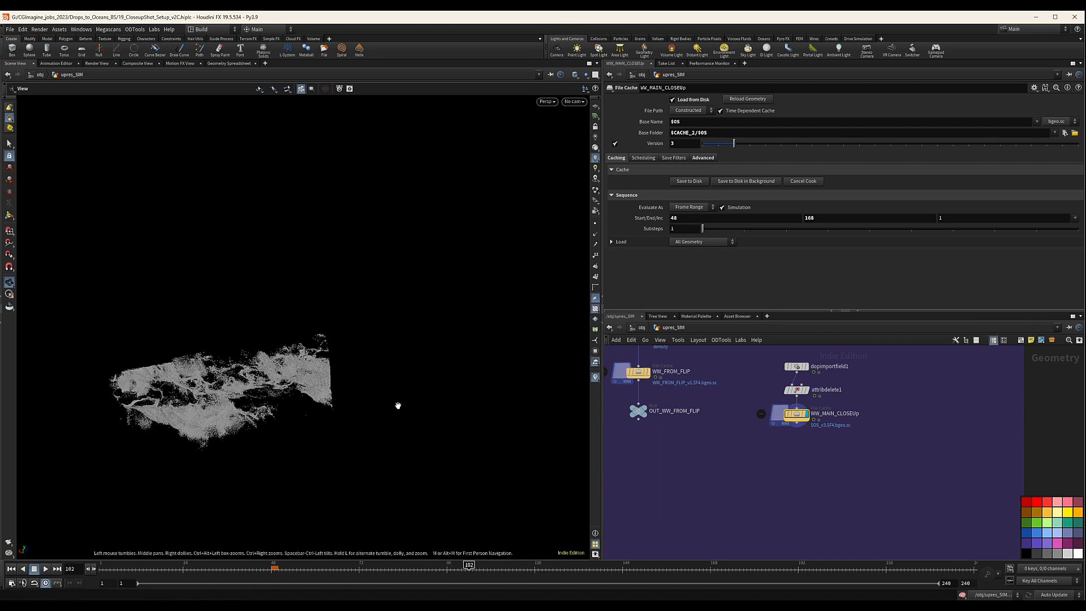
Leave the upres_SIM network for the object level, find the WW SIM network box, and set the update mode to Manual.
scroll(860, 455, down, 3)
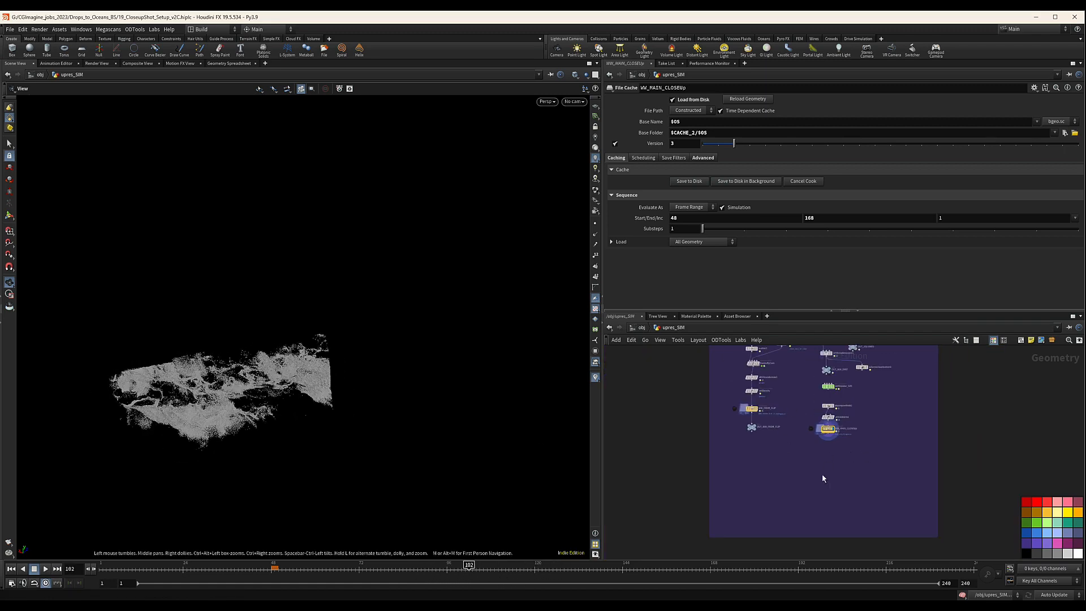
scroll(823, 478, down, 4)
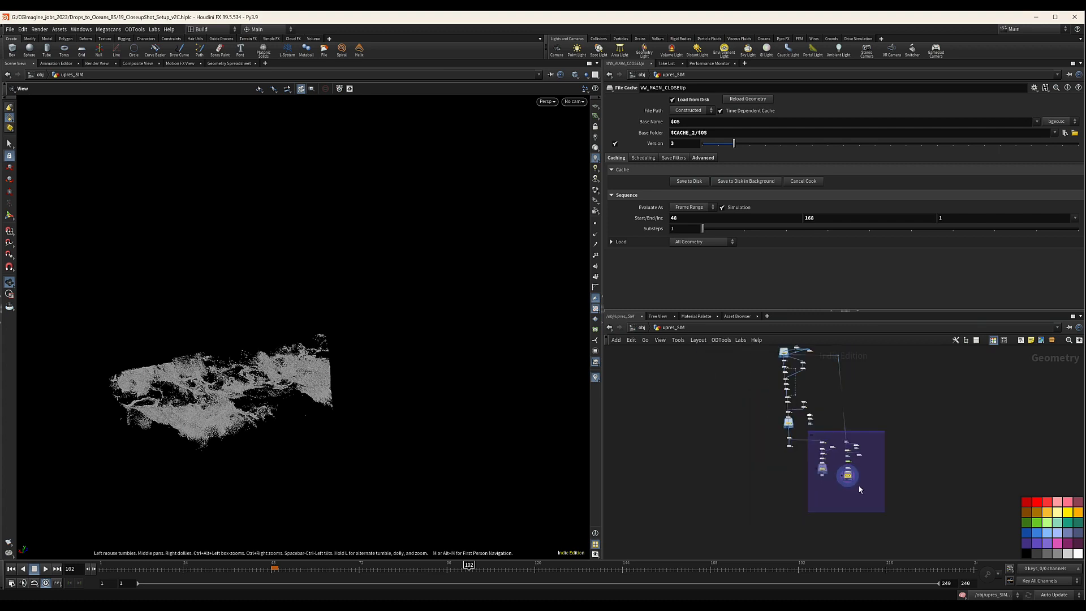
click(637, 329)
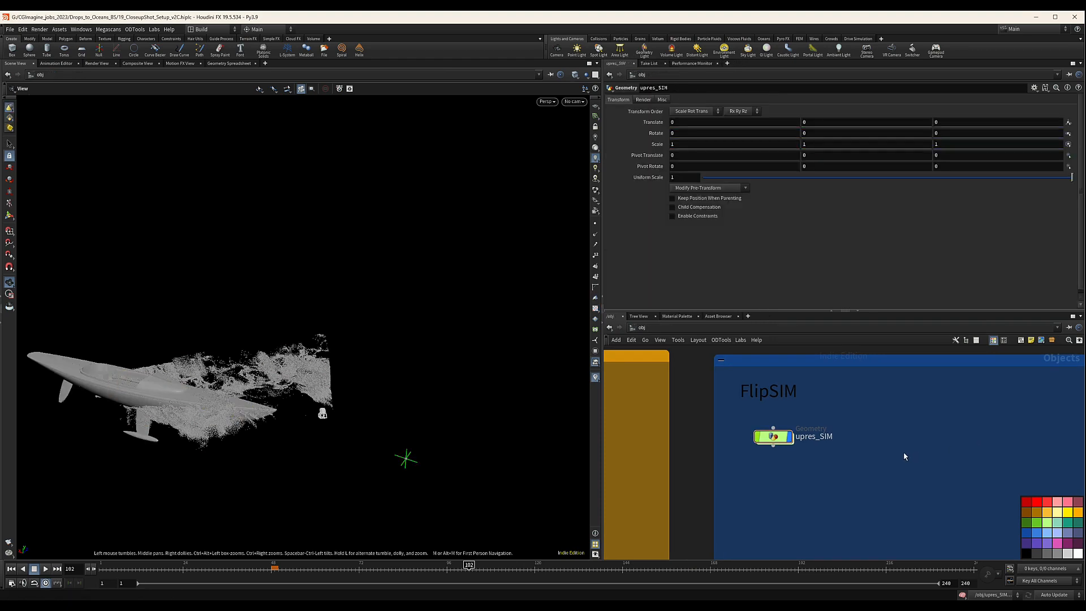
middle_drag(947, 434, 824, 422)
scroll(826, 423, down, 4)
middle_drag(1048, 439, 884, 441)
scroll(882, 441, down, 4)
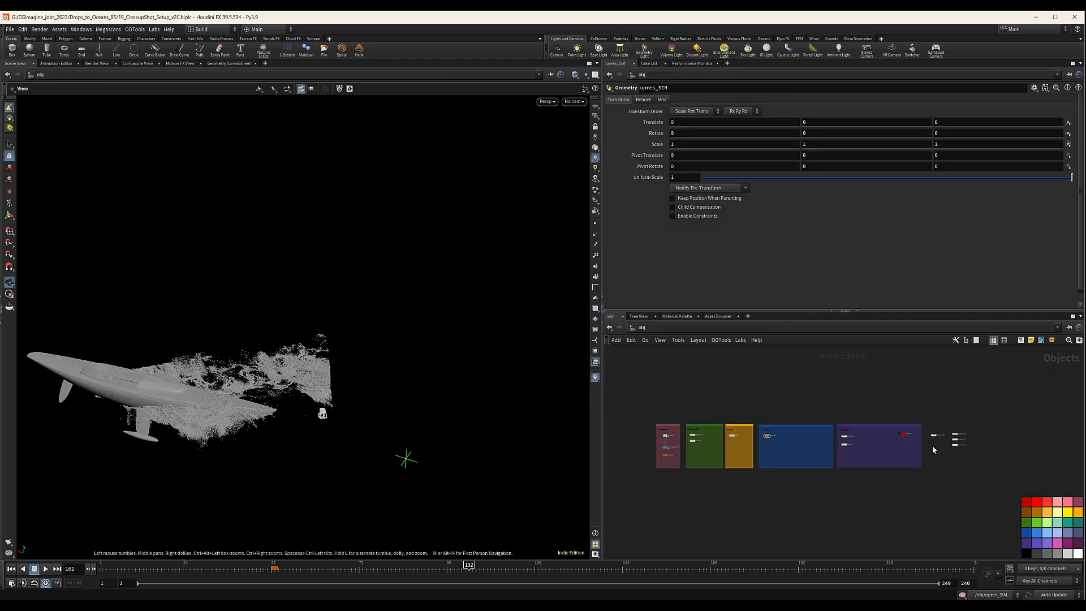
scroll(933, 447, up, 5)
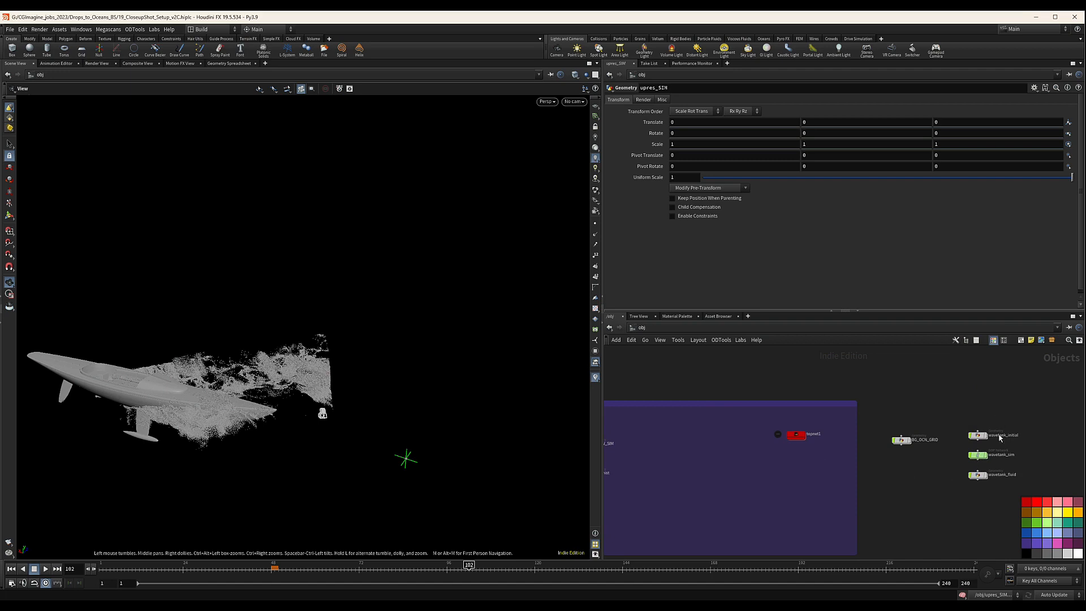
middle_drag(843, 444, 992, 434)
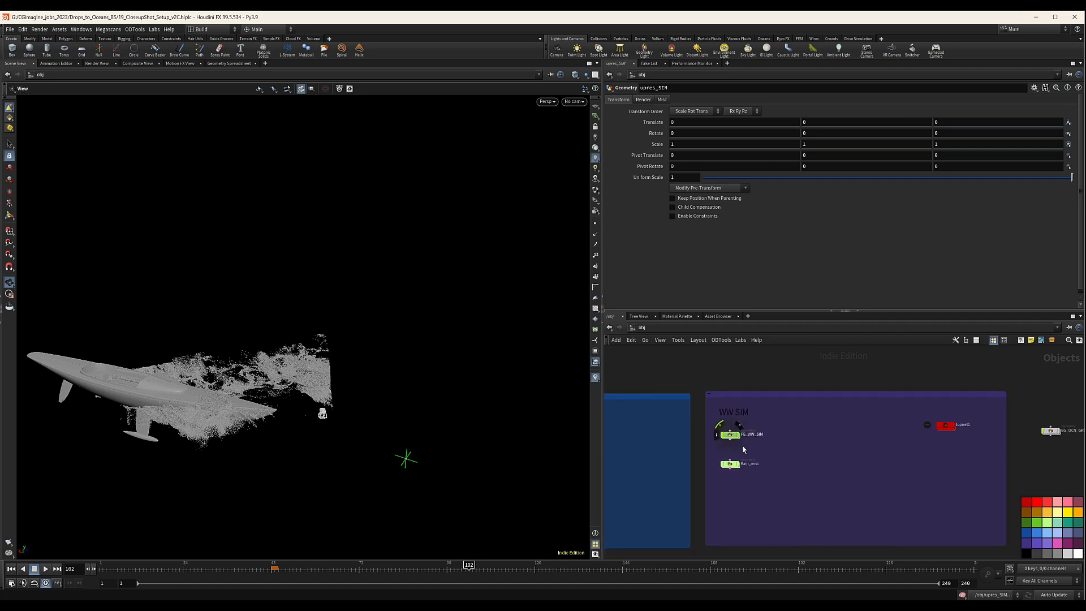
click(1056, 594)
click(1047, 585)
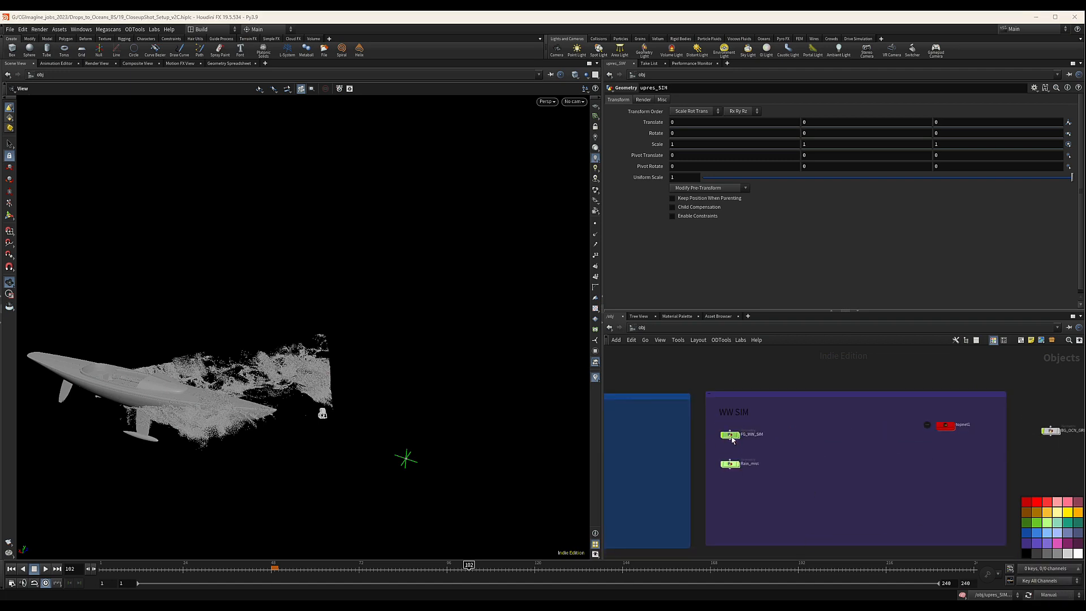
Open the FG_WW_SIM network and copy the attribwrangle1 node that sets density by age and depth.
double_click(730, 435)
scroll(792, 446, up, 10)
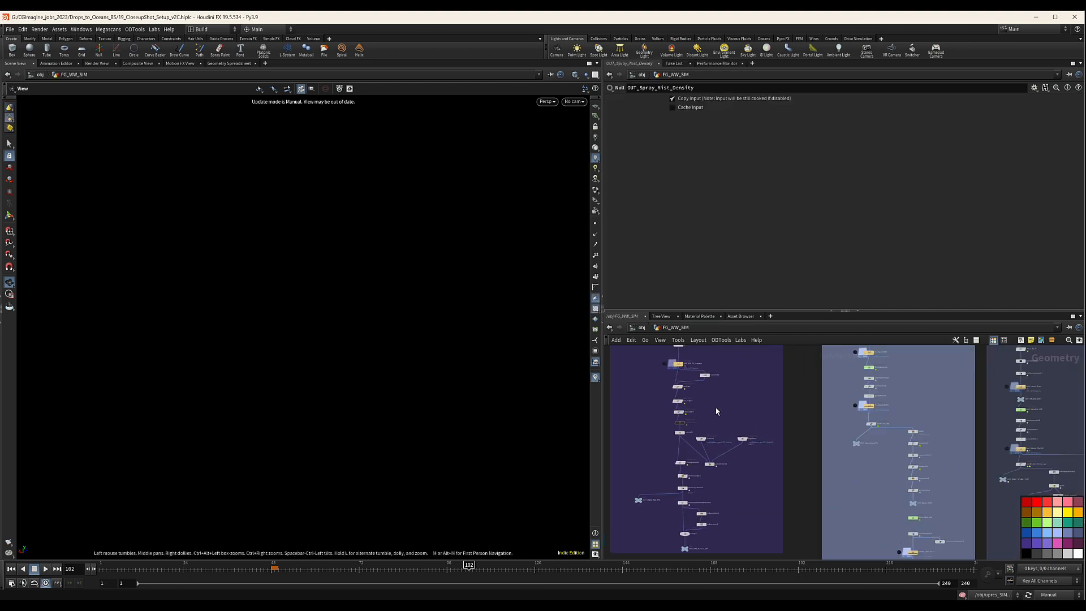
middle_drag(725, 456, 780, 402)
scroll(777, 403, down, 5)
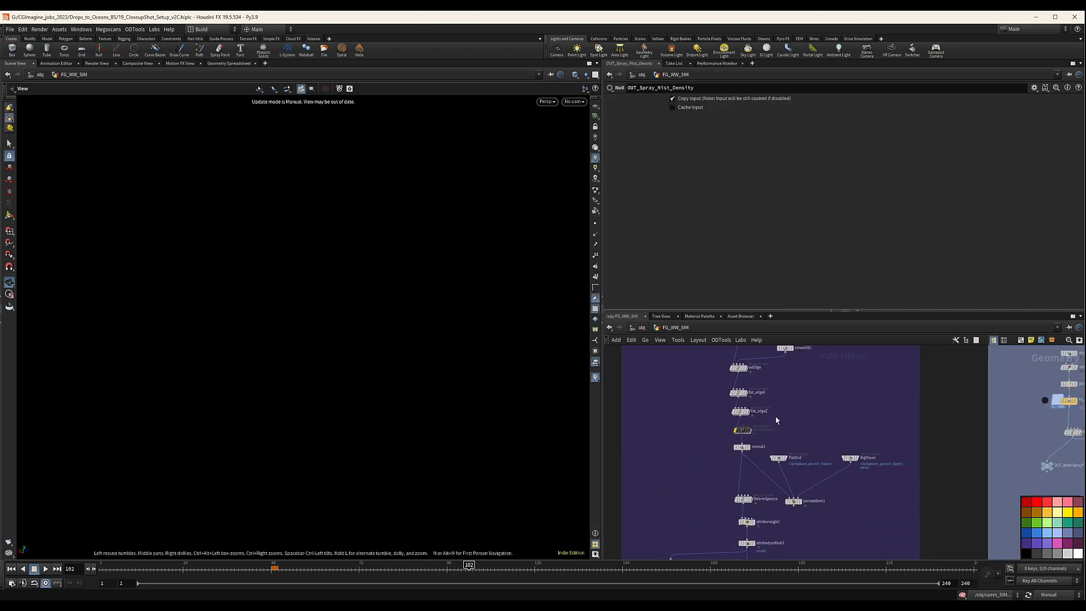
middle_drag(756, 474, 755, 391)
scroll(713, 444, up, 6)
click(794, 434)
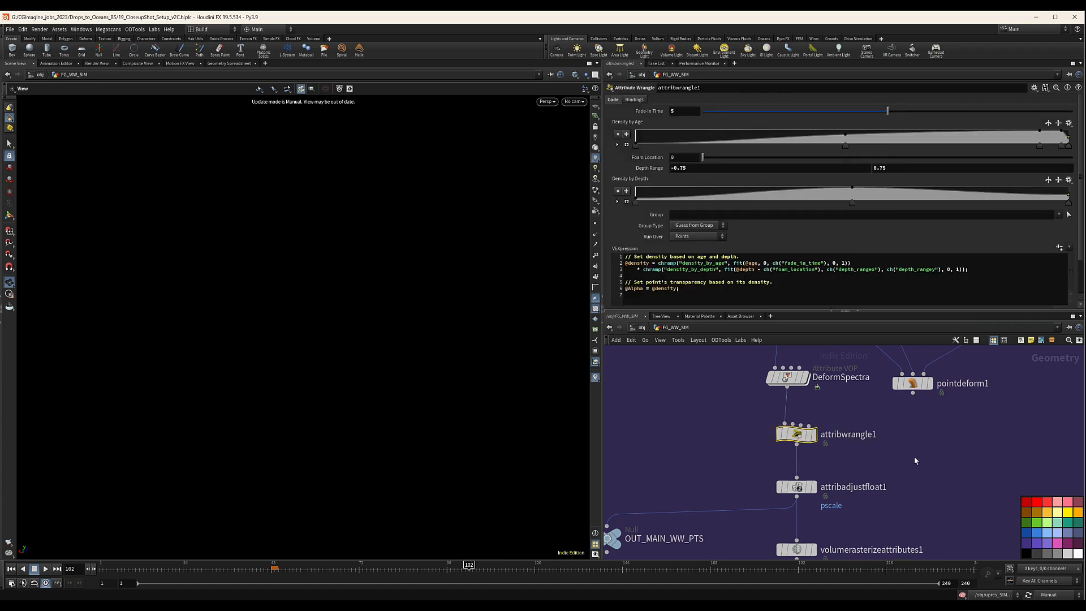
drag(737, 412, 857, 453)
key(ctrl+c)
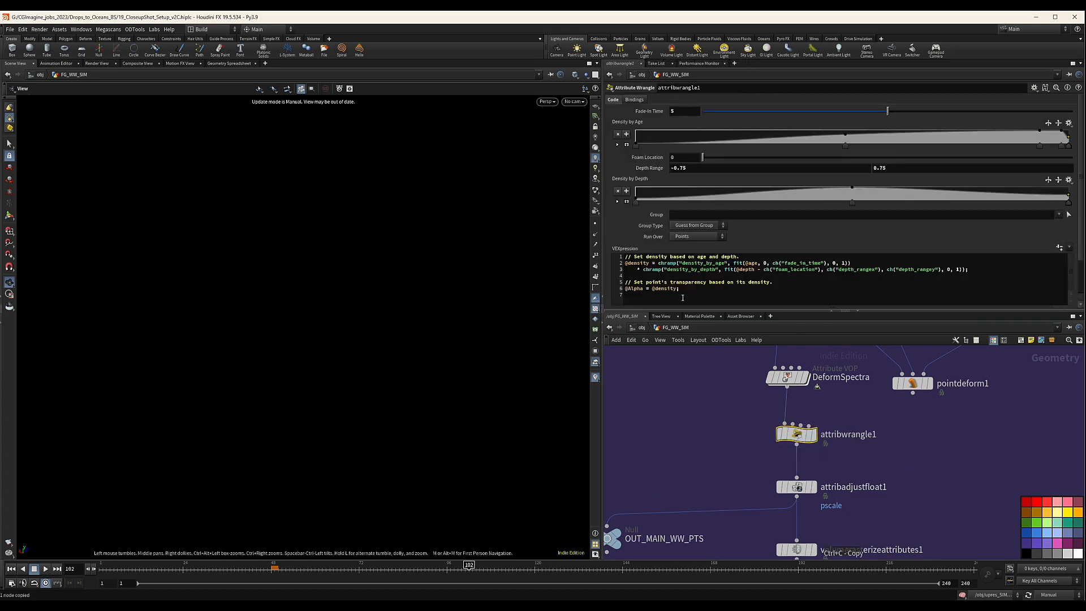
Return to the object level and open the upres_SIM network in the FlipSIM box.
click(641, 327)
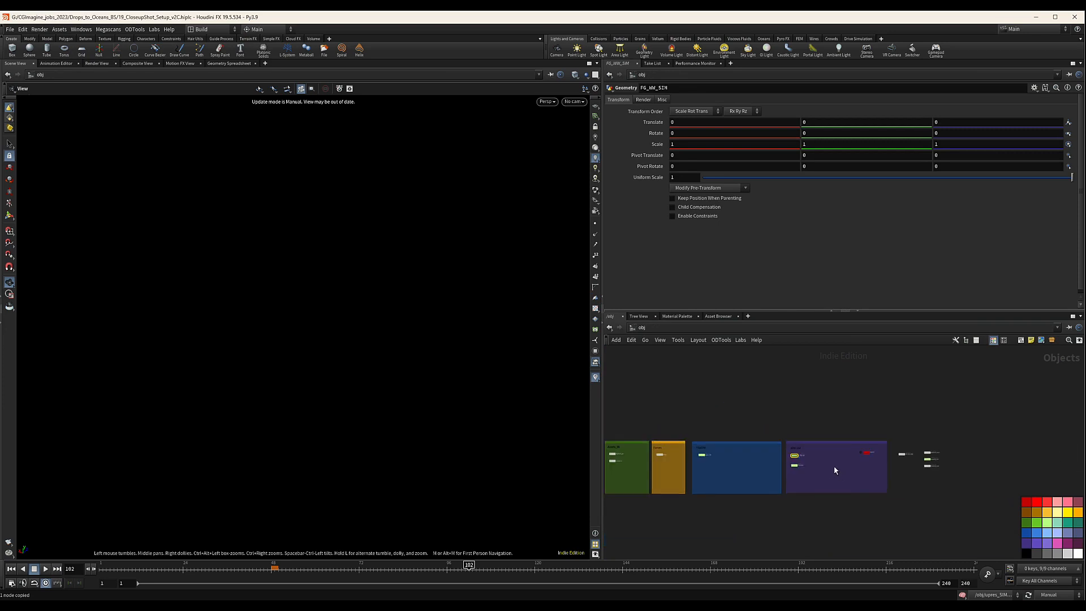
middle_drag(825, 477, 863, 468)
scroll(722, 467, up, 10)
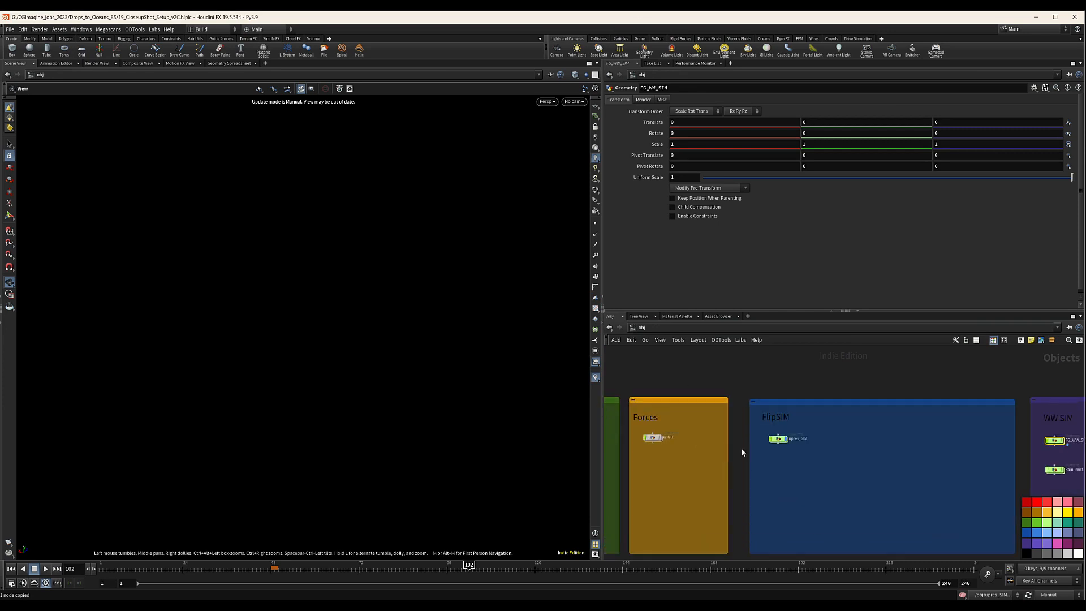
scroll(910, 476, down, 4)
middle_drag(884, 473, 898, 444)
middle_drag(810, 447, 879, 446)
scroll(830, 419, up, 2)
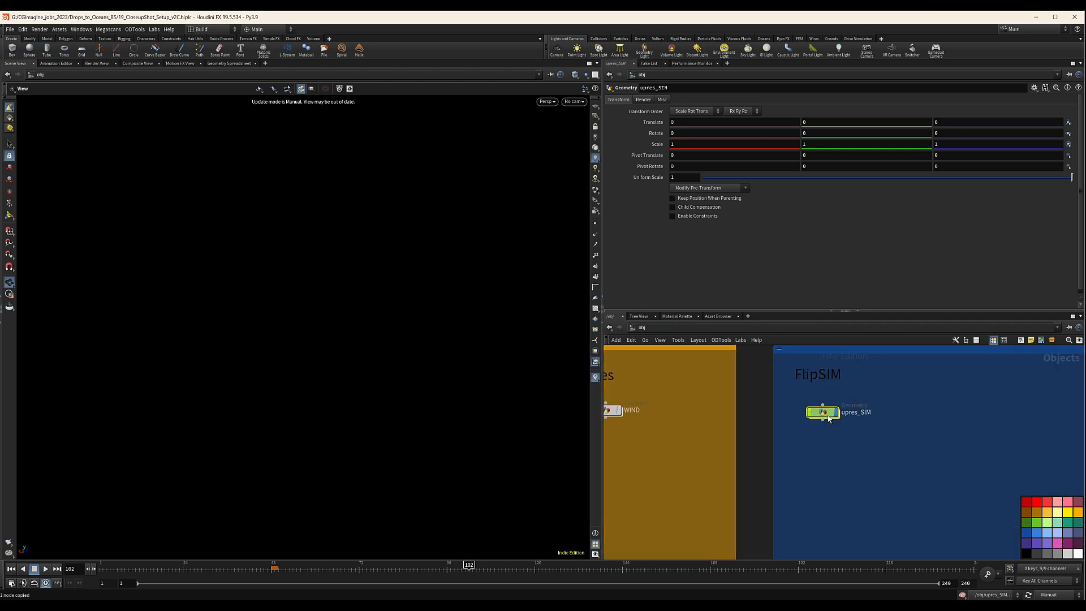
double_click(825, 413)
scroll(841, 452, up, 4)
scroll(841, 453, up, 2)
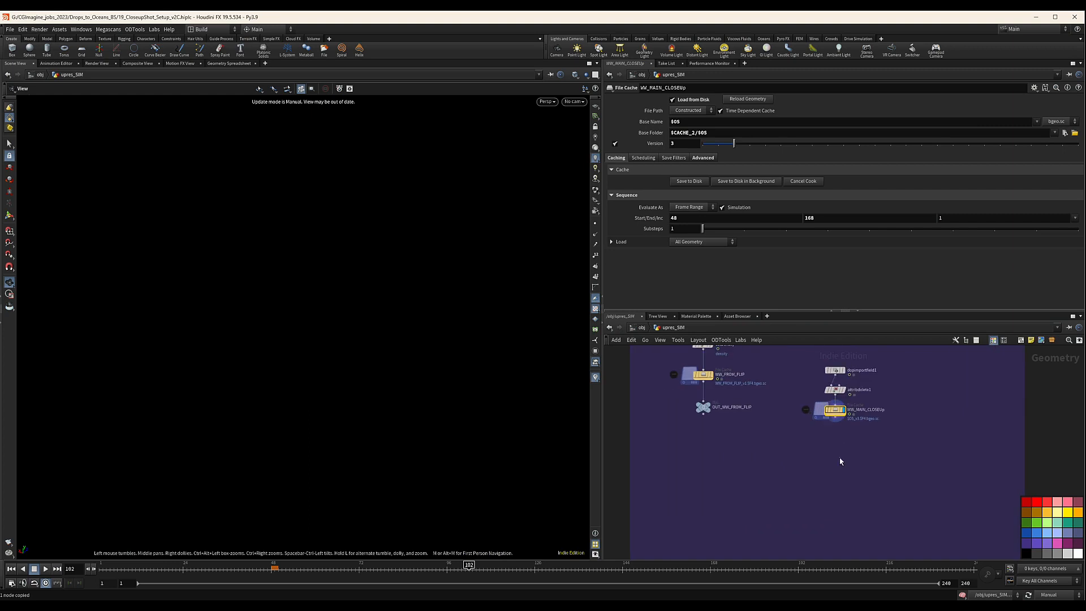
Paste the copied attribute wrangle below WW_MAIN_CLOSEUp and connect the cache's output to the wrangle's first input.
key(ctrl+v)
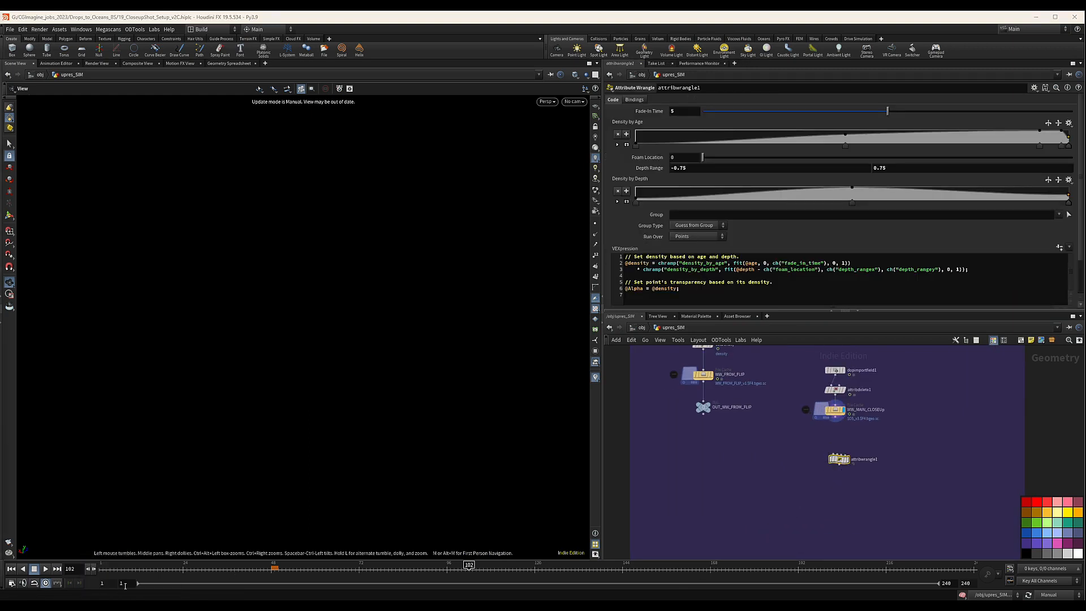
drag(835, 418, 839, 455)
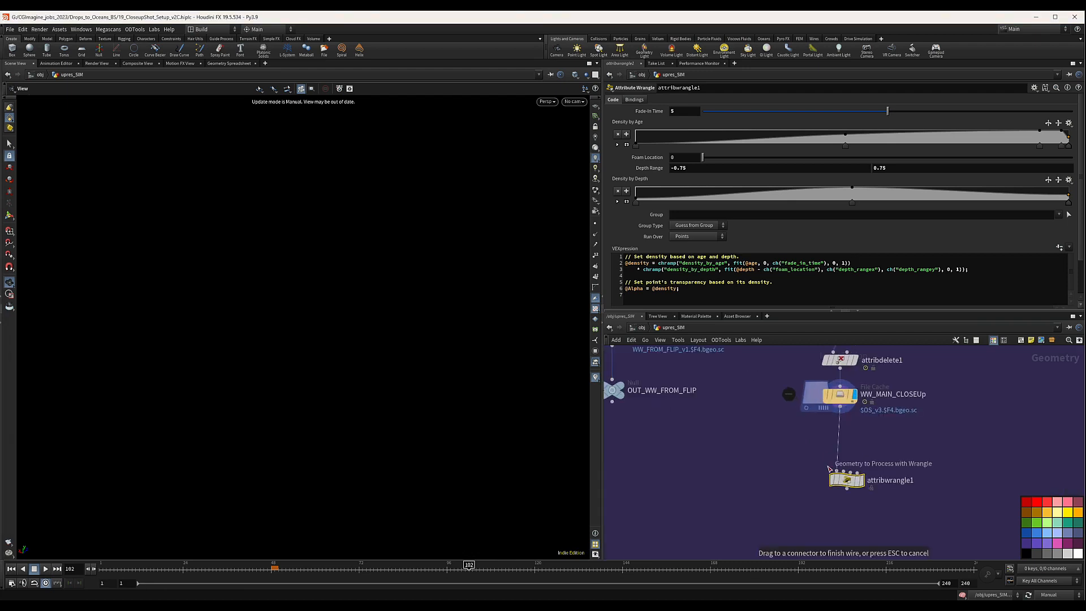
scroll(823, 444, up, 3)
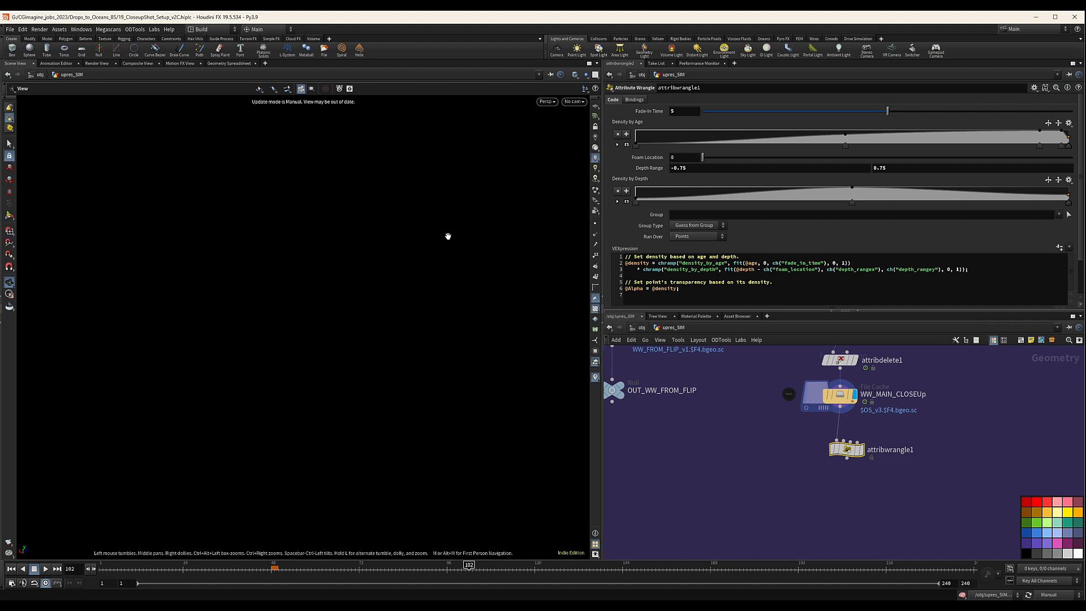
Set the viewport background's color scheme to Light in the display options.
key(d)
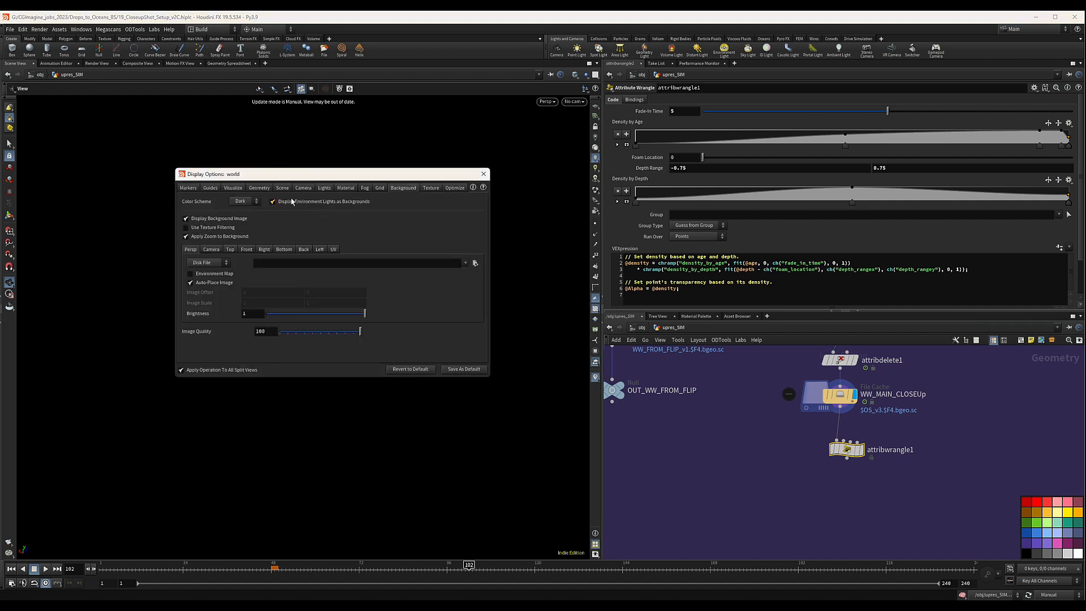
click(245, 201)
click(242, 215)
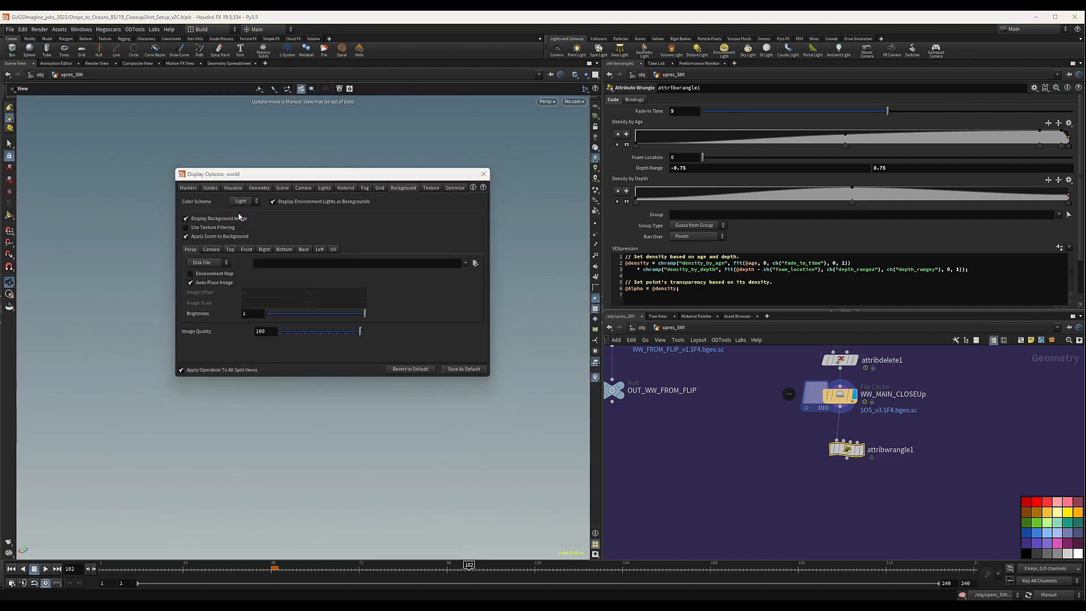
click(484, 174)
Set the update mode to Auto Update and display the attribwrangle1 node's particles in the viewport.
click(1048, 594)
click(1051, 568)
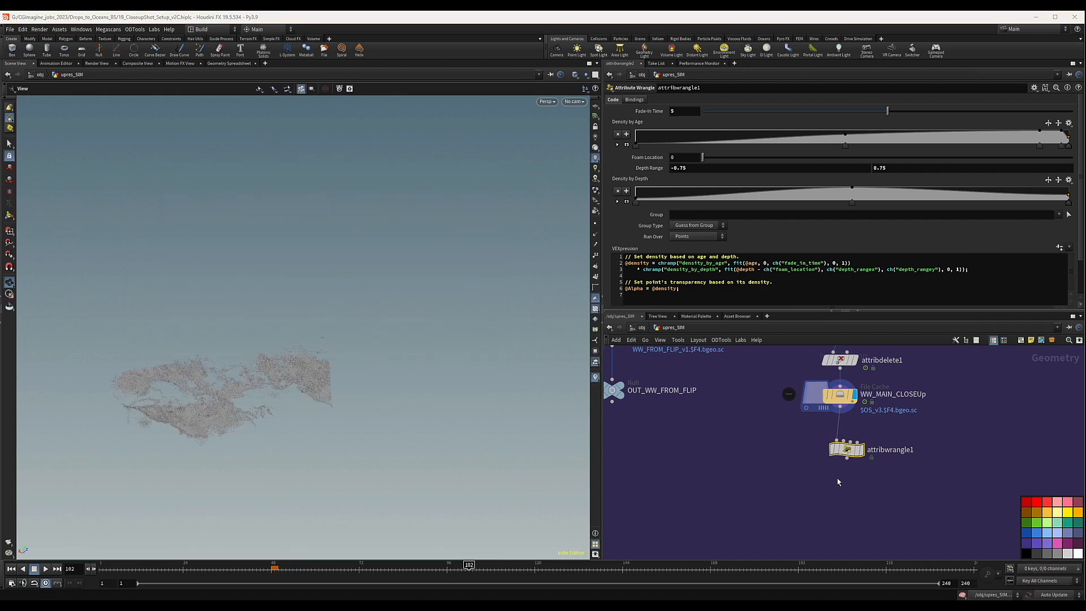
drag(254, 403, 239, 422)
right_drag(219, 423, 447, 385)
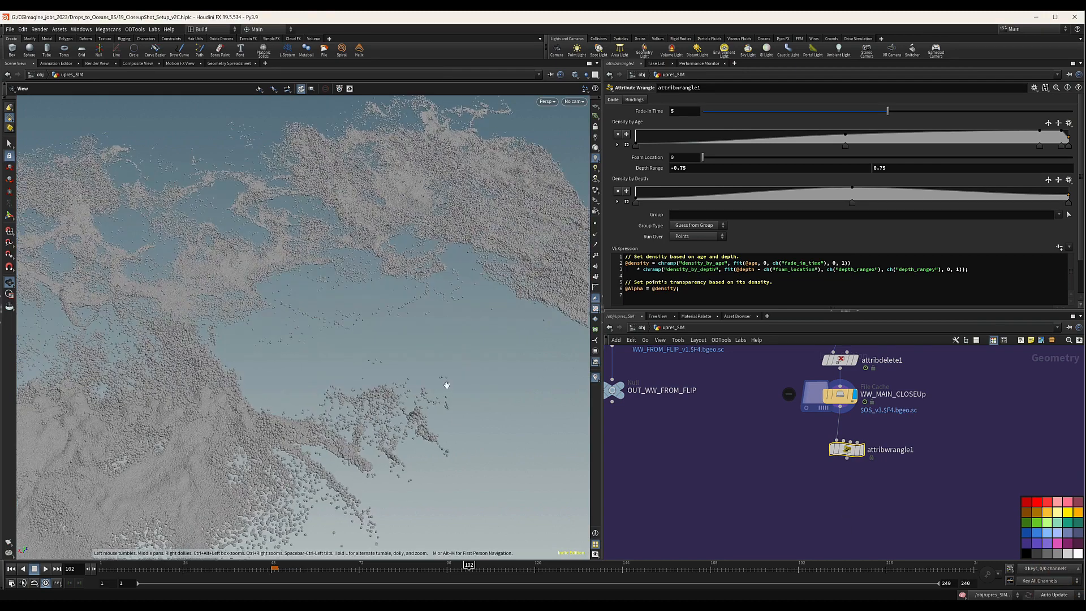
mouse_move(275, 409)
mouse_down()
mouse_move(301, 436)
mouse_move(354, 392)
mouse_move(334, 363)
mouse_up()
click(861, 451)
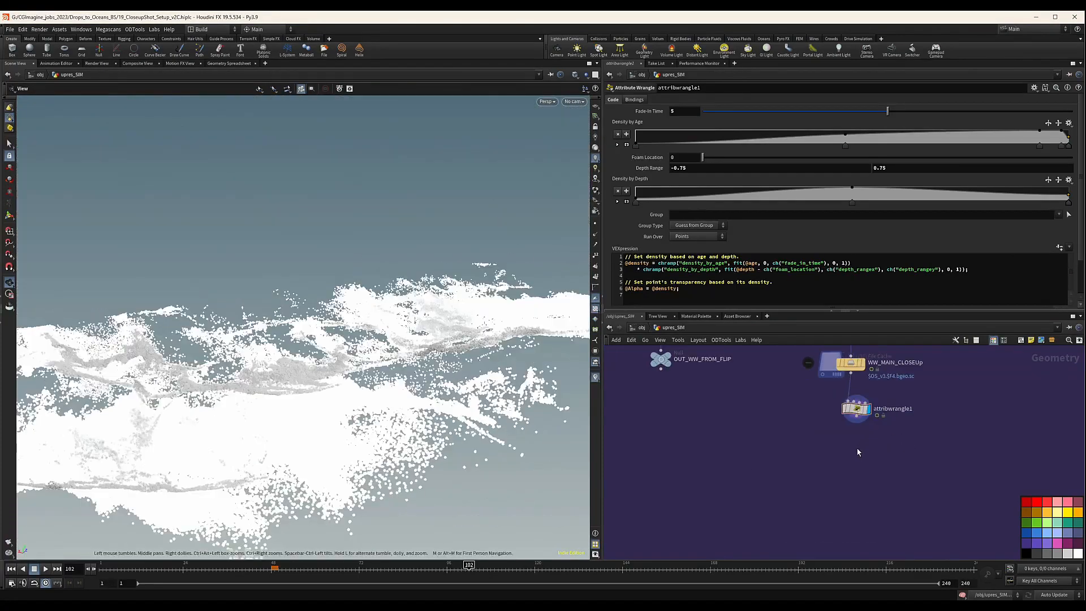
Add a Null node below attribwrangle1 and connect the wrangle's output to it.
key(Tab)
key(Escape)
click(856, 445)
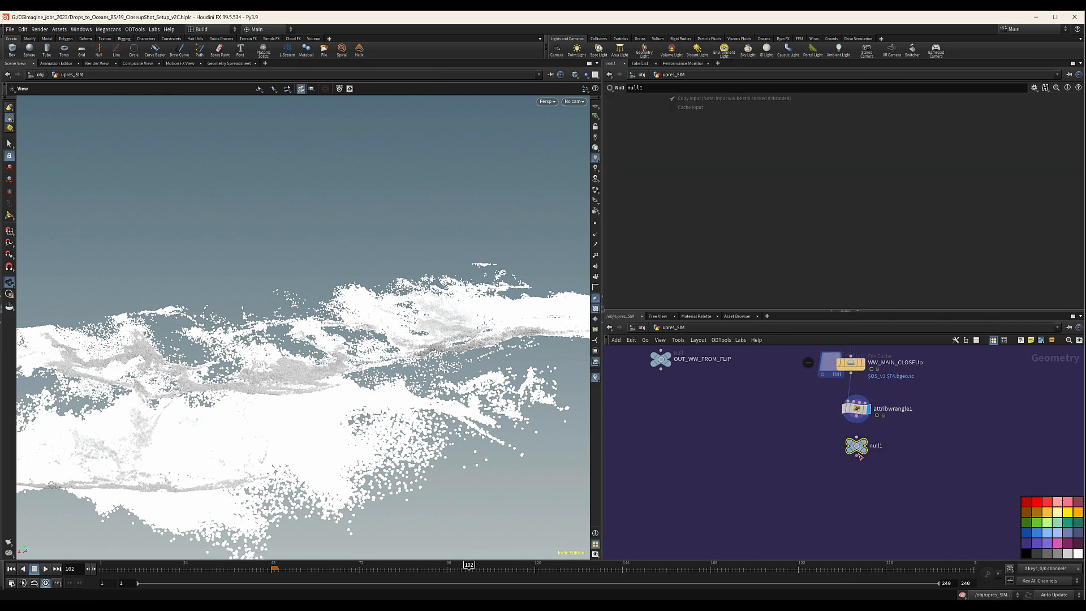
mouse_move(857, 456)
mouse_down()
mouse_move(858, 484)
mouse_move(865, 459)
mouse_up()
key(Escape)
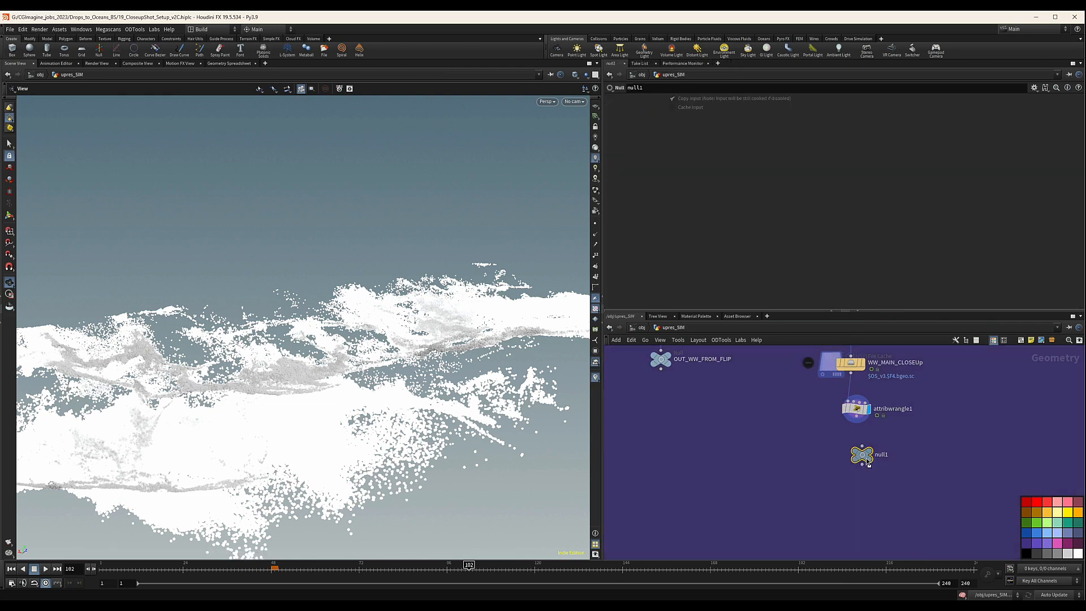
drag(858, 421, 857, 452)
Rename the new null node to OUT_WW_MAIN_PTS.
click(875, 452)
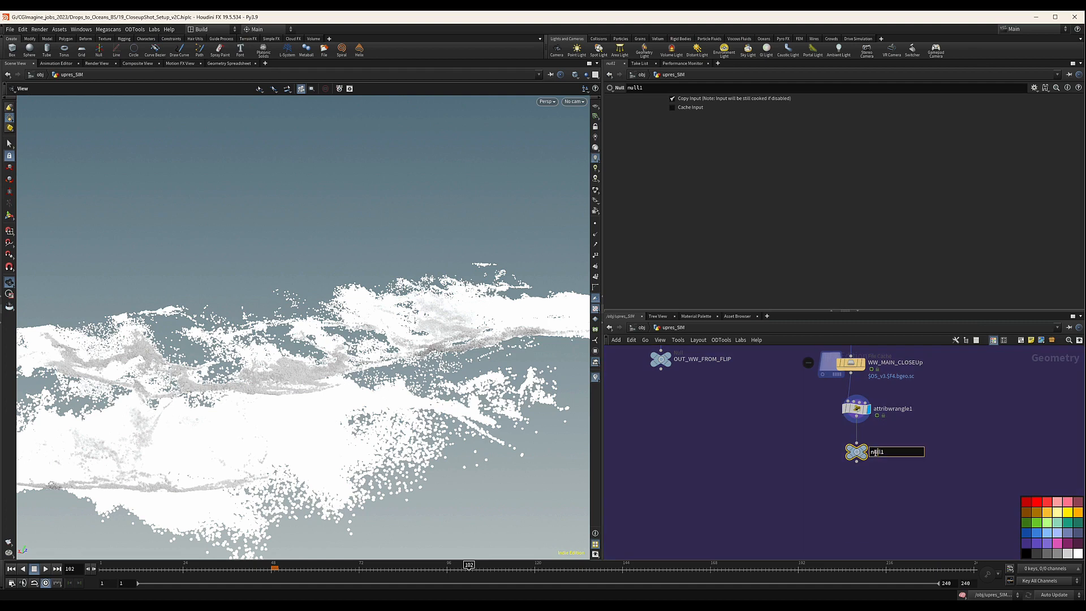
text(OUT_WW_MAIN_P)
text(TS)
key(Return)
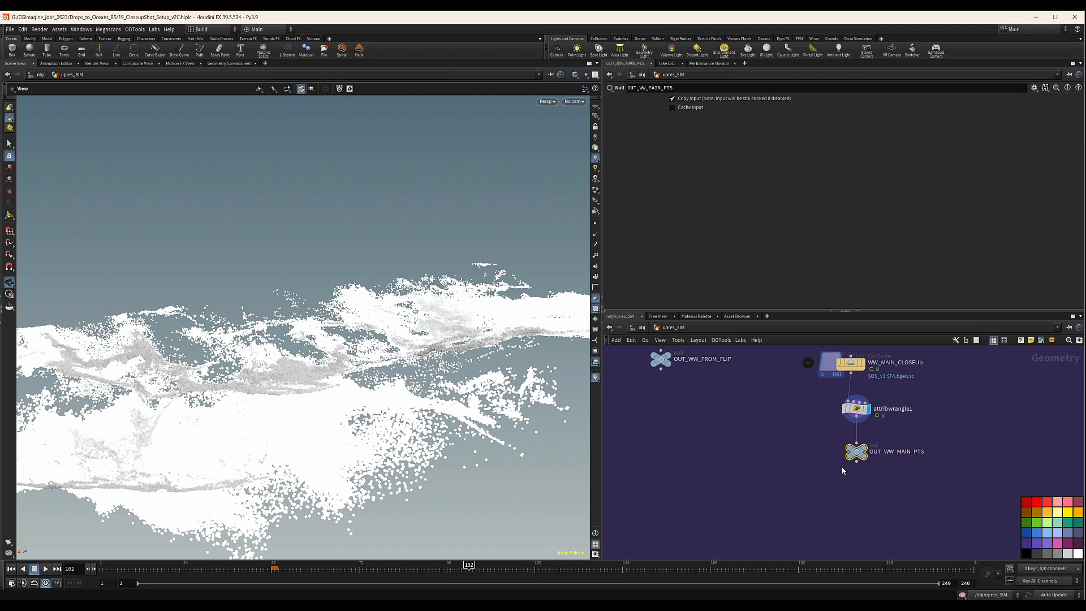
Set the update mode back to Manual before leaving the upres_SIM network.
scroll(905, 447, down, 10)
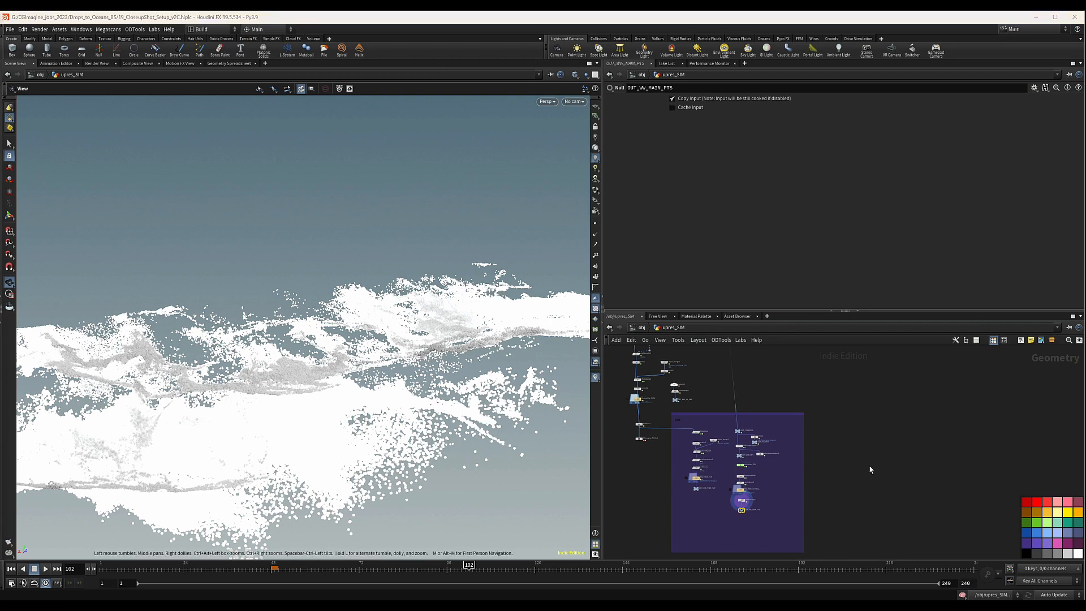
scroll(866, 452, down, 2)
middle_drag(866, 452, 863, 430)
scroll(832, 405, up, 3)
scroll(845, 427, down, 3)
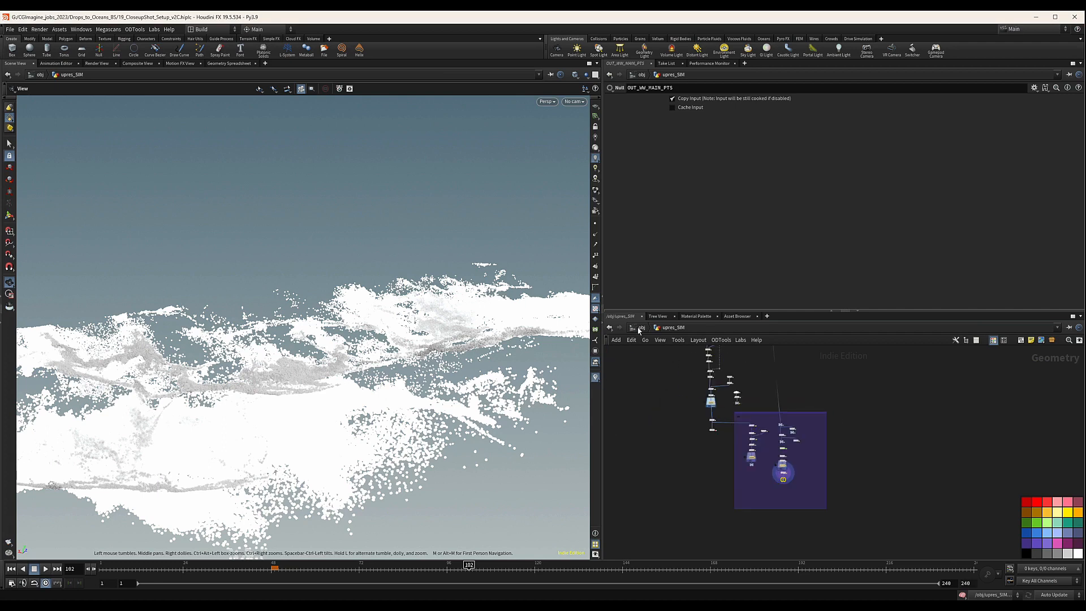
click(1050, 596)
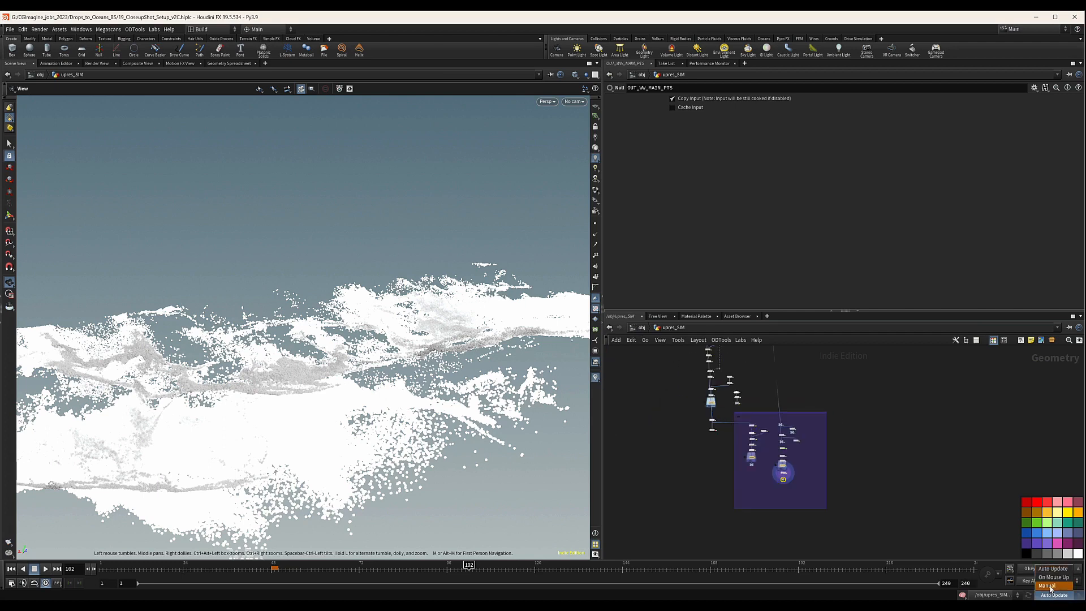
click(1050, 594)
Go up to the object level and open the FG_WW_SIM network in the WW SIM box.
click(643, 329)
scroll(862, 435, down, 4)
middle_drag(906, 438, 752, 455)
scroll(815, 469, down, 1)
scroll(797, 444, up, 5)
double_click(788, 437)
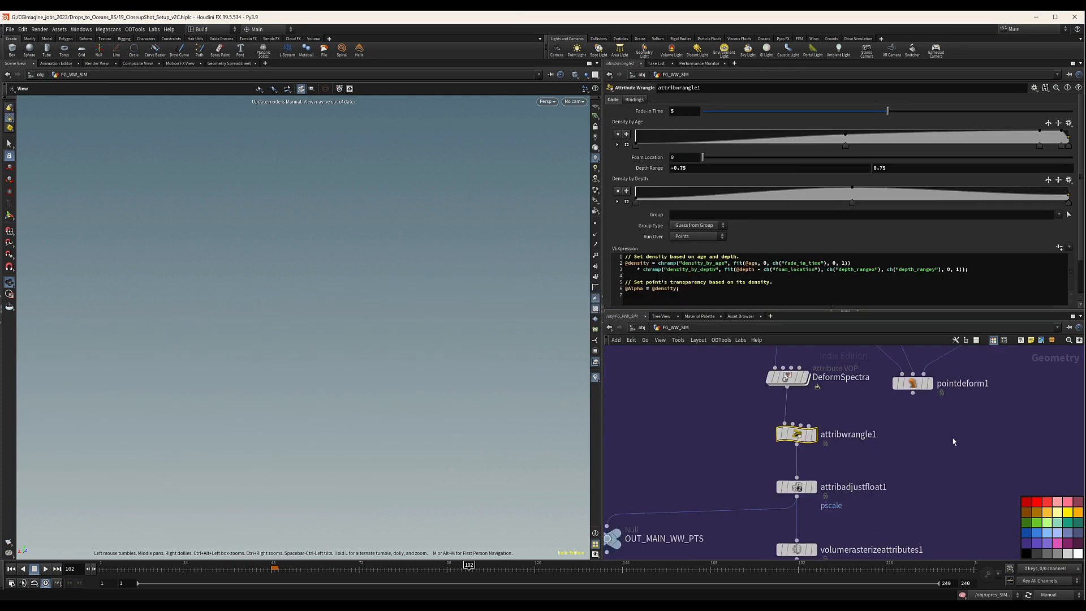
Copy the dark grey network box with all its splash nodes, including OUT_Splash_volume, from the FG_WW_SIM network.
scroll(965, 449, down, 6)
middle_drag(980, 451, 643, 487)
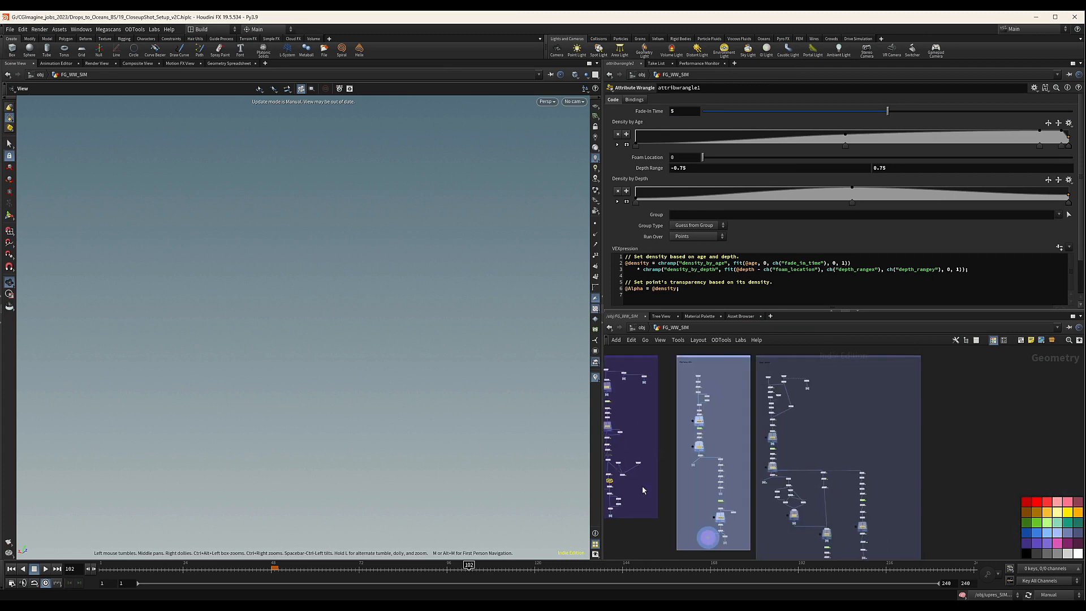
scroll(695, 356, up, 1)
scroll(696, 356, up, 4)
middle_drag(843, 419, 688, 397)
scroll(690, 399, down, 7)
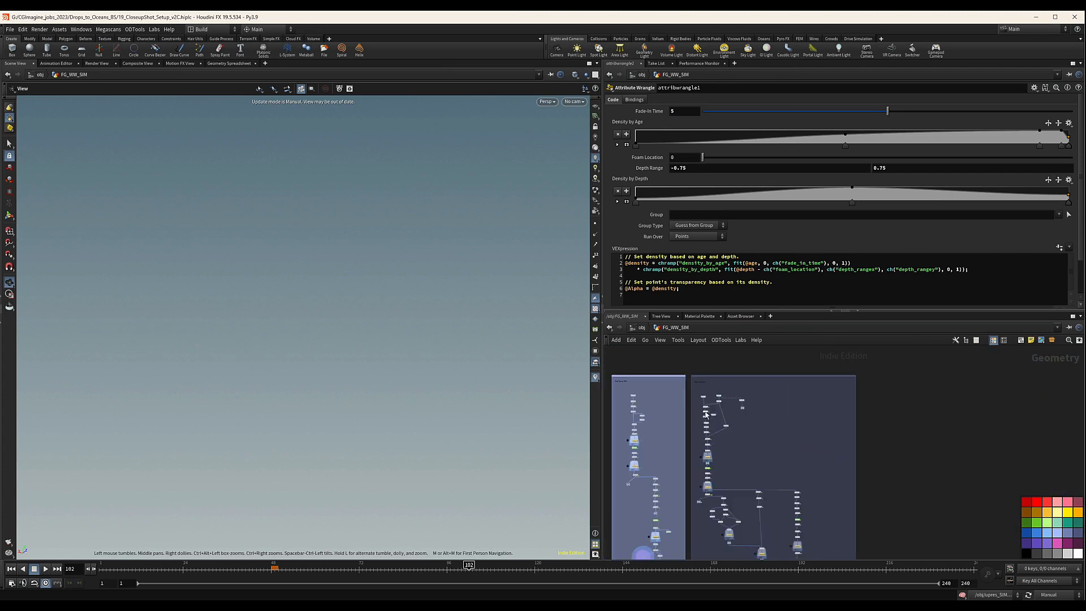
drag(828, 368, 696, 537)
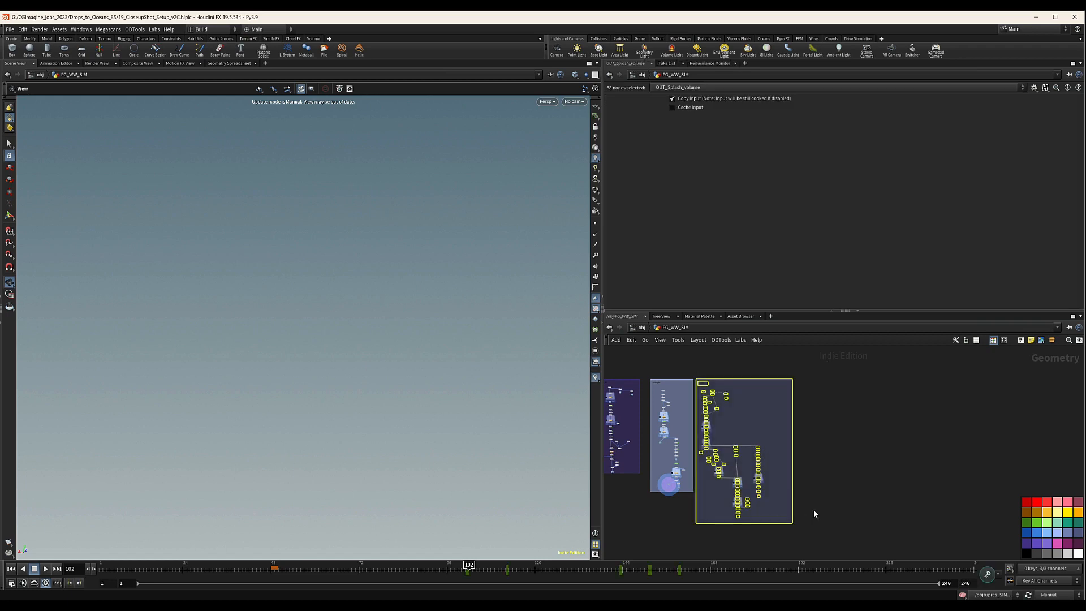
key(ctrl+c)
Return to the object level, paste the copied splash nodes into the upres_SIM network and save the scene.
click(641, 328)
scroll(721, 498, down, 4)
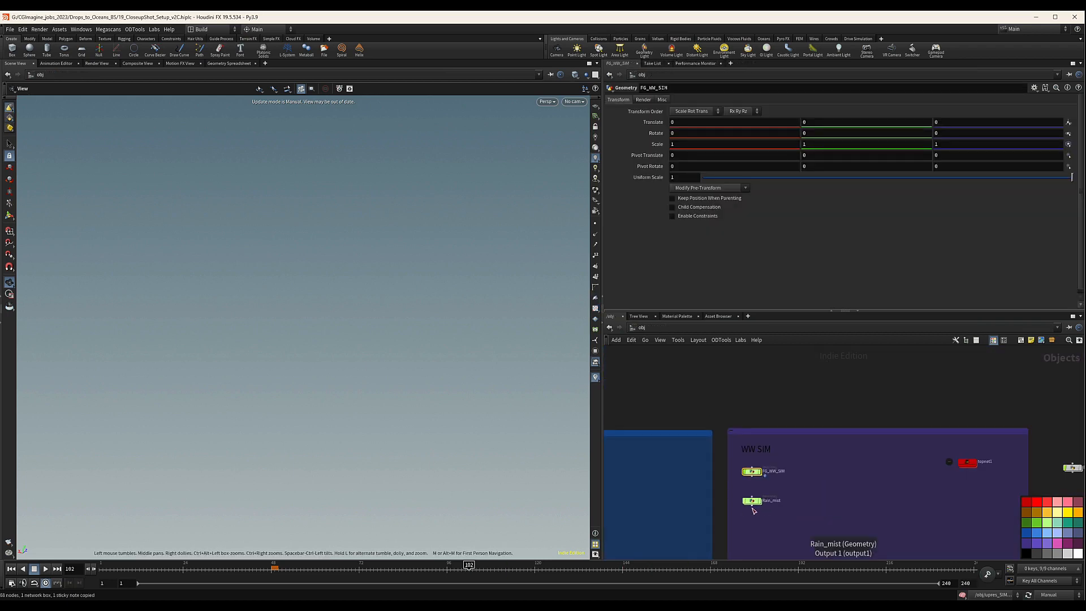
middle_drag(699, 500, 885, 495)
double_click(661, 464)
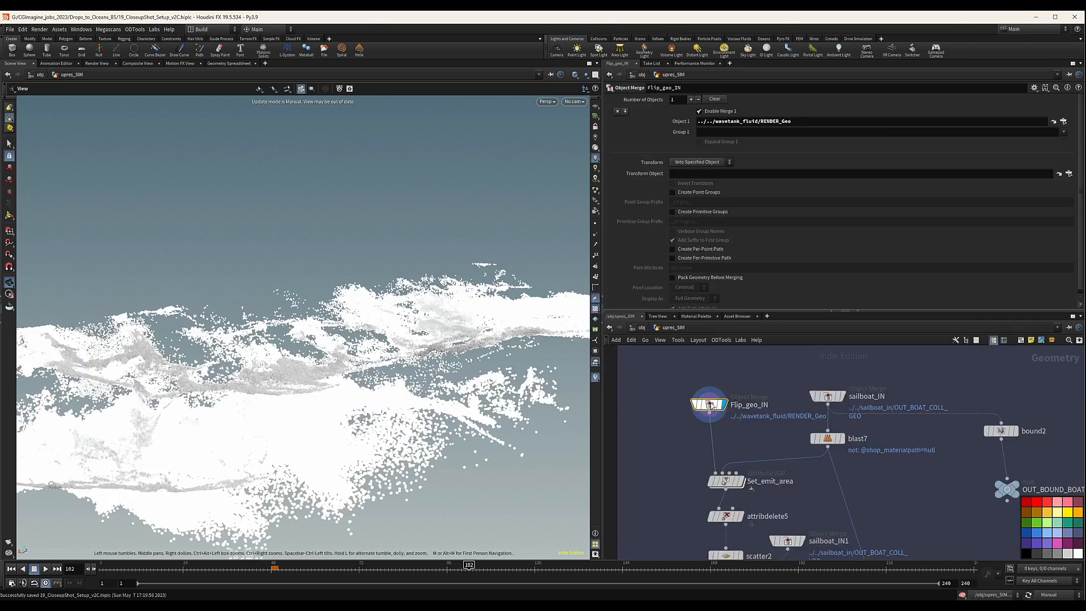
key(ctrl+s)
Add a null node below the FlipVis node at the end of the main FLIP chain, beside the WW box.
middle_drag(776, 385, 798, 383)
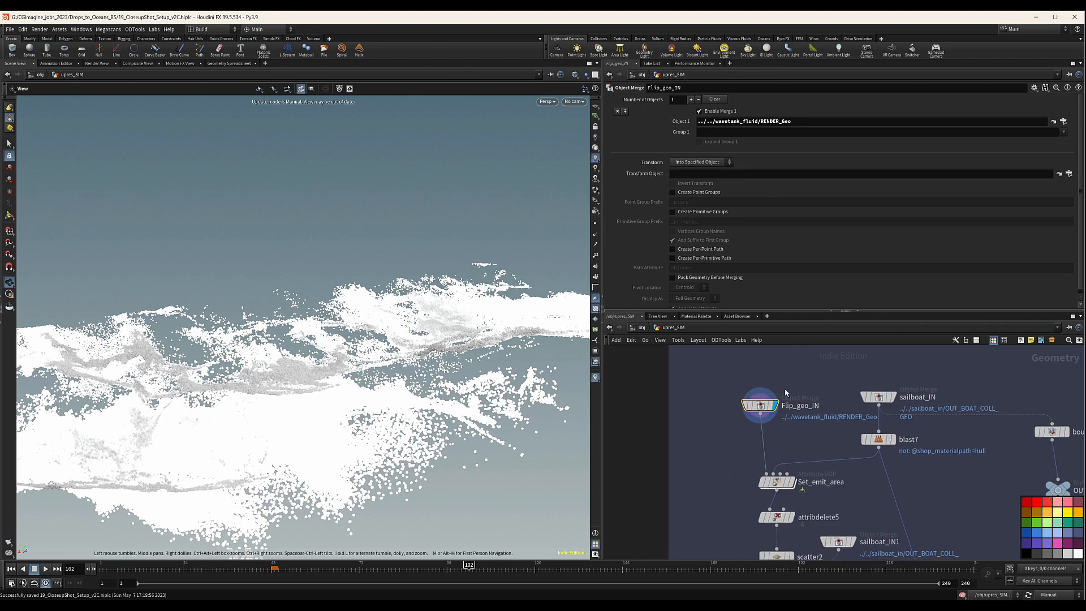
scroll(784, 404, down, 5)
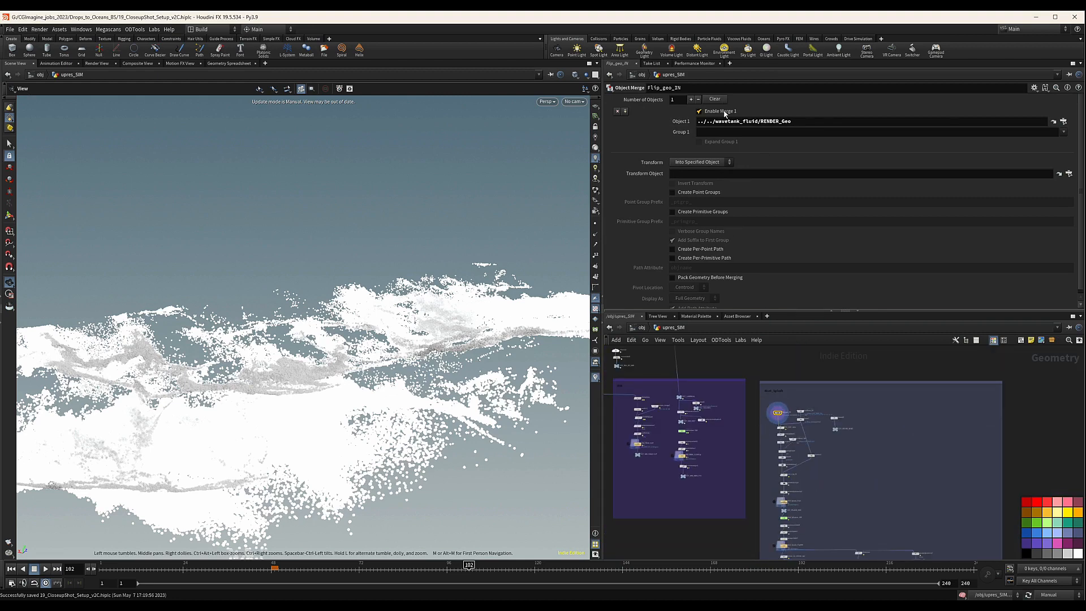
scroll(802, 435, down, 2)
middle_drag(744, 454, 803, 552)
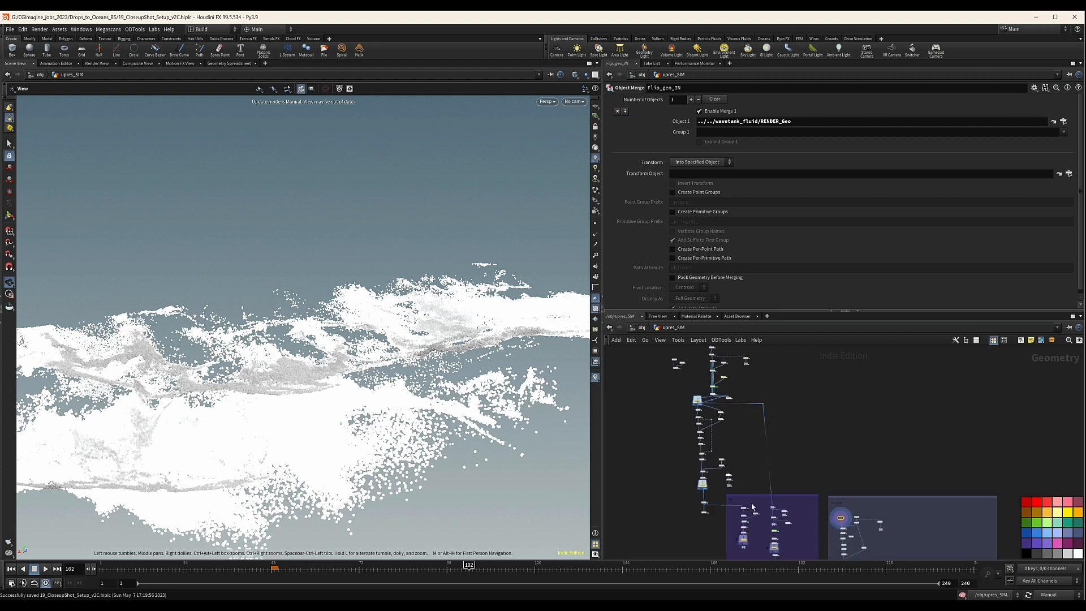
scroll(750, 383, up, 6)
middle_drag(749, 383, 841, 381)
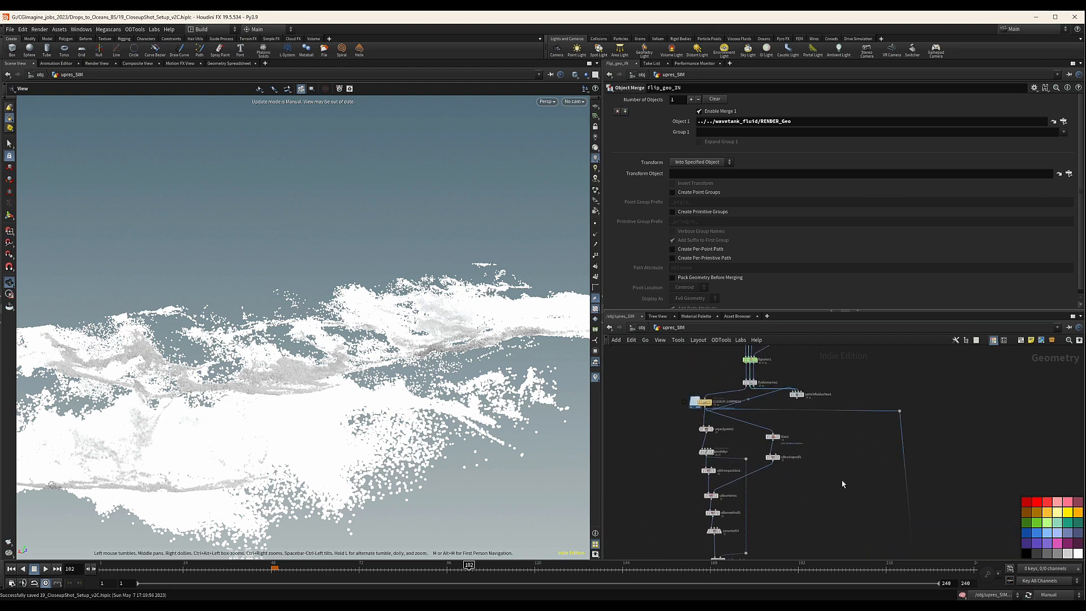
scroll(846, 494, down, 1)
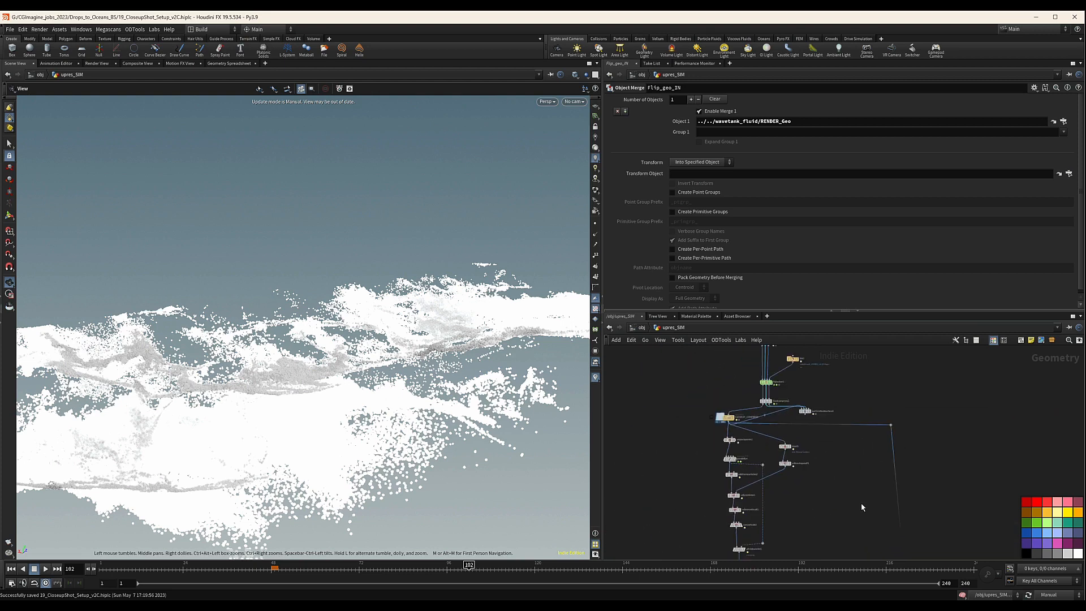
middle_drag(841, 481, 821, 369)
scroll(812, 415, down, 3)
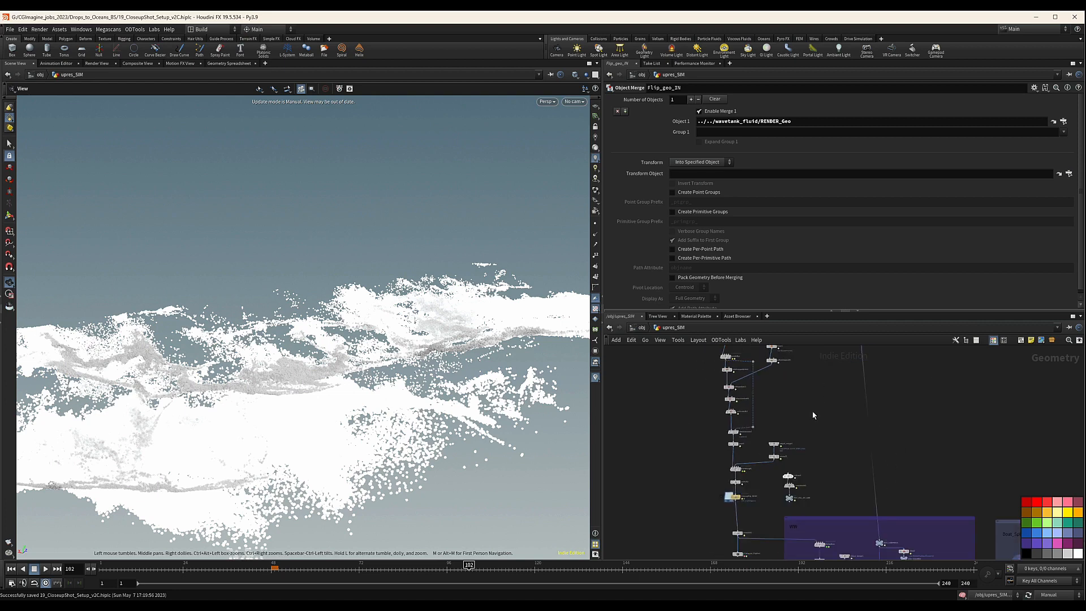
middle_drag(879, 499, 867, 463)
scroll(765, 477, up, 4)
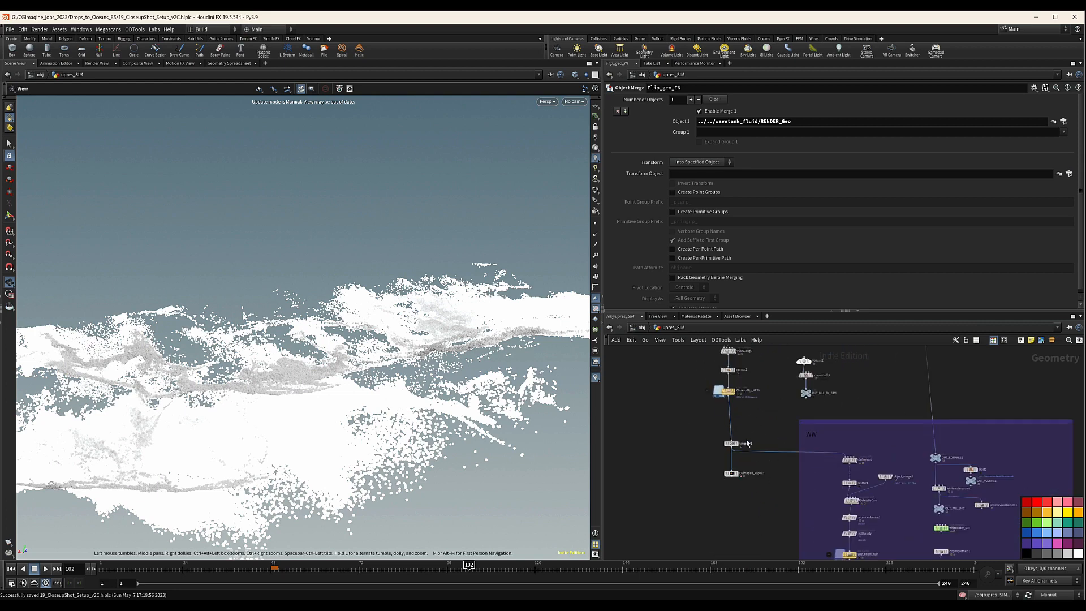
scroll(727, 497, up, 5)
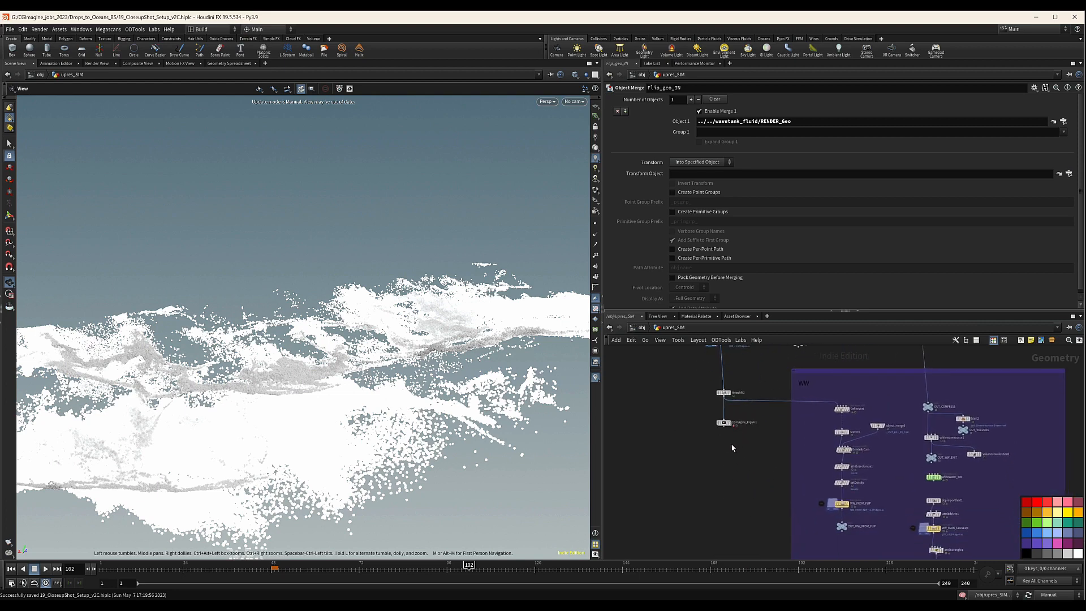
scroll(732, 448, down, 3)
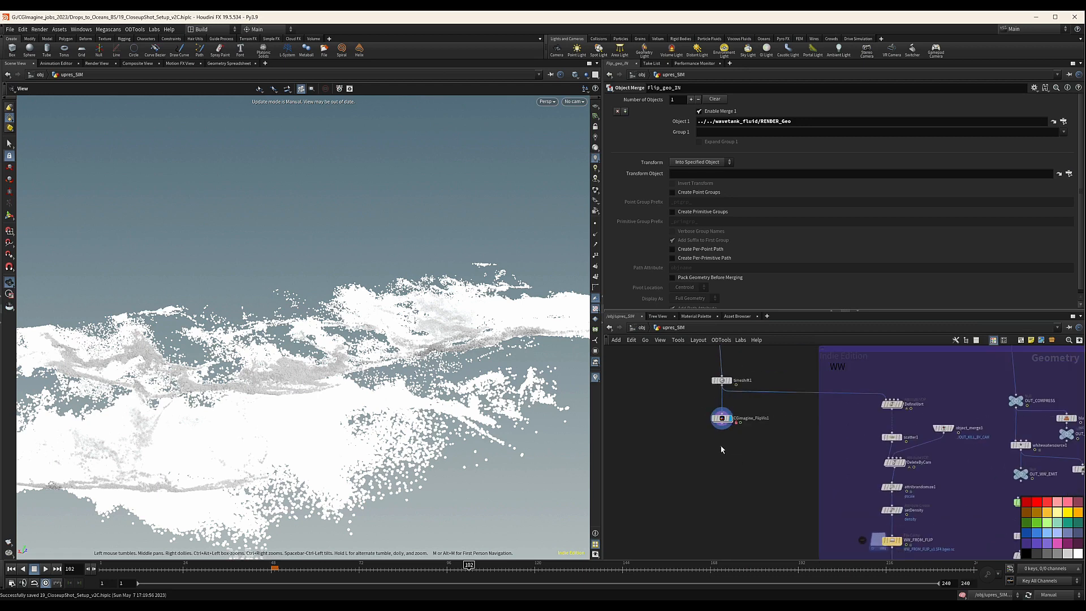
key(Tab)
text(null)
key(Return)
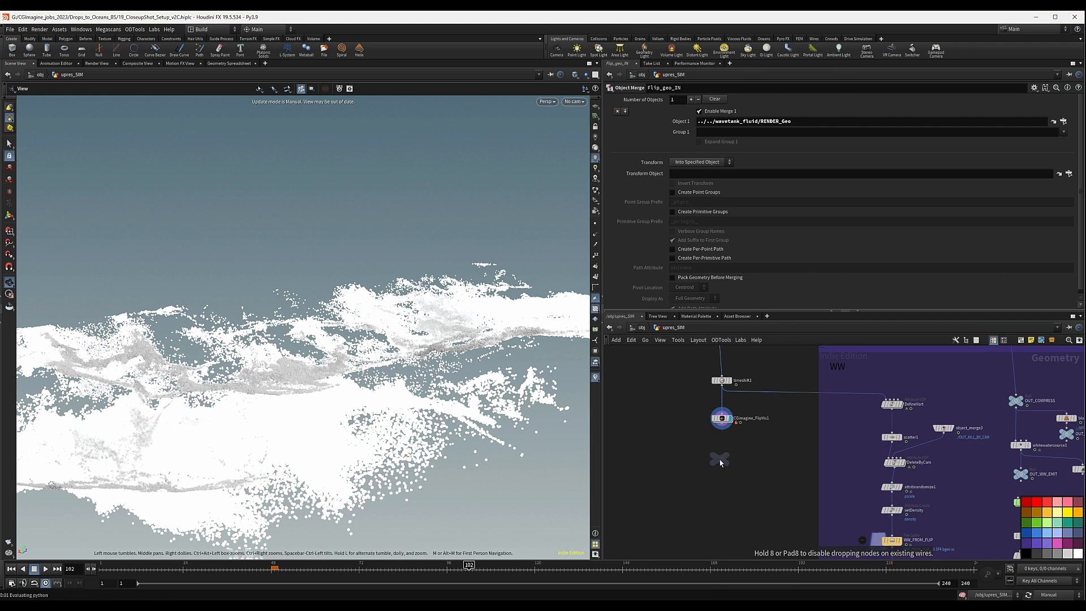
click(733, 459)
Rename the new null node to OUT_FLIP_MESH.
double_click(734, 460)
text(ouT_FLIP_ME)
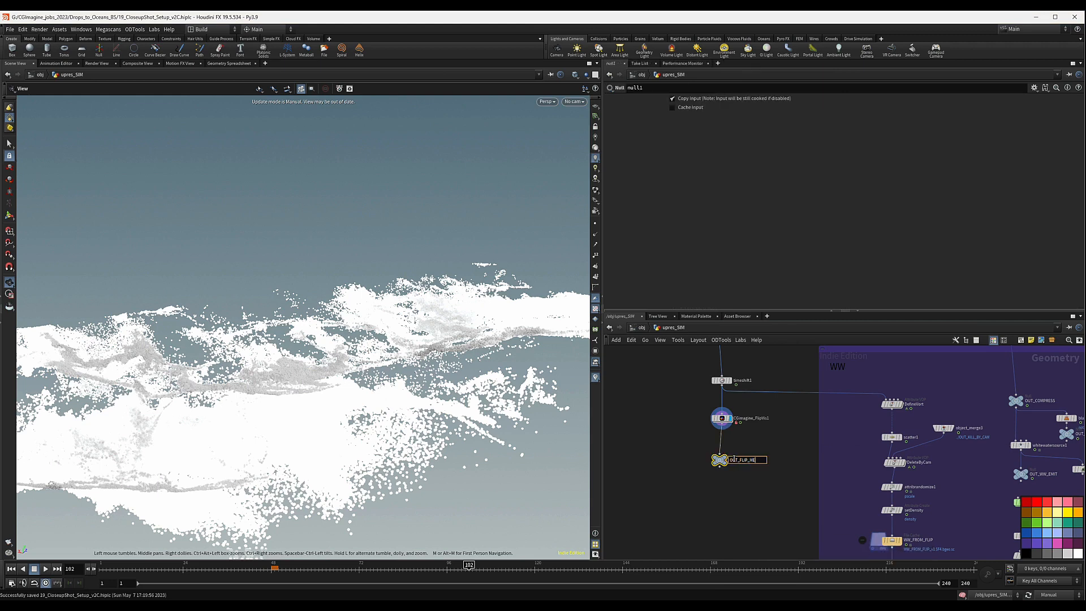
text(SH)
key(Return)
Point Object 1 of the Flip_geo_IN object merge in the Boat_Splash box to a copied reference of /obj/upres_SIM/OUT_FLIP_MESH.
key(ctrl+c)
scroll(730, 475, down, 5)
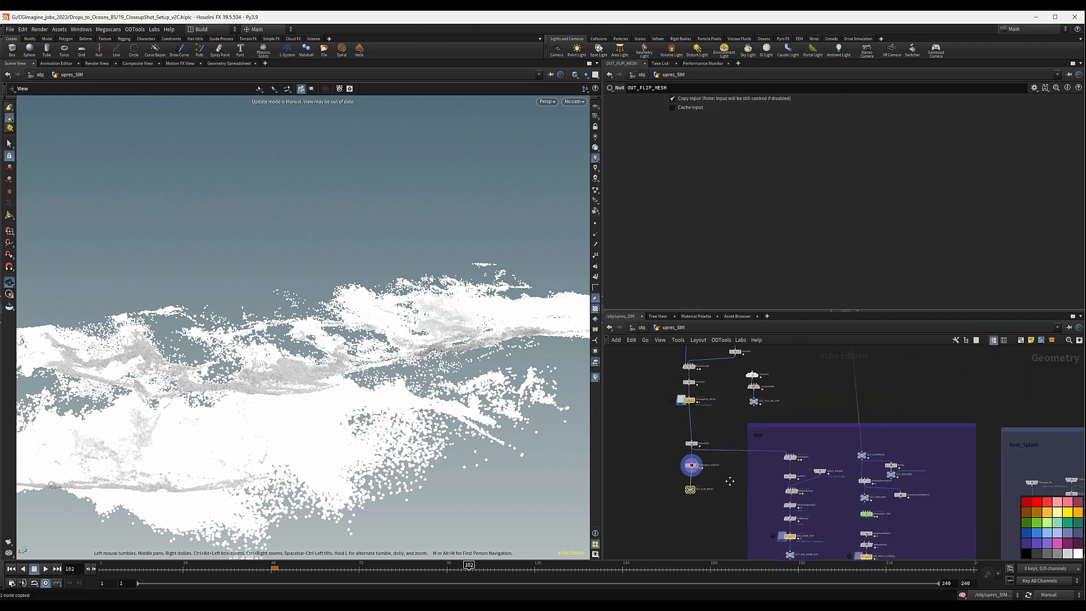
middle_drag(730, 481, 686, 486)
scroll(685, 486, down, 4)
middle_drag(844, 462, 836, 418)
scroll(810, 455, up, 7)
click(807, 432)
click(807, 122)
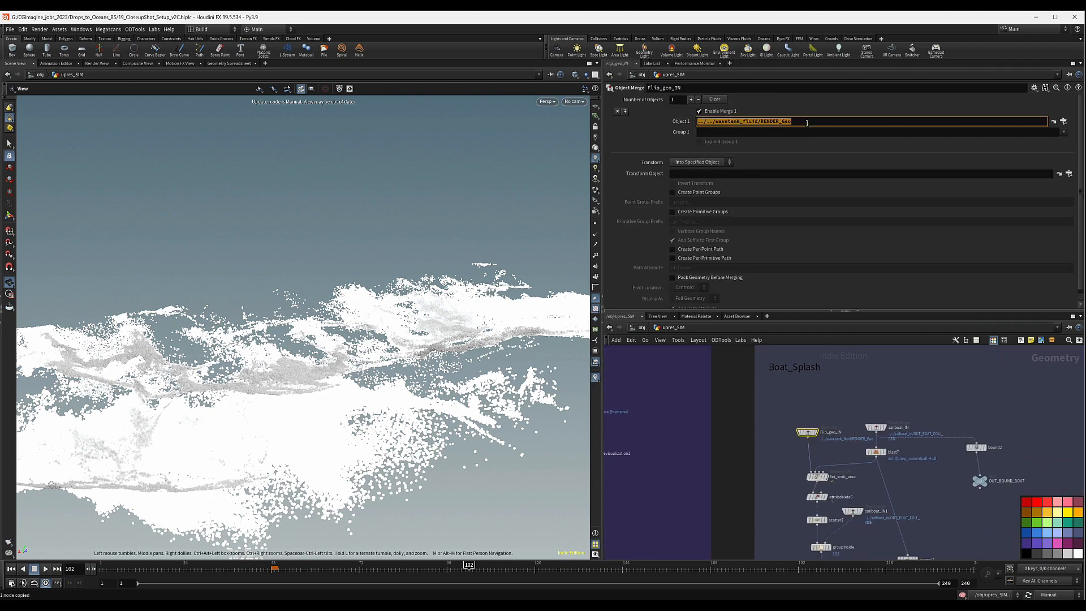
key(ctrl+v)
key(Return)
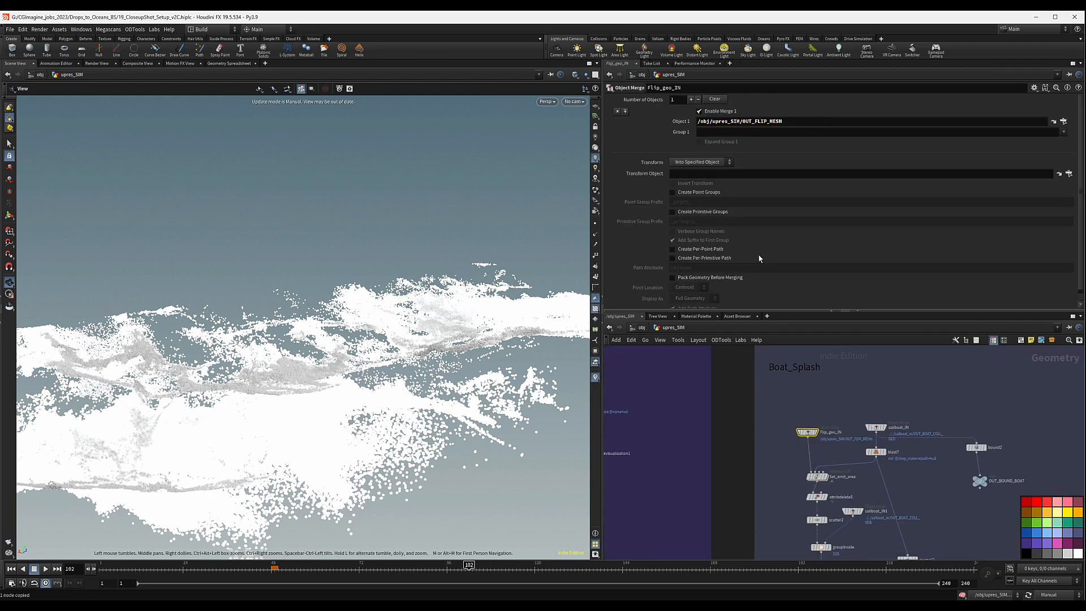
Set the update mode to Auto Update with Flip_geo_IN displayed.
scroll(806, 430, up, 3)
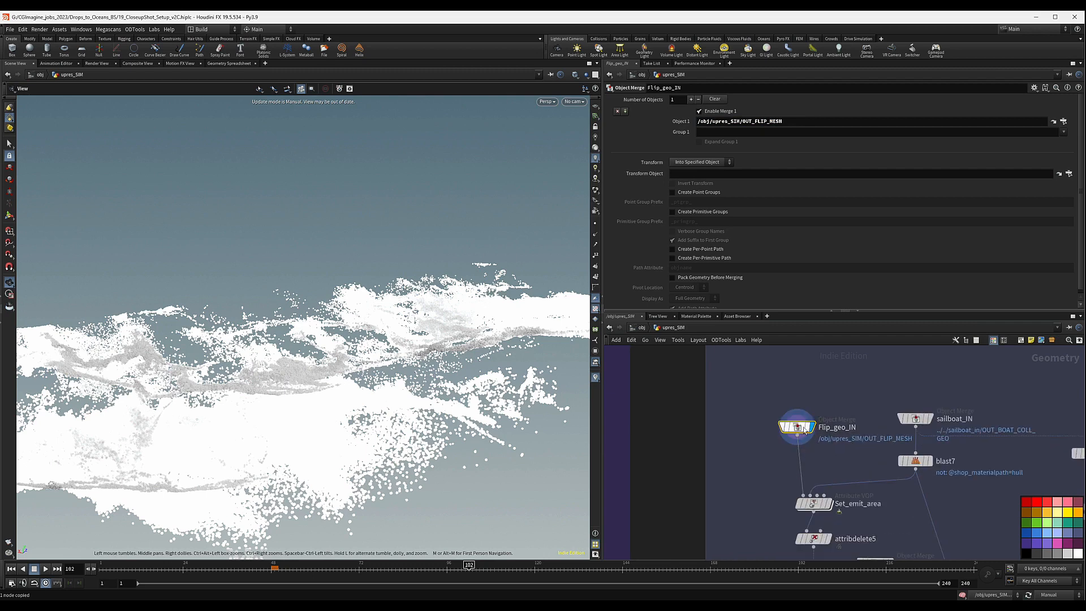
click(1056, 594)
click(1055, 571)
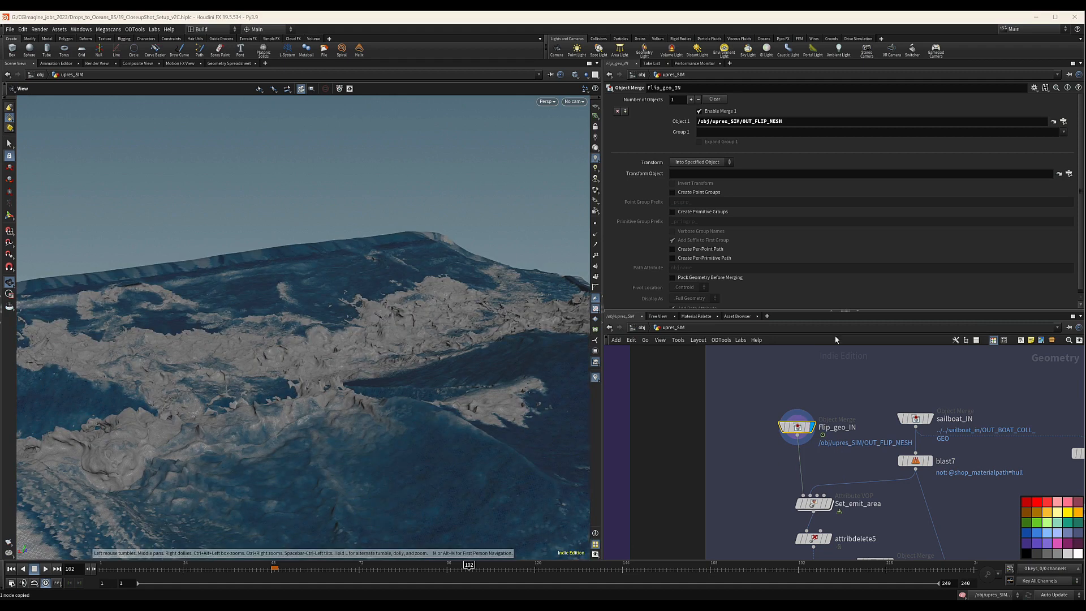
Display sailboat_IN and check the imported boat collision geometry in the viewport.
click(929, 420)
click(916, 424)
right_drag(461, 407, 240, 413)
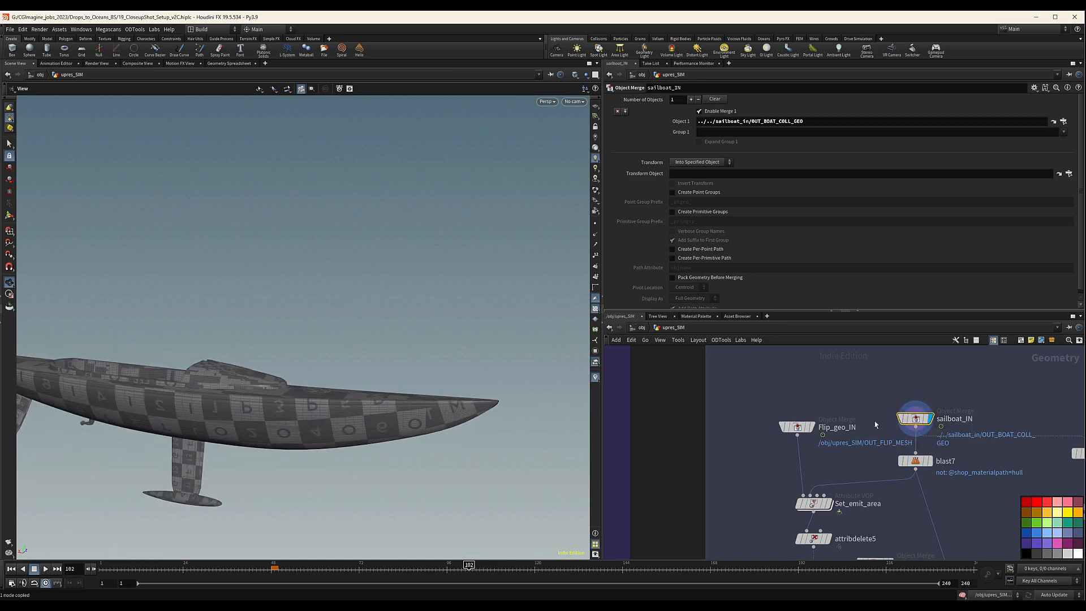
Display the Set_emit_area node and examine the emission mask around the boat from above.
scroll(872, 451, down, 2)
middle_drag(875, 455, 852, 370)
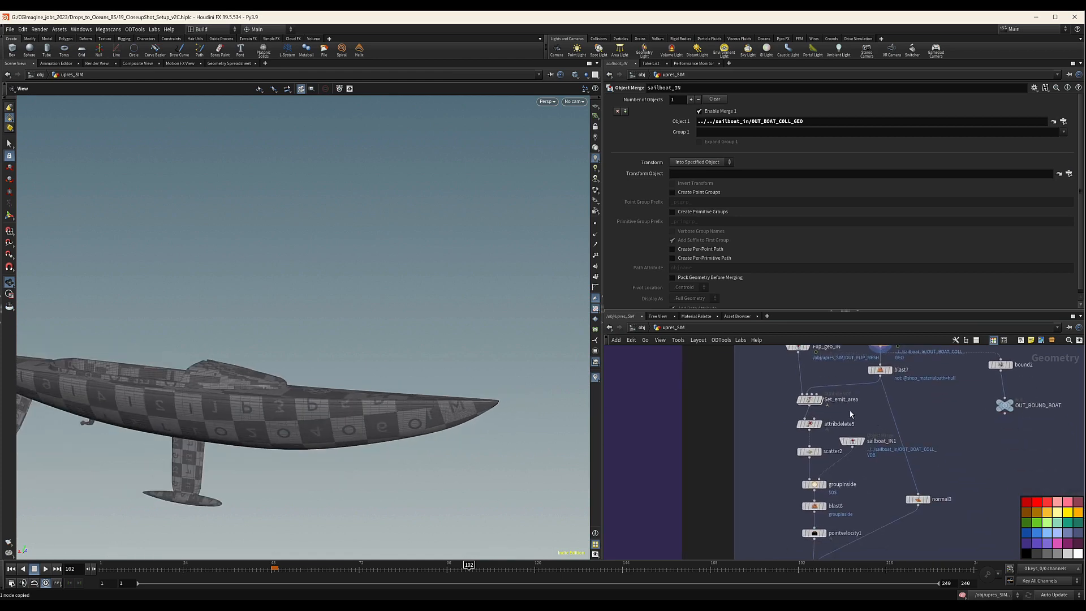
scroll(850, 421, up, 3)
click(838, 417)
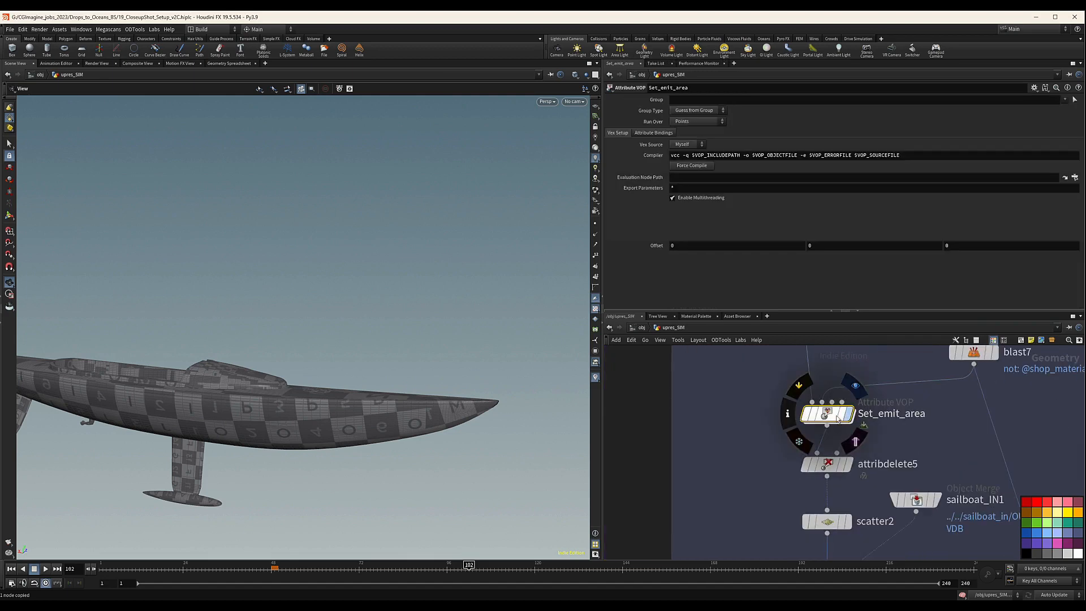
key(r)
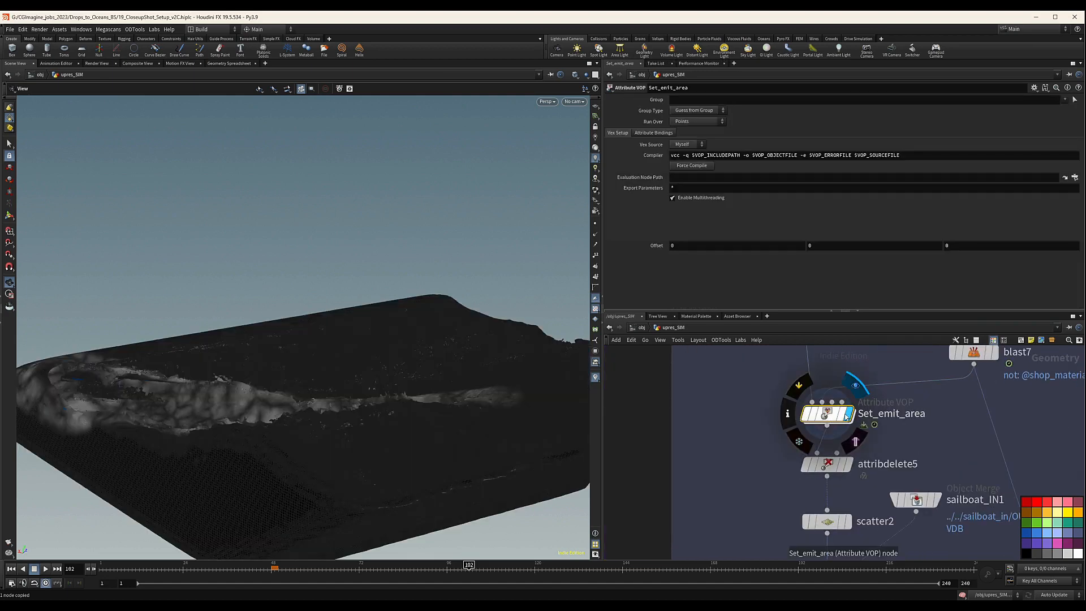
drag(390, 379, 343, 407)
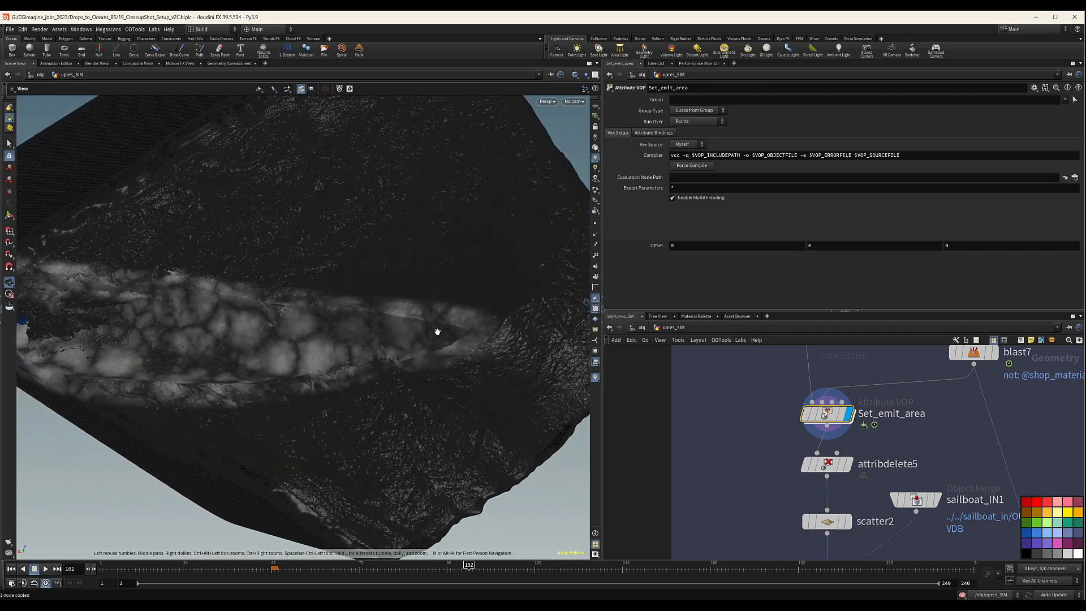
drag(390, 355, 442, 362)
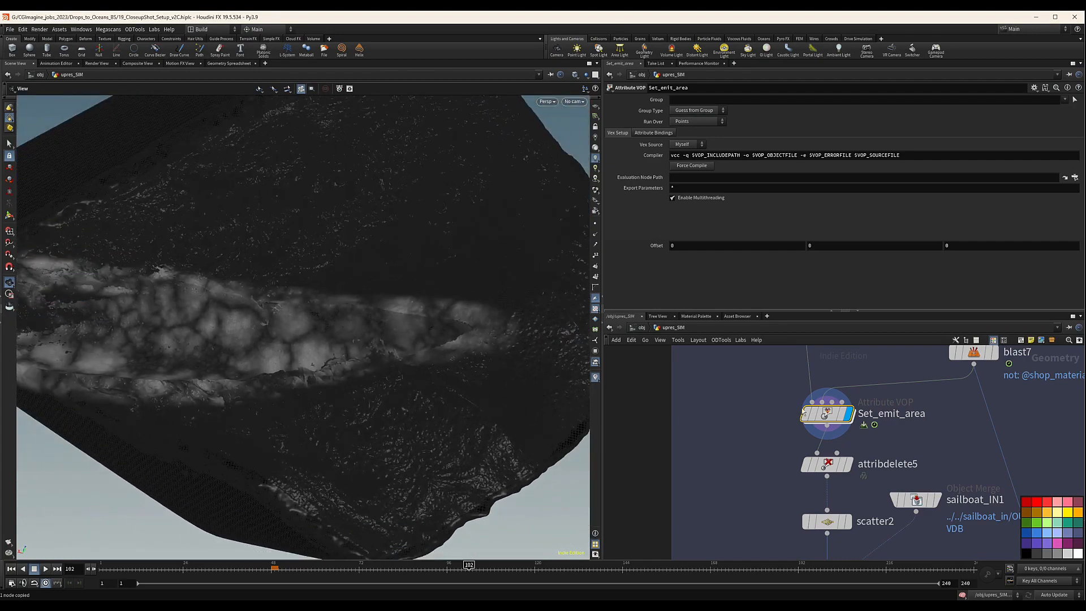
Open the Set_emit_area network and review the parameters of turbnoise1 and fit2.
double_click(799, 419)
click(769, 403)
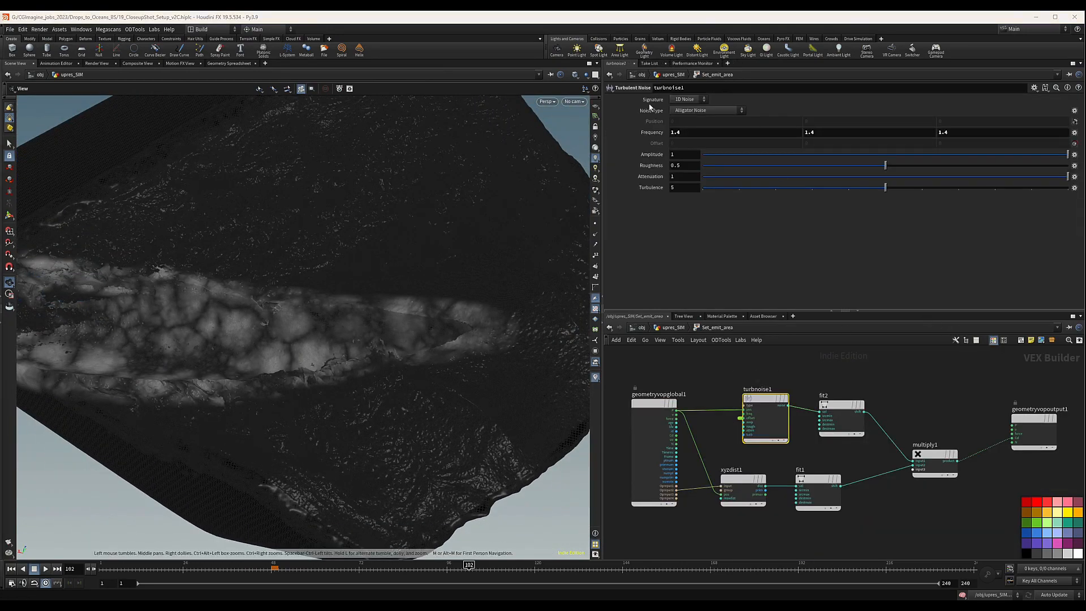
click(843, 418)
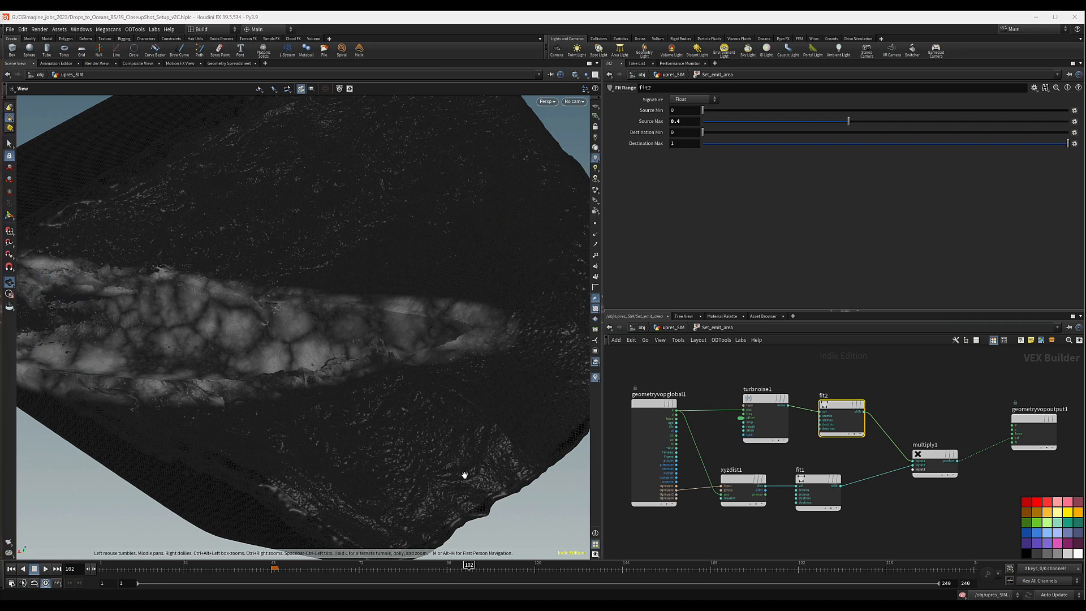
Set fit1's Source Min to 0.1 and Source Max to 0.35, and go back up to the upres_SIM network.
click(819, 497)
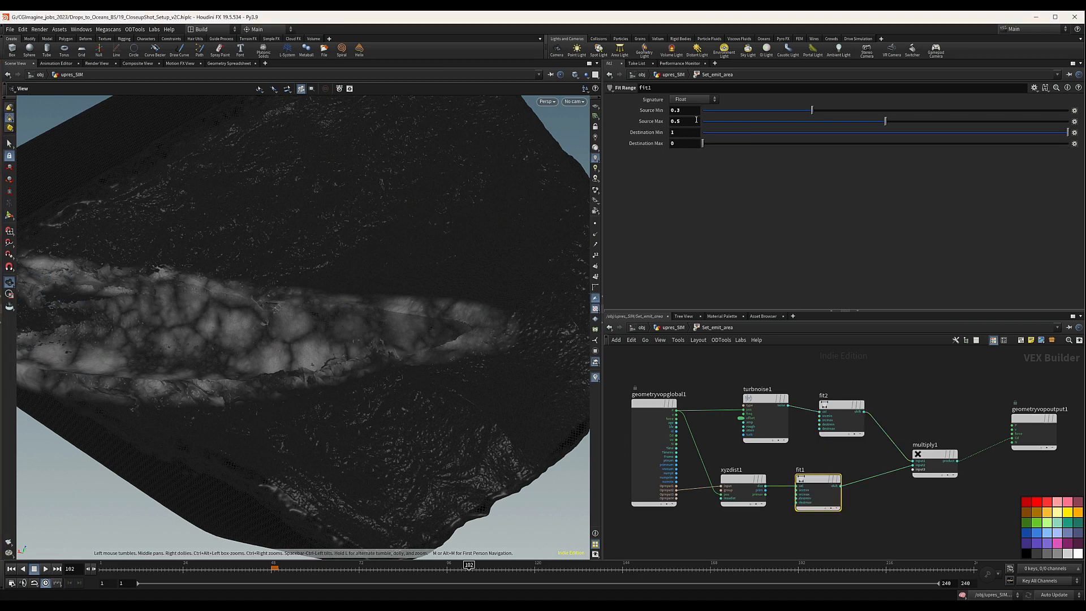
click(676, 111)
key(Return)
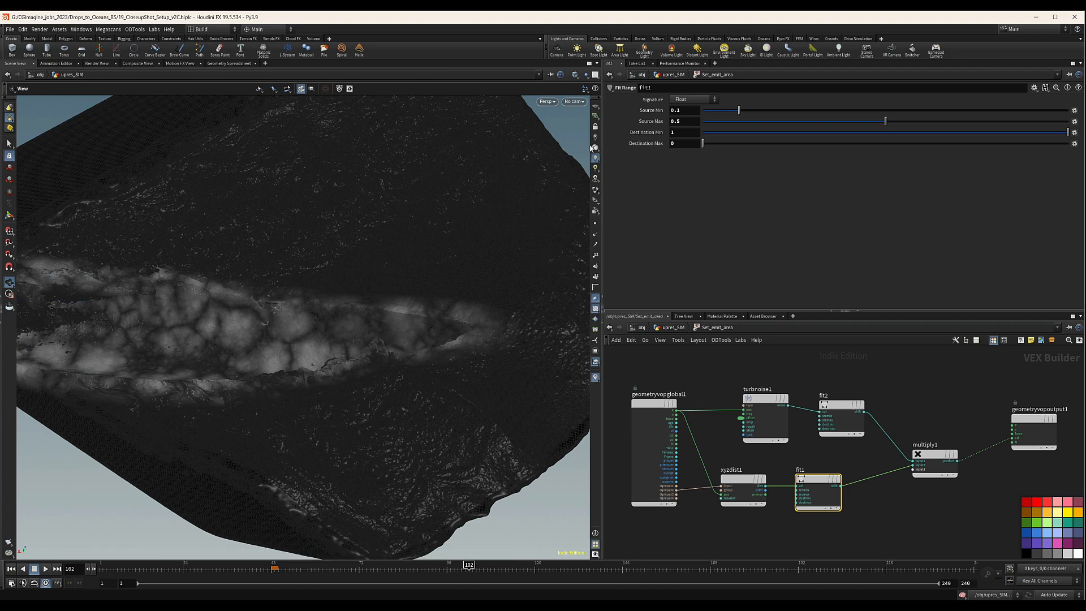
click(677, 121)
text(35)
key(Return)
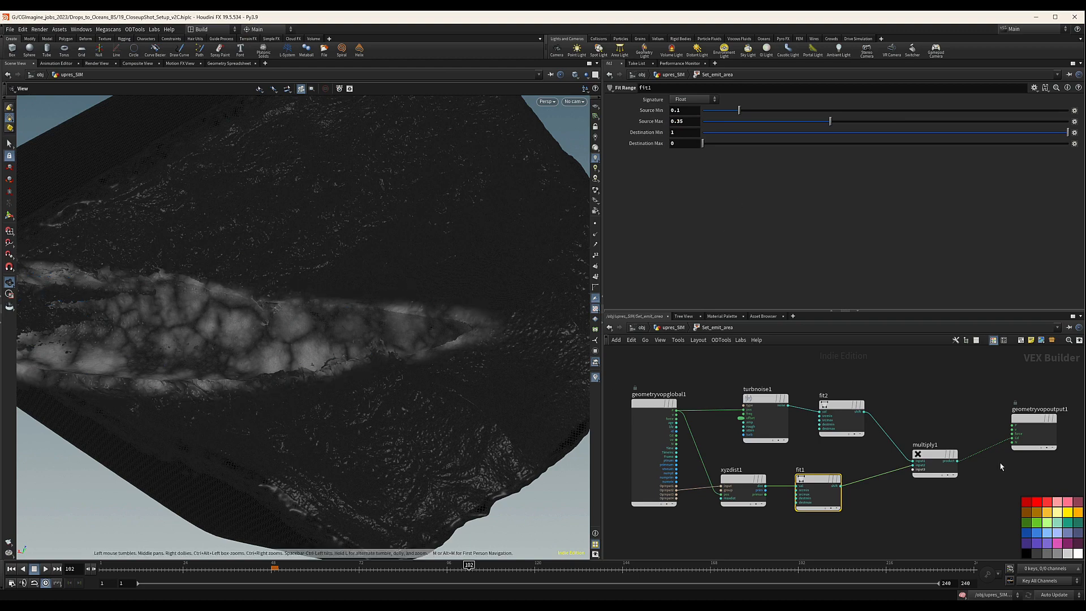
key(u)
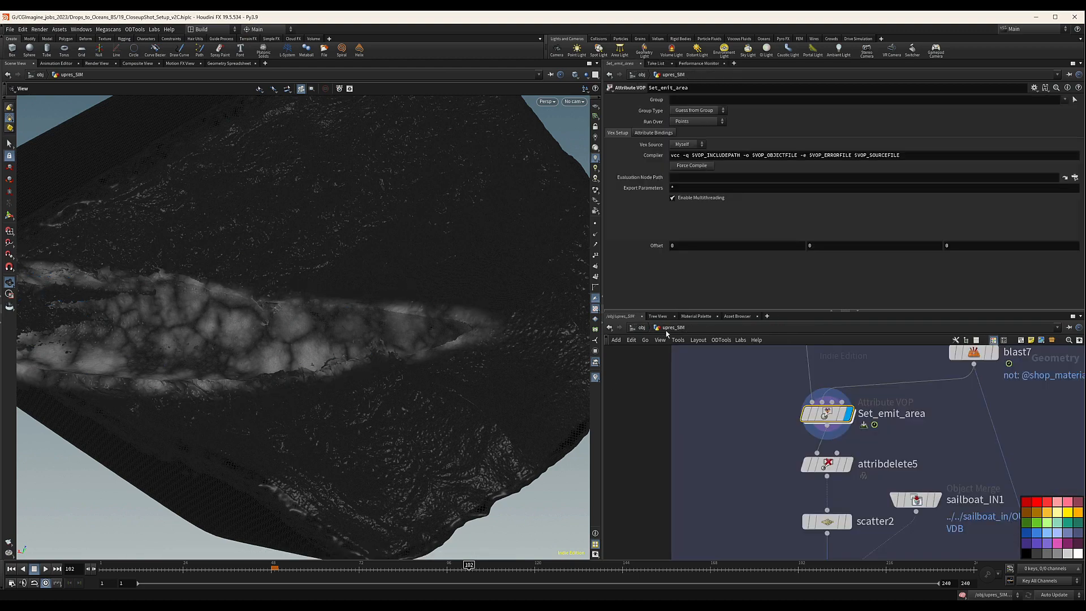
Set the Force Total Count of scatter2 to 500000 and display the node.
drag(824, 444, 830, 470)
middle_drag(843, 450, 842, 436)
drag(851, 430, 766, 452)
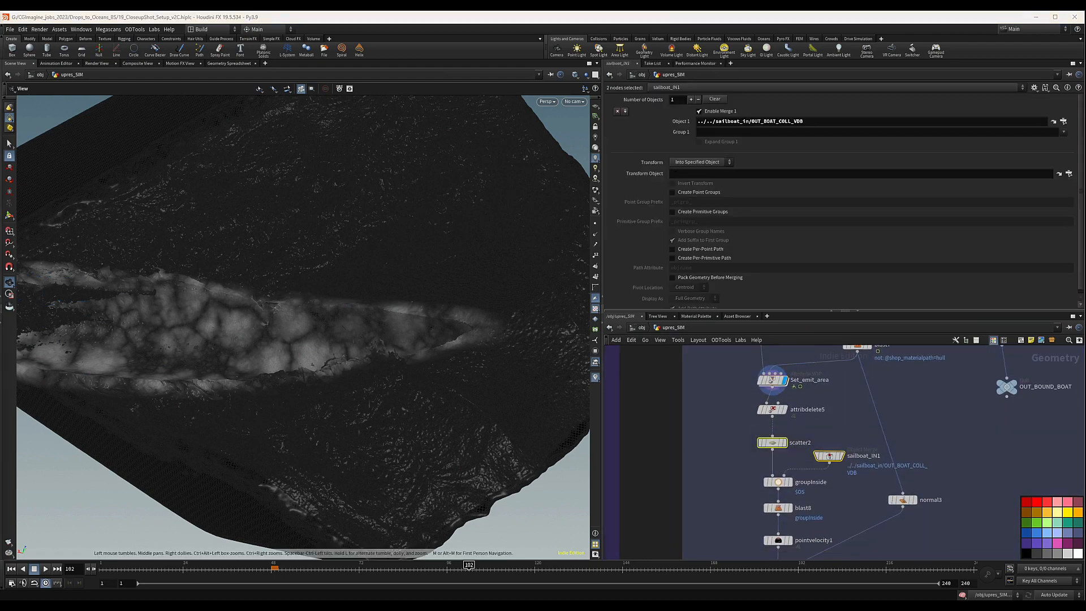
click(773, 409)
scroll(841, 396, up, 2)
click(780, 436)
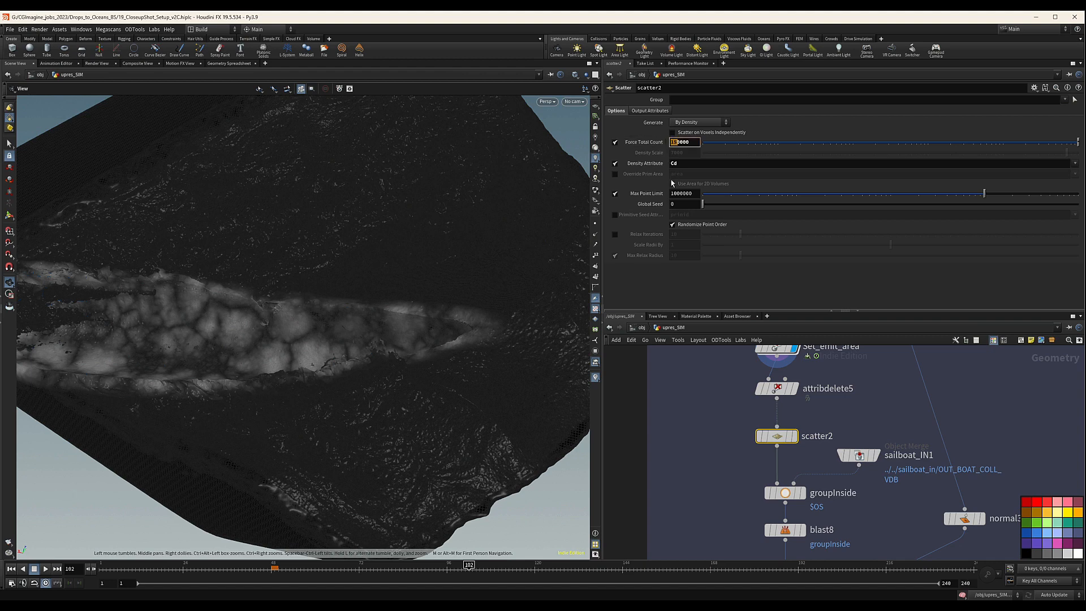
key(Return)
click(791, 439)
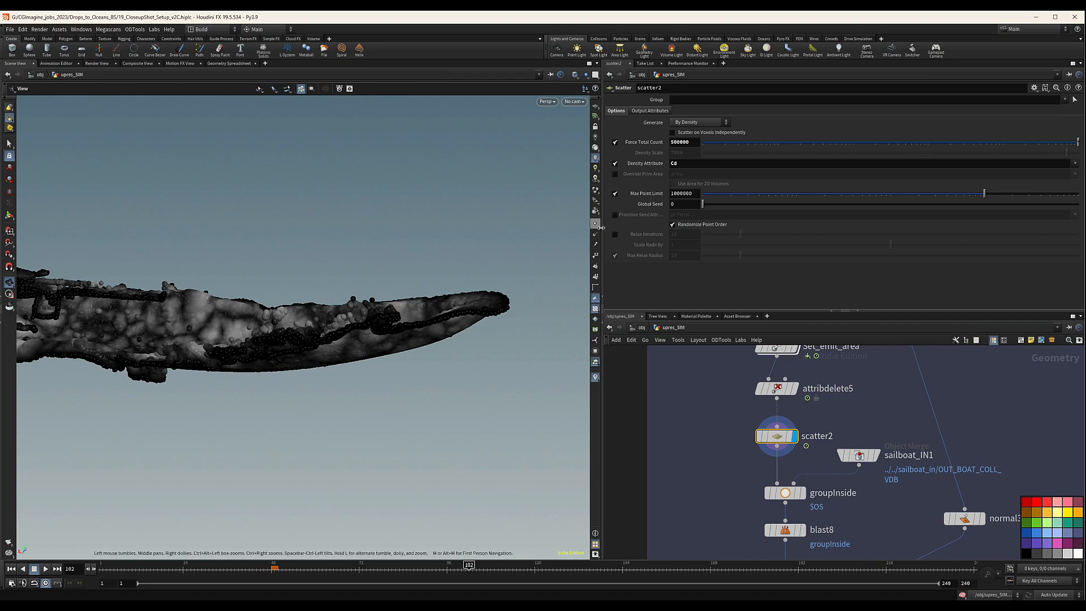
Change the viewport display so the scattered points draw smaller, and inspect them around the boat hull.
click(596, 190)
click(614, 382)
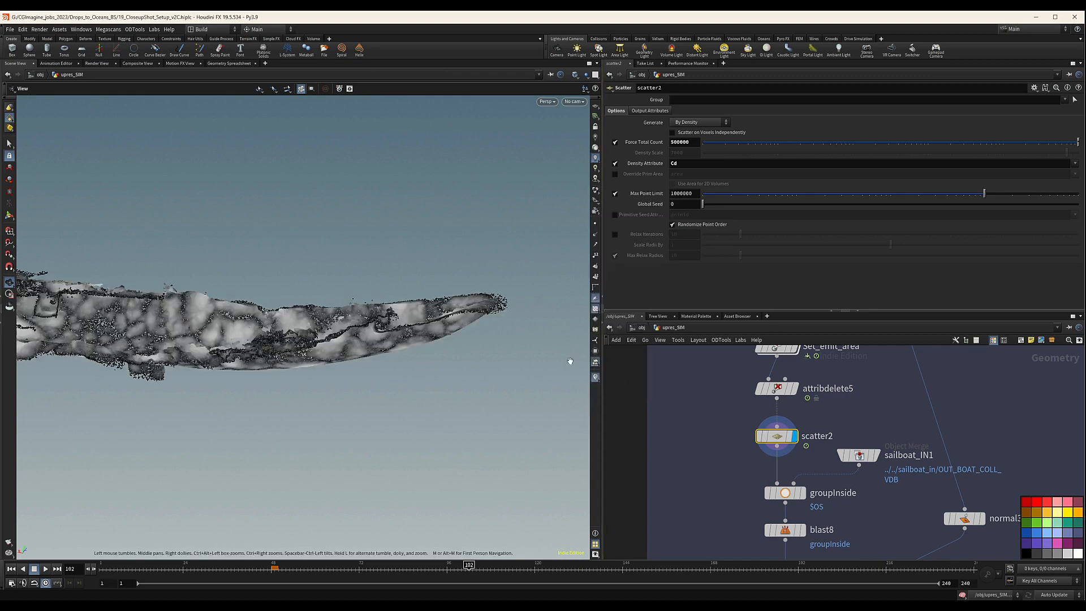
drag(315, 306, 307, 339)
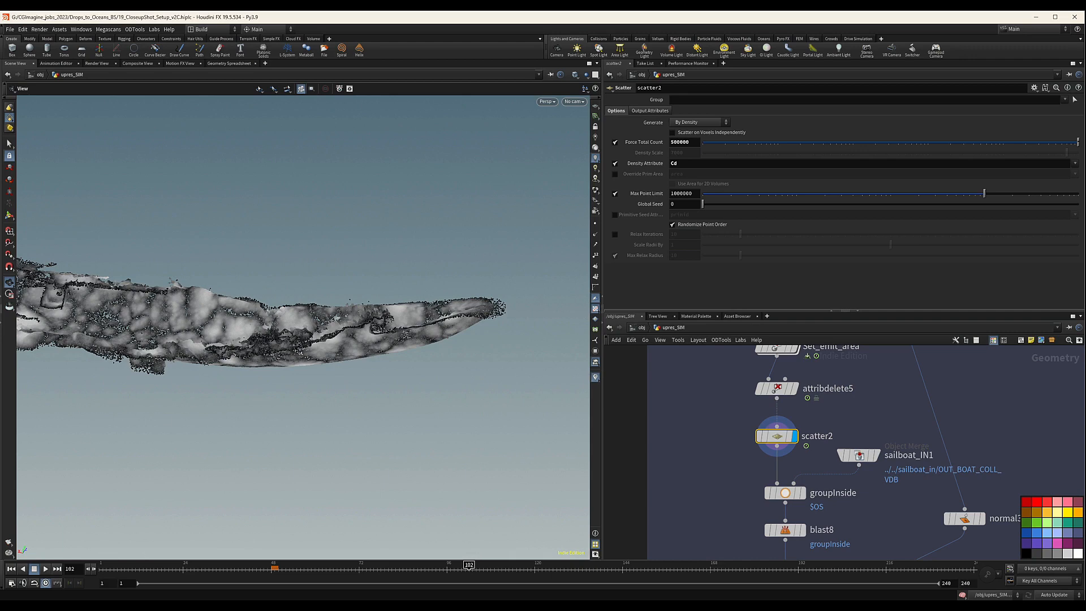
Leave the upres_SIM network and open the sailboat_in network at its boat collision branch.
scroll(718, 453, down, 3)
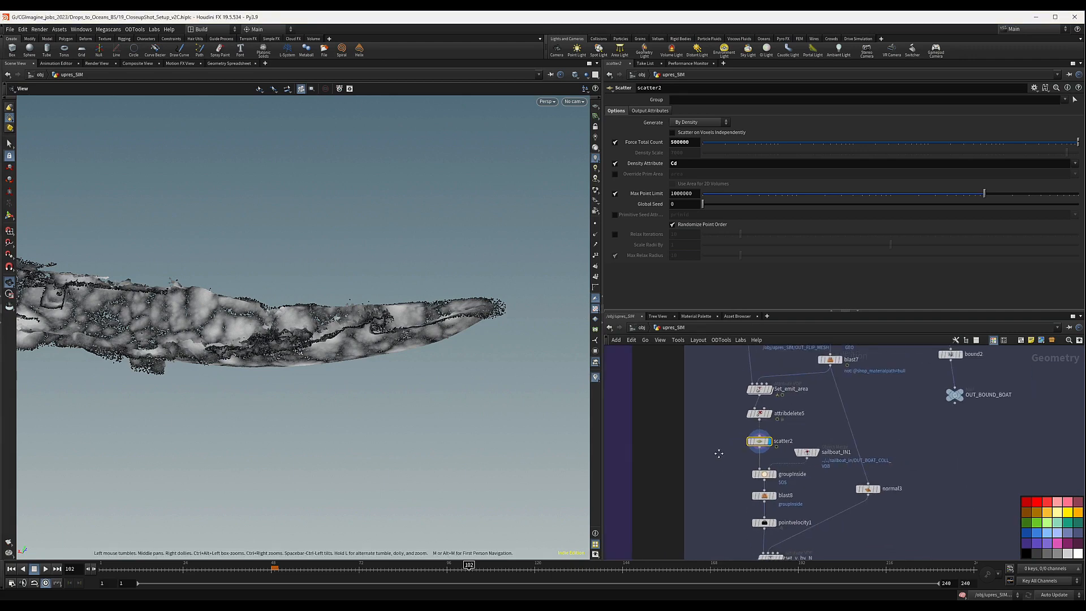
middle_drag(717, 453, 730, 438)
drag(276, 320, 434, 387)
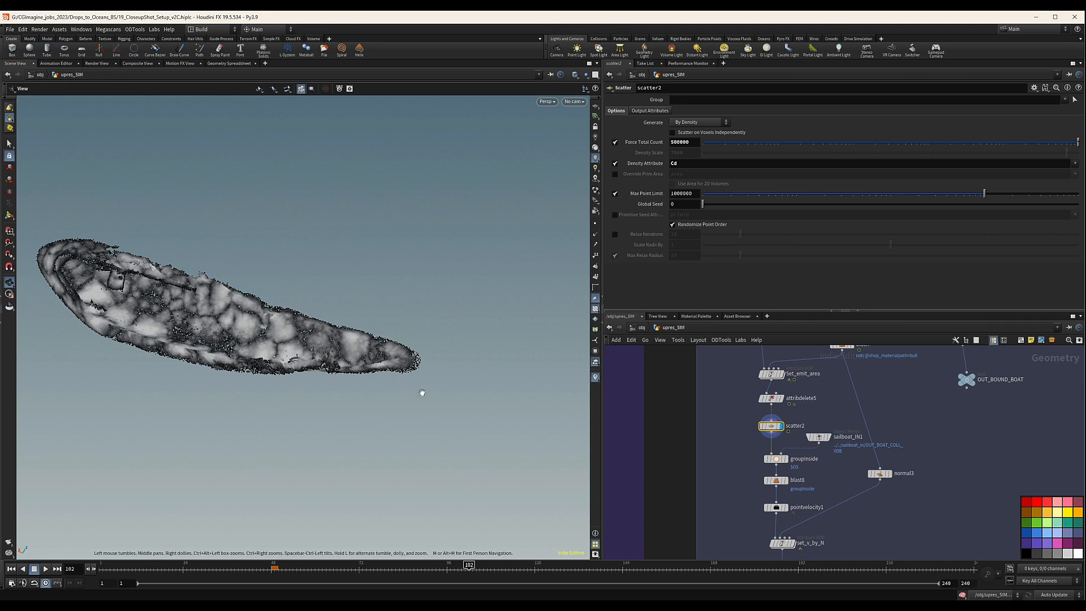
click(641, 327)
scroll(737, 444, down, 5)
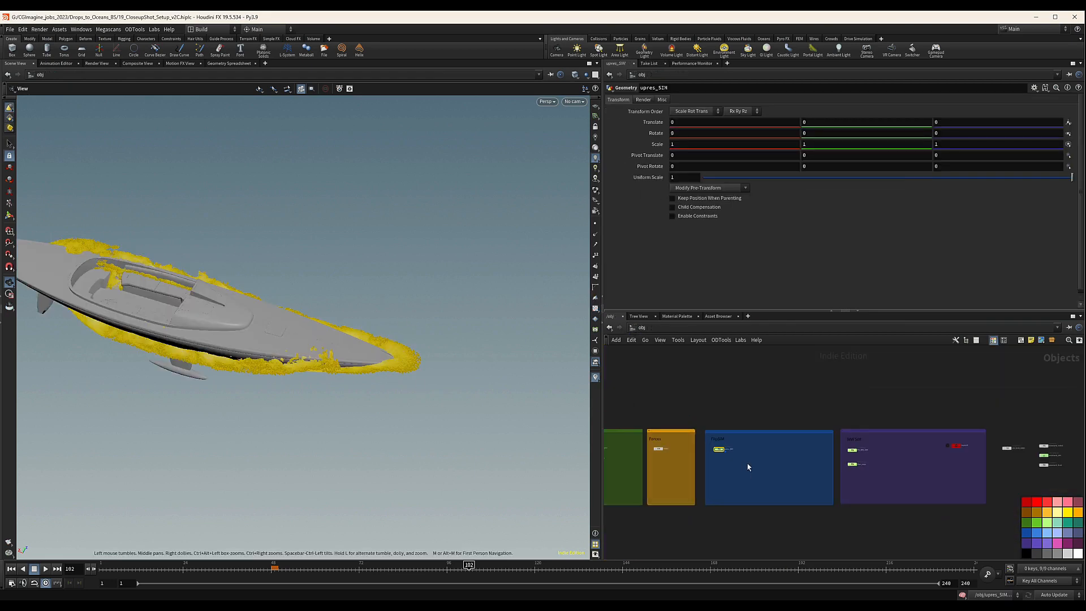
middle_drag(661, 477, 798, 472)
scroll(732, 457, up, 5)
double_click(731, 436)
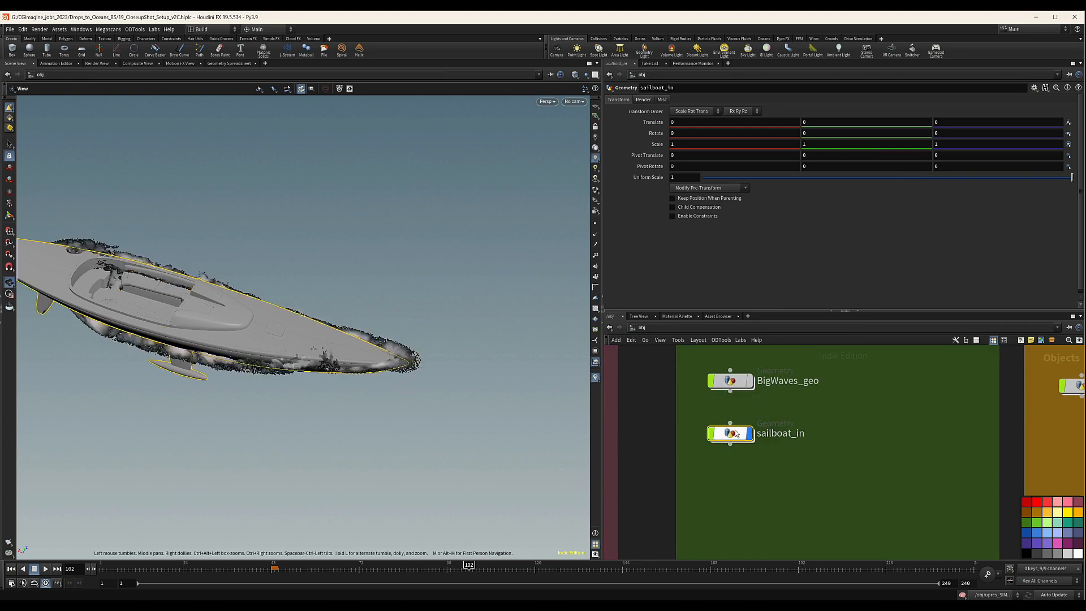
middle_drag(759, 436, 749, 511)
scroll(750, 511, up, 5)
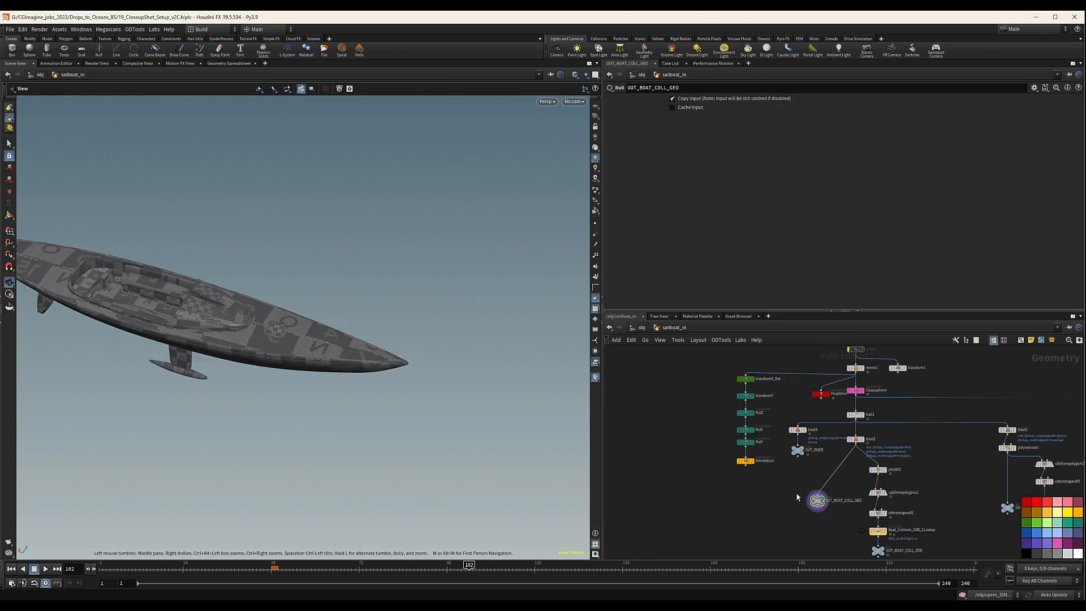
Examine the OUT_BOAT_COLL_GEO mesh closely along the hull, the bow, the deck and the interior.
click(817, 500)
drag(220, 330, 237, 361)
right_drag(238, 360, 486, 311)
drag(410, 334, 370, 369)
middle_drag(434, 381, 238, 298)
right_drag(260, 351, 585, 352)
middle_drag(253, 350, 195, 481)
right_drag(243, 401, 417, 379)
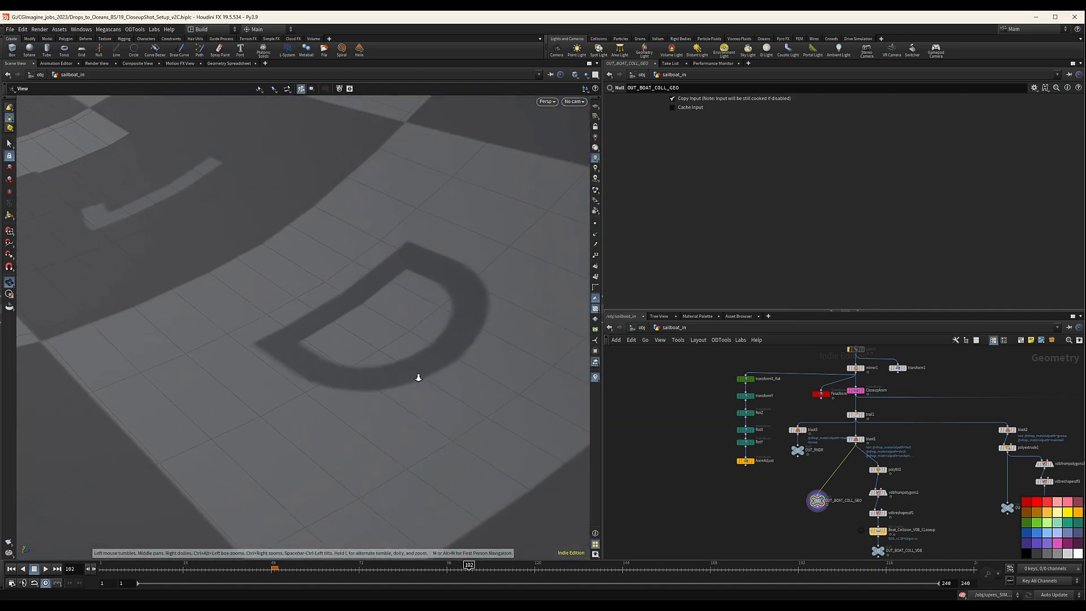
middle_drag(309, 373, 326, 432)
right_drag(326, 432, 277, 412)
drag(277, 412, 314, 456)
drag(347, 324, 334, 343)
right_drag(492, 351, 475, 348)
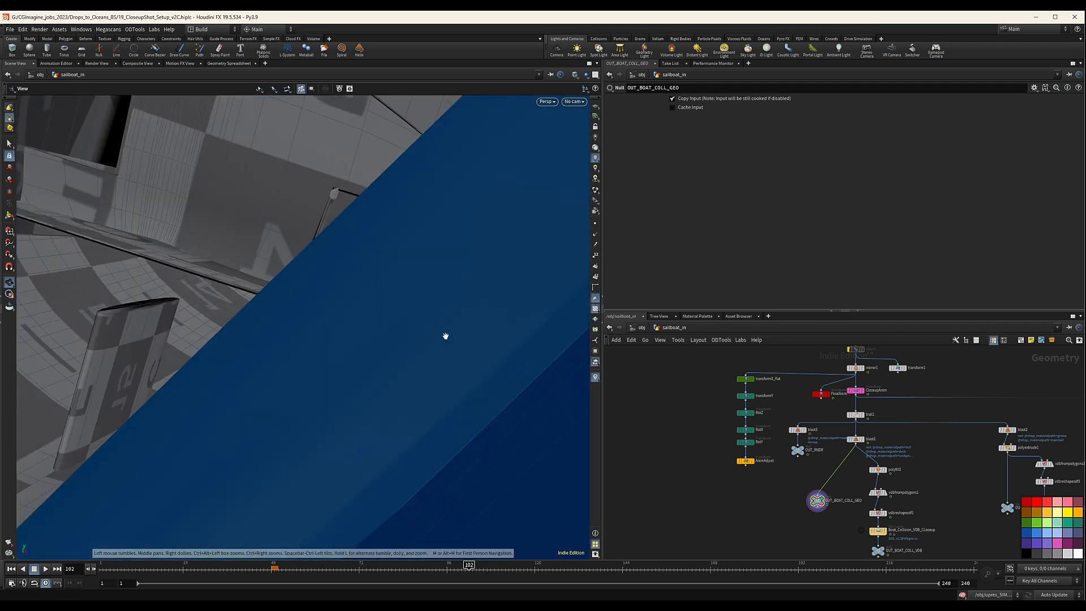
drag(446, 336, 403, 223)
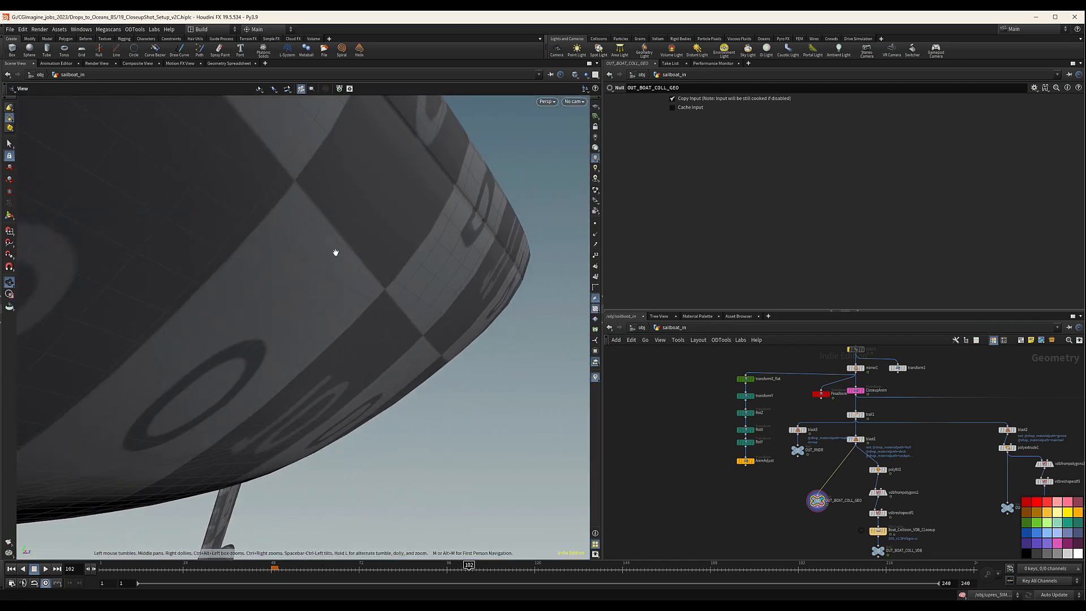
drag(346, 199, 362, 243)
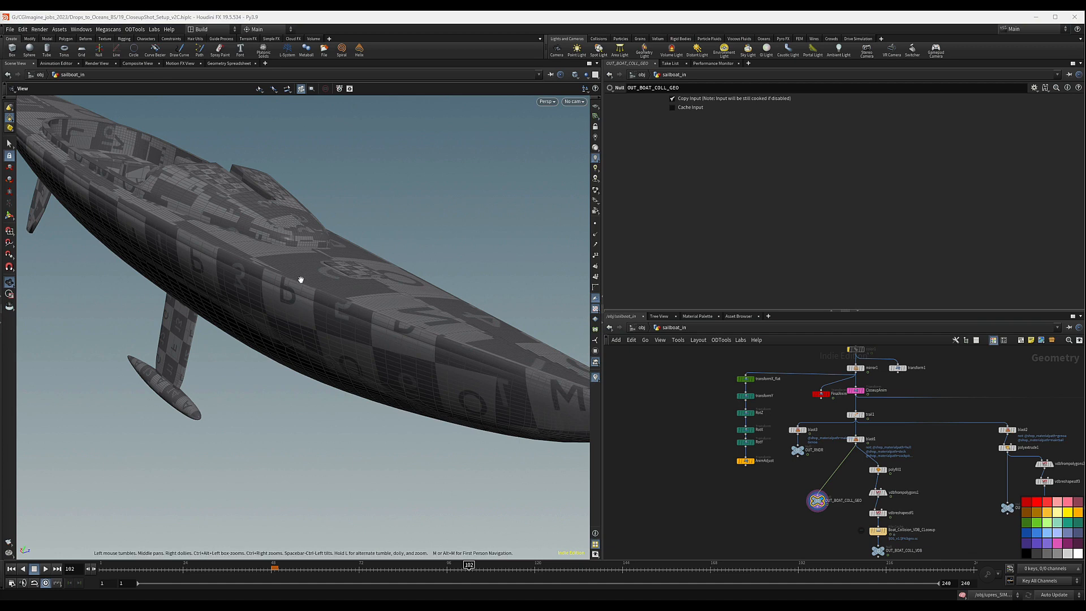
drag(294, 283, 367, 242)
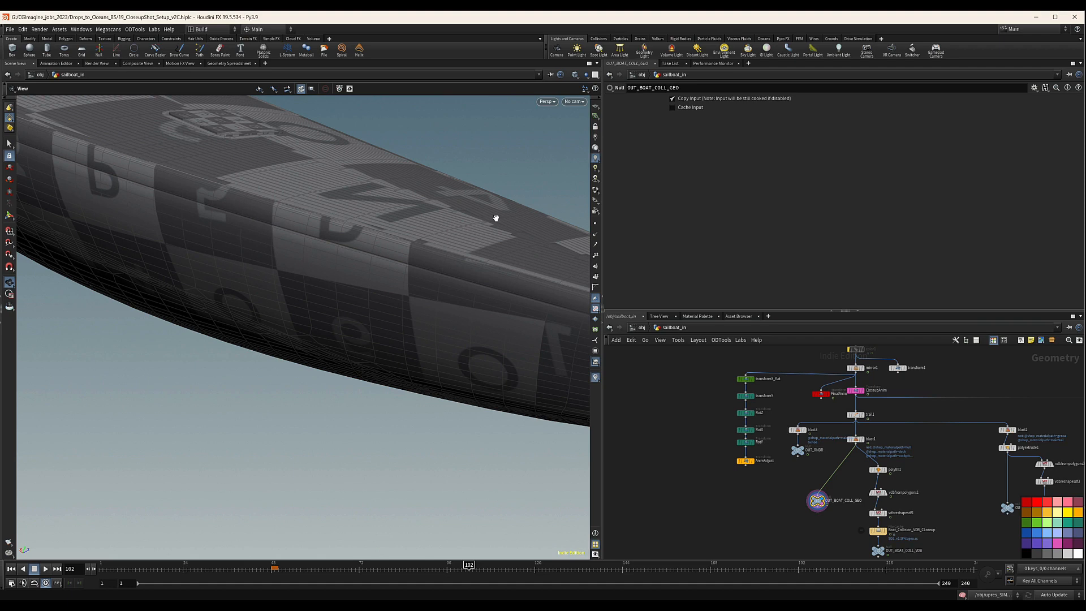
drag(190, 274, 360, 300)
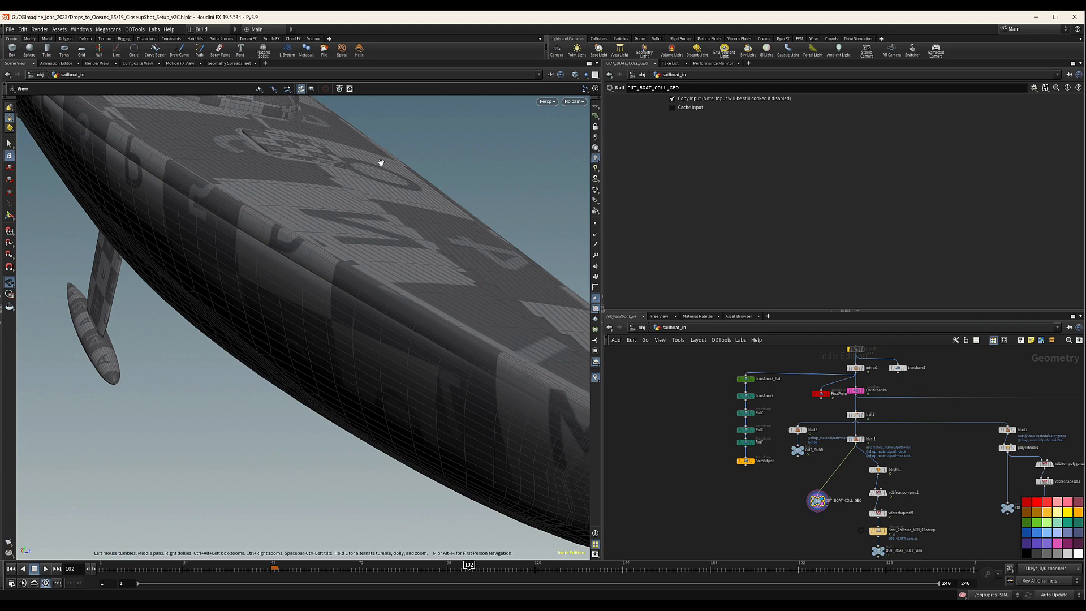
drag(380, 169, 342, 165)
mouse_move(389, 210)
mouse_down()
mouse_move(376, 203)
mouse_move(468, 215)
mouse_move(395, 198)
mouse_up()
drag(298, 211, 324, 205)
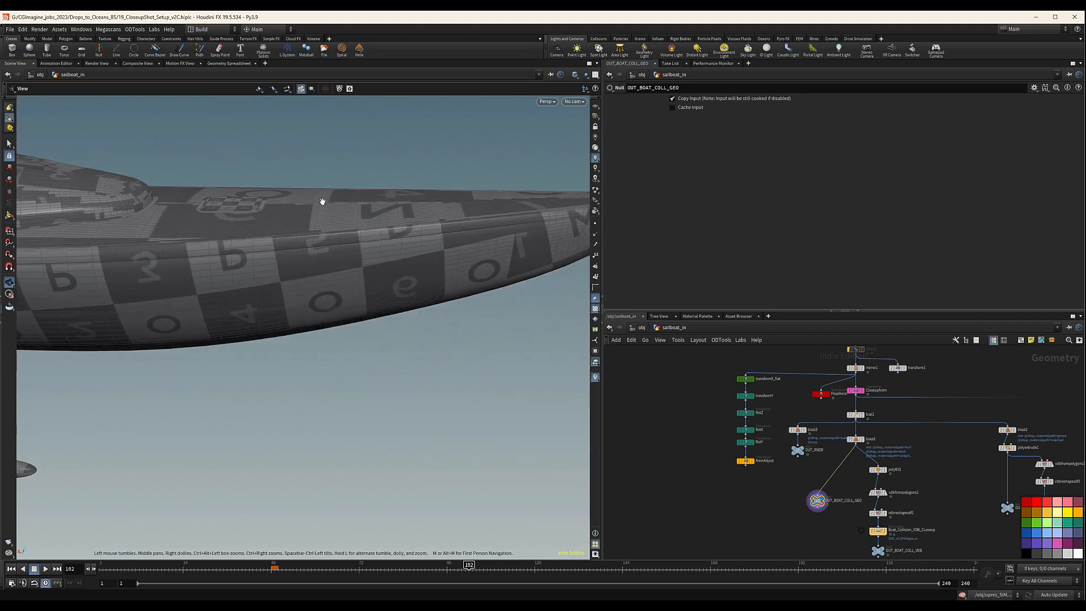
drag(319, 200, 240, 220)
drag(362, 223, 380, 279)
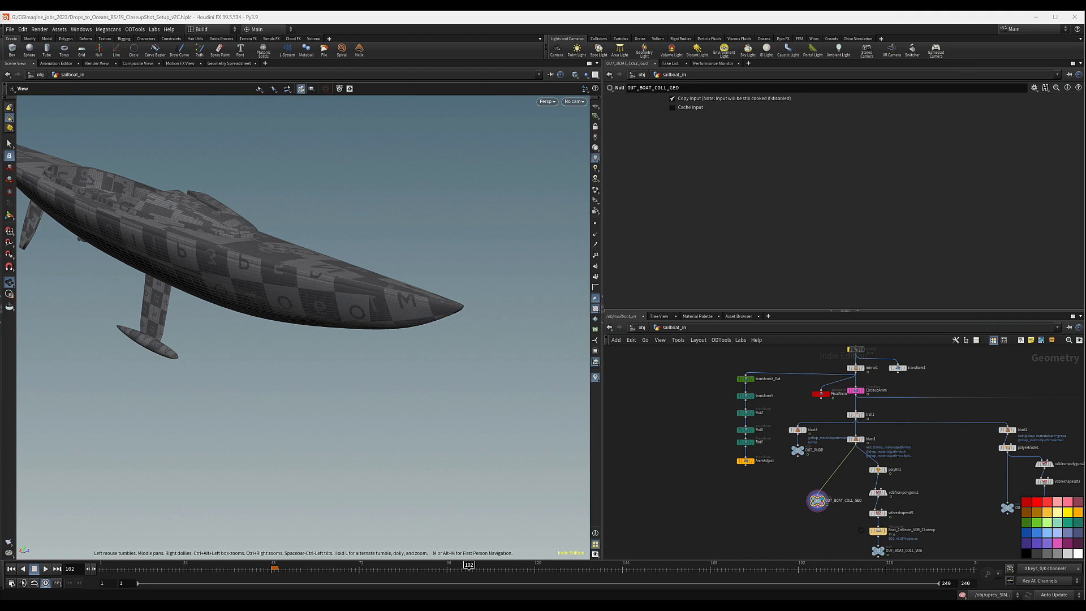
Move the sails branch, from blast2 to its OUT_SAILS nulls, farther from the boat collision branch to free up space.
scroll(868, 423, down, 3)
drag(823, 456, 915, 401)
scroll(833, 427, up, 1)
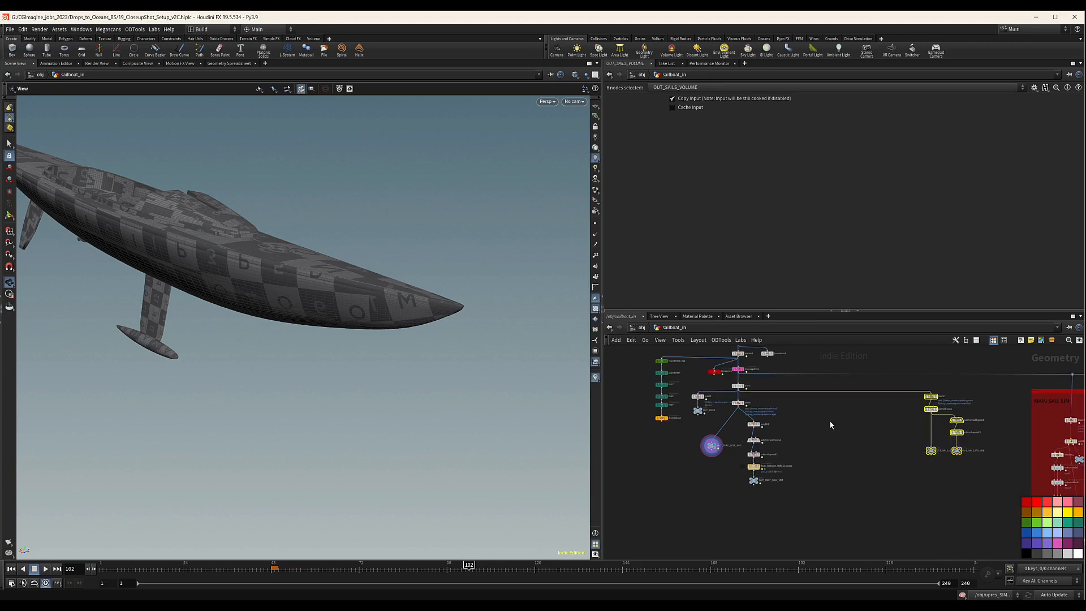
click(831, 424)
Add a Convex Hull node fed by blast1 and display it.
scroll(807, 416, up, 4)
key(Tab)
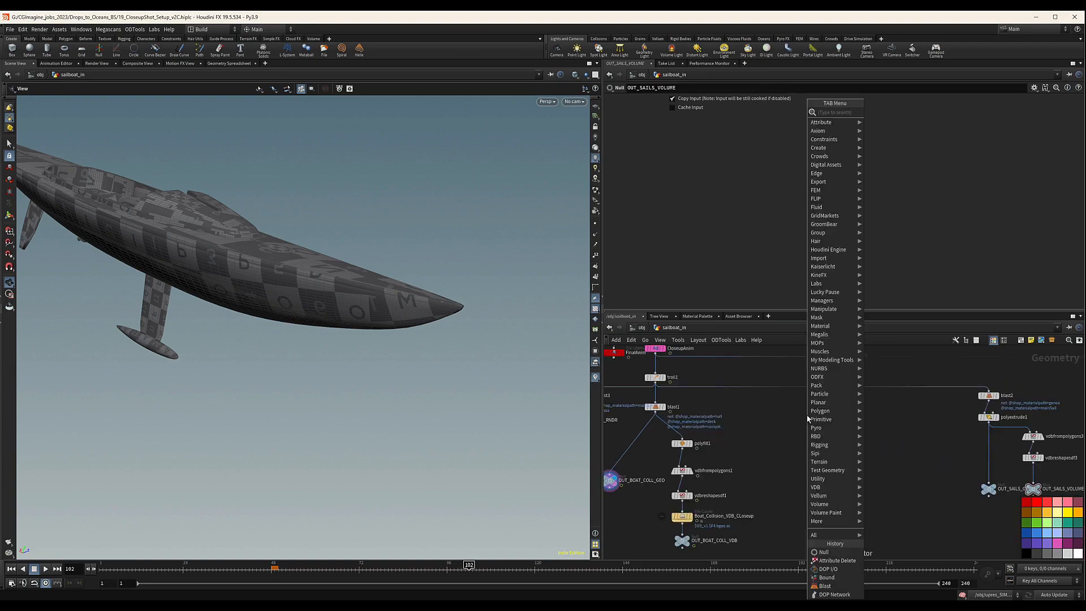
text(cove)
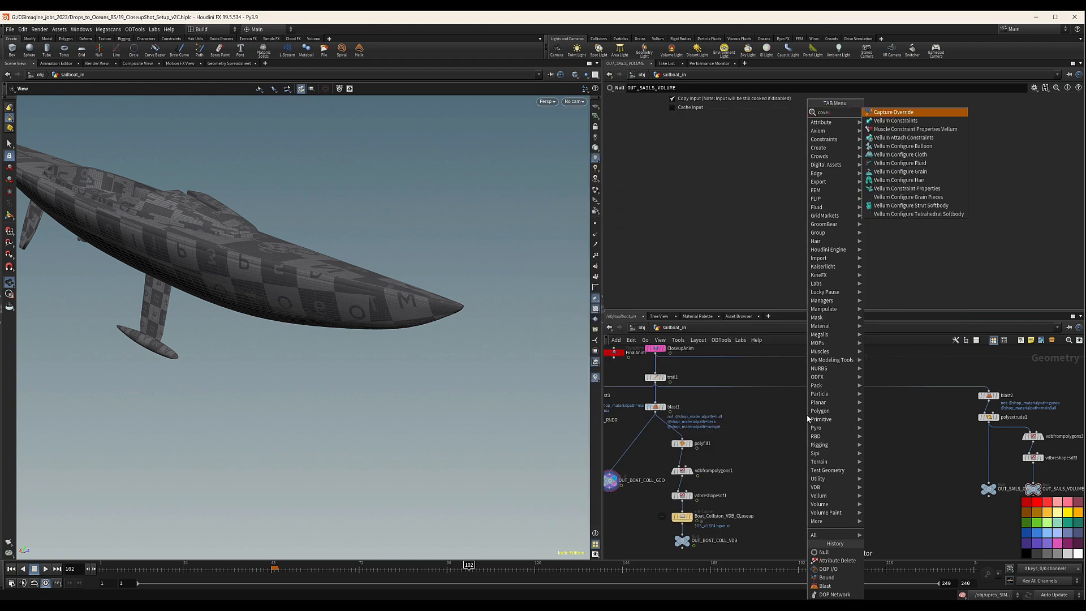
key(BackSpace)
key(BackSpace)
text(nve)
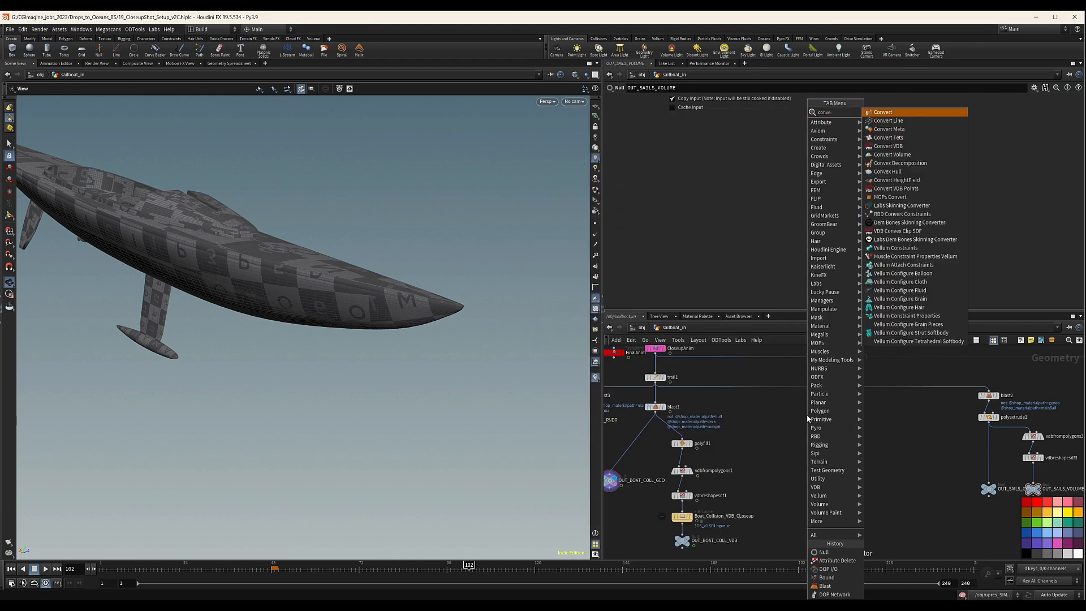
text(x)
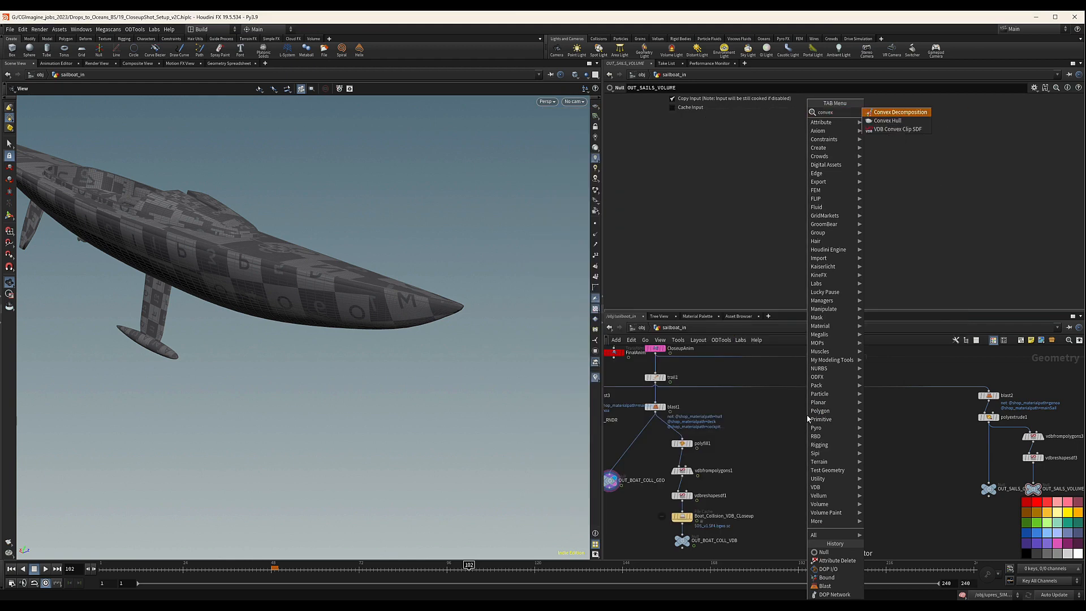
key(Down)
key(Return)
click(783, 424)
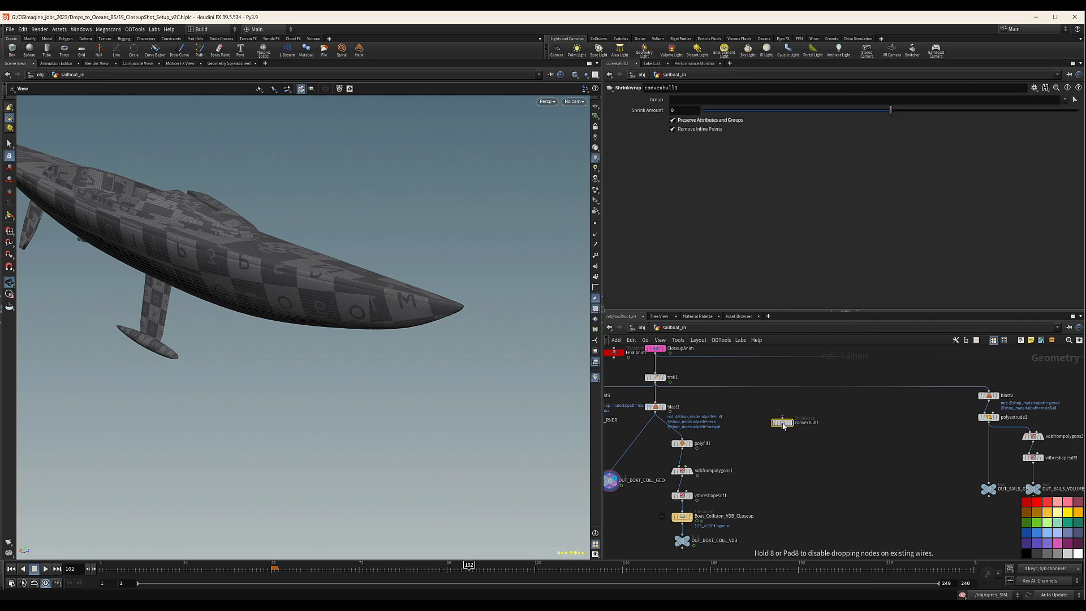
drag(653, 411, 814, 427)
click(819, 425)
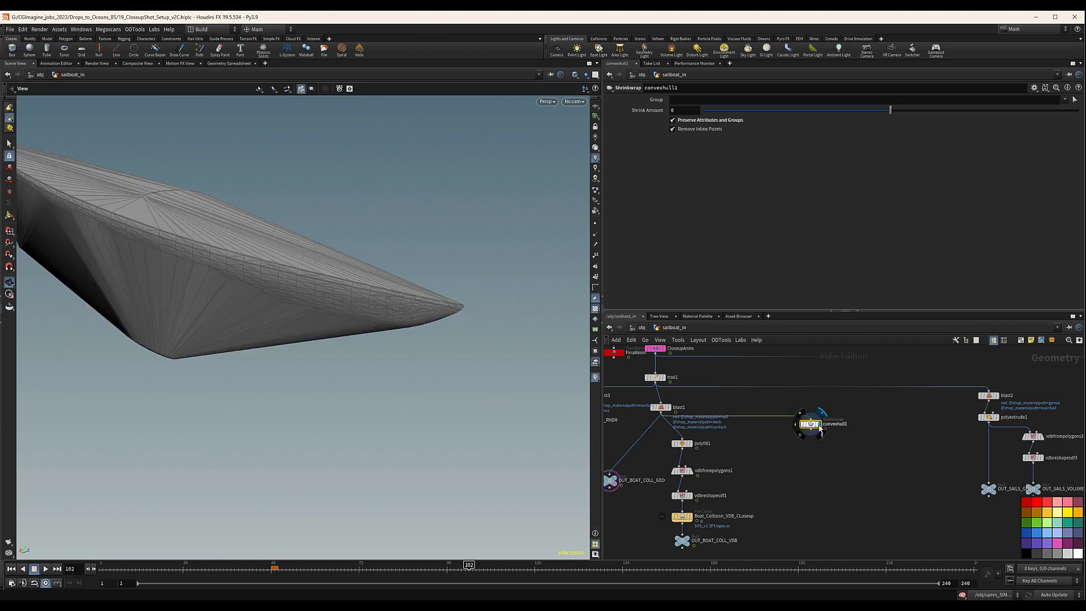
Inspect the convex hull shape of the boat from several sides, including its keel area and bow.
drag(94, 273, 149, 260)
drag(209, 231, 183, 210)
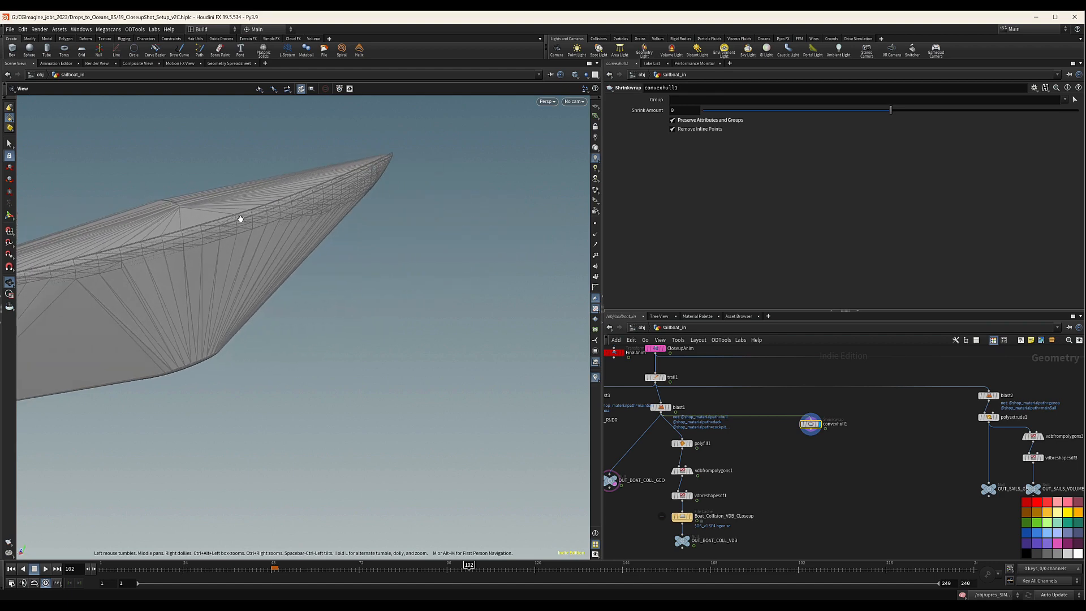
drag(188, 204, 217, 205)
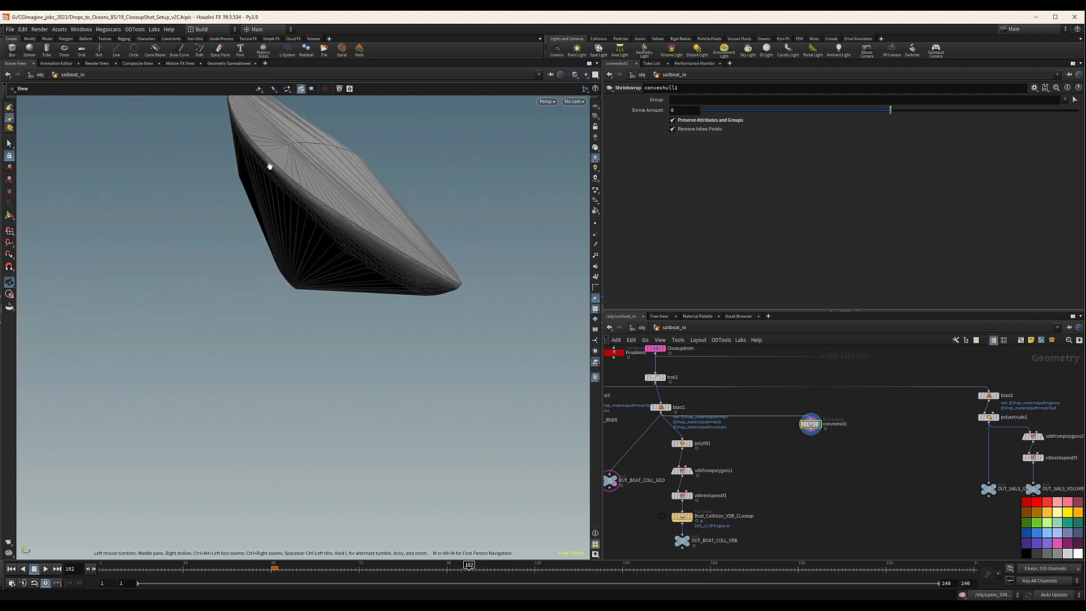
drag(331, 156, 378, 151)
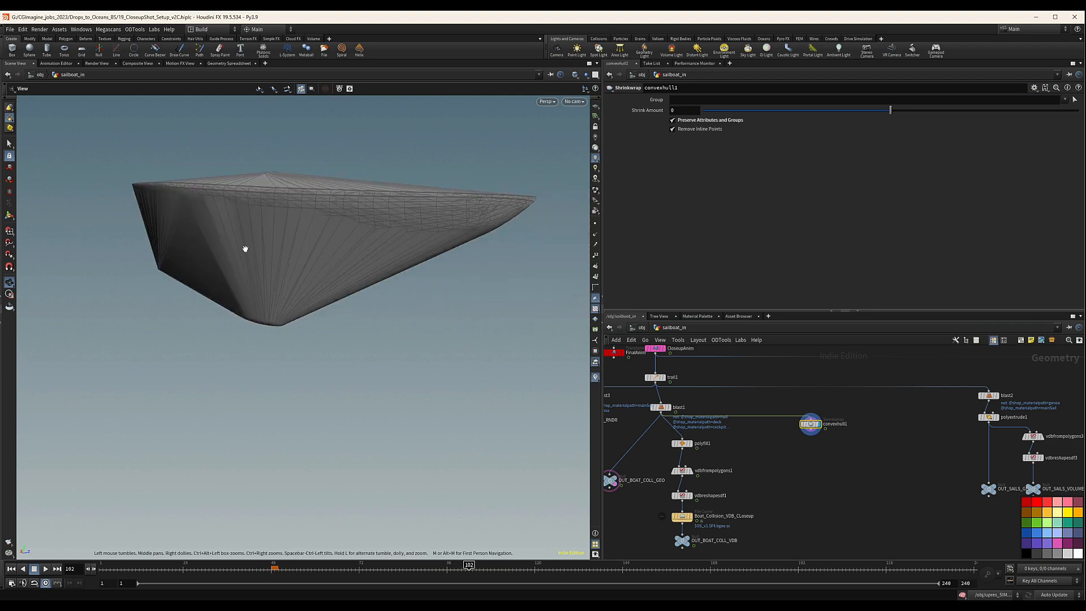
drag(294, 273, 234, 213)
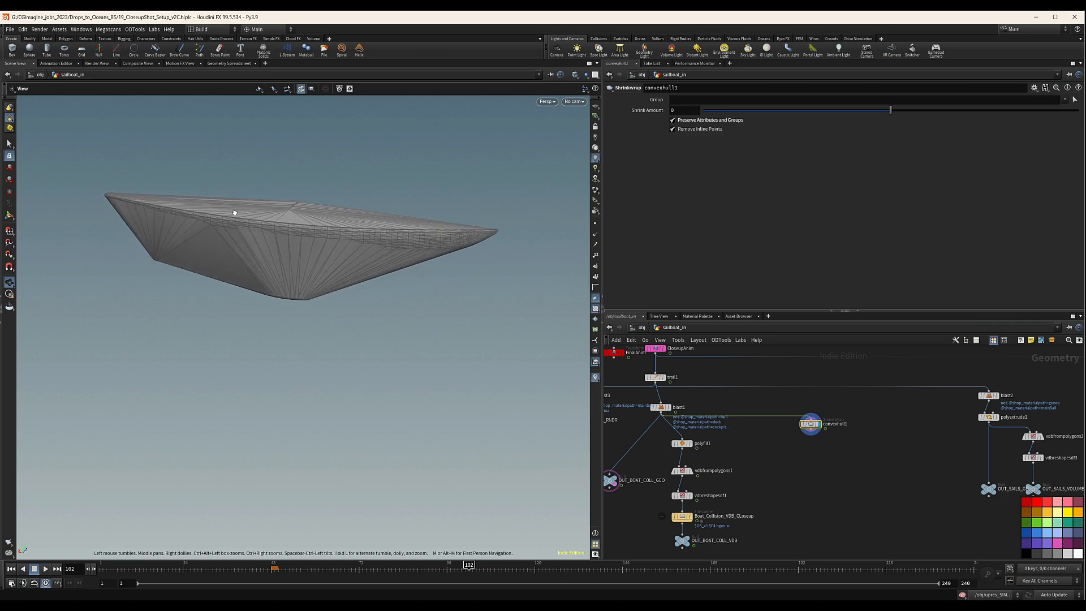
middle_drag(887, 485, 823, 469)
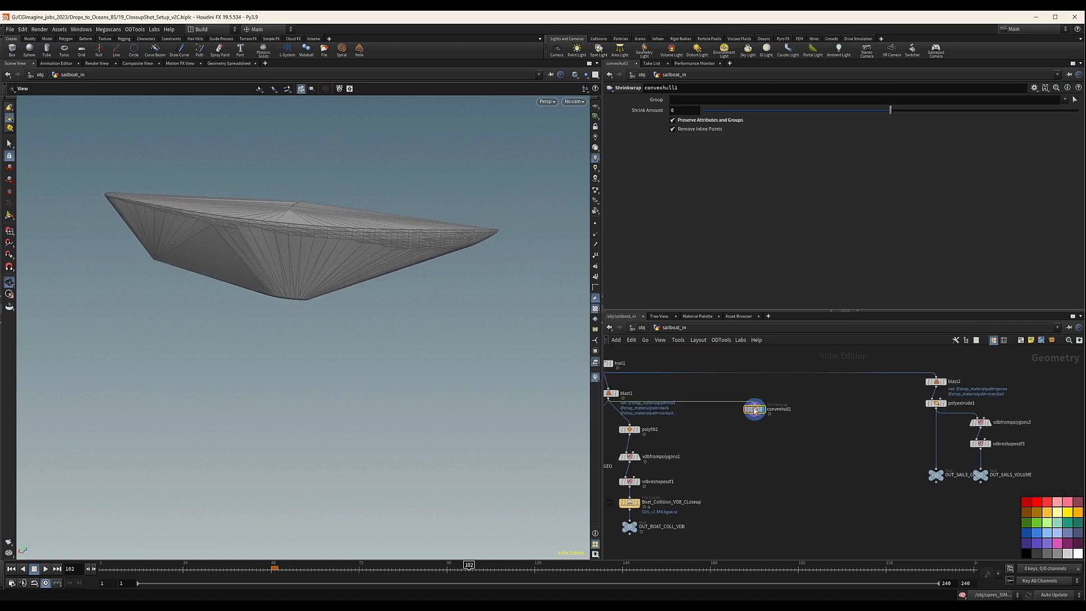
drag(351, 280, 479, 240)
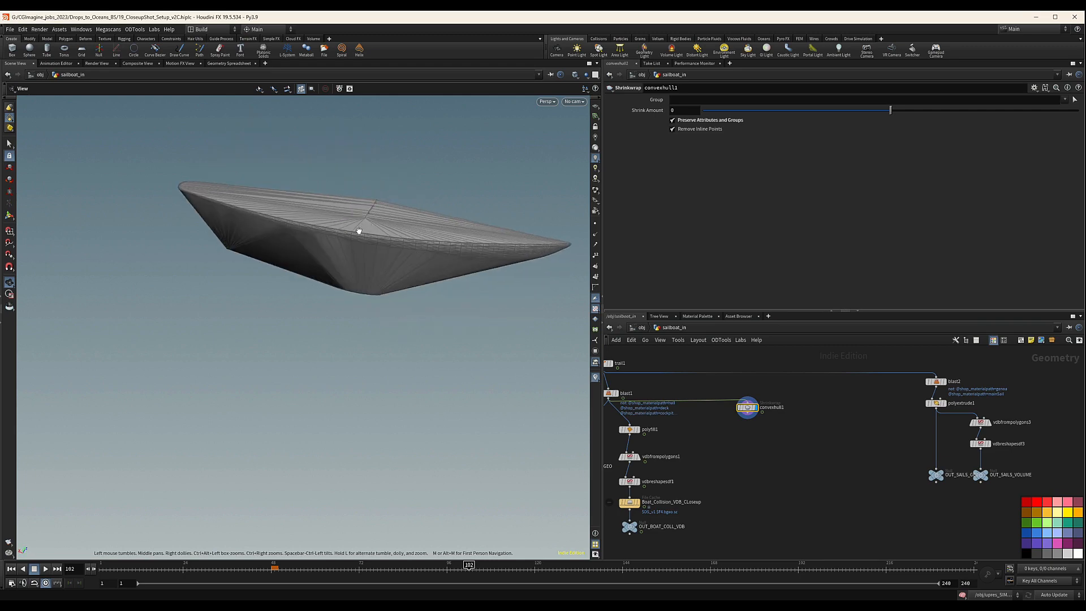
Add a Null fed by convexhull1 and name it OUTCONVEX.
key(Tab)
text(null)
key(Return)
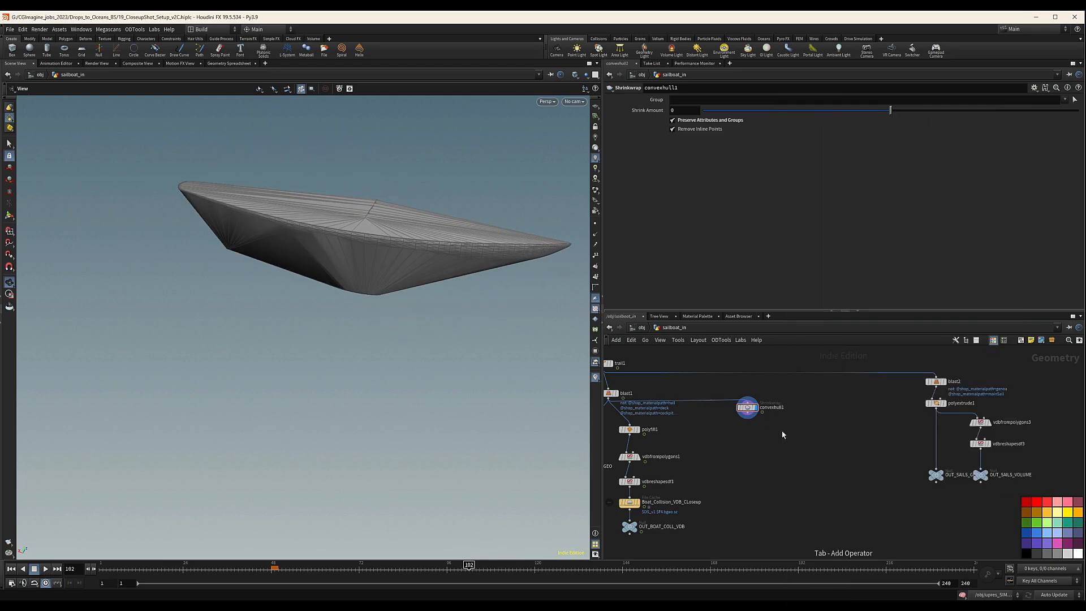
drag(762, 412, 815, 423)
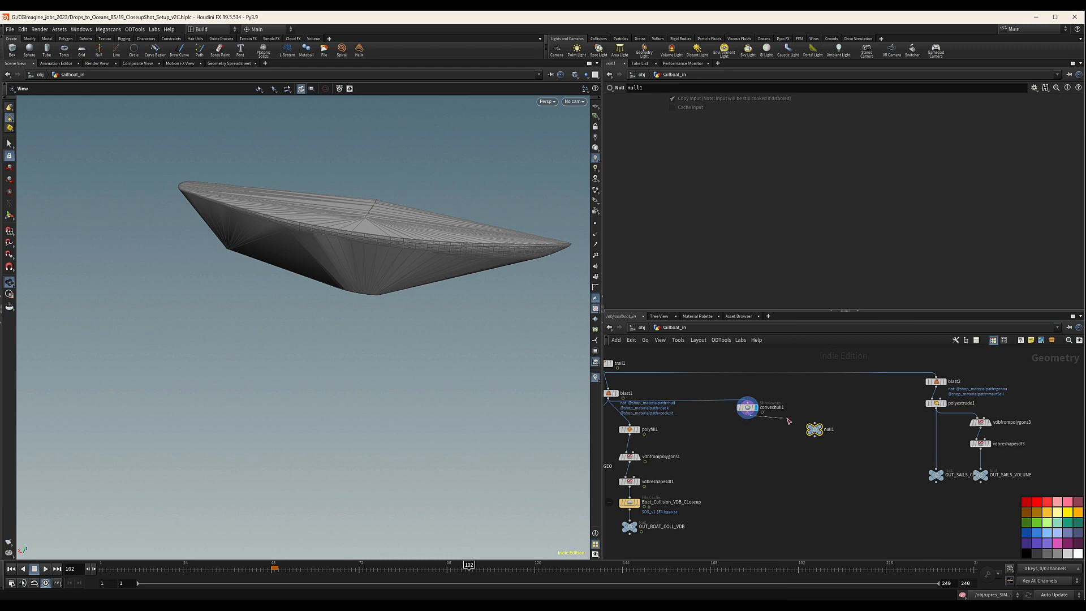
double_click(829, 430)
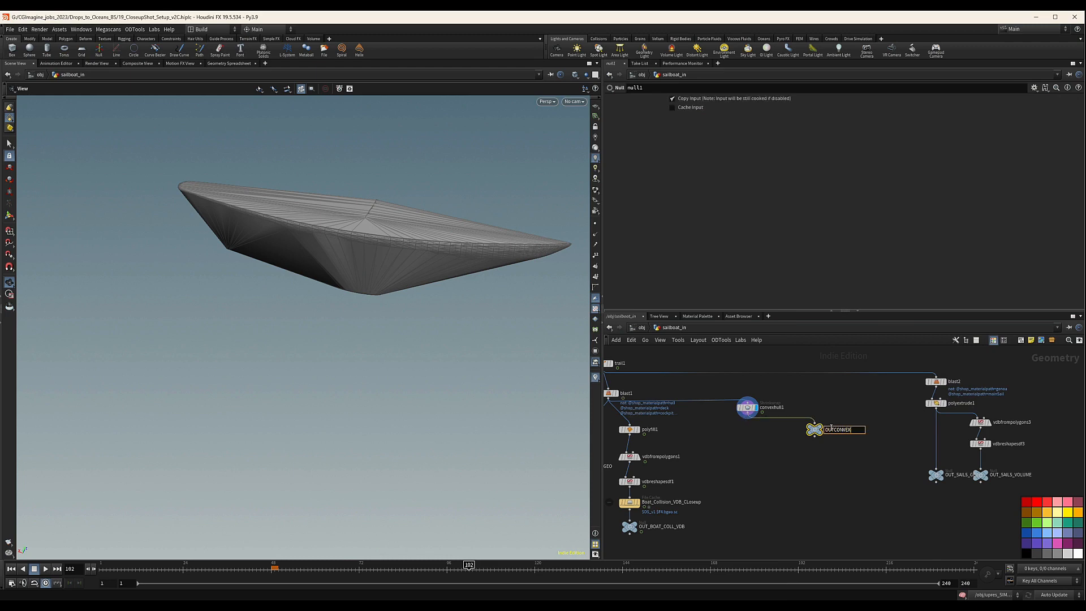
key(Return)
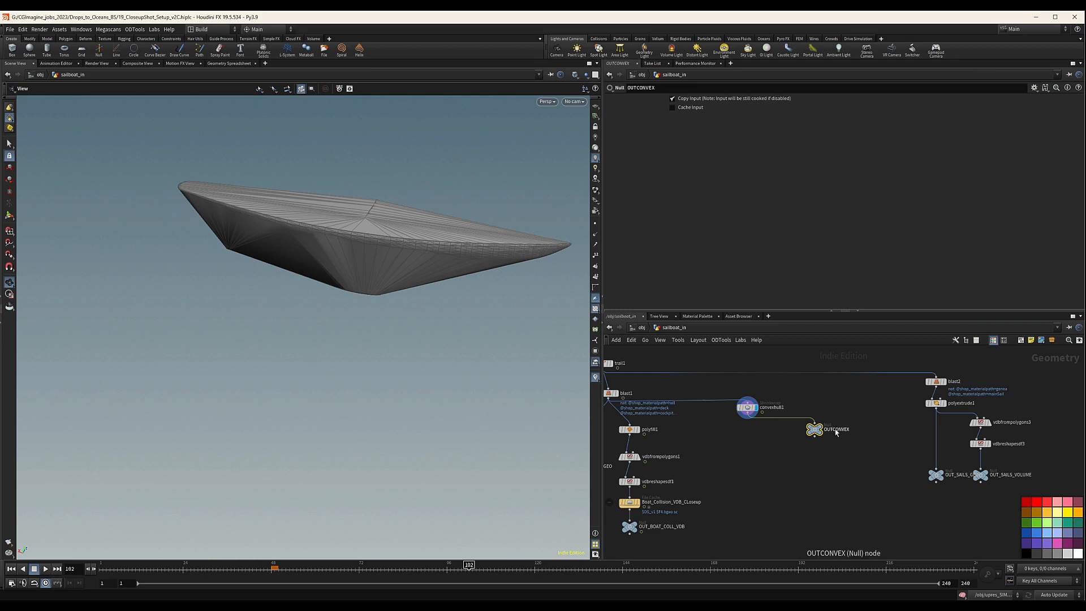
Try to rename the OUTCONVEX null to OUT_CONVEX.
double_click(835, 431)
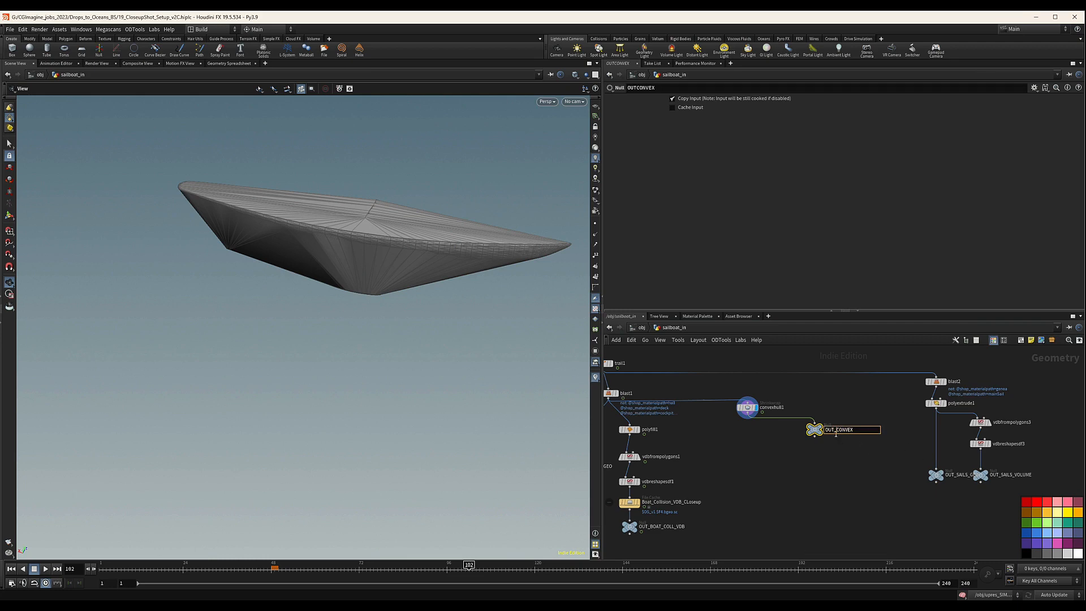
mouse_move(734, 454)
middle_down()
mouse_move(783, 432)
mouse_move(751, 445)
middle_up()
click(754, 421)
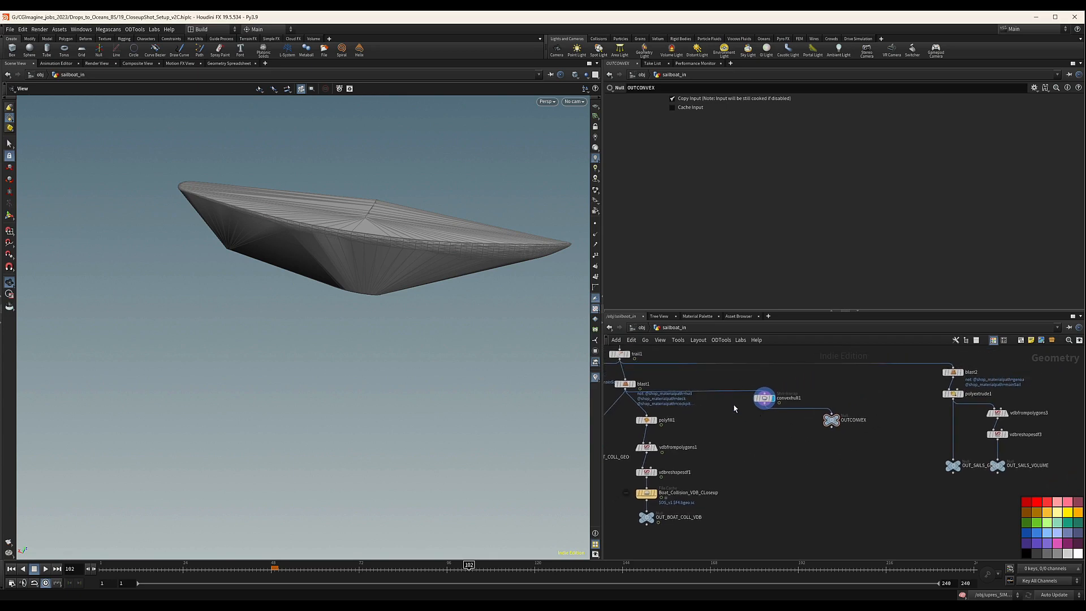
Add a Remesh node and connect it below convexhull1.
key(Tab)
text(mer)
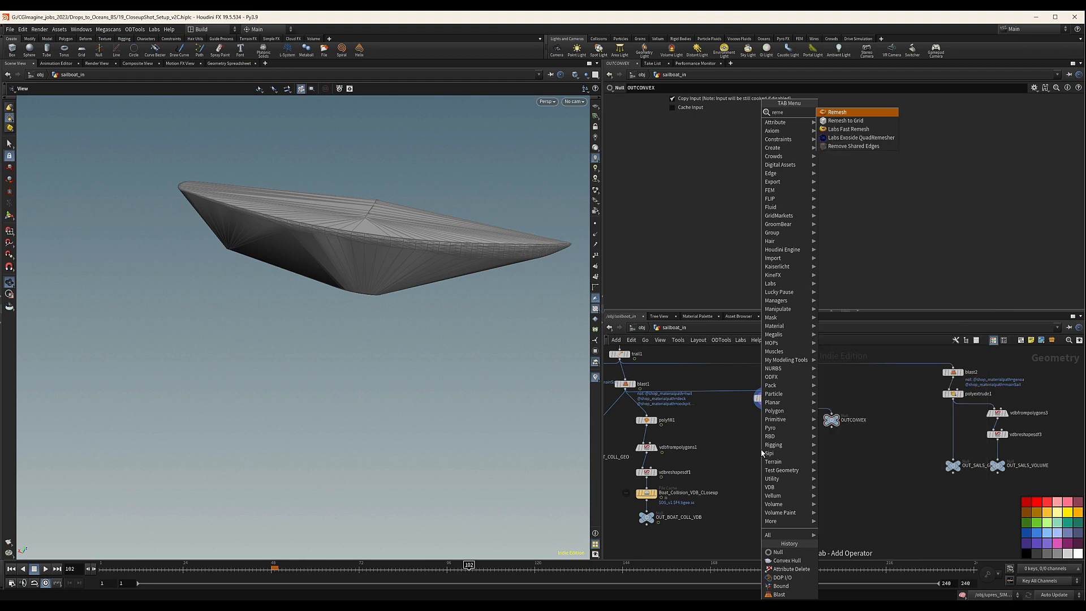
key(Return)
click(762, 449)
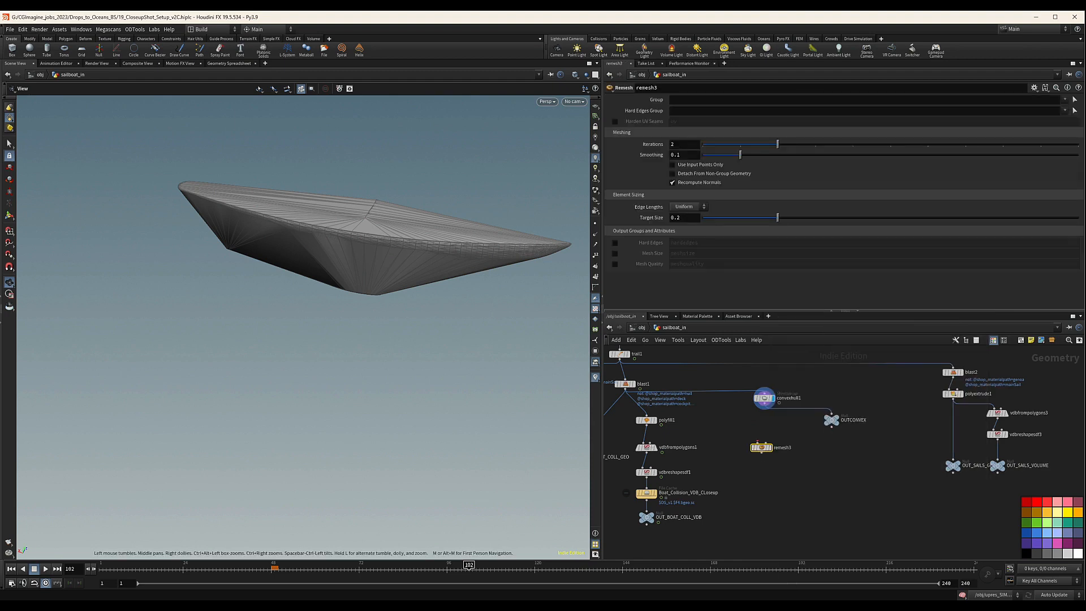
drag(762, 449, 770, 436)
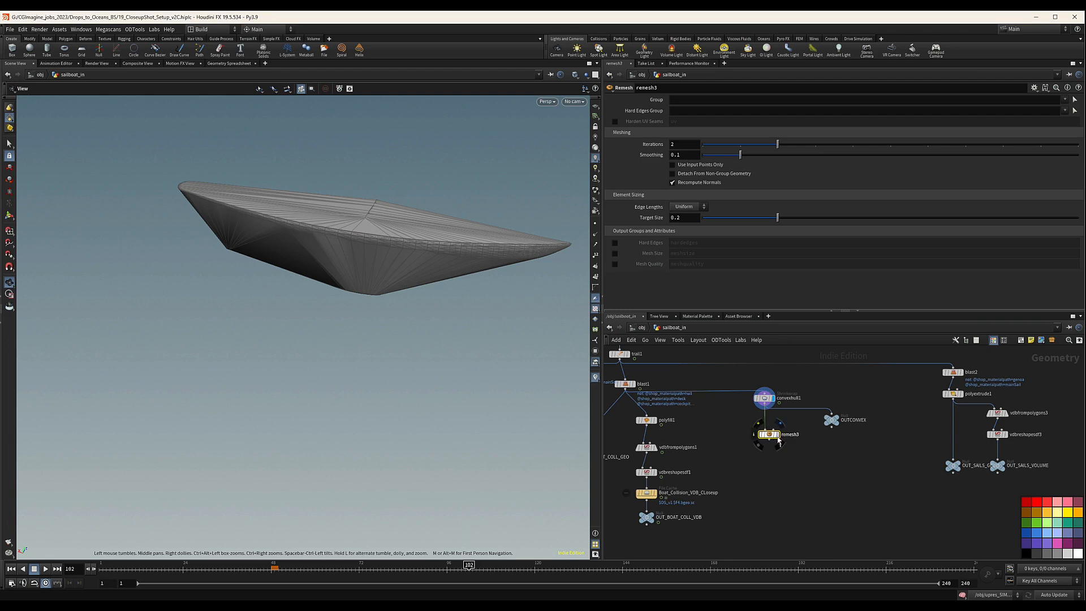
Compare the remeshed hull with the original convex hull by displaying each in turn and examining the mesh up close.
click(777, 434)
drag(769, 440, 784, 445)
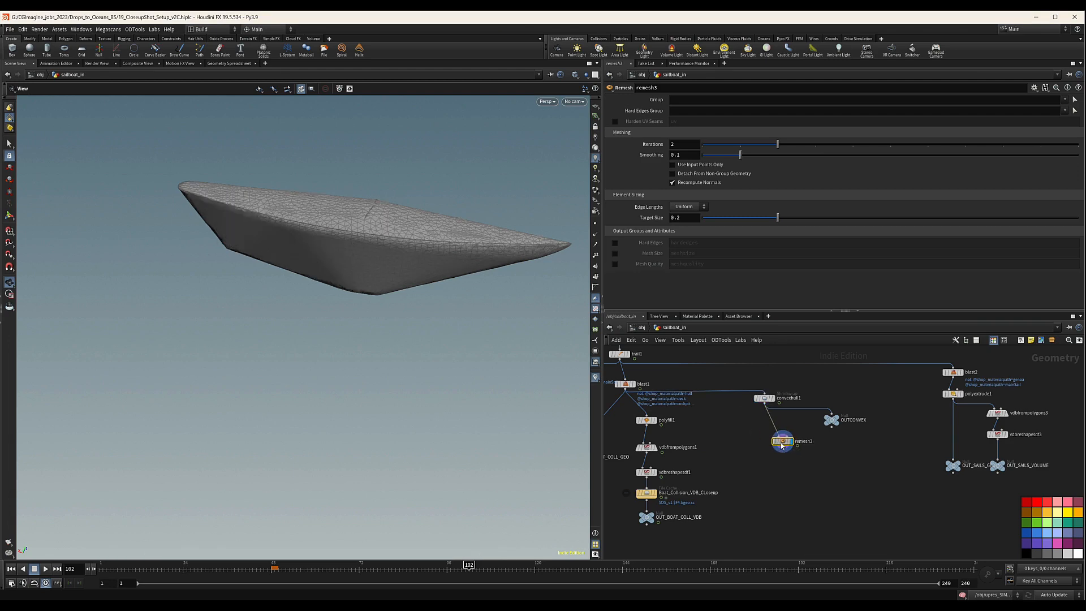
click(772, 399)
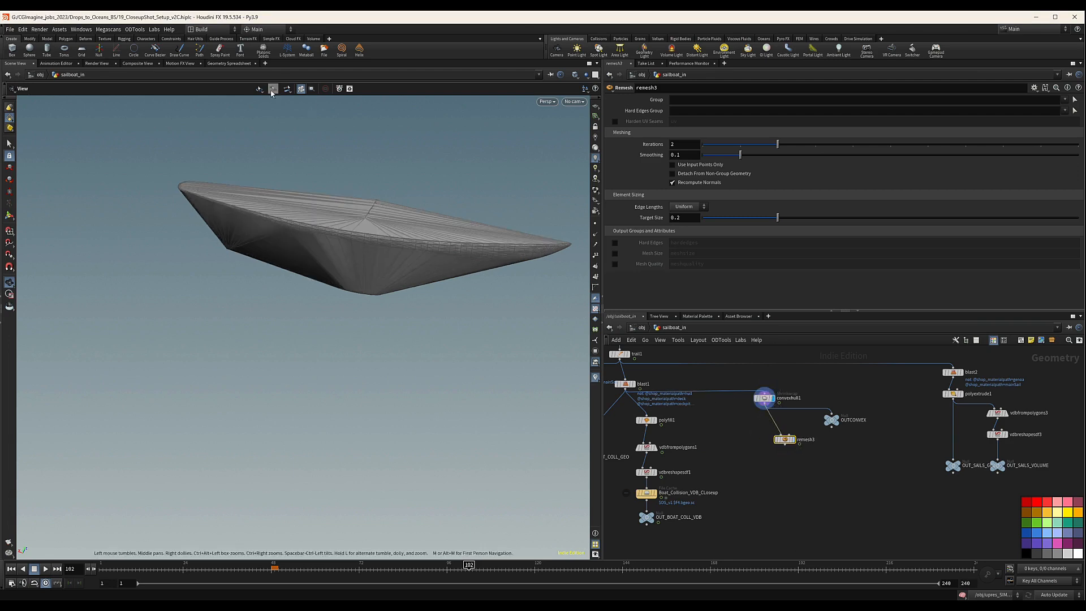
drag(363, 165, 343, 218)
right_drag(343, 218, 359, 150)
drag(393, 209, 504, 241)
middle_drag(504, 242, 394, 239)
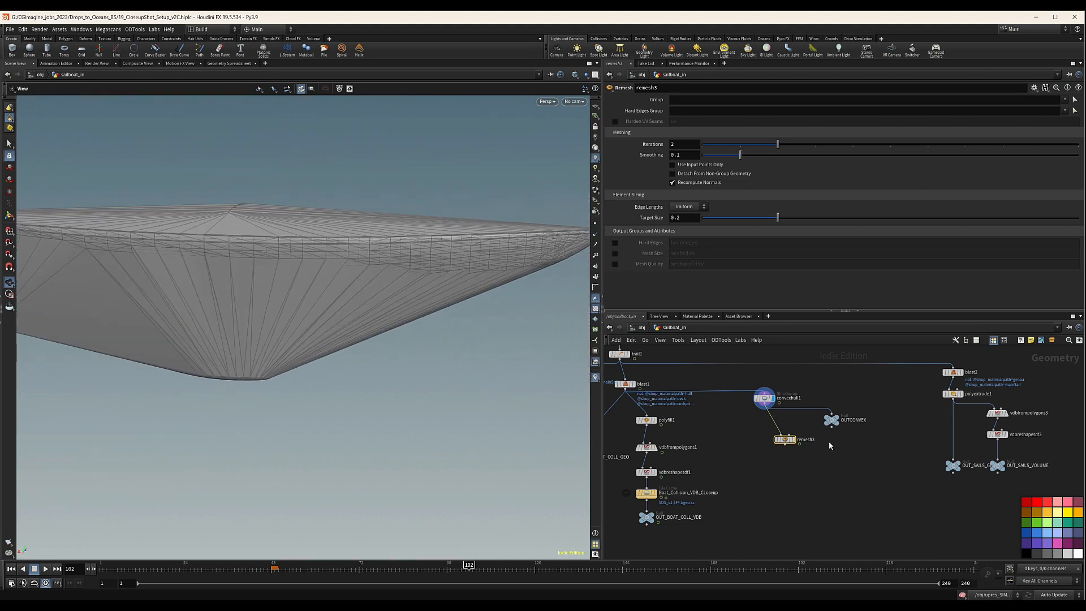
Display the remesh3 node directly below convexhull1 and set its target size to 0.05.
click(794, 440)
drag(785, 440, 768, 428)
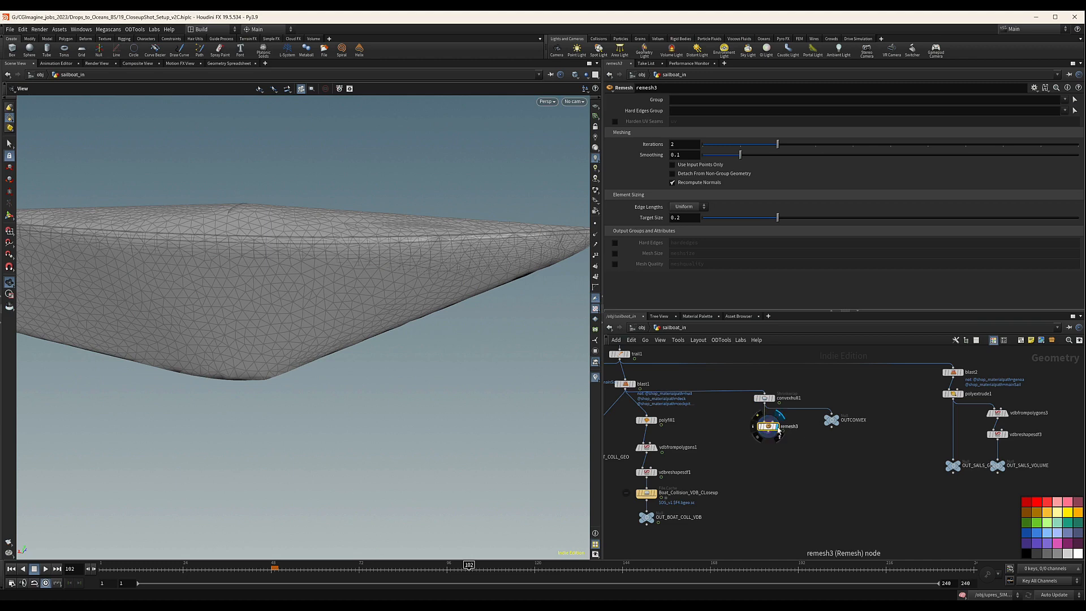
click(776, 429)
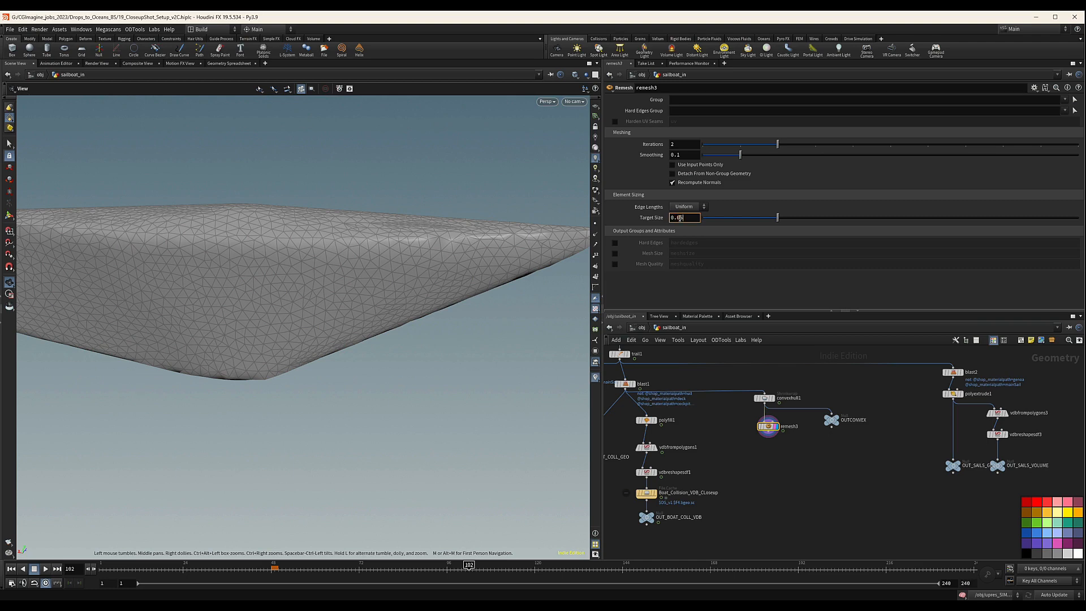
key(Return)
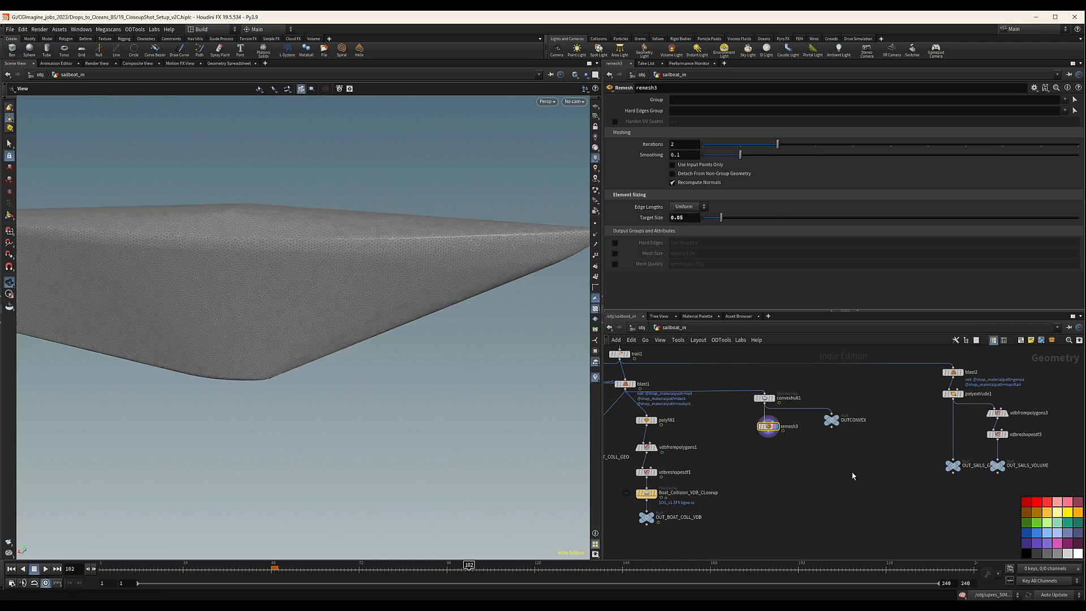
Add a Ray node below remesh3, with remesh3 as its first input and polyfill1 as the collision input.
middle_drag(794, 454, 790, 455)
key(Tab)
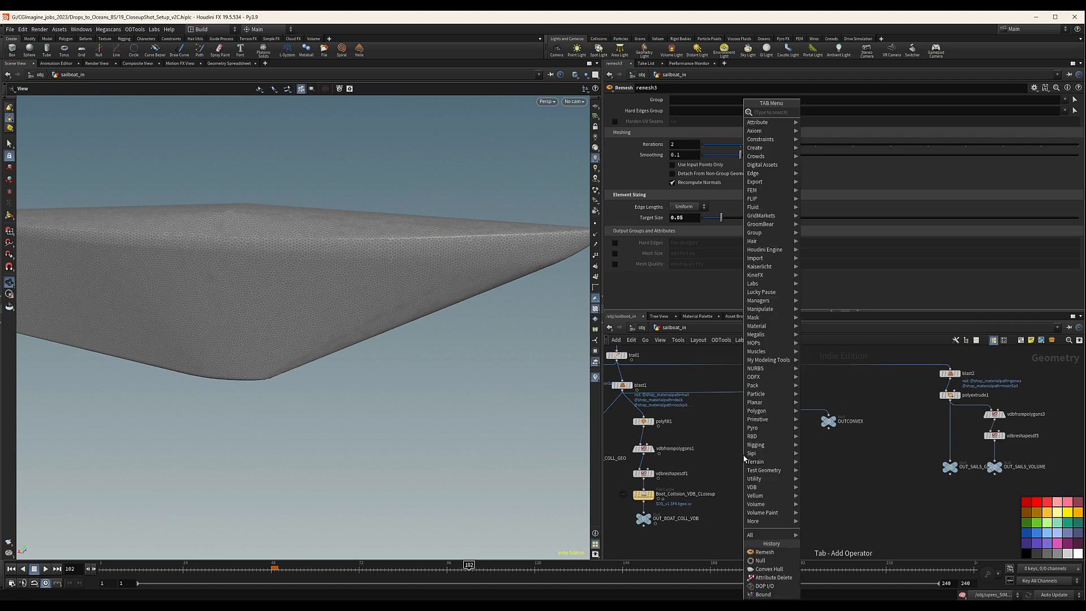
text(null)
key(Return)
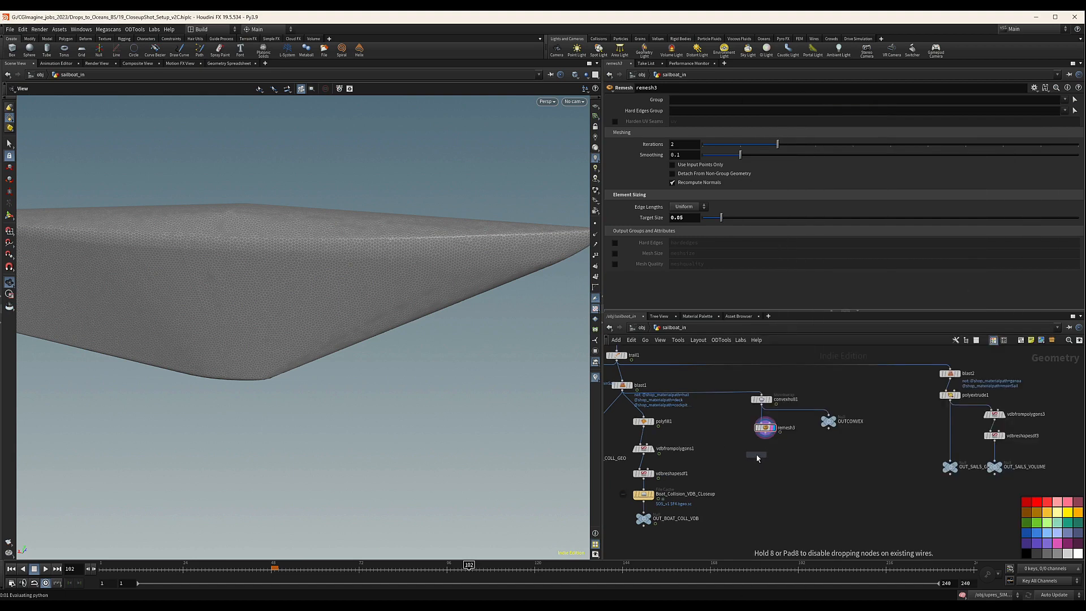
click(758, 458)
drag(644, 429, 763, 449)
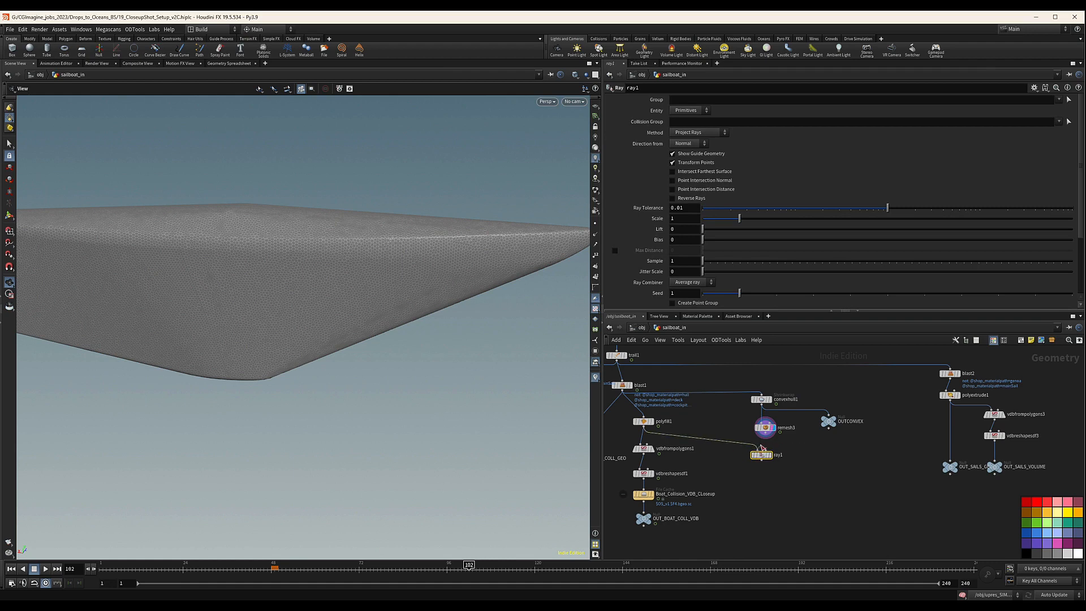
click(766, 434)
click(757, 450)
drag(765, 450, 652, 431)
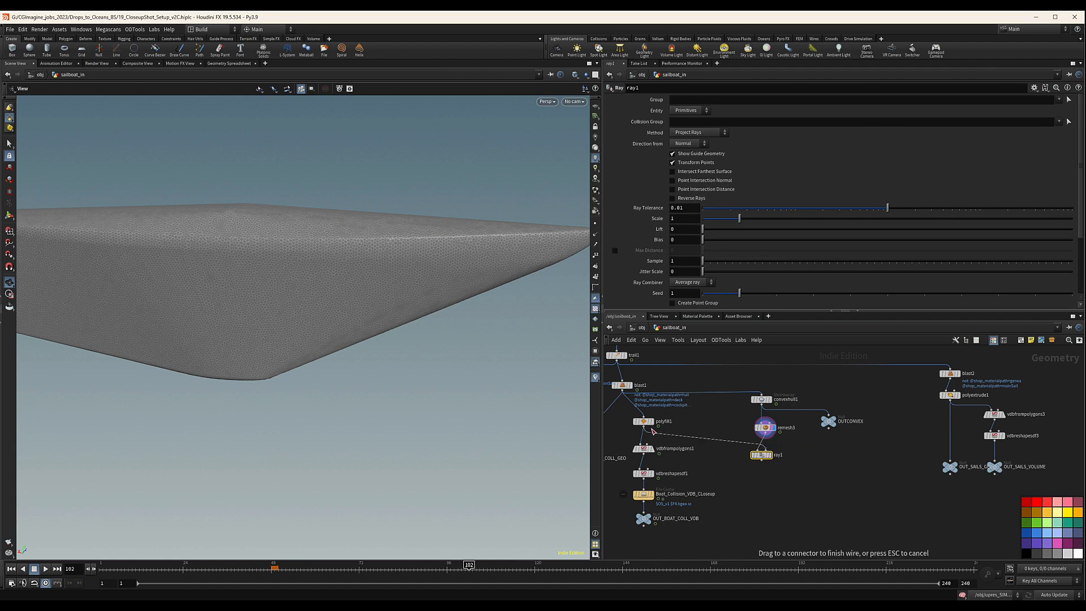
click(652, 431)
Display the Ray node's result and set its method to Minimum Distance.
click(772, 454)
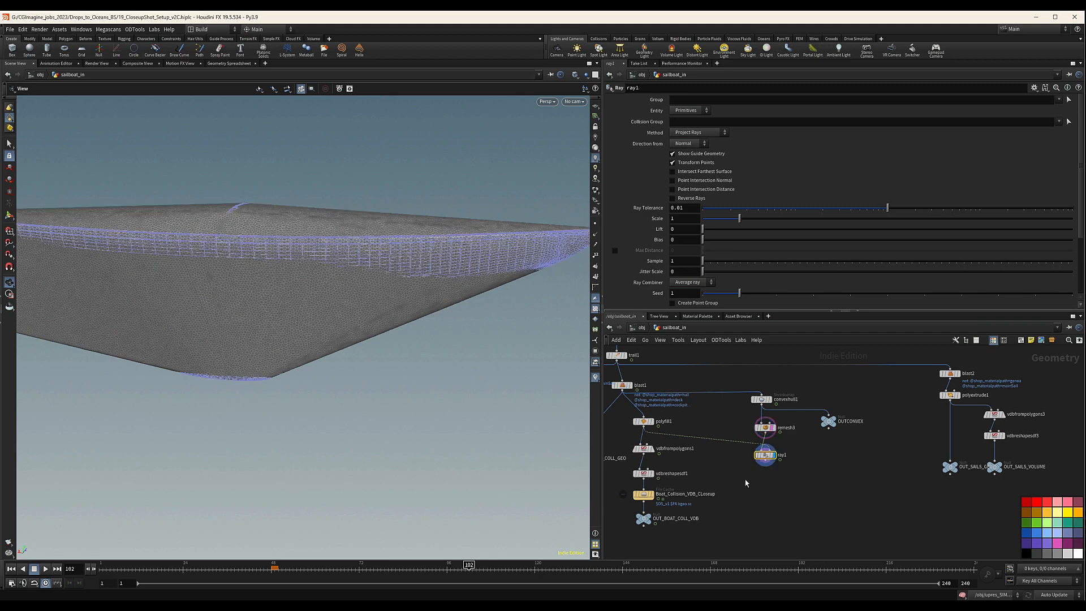
click(698, 133)
click(694, 142)
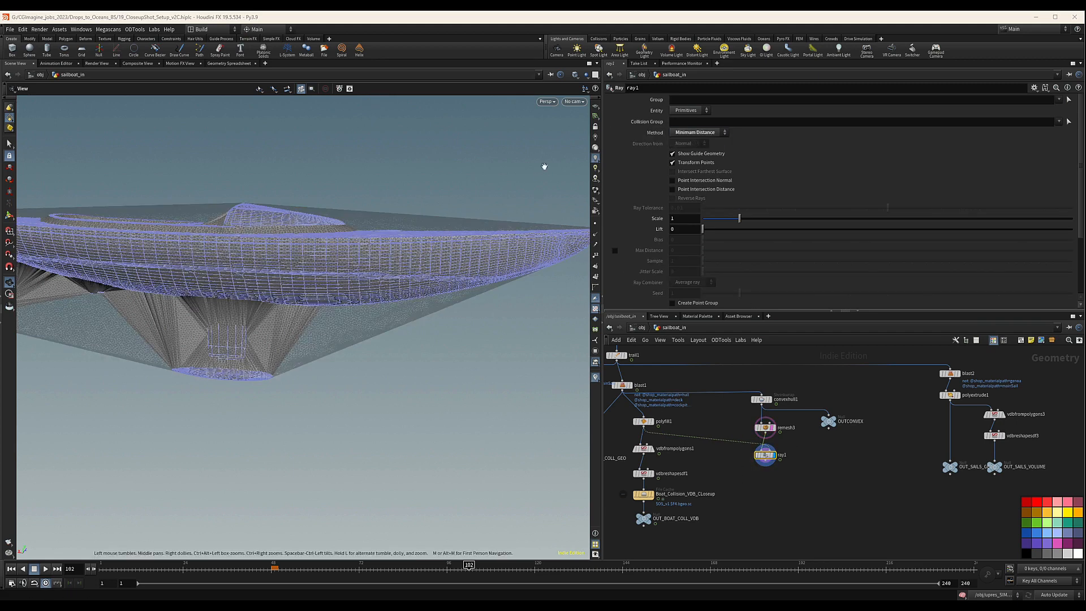
Examine how the projected mesh wraps the boat's keel, deck, hull side and bow.
drag(350, 294, 371, 278)
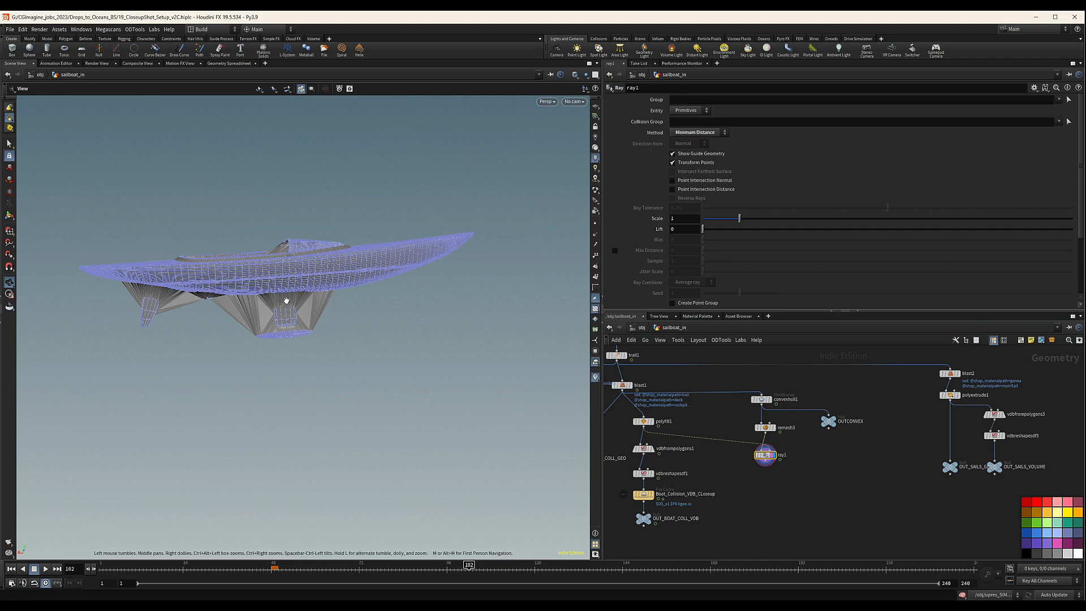
scroll(792, 451, up, 3)
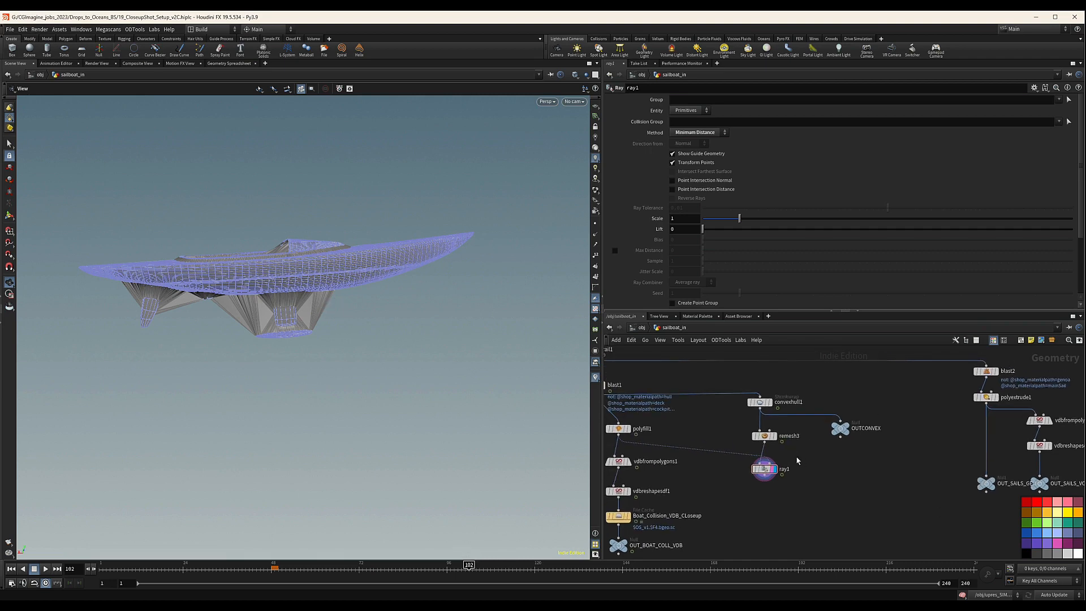
drag(374, 300, 396, 293)
drag(320, 249, 382, 241)
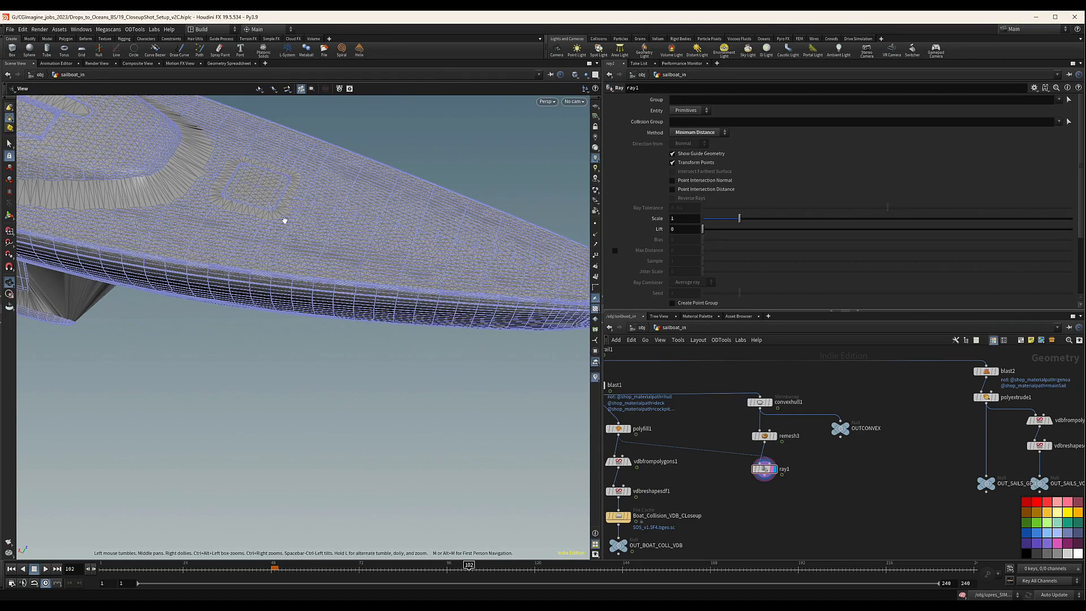
drag(273, 256, 293, 205)
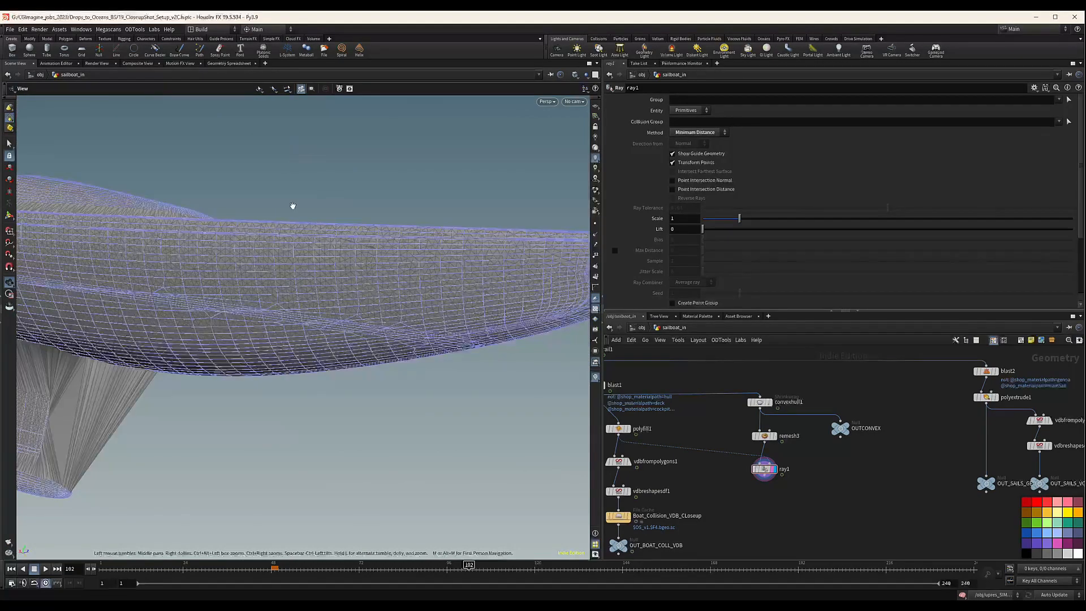
mouse_move(243, 256)
mouse_down()
mouse_move(291, 262)
mouse_move(213, 262)
mouse_move(449, 291)
mouse_move(259, 287)
mouse_move(284, 245)
mouse_move(260, 253)
mouse_up()
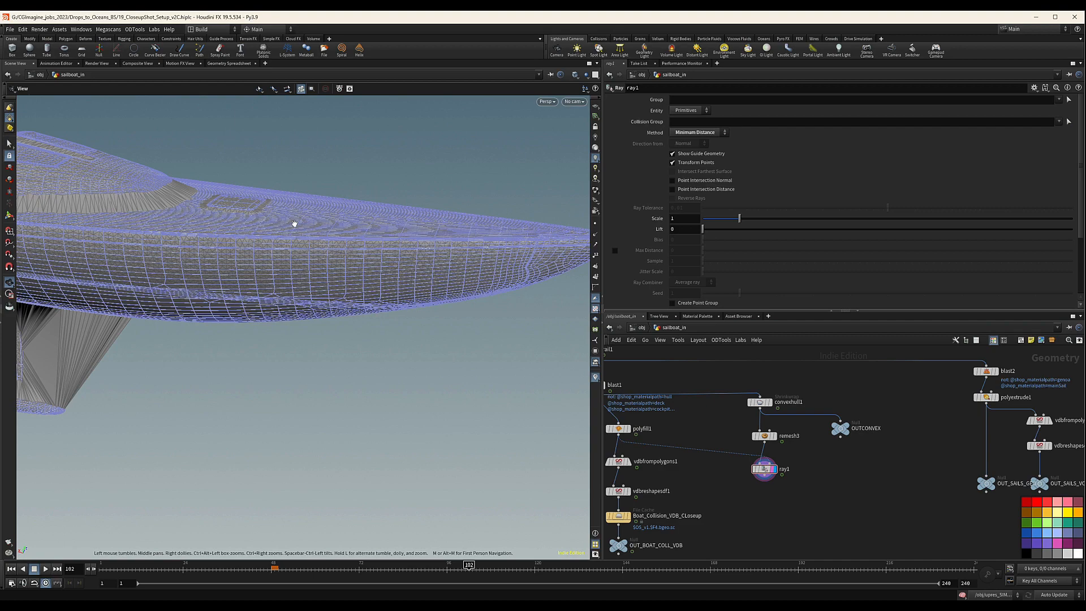
drag(298, 222, 359, 180)
Duplicate remesh3 and ray1 below ray1 as a second remesh-and-project pass, and display the duplicated Ray's result.
middle_drag(817, 514, 817, 499)
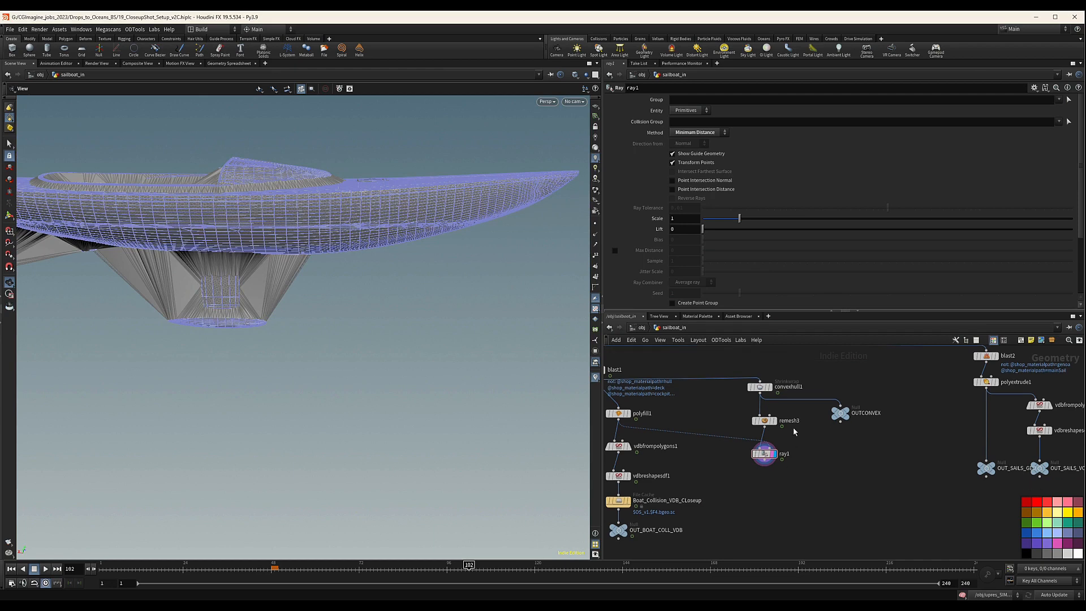
alt+drag(764, 426, 752, 483)
scroll(789, 469, up, 3)
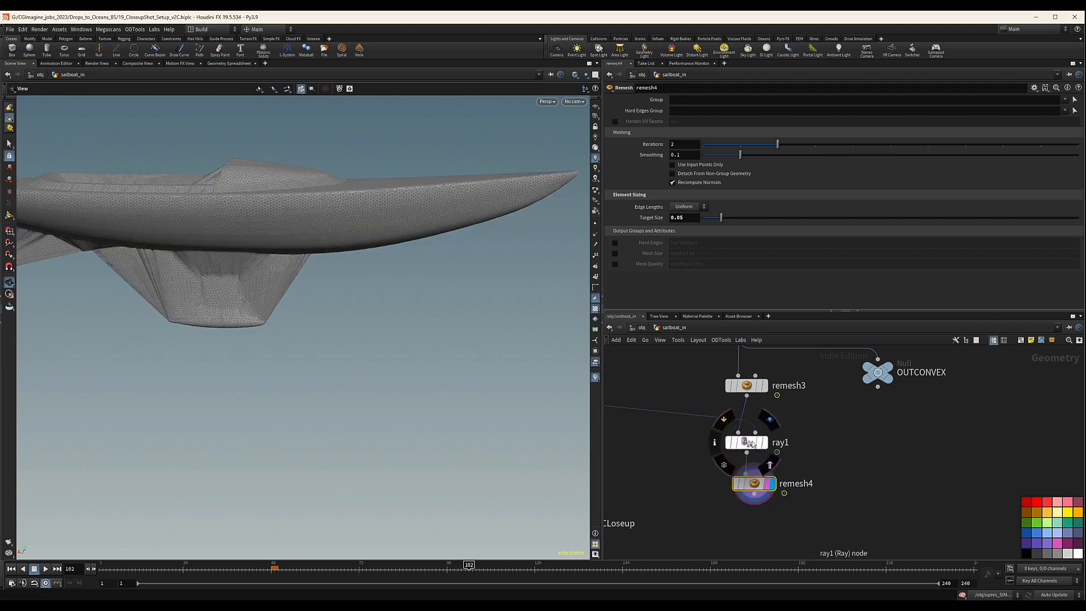
alt+drag(752, 444, 767, 535)
middle_drag(806, 515, 829, 475)
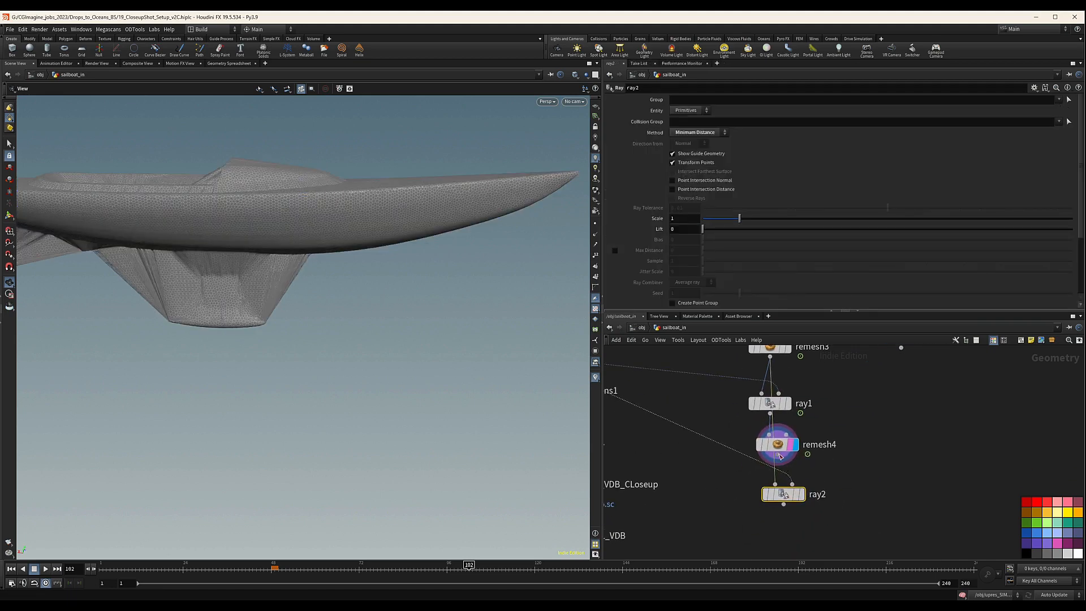
click(800, 495)
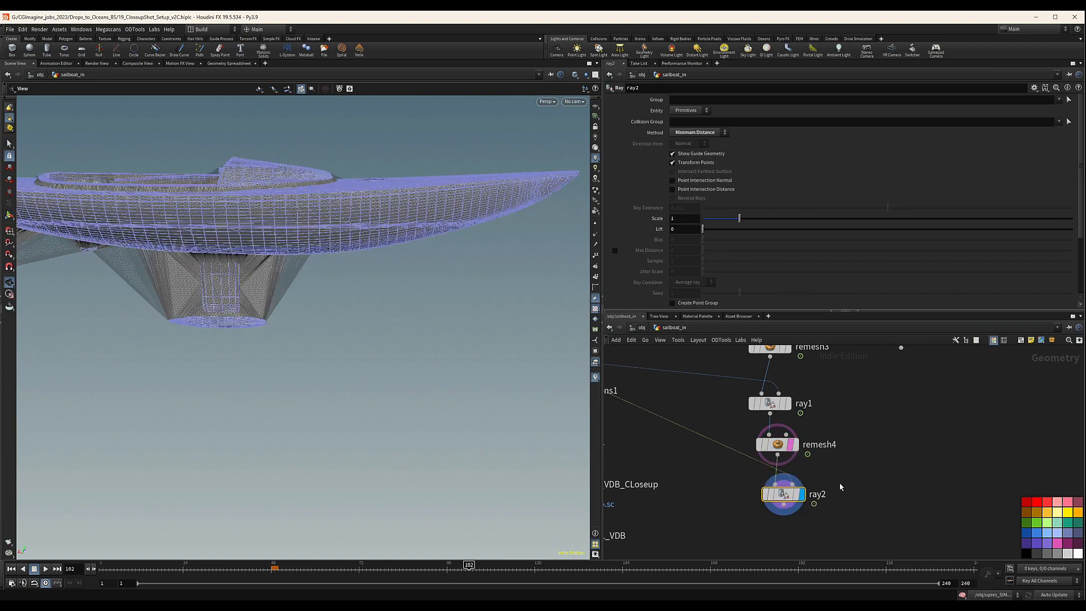
Examine the twice-projected boat mesh around the cockpit, keel and bow, and review its chain of remesh and ray nodes.
click(797, 496)
drag(182, 265, 272, 304)
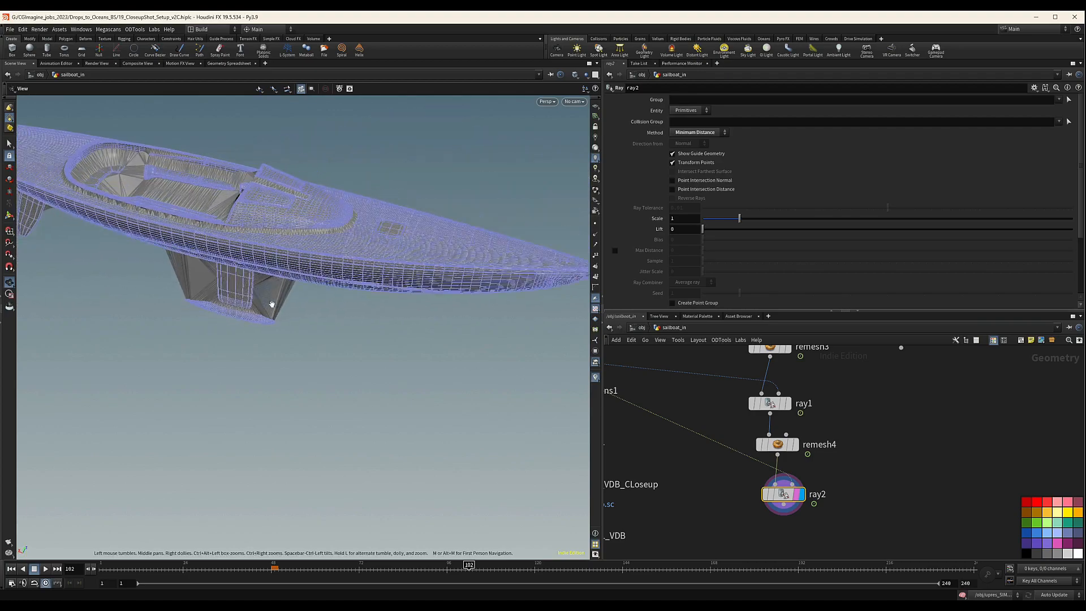
right_drag(272, 304, 164, 217)
drag(165, 217, 246, 227)
right_drag(246, 227, 625, 172)
drag(625, 172, 368, 262)
right_drag(368, 262, 144, 266)
middle_drag(144, 266, 115, 247)
scroll(873, 465, down, 5)
middle_drag(873, 466, 796, 482)
drag(785, 508, 760, 462)
middle_drag(795, 504, 809, 470)
scroll(761, 491, up, 4)
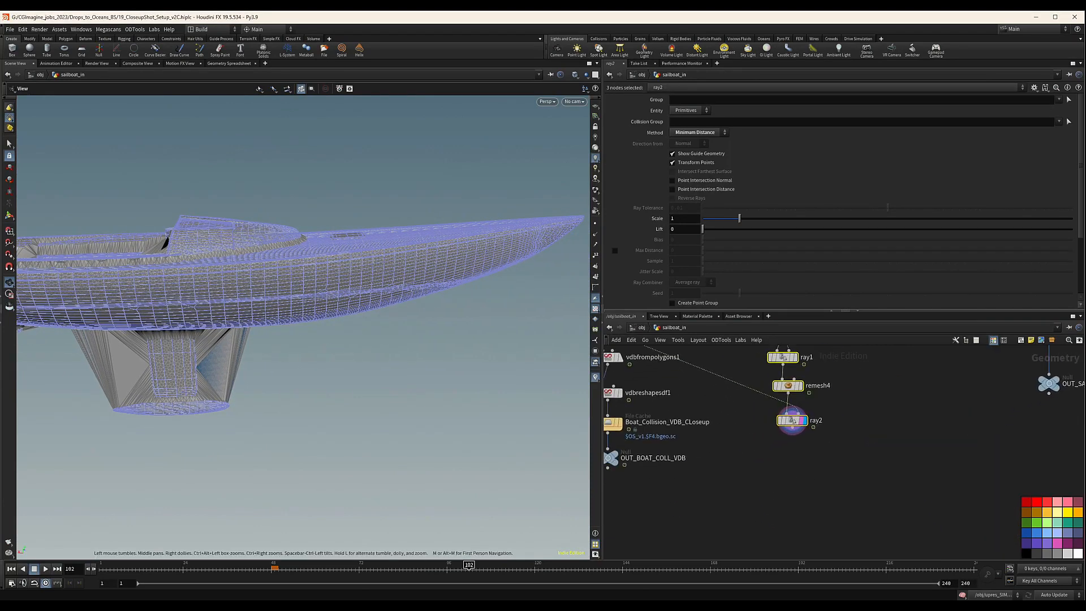
Add a VDB from Polygons node below ray2, display it, and set its voxel size to 0.008.
click(799, 451)
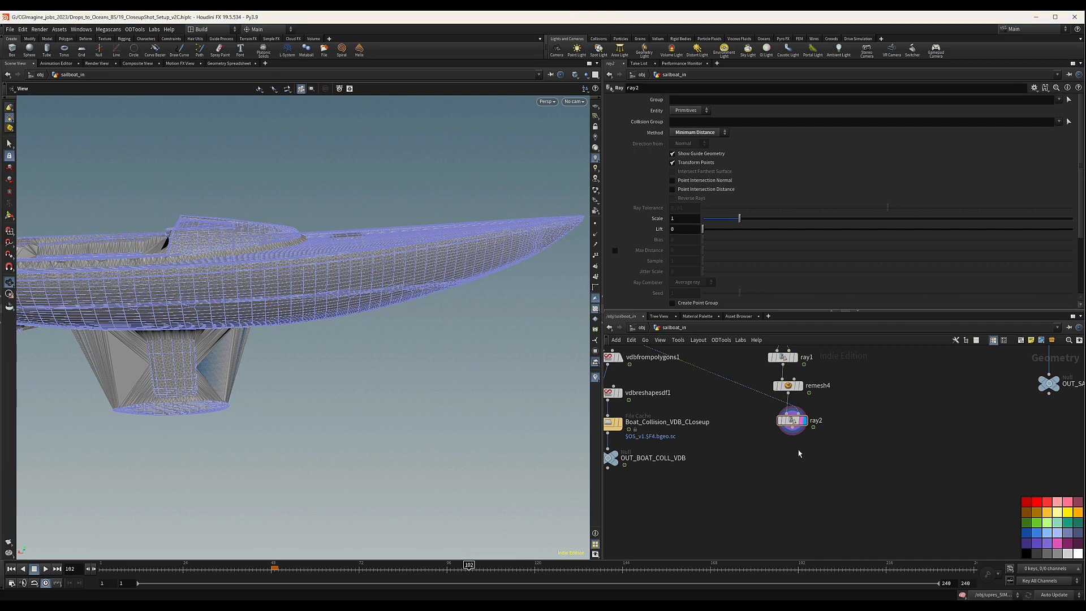
key(Tab)
text(vdbfrom)
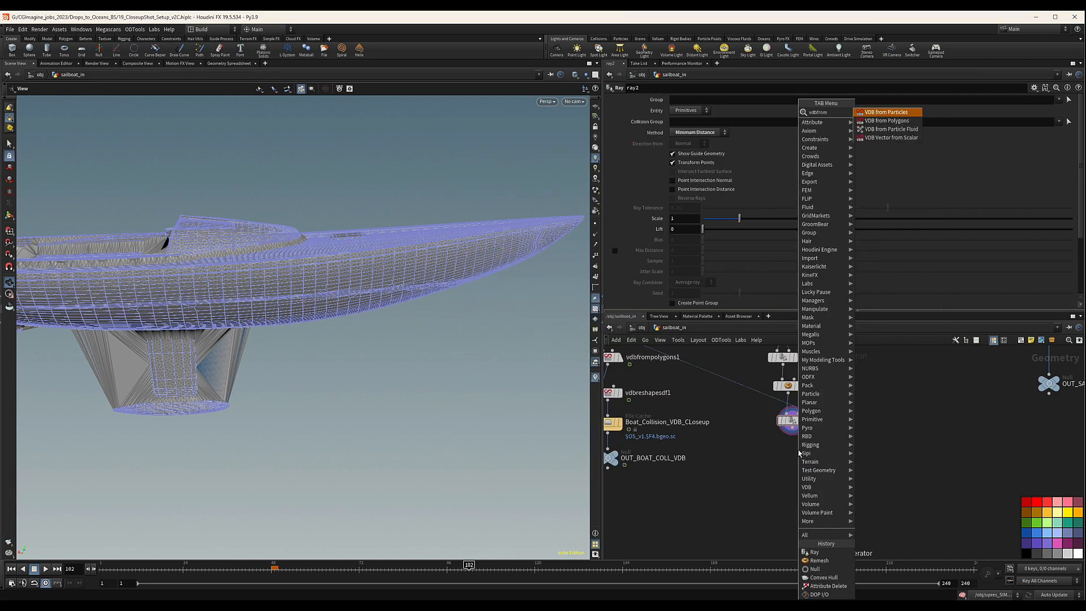
key(Return)
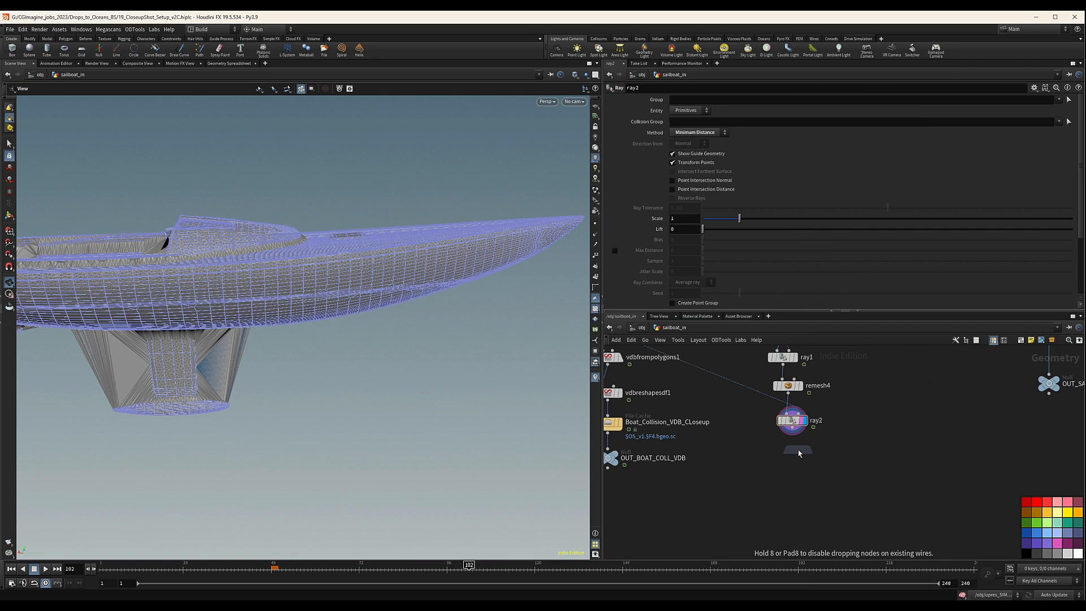
click(799, 453)
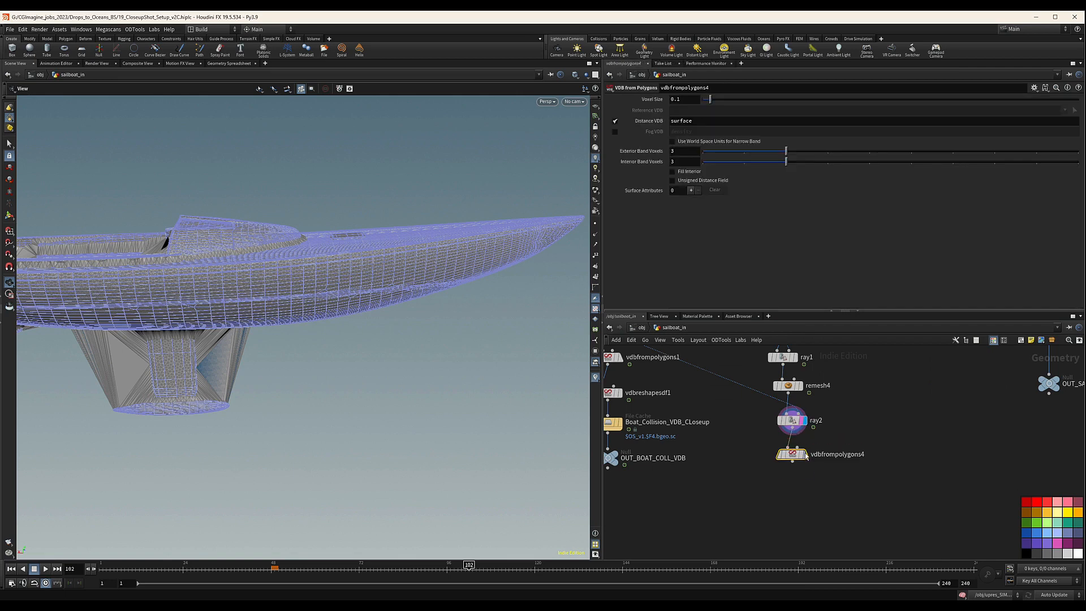
click(806, 455)
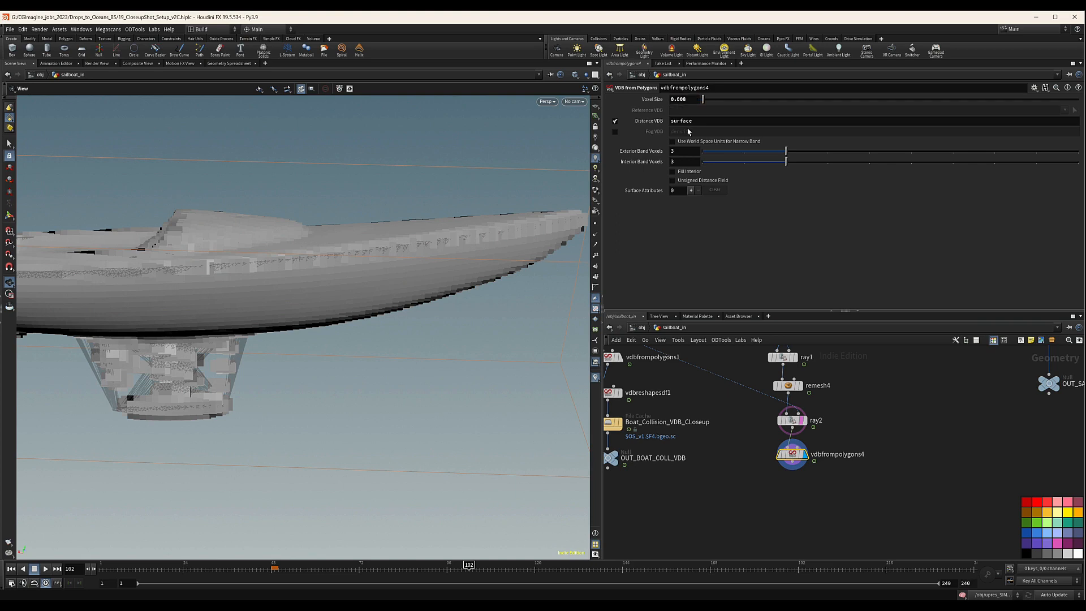
drag(467, 236, 380, 253)
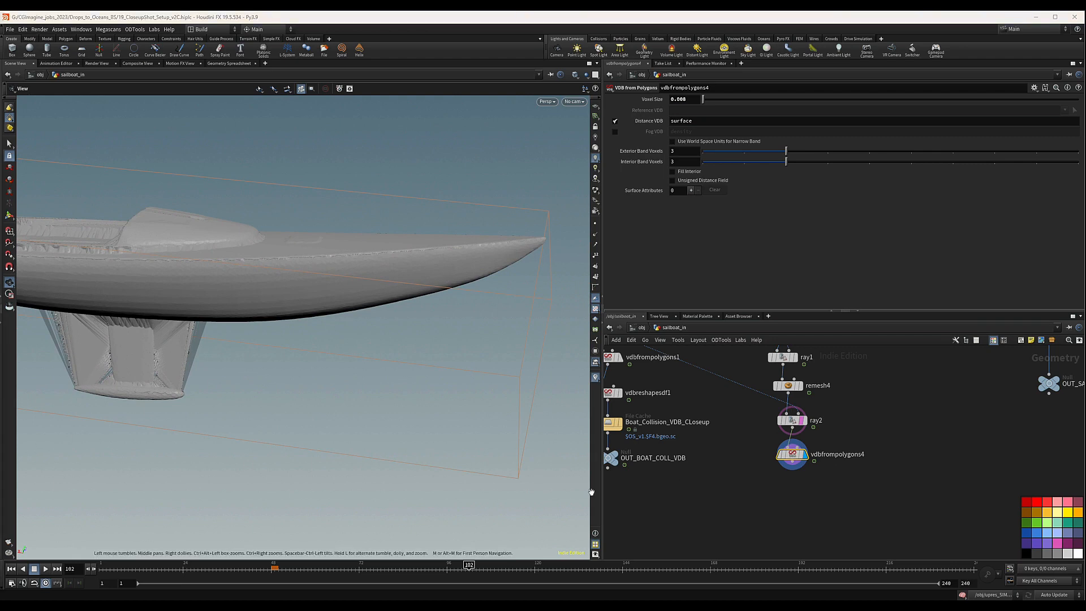
middle_drag(797, 487, 797, 484)
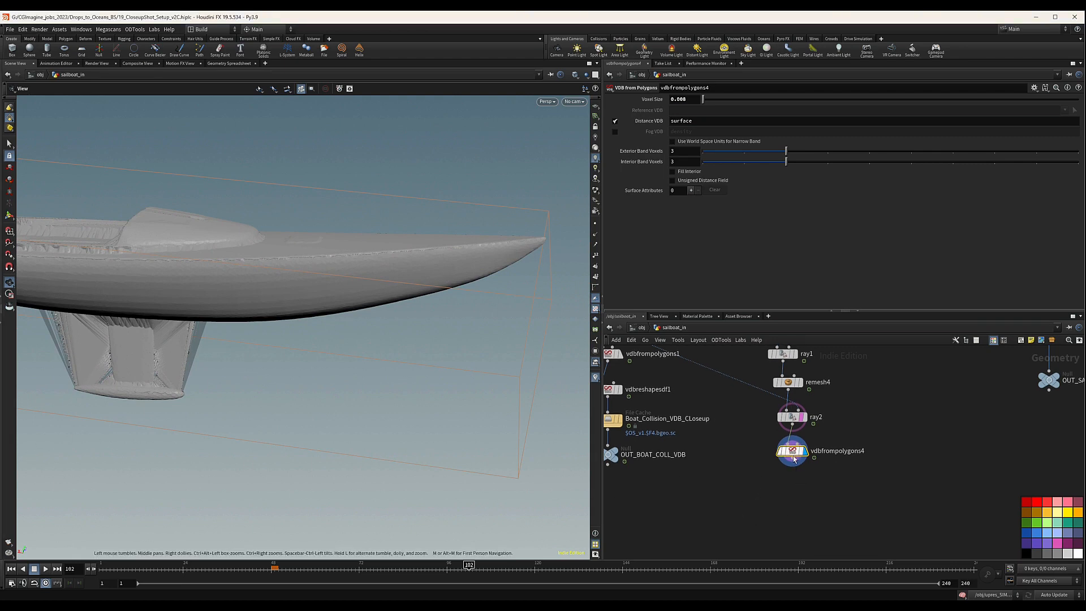
alt+drag(794, 455, 793, 496)
drag(853, 470, 695, 537)
key(Delete)
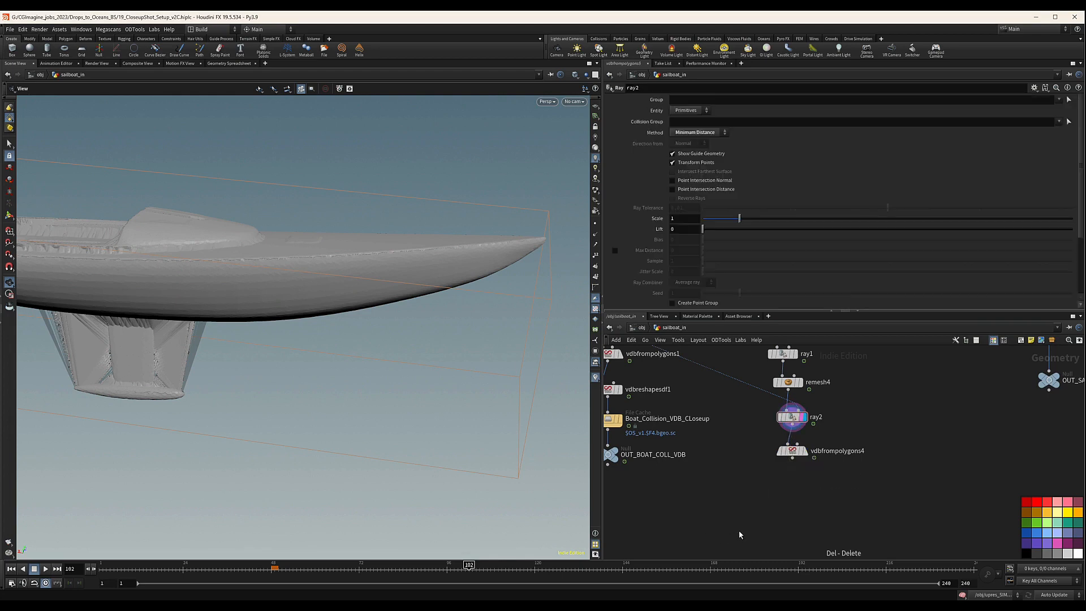
Add a VDB Reshape SDF node fed by vdbfrompolygons4 and display its result.
key(Tab)
text(vdbresha)
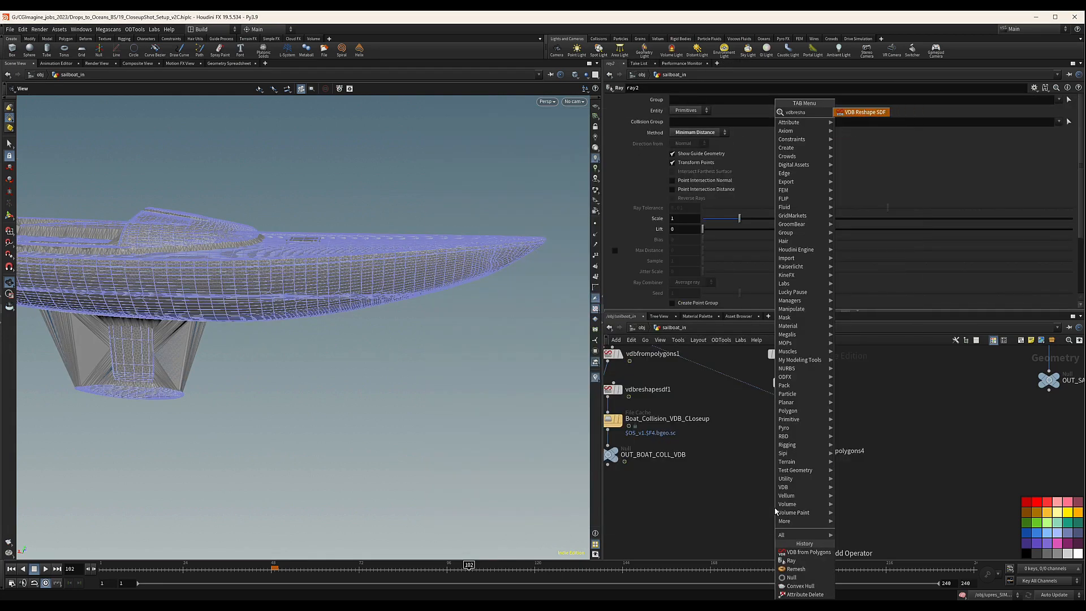
key(Return)
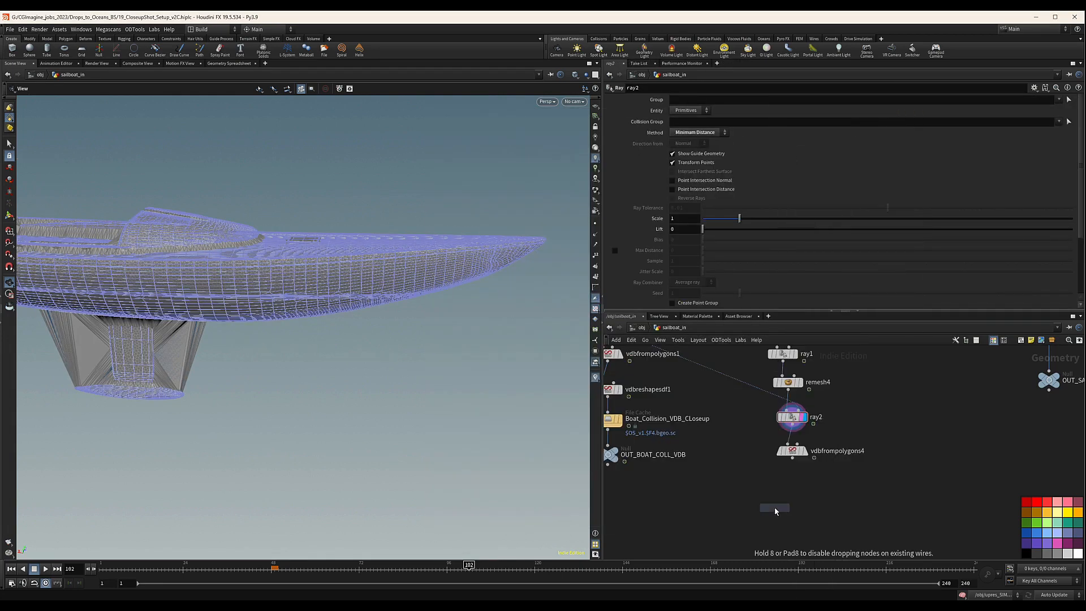
click(794, 486)
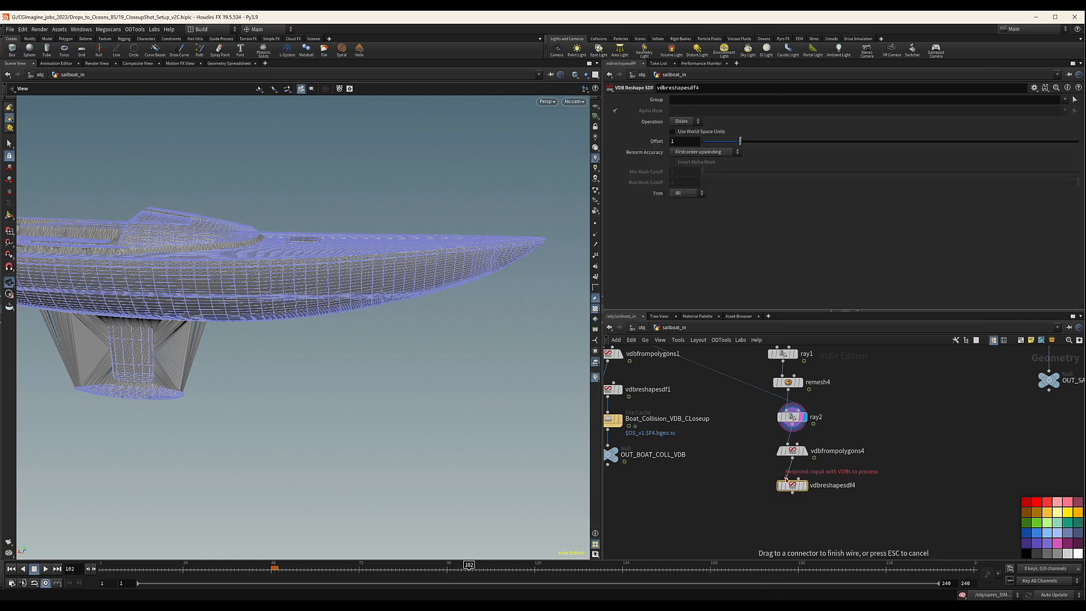
click(806, 485)
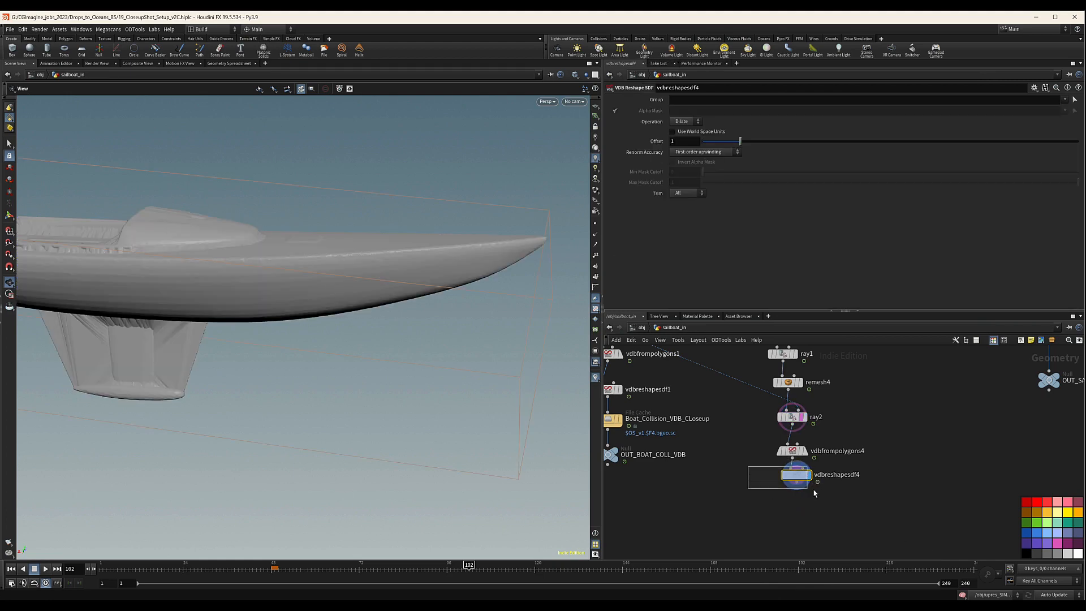
Align vdbreshapesdf4 beneath vdbfrompolygons4 and add a File Cache node below it.
drag(805, 488, 788, 483)
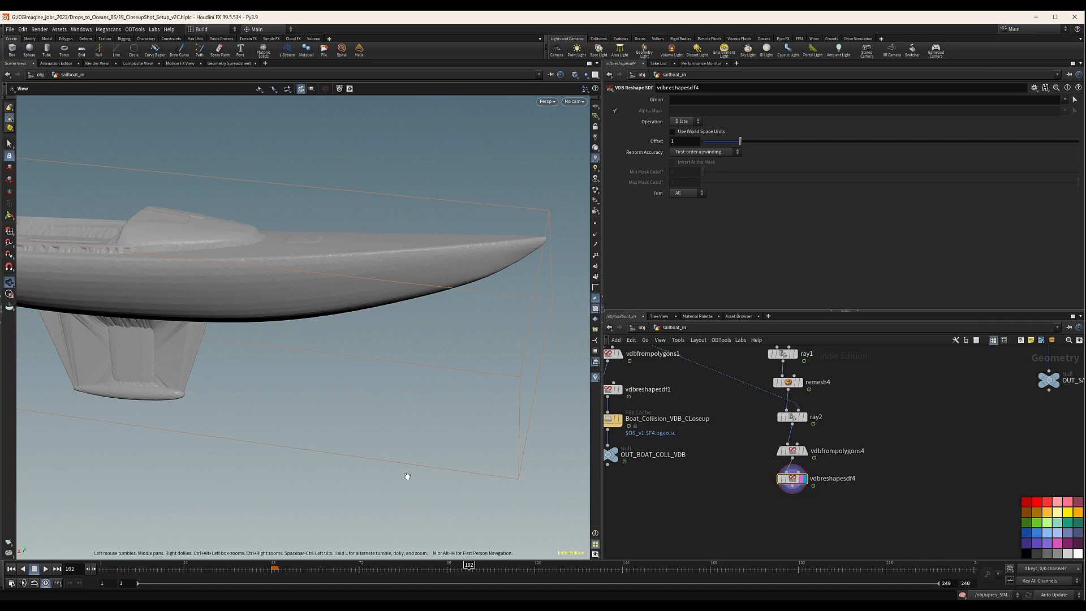
middle_drag(829, 497, 817, 453)
scroll(780, 478, down, 2)
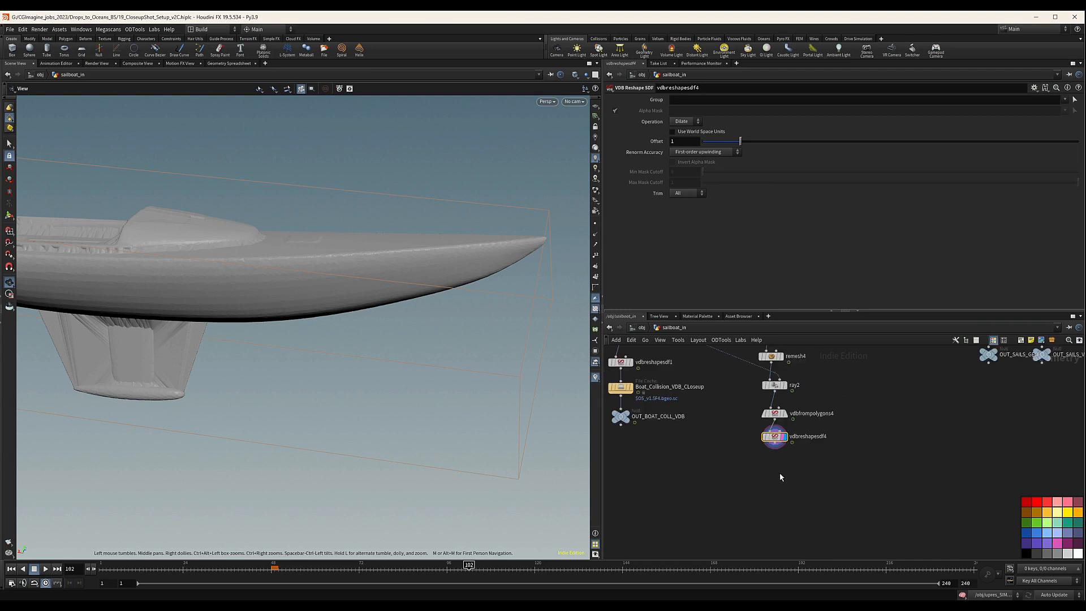
scroll(782, 468, up, 2)
key(Tab)
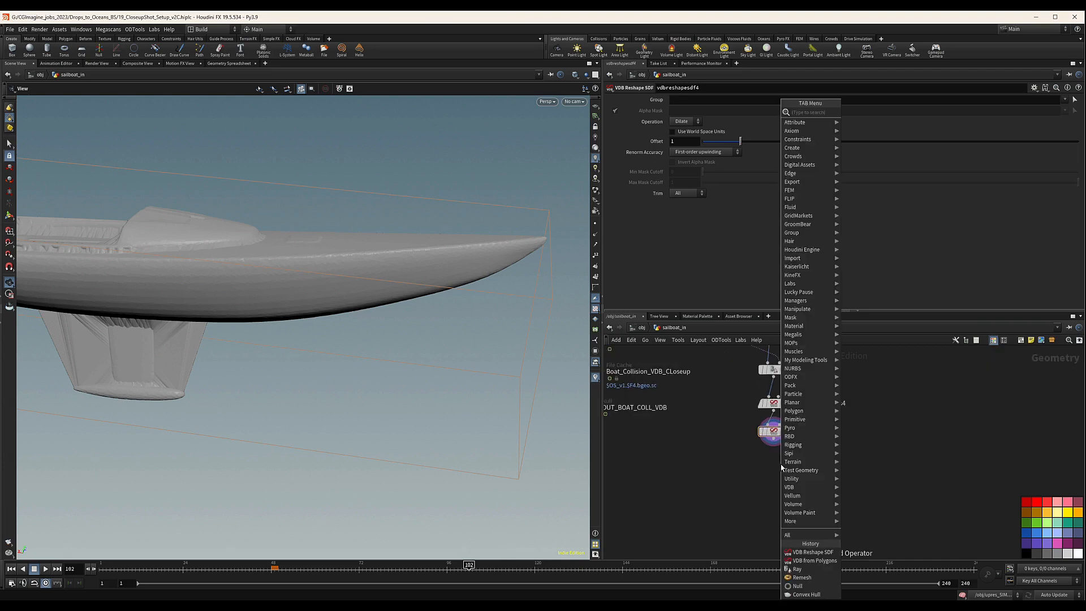
text(filecache)
key(Return)
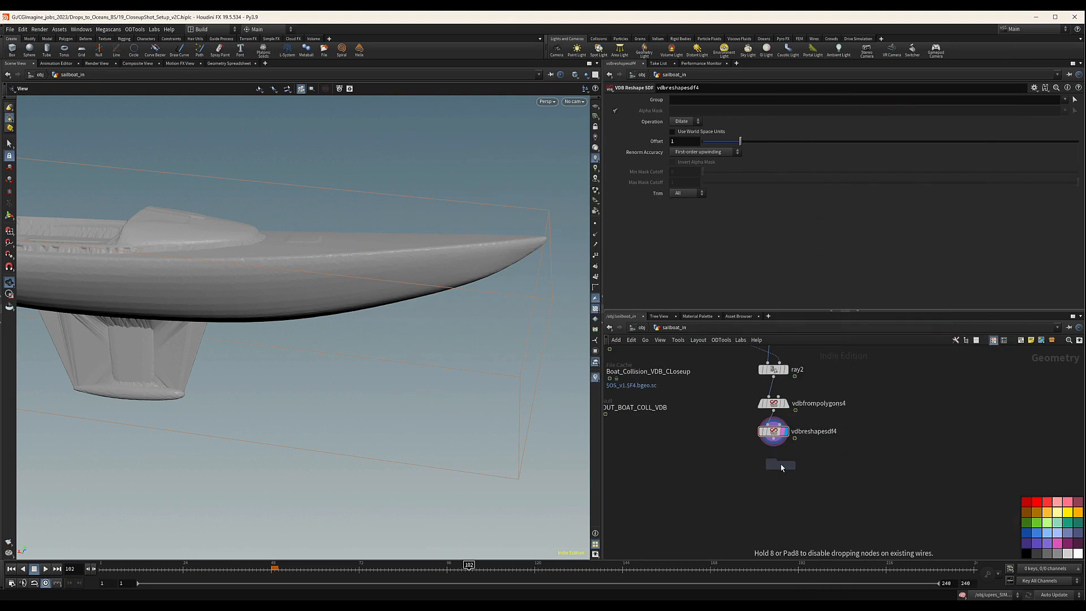
double_click(780, 468)
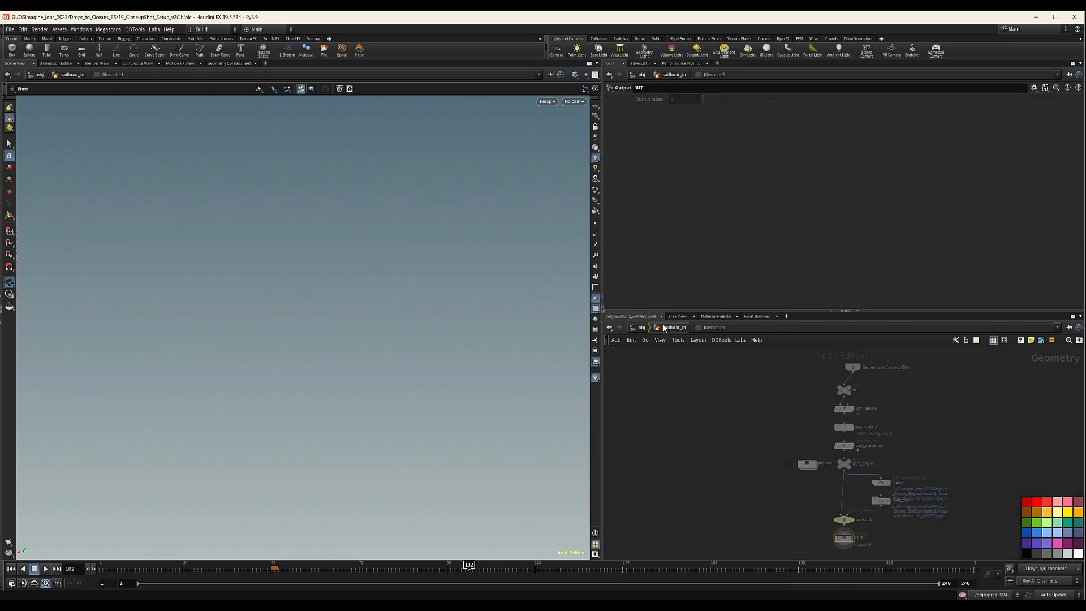
click(665, 329)
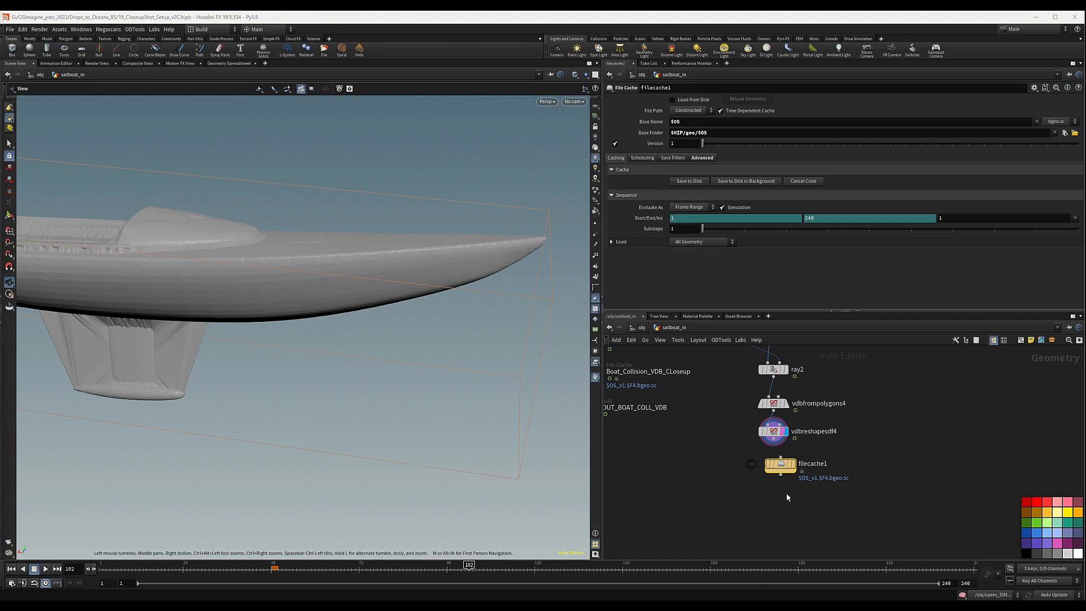
Rename the file cache Boat_Closeup_Collision_VDB_THICK and display it connected below vdbreshapesdf4.
click(813, 464)
text(Boat_Closeup_Collision_VDB_THICK)
key(Return)
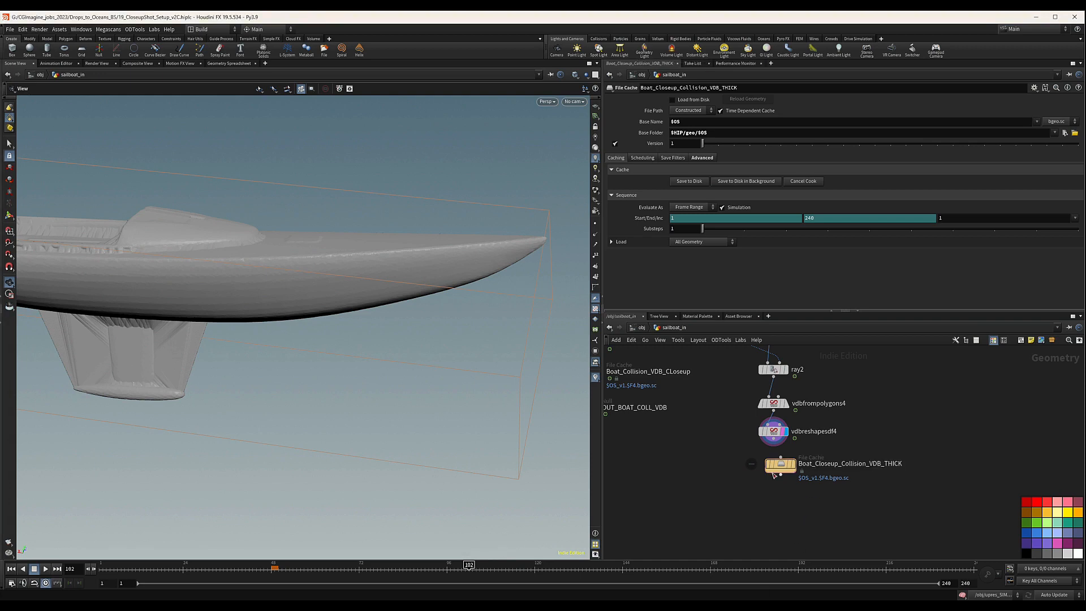
drag(781, 466, 774, 461)
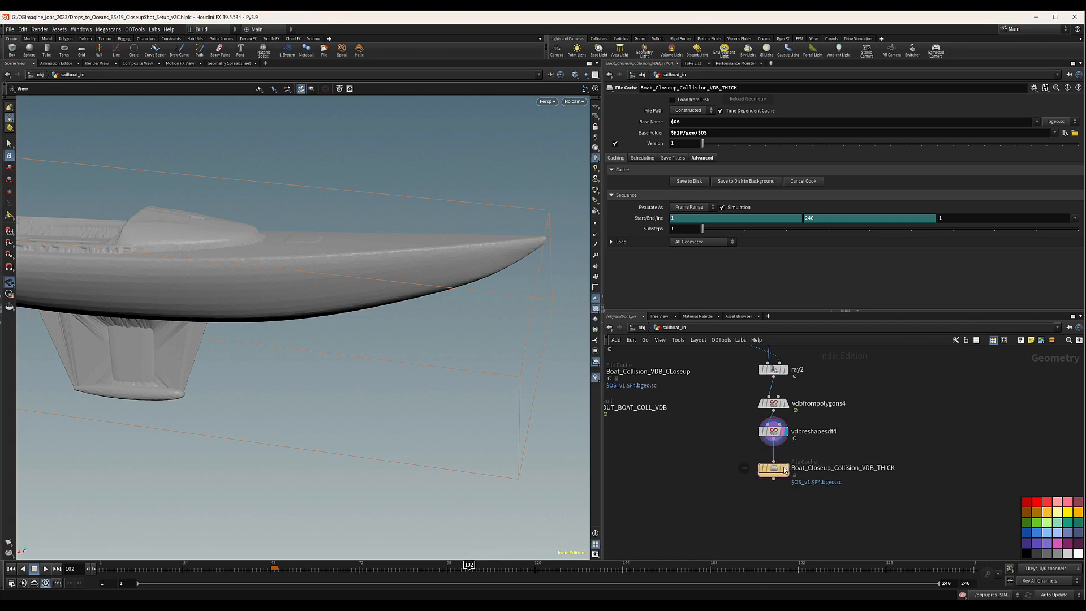
click(785, 470)
click(791, 478)
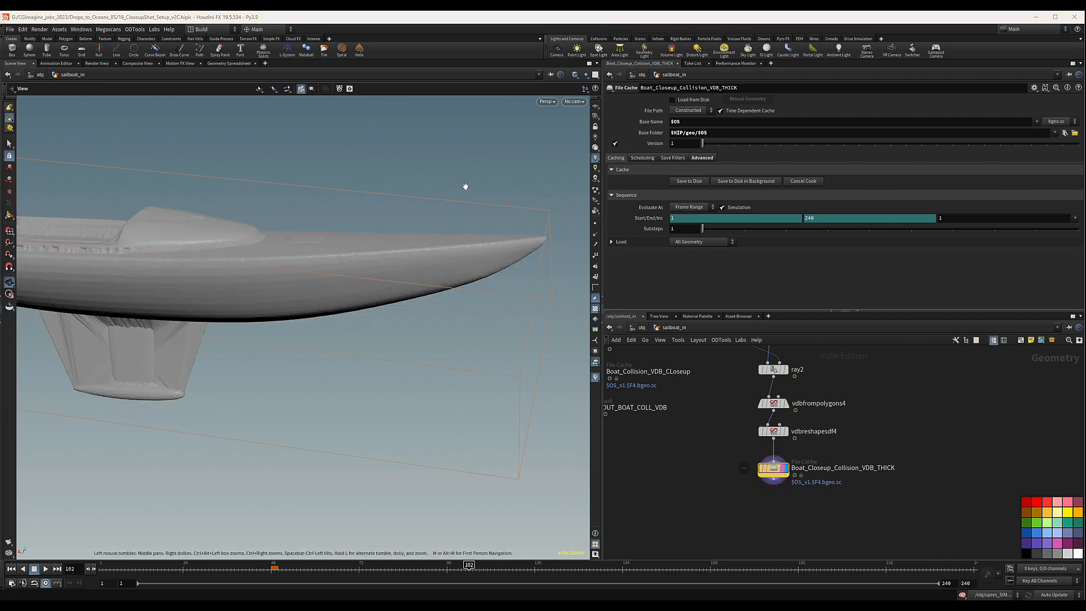
Set the base folder of Boat_Closeup_Collision_VDB_THICK to $CACHE_2/$OS.
drag(695, 133, 630, 137)
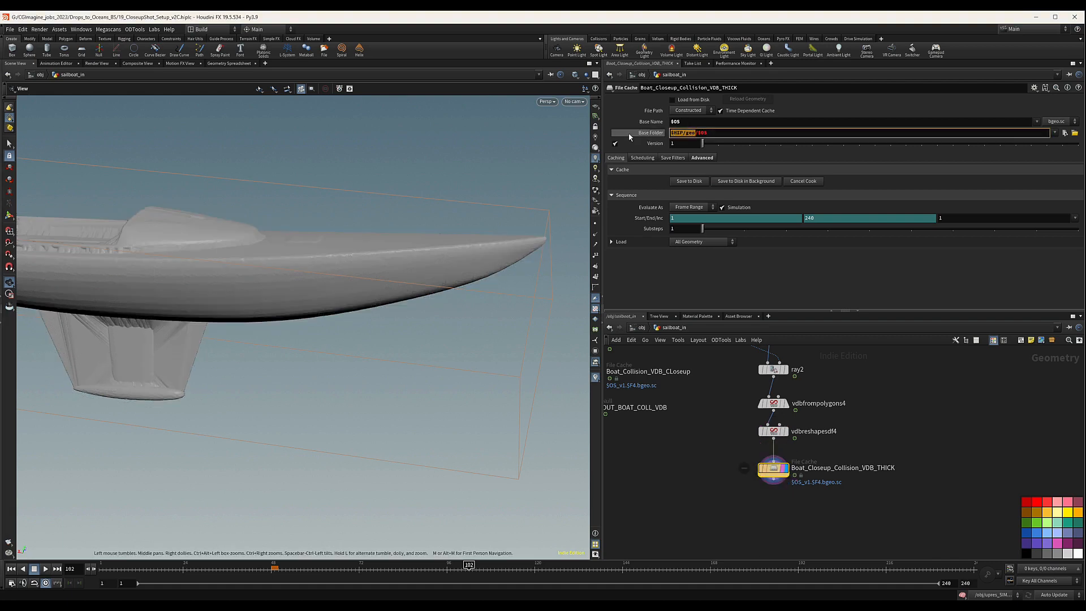
text($CACHE)
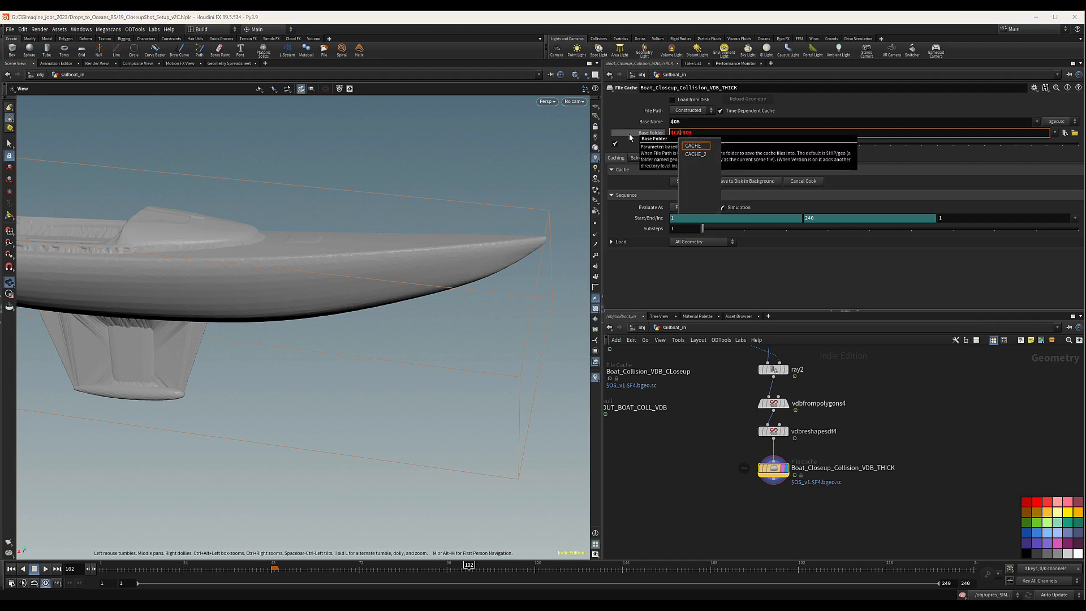
key(Down)
key(Return)
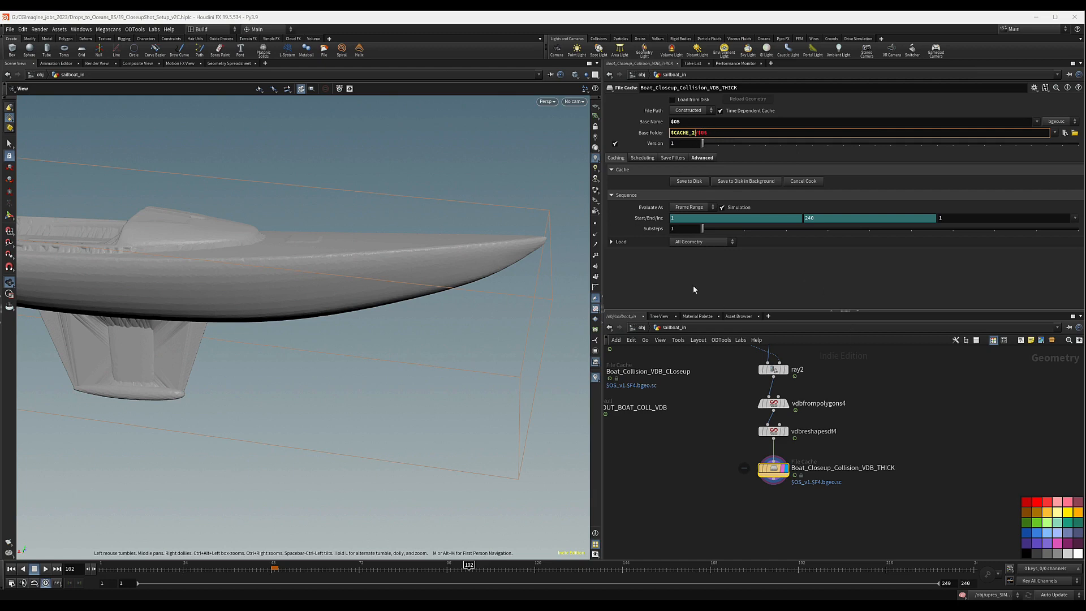
Set the collision cache's frame range to start at 48 and end at 168.
click(673, 219)
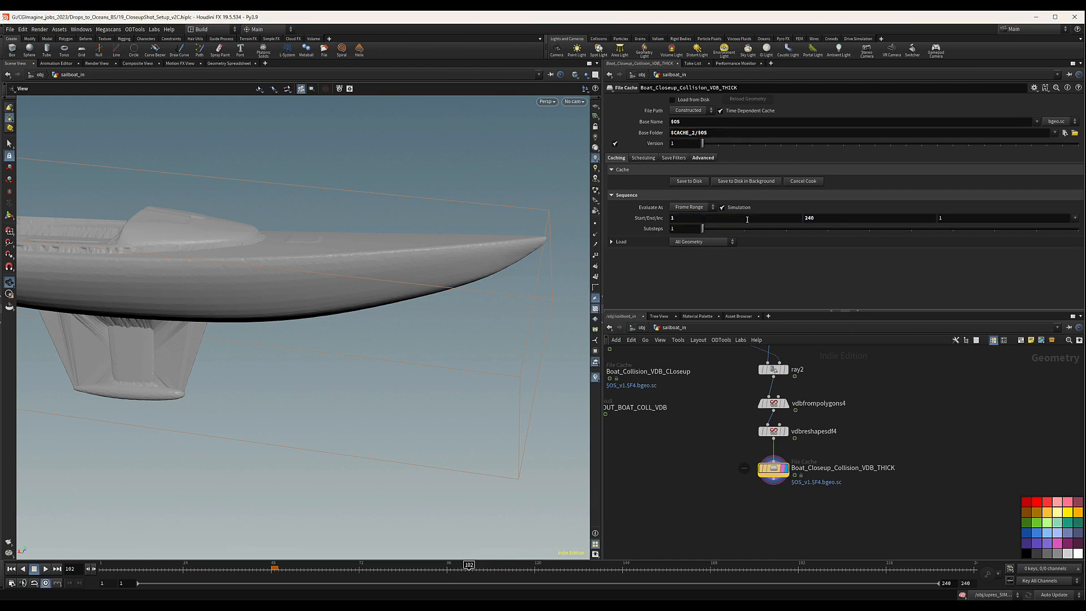
text(48)
key(Tab)
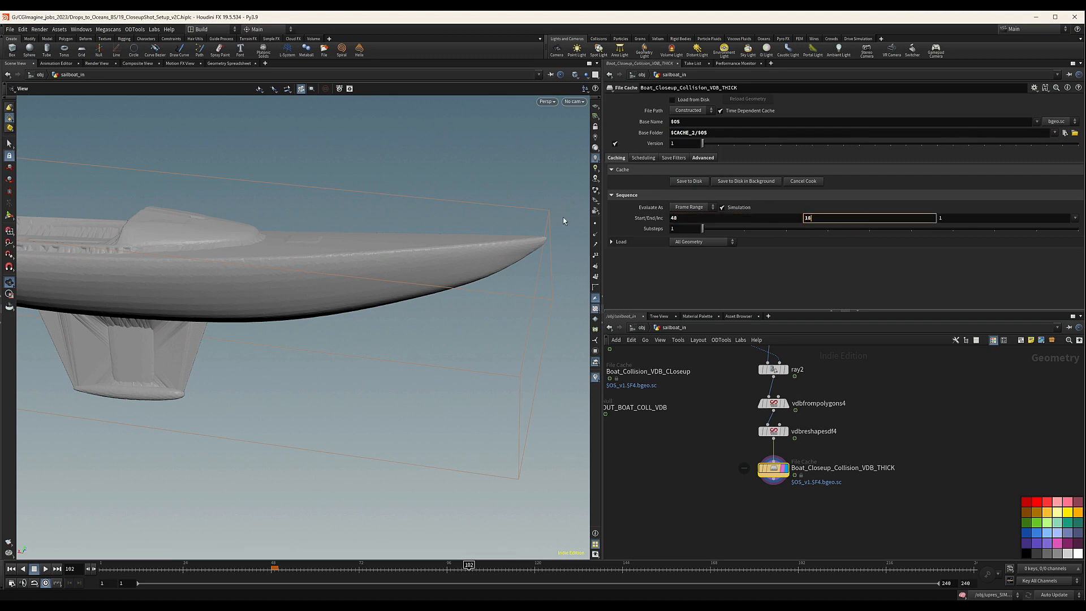
key(Return)
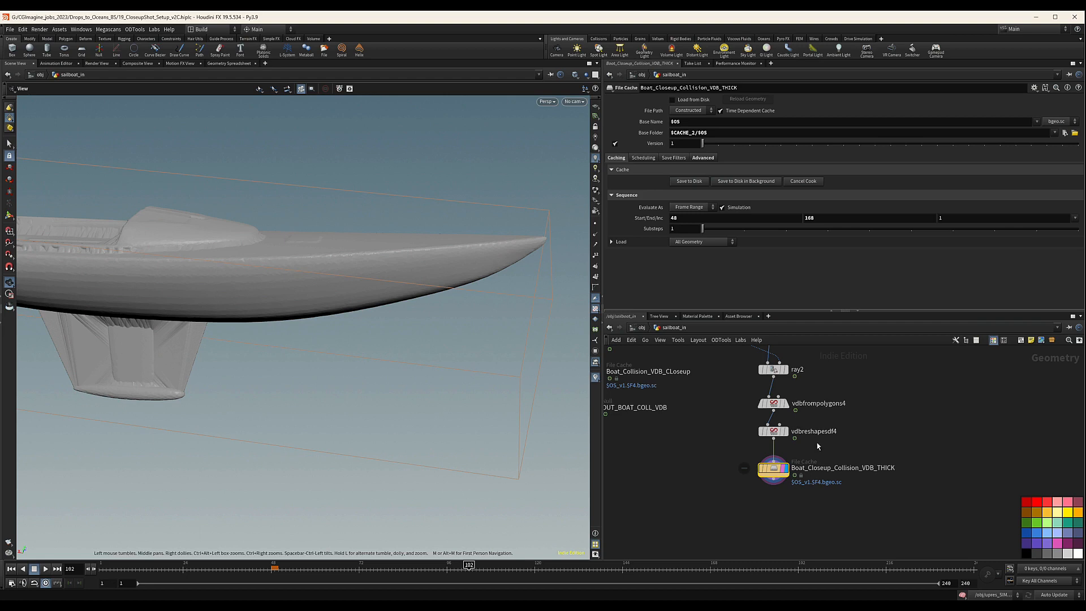
Load the thick boat collision VDB from disk and examine its cockpit, hull and keel.
scroll(815, 444, down, 5)
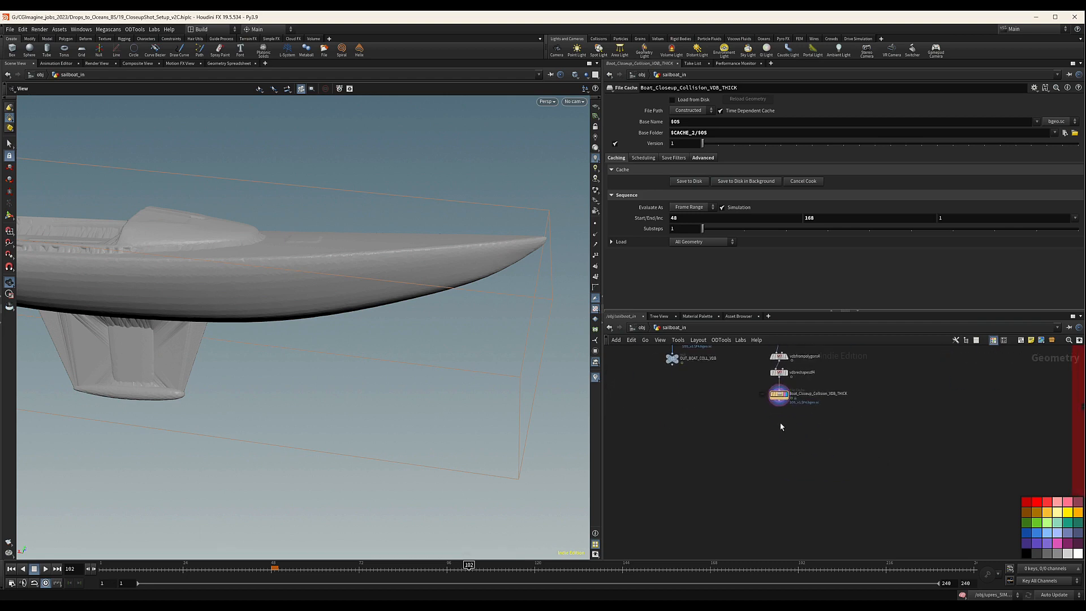
click(673, 100)
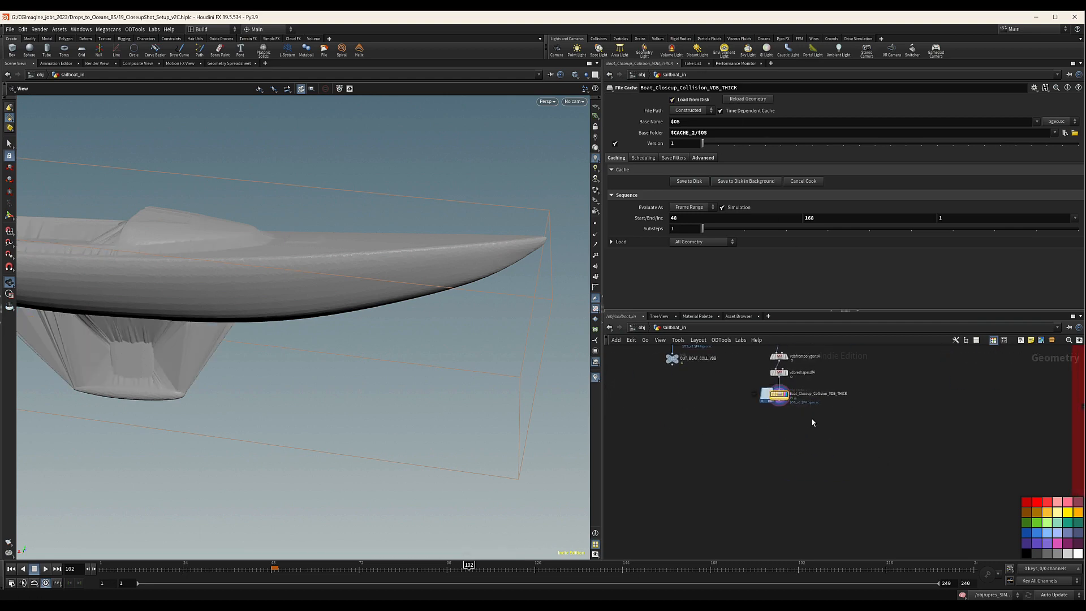
drag(102, 318, 255, 338)
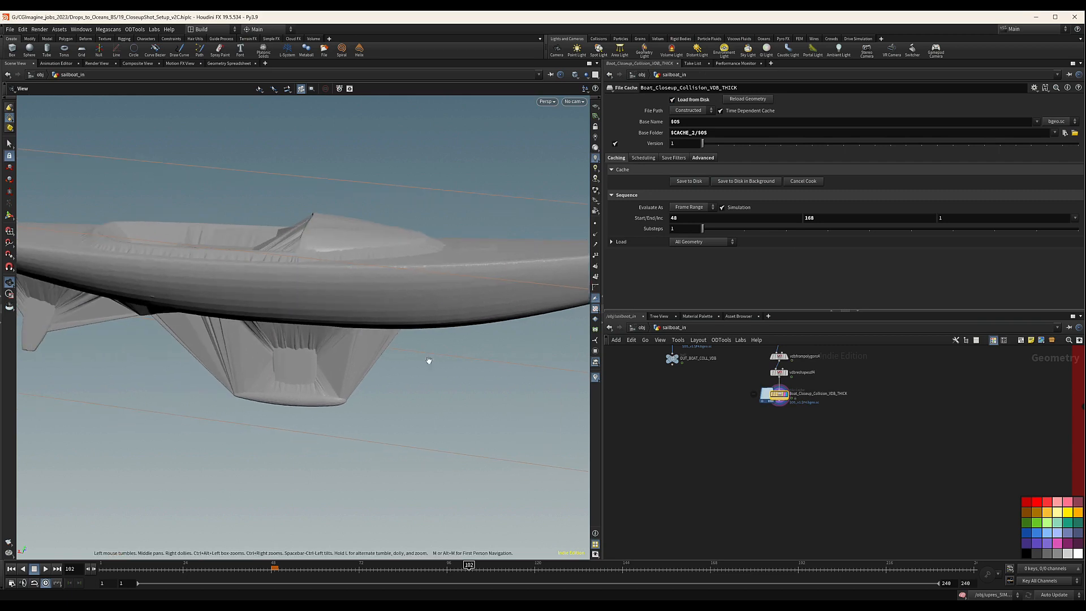
scroll(813, 416, down, 3)
scroll(820, 418, up, 5)
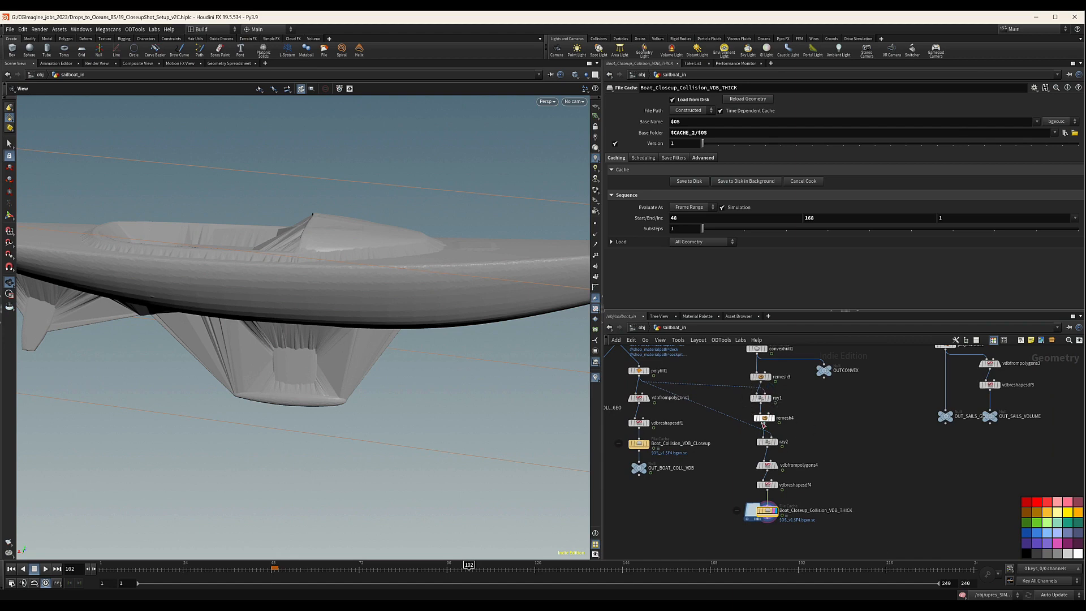
middle_drag(857, 466, 846, 391)
middle_drag(775, 460, 781, 457)
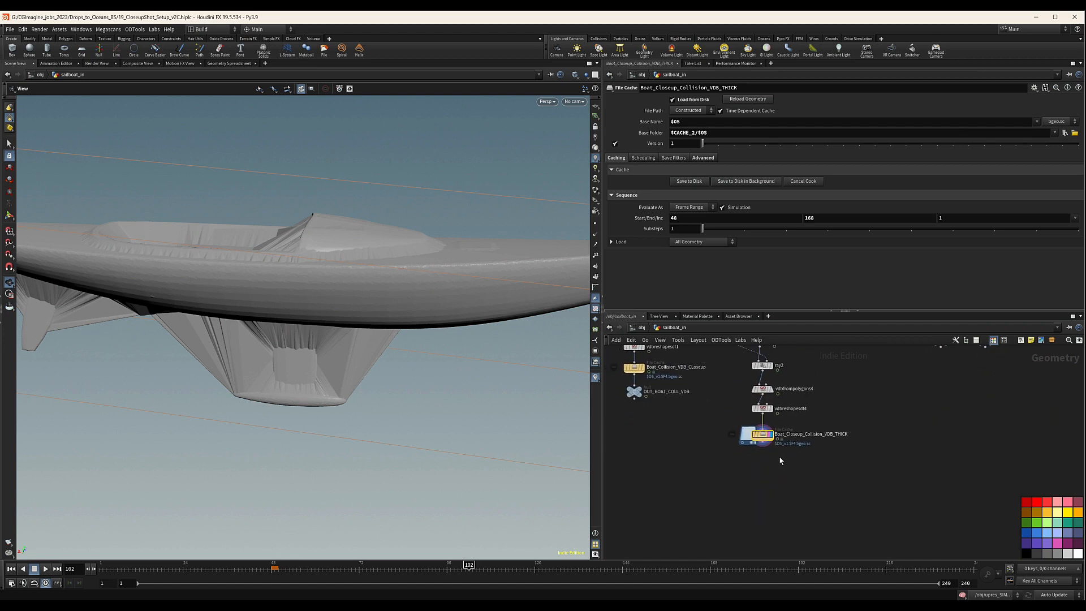
drag(775, 435, 776, 435)
mouse_move(288, 241)
mouse_down()
mouse_move(296, 265)
mouse_move(292, 243)
mouse_up()
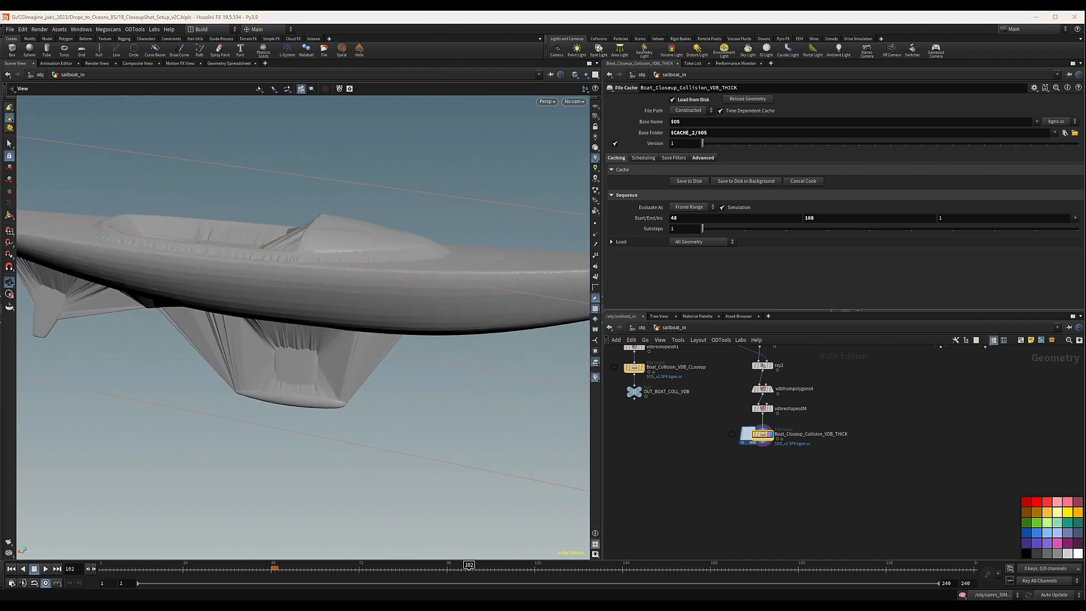
Add a displayed Convert VDB node below the collision file cache and set it to convert to Polygons.
scroll(717, 460, up, 3)
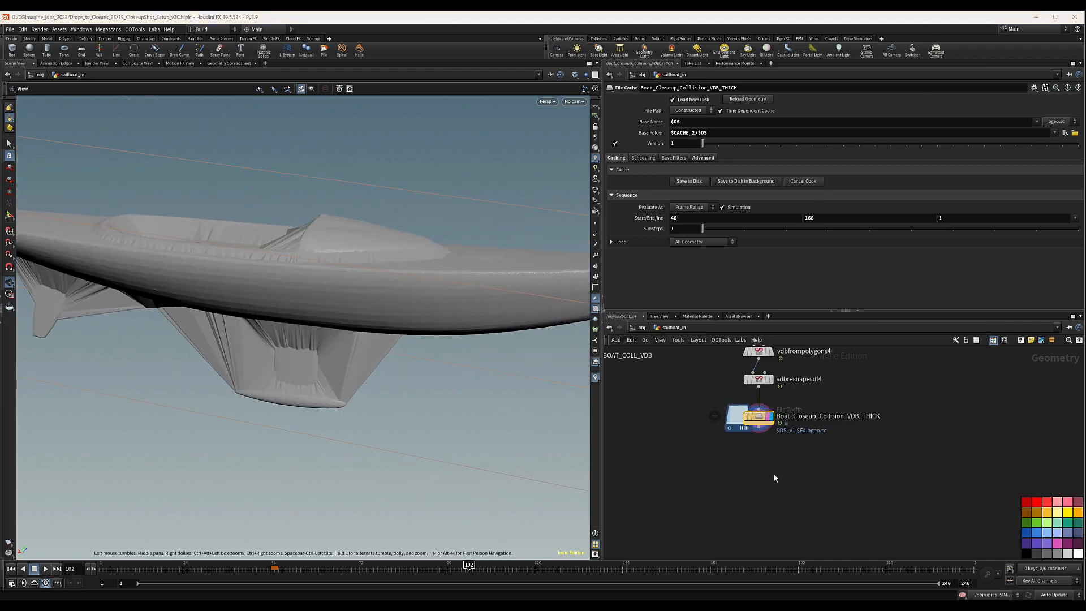
key(Tab)
text(vdbcon)
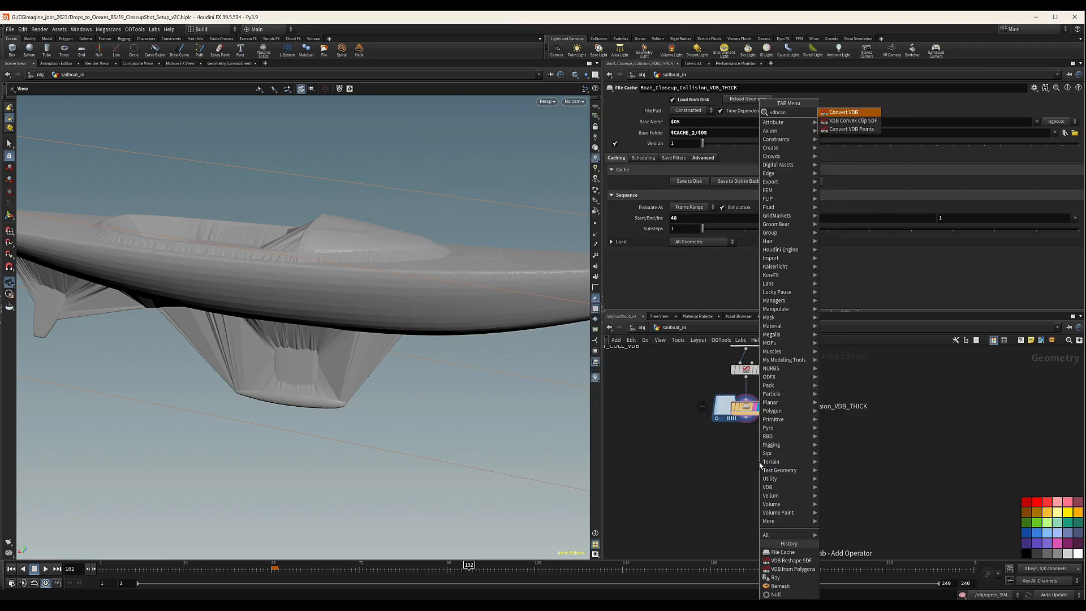
key(Return)
click(760, 465)
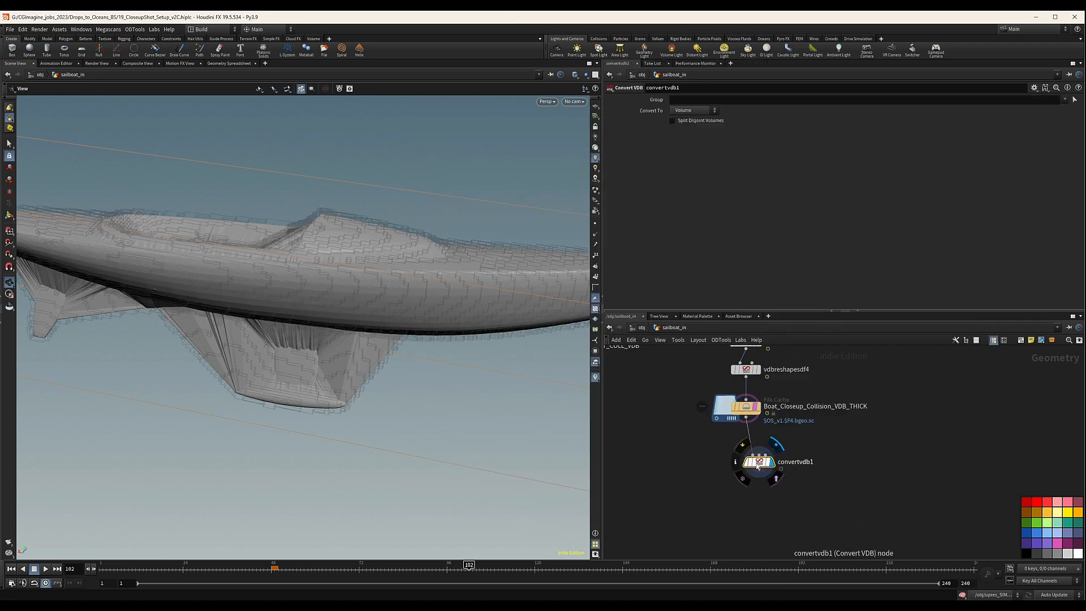
drag(769, 468, 772, 463)
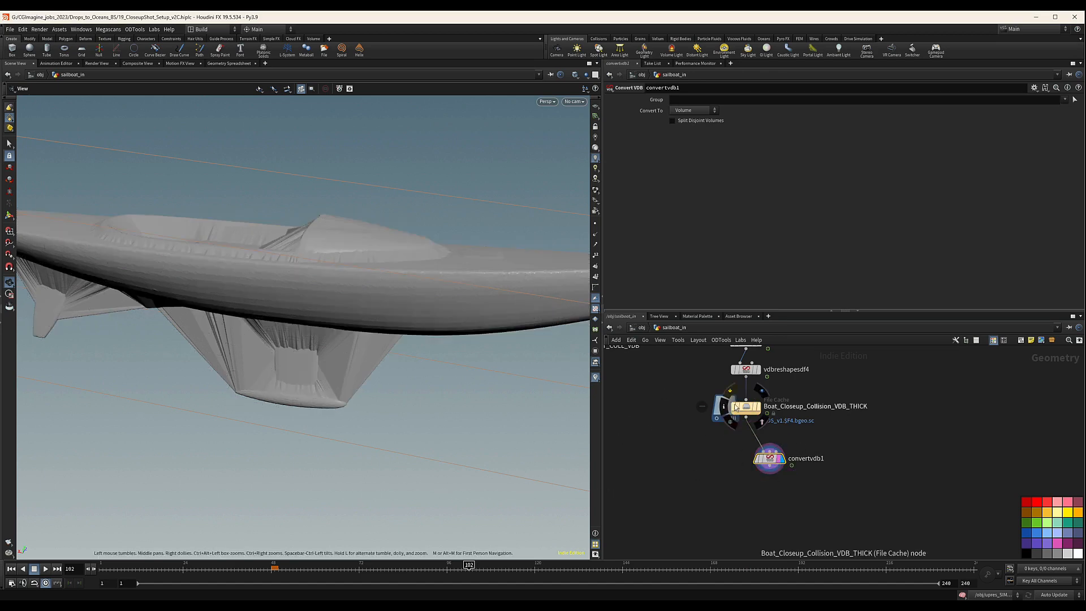
click(694, 111)
click(692, 136)
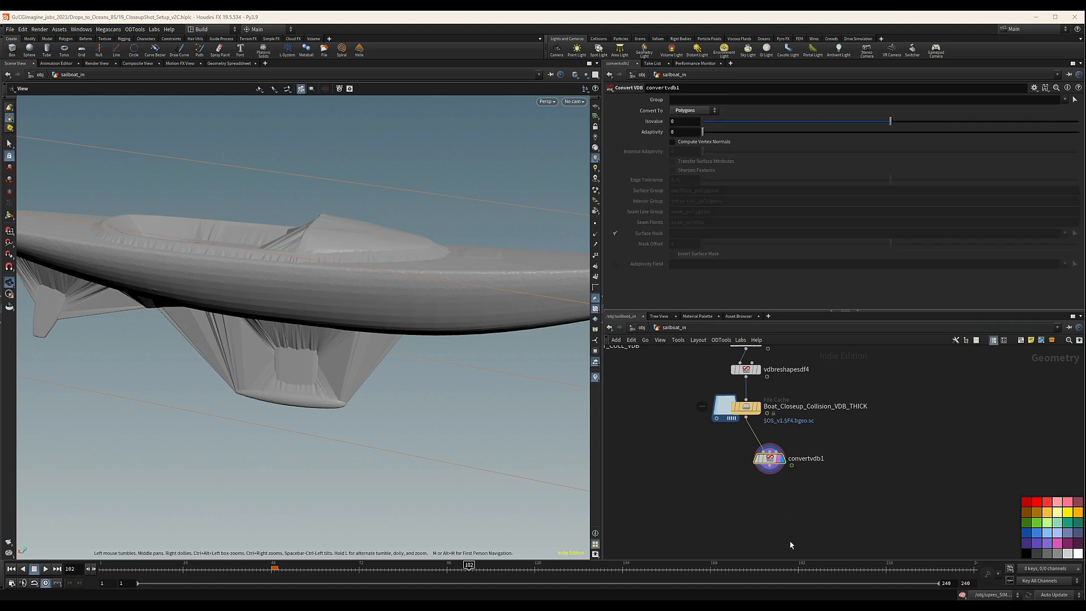
Add an Attribute Transfer node below convertvdb1.
key(Tab)
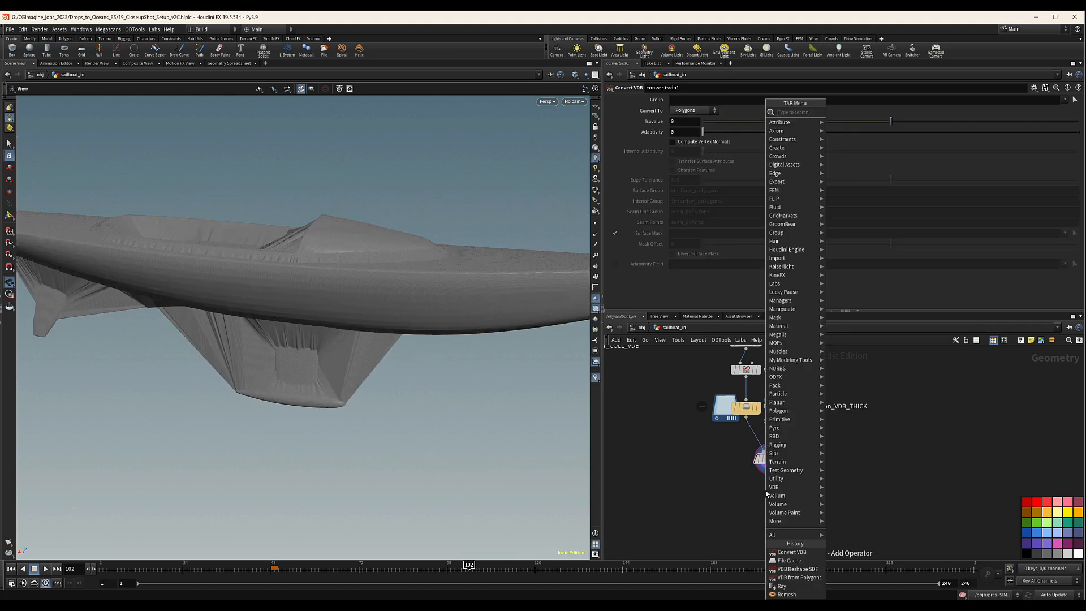
text(at)
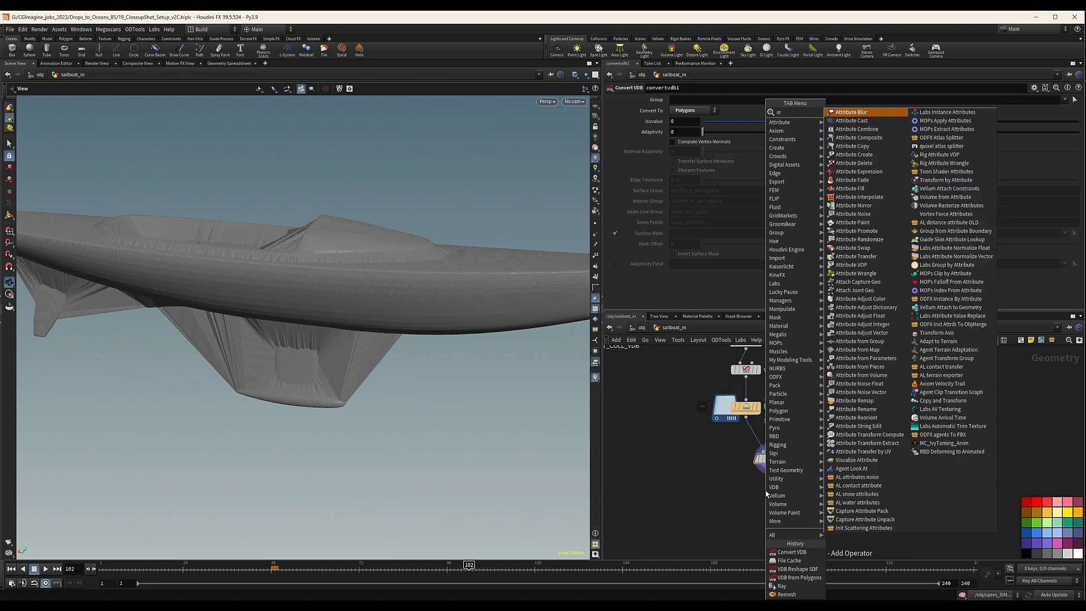
text(rtex)
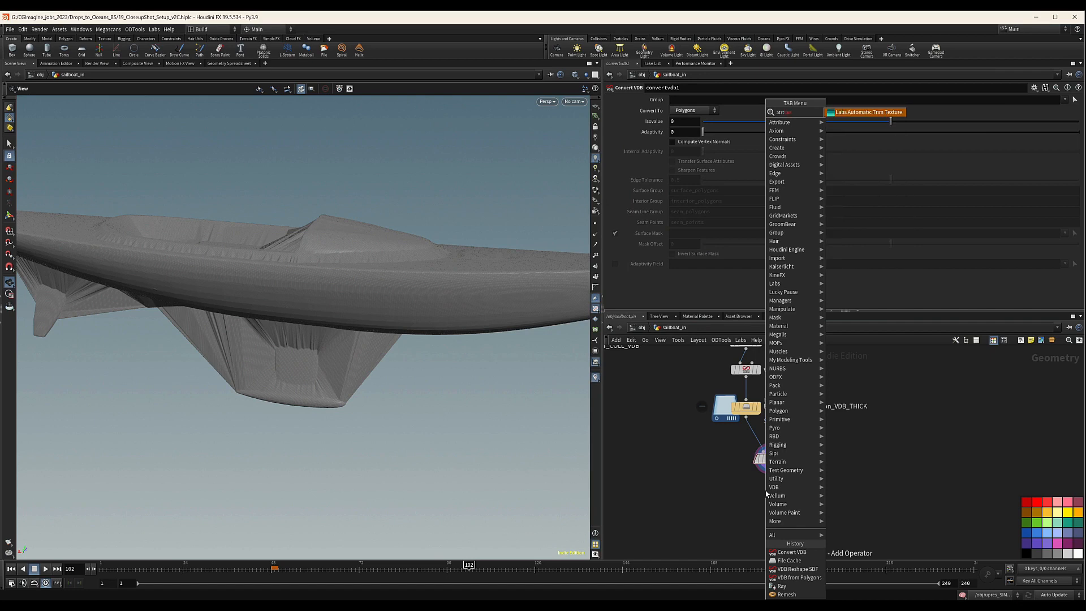
key(BackSpace)
key(BackSpace)
text(tra)
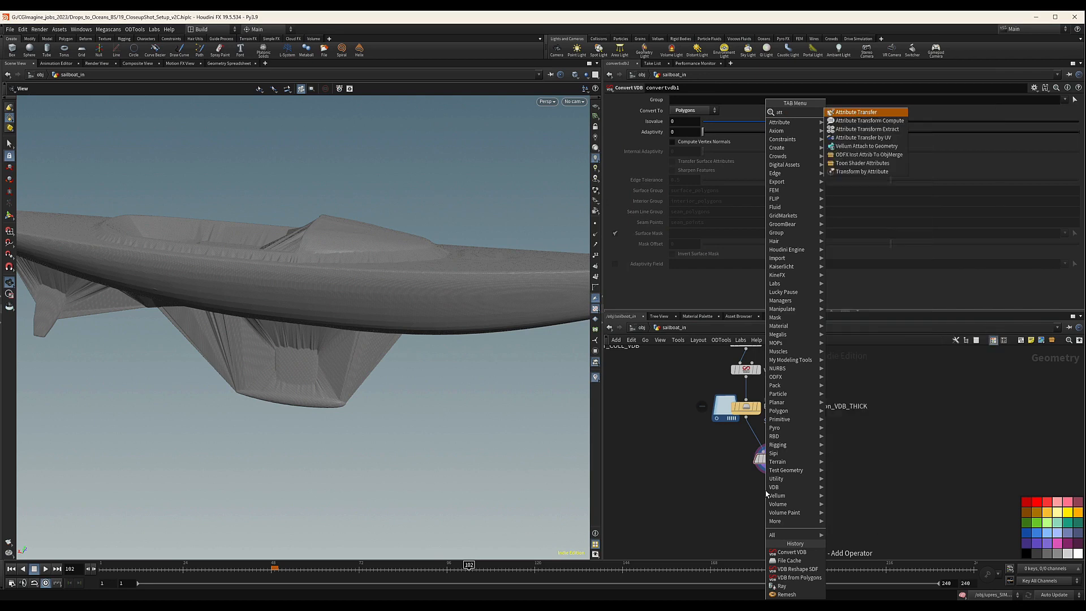
key(Return)
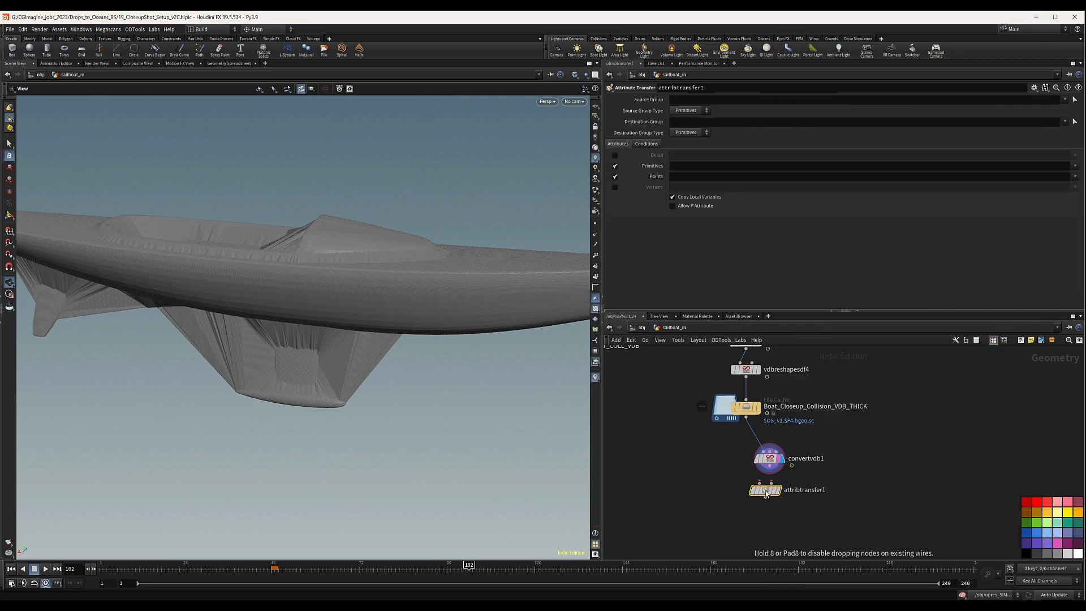
Connect convertvdb1 and OUT_BOAT_COLL_VDB to the Attribute Transfer's first and second inputs, and display its result.
click(772, 478)
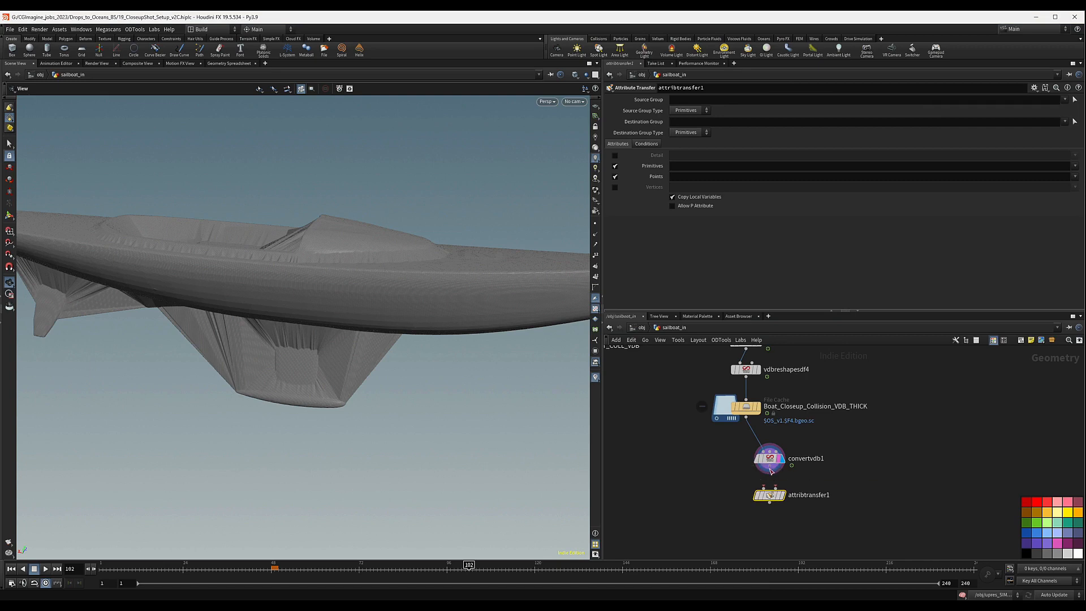
drag(770, 496, 658, 368)
scroll(788, 499, down, 4)
scroll(787, 497, up, 4)
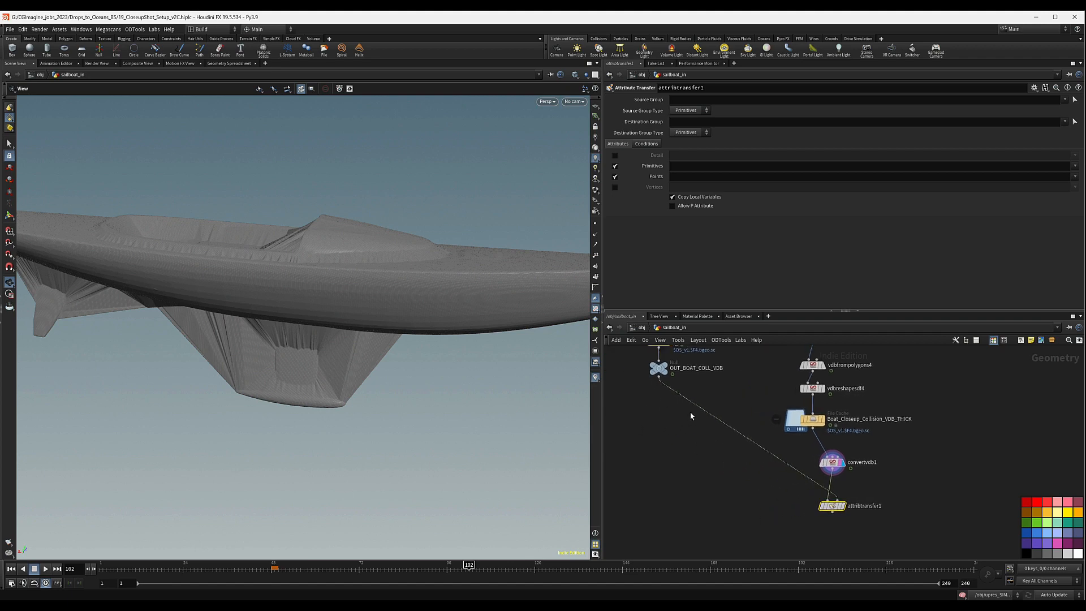
middle_drag(708, 441, 672, 421)
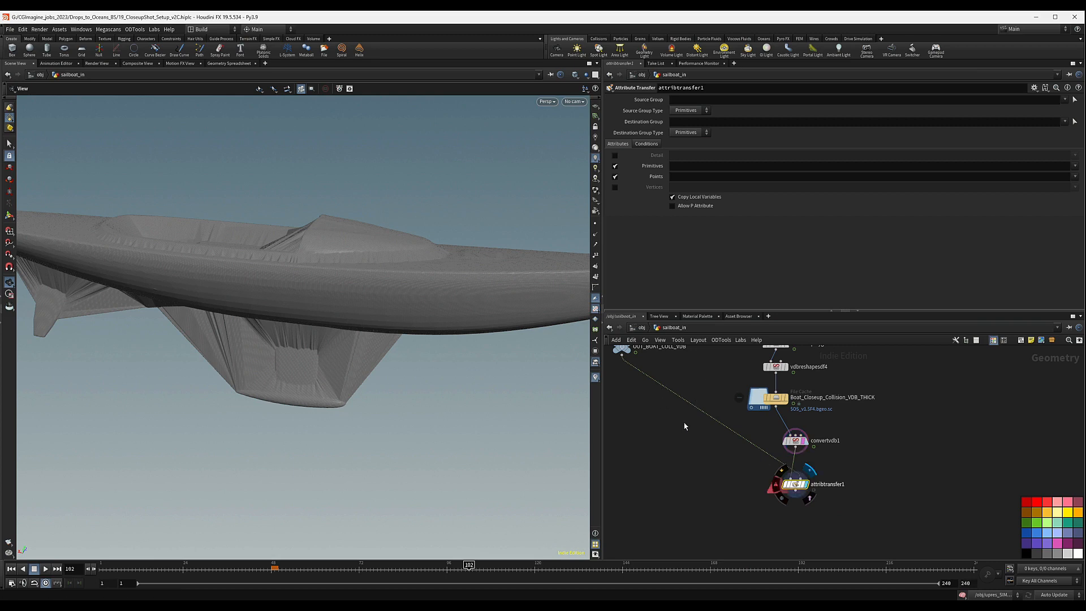
scroll(691, 402, down, 5)
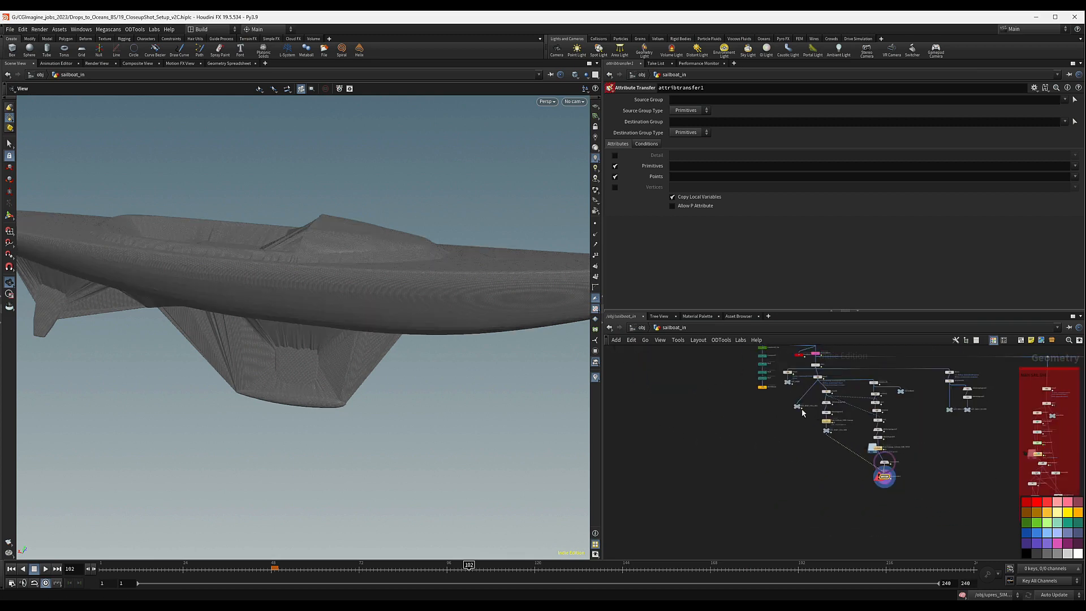
Rewire attribtransfer1's second input to take OUT_BOAT_COLL_GEO instead of OUT_BOAT_COLL_VDB.
scroll(838, 447, up, 3)
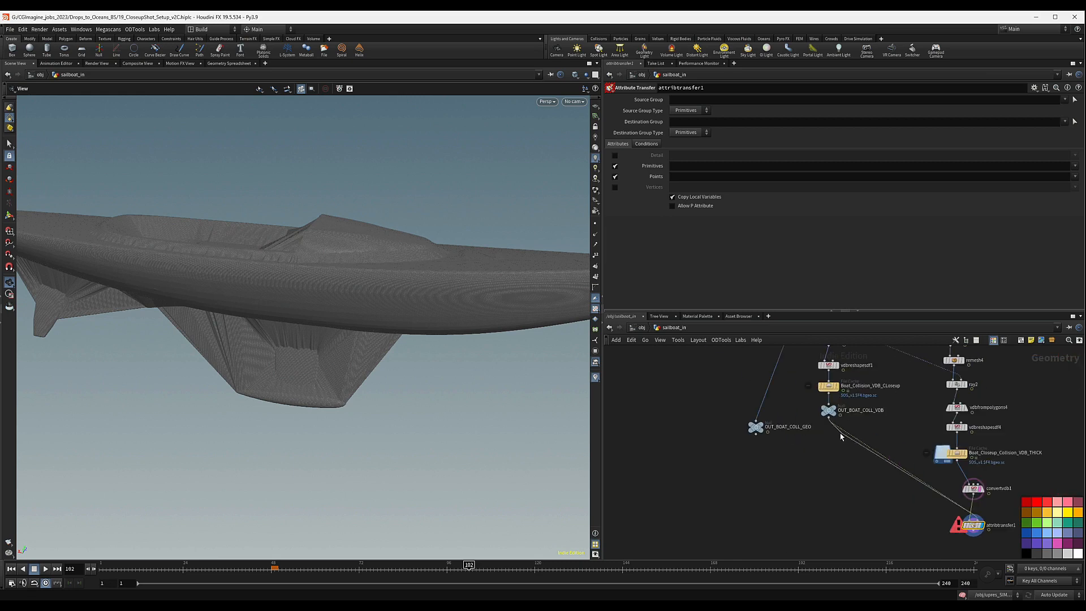
drag(839, 433, 769, 441)
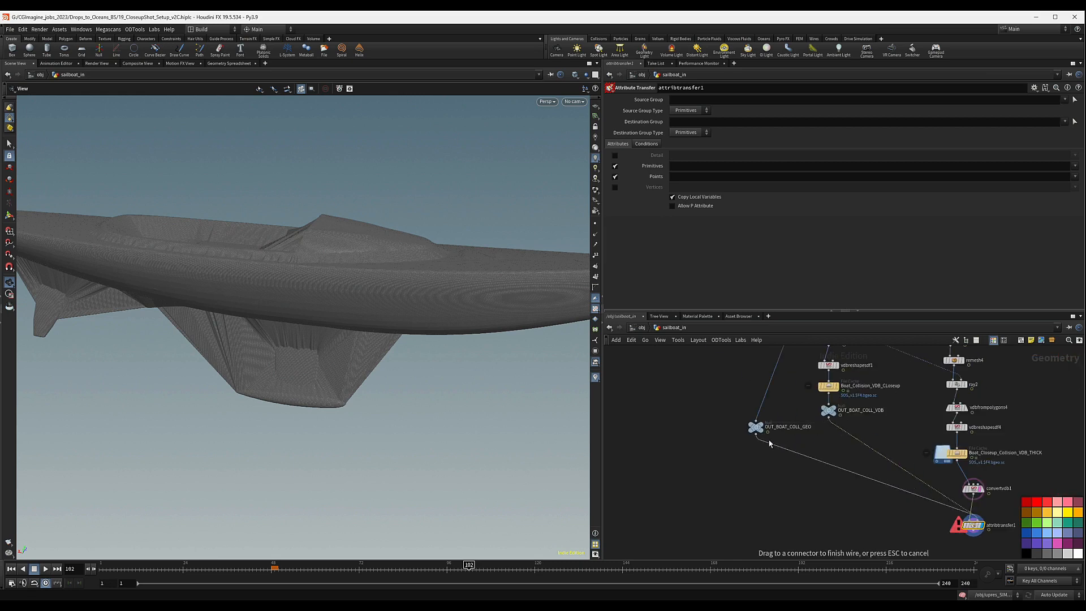
click(980, 529)
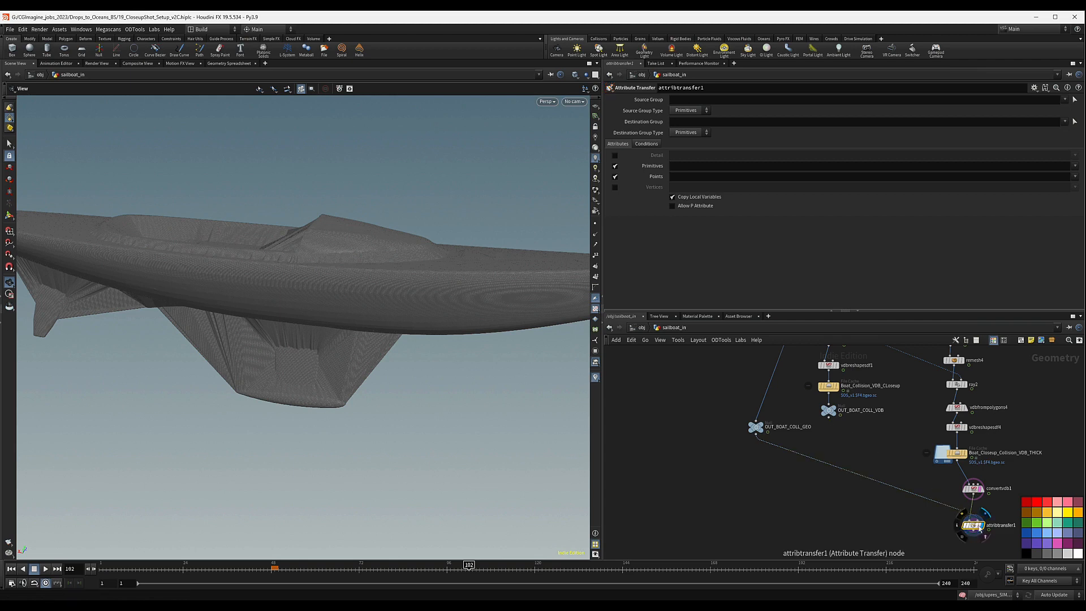
Set the Adaptivity of convertvdb1 to 0.262.
click(973, 488)
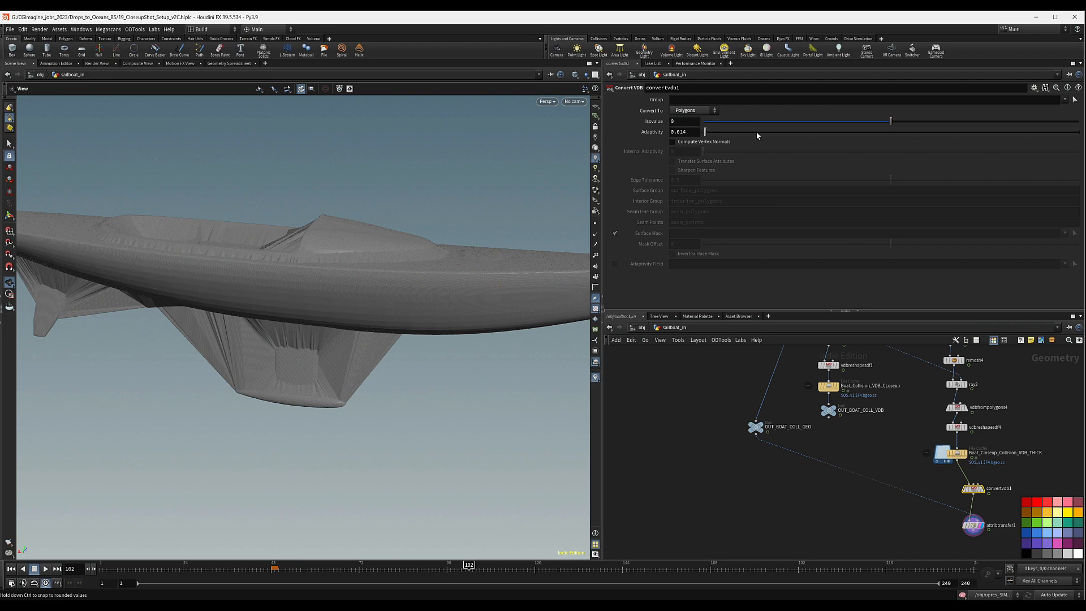
drag(757, 133, 751, 132)
middle_drag(910, 535, 828, 477)
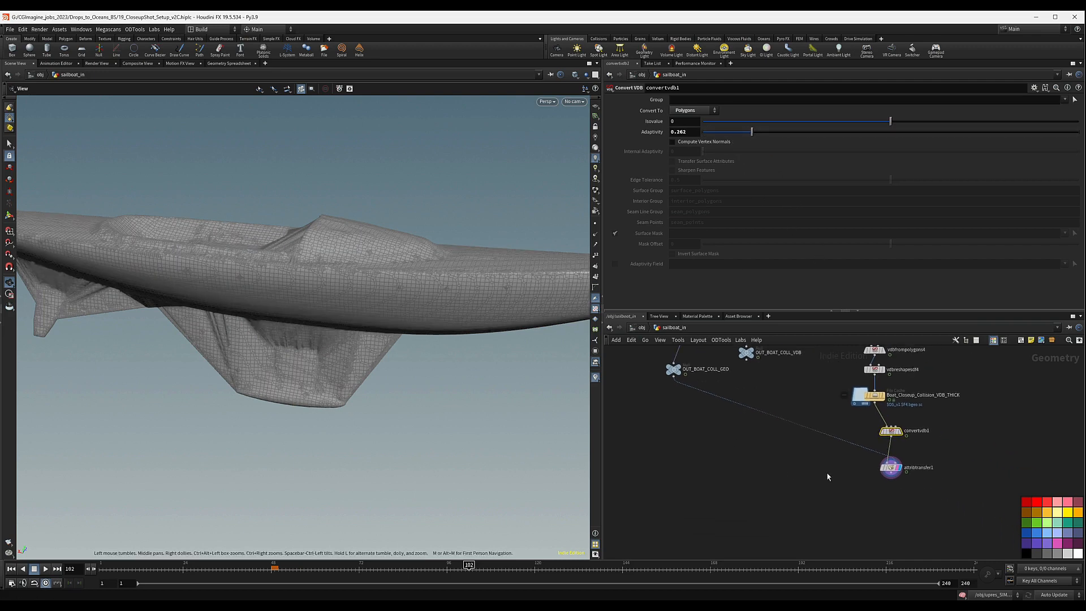
Restrict attribtransfer1's transferred point attributes to v.
click(891, 468)
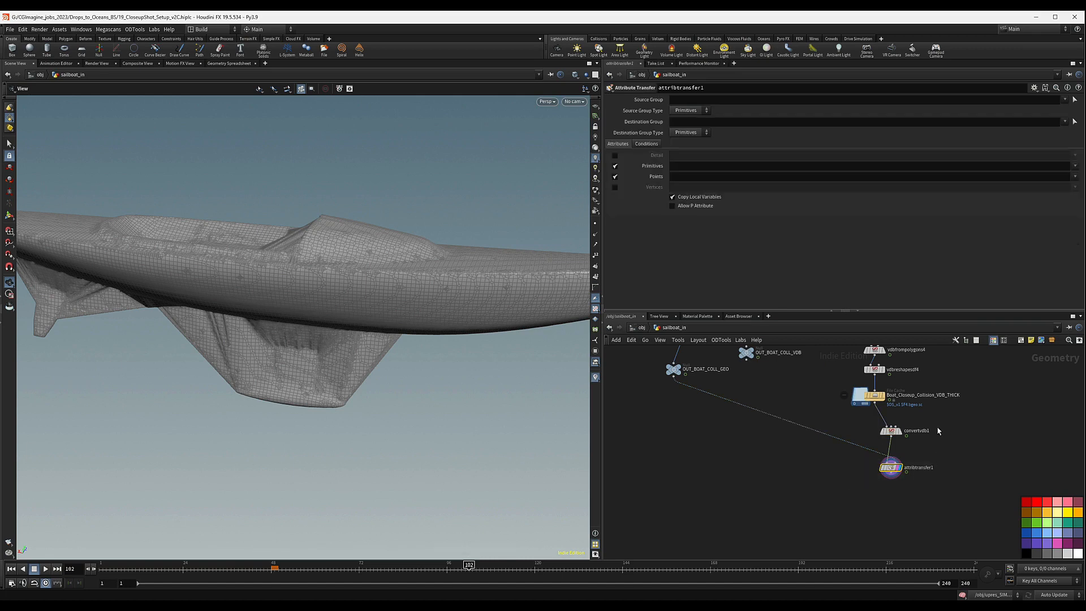
click(1077, 179)
click(1051, 183)
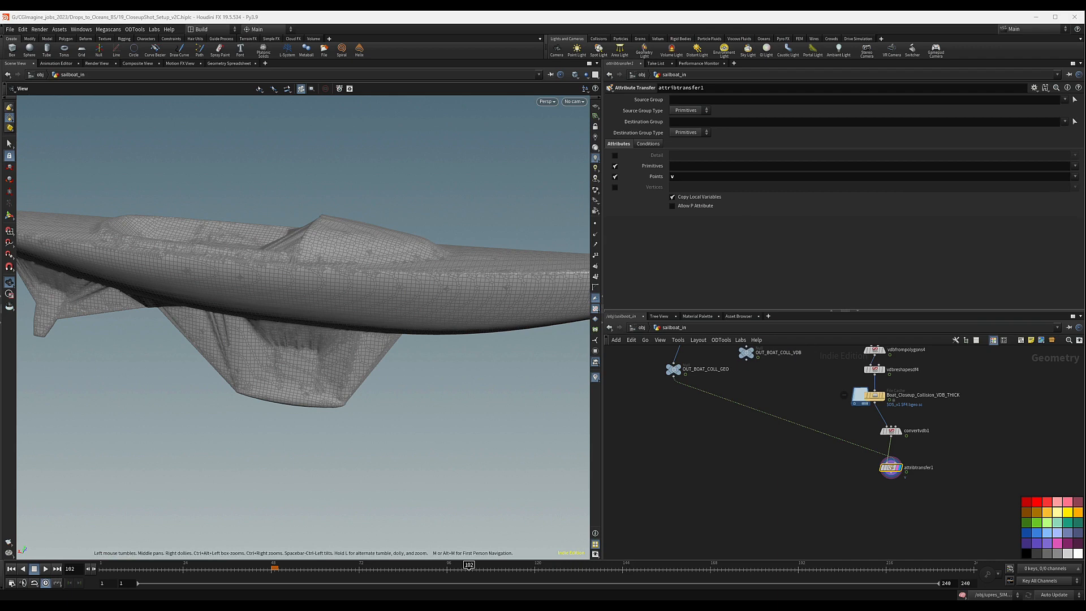
click(938, 513)
Add a Null node below attribtransfer1 and connect it to the transfer's output.
middle_drag(897, 503, 876, 470)
middle_drag(942, 449, 852, 445)
scroll(877, 491, down, 2)
key(Tab)
text(null)
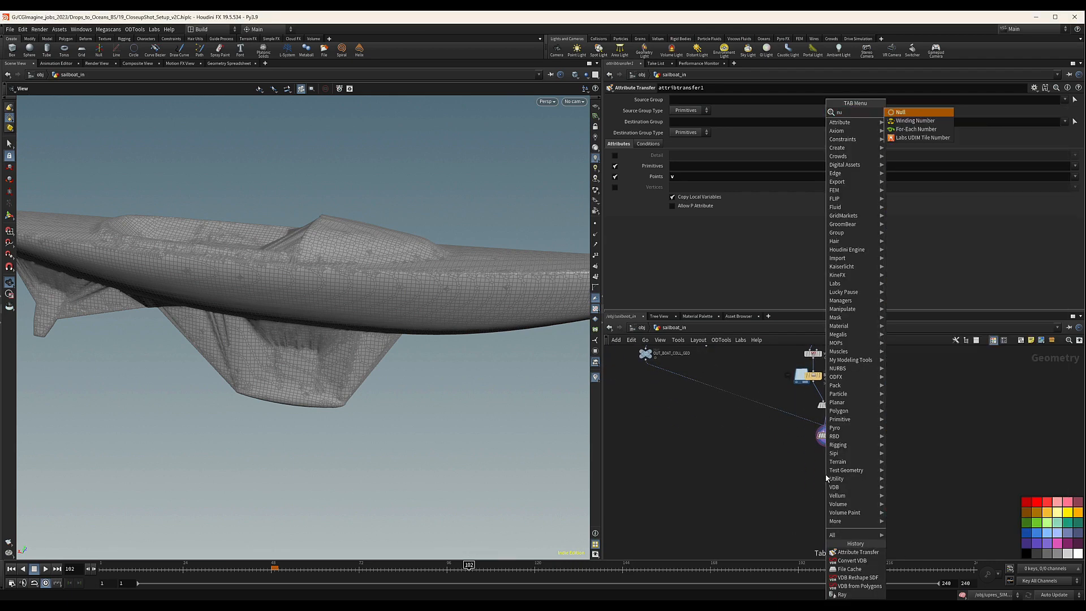
key(Return)
click(825, 475)
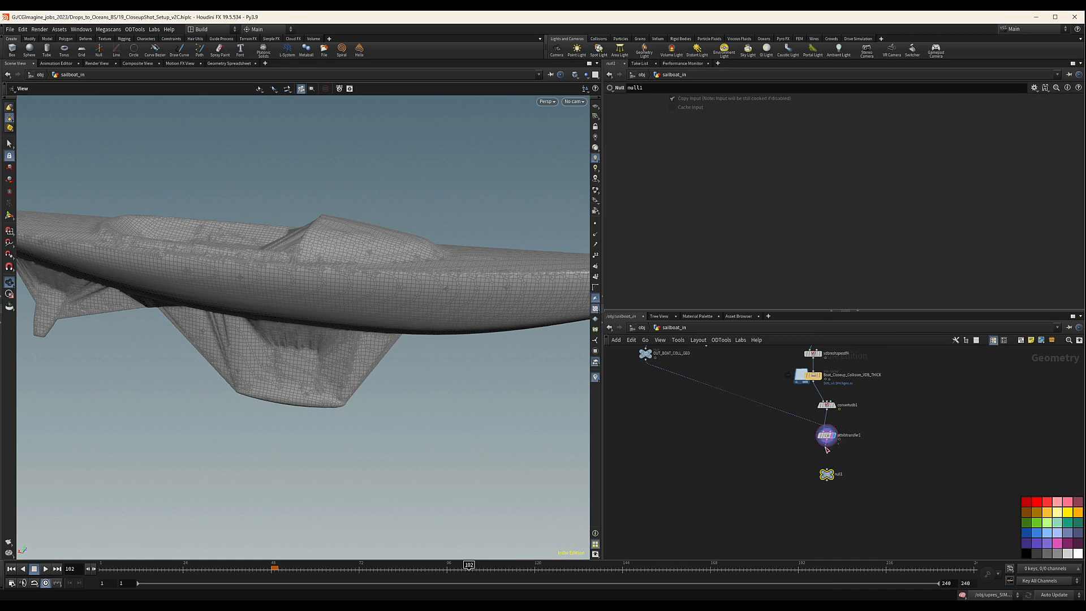
Copy the thick collision file cache's name and rename the Null to OUT_Boat_Closeup_Collision_VDB_THICK.
double_click(845, 376)
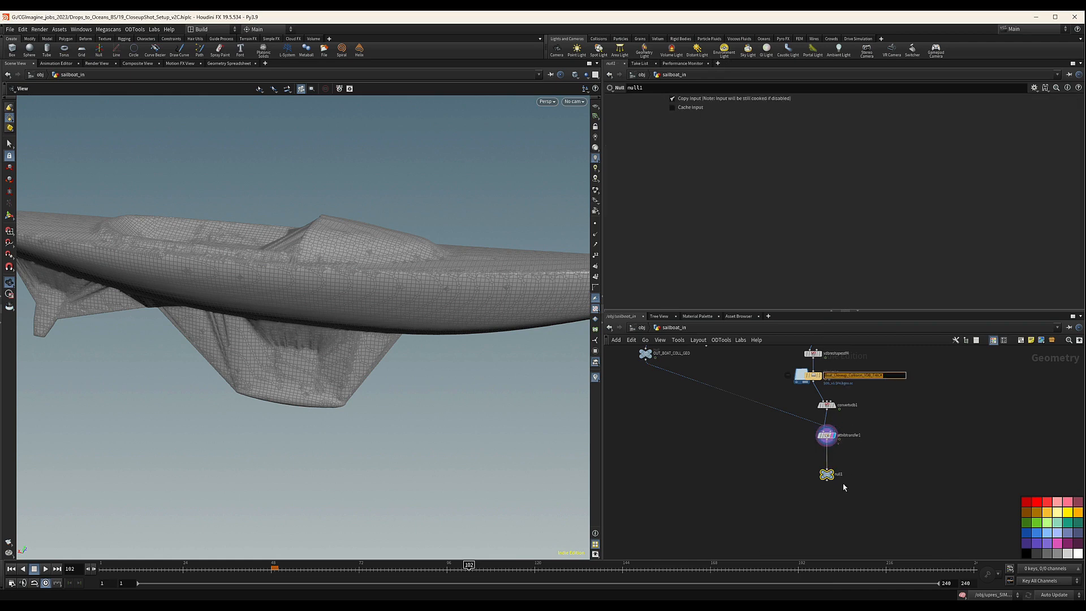
scroll(837, 480, up, 2)
double_click(838, 473)
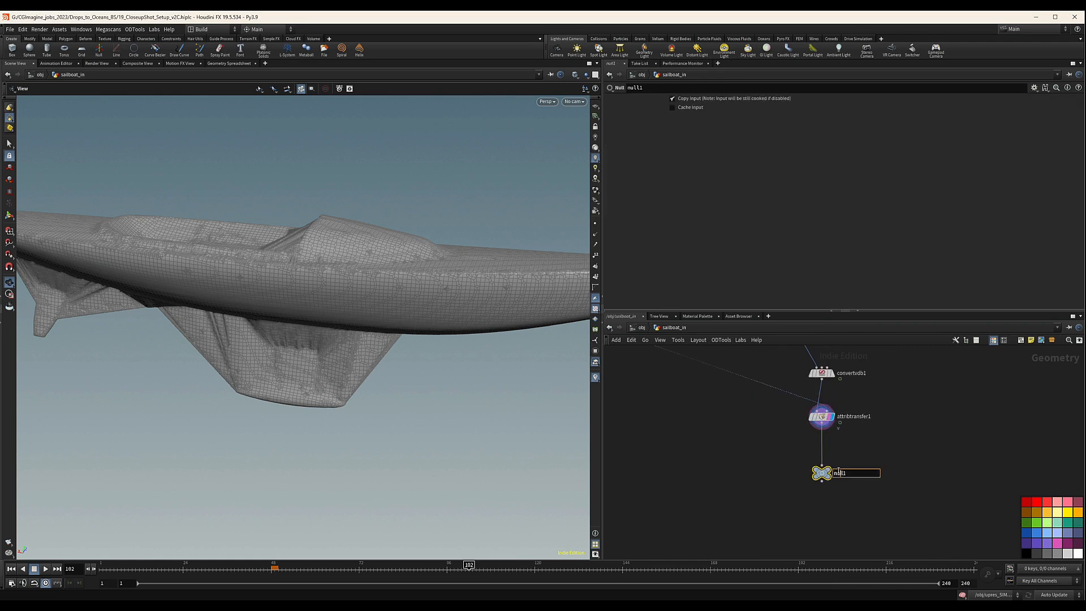
double_click(839, 473)
text(OUT_)
key(ctrl+v)
key(Return)
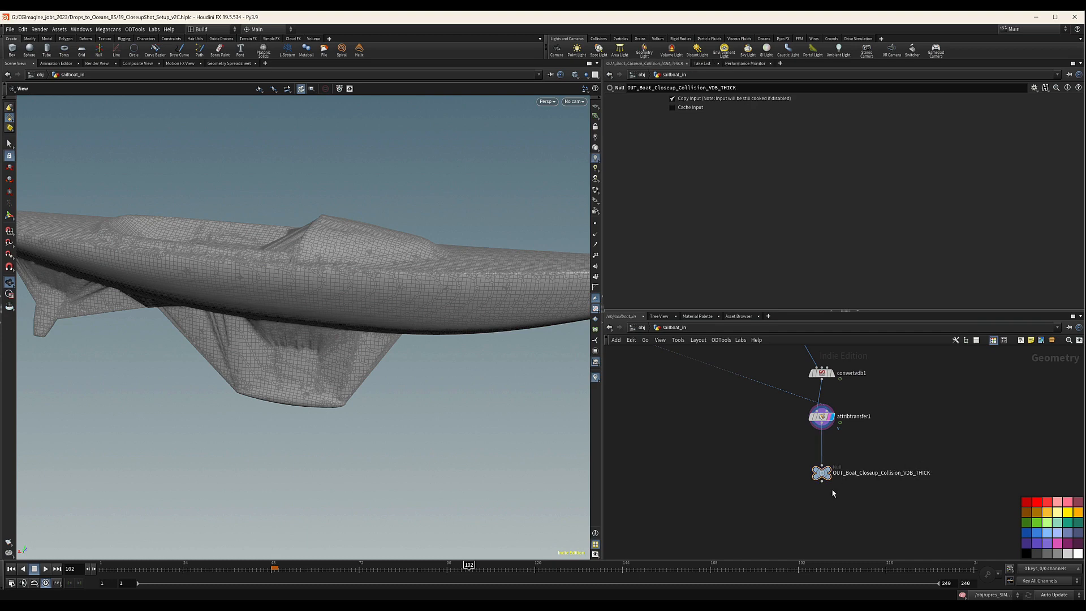
Replace VDB with GEO in the Null's name so it reads OUT_Boat_Closeup_Collision_GEO_THICK.
double_click(909, 474)
drag(915, 473, 906, 474)
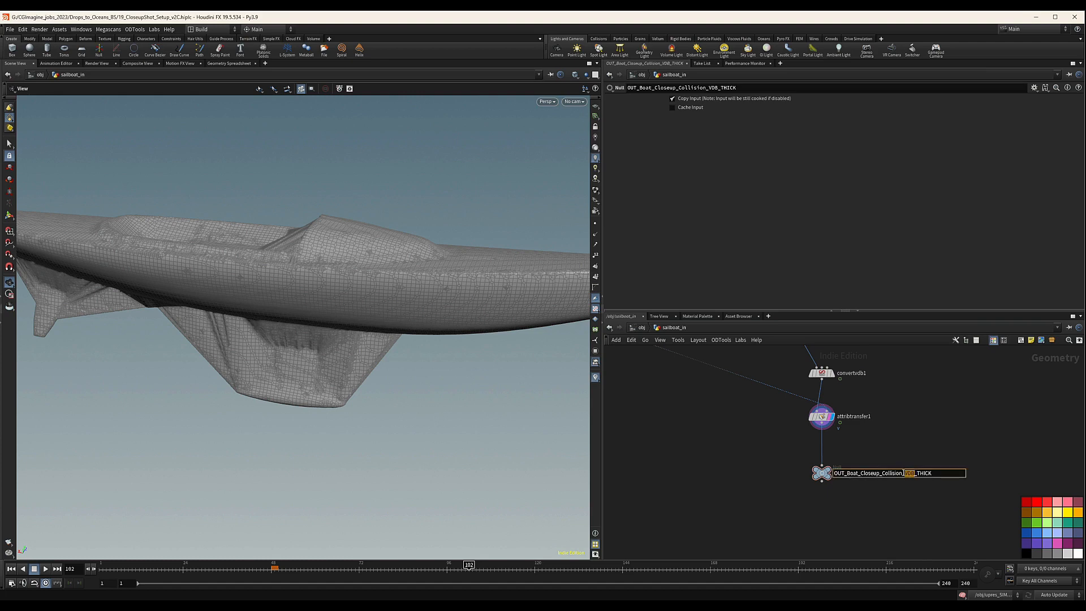
key(BackSpace)
drag(882, 473, 863, 473)
click(902, 473)
text(GEO)
key(Return)
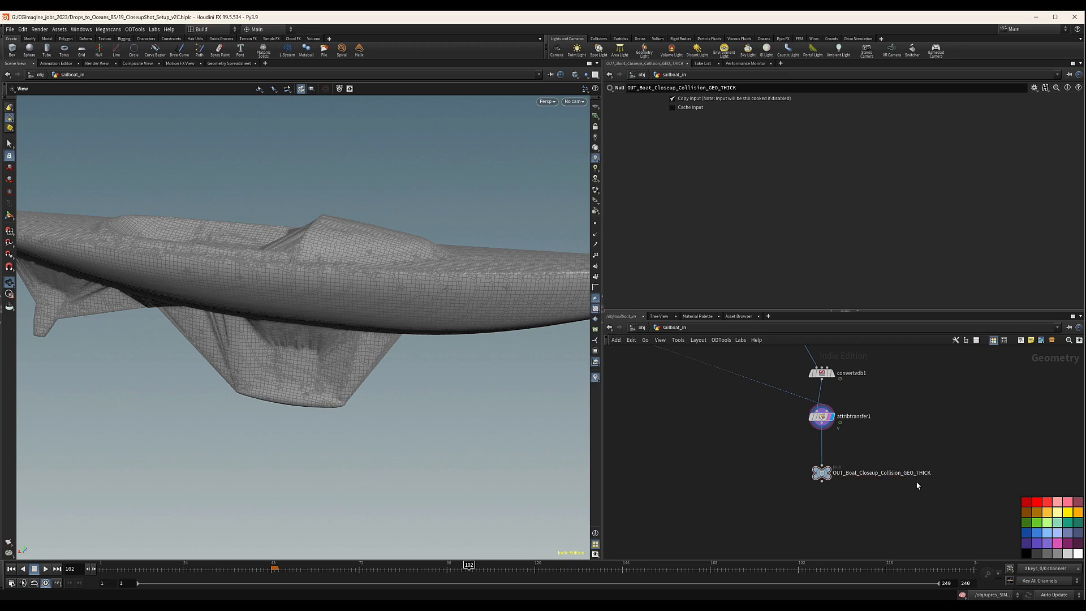
Remove Closeup from the Null's name so it reads OUT_Boat_Collision_GEO_THICK.
scroll(907, 429, down, 3)
scroll(908, 435, up, 4)
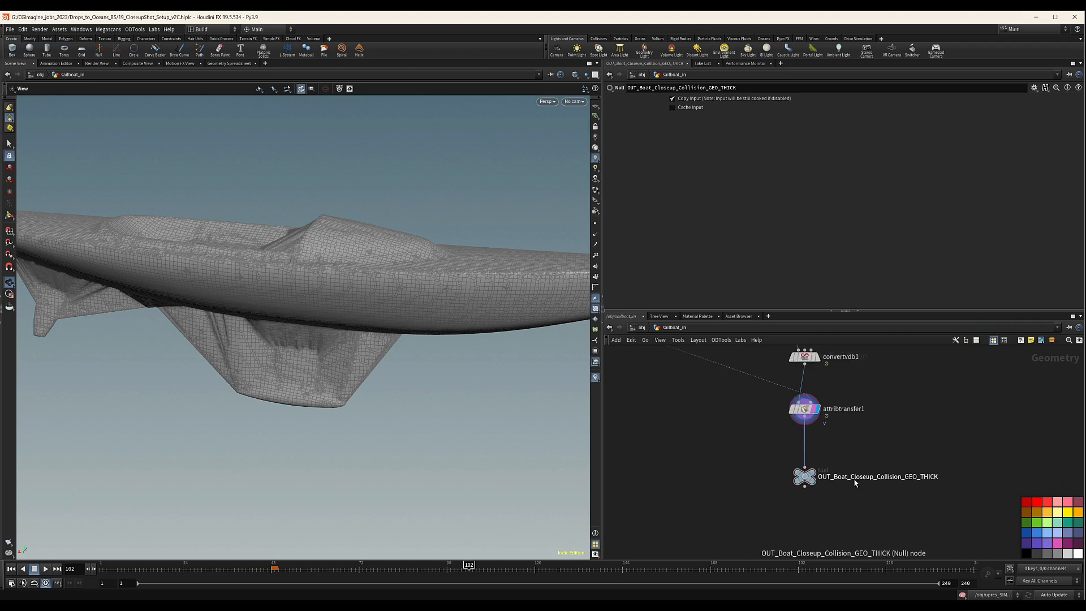
double_click(857, 480)
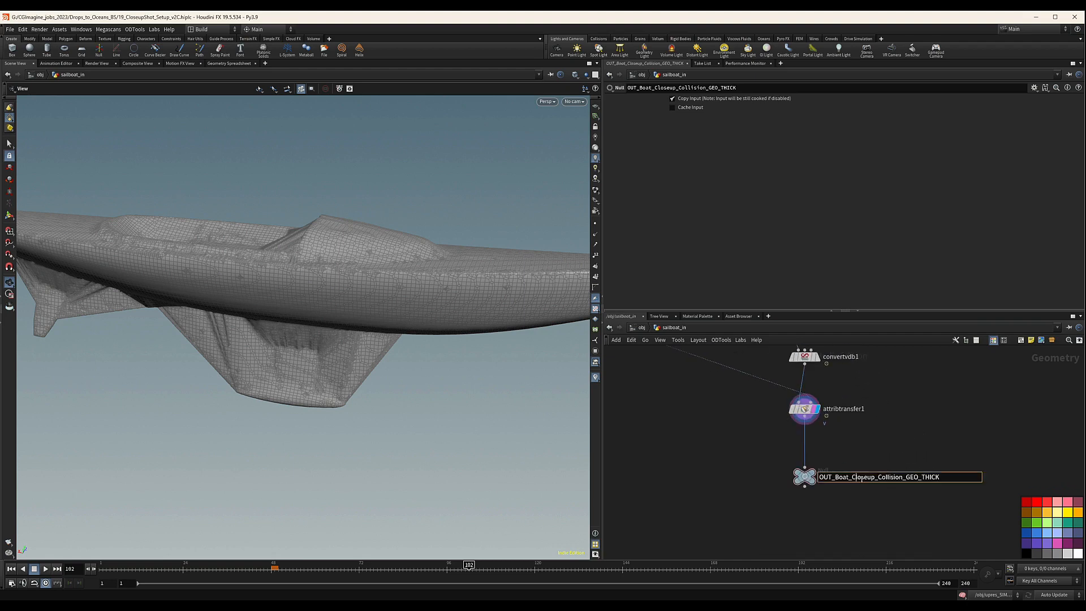
drag(875, 477, 849, 477)
key(BackSpace)
key(Return)
Review the thick collision branch beside the other boat outputs and examine the converted hull, cockpit and keel from several angles.
scroll(871, 518, down, 5)
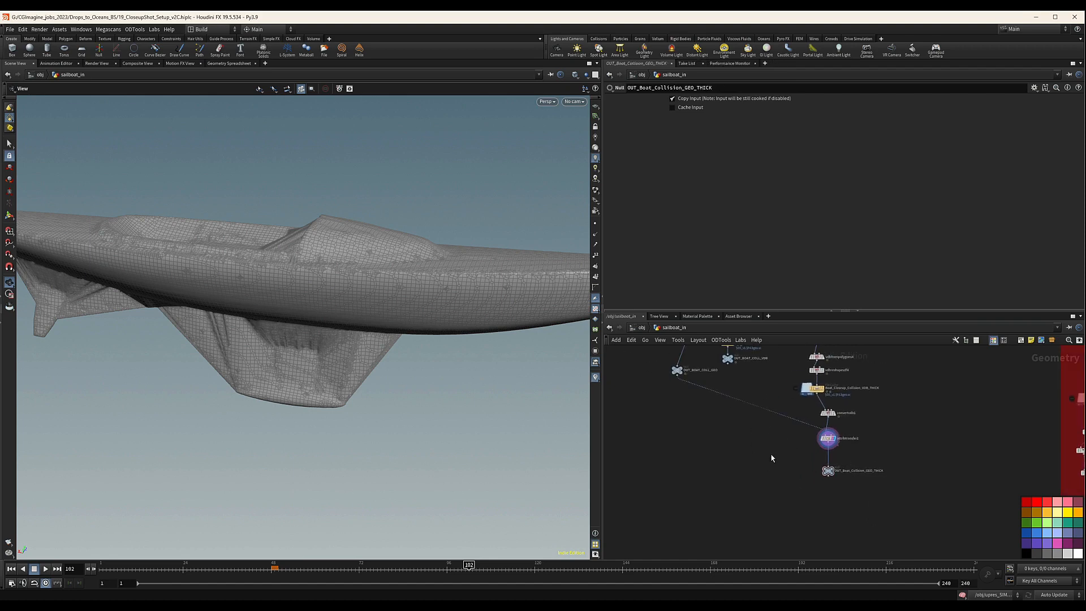
middle_drag(772, 455, 789, 455)
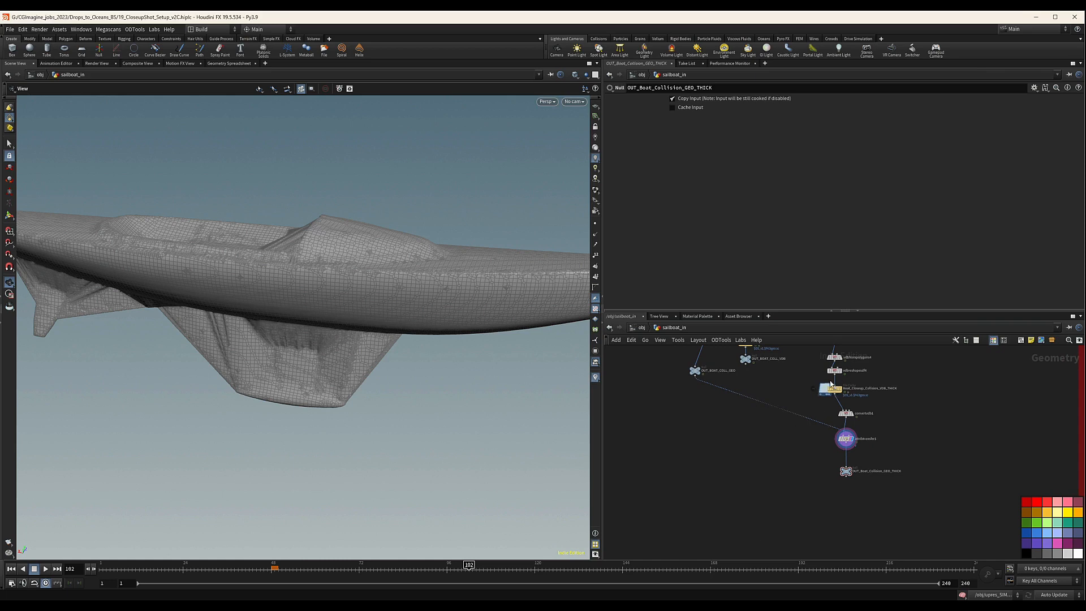
scroll(792, 427, up, 3)
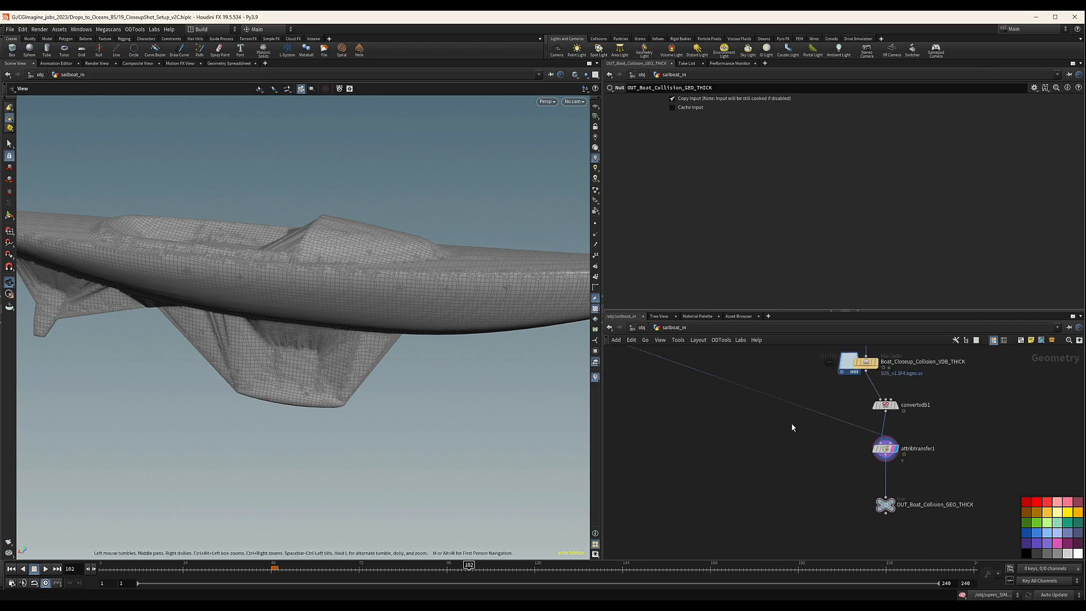
middle_drag(792, 428, 798, 459)
scroll(823, 448, up, 2)
scroll(803, 455, down, 4)
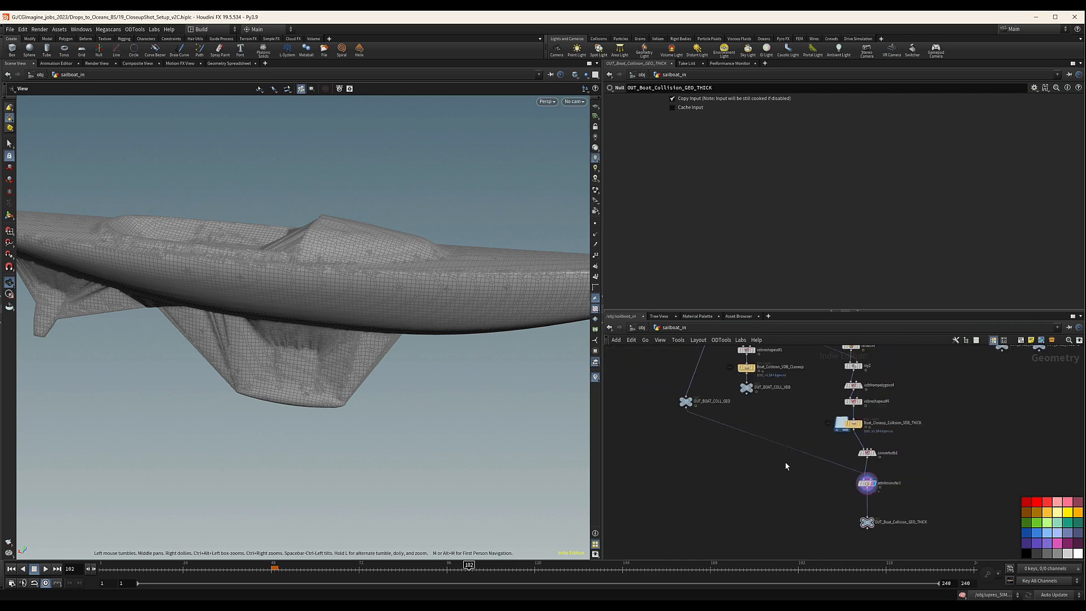
mouse_move(691, 406)
mouse_down()
mouse_move(697, 384)
mouse_move(687, 391)
mouse_up()
scroll(809, 467, up, 2)
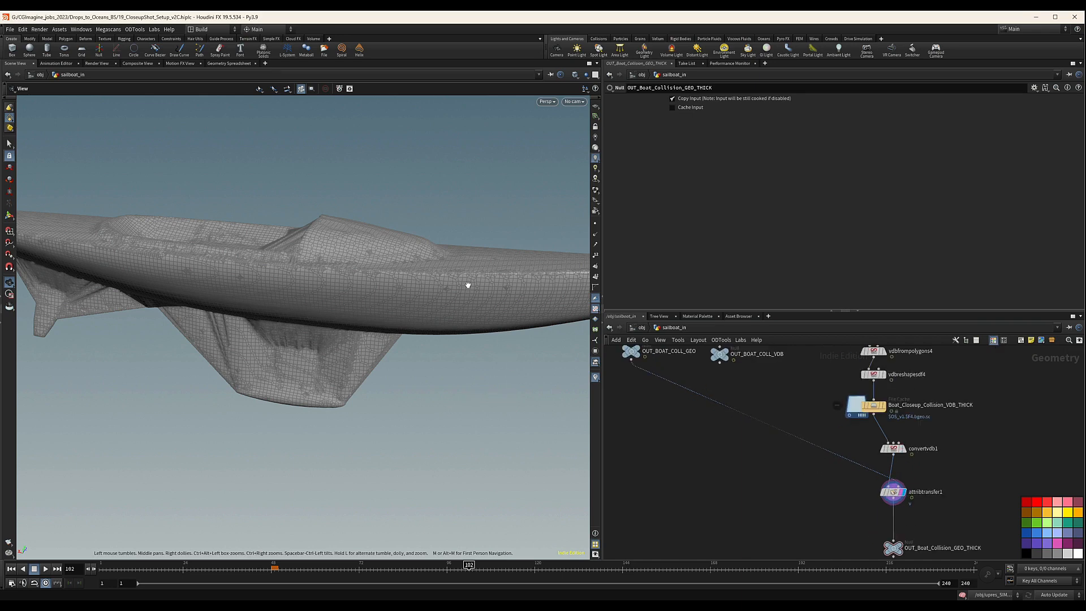
drag(388, 296, 393, 262)
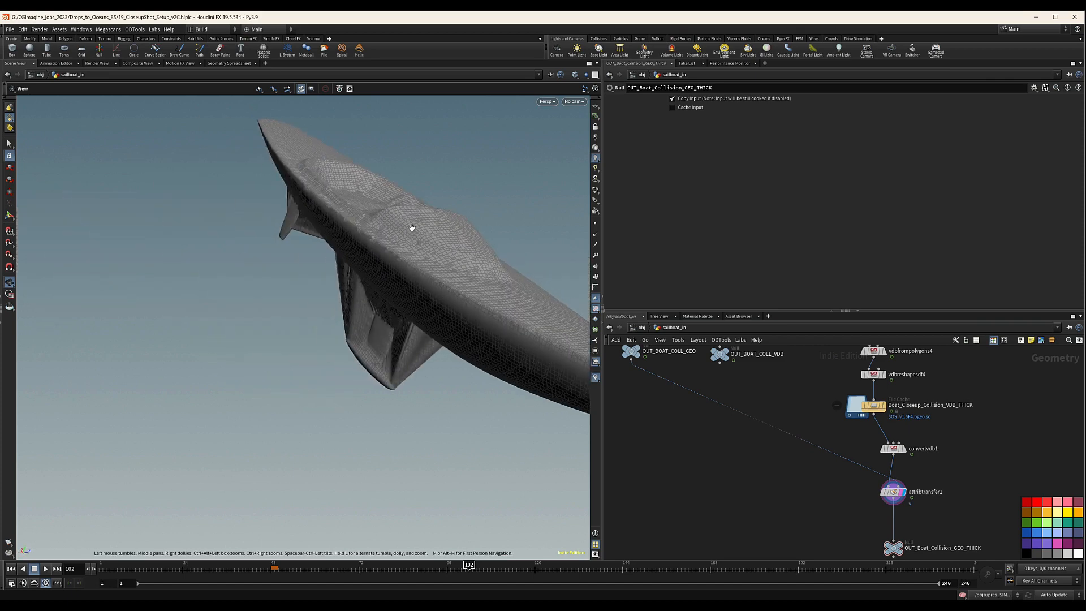
drag(459, 316, 577, 332)
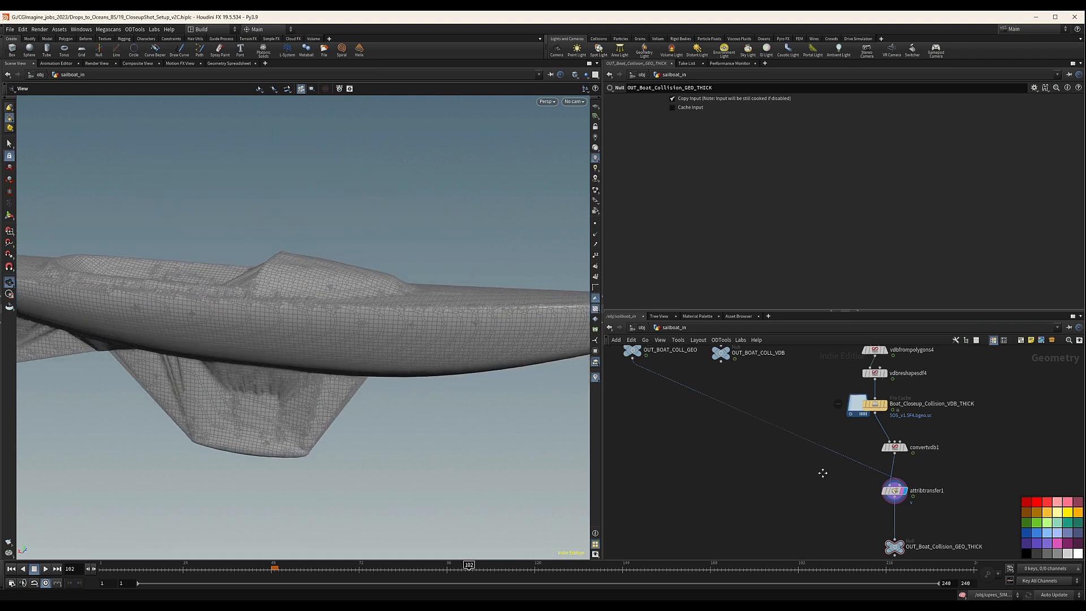
Add a VDB Reshape SDF node fed by the Boat_Closeup_Collision_VDB_THICK cache and display it.
key(Tab)
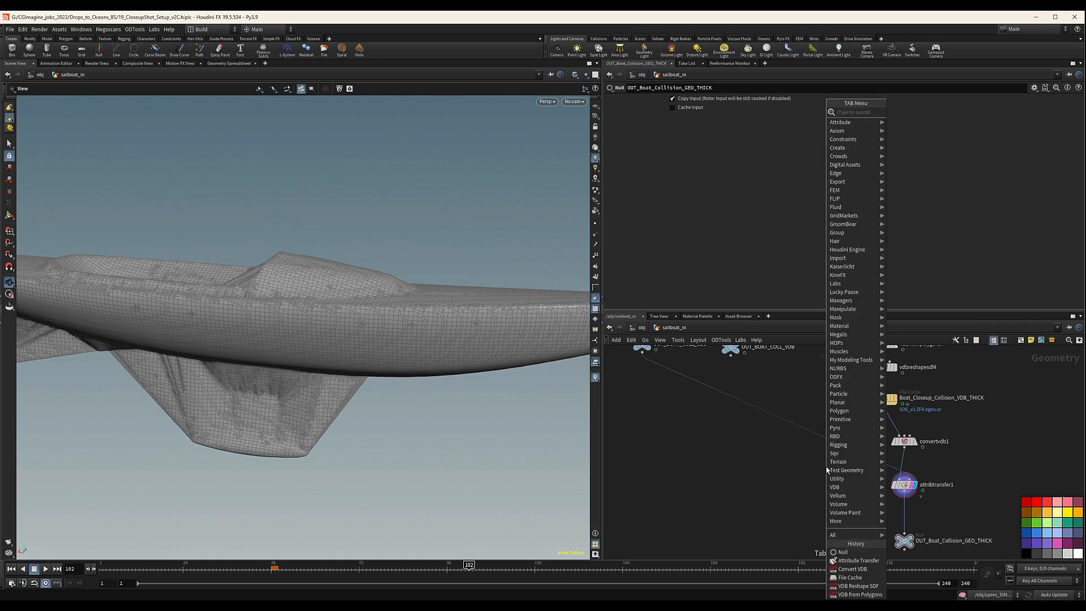
text(vdb resh)
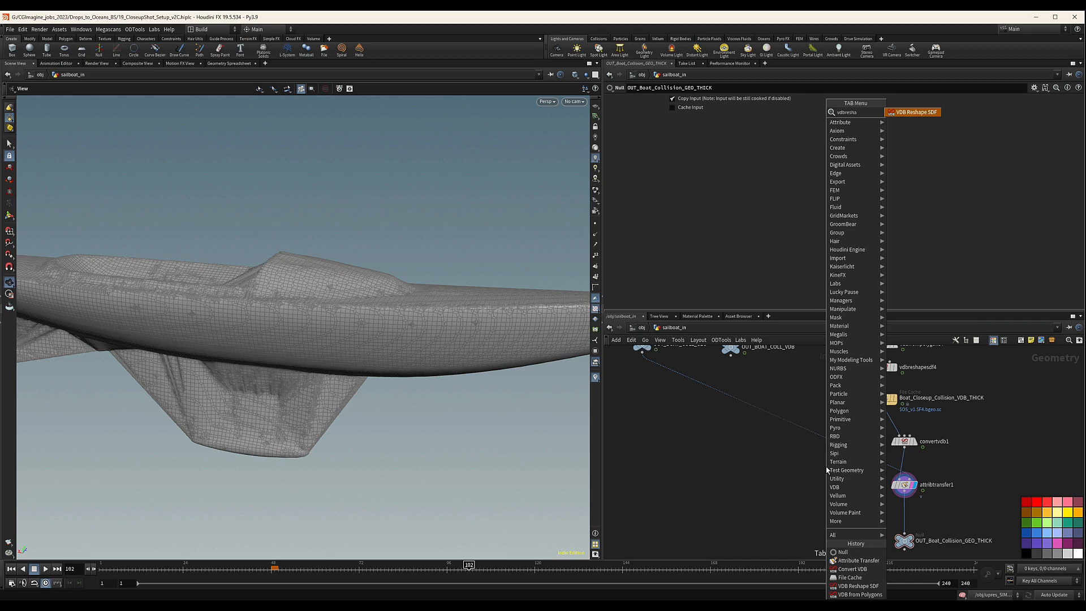
key(Return)
click(826, 470)
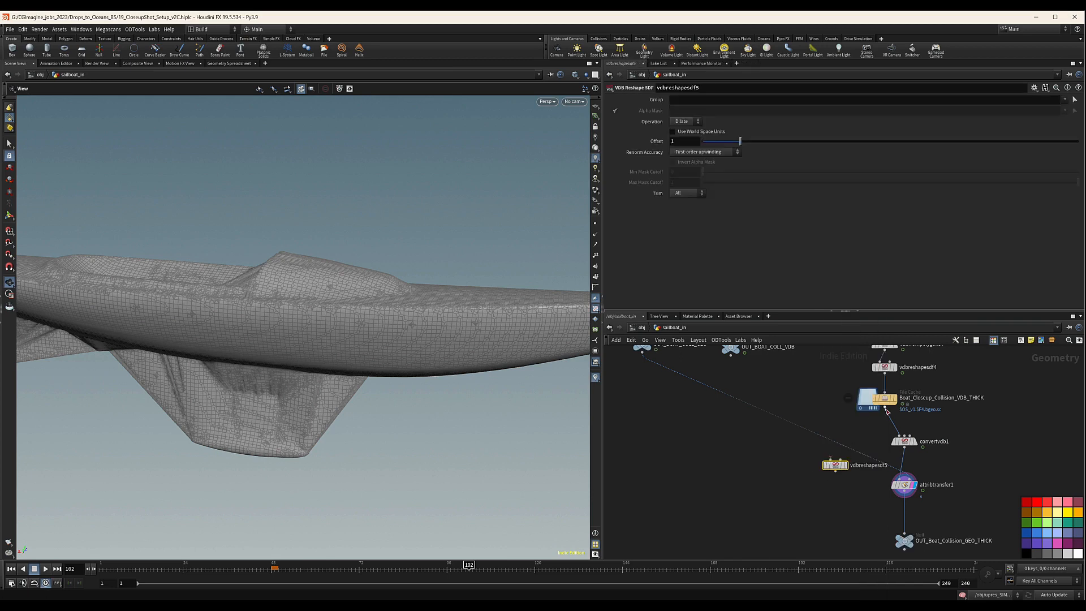
drag(884, 408, 828, 456)
click(846, 465)
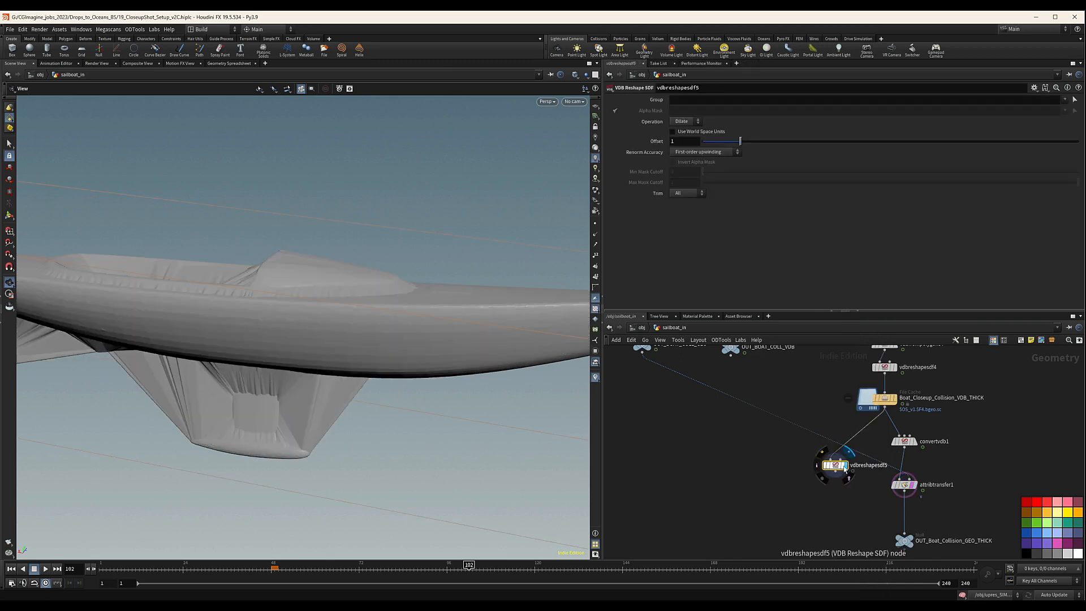
Set vdbreshapesdf5's operation to Erode with an offset of 3, and inspect the eroded boat on its own.
click(683, 122)
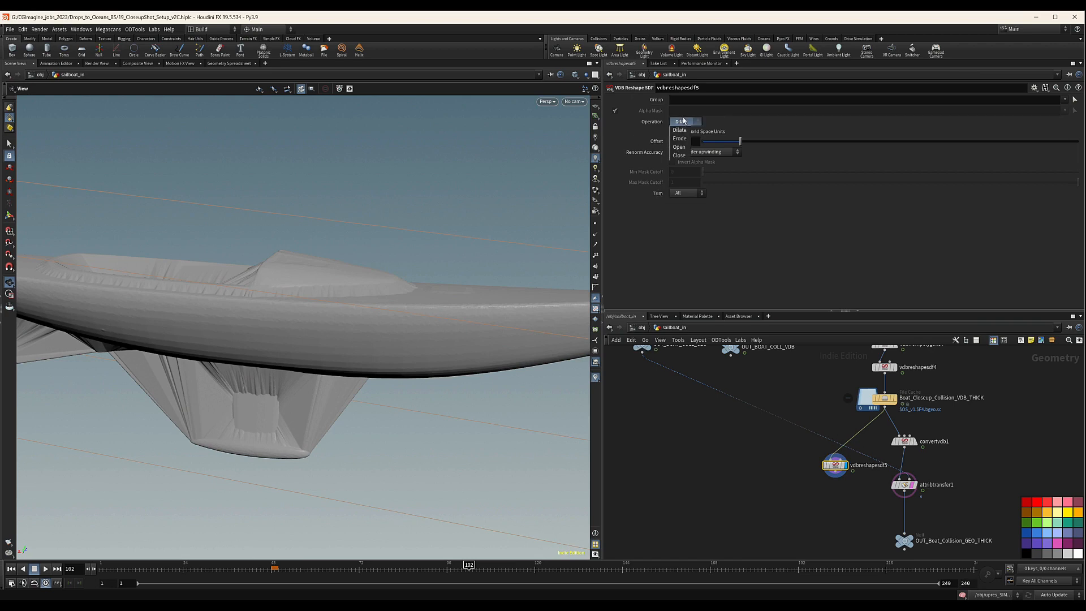
click(683, 132)
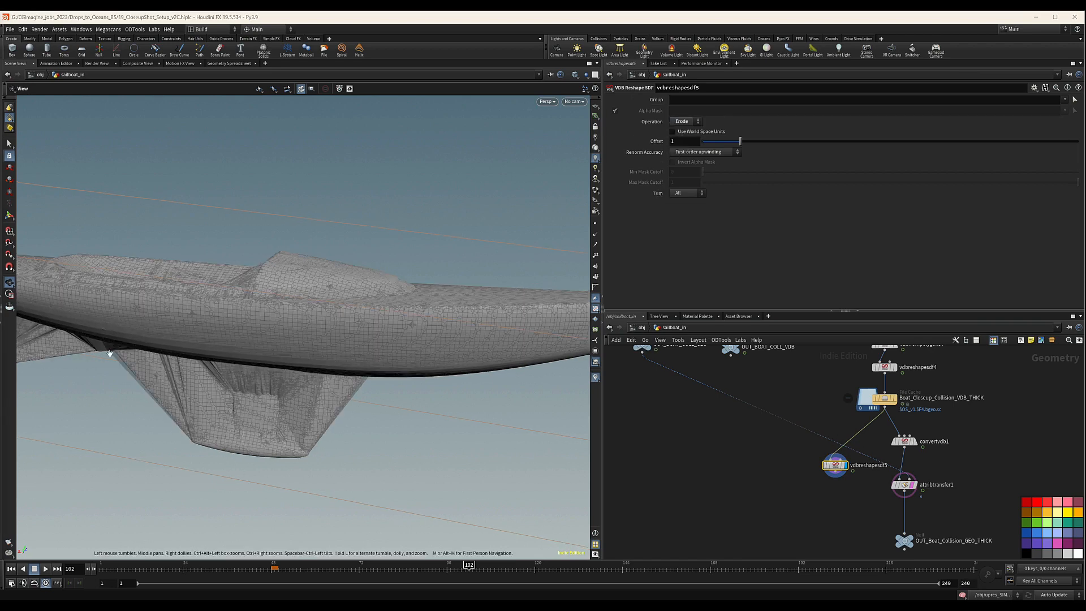
double_click(679, 141)
text(3)
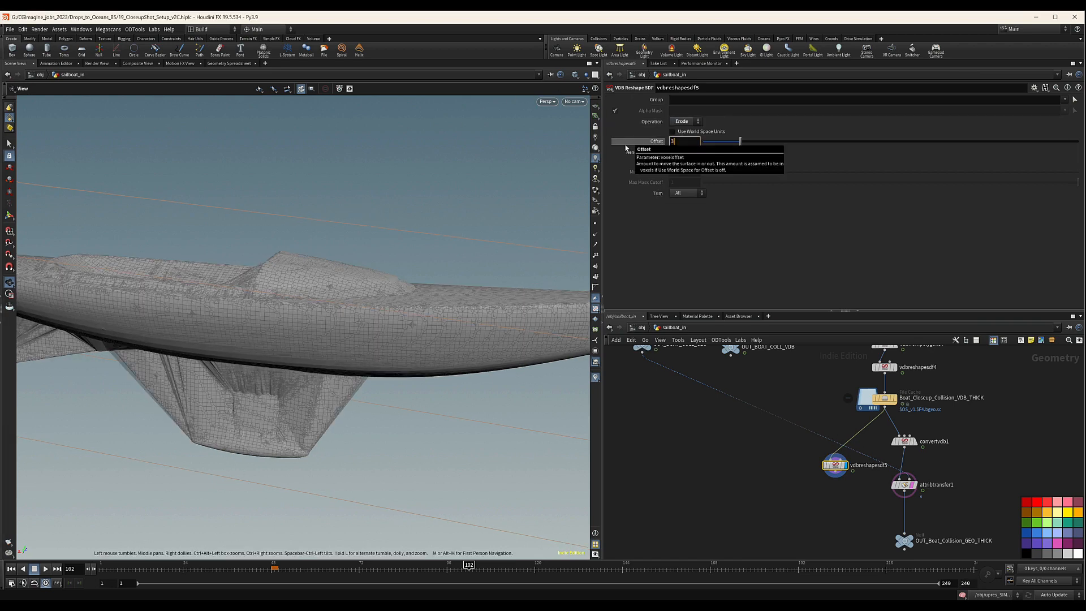
key(Return)
drag(840, 471, 843, 470)
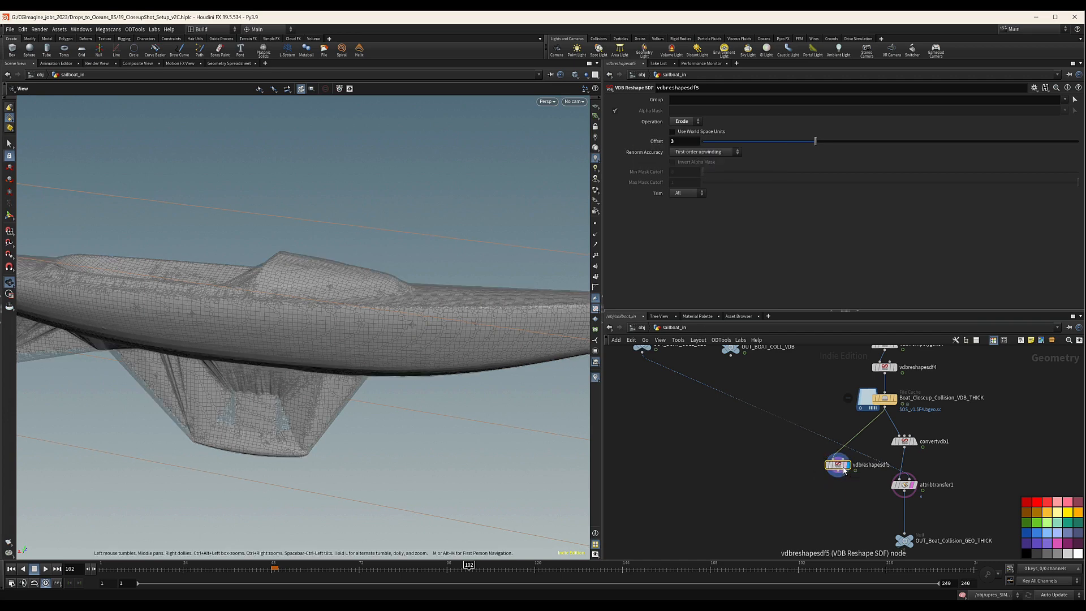
click(846, 466)
drag(303, 295, 422, 412)
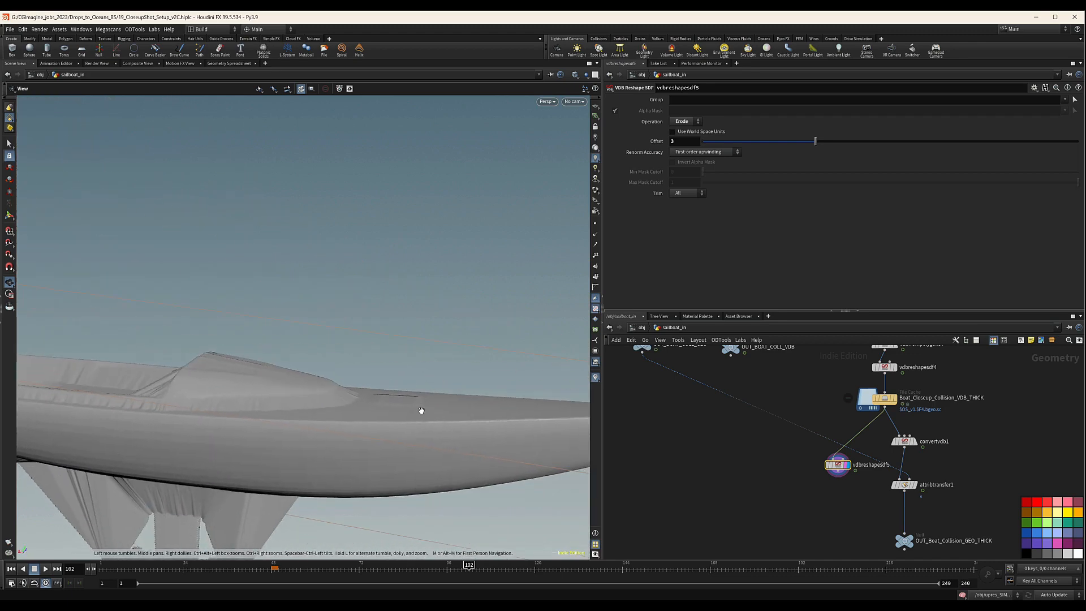
Duplicate the OUT_Boat_Collision_GEO_THICK Null and connect the copy to the output of vdbreshapesdf5.
middle_drag(844, 501, 833, 494)
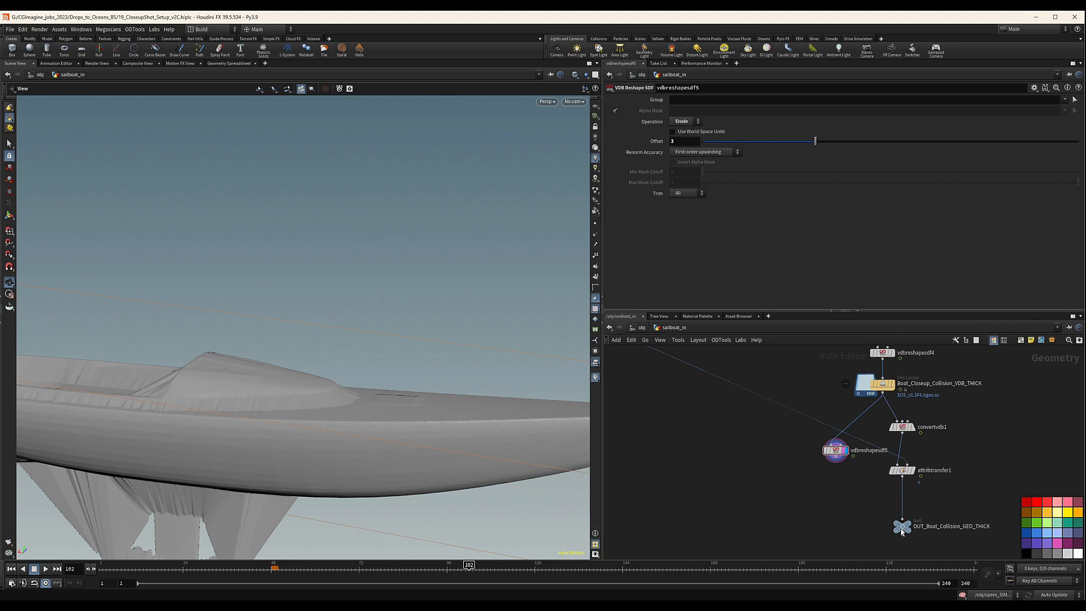
alt+drag(902, 526, 841, 511)
drag(836, 457, 839, 515)
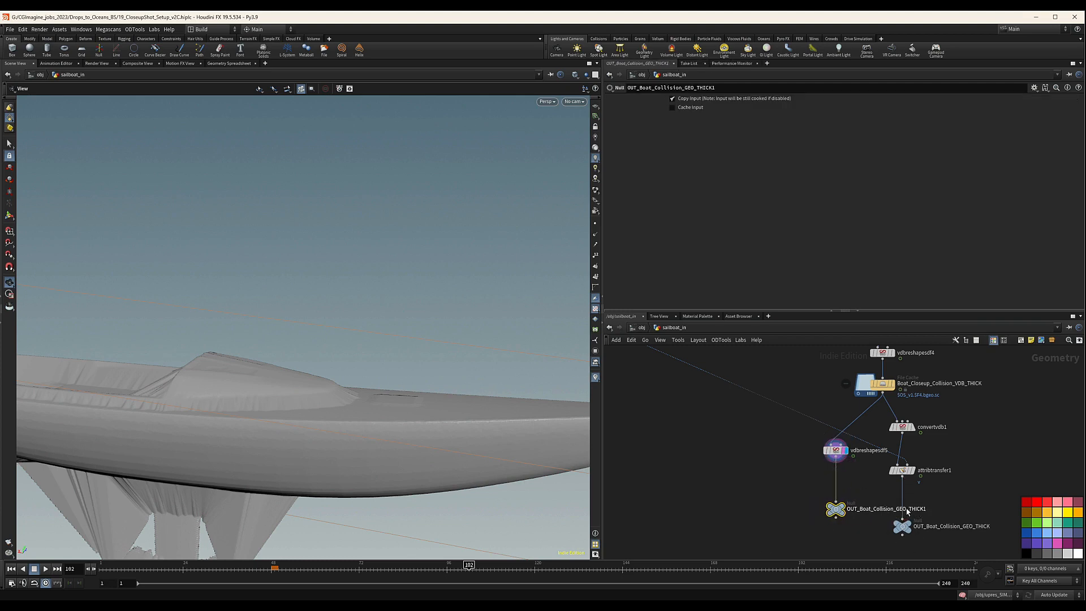
Rename the Null below vdbreshapesdf5 as OUT_Boat_ERODED_VDB_THICK.
double_click(904, 509)
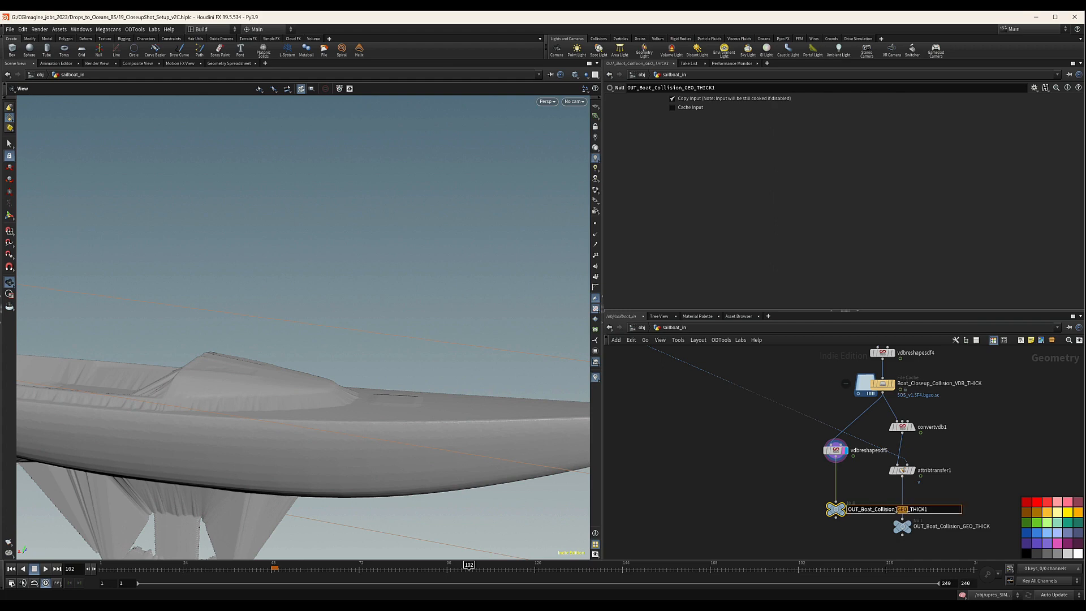
text(VDB)
drag(895, 509, 880, 509)
key(BackSpace)
text(ERODED_)
key(Return)
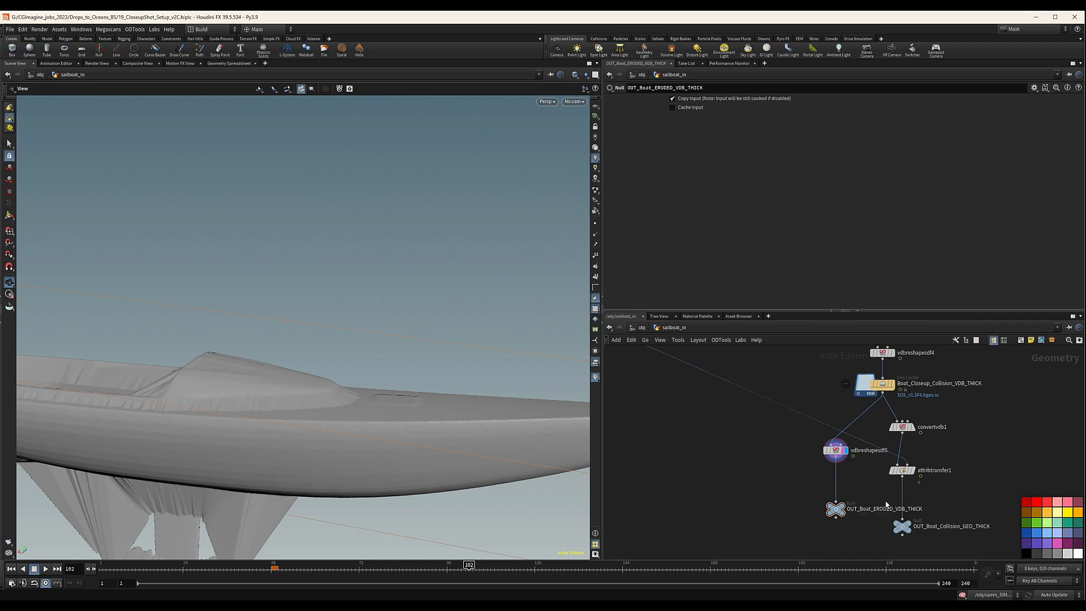
Duplicate the OUT_Boat_ERODED_VDB_THICK Null and connect the copy directly to the Boat_Closeup_Collision_VDB_THICK cache.
drag(805, 521, 849, 440)
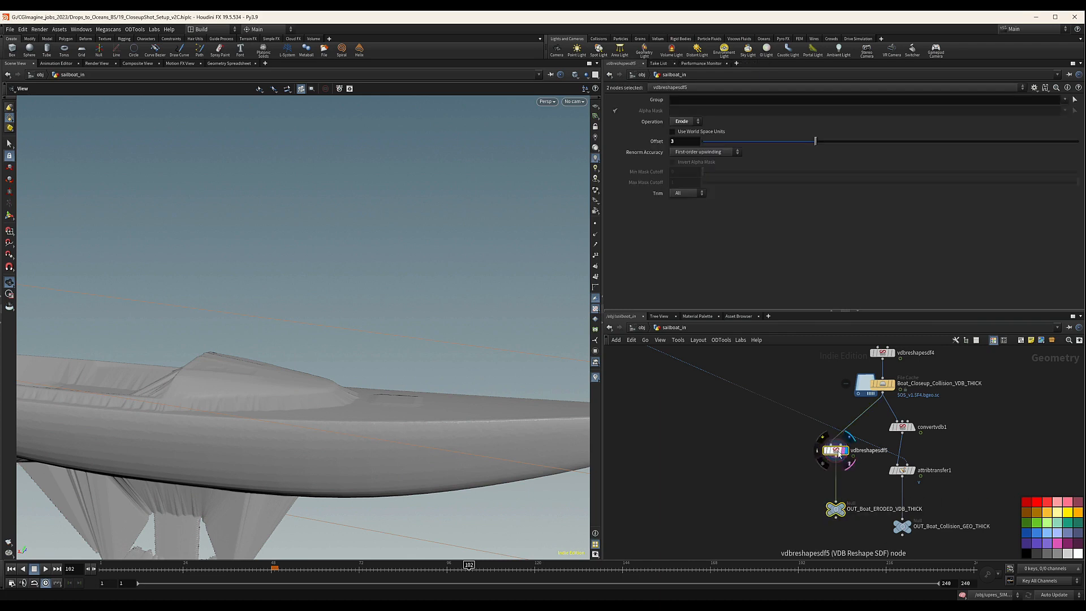
middle_drag(1003, 439, 844, 444)
scroll(864, 430, up, 3)
scroll(864, 431, down, 3)
mouse_move(709, 545)
mouse_down()
mouse_move(814, 497)
mouse_move(720, 528)
mouse_up()
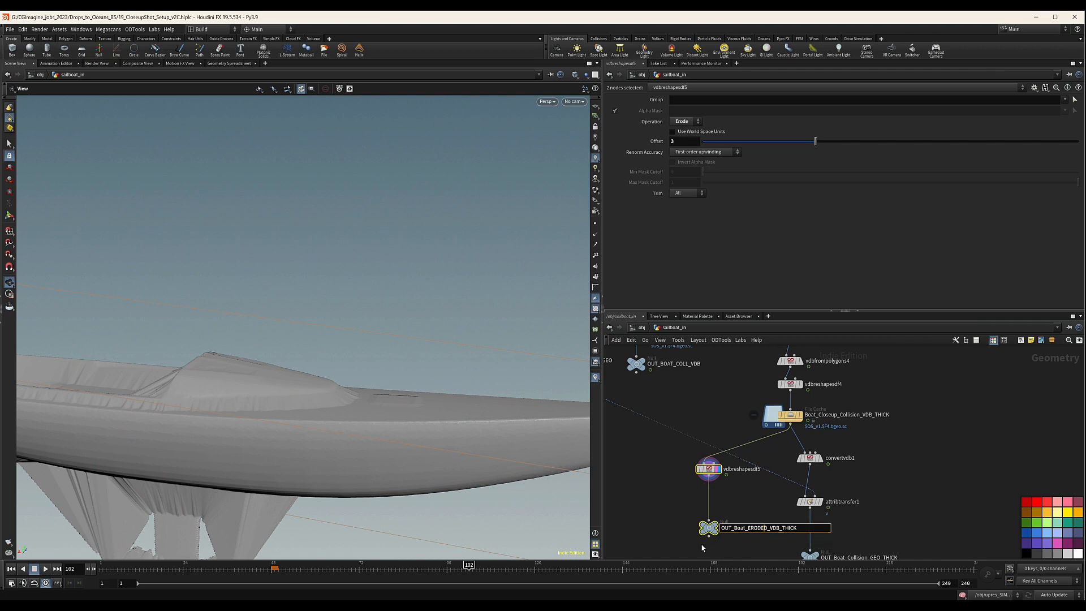
ctrl+click(709, 529)
alt+drag(710, 530, 904, 450)
drag(791, 425, 904, 444)
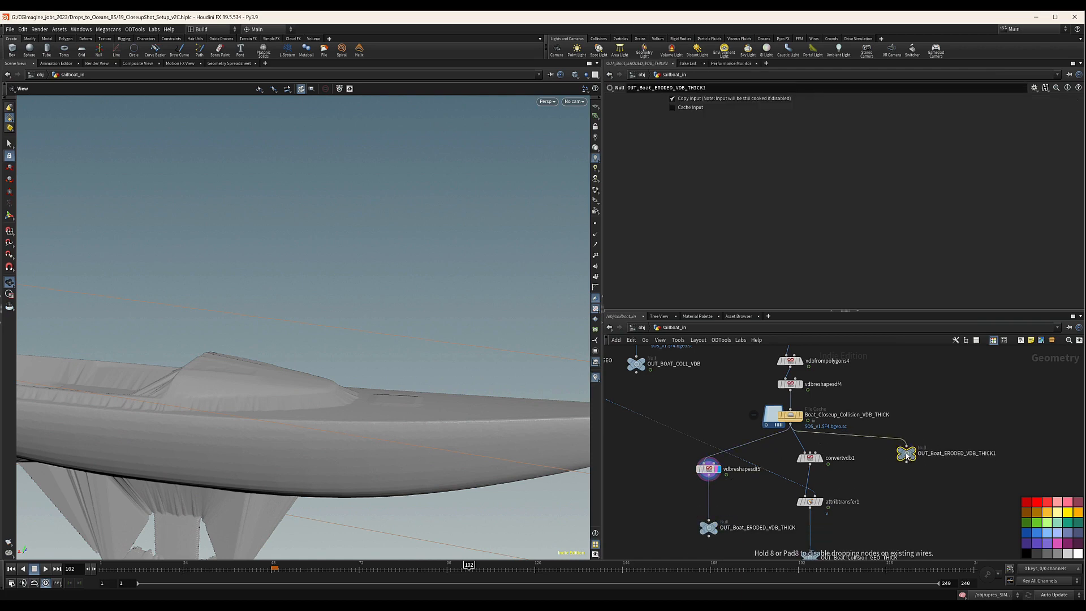
Remove ERODED from the copied Null's name so it reads OUT_Boat_VDB_THICK.
scroll(941, 450, up, 2)
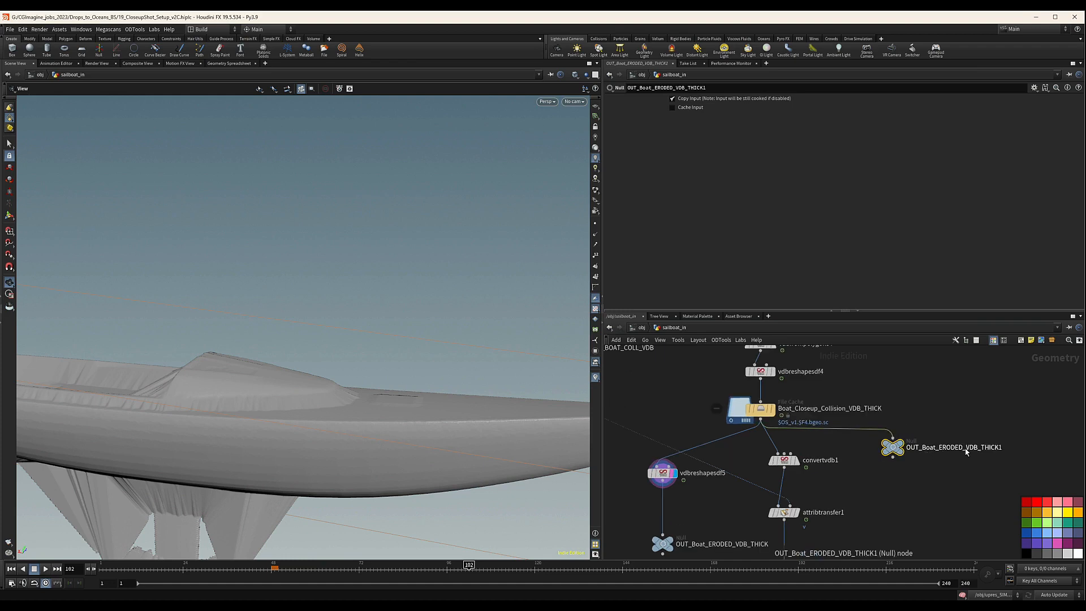
double_click(1001, 448)
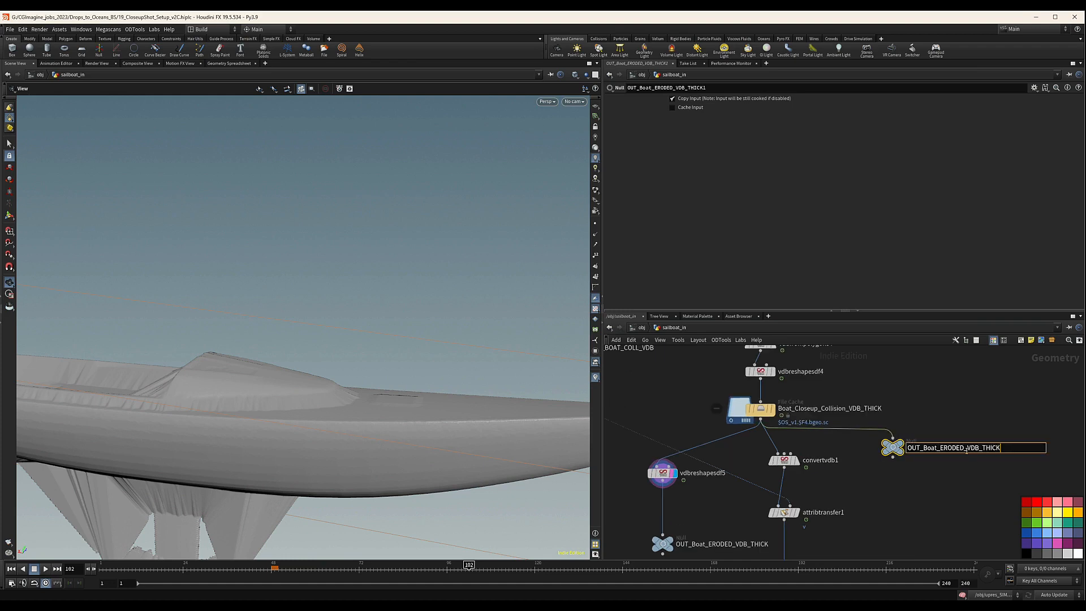
key(shift+Left)
key(shift+Left)
key(shift+Left)
key(shift+Left)
key(shift+Left)
key(shift+Left)
key(shift+Left)
key(BackSpace)
key(Return)
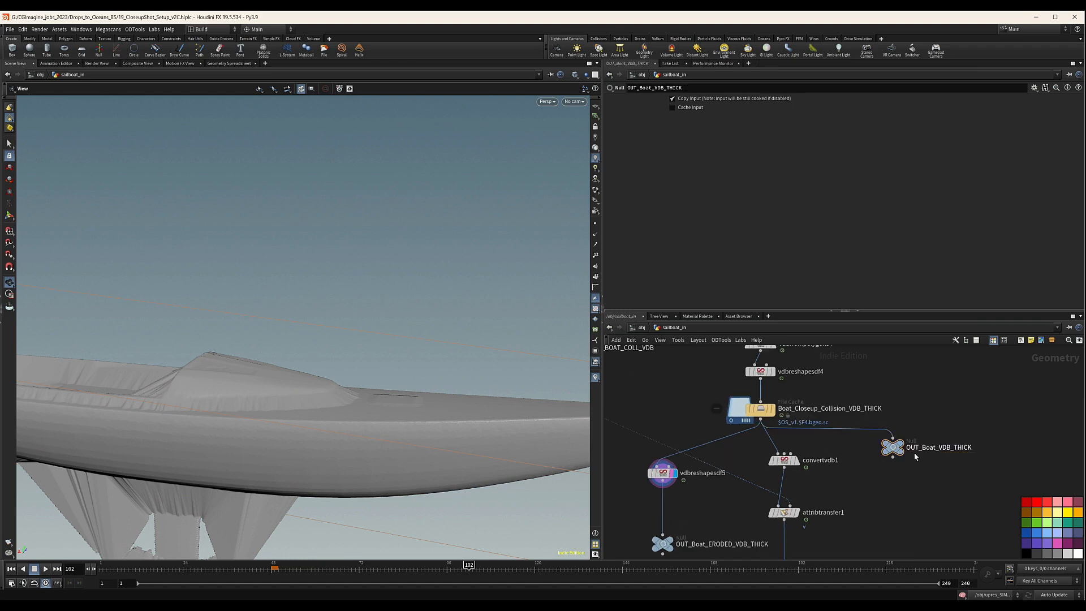
Select the OUT_Boat_Collision_GEO_THICK Null and display its geometry in the viewport.
drag(919, 427, 855, 479)
middle_drag(841, 487, 800, 388)
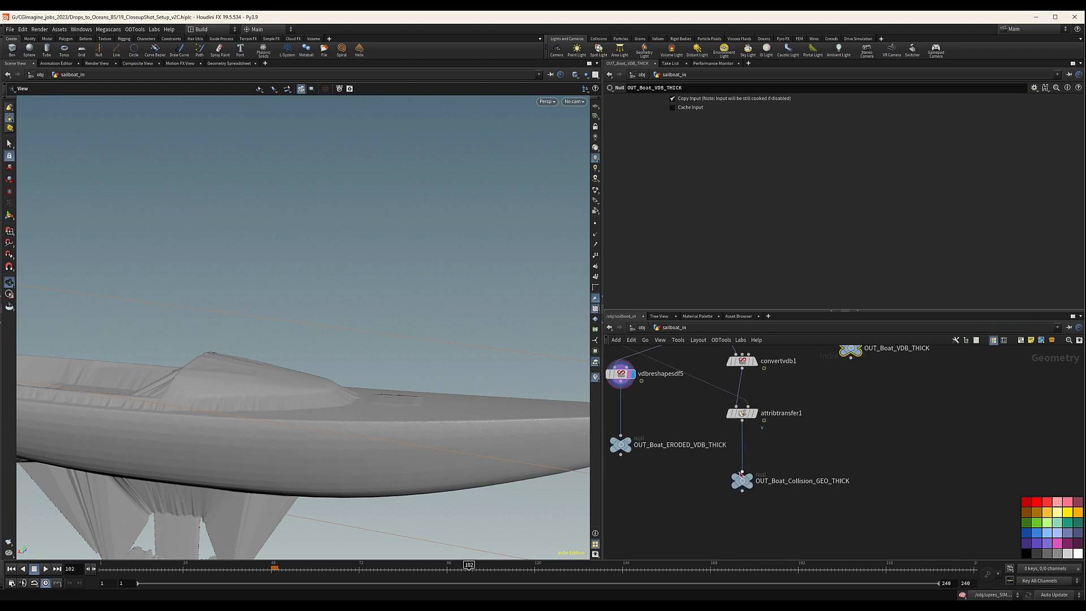
click(758, 465)
click(744, 482)
click(758, 497)
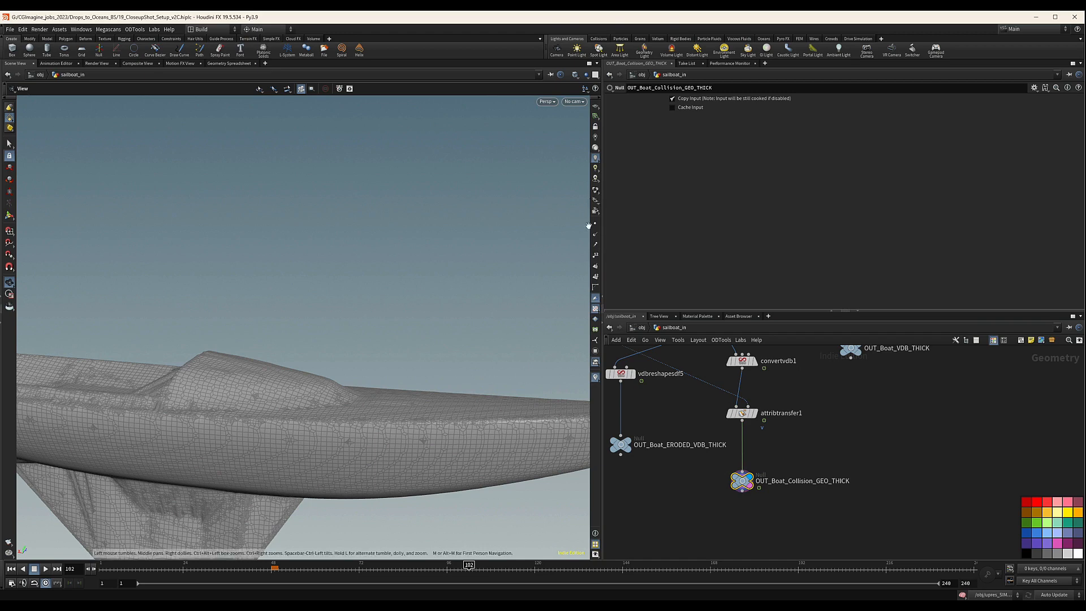
click(595, 245)
click(596, 244)
Review the convex hull branch in the network and examine the thick collision hull and keel from several angles.
middle_drag(898, 413, 987, 406)
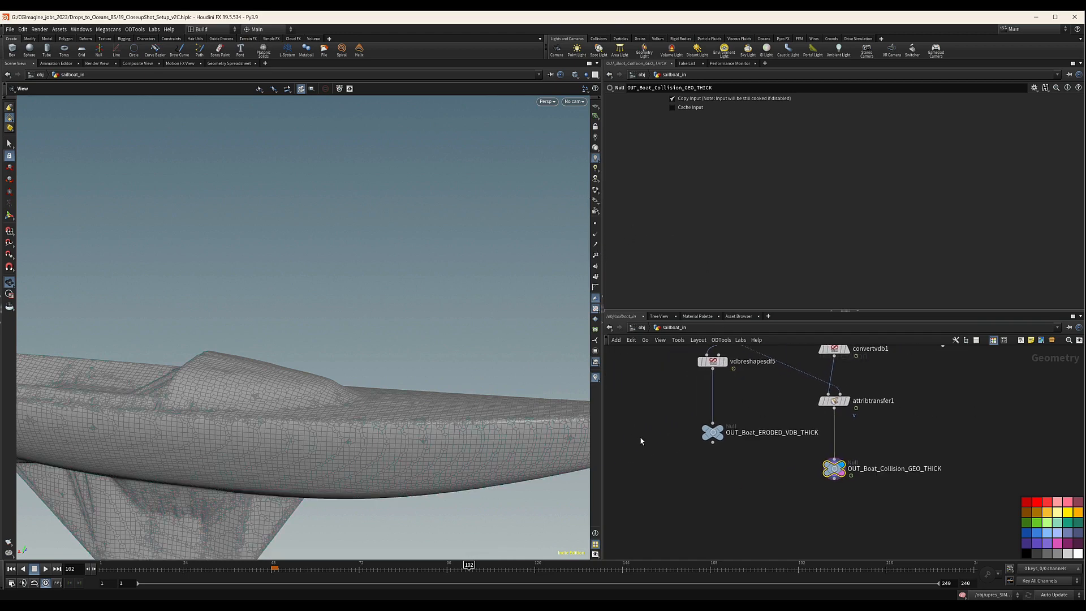
scroll(752, 458, down, 5)
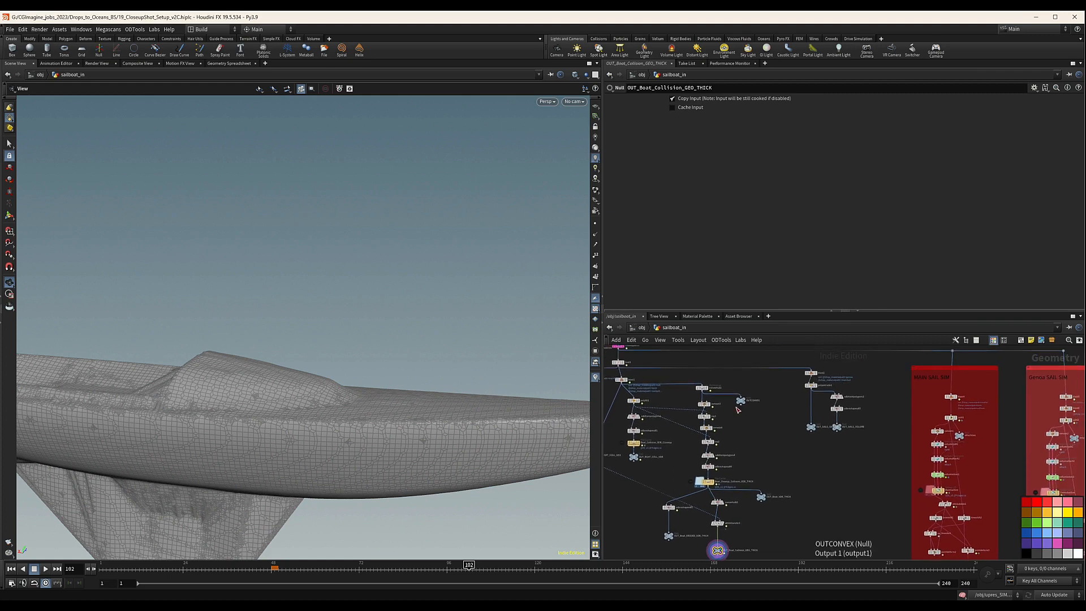
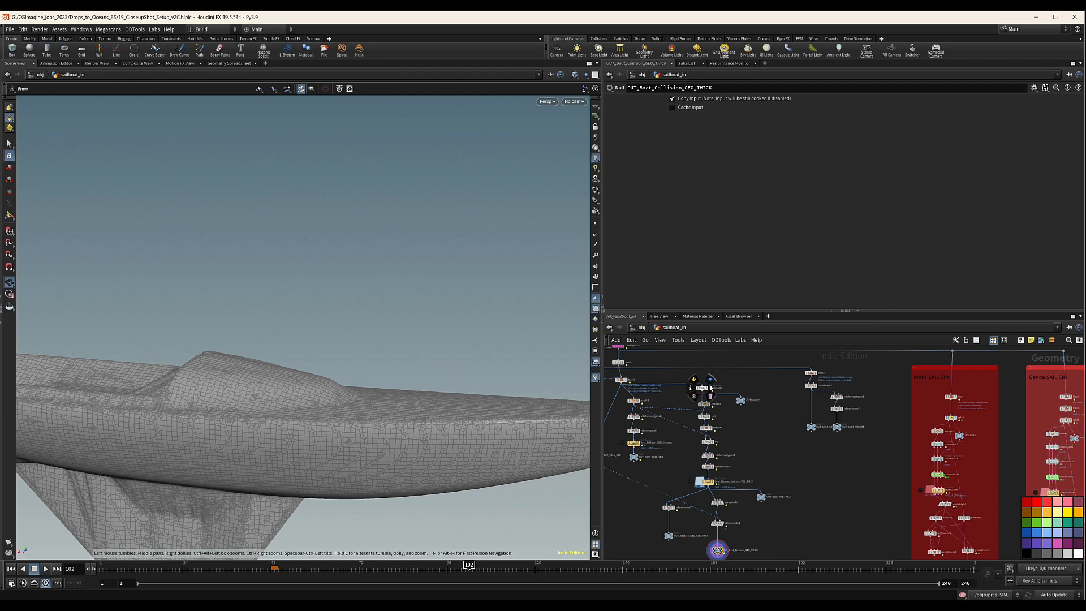
drag(703, 389, 704, 391)
drag(479, 425, 313, 436)
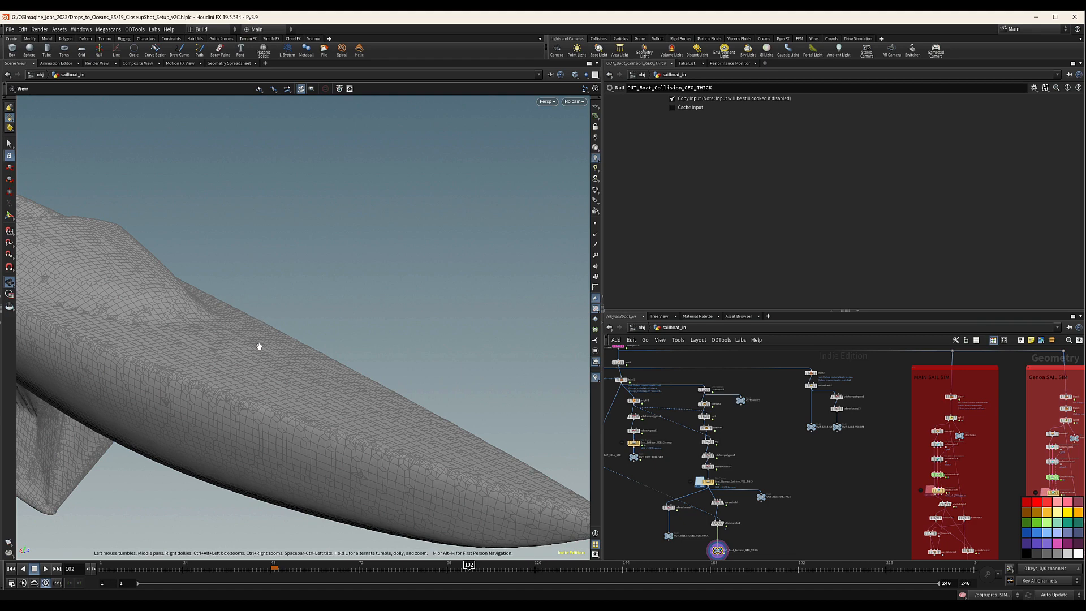
right_drag(382, 402, 267, 354)
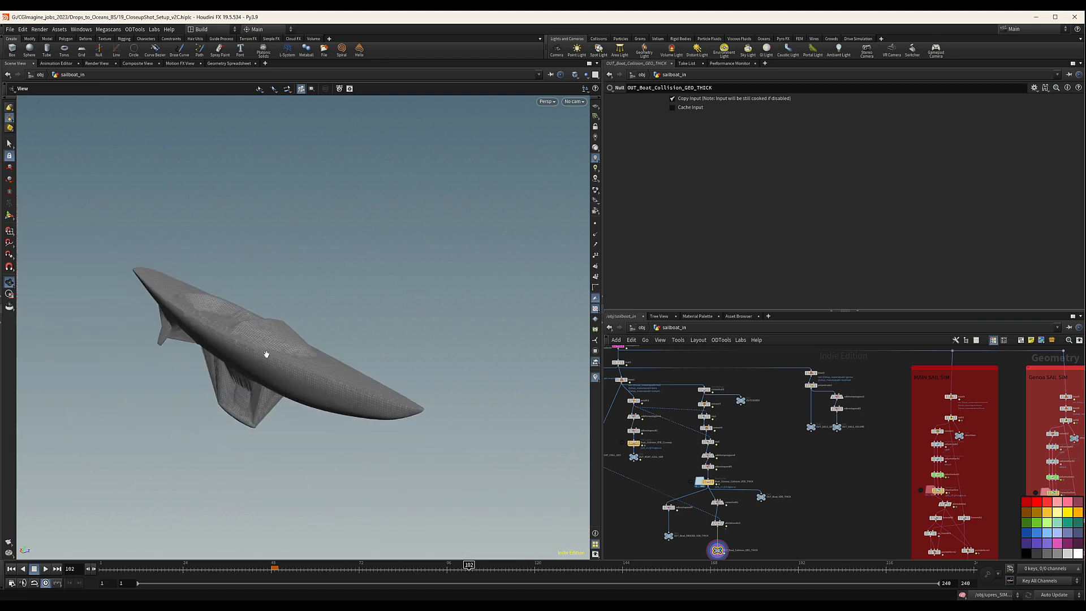
drag(266, 354, 294, 371)
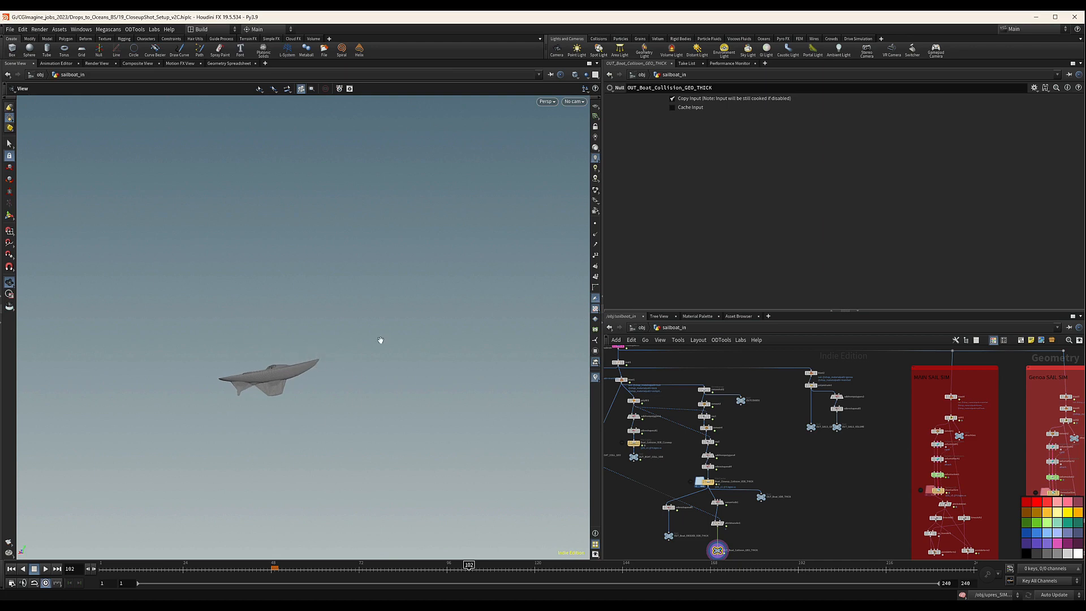
drag(291, 358, 267, 358)
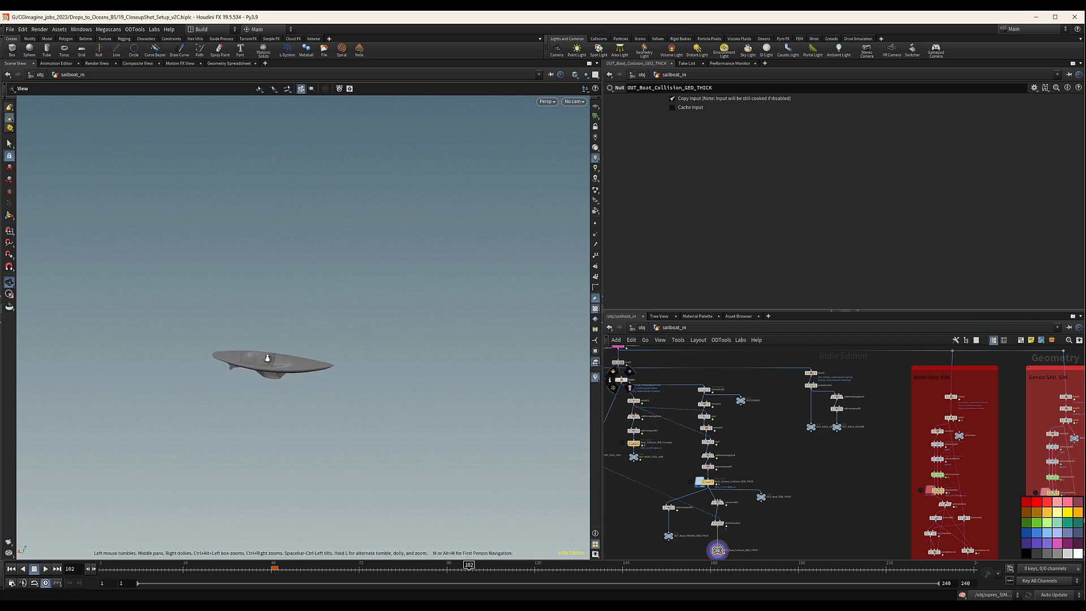
mouse_move(266, 358)
right_down()
mouse_move(544, 319)
mouse_move(252, 365)
right_up()
drag(251, 365, 211, 327)
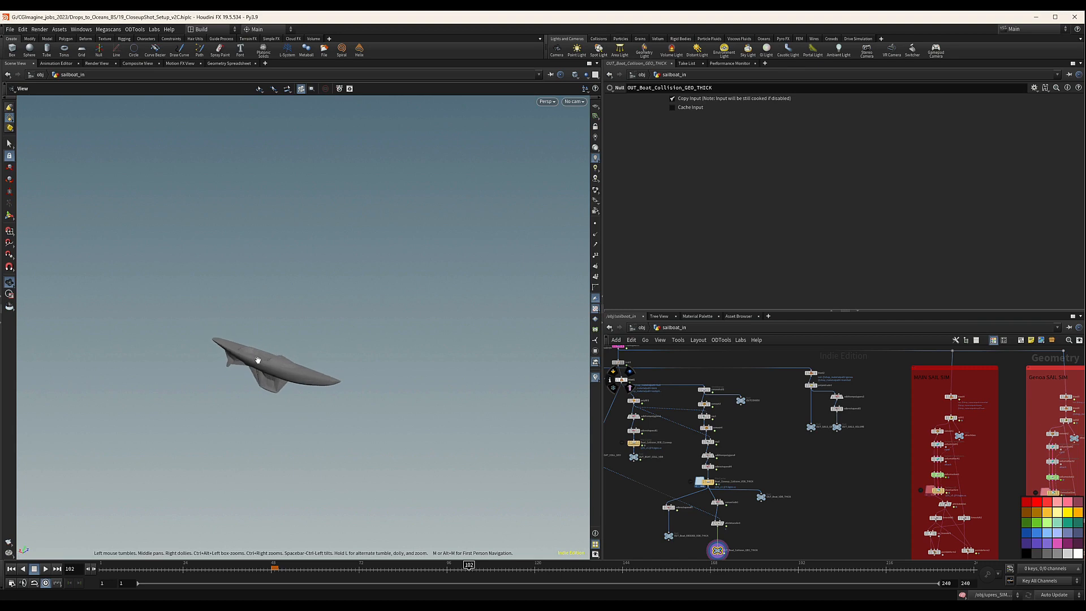
drag(258, 360, 329, 339)
right_drag(329, 340, 446, 336)
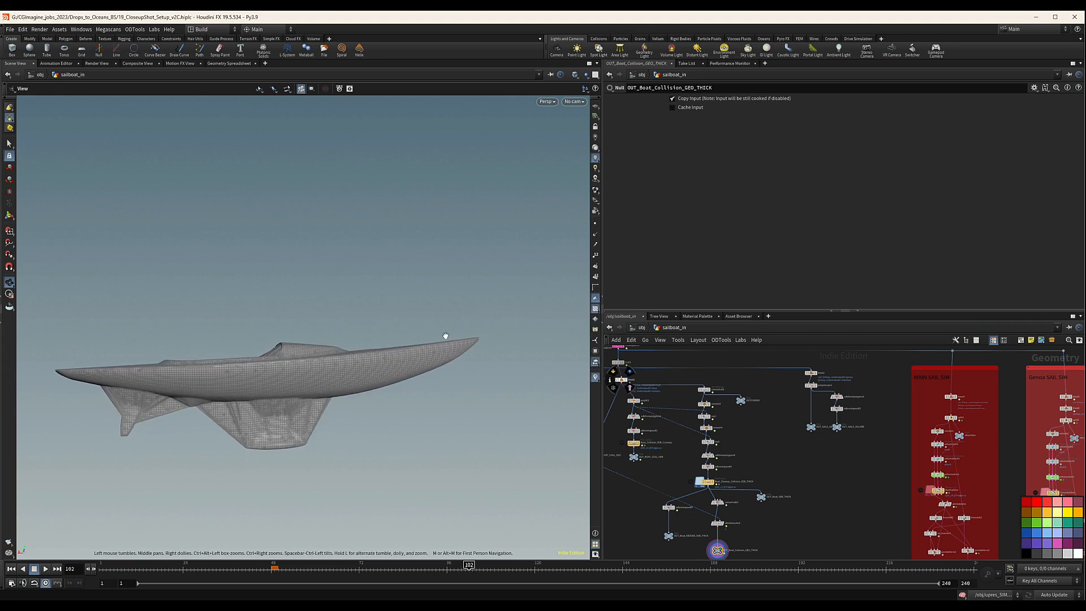
mouse_move(446, 336)
mouse_down()
mouse_move(356, 361)
mouse_move(366, 335)
mouse_move(458, 333)
mouse_up()
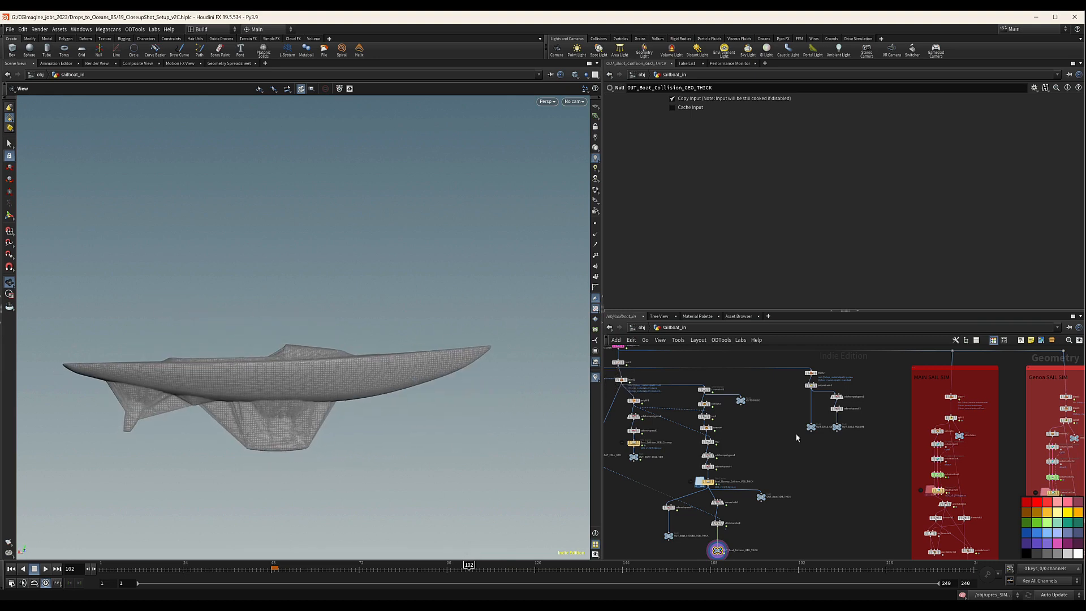
Copy the OUTCONVEX Null beside the convex hull node in sailboat_in.
scroll(797, 437, down, 5)
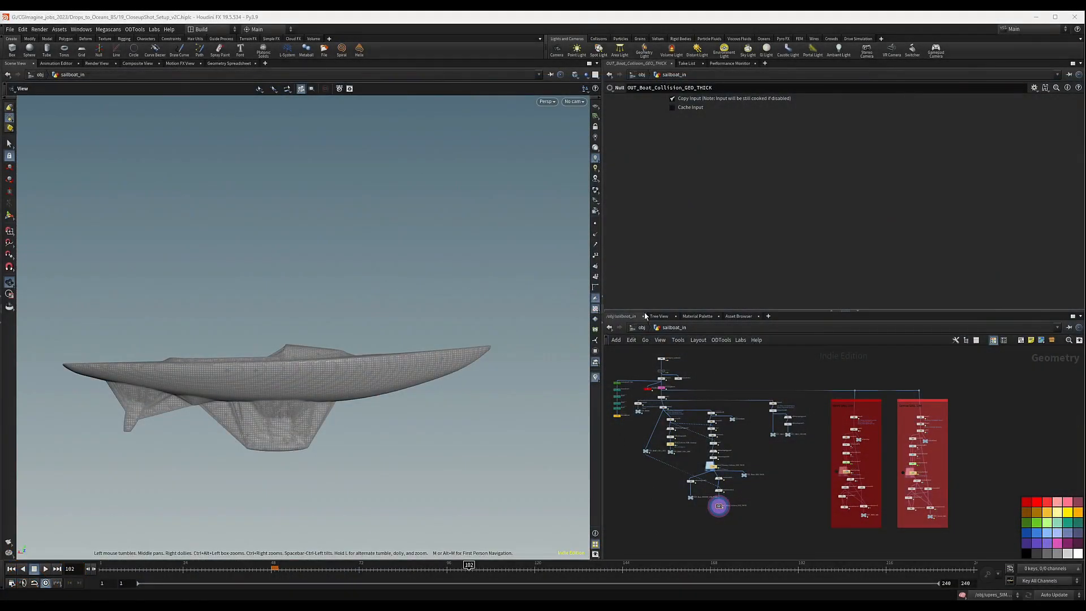
scroll(741, 426, up, 5)
click(714, 405)
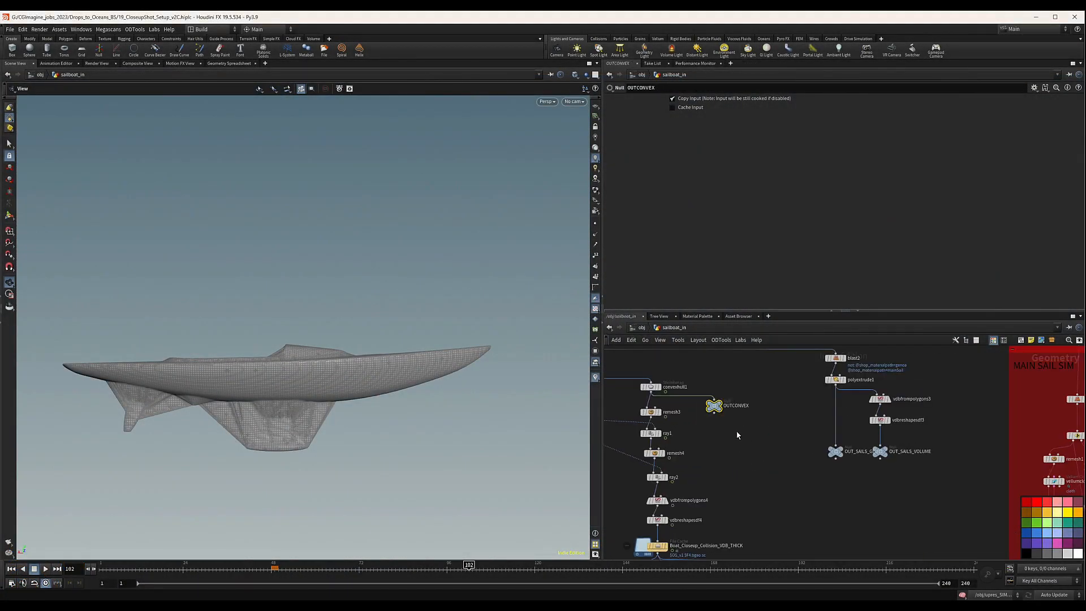
key(ctrl+c)
In the upres_SIM network, set Object 1 of the sailboat_IN1 Object Merge to /obj/sailboat_in/OUTCONVEX.
key(u)
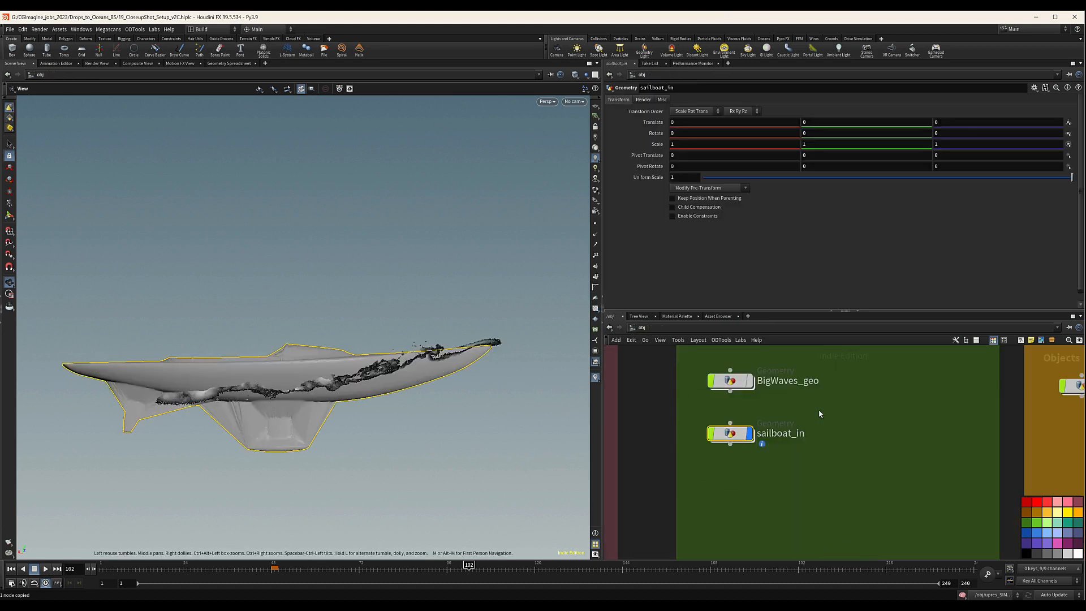
scroll(752, 425, down, 3)
scroll(823, 409, up, 6)
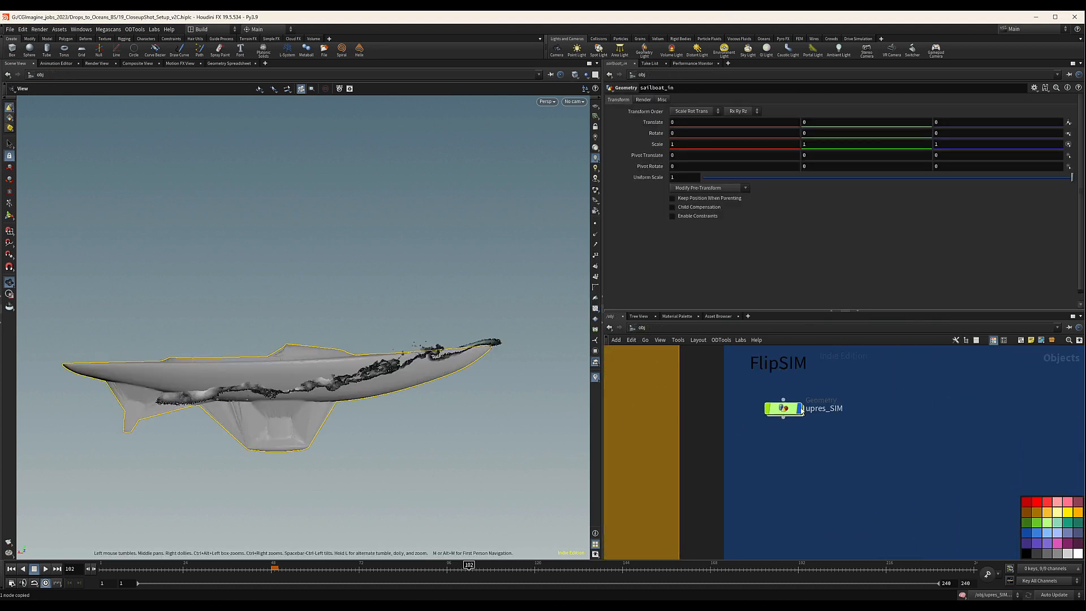
click(783, 408)
double_click(783, 408)
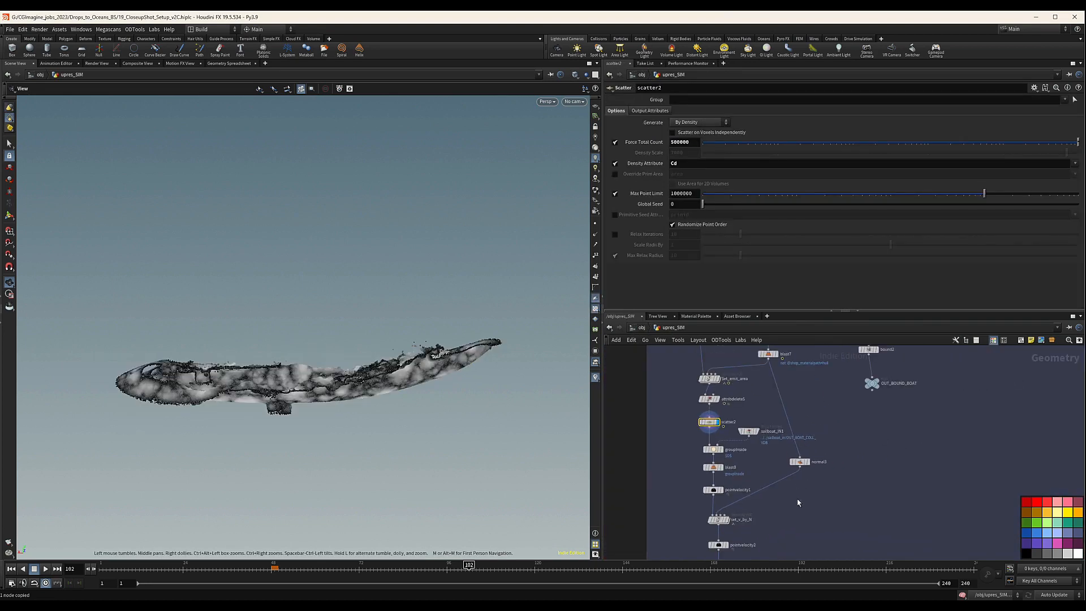
scroll(750, 485, up, 2)
click(743, 456)
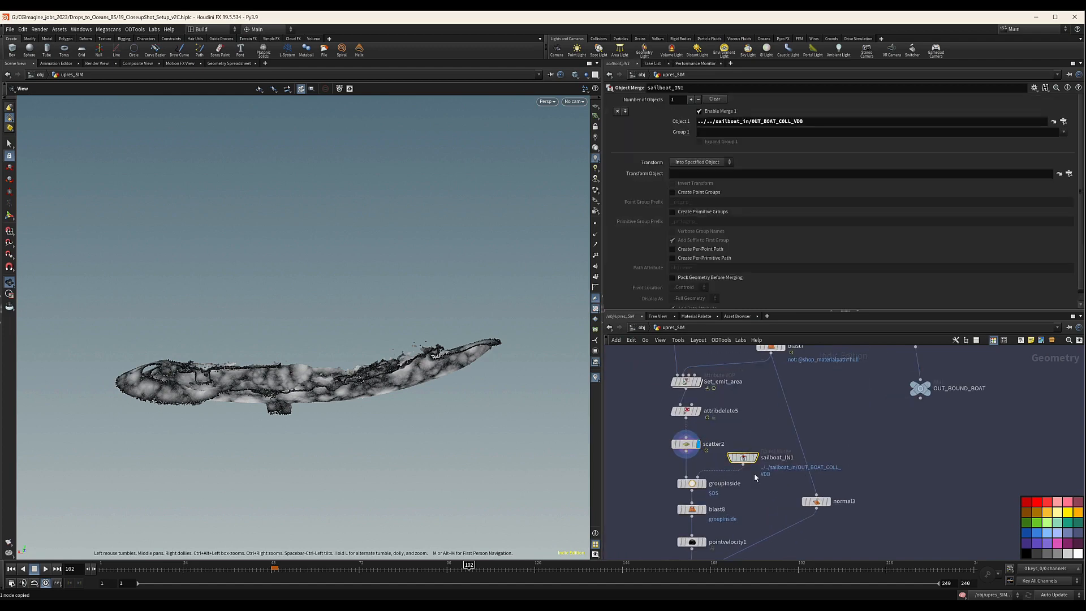
click(829, 122)
key(ctrl+v)
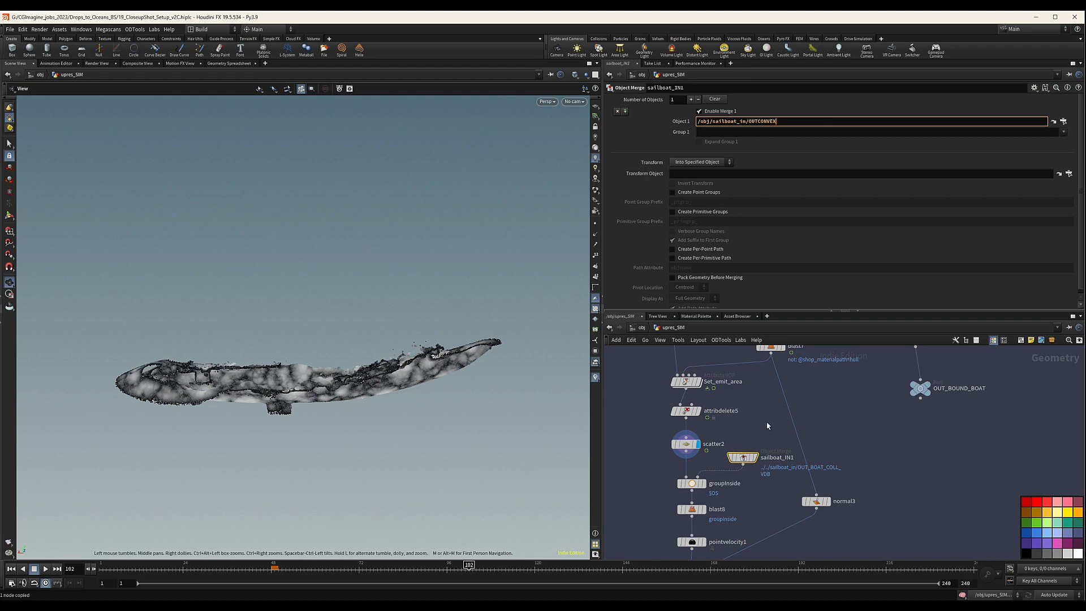
Set groupInside's bounding type to Bounding Object (points or vertices only), display it, and inspect the grouped points.
click(691, 483)
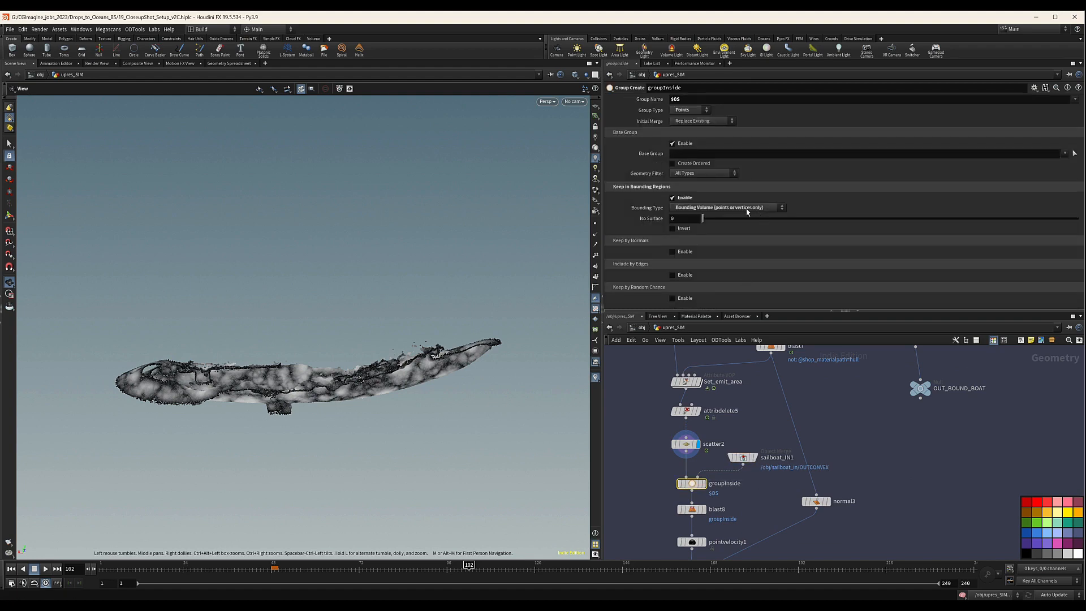
click(748, 208)
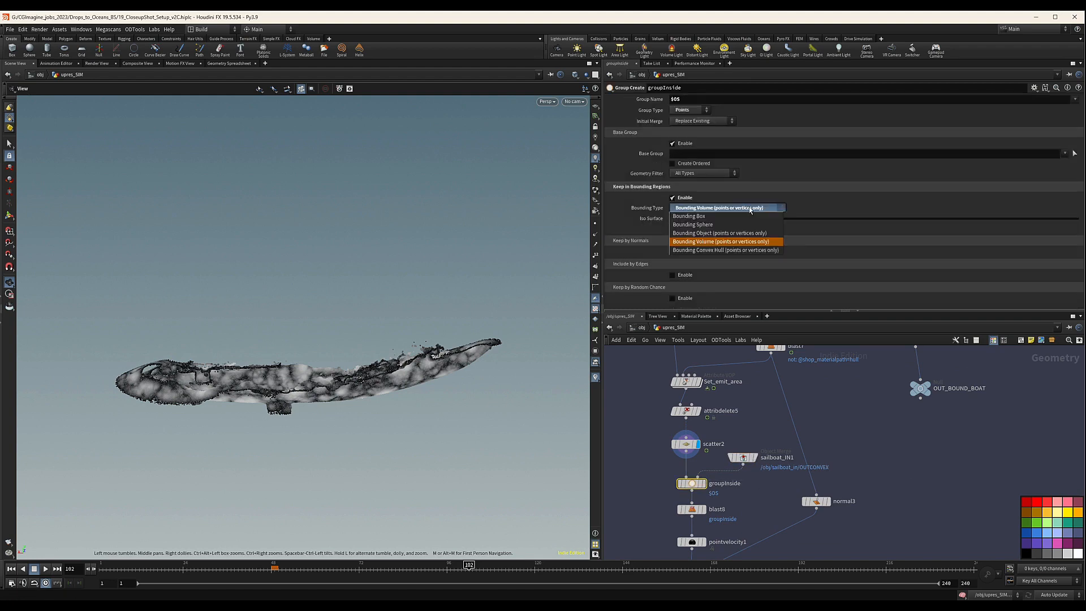
click(728, 233)
mouse_move(701, 487)
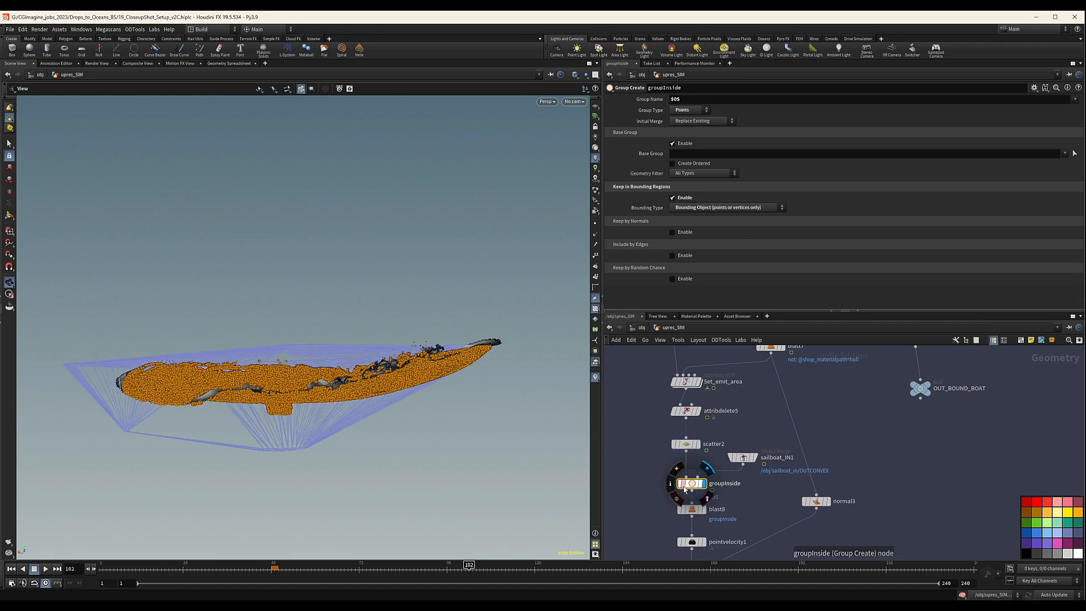
drag(362, 385, 411, 392)
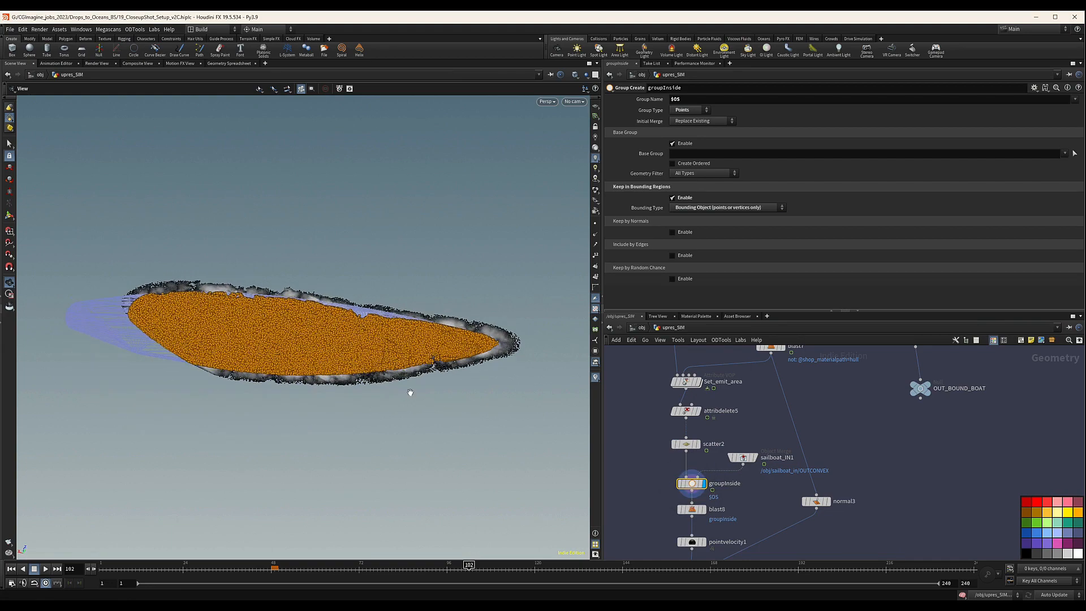
drag(200, 406, 362, 344)
Display blast8 and inspect the scattered points left around the boat after removing the groupInside points.
middle_drag(701, 518, 699, 474)
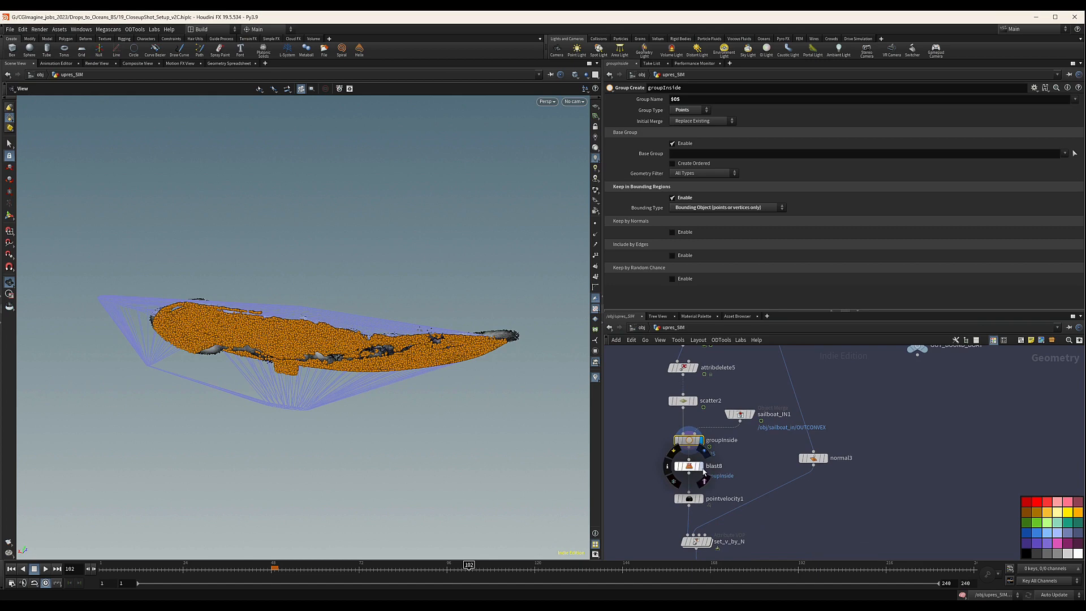
click(699, 469)
click(693, 467)
drag(359, 364, 441, 314)
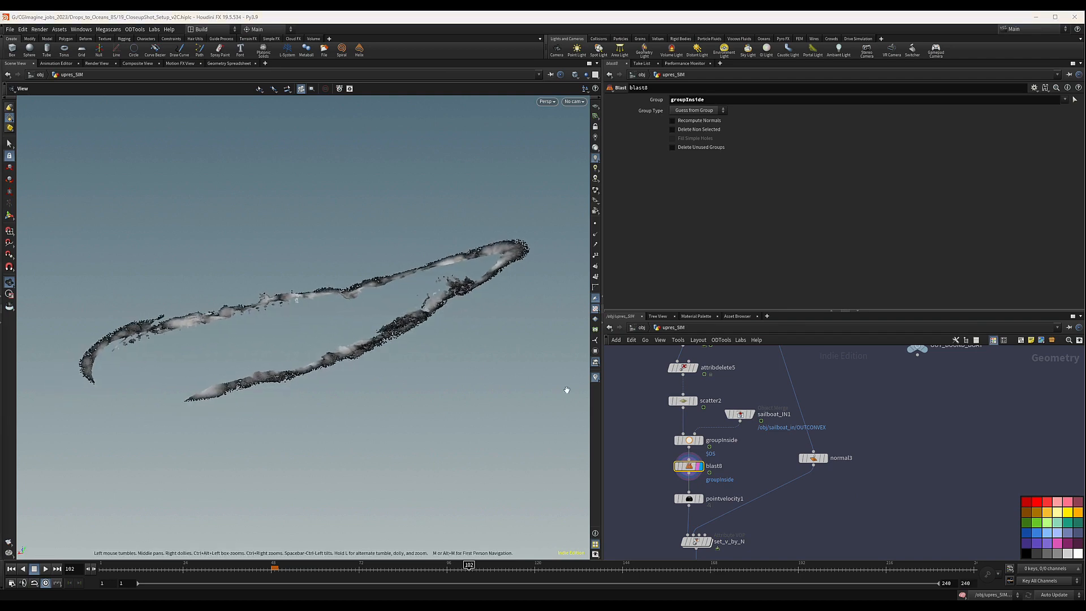
Copy the OUT_KILL_BY_CAM Null below convertvdb4 in the upres_SIM network.
drag(390, 248, 272, 225)
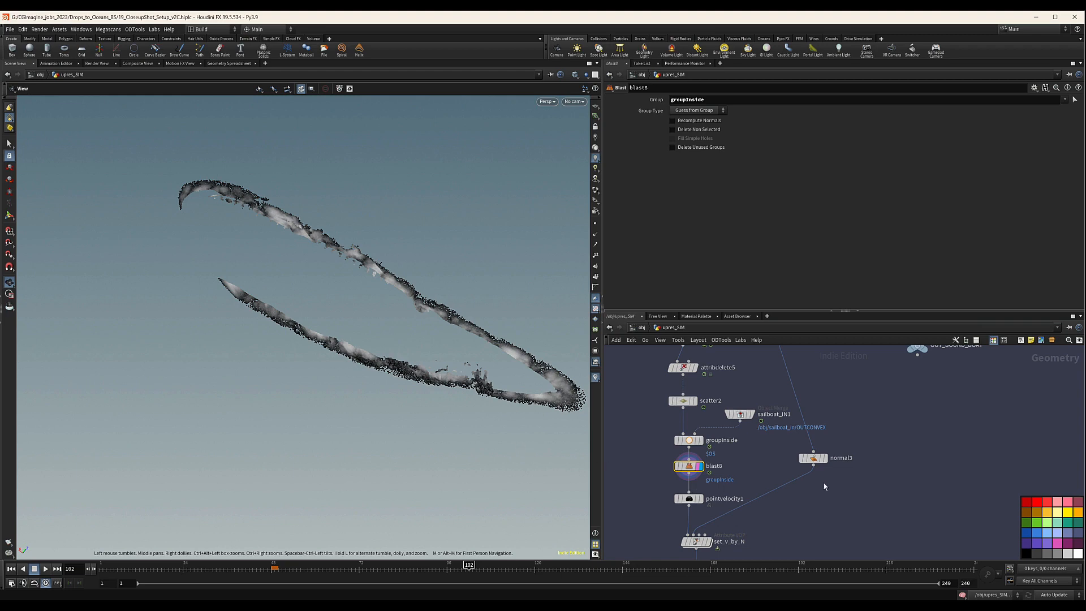
scroll(843, 484, down, 6)
scroll(766, 401, down, 3)
middle_drag(729, 415, 761, 446)
scroll(687, 417, up, 10)
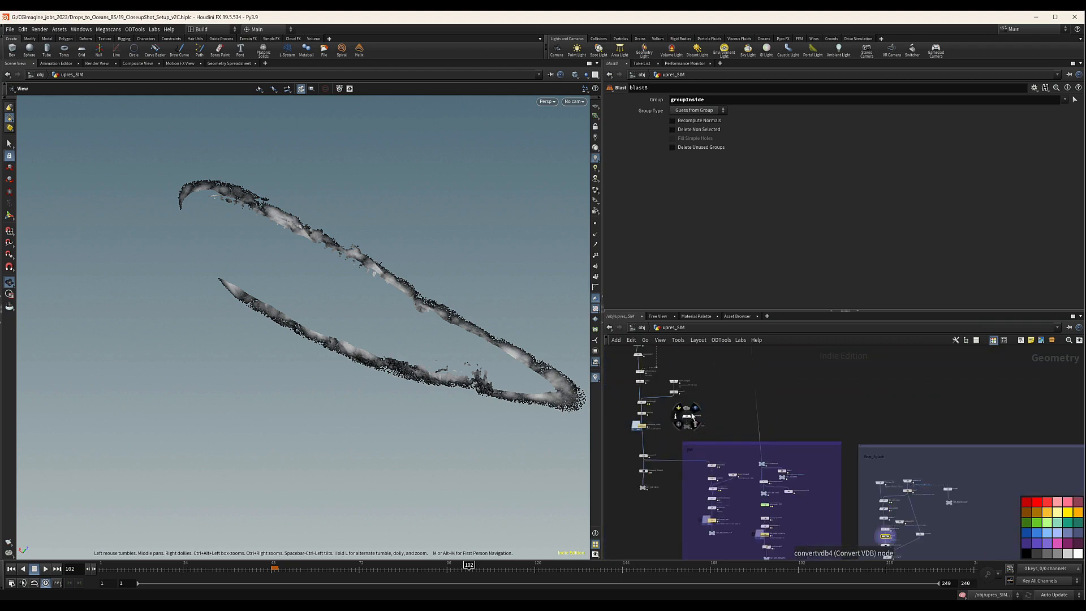
click(646, 446)
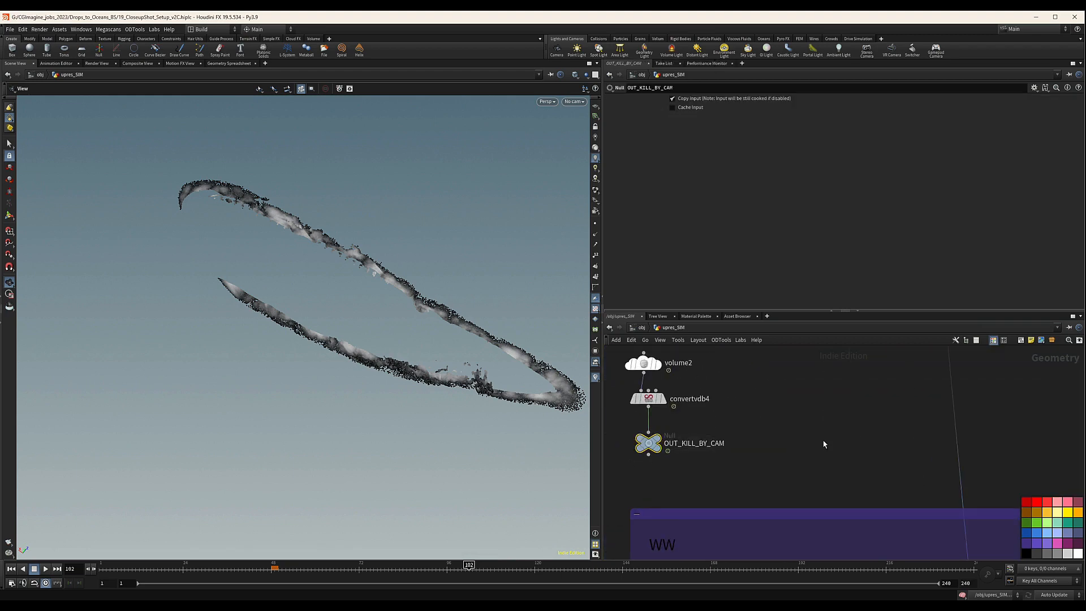
key(ctrl+c)
Make room between blast8 and pointvelocity1 by moving blast8 up and pointvelocity1 and normal3 down.
scroll(848, 430, down, 5)
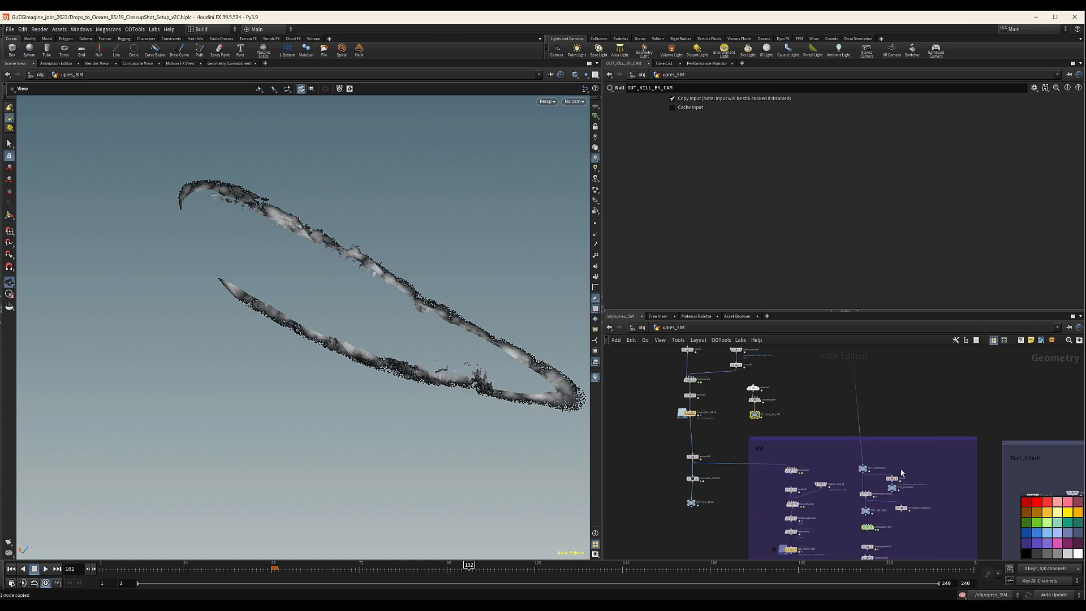
scroll(881, 418, up, 10)
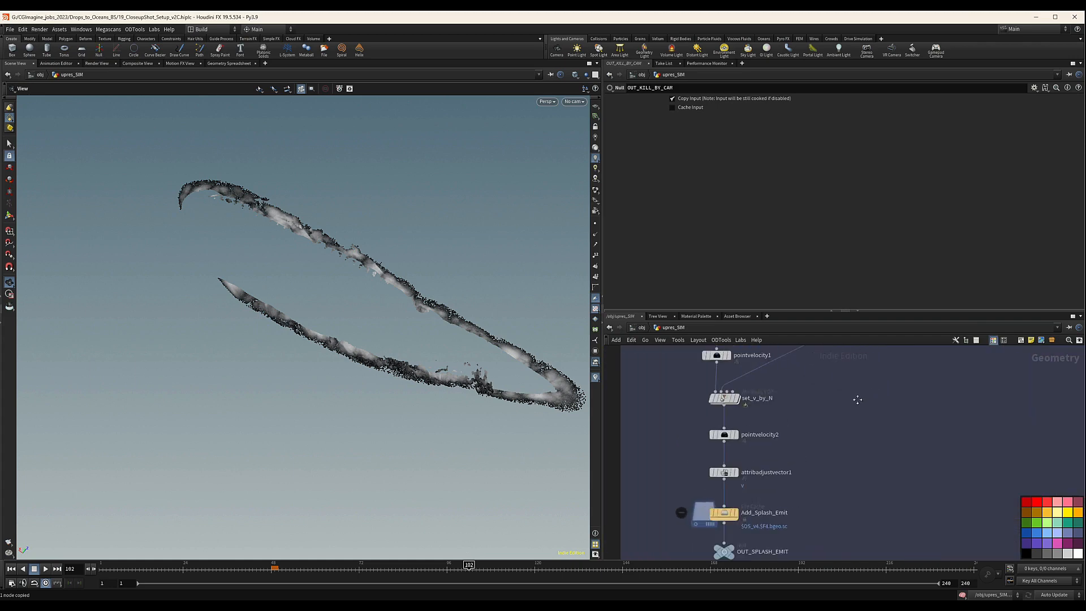
middle_drag(795, 389, 798, 470)
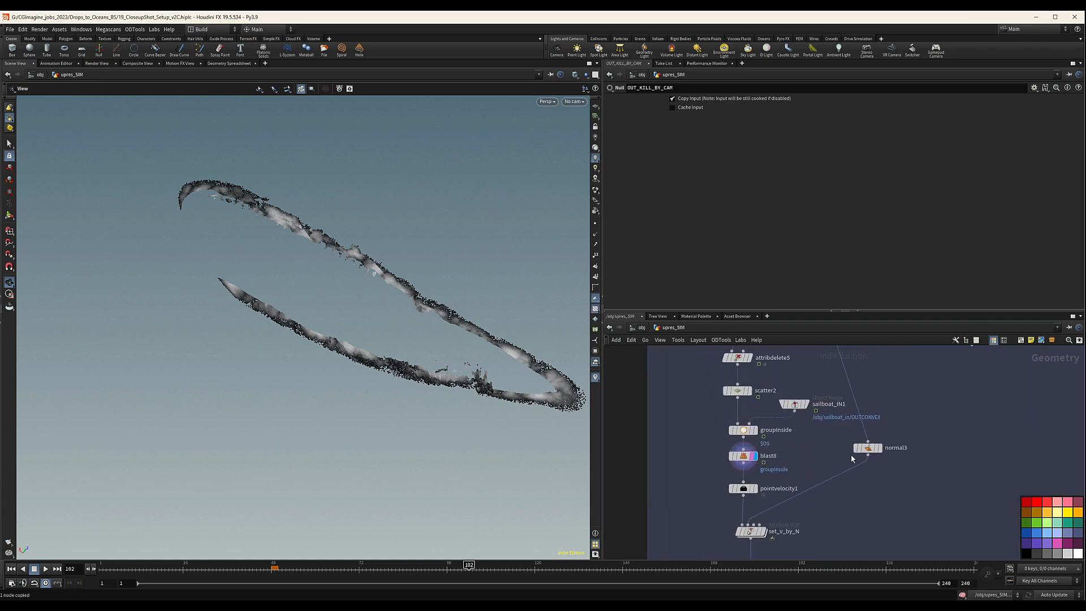
drag(866, 448, 883, 506)
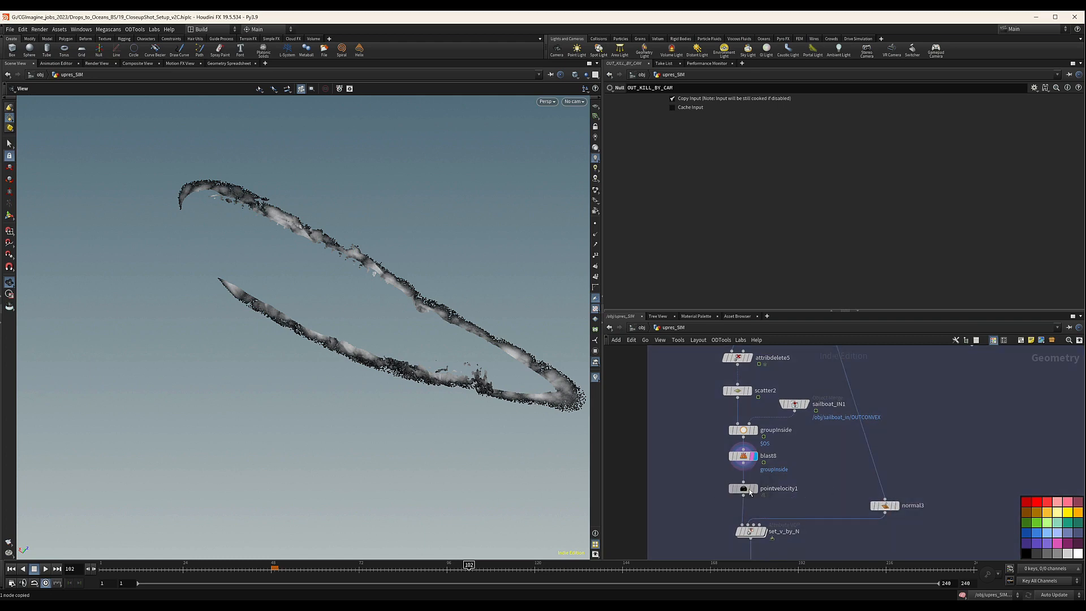
drag(750, 492, 749, 506)
drag(745, 459, 746, 452)
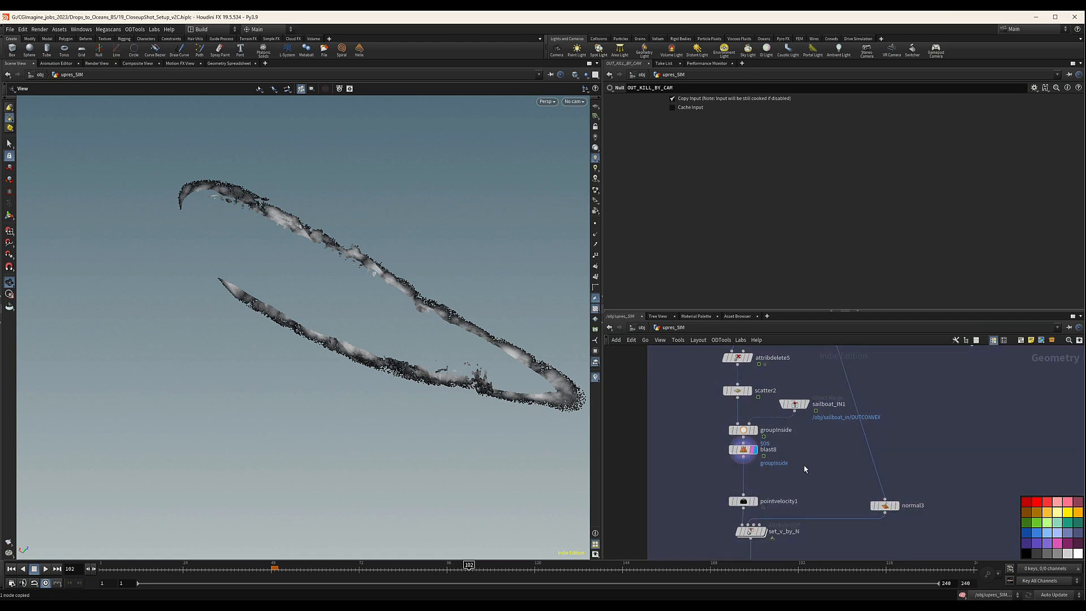
Insert a Point VOP between blast8 and pointvelocity1 and name it DeleteByCam_.
key(Tab)
text(obj)
key(Return)
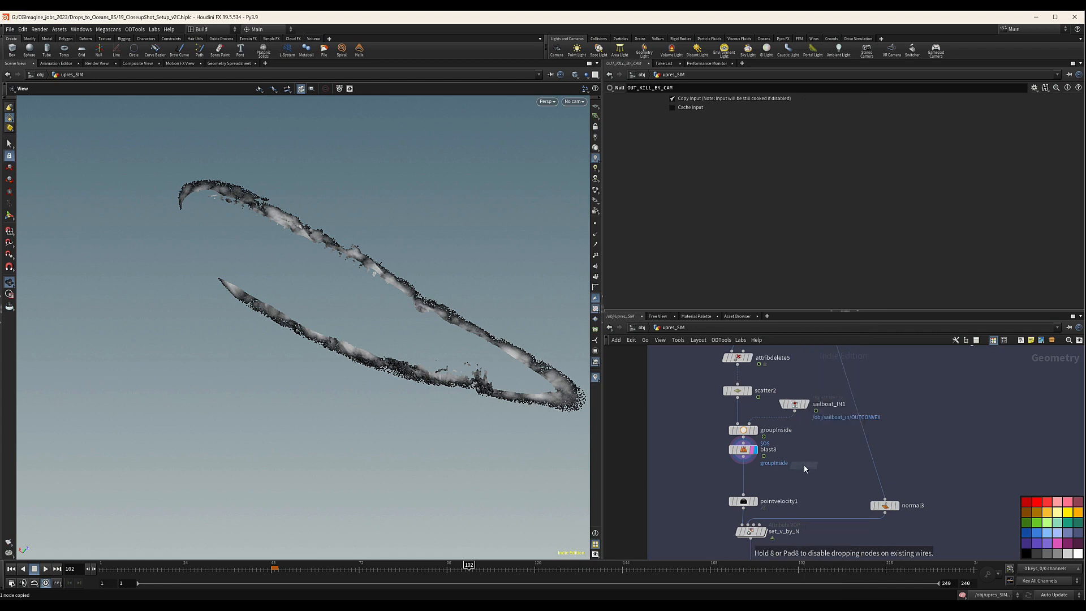
click(804, 468)
drag(803, 469, 746, 478)
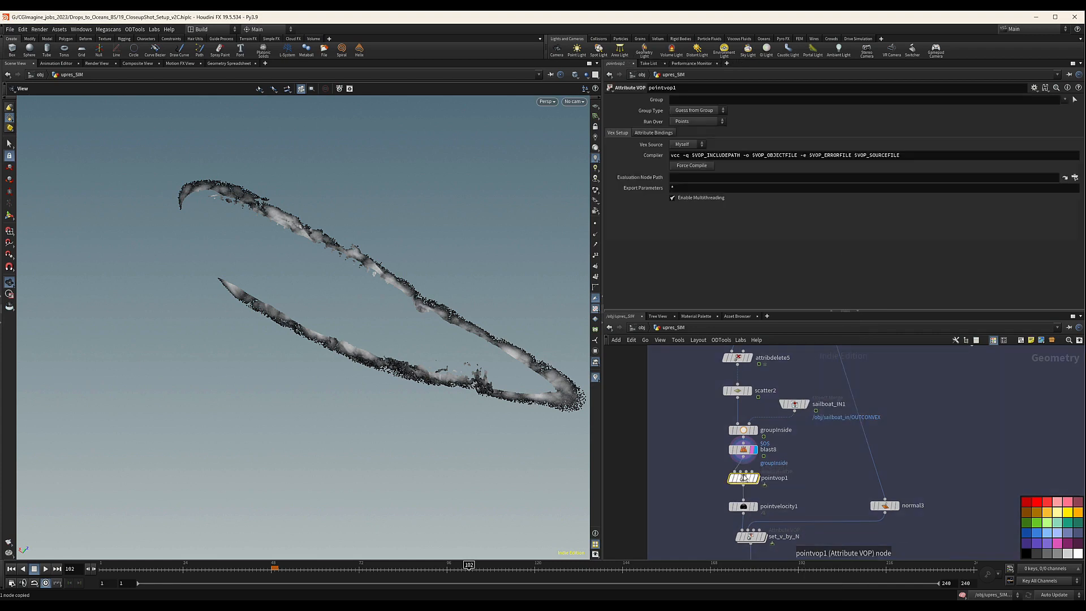
double_click(774, 478)
text(DeleteBy)
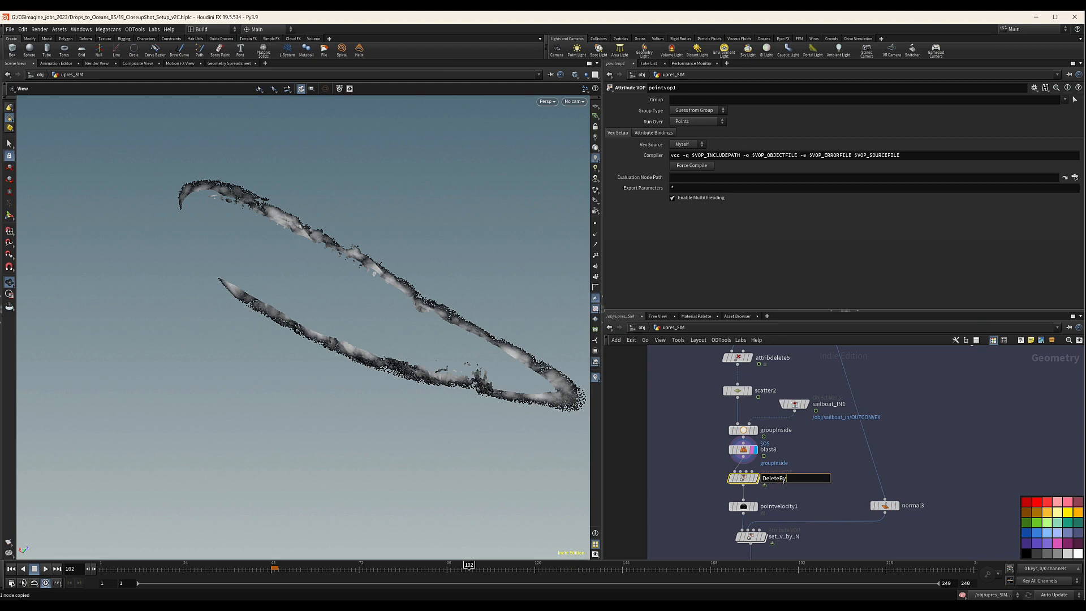
text(Cam_)
key(Return)
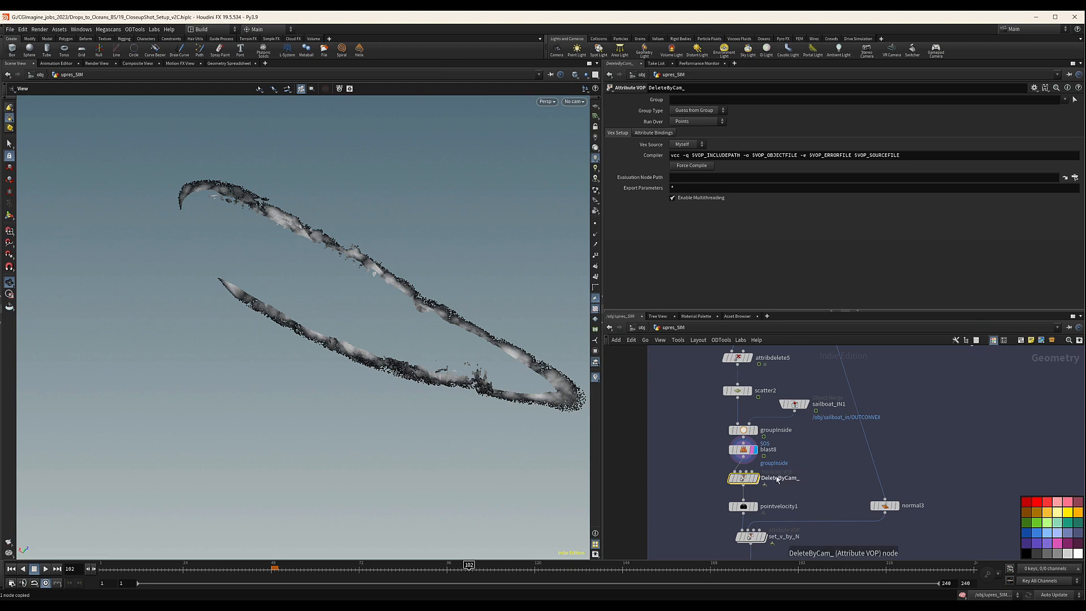
Add an Object Merge of /obj/upres_SIM/OUT_KILL_BY_CAM and connect it to the second input of DeleteByCam_.
click(810, 447)
key(Tab)
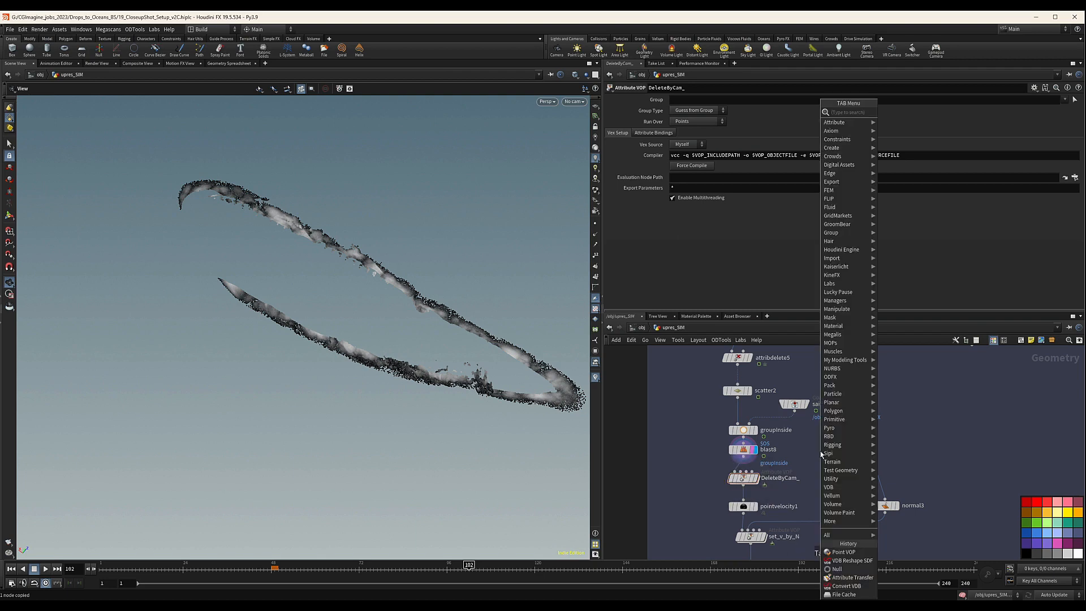
text(obj)
key(Return)
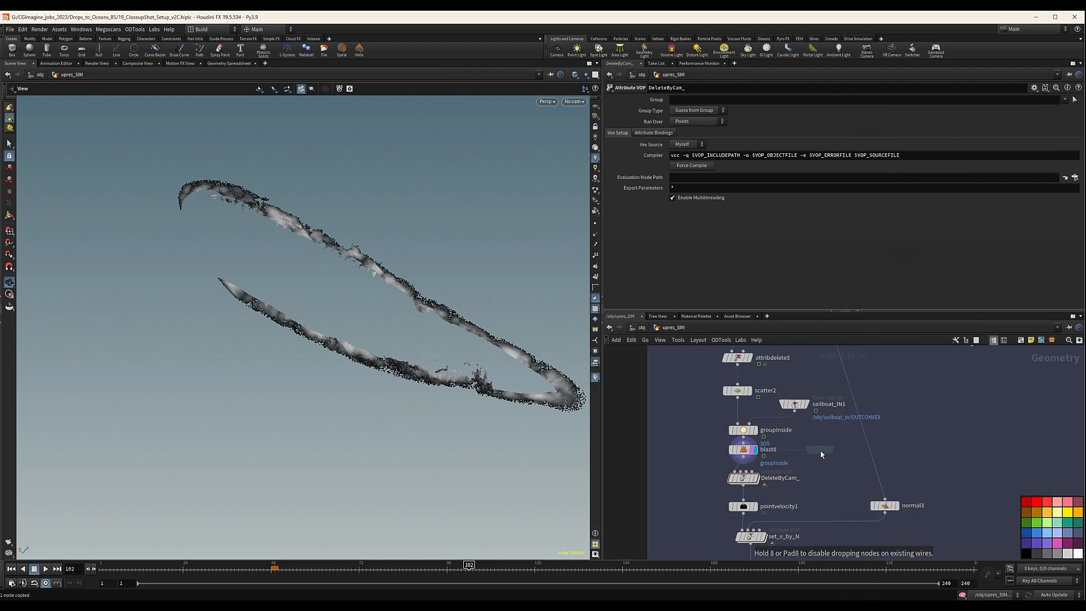
click(821, 450)
click(767, 121)
key(ctrl+v)
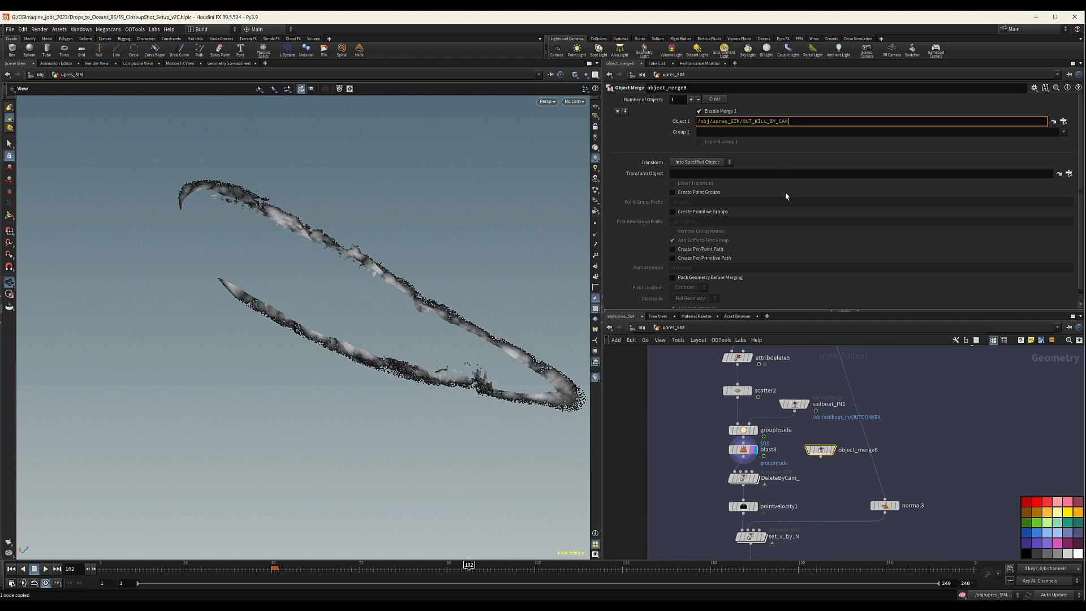
key(Return)
drag(820, 456, 751, 469)
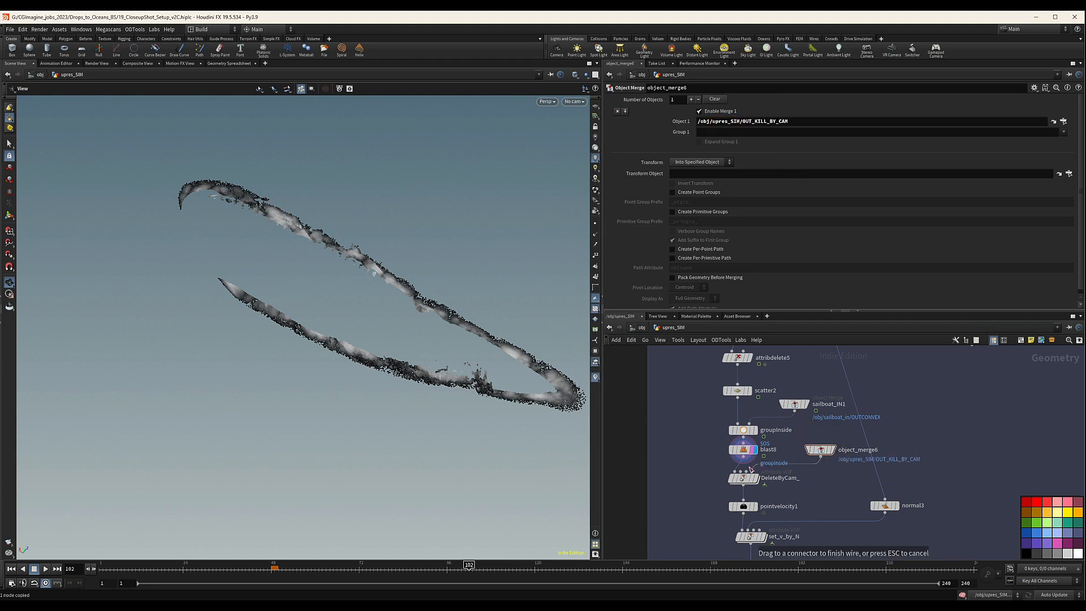
click(741, 473)
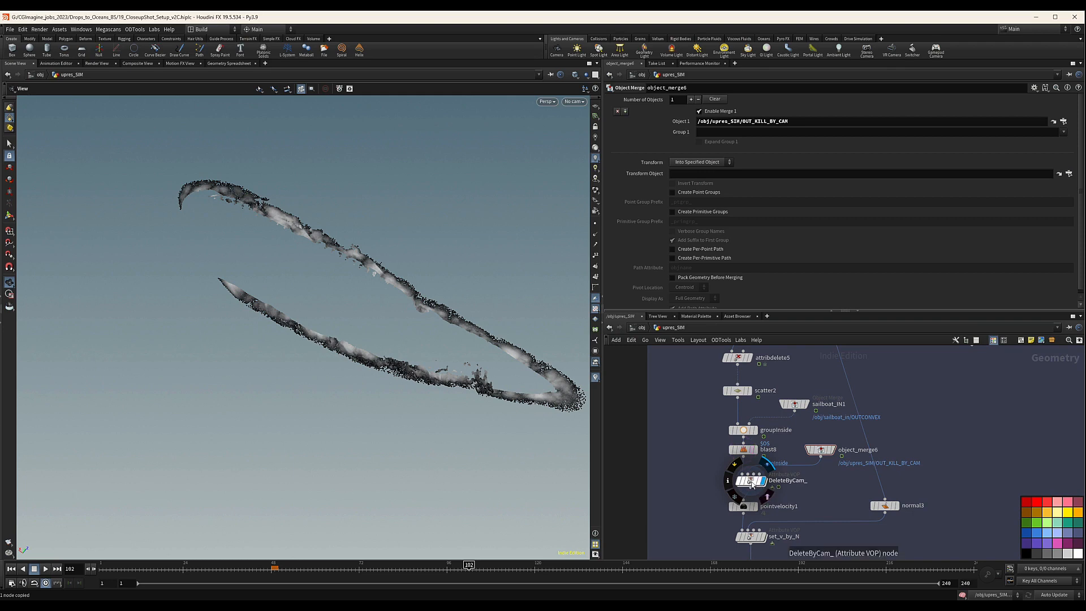
Inside DeleteByCam_, add a Volume Sample node and wire the second input geometry and the point position P into it.
double_click(750, 482)
drag(779, 429, 671, 405)
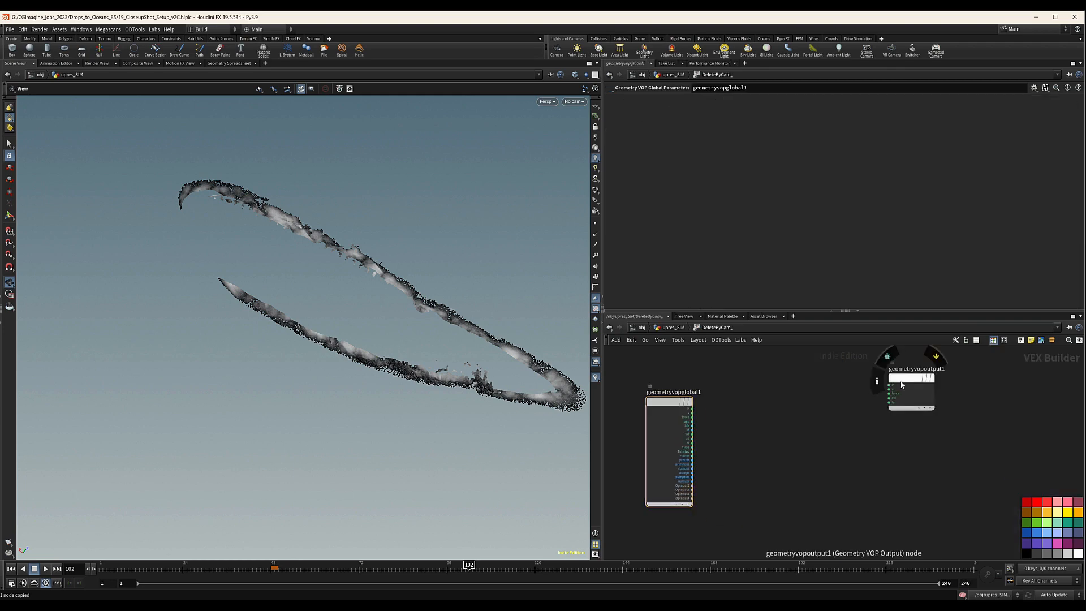
drag(902, 381, 947, 396)
key(Tab)
text(volumes)
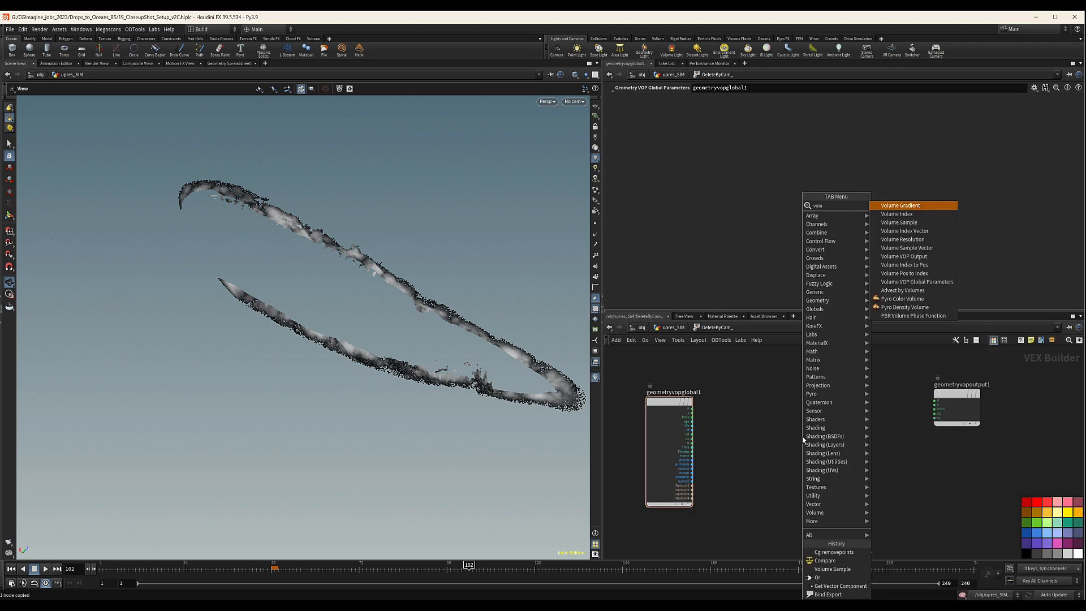
key(Escape)
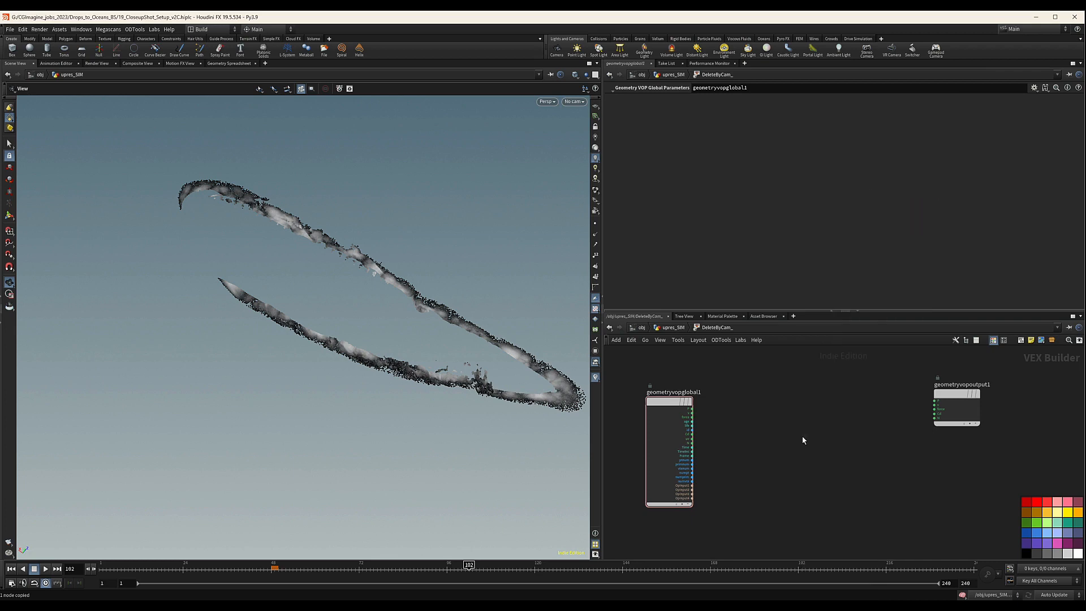
click(771, 464)
drag(692, 490, 750, 470)
drag(704, 423, 750, 479)
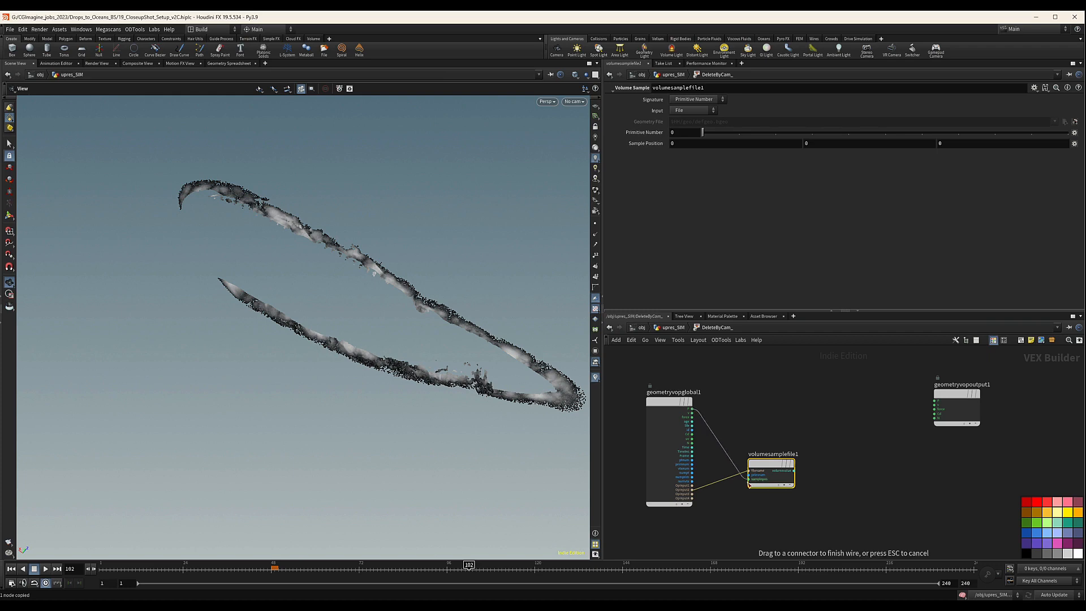
Add a Compare node fed by the sampled volume value and set its test to Greater Than.
key(Tab)
text(com)
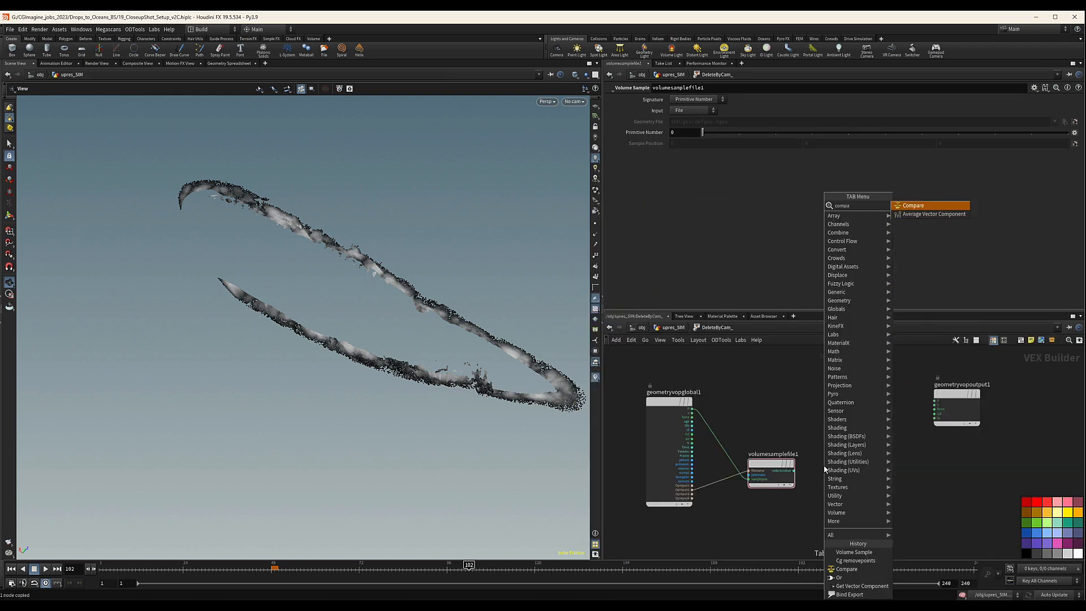
key(Return)
click(852, 473)
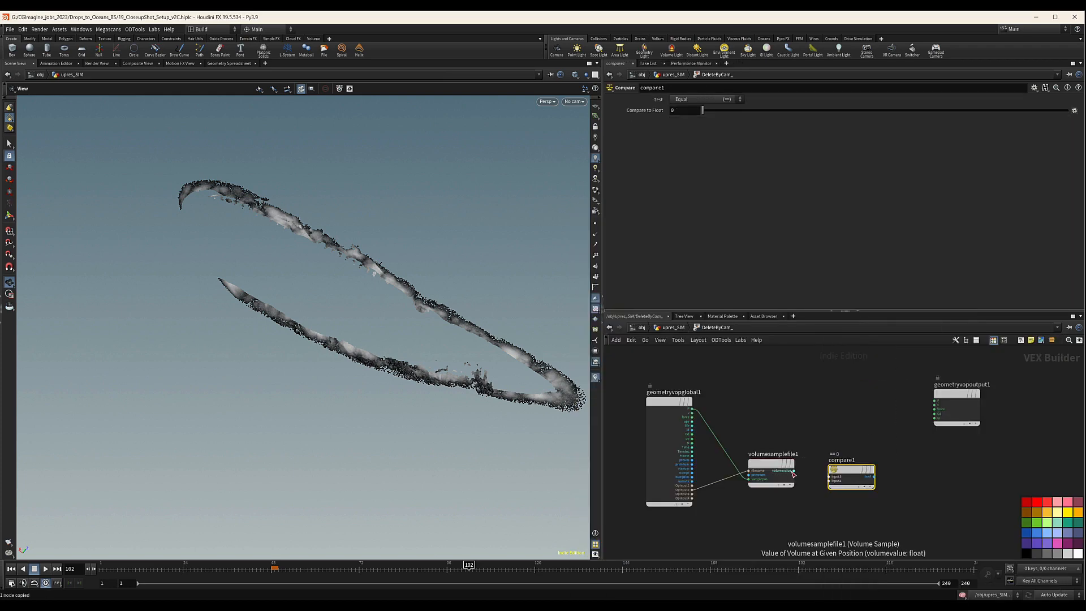
click(687, 99)
click(691, 122)
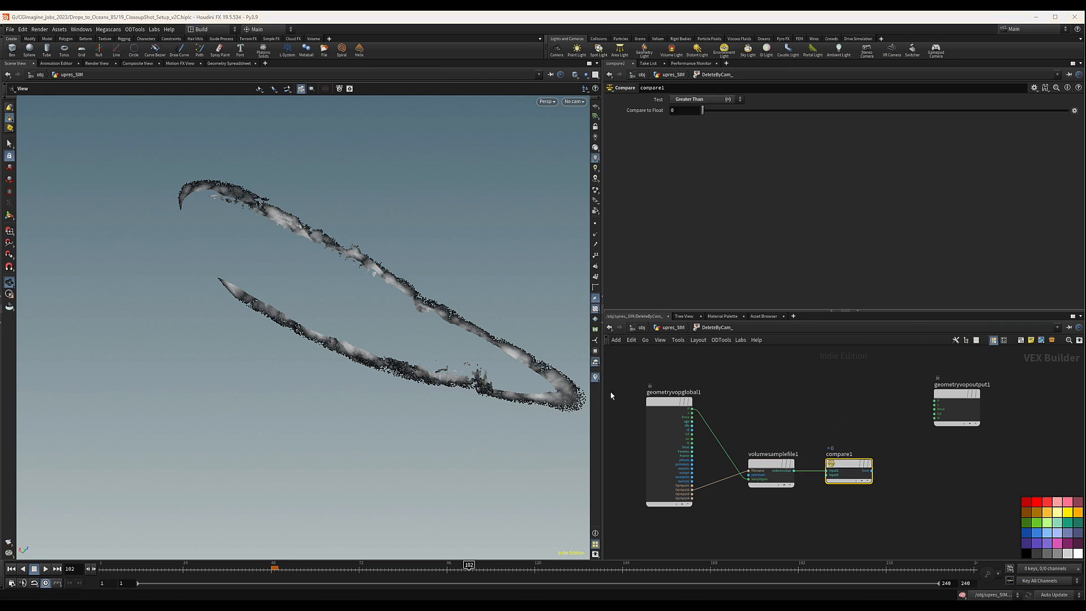
Add a Cg removepoints node and feed it the Compare result so points inside the kill volume are deleted.
middle_drag(944, 380, 849, 383)
drag(862, 394, 934, 374)
click(806, 411)
key(Tab)
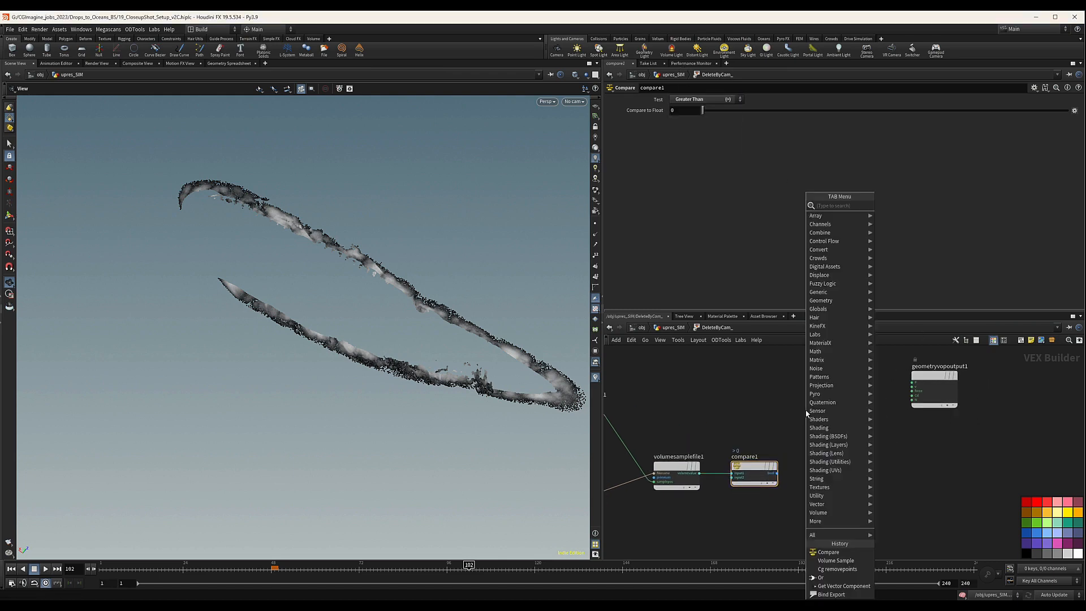
text(cgr)
key(Return)
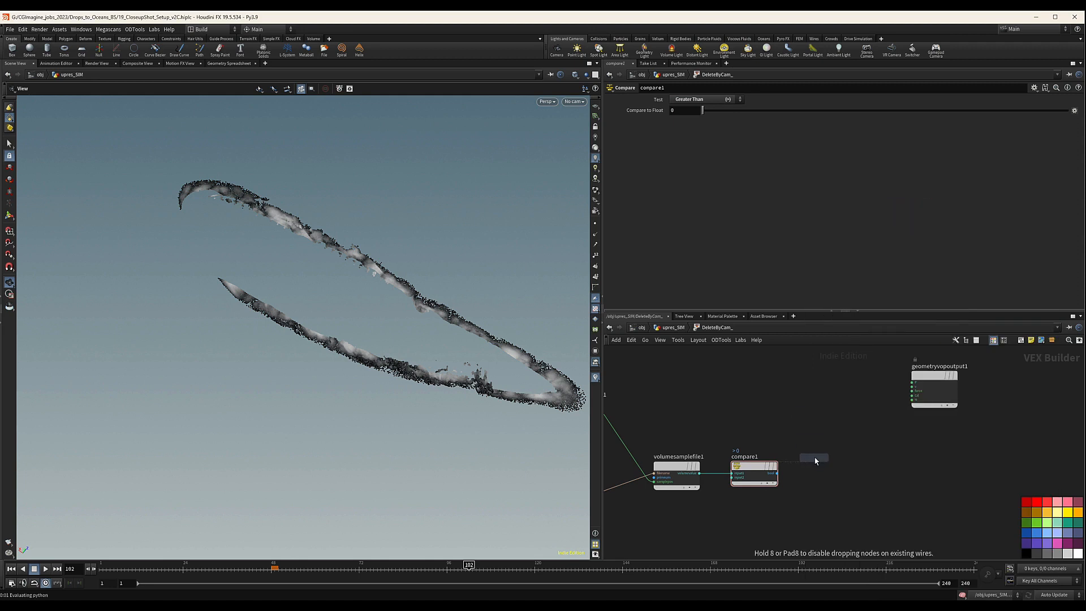
click(855, 474)
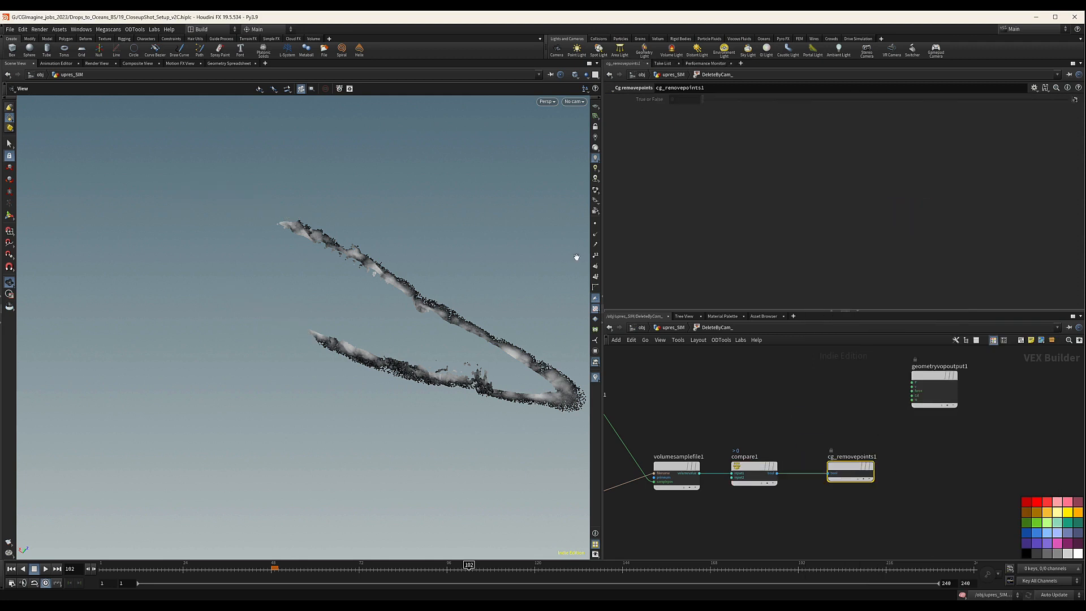
Return to the upres_SIM network, then select and display the pointvelocity1 node.
click(671, 327)
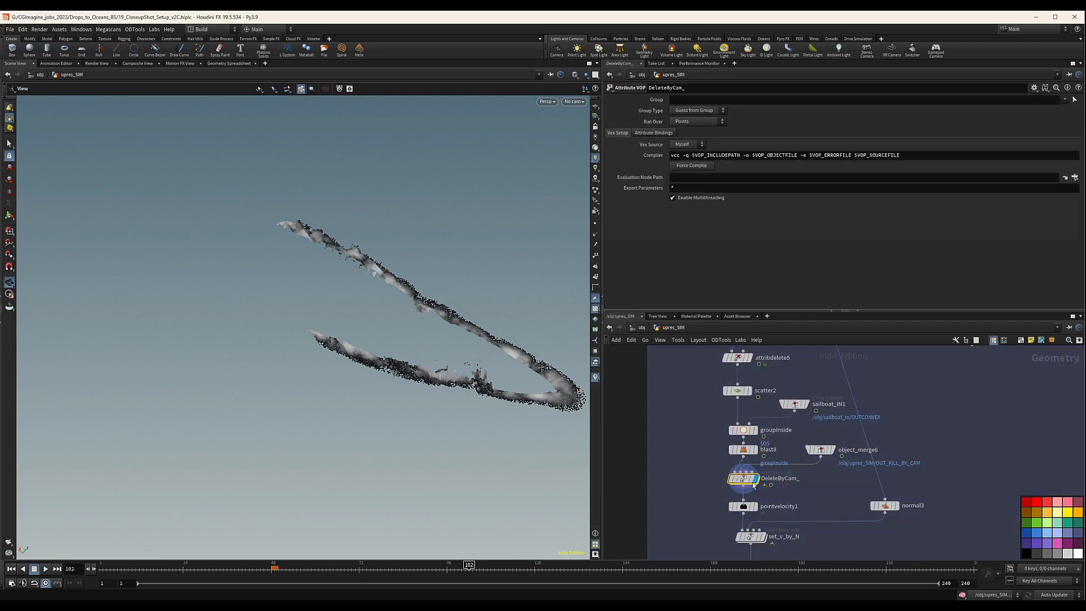
scroll(801, 484, down, 3)
middle_drag(811, 488, 782, 462)
middle_drag(453, 341, 291, 311)
drag(291, 311, 345, 324)
scroll(760, 480, up, 3)
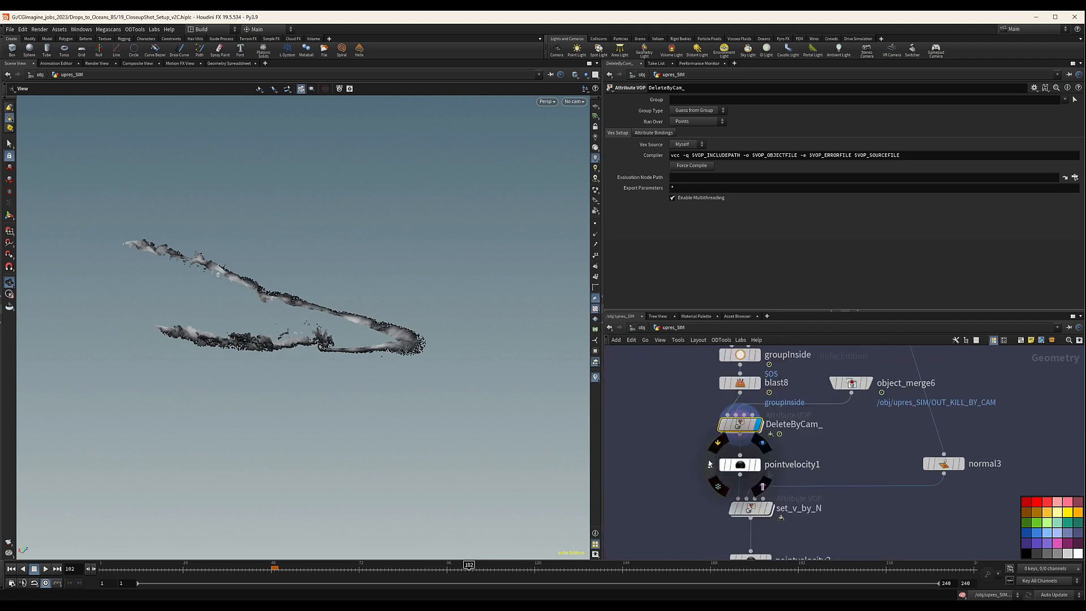
double_click(764, 465)
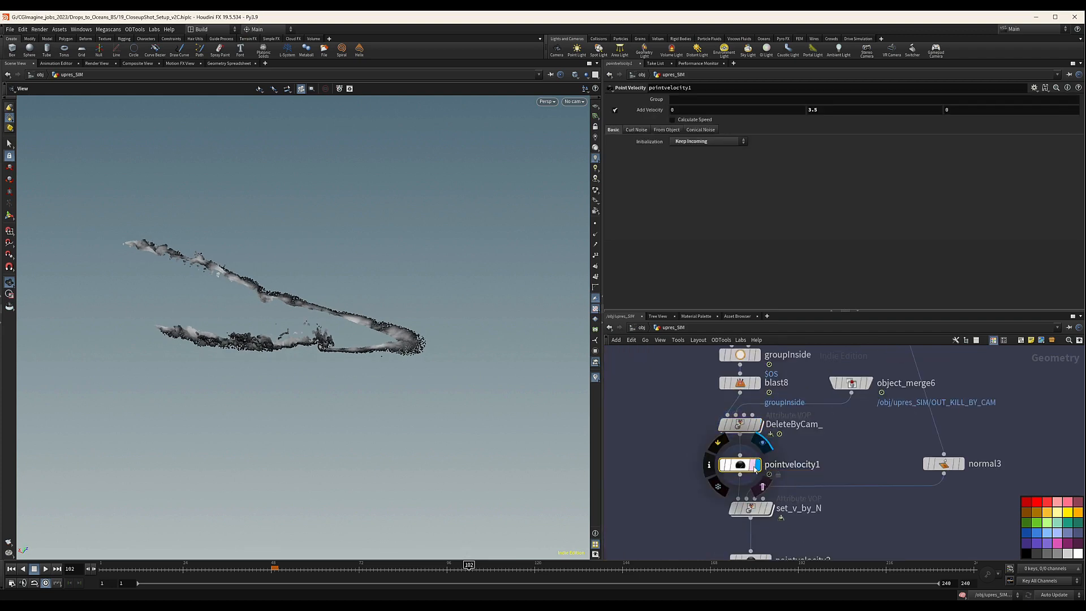
click(758, 465)
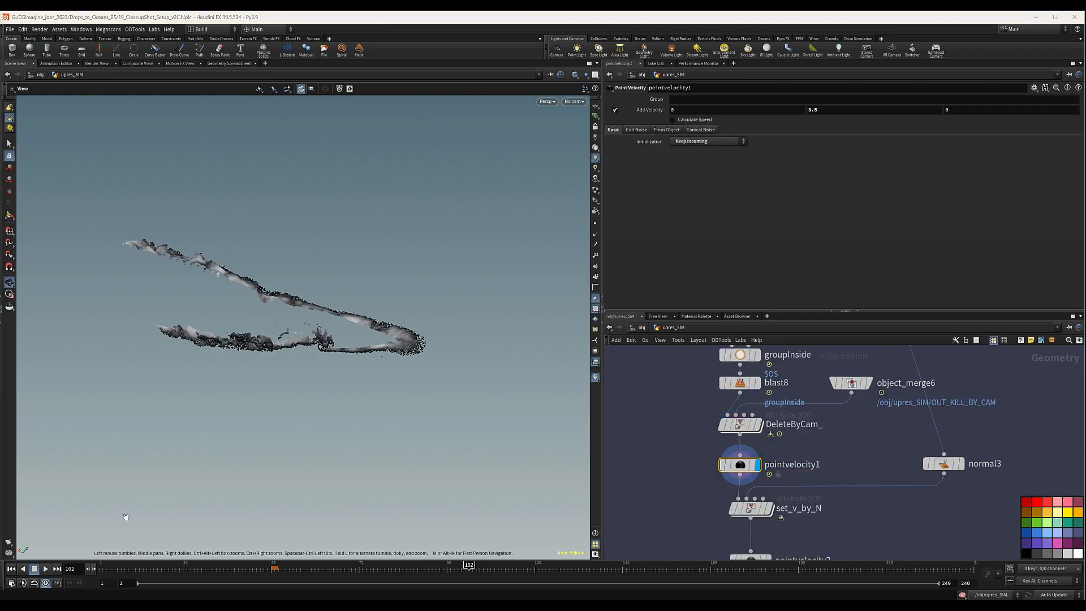
Set the Y component of pointvelocity1's Add Velocity to 12.
click(820, 112)
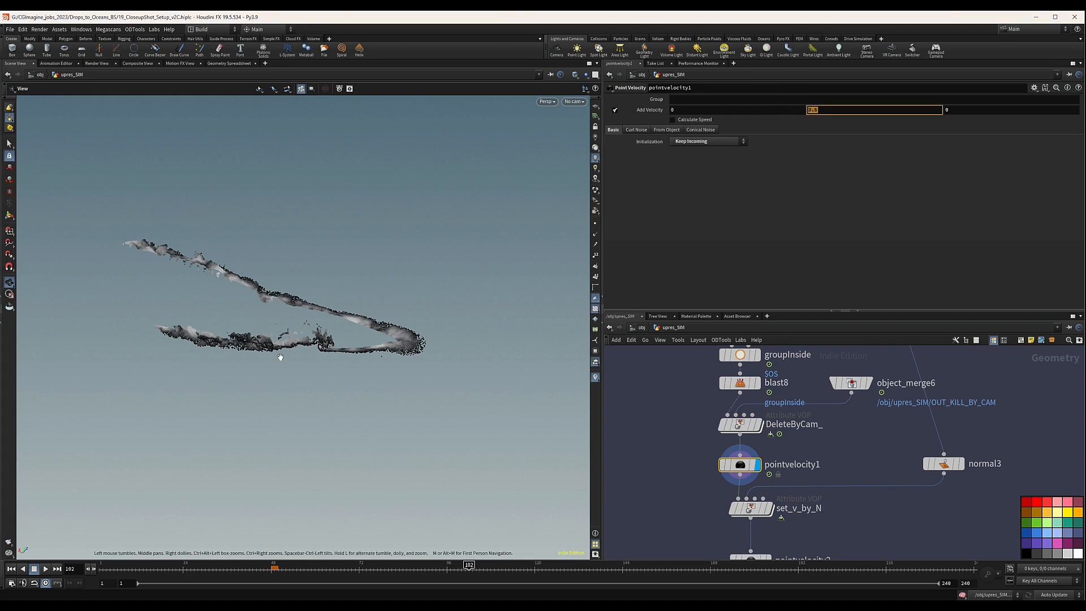
drag(281, 357, 271, 346)
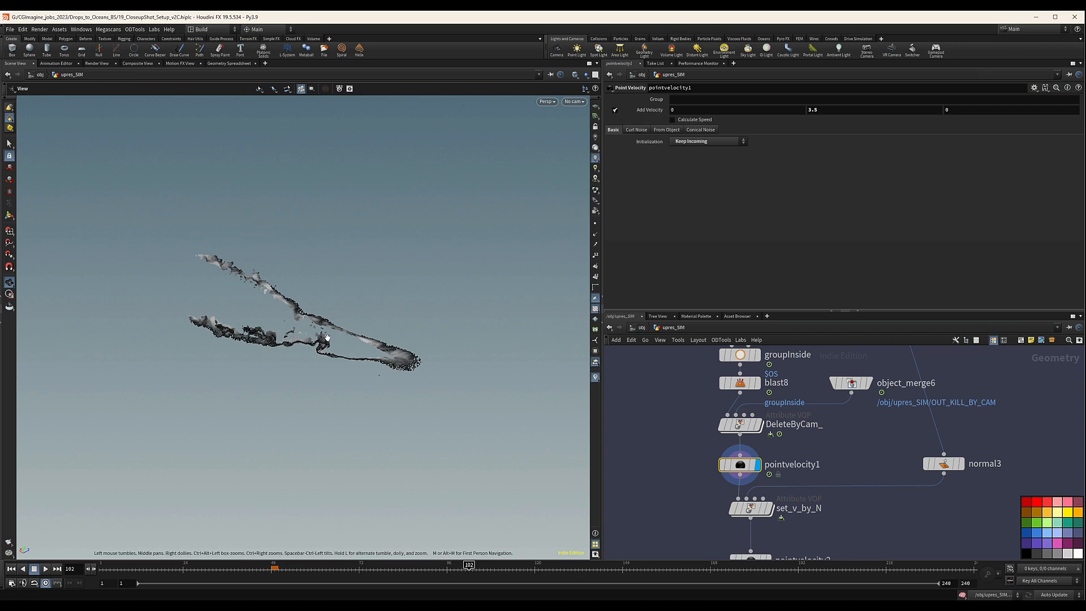
mouse_move(337, 345)
mouse_down()
mouse_move(295, 330)
mouse_move(327, 339)
mouse_move(174, 340)
mouse_move(399, 338)
mouse_up()
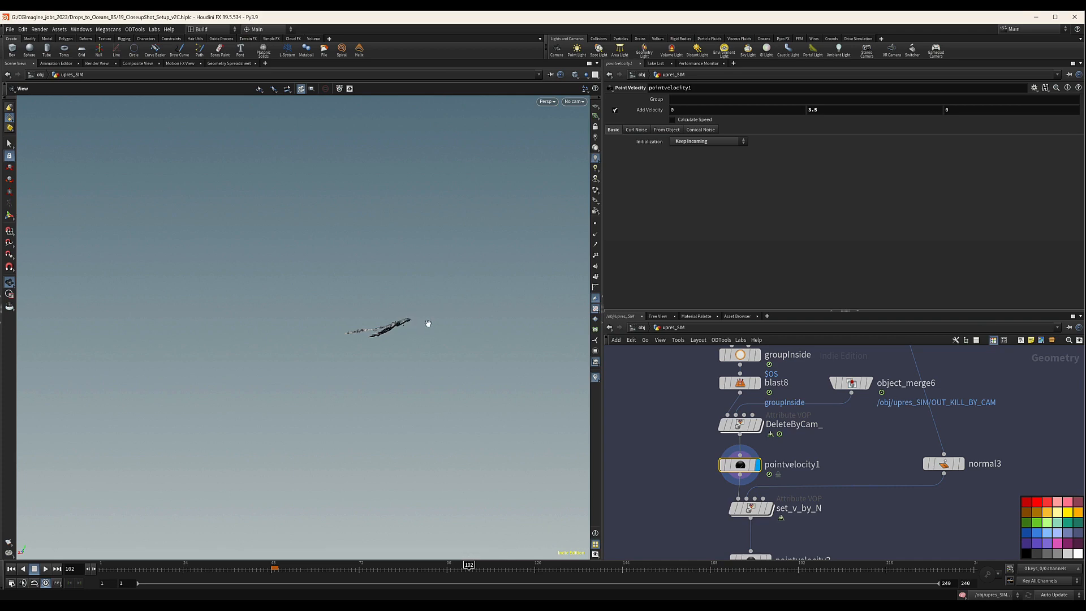
mouse_move(427, 323)
mouse_down()
mouse_move(218, 361)
mouse_move(663, 275)
mouse_move(432, 364)
mouse_move(317, 340)
mouse_move(345, 334)
mouse_up()
click(817, 111)
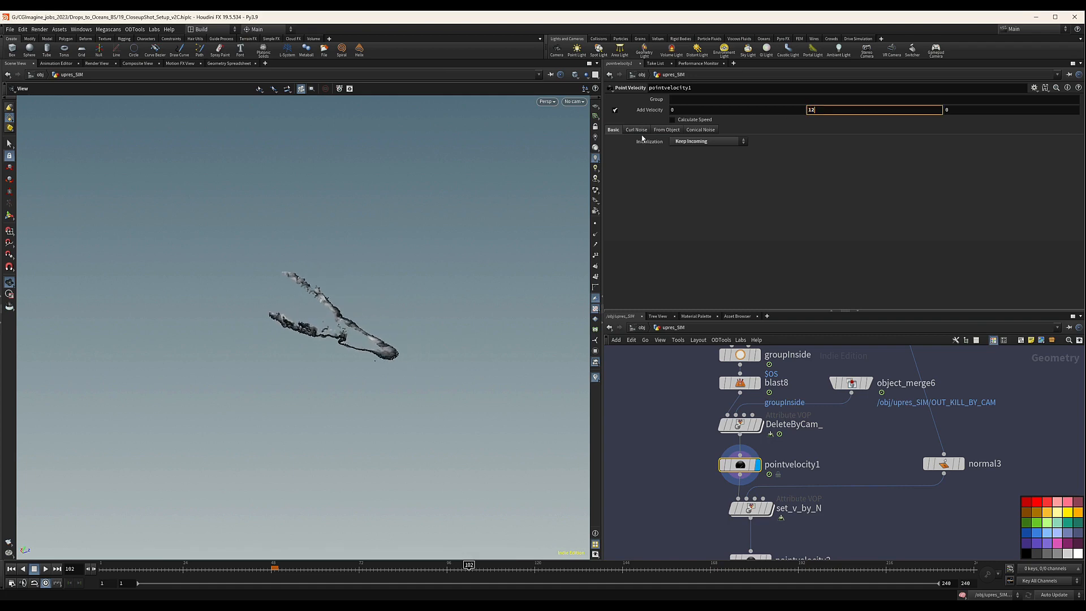
Set the Y component of pointvelocity1's Add Velocity to 1.2.
text(1.2)
key(Return)
middle_drag(792, 456, 792, 435)
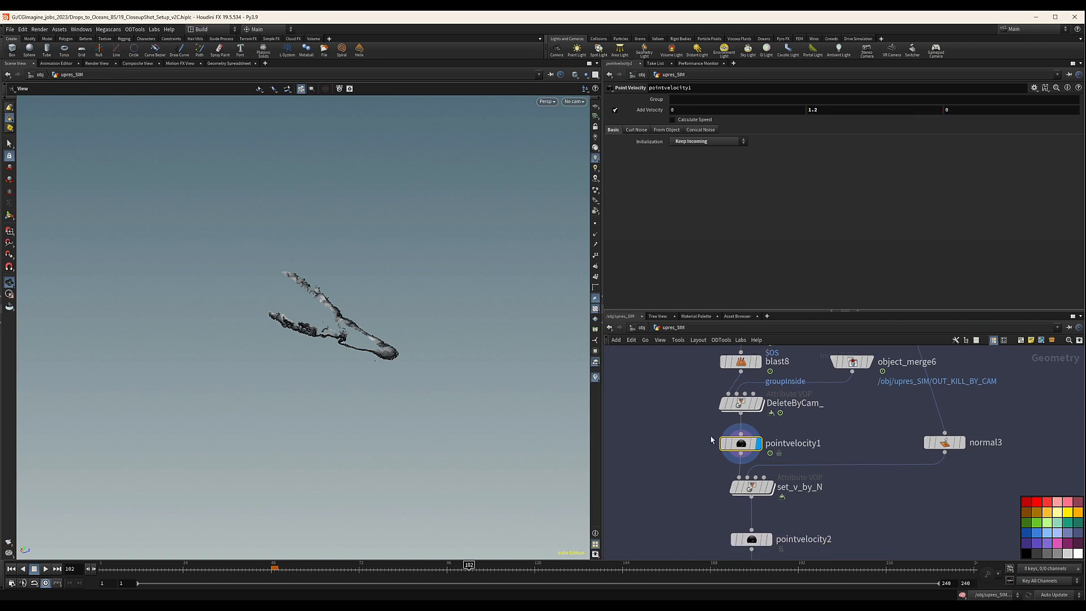
Select the set_v_by_N node and trace its second input back through normal3 to the boat geometry.
drag(752, 490, 748, 499)
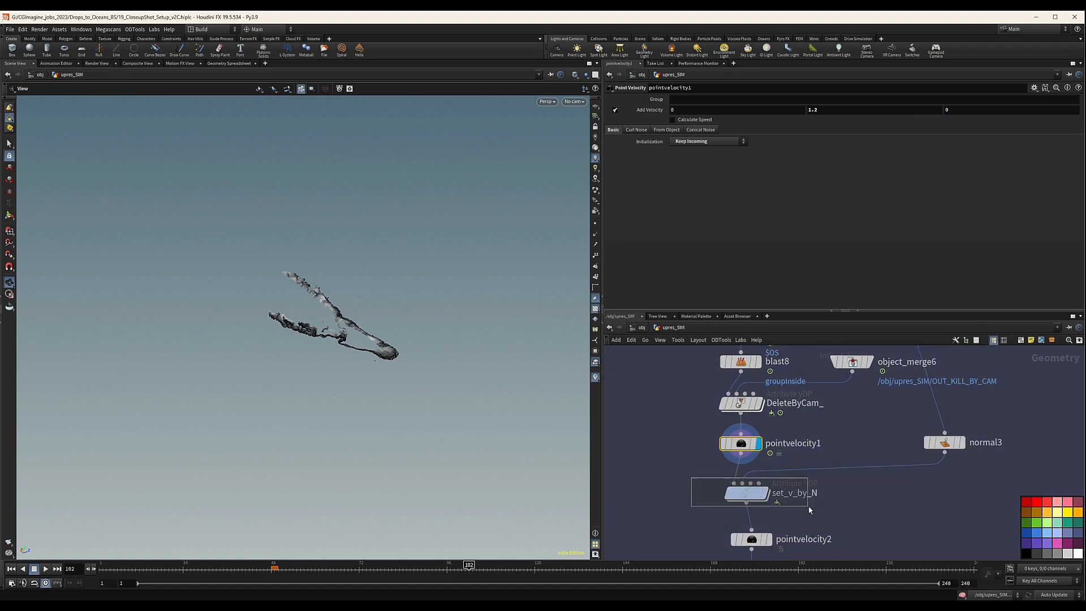
mouse_move(758, 499)
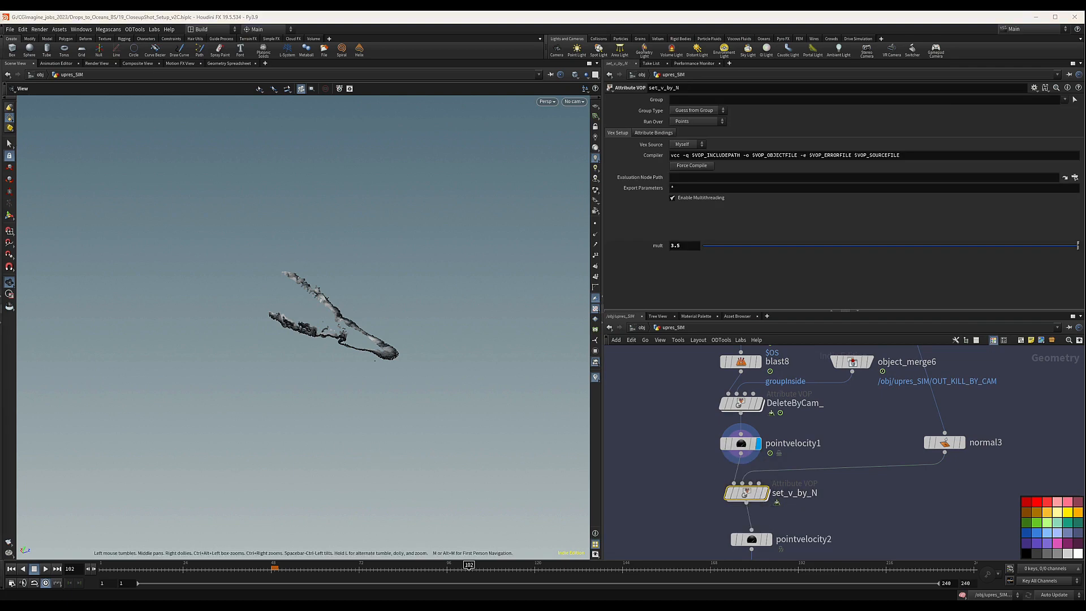
scroll(966, 480, down, 5)
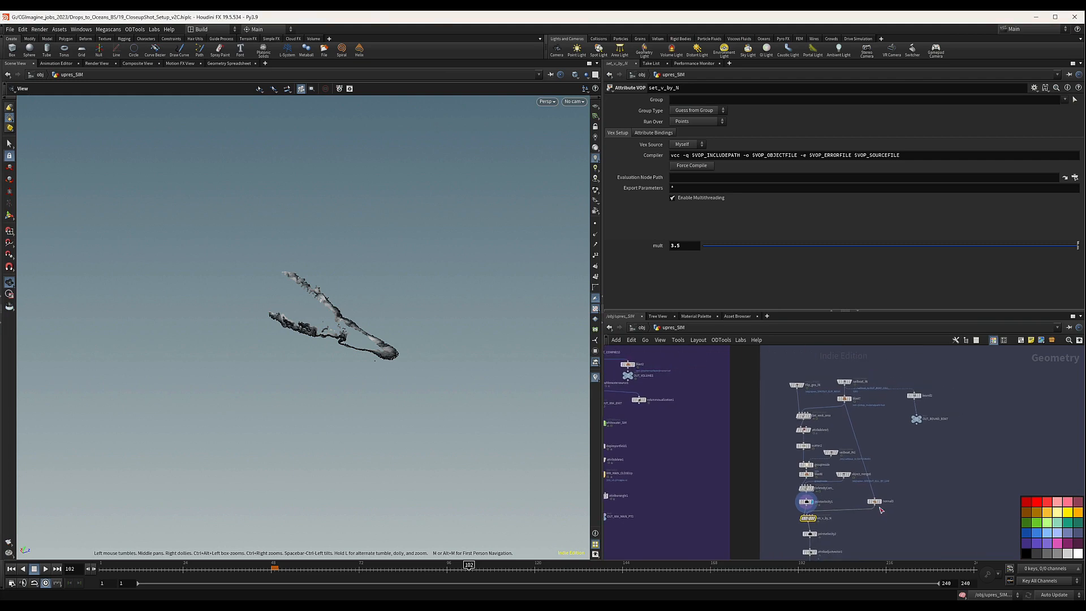
scroll(858, 402, up, 6)
scroll(897, 447, down, 4)
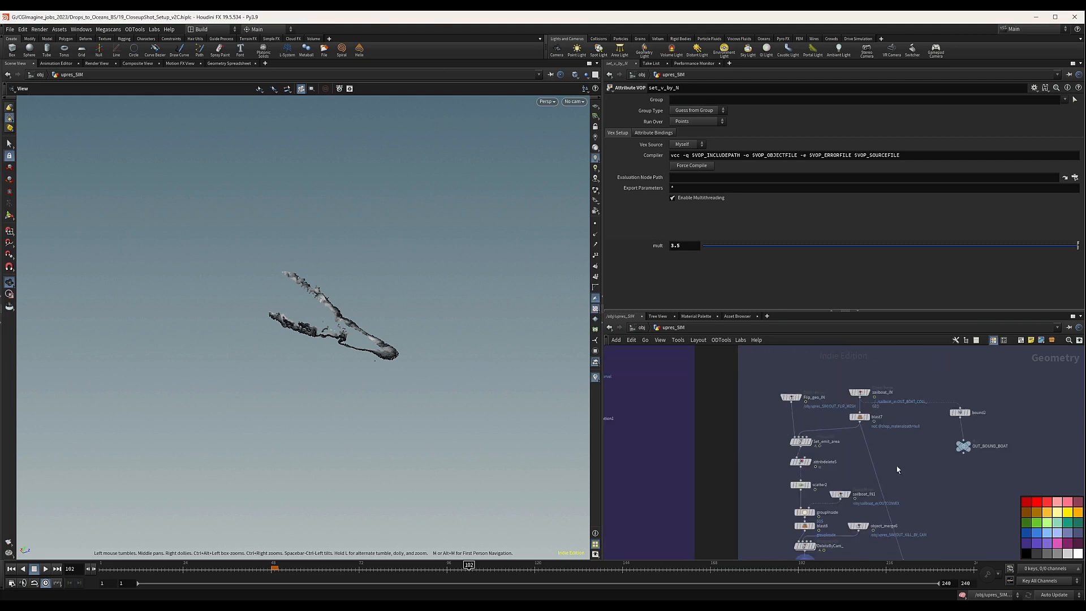
middle_drag(897, 470, 867, 382)
scroll(874, 481, up, 3)
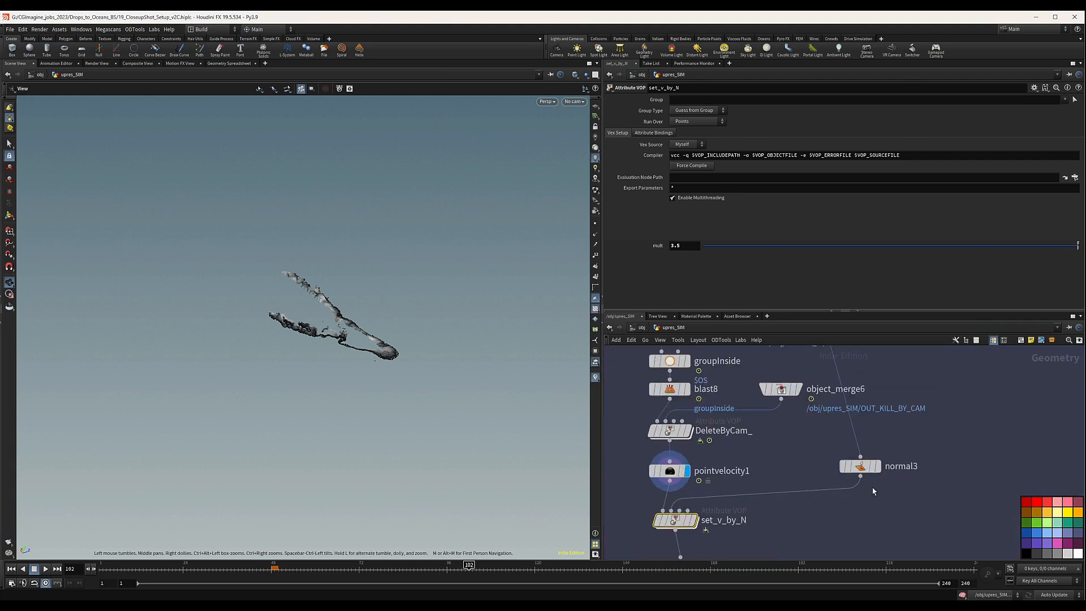
middle_drag(749, 533, 830, 480)
Open the set_v_by_N network and inspect the settings of its pcopen1 and pcfilter1 nodes.
double_click(758, 465)
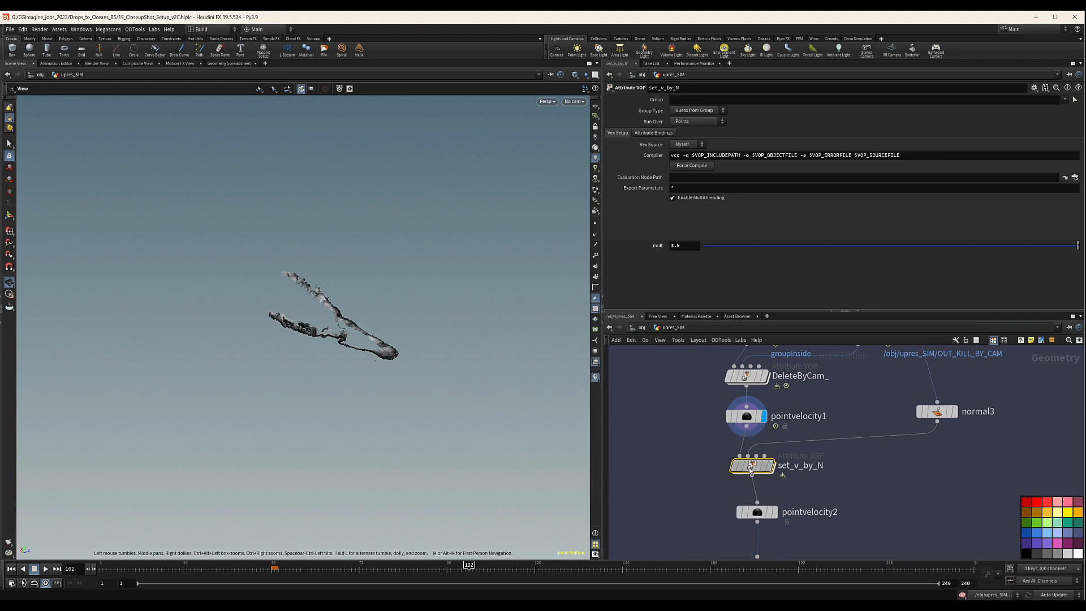
drag(803, 449, 817, 451)
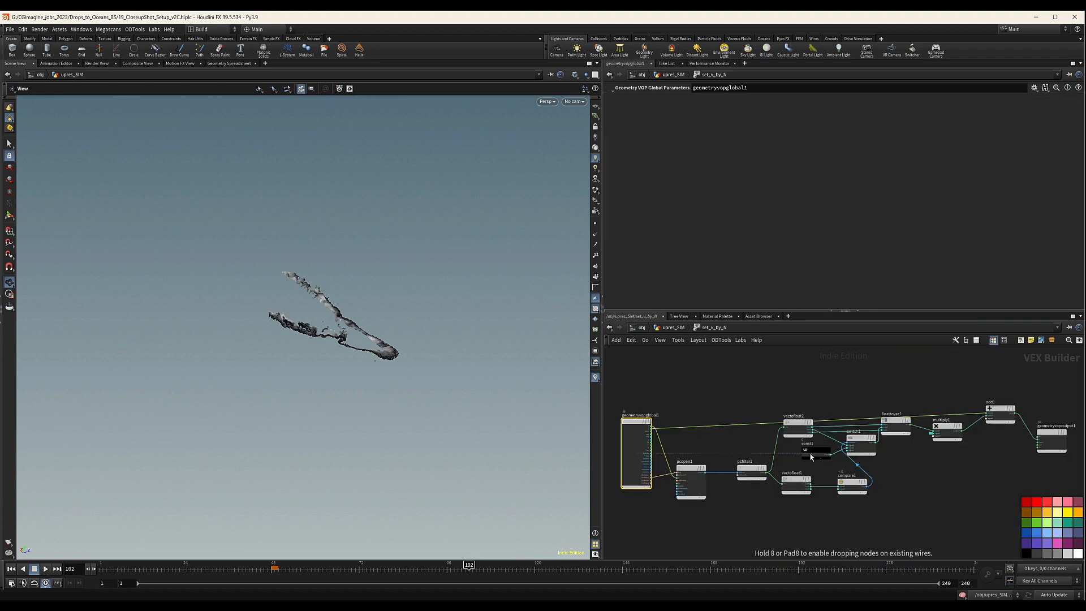
middle_drag(683, 438, 665, 418)
click(670, 477)
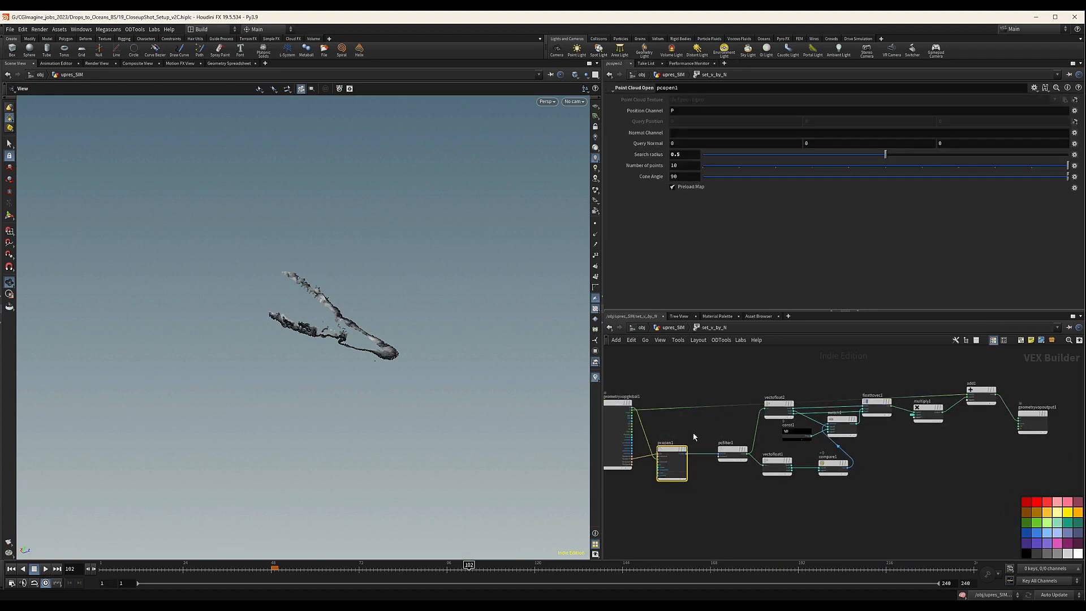
click(733, 452)
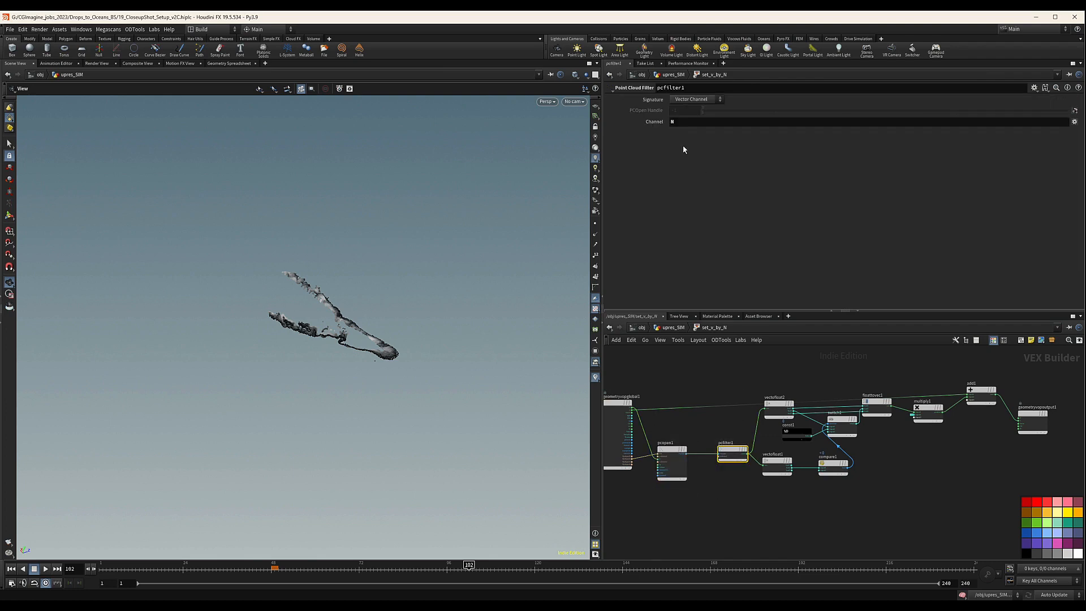
Tidy the VOP layout by repositioning pcfilter1, the lower vector-to-float node and compare1.
middle_drag(719, 429, 709, 426)
drag(722, 450, 704, 434)
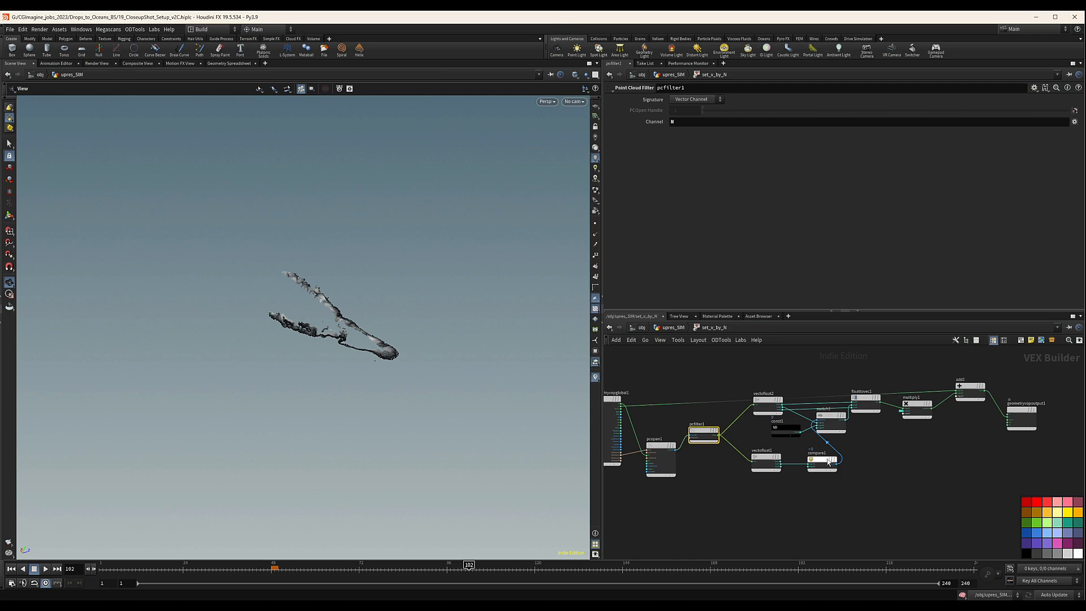
drag(764, 460, 758, 459)
drag(836, 453, 825, 453)
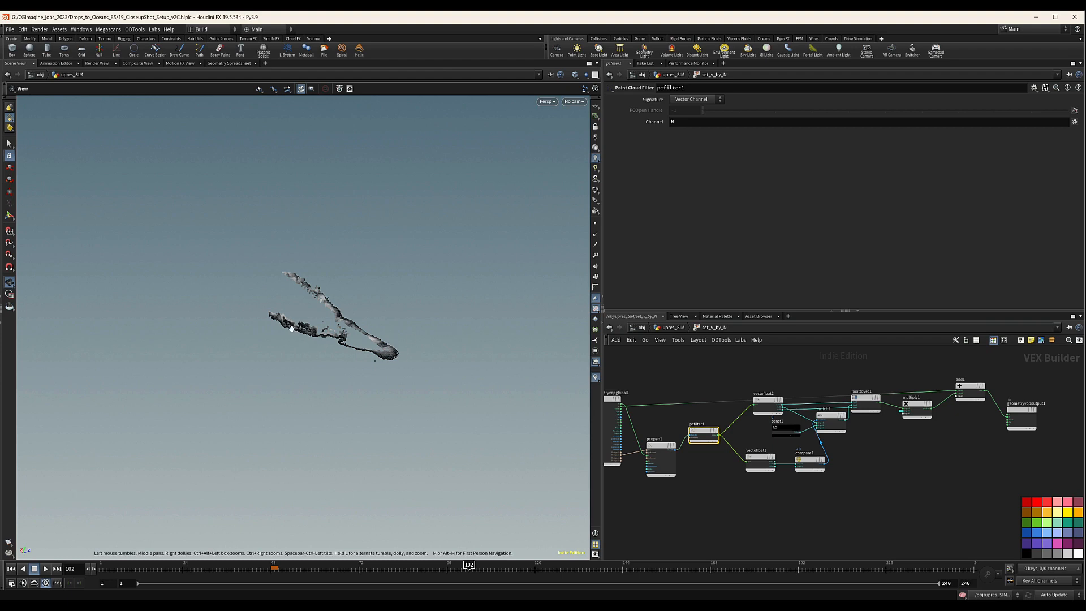
Return to the upres_SIM network and set set_v_by_N's mult to 2.8.
click(673, 328)
scroll(771, 478, up, 4)
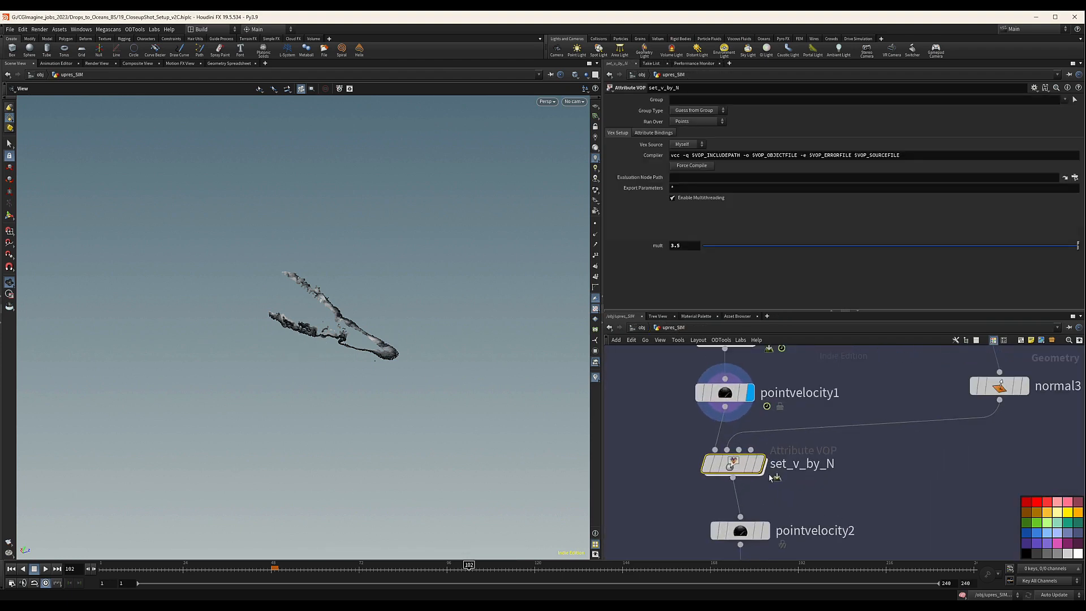
mouse_move(355, 363)
mouse_down()
mouse_move(428, 340)
mouse_move(446, 347)
mouse_up()
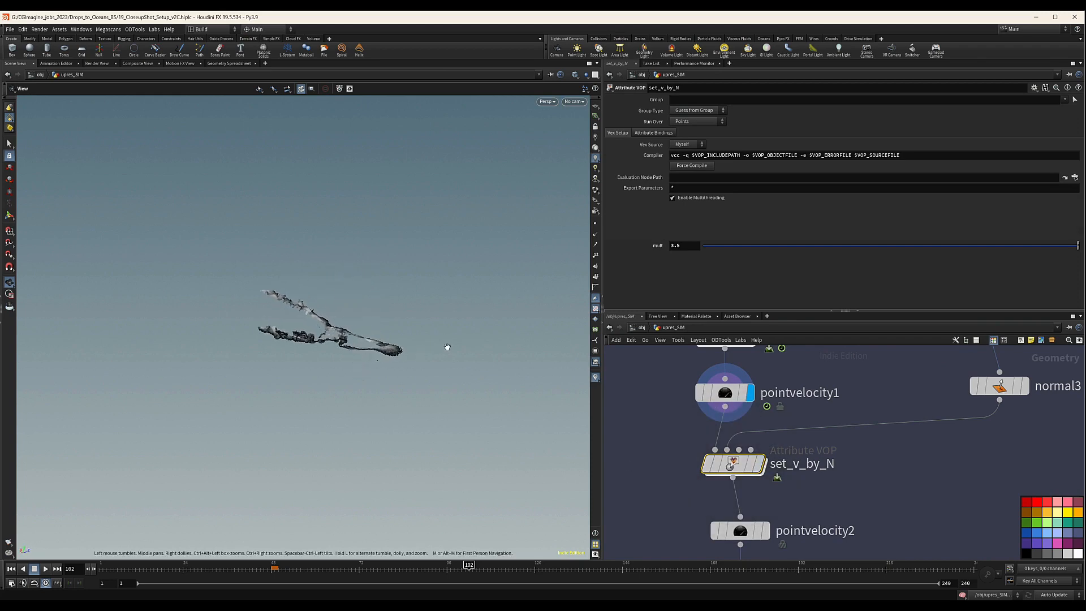
double_click(680, 245)
key(Return)
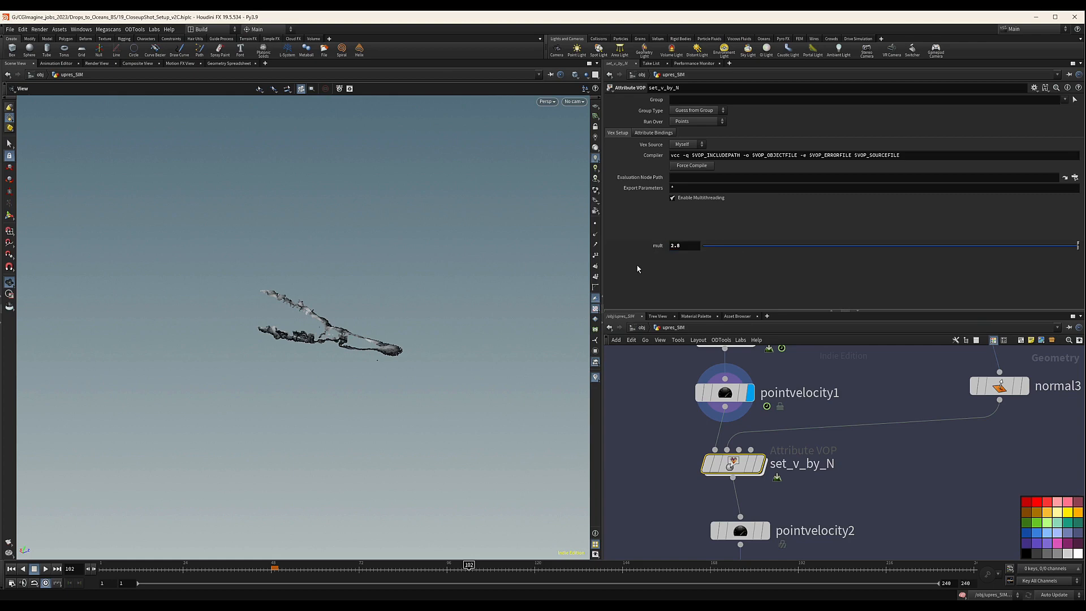
Display the set_v_by_N node and examine the points' velocity trails from several angles.
click(757, 463)
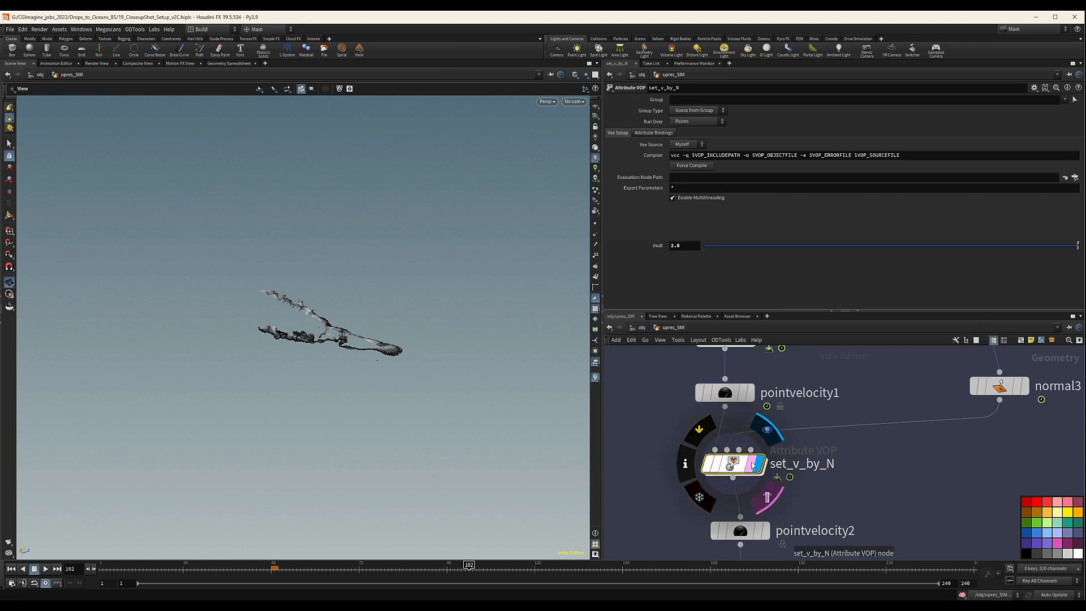
scroll(378, 396, up, 6)
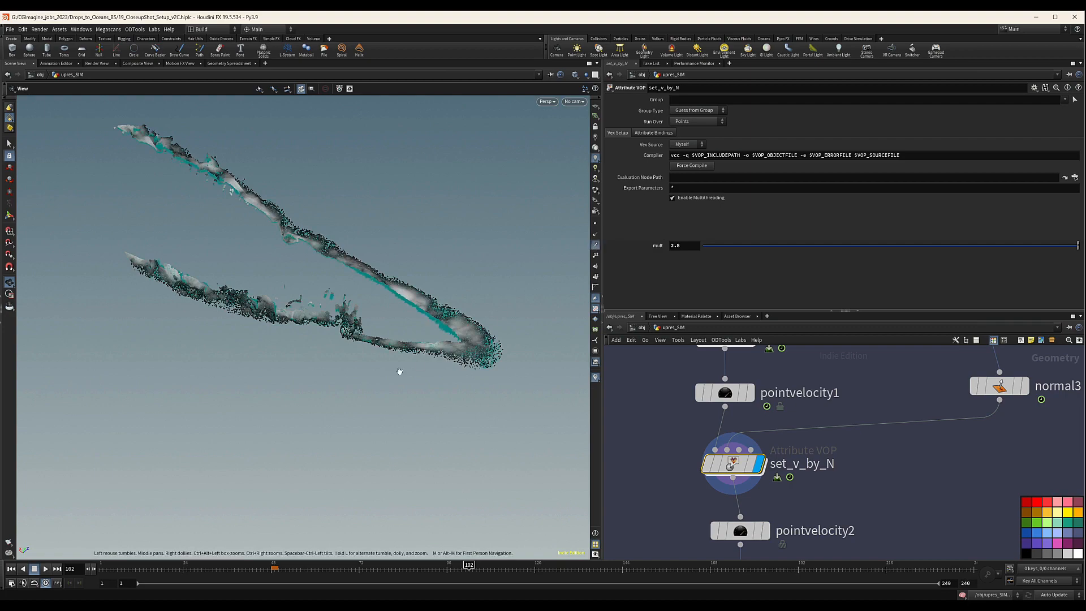
drag(397, 371, 525, 226)
scroll(440, 345, up, 5)
drag(459, 334, 451, 356)
drag(481, 417, 333, 417)
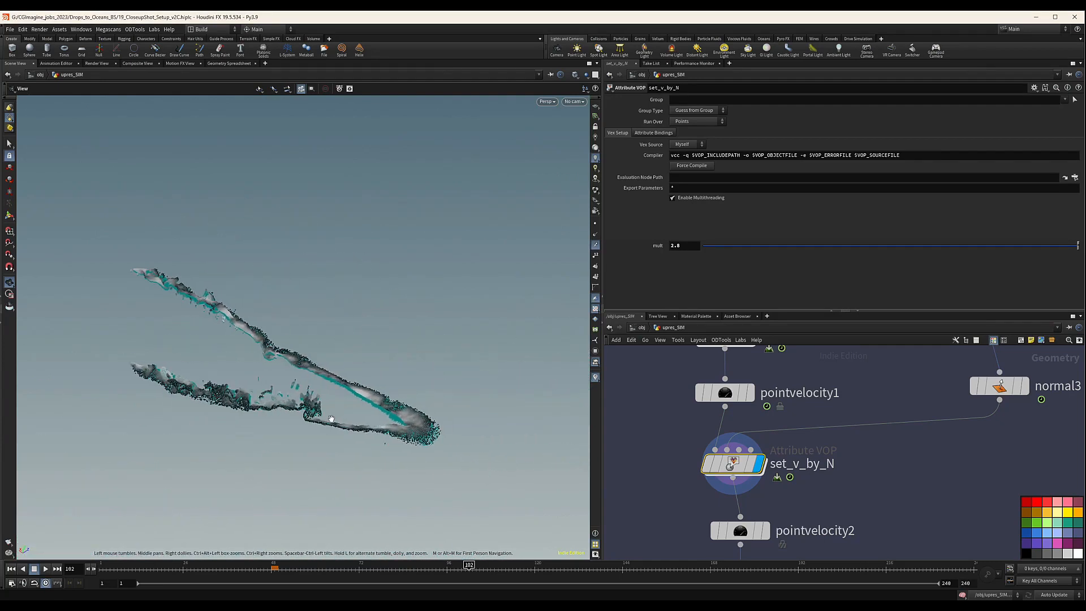
Turn on the display and template flags of pointvelocity2 and select the node.
middle_drag(672, 482, 713, 410)
drag(790, 458, 783, 459)
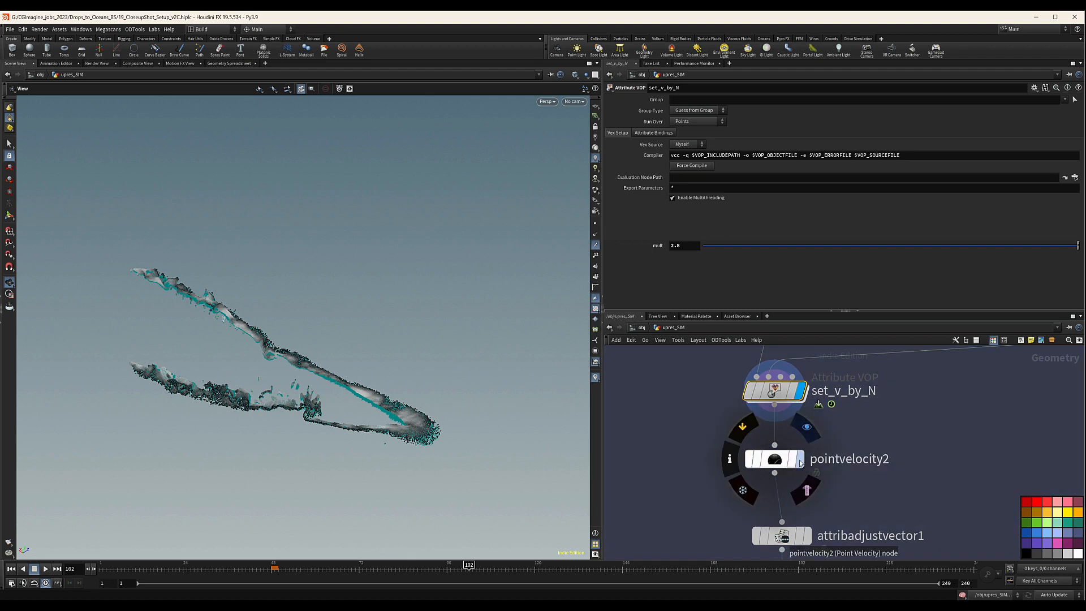
click(807, 428)
click(806, 491)
click(783, 467)
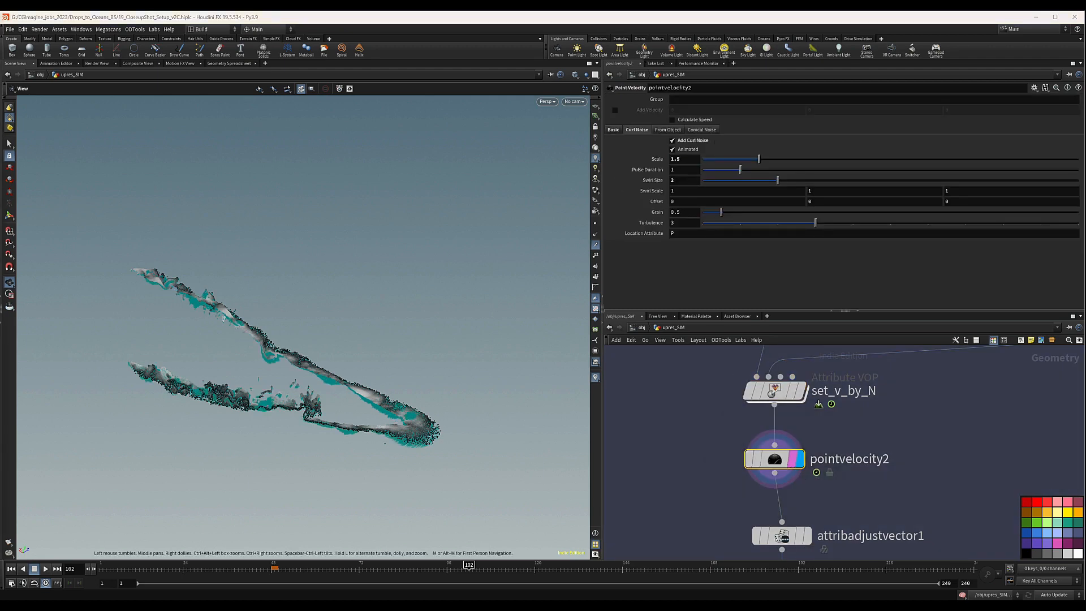
Set pointvelocity2's curl noise Scale to 0.5 and Swirl Size to 1.5.
double_click(683, 160)
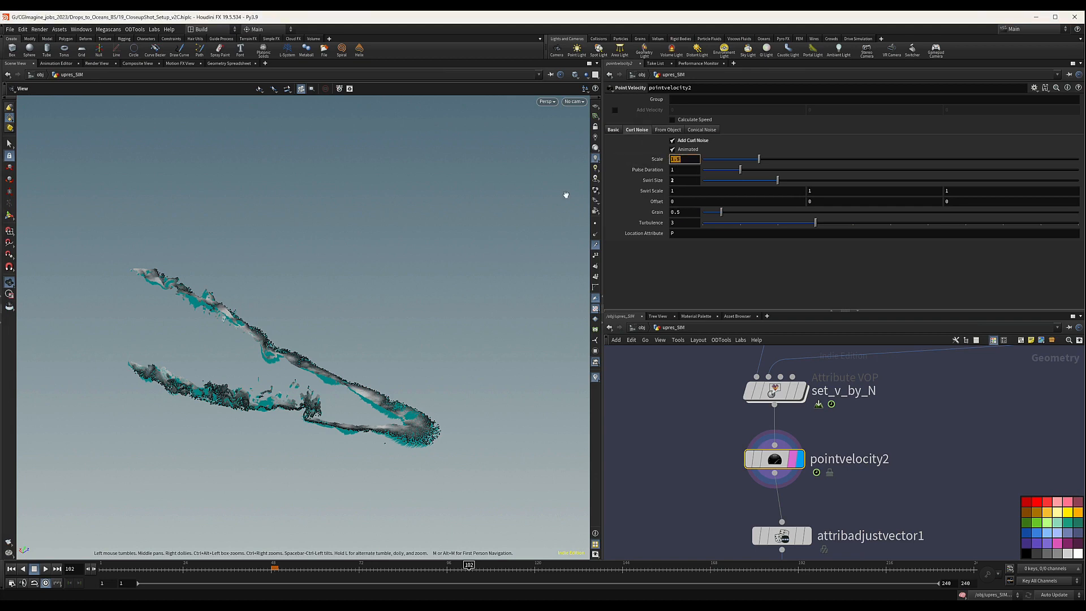
text(.5)
key(Return)
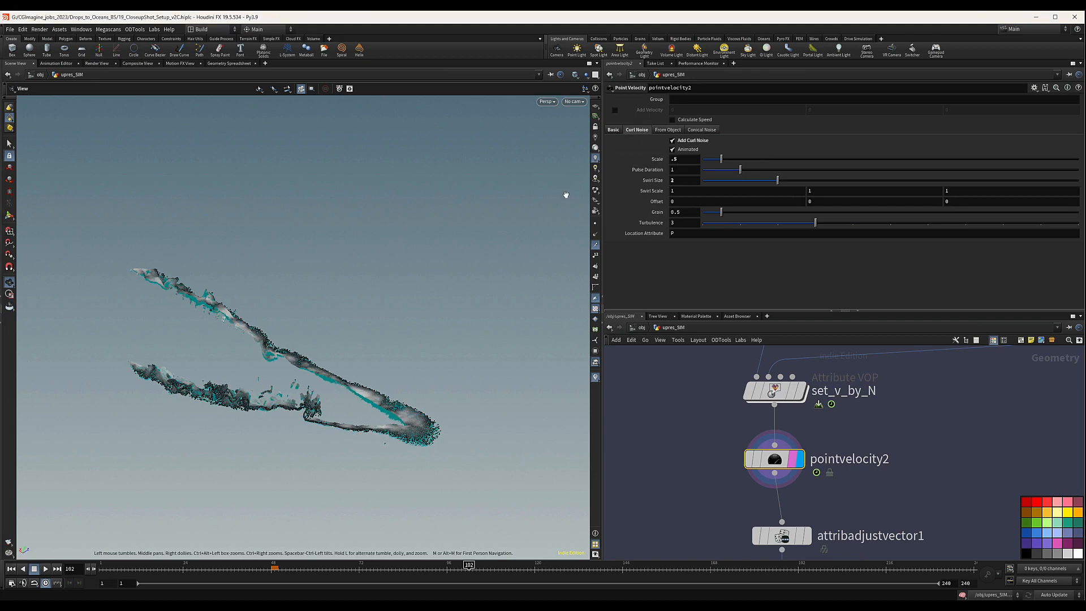
double_click(677, 180)
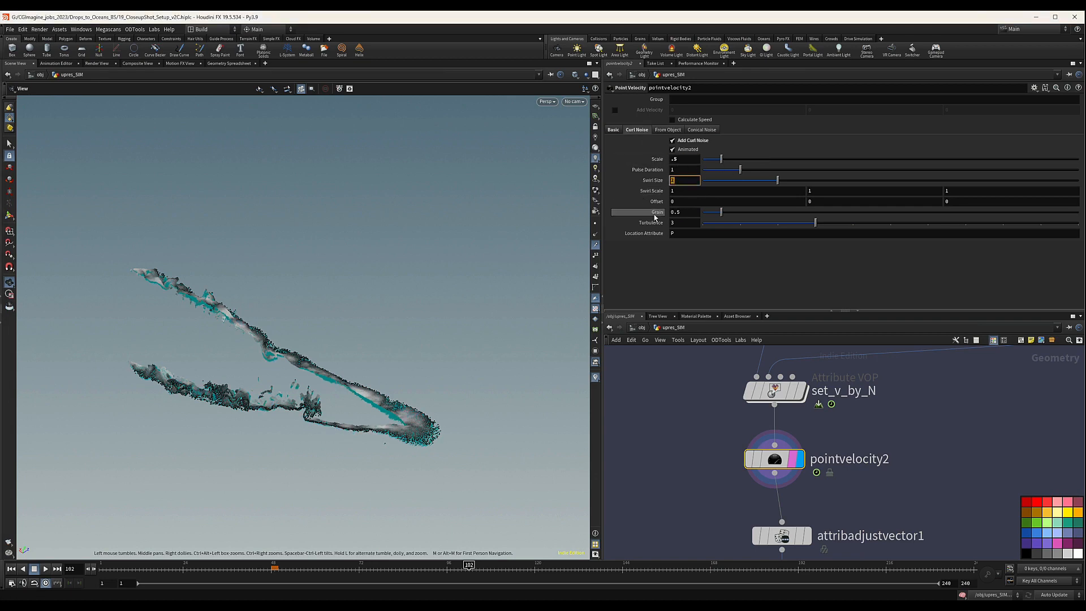
text(1.5)
key(Return)
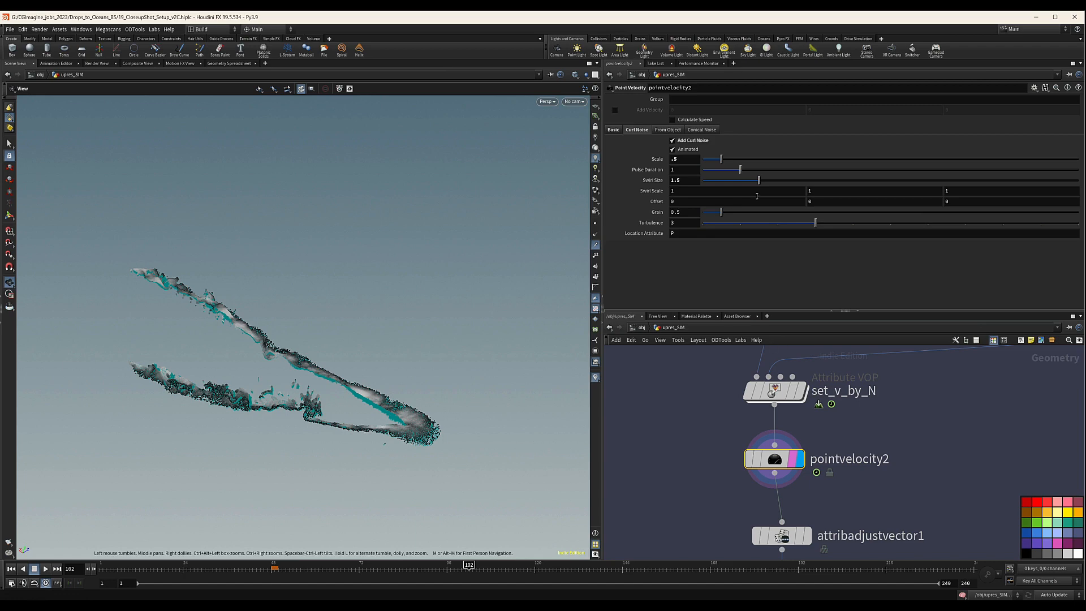
Select attribadjustvector1, set its adjustment to Length Only and its operation to Multiply.
middle_drag(728, 511, 717, 395)
scroll(717, 396, down, 1)
drag(707, 409, 859, 428)
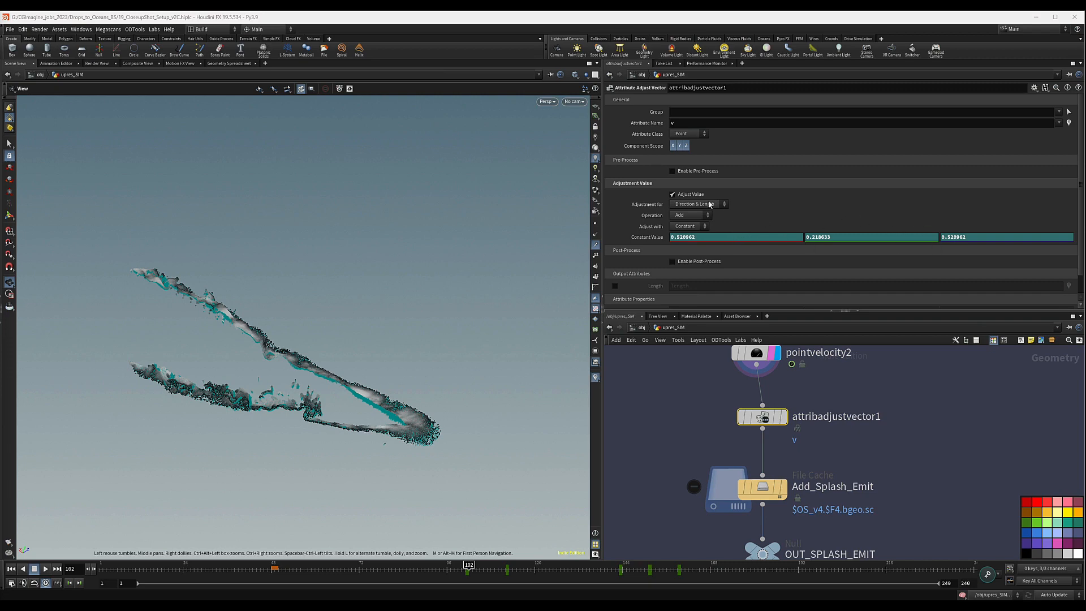
click(710, 204)
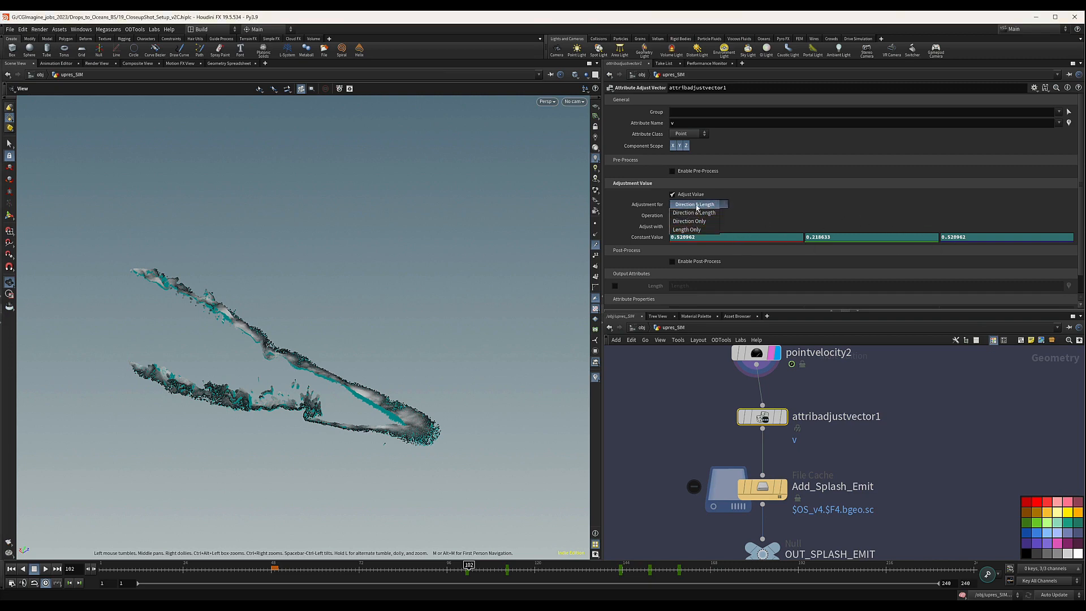
click(696, 209)
click(696, 206)
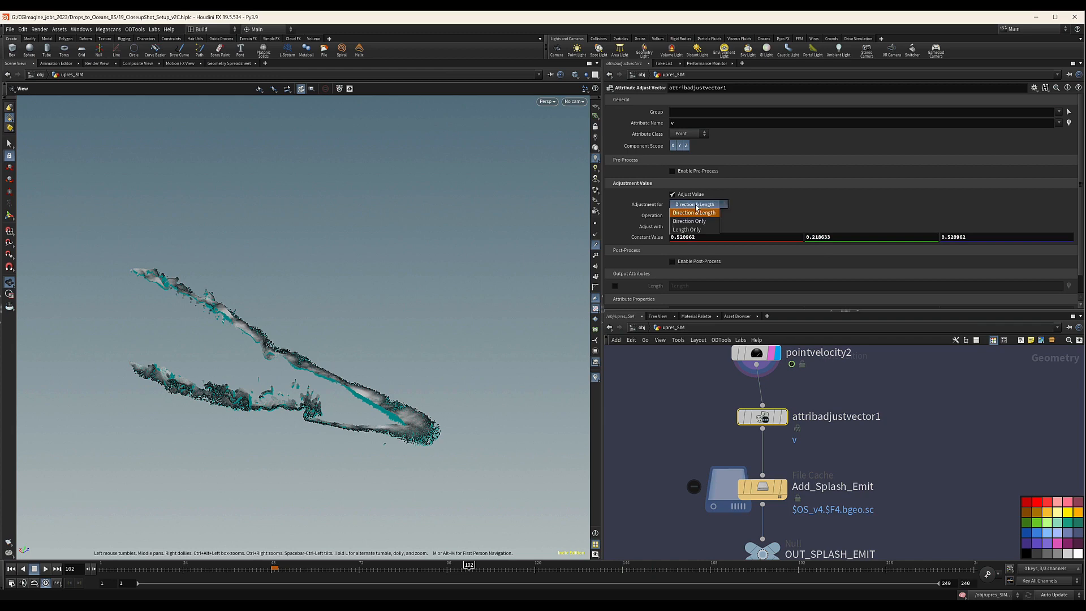
click(687, 230)
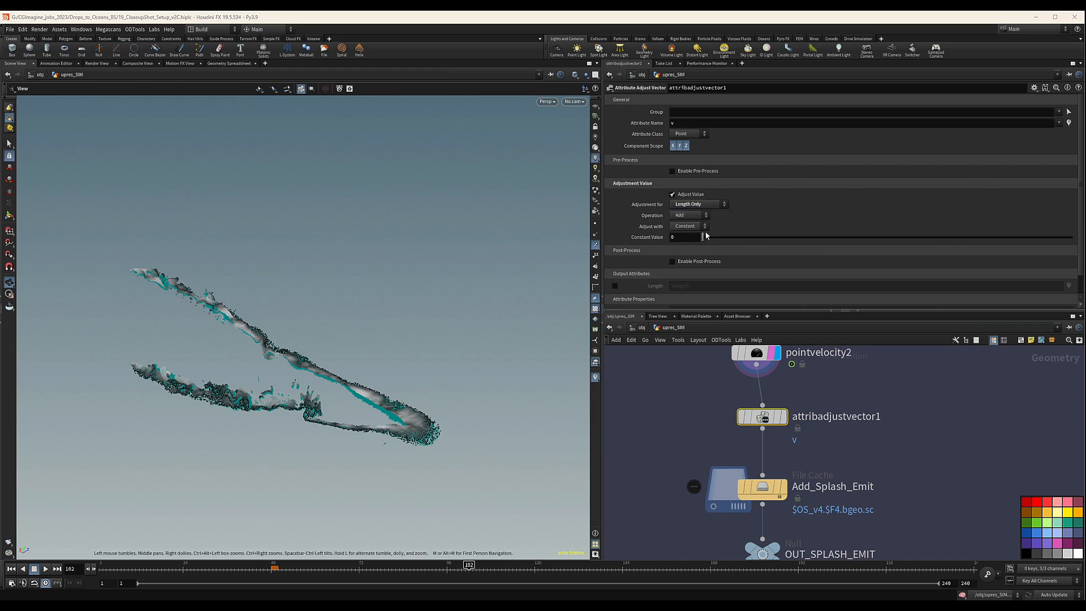
click(687, 217)
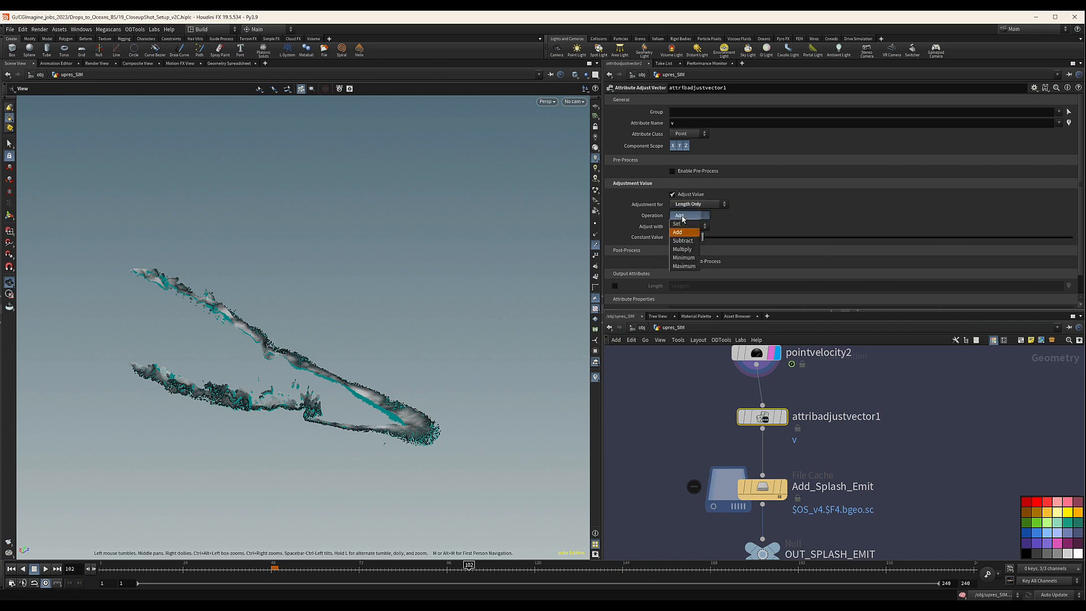
click(693, 250)
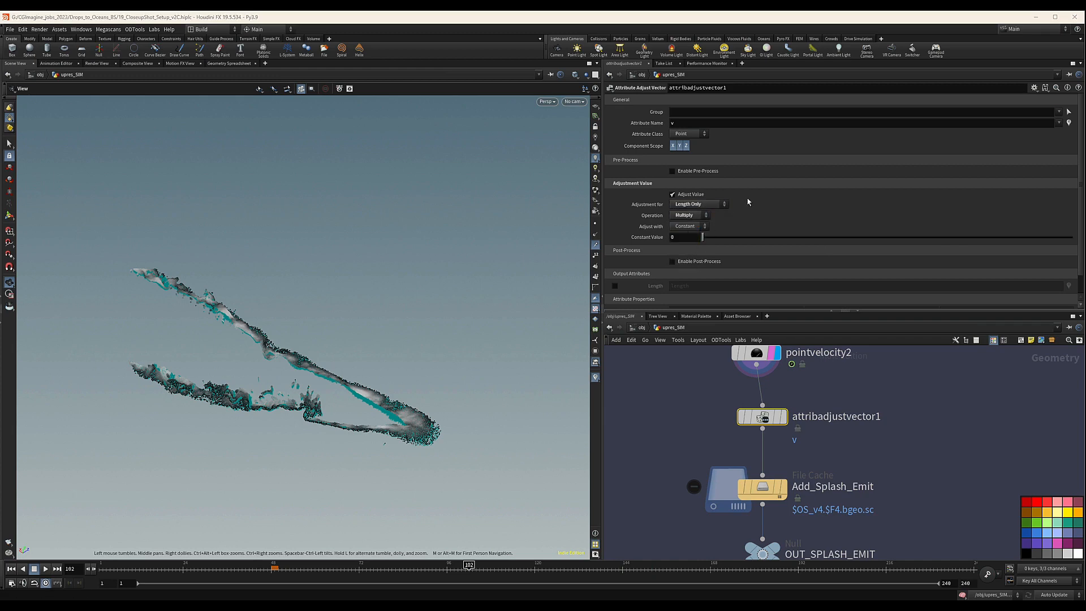
Display attribadjustvector1 and move the timeline to frame 101.
click(776, 421)
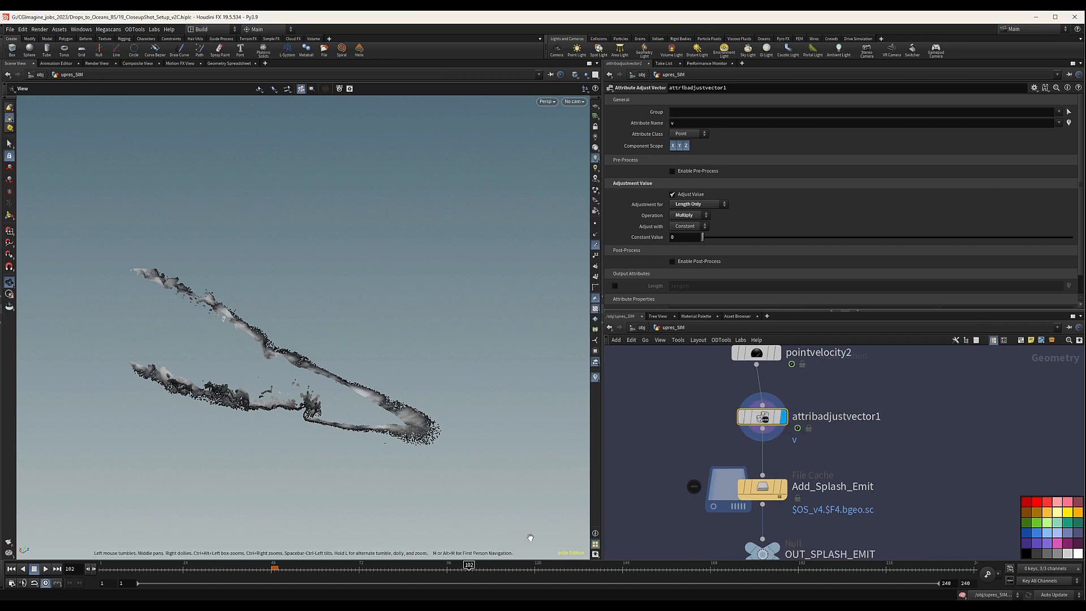
click(466, 576)
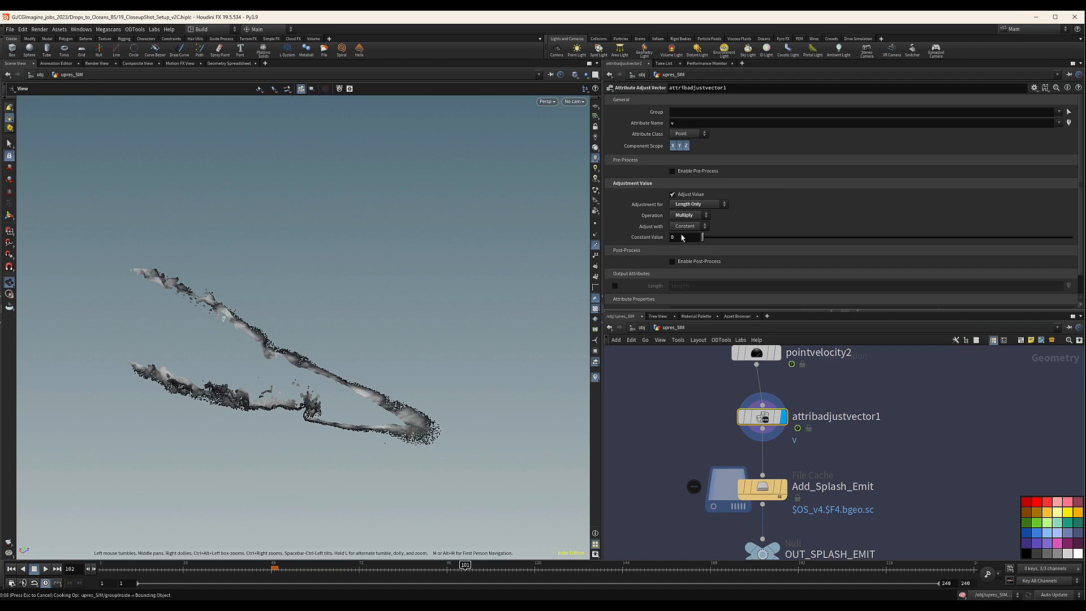
drag(677, 238, 673, 228)
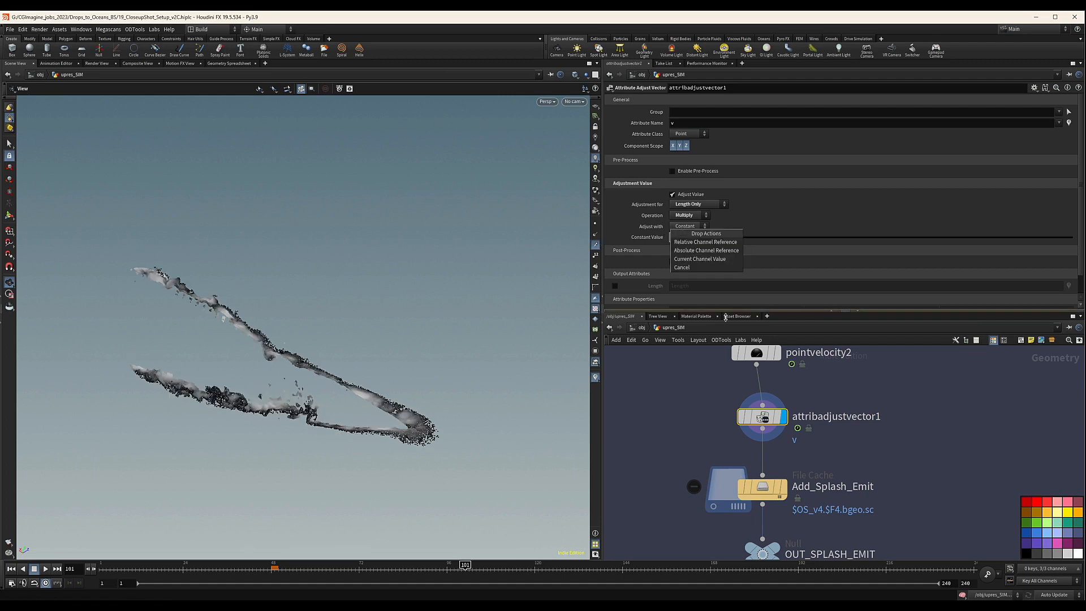
click(917, 406)
Switch the scene to Manual update and set attribadjustvector1's Constant Value to 0.5.
click(1047, 595)
click(1048, 594)
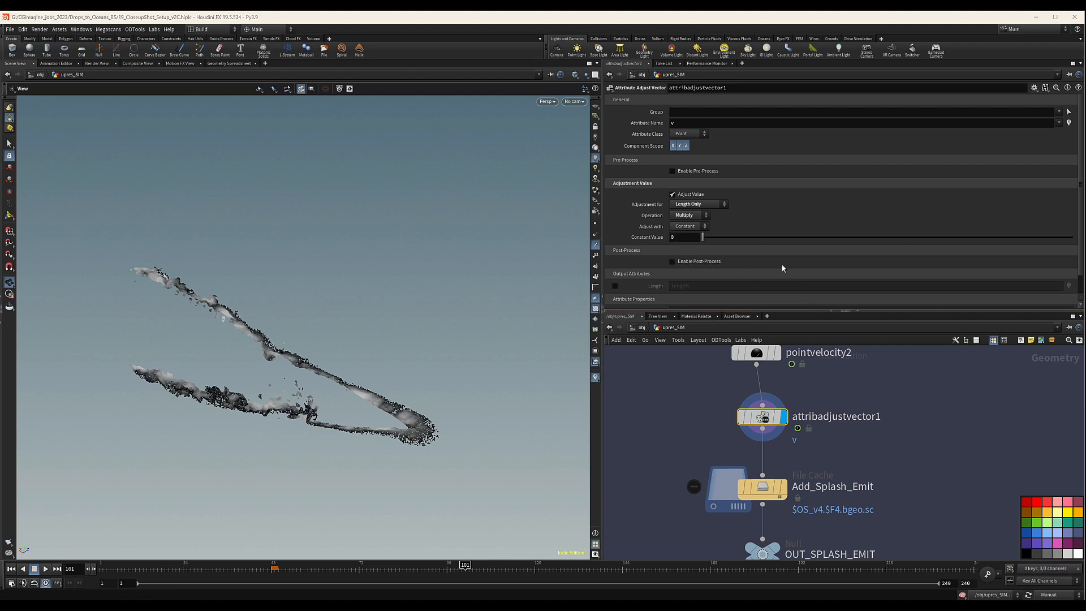
double_click(679, 237)
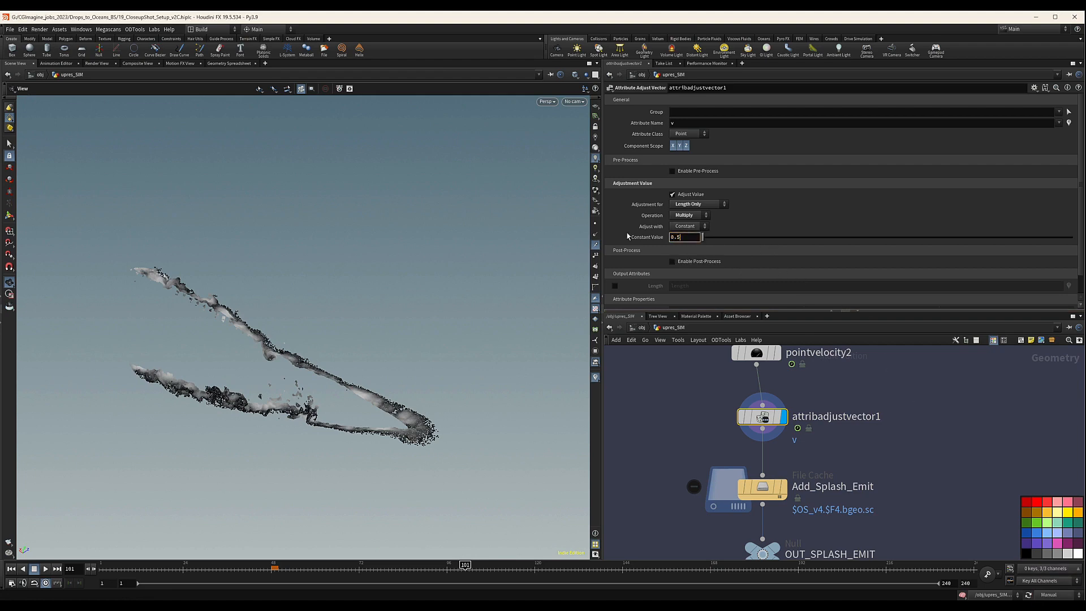
key(Return)
middle_drag(786, 457, 769, 449)
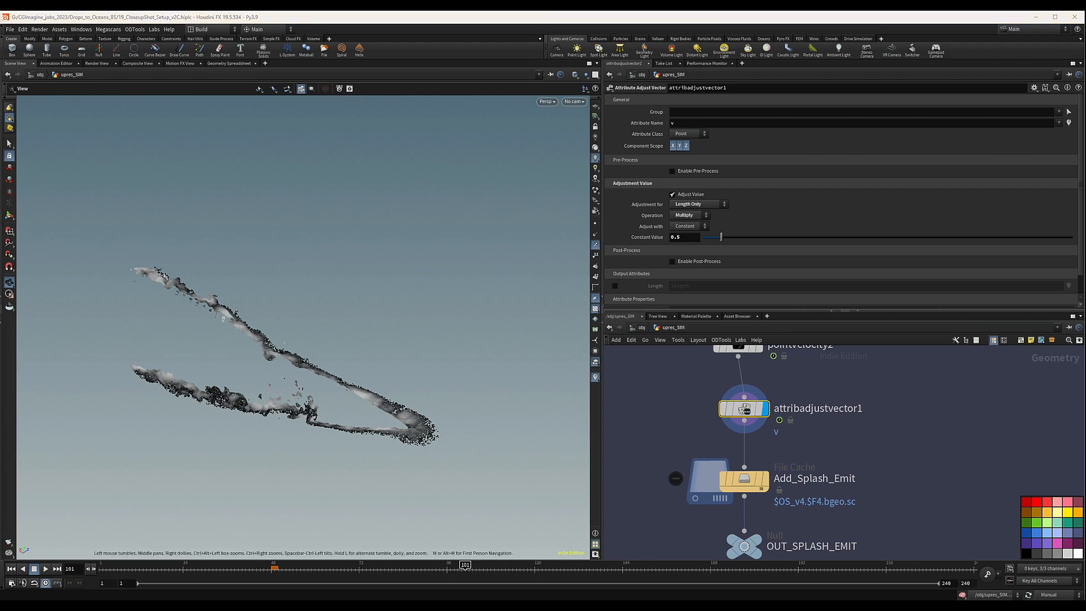
Keyframe attribadjustvector1's Constant Value at 1.2 on frame 112 and at 0.5 on frame 100.
click(506, 572)
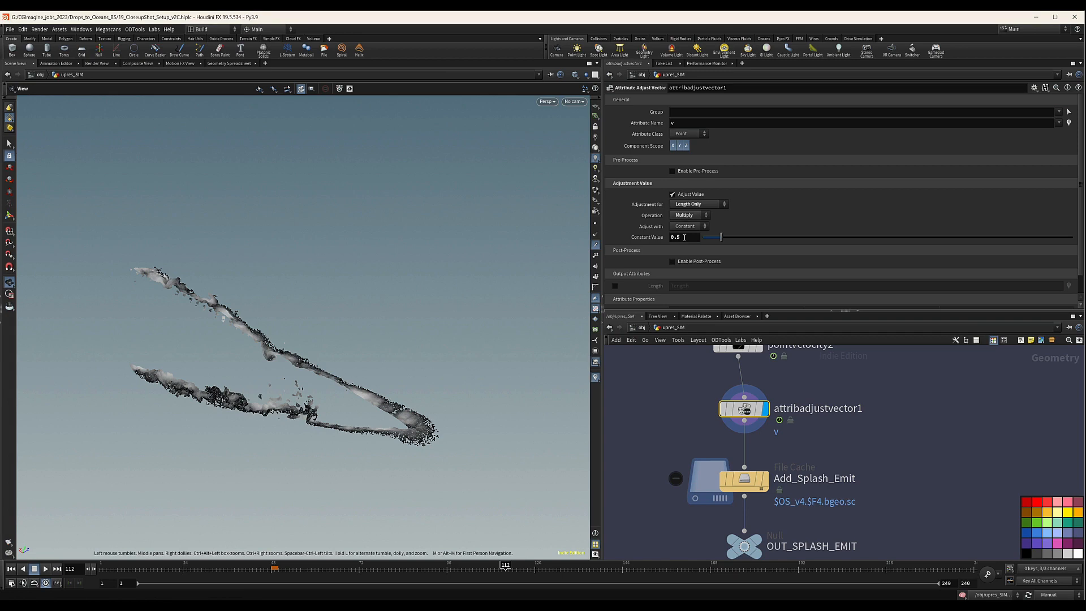
drag(684, 238, 645, 239)
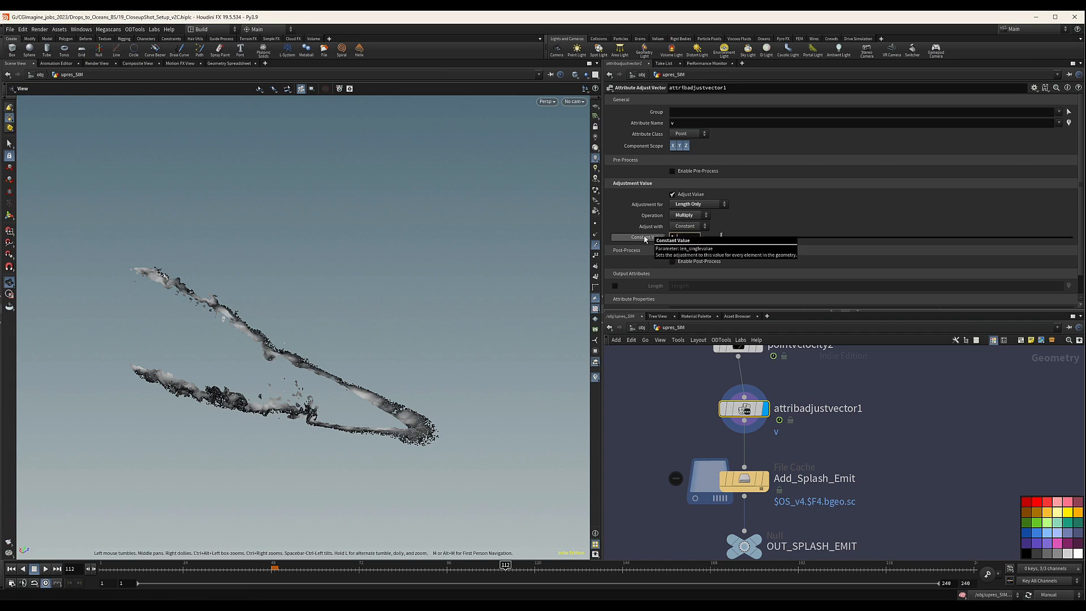
text(1.2)
key(Return)
alt+click(649, 240)
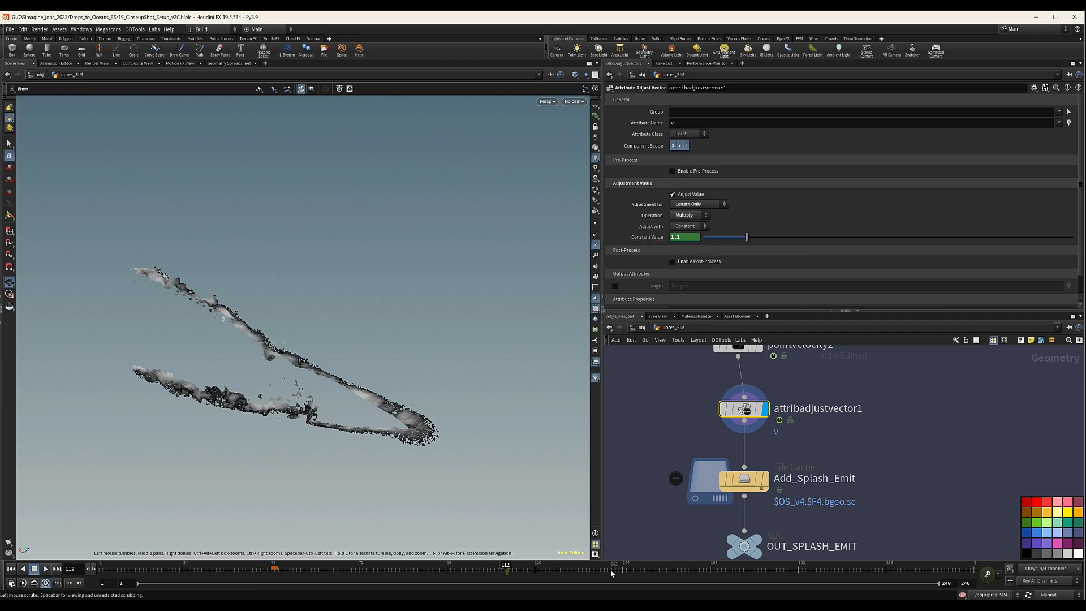
click(460, 566)
text(.5)
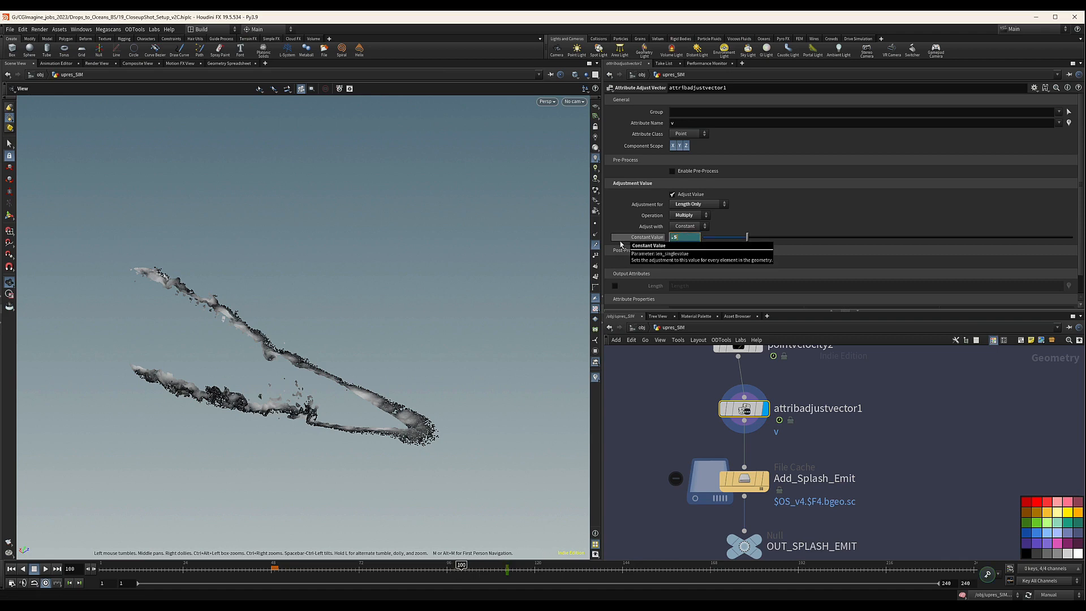
key(Return)
alt+click(642, 239)
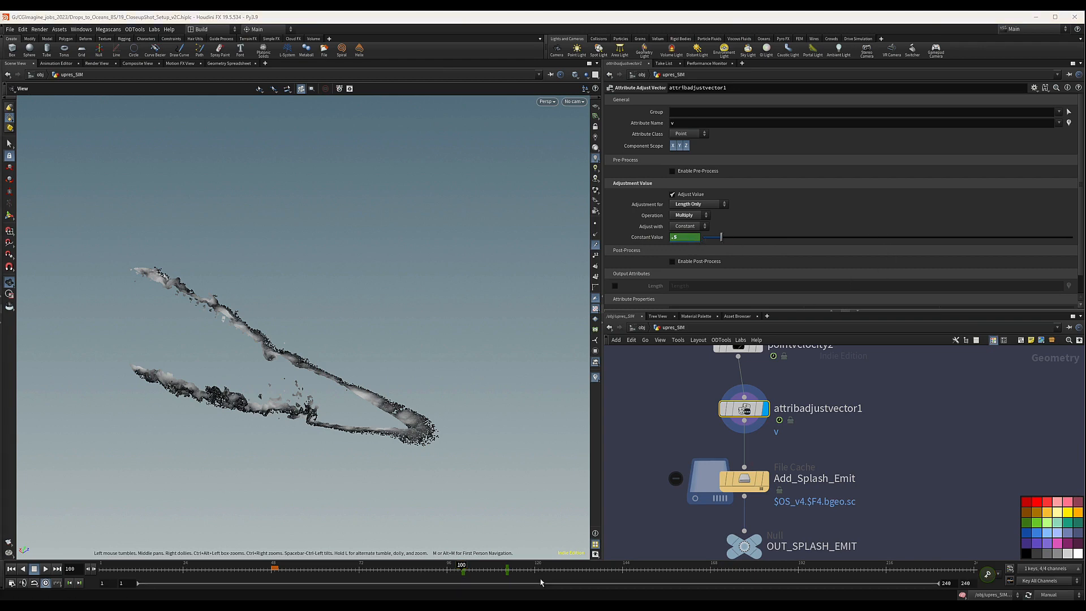
Keyframe the velocity length multiplier's Constant Value at 1.2 on frame 142 and at 0.6 on frame 152.
click(612, 569)
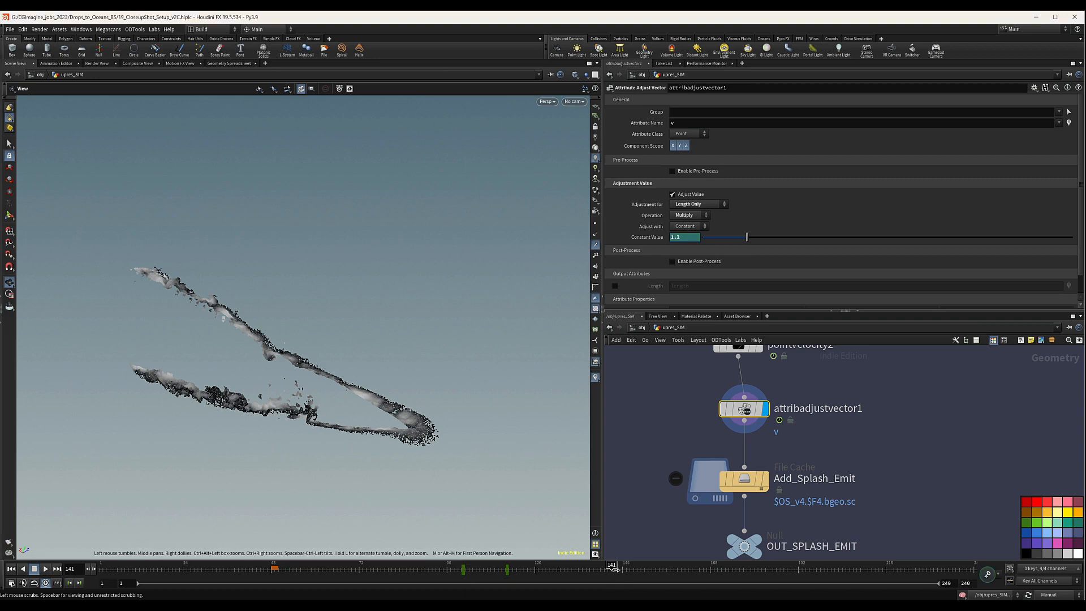
click(616, 570)
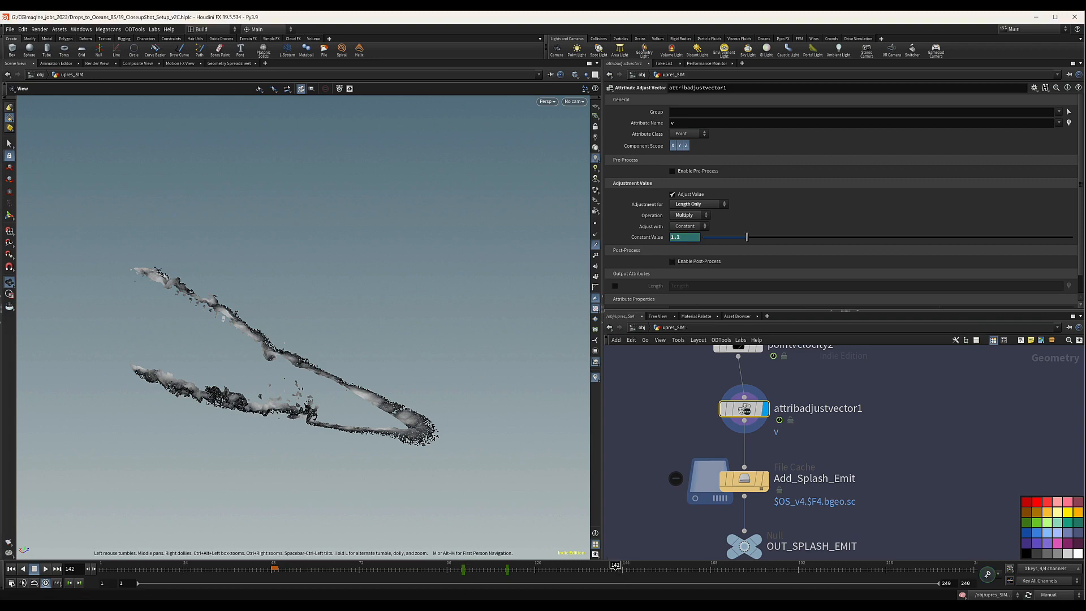
alt+click(673, 237)
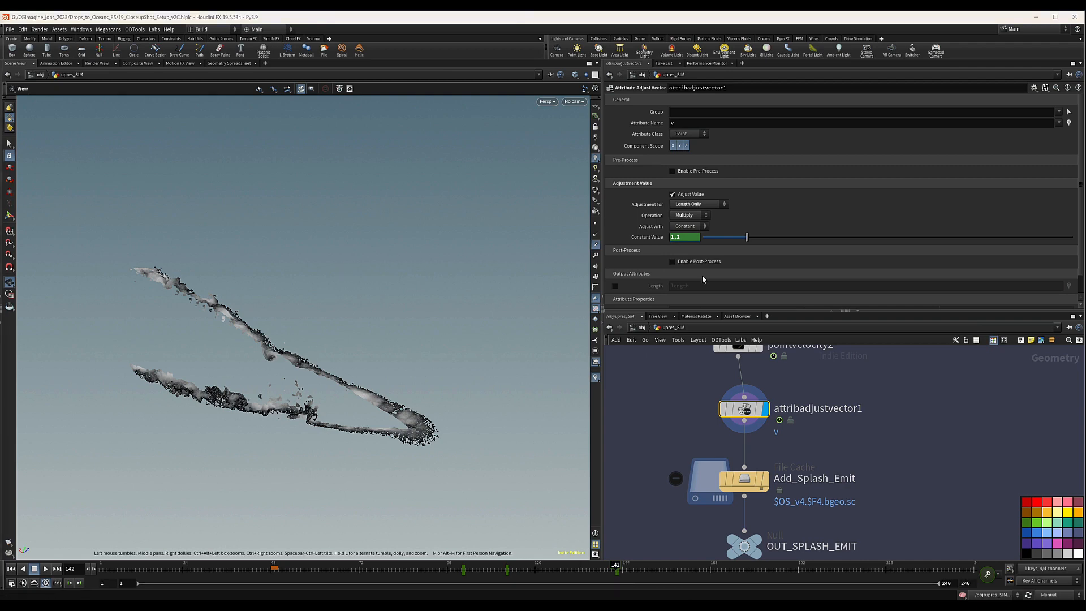
click(653, 572)
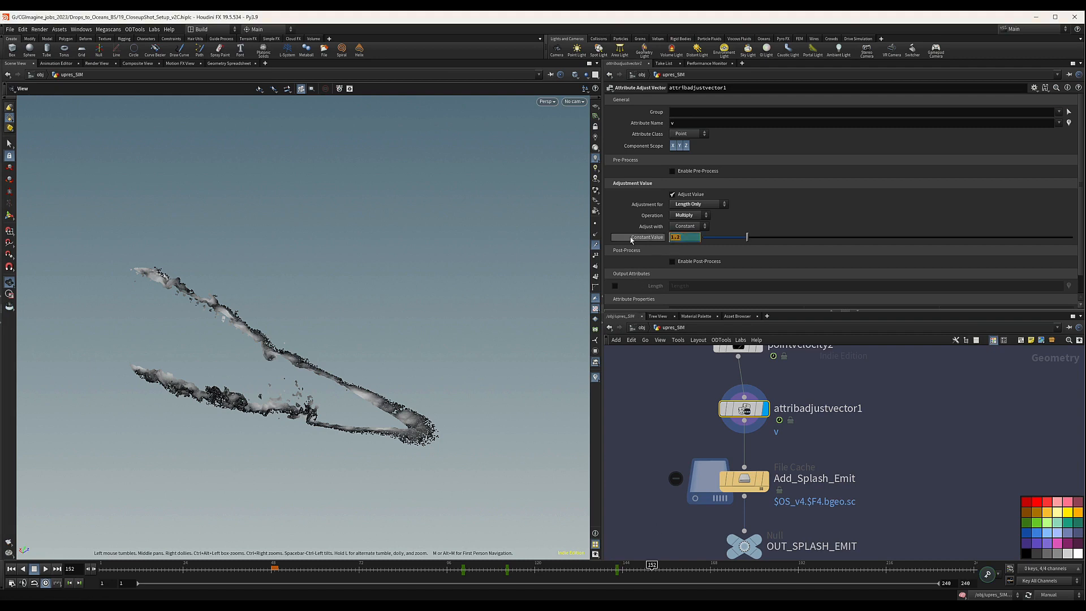
text(.6)
key(Return)
alt+click(689, 236)
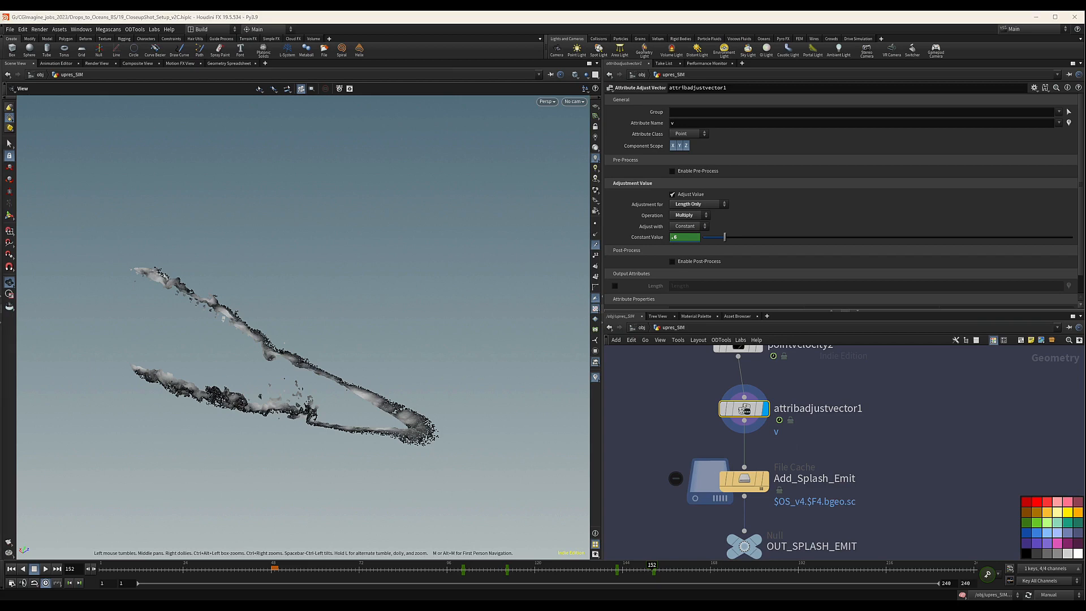
Keyframe the Constant Value at 1.2 on frame 159.
click(679, 570)
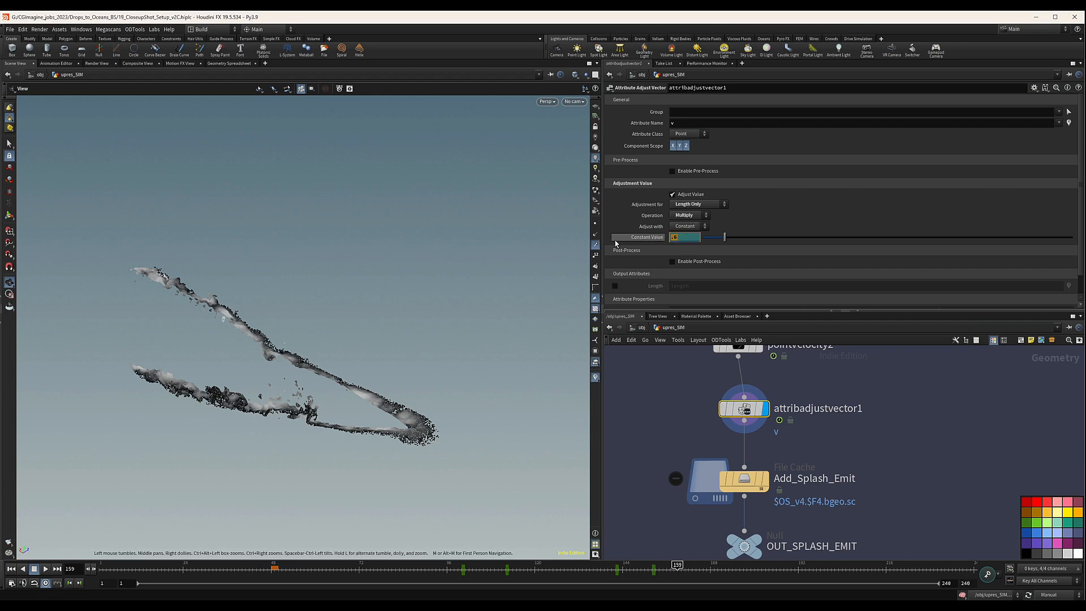
text(1.2)
key(Return)
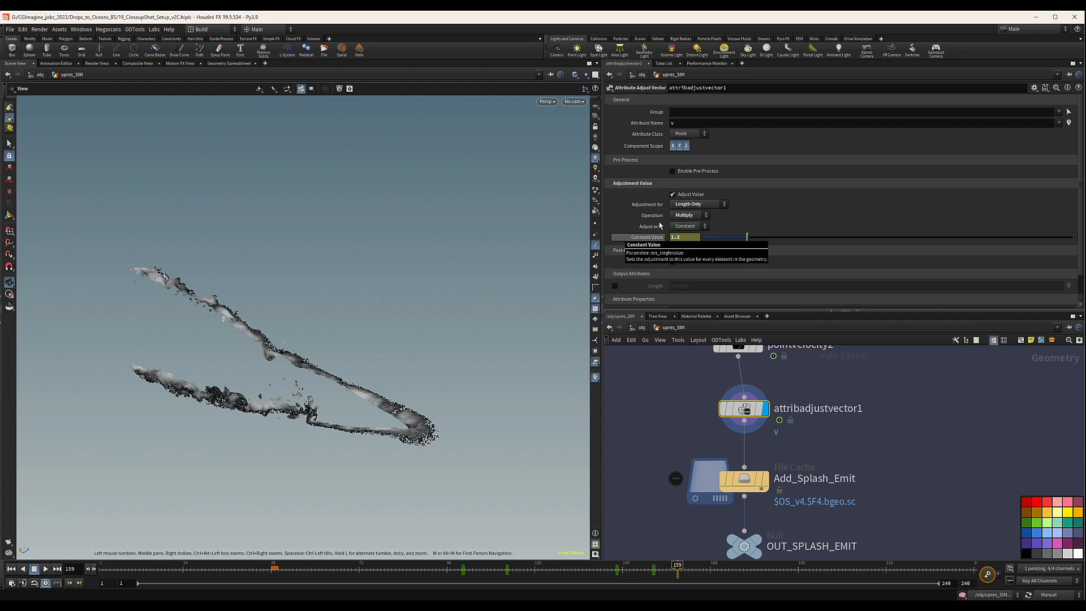
alt+click(683, 237)
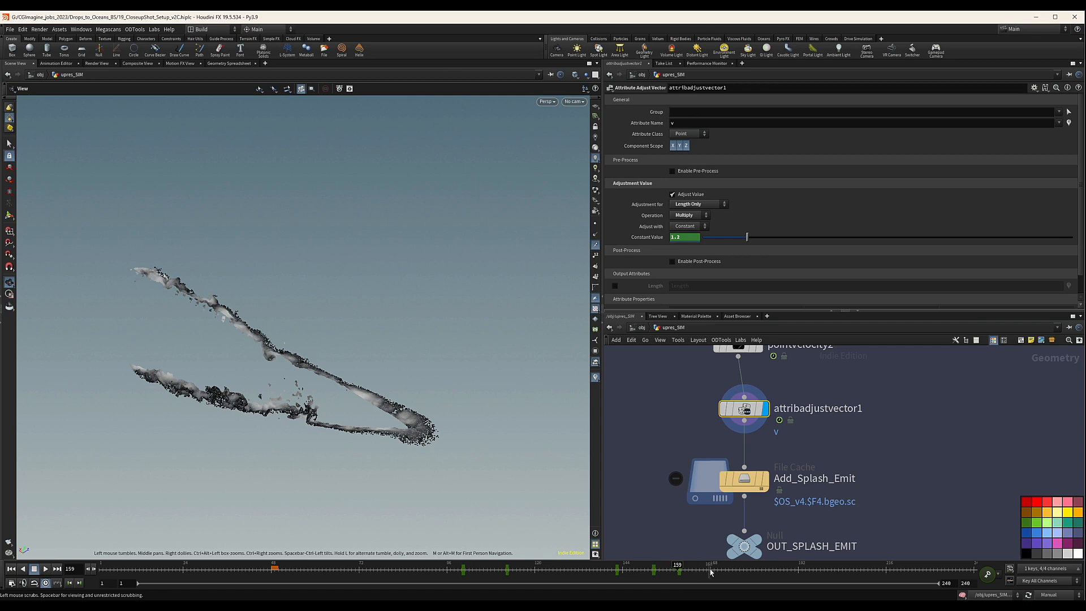
Rename the Add_Splash_Emit file cache node as Add_Splash_Emit_Closeup.
scroll(827, 501, down, 3)
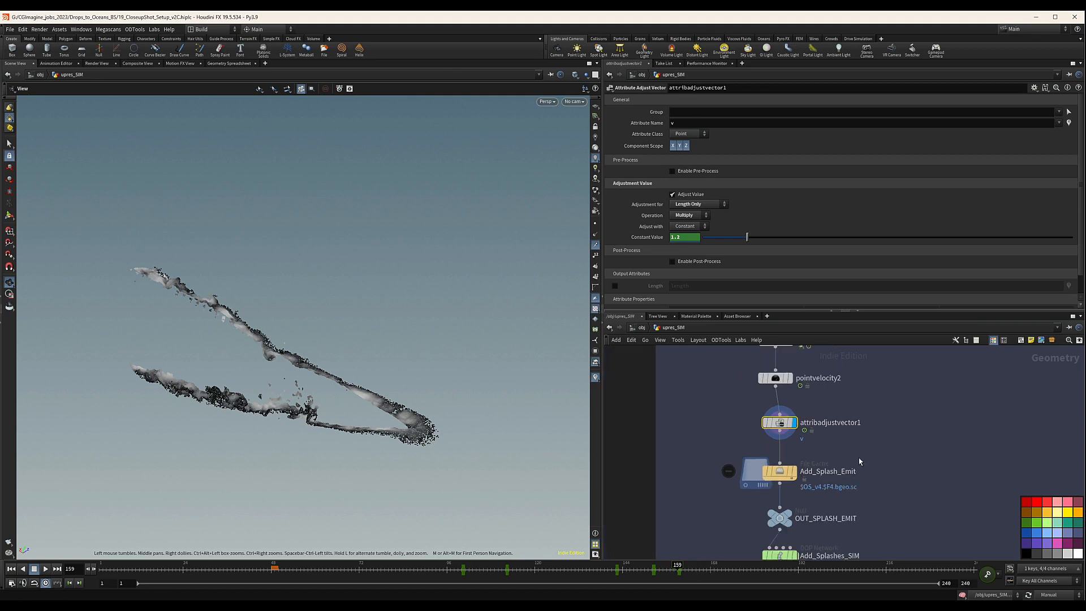
drag(680, 407, 806, 456)
scroll(822, 437, down, 4)
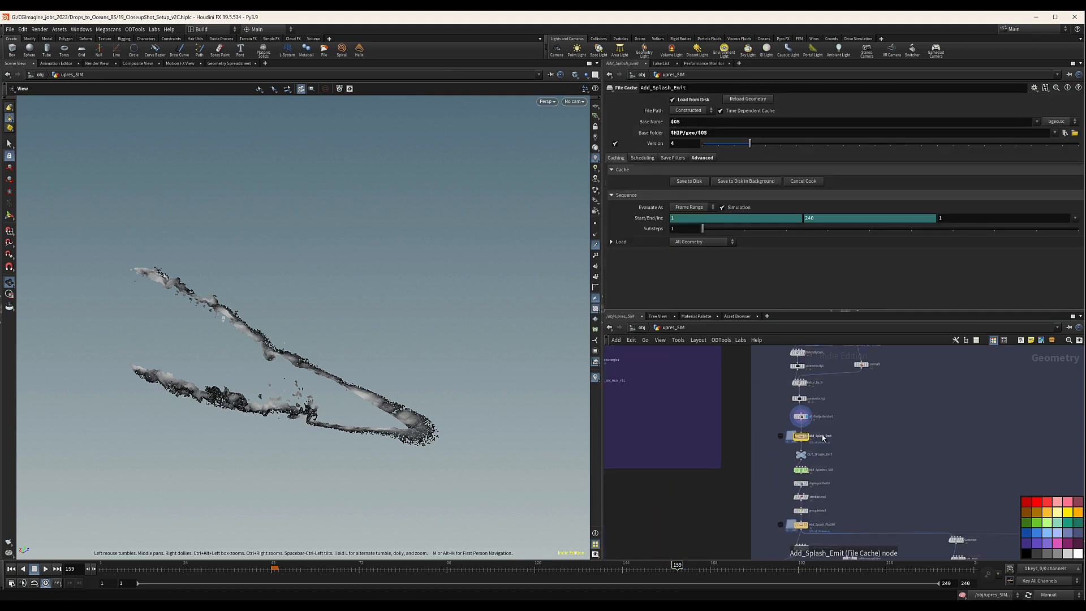
middle_drag(827, 437, 784, 438)
scroll(786, 438, up, 5)
click(797, 431)
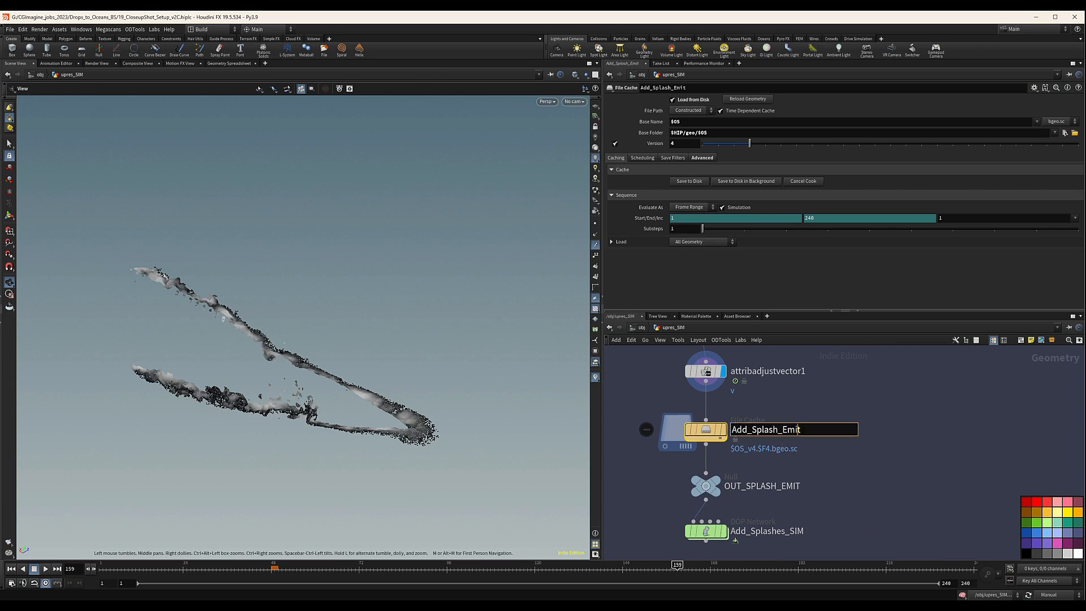
click(809, 430)
text(_Closeup)
key(Return)
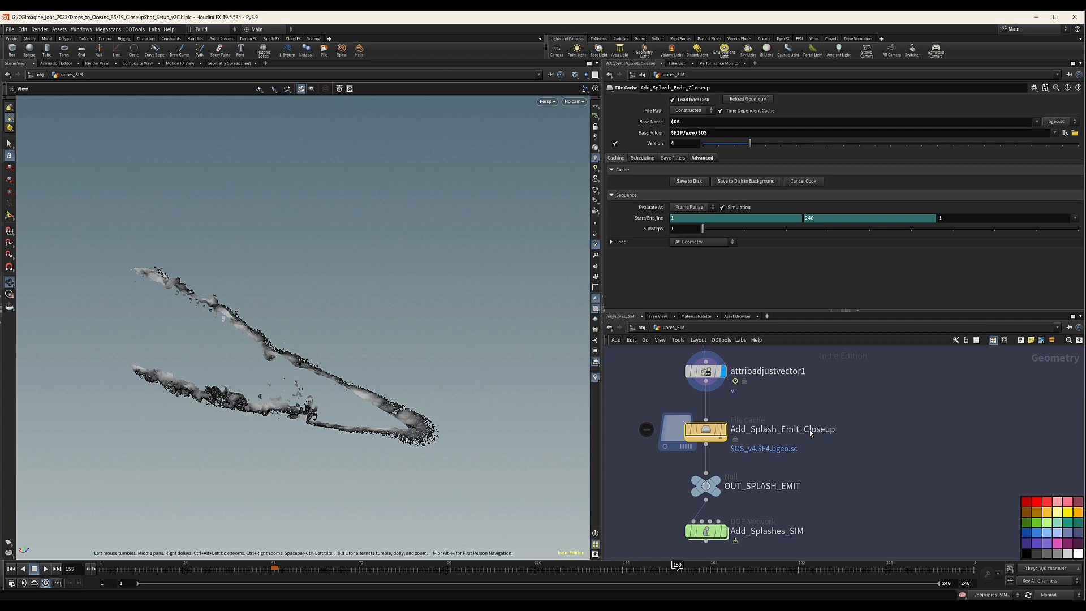
Set the Add_Splash_Emit_Closeup cache's Base Folder to $CACHE_2/$OS and its Version to 3.
scroll(777, 437, down, 3)
middle_drag(777, 438, 811, 450)
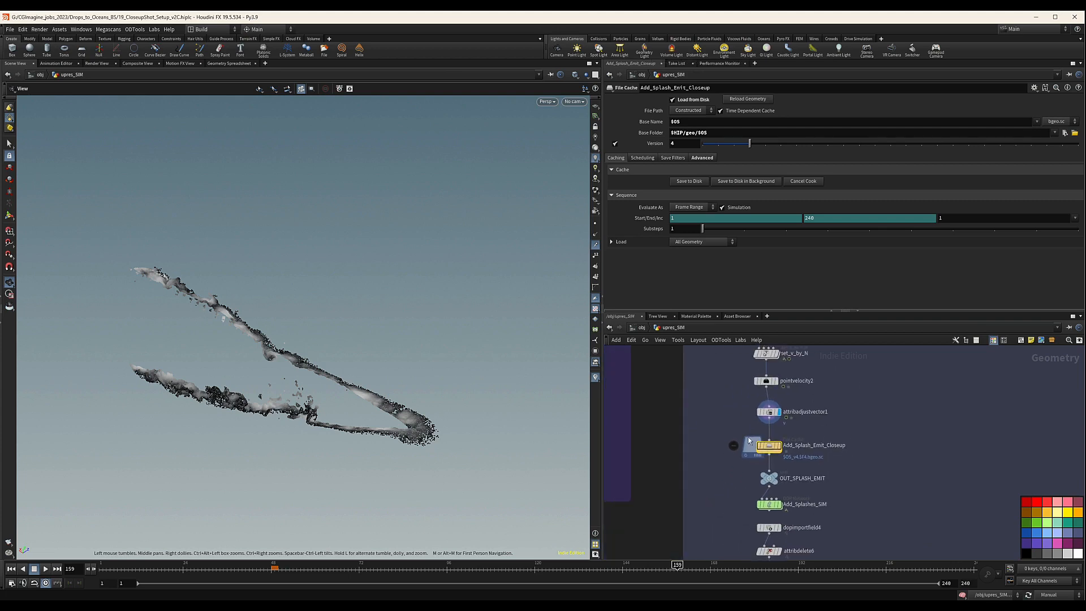
drag(723, 430, 807, 457)
drag(696, 134, 632, 138)
text($CAC)
key(Return)
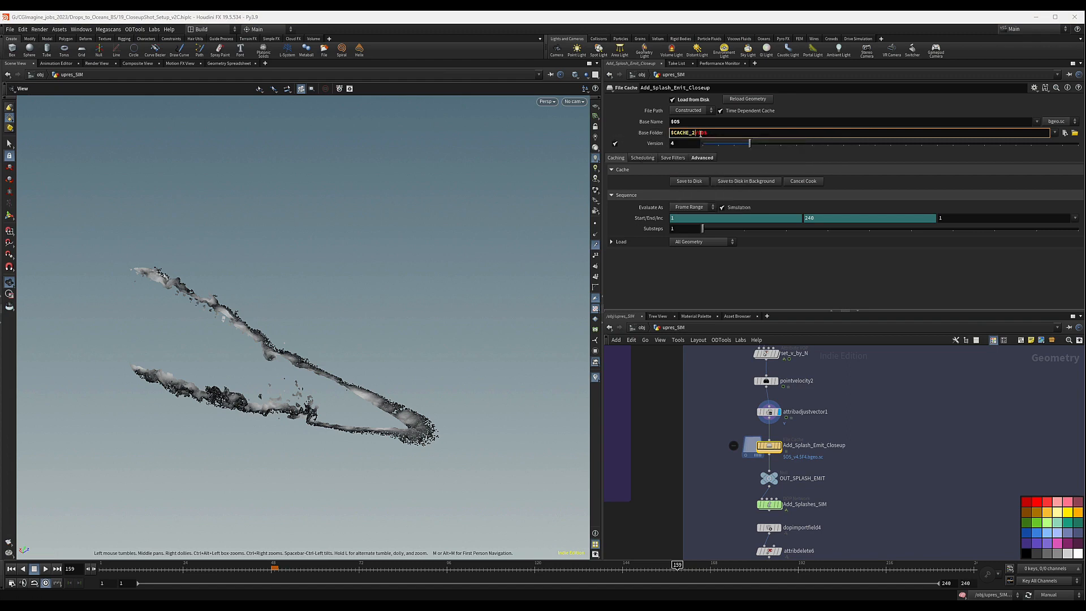
scroll(684, 144, down, 1)
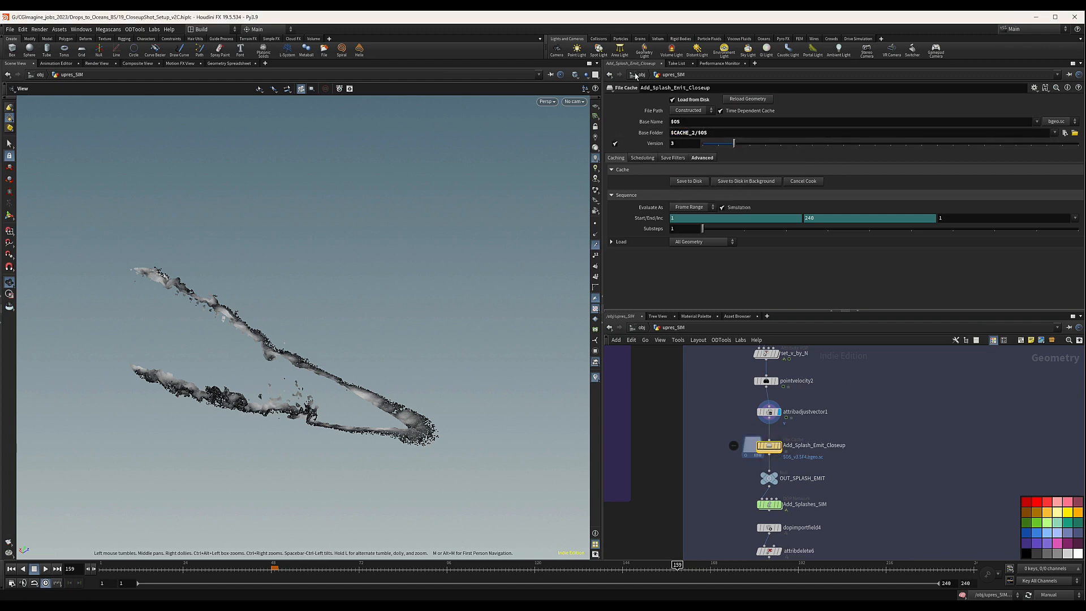
Display Add_Splash_Emit_Closeup with Auto Update enabled and scrub the timeline from frame 142 to frame 104.
scroll(779, 456, up, 3)
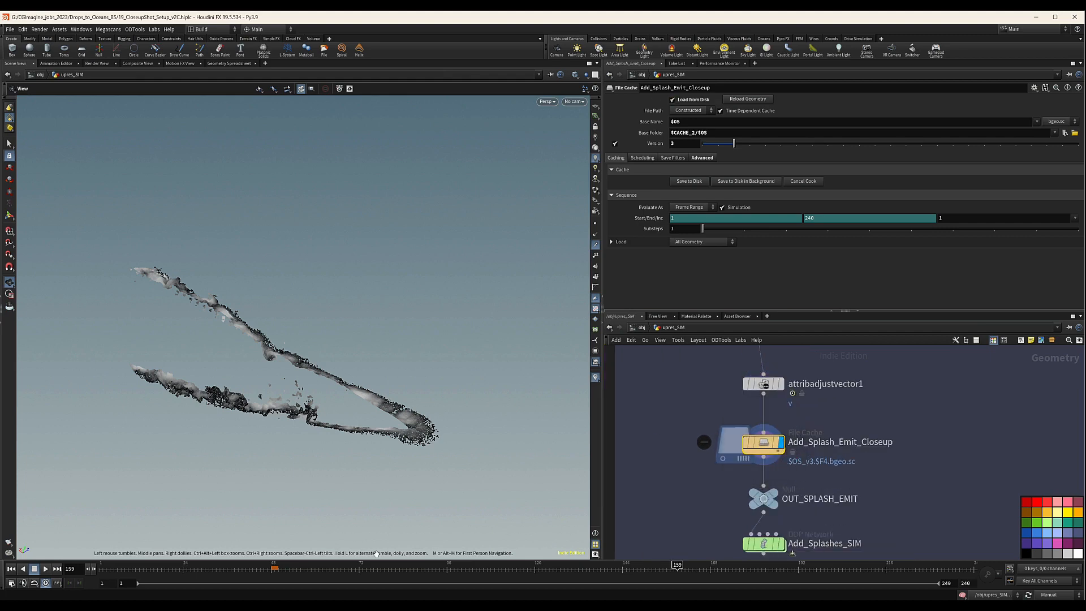
drag(648, 565, 615, 565)
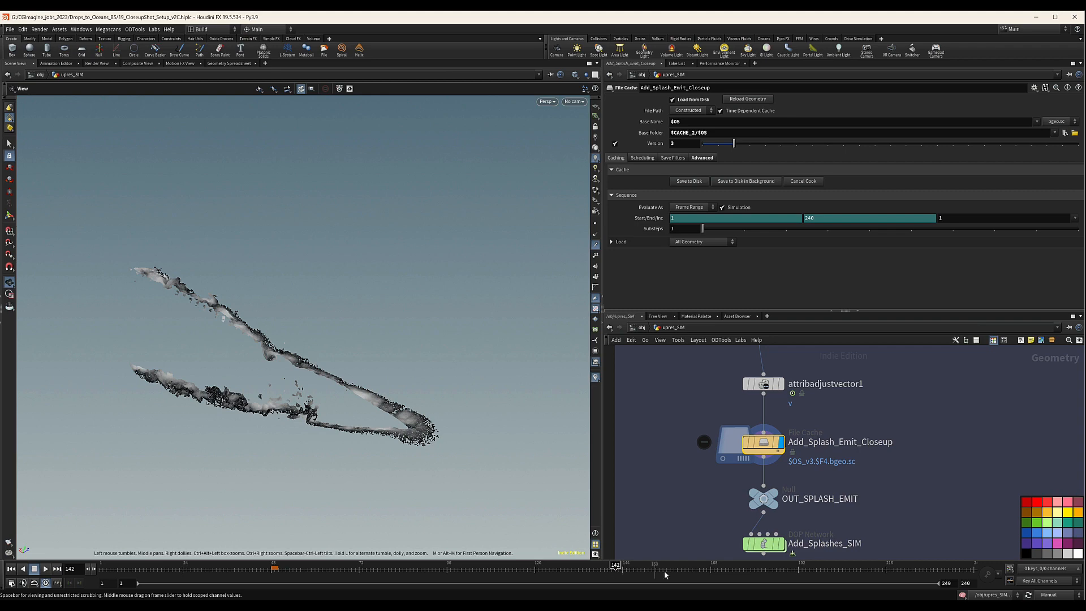
click(1064, 593)
click(1053, 569)
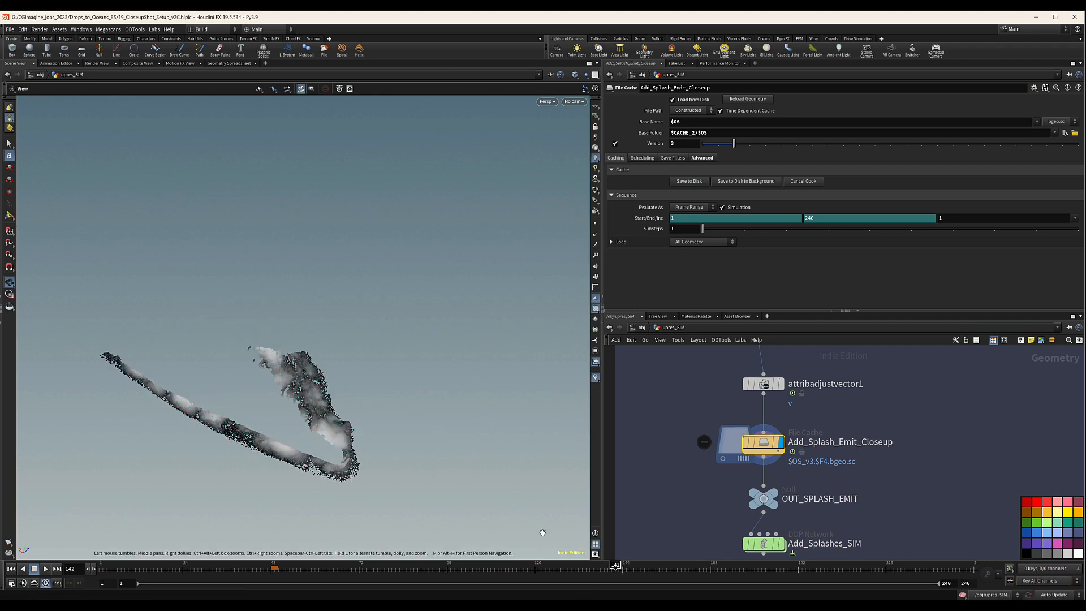
mouse_move(616, 566)
mouse_down()
mouse_move(447, 565)
mouse_move(688, 565)
mouse_move(410, 566)
mouse_move(566, 565)
mouse_move(476, 565)
mouse_up()
Examine the node branches downstream of Add_Splash_Emit_Closeup, from the splash simulation to the secondary simulation caches.
scroll(806, 472, down, 4)
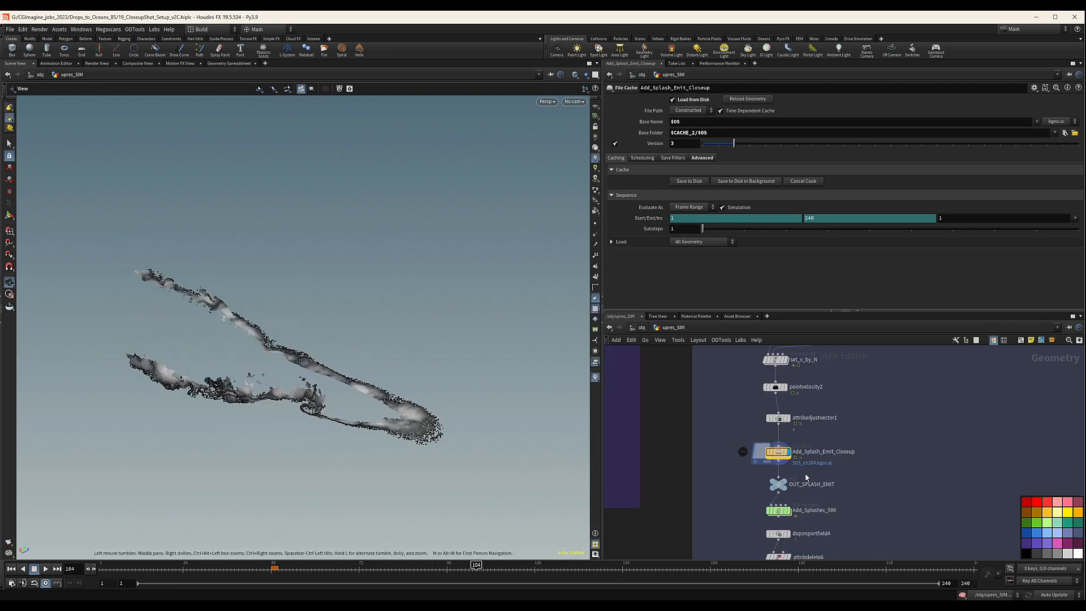
middle_drag(835, 420, 857, 441)
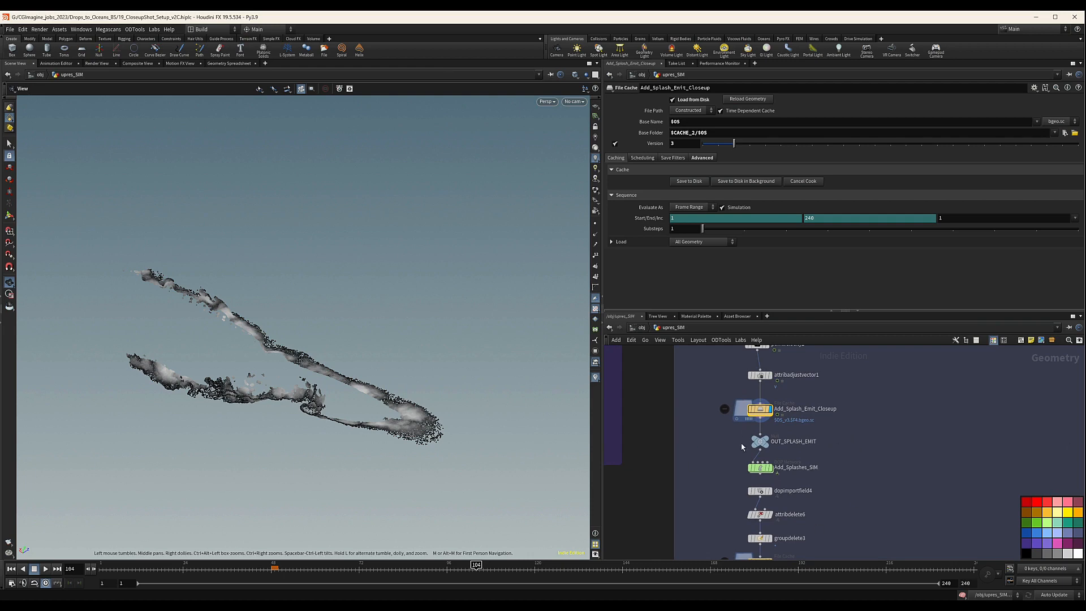
scroll(746, 442, down, 6)
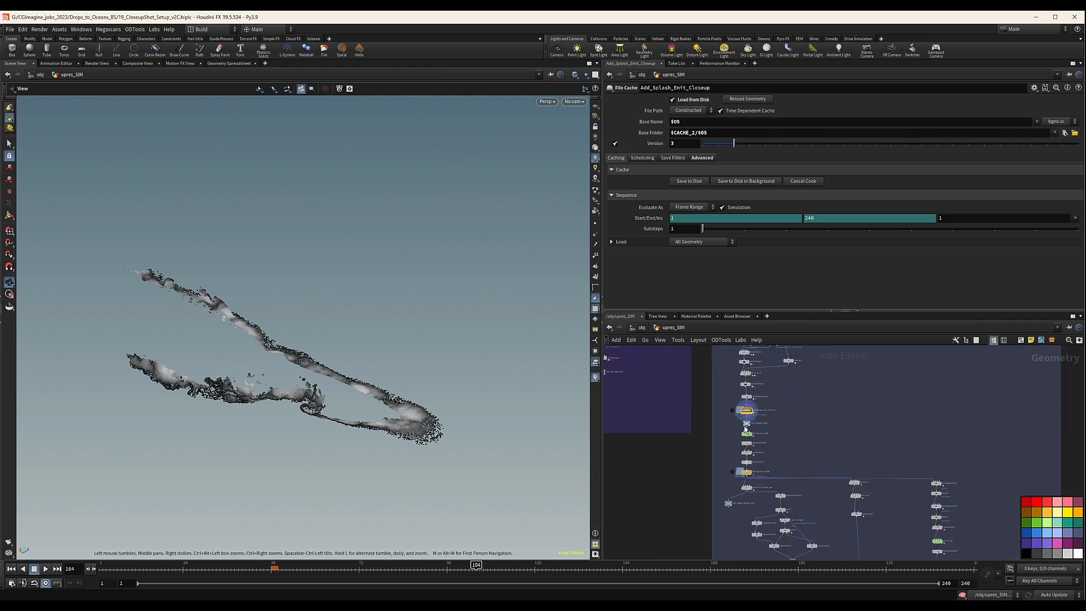
scroll(745, 442, up, 4)
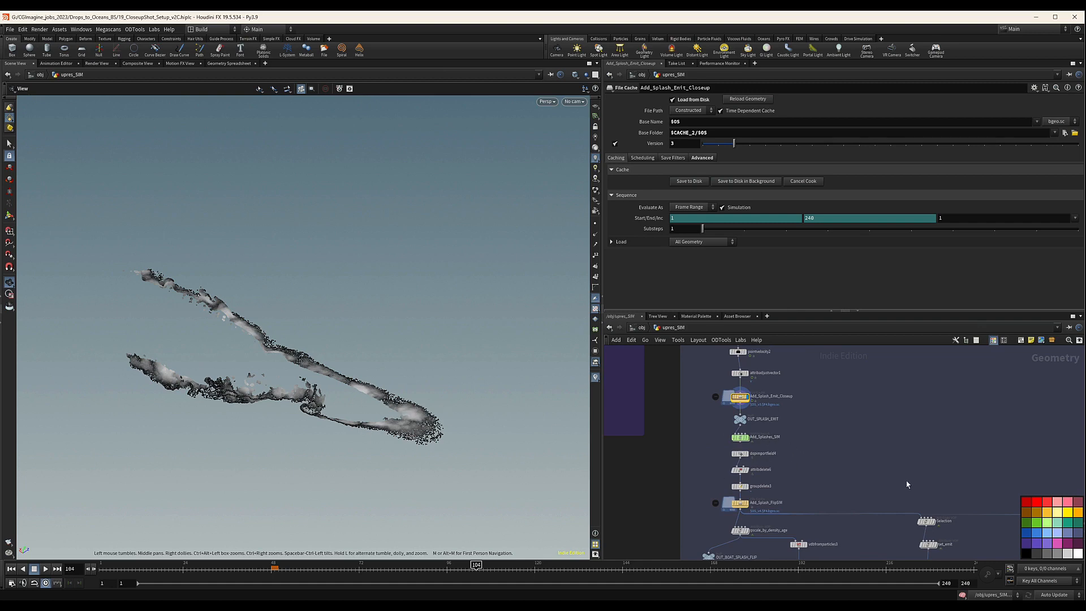
scroll(687, 423, down, 6)
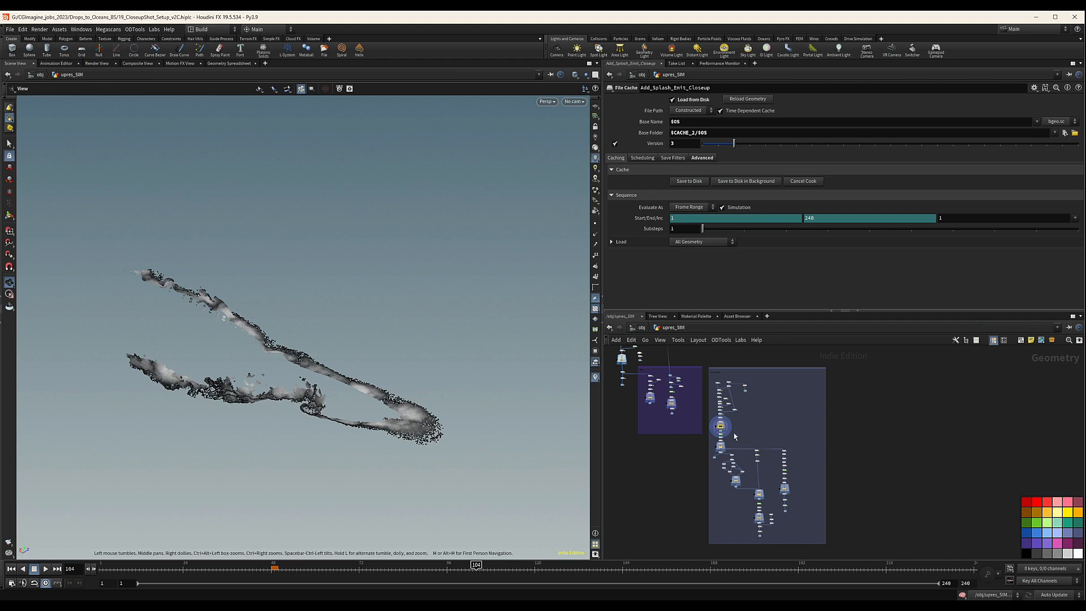
scroll(740, 433, up, 5)
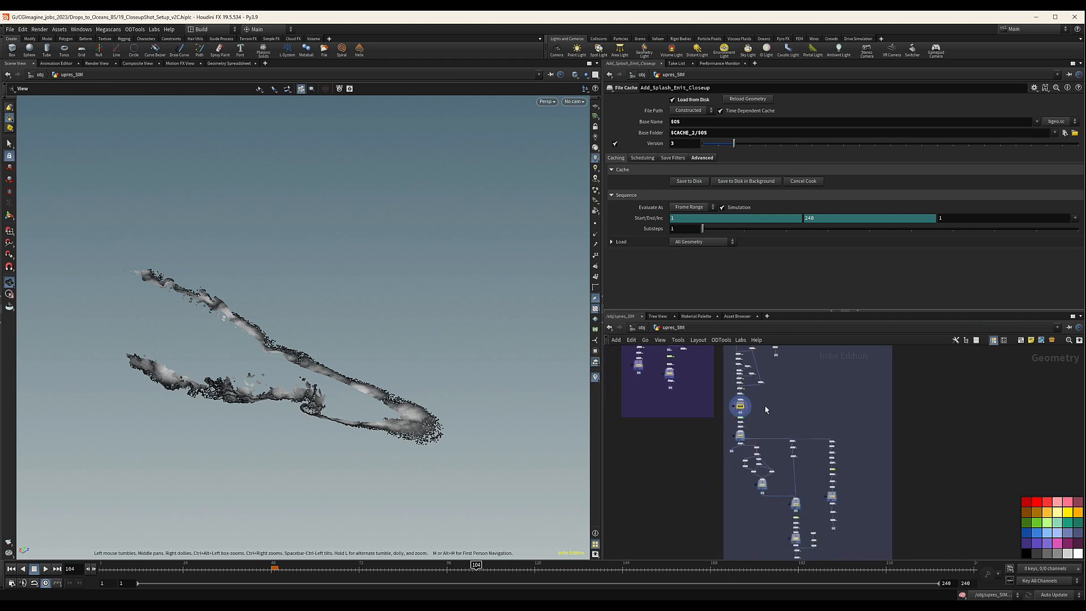
middle_drag(739, 400, 764, 397)
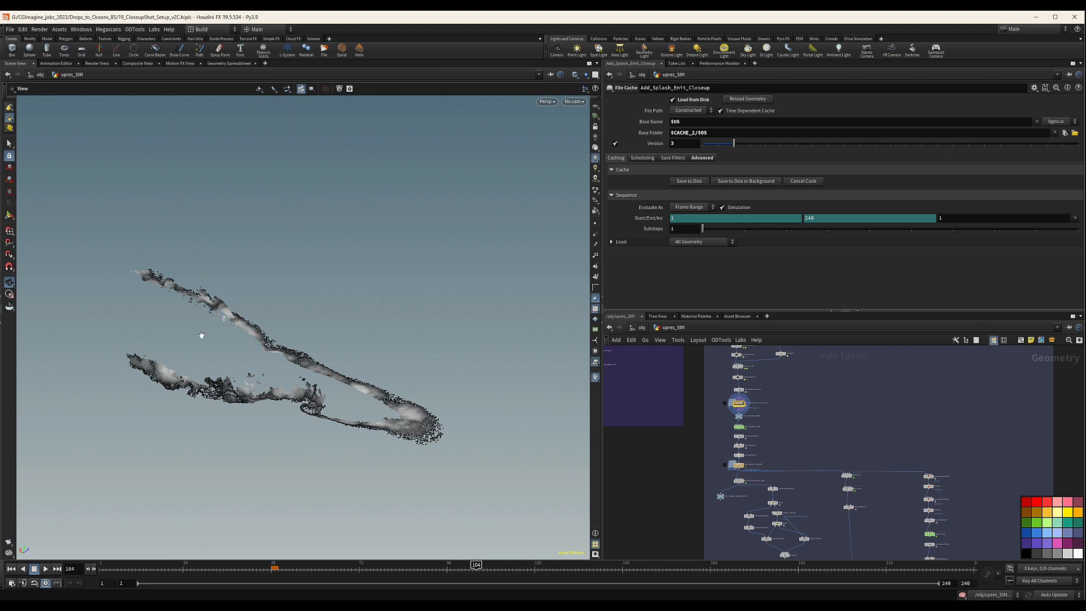
middle_drag(806, 436, 773, 380)
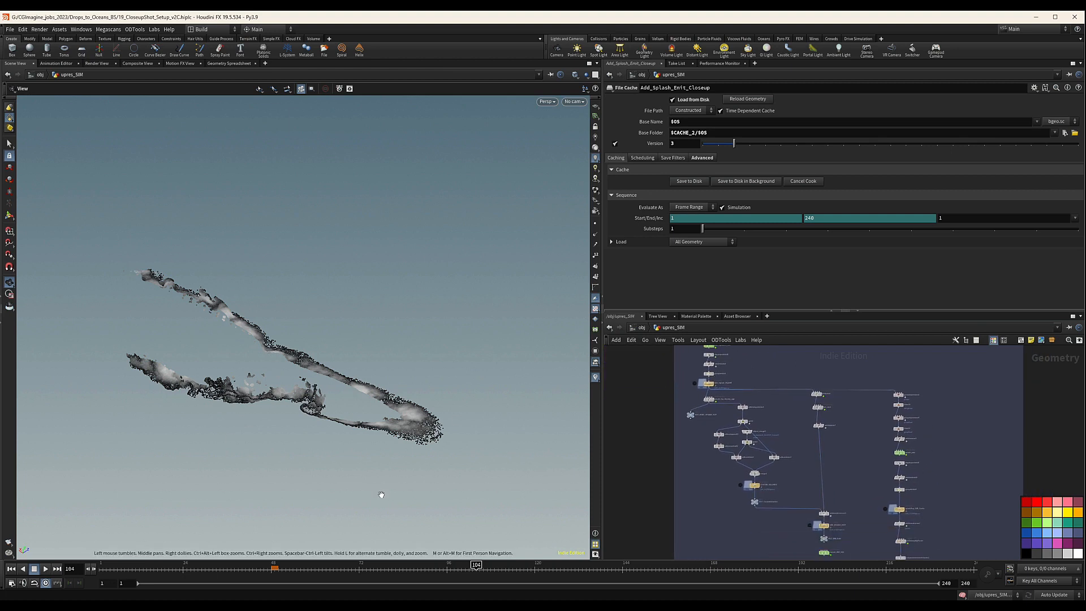
middle_drag(839, 470, 750, 417)
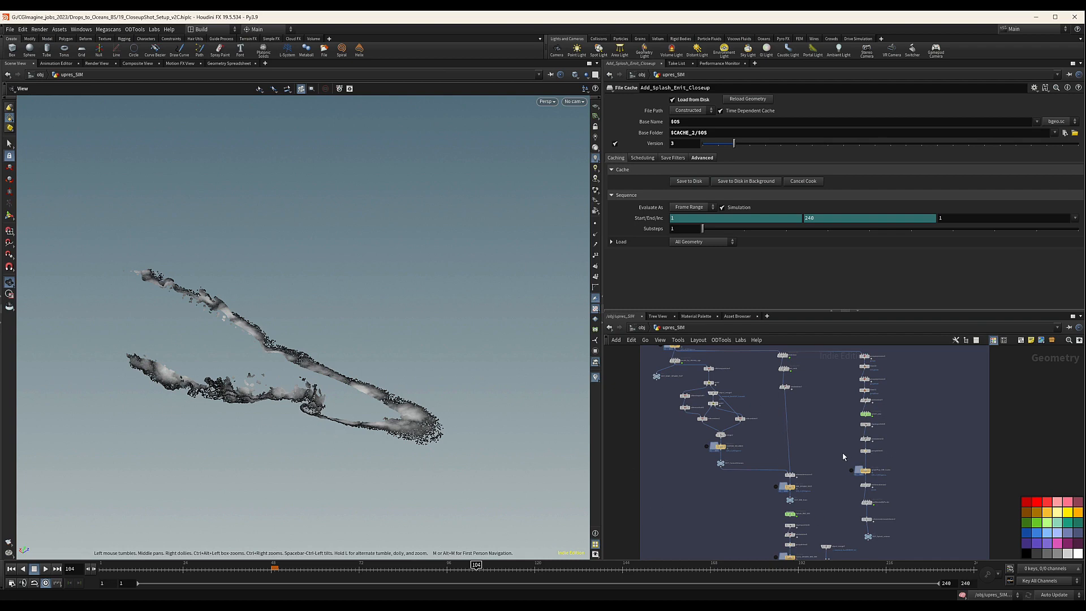
Open the Add_Splashes_SIM DOP network below the closeup emission cache and check the merge that joins boat with flipsolver1.
scroll(792, 433, down, 3)
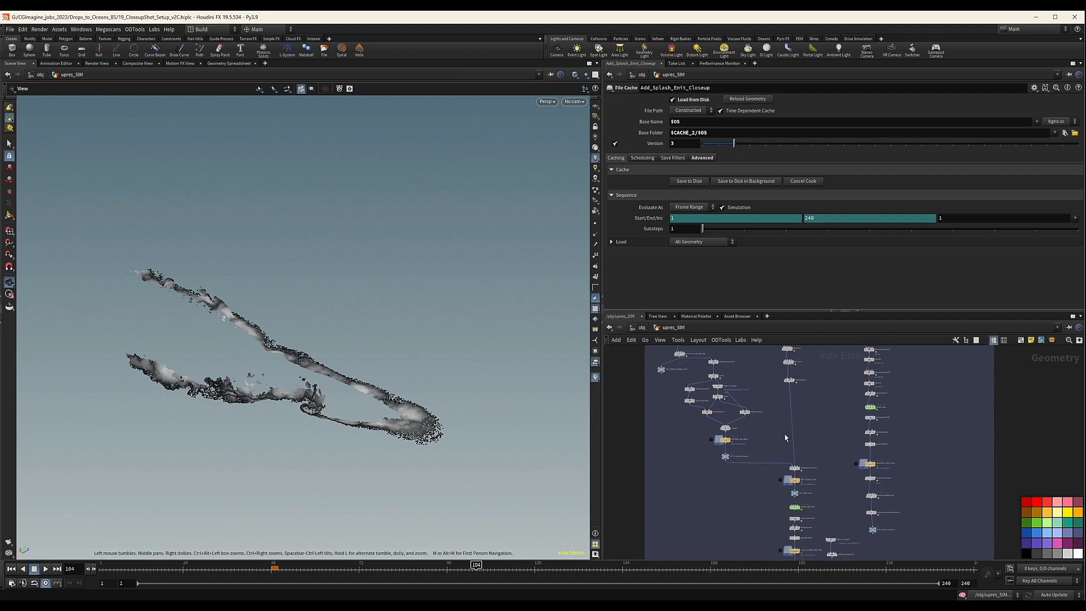
scroll(806, 456, up, 5)
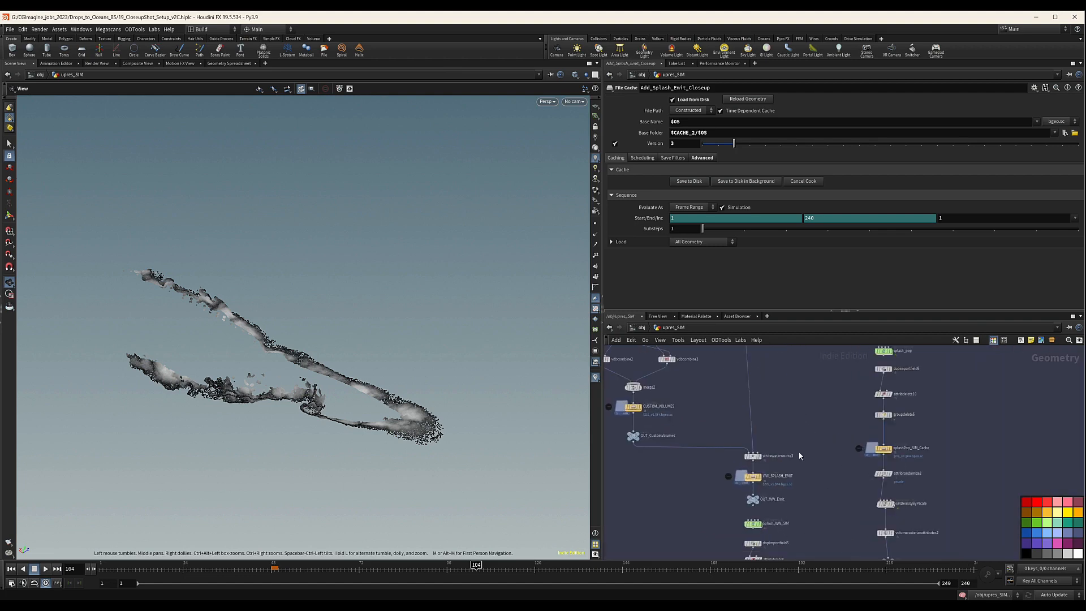
scroll(798, 463, up, 3)
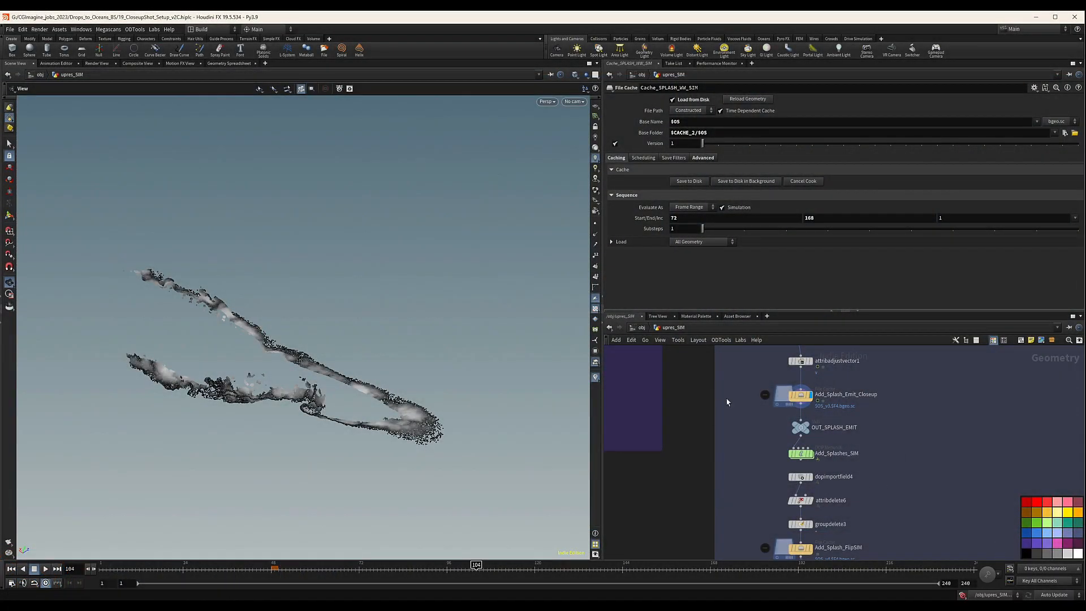
click(799, 454)
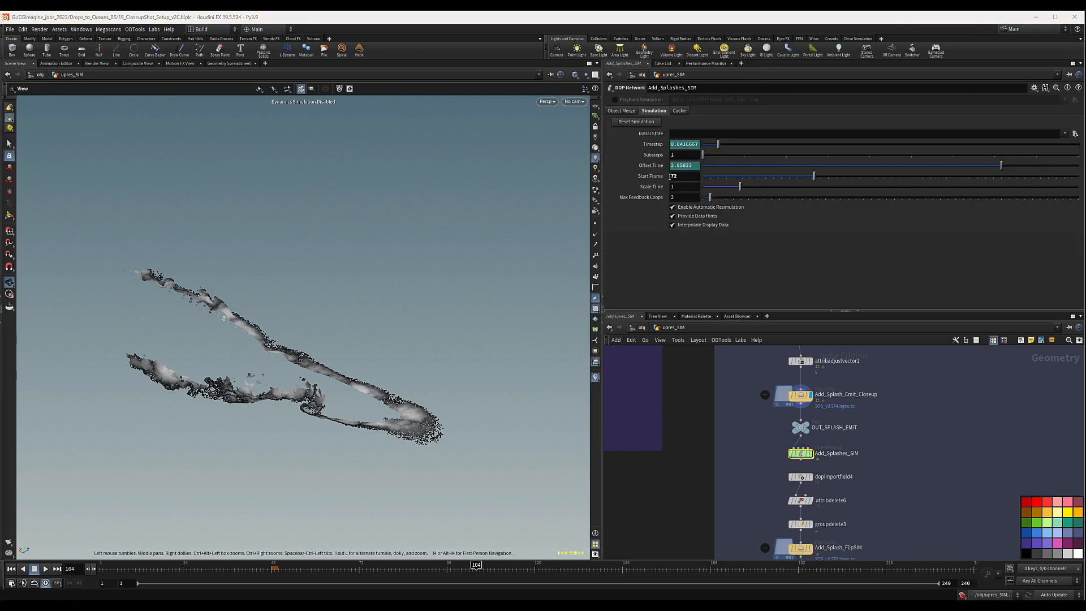
double_click(803, 457)
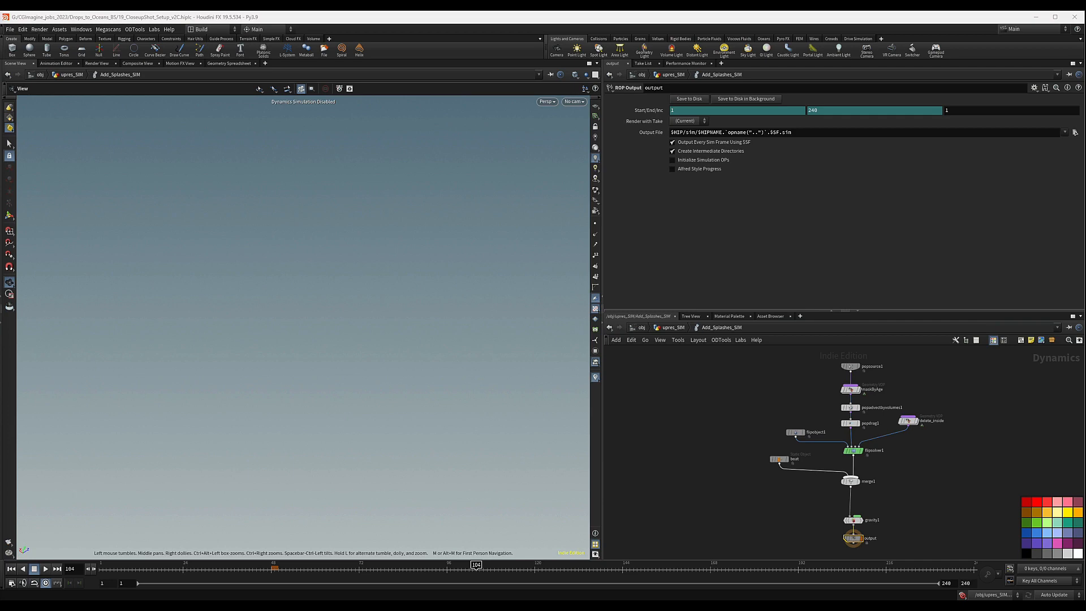
scroll(784, 493, up, 2)
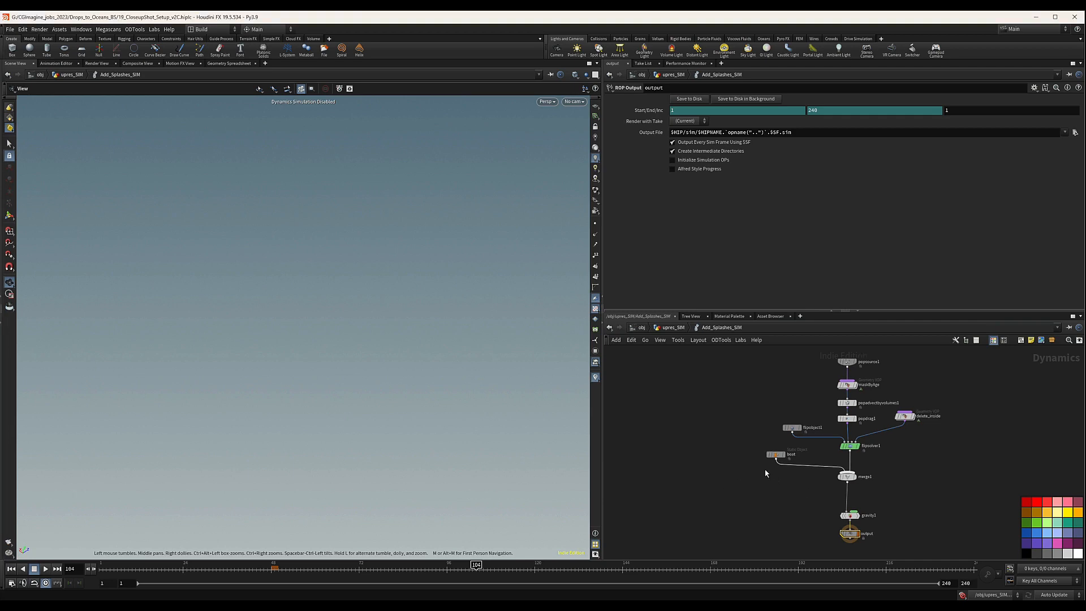
drag(754, 471, 711, 441)
scroll(701, 461, up, 4)
click(969, 483)
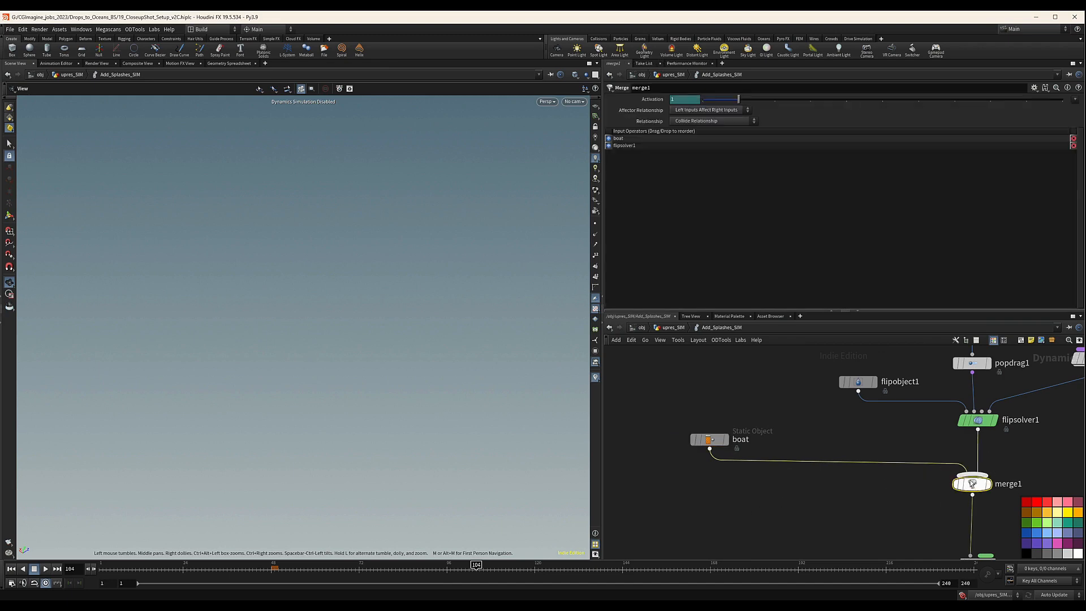
scroll(836, 448, down, 4)
Move the boat static object farther from the solver chain and set its SOP Path to sailboat_in's OUT_Boat_Collision_GEO_THICK.
click(784, 442)
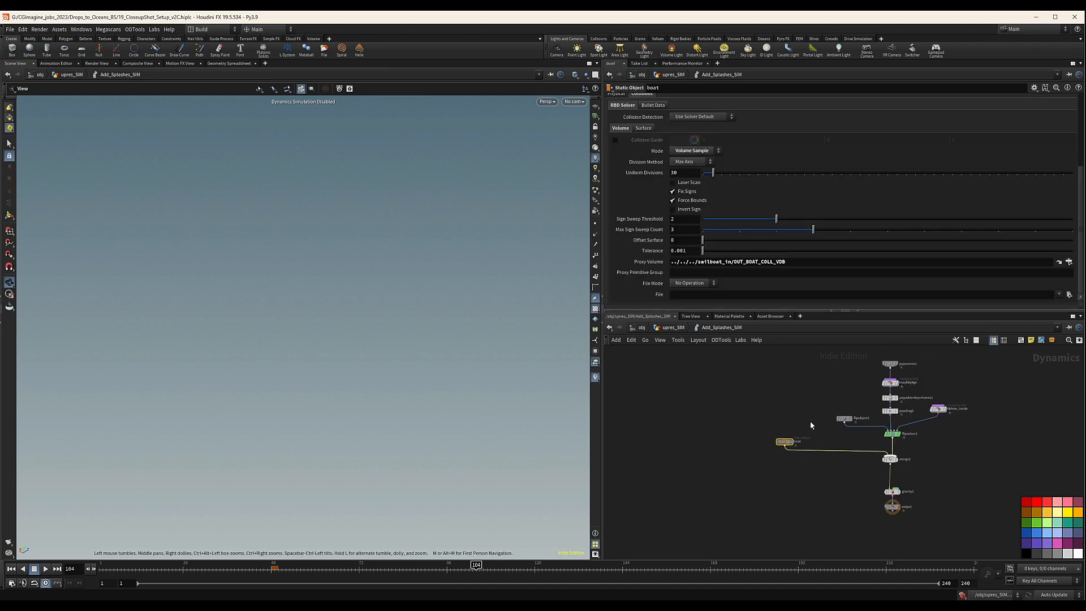
mouse_move(785, 444)
drag(786, 444, 826, 445)
drag(823, 442, 769, 445)
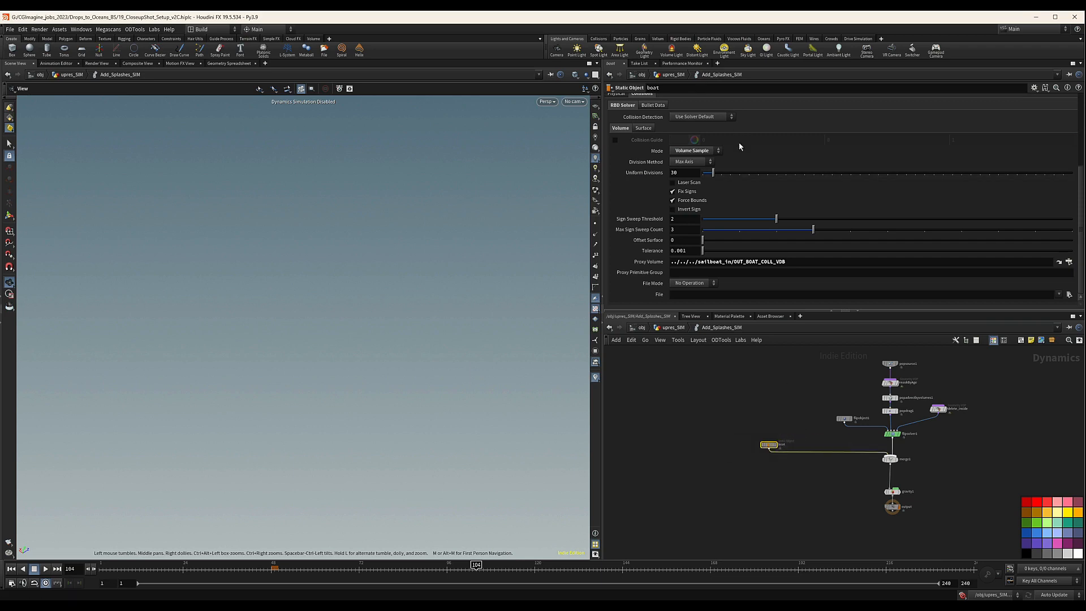
scroll(626, 191, up, 4)
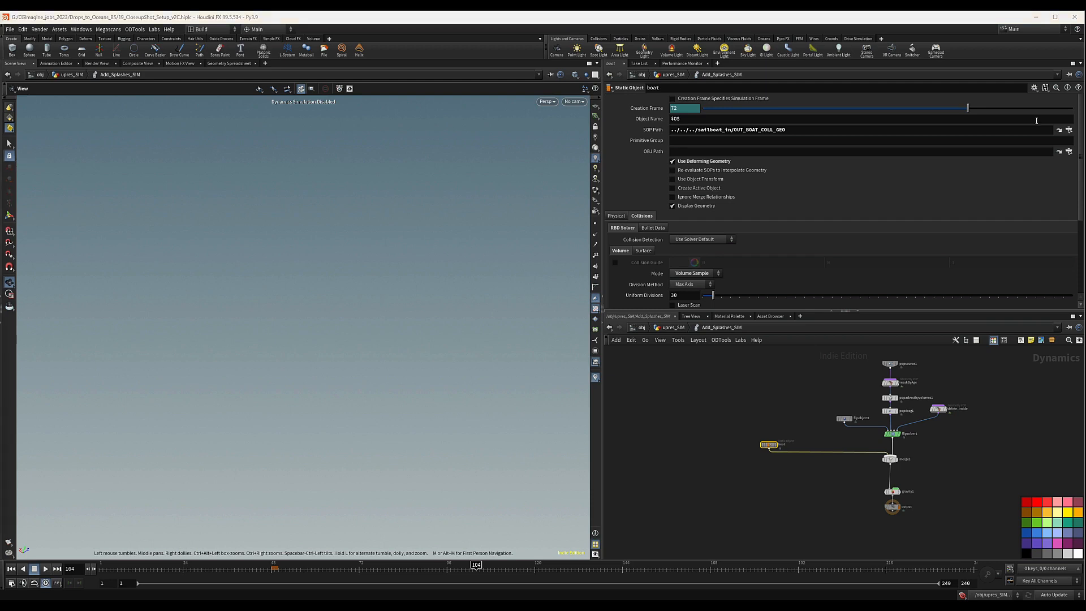
click(1068, 130)
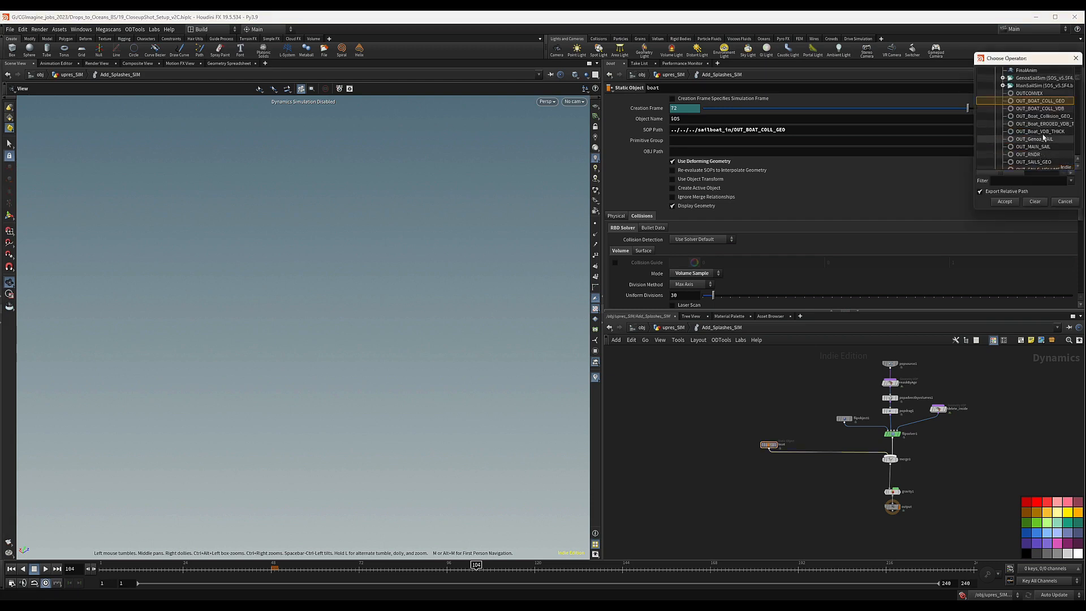
drag(975, 145, 791, 151)
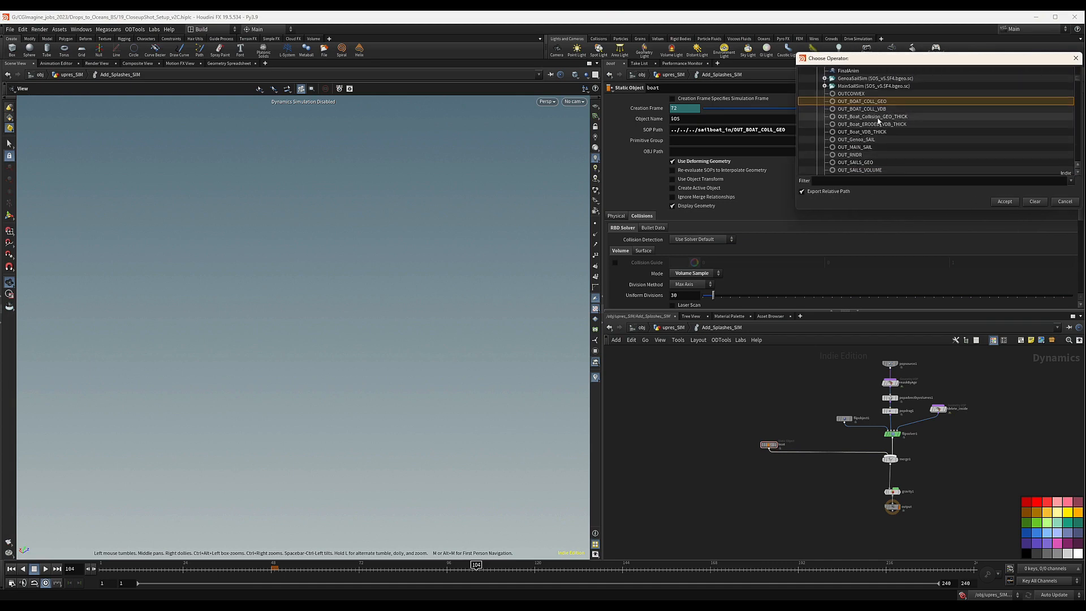
double_click(900, 116)
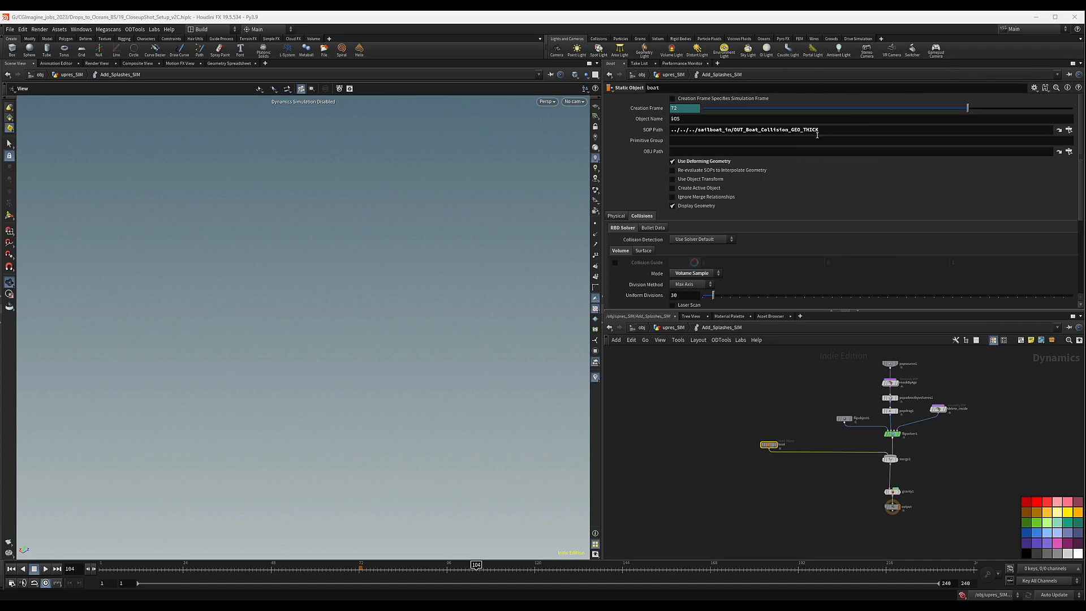
Set the boat static object's collision Proxy Volume to OUT_Boat_VDB_THICK in sailboat_in.
scroll(796, 202, down, 1)
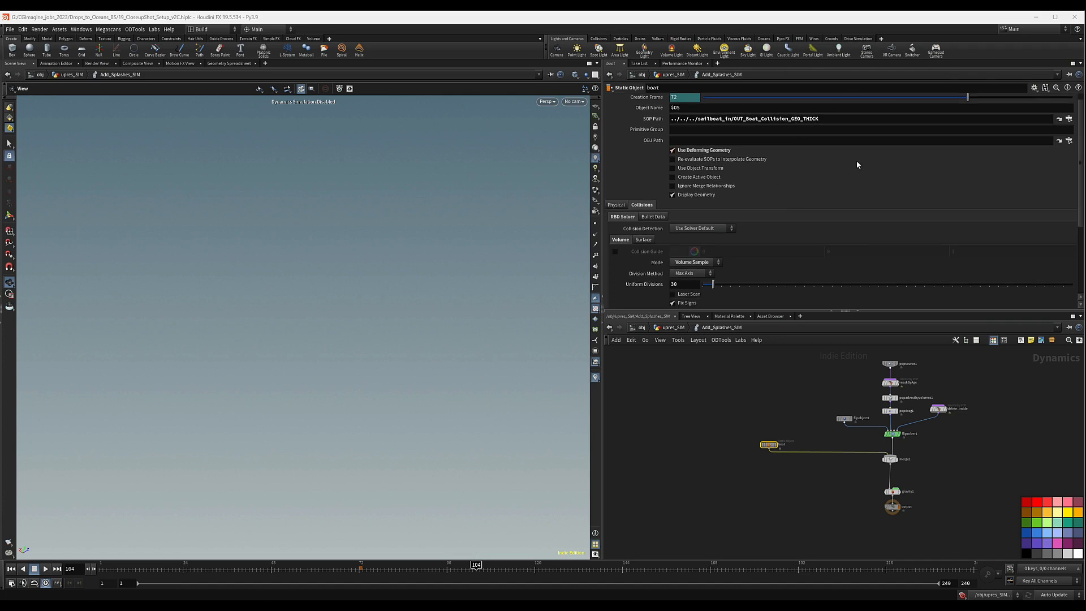
scroll(858, 165, down, 5)
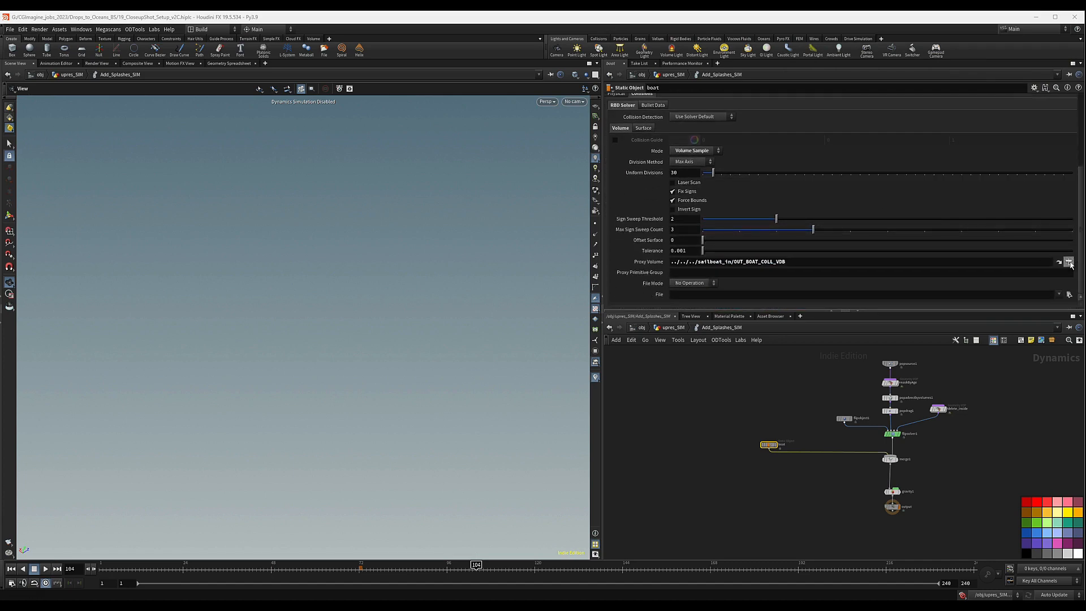
click(1069, 261)
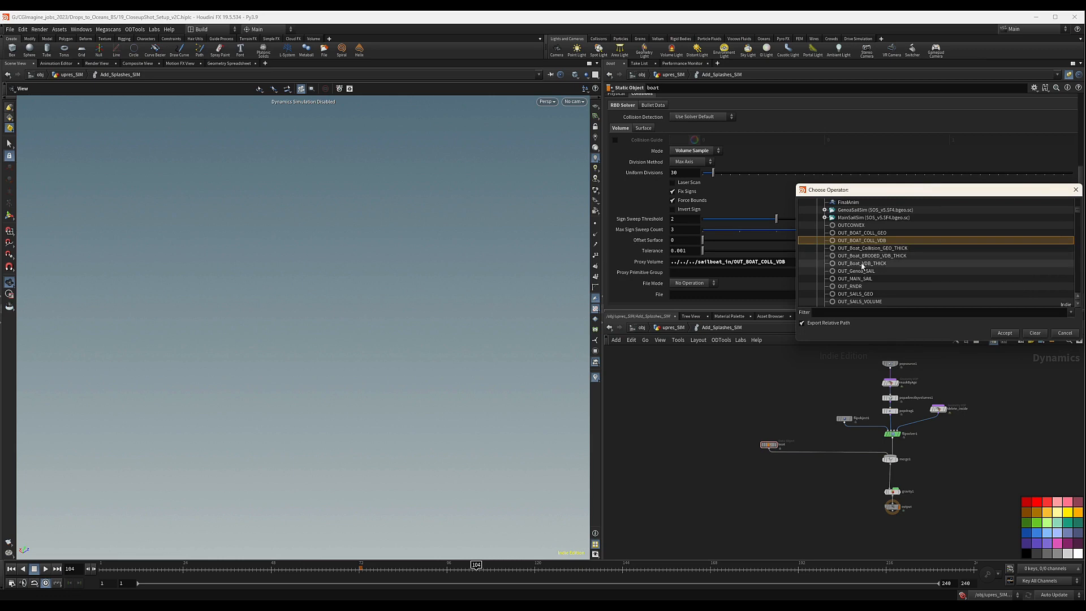
double_click(885, 266)
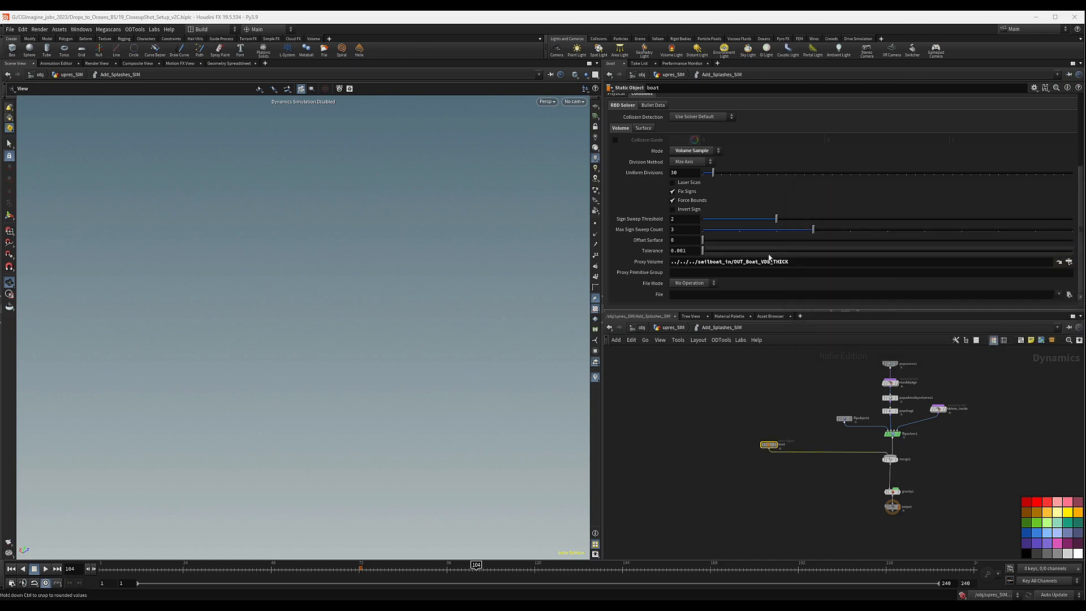
Duplicate the boat static object and place the copy beside it, between the original and merge1.
drag(761, 451, 736, 471)
click(805, 442)
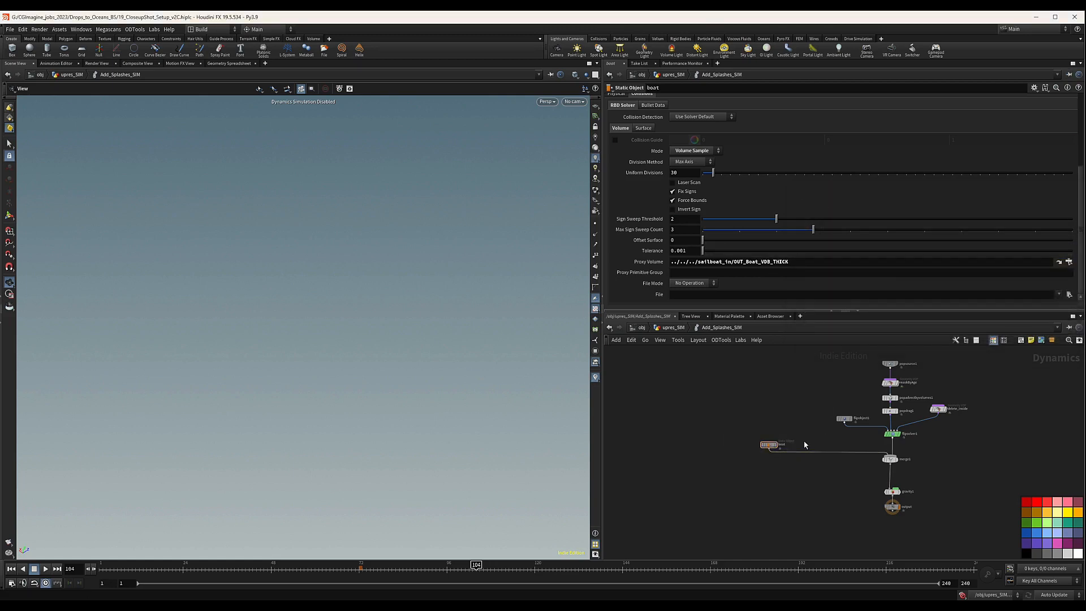
key(Tab)
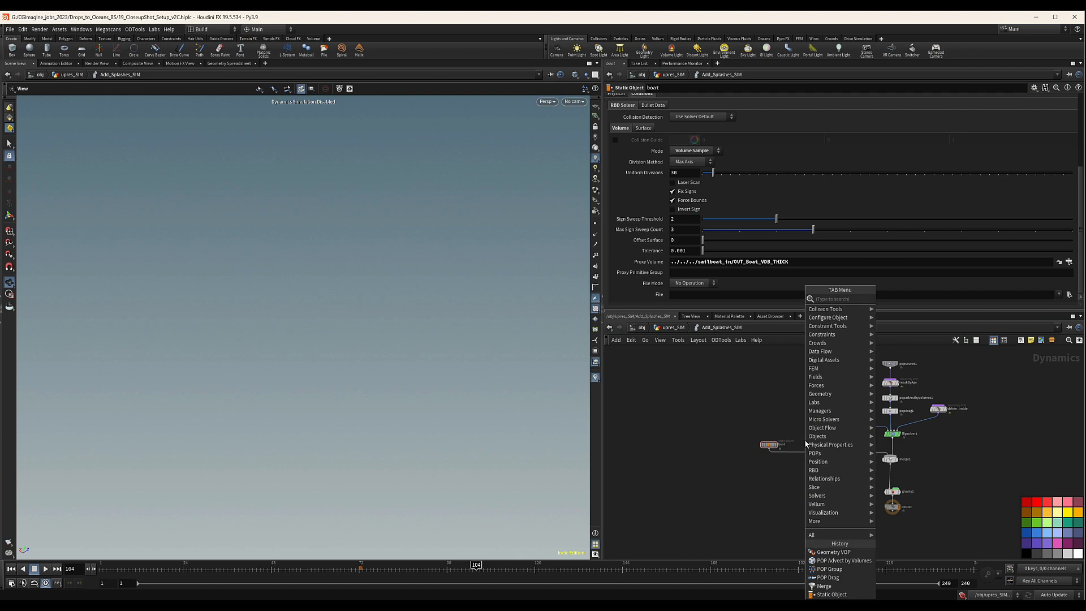
key(Escape)
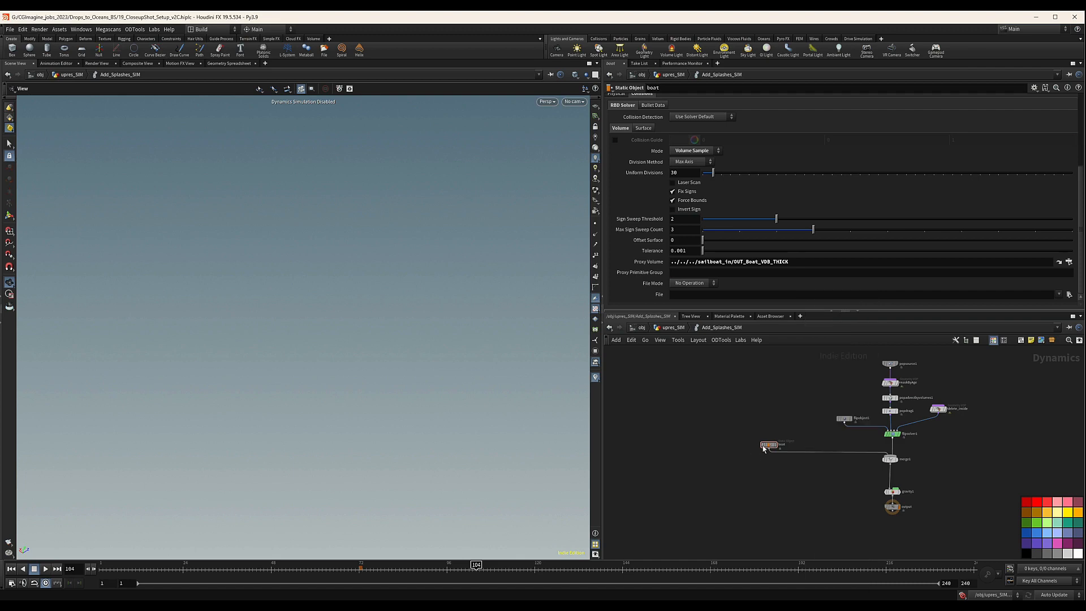
alt+drag(764, 449, 812, 449)
scroll(831, 452, up, 4)
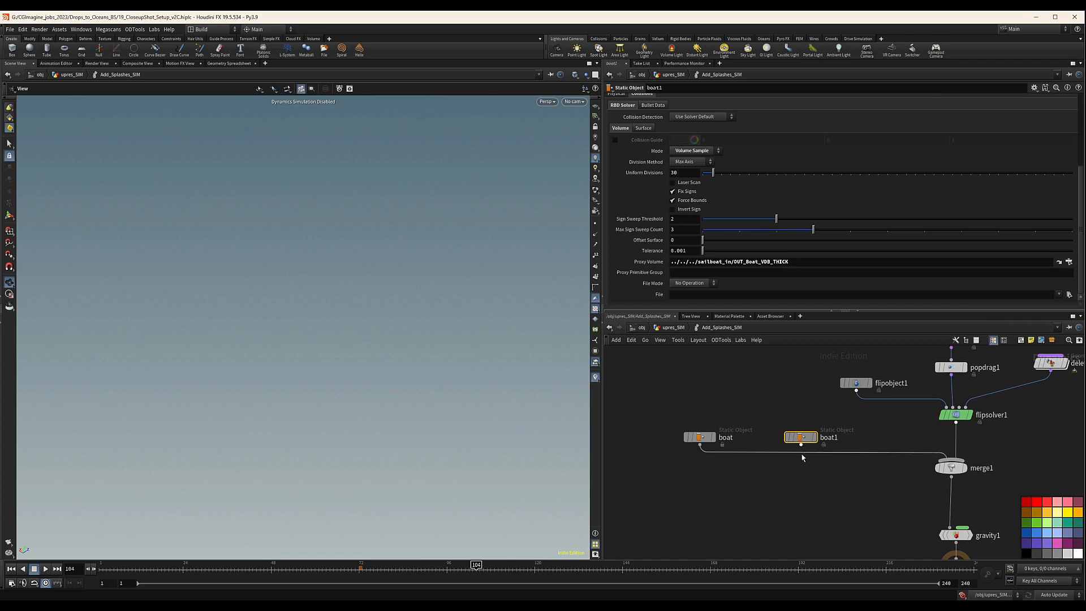
mouse_move(705, 438)
mouse_down()
mouse_move(734, 444)
mouse_move(707, 439)
mouse_up()
drag(794, 438, 782, 438)
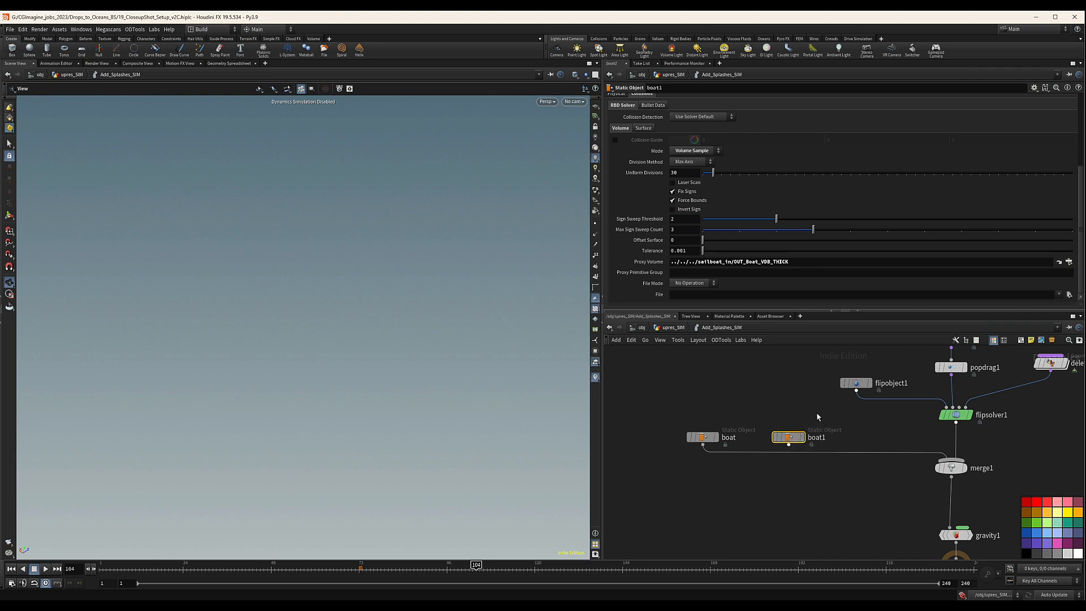
drag(826, 413, 753, 483)
drag(823, 411, 764, 464)
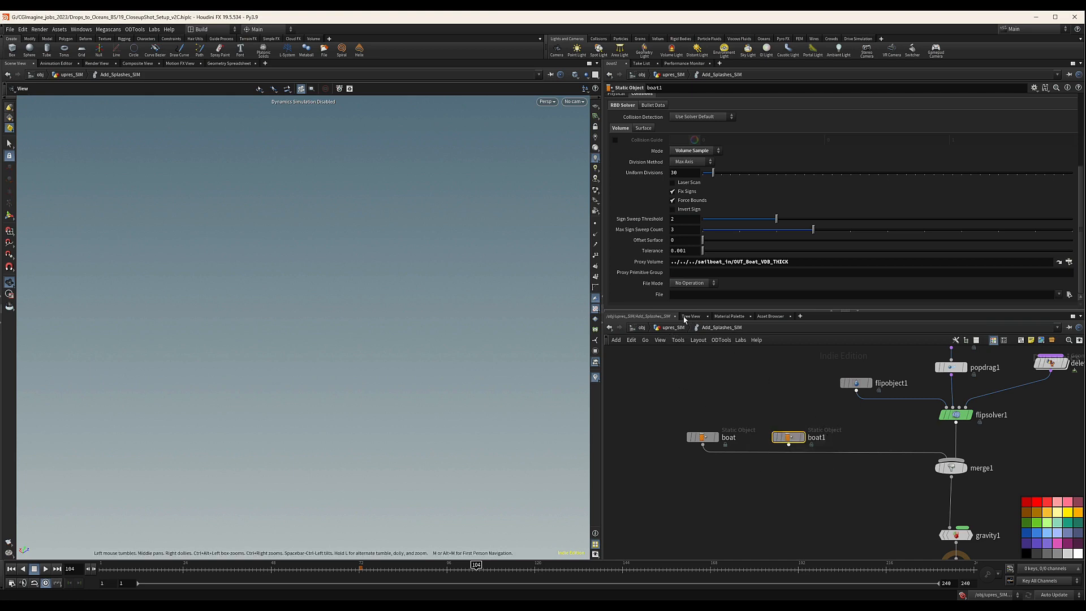
Return to the object level and open the sailboat_in geometry network.
click(642, 328)
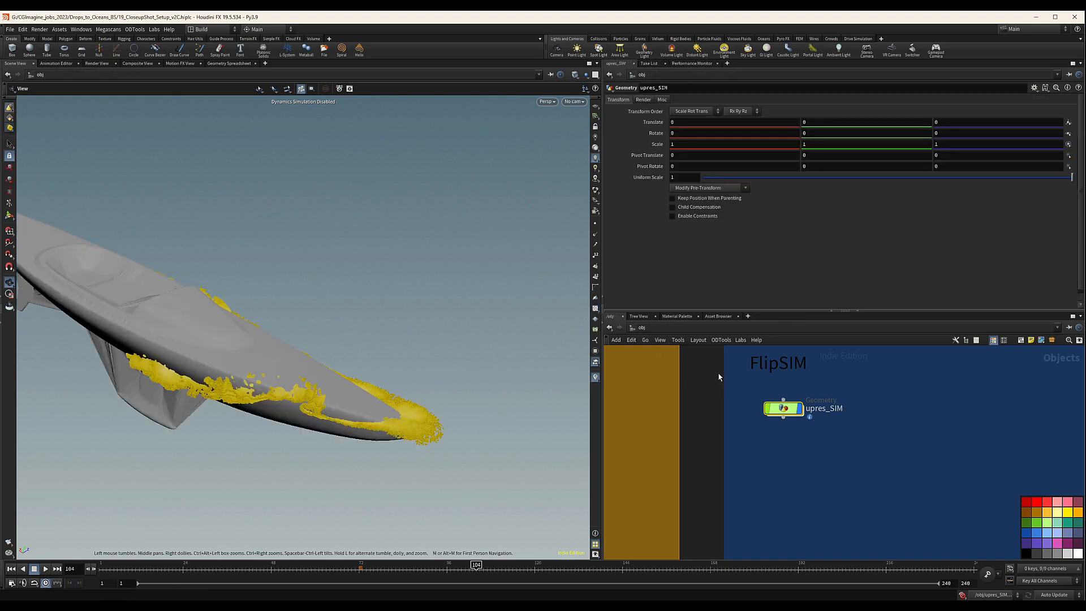
middle_drag(784, 439, 796, 437)
click(819, 409)
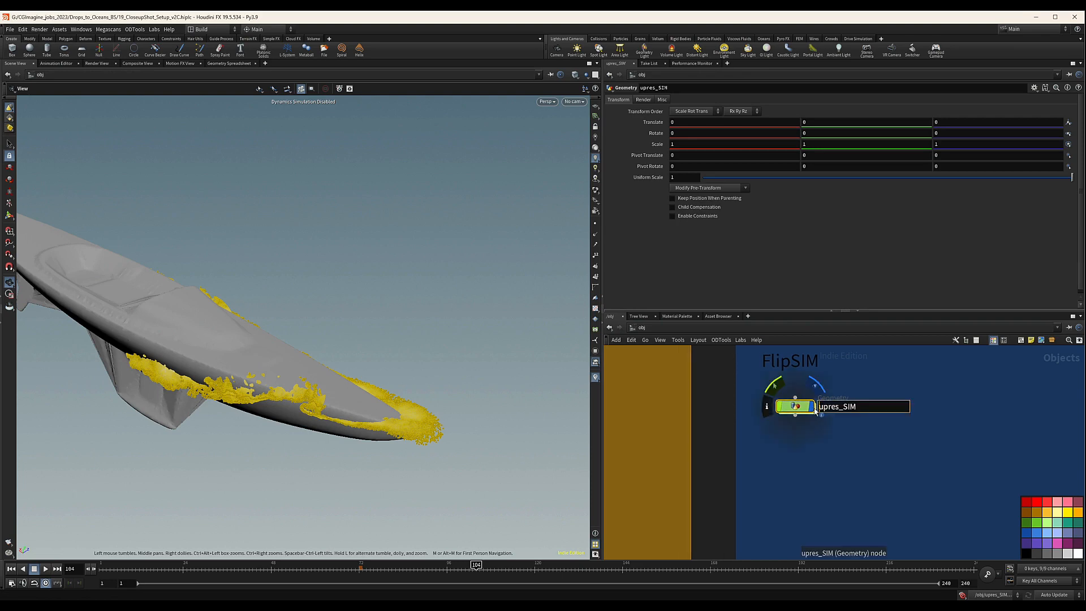
click(813, 407)
scroll(803, 440, down, 5)
middle_drag(705, 452, 855, 445)
scroll(738, 457, up, 6)
double_click(700, 383)
Examine the sailboat_in node branches, from OUTCONVEX to the nodes in the Genoa SAIL SIM box.
scroll(814, 424, down, 6)
scroll(784, 394, up, 5)
click(679, 417)
scroll(841, 441, down, 5)
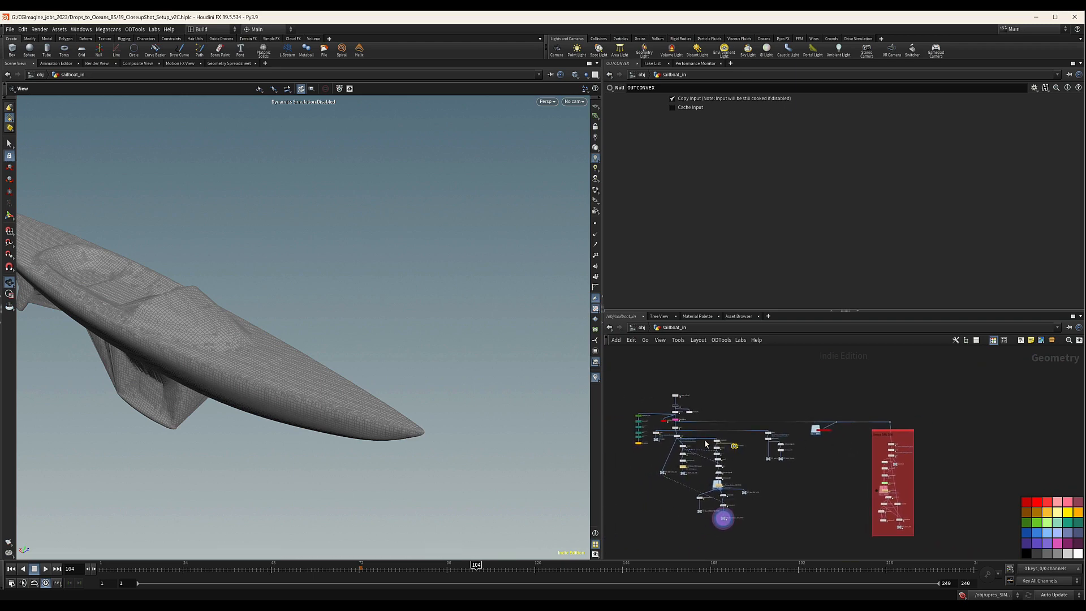
scroll(694, 433, up, 4)
middle_drag(948, 461, 776, 441)
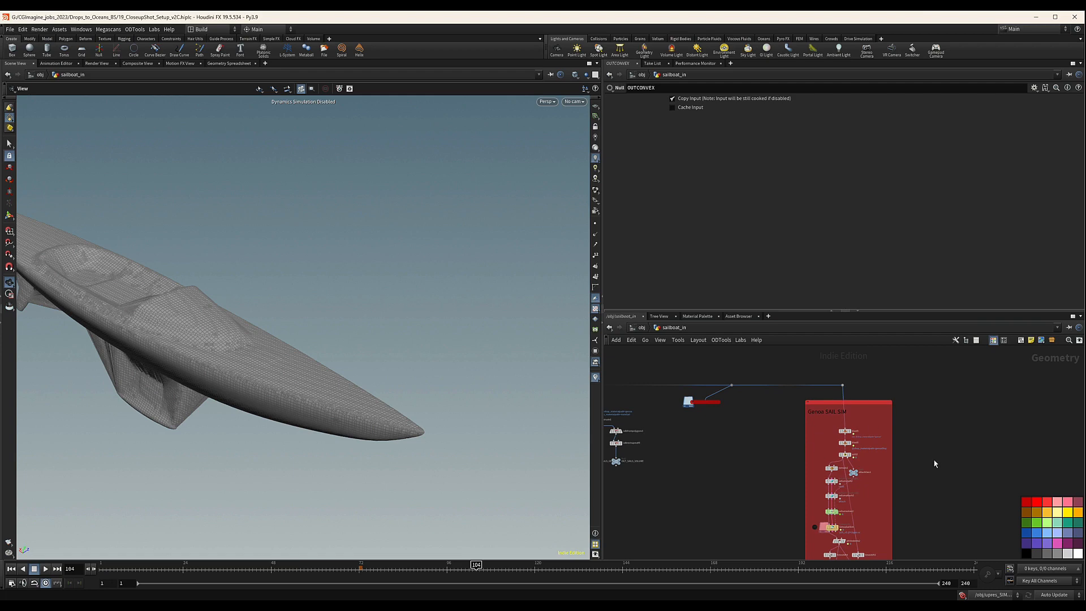
middle_drag(935, 464, 888, 421)
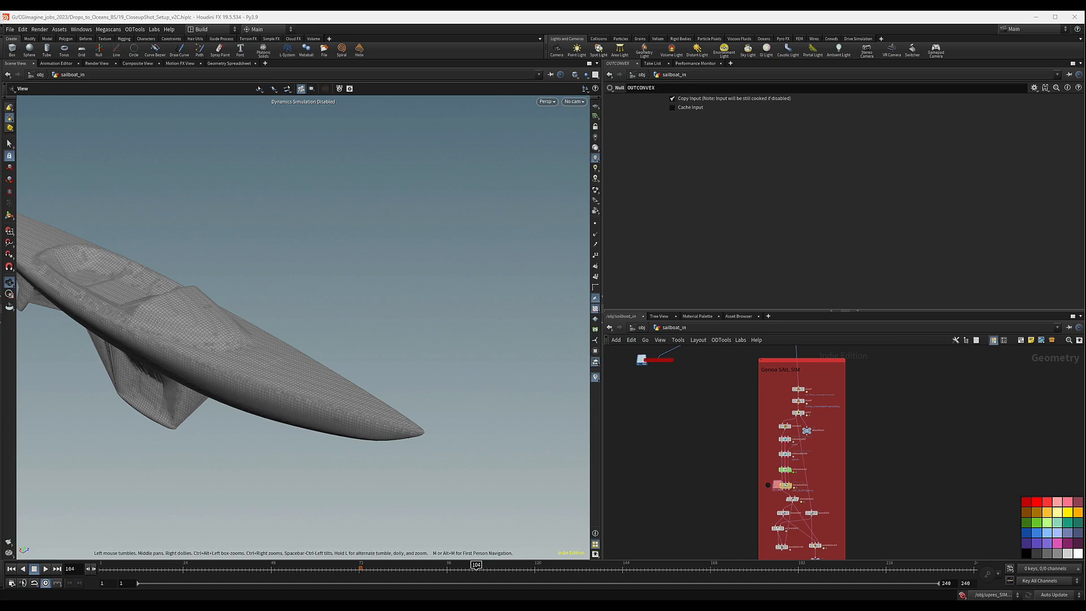
scroll(815, 400, up, 5)
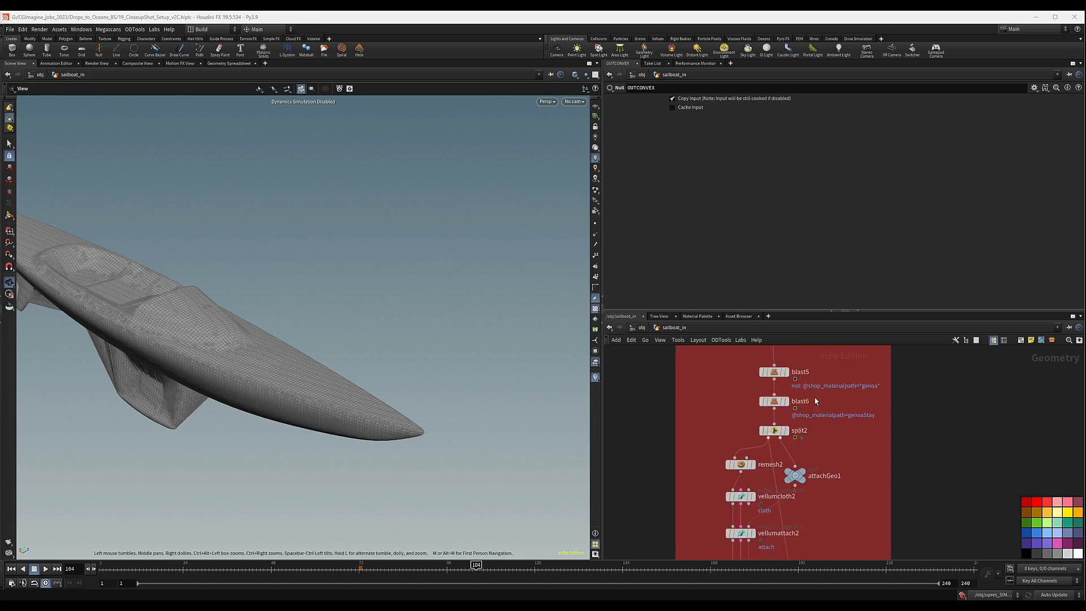
scroll(743, 475, down, 5)
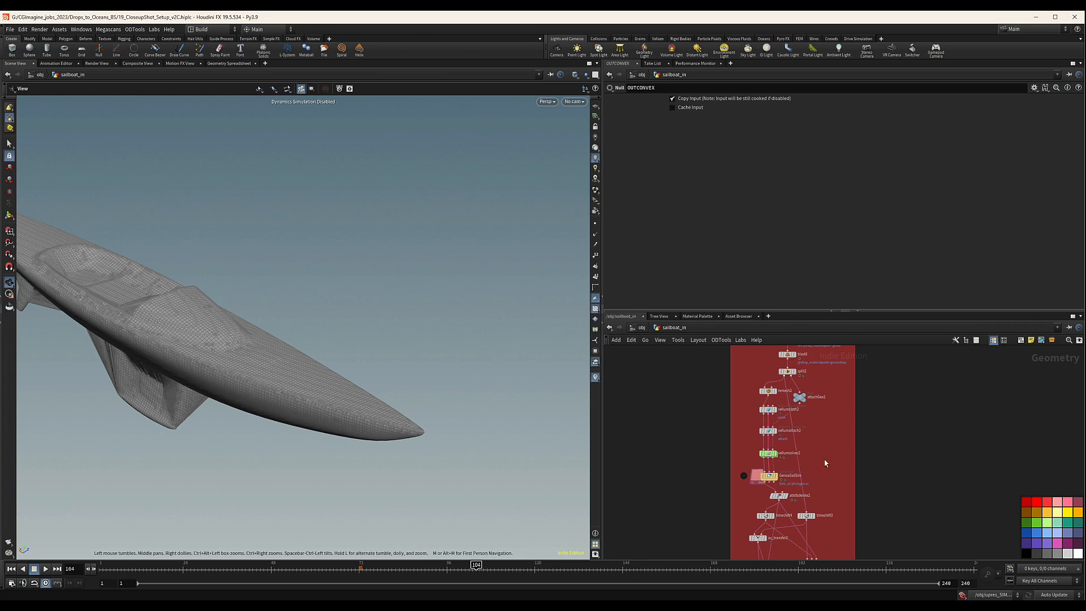
scroll(686, 451, down, 6)
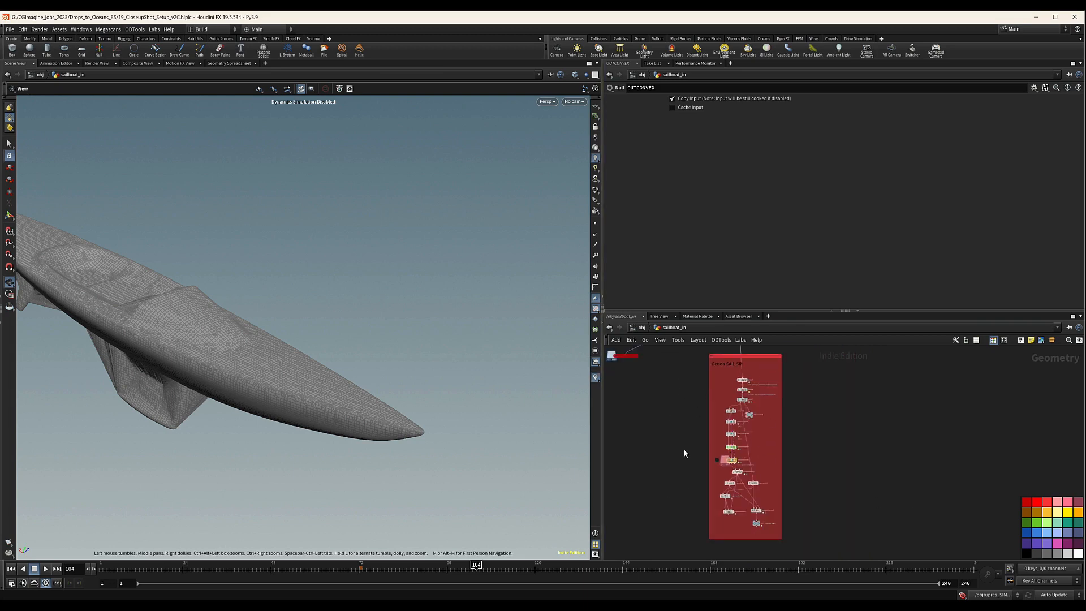
Inside vellumsolver2's forces network, set the X wind velocity of popwind1 to 10 and return to the sailboat_in level.
middle_drag(706, 461, 796, 431)
scroll(870, 461, up, 6)
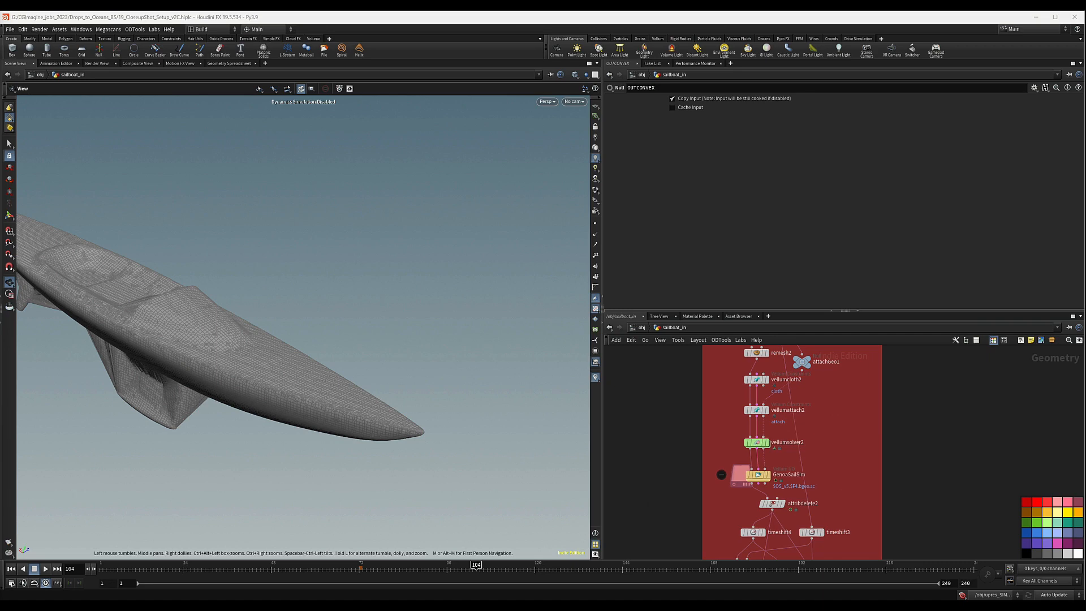
double_click(750, 434)
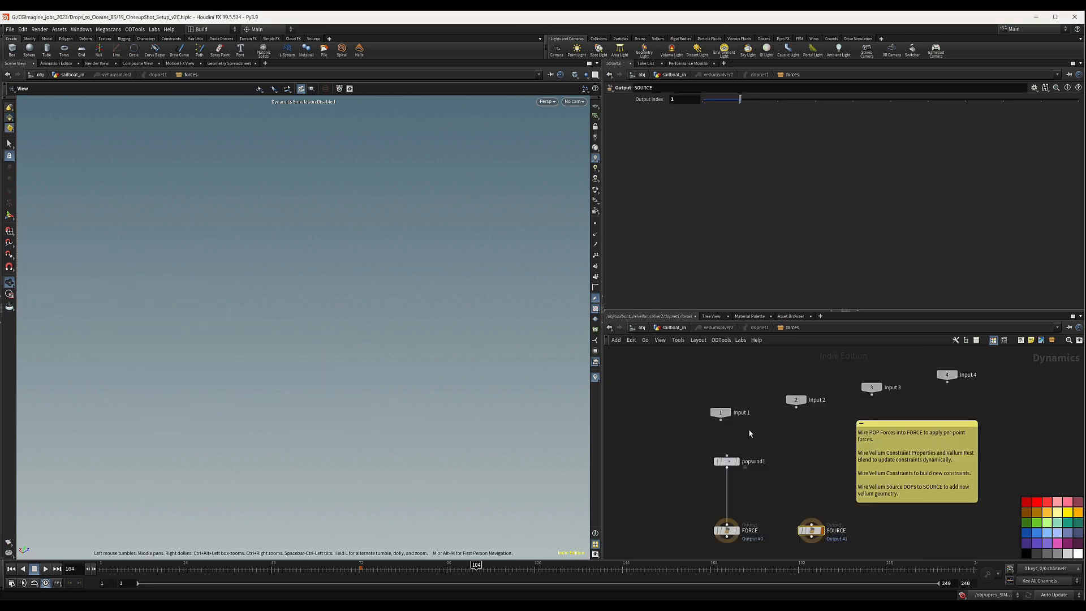
click(727, 461)
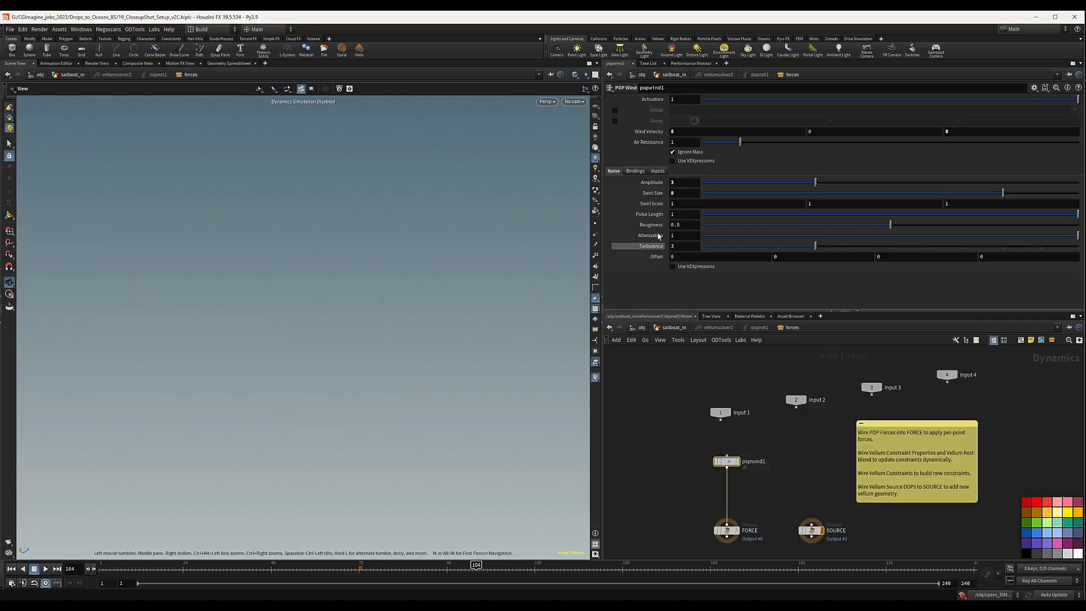
click(705, 131)
text(1)
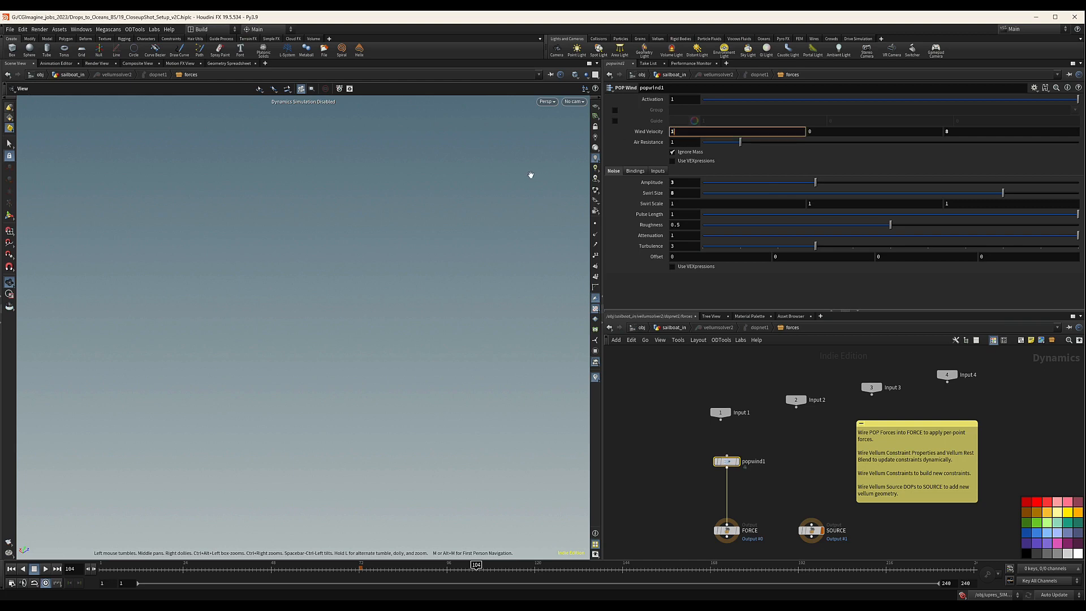
text(0)
key(Return)
click(682, 329)
Review the remesh2 settings and the stretch and bend settings of vellumcloth2.
middle_drag(726, 390, 733, 469)
click(759, 415)
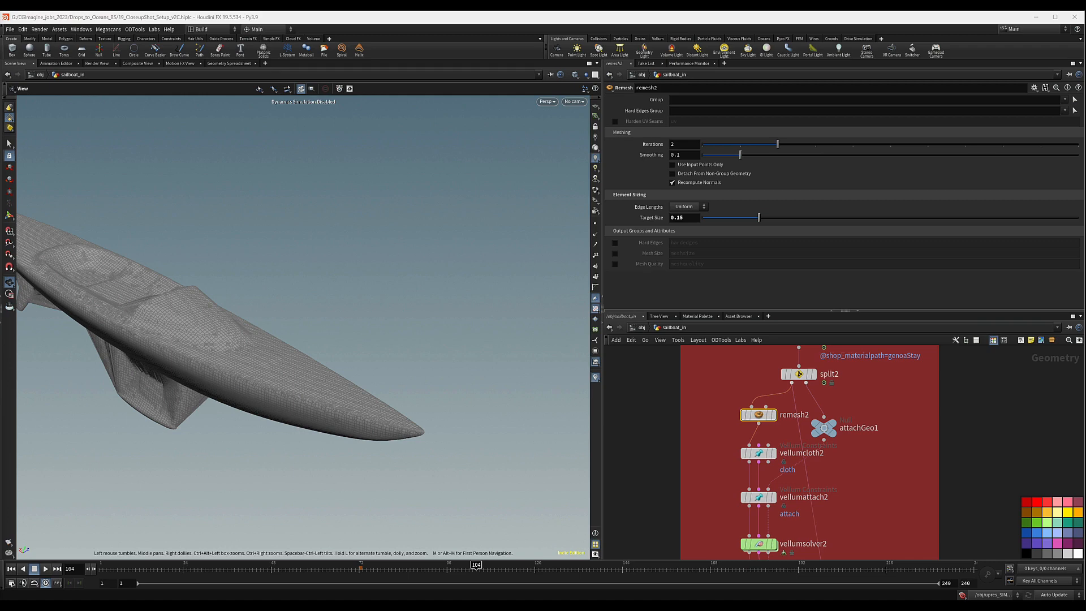
click(759, 453)
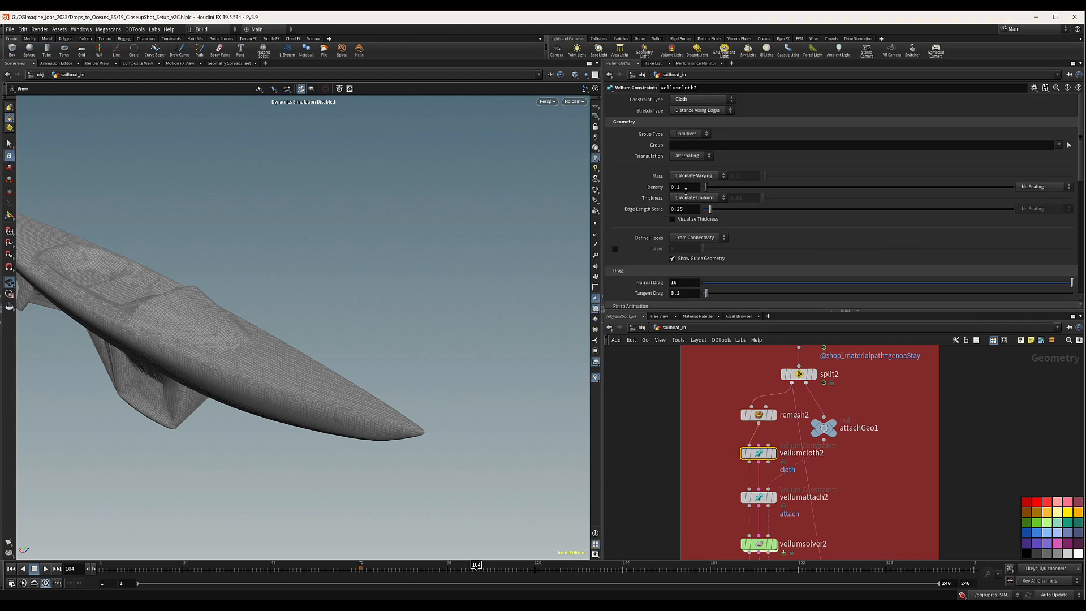
scroll(641, 180, down, 1)
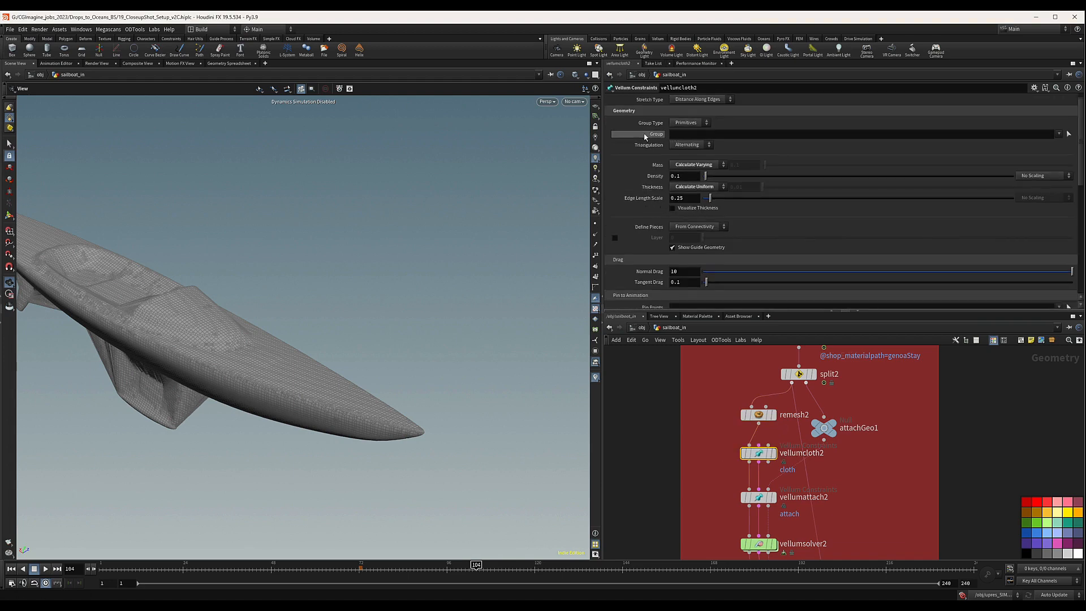
scroll(645, 181, down, 4)
scroll(647, 181, down, 10)
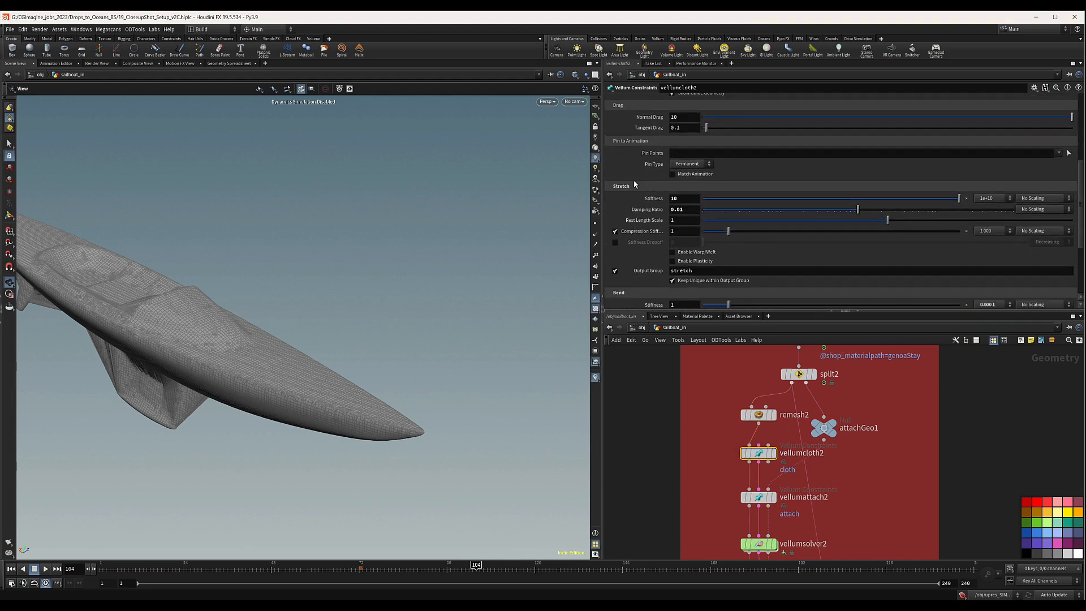
scroll(641, 194, down, 2)
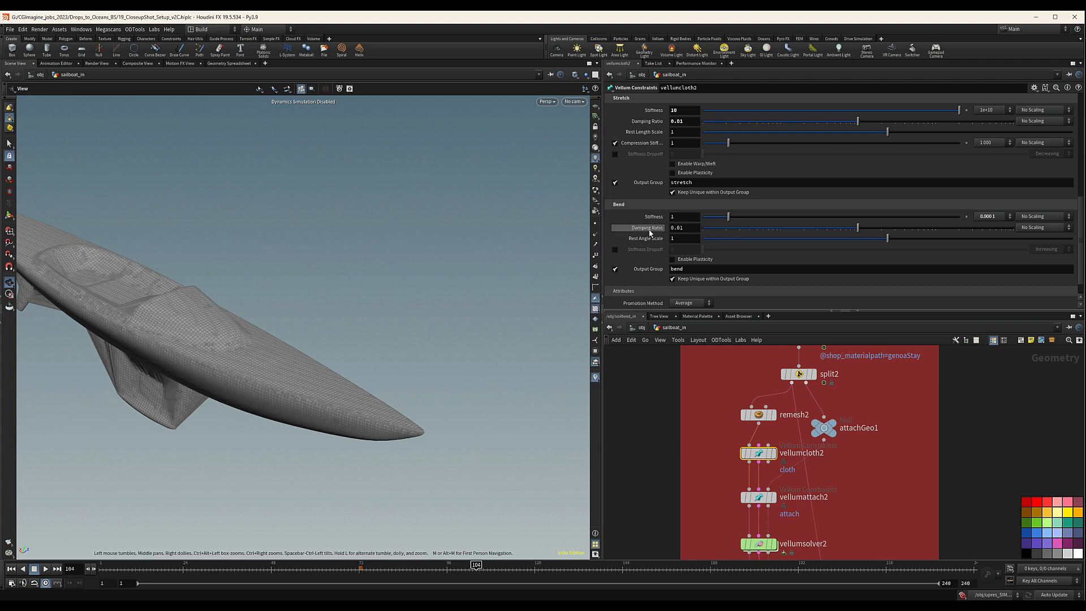
scroll(639, 232, up, 2)
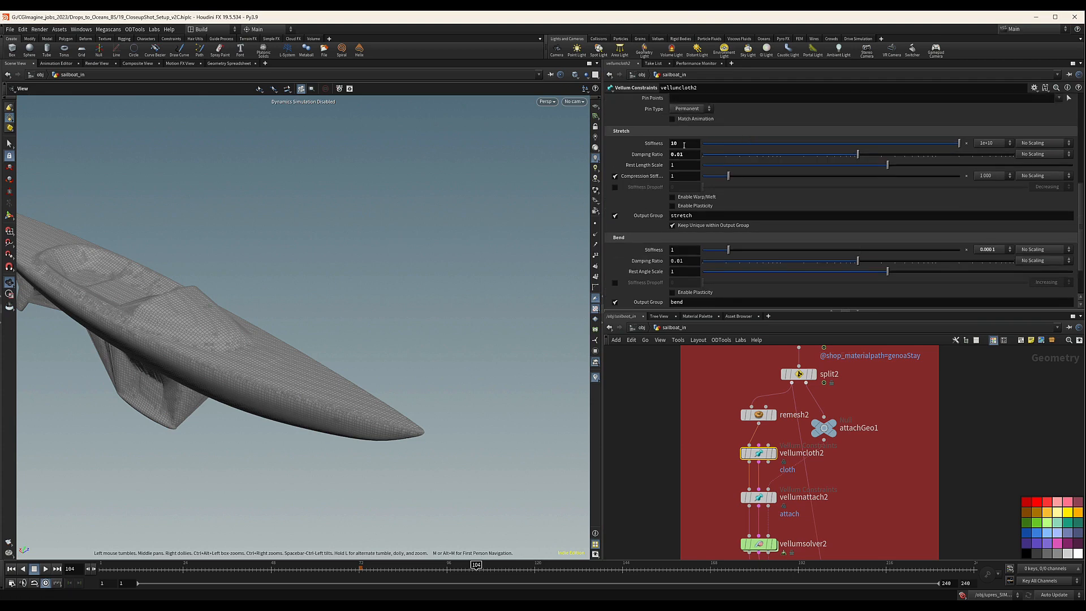
double_click(692, 145)
key(Return)
Set the bend stiffness of vellumcloth2 to 10.
click(682, 250)
text(5)
key(Return)
click(685, 249)
text(10)
key(Return)
scroll(649, 273, down, 2)
scroll(661, 270, down, 1)
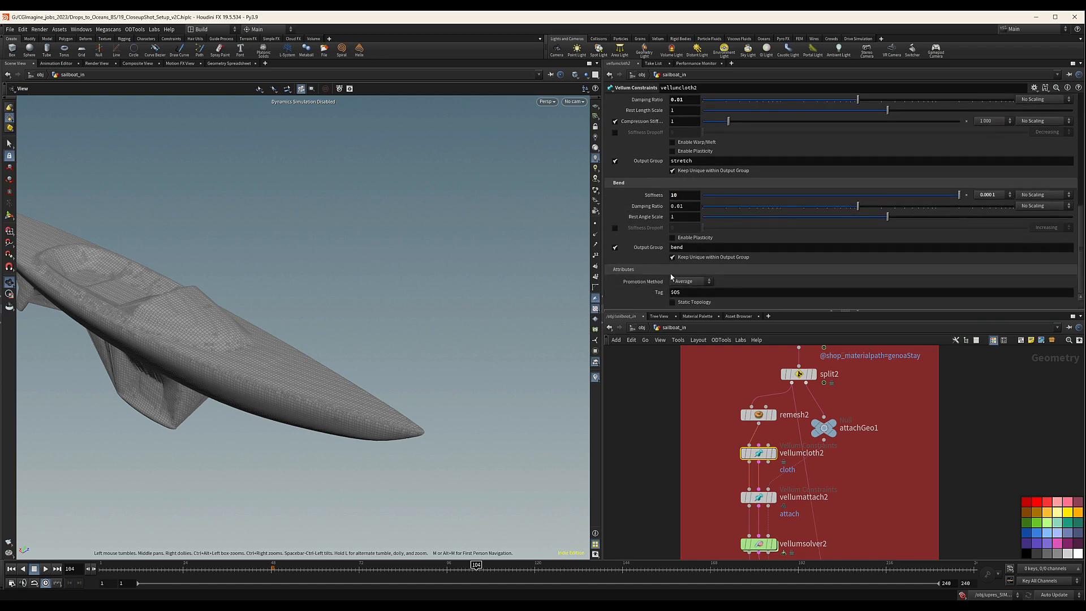
scroll(842, 454, down, 1)
Examine the solver and collision settings of vellumsolver2 in the Genoa sail simulation network.
middle_drag(842, 453, 817, 400)
scroll(818, 401, down, 3)
middle_drag(812, 441, 789, 418)
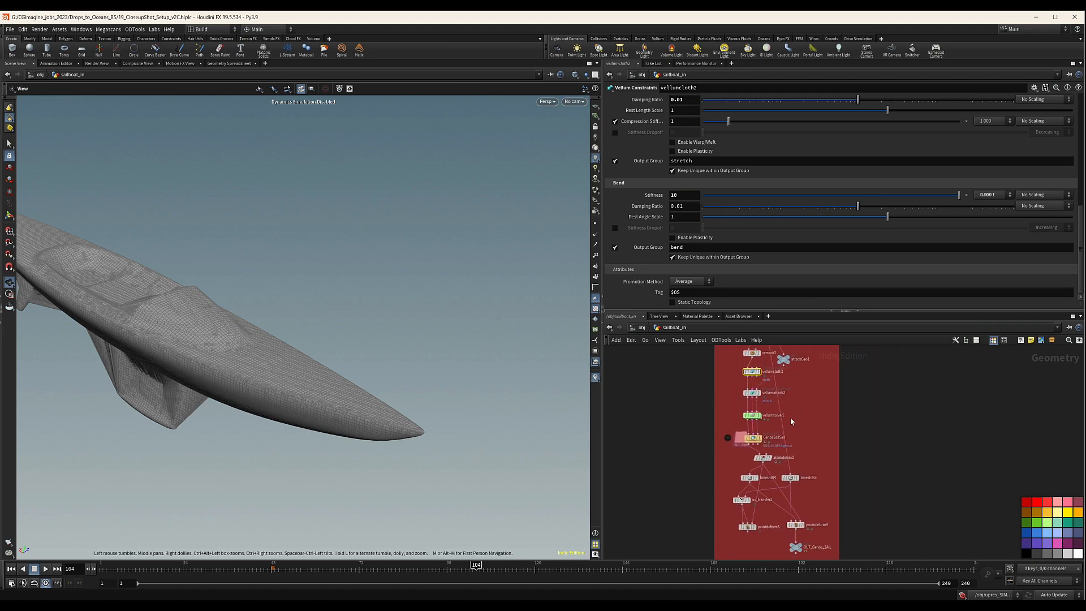
scroll(769, 447, up, 6)
middle_drag(830, 381, 835, 441)
drag(680, 433, 731, 422)
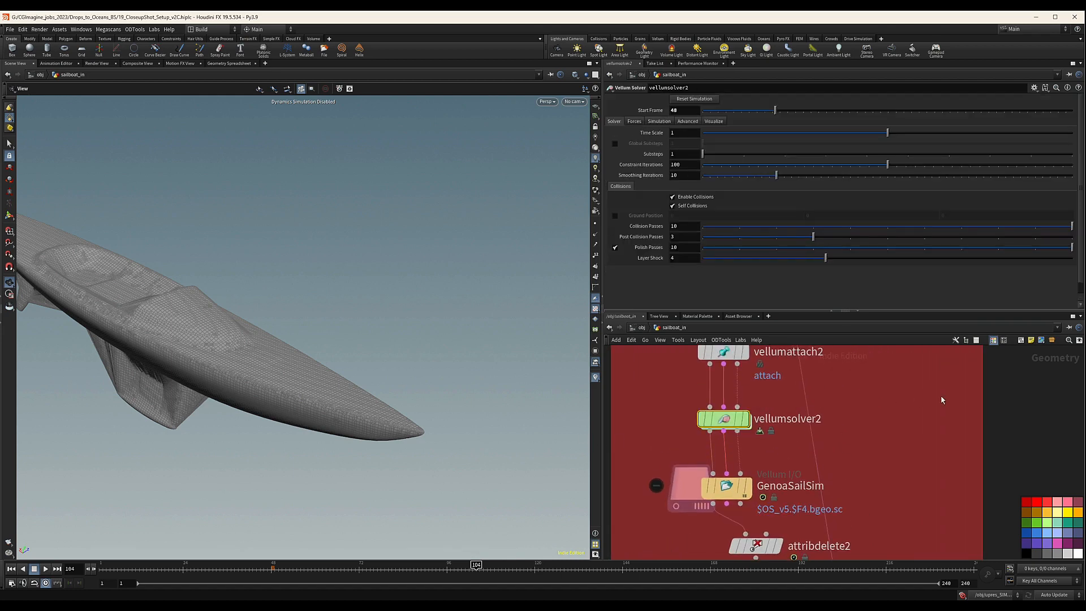
scroll(932, 401, down, 5)
Trace the network between the CloseupAnim transform and the Genoa SAIL SIM box to examine the simulation's source.
middle_drag(932, 400, 870, 493)
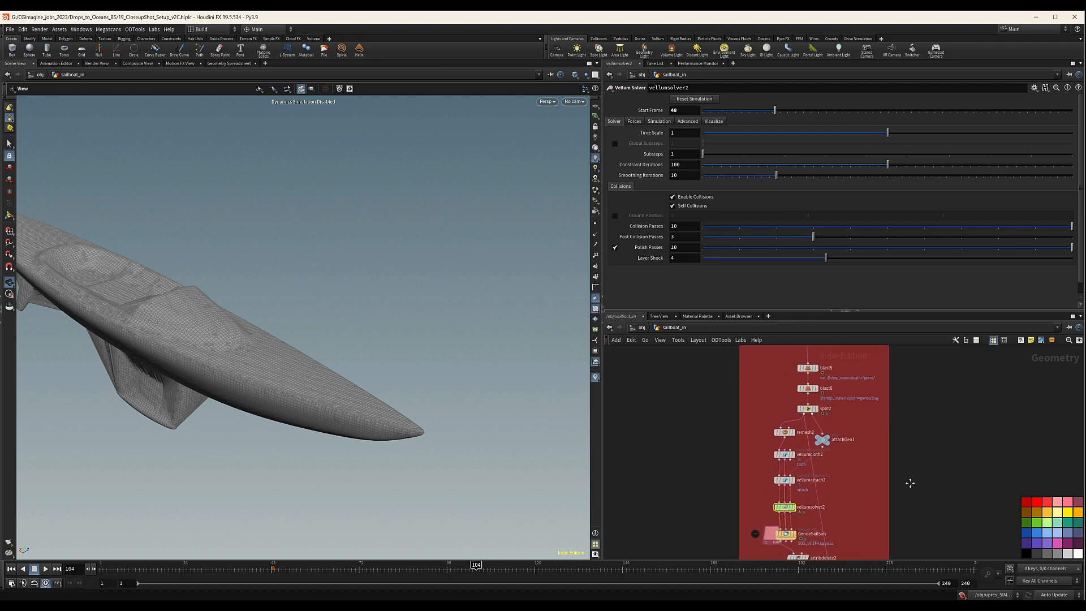
scroll(977, 461, down, 2)
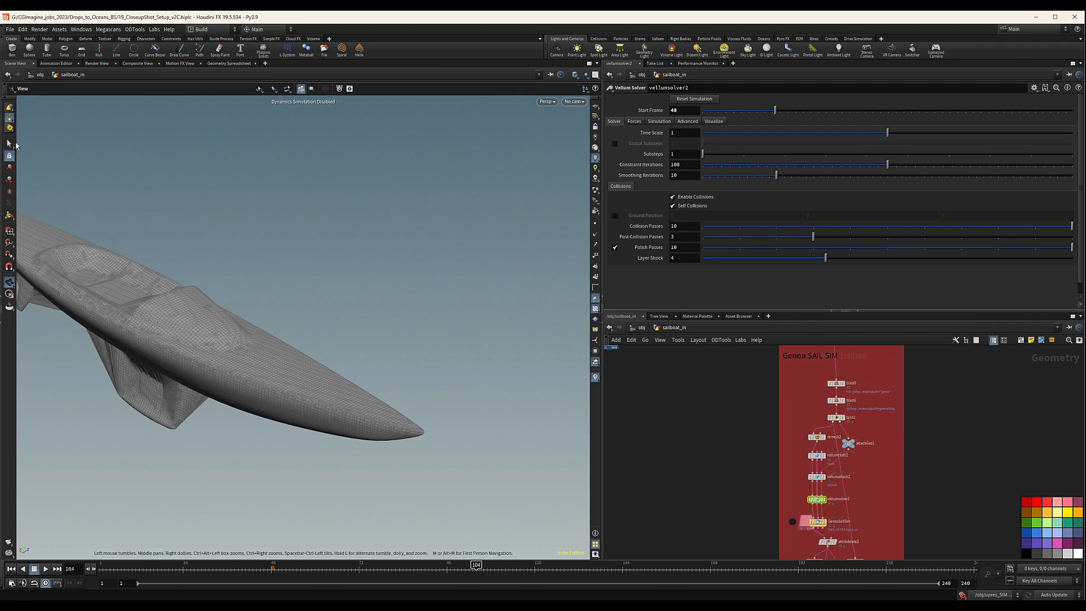
middle_drag(734, 448, 713, 403)
middle_drag(856, 378, 844, 447)
scroll(844, 446, down, 6)
scroll(632, 420, up, 6)
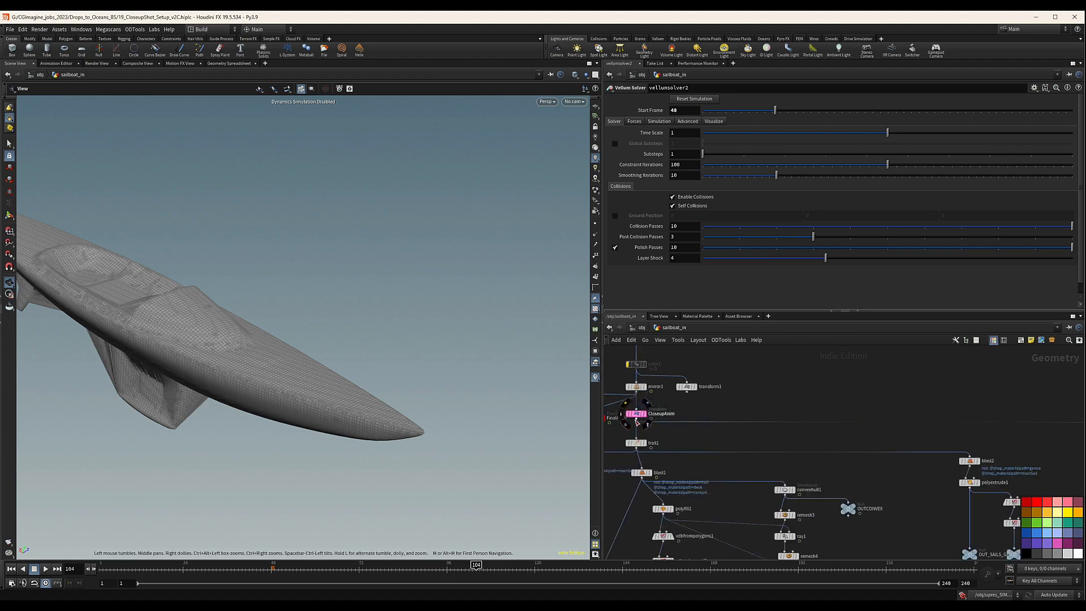
middle_drag(1006, 397, 845, 394)
middle_drag(639, 405, 618, 385)
scroll(1004, 388, down, 3)
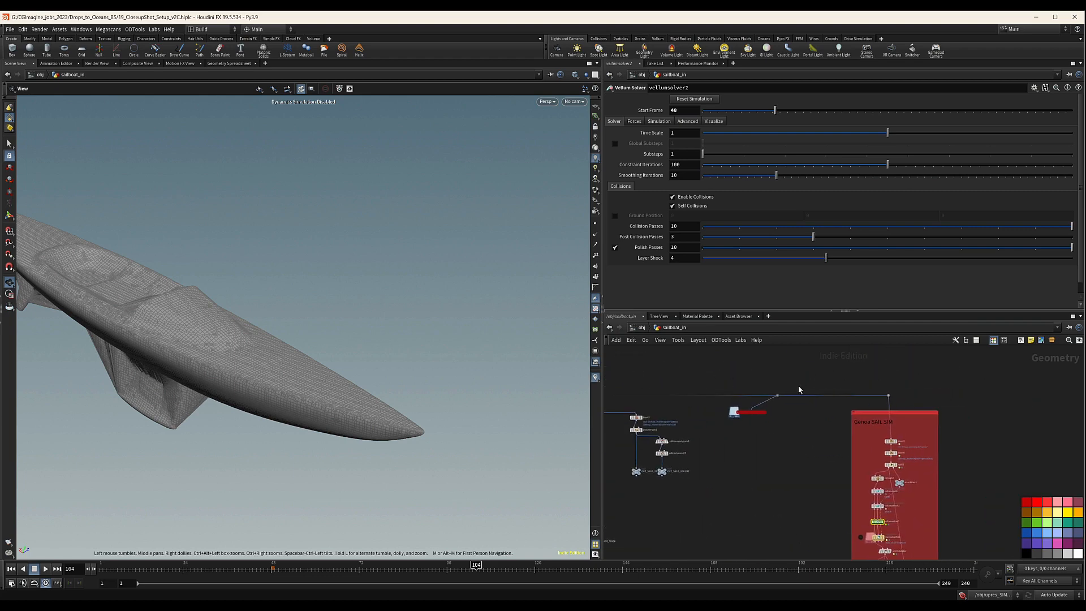
Rename the GenoaSailSim cache node to GenoaSailSim_Closeup.
middle_drag(1022, 446, 953, 358)
scroll(913, 418, up, 4)
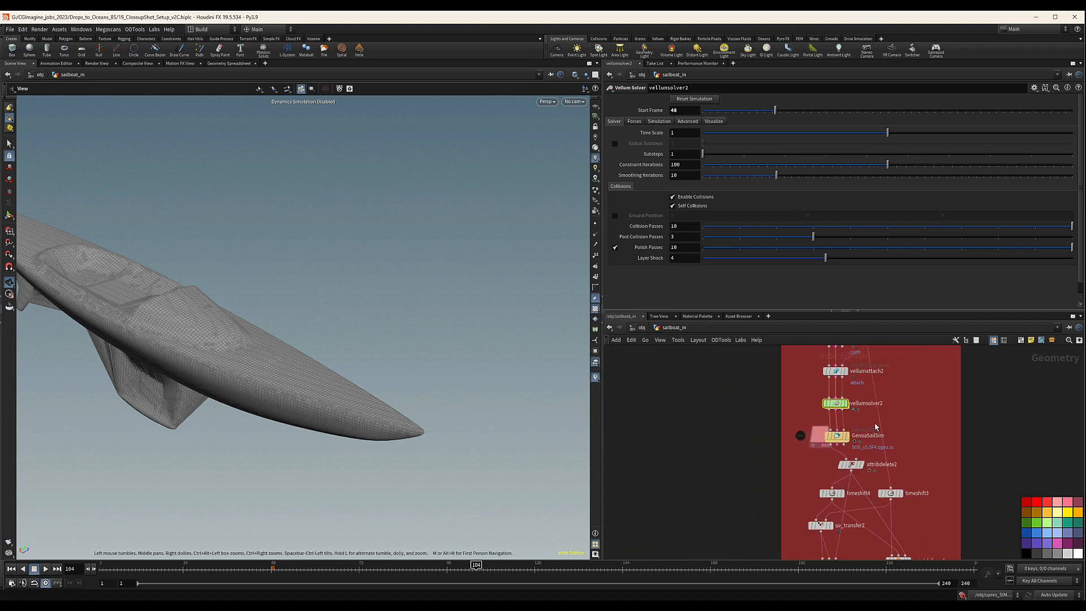
click(822, 444)
scroll(871, 437, up, 3)
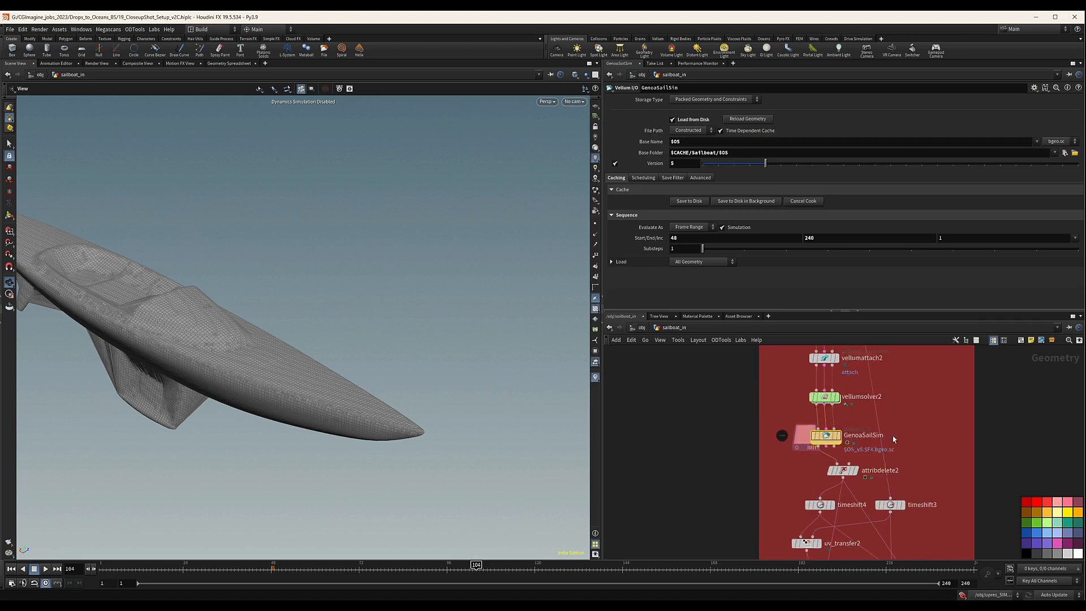
double_click(859, 436)
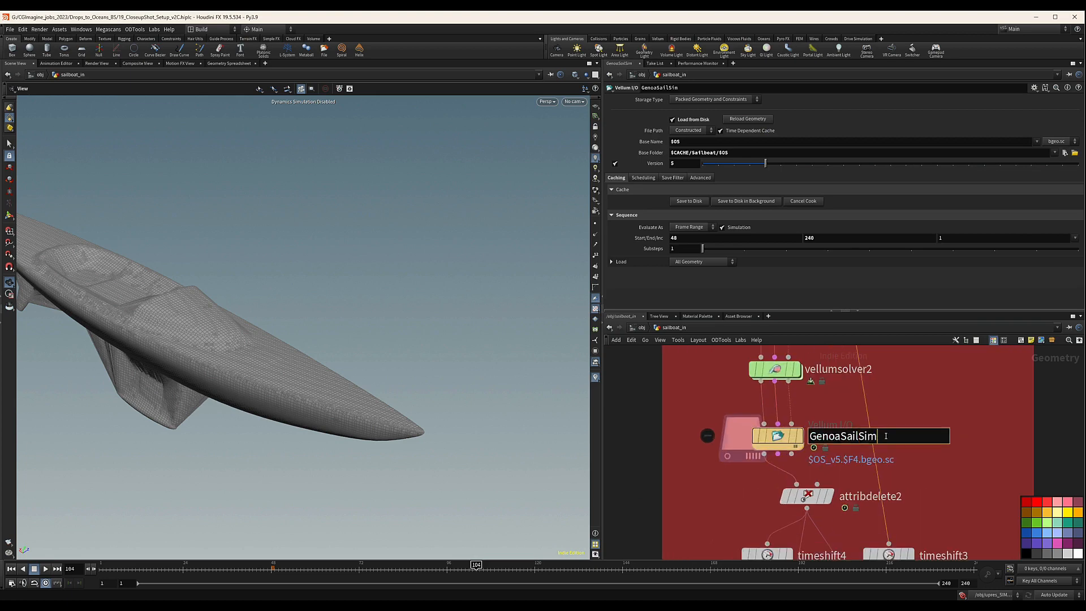
text(_Closeup)
key(Return)
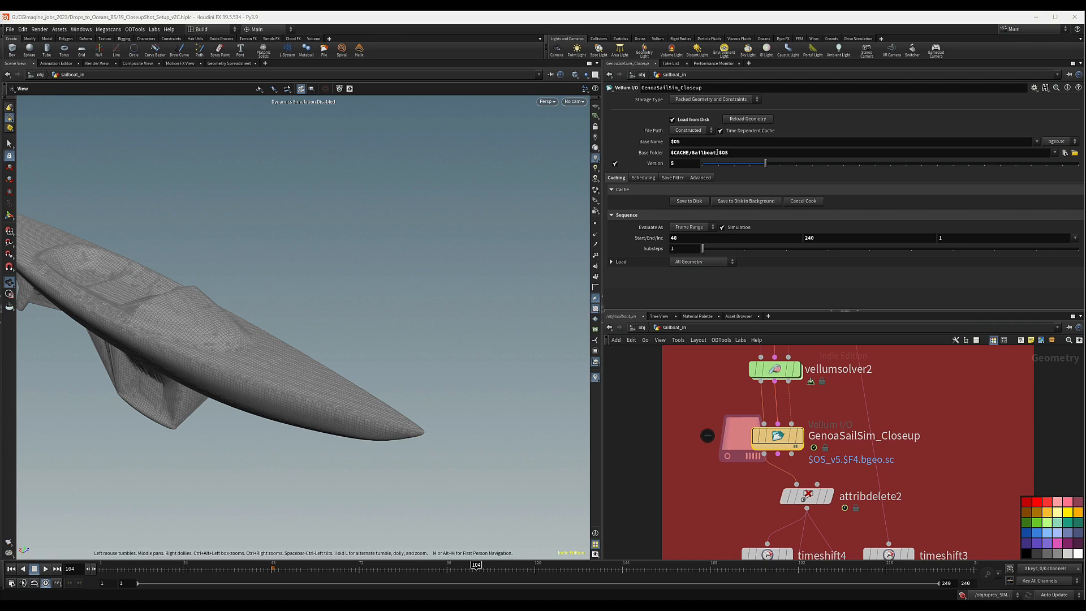
Set the base folder of GenoaSailSim_Closeup to $CACHE_2/$OS and its version to 1.
drag(717, 153, 688, 153)
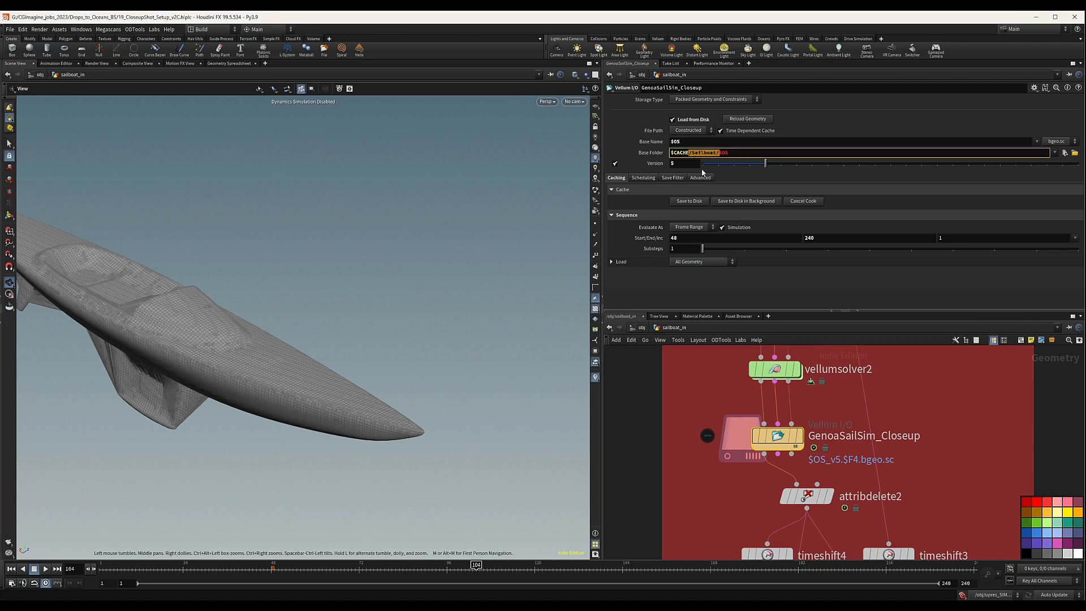
text(_2)
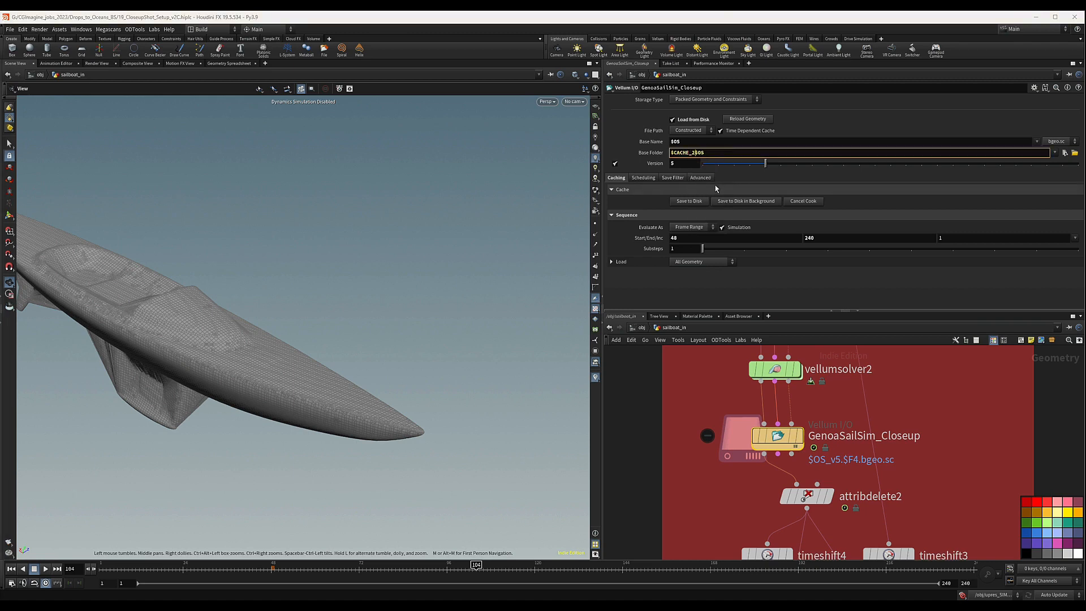
key(Return)
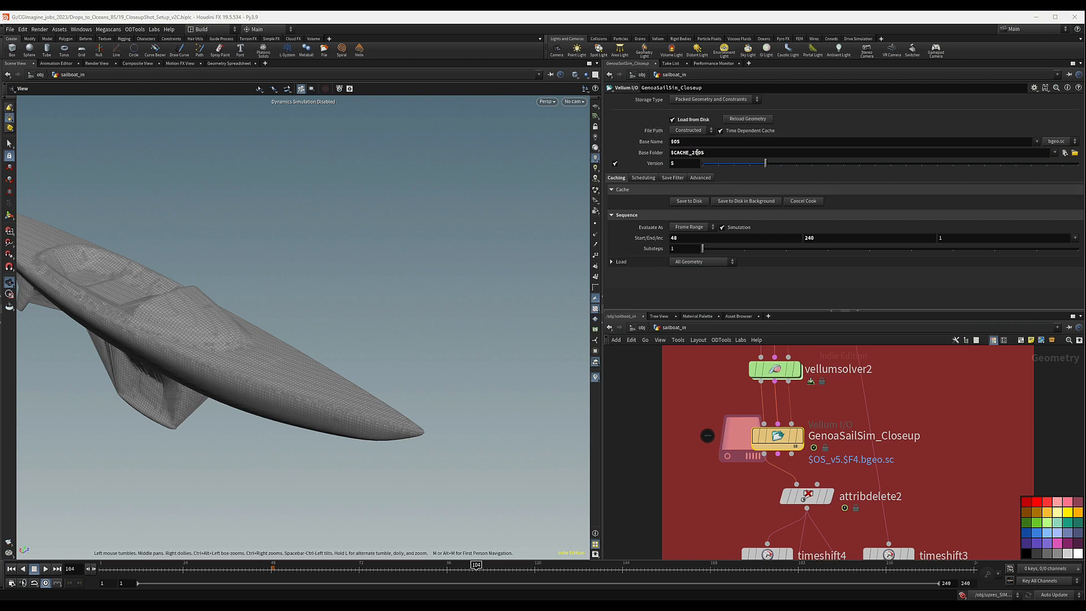
click(696, 152)
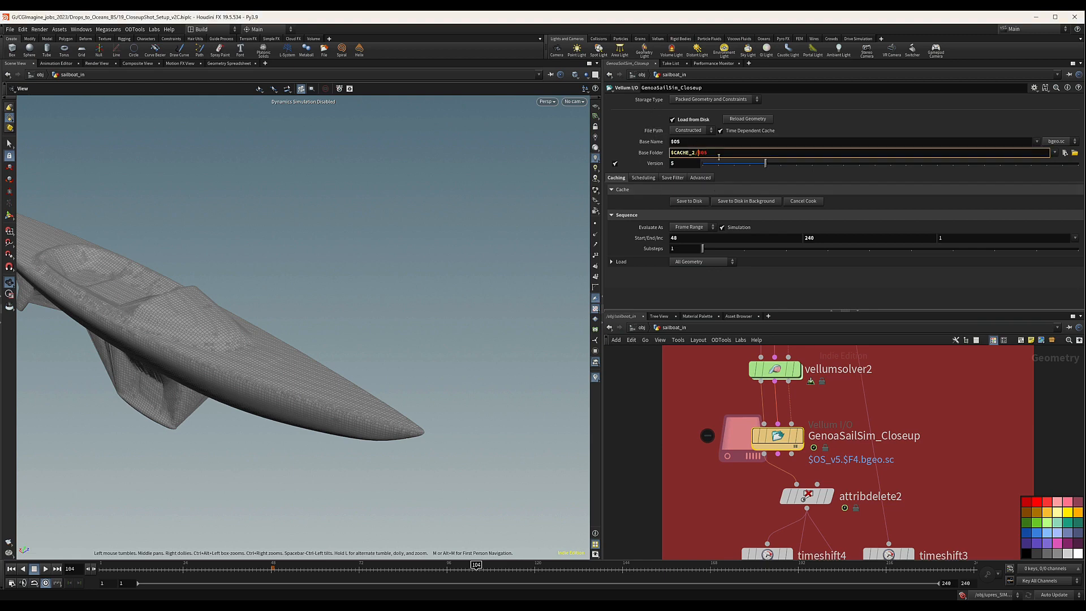
key(Return)
drag(766, 164, 702, 168)
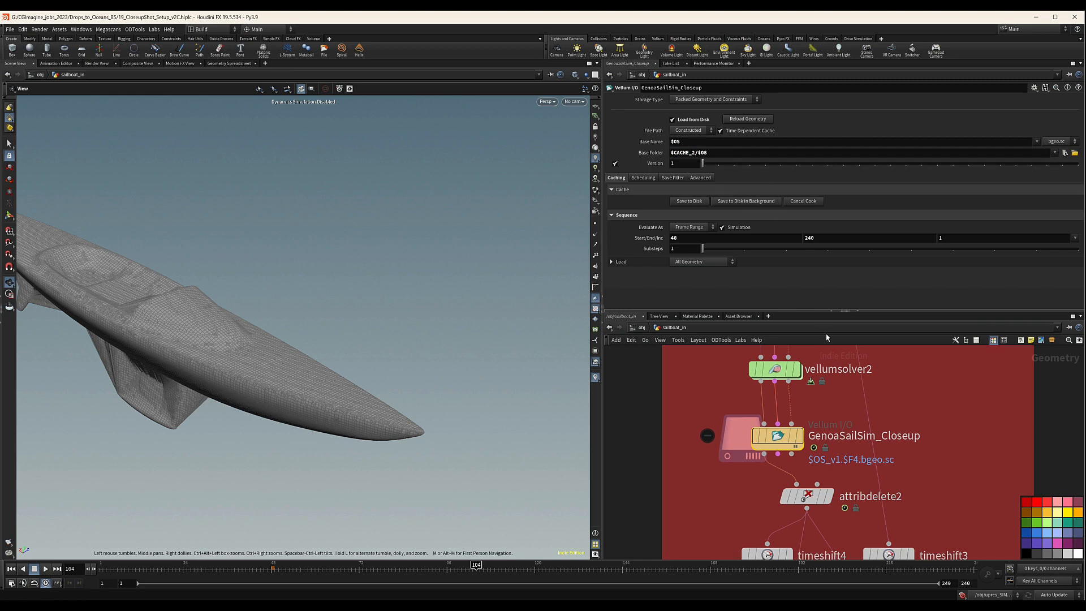
Set the end frame of the GenoaSailSim_Closeup cache sequence to 168.
click(833, 238)
text(168)
key(Return)
middle_drag(923, 426, 922, 410)
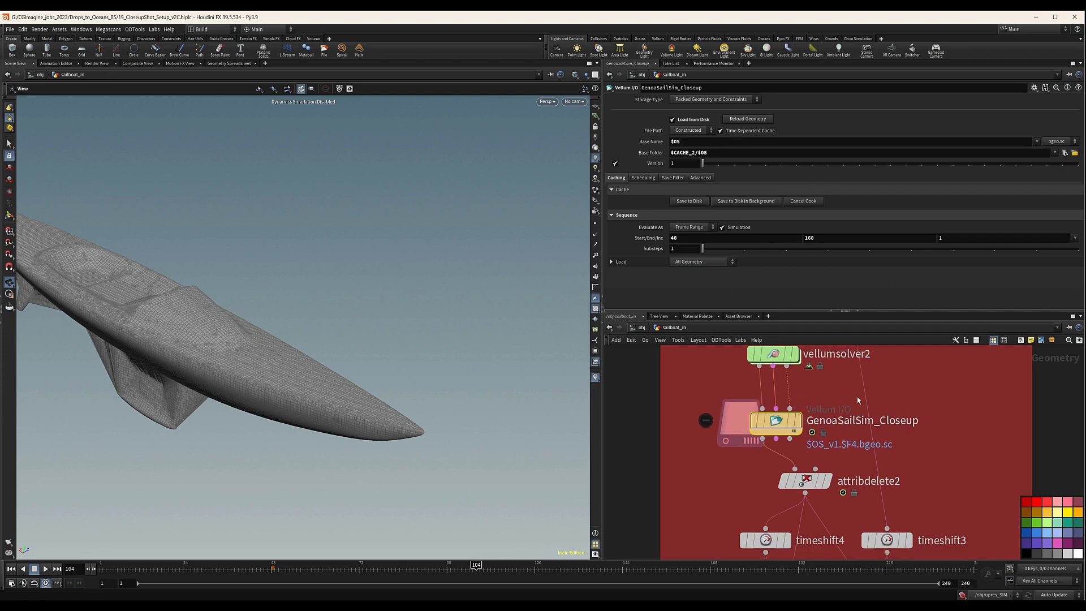
Scrub the timeline to frame 122 to check the motion of the GenoaSailSim_Closeup simulation.
scroll(808, 433, down, 8)
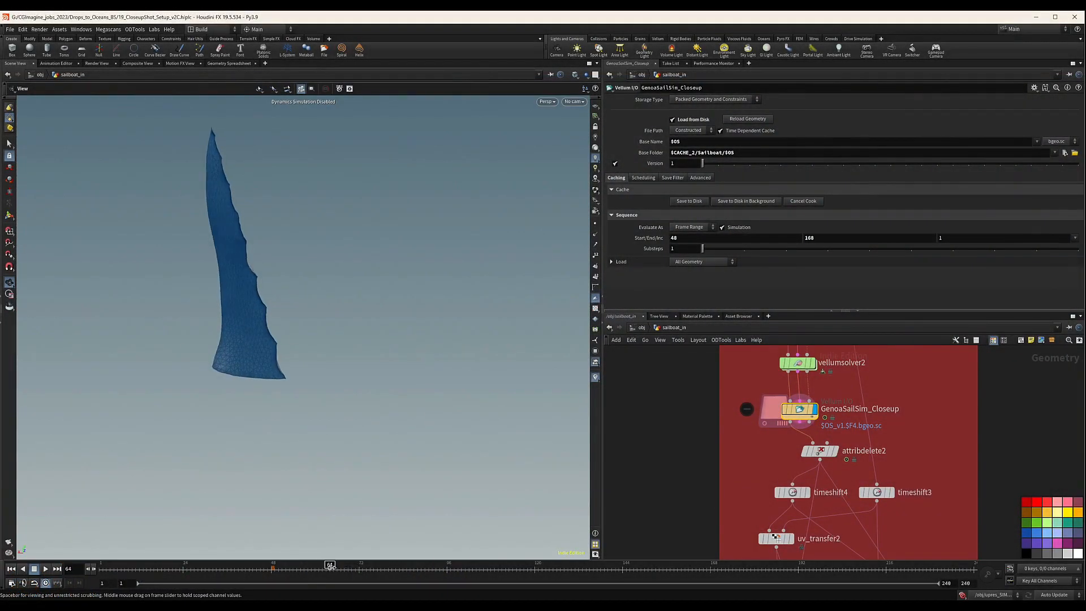
drag(298, 564, 541, 560)
scroll(806, 420, down, 5)
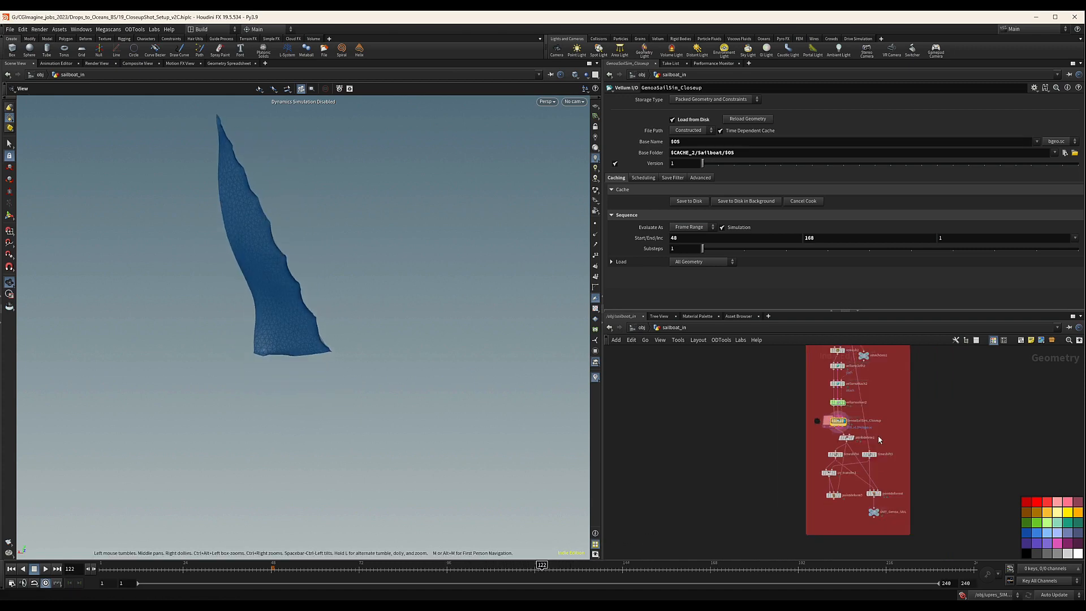
Display the OUT_Genoa_SAIL node and scrub the timeline to frame 117 to check the deformed sail.
scroll(809, 442, up, 6)
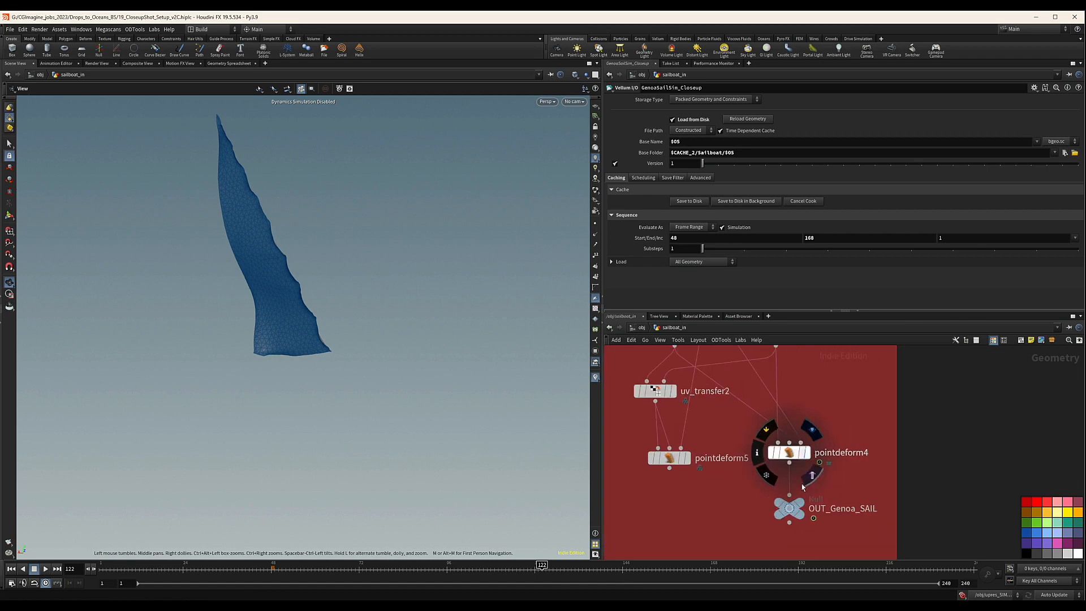
click(799, 520)
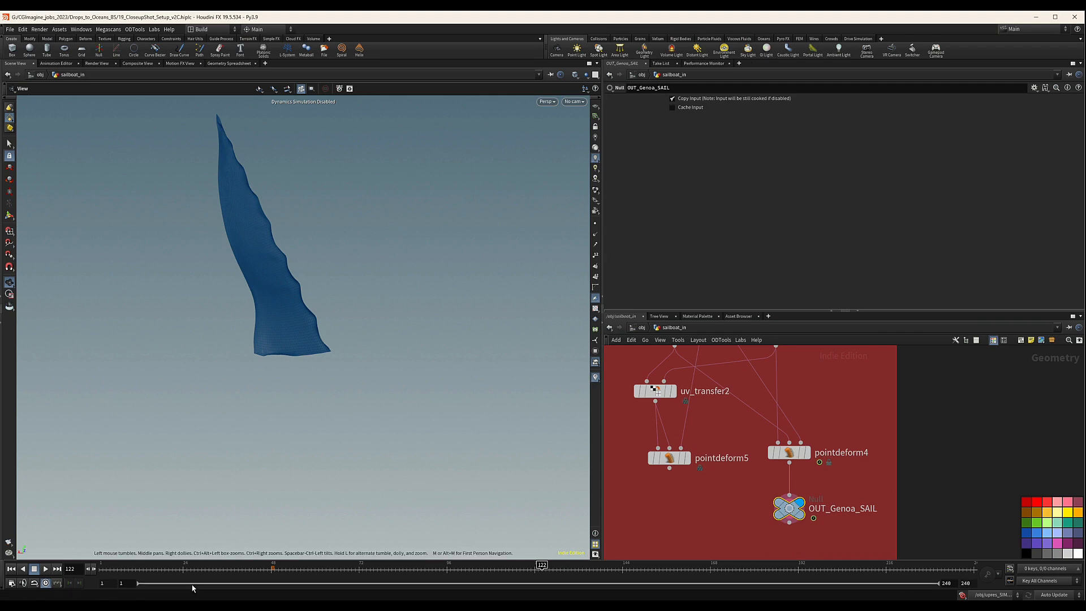
drag(298, 568, 523, 565)
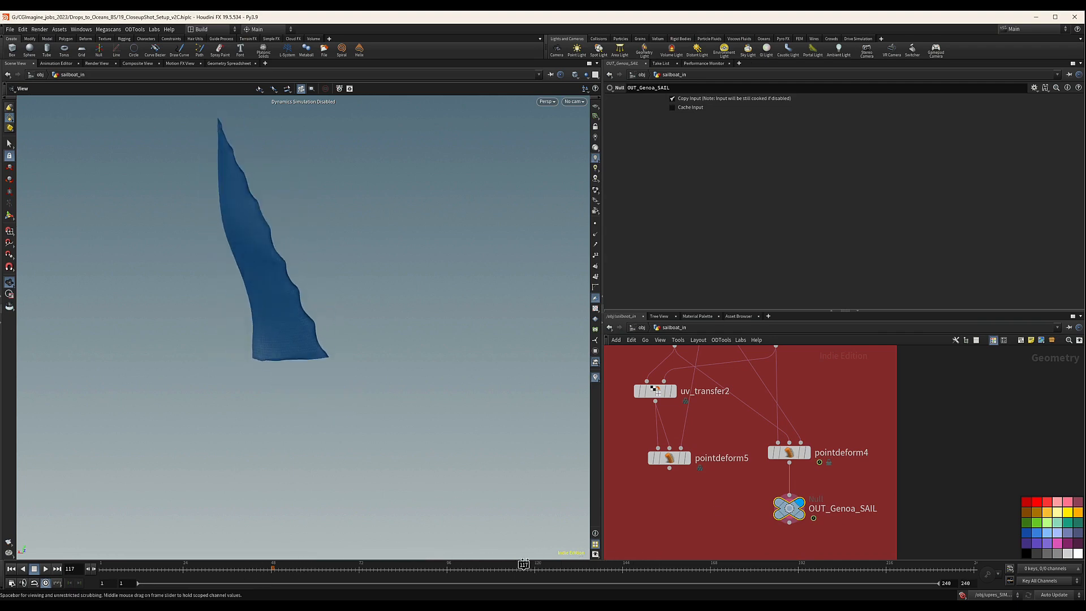
Add an Object Merge node near blast2 that pulls in /obj/sailboat_in/OUT_Genoa_SAIL as Object 1.
scroll(751, 509, down, 3)
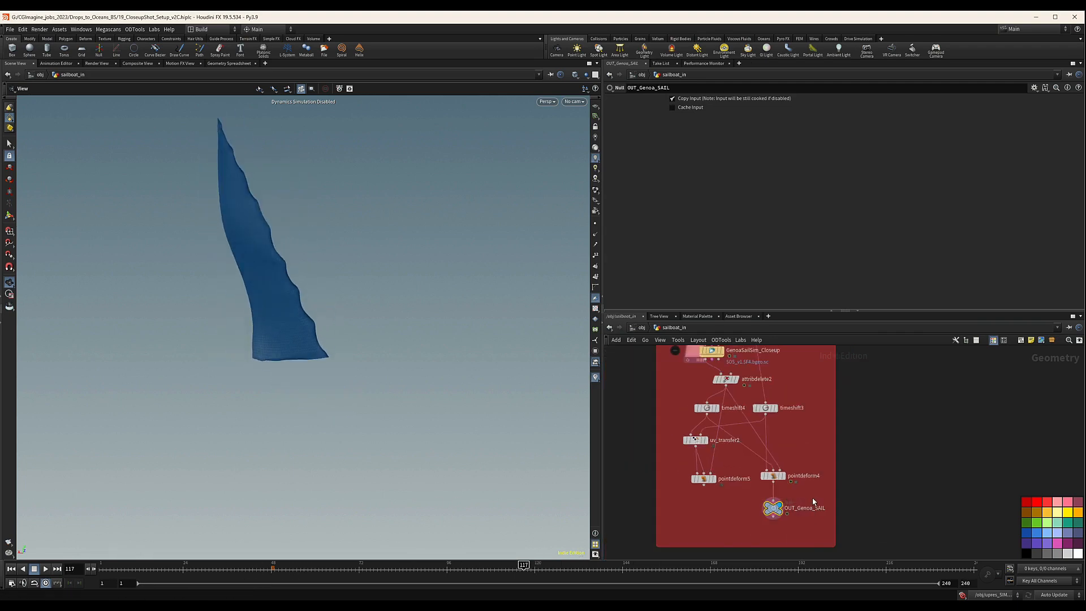
key(ctrl+c)
scroll(689, 514, down, 4)
middle_drag(635, 502, 841, 508)
middle_drag(730, 399, 726, 486)
scroll(753, 485, up, 5)
scroll(723, 479, down, 3)
scroll(790, 447, up, 2)
key(Tab)
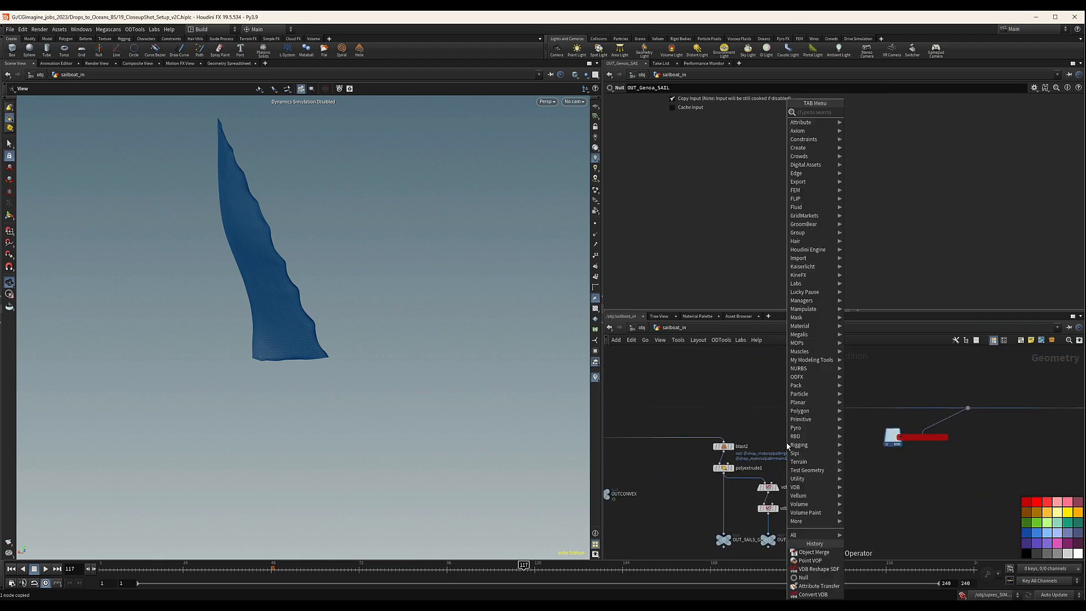
text(obme)
key(Return)
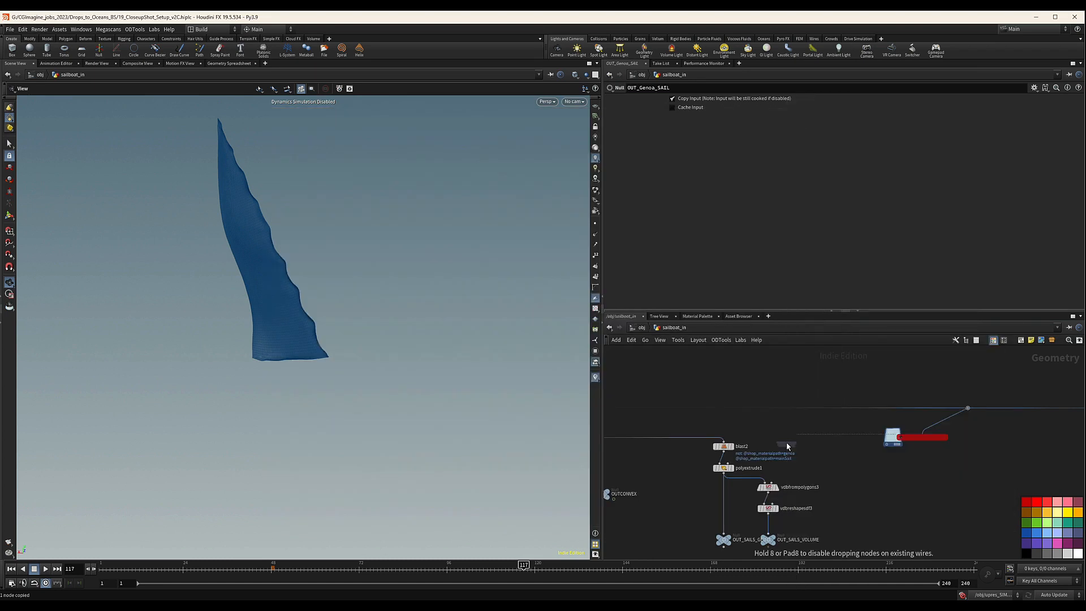
click(786, 443)
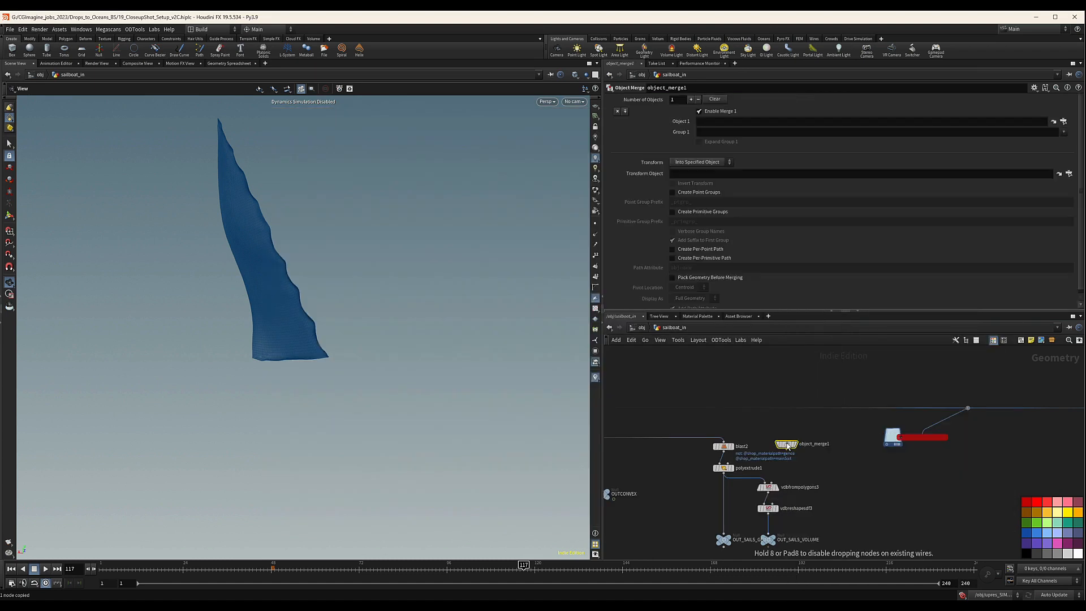
click(741, 123)
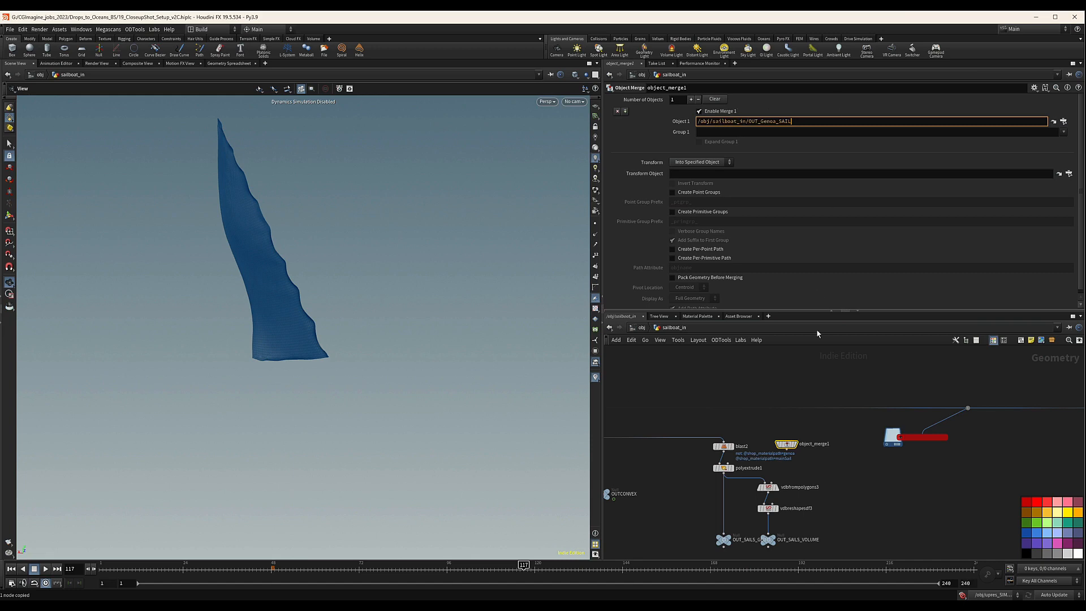
key(Return)
Feed object_merge1 into polyextrude1 in place of blast2, display polyextrude1 and enable its Output Back option.
mouse_move(788, 448)
mouse_down()
mouse_move(735, 455)
mouse_move(771, 447)
mouse_up()
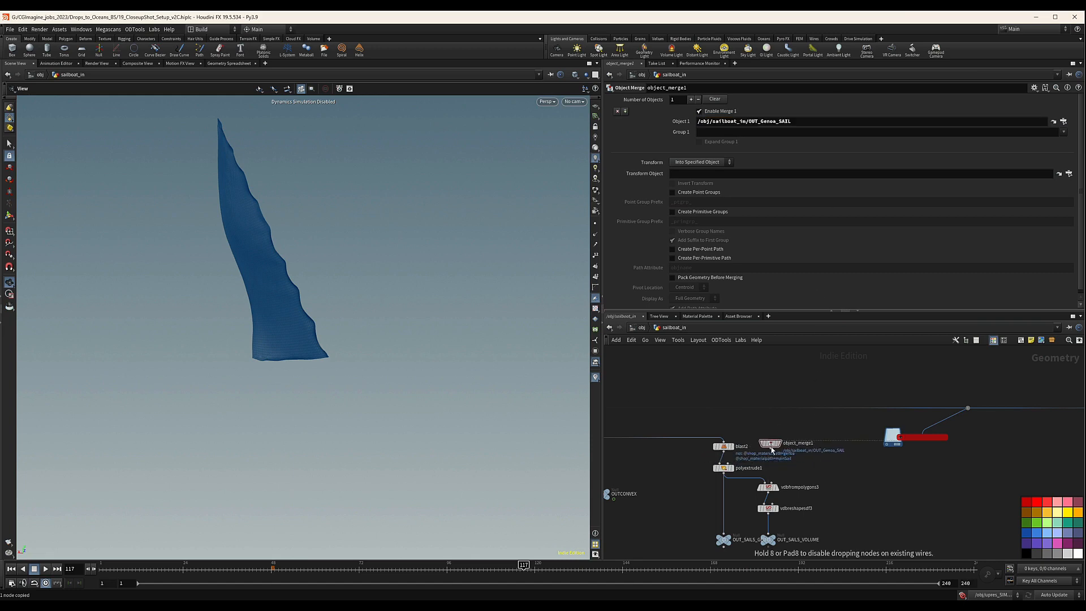
click(730, 472)
right_drag(228, 310, 447, 288)
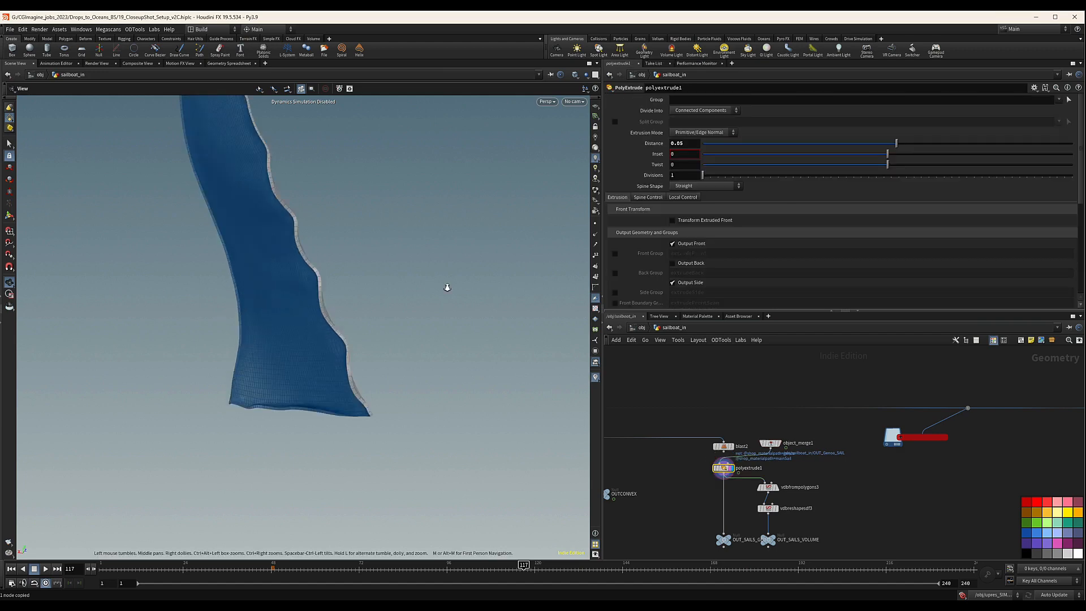
drag(446, 287, 339, 288)
click(673, 263)
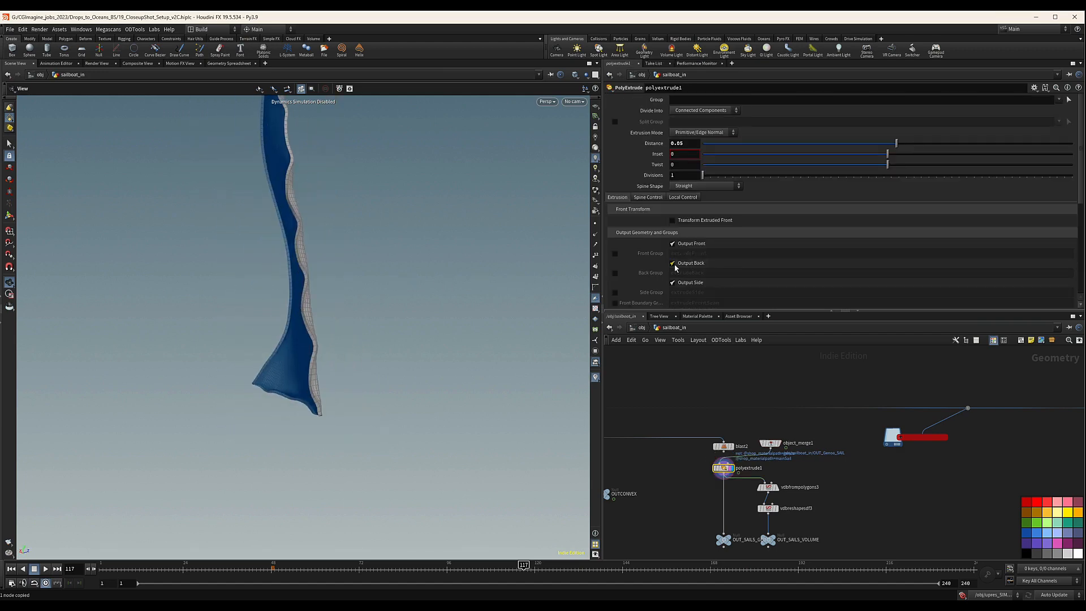
drag(310, 323, 391, 307)
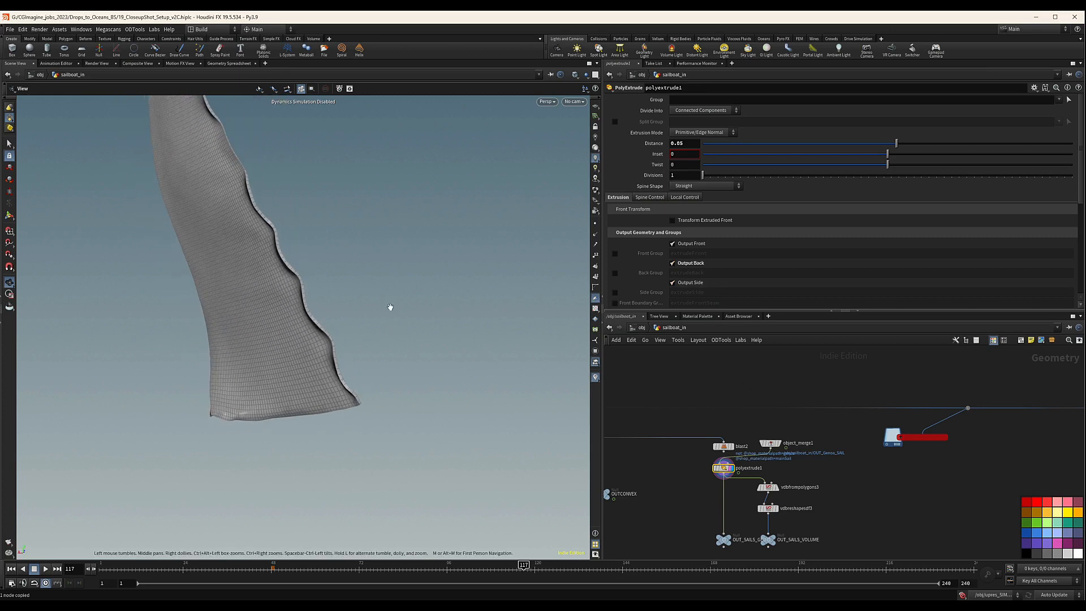
Display vdbfrompolygons3 and vdbreshapesdf3 in turn to inspect the sail's collision volume.
scroll(775, 453, up, 4)
click(770, 452)
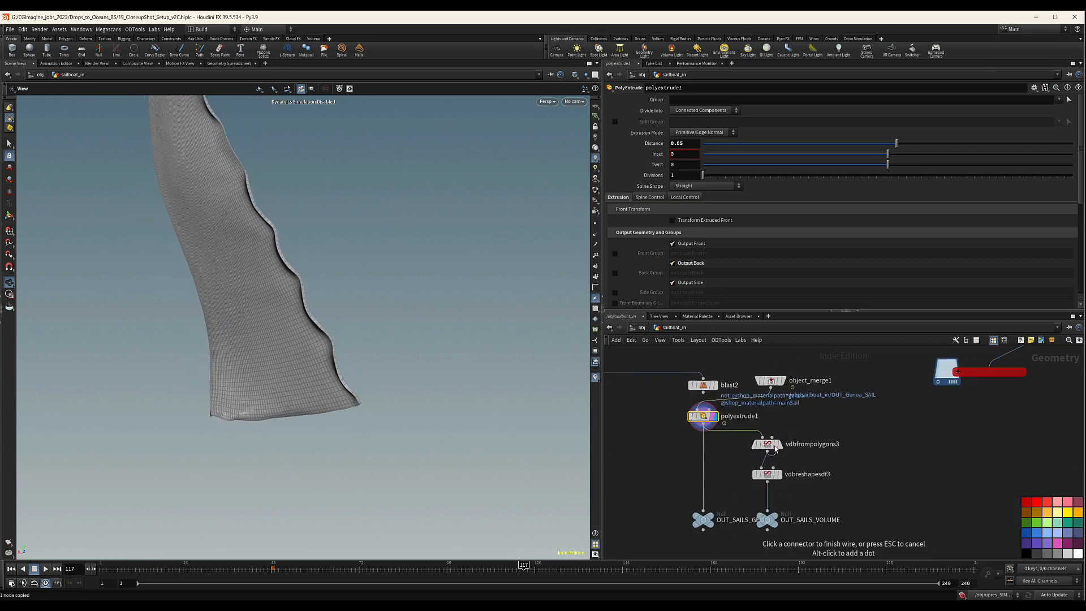
click(781, 445)
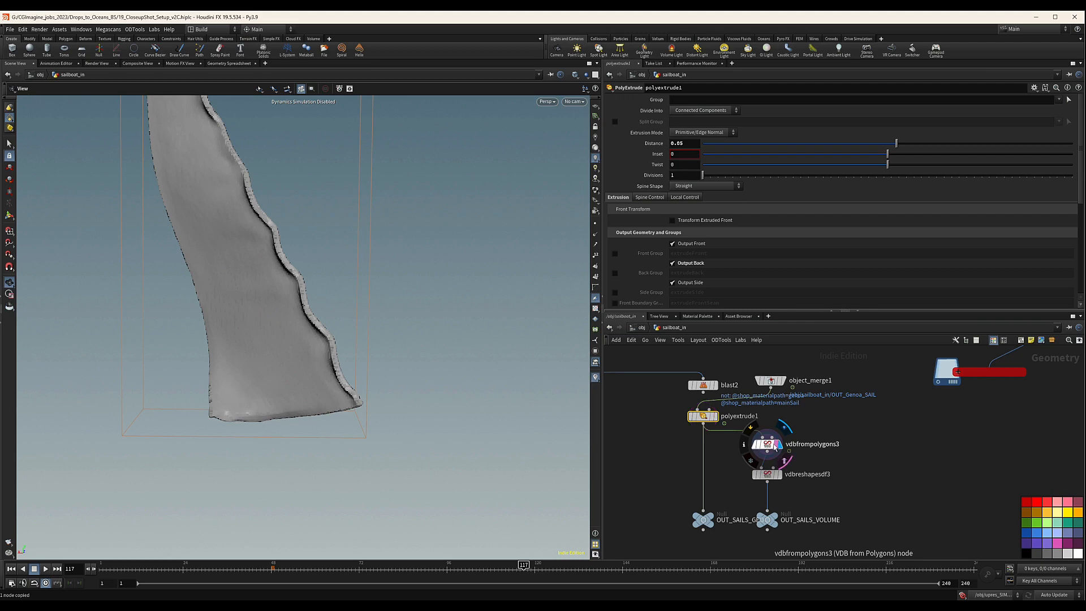
click(770, 445)
click(780, 475)
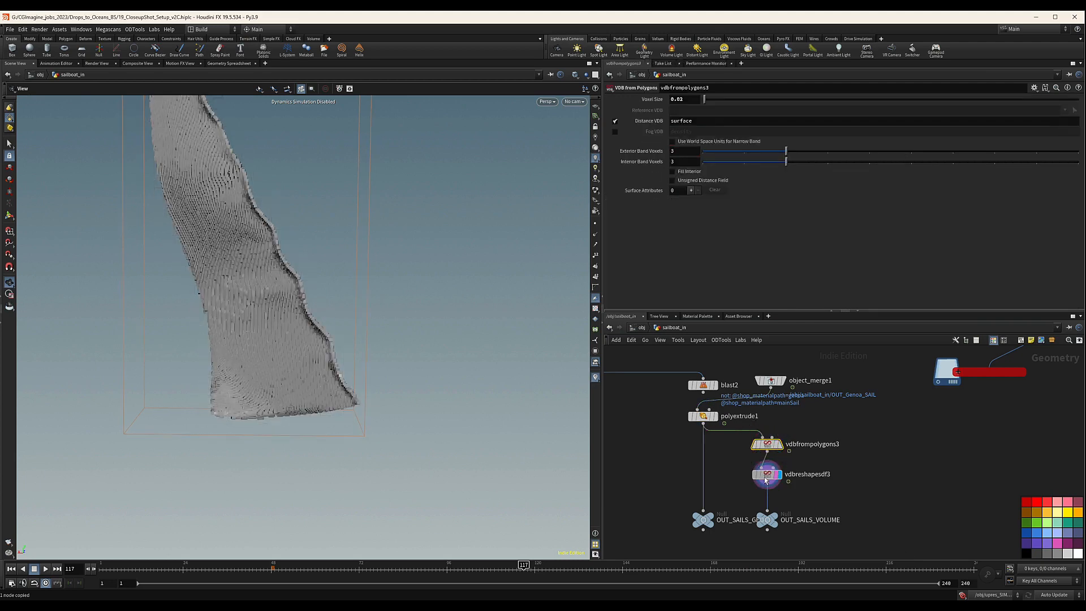
click(769, 474)
drag(300, 347, 330, 344)
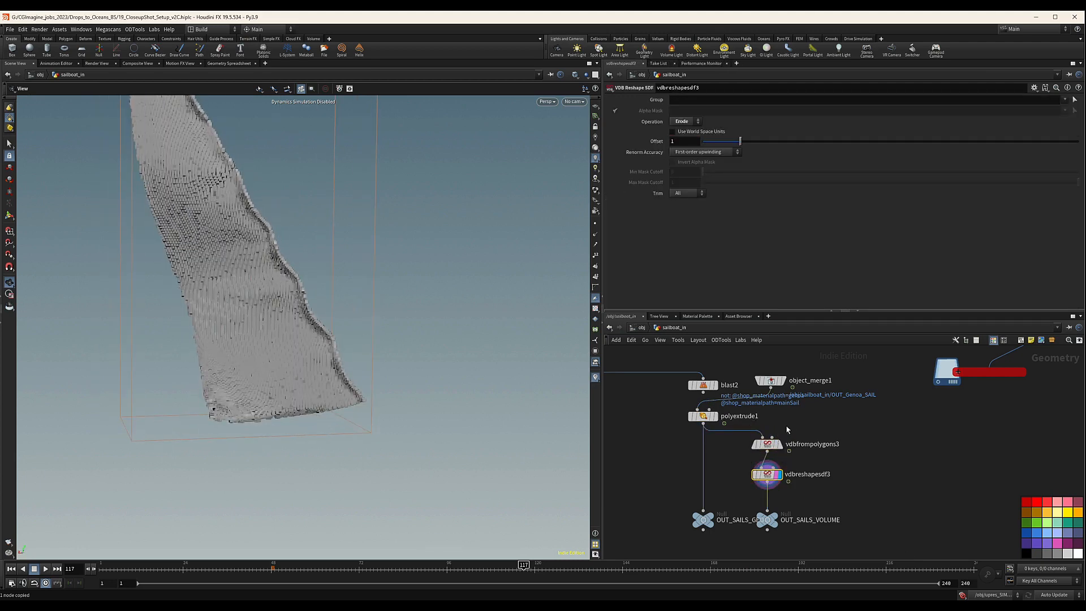
Move blast2 aside and line up object_merge1 above polyextrude1 in the network.
drag(705, 416, 649, 385)
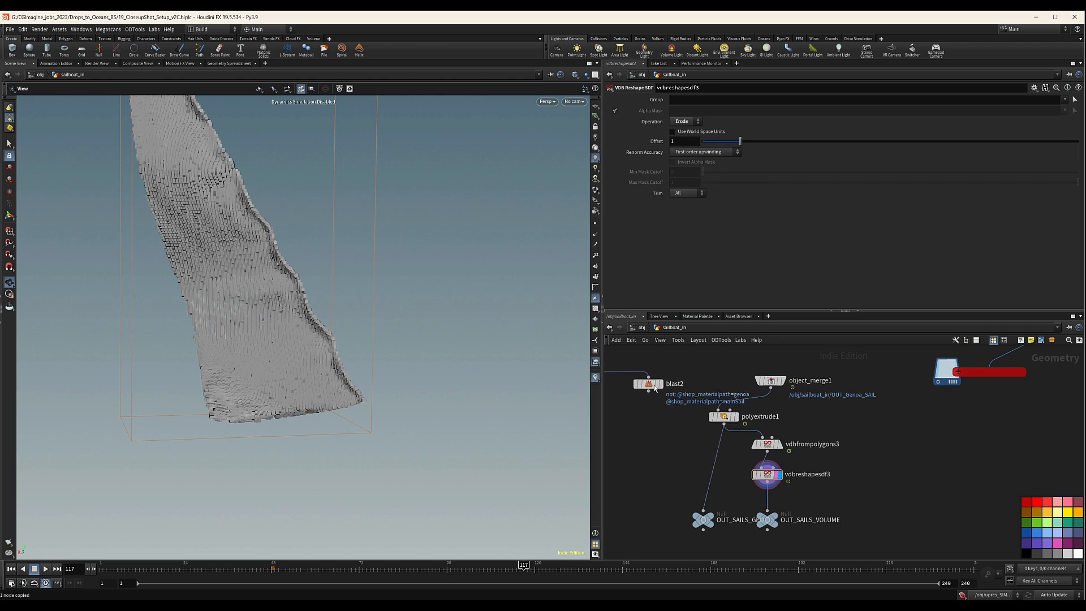
drag(774, 381, 727, 384)
click(724, 417)
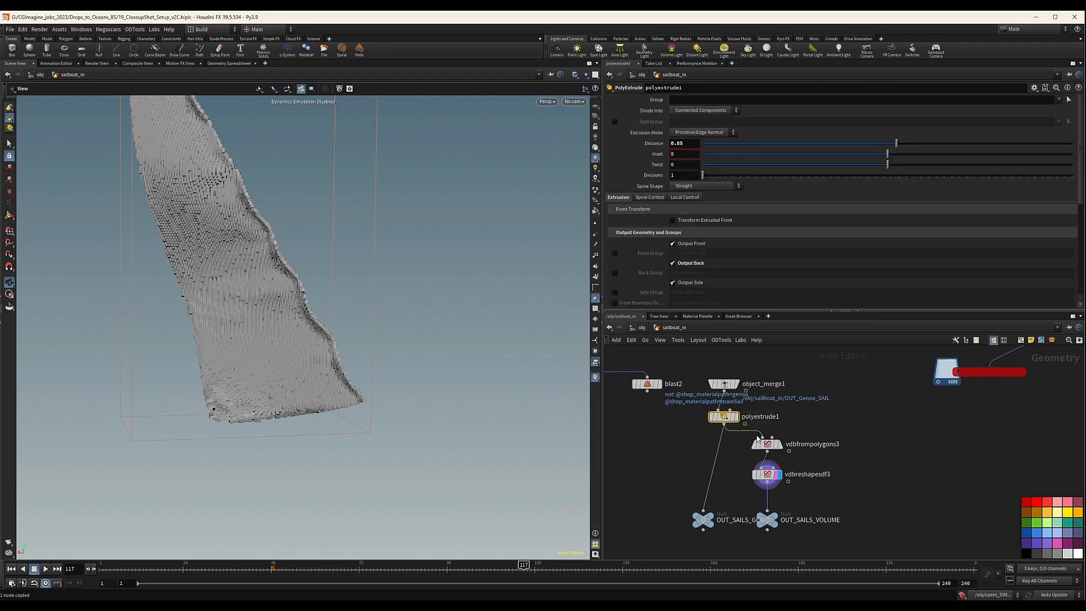
Display vdbfrompolygons3 and set its voxel size to 0.008.
click(781, 446)
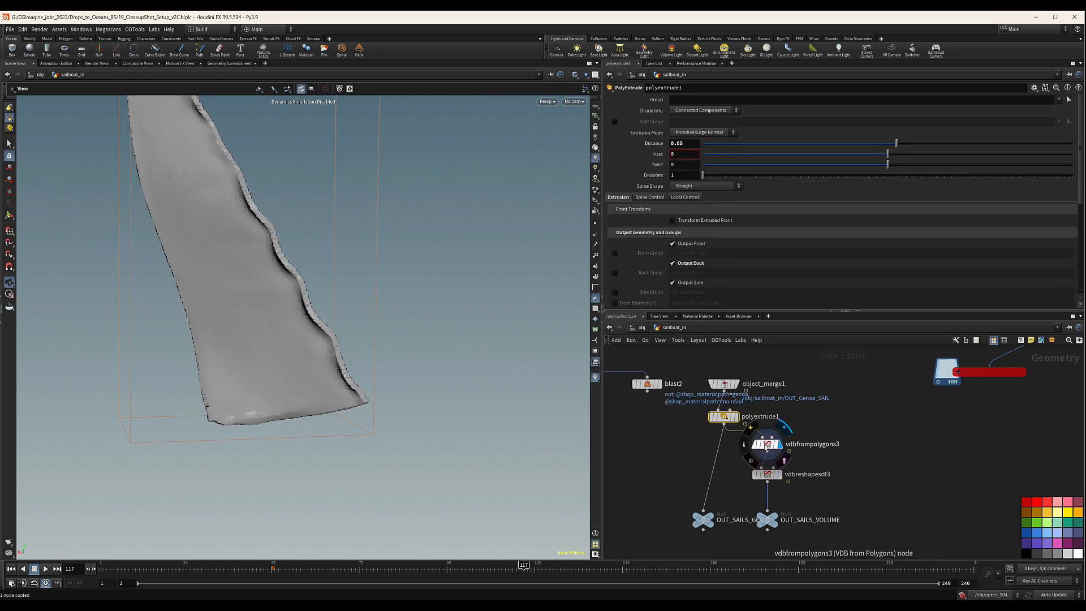
click(767, 446)
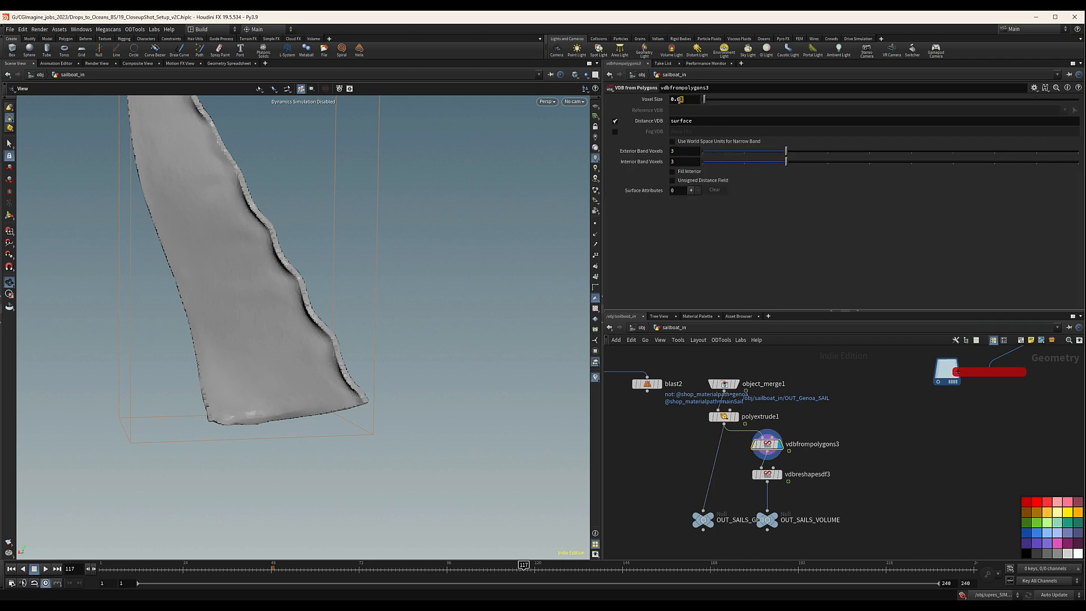
click(679, 100)
text(0.008)
key(Return)
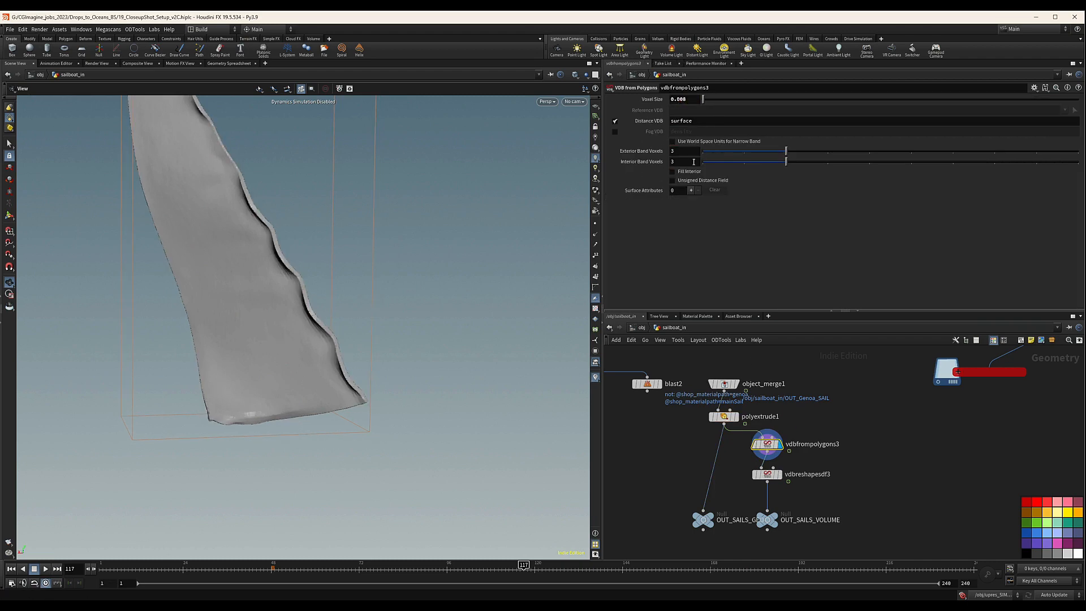
Display vdbreshapesdf3 and check the sail volume at frames 123, 129 and 110.
mouse_move(781, 478)
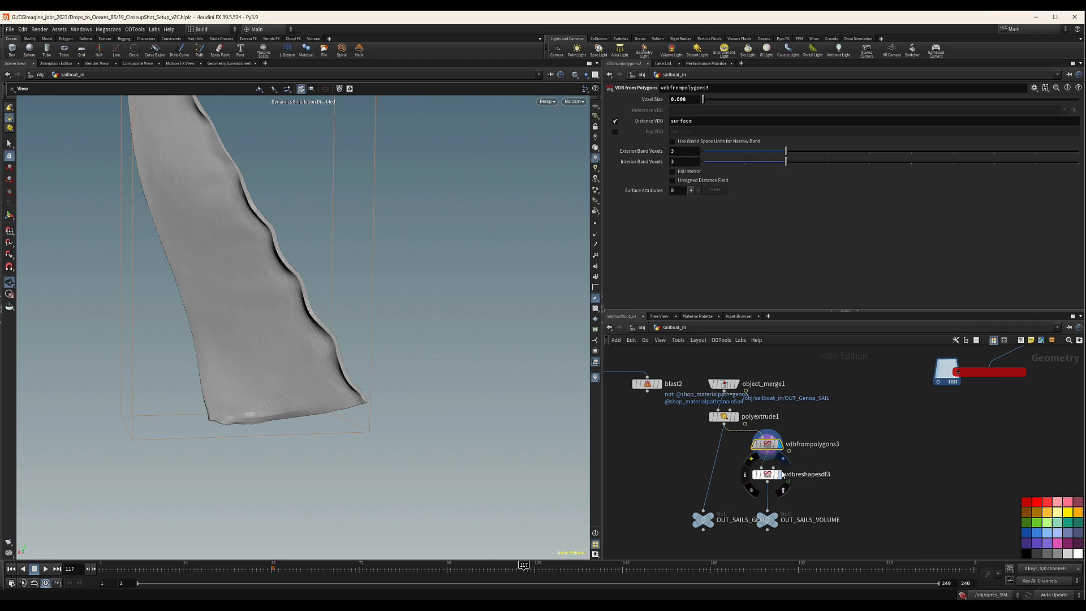
click(775, 478)
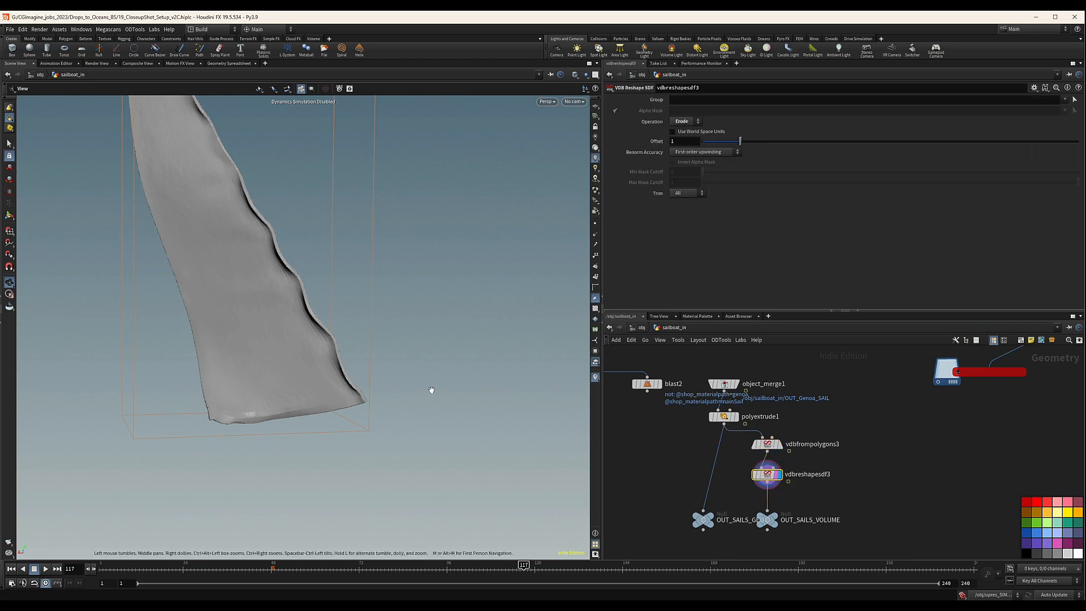
mouse_move(271, 303)
mouse_down()
mouse_move(112, 300)
mouse_move(303, 283)
mouse_move(206, 315)
mouse_up()
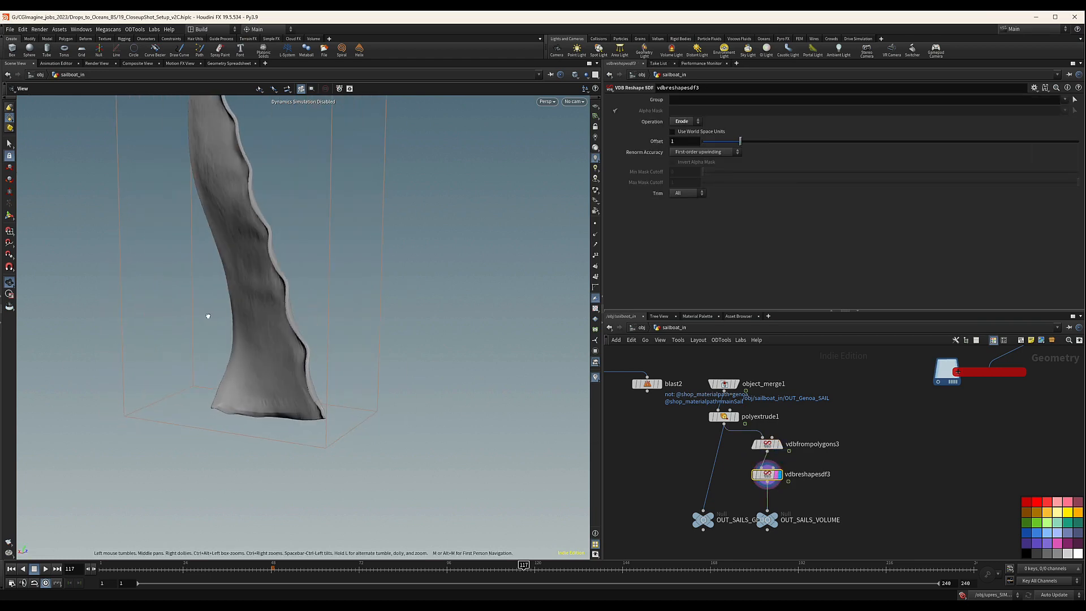
click(547, 566)
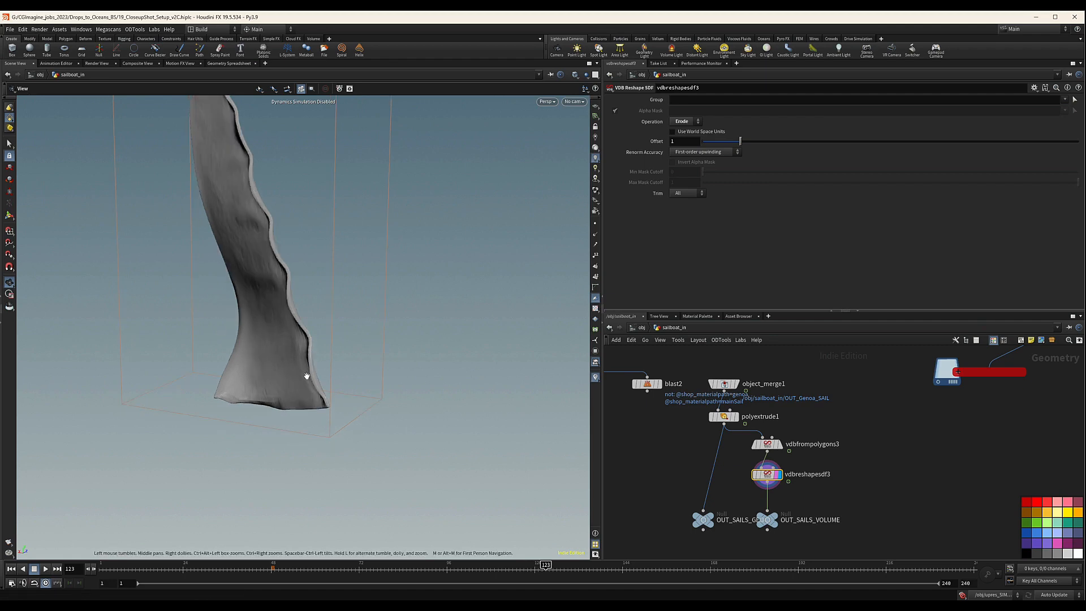
click(567, 566)
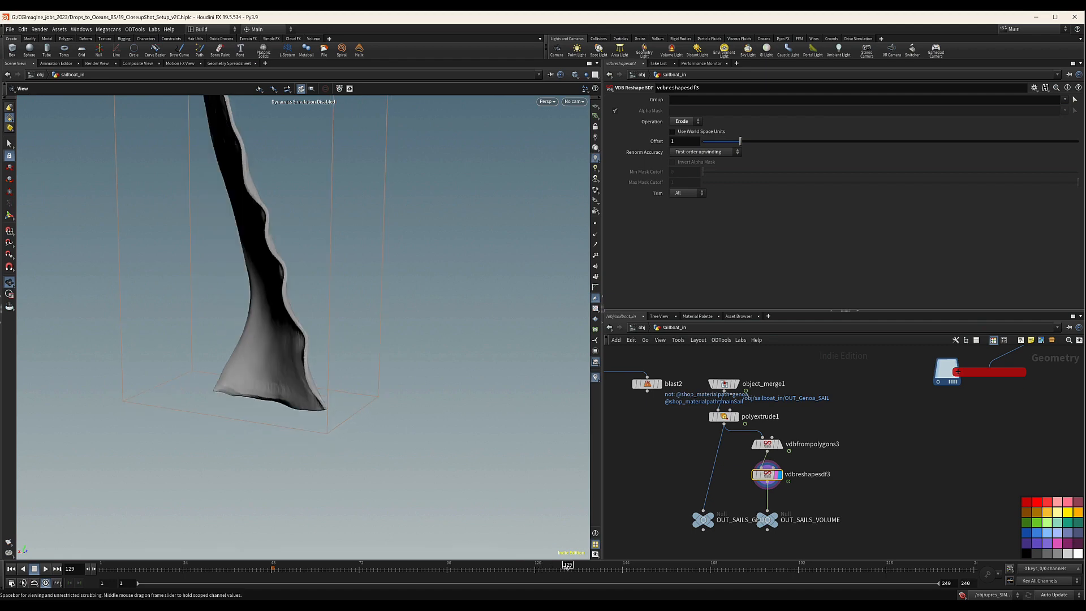
click(603, 566)
click(502, 569)
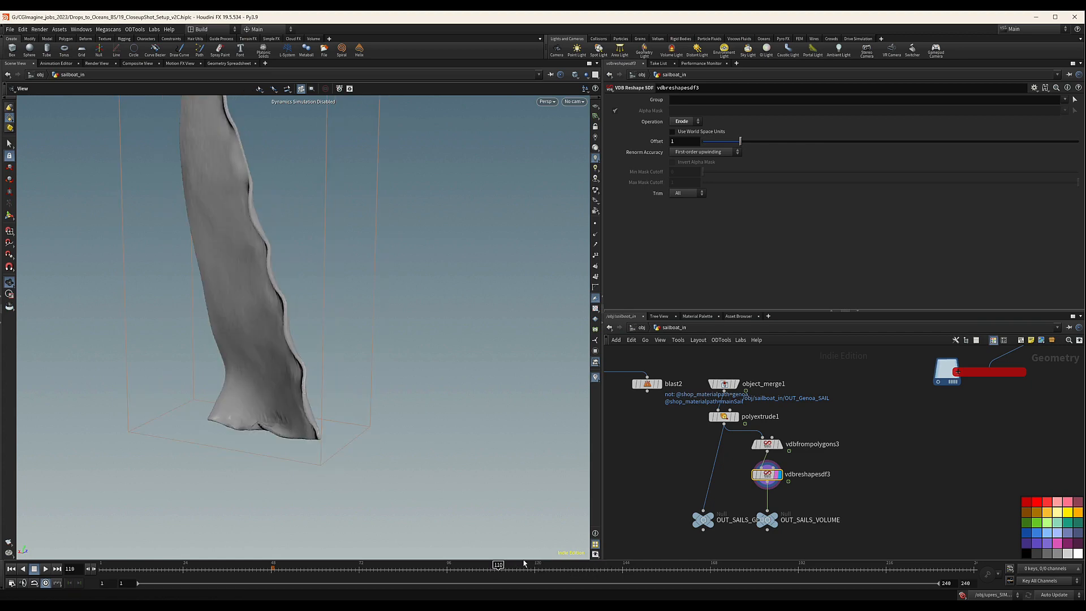
Set the Erode offset of vdbreshapesdf3 to 2 while viewing the lower part of the sail closely.
scroll(830, 463, down, 3)
scroll(830, 463, up, 3)
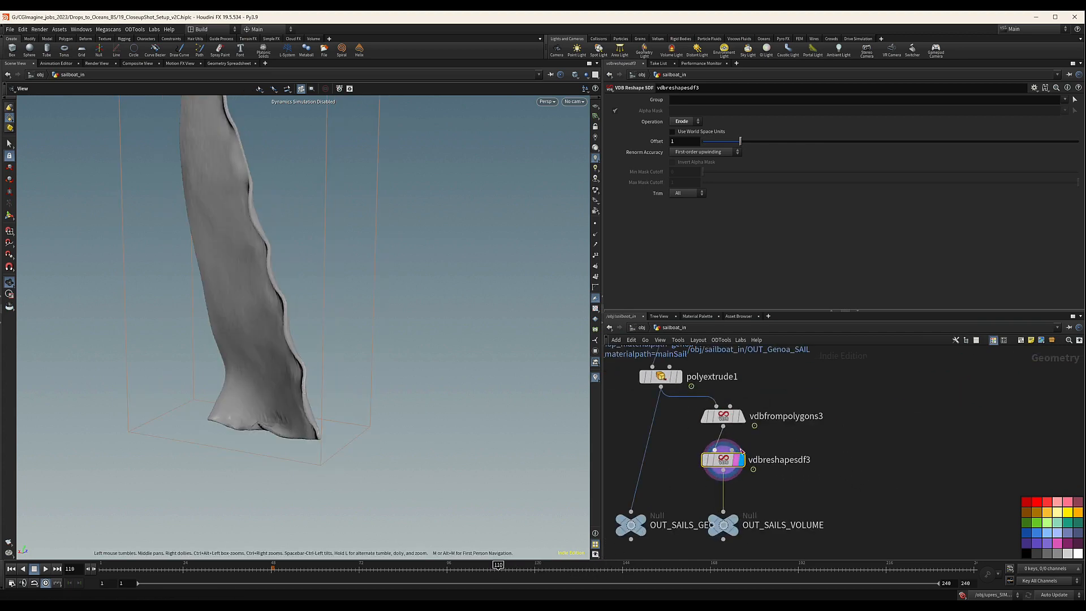
drag(317, 362, 277, 341)
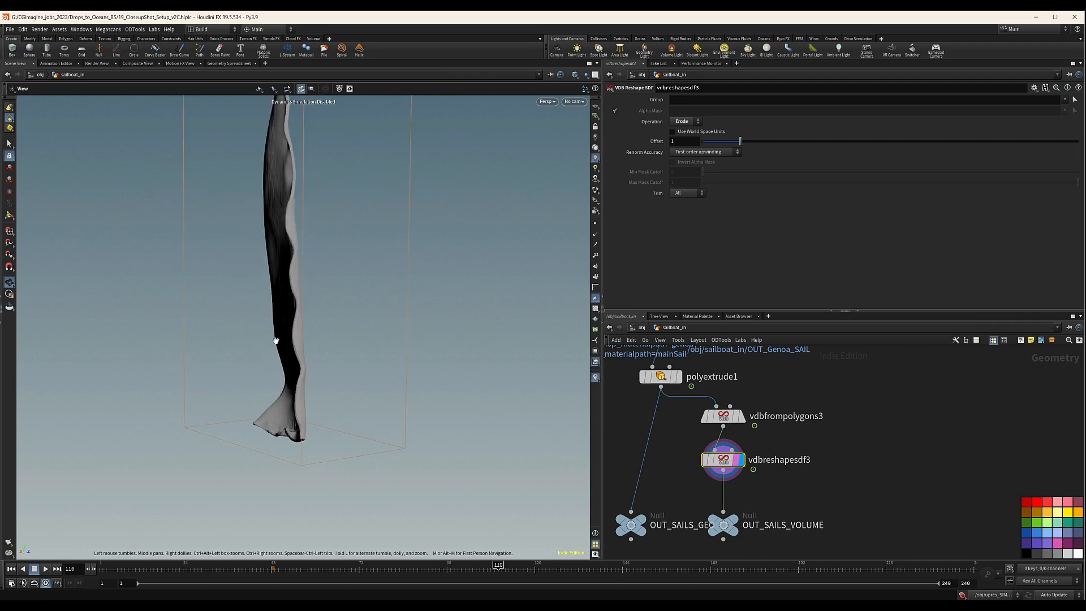
right_drag(276, 341, 541, 281)
drag(542, 282, 422, 298)
right_drag(422, 298, 340, 323)
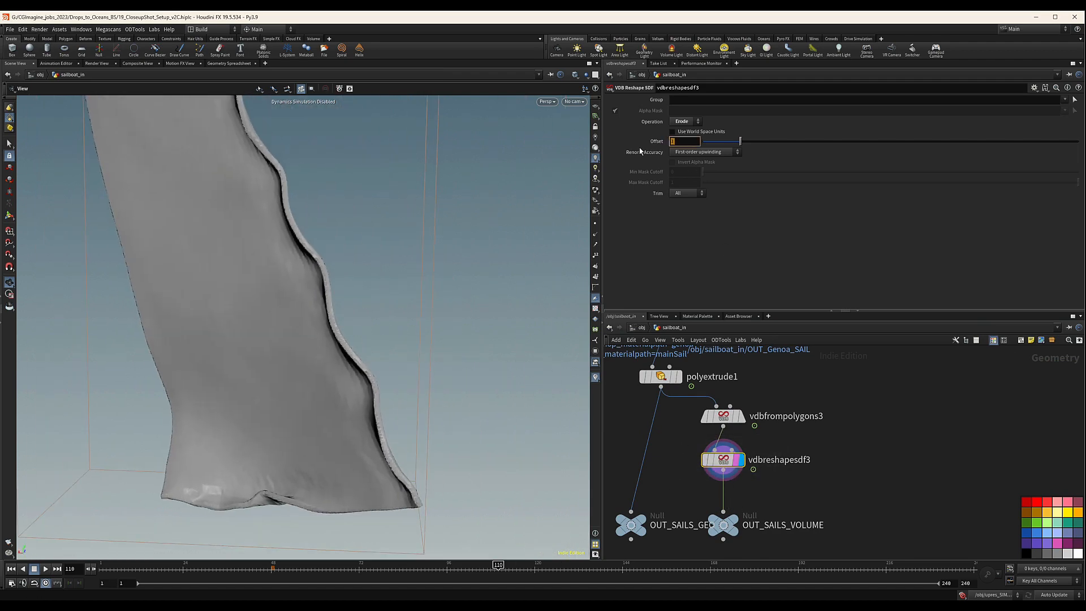
text(2)
key(Return)
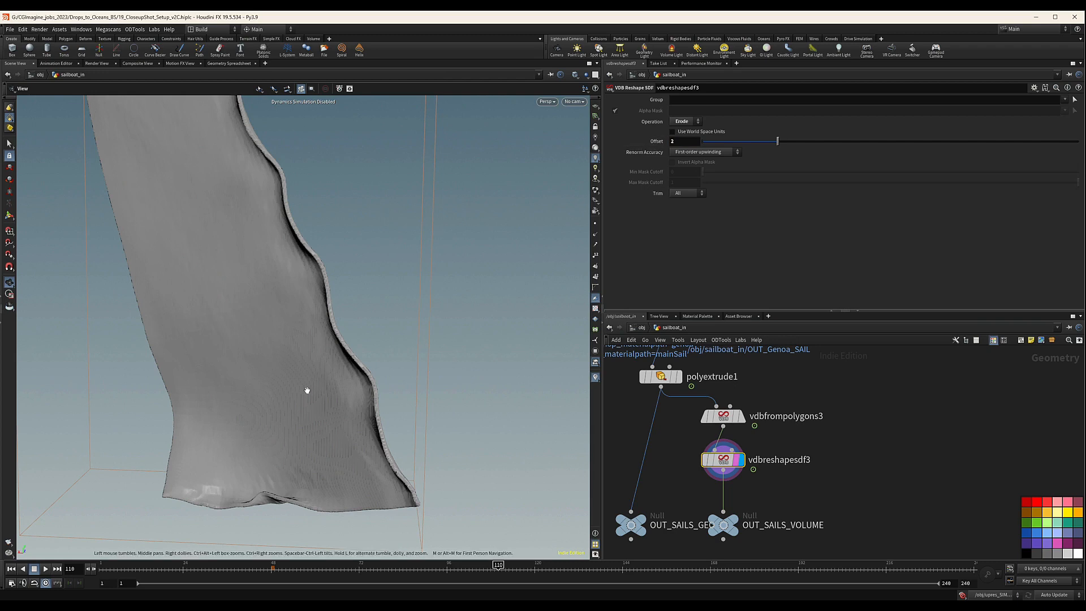
Try an Erode offset of 3 on vdbreshapesdf3 and return it to 2.
mouse_move(308, 388)
mouse_down()
mouse_move(388, 364)
mouse_move(114, 374)
mouse_move(330, 363)
mouse_move(303, 368)
mouse_up()
click(671, 141)
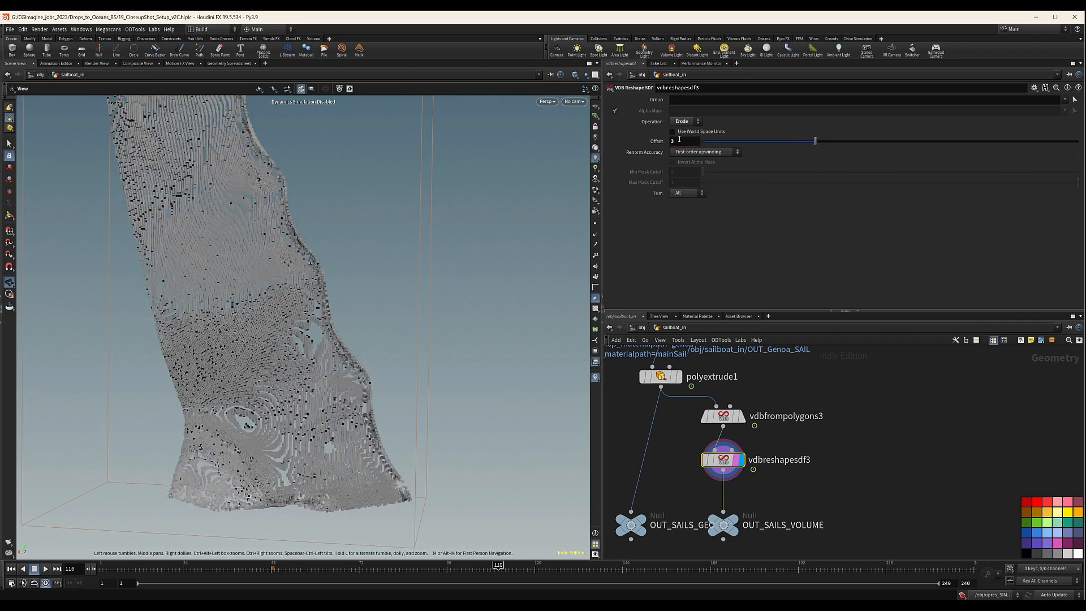
drag(679, 140, 636, 146)
text(2)
key(Return)
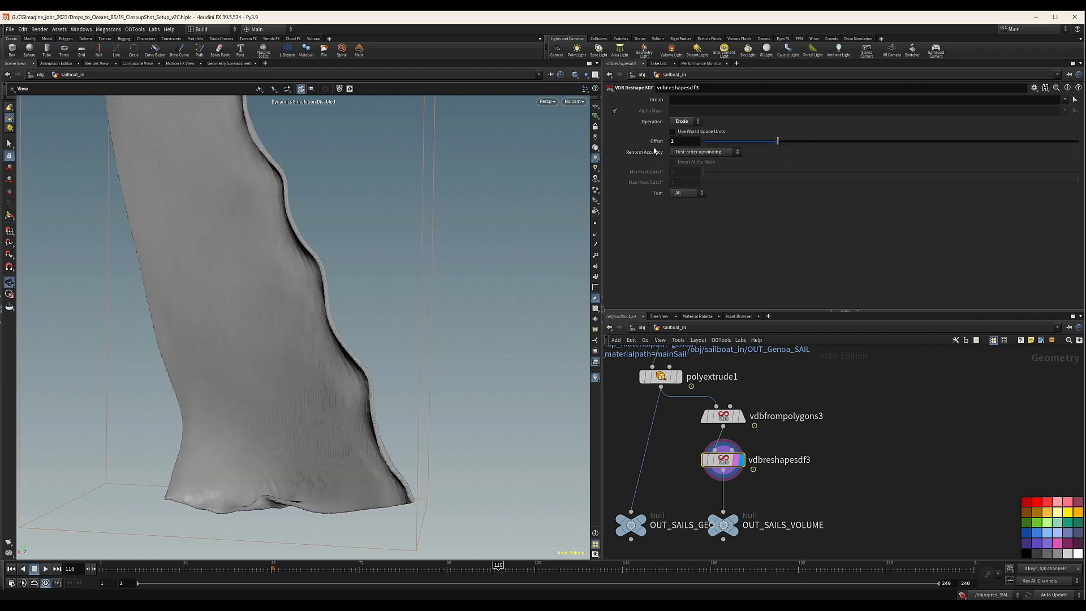
Try a voxel size of 0.007 on vdbfrompolygons3 and return it to 0.008.
click(723, 417)
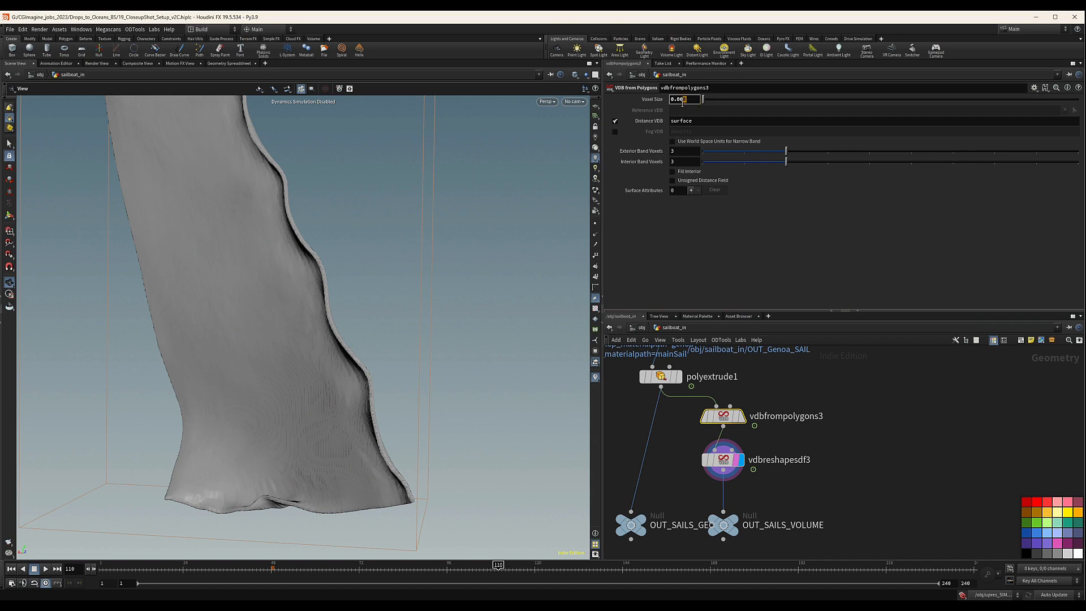
text(7)
key(Return)
key(Return)
Spread the OUT_SAILS_GEO and OUT_SAILS_VOLUME nodes apart and move object_merge1 higher above polyextrude1.
scroll(702, 453, down, 5)
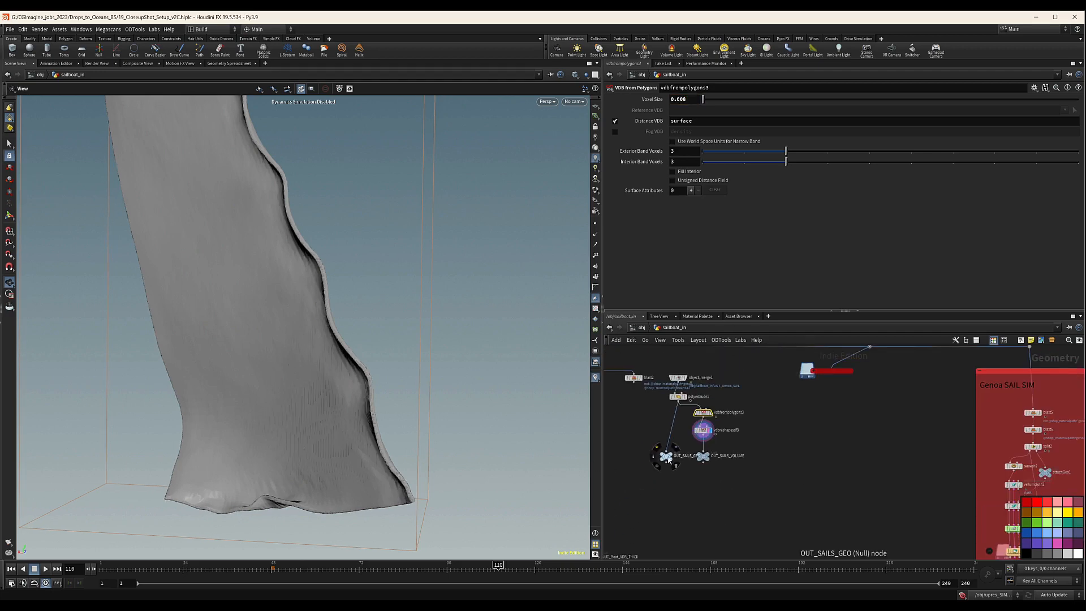
drag(708, 458, 714, 459)
click(644, 460)
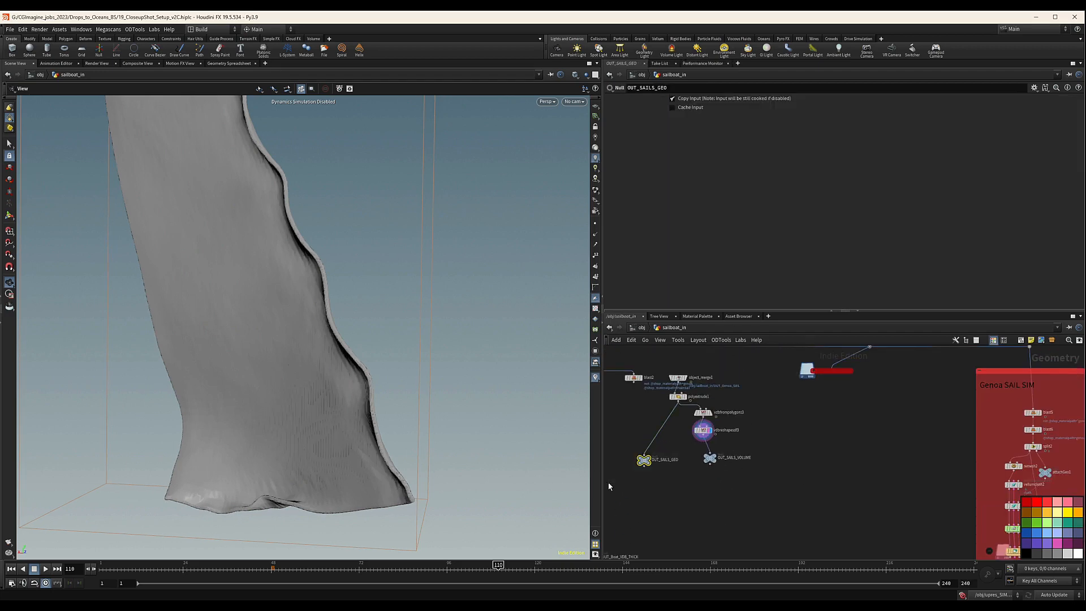
middle_drag(667, 490, 686, 486)
scroll(684, 437, down, 3)
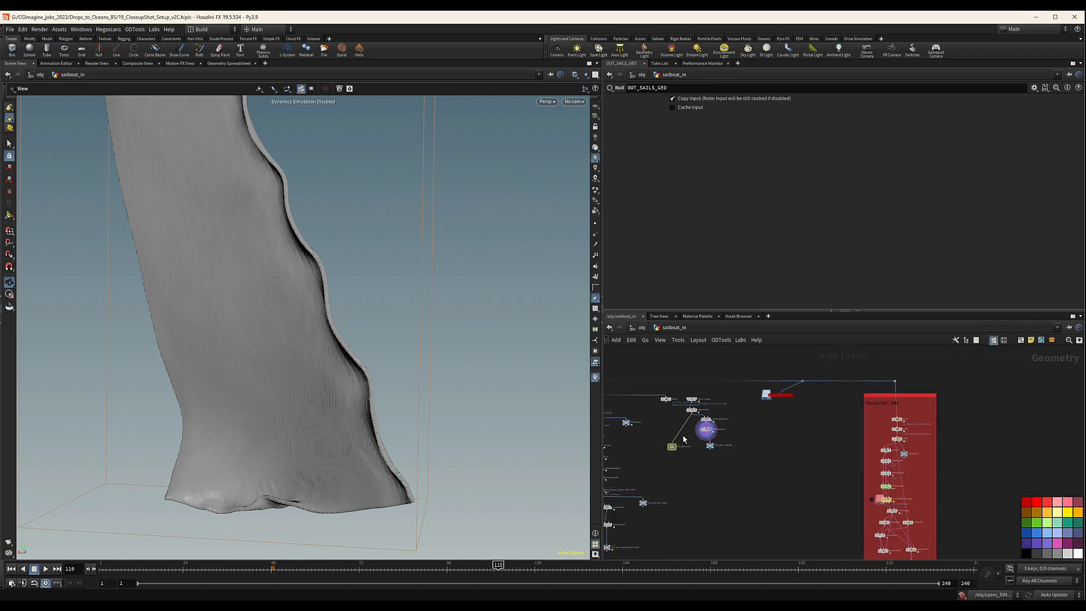
middle_drag(685, 437, 706, 489)
scroll(705, 434, up, 5)
drag(706, 425, 706, 417)
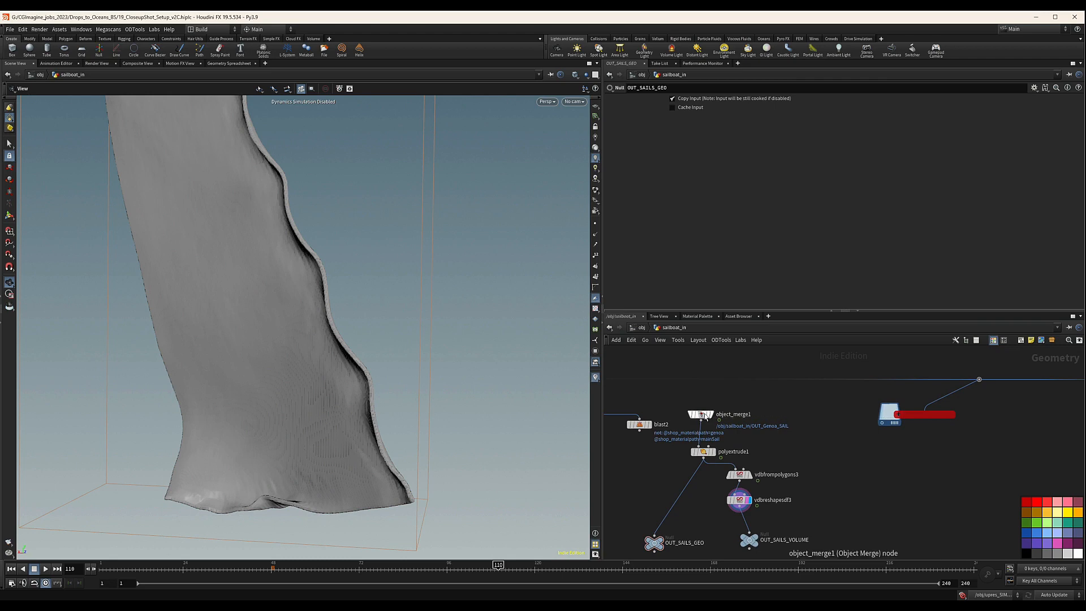
Check the node information of object_merge1 and add a Trail node beside it.
middle_click(705, 422)
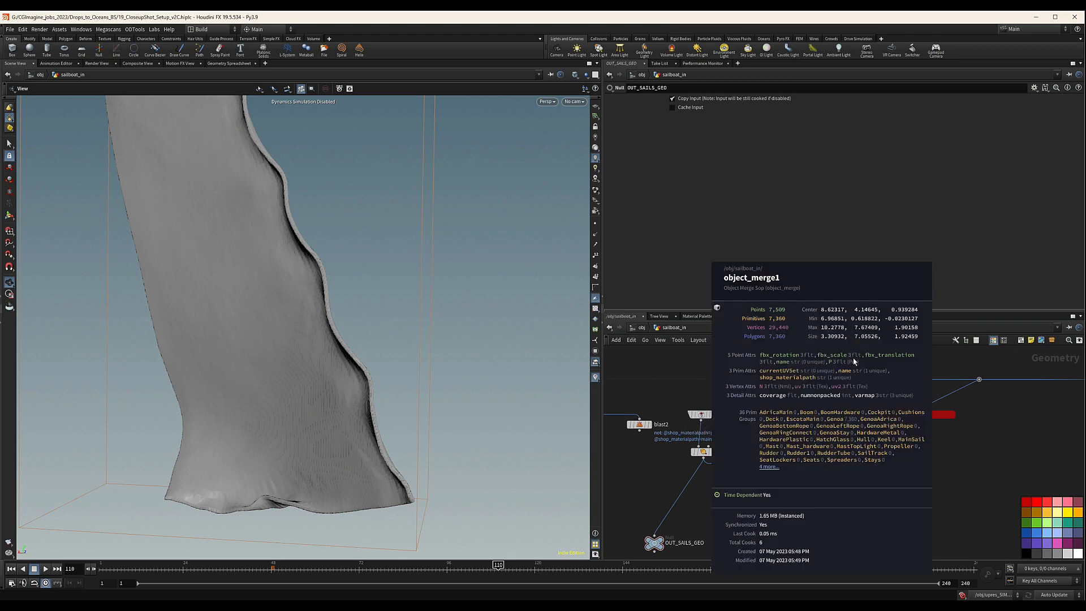
scroll(720, 434, up, 3)
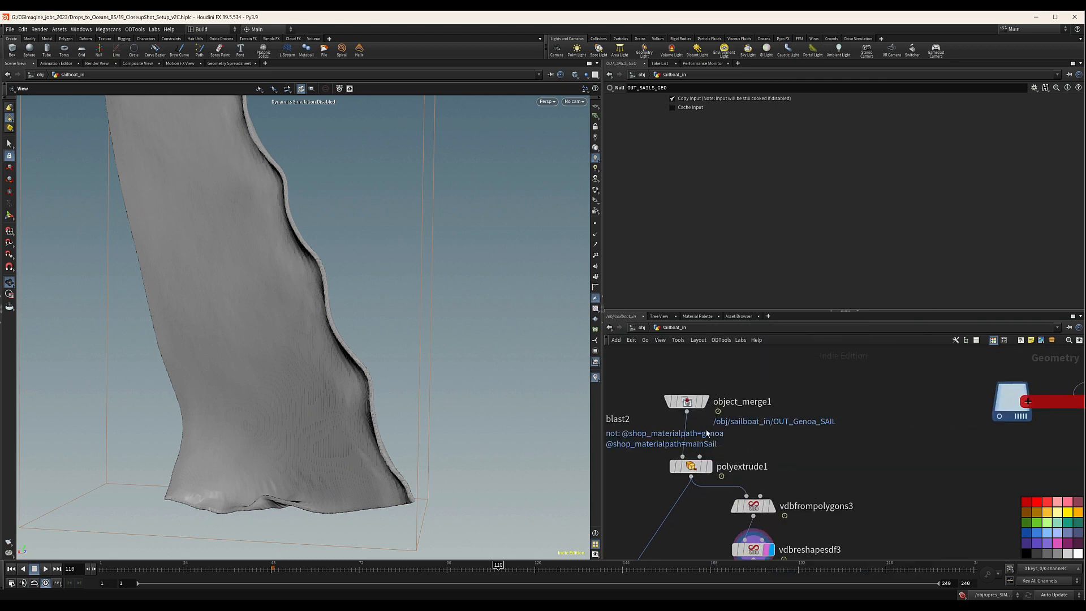
middle_drag(706, 433, 753, 411)
key(Tab)
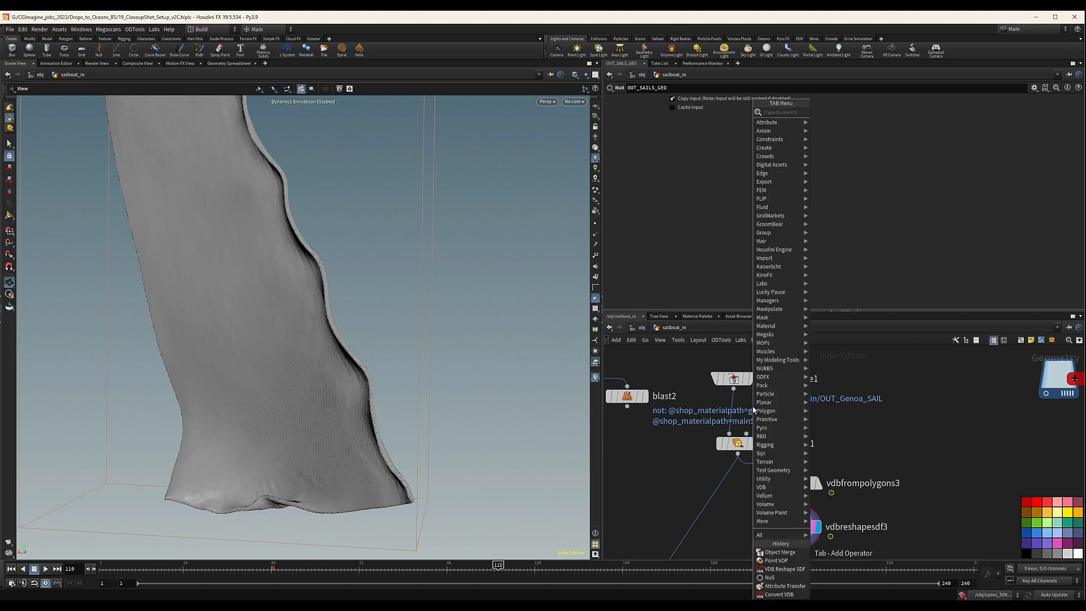
text(rem)
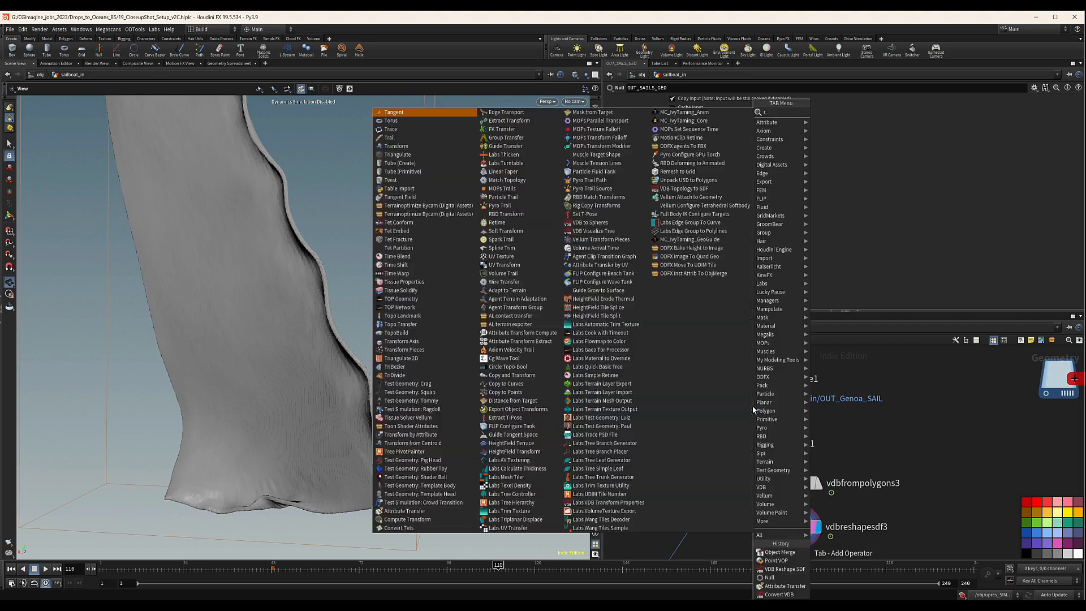
key(Return)
click(813, 424)
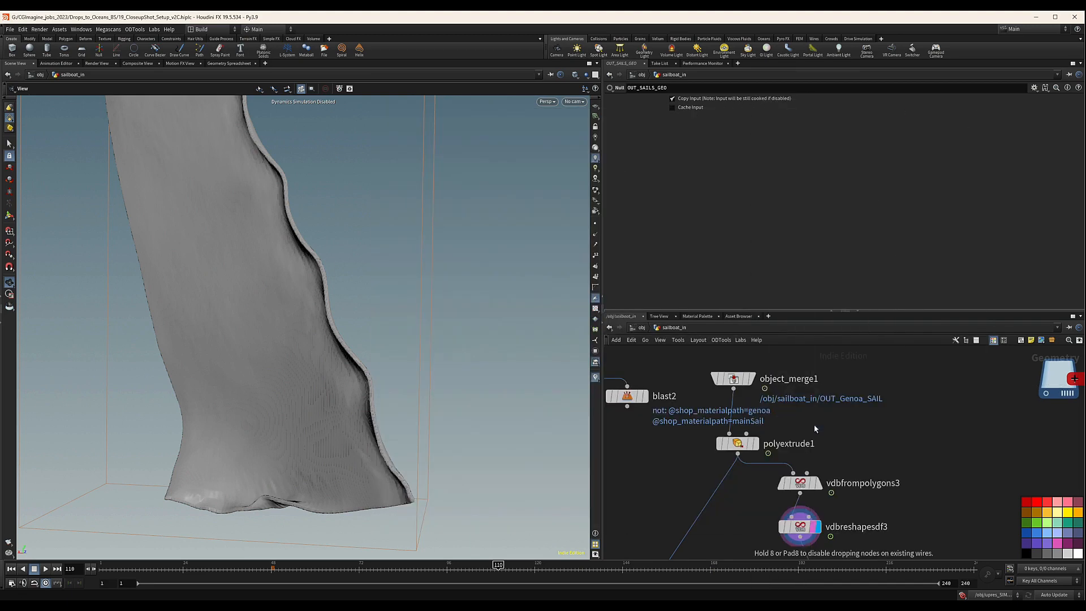
Set trail2 to Compute Velocity with the Central Difference approximation and feed object_merge1 into it.
click(693, 101)
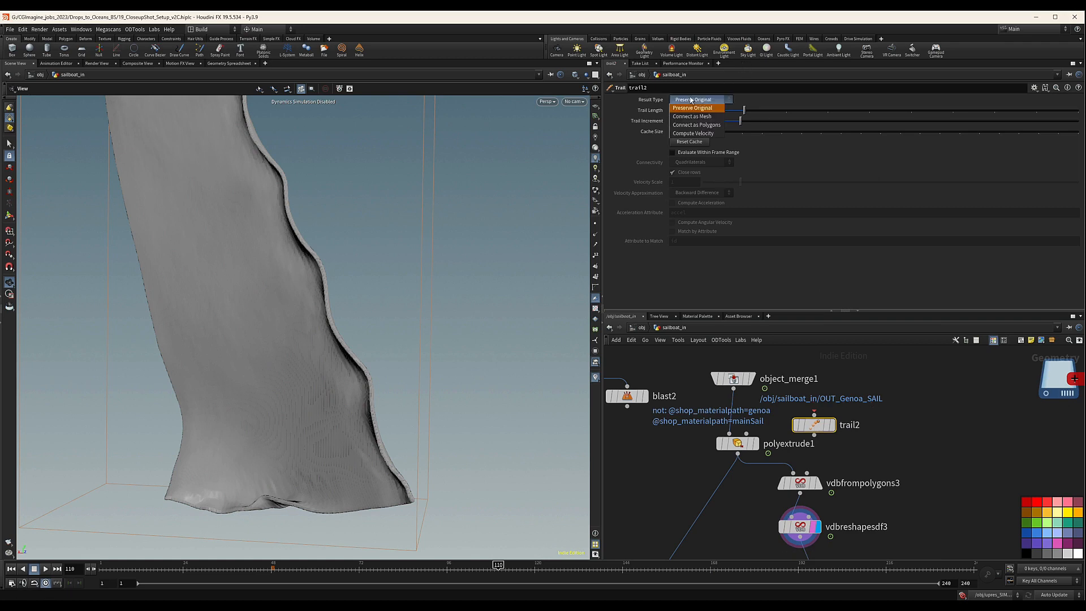
click(693, 122)
click(699, 193)
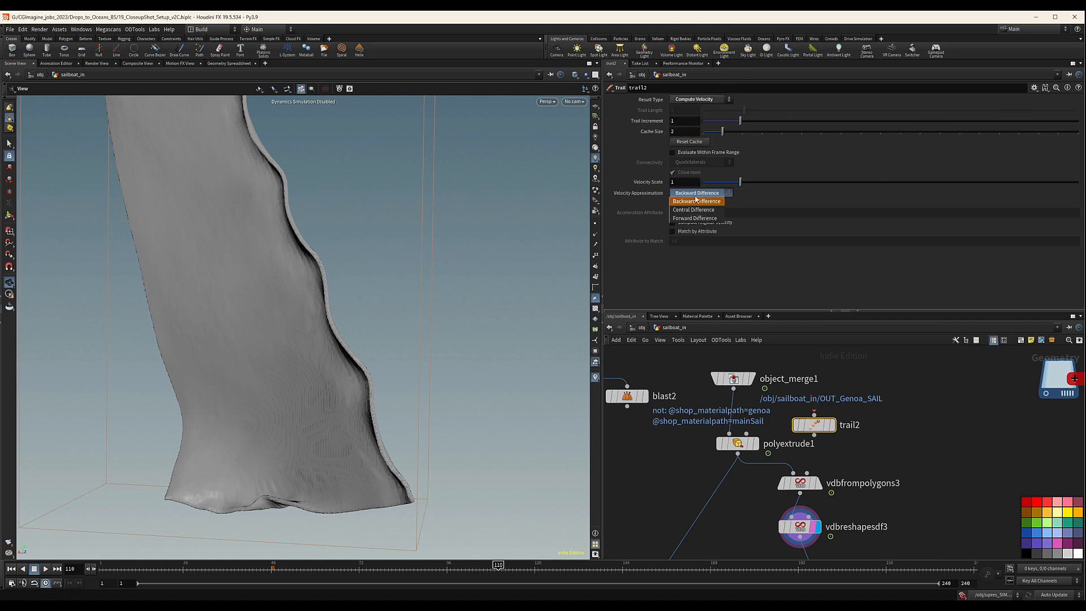
click(693, 210)
drag(743, 398, 814, 415)
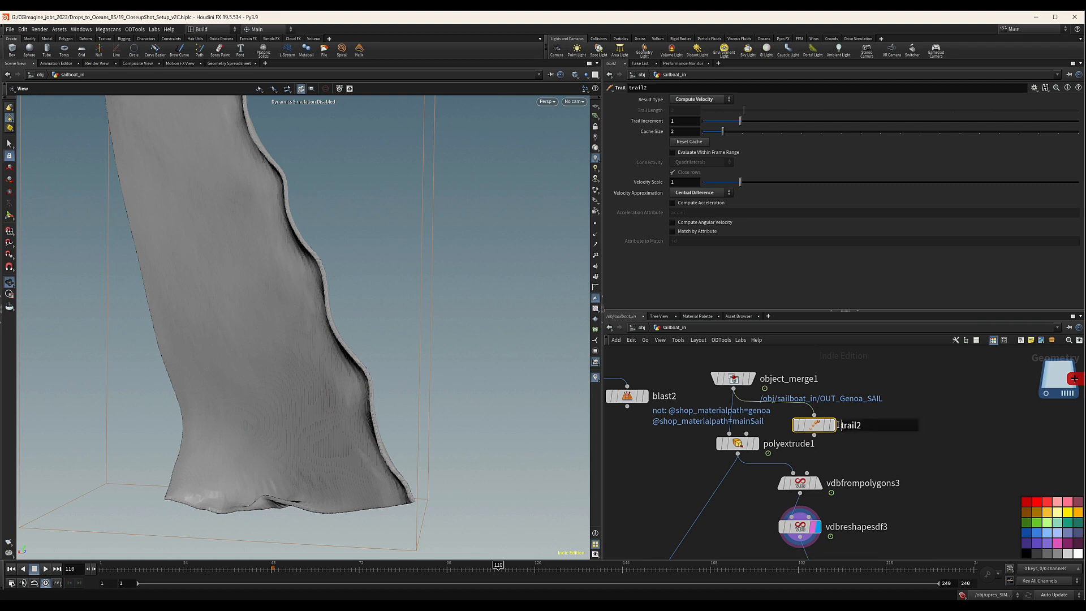
Display trail2 with its point velocity trails and insert the node between object_merge1 and polyextrude1.
click(830, 425)
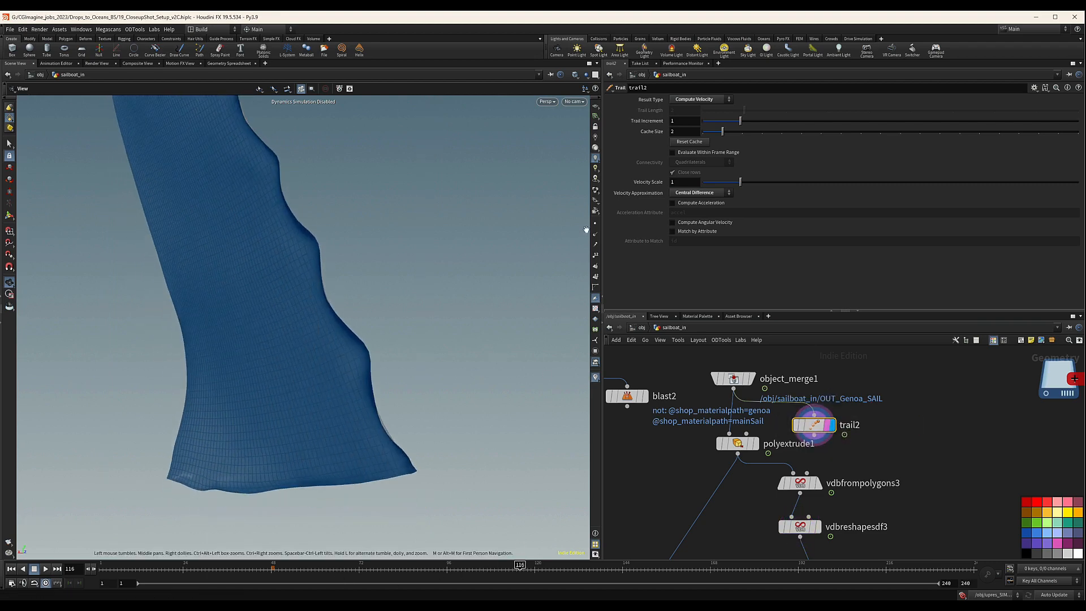
click(595, 244)
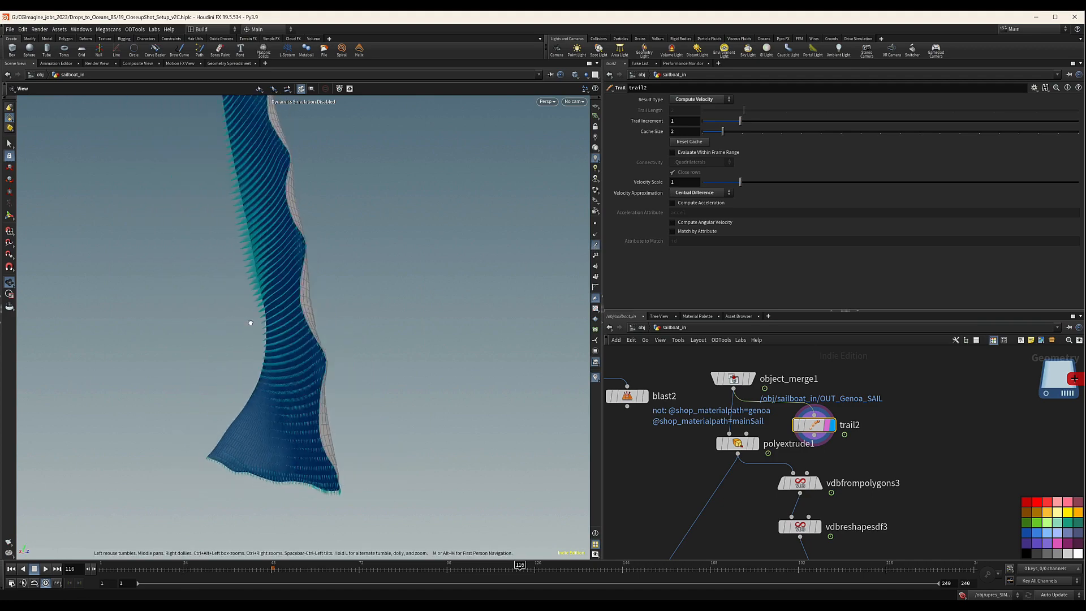
mouse_move(819, 426)
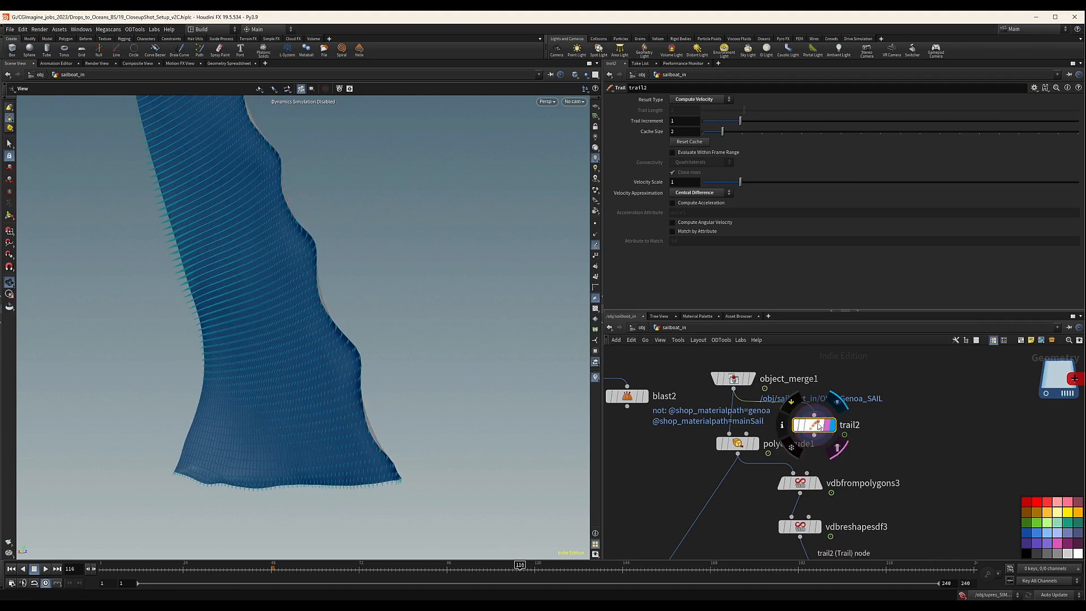
drag(816, 434, 735, 430)
middle_drag(809, 441, 807, 405)
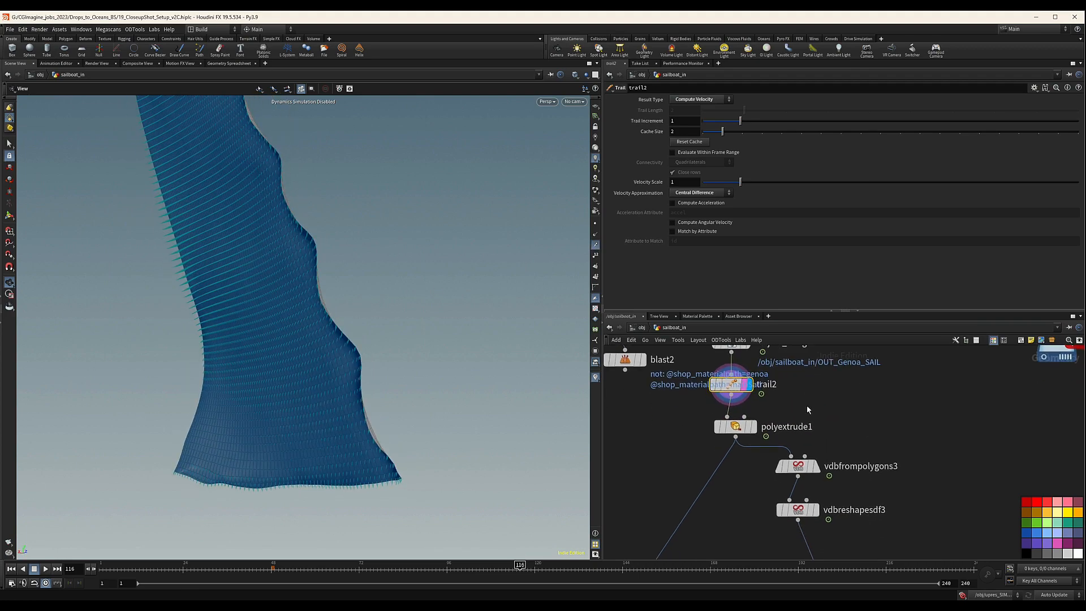
Display OUT_SAILS_GEO and examine the velocity trails on the extruded sail.
middle_drag(725, 463, 794, 359)
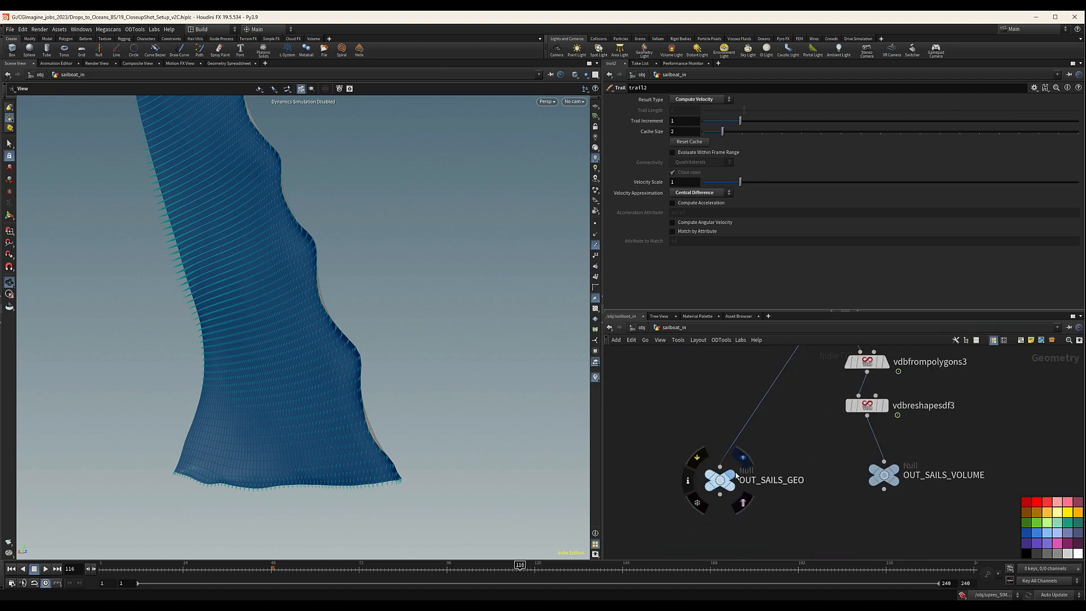
click(729, 490)
click(721, 482)
drag(295, 355, 318, 361)
middle_drag(777, 416, 791, 528)
scroll(809, 423, down, 2)
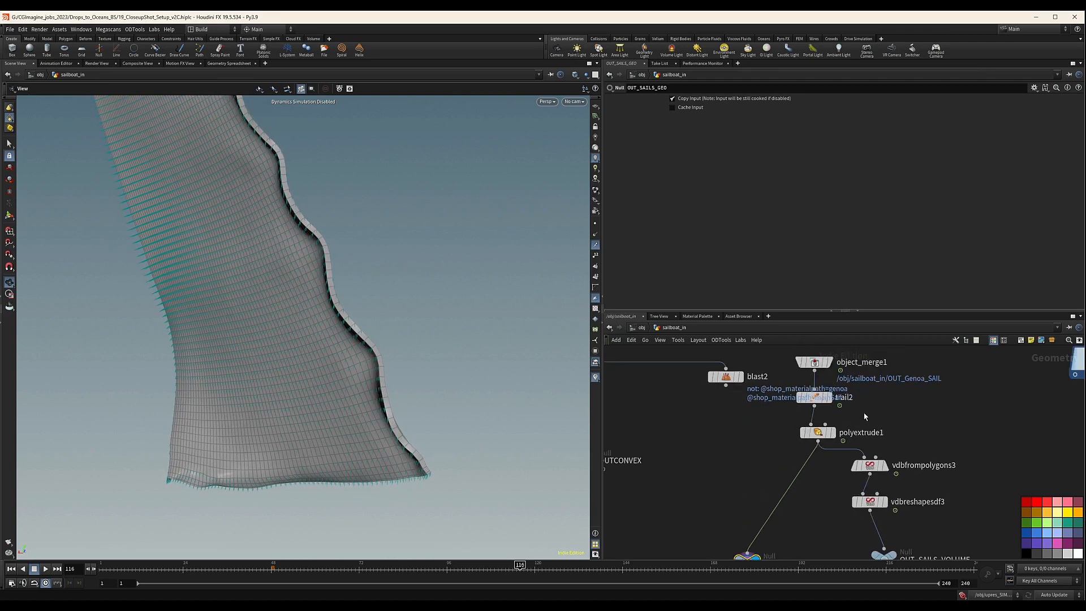
Set the extrusion distance of polyextrude1 to 0.025.
click(818, 432)
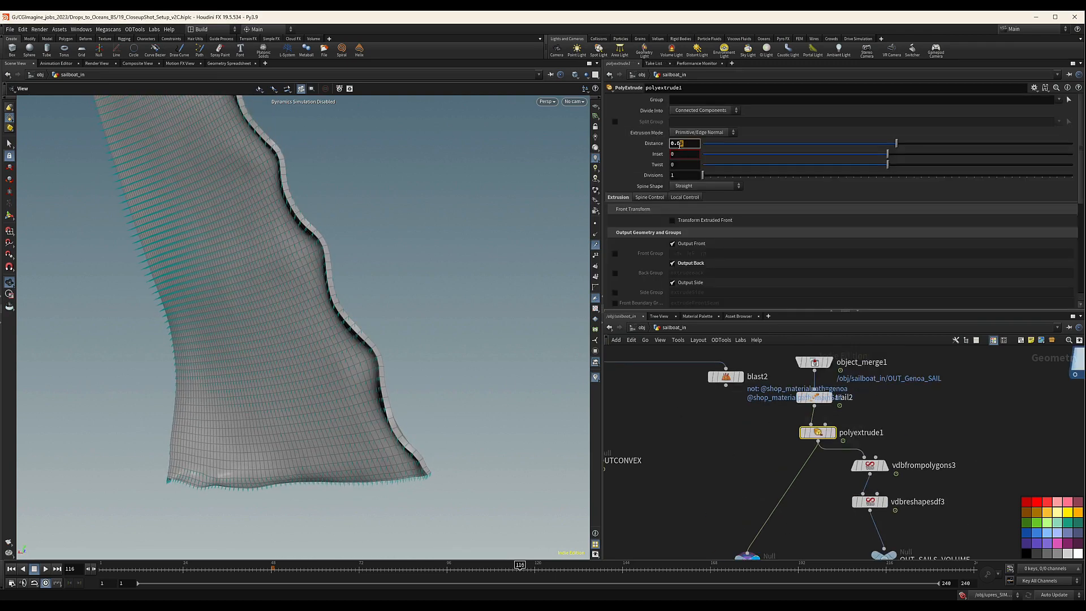
text(25)
key(Return)
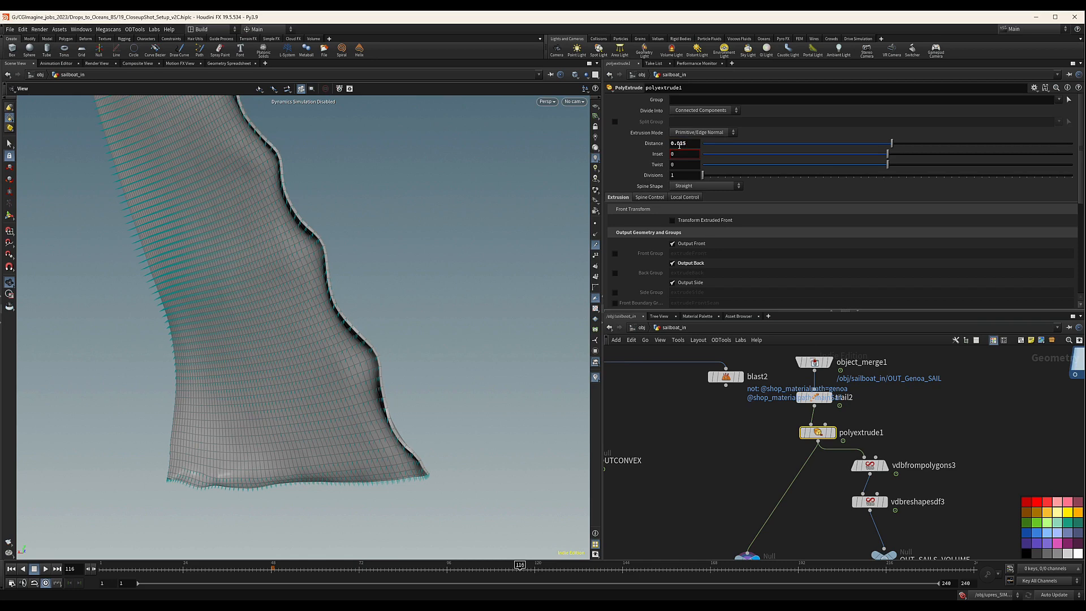
Display vdbfrompolygons3 and vdbreshapesdf3 in turn and set the Erode offset of vdbreshapesdf3 to 0.5.
middle_drag(885, 457, 865, 431)
click(867, 440)
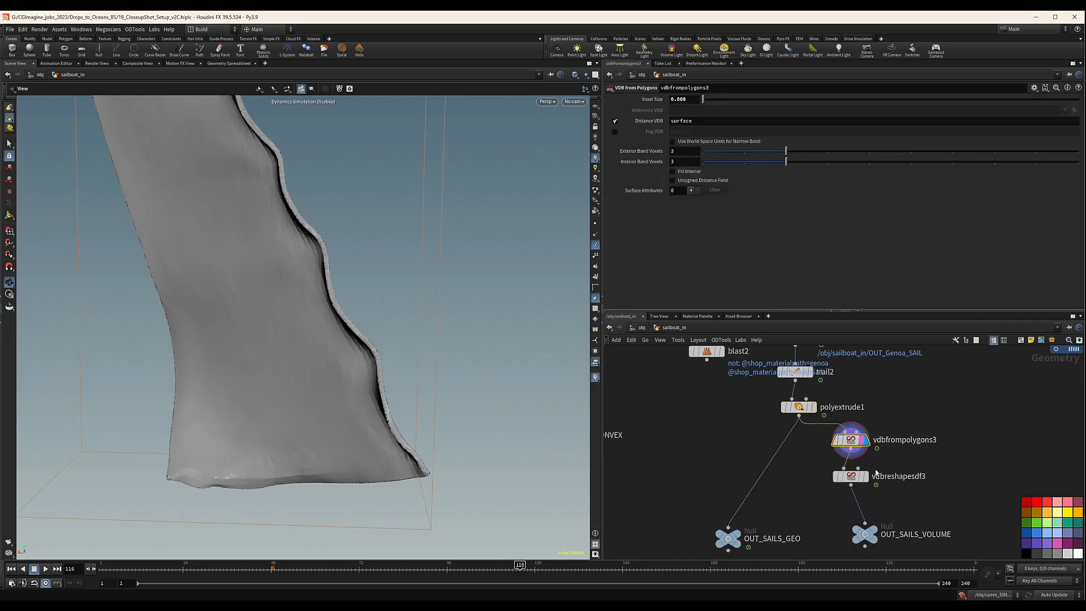
click(866, 477)
drag(895, 464, 795, 500)
text(.5)
key(Return)
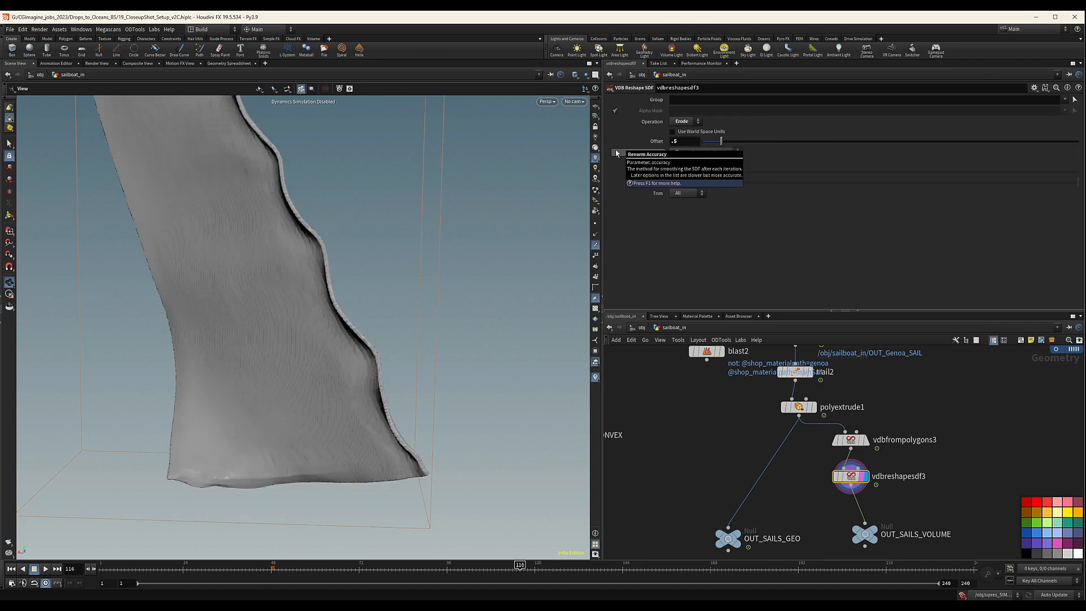
Try Erode offsets of 1, 1.5 and 0.8 on vdbreshapesdf3 and return it to 0.5.
mouse_move(324, 279)
mouse_down()
mouse_move(409, 263)
mouse_move(319, 277)
mouse_up()
key(Return)
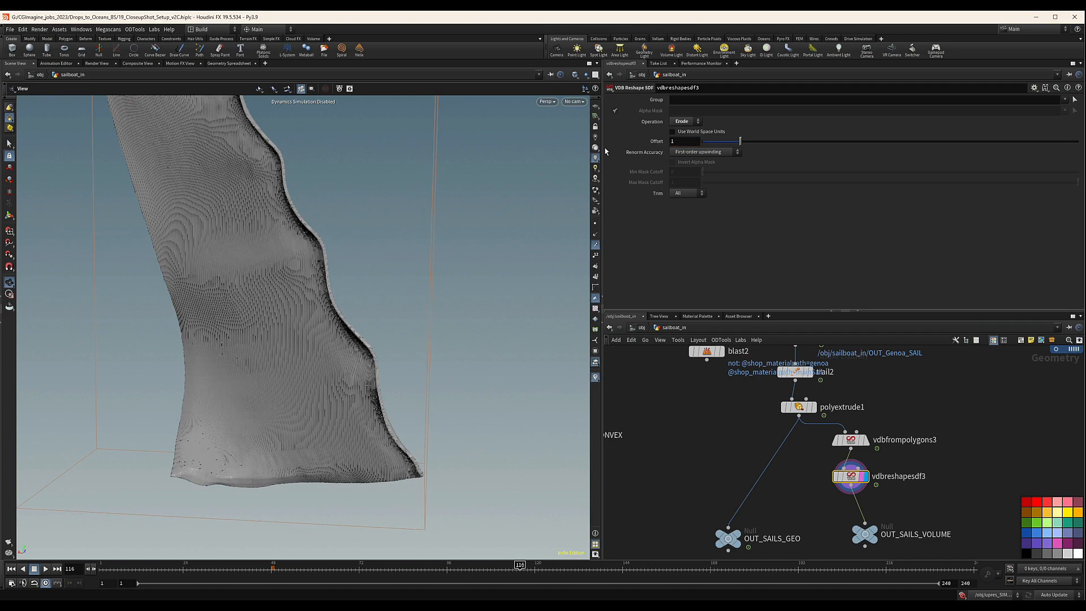
drag(255, 282, 327, 269)
mouse_move(327, 269)
right_down()
mouse_move(457, 245)
mouse_move(327, 279)
right_up()
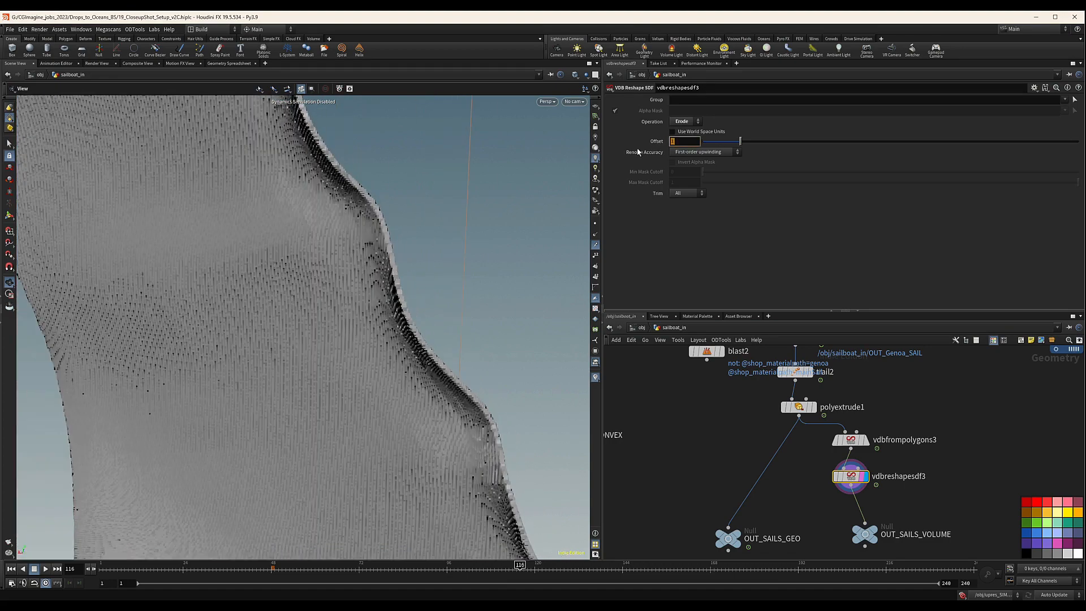
text(1.5)
key(Return)
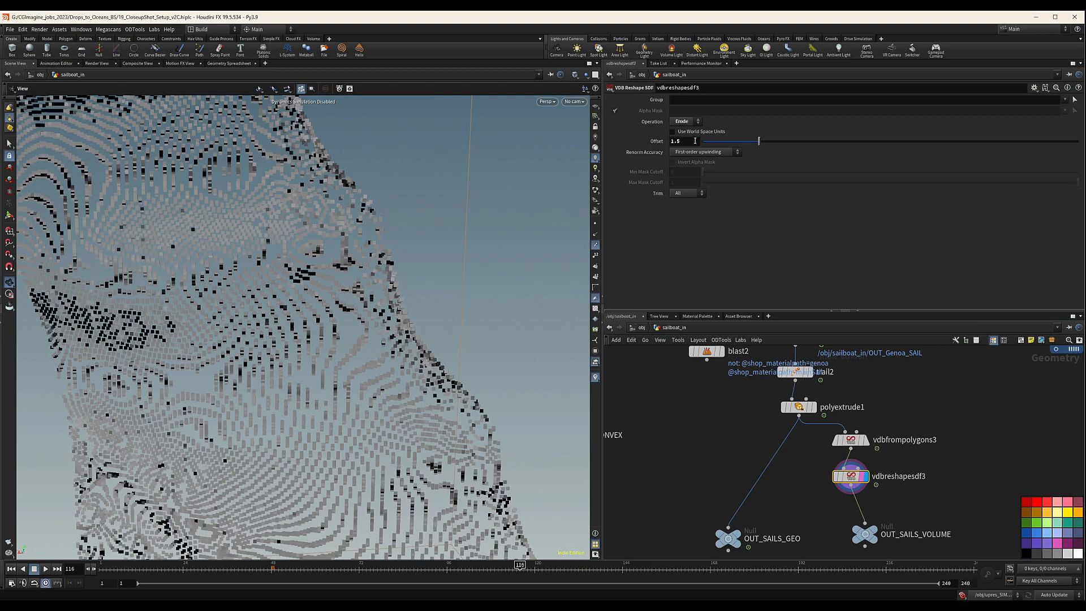
text(.8)
key(Return)
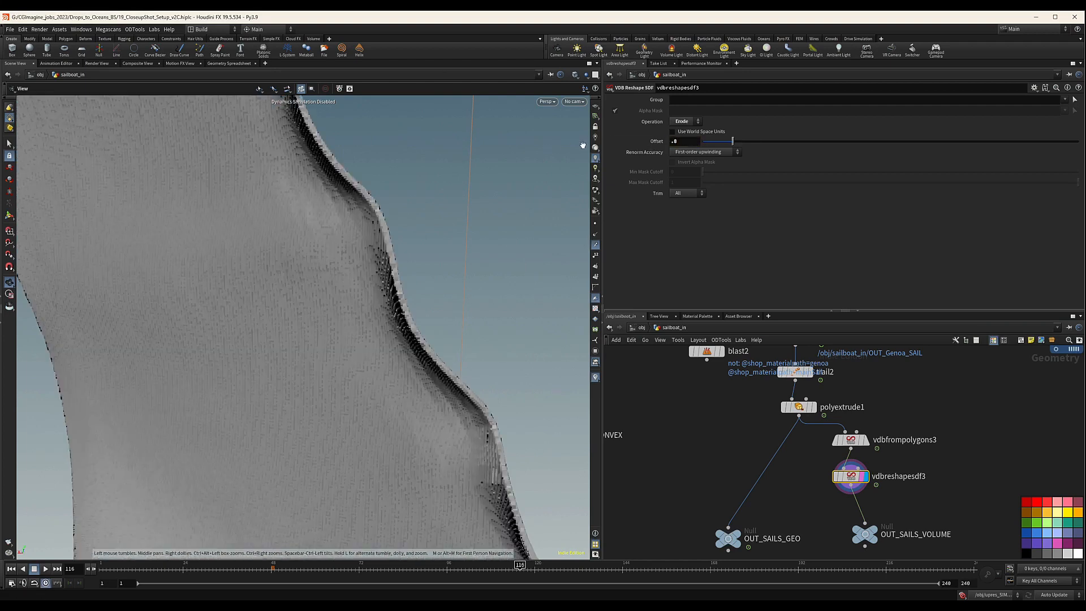
text(.5)
key(Return)
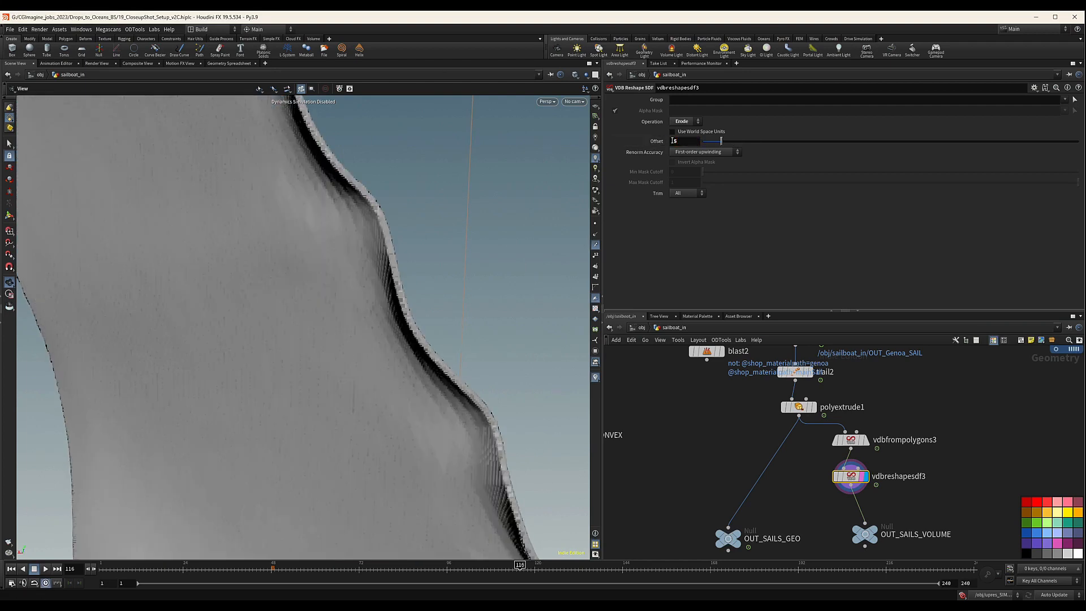
drag(371, 271, 405, 281)
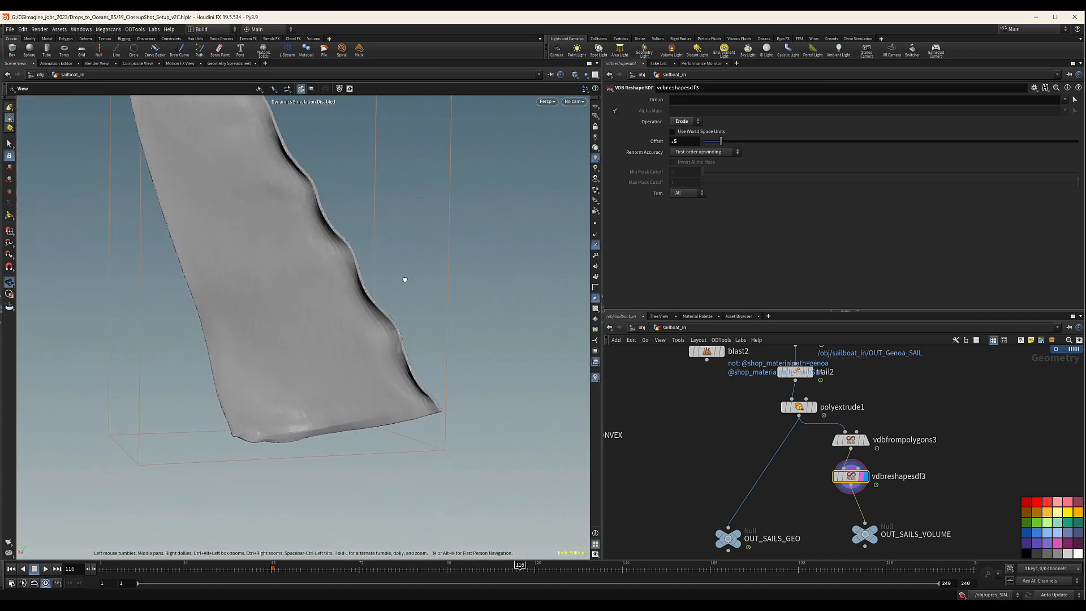
Copy the OUT_SAILS_GEO node and open the Add_Splashes_SIM network inside upres_SIM.
scroll(688, 460, down, 3)
click(712, 469)
key(ctrl+c)
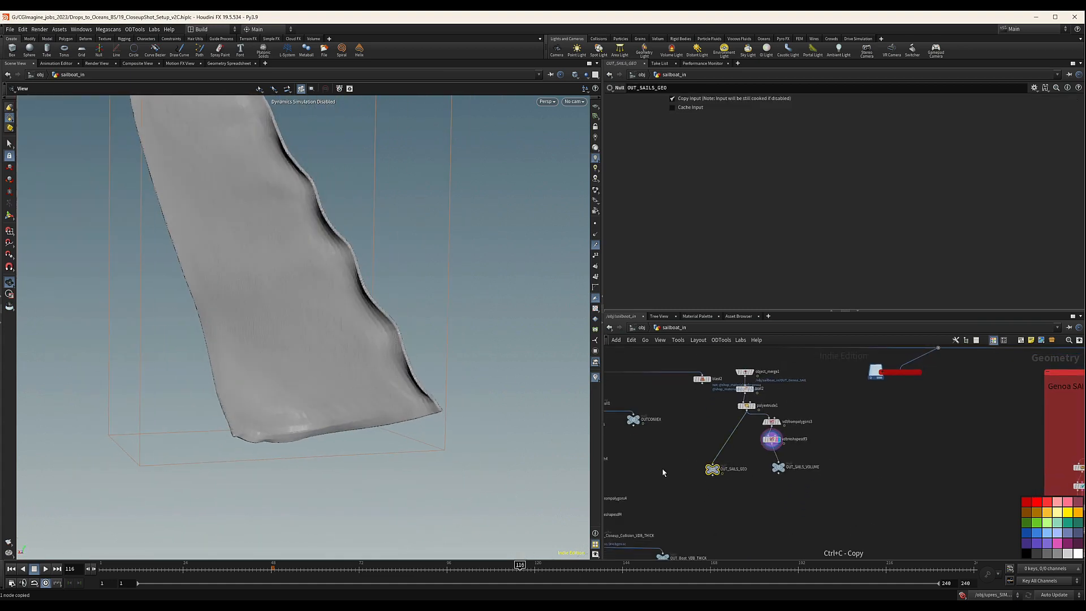
click(640, 328)
scroll(737, 452, down, 1)
middle_drag(752, 456, 563, 470)
scroll(783, 424, up, 5)
double_click(729, 437)
middle_drag(890, 479, 813, 442)
double_click(724, 418)
Duplicate the boat static object and name the copy Sails.
key(ctrl+v)
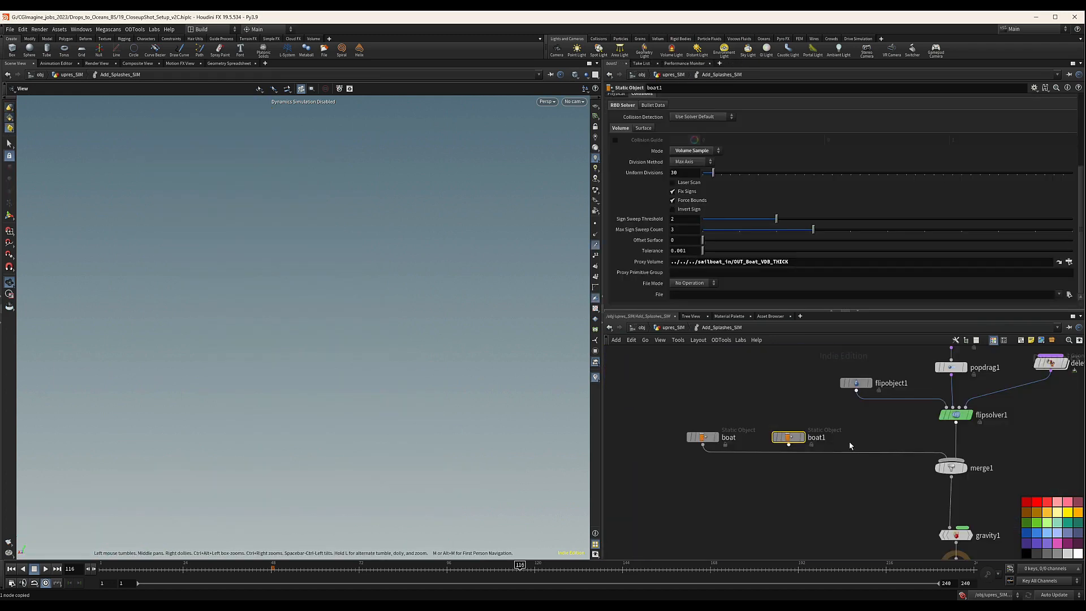
double_click(823, 435)
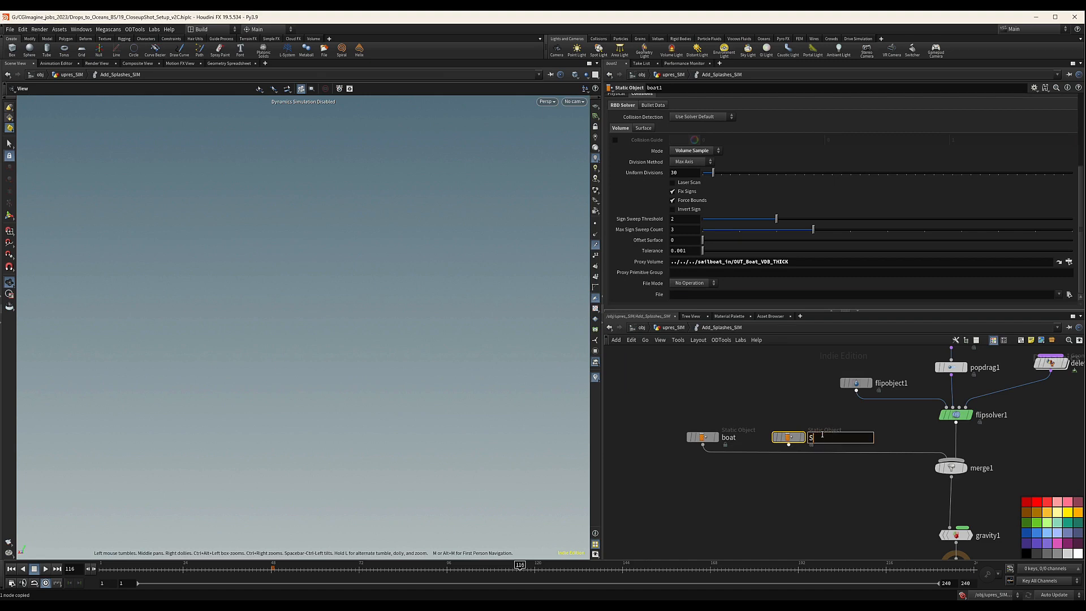
text(Sails)
key(Return)
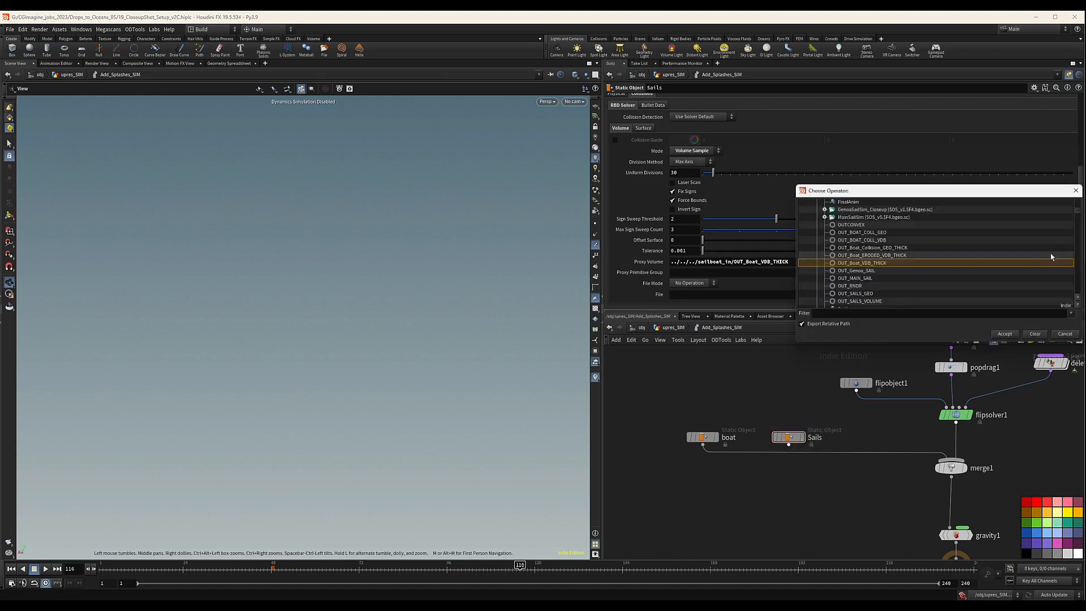
Point the Sails object's proxy volume to OUT_SAILS_VOLUME and its SOP path to OUT_SAILS_GEO.
click(1069, 261)
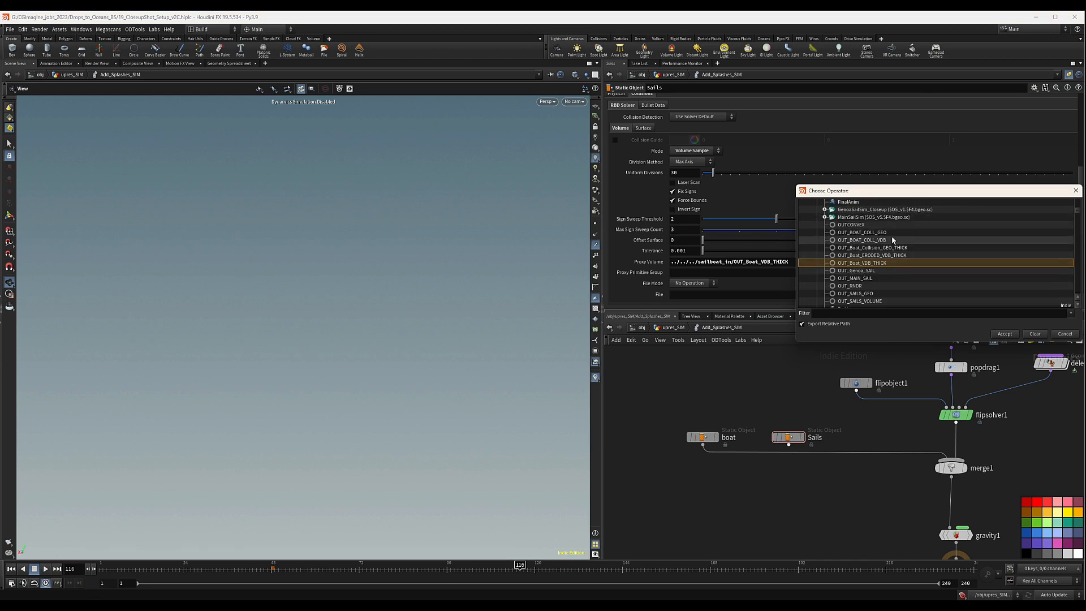
double_click(860, 301)
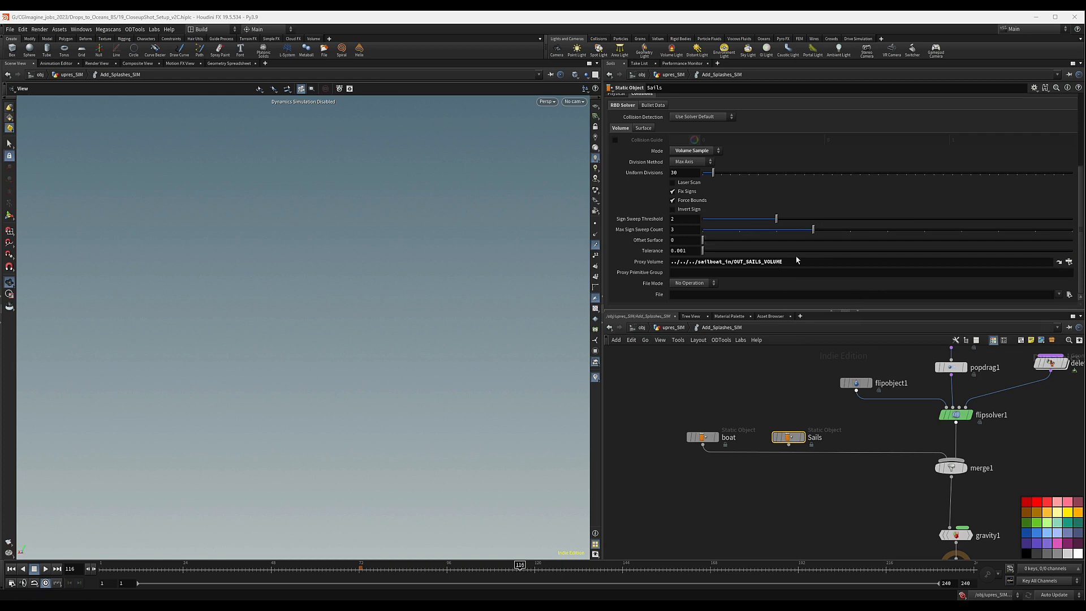
scroll(1029, 195, up, 5)
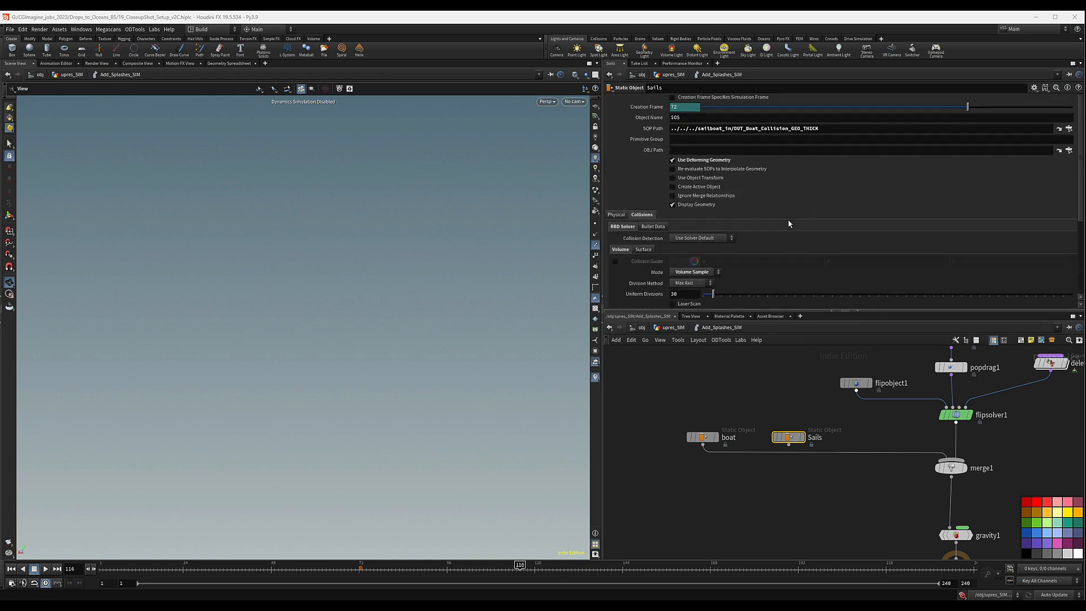
click(1068, 131)
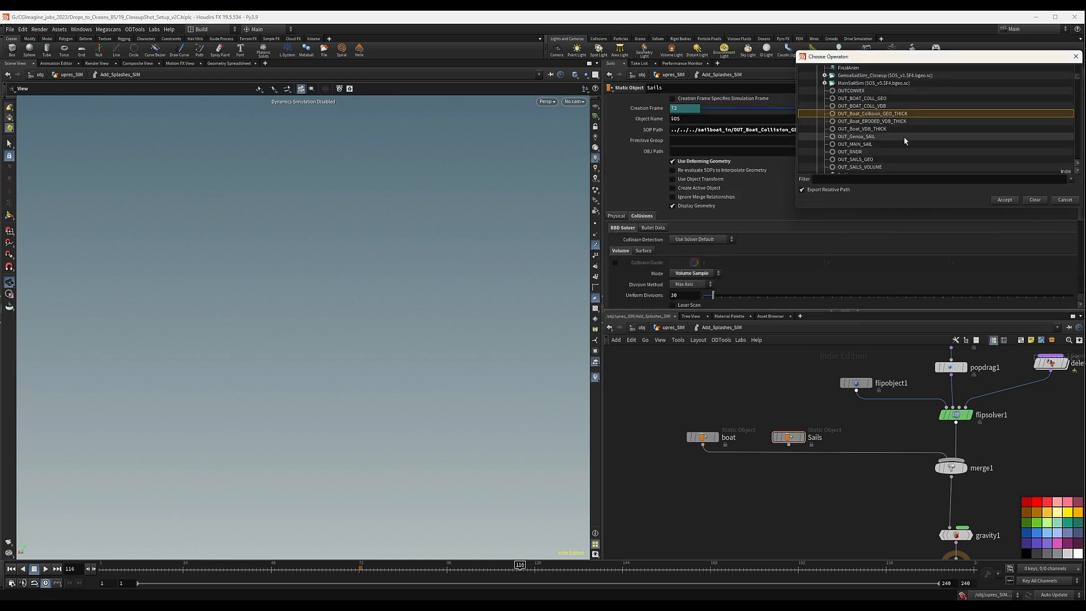
scroll(878, 110, down, 4)
double_click(857, 90)
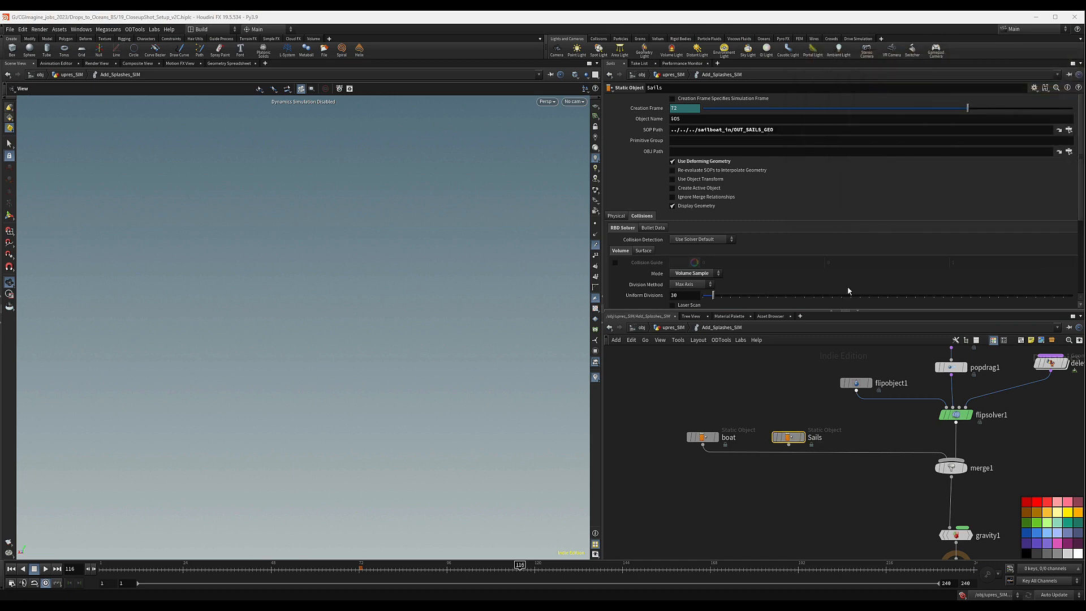
Add a Merge node below the boat and Sails static objects.
click(786, 473)
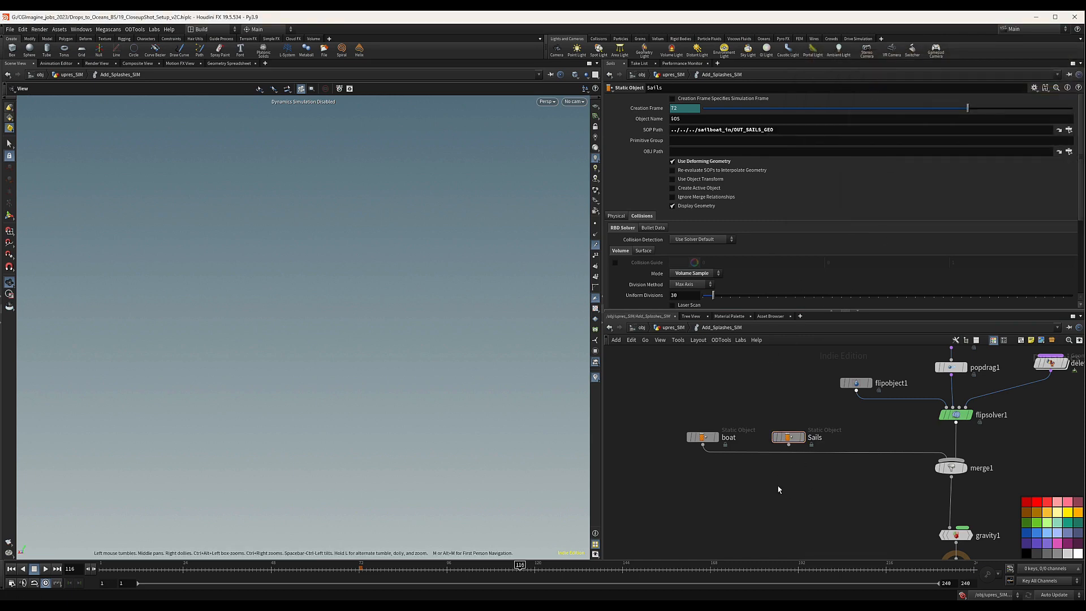
key(Tab)
text(merge)
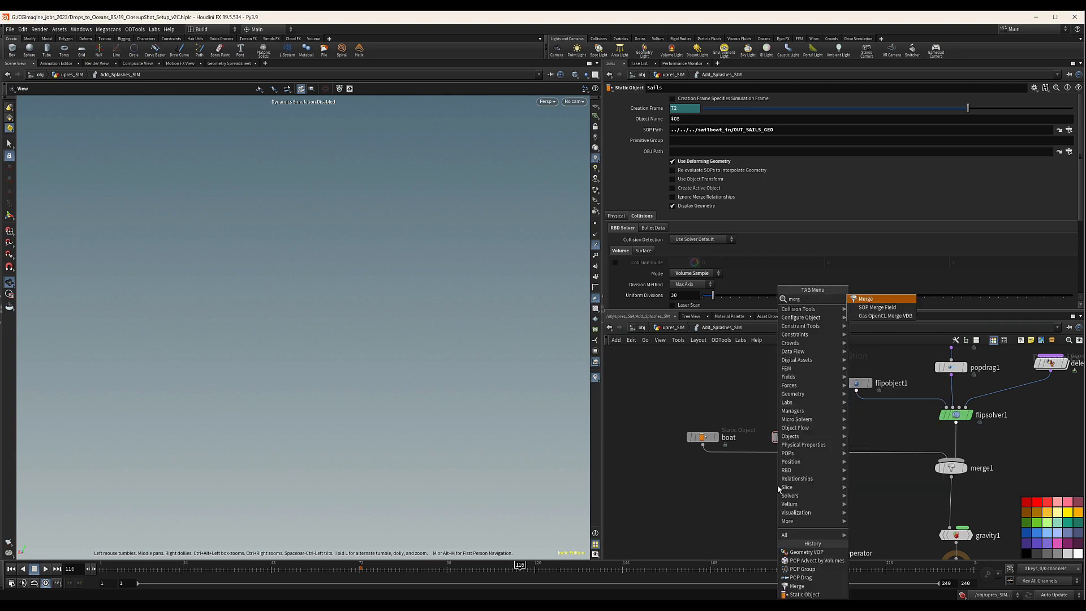
key(Return)
click(768, 470)
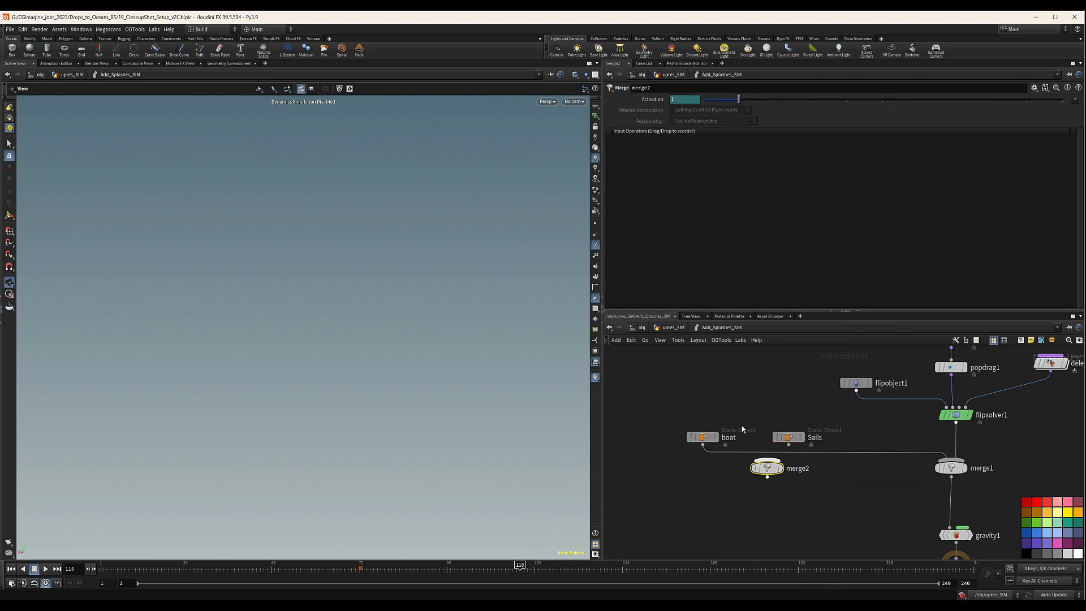
Wire boat and Sails into merge2, feed merge2 into merge1 in place of boat, and tidy the node layout.
drag(676, 410, 769, 477)
drag(650, 399, 838, 482)
drag(795, 443, 768, 405)
click(745, 400)
drag(661, 405, 684, 404)
drag(772, 406, 761, 403)
drag(686, 399, 673, 402)
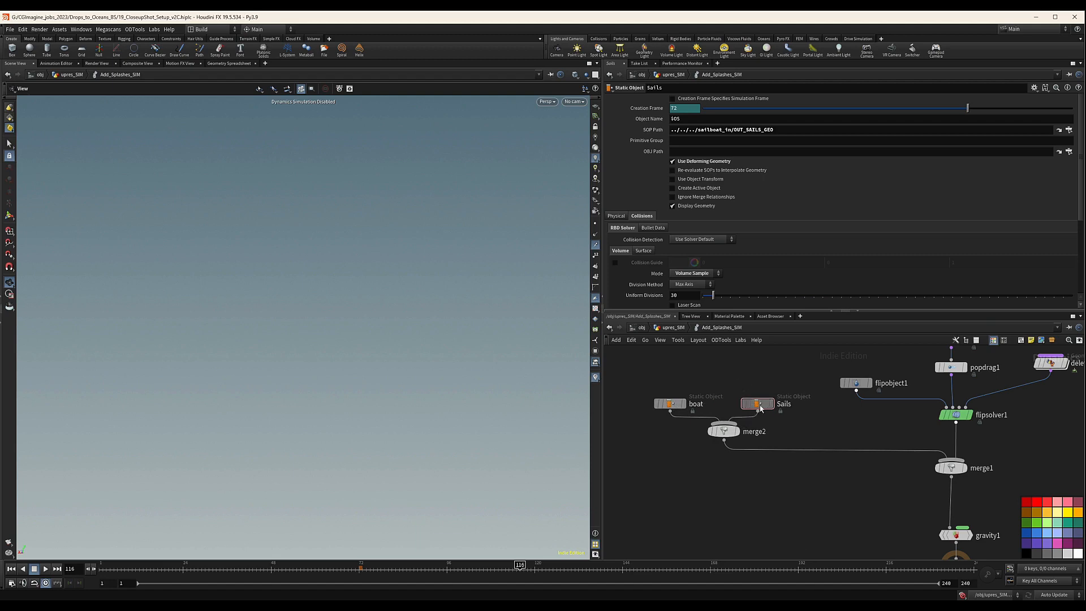
drag(758, 403, 770, 403)
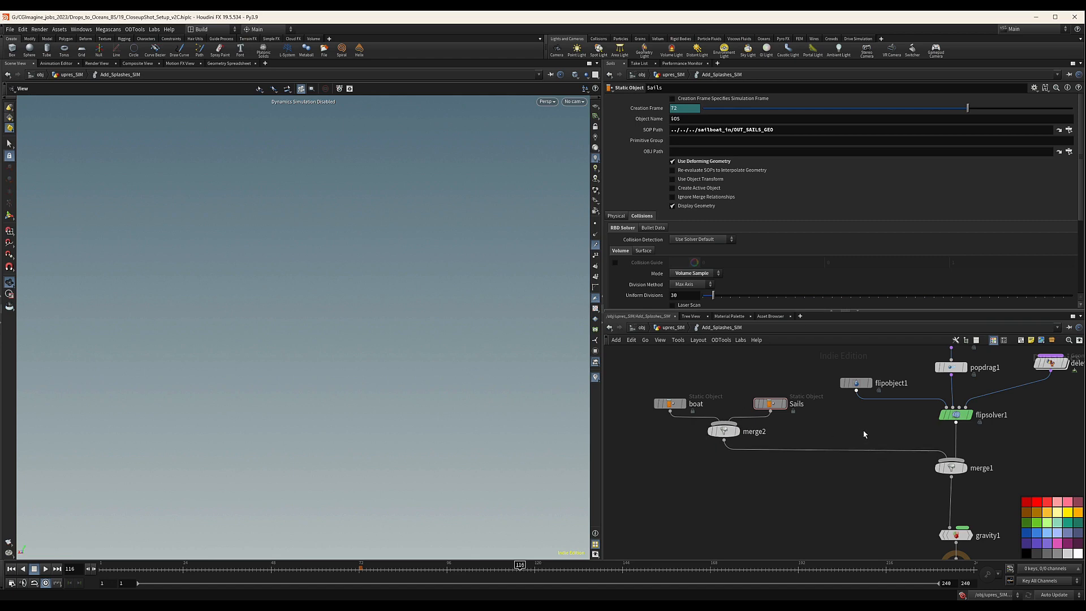
Set the Y component of the velocity Variance on popsource1 to 0.1.
scroll(830, 373, down, 8)
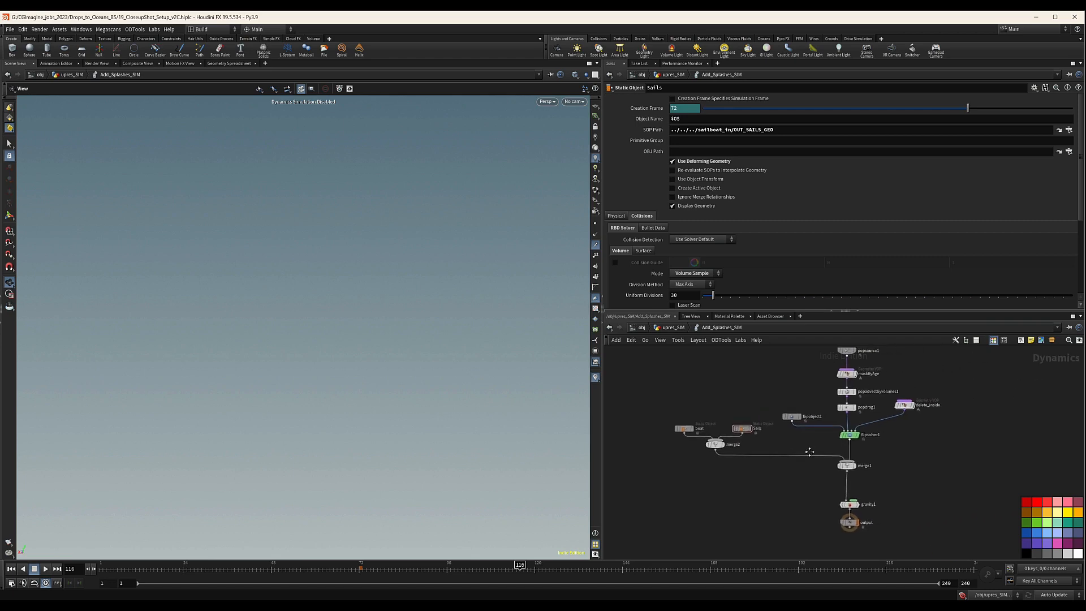
middle_drag(825, 433, 827, 438)
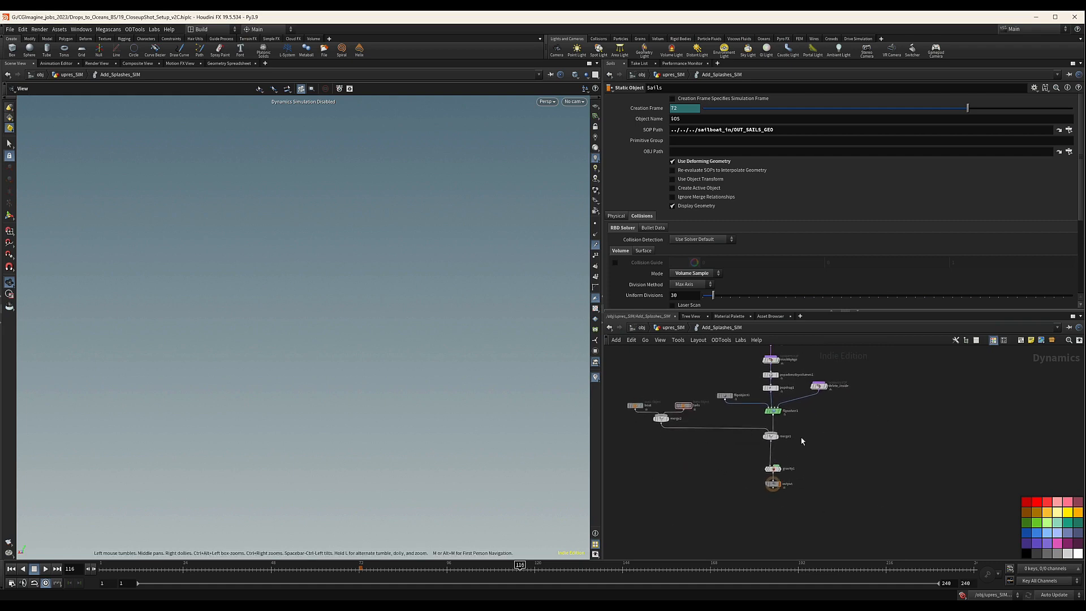
scroll(798, 448, up, 2)
middle_drag(840, 374, 830, 434)
click(744, 404)
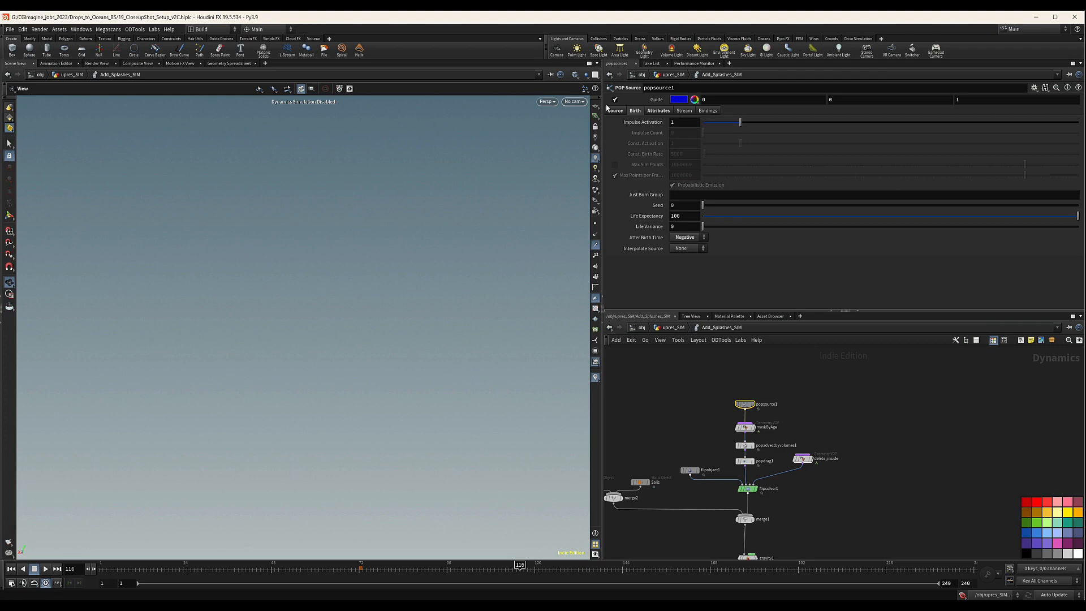
click(656, 111)
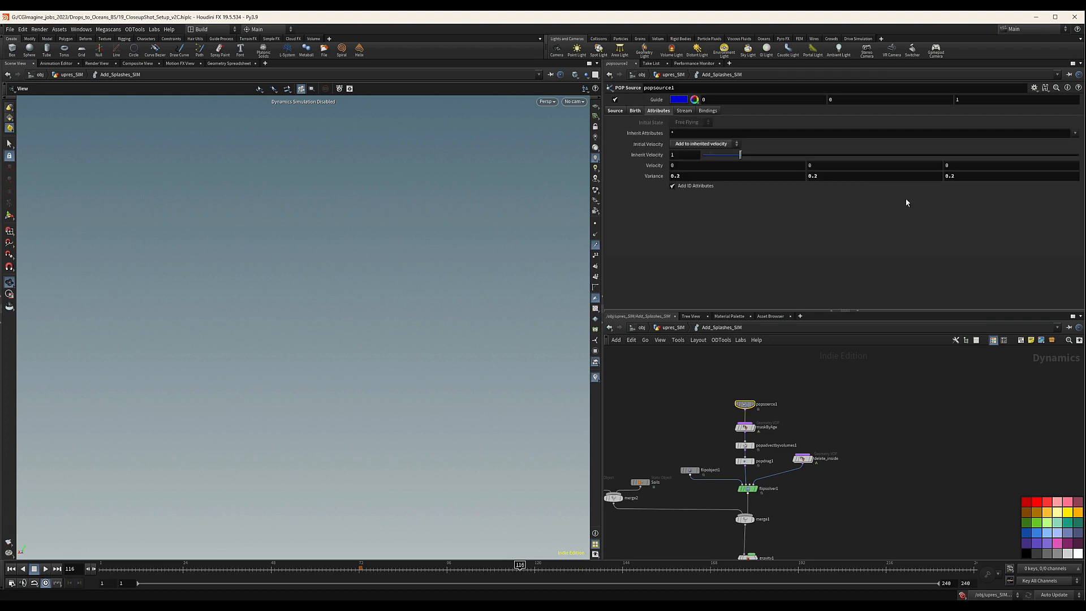
drag(819, 177, 813, 181)
text(1)
key(Return)
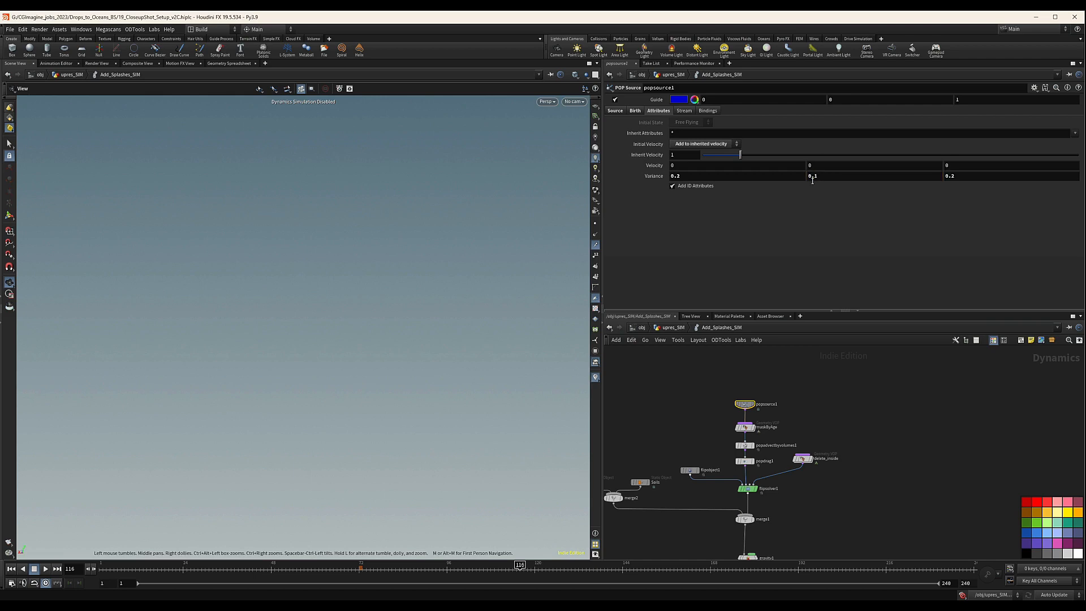
Set the initial Velocity of popsource1 to .5 in X and .5 in Z, and check its birth and source settings.
double_click(673, 165)
text(.5)
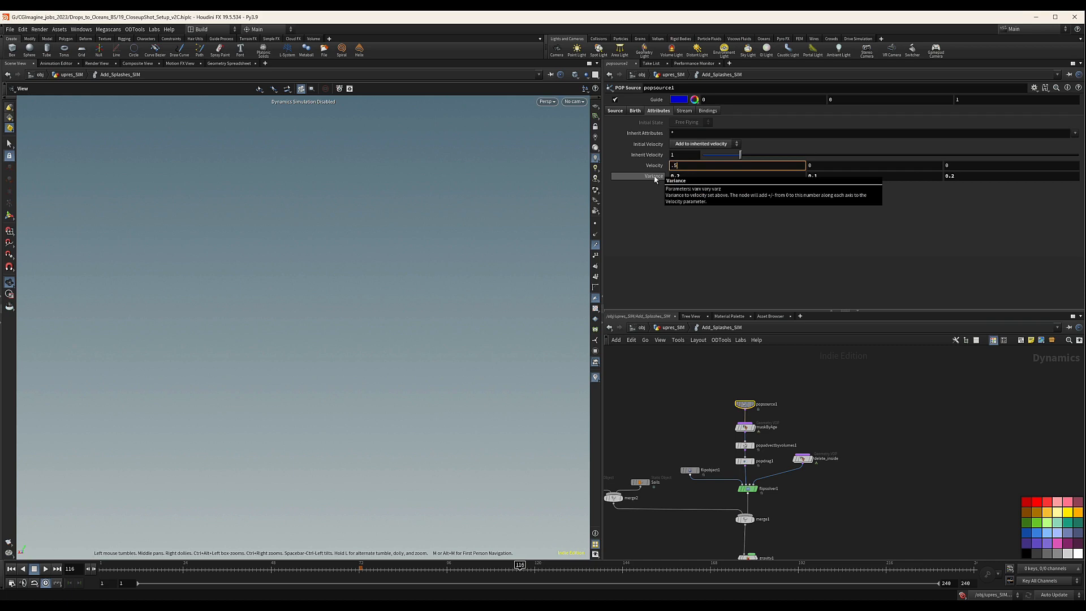
key(Tab)
key(Tab)
text(.5)
key(Return)
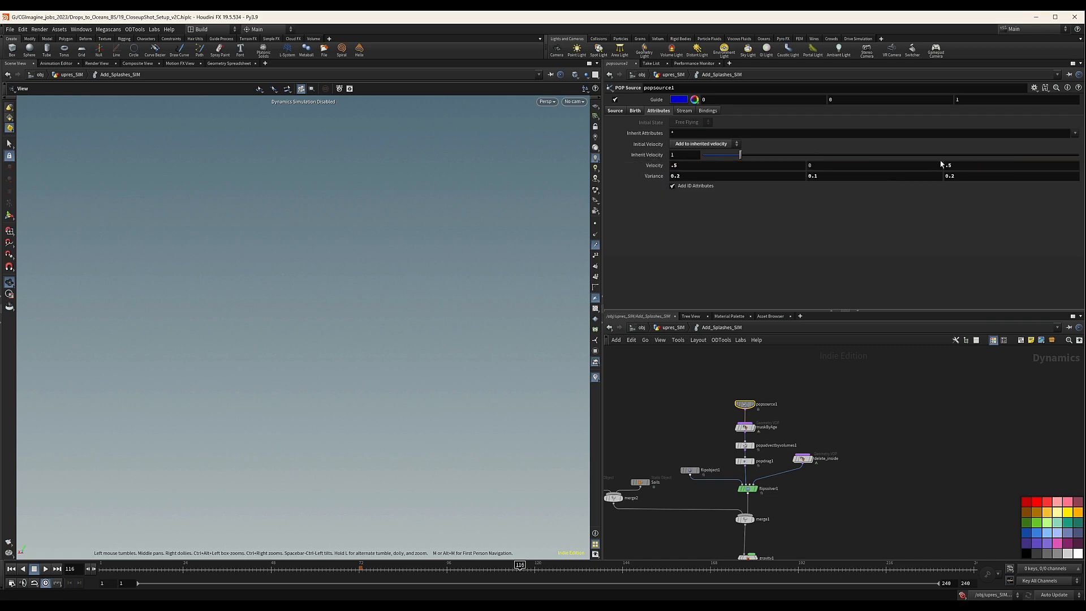
click(636, 111)
click(625, 112)
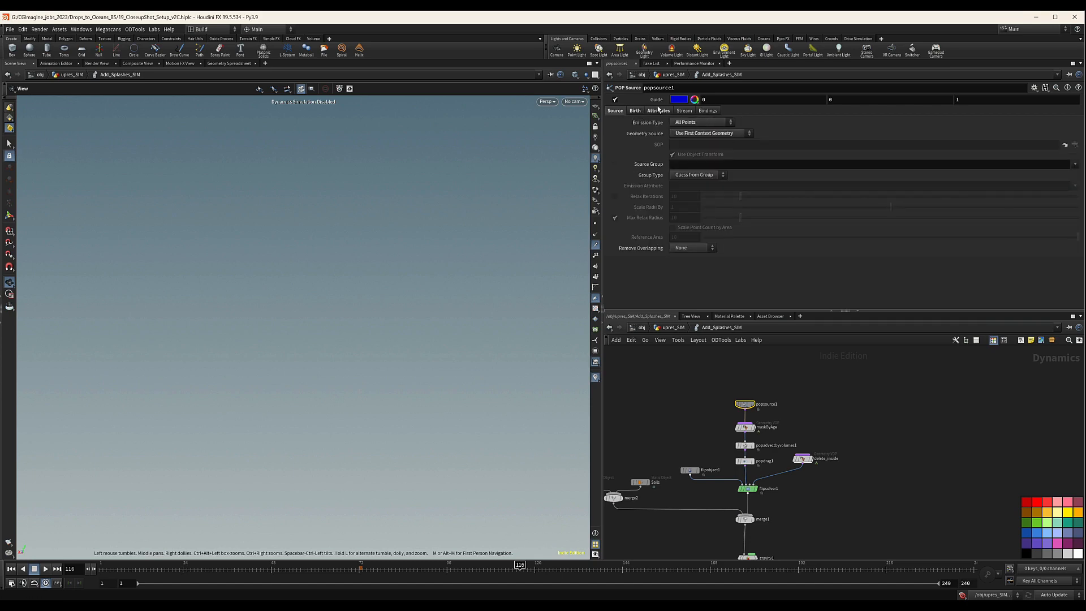
Edit the numerator of the Source Max expression on fit1 inside the maskByAge VOP, and return to Add_Splashes_SIM.
double_click(746, 428)
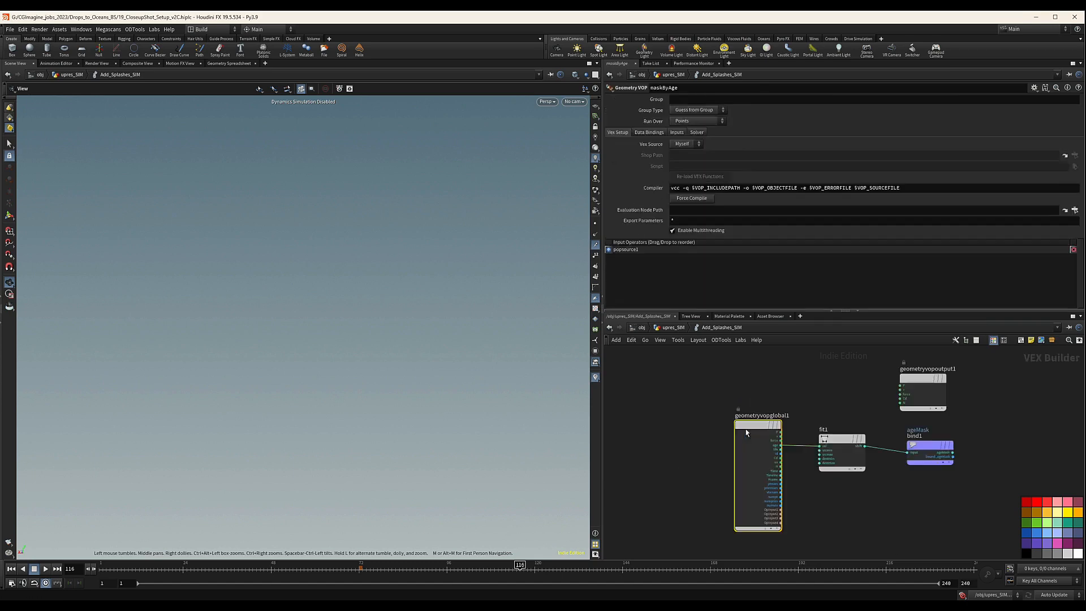
click(840, 449)
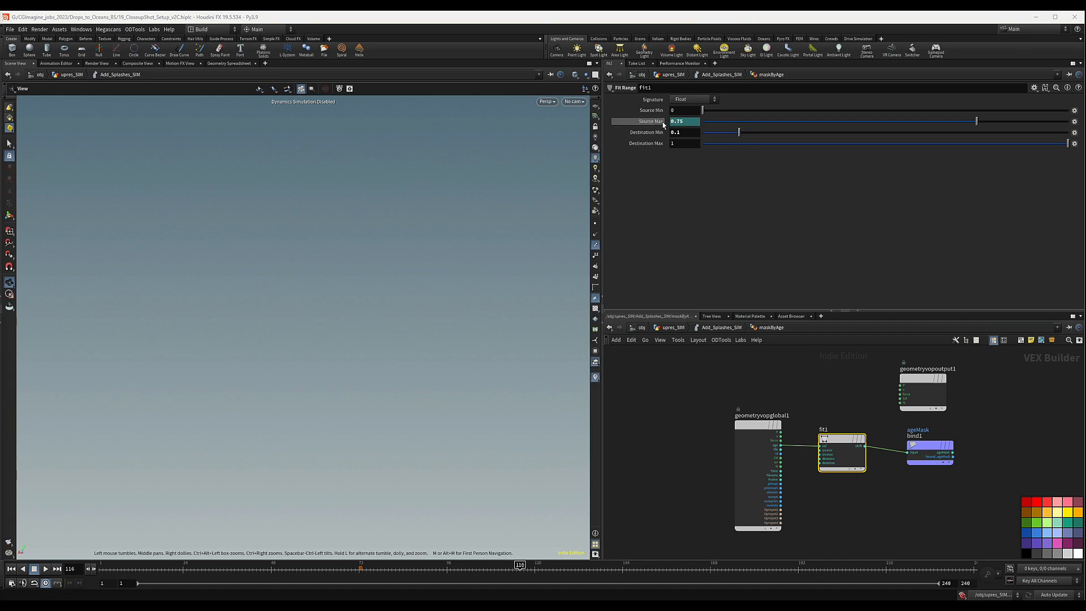
click(684, 121)
text(18/24)
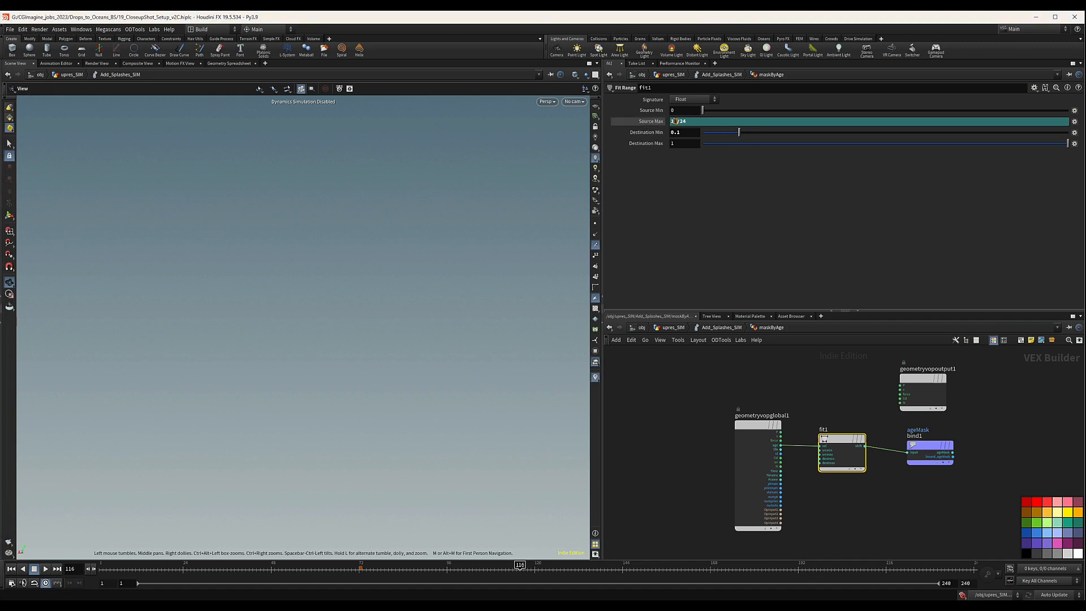
text(0)
key(Return)
click(659, 121)
click(666, 122)
click(714, 328)
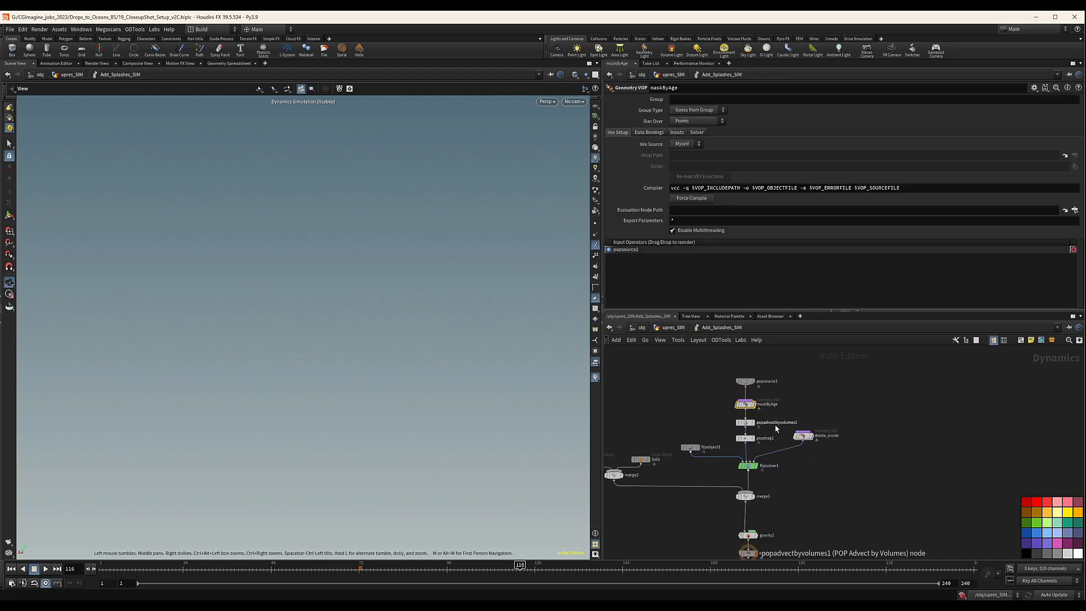
Check the popadvectbyvolumes1 settings and look through the Cam_Closeup_Shot3 camera.
click(717, 425)
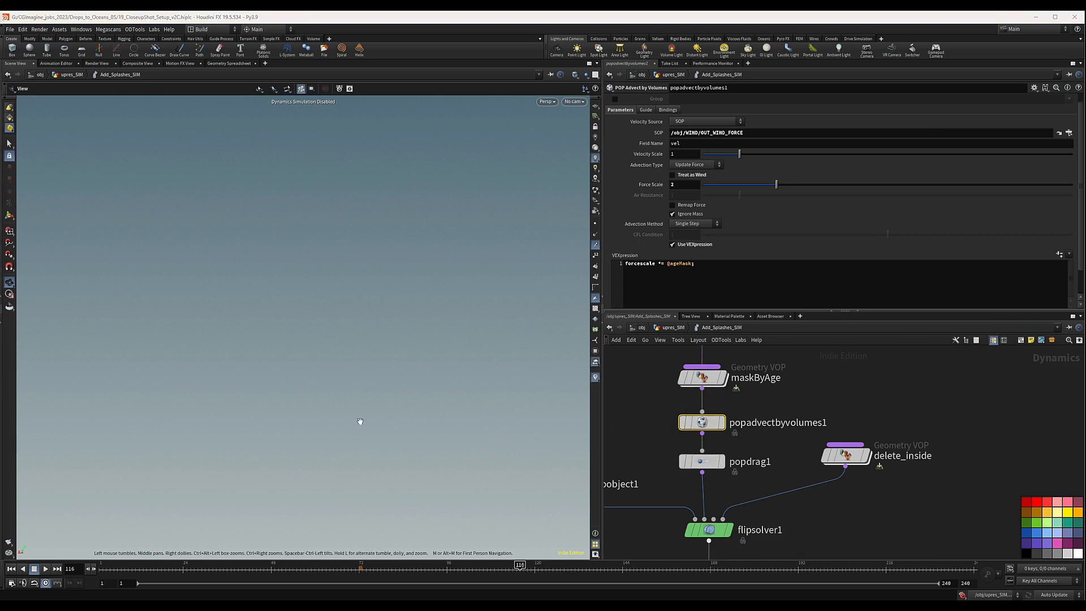
click(575, 101)
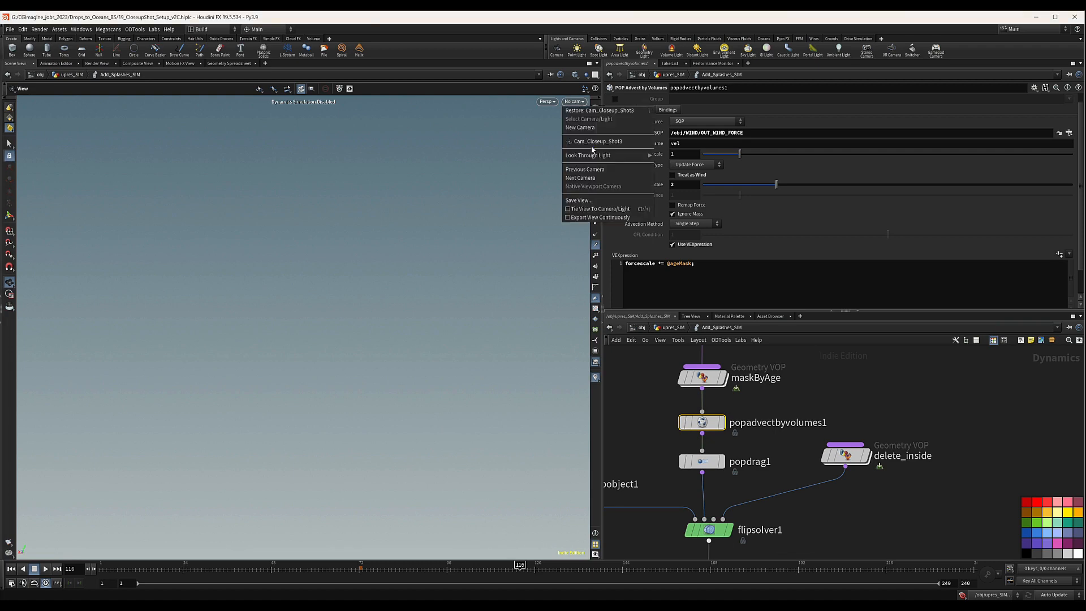
click(594, 142)
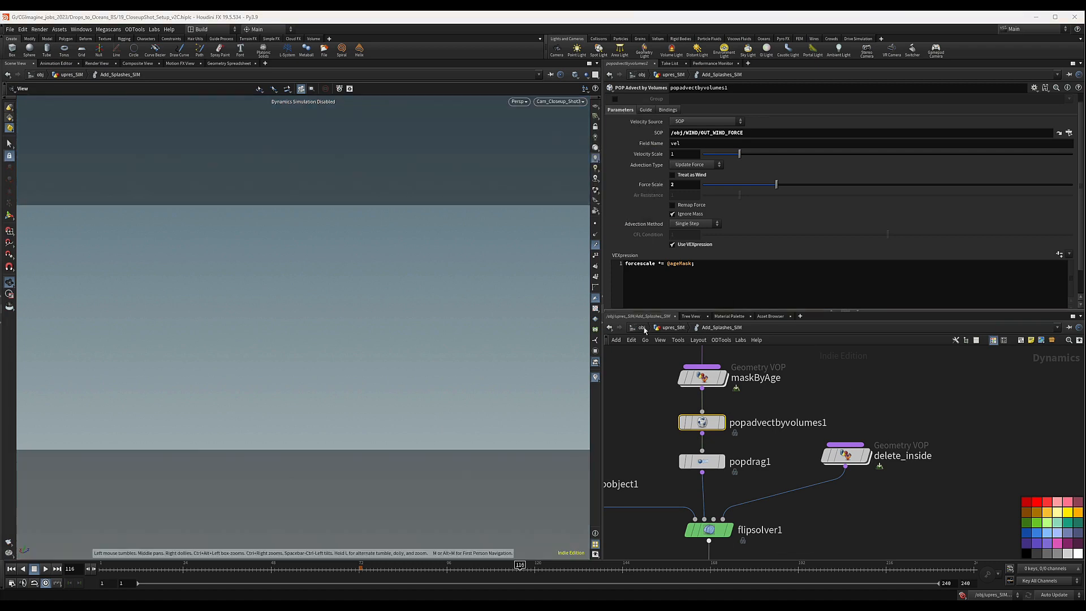
click(586, 75)
click(597, 85)
Go to frame 72 with the simulation enabled and hide the coloured marker overlay on the collision geometry.
scroll(808, 371, down, 4)
middle_drag(660, 395, 798, 375)
click(854, 461)
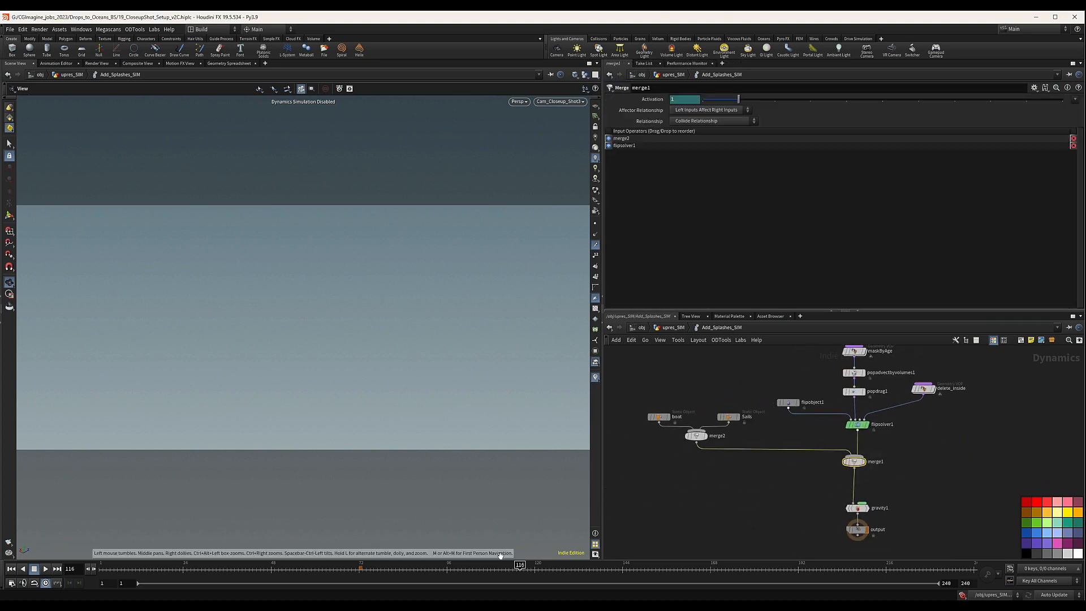
click(361, 570)
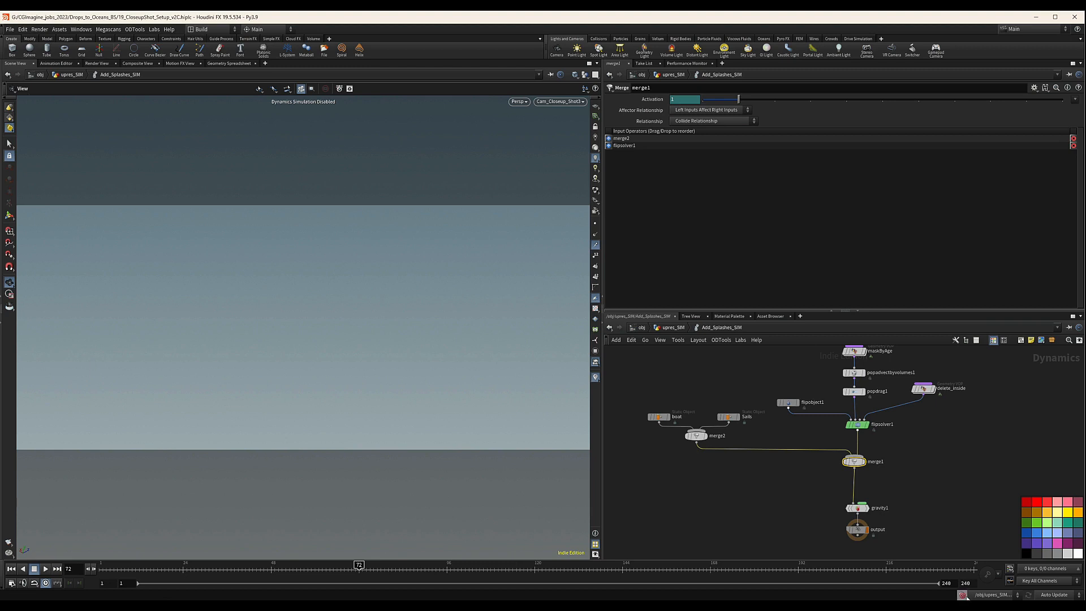
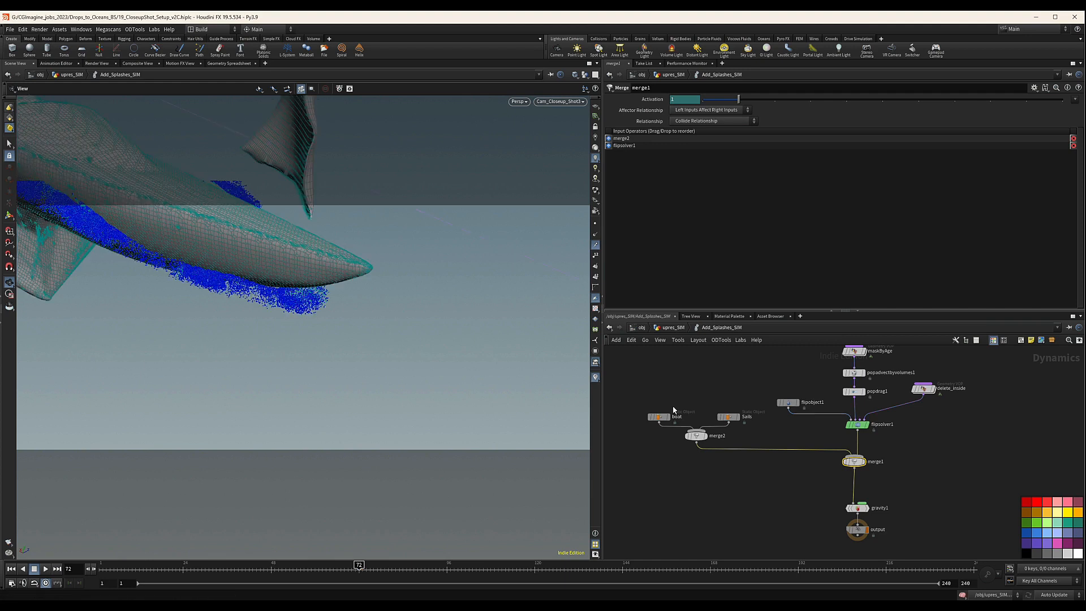
click(596, 244)
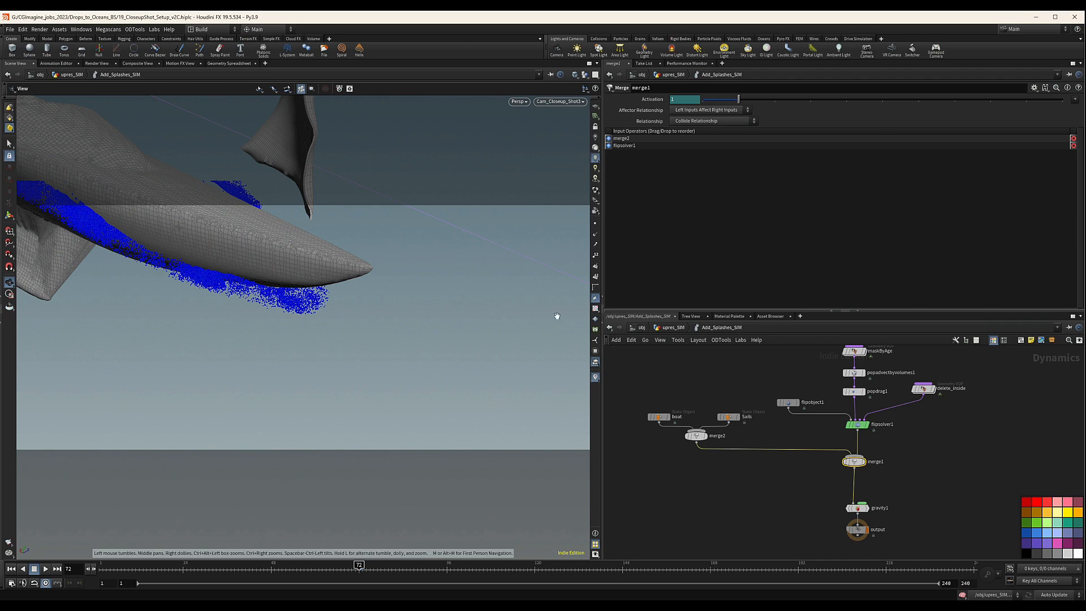
Delete popadvectbyvolumes1 and insert a POP Wind node between maskByAge and popdrag1.
middle_drag(892, 360, 891, 362)
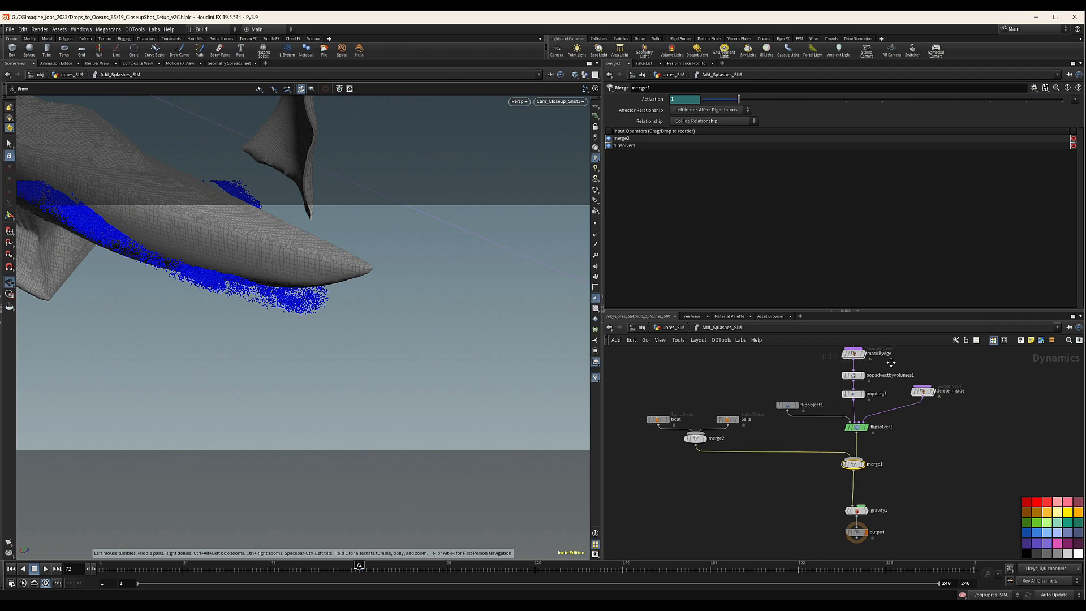
scroll(891, 362, up, 3)
click(834, 431)
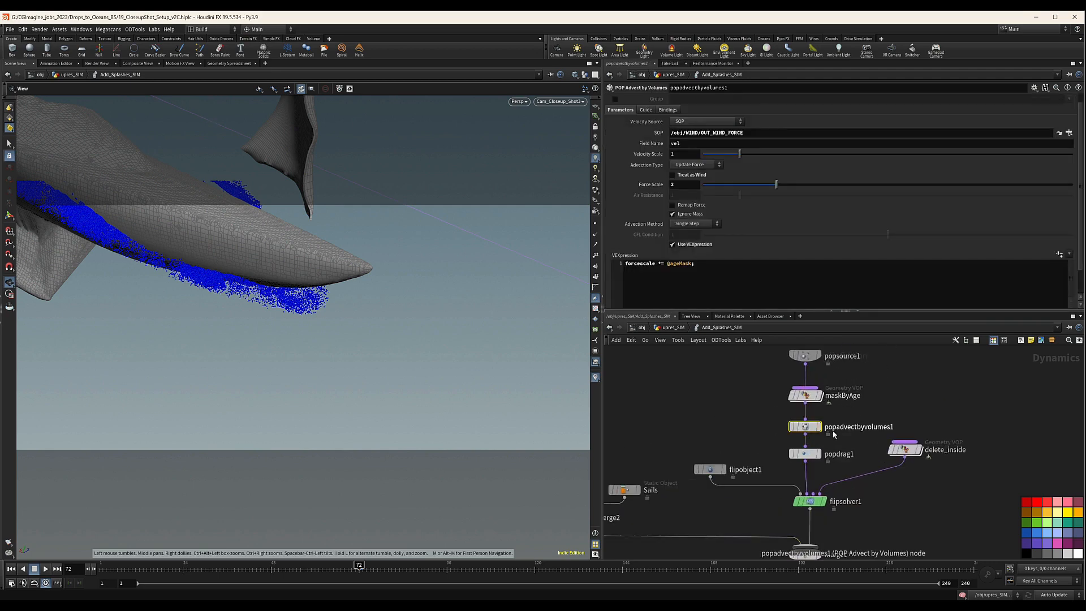
key(Delete)
key(Tab)
text(pop)
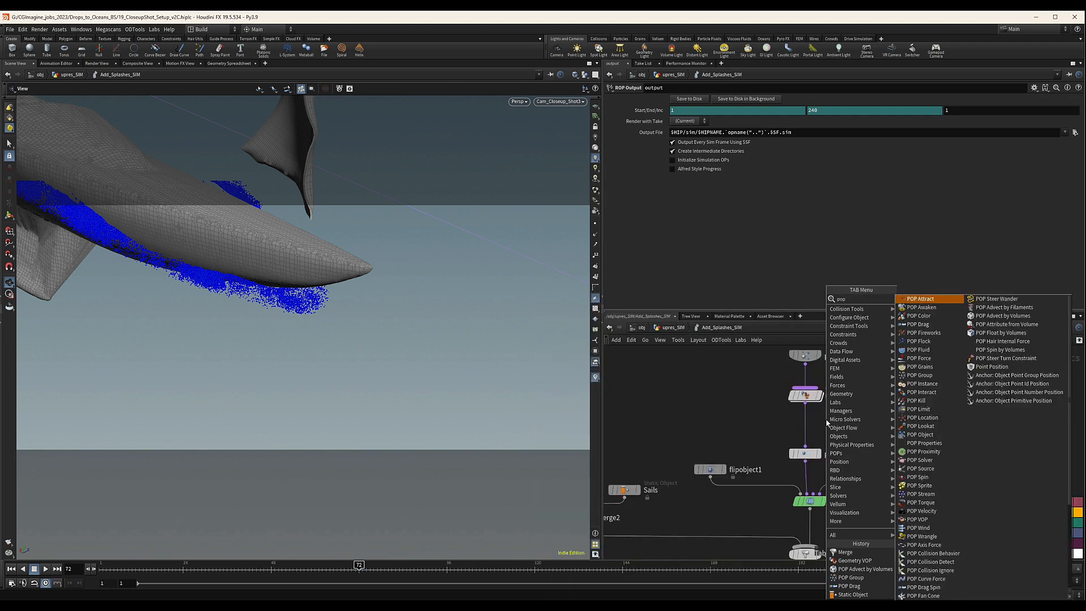
text(wind)
key(Return)
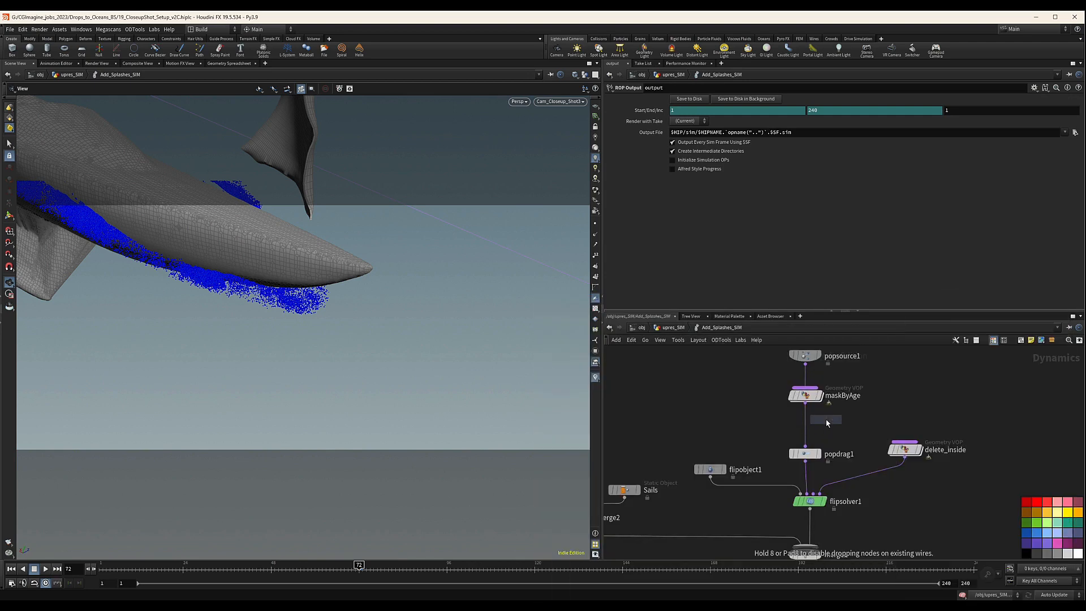
click(826, 420)
drag(826, 419, 805, 419)
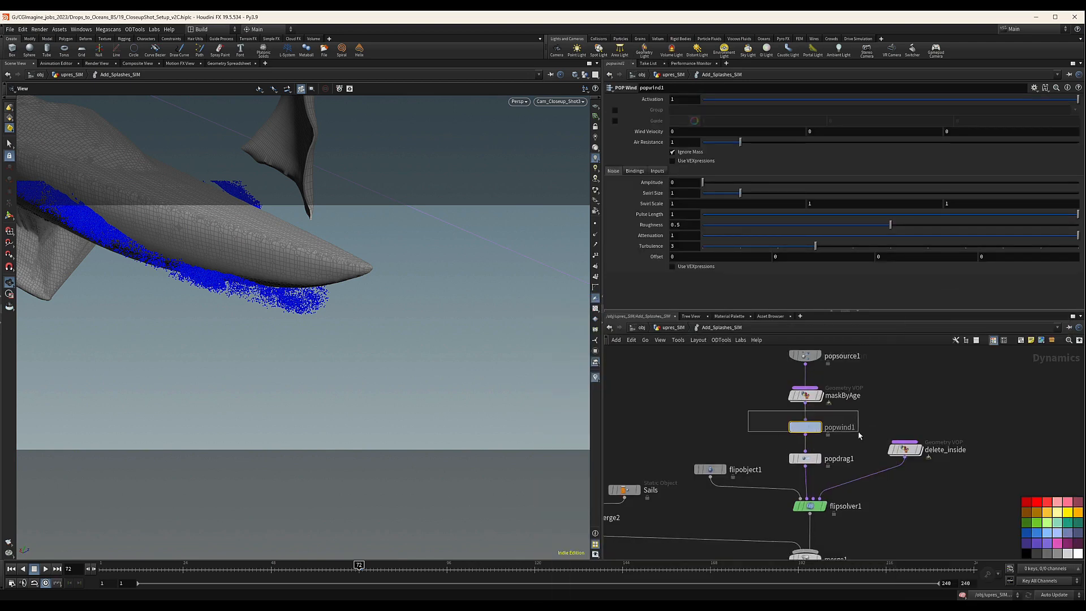
Copy the ageMask attribute name from bind1 inside maskByAge and return to Add_Splashes_SIM.
double_click(813, 397)
click(931, 447)
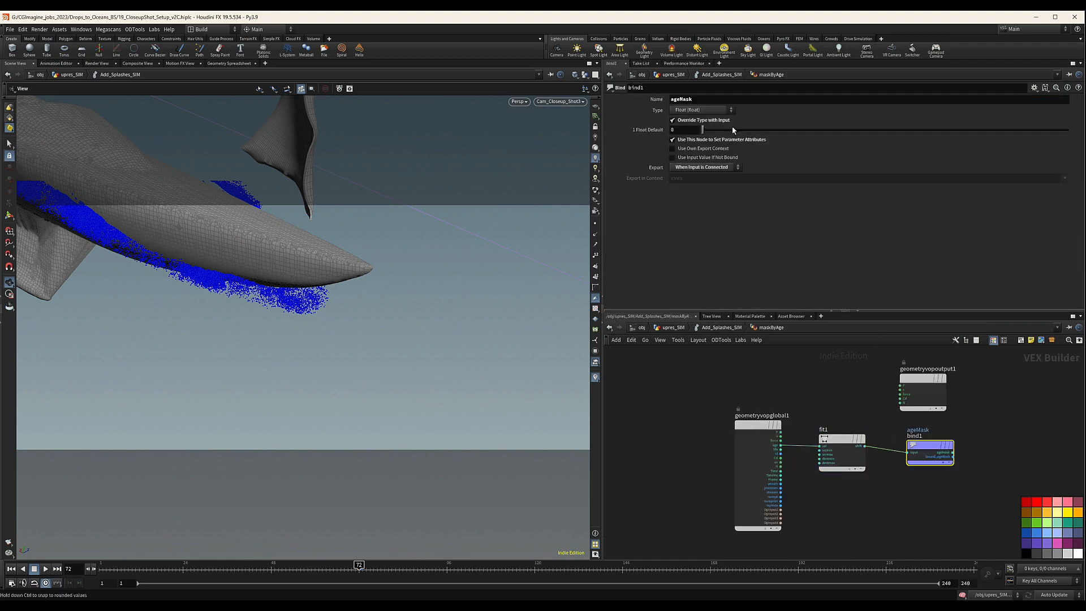
double_click(714, 99)
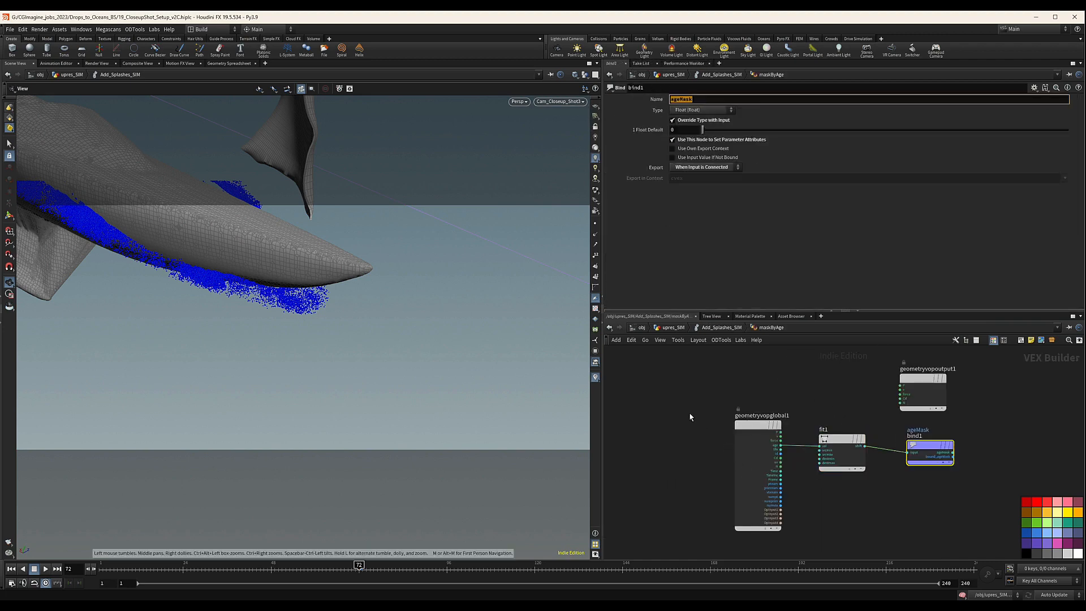
click(719, 328)
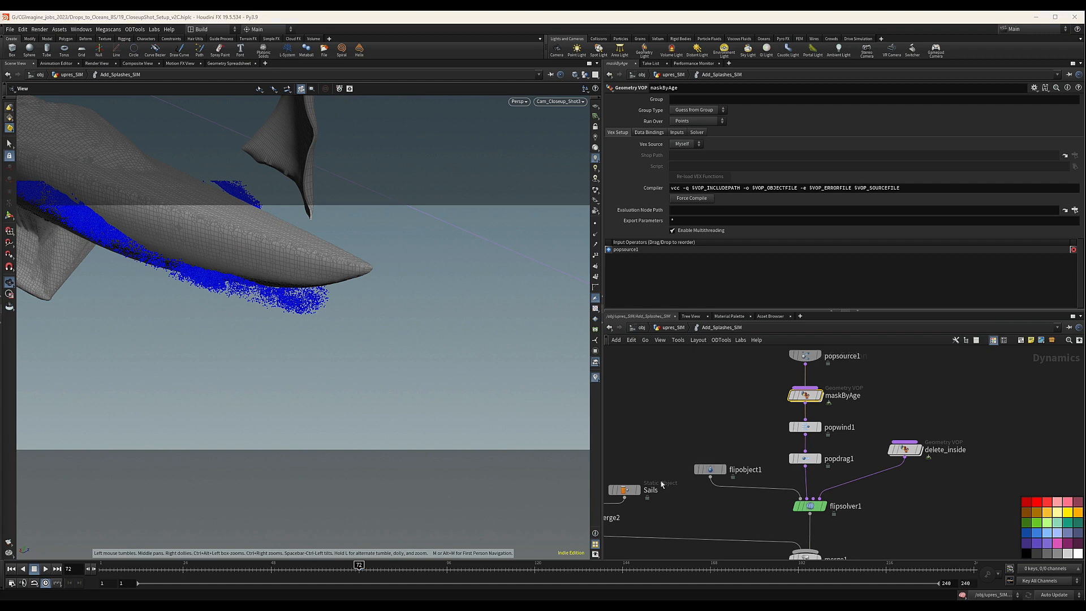
Set the Wind Velocity of popwind1 to 8, 0.3, 3.
click(805, 427)
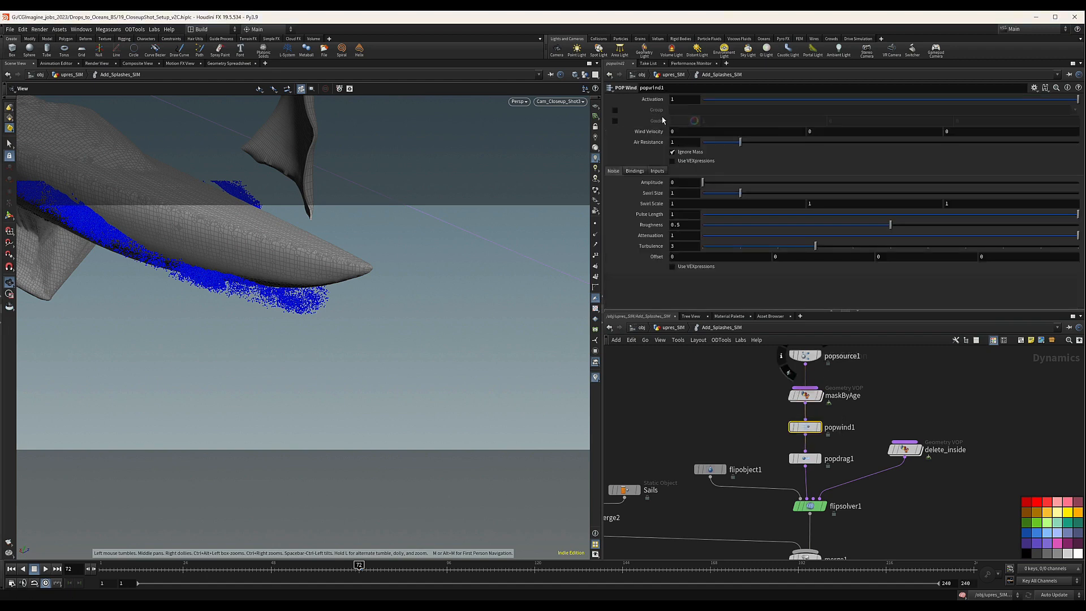
click(690, 134)
key(Tab)
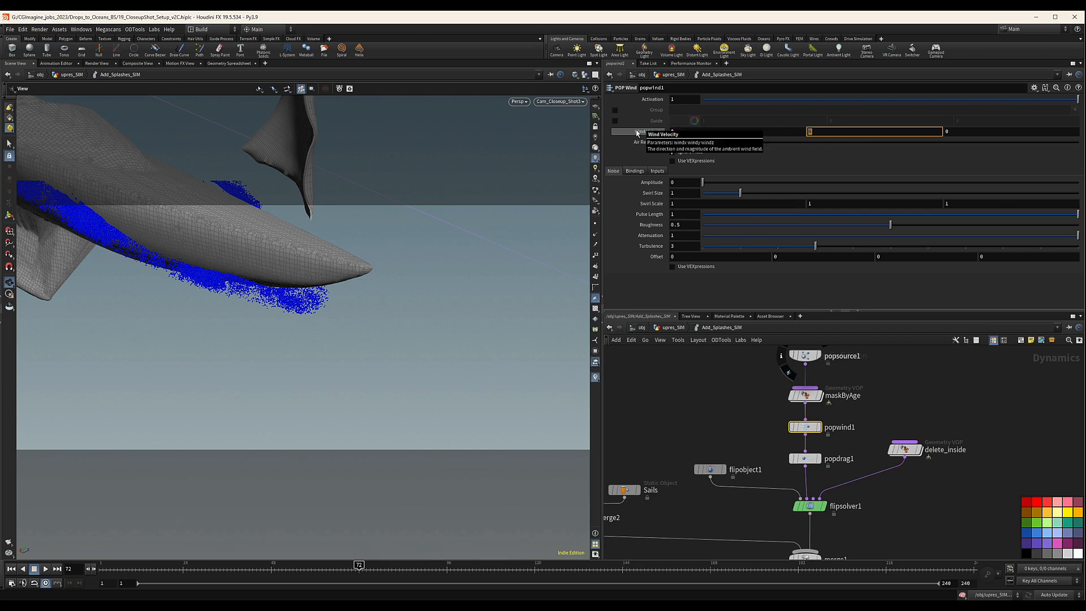
text(.3)
key(Tab)
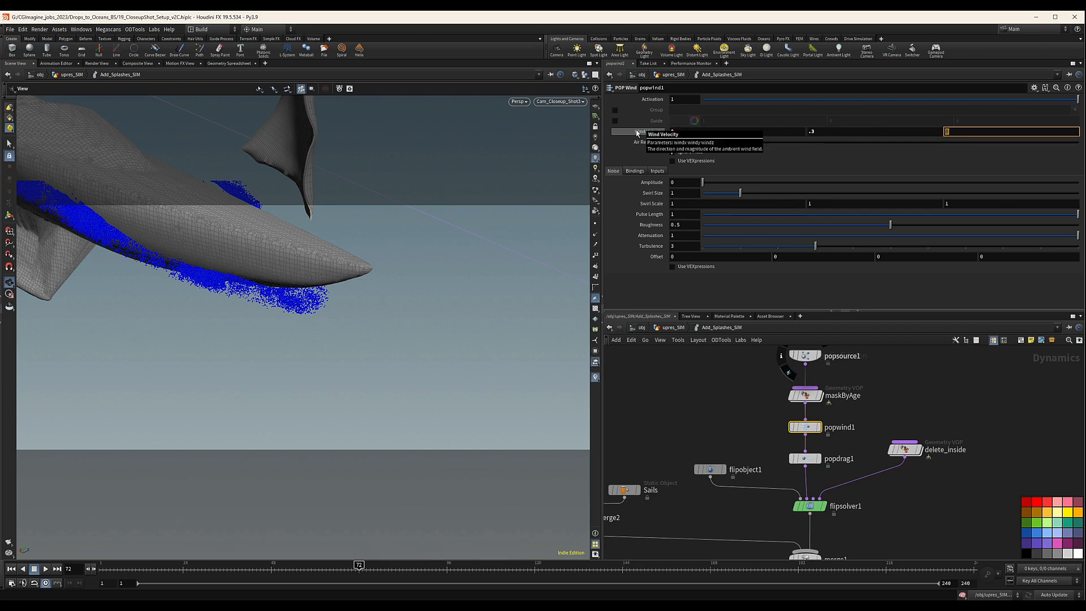
text(3)
key(Return)
click(673, 161)
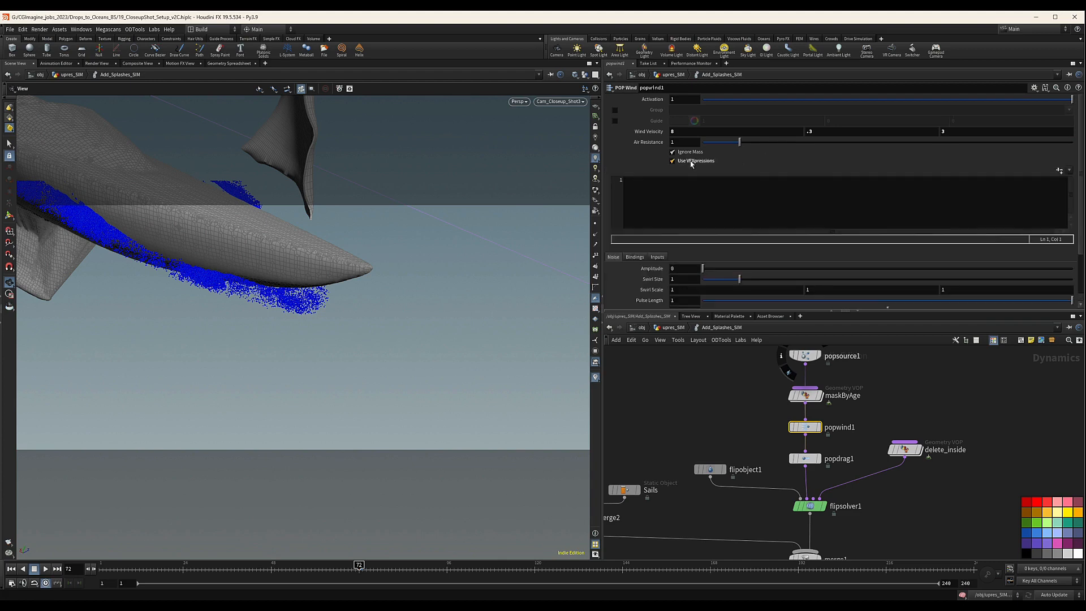
click(690, 188)
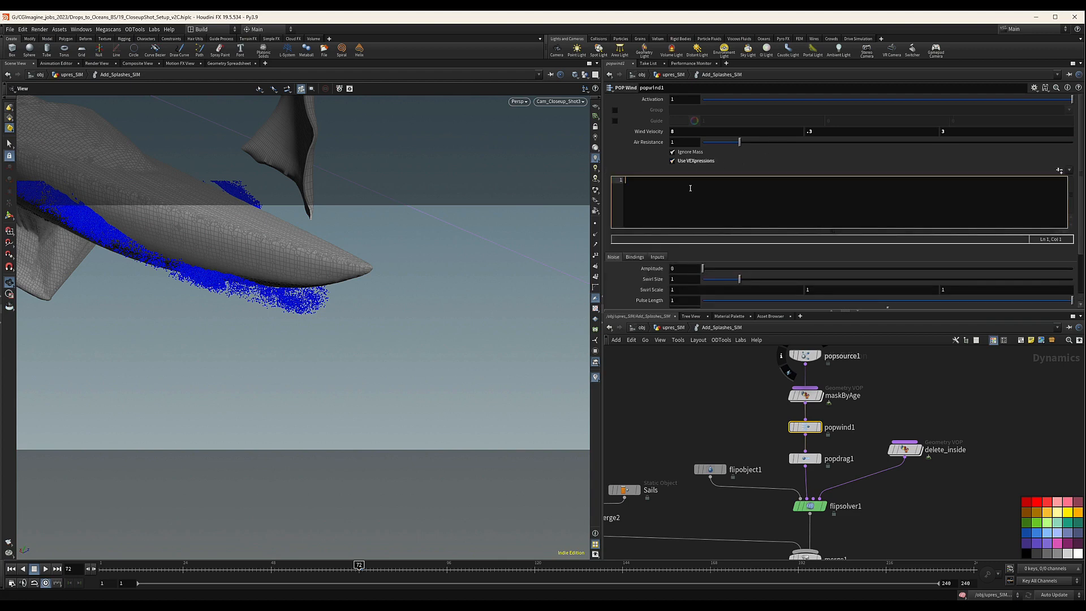
click(1069, 171)
click(1040, 180)
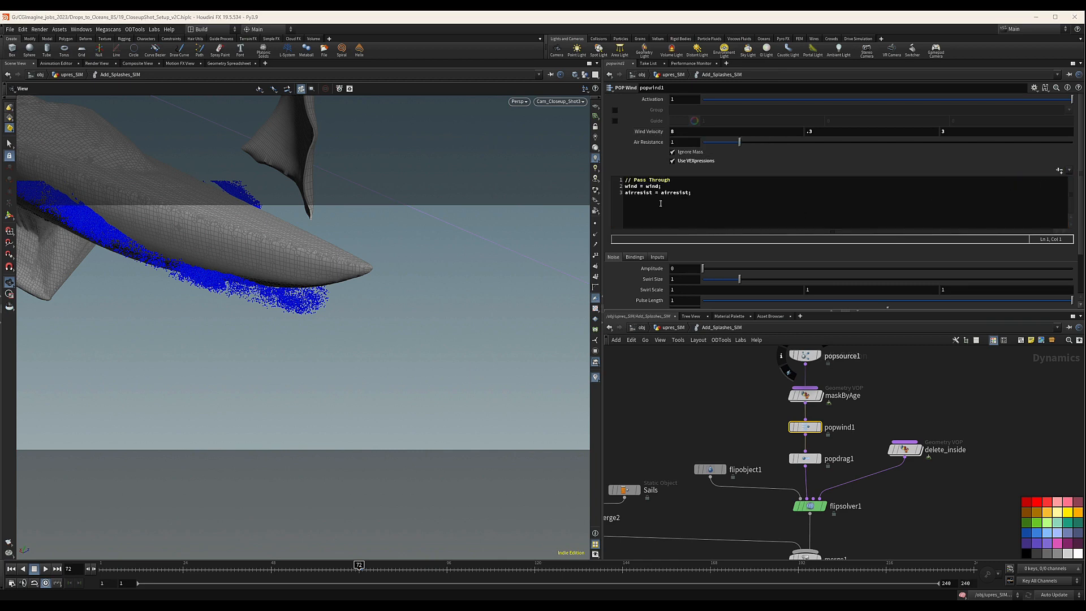
triple_click(663, 192)
key(BackSpace)
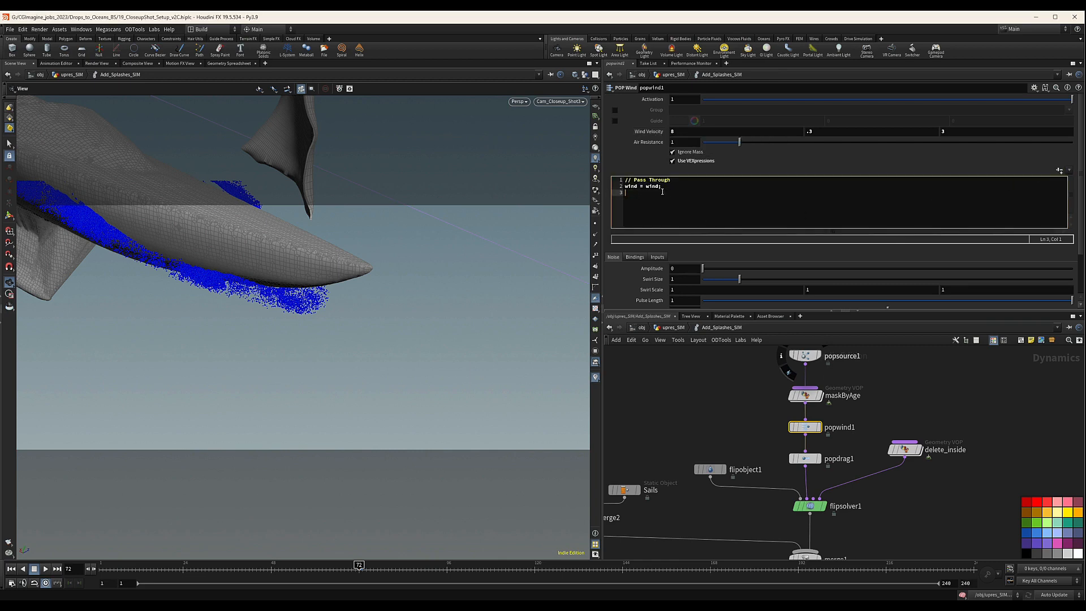
key(BackSpace)
click(641, 186)
text(*)
drag(650, 188, 660, 187)
text(@ageMask)
Set popwind1's noise Amplitude to 0.5 and Swirl Size to 5.
click(691, 268)
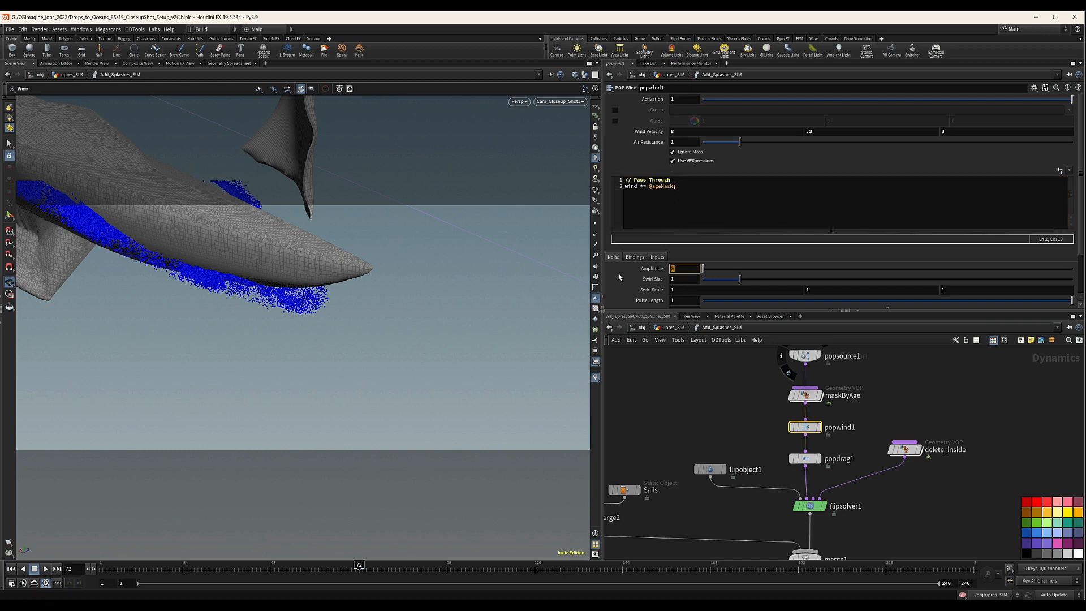
text(0.5)
key(Return)
click(682, 278)
text(5)
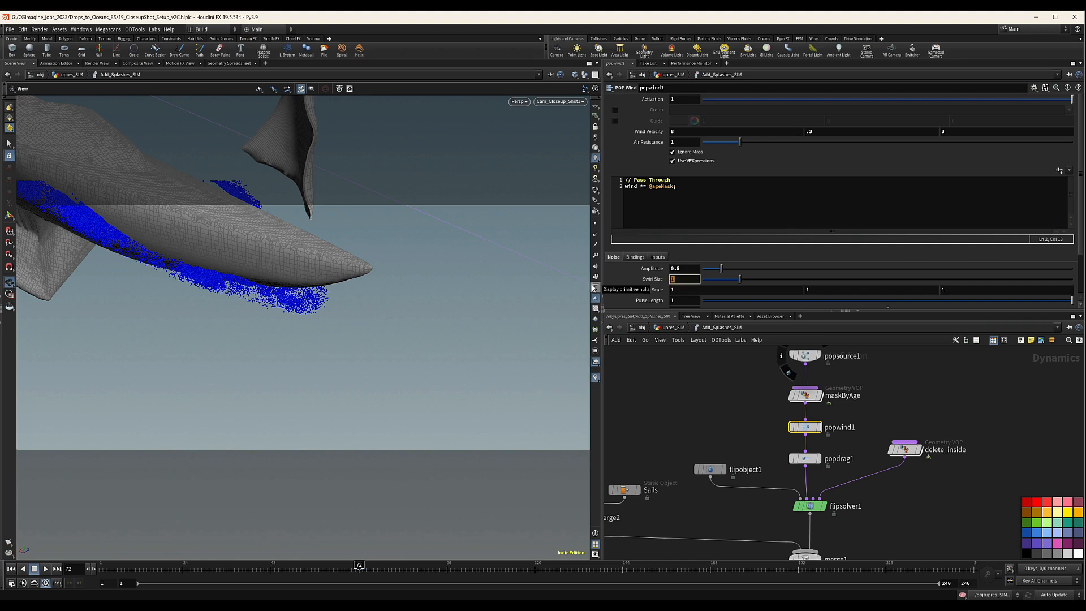
key(Return)
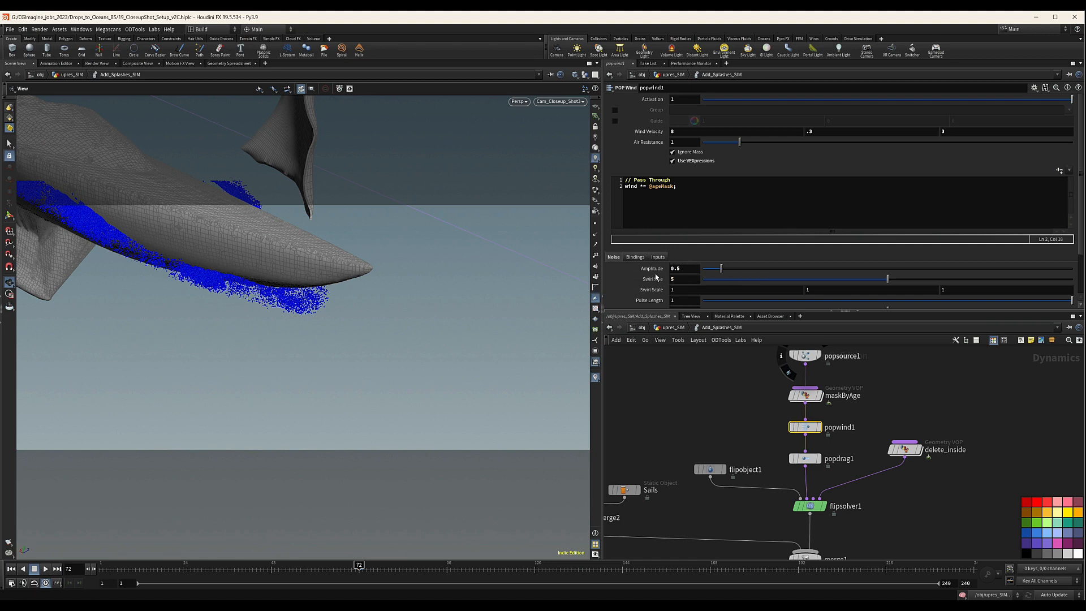
Check the popdrag1 settings and the SOP input path of the delete_inside node.
scroll(957, 463, down, 1)
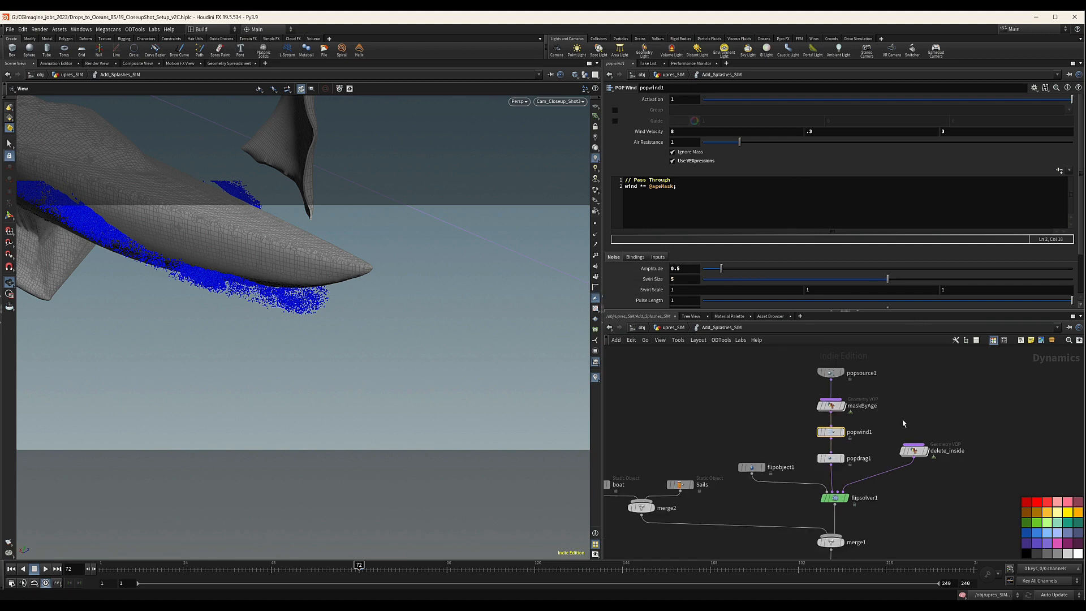
middle_drag(902, 420, 897, 398)
click(825, 436)
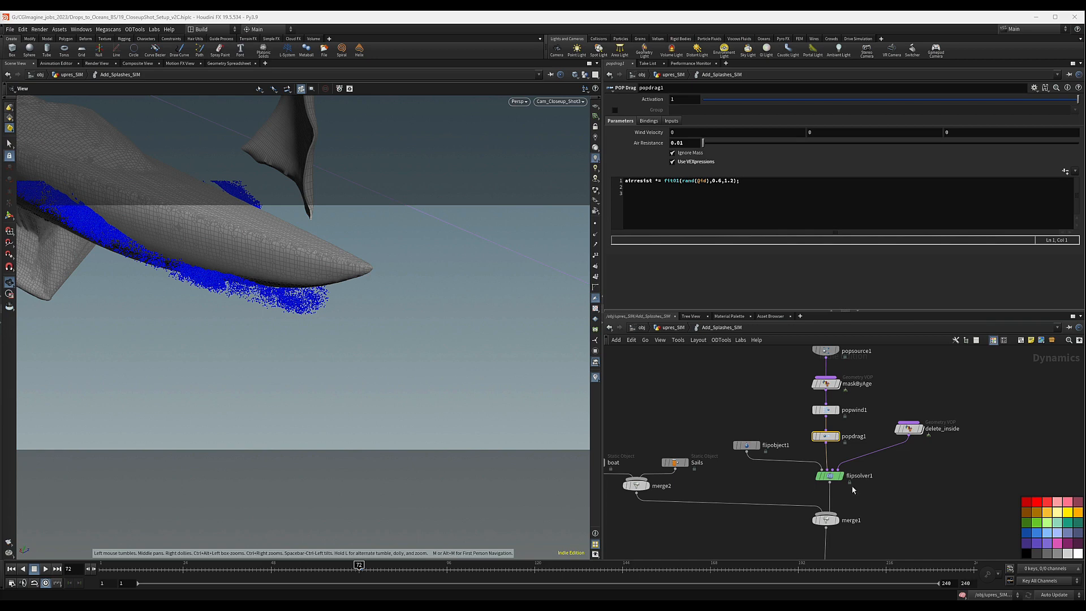
middle_drag(977, 481, 909, 491)
mouse_move(844, 441)
mouse_down()
mouse_move(839, 453)
mouse_move(828, 426)
mouse_move(835, 447)
mouse_up()
drag(882, 413, 816, 482)
click(676, 132)
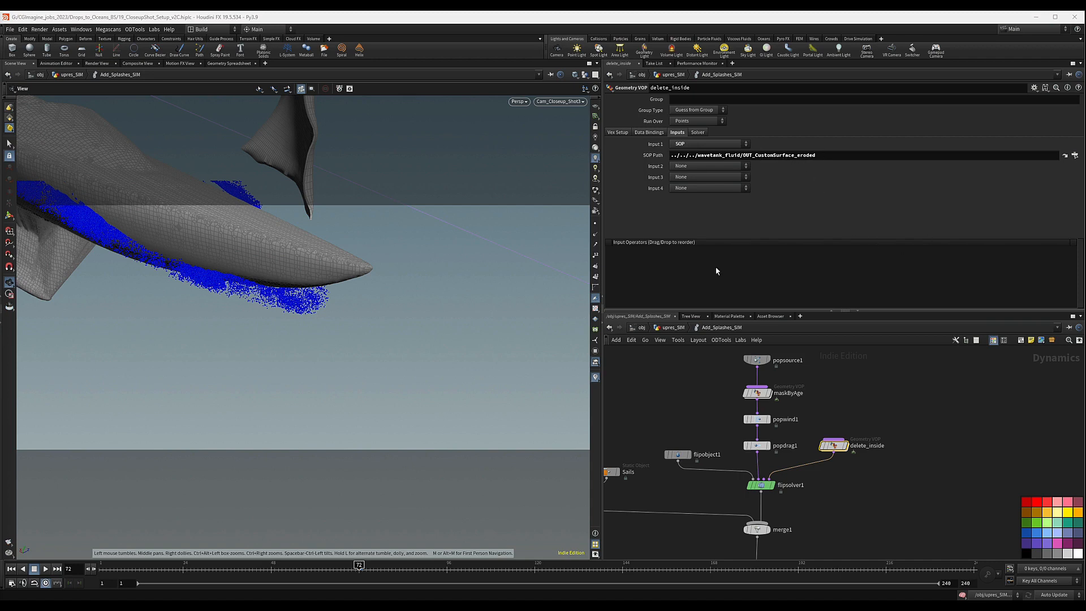
drag(836, 447, 850, 451)
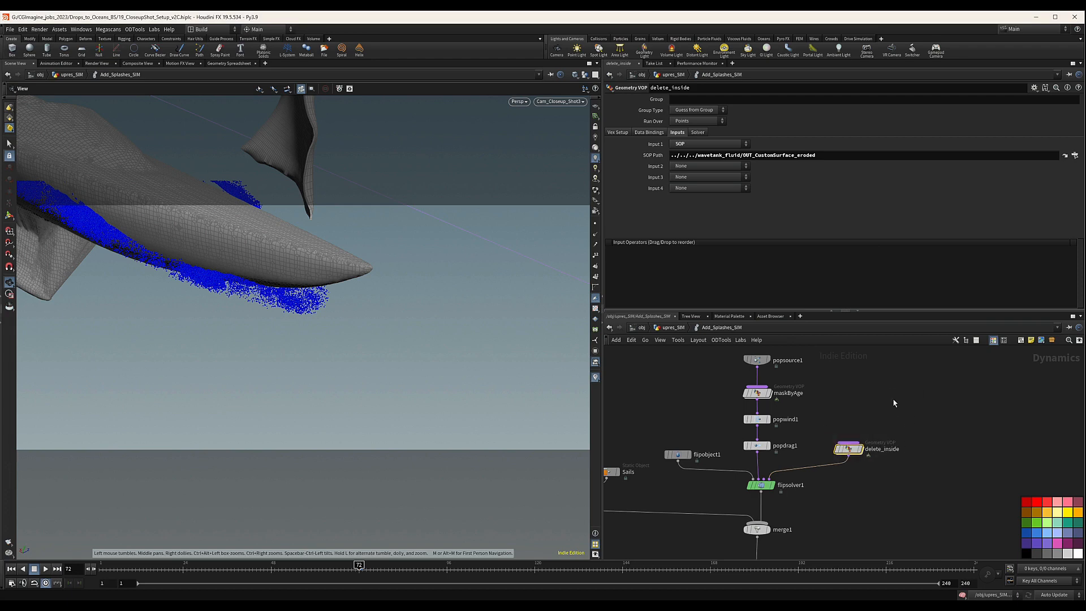
Return to the upres_SIM network and locate the blast1 and vdbreshapesdf1 branch below CLOSEUP_COMPRESS.
click(672, 328)
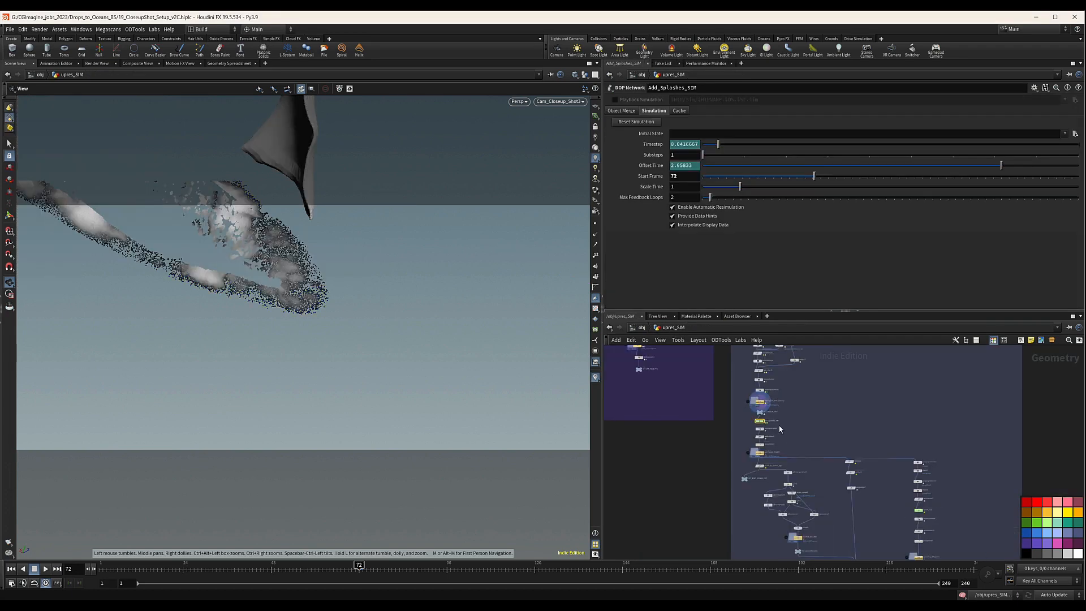
scroll(779, 426, up, 3)
scroll(730, 432, up, 10)
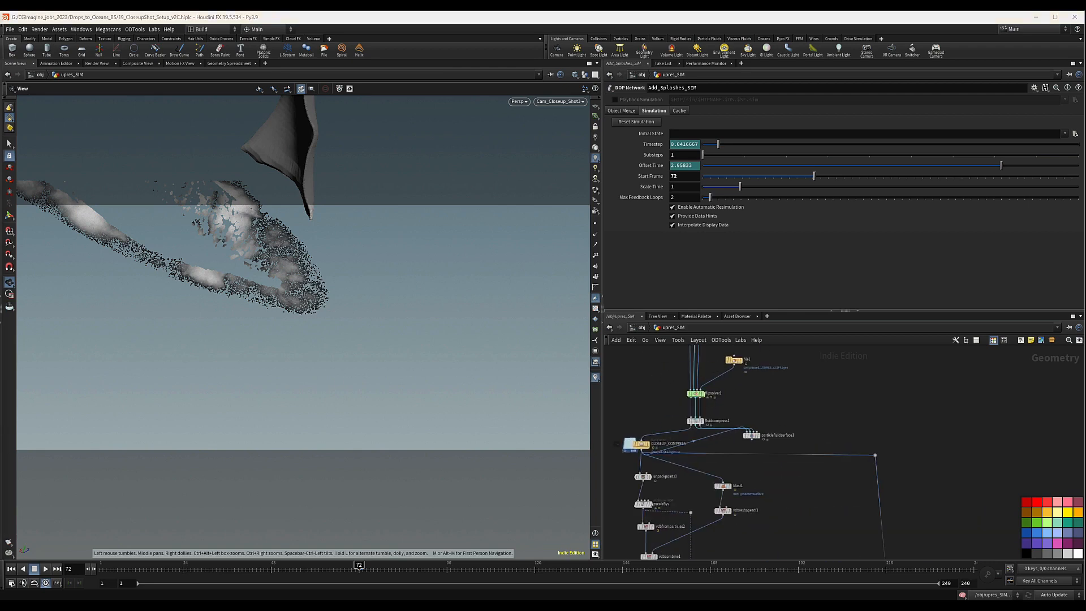
scroll(730, 374, down, 10)
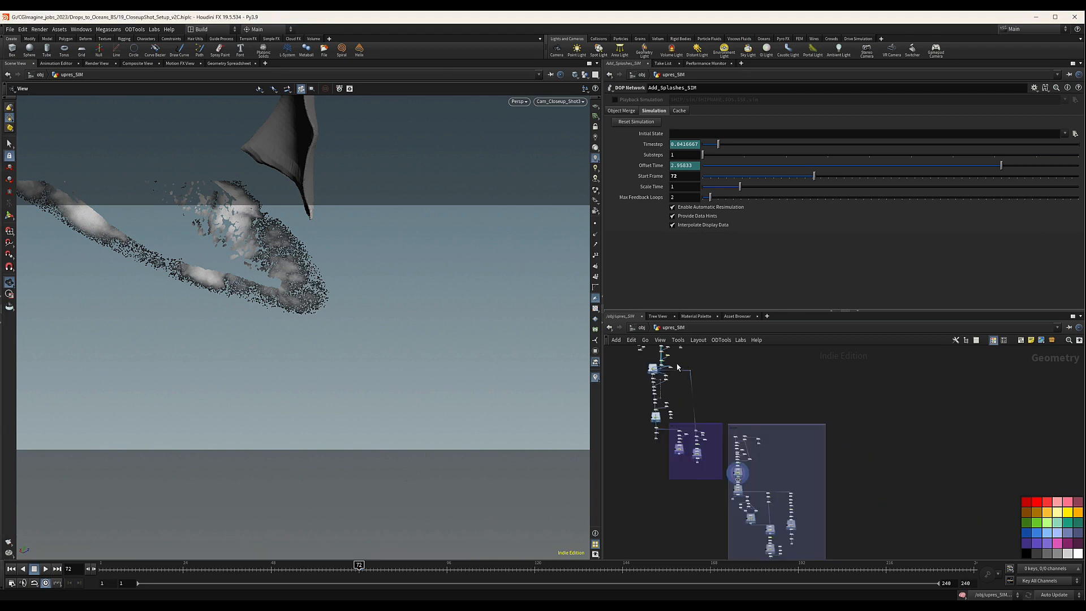
scroll(677, 366, up, 10)
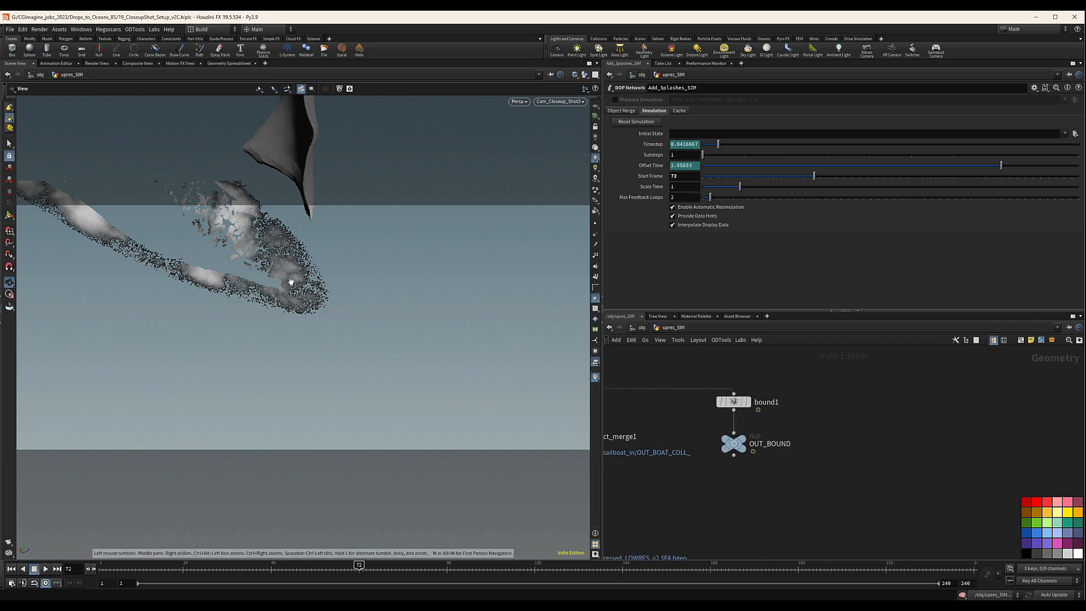
scroll(781, 422, down, 5)
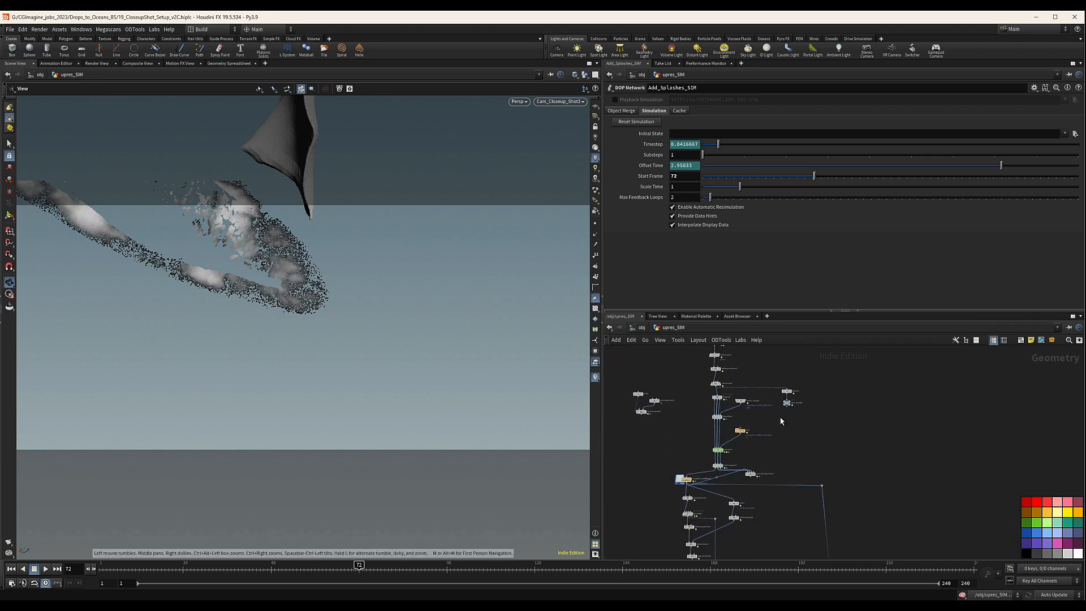
mouse_move(781, 453)
middle_down()
mouse_move(741, 362)
mouse_move(792, 451)
middle_up()
scroll(741, 365, down, 6)
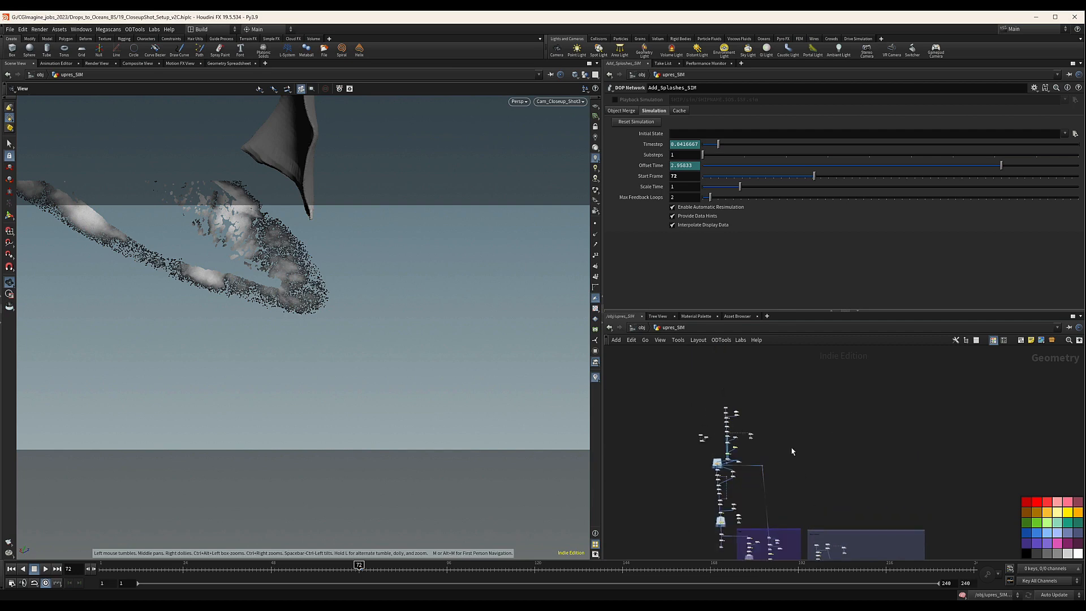
scroll(761, 435, up, 8)
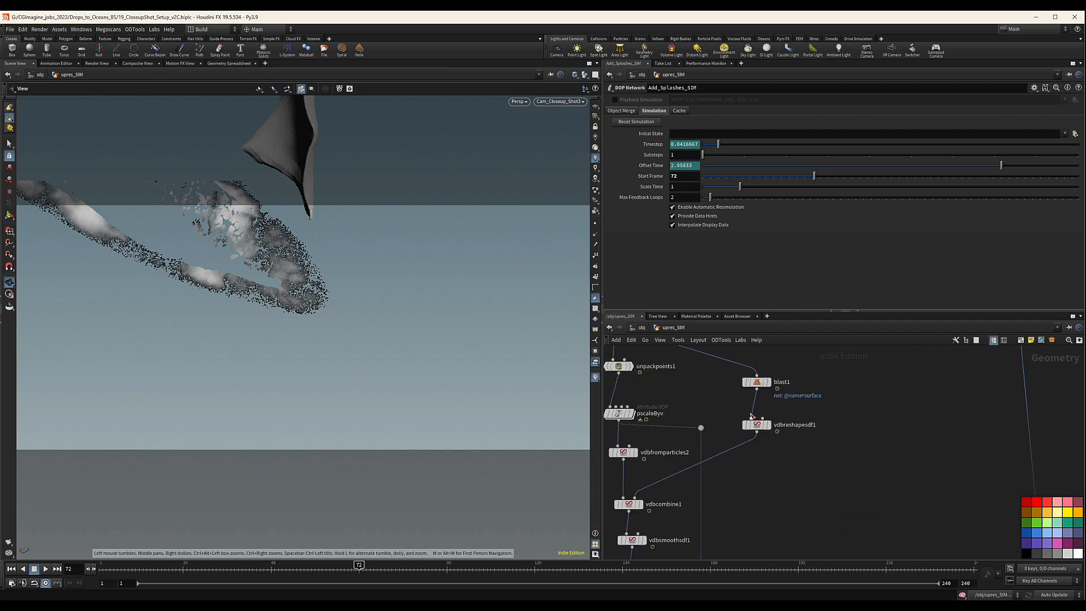
middle_drag(782, 408, 791, 450)
middle_drag(718, 397, 762, 450)
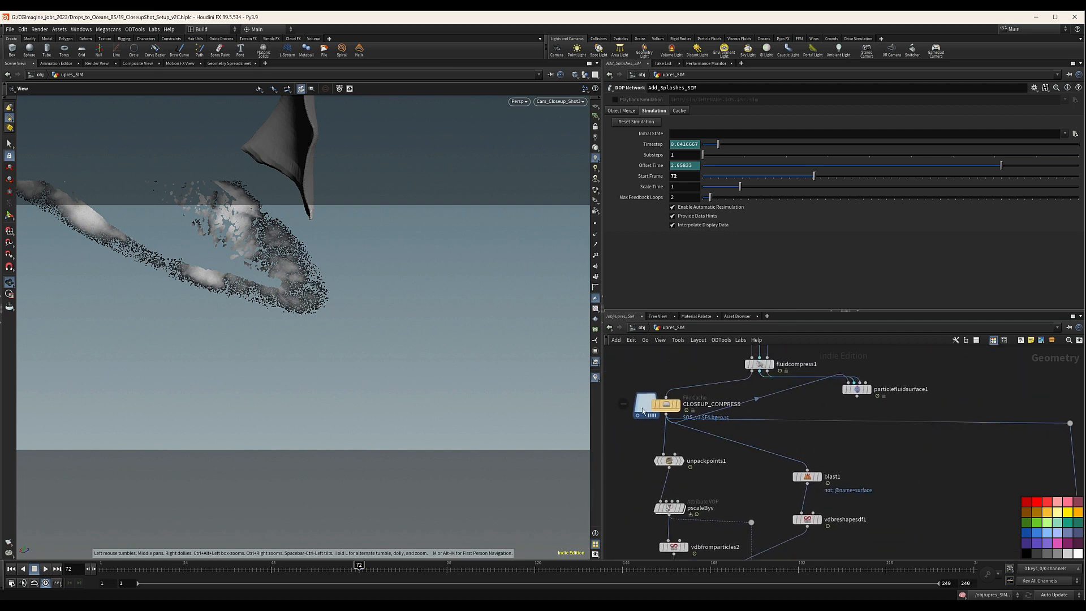
middle_drag(841, 468, 814, 394)
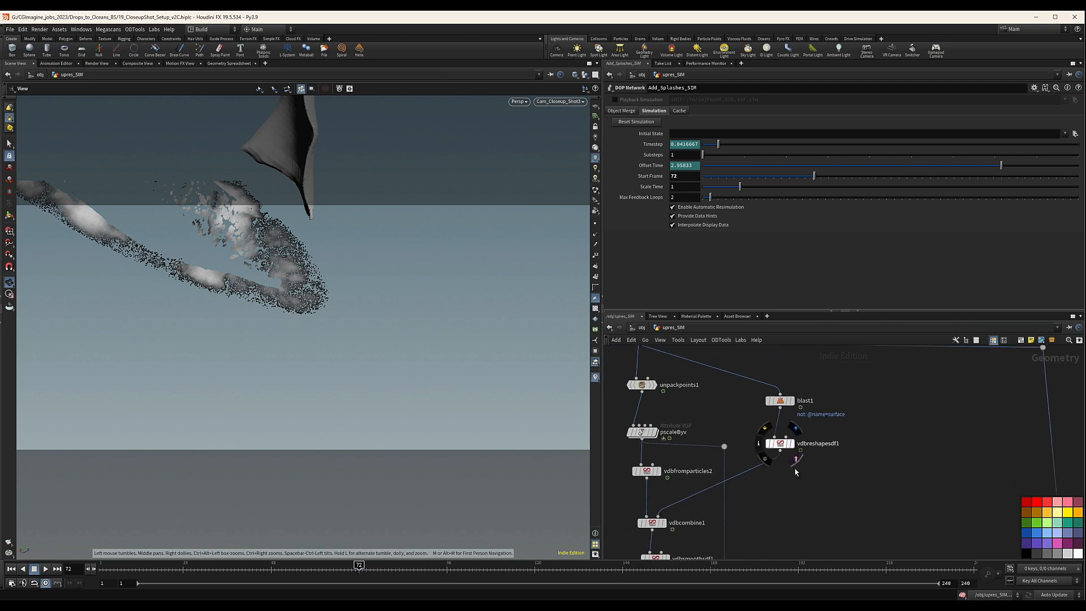
Add a second VDB Reshape SDF node connected below vdbreshapesdf1.
key(Tab)
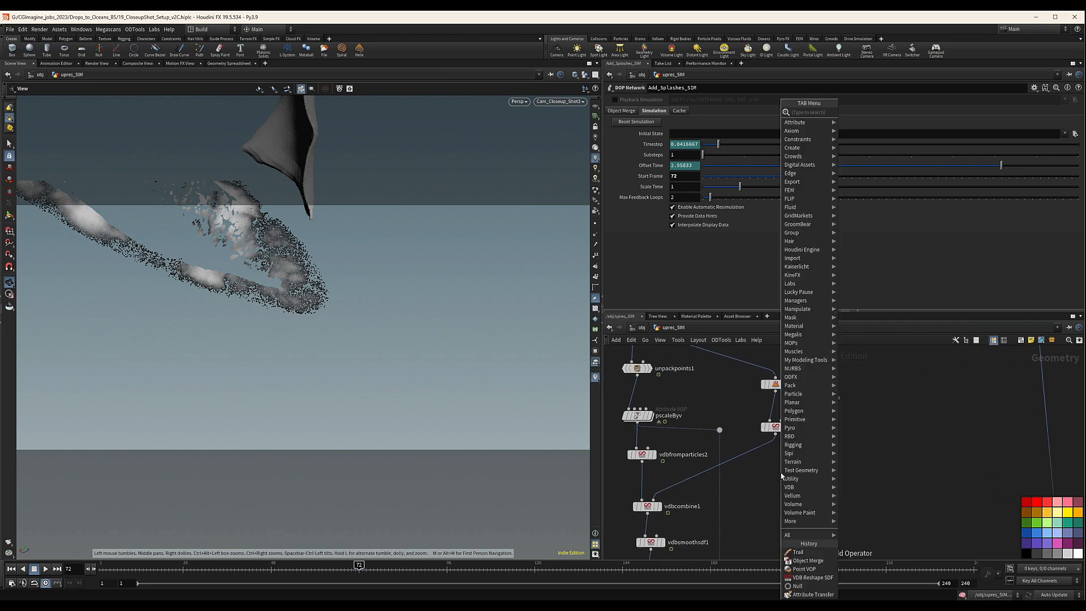
text(vdfr)
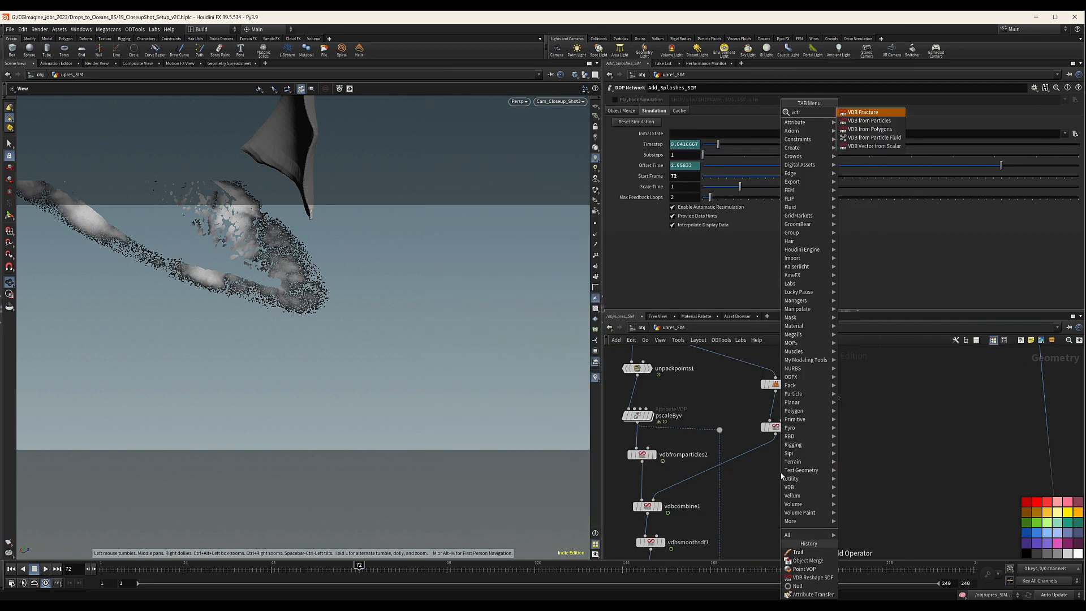
key(Down)
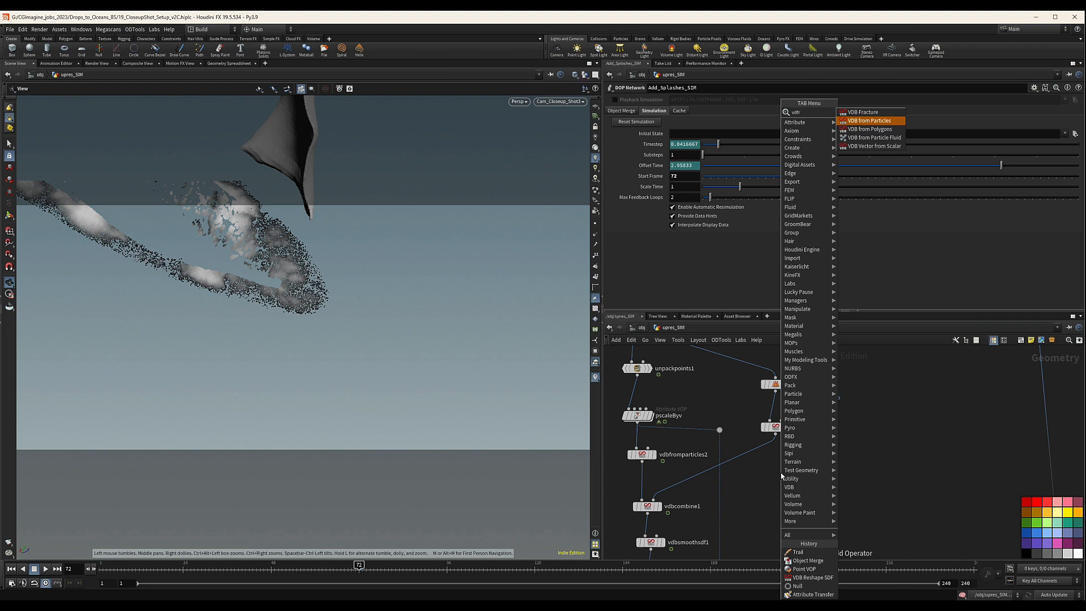
key(BackSpace)
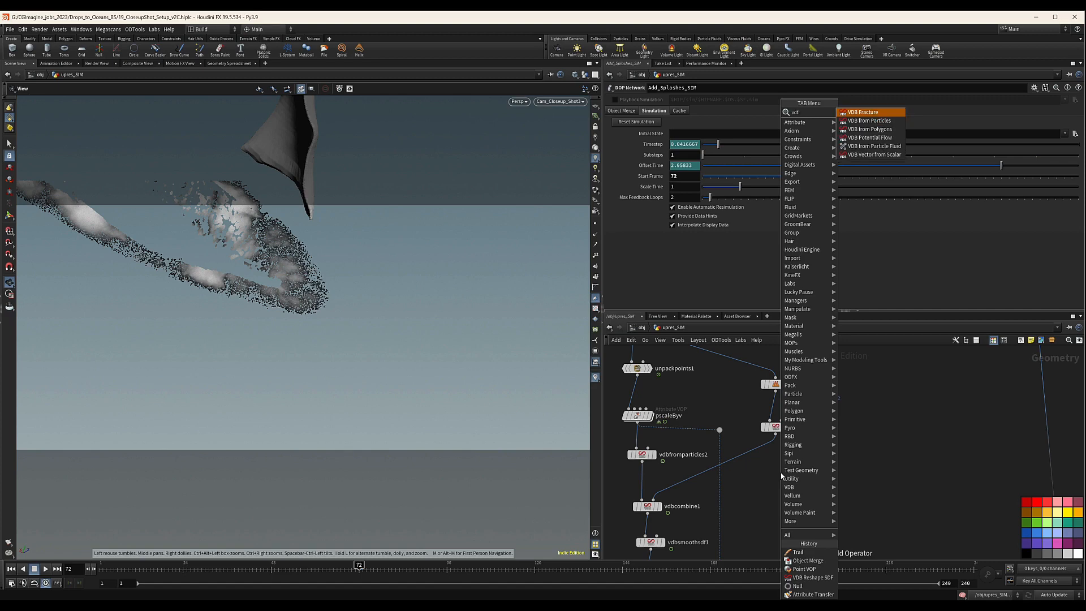
text(r)
key(BackSpace)
key(BackSpace)
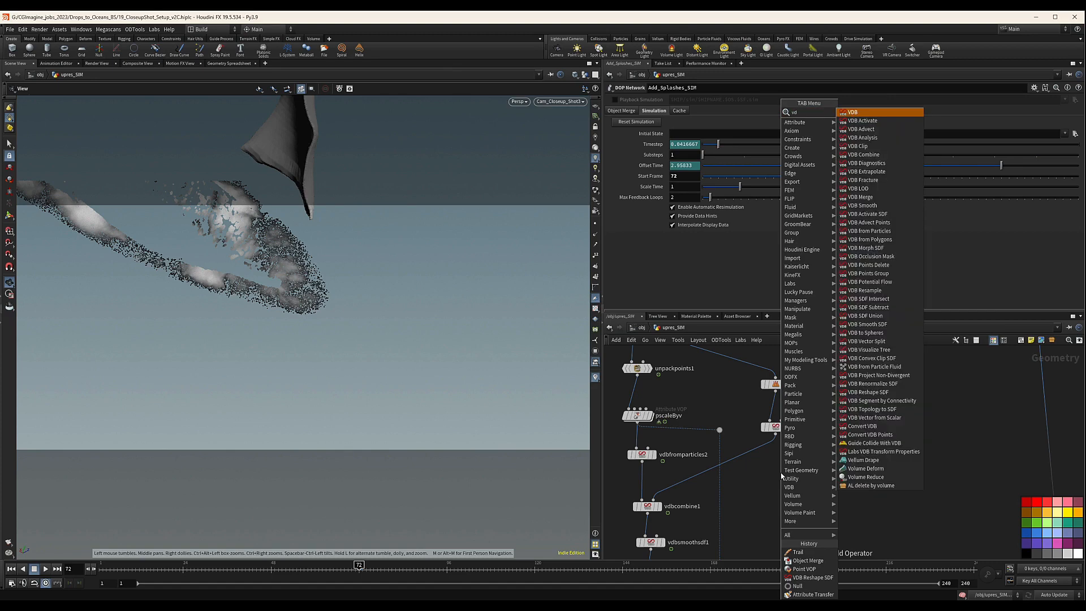
text(bres)
key(Down)
key(Down)
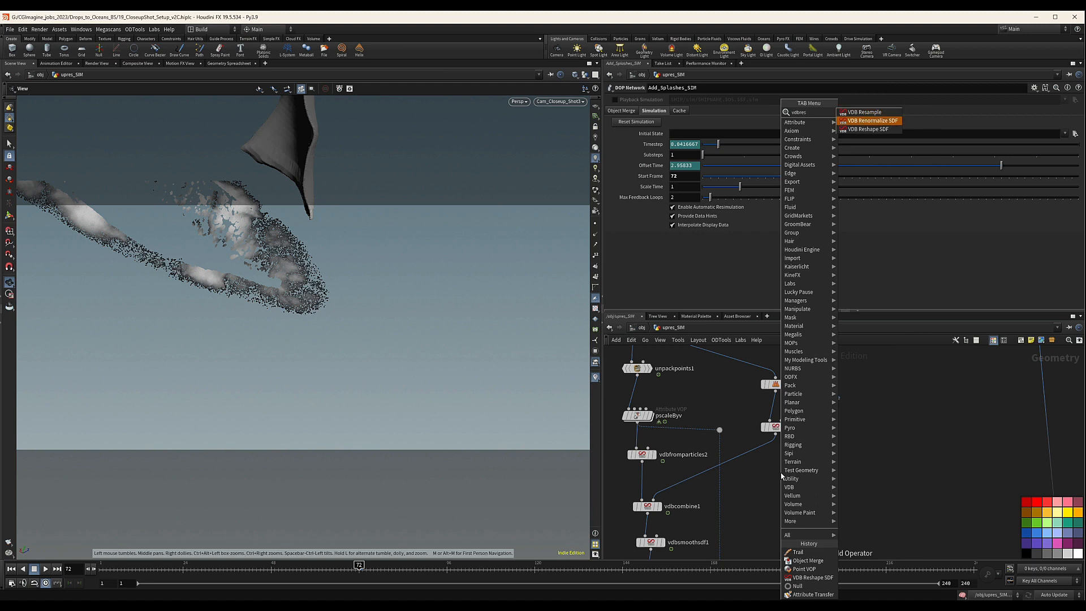
key(Return)
click(781, 476)
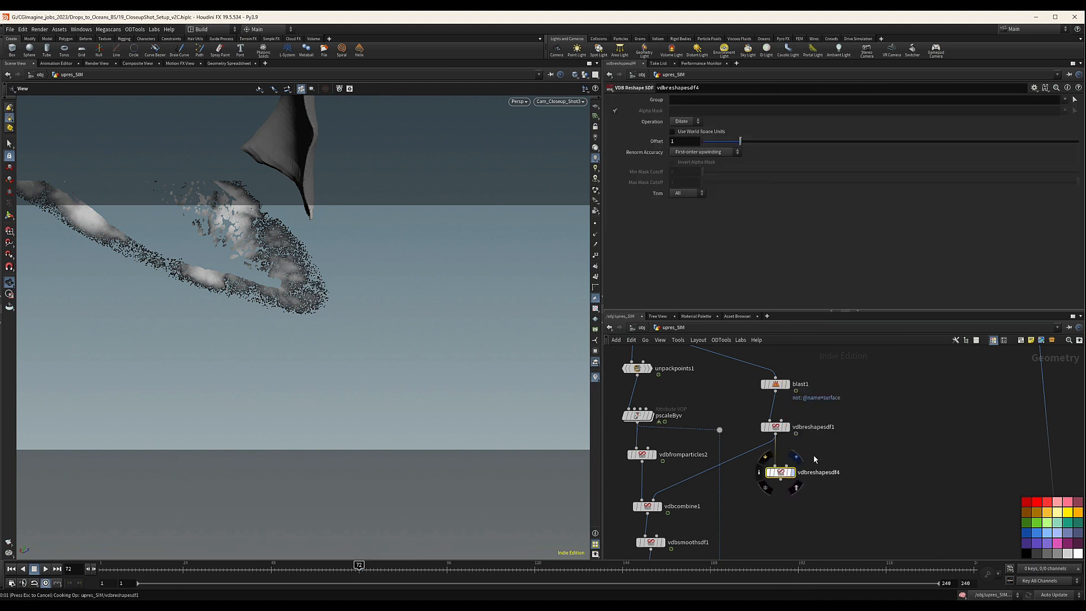
Display the new VDB Reshape SDF node and set its operation to Erode.
click(795, 472)
click(685, 121)
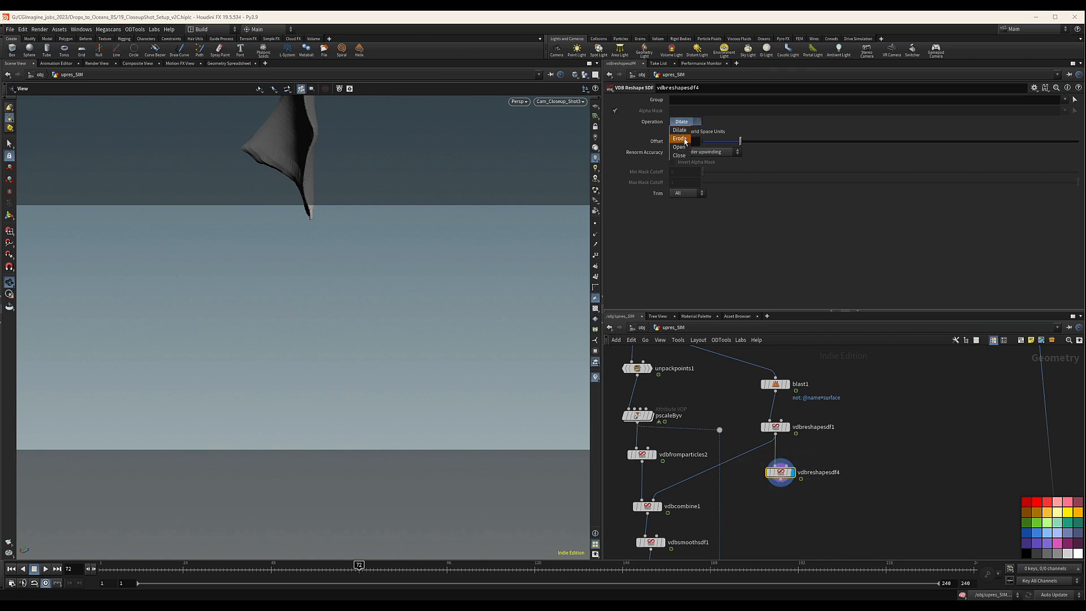
click(683, 132)
Add a Null below the eroding VDB Reshape SDF node and name it OUT_FLIP_ERODED.
middle_drag(781, 510, 798, 478)
click(802, 478)
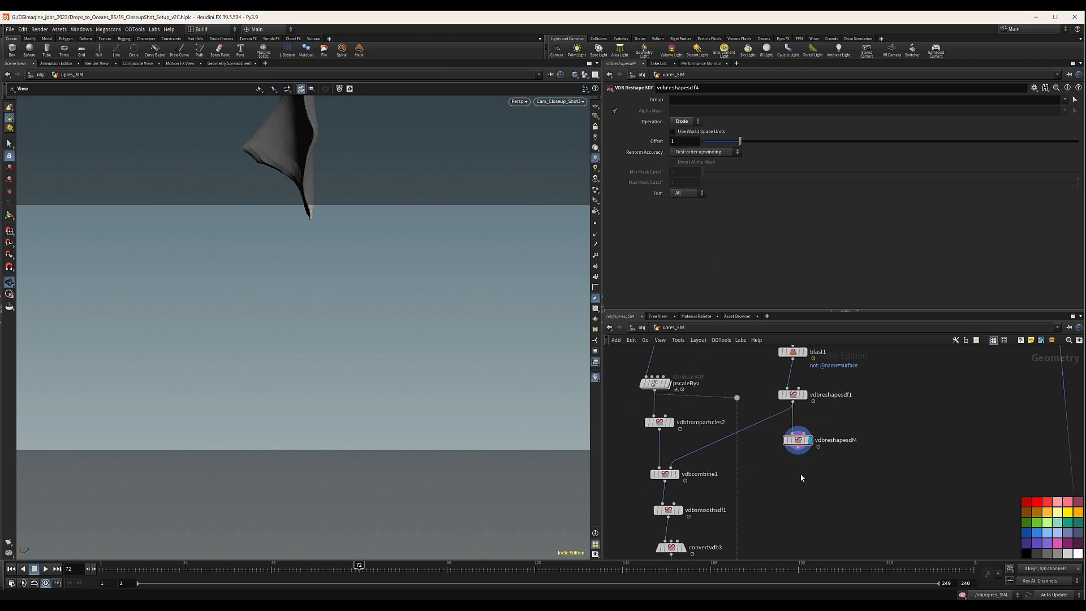
key(Tab)
text(null)
key(Return)
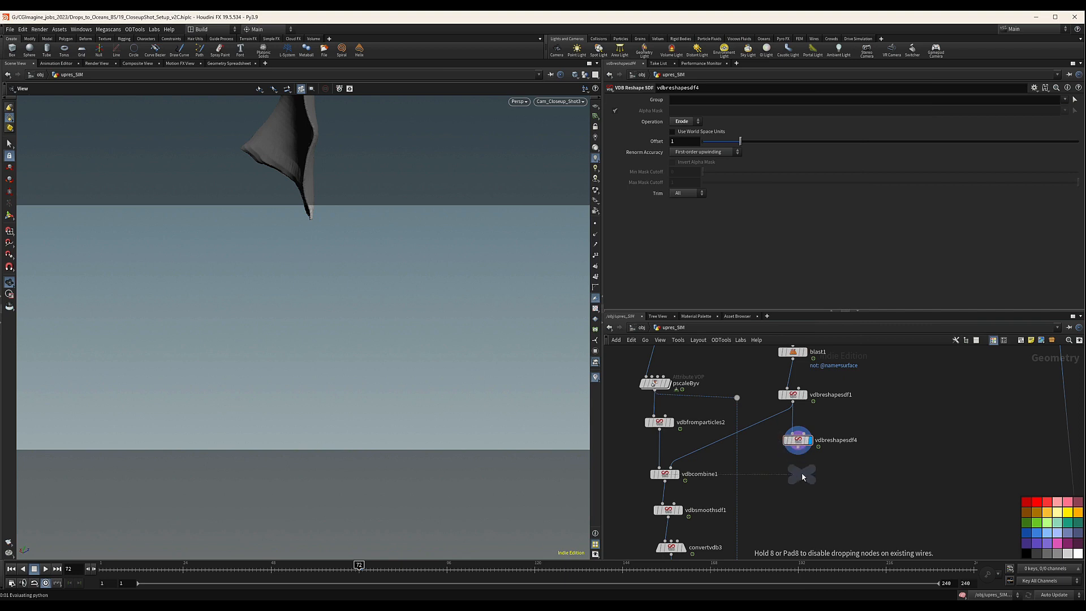
click(799, 480)
double_click(834, 481)
key(Caps_Lock)
text(OU)
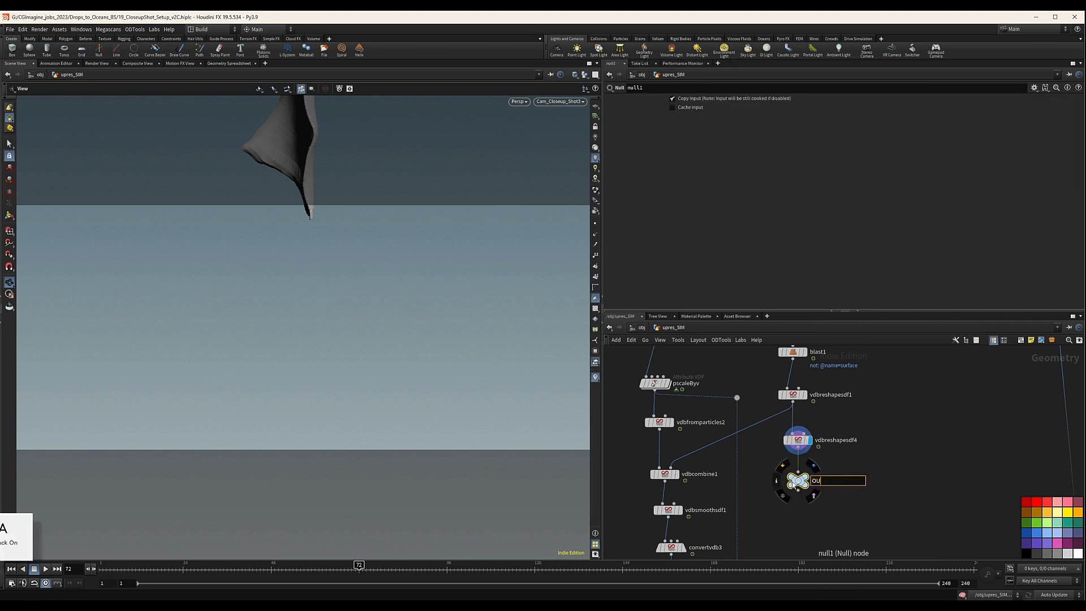
text(T_FLIP_)
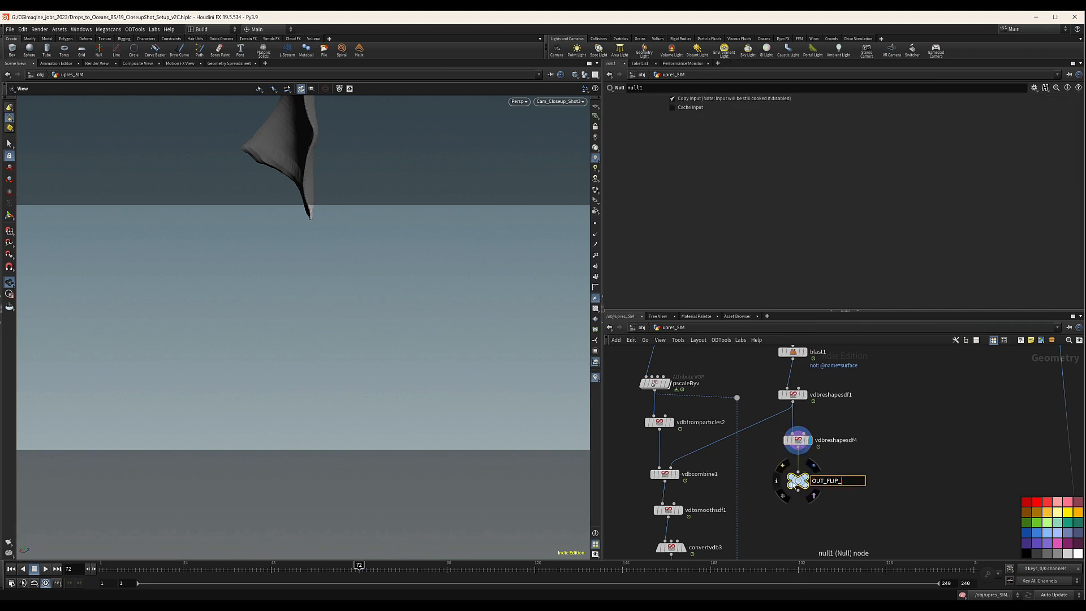
text(ERODED)
key(Return)
Add a Primitive Properties node fed by OUT_FLIP_ERODED and display it.
middle_drag(793, 484, 755, 462)
key(Tab)
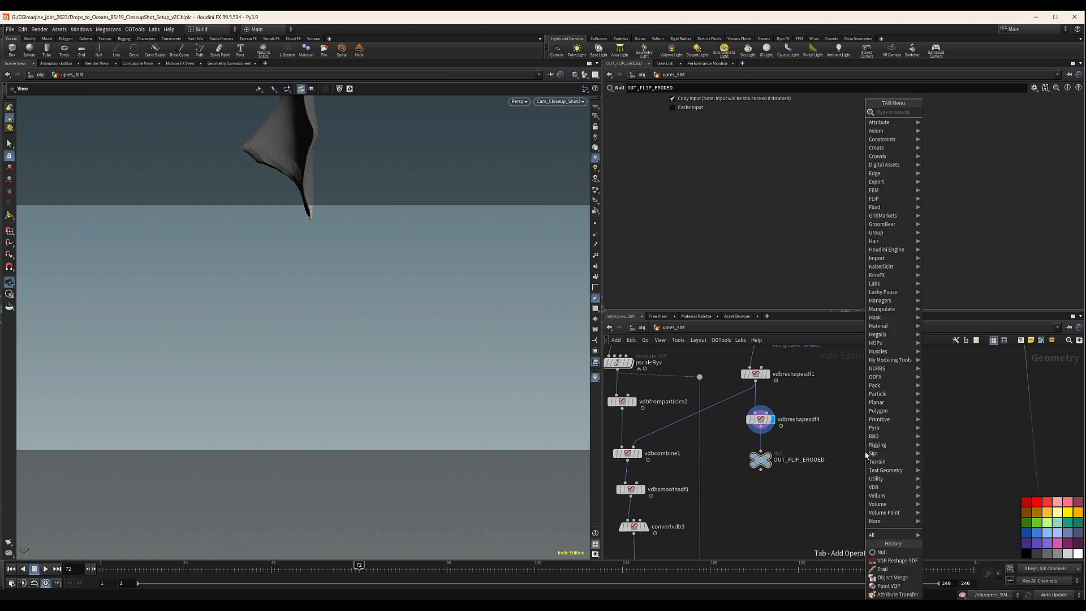
text(primi)
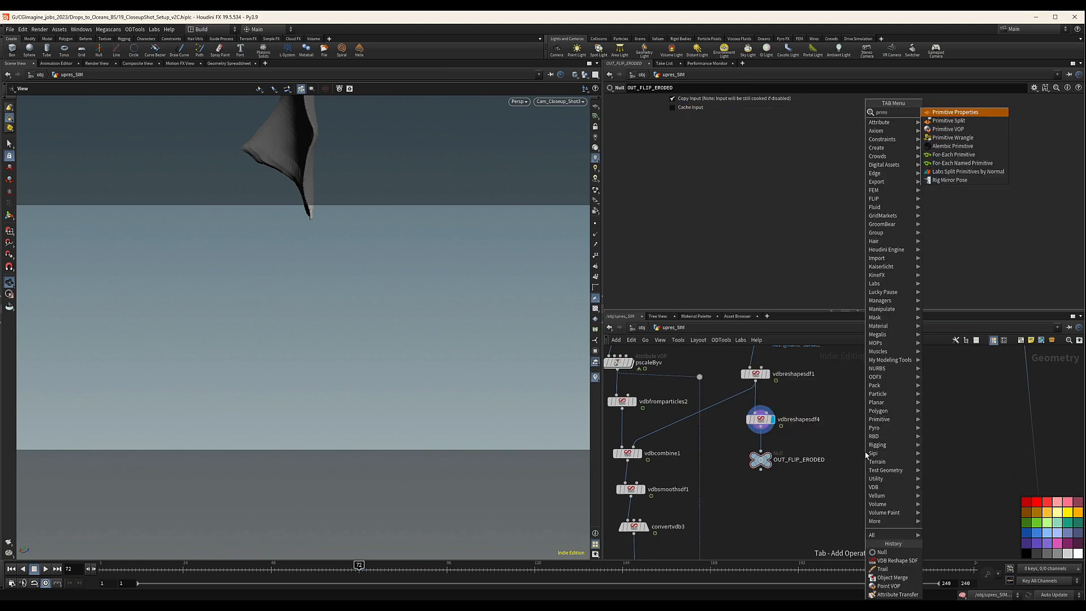
key(Return)
click(864, 455)
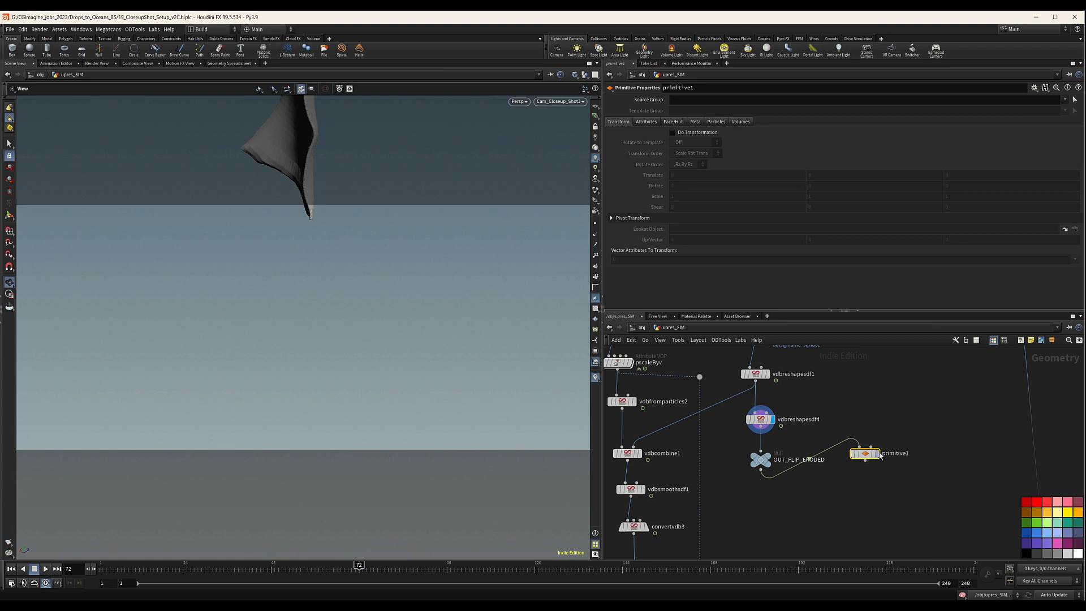
click(878, 454)
Enable Adjust Visualization for volumes on the Primitive Properties node and set the display mode to Isosurface.
click(740, 122)
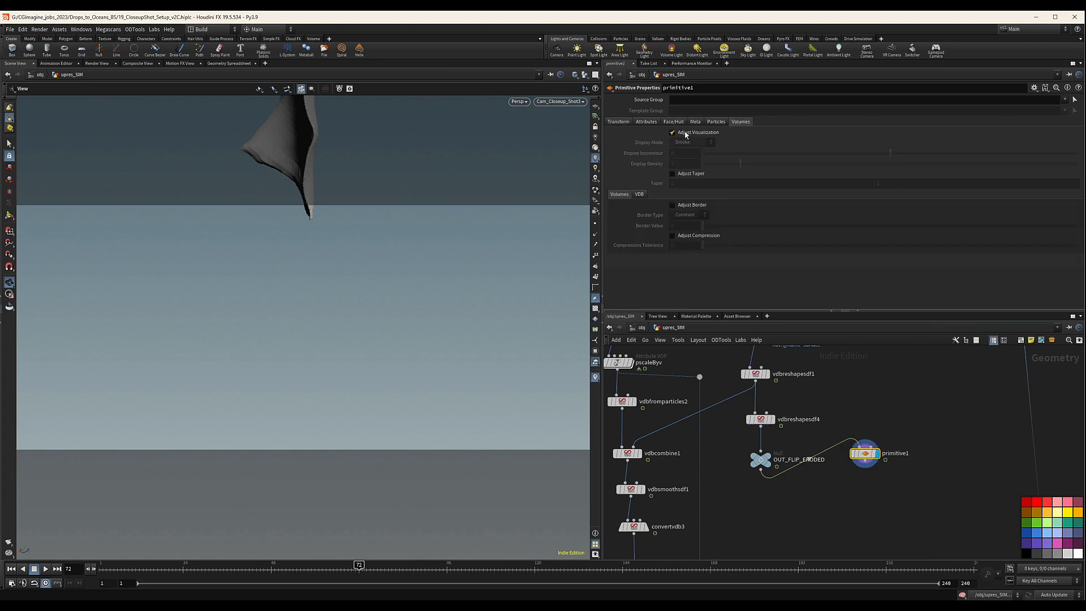
click(685, 135)
click(709, 142)
click(694, 168)
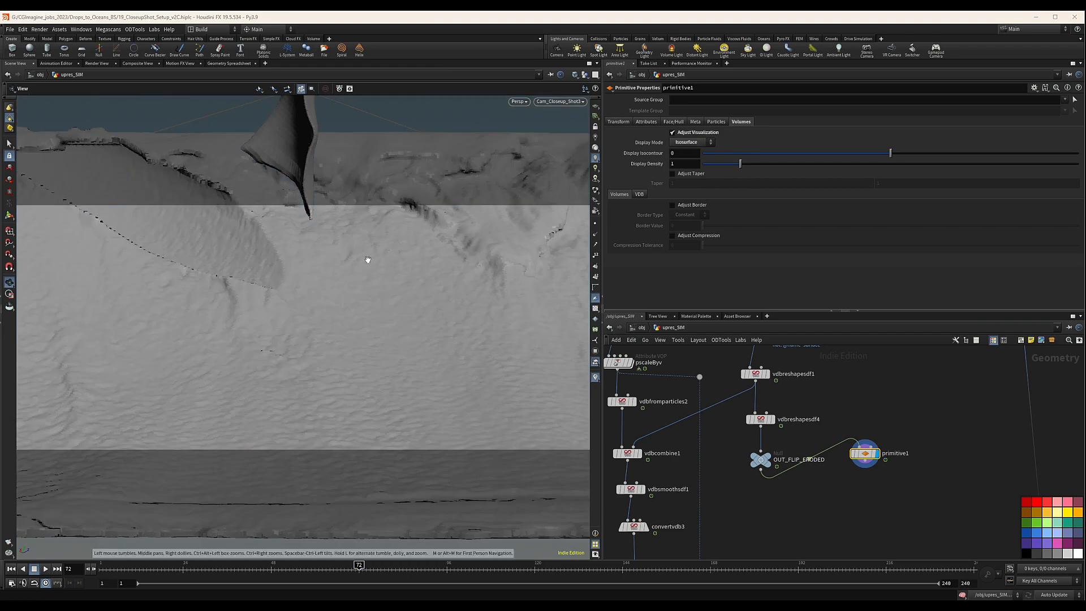
right_drag(368, 259, 286, 281)
drag(286, 281, 330, 252)
right_drag(330, 253, 507, 215)
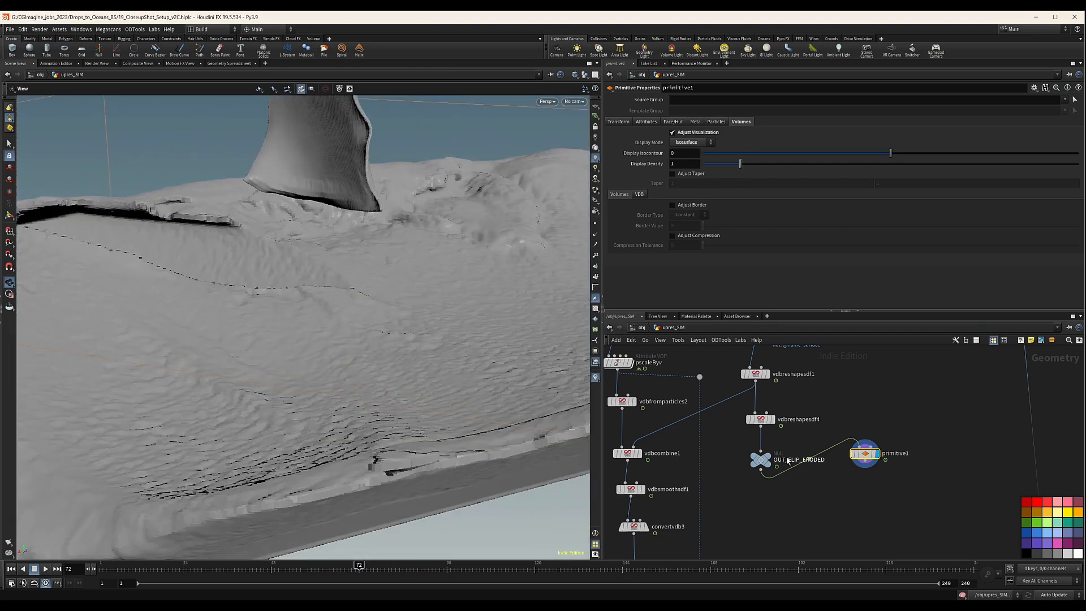
Display the OUT_FLIP_MESH null and examine the water mesh around the boat up close.
middle_drag(807, 404, 847, 452)
middle_drag(722, 448, 788, 432)
scroll(835, 520, down, 3)
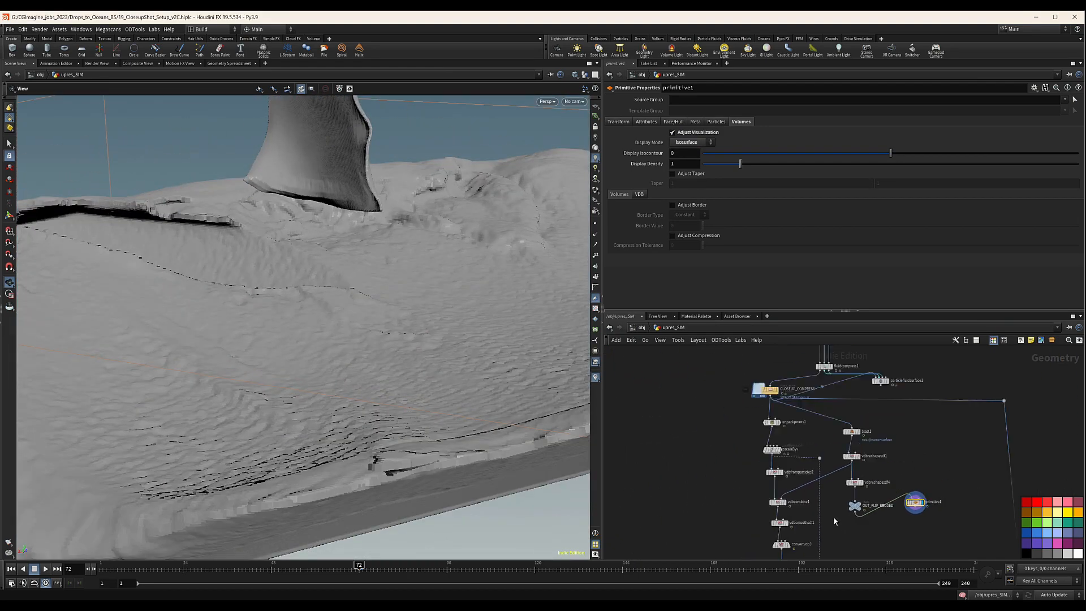
middle_drag(834, 521, 812, 395)
middle_drag(810, 449, 785, 324)
scroll(754, 432, up, 6)
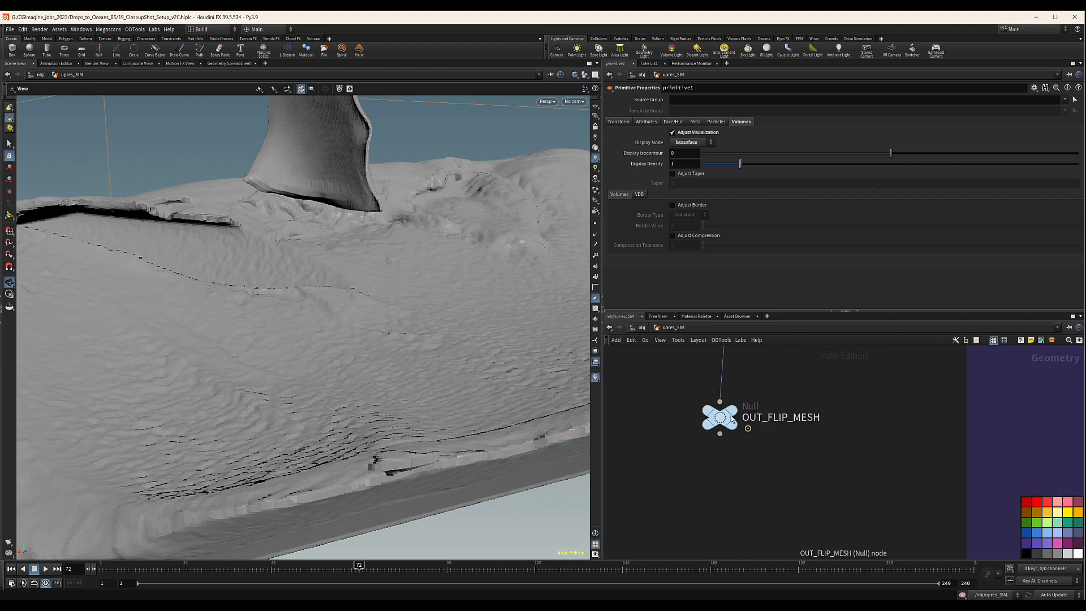
scroll(733, 418, up, 1)
mouse_move(735, 415)
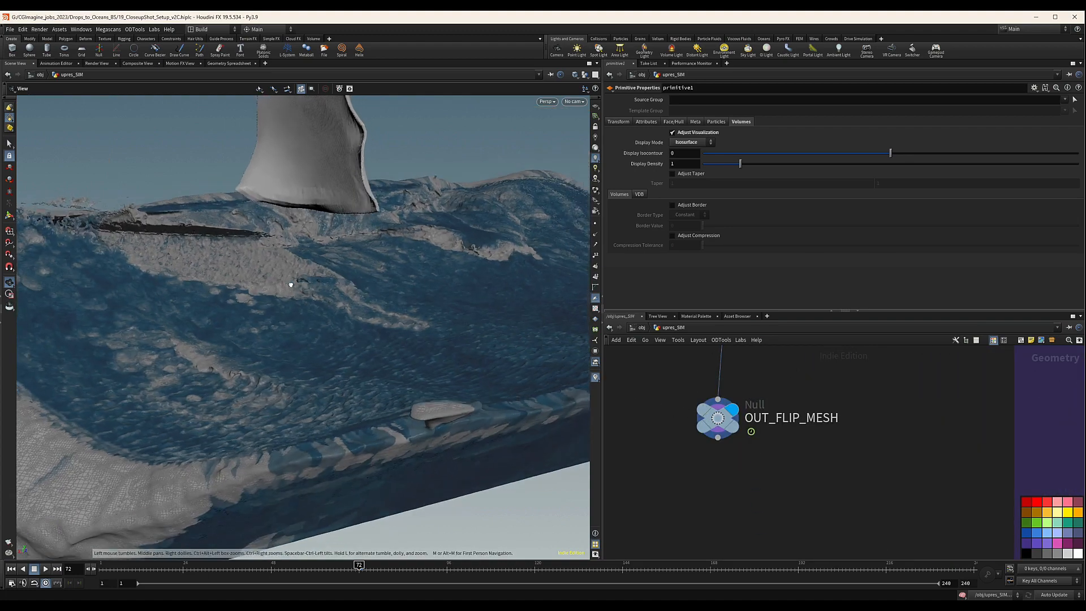
drag(290, 285, 494, 296)
Display the Primitive Properties node again to compare the eroded surface with the water mesh.
scroll(856, 399, down, 5)
scroll(856, 396, down, 1)
middle_drag(856, 396, 747, 515)
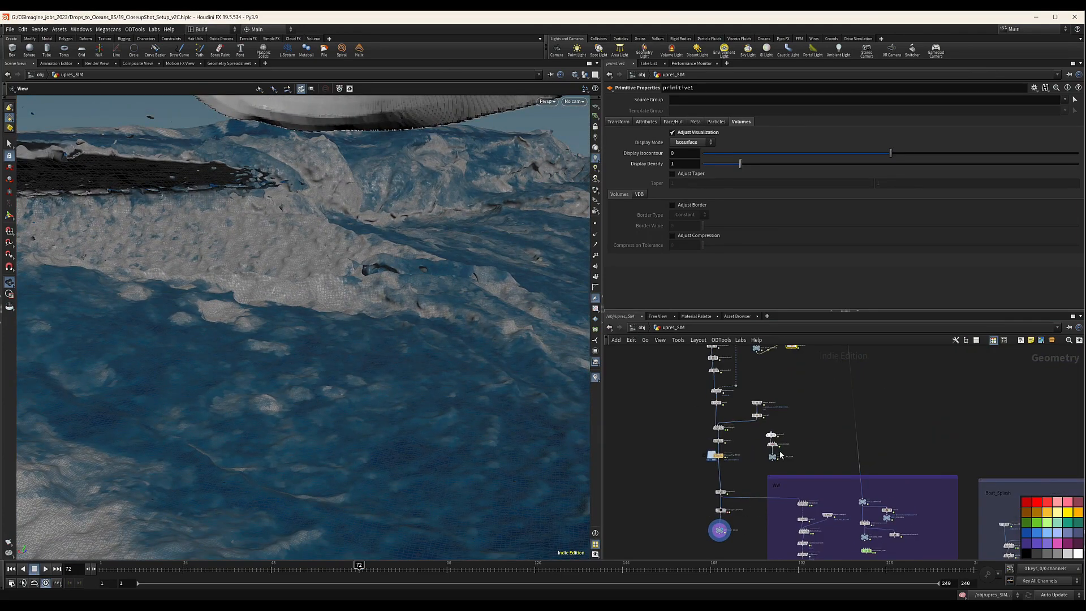
middle_drag(773, 370, 756, 422)
scroll(759, 395, up, 5)
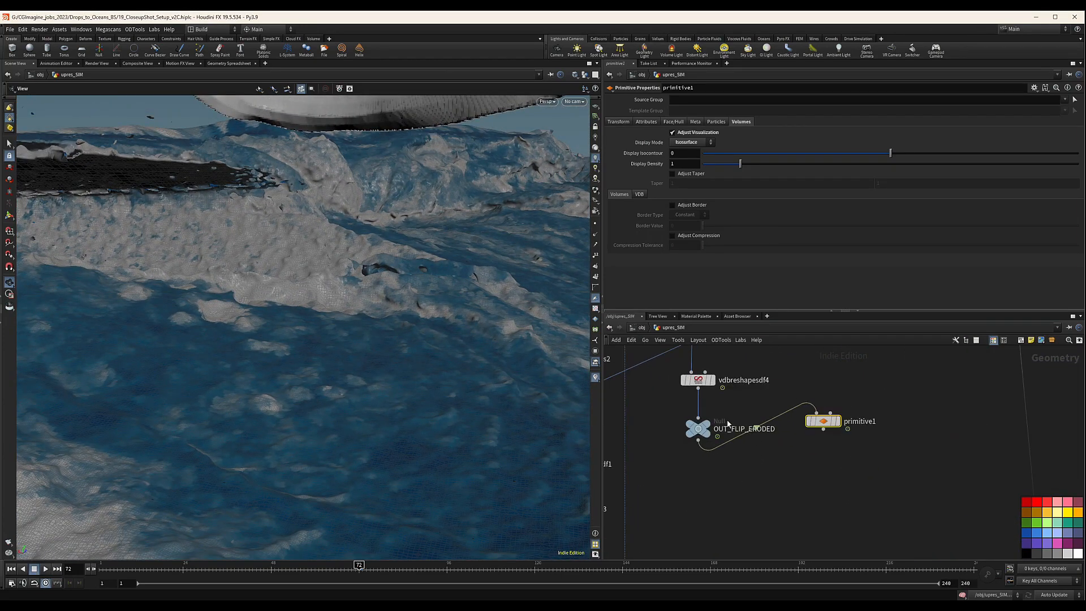
click(839, 422)
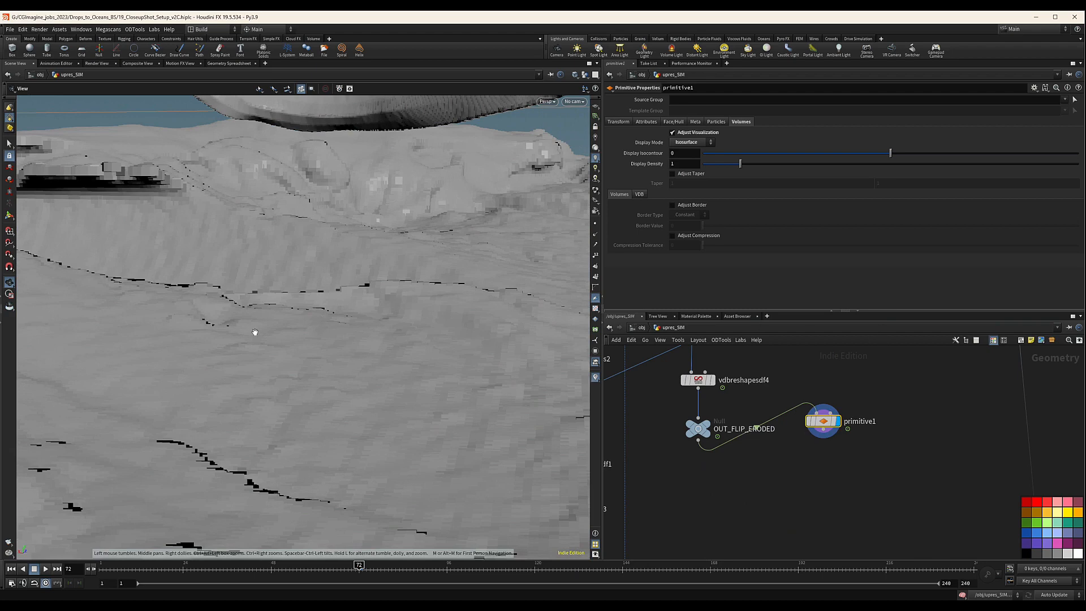
Copy the OUT_FLIP_ERODED null and enter the Add_Splashes_SIM DOP network.
scroll(906, 390, down, 4)
middle_drag(838, 440, 784, 421)
drag(779, 421, 746, 393)
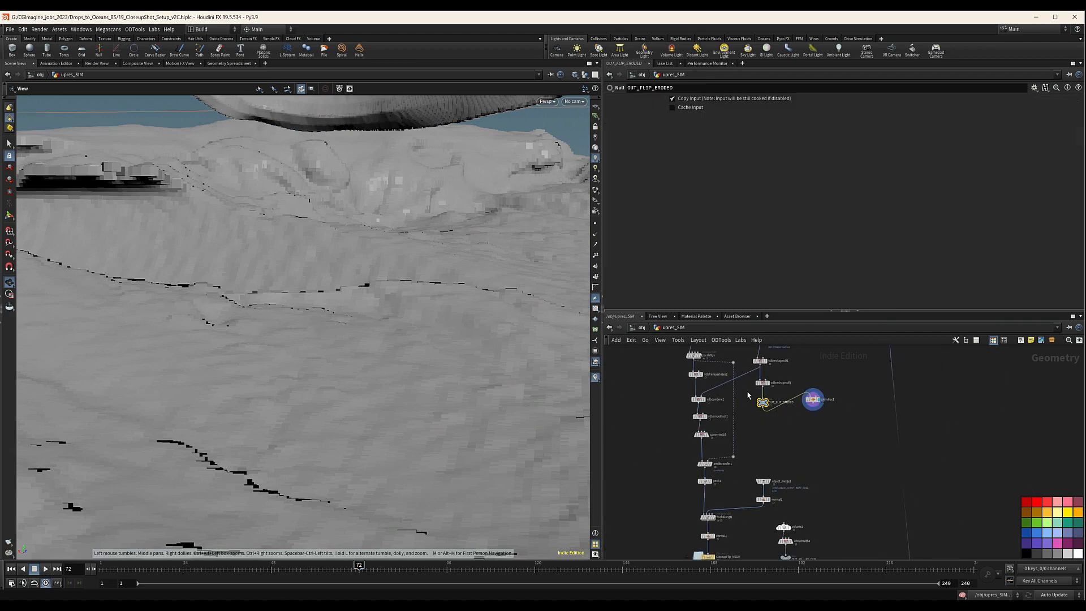
drag(777, 440, 746, 394)
key(ctrl+c)
scroll(912, 396, down, 8)
middle_drag(939, 416, 791, 341)
scroll(791, 368, up, 10)
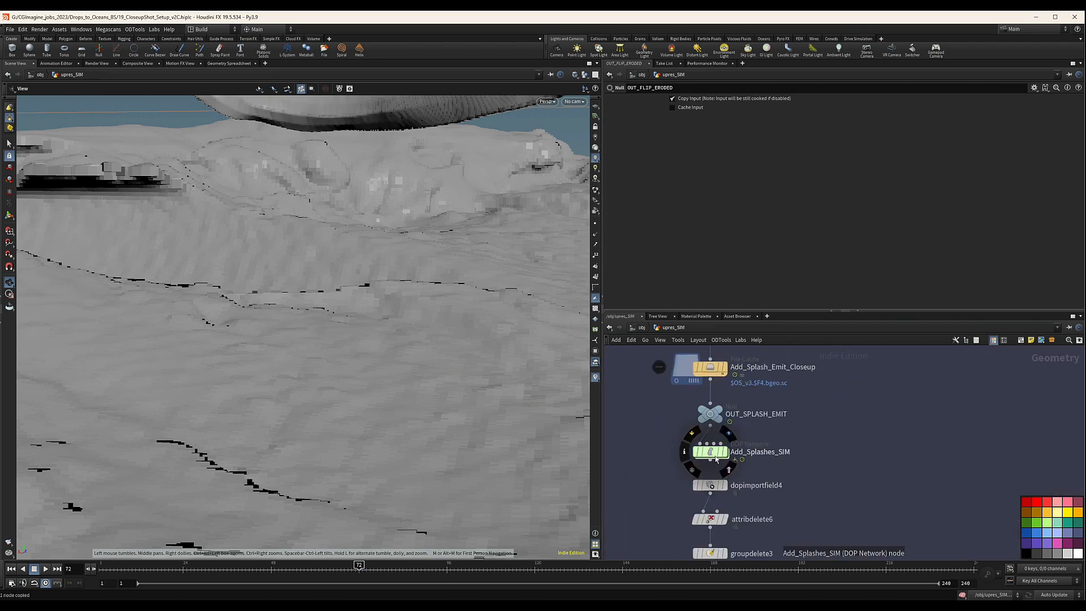
double_click(710, 453)
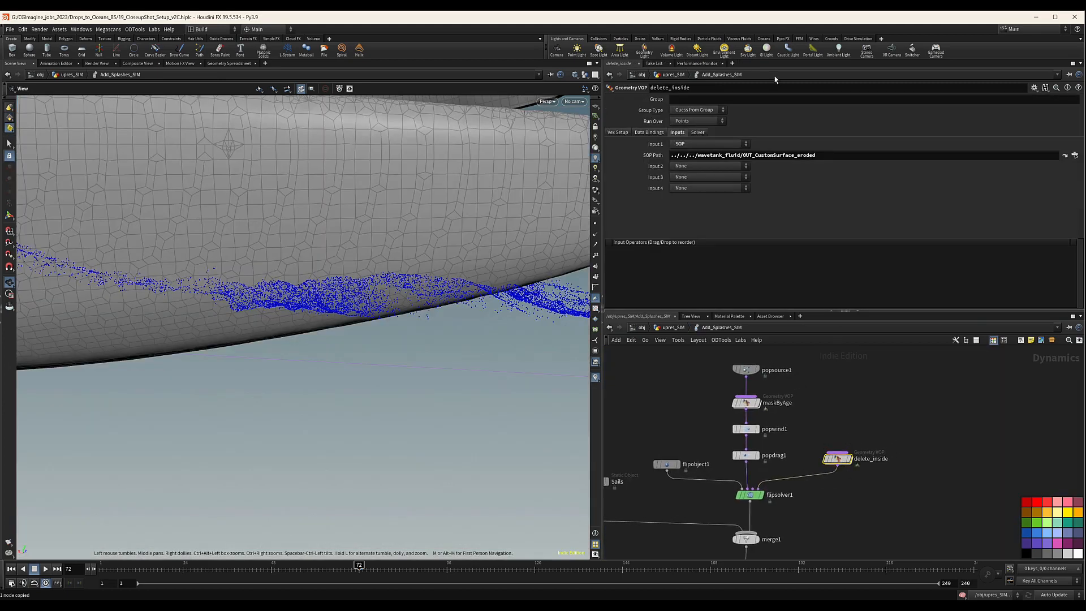
Point Input 1 of delete_inside to the relative SOP path ../../OUT_FLIP_ERODED and set Input 2 to SOP.
drag(818, 155, 613, 157)
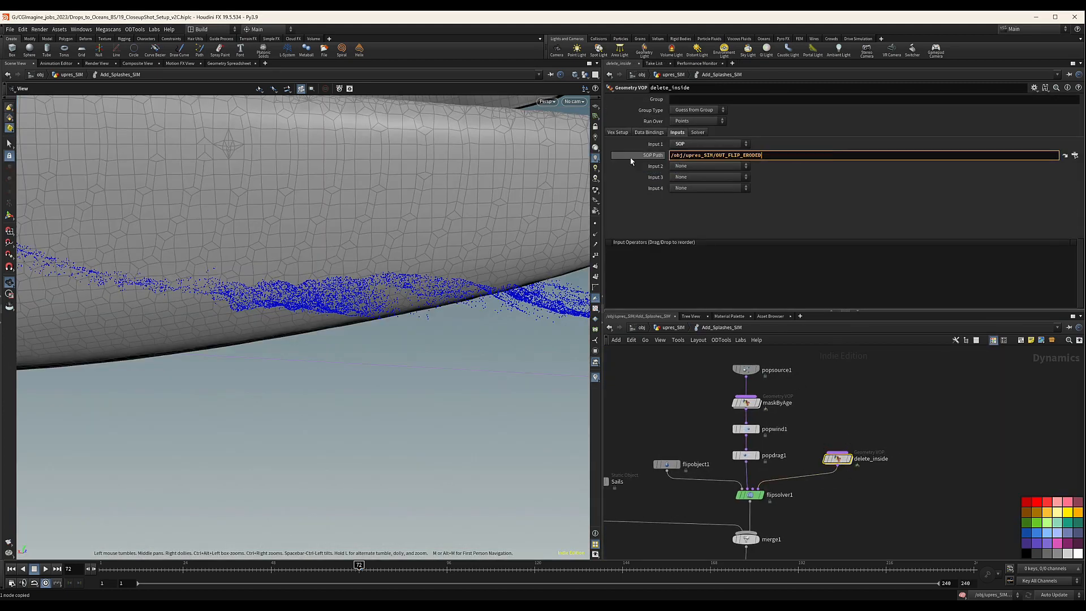
key(ctrl+v)
click(1075, 157)
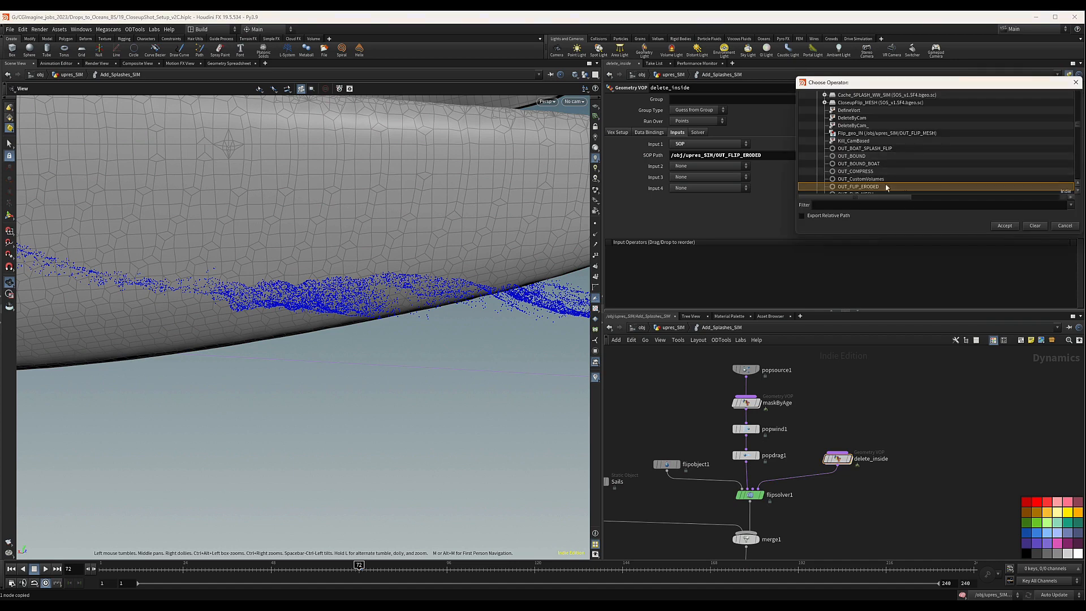
click(1016, 226)
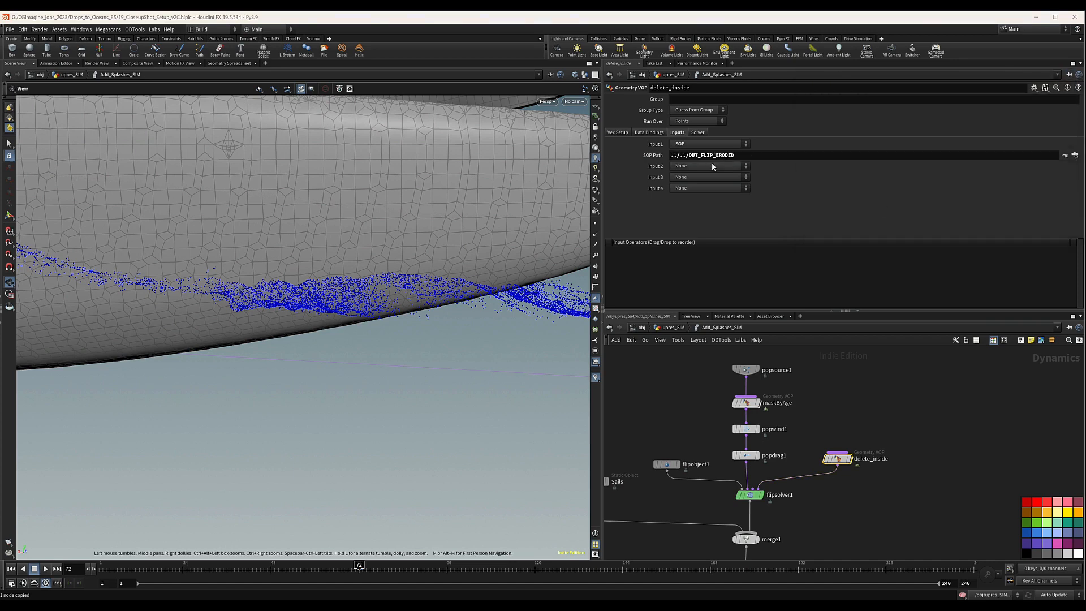
click(687, 165)
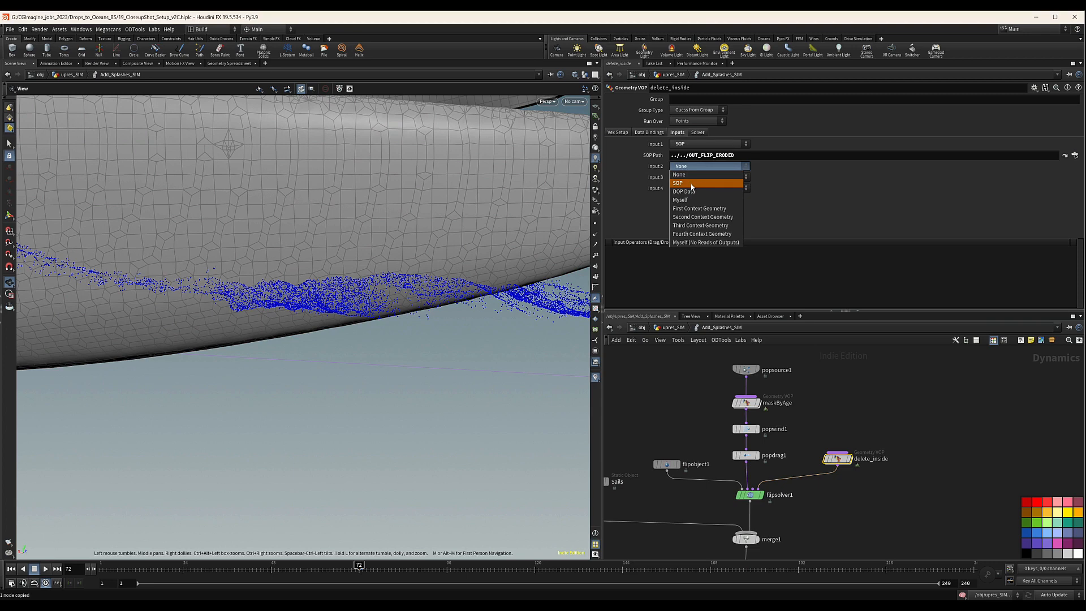
click(691, 184)
Return to the upres_SIM network and copy the OUT_KILL_BY_CAM null below convertvdb4.
click(667, 328)
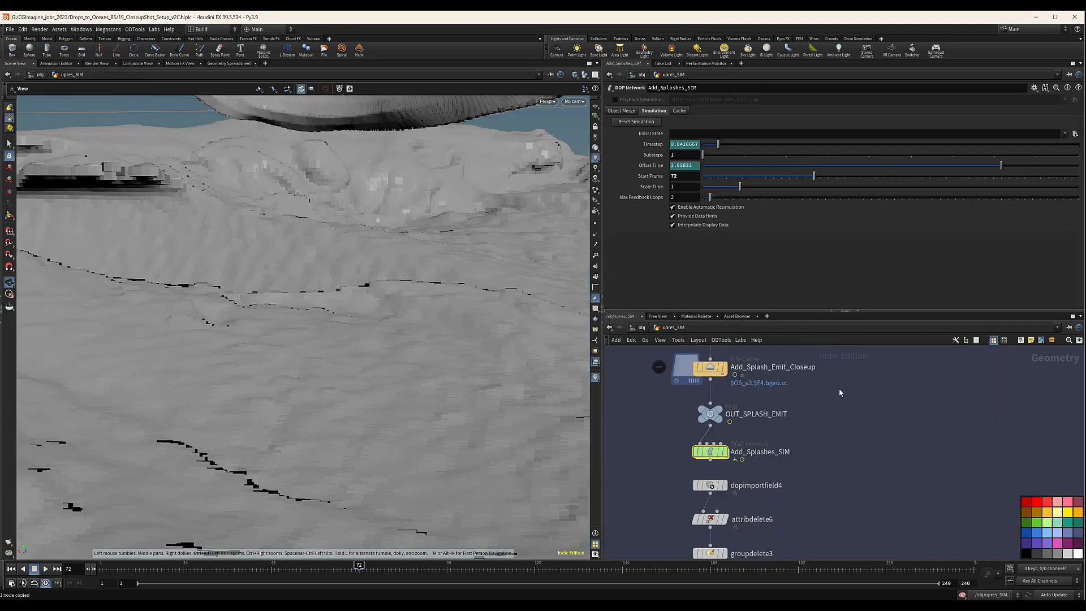
scroll(841, 393, down, 6)
middle_drag(853, 397, 861, 487)
scroll(894, 457, down, 3)
middle_drag(896, 444, 858, 465)
scroll(850, 454, up, 6)
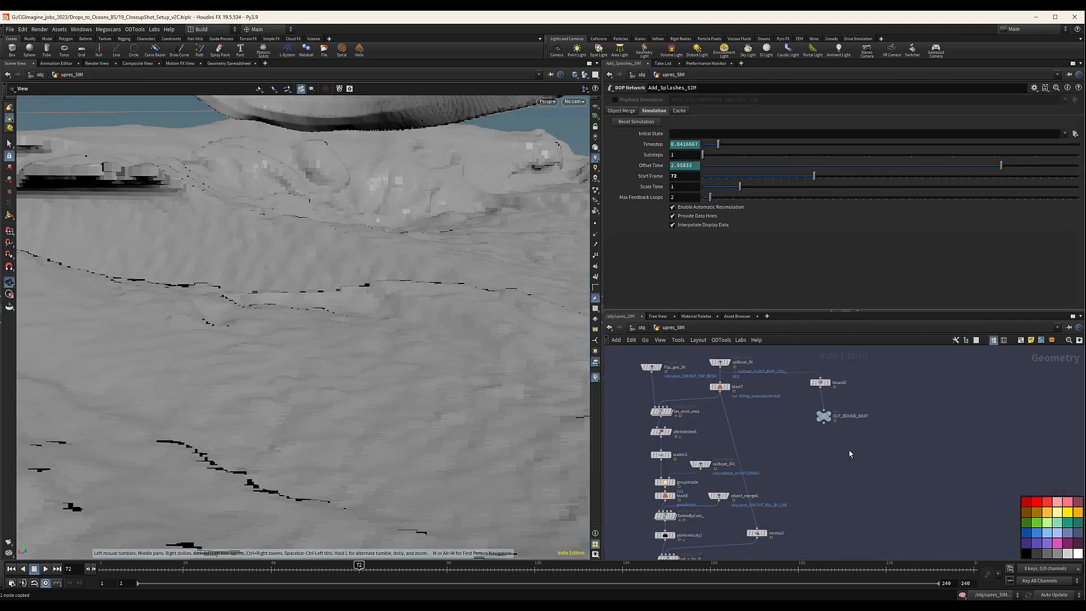
scroll(849, 453, down, 6)
middle_drag(710, 434, 748, 461)
scroll(685, 413, up, 3)
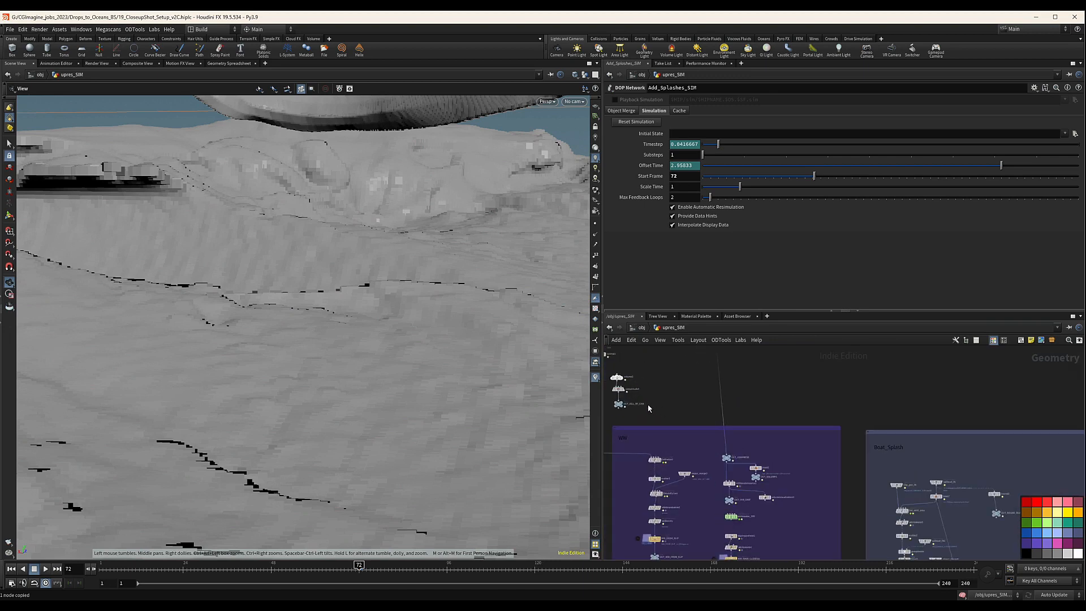
scroll(685, 411, up, 5)
drag(719, 415, 649, 449)
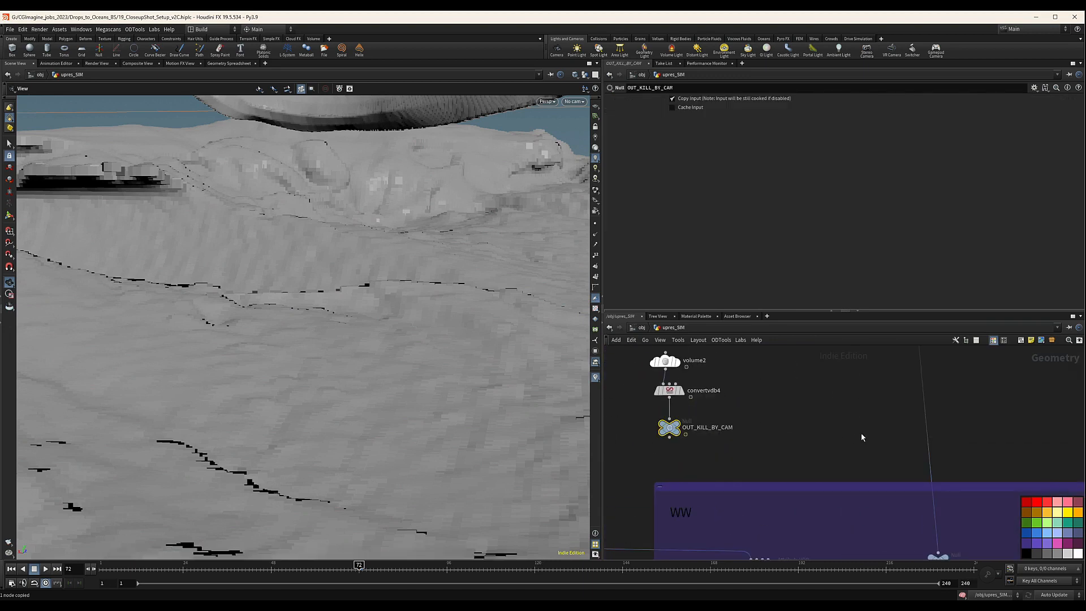
key(ctrl+c)
Reopen Add_Splashes_SIM and set the Input 2 SOP path of delete_inside to the relative path ../../OUT_KILL_BY_CAM.
scroll(804, 429, down, 10)
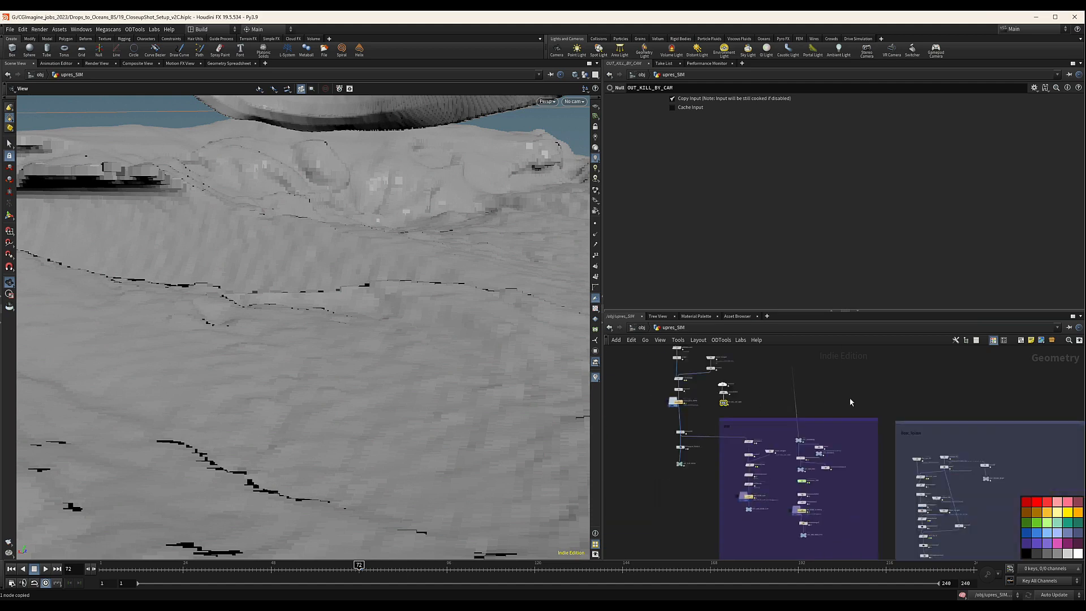
scroll(775, 450, up, 9)
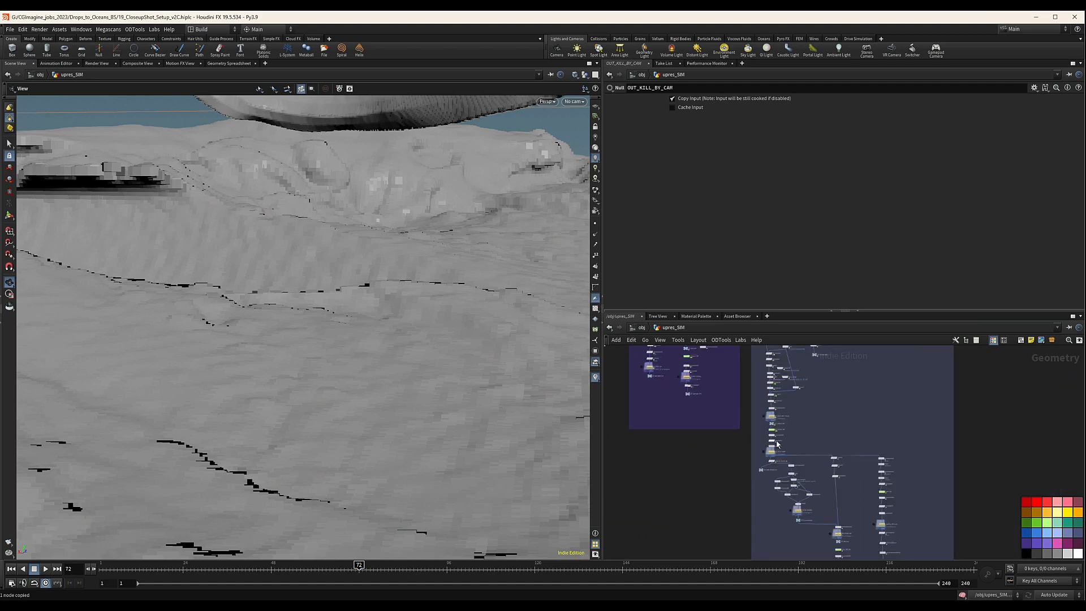
double_click(723, 405)
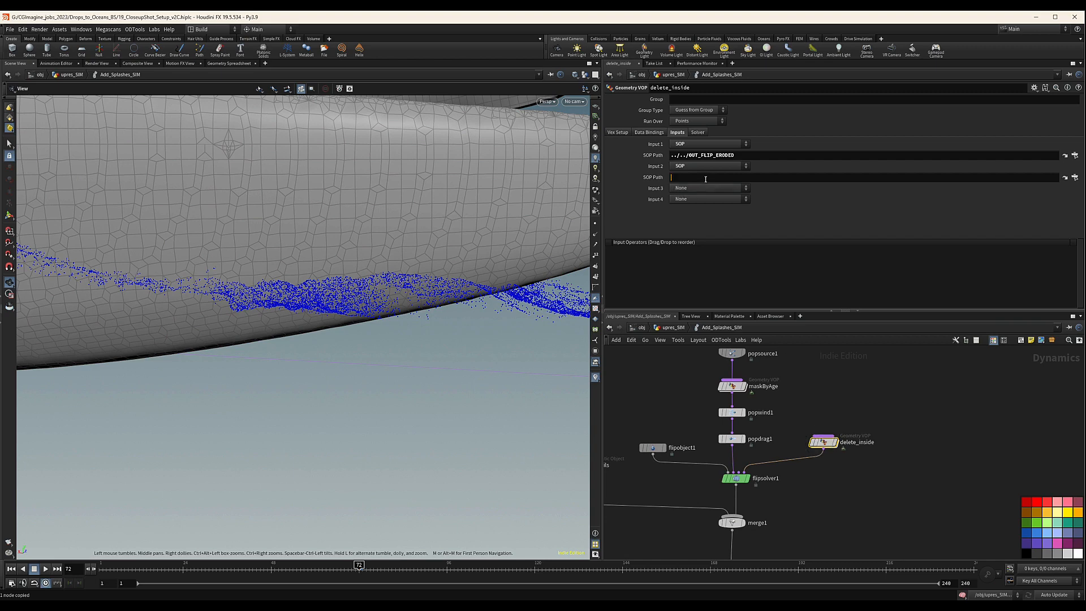
key(ctrl+v)
key(Return)
click(1077, 179)
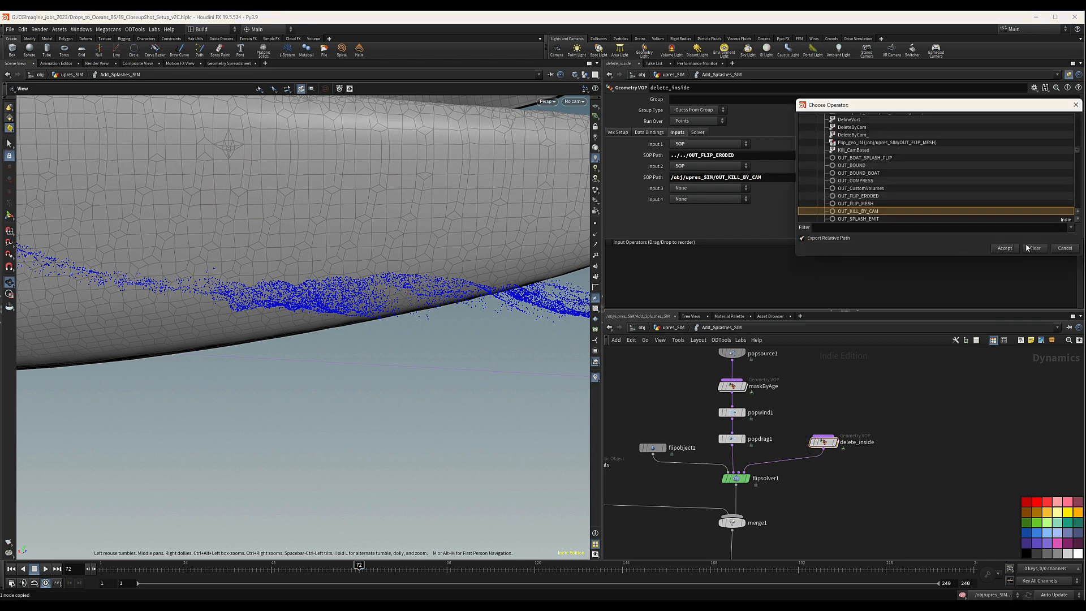
click(1010, 249)
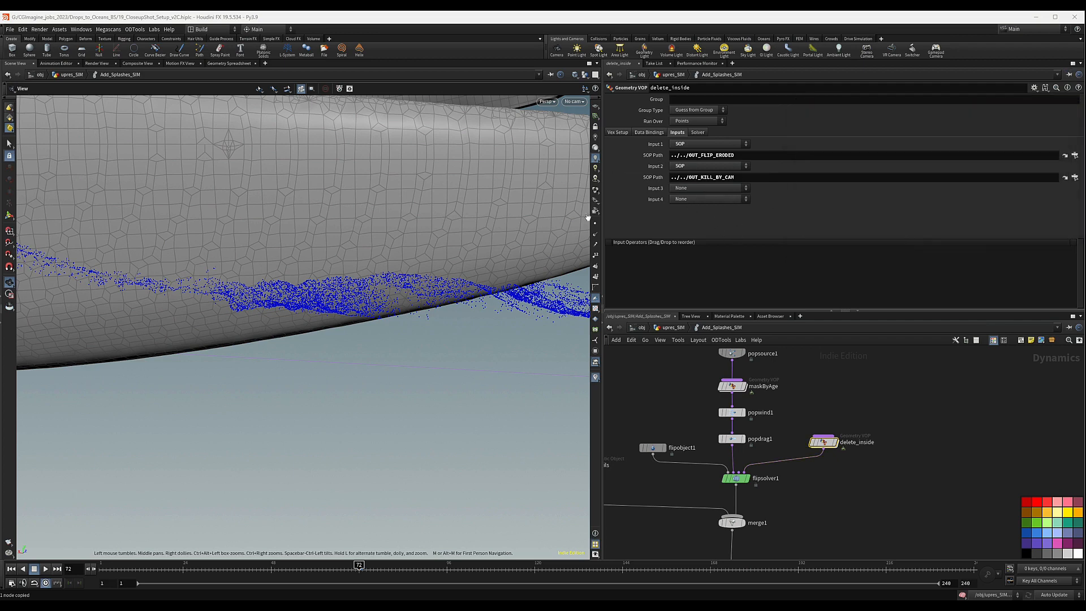
Set Input 3 of delete_inside to SOP and point its path to /obj/sailboat_in/OUT_Boat_ERODED_VDB_THICK.
drag(376, 170, 305, 266)
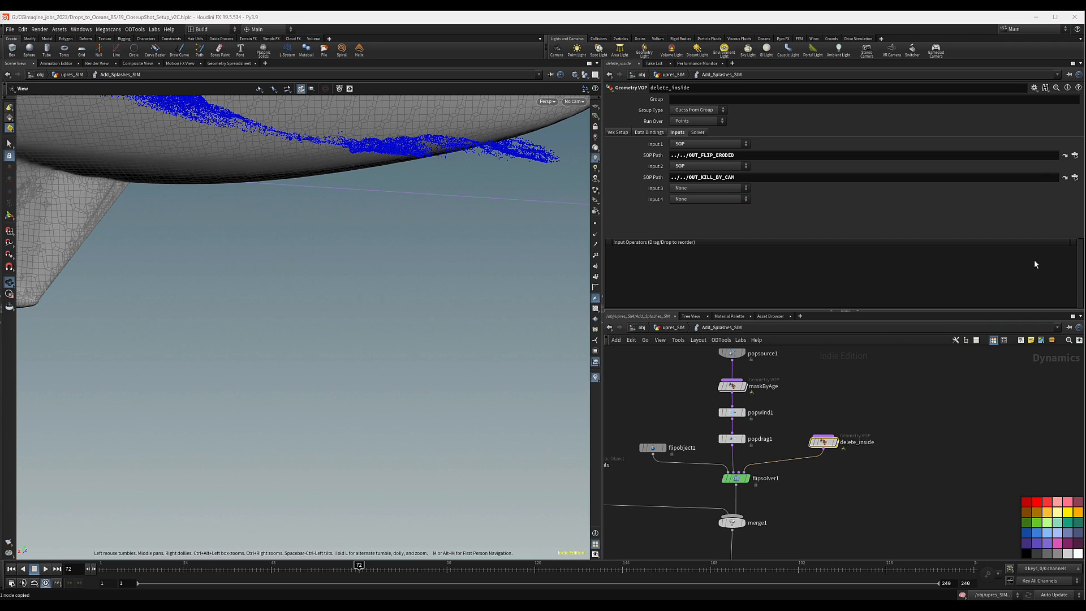
click(707, 188)
click(707, 199)
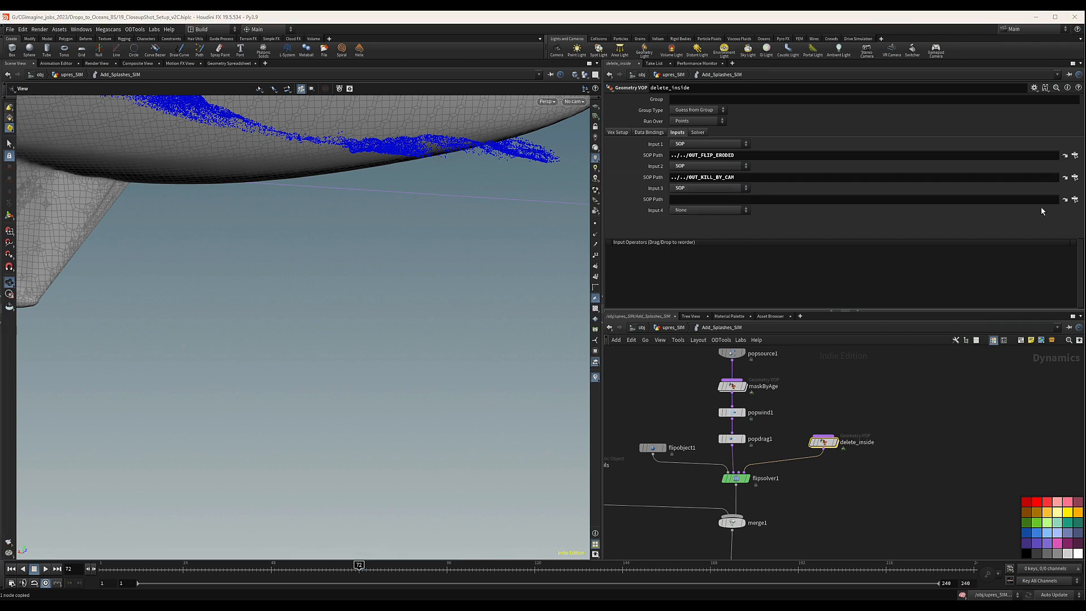
click(1075, 199)
scroll(857, 168, up, 5)
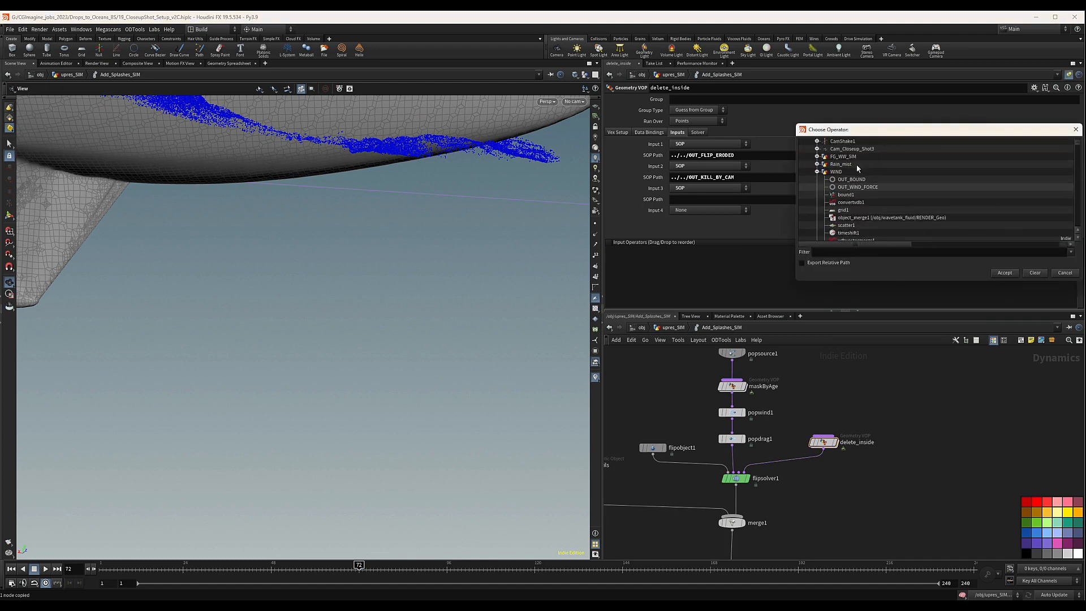
scroll(858, 168, up, 2)
click(817, 203)
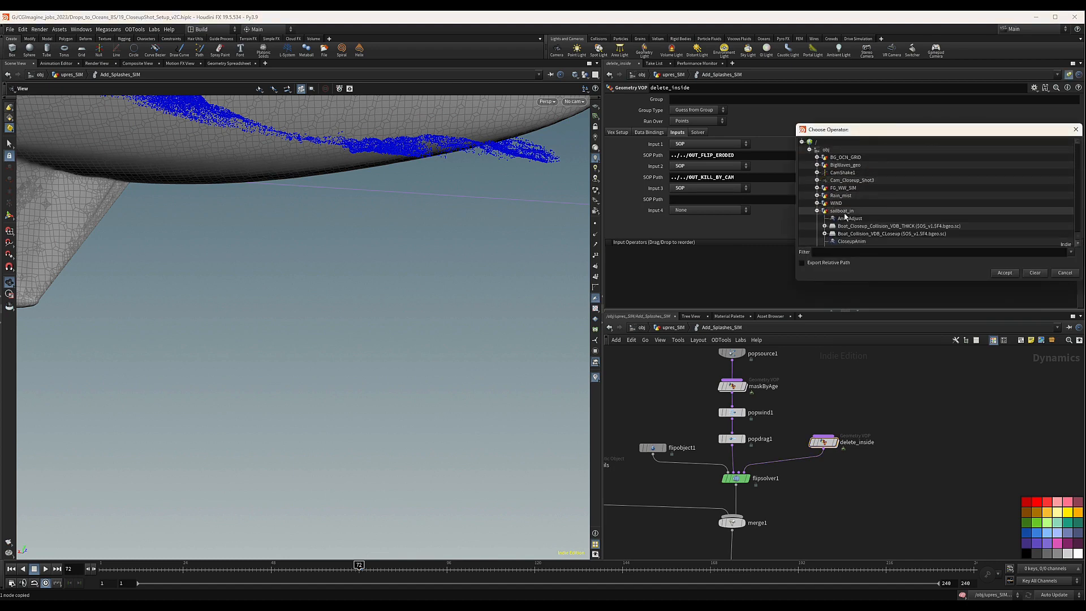
scroll(854, 223, down, 5)
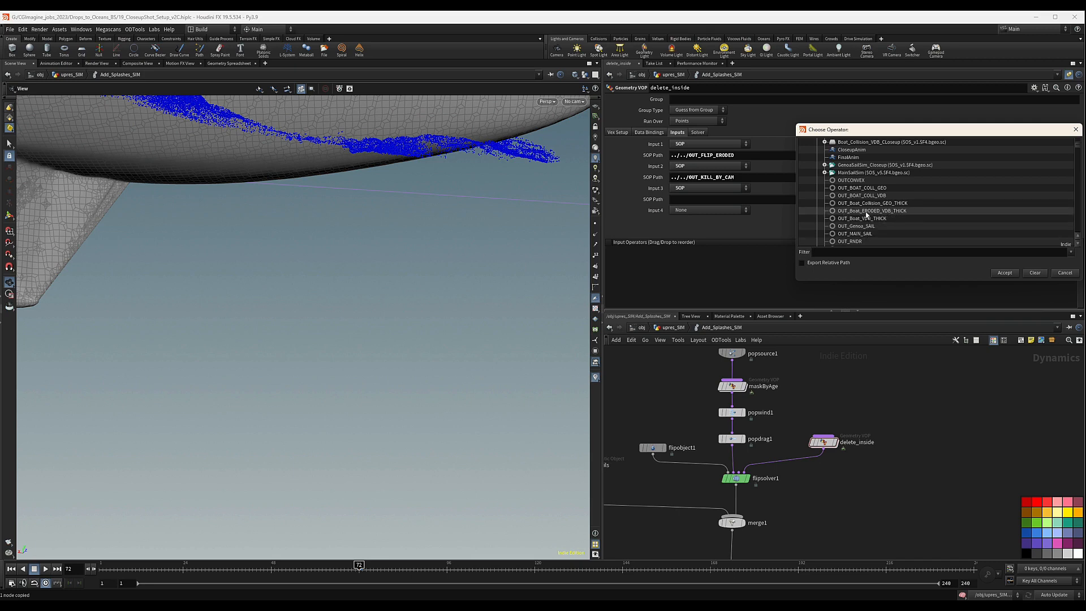
double_click(876, 212)
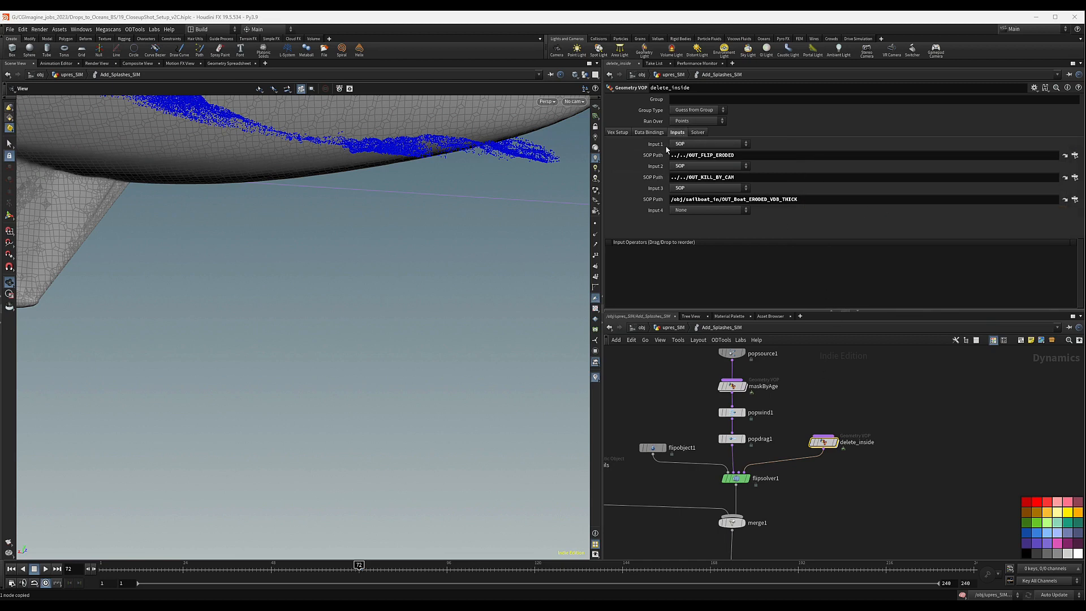
Inside delete_inside, add a second Volume Sample below volumesamplefile1, fed by OpInput2 as filename and P as sample position.
drag(759, 156, 714, 155)
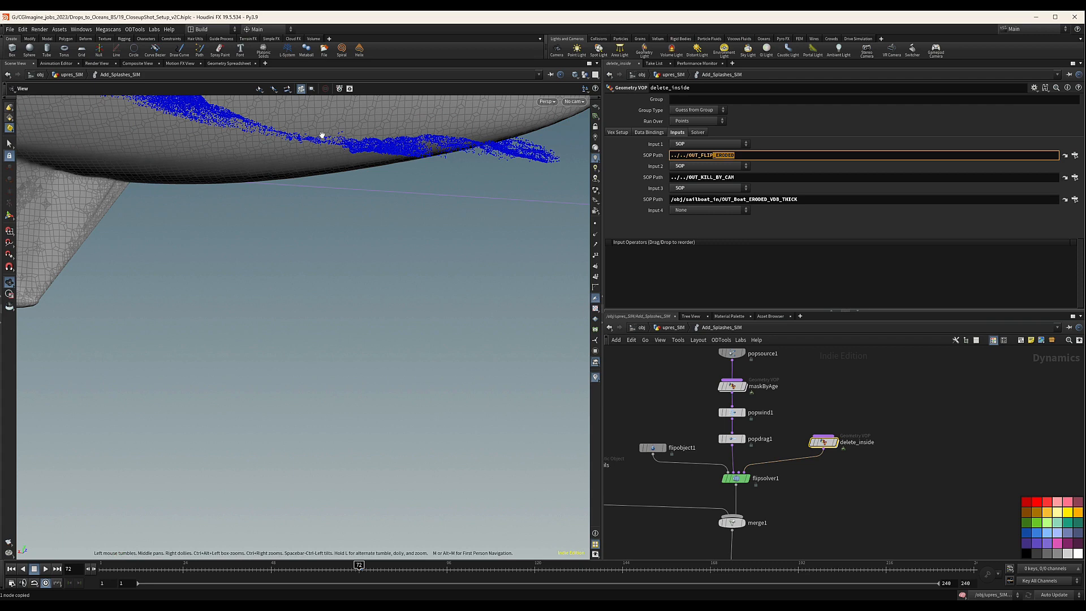
drag(322, 135, 310, 234)
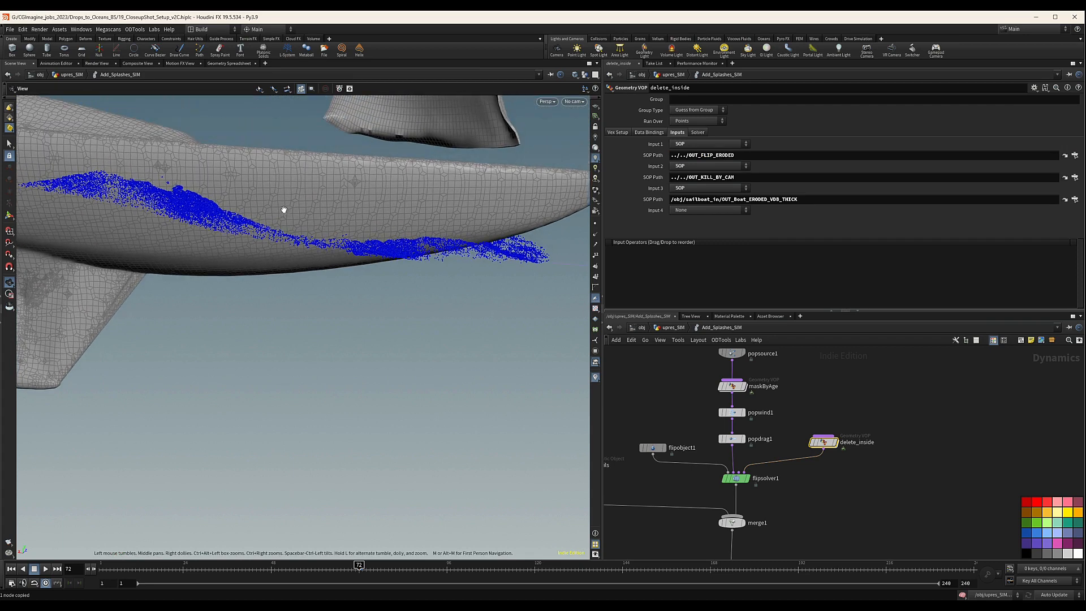
double_click(824, 442)
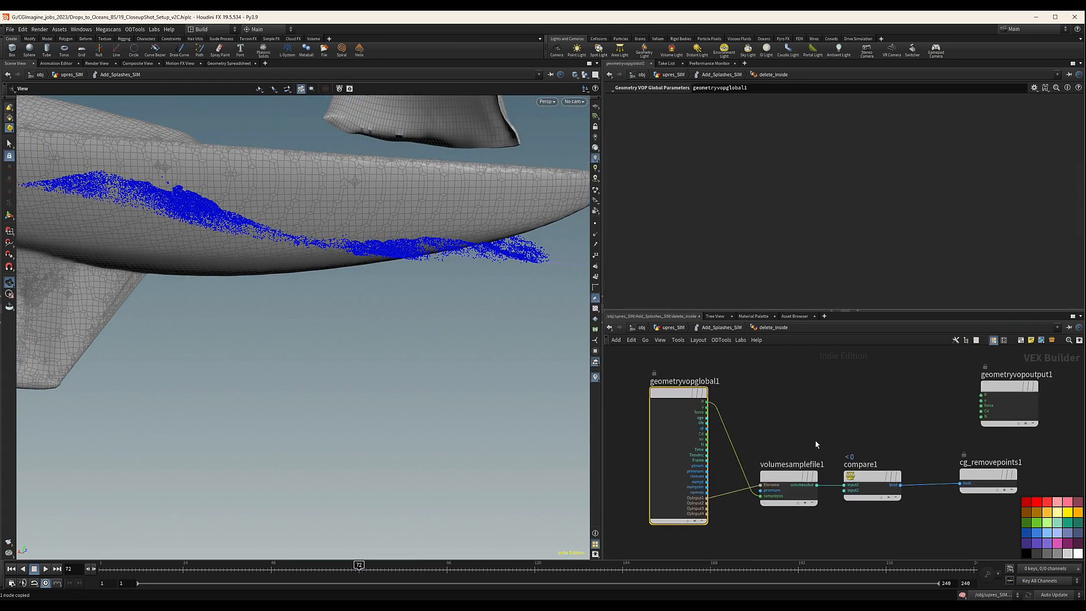
drag(720, 417, 661, 423)
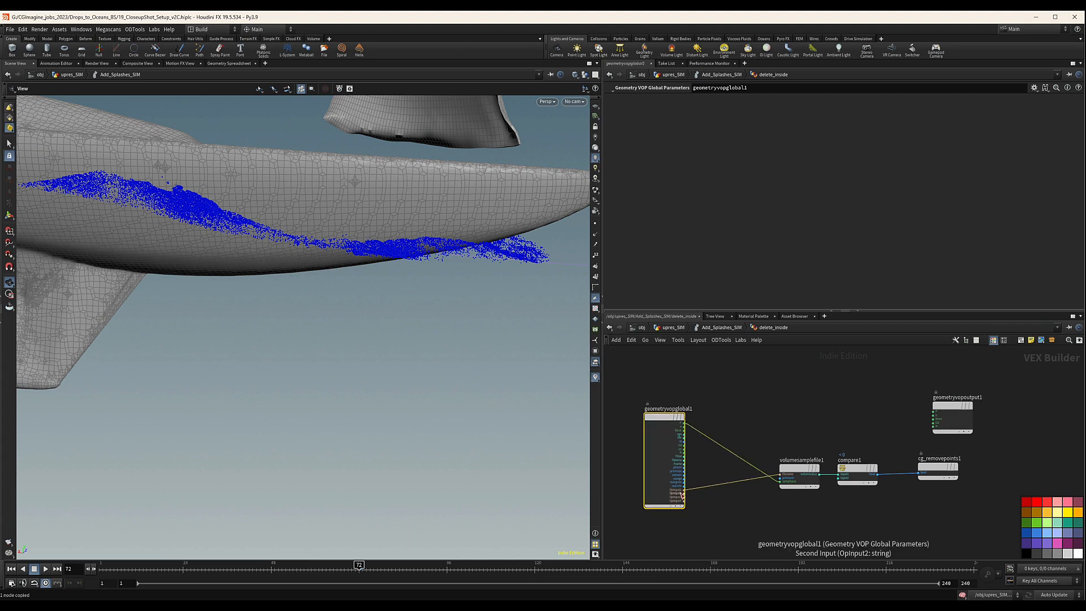
drag(798, 468, 779, 468)
click(857, 469)
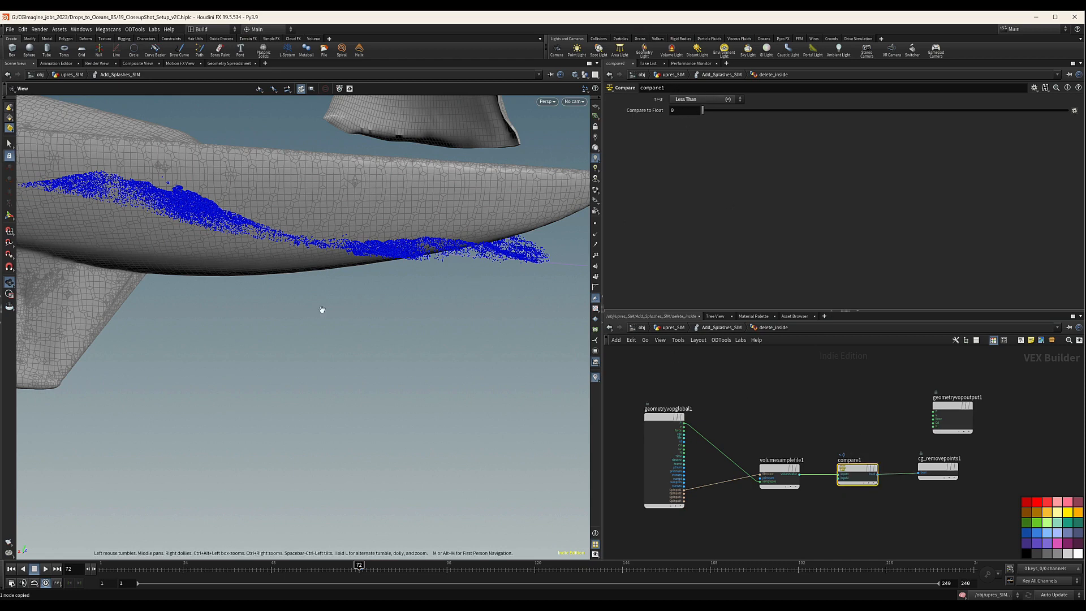
middle_drag(823, 498, 811, 486)
key(ctrl+v)
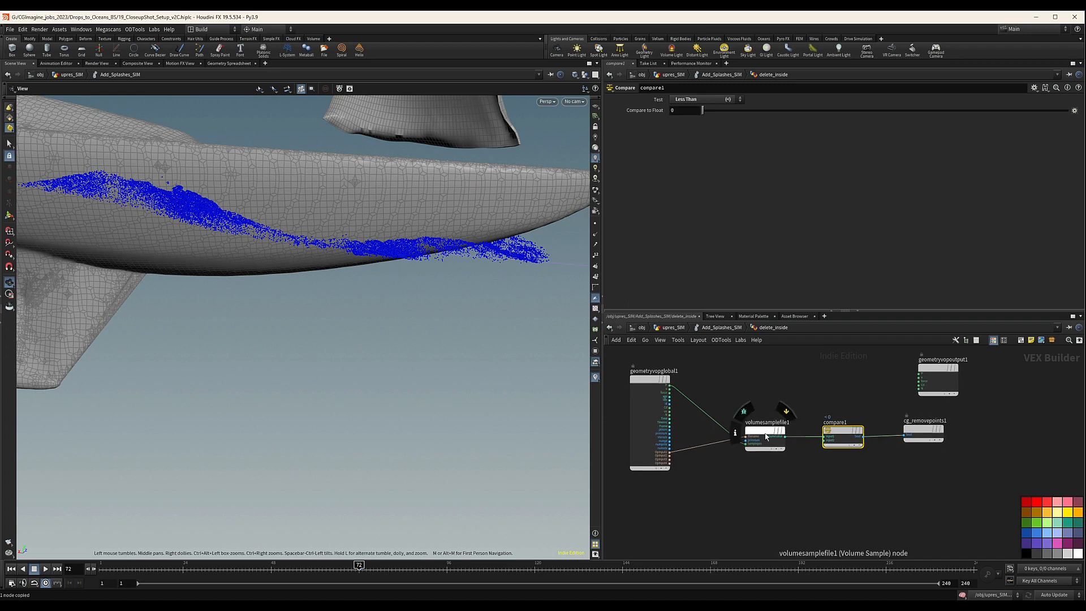
click(761, 484)
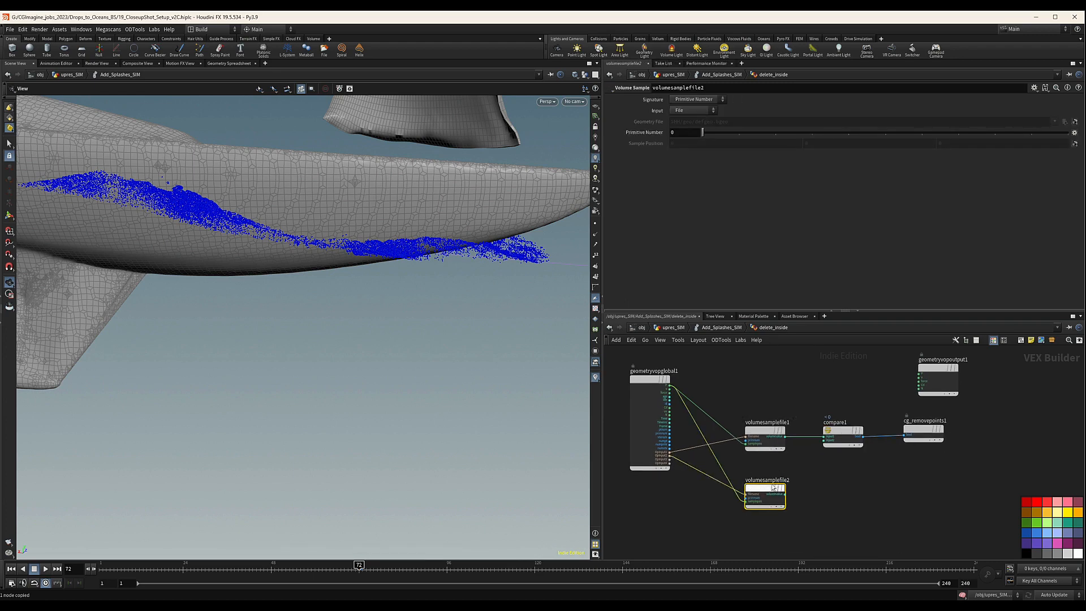
drag(763, 488, 763, 473)
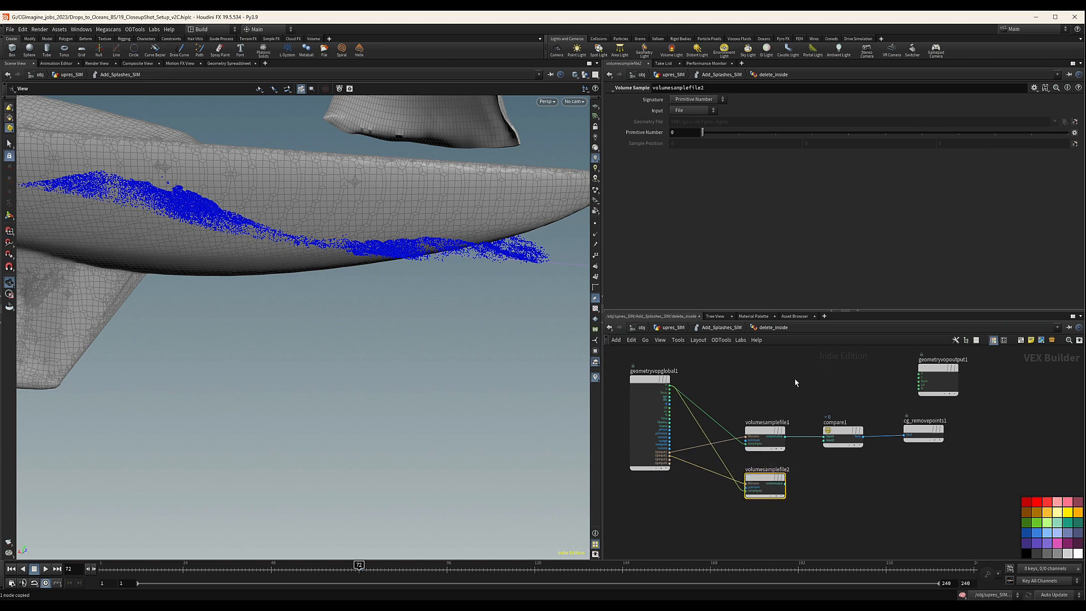
Duplicate compare1 for the second volume sample and set the copy's test to Greater Than.
alt+drag(839, 435, 840, 483)
scroll(796, 487, up, 1)
scroll(796, 484, up, 2)
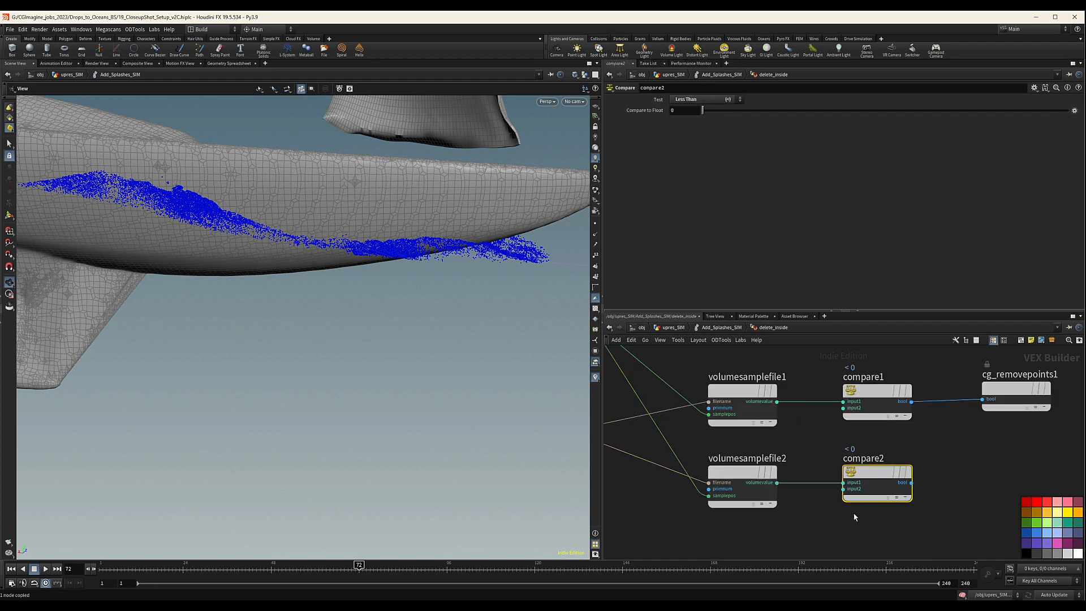
click(691, 100)
click(688, 125)
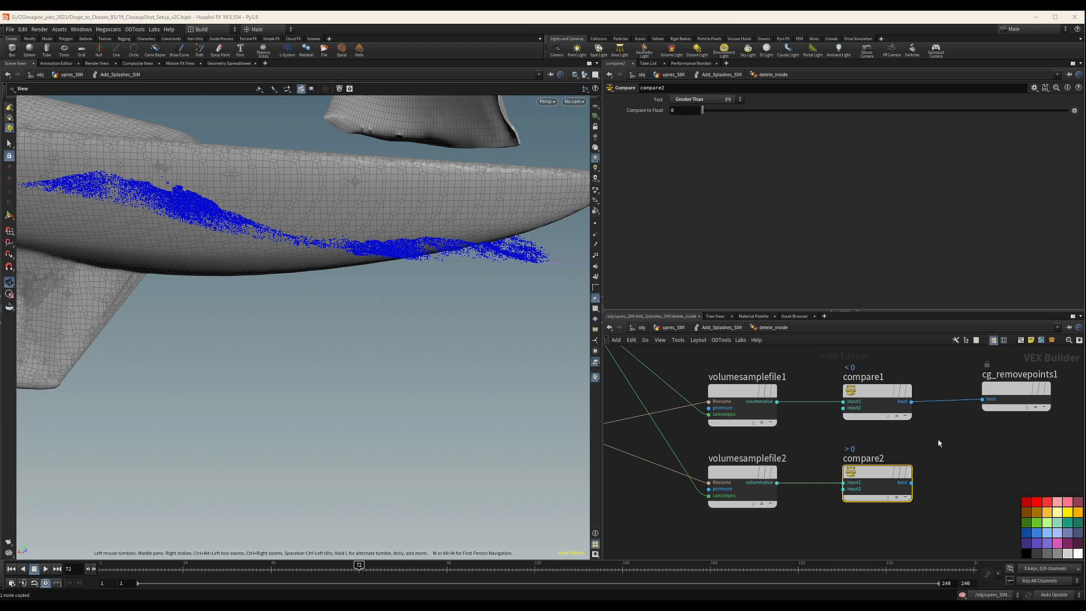
Add an Or node before cg_removepoints1 and connect the results of compare1 and compare2 to it.
middle_drag(1042, 466, 917, 453)
drag(895, 382, 1050, 379)
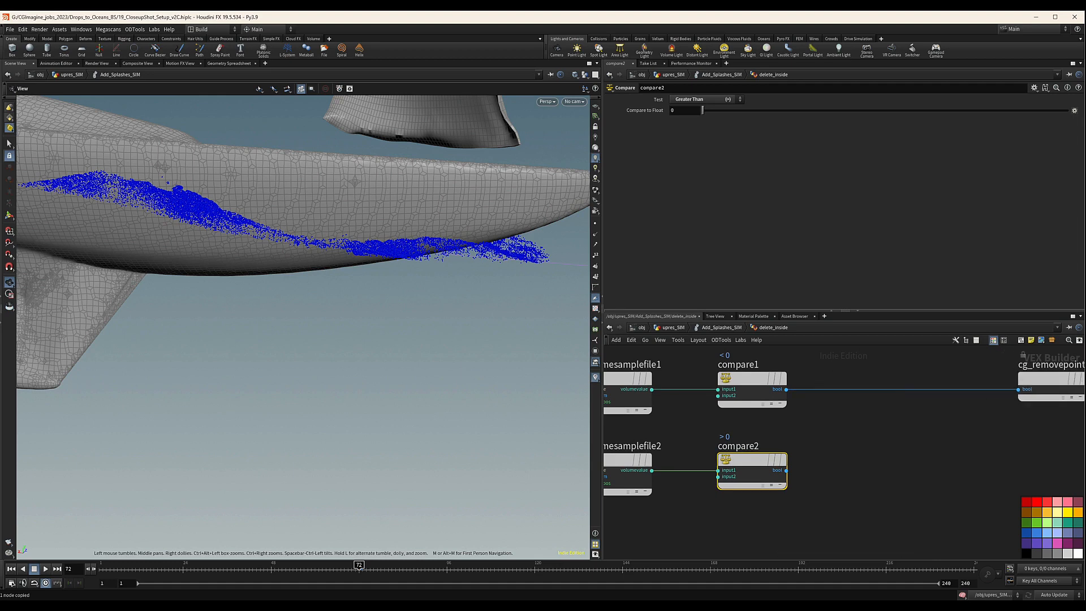
middle_drag(900, 409, 887, 411)
click(887, 411)
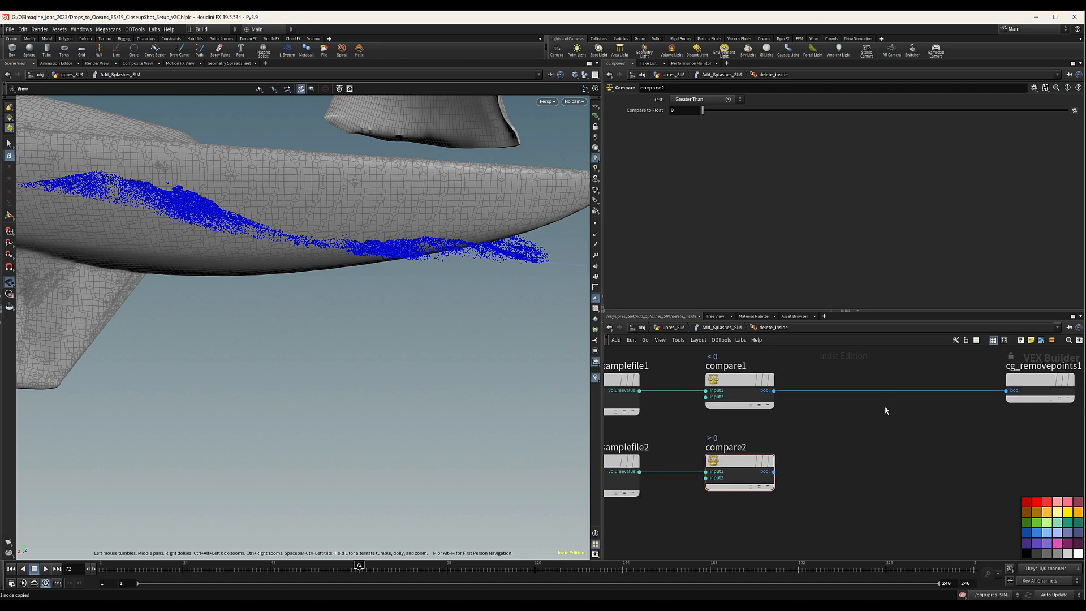
key(Tab)
text(or)
key(Return)
click(885, 410)
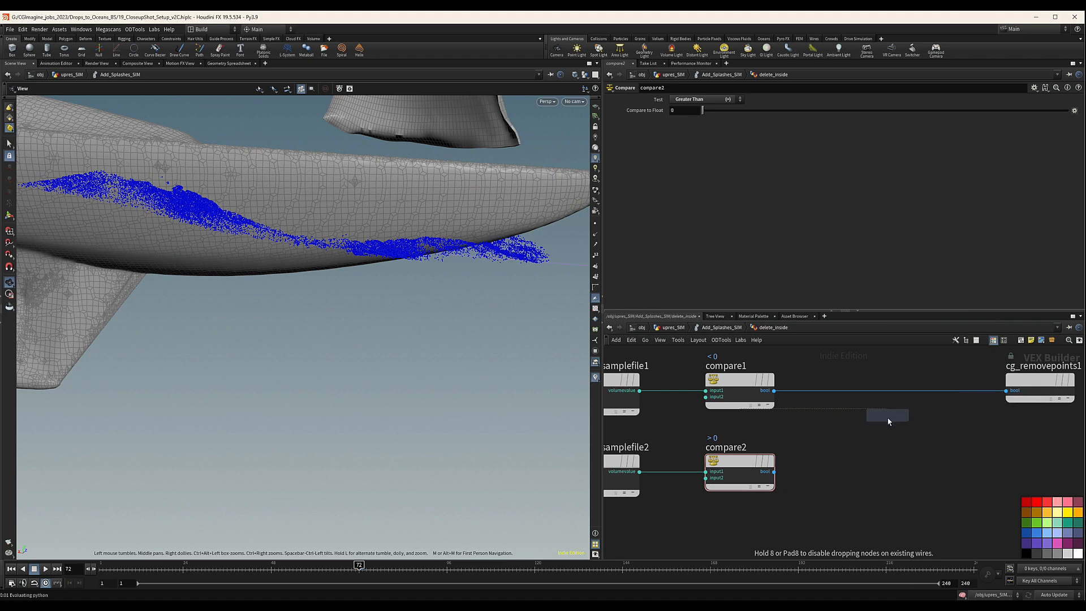
drag(774, 391, 853, 426)
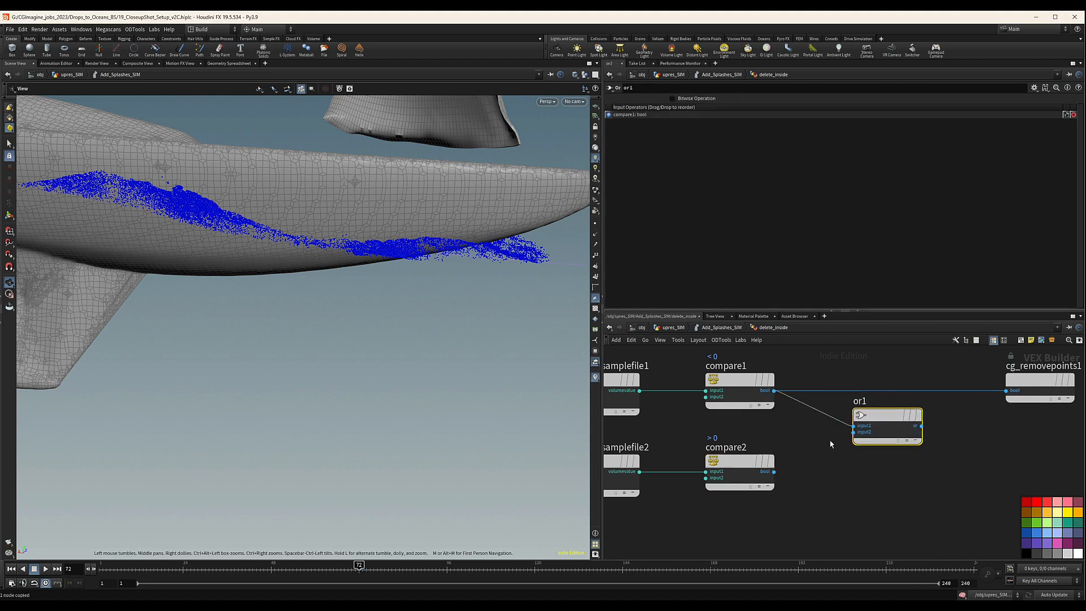
drag(774, 471, 867, 426)
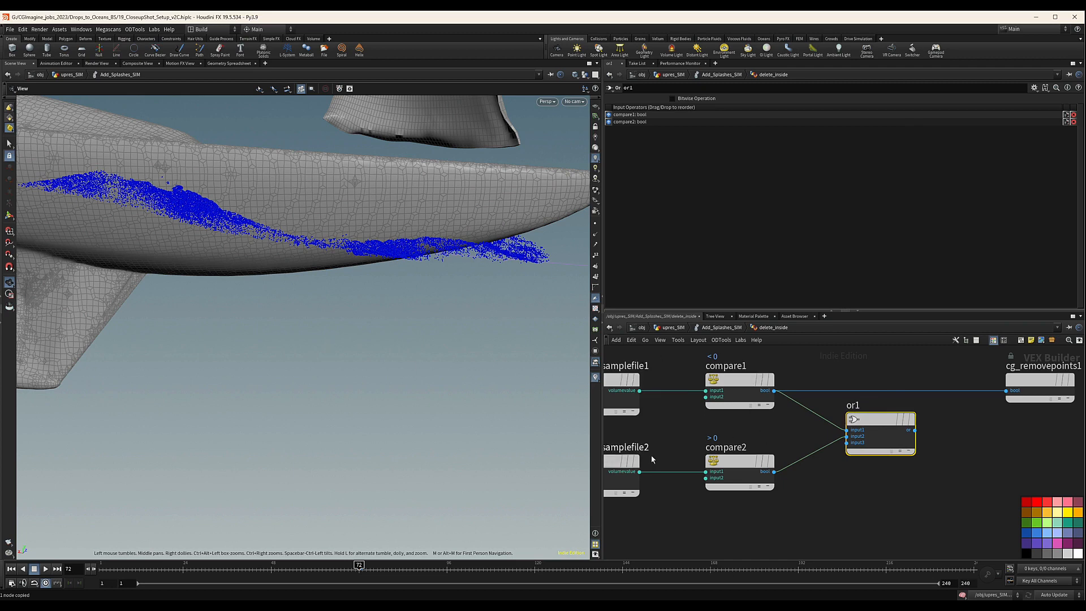
Paste a third Volume Sample below the second, with the third operator input as filename and P as sample position.
scroll(905, 430, down, 5)
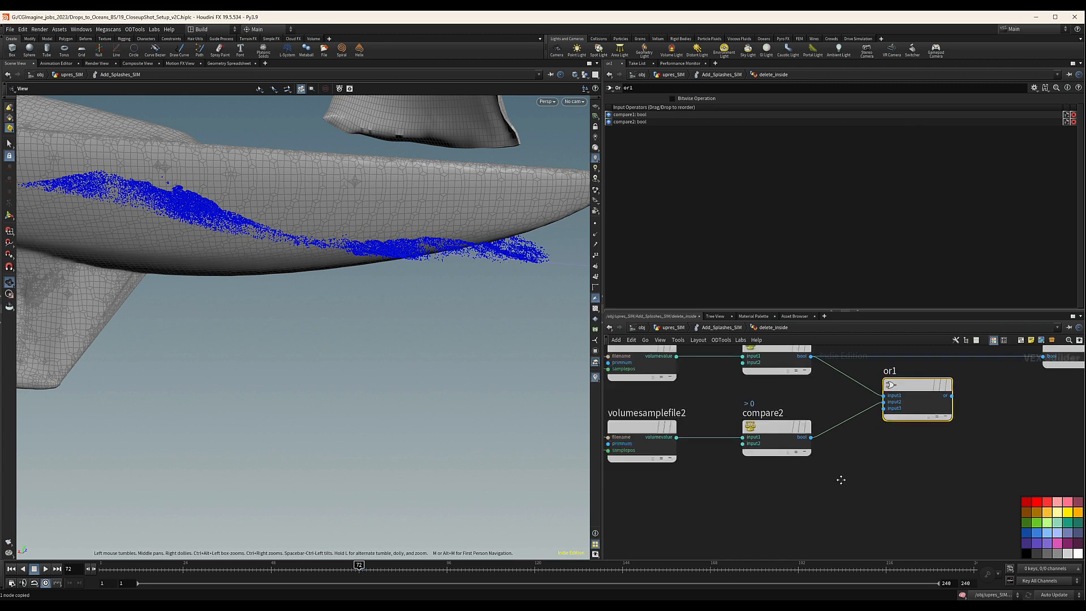
key(ctrl+v)
scroll(905, 418, up, 3)
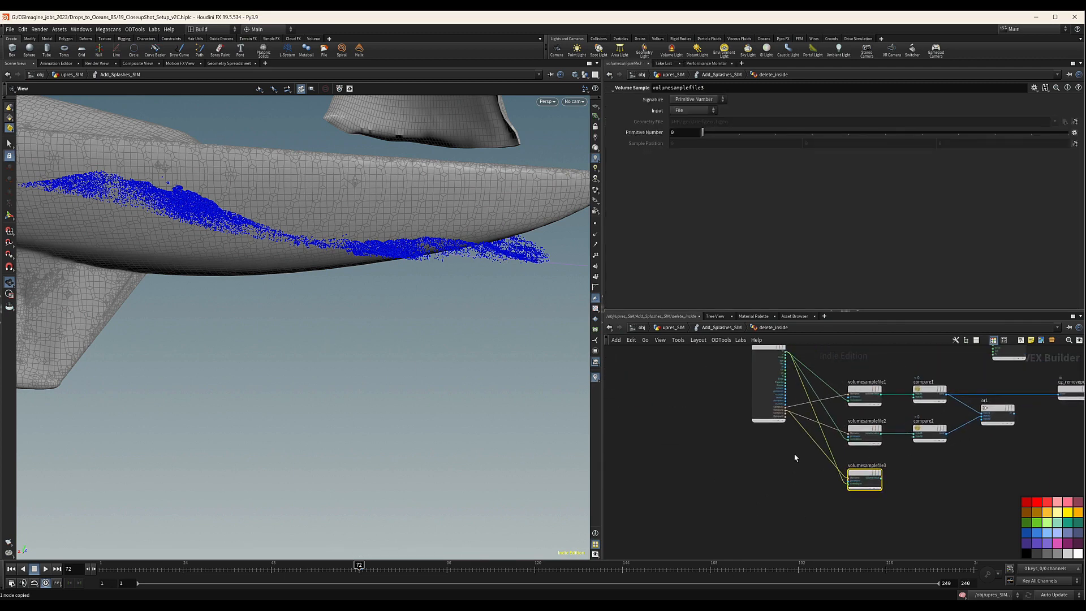
click(785, 403)
drag(784, 403, 785, 403)
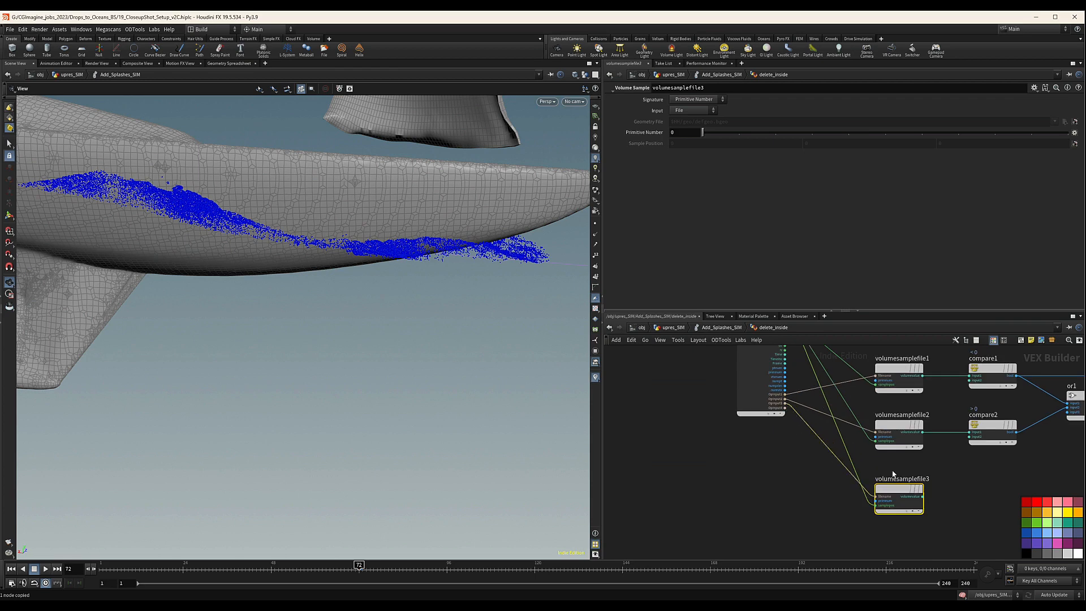
Duplicate compare2 for the third volume sample, set its test to Less Than, and connect its result to the Or node.
middle_drag(943, 478, 836, 478)
alt+drag(892, 429, 892, 499)
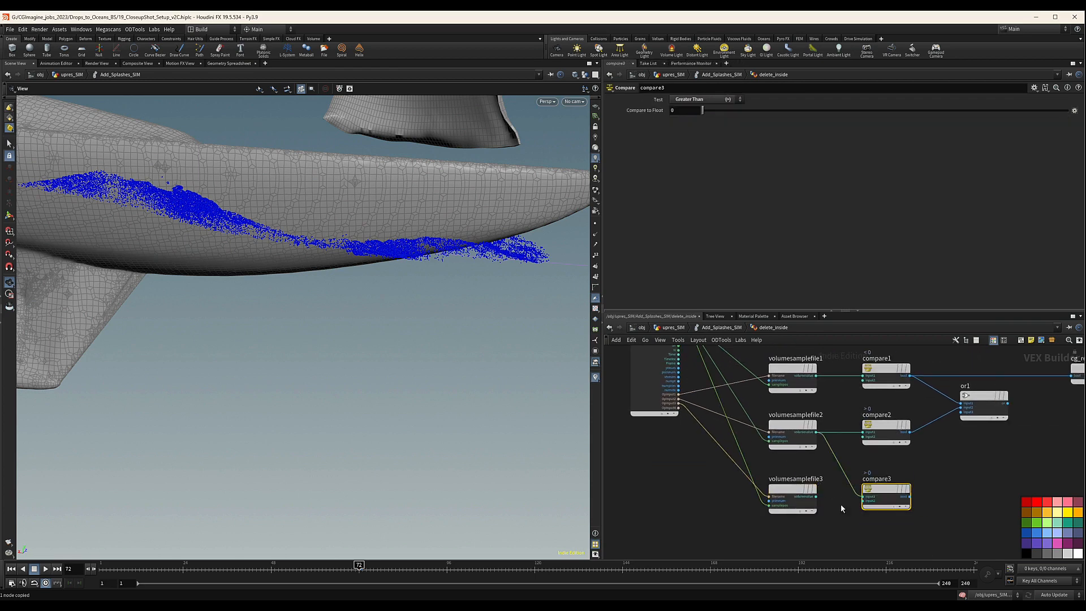
drag(816, 496, 864, 497)
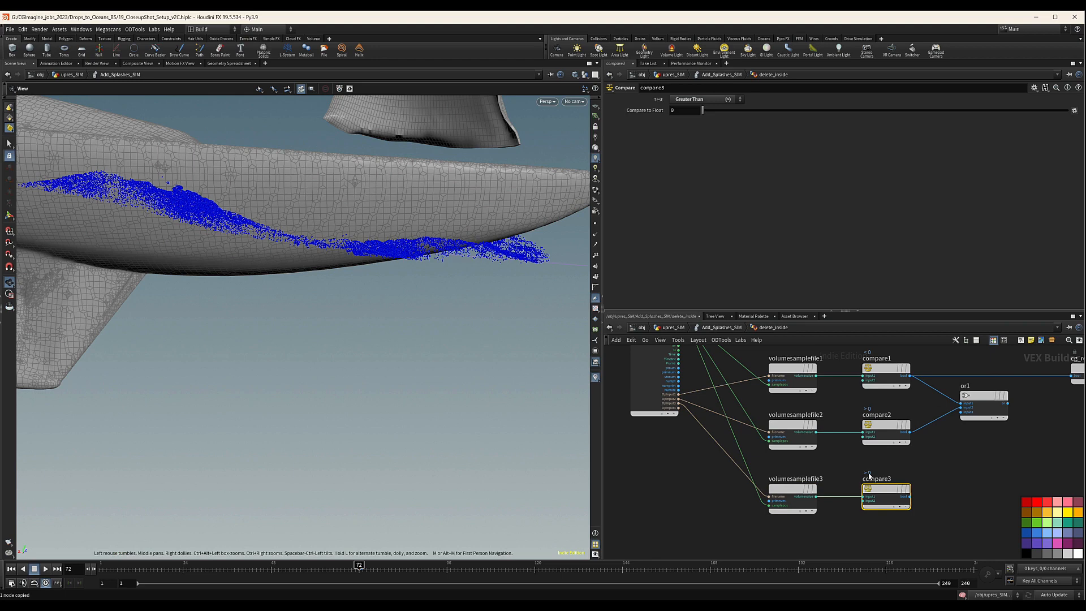
click(715, 99)
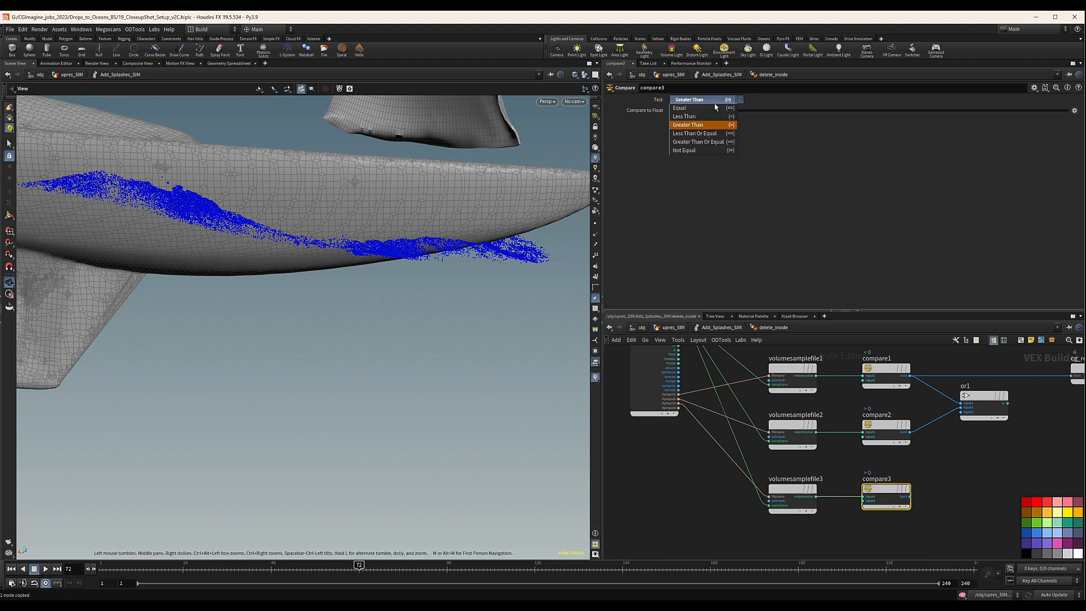
click(688, 116)
middle_drag(988, 476, 911, 482)
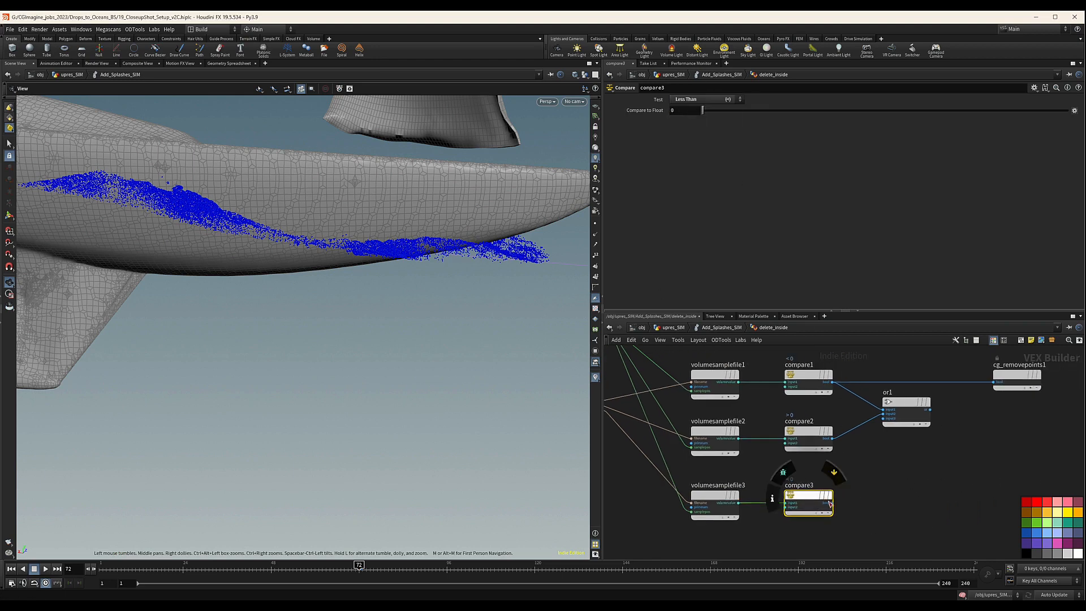
drag(829, 504, 891, 419)
Feed cg_removepoints1 from the Or node instead of directly from compare1, and return to the Add_Splashes_SIM network.
middle_drag(984, 420, 900, 444)
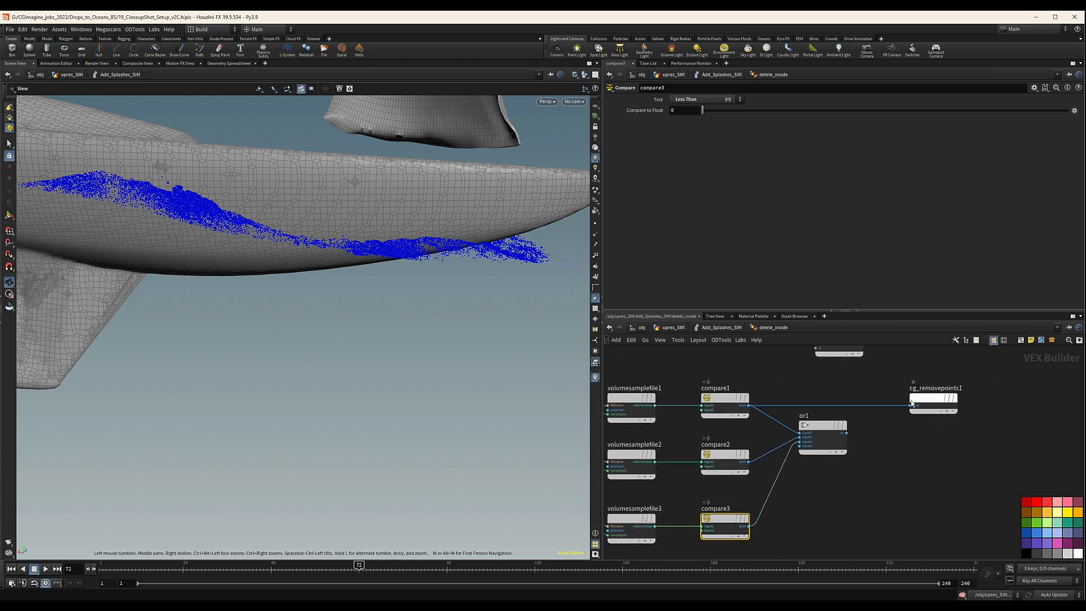
drag(912, 403, 792, 421)
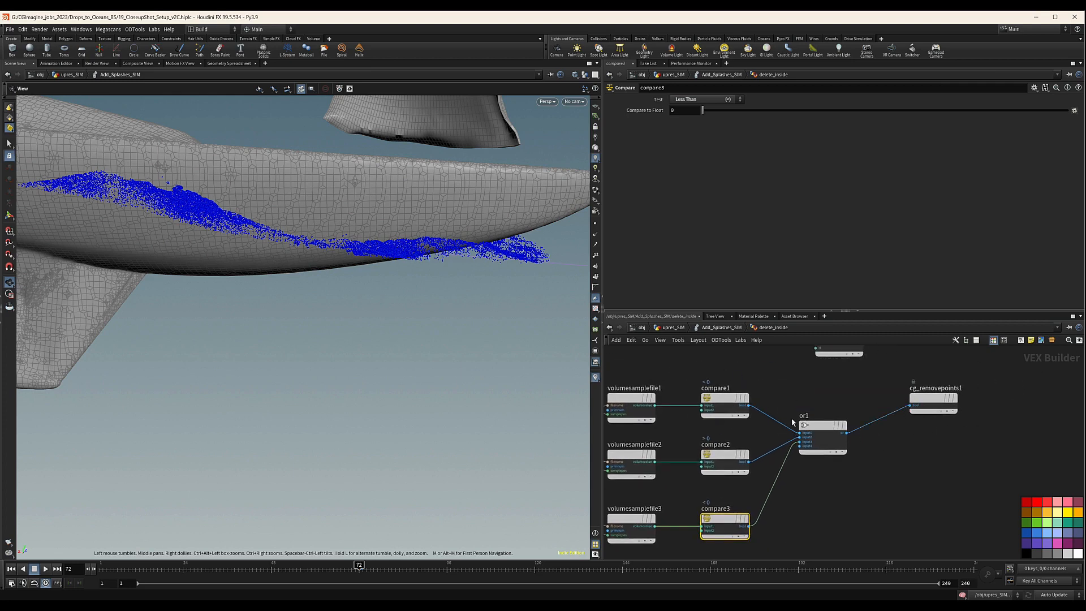
middle_drag(784, 375, 857, 387)
drag(843, 385, 660, 420)
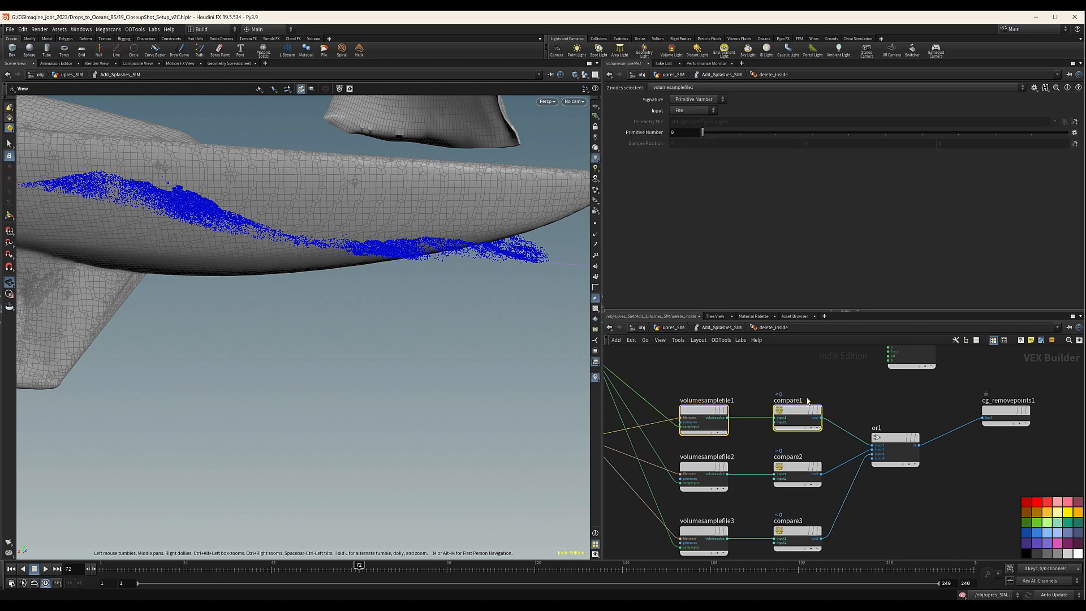
key(h)
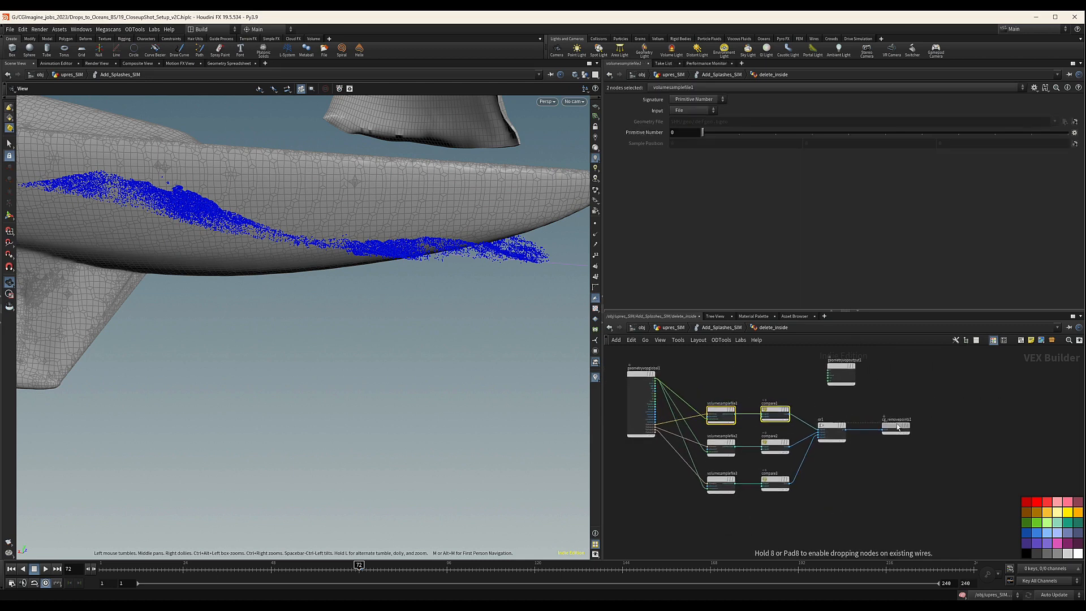
click(727, 329)
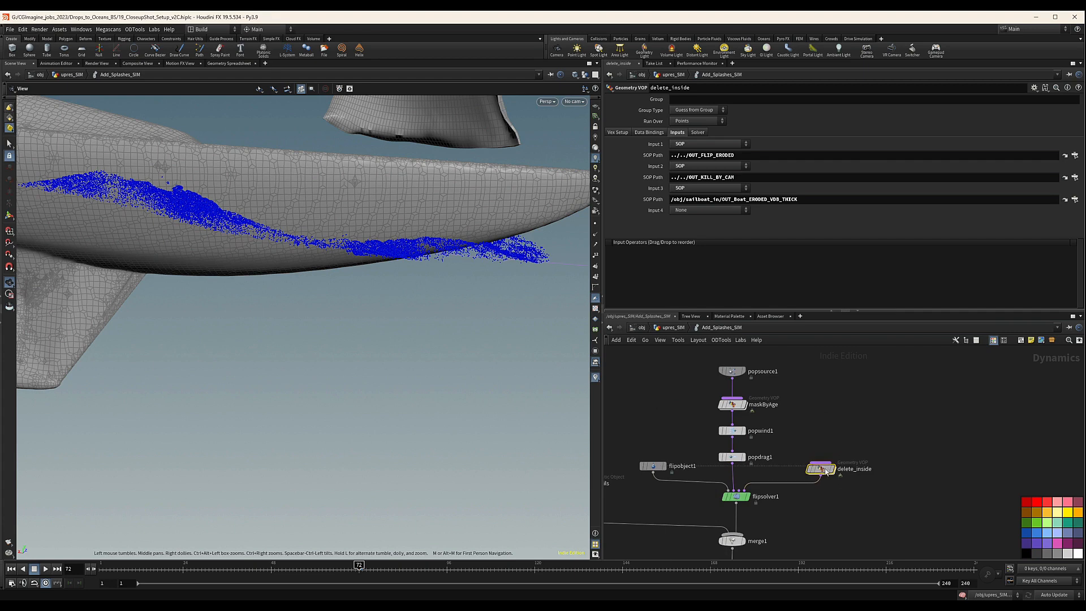
right_drag(330, 250, 264, 177)
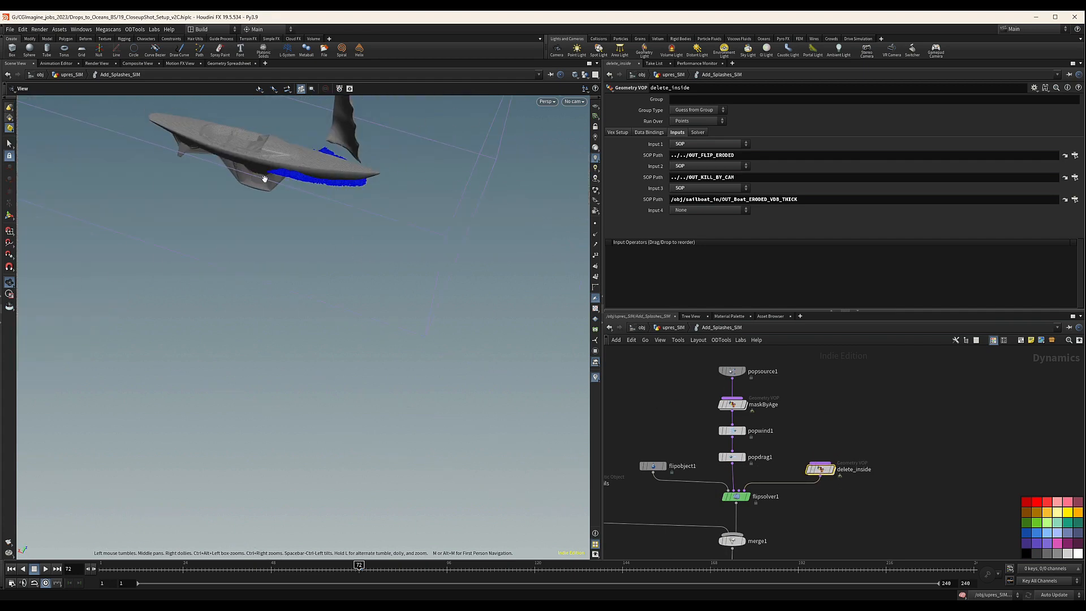
middle_drag(264, 177, 322, 256)
drag(322, 257, 328, 286)
right_drag(327, 286, 405, 232)
middle_drag(405, 232, 443, 282)
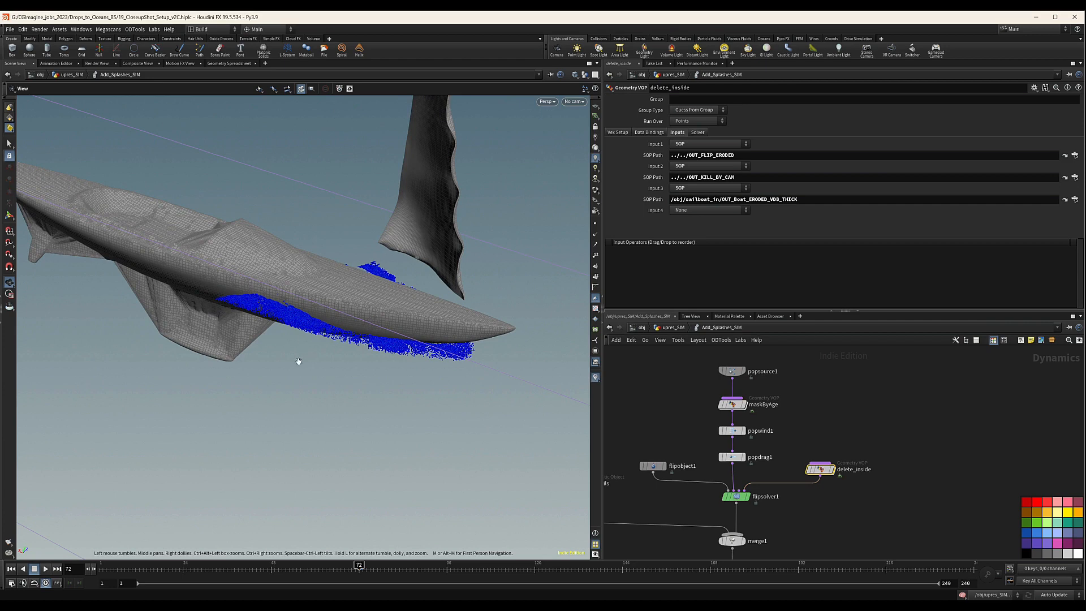
Examine flipsolver1's substep, particle motion behavior, reseeding, separation, droplet and vorticity settings, and its volume motion settings.
scroll(833, 492, down, 5)
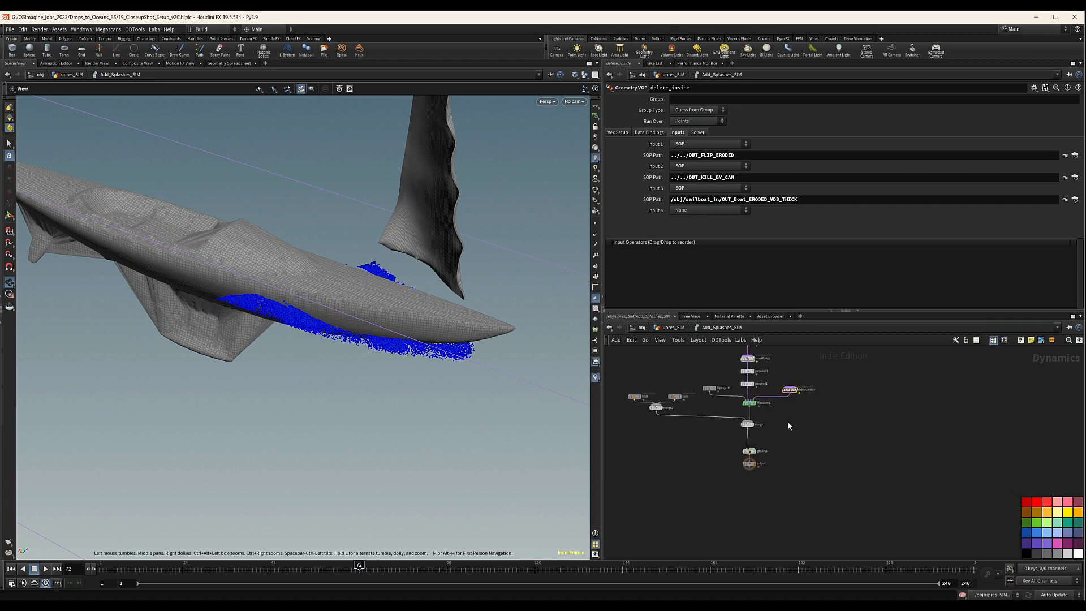
middle_drag(789, 426, 789, 449)
click(749, 427)
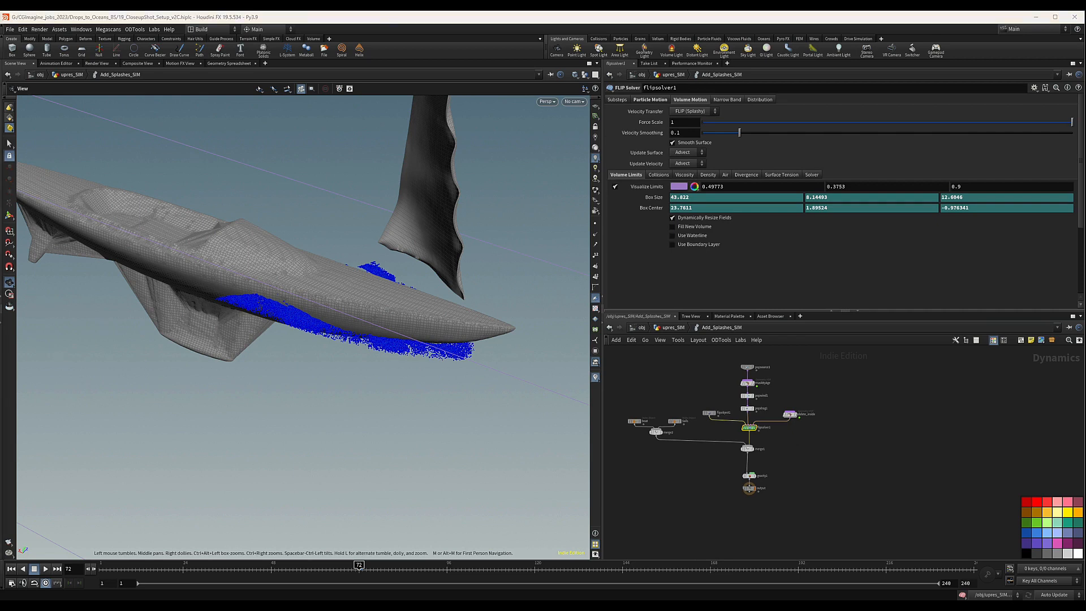
click(617, 99)
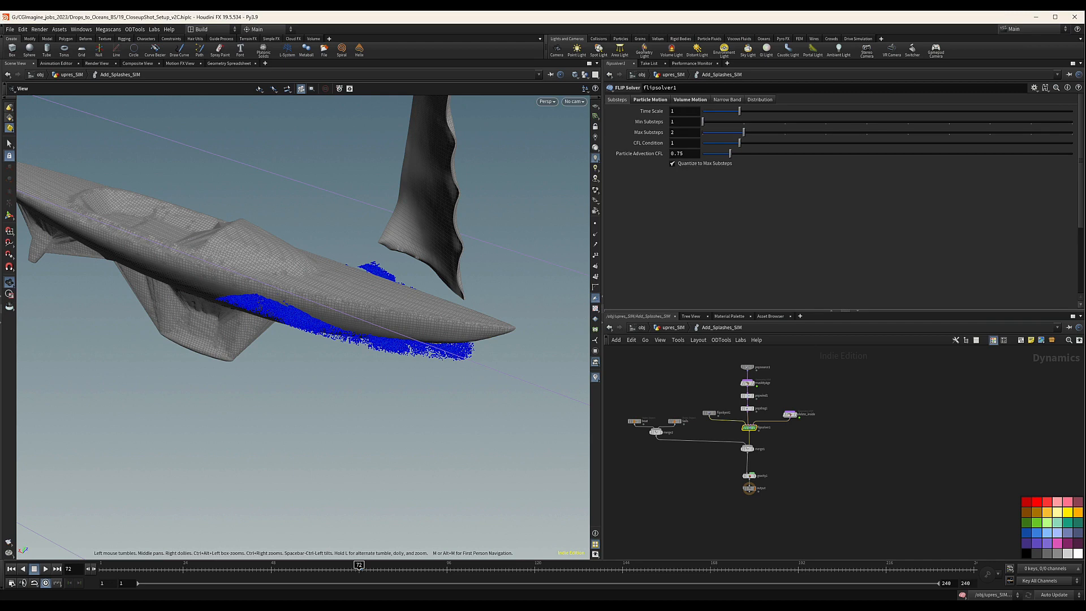
click(658, 101)
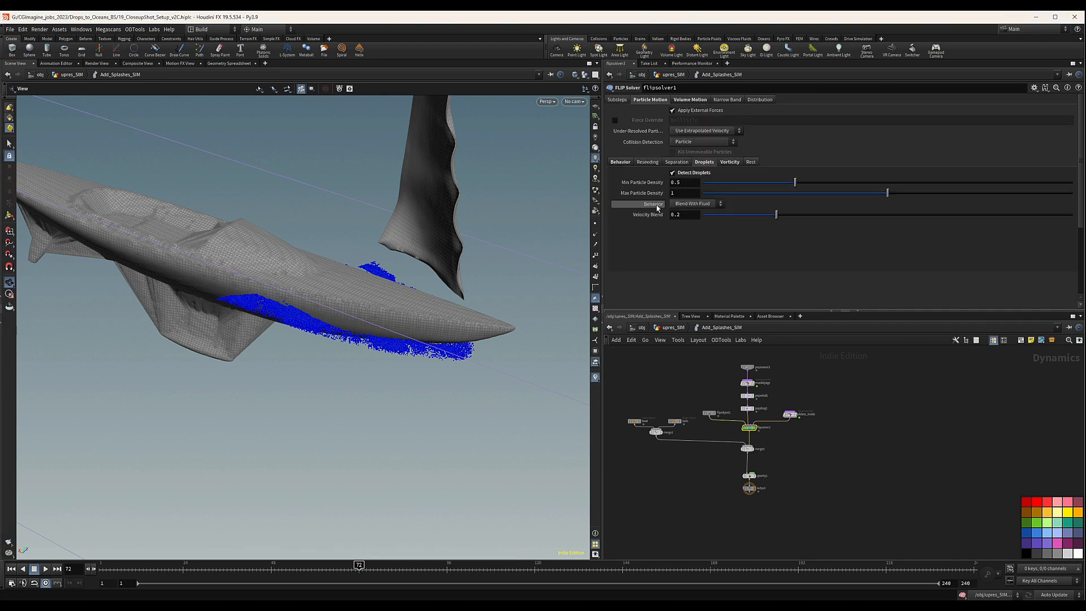
click(620, 162)
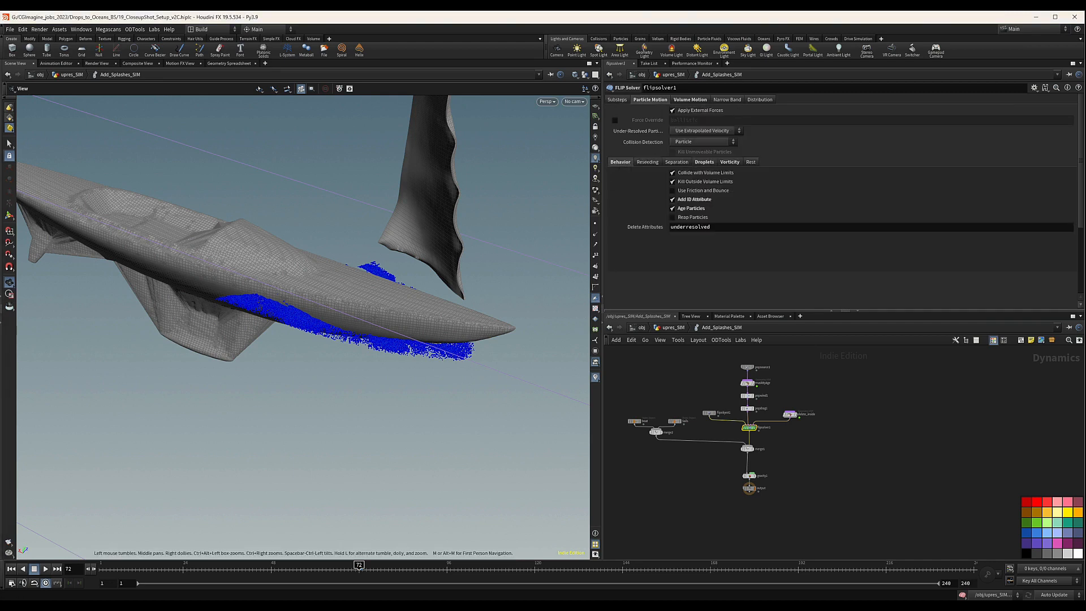
click(659, 163)
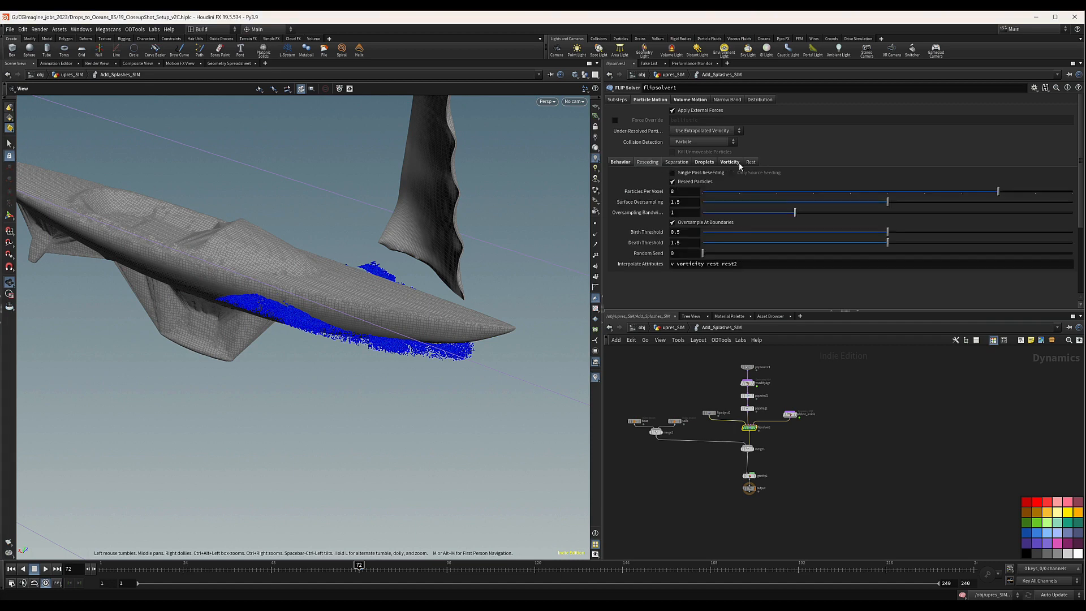
click(676, 163)
click(704, 162)
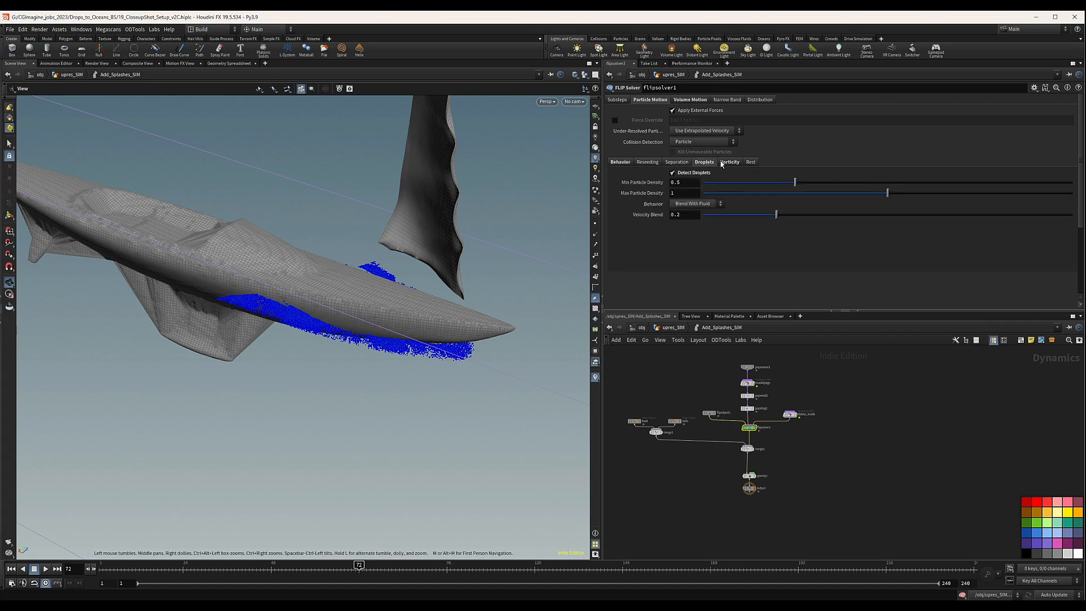
click(729, 163)
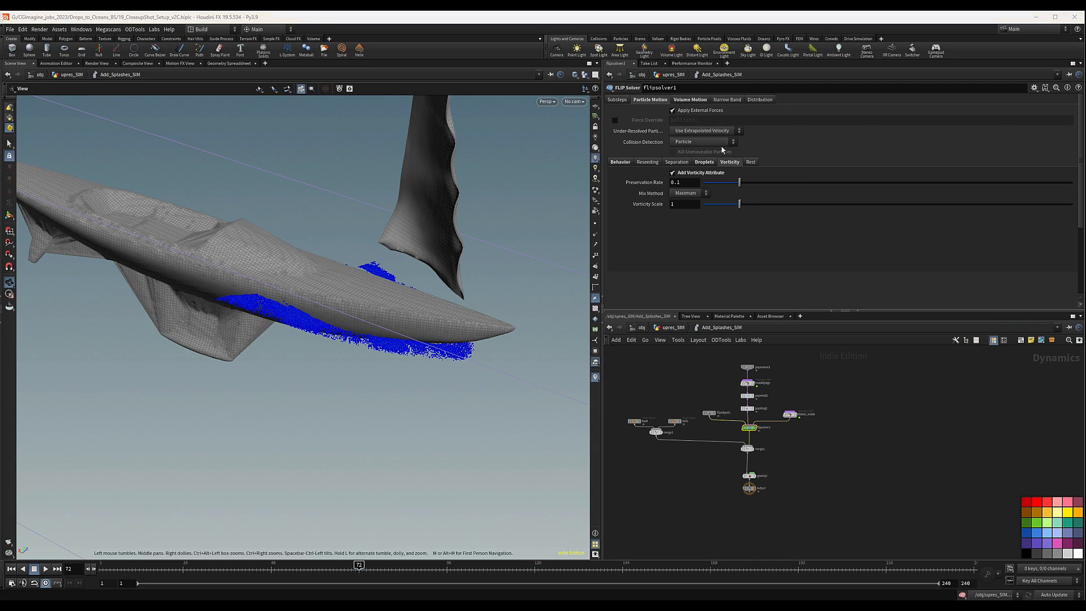
click(686, 100)
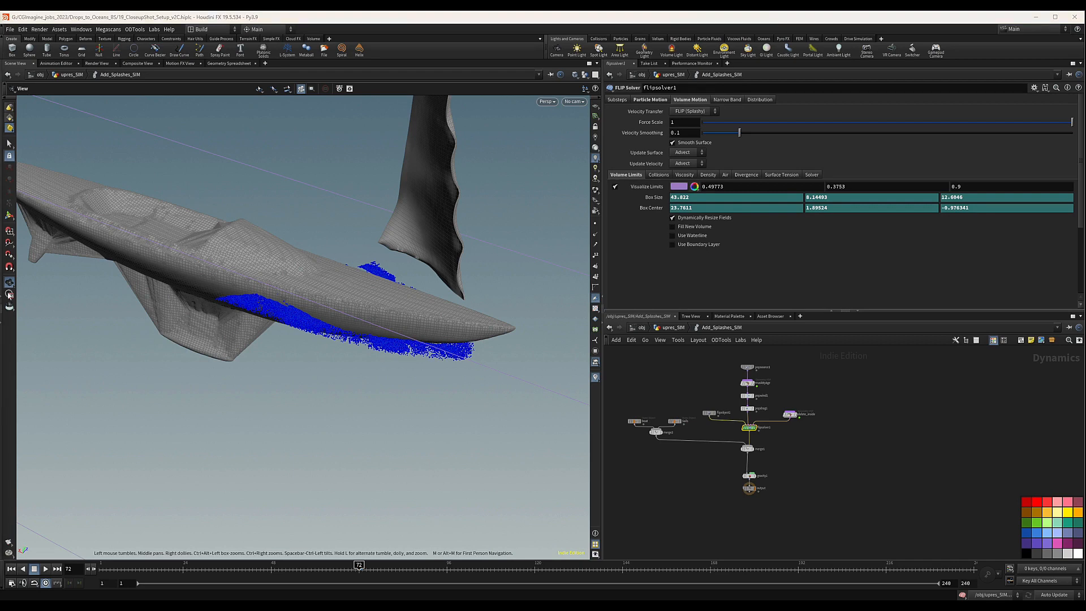
Switch scene updating to Manual and reference flipsolver1's Box Size to the bounding box size of upres_SIM's OUT_BOUND.
scroll(814, 413, down, 2)
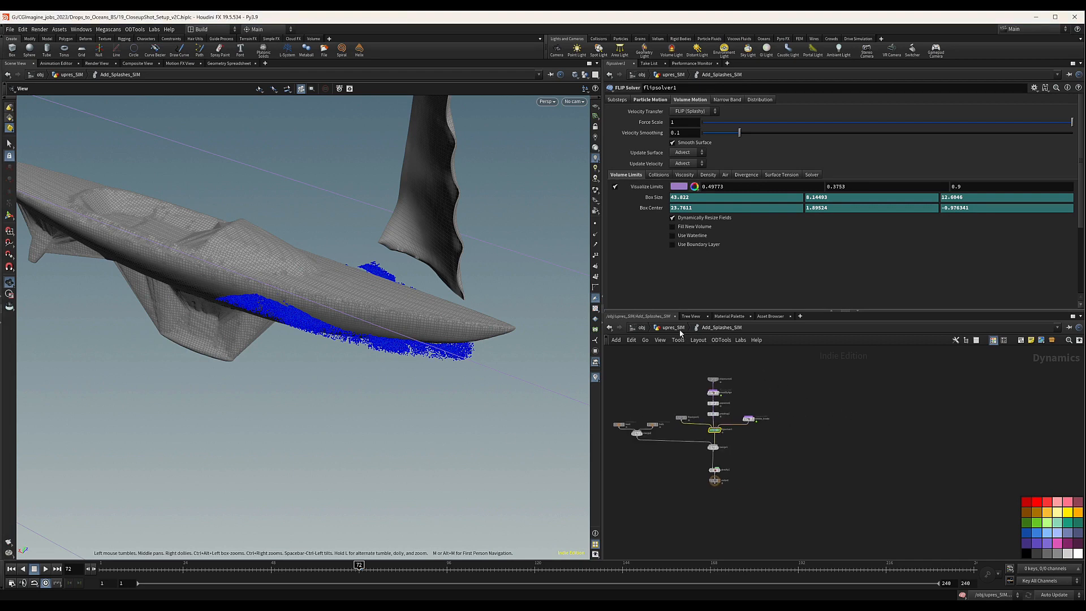
click(1054, 595)
click(1060, 586)
right_click(654, 197)
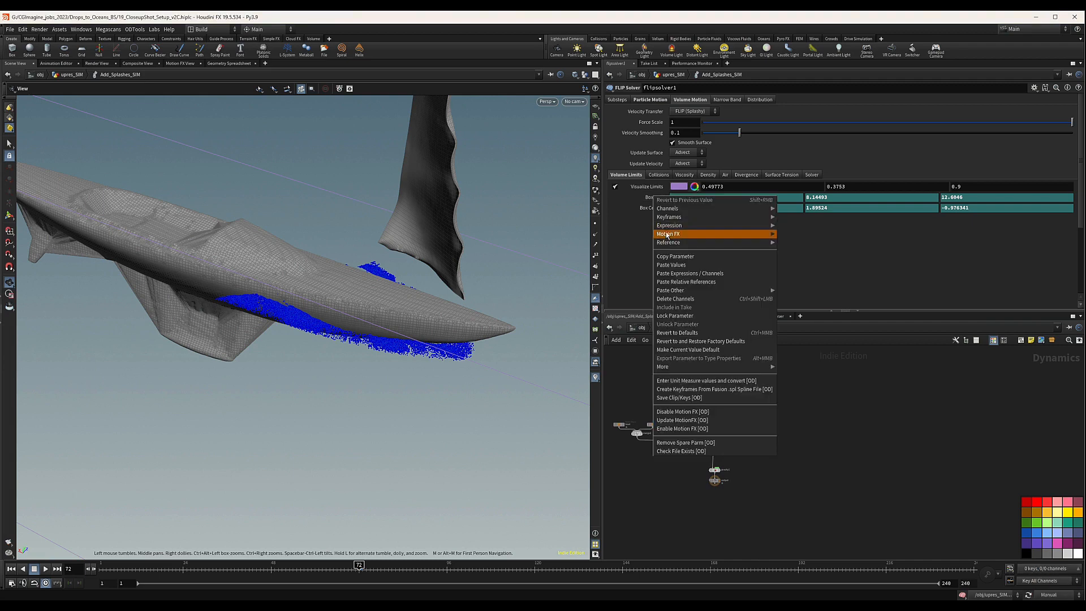
mouse_move(670, 229)
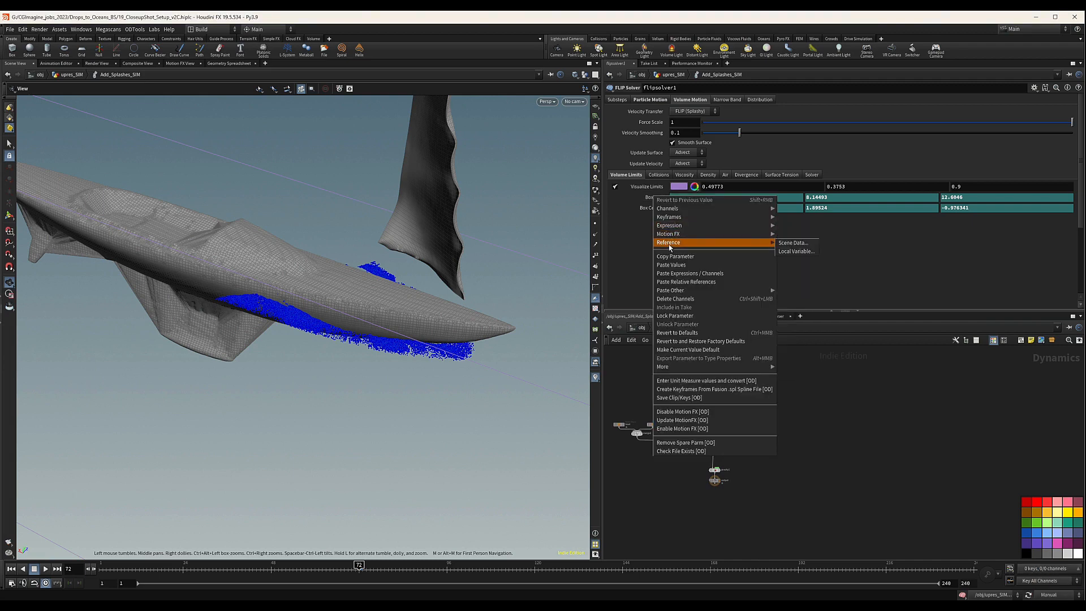
click(804, 243)
click(750, 202)
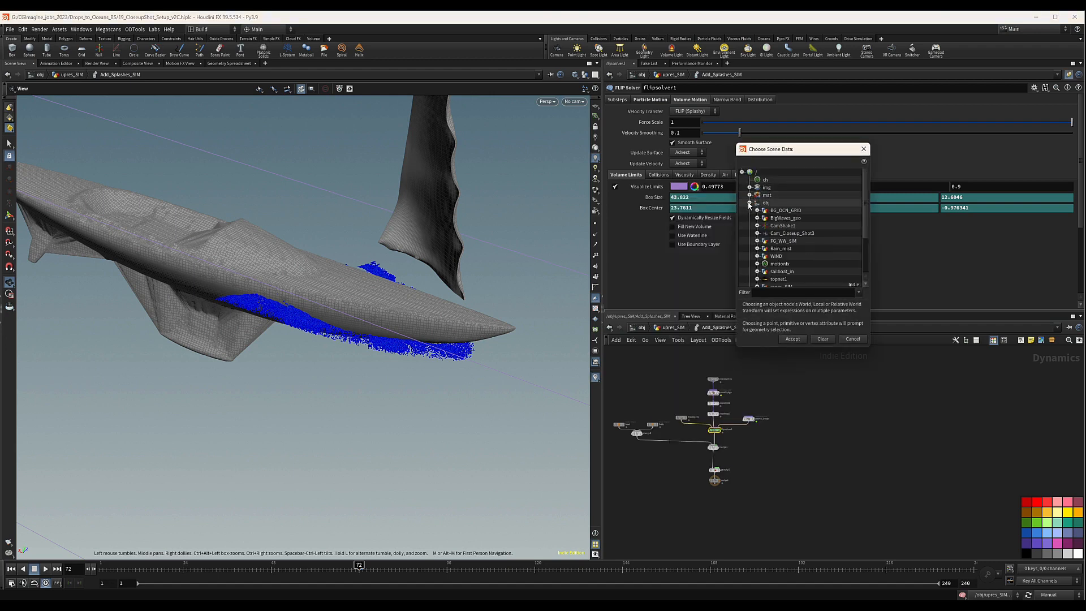
scroll(767, 268, down, 1)
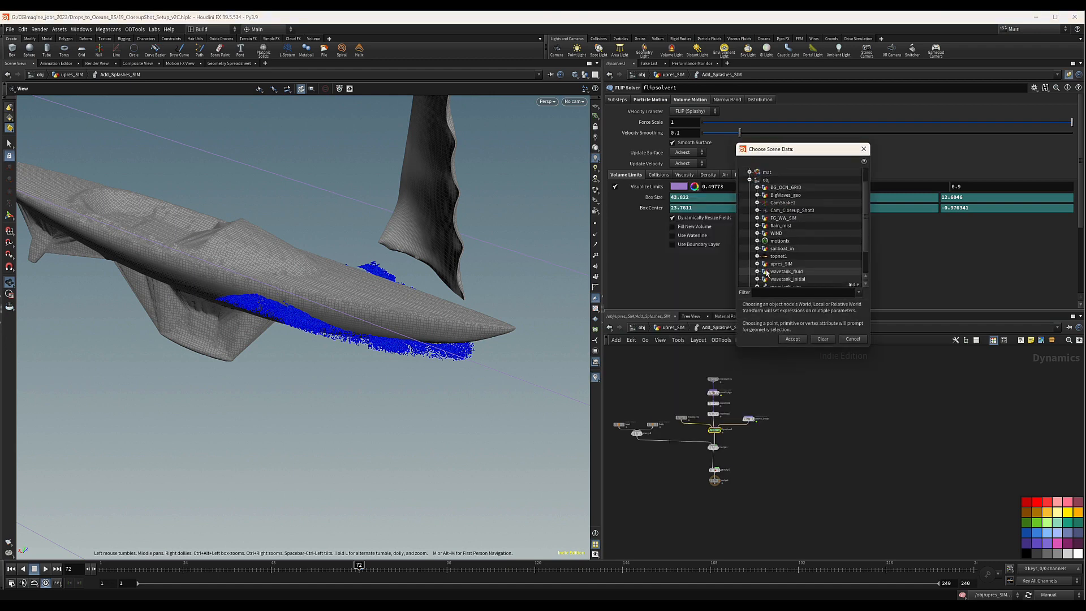
scroll(765, 277, down, 1)
click(758, 237)
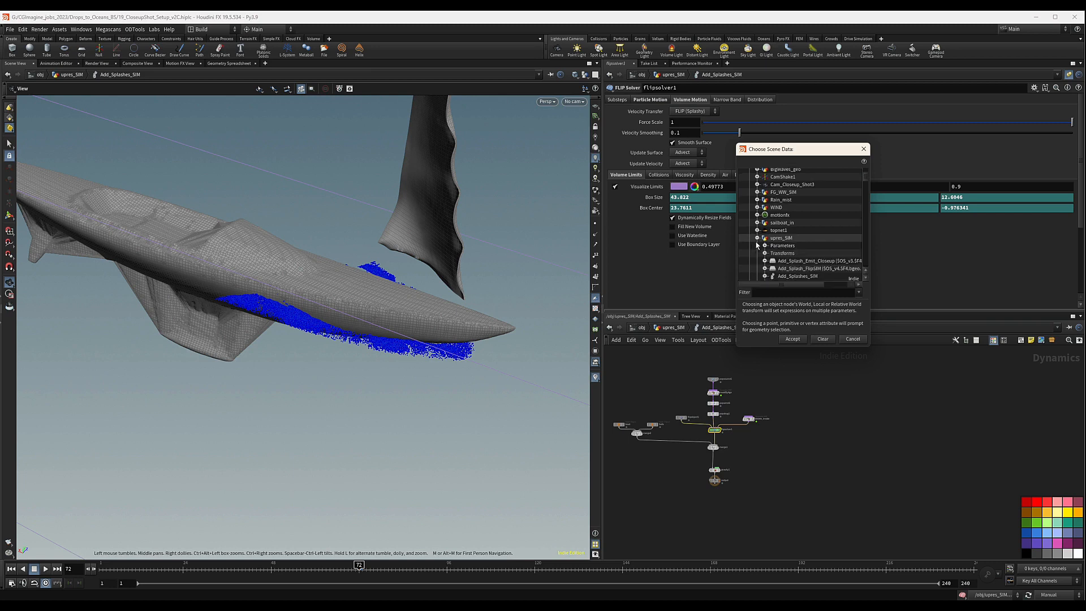
scroll(794, 250, down, 3)
click(765, 231)
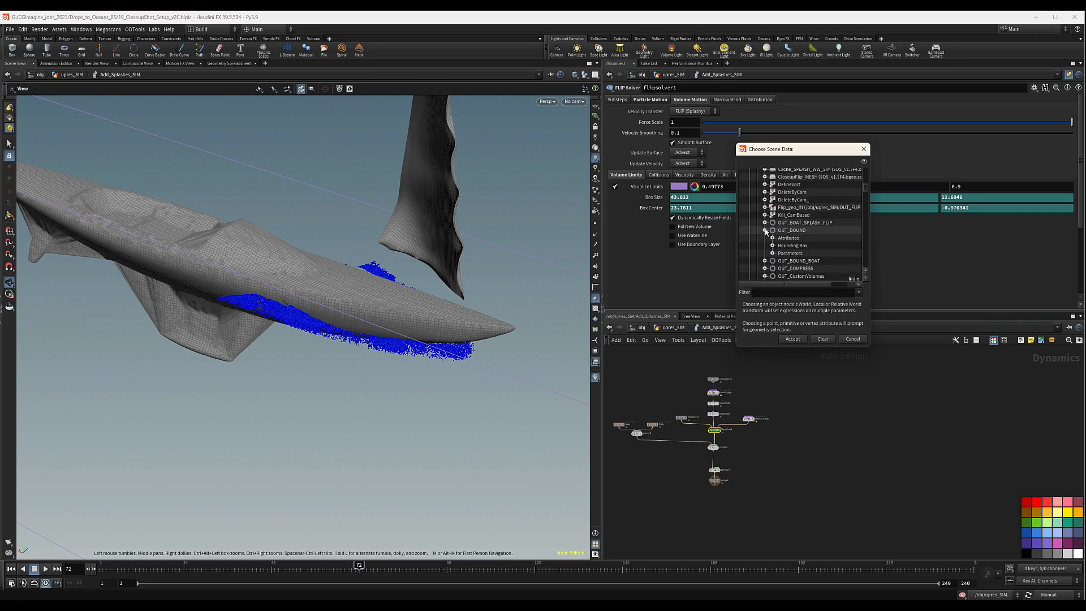
click(773, 246)
double_click(790, 277)
Reference flipsolver1's Box Center to the bounding box center of OUT_BOUND, and show the expressions behind Box Size.
right_click(644, 208)
mouse_move(739, 255)
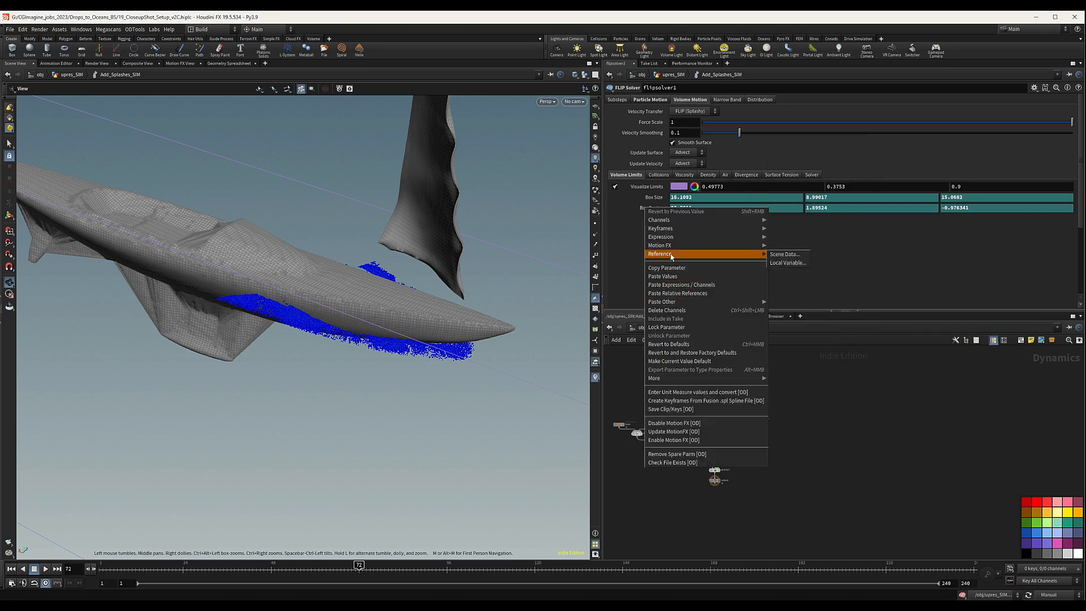
click(782, 255)
click(733, 215)
scroll(735, 227, down, 7)
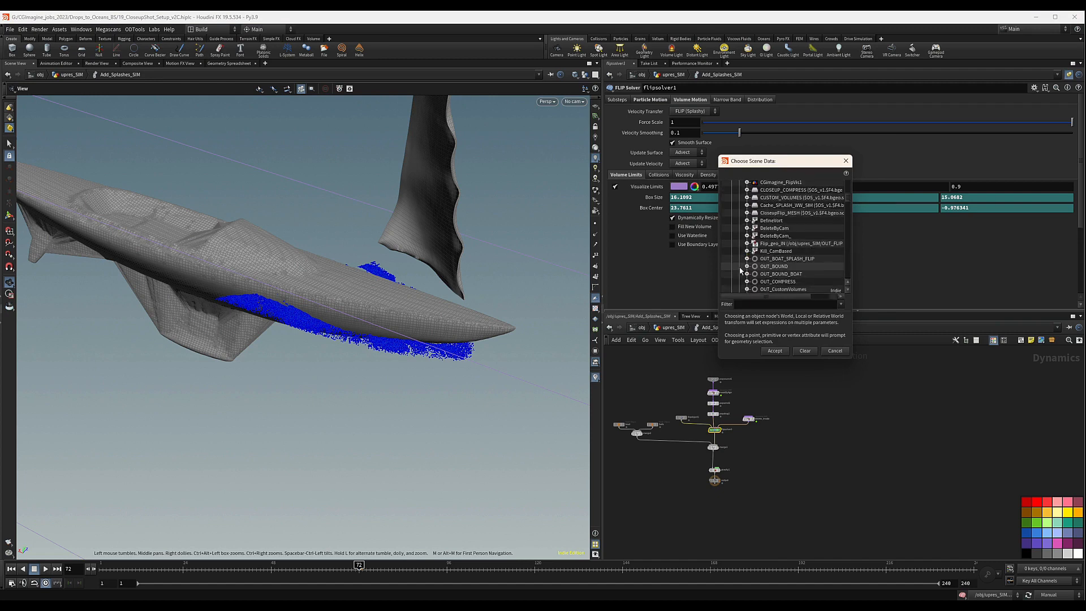
click(747, 266)
click(754, 282)
scroll(760, 279, down, 2)
double_click(778, 244)
click(655, 198)
click(655, 198)
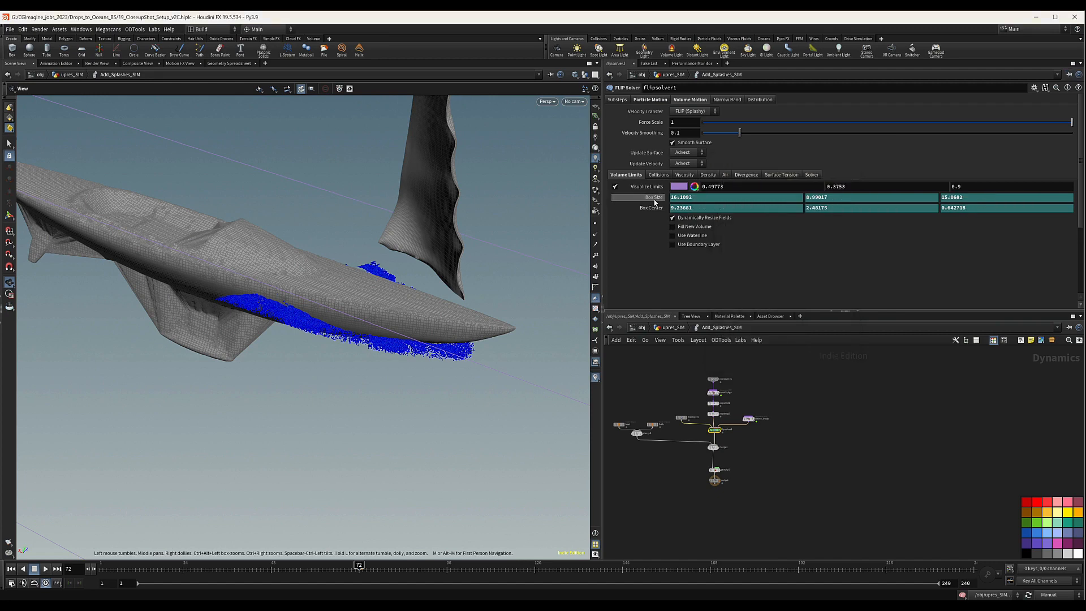
click(655, 198)
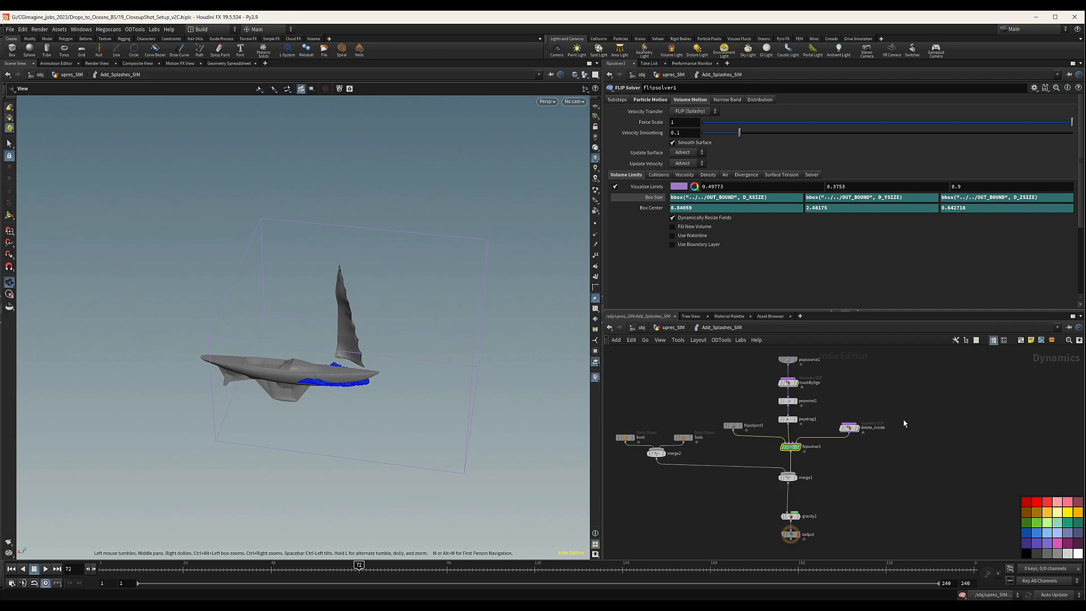
Nudge gravity1 into line below merge1 and return to the upres_SIM network.
middle_drag(905, 422, 903, 467)
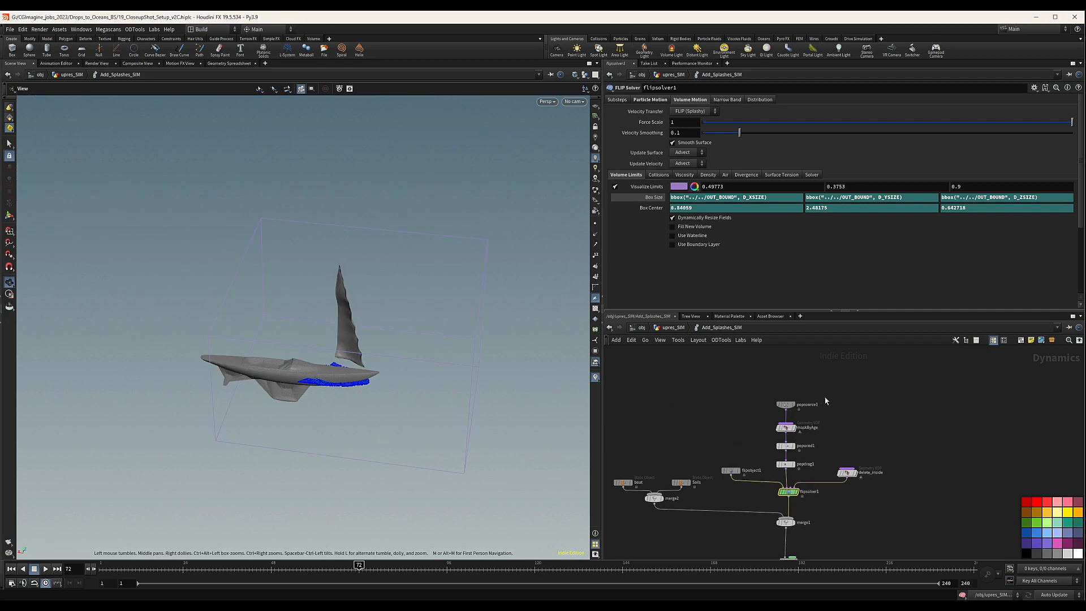
middle_drag(876, 503, 876, 411)
drag(788, 471, 785, 461)
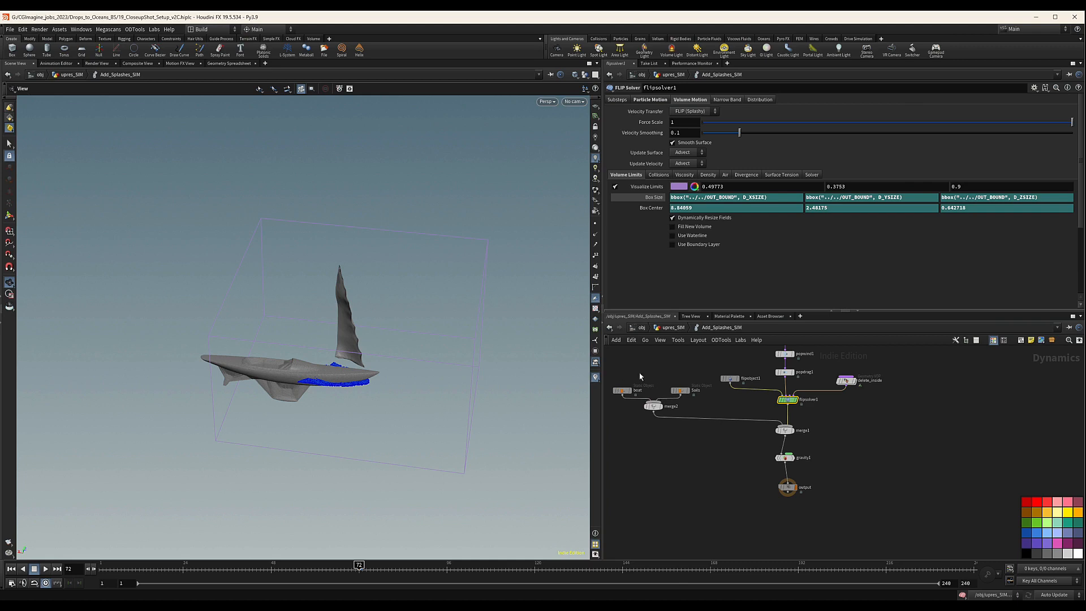
middle_drag(613, 383, 663, 401)
click(678, 328)
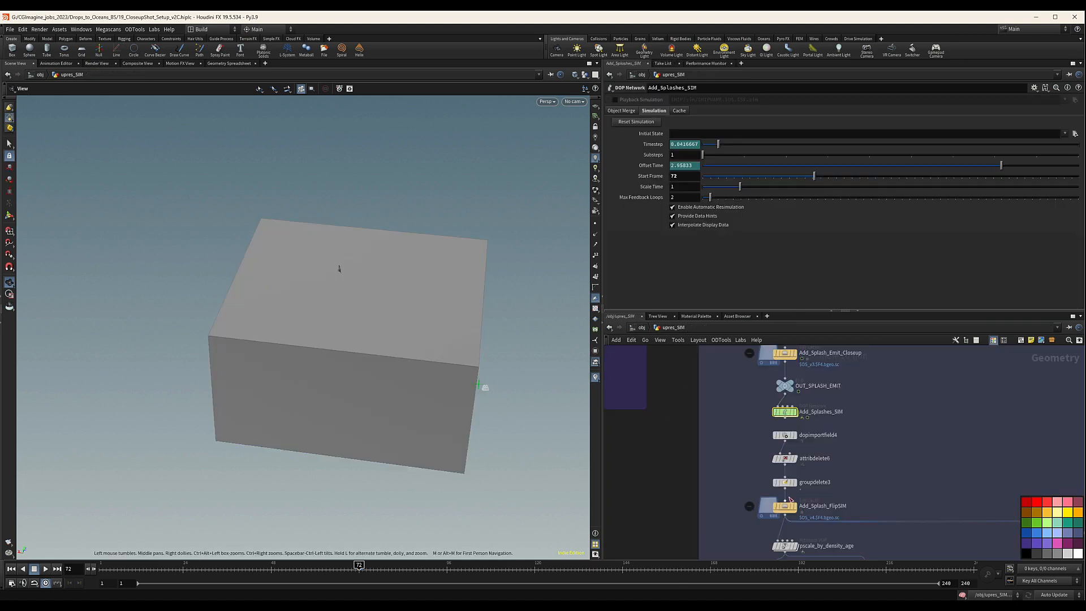
Examine which point attributes attribdelete6 keeps, and the network branches that follow the splash simulation cache.
click(751, 414)
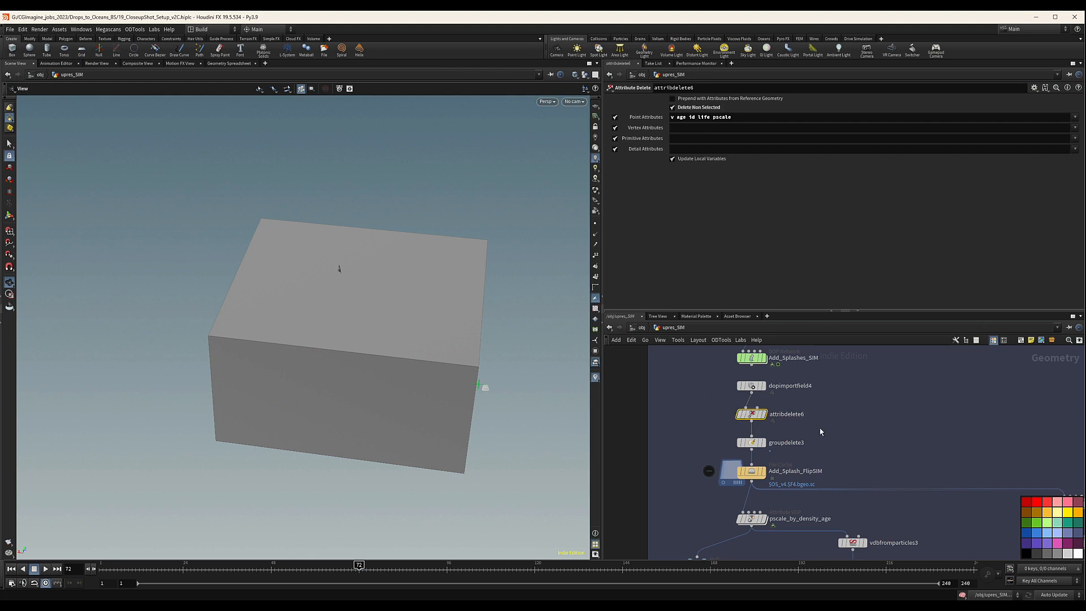
scroll(821, 432, down, 10)
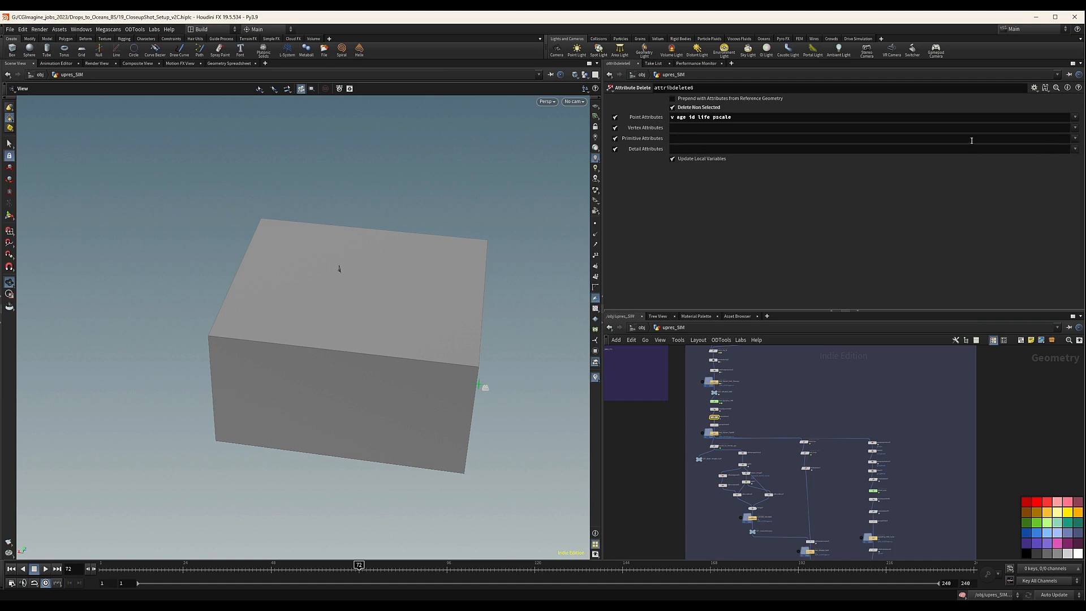
key(f)
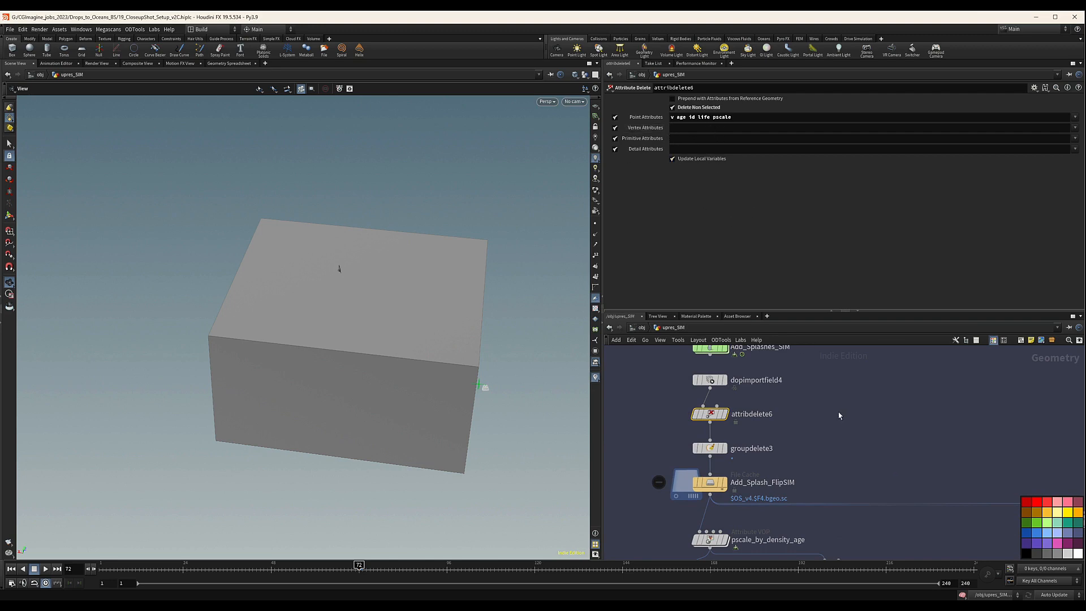
scroll(865, 461, down, 3)
middle_drag(1006, 442, 906, 461)
scroll(953, 427, down, 4)
scroll(918, 443, up, 5)
Rename the Add_Splash_FlipSIM file cache to Add_Splash_FlipSIM_Closeup.
click(866, 432)
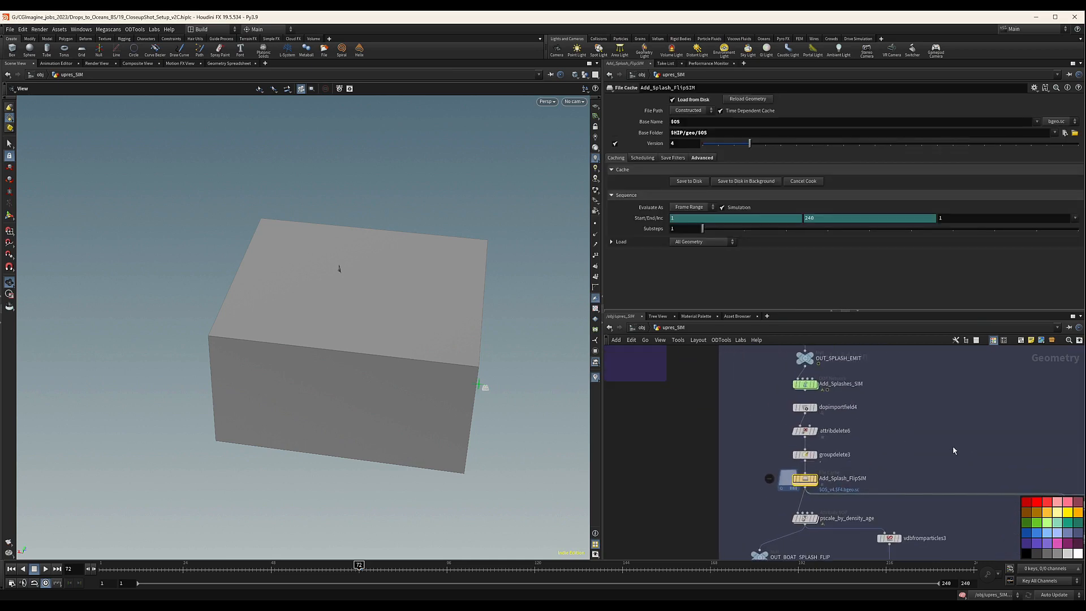
scroll(882, 399, down, 5)
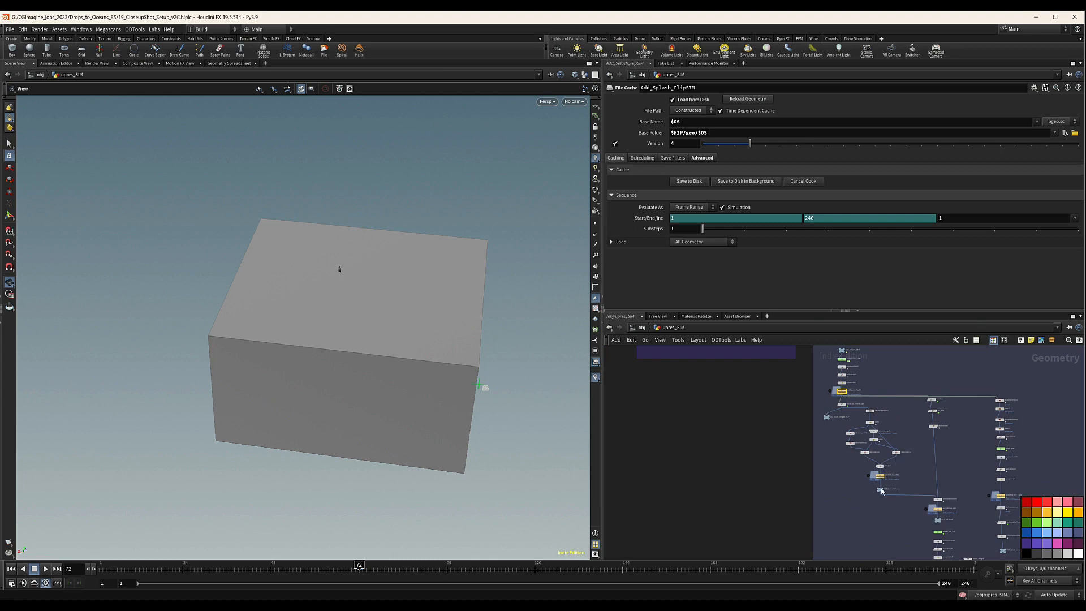
scroll(881, 491, up, 5)
scroll(815, 407, down, 6)
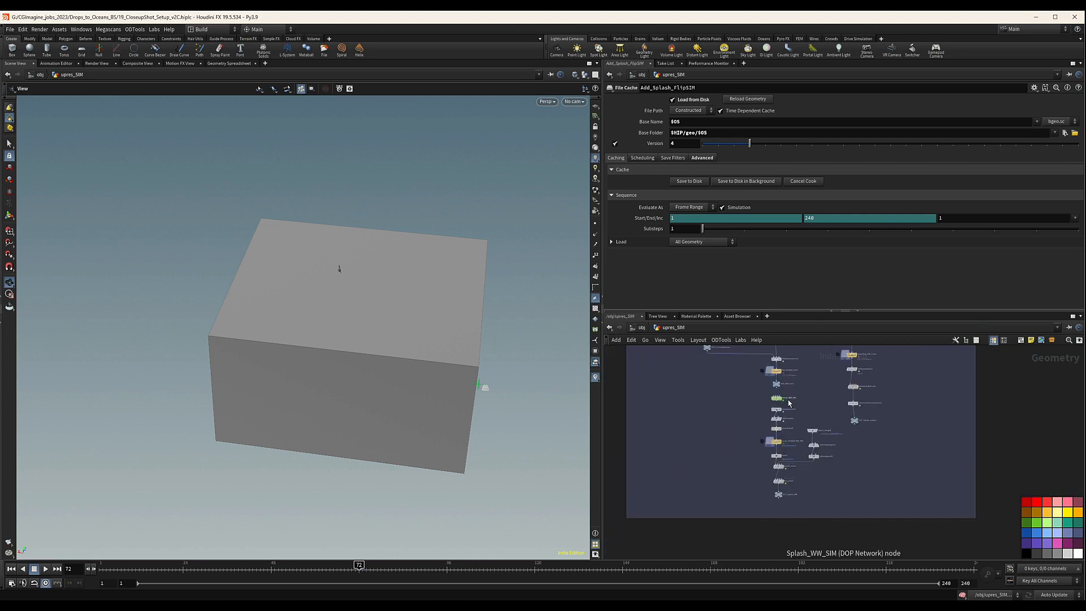
scroll(792, 430, up, 5)
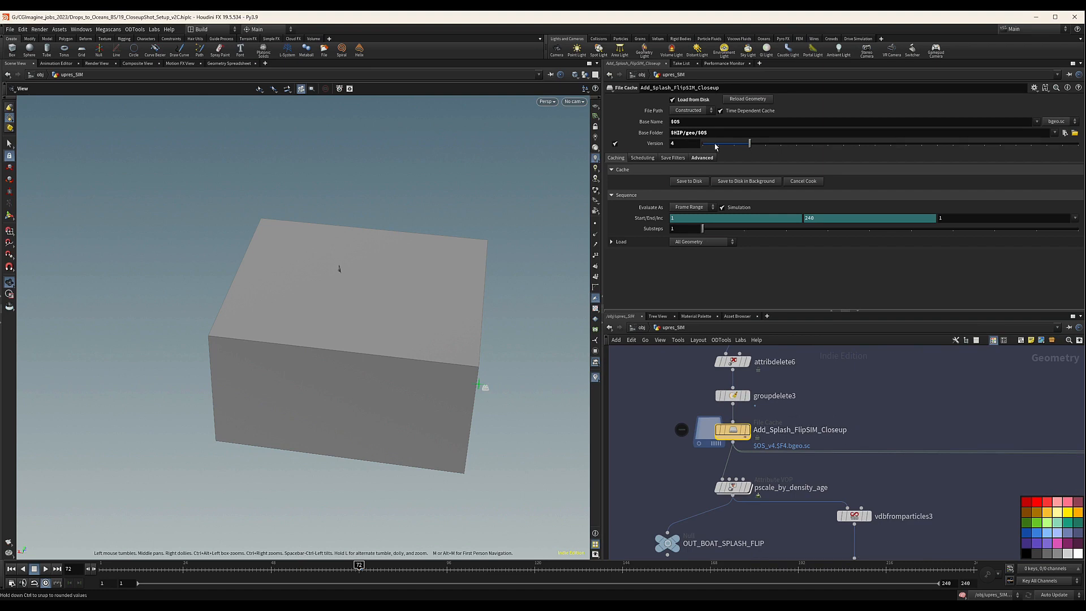
Set the Add_Splash_FlipSIM_Closeup cache to version 1 and its base folder to $CACHE_2/$OS.
click(705, 145)
drag(695, 133, 673, 134)
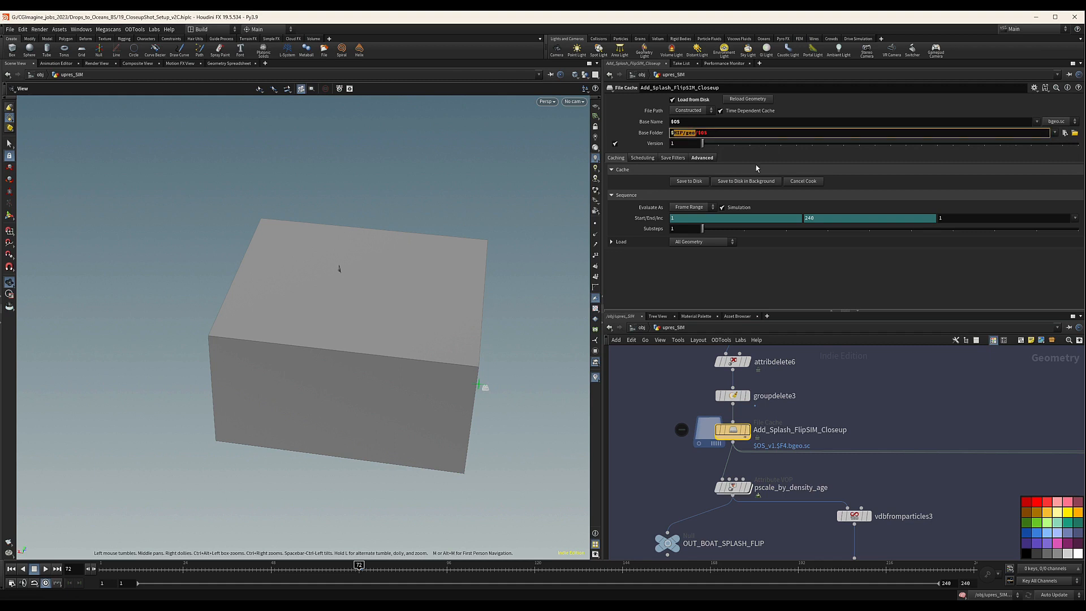
text(CACHE_2)
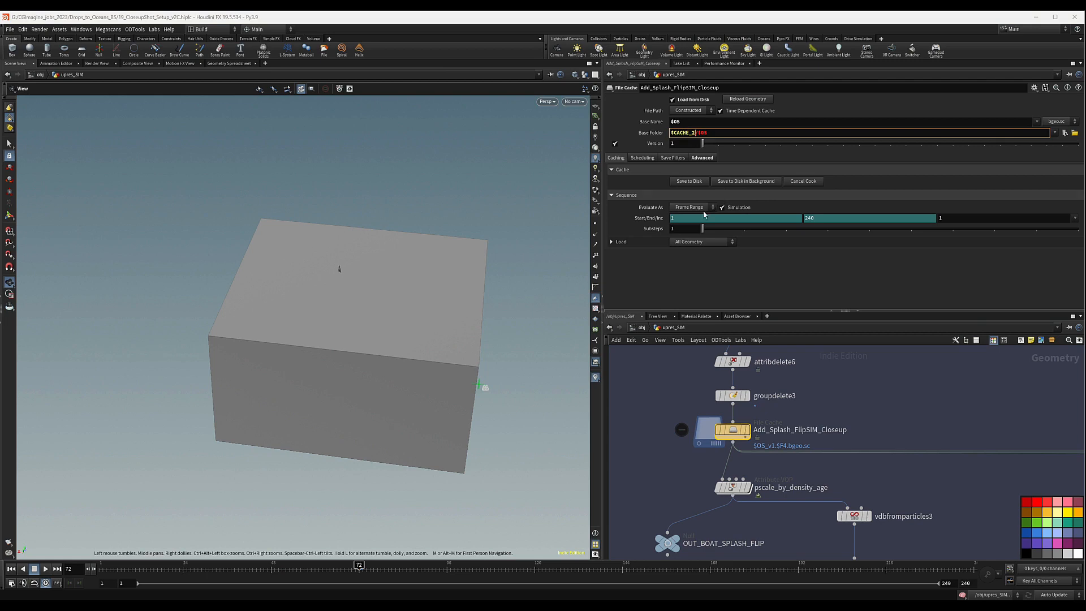
Remove the start and end frame expressions from the closeup cache and set its end frame to 168.
ctrl+shift+click(688, 221)
ctrl+shift+click(839, 220)
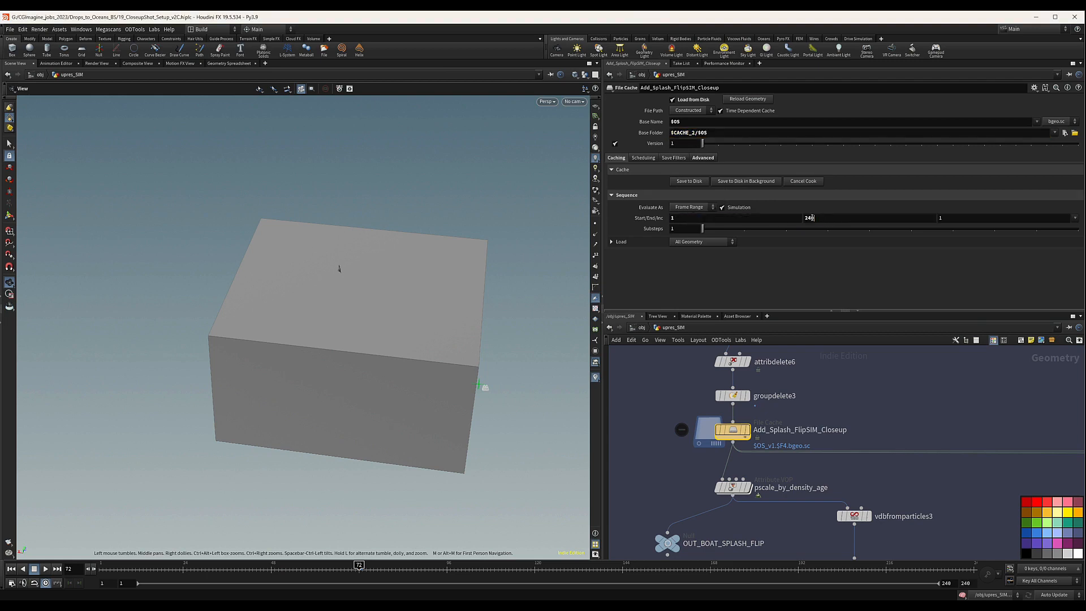
click(836, 220)
text(1)
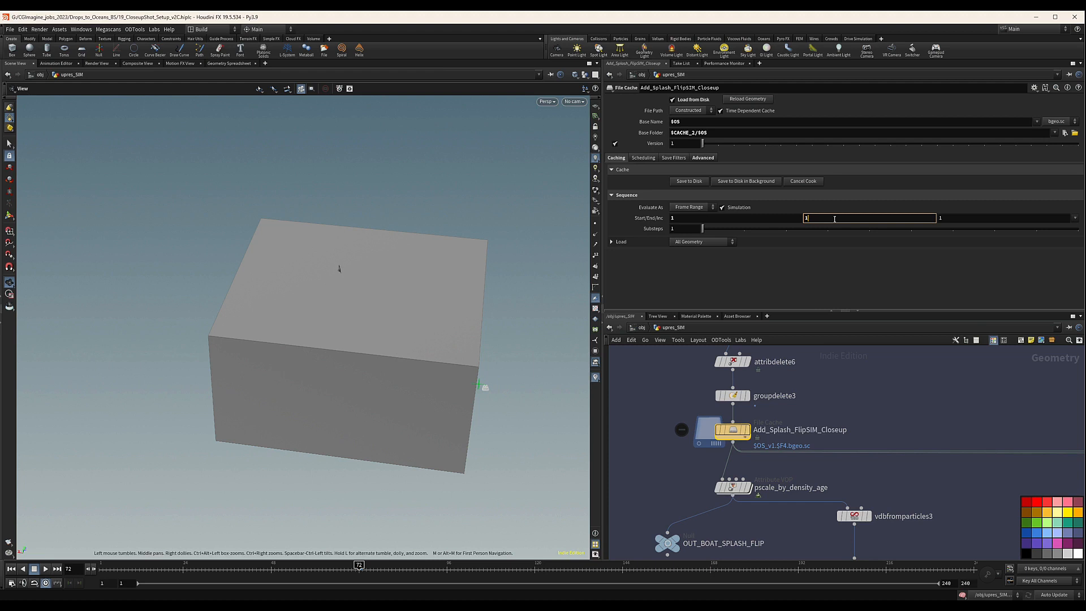
text(68)
key(Return)
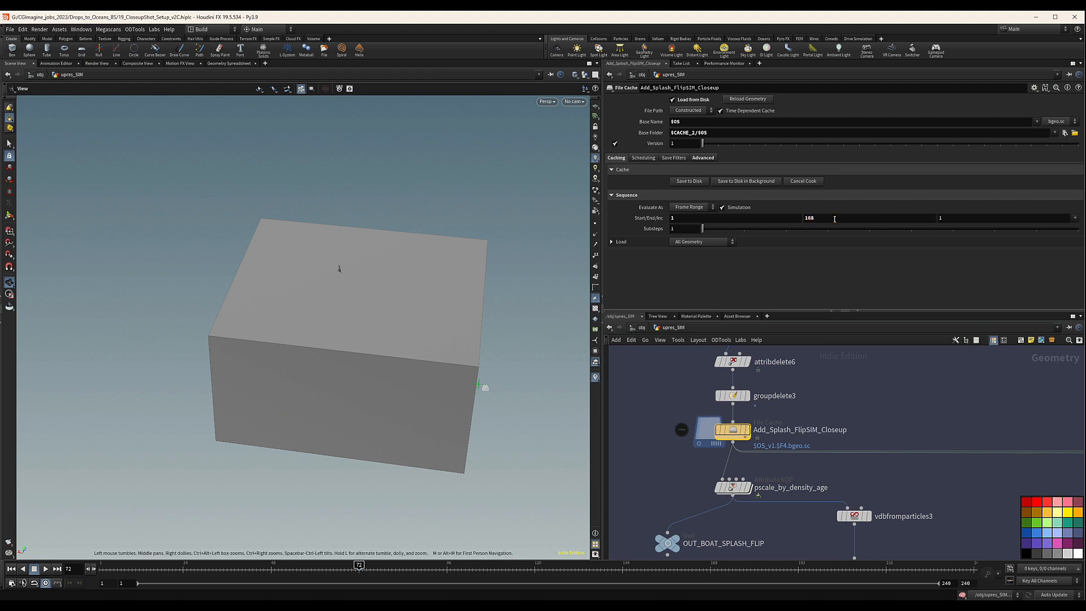
Set the start frame of the Add_Splash_FlipSIM_Closeup cache to 72.
click(690, 220)
text(72)
key(Return)
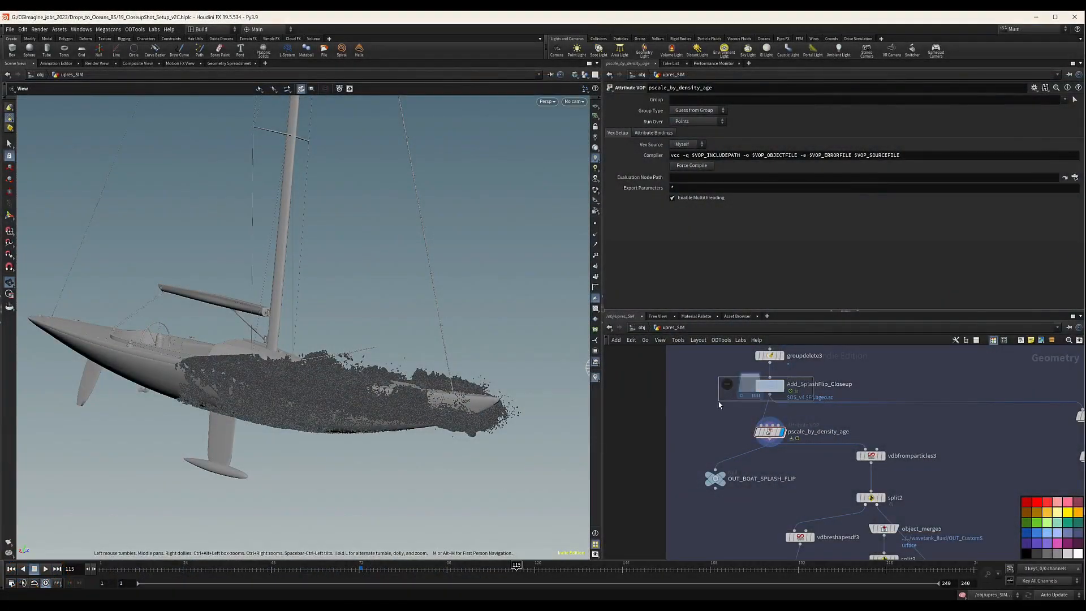
Select the Add_SplashFlip_Closeup cache, go to frame 155 and inspect the cached splash around the bow and hull.
click(779, 385)
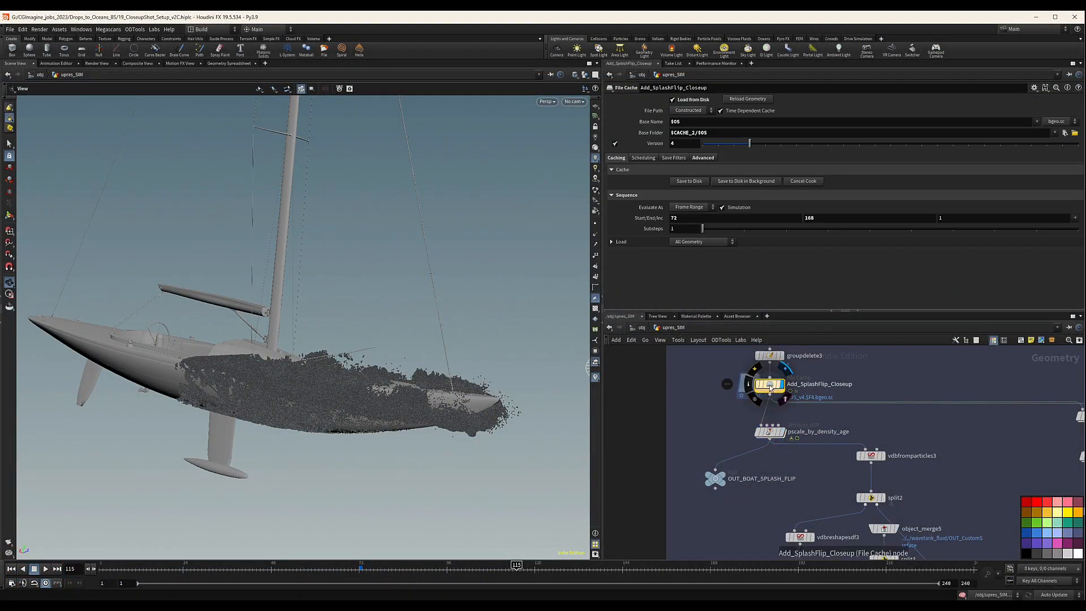
click(448, 565)
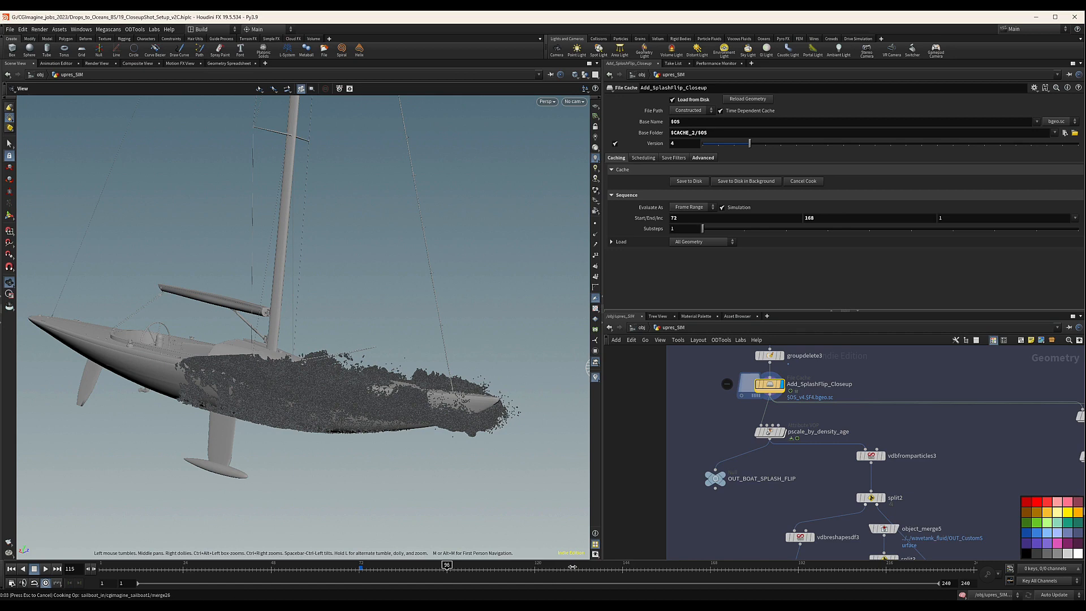
click(634, 564)
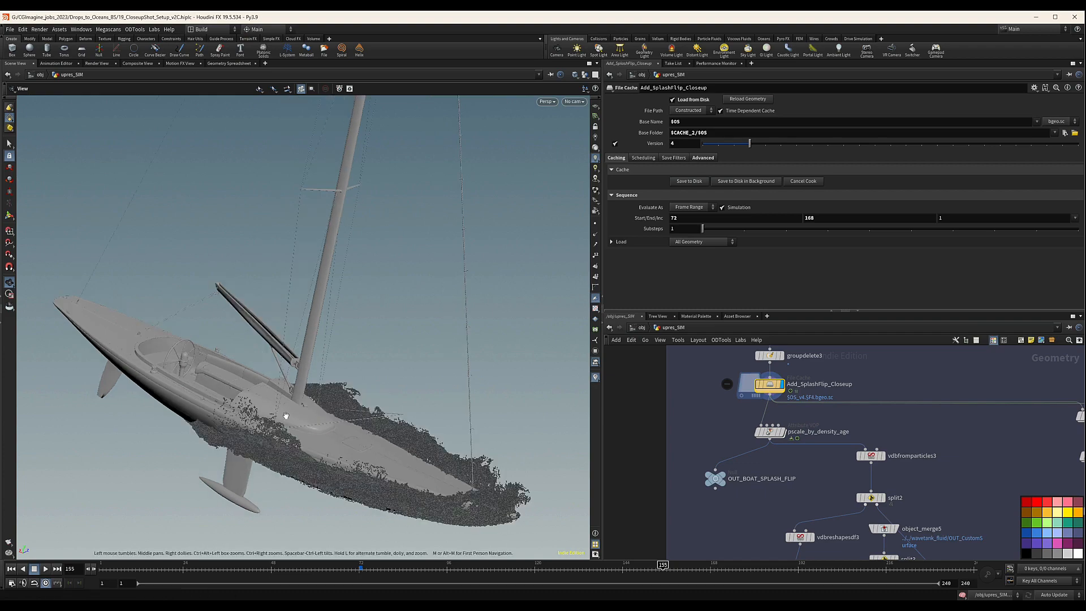
drag(446, 445, 464, 535)
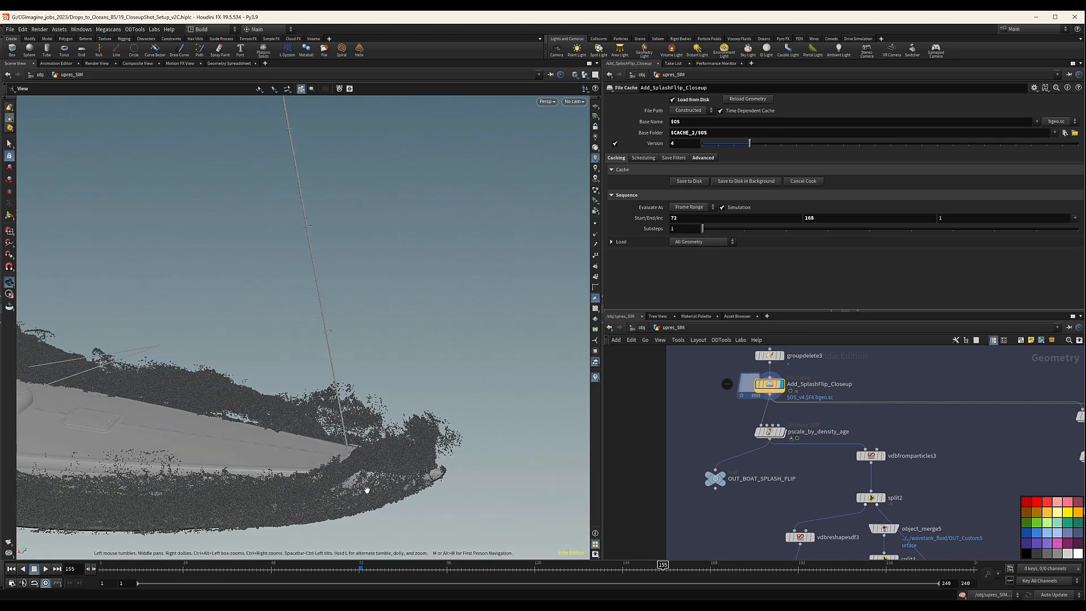
drag(368, 489, 242, 432)
drag(348, 440, 444, 424)
drag(285, 412, 297, 350)
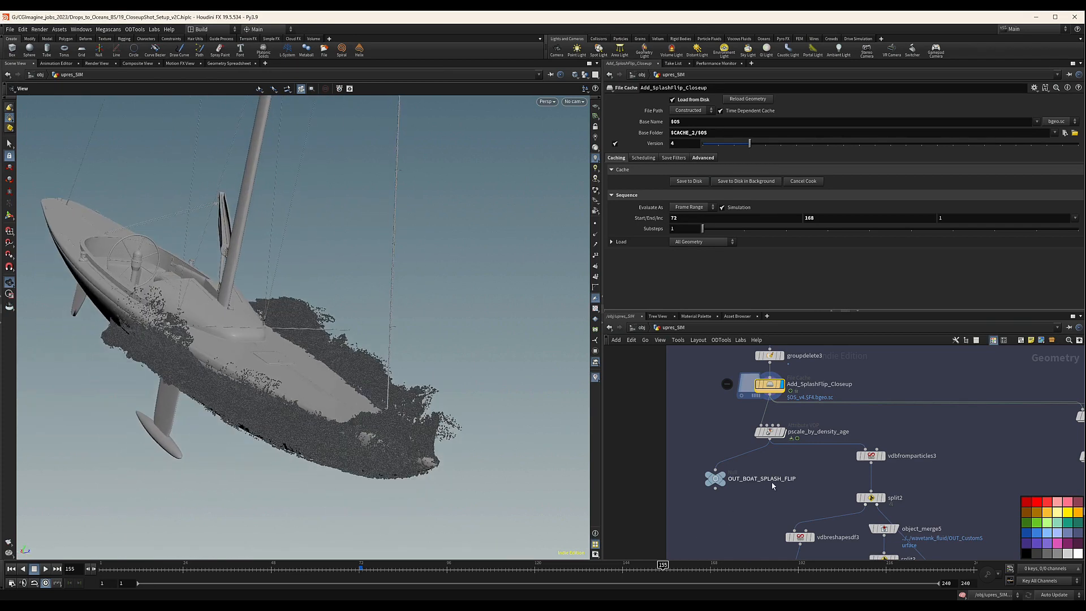
Display the pscale_by_density_age Attribute VOP and open its inner network.
scroll(786, 429, up, 5)
click(775, 441)
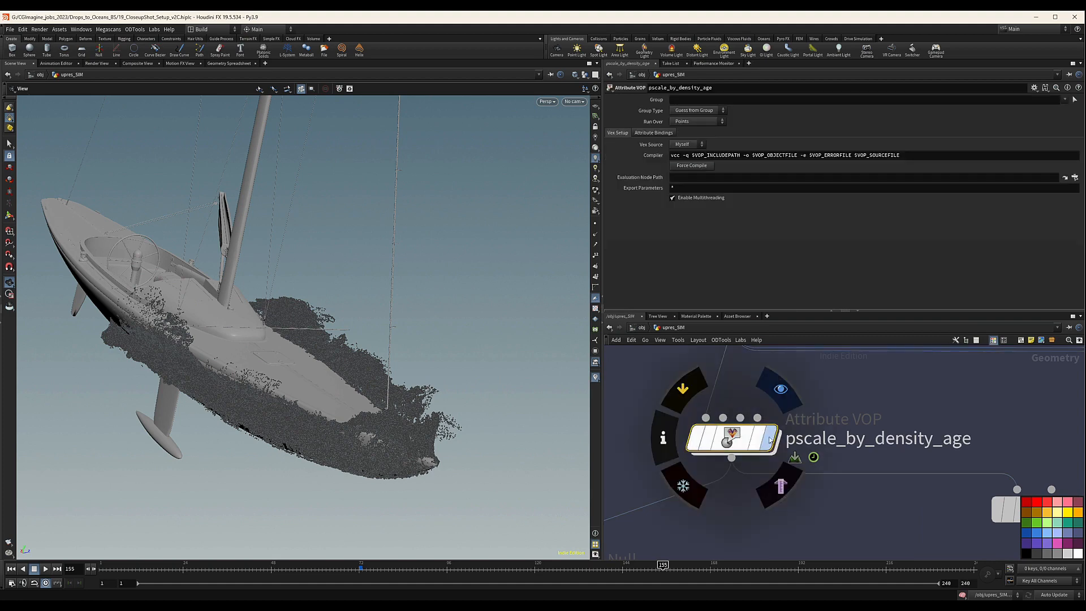
click(771, 439)
double_click(726, 440)
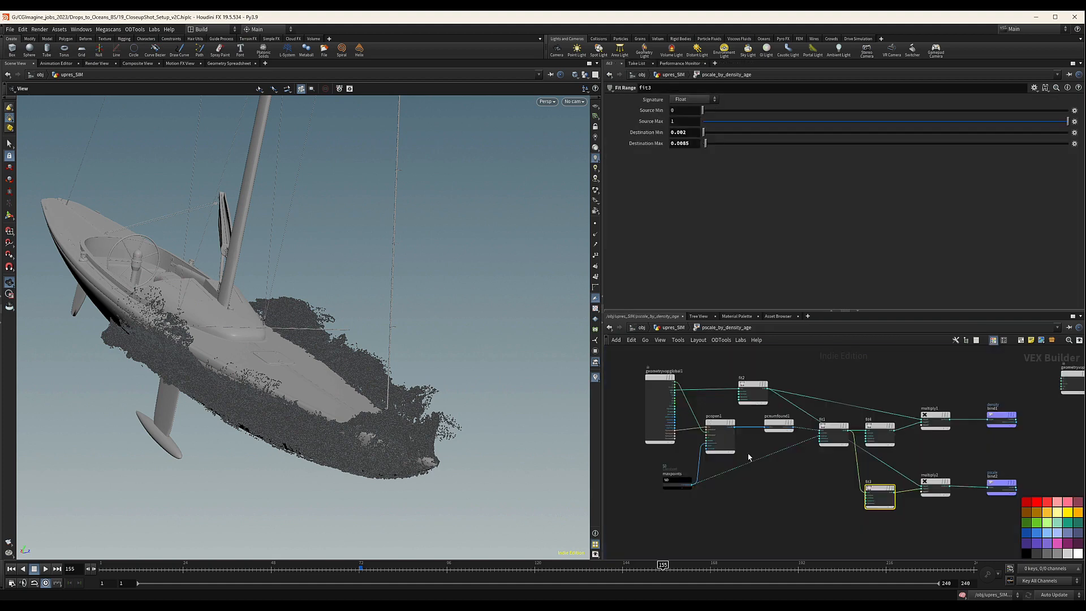
Examine the point cloud, fit and multiply nodes that drive the density and pscale outputs.
scroll(722, 446, up, 2)
scroll(752, 448, down, 2)
middle_drag(751, 448, 721, 450)
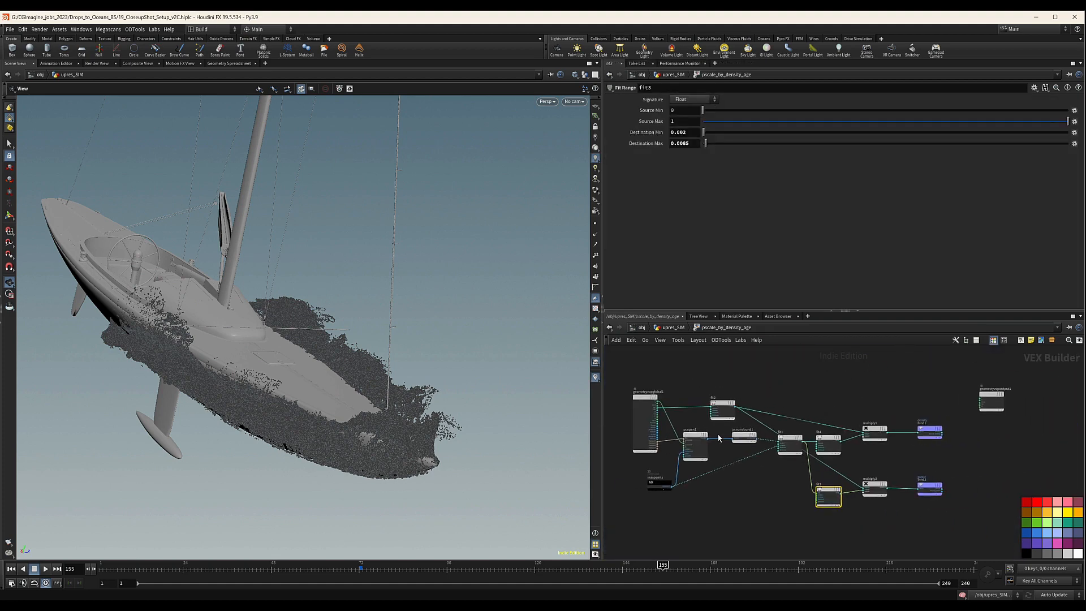
click(703, 456)
drag(803, 427, 676, 492)
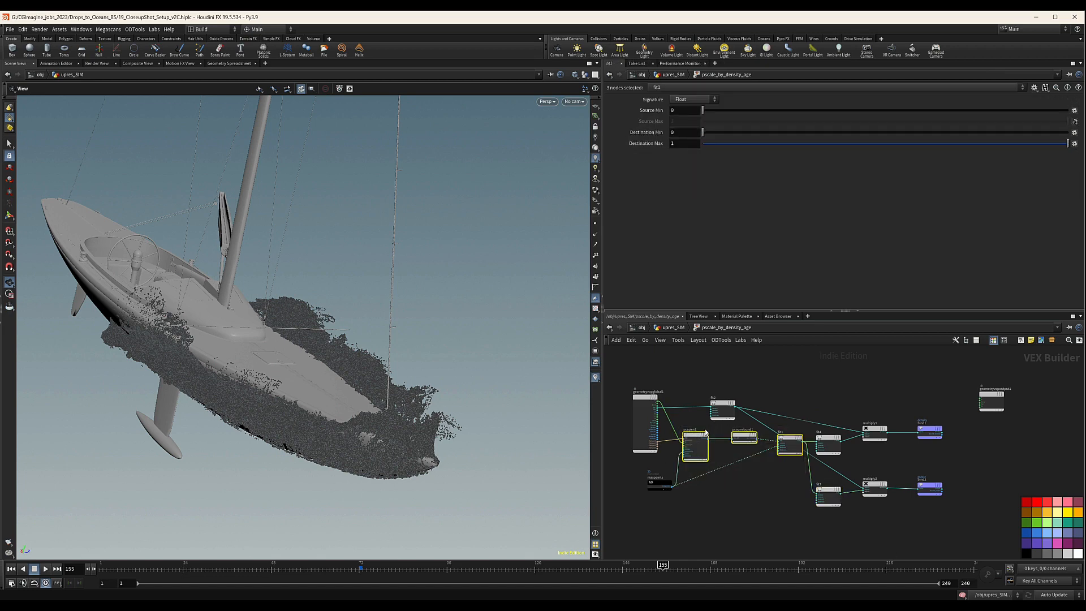
click(700, 436)
scroll(773, 469, up, 3)
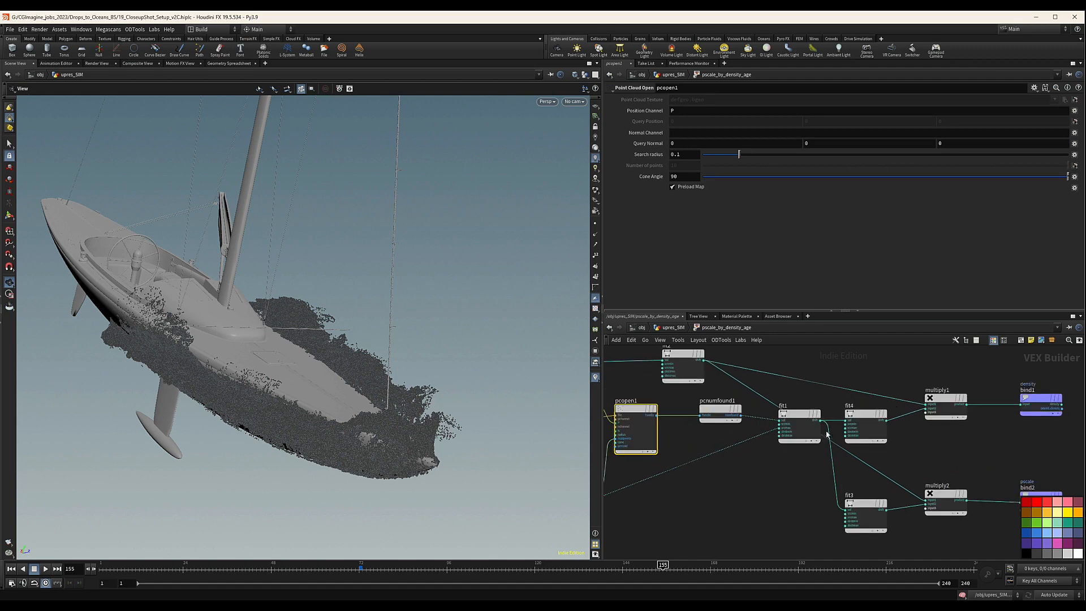
middle_drag(839, 381, 721, 412)
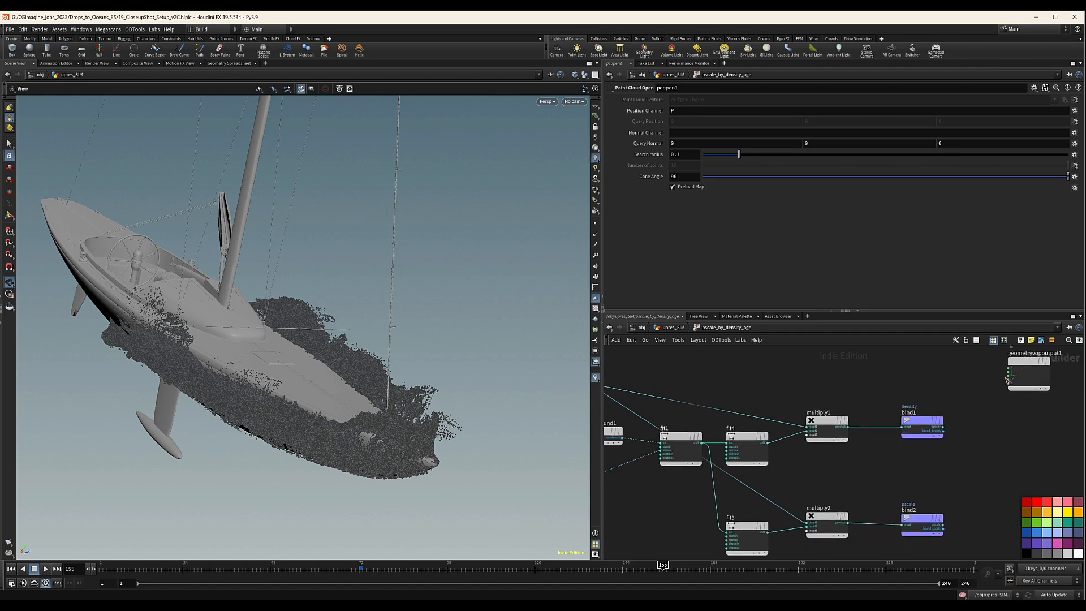
Connect the fit1 output to the geometry output's colour to preview particle density on the splash.
drag(1010, 383, 864, 421)
drag(756, 454, 702, 443)
drag(339, 312, 396, 390)
click(695, 440)
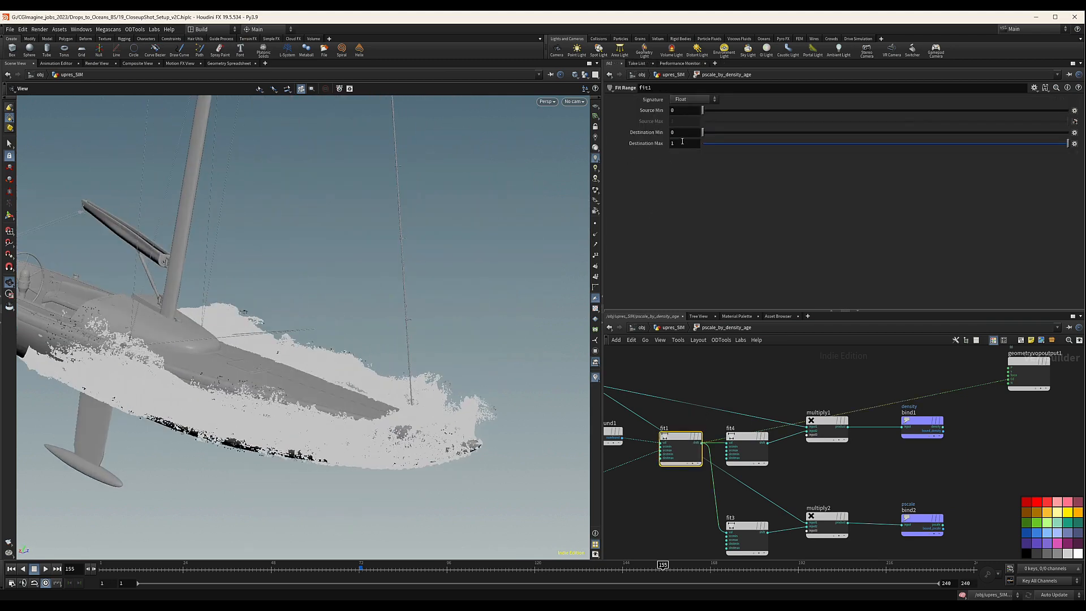
Lower the search radius of pcopen1, set the maxpoints constant to 100, and check the density colouring around the hull.
middle_drag(663, 453, 813, 409)
click(676, 410)
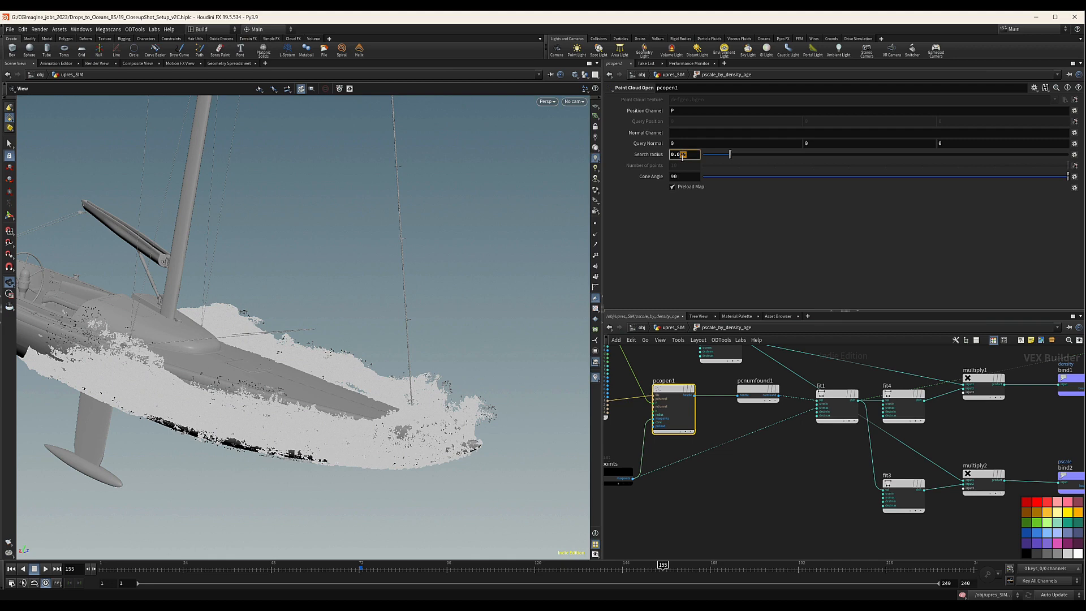
middle_drag(714, 435, 805, 392)
drag(733, 472, 697, 414)
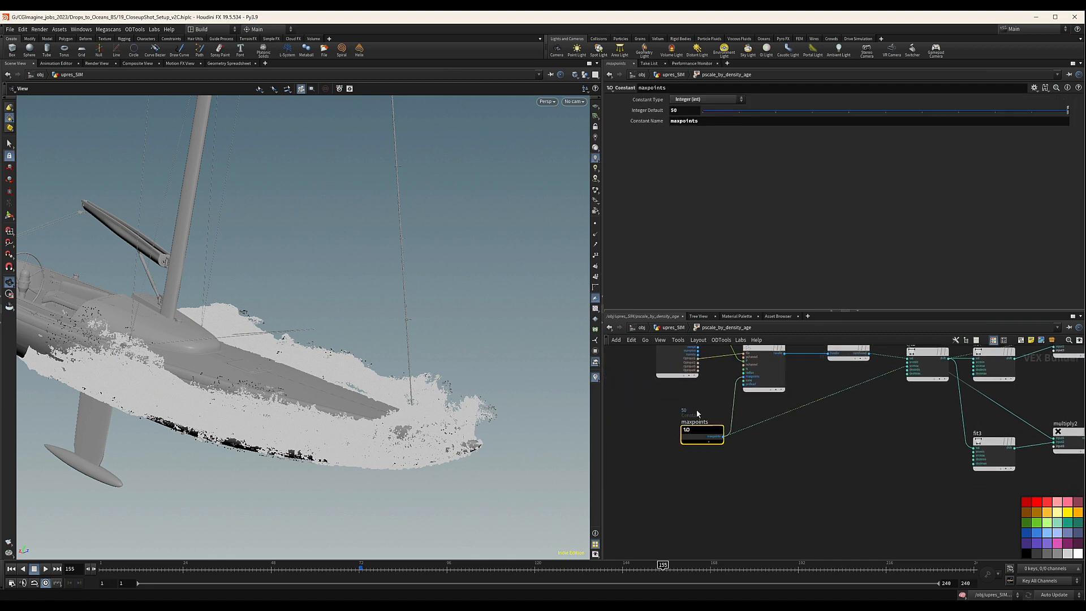
double_click(683, 111)
text(100)
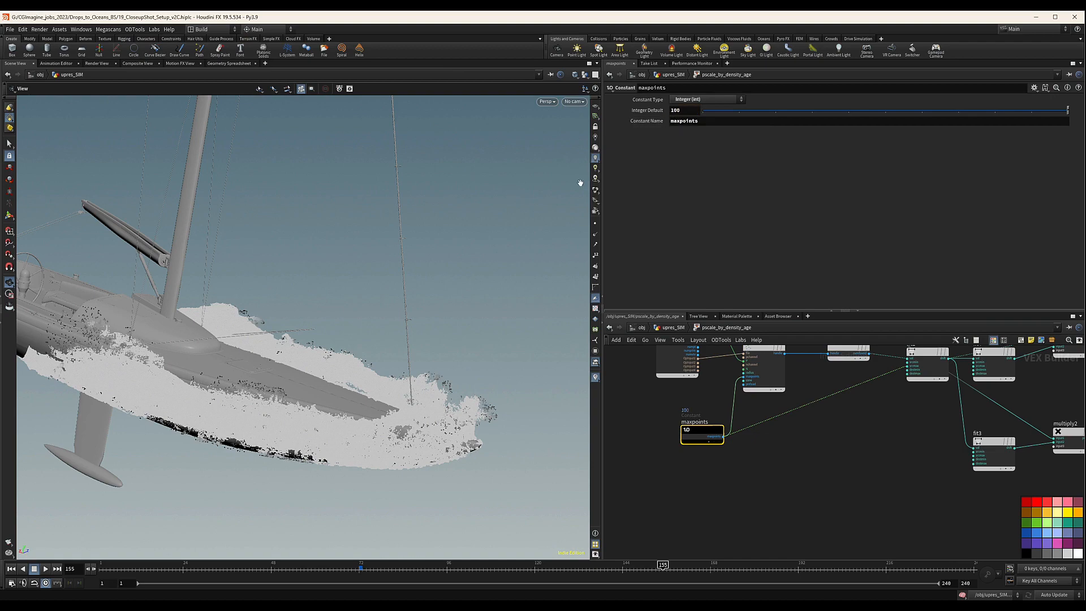
mouse_move(187, 391)
mouse_down()
mouse_move(243, 399)
mouse_move(295, 451)
mouse_move(217, 286)
mouse_up()
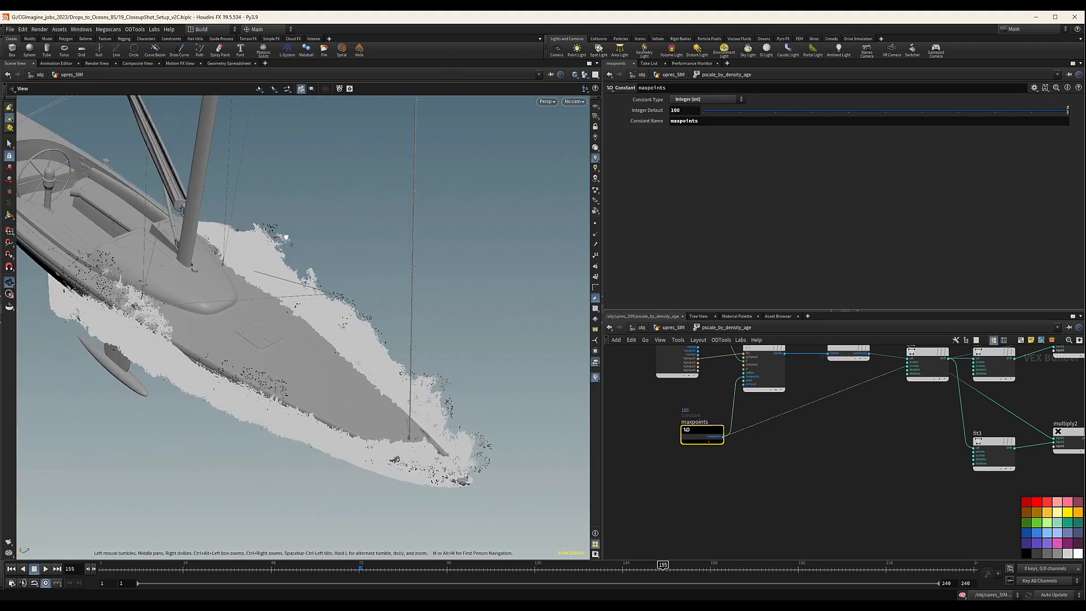
mouse_move(285, 236)
mouse_down()
mouse_move(303, 373)
mouse_move(224, 375)
mouse_move(293, 333)
mouse_up()
Set the destination range of fit3, which feeds pscale, to a minimum of 0.0015 and a maximum of 0.0045.
scroll(791, 423, down, 5)
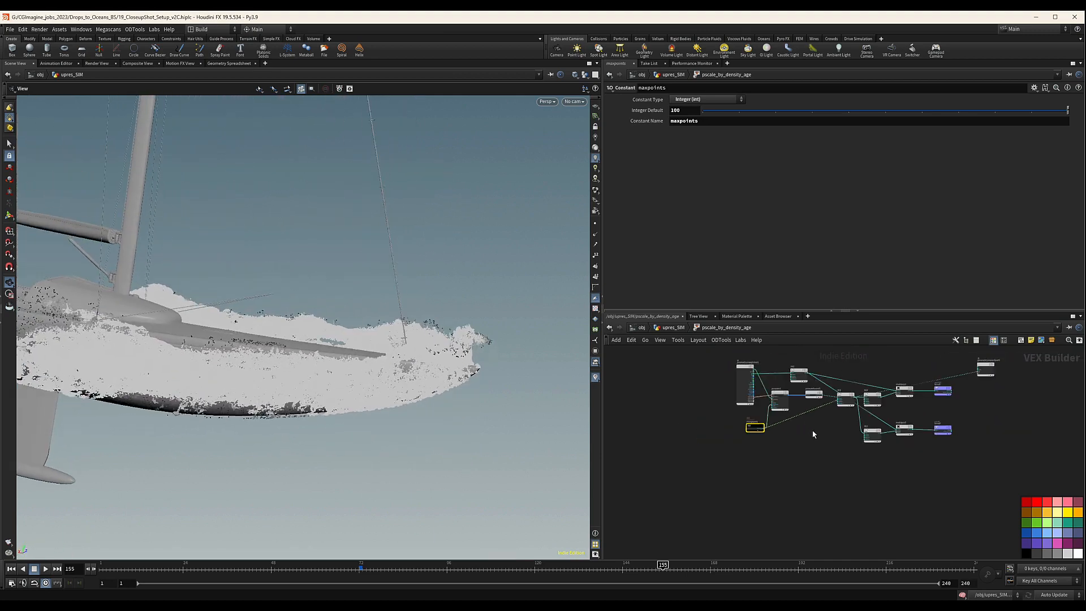
middle_drag(851, 404, 774, 406)
scroll(775, 404, up, 1)
scroll(799, 432, up, 3)
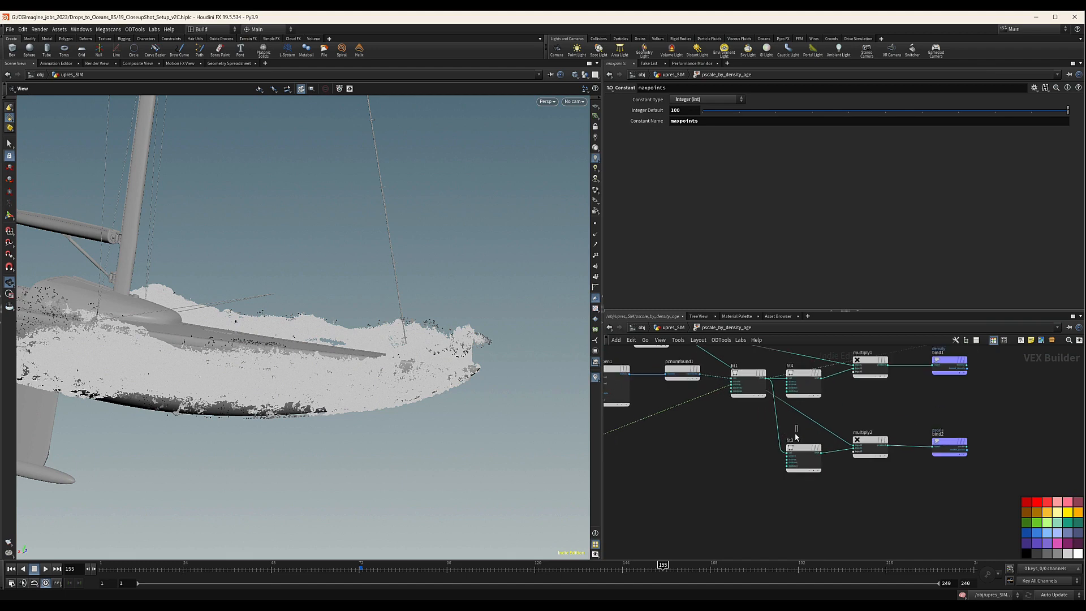
click(802, 452)
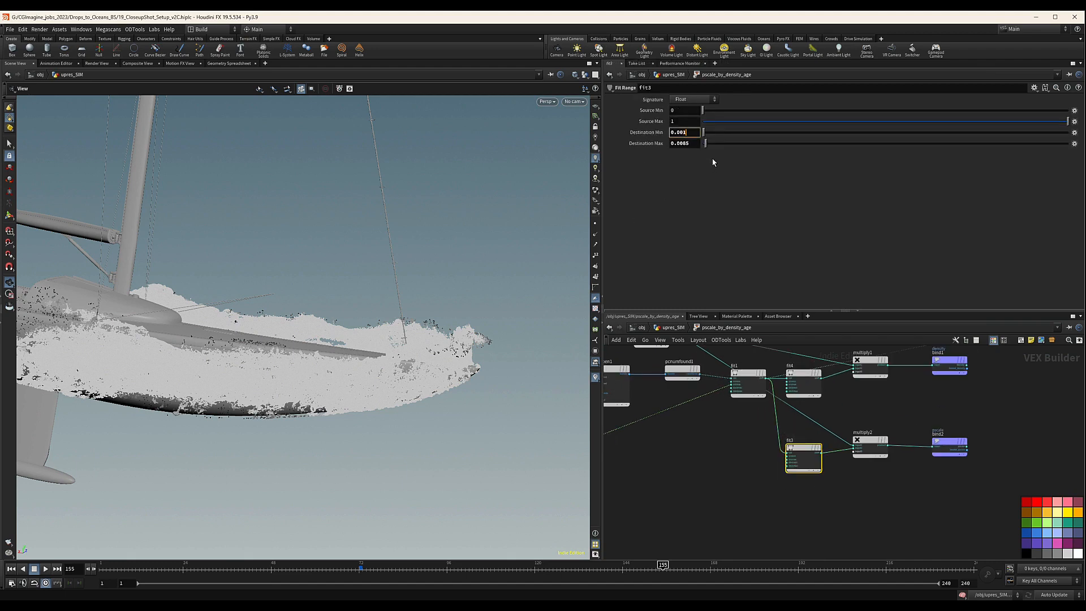
text(5)
key(Return)
Disconnect the density preview from the geometry output, check fit4's destination range, and return to the upres_SIM network.
middle_drag(917, 406, 906, 466)
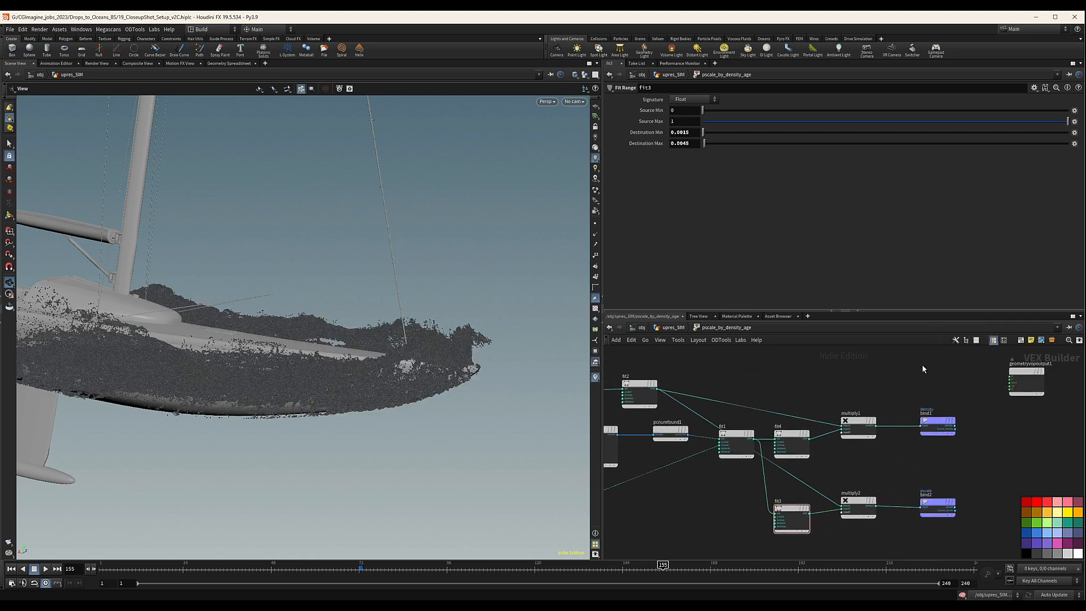
click(793, 433)
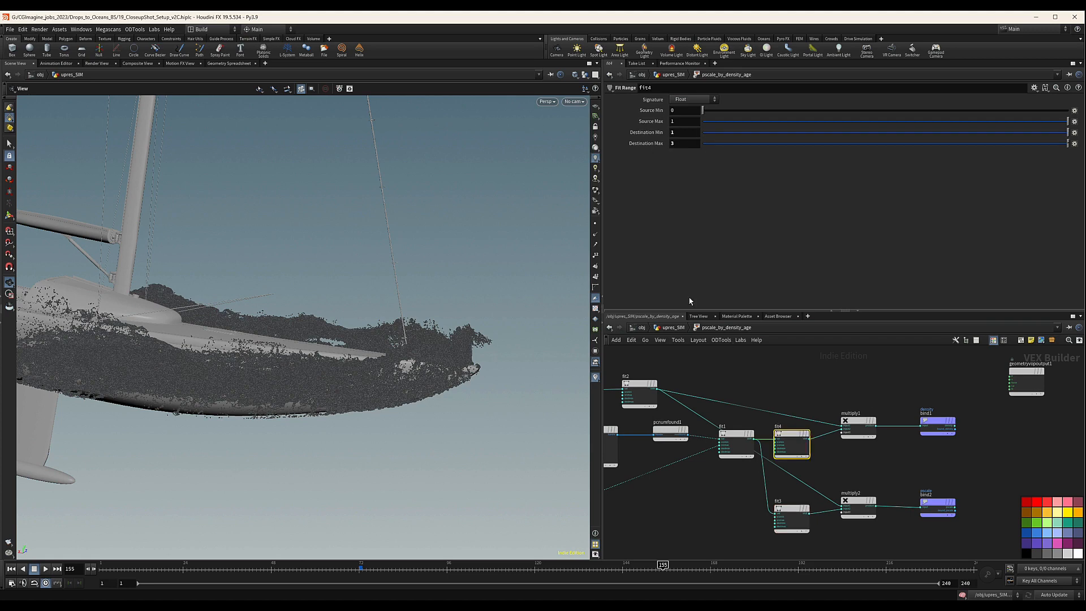
middle_drag(746, 513, 786, 482)
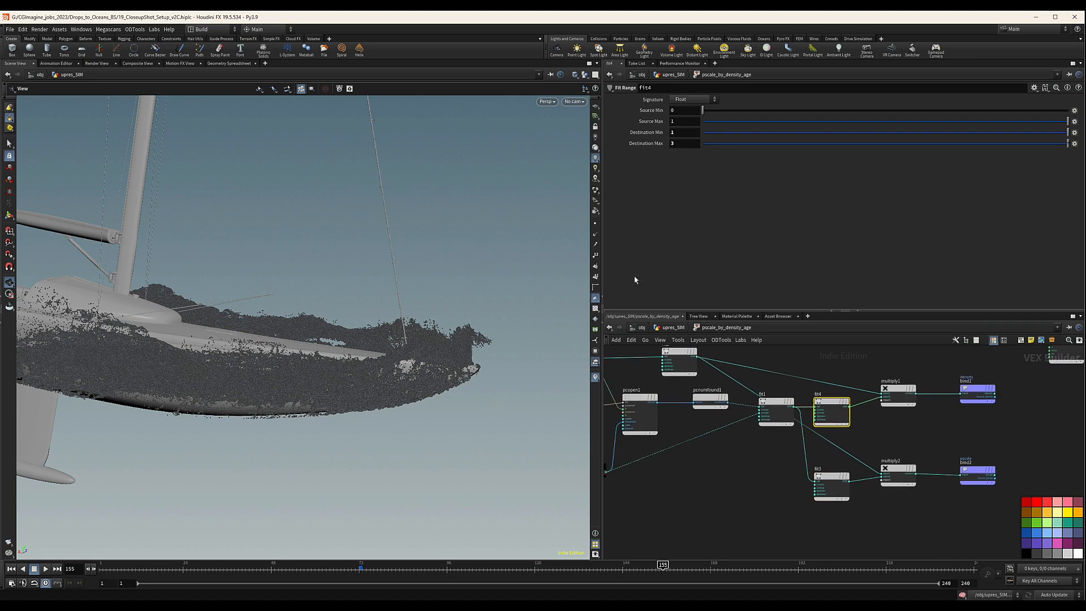
click(670, 327)
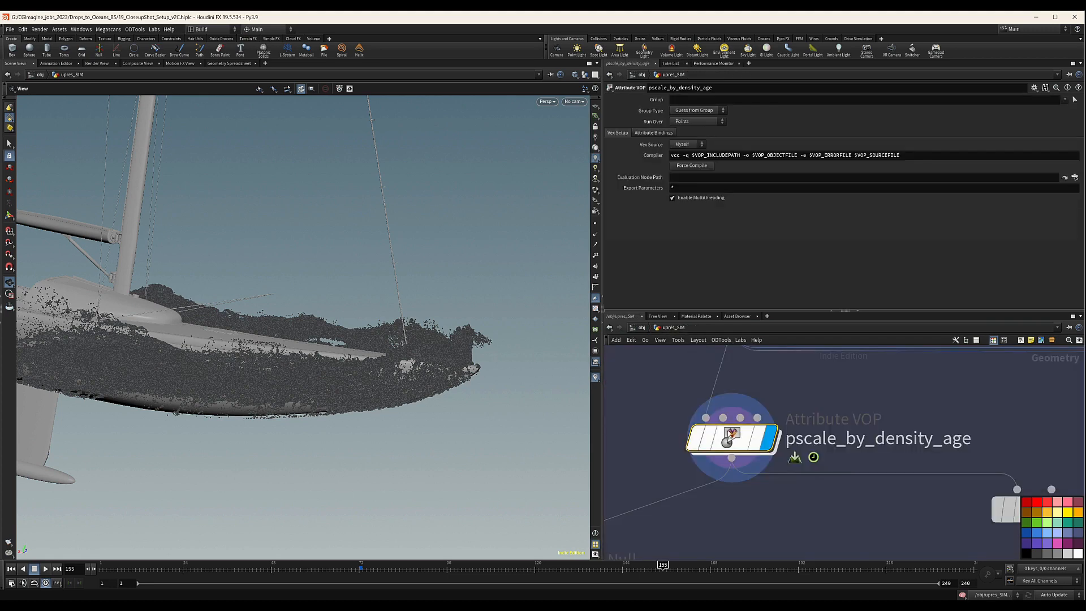
Inspect the splash from several sides with particles displayed as points, and return the particle display to Lit Spheres.
click(597, 226)
click(610, 419)
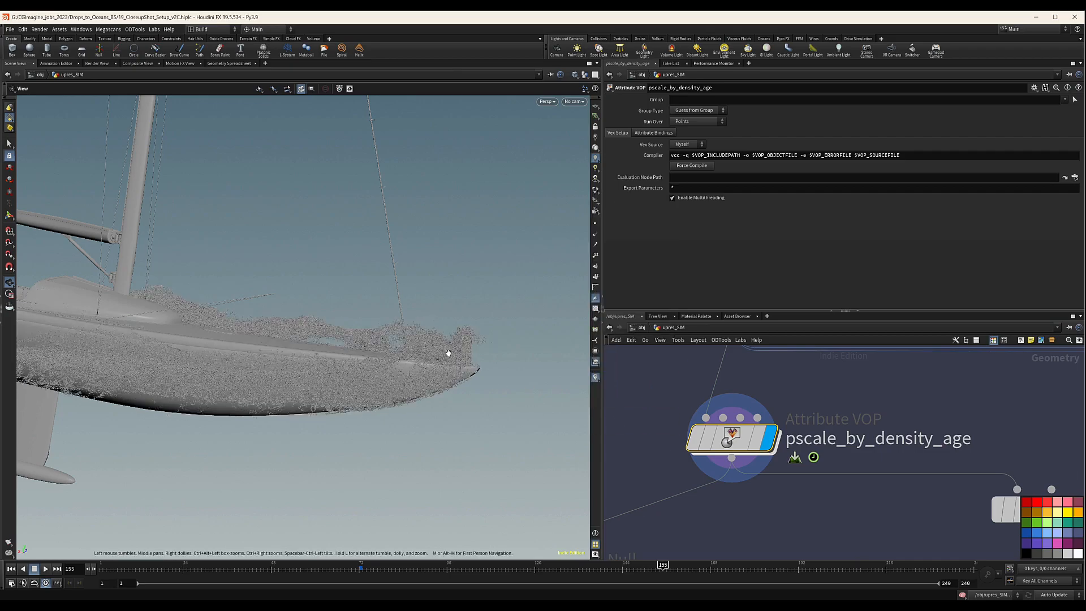
drag(448, 353, 359, 329)
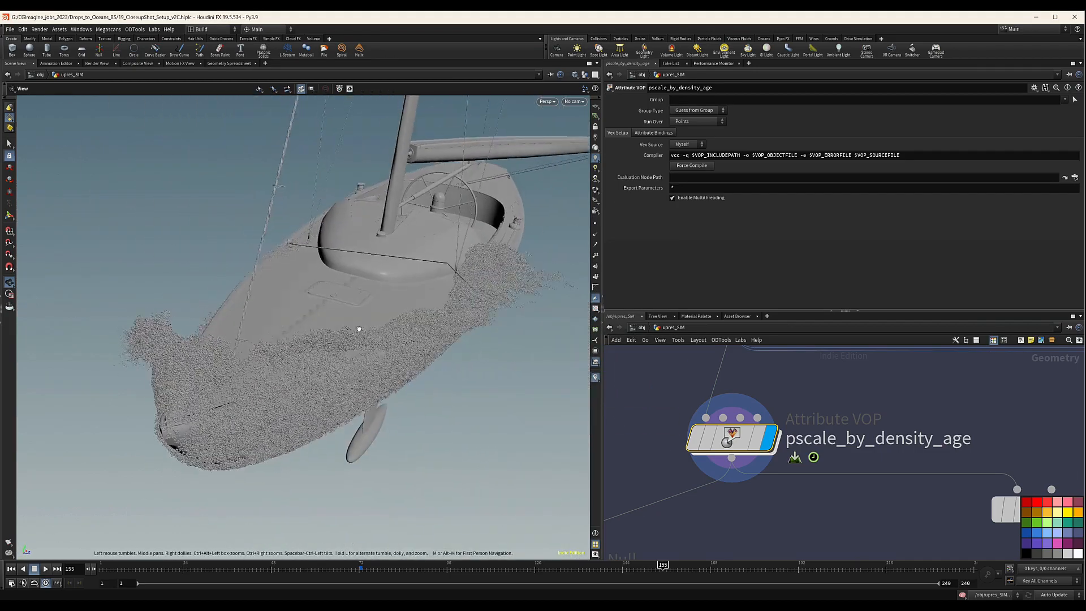
scroll(439, 320, up, 5)
drag(439, 320, 360, 361)
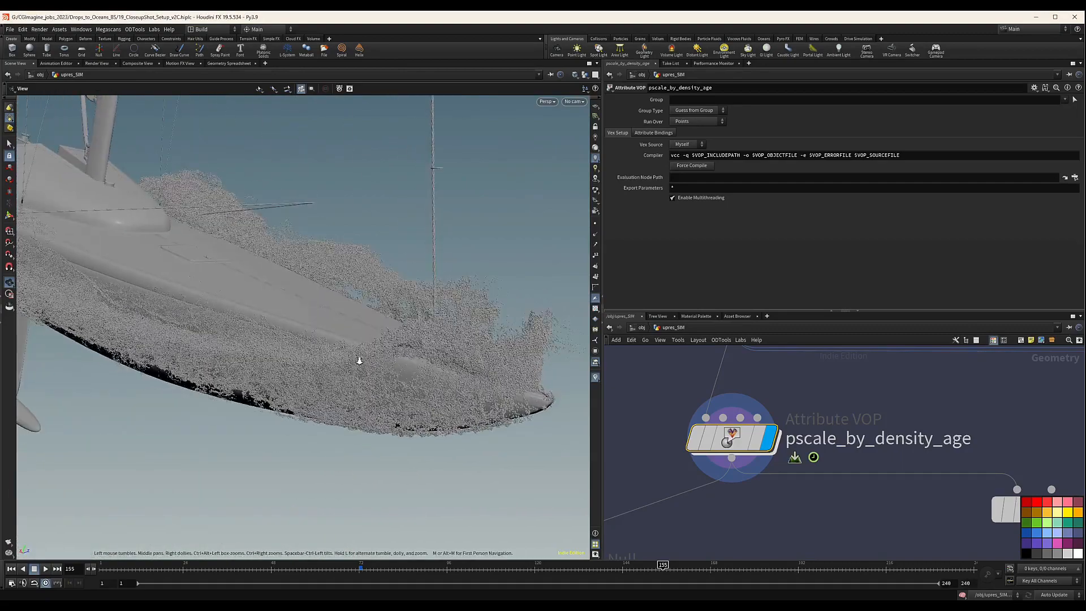
scroll(359, 361, down, 5)
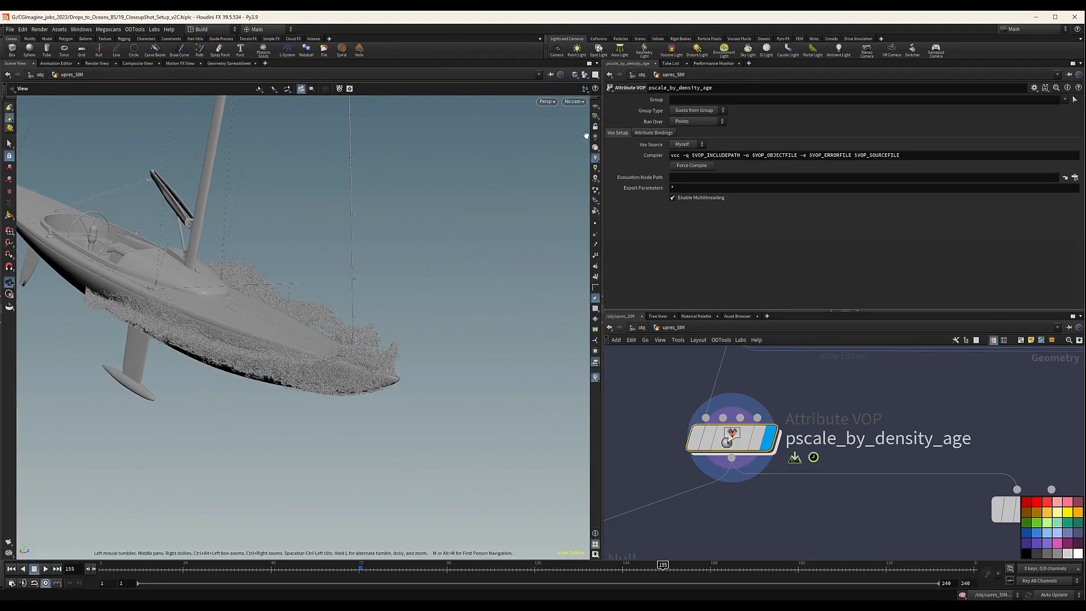
drag(341, 374, 339, 359)
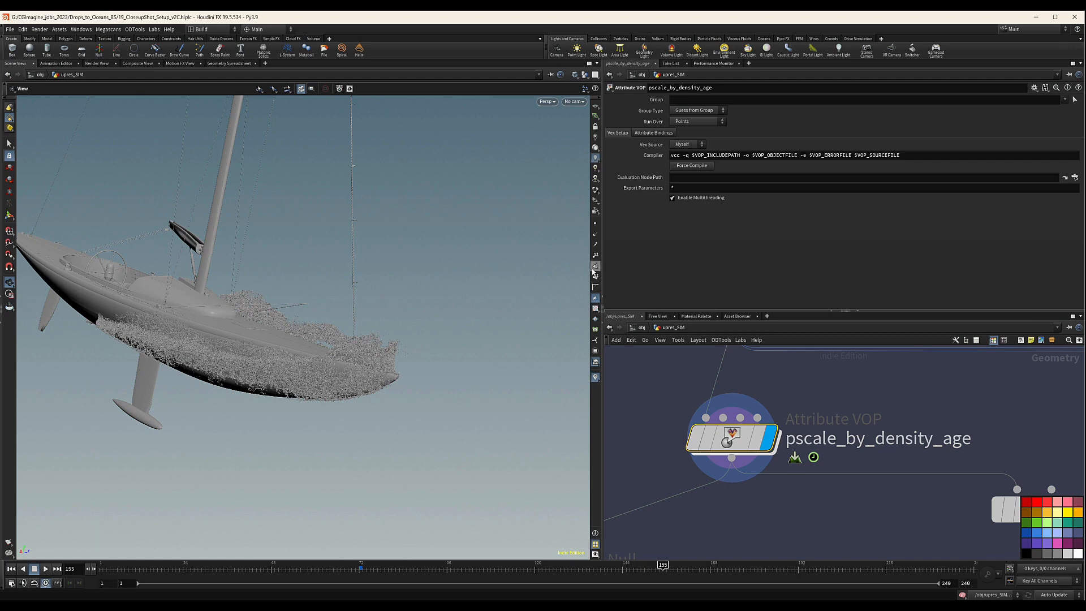
click(596, 190)
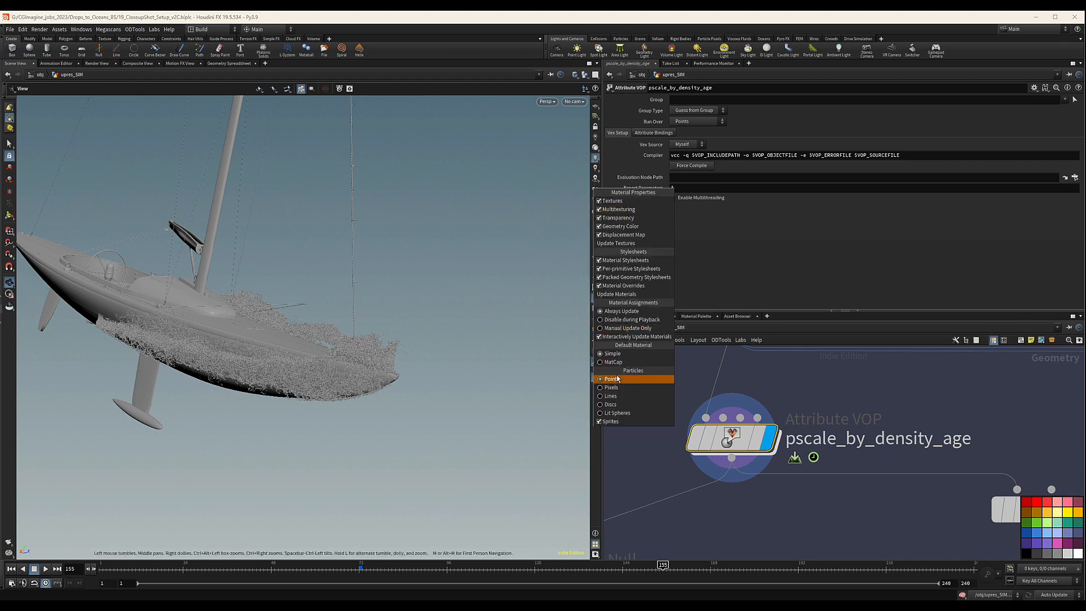
click(617, 413)
Display vdbfromparticles3 and the split2 node below it to inspect the splash volume around the hull.
scroll(730, 378, down, 8)
middle_drag(870, 420, 849, 435)
scroll(811, 392, up, 4)
middle_drag(775, 394, 845, 405)
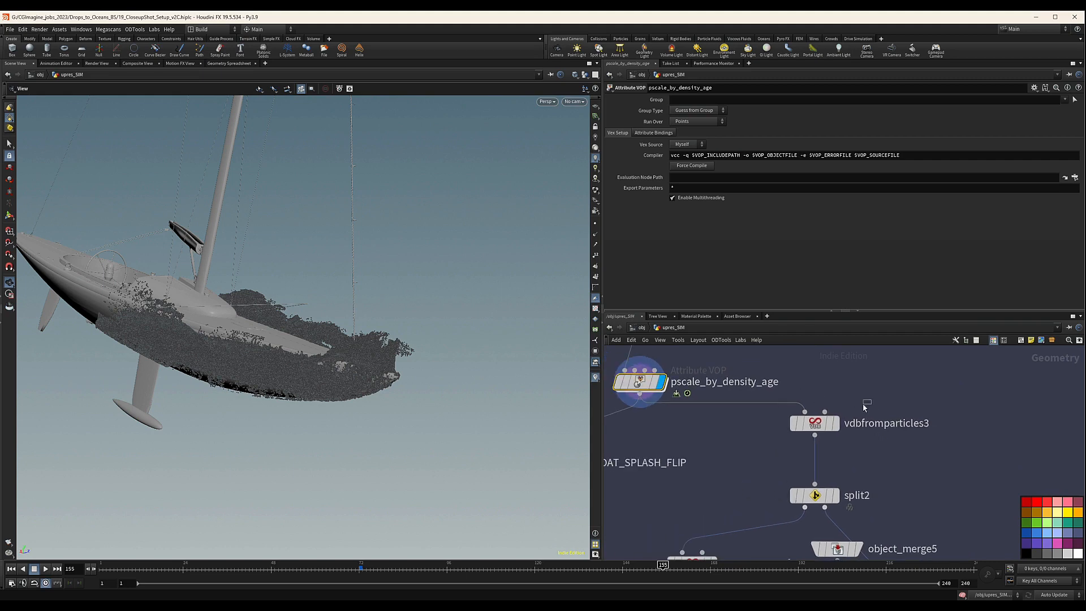
click(814, 423)
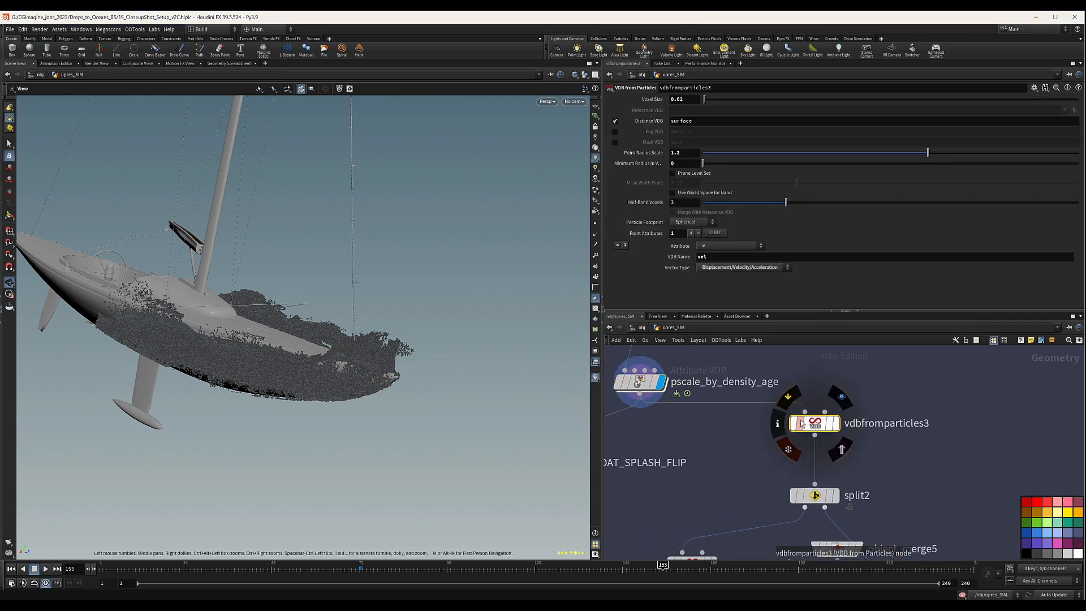
scroll(814, 428, up, 3)
click(843, 422)
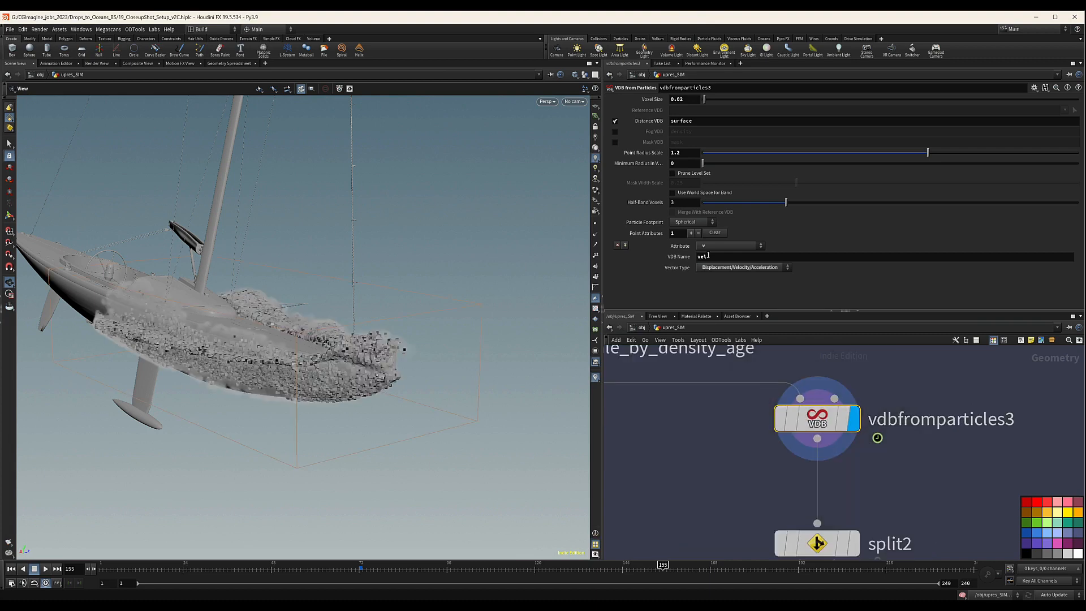
drag(452, 313, 449, 283)
right_drag(450, 283, 359, 343)
scroll(943, 487, down, 5)
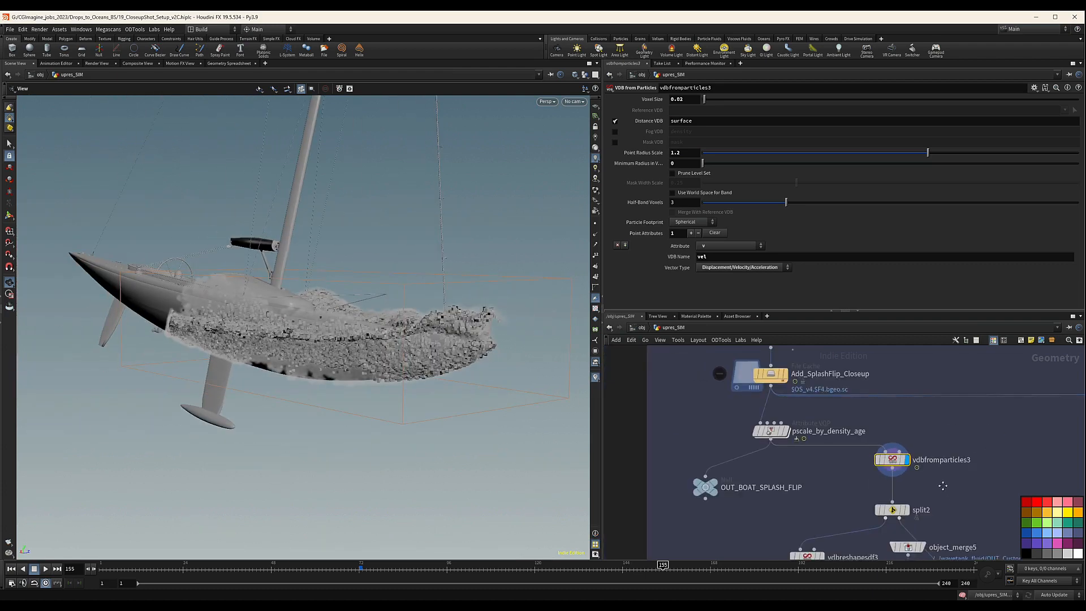
middle_drag(943, 486, 857, 385)
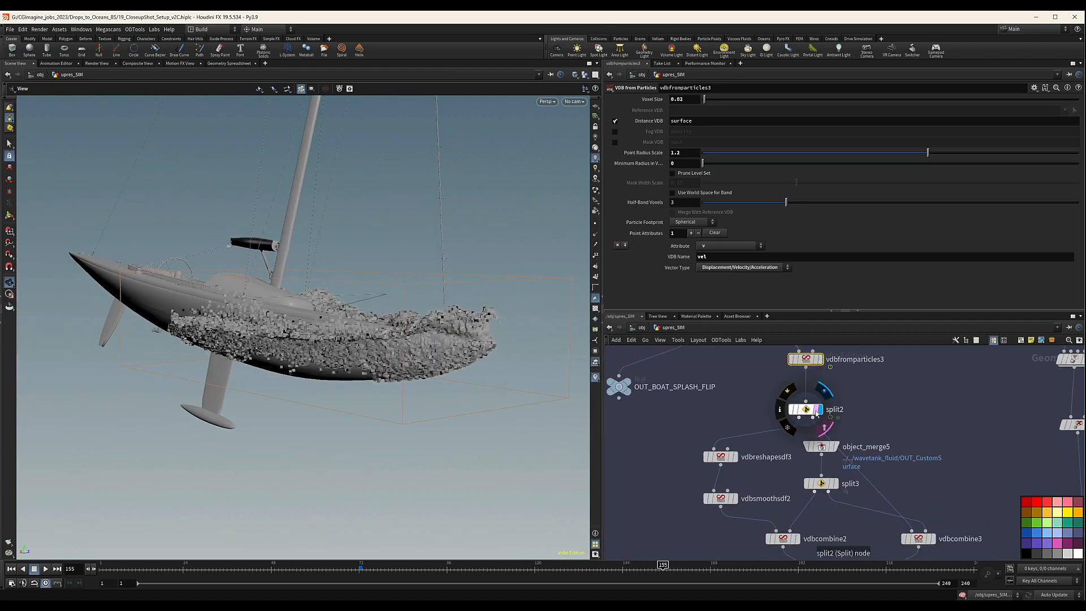
Shift object_merge5 and split3 slightly in the network below split2, and open object_merge5's parameters.
click(817, 414)
scroll(803, 407, down, 3)
scroll(791, 401, up, 5)
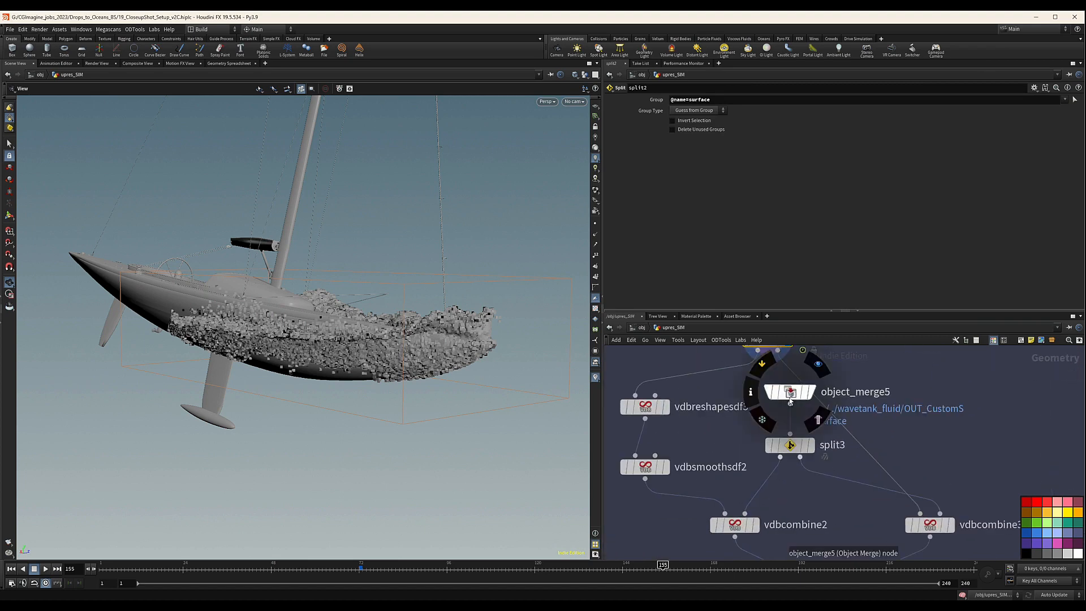
drag(789, 398, 767, 407)
drag(790, 447, 768, 452)
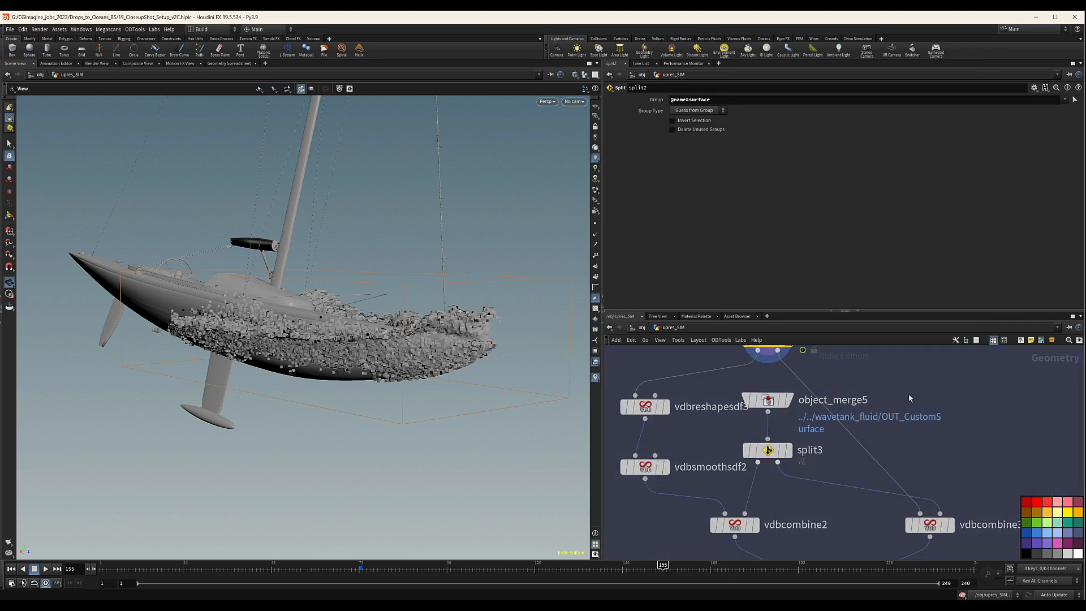
click(790, 400)
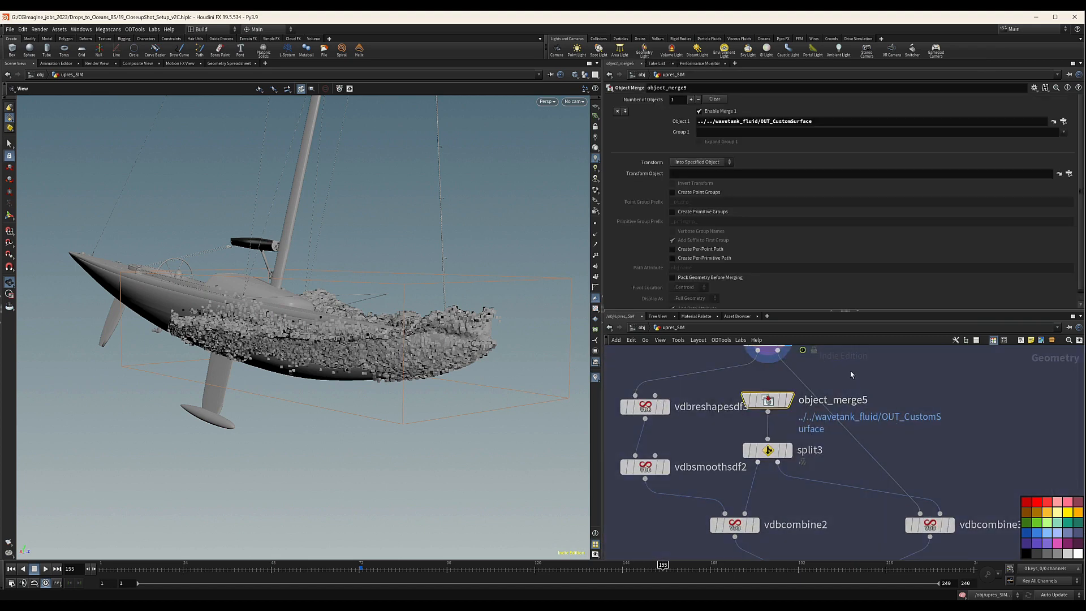
Duplicate the OUT_FLIP_ERODED null, feed the copy from the VDB reshape node directly below the blast, and rename it OUT_FLIP_SURF.
scroll(802, 444, down, 8)
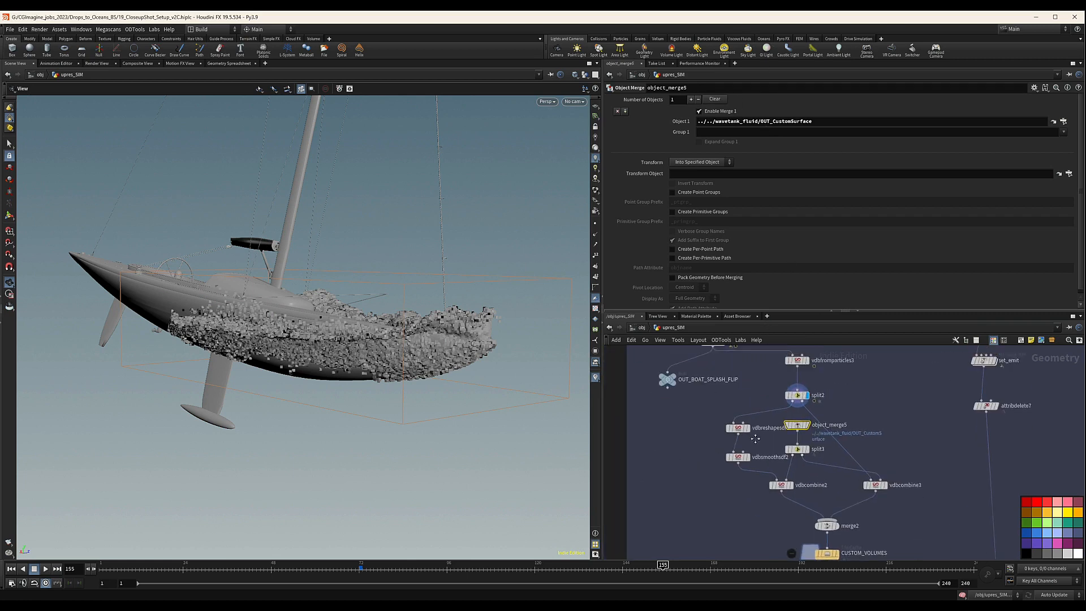
middle_drag(802, 444, 809, 492)
scroll(707, 418, up, 5)
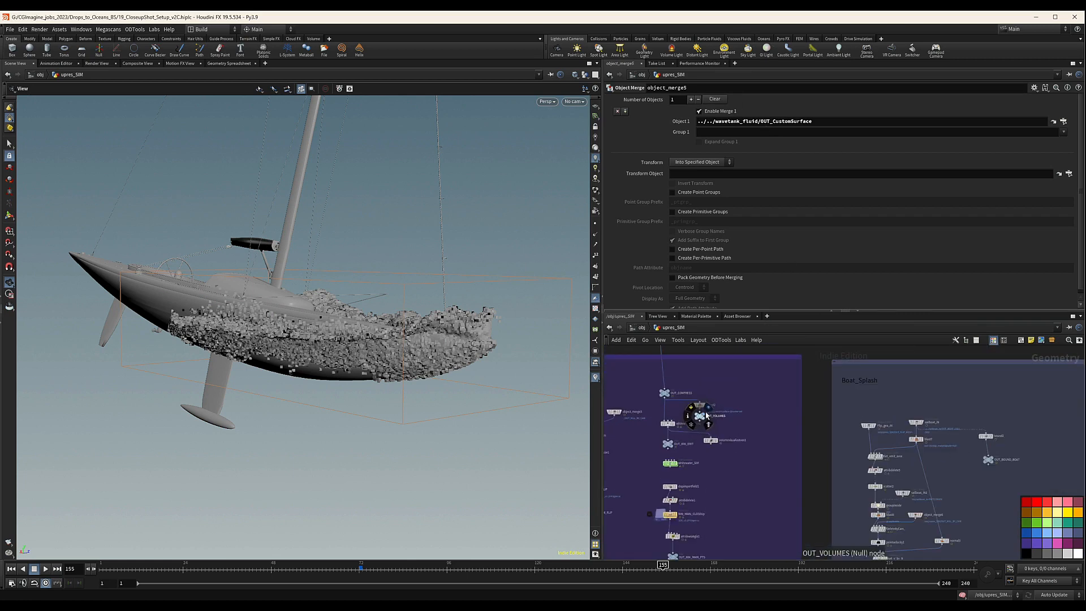
middle_drag(692, 461, 774, 472)
scroll(772, 435, up, 4)
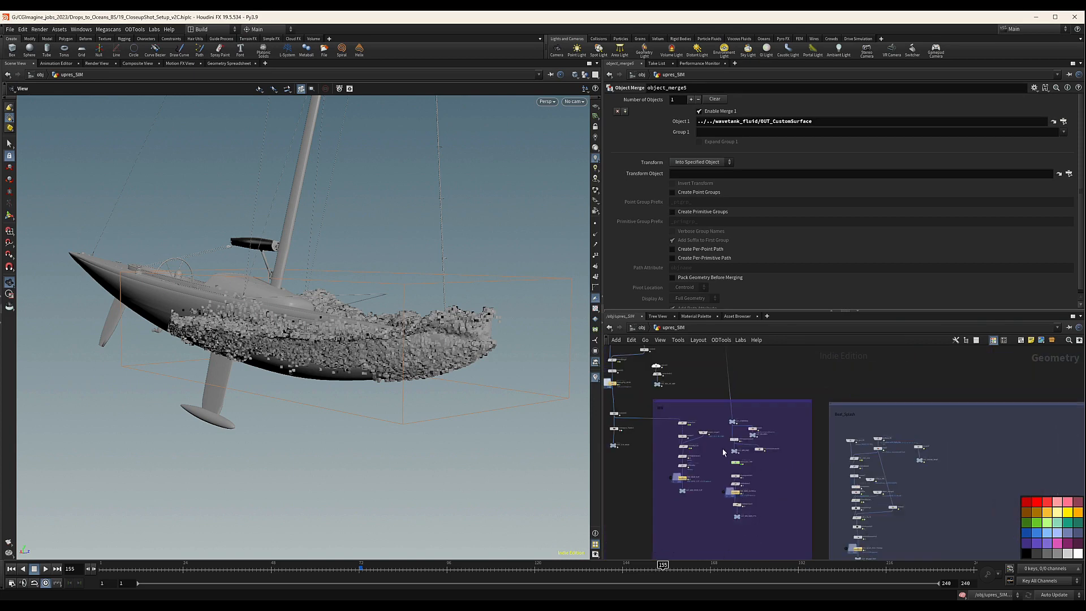
scroll(803, 445, down, 6)
middle_drag(800, 416, 847, 537)
scroll(820, 418, up, 1)
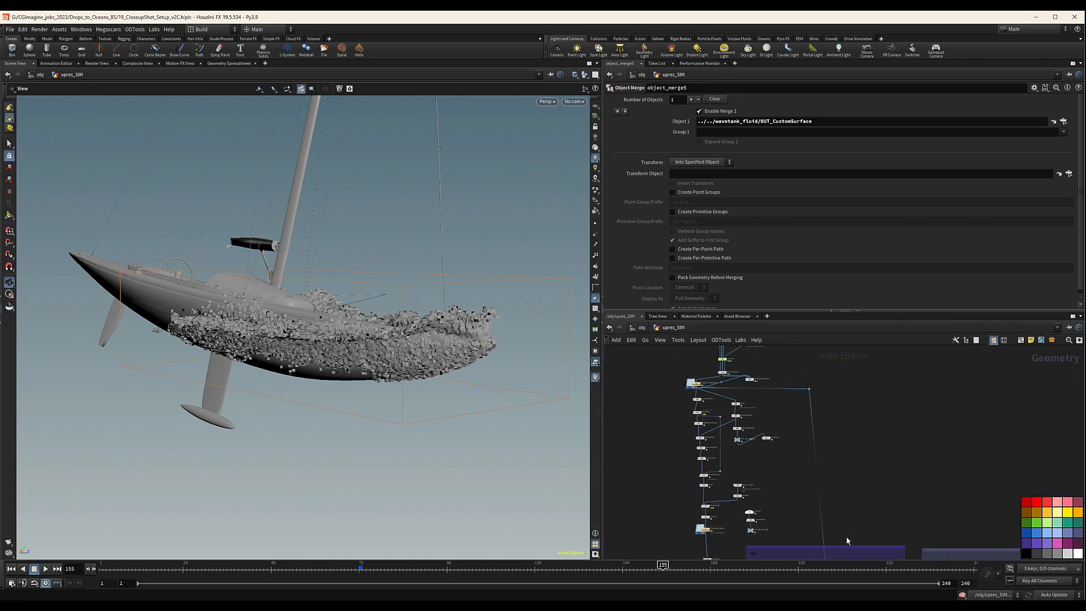
middle_drag(763, 435, 792, 514)
scroll(791, 516, up, 5)
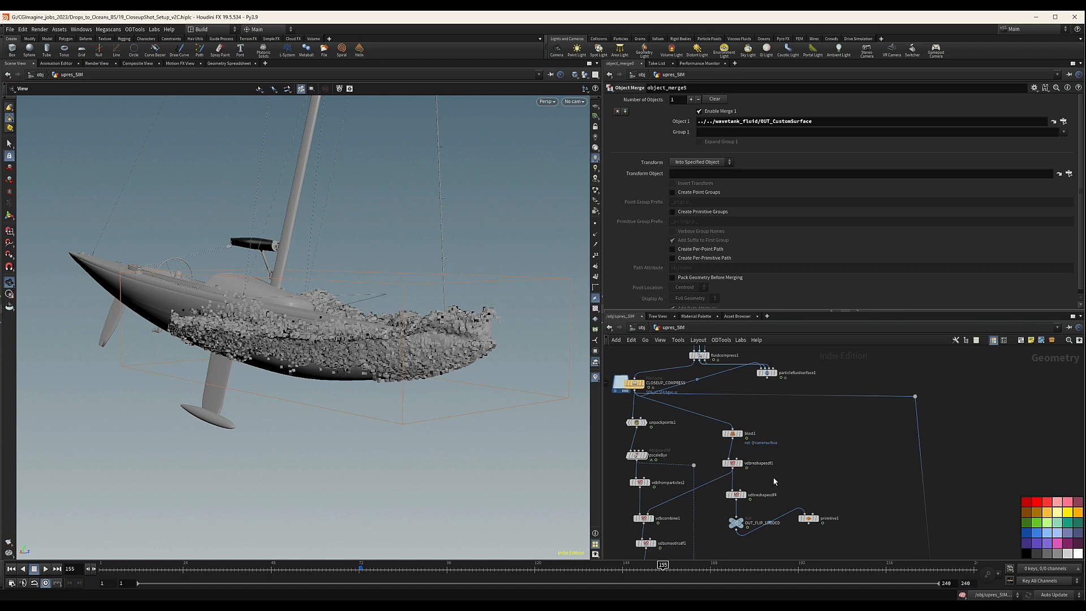
middle_drag(772, 477, 794, 472)
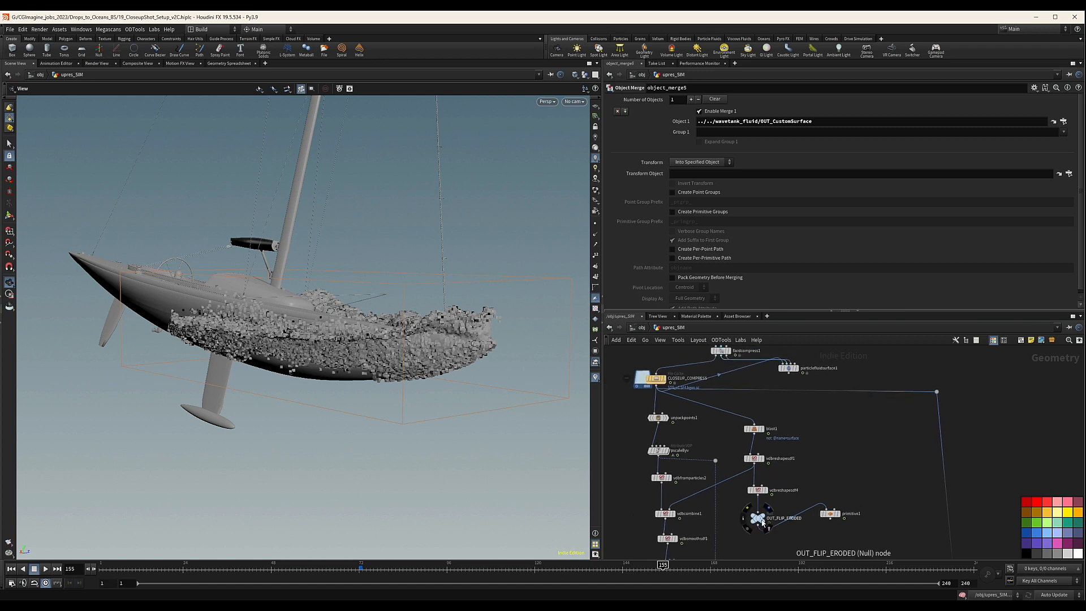
alt+drag(761, 522, 769, 469)
double_click(865, 480)
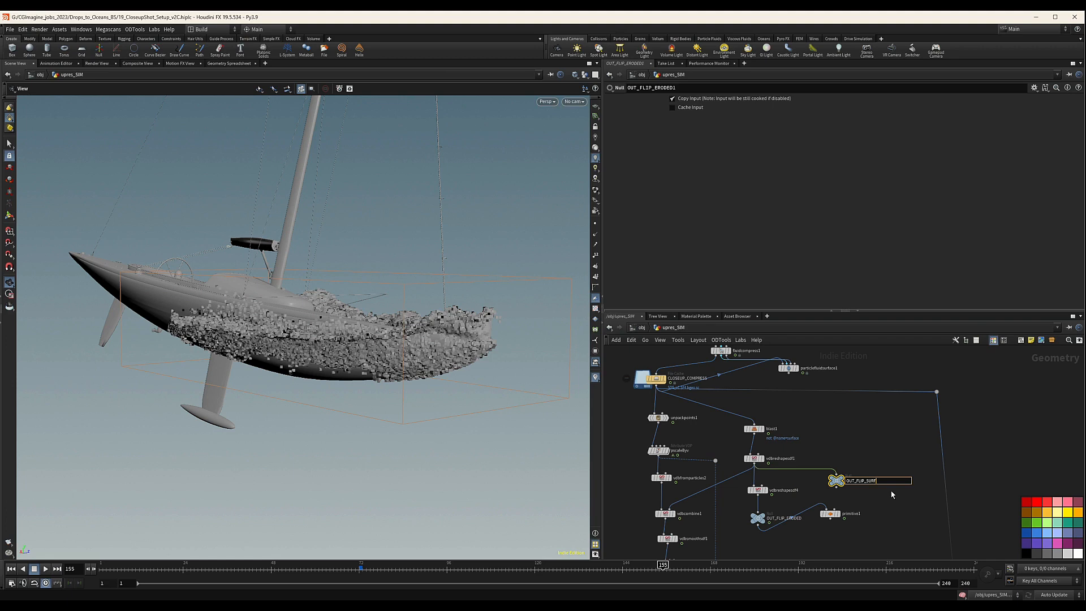
text(SURF)
key(Return)
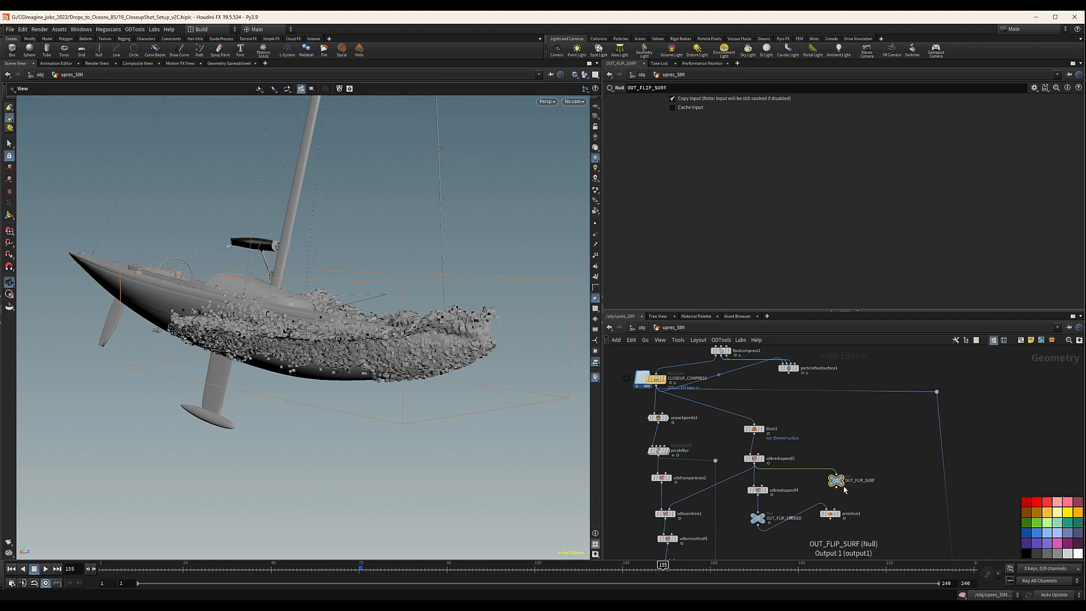
Set object_merge5's source to the OUT_FLIP_SURF null, using the relative path ../OUT_FLIP_SURF.
key(ctrl+c)
scroll(857, 484, down, 6)
scroll(802, 475, up, 8)
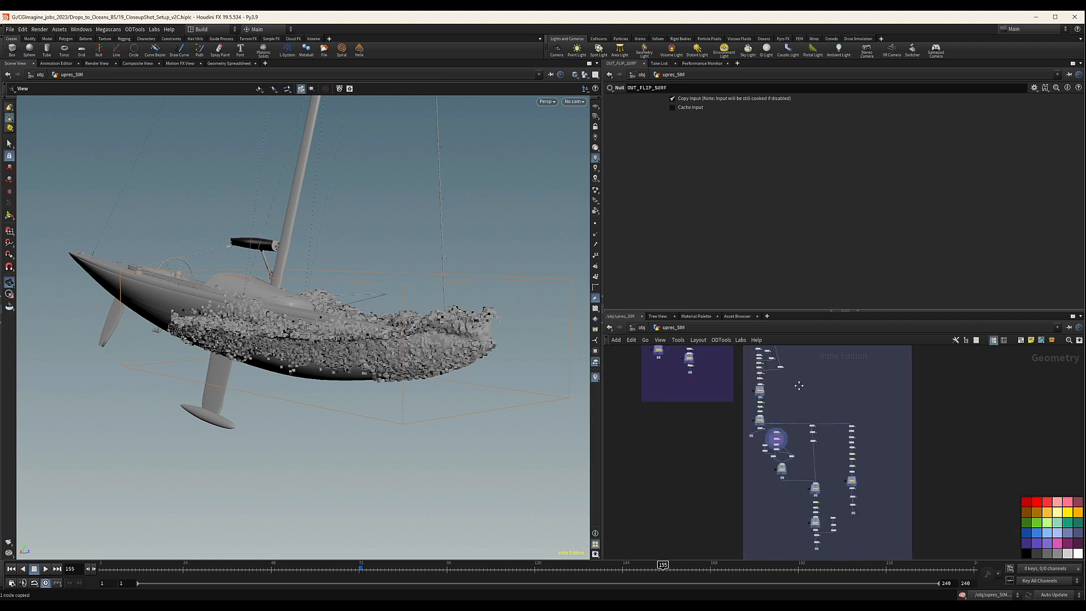
scroll(739, 390, up, 3)
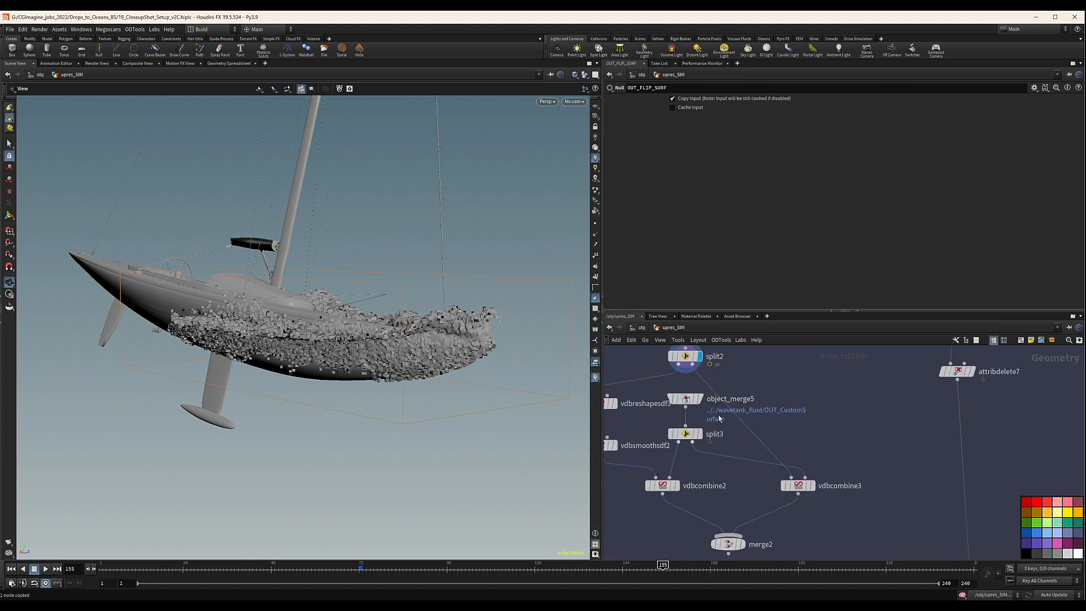
click(695, 400)
drag(814, 121, 668, 120)
key(ctrl+v)
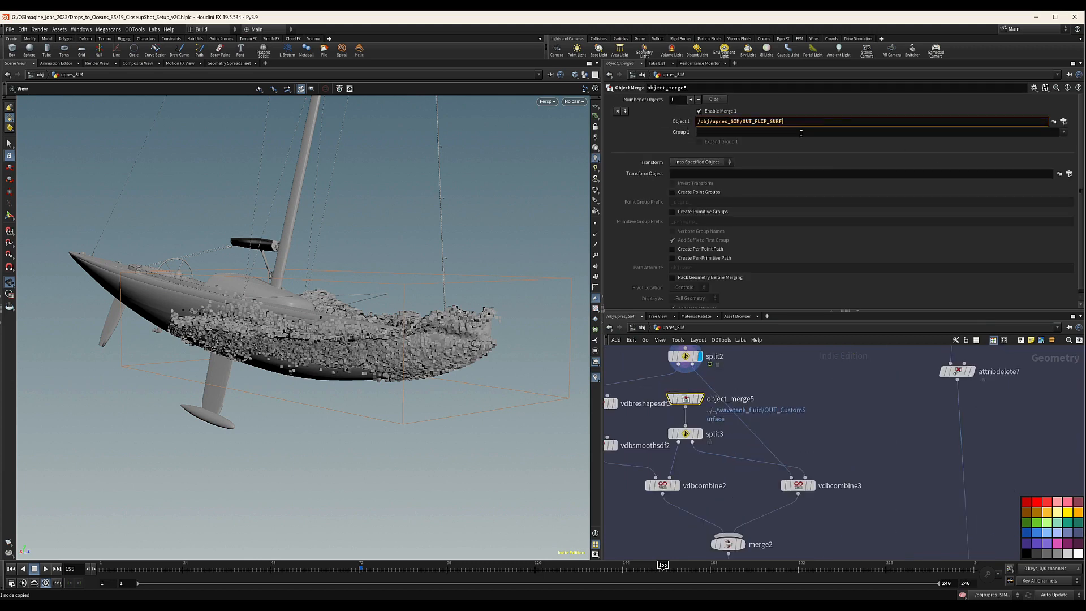
click(1064, 122)
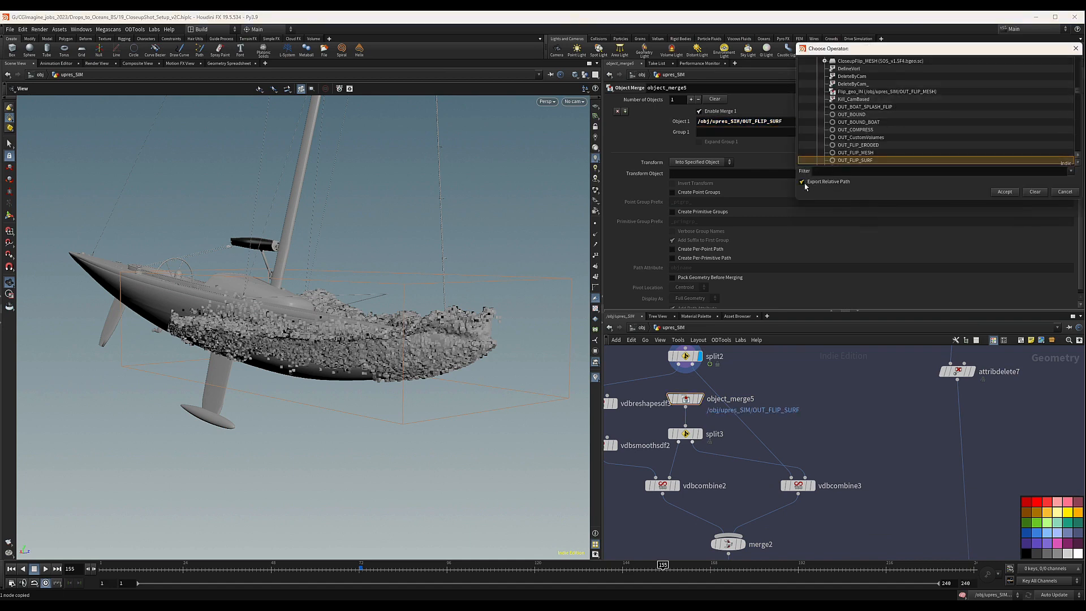
click(1004, 192)
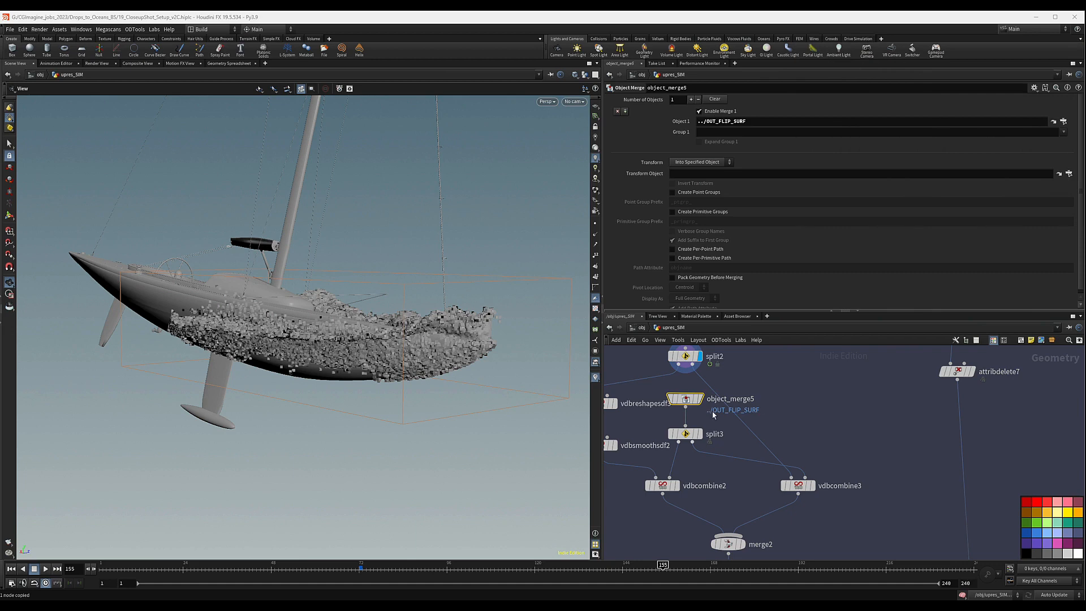
Set object_merge5's source to the existing OUT_VOLUMES null, using the relative path ../OUT_VOLUMES.
middle_drag(714, 432, 730, 407)
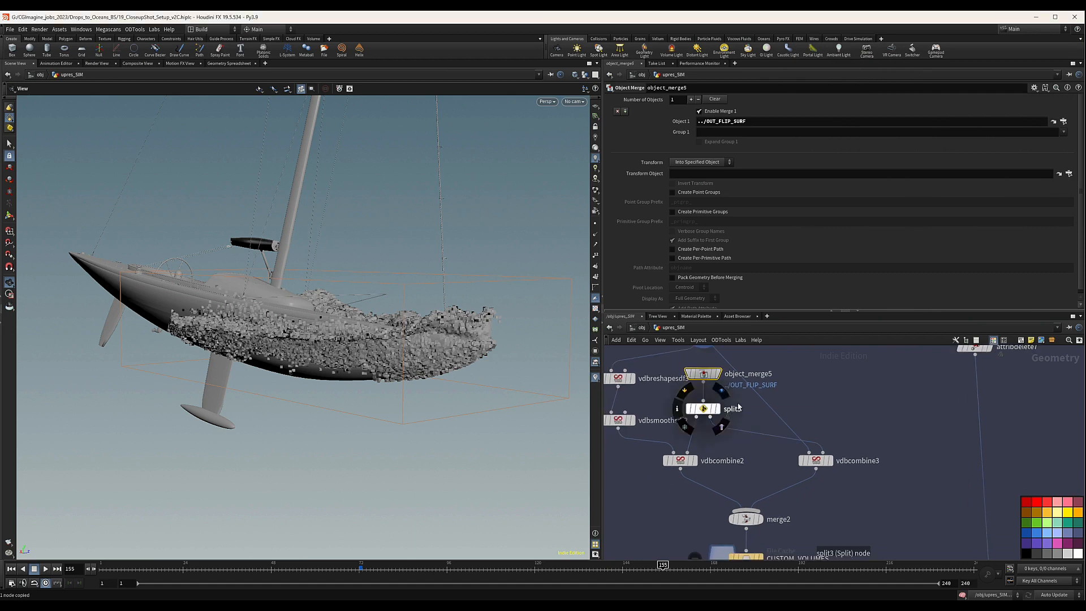
scroll(750, 406, down, 3)
scroll(793, 387, down, 8)
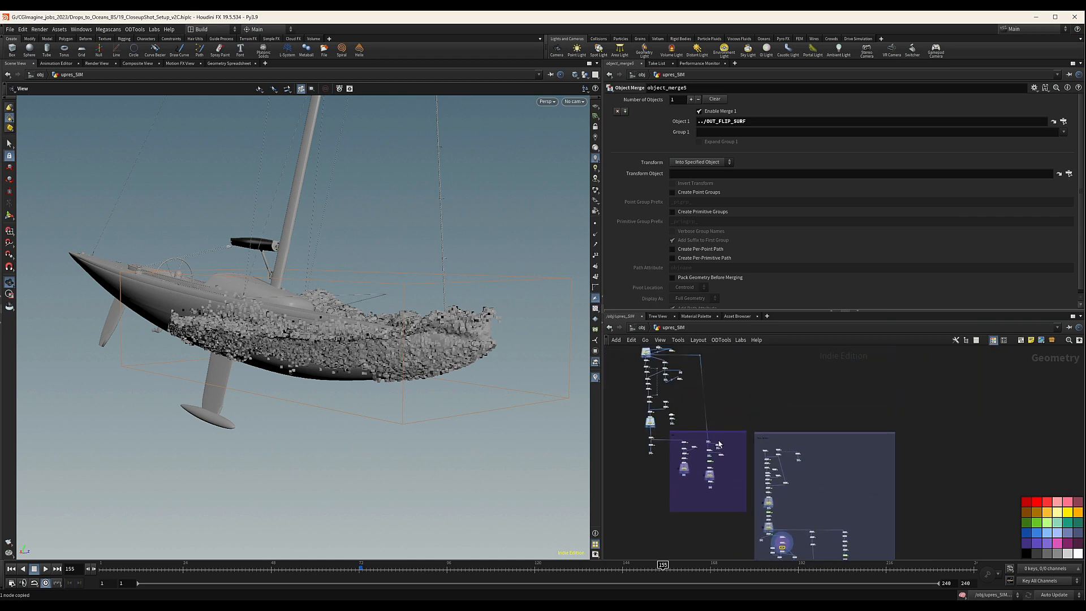
scroll(741, 420, up, 8)
middle_drag(750, 422, 747, 397)
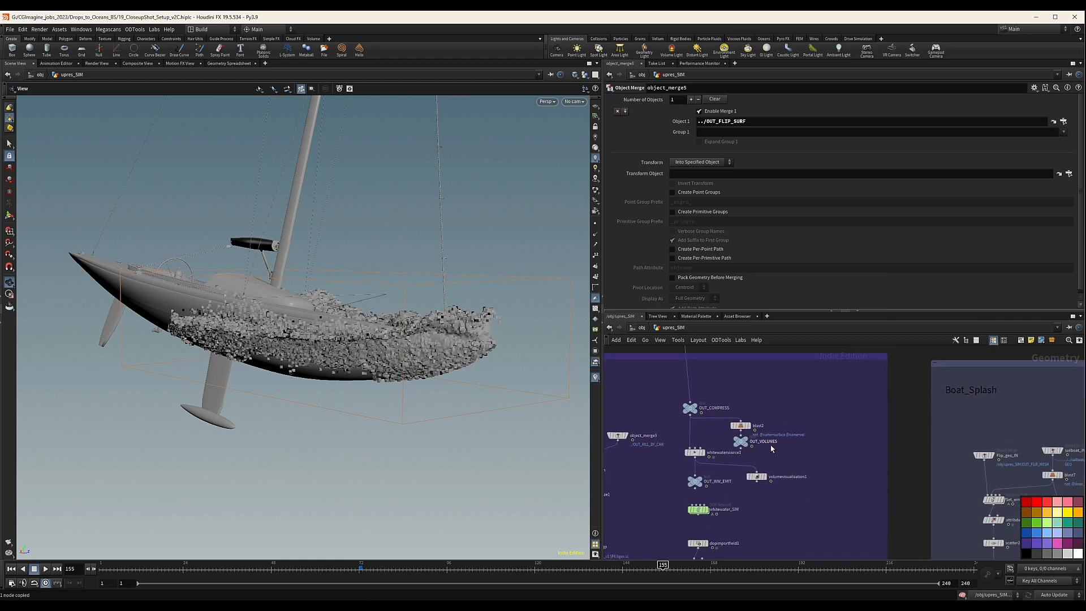
click(742, 444)
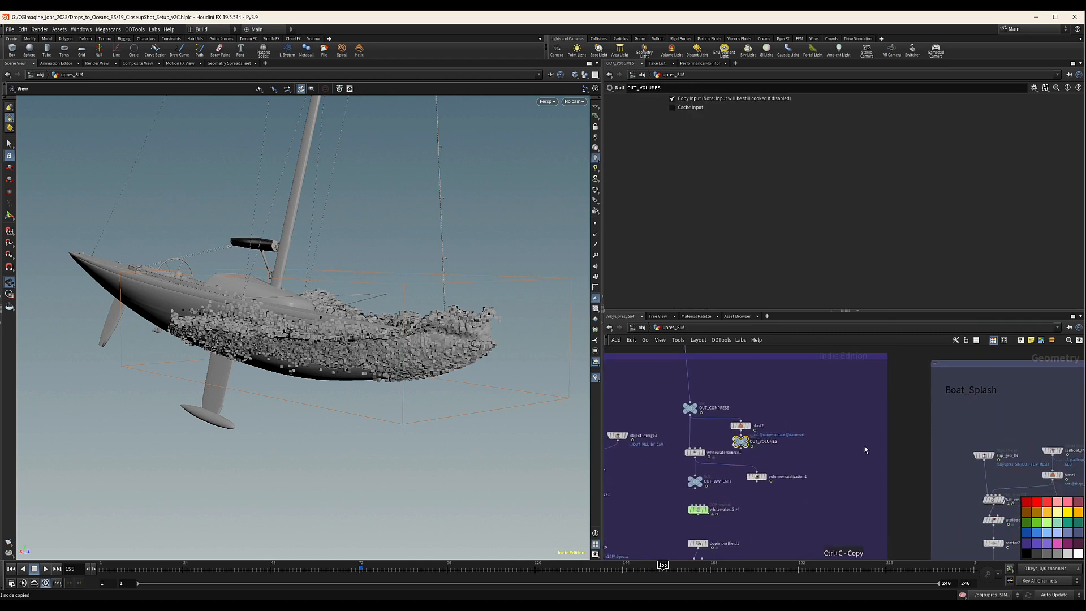
scroll(865, 450, down, 8)
scroll(803, 494, up, 10)
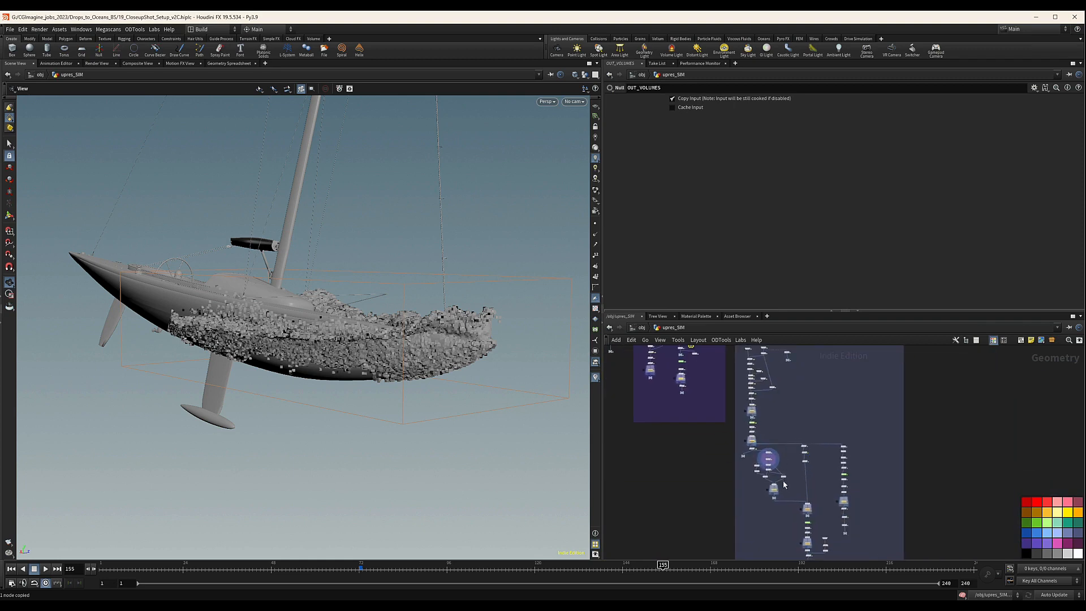
click(723, 443)
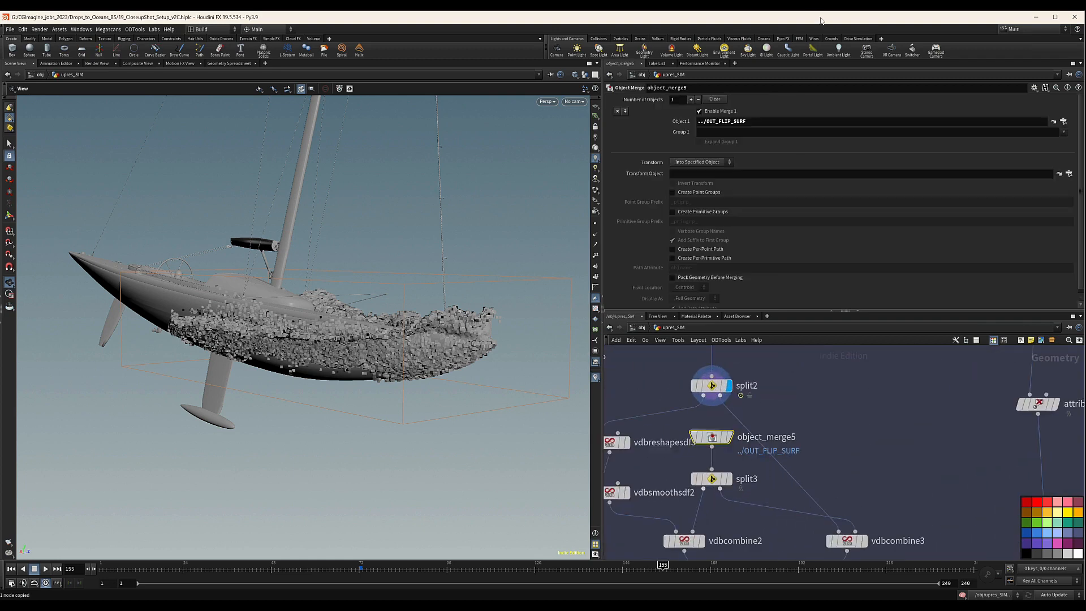
click(753, 122)
key(ctrl+v)
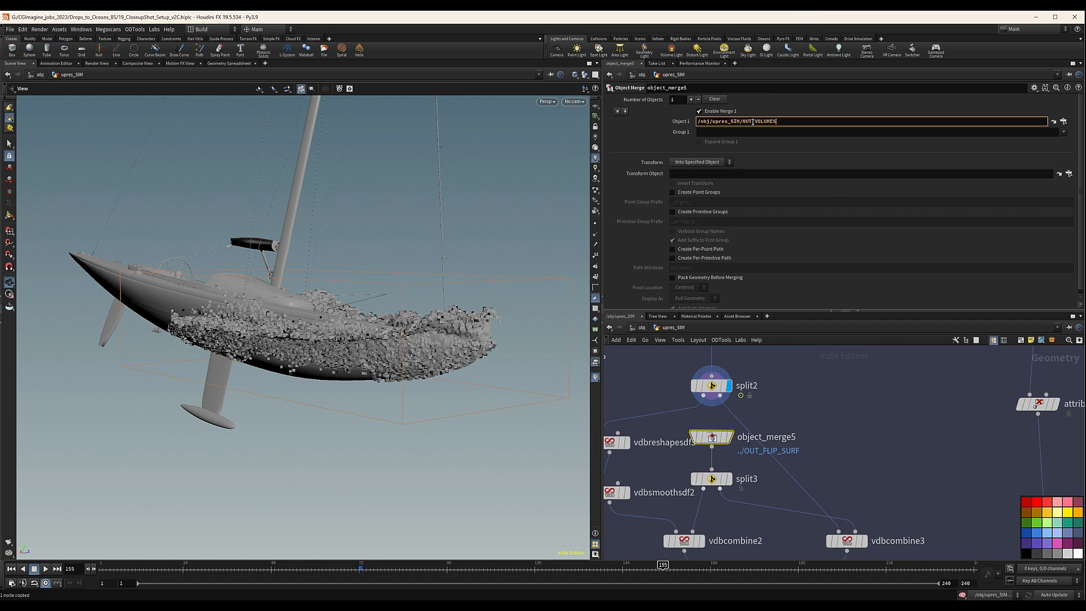
key(Return)
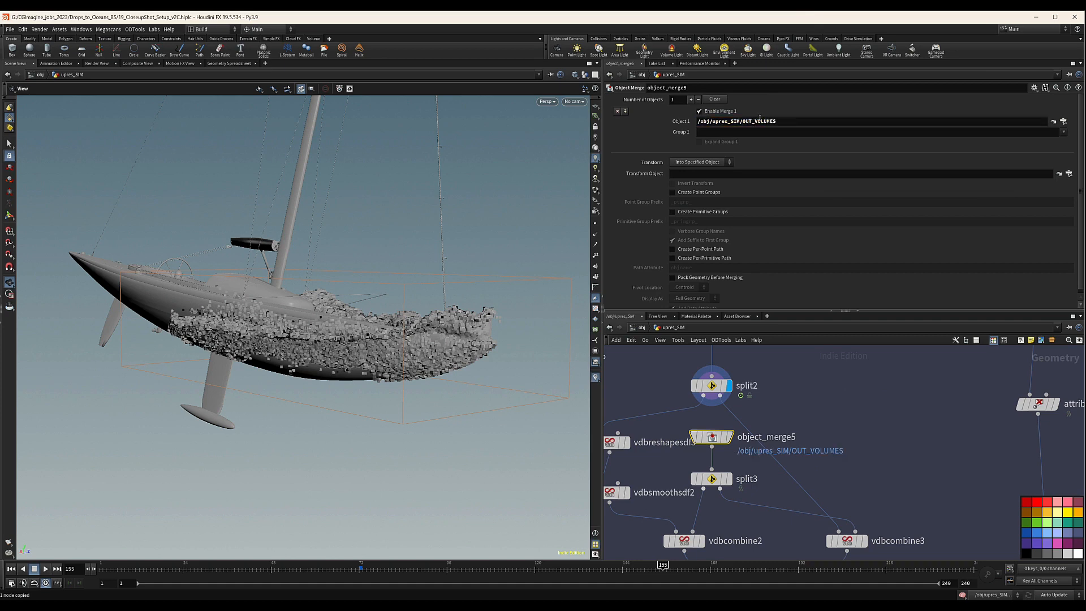
click(1064, 121)
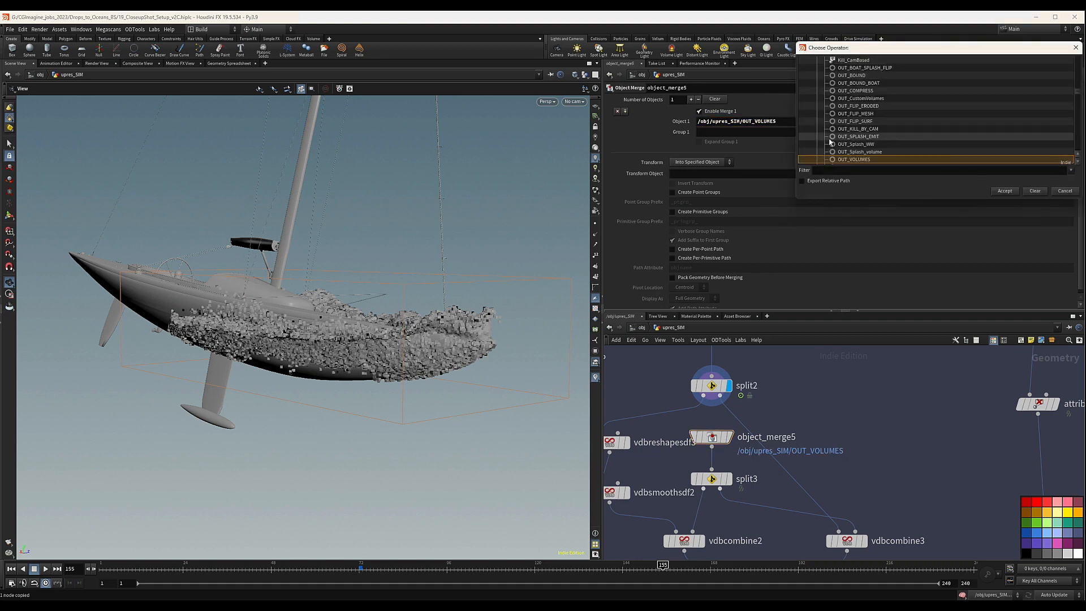
click(1004, 191)
Display merge2 and inspect the combined splash and water surface volumes around the boat from above.
scroll(794, 476, down, 5)
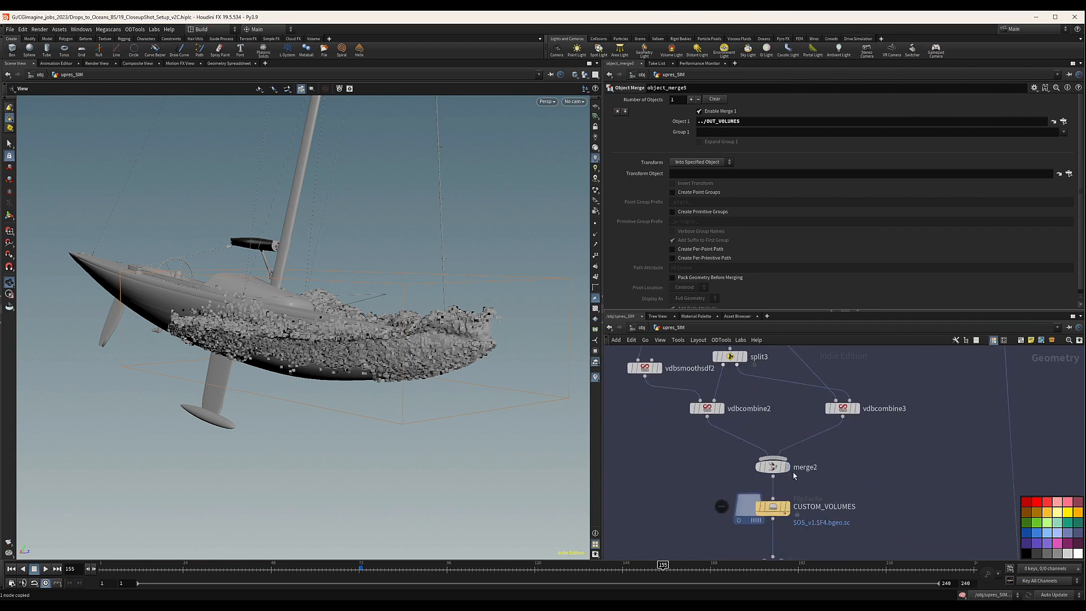
middle_drag(794, 473, 787, 458)
click(776, 452)
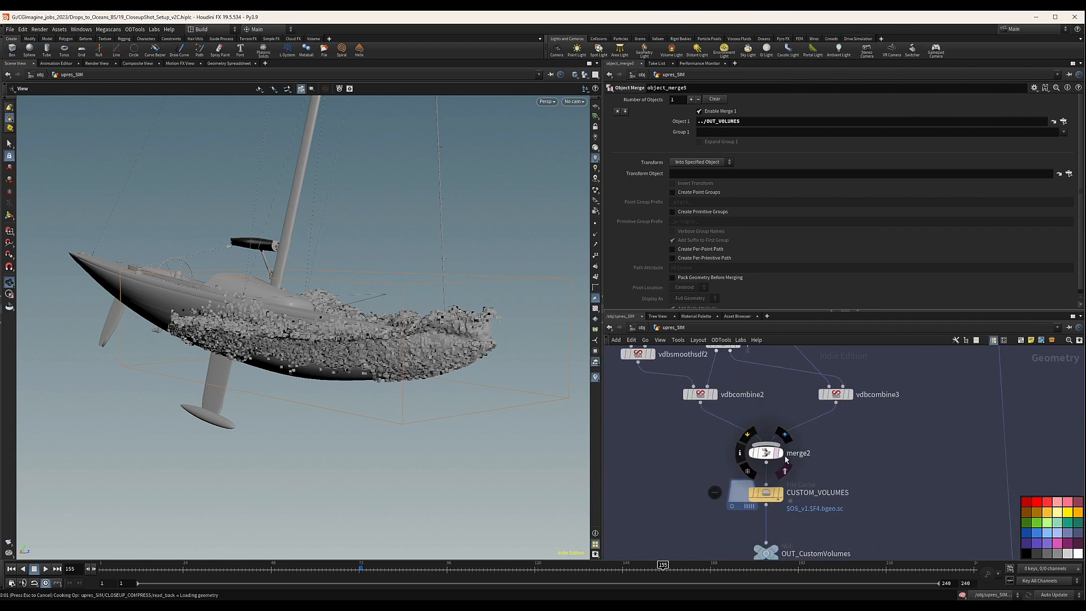
key(ctrl+c)
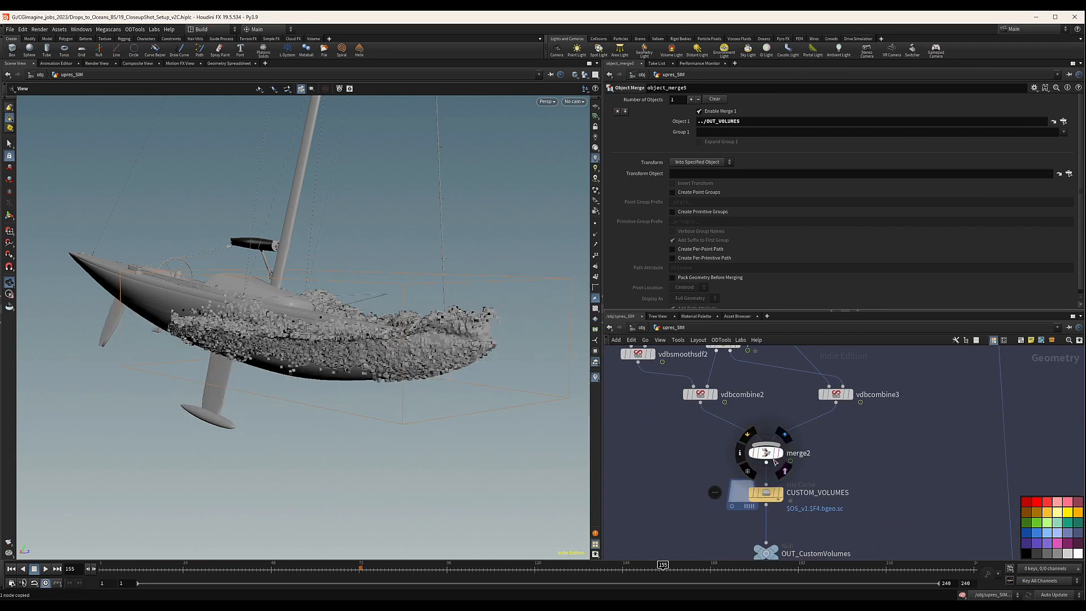
click(780, 454)
click(767, 453)
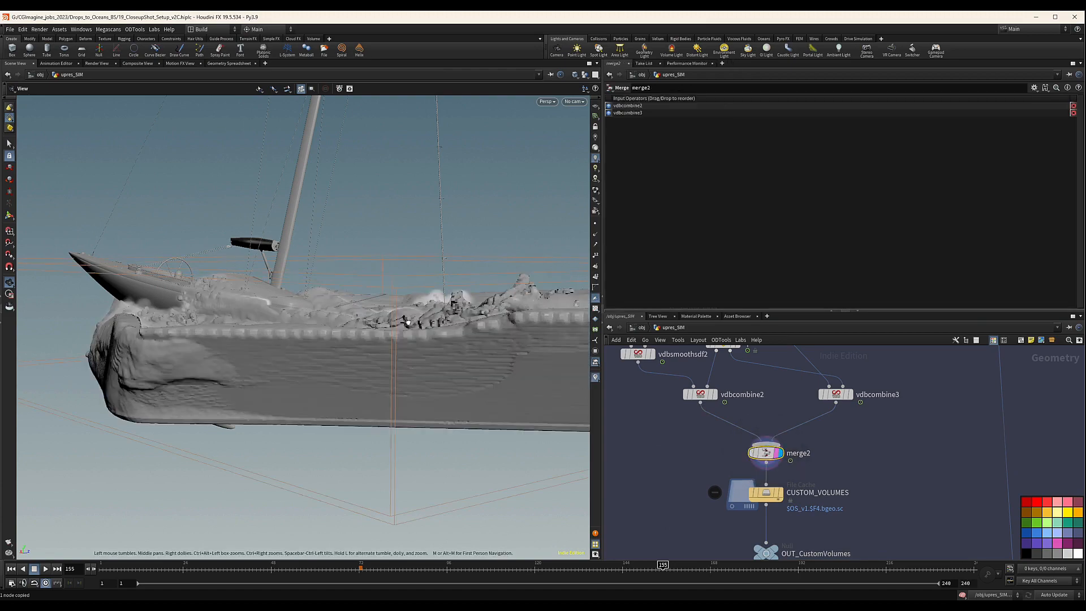
drag(407, 322, 419, 352)
right_drag(419, 352, 458, 304)
drag(468, 305, 492, 344)
right_drag(492, 344, 384, 340)
drag(362, 306, 301, 309)
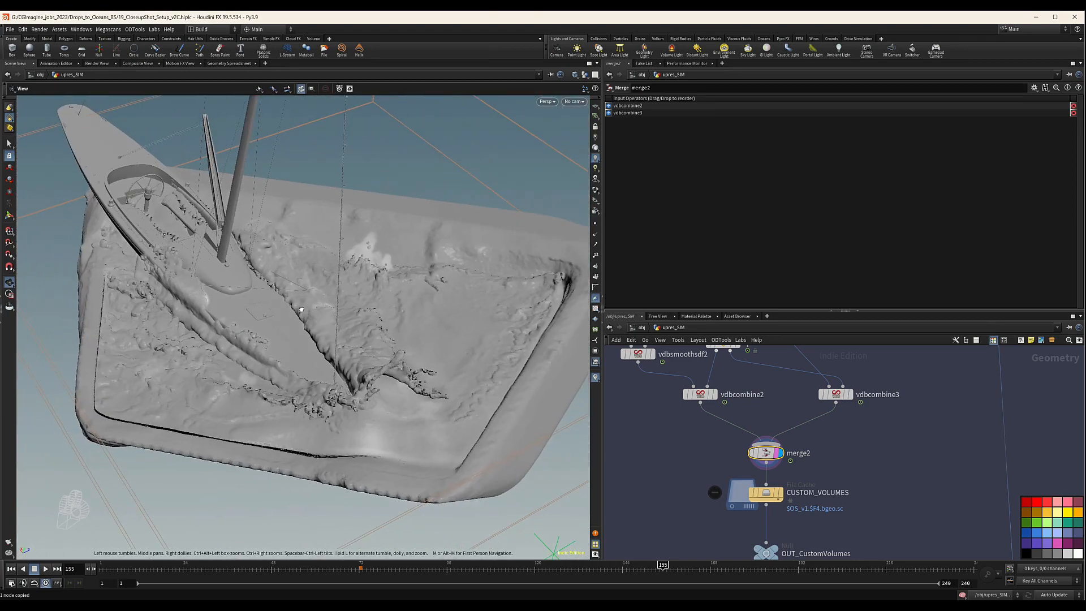
Open the CUSTOM_VOLUMES file cache settings and trace its output through the network to whitewatersource3 and WW_SPLASH_EMIT.
scroll(775, 443, down, 5)
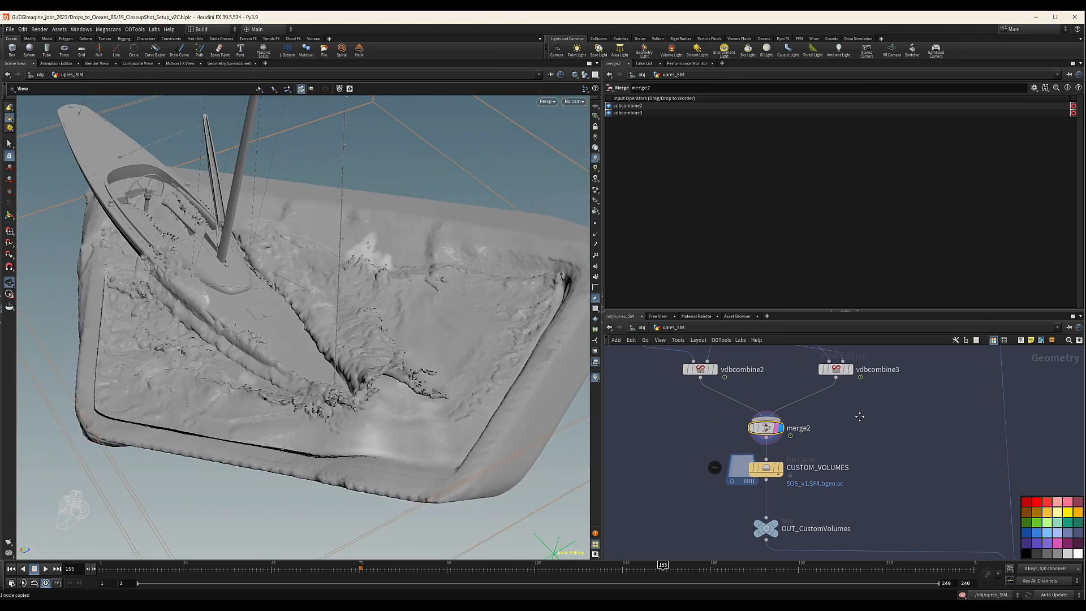
click(772, 440)
drag(831, 425, 740, 442)
scroll(841, 428, down, 2)
scroll(840, 430, down, 1)
middle_drag(841, 430, 741, 429)
scroll(801, 449, up, 4)
middle_drag(805, 482, 782, 431)
scroll(800, 442, down, 5)
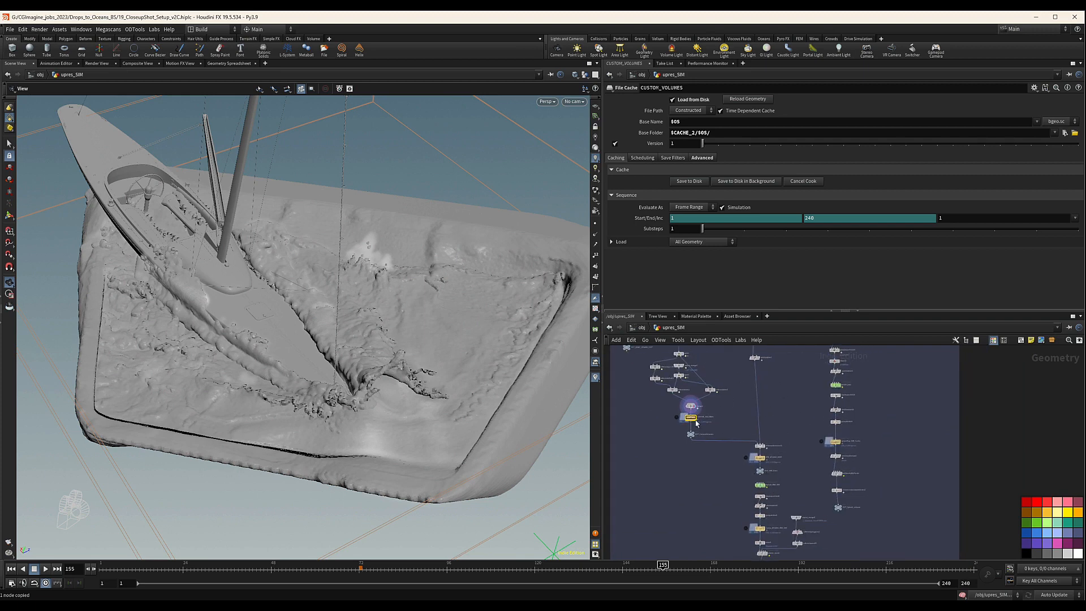
scroll(707, 428, down, 2)
scroll(741, 448, up, 8)
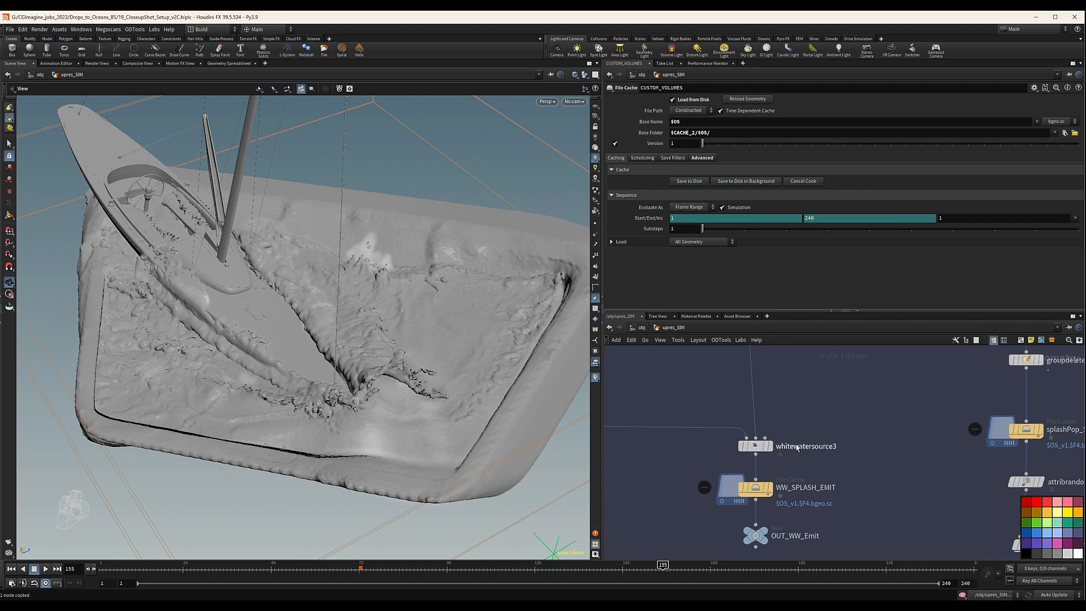
scroll(797, 448, down, 3)
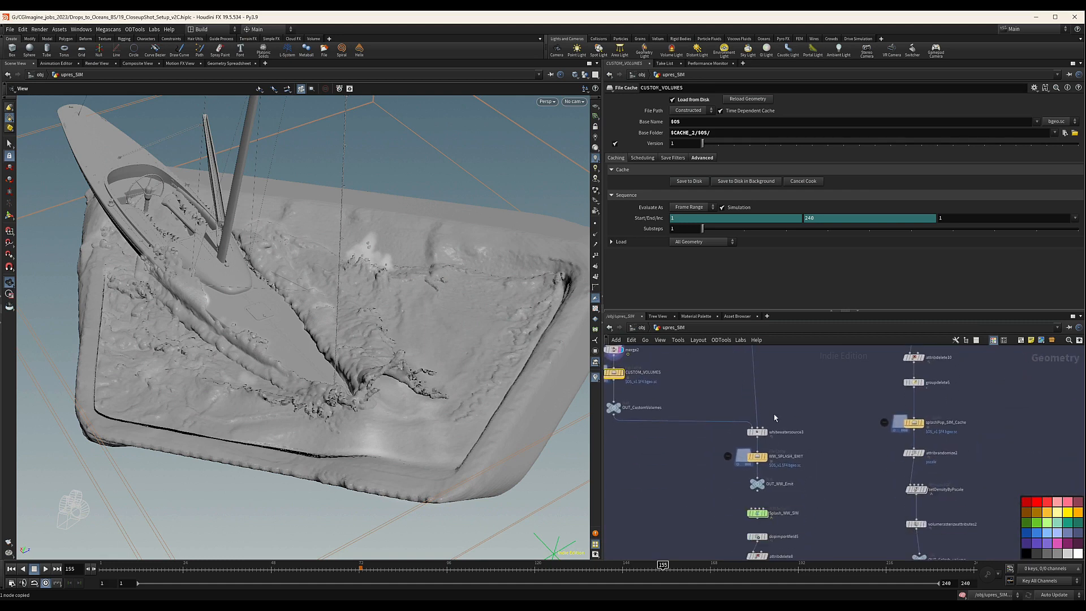
scroll(775, 418, up, 5)
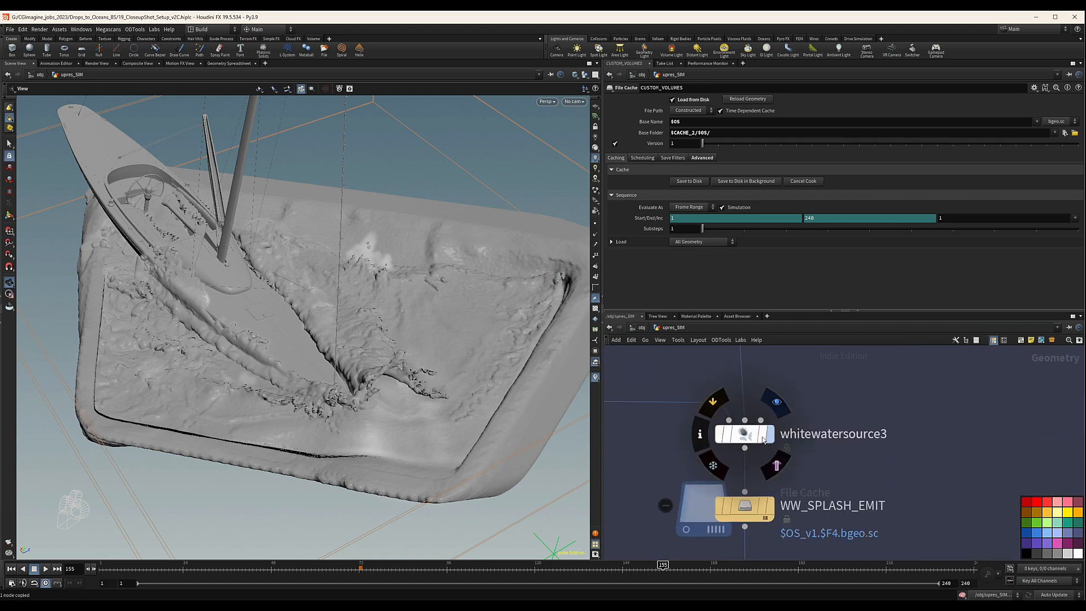
Rename the CUSTOM_VOLUMES file cache to CUSTOM_VOLUMES_CloseUp and adjust its placement below merge2.
click(700, 434)
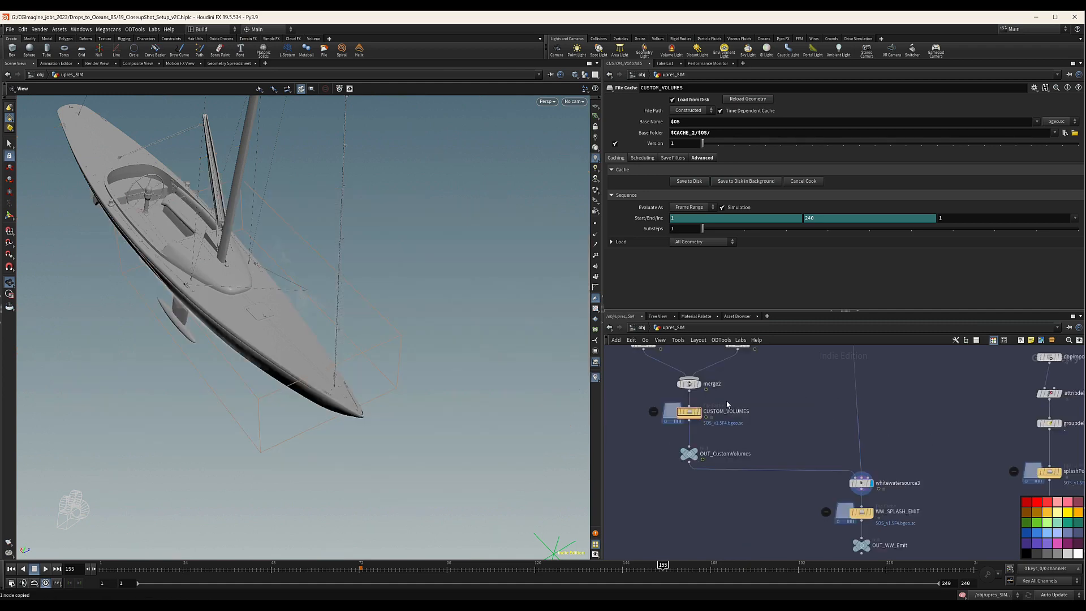
click(741, 412)
text(_CloseUp)
key(Return)
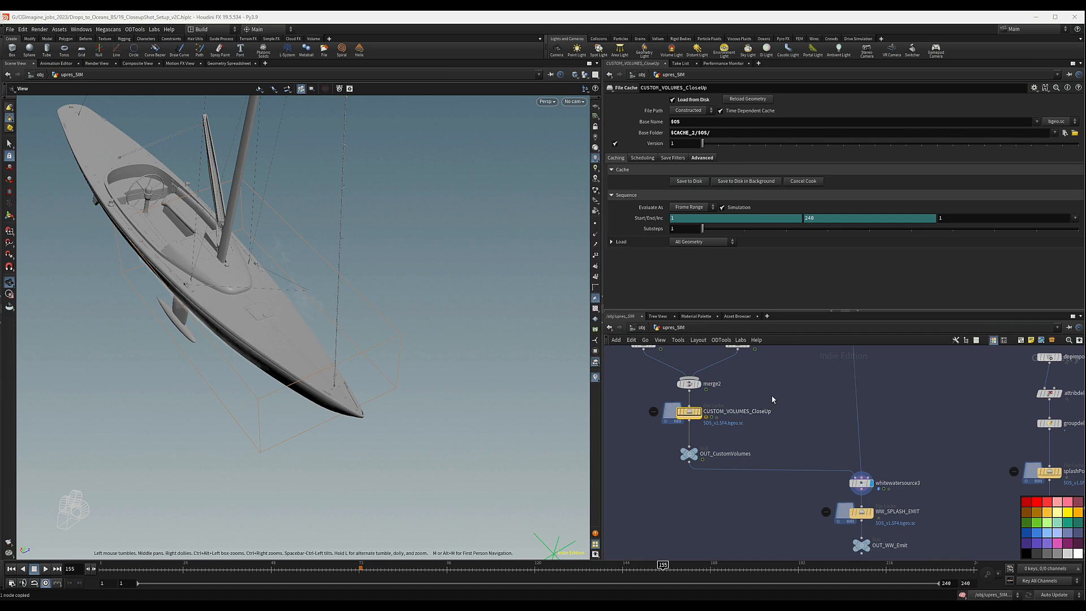
mouse_move(721, 419)
scroll(709, 411, down, 3)
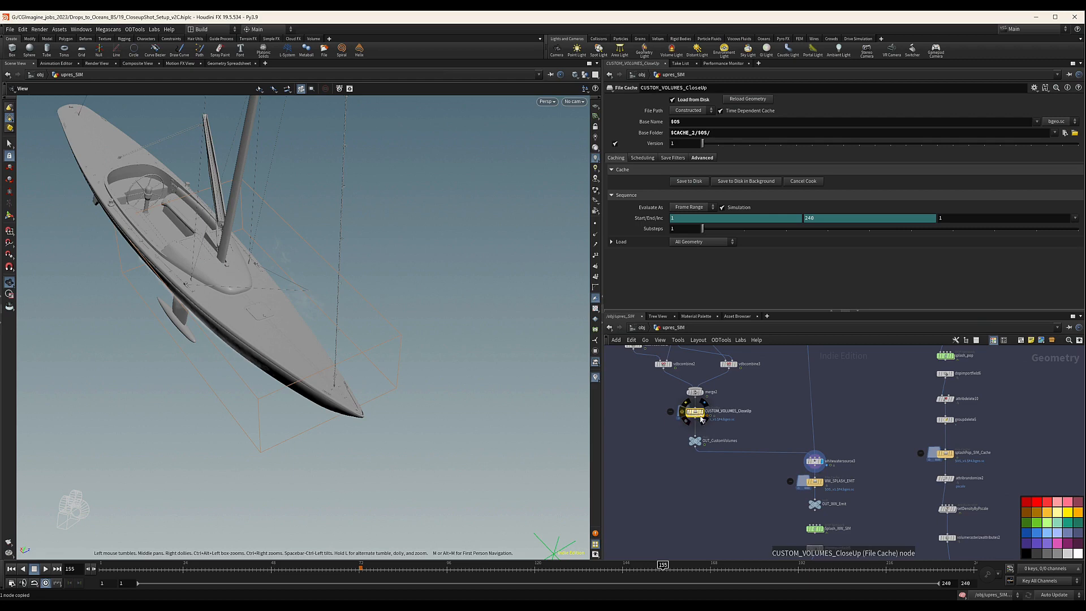
drag(695, 417, 700, 420)
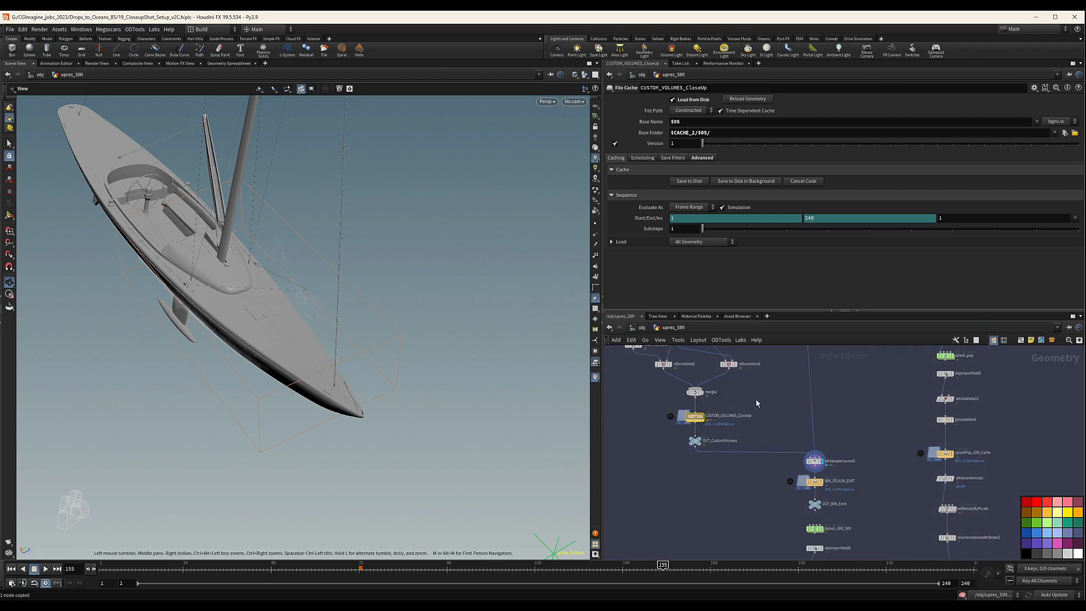
scroll(738, 425, up, 5)
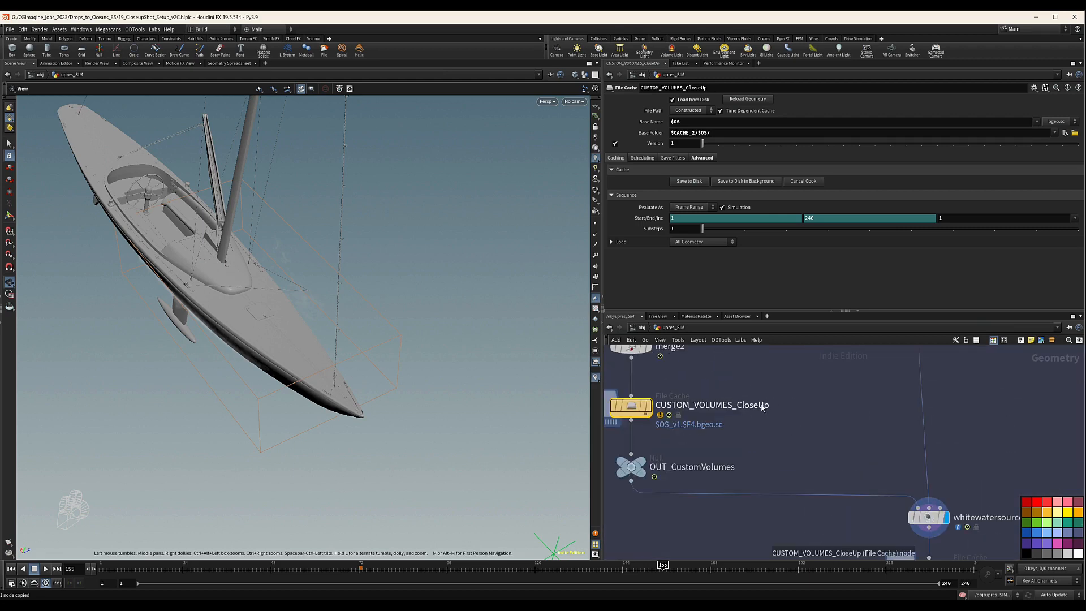
Examine the custom volumes around the boat and trace the network from Add_SplashFlip_Closeup to the Selection attribute VOP.
scroll(808, 415, down, 2)
middle_drag(808, 413, 865, 419)
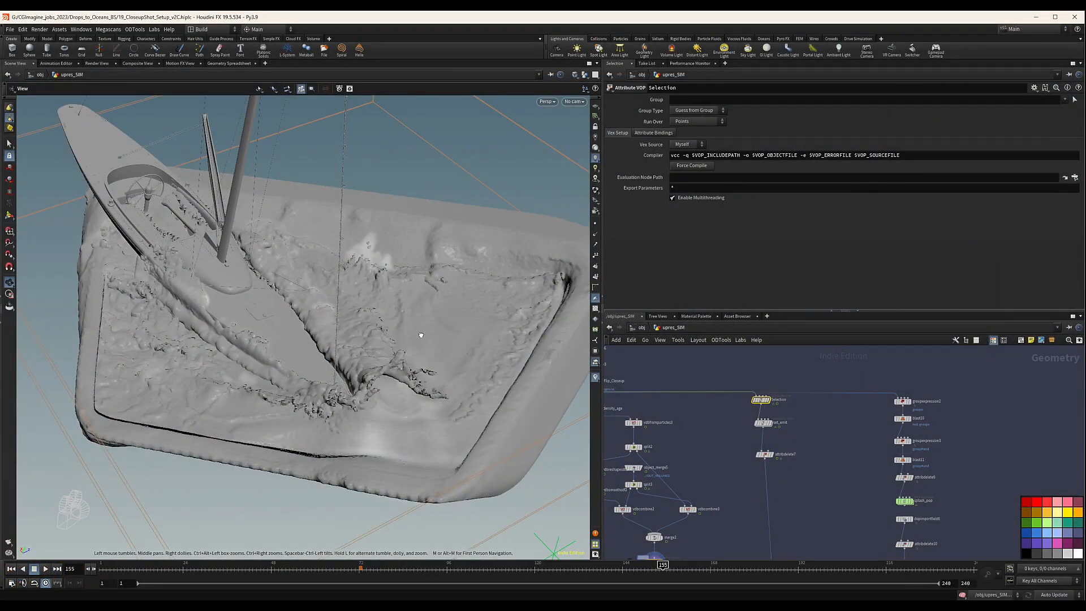
drag(421, 335, 270, 340)
scroll(875, 508, down, 1)
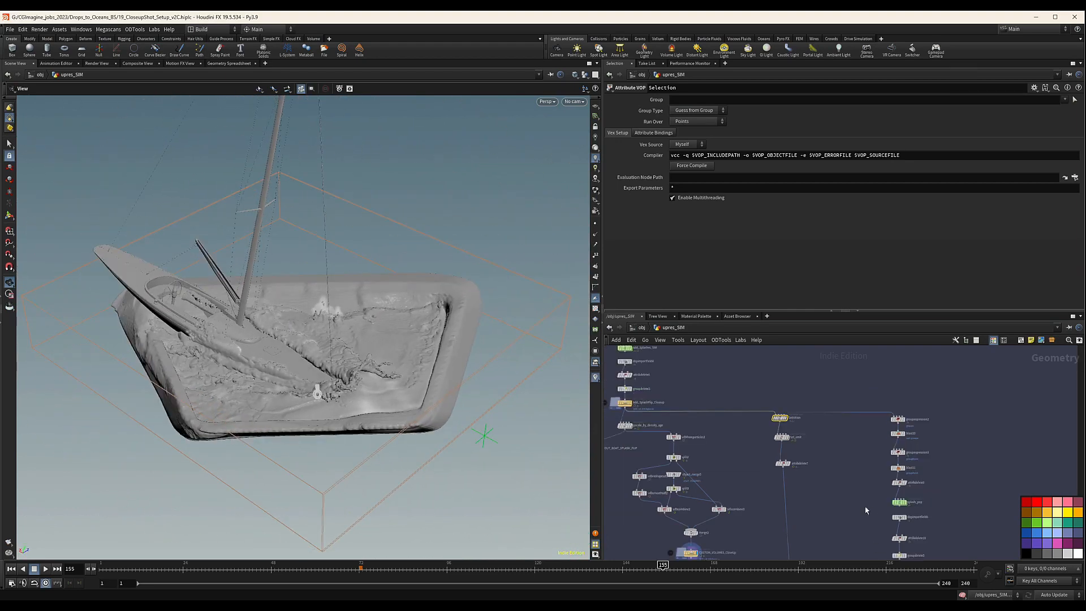
middle_drag(743, 405, 841, 437)
scroll(842, 436, down, 1)
scroll(734, 381, up, 5)
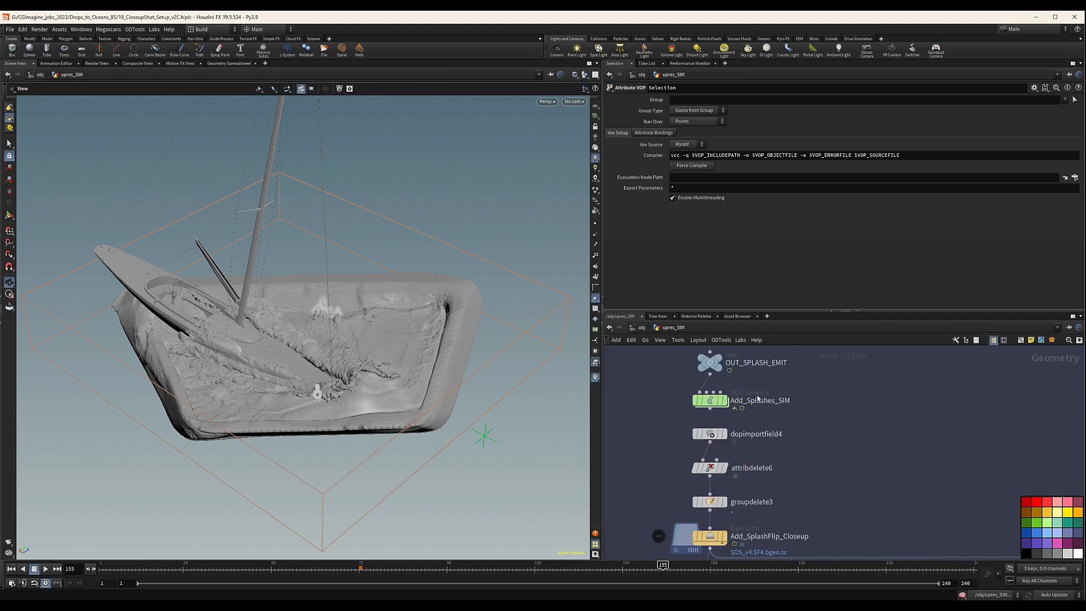
scroll(827, 448, down, 3)
middle_drag(843, 501, 706, 400)
middle_drag(886, 440, 839, 437)
scroll(828, 434, up, 3)
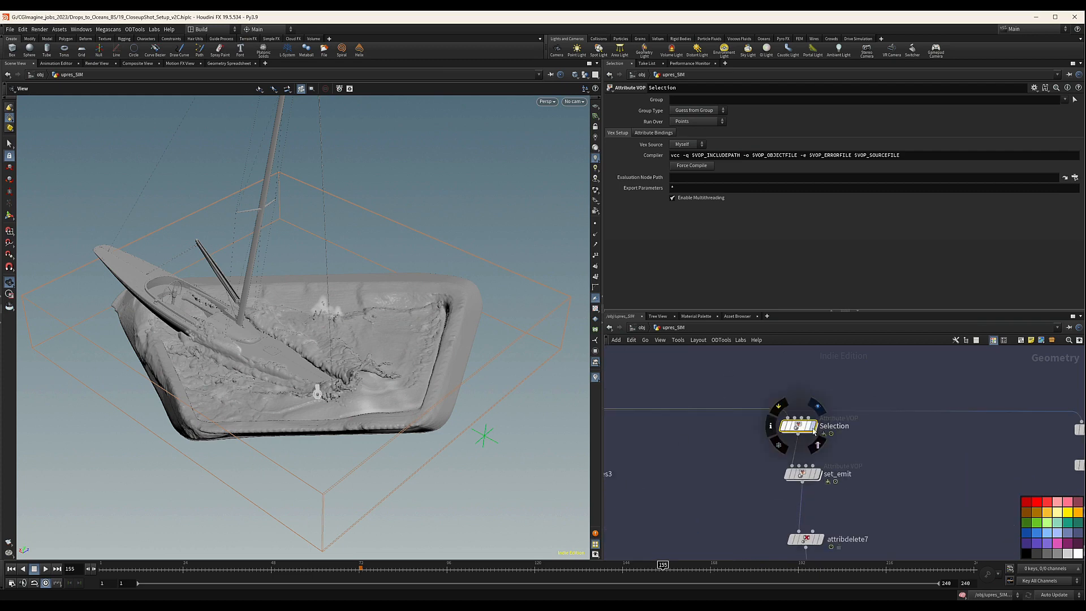
Display the output of the Selection attribute VOP and open its inner VOP network.
double_click(814, 429)
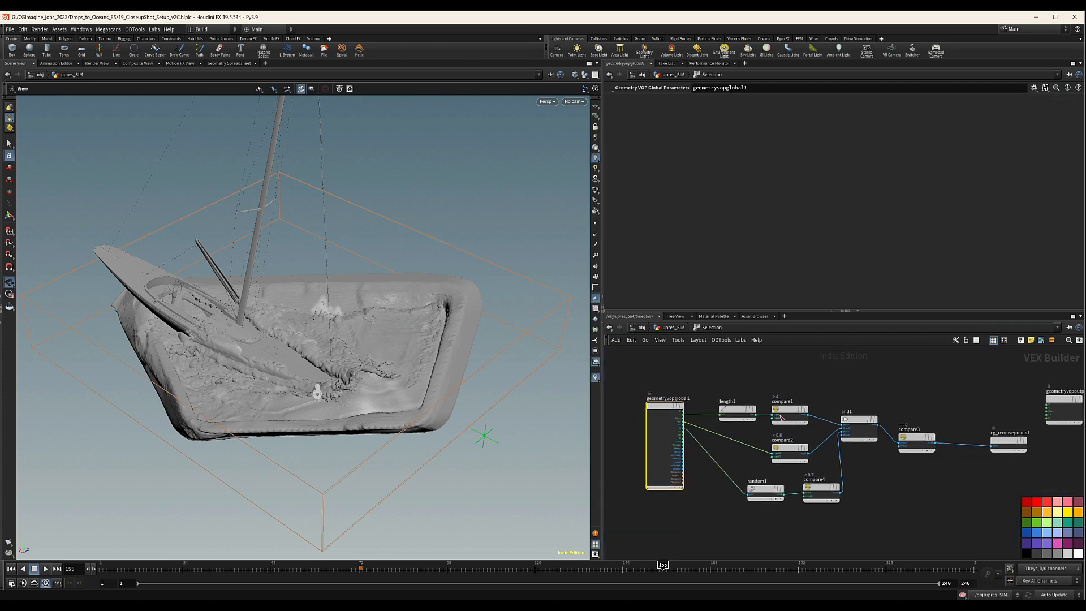
drag(651, 407, 645, 405)
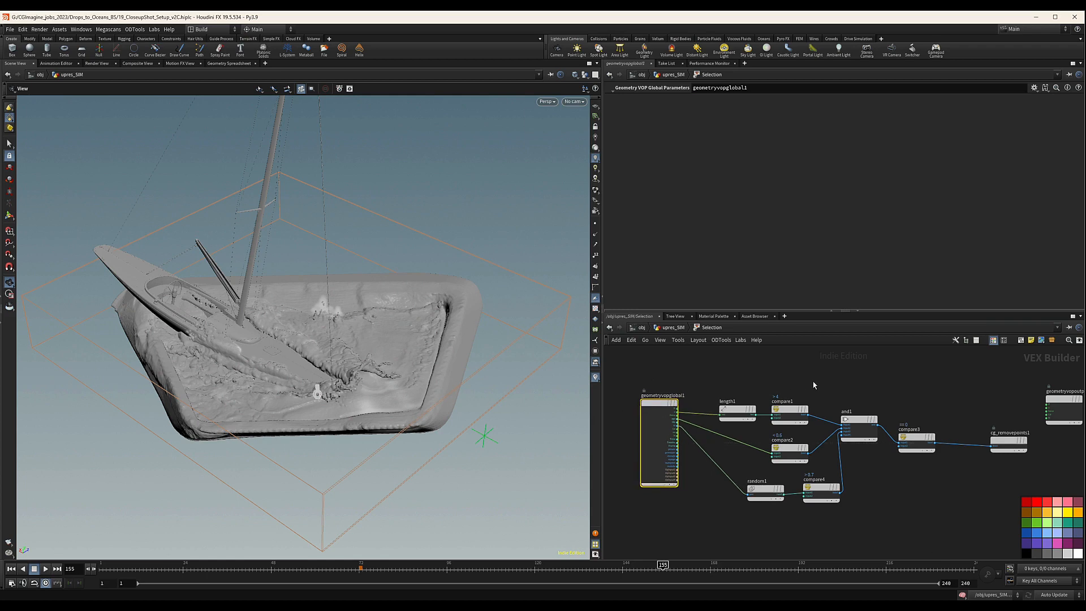
key(u)
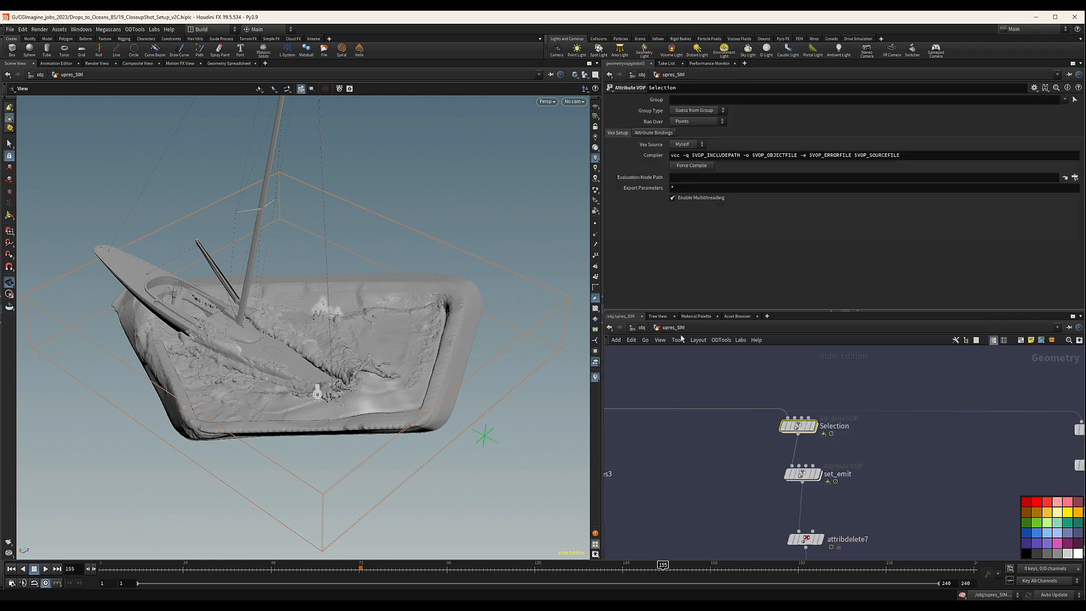
click(818, 408)
double_click(804, 428)
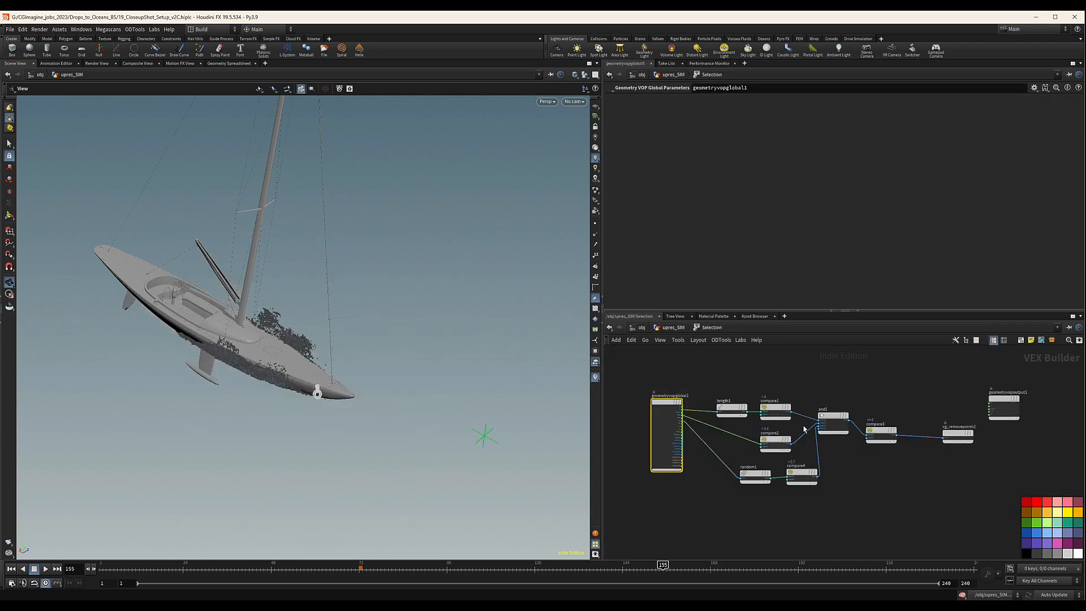
Set the greater-than threshold of compare1, fed by length1, to 2.5.
drag(814, 390, 759, 432)
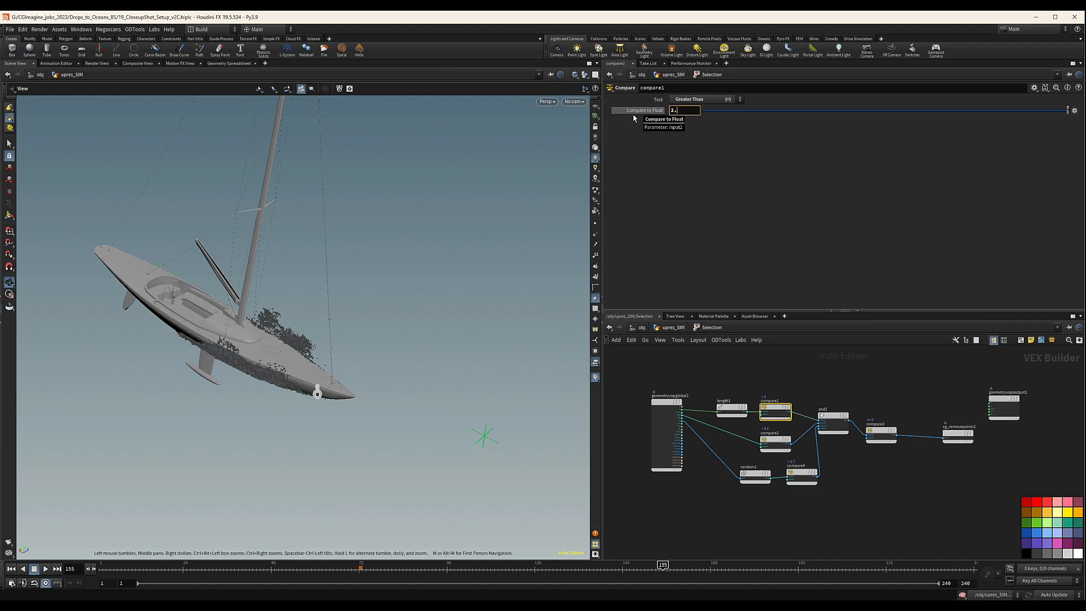
text(5)
key(Return)
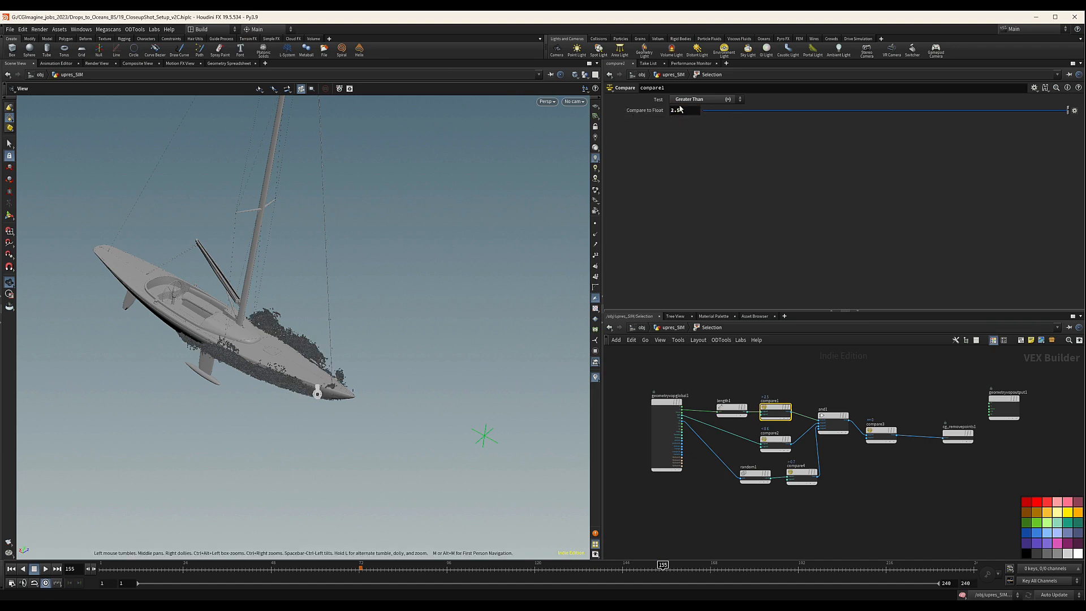
scroll(814, 396, up, 4)
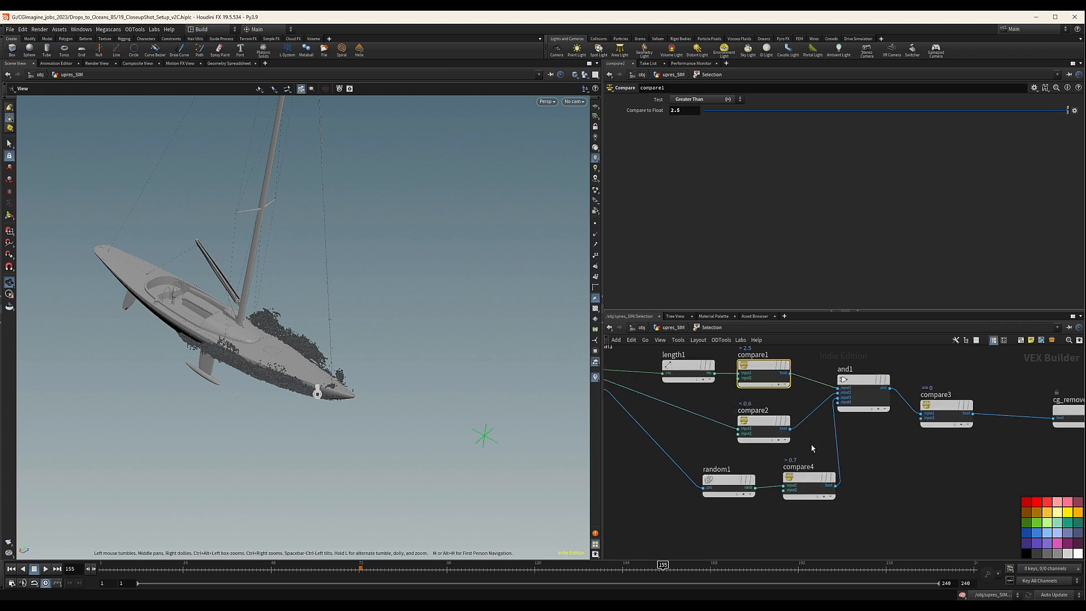
Set the less-than threshold of compare2 in the Selection VOP to 0.25.
click(764, 421)
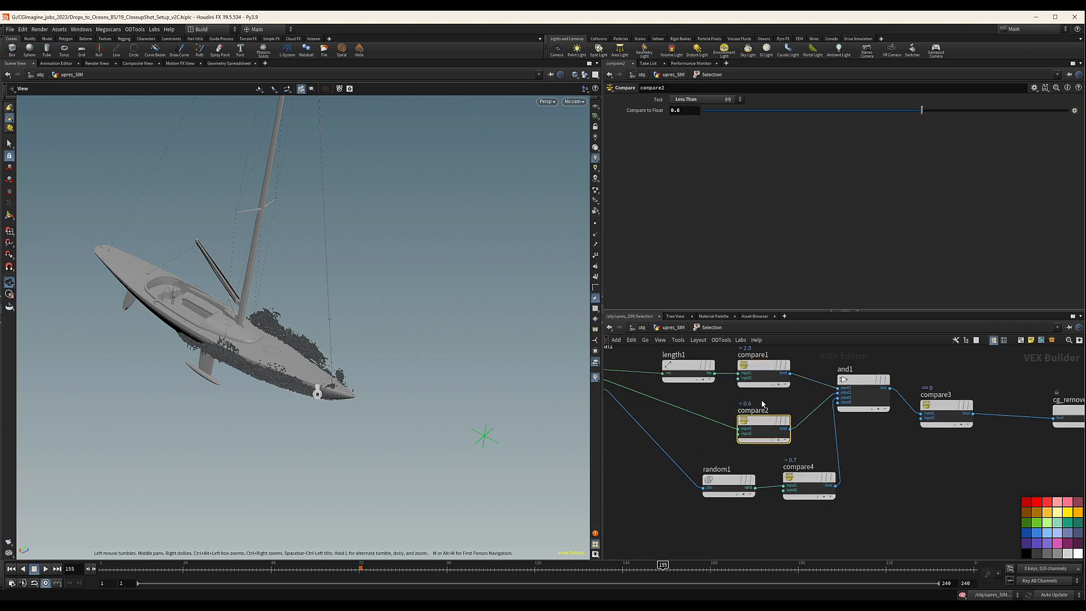
click(673, 110)
middle_drag(688, 431, 734, 439)
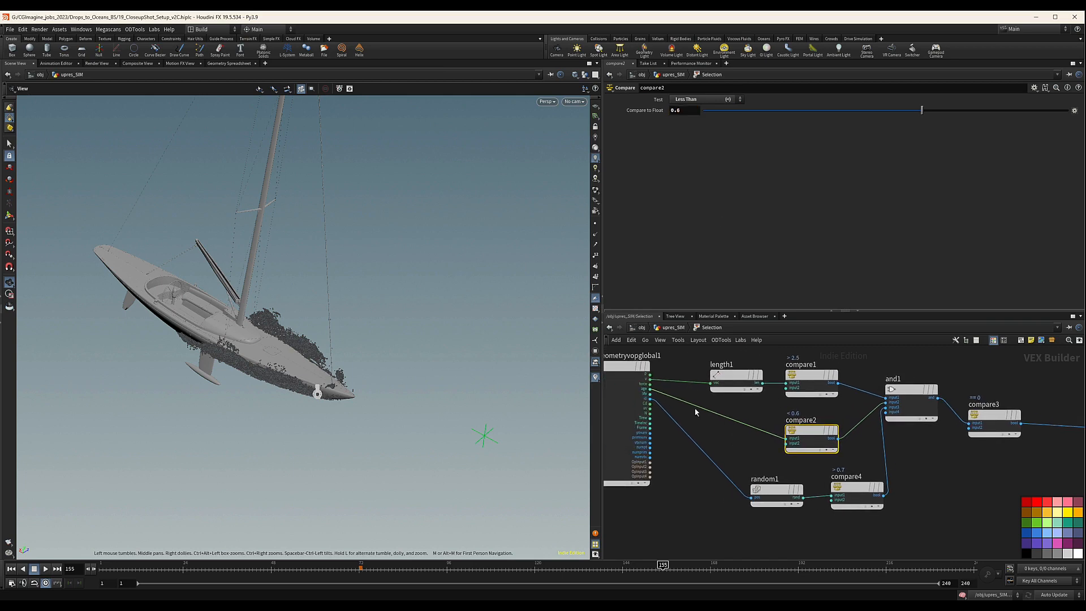
middle_drag(767, 360, 744, 350)
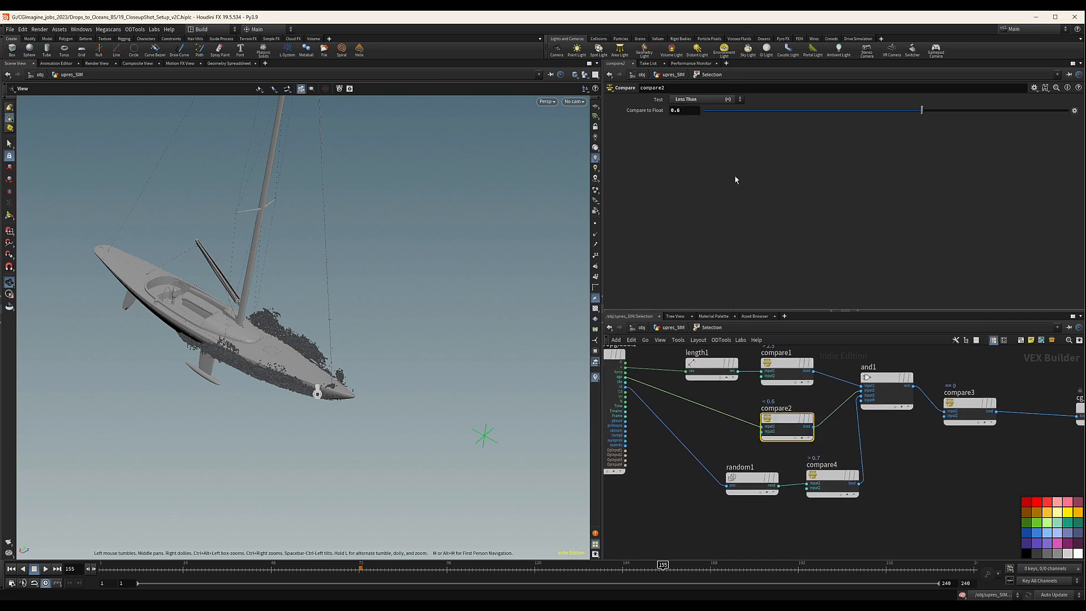
click(677, 111)
key(Return)
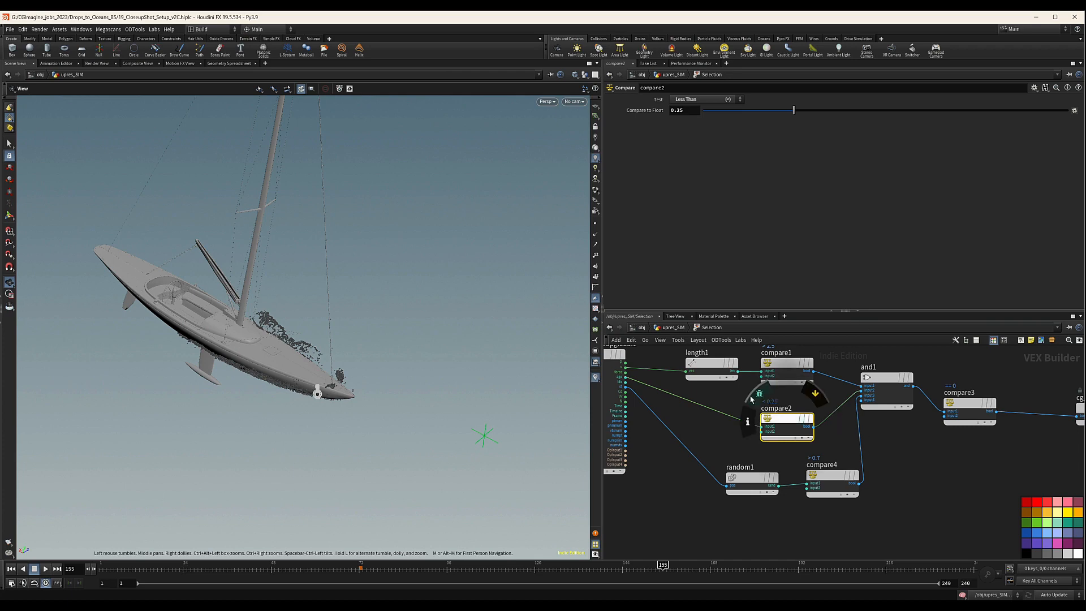
drag(786, 398, 771, 441)
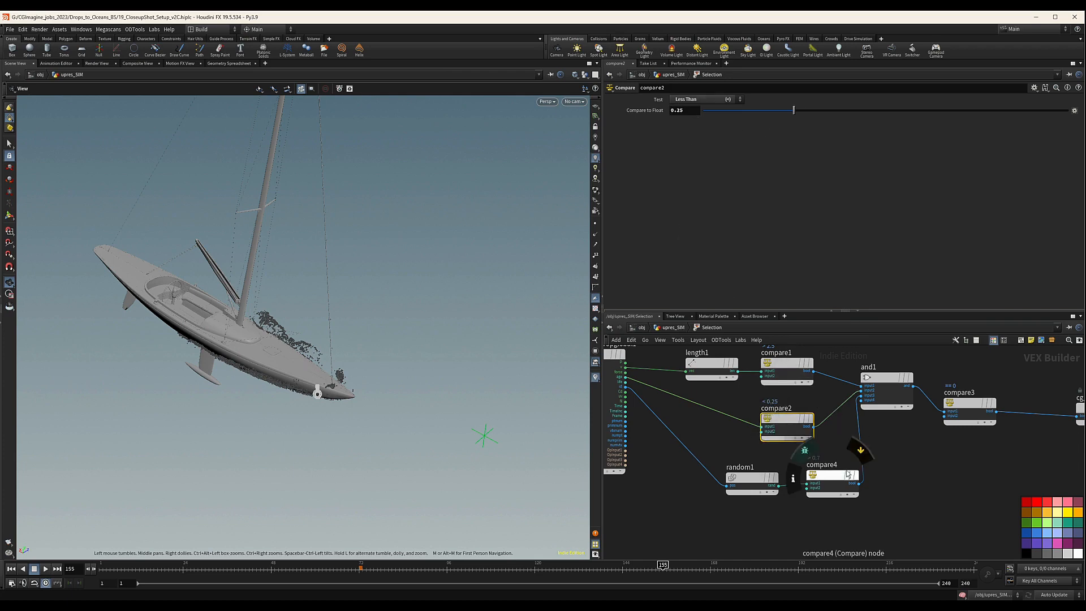
mouse_move(764, 426)
mouse_down()
mouse_move(750, 419)
mouse_move(777, 432)
mouse_up()
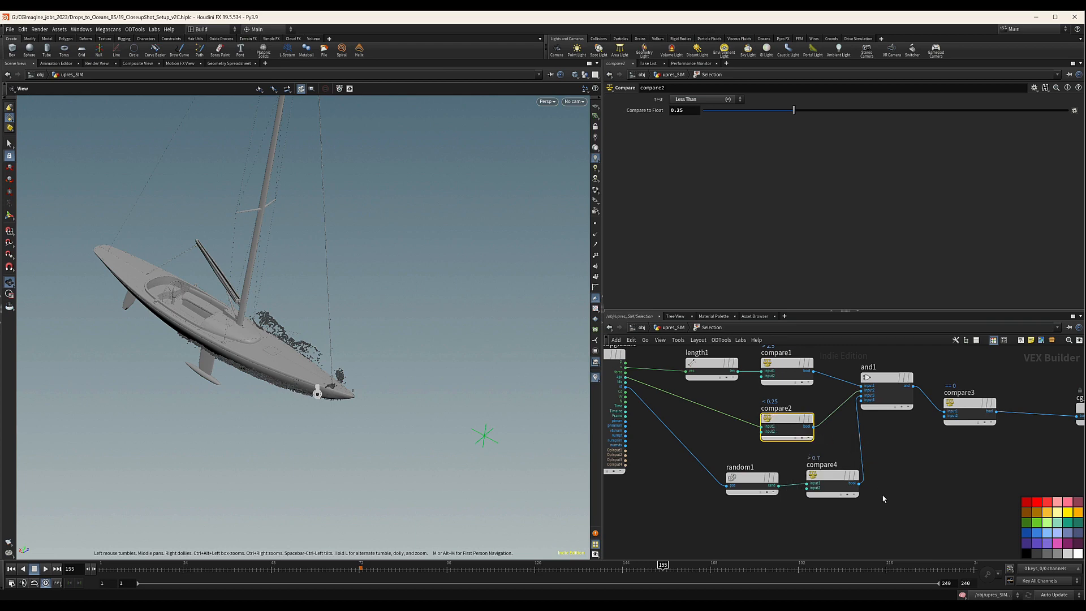
Set the greater-than threshold of compare4, fed by random1, to 0.5 and return to the upres_SIM network.
click(830, 476)
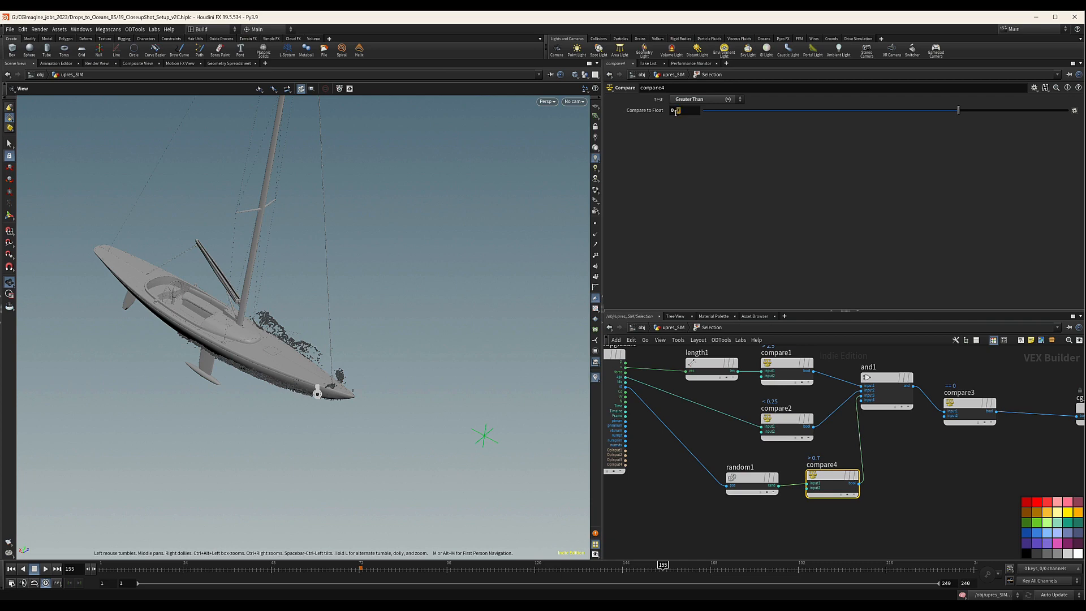
text(5)
key(Return)
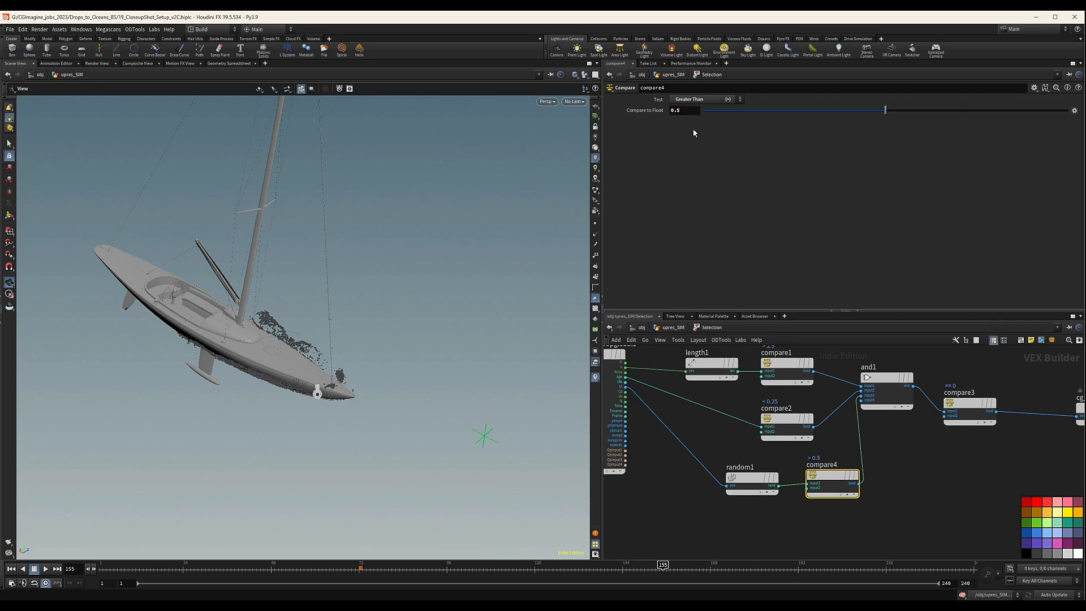
key(h)
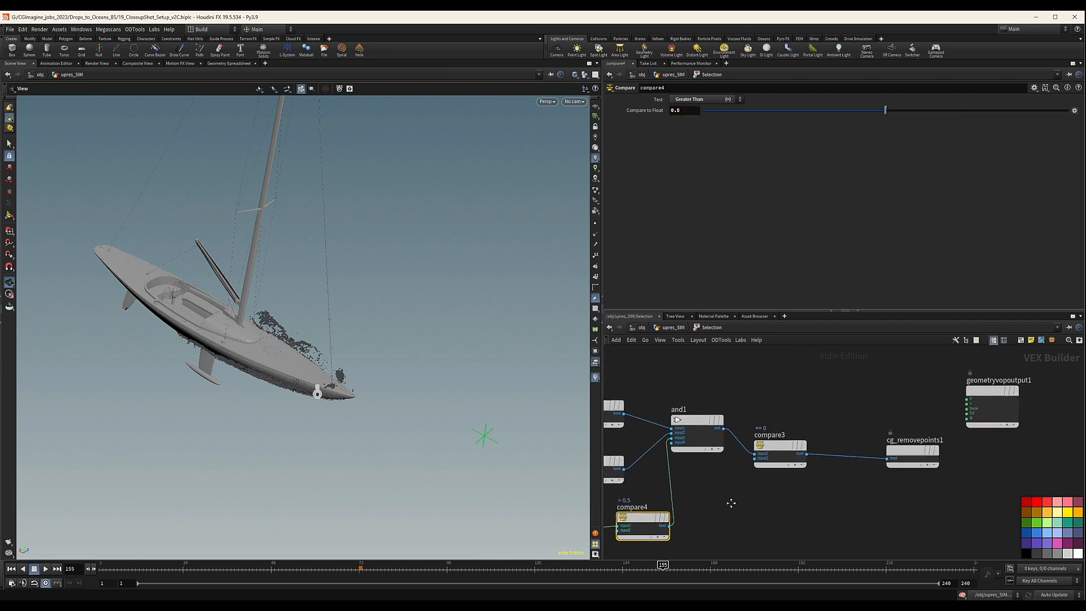
click(673, 328)
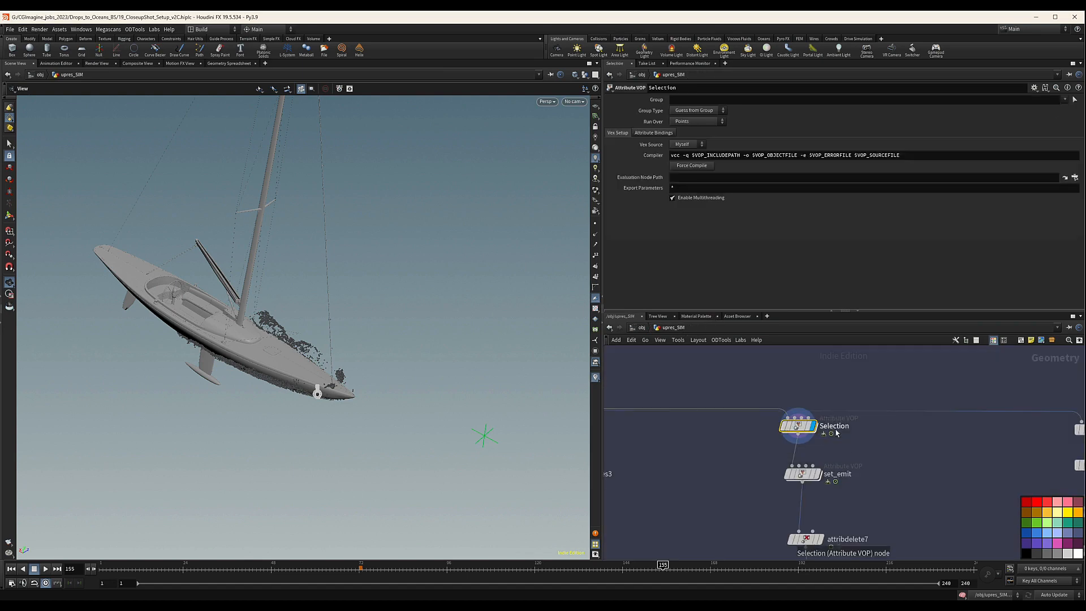
Open the set_emit attribute VOP and examine the fit1 and fit2 range settings feeding multiply1.
double_click(802, 474)
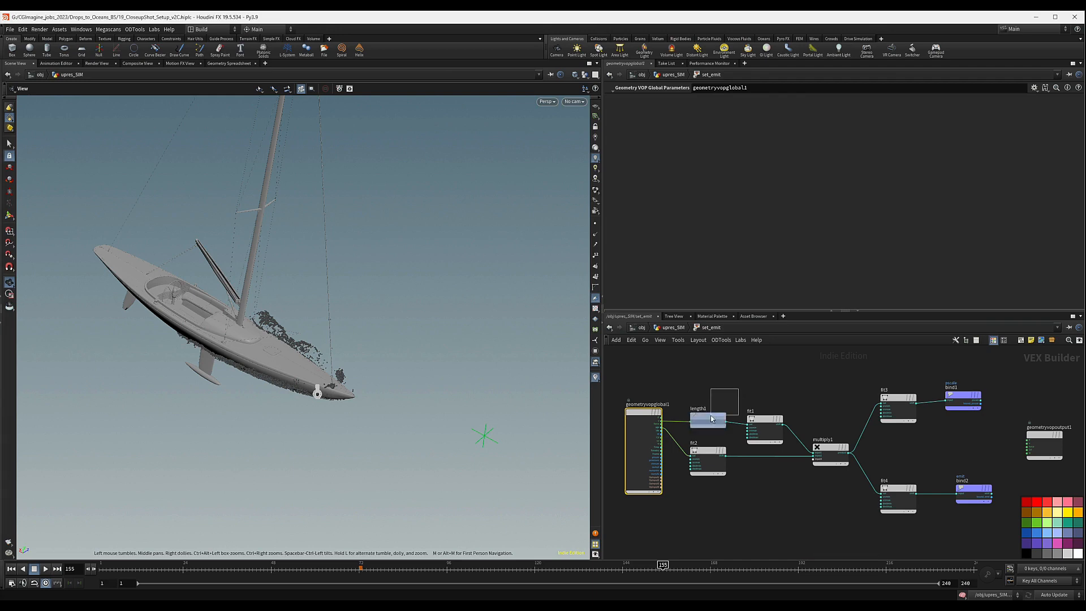
click(765, 425)
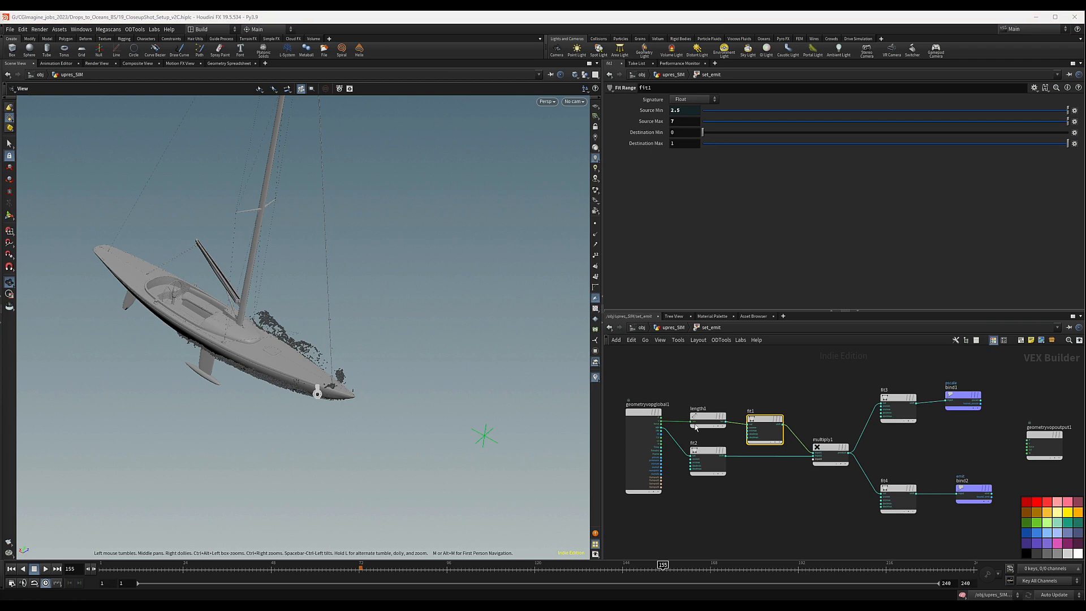
click(701, 458)
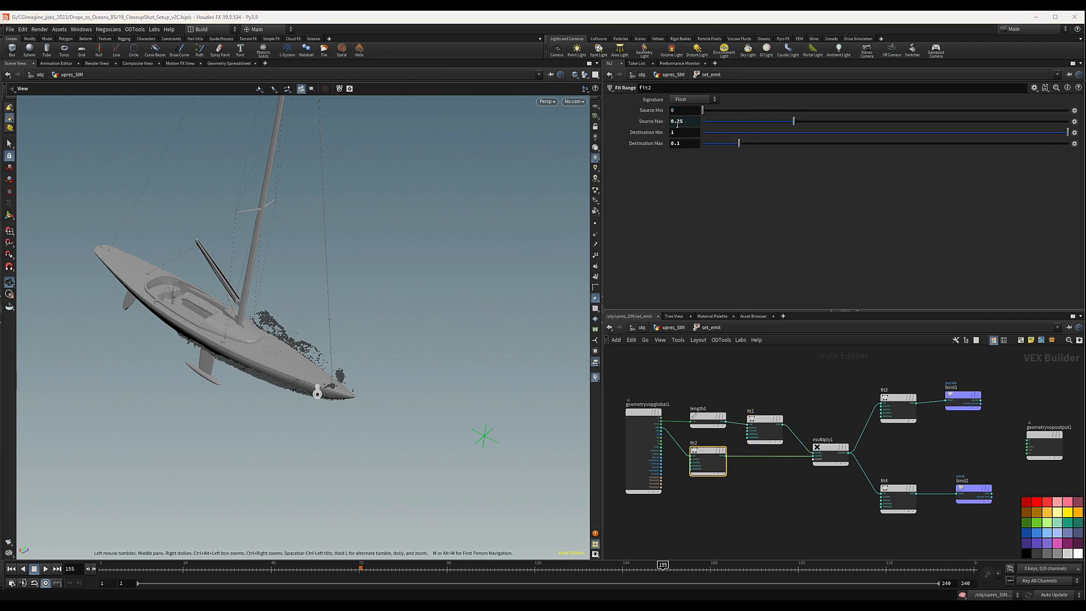
scroll(665, 433, up, 2)
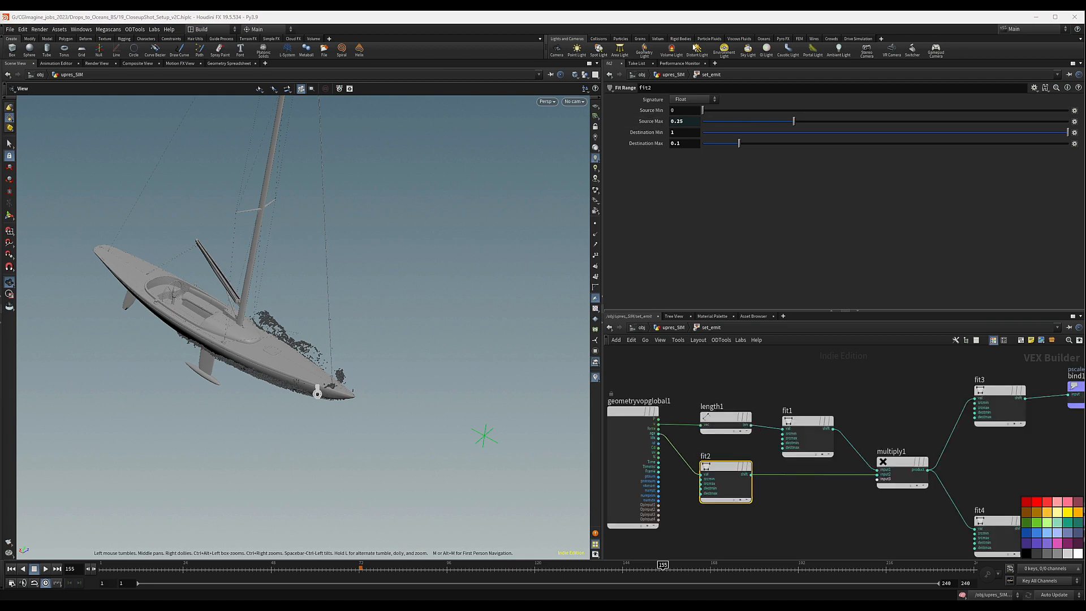
Examine the fit3 and fit4 destination ranges that drive the pscale and emit bindings.
scroll(882, 391, down, 2)
middle_drag(883, 392, 765, 392)
middle_drag(899, 438, 855, 438)
drag(878, 384, 882, 387)
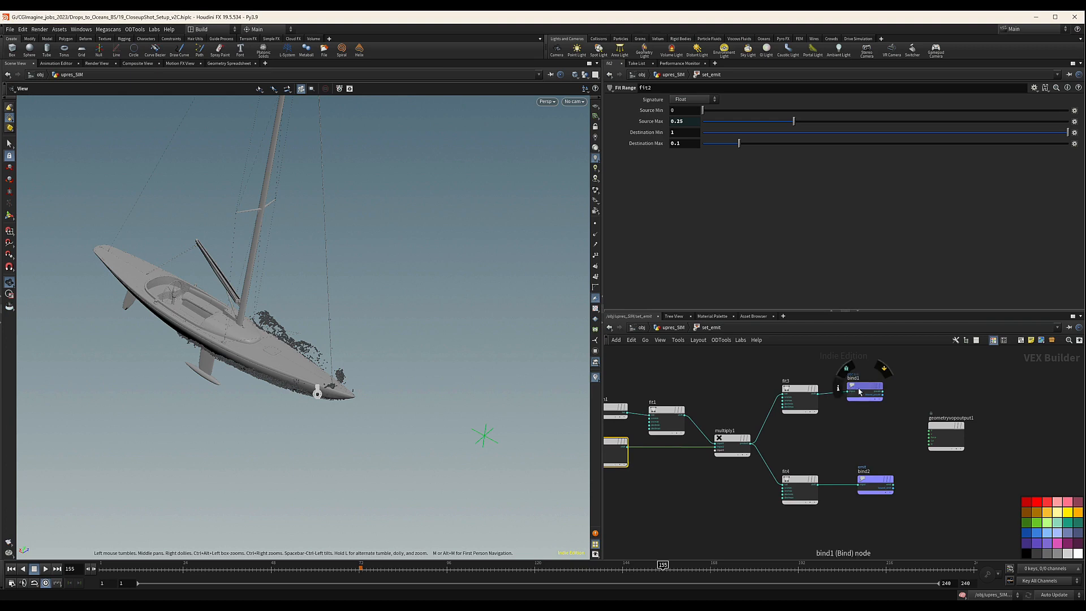
click(800, 396)
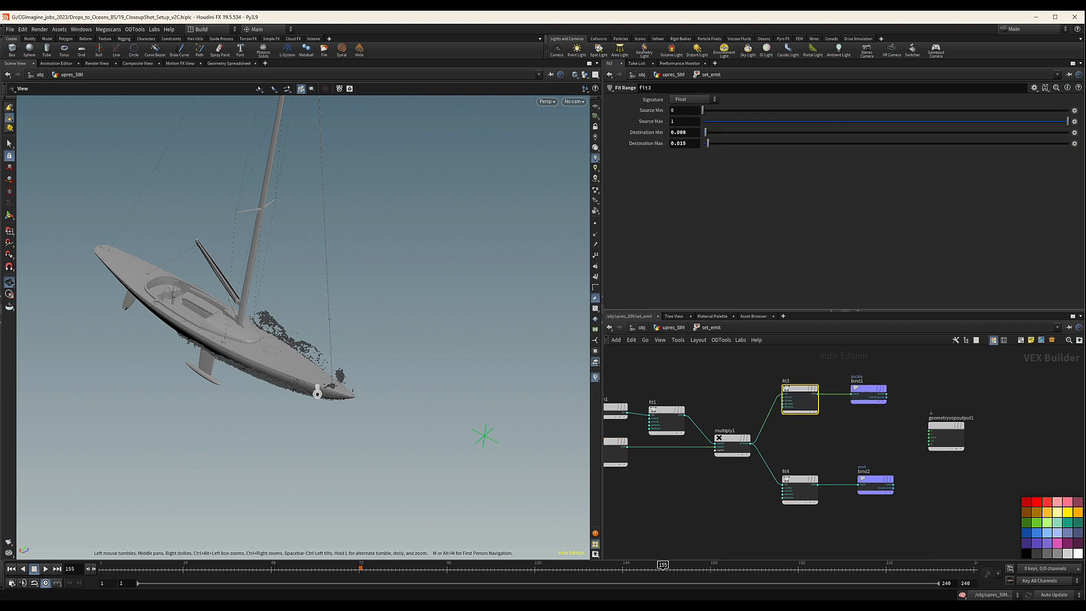
click(800, 487)
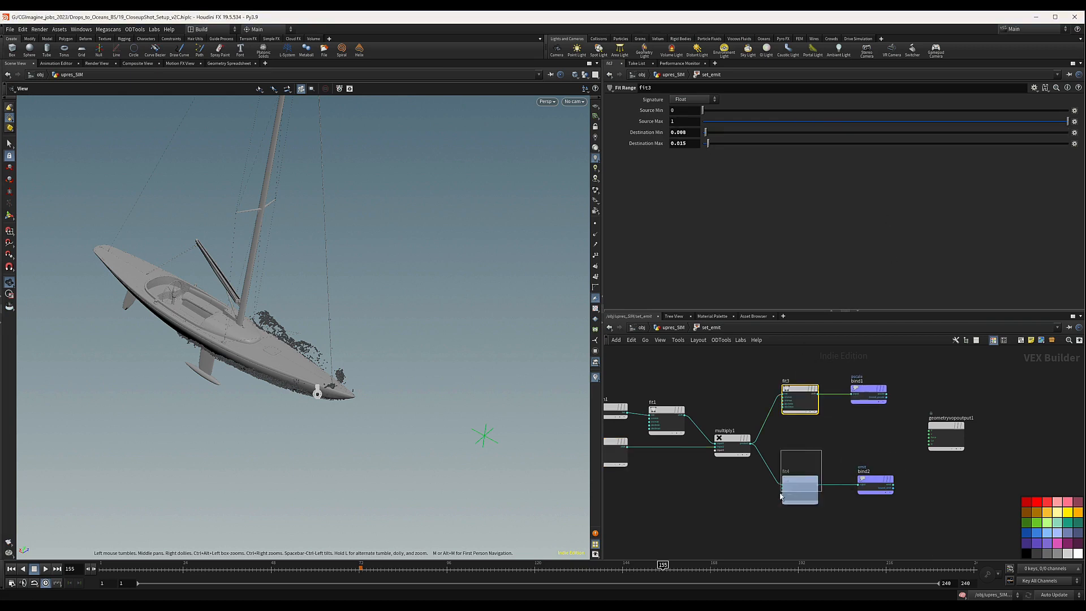
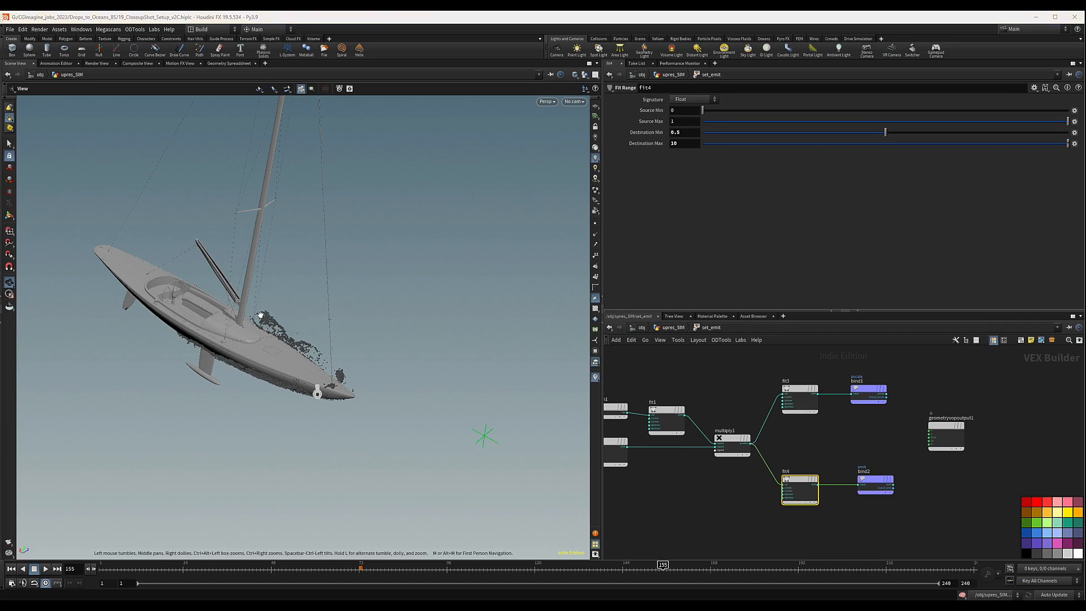
Connect the multiply1 result to geometryvopoutput1 and check the splash points around the boat.
middle_drag(804, 466, 823, 461)
drag(770, 438, 949, 435)
drag(282, 362, 308, 361)
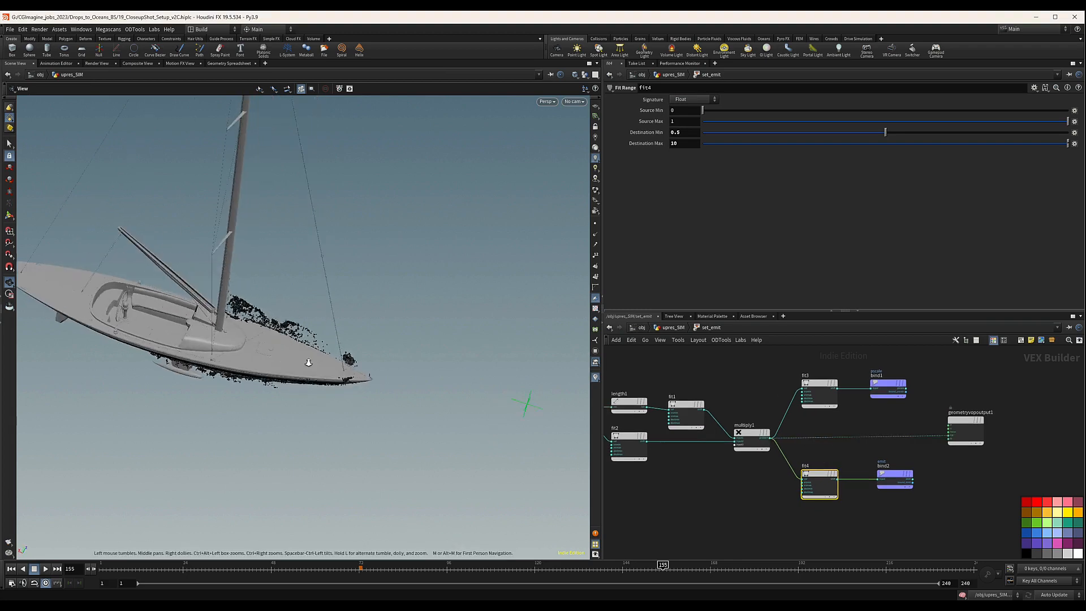
Examine the splash points along the boat's hull and deck at frame 123 from several angles.
right_drag(308, 361, 414, 294)
drag(414, 294, 389, 252)
middle_drag(226, 329, 363, 328)
drag(364, 329, 431, 487)
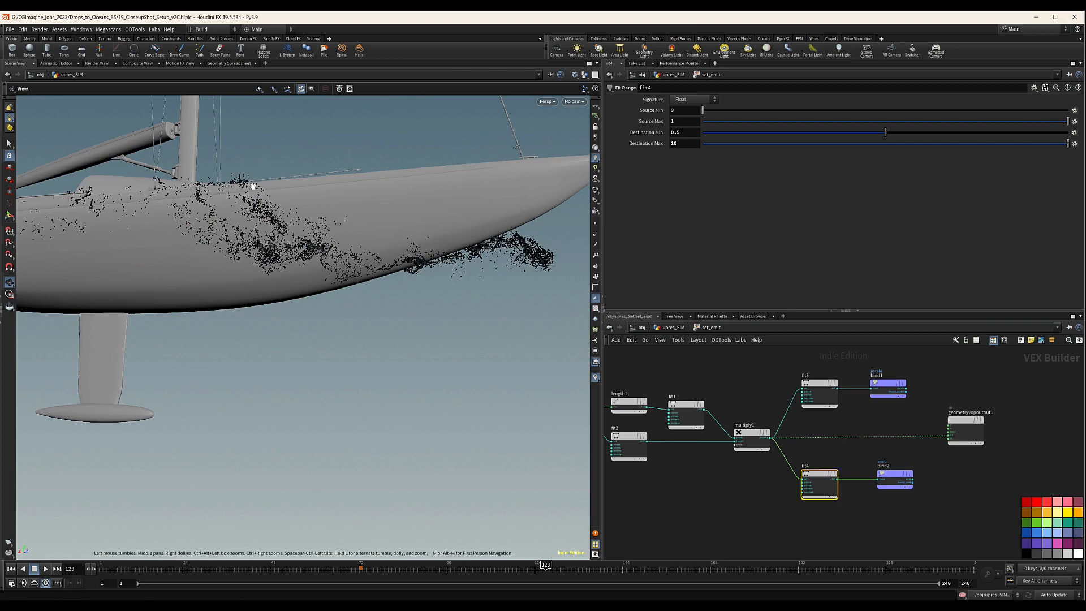
drag(249, 184, 345, 313)
right_drag(345, 313, 501, 275)
Raise the Destination Max of fit2, which feeds multiply1, to 0.604.
scroll(786, 418, down, 2)
click(765, 436)
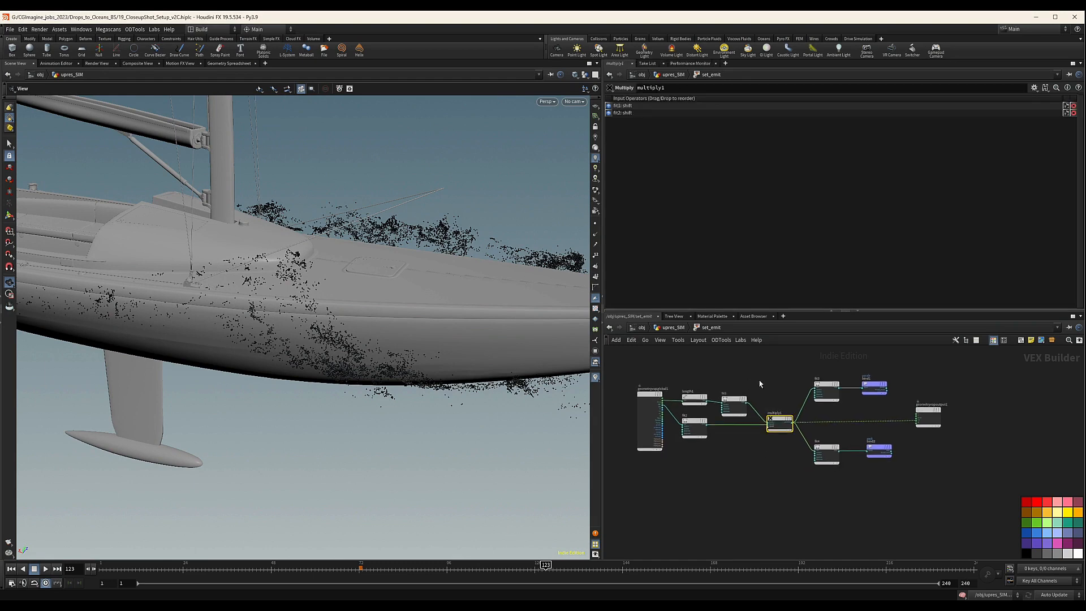
scroll(701, 447, up, 3)
click(702, 445)
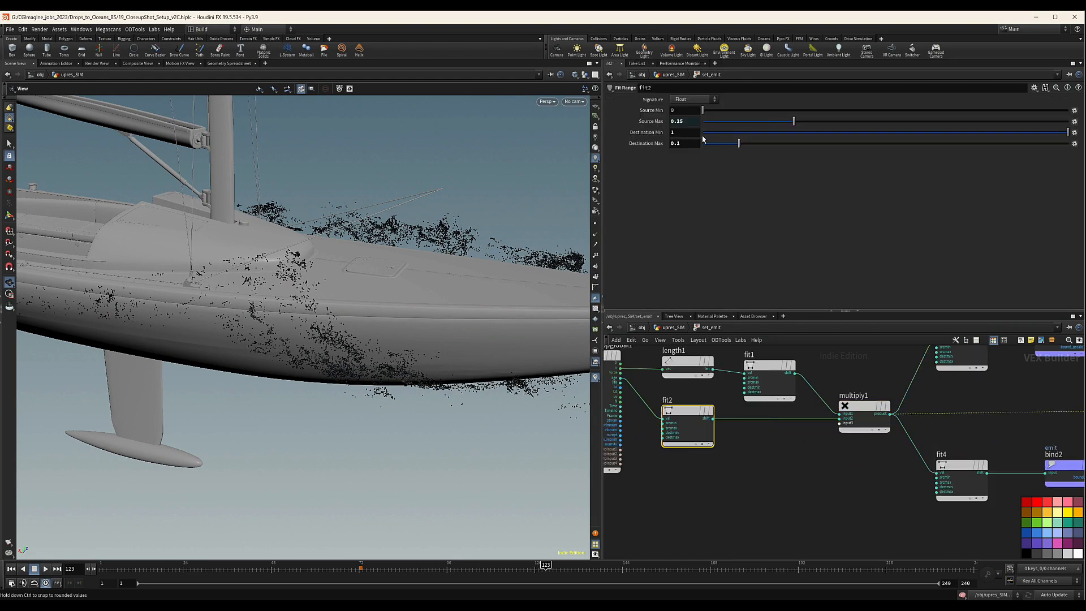
drag(739, 144, 923, 143)
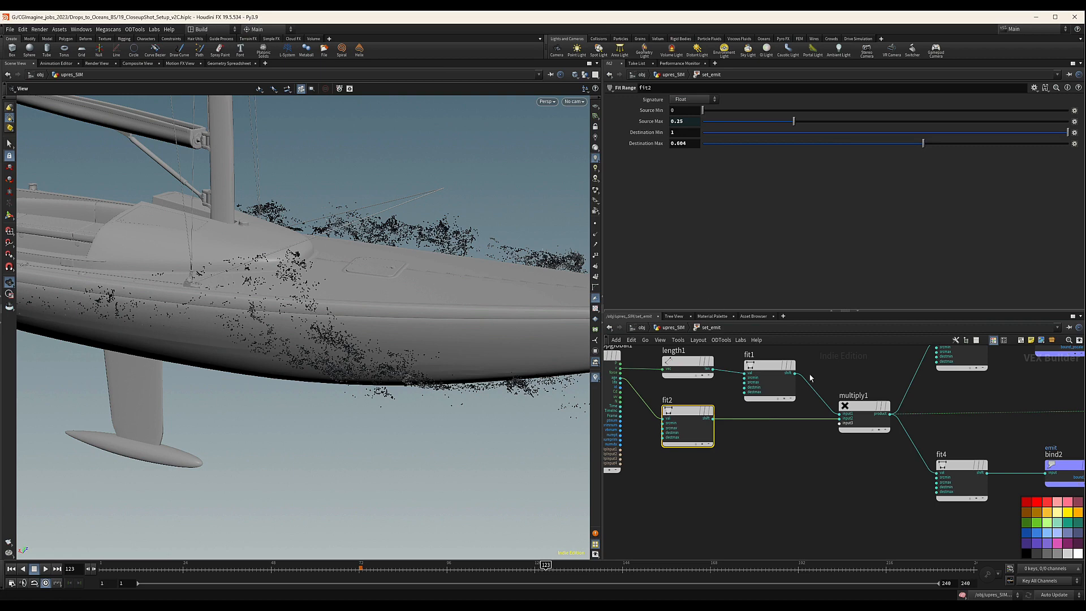
Raise the Destination Min of fit1, fed by length1, to 0.156.
middle_drag(811, 379, 762, 428)
click(721, 422)
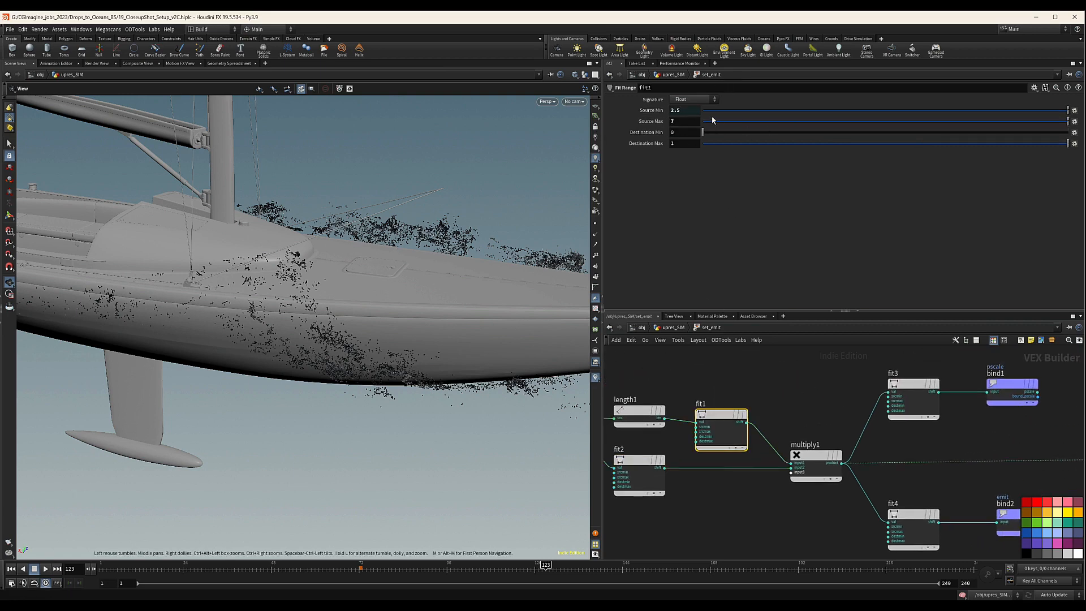
drag(706, 134, 761, 134)
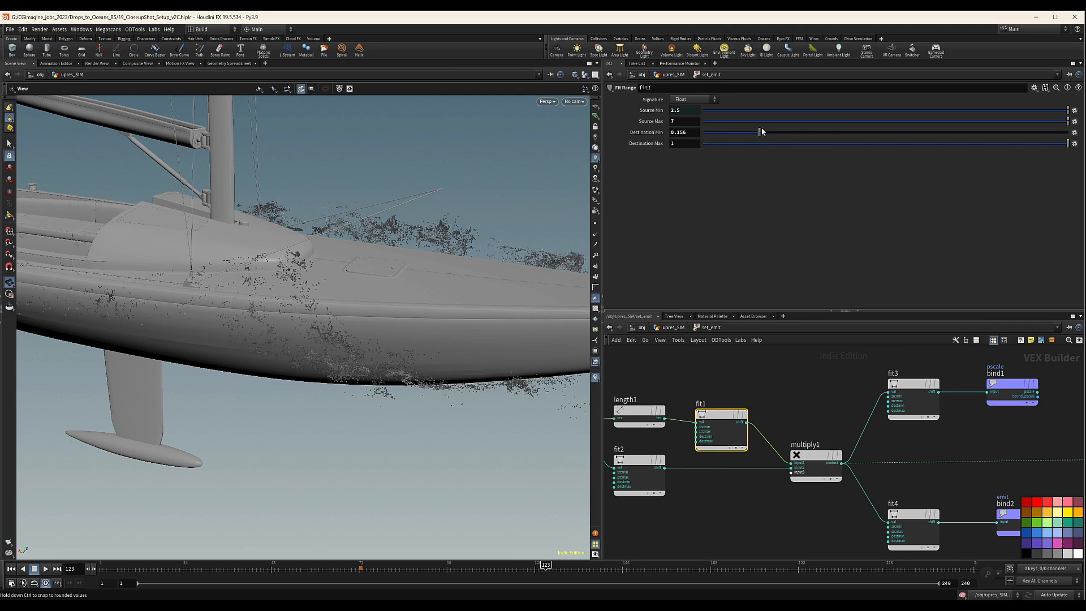
Set the Source Max of the fit1 node to 5.
mouse_move(1060, 122)
mouse_down()
mouse_move(747, 121)
mouse_move(1078, 120)
mouse_up()
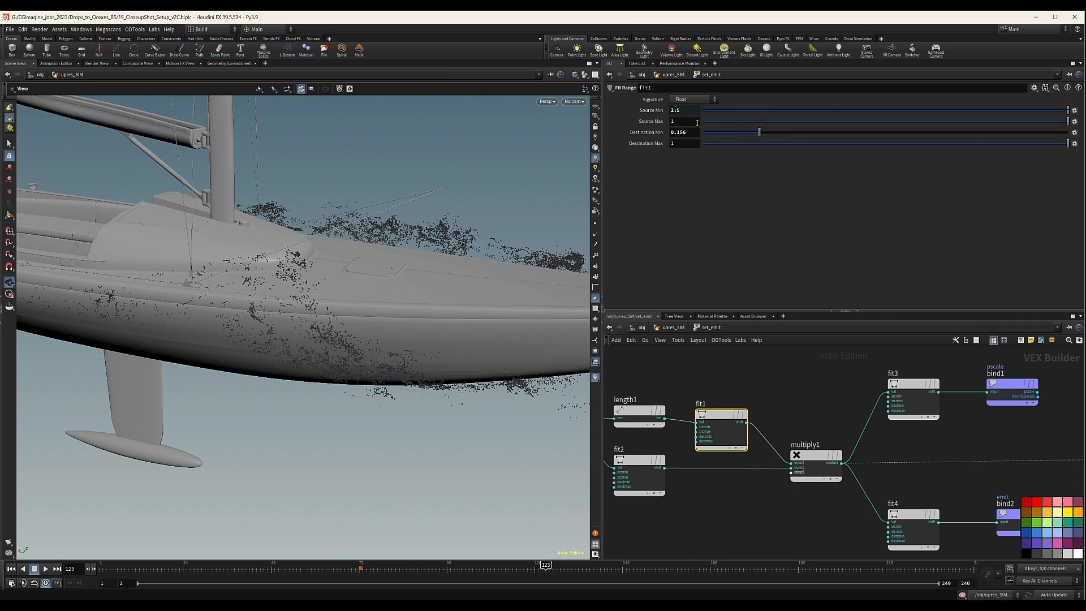
key(ctrl+z)
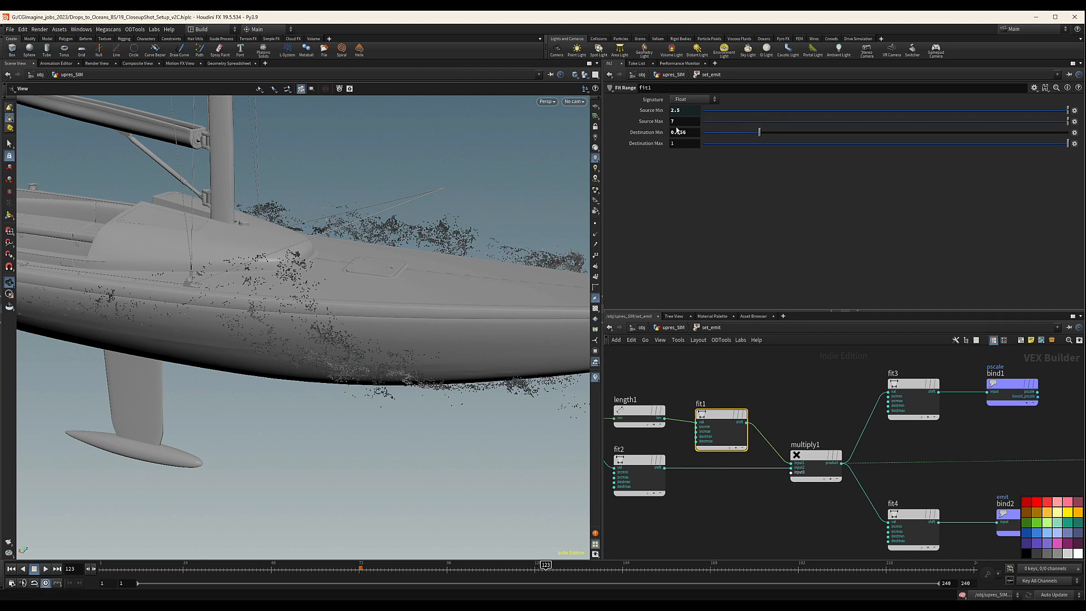
drag(682, 122, 646, 126)
text(5)
key(Return)
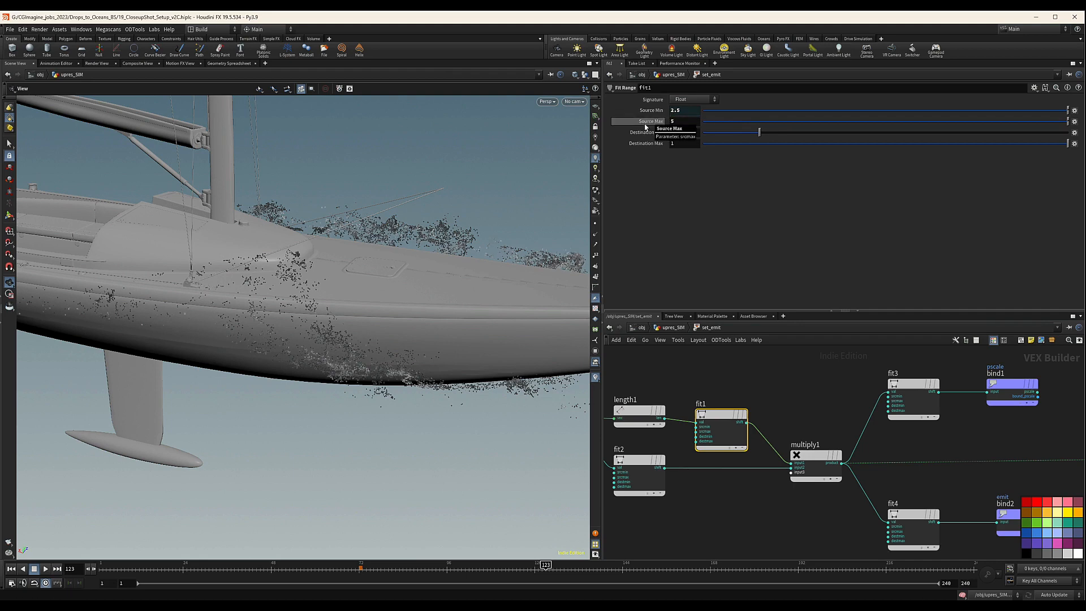
Raise fit1's Destination Min to about 0.279 and check the particles' brightness around the hull.
drag(342, 309, 342, 283)
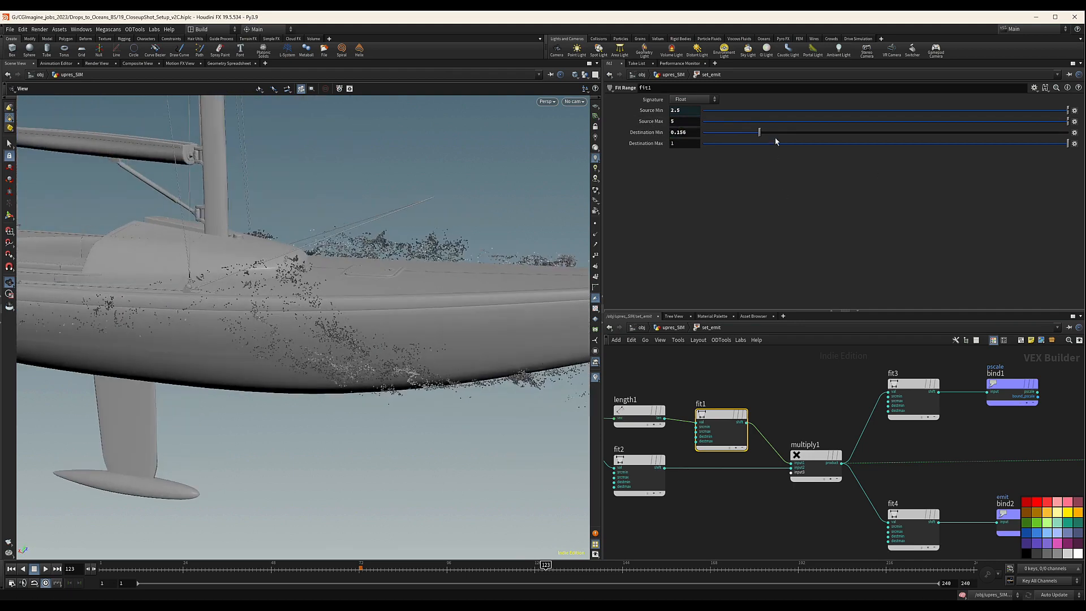
drag(759, 130, 868, 131)
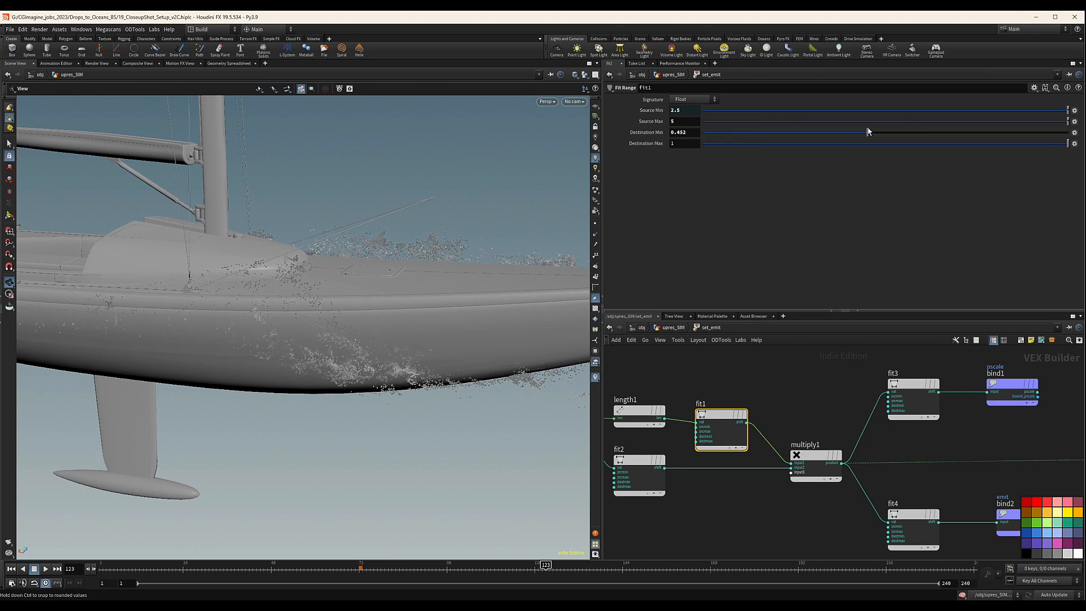
drag(802, 130, 803, 131)
drag(380, 239, 286, 232)
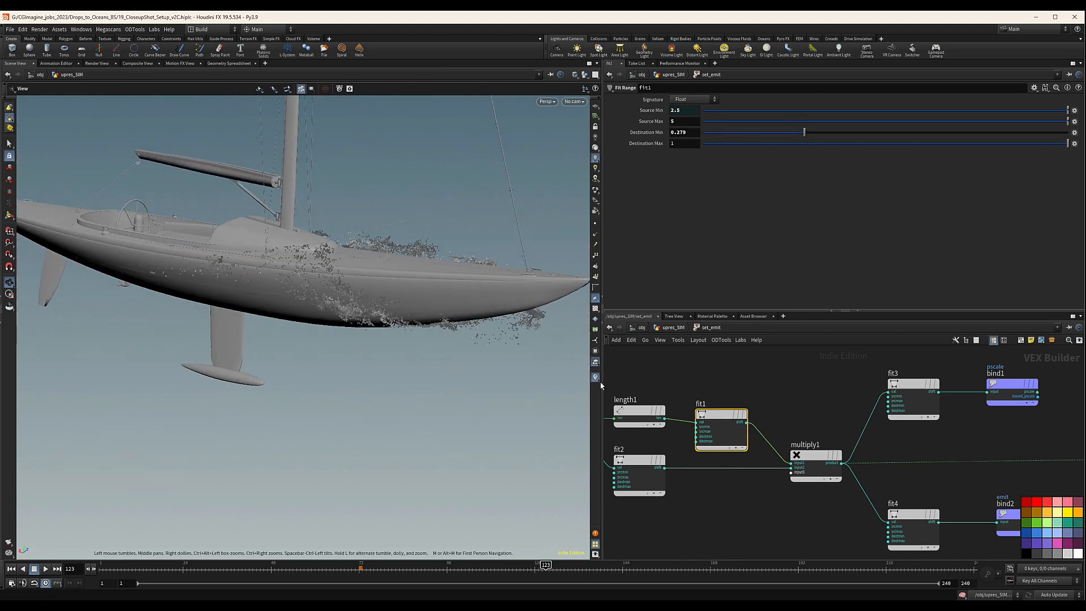
Return from the set_emit VOP to the upres_SIM network and display the whitewatersource3 node.
middle_drag(855, 407, 788, 296)
key(u)
middle_drag(794, 414, 802, 381)
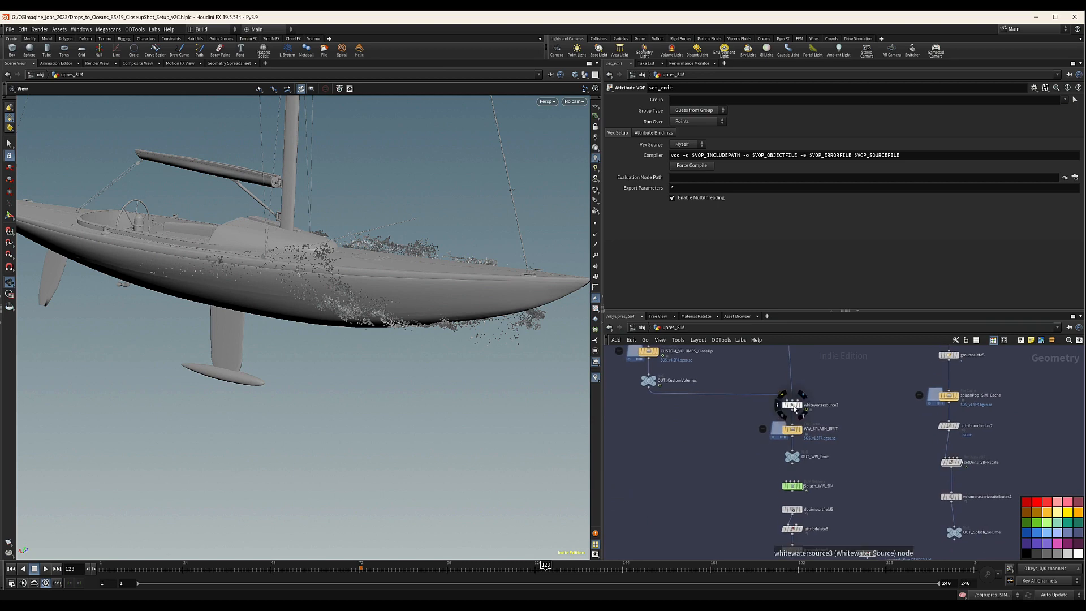
drag(793, 406, 792, 393)
scroll(792, 391, up, 5)
mouse_move(798, 385)
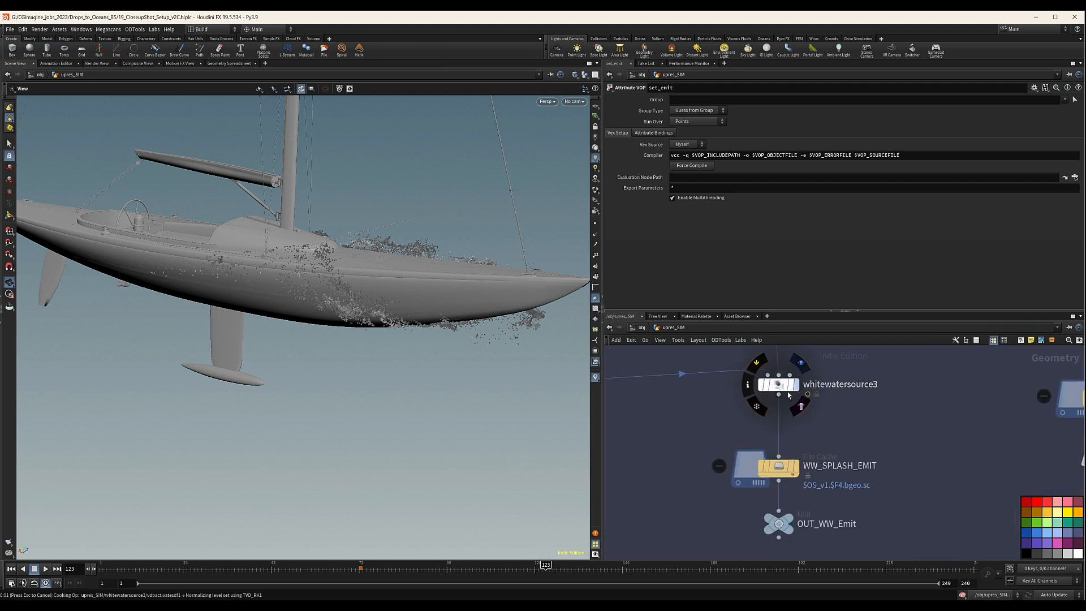
drag(783, 388, 781, 402)
middle_drag(908, 374, 906, 395)
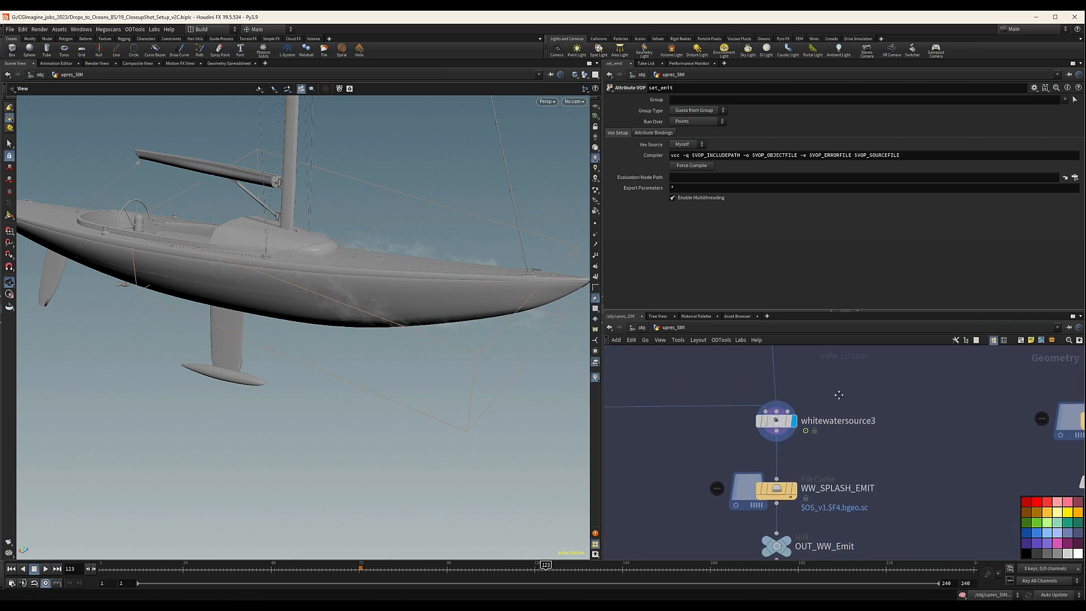
Review whitewatersource3's Curvature, Vorticity, Acceleration, Emission, Extra Sources and Volumes settings.
scroll(835, 409, down, 3)
middle_drag(823, 398, 812, 432)
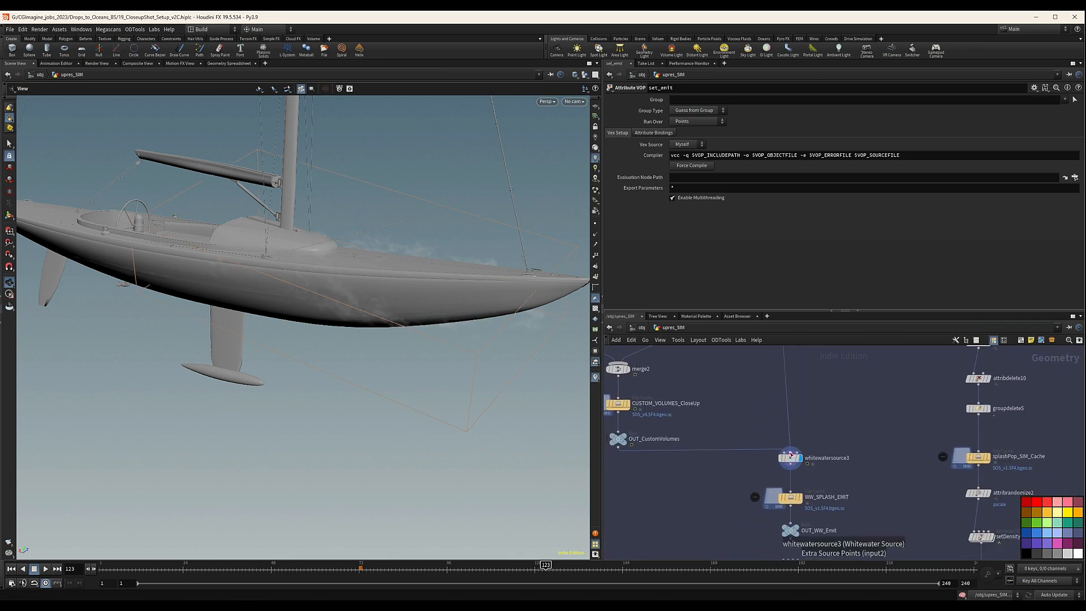
click(790, 457)
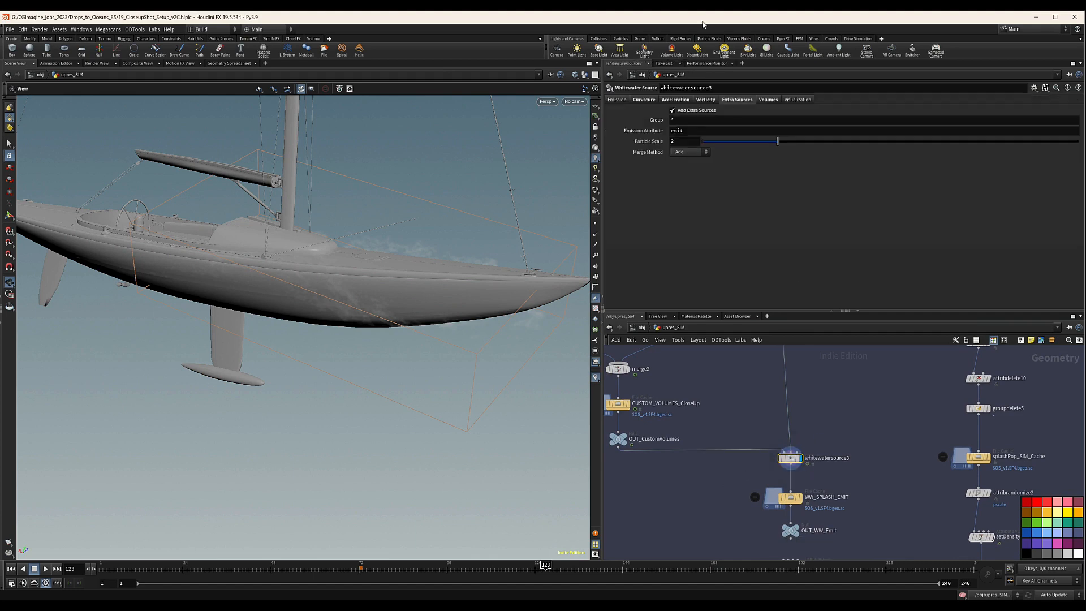
click(643, 100)
click(706, 99)
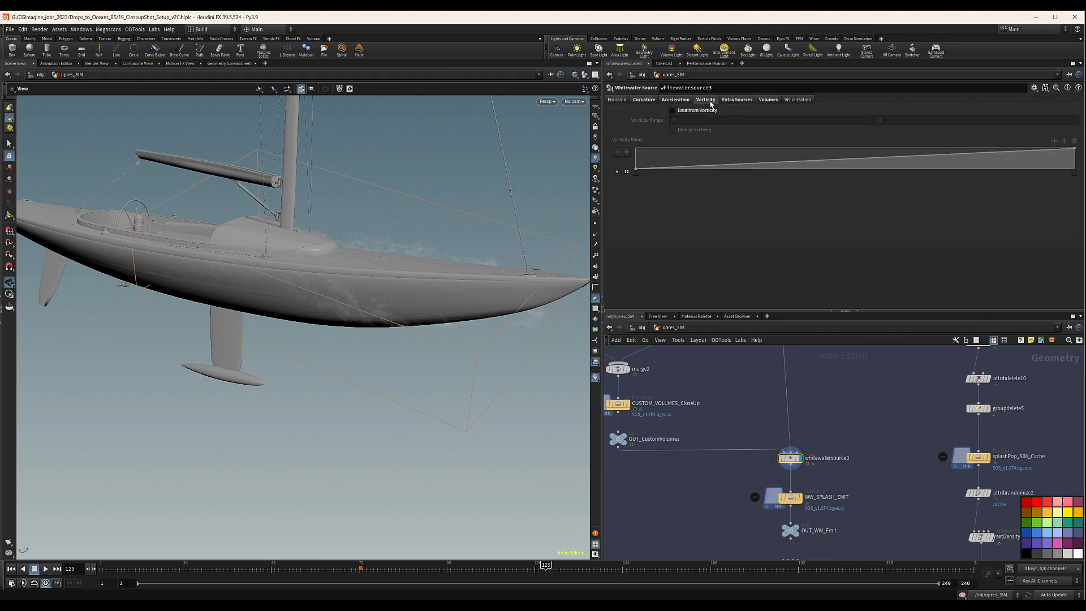
click(675, 100)
click(617, 100)
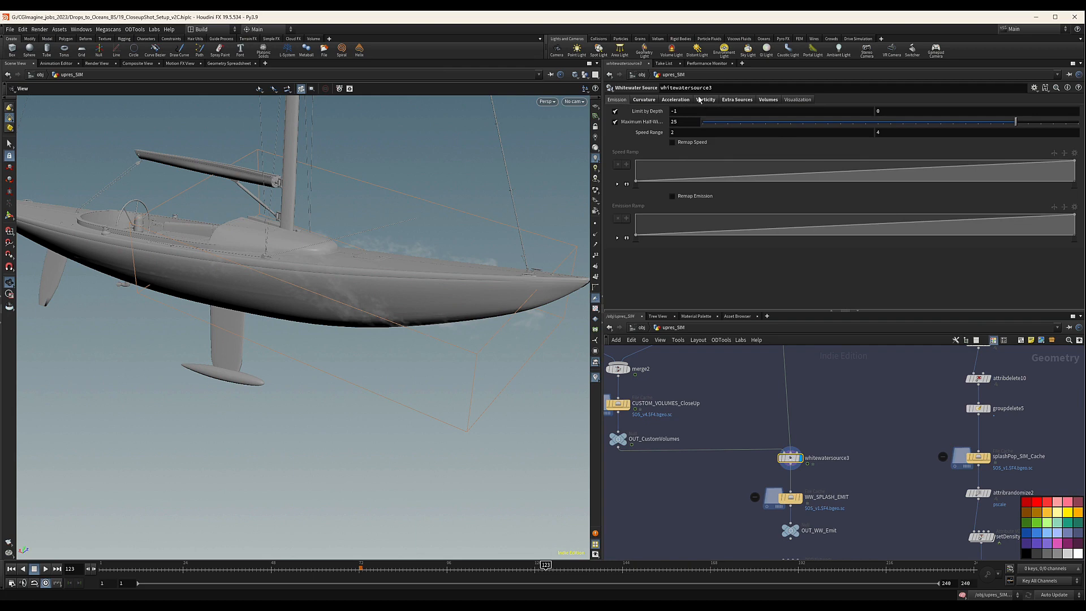
click(737, 99)
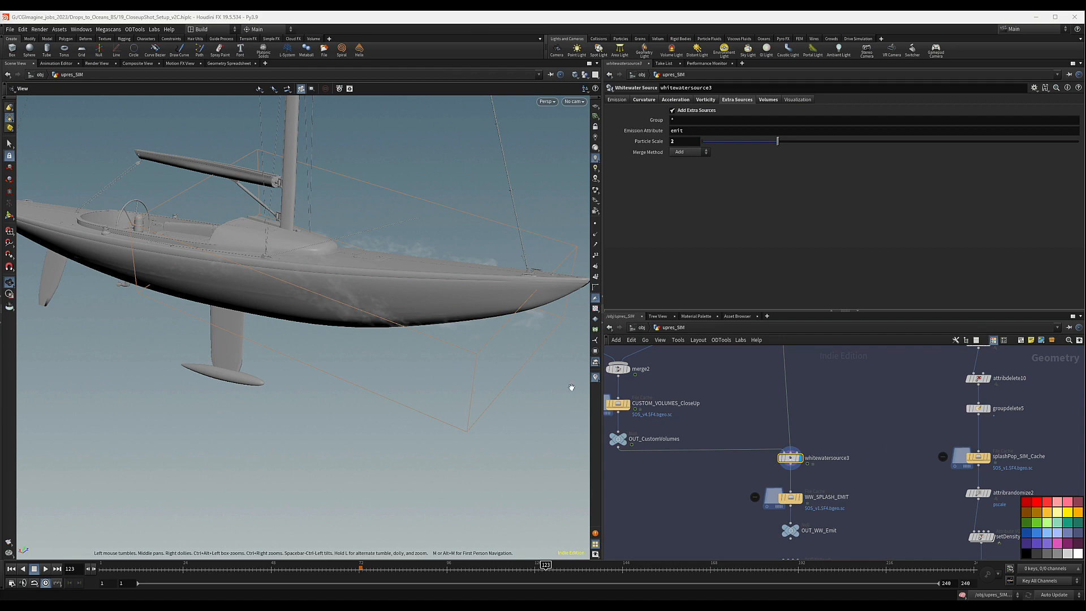
click(770, 101)
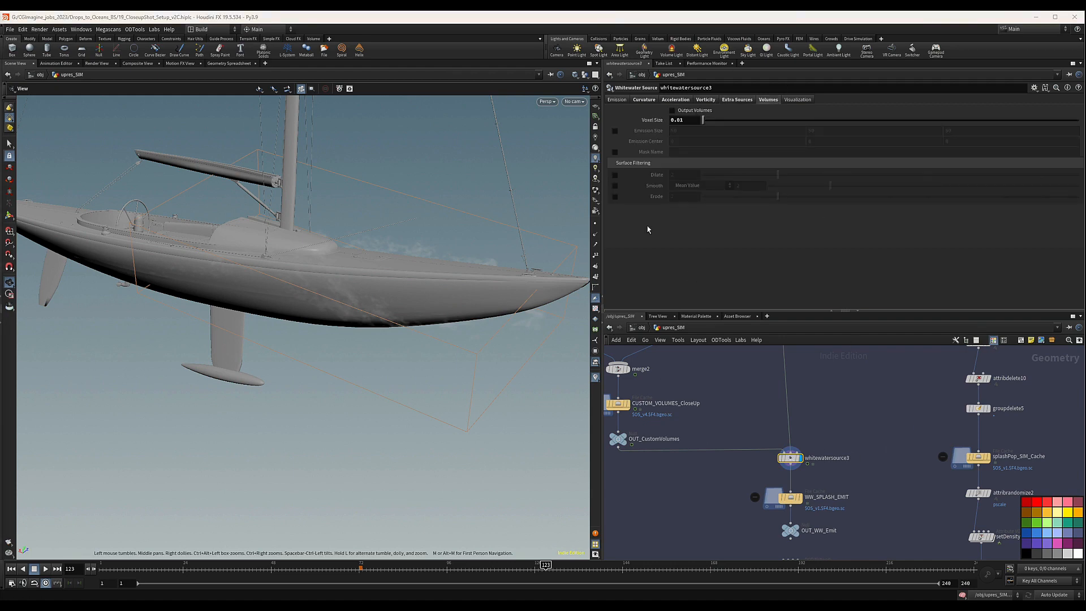
click(738, 100)
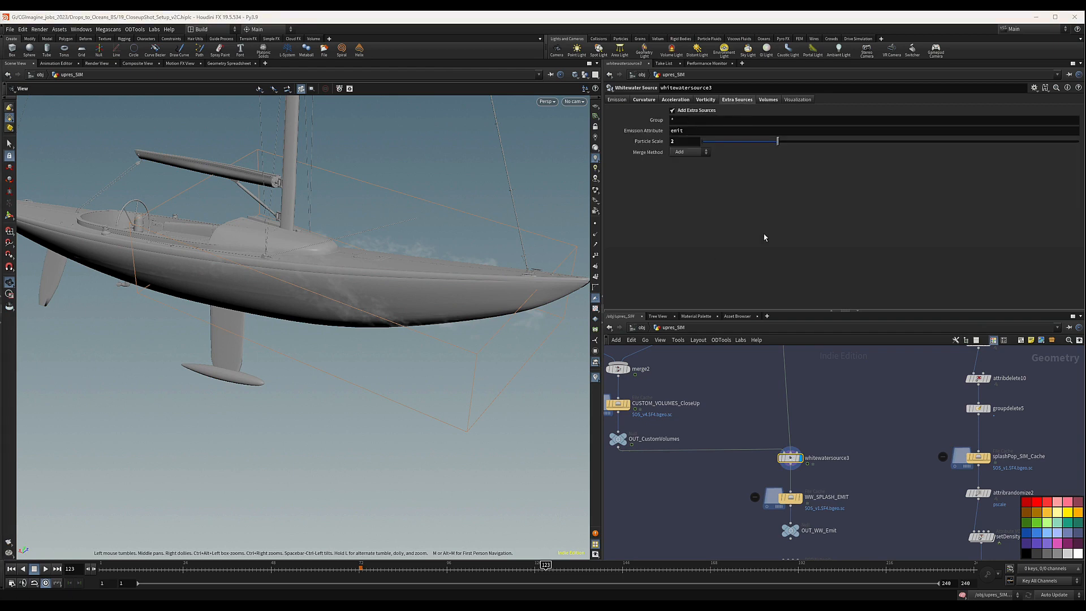
Examine the whitewater emission source along the boat hull from different angles.
drag(336, 259, 311, 264)
scroll(396, 267, down, 6)
right_drag(320, 268, 532, 260)
drag(379, 260, 492, 310)
scroll(878, 456, down, 2)
scroll(879, 454, down, 1)
Show the WW_SPLASH_EMIT file cache settings and review the nodes below it.
middle_drag(878, 454, 846, 394)
mouse_move(852, 432)
middle_down()
mouse_move(840, 396)
mouse_move(799, 393)
mouse_move(818, 481)
middle_up()
scroll(827, 426, down, 1)
scroll(800, 394, up, 3)
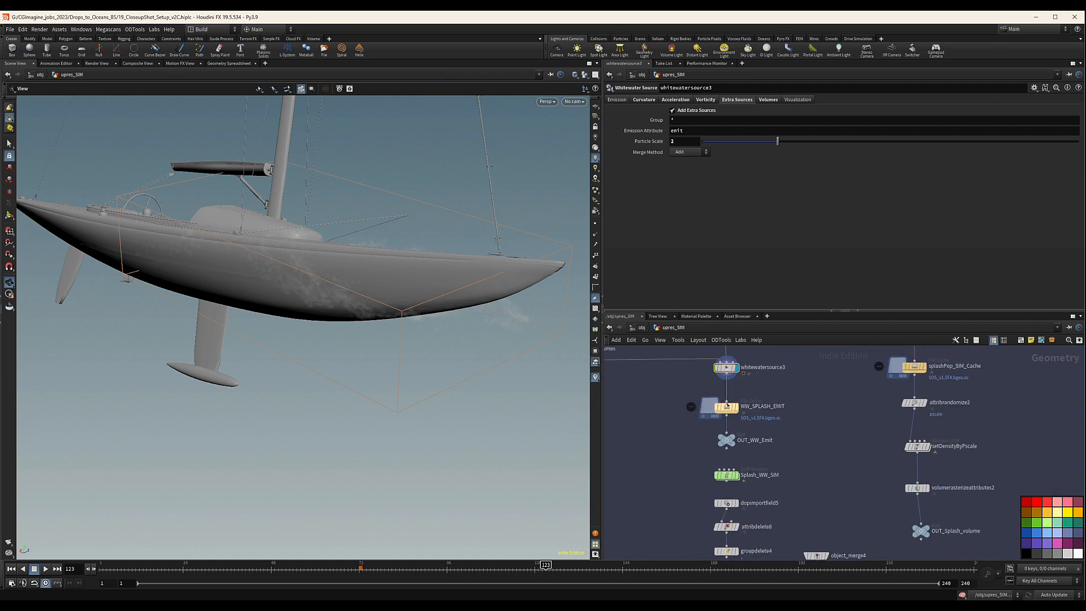
mouse_move(680, 389)
mouse_down()
mouse_move(809, 444)
mouse_move(759, 418)
mouse_up()
scroll(759, 419, down, 2)
middle_drag(760, 419, 726, 374)
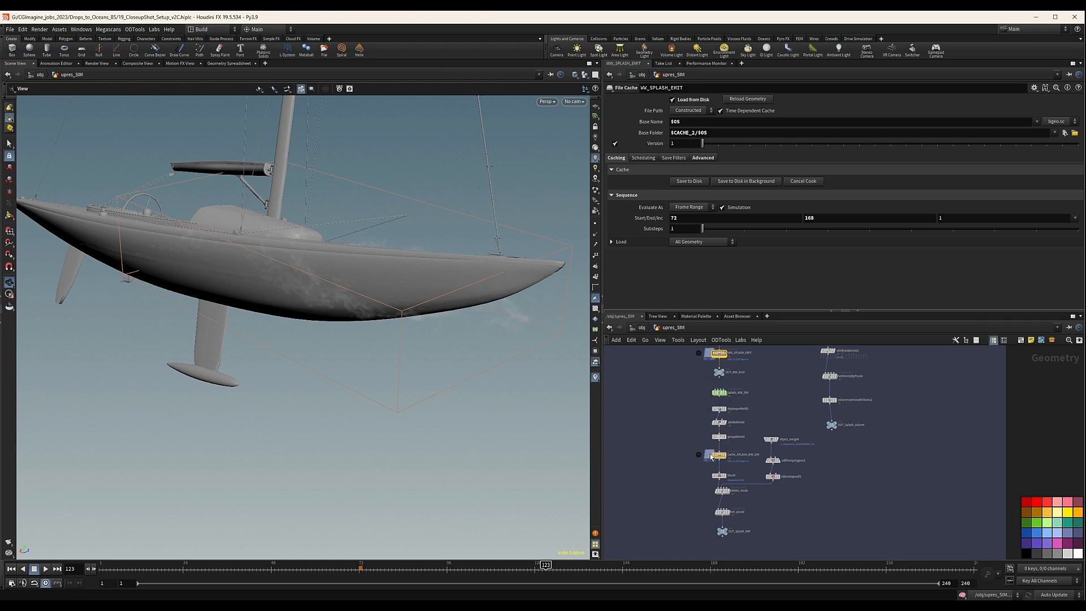
mouse_move(765, 388)
middle_down()
mouse_move(761, 405)
mouse_move(773, 379)
middle_up()
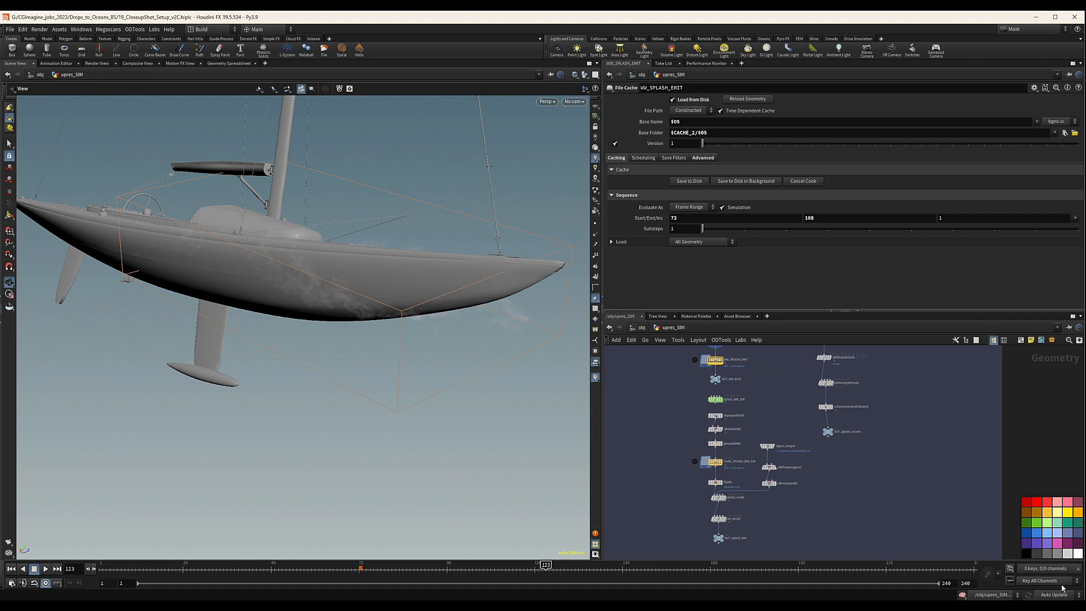
Enter the Splash_WW_SIM DOP network and inspect the boat static object's collision settings.
scroll(716, 399, up, 4)
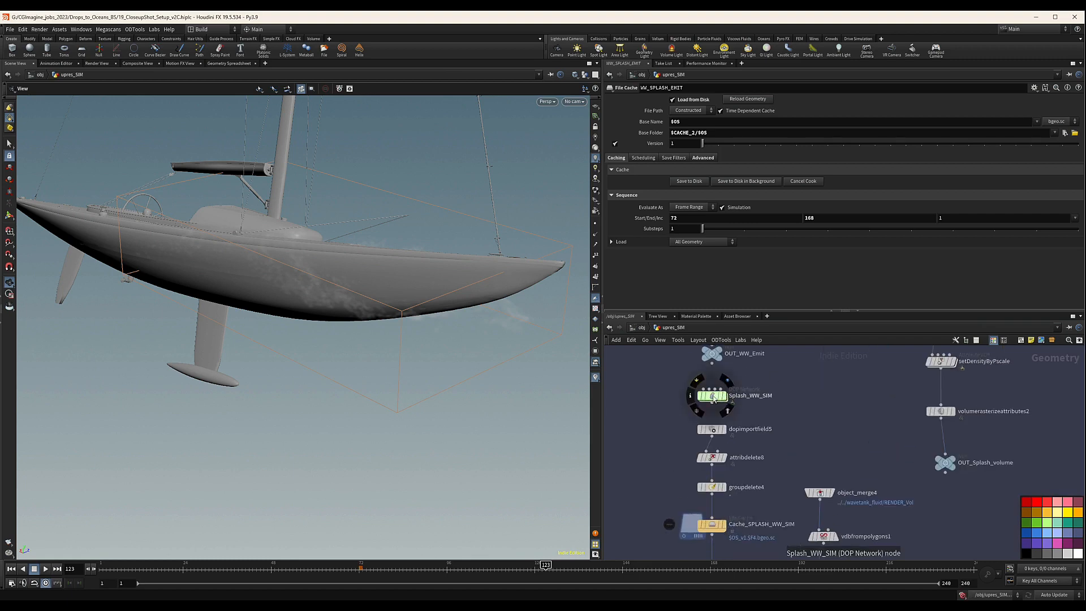
double_click(715, 398)
middle_drag(839, 472, 840, 449)
drag(794, 460, 745, 458)
click(743, 456)
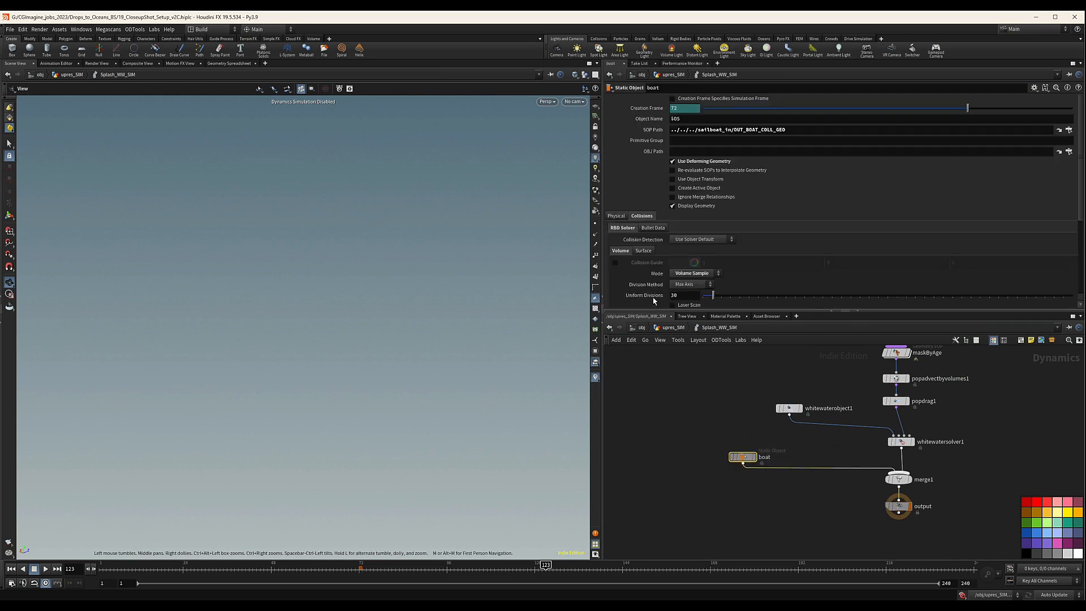
Copy the boat, Sails, merge2 and delete_inside nodes from the Add_Splashes_SIM DOP network.
click(670, 327)
scroll(701, 469, down, 3)
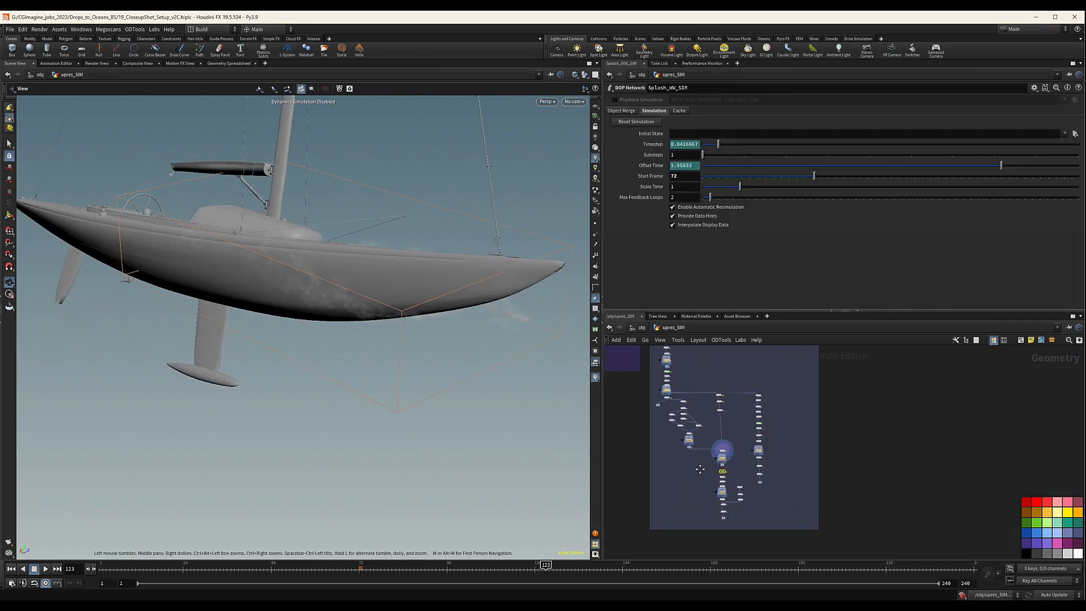
middle_drag(700, 469, 708, 495)
scroll(672, 403, up, 4)
double_click(679, 399)
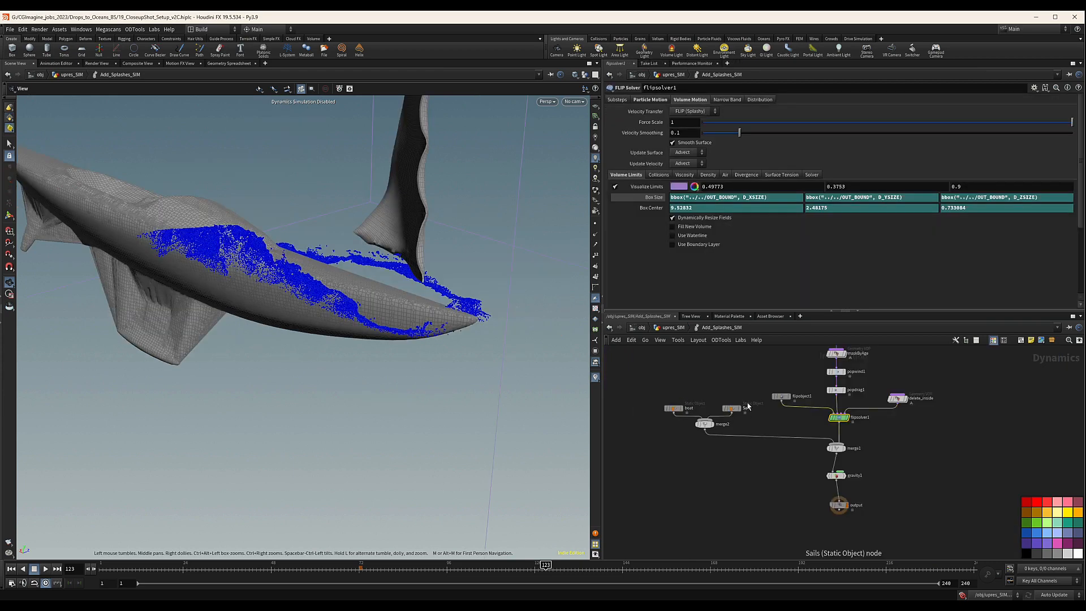
drag(752, 400, 668, 438)
key(ctrl+c)
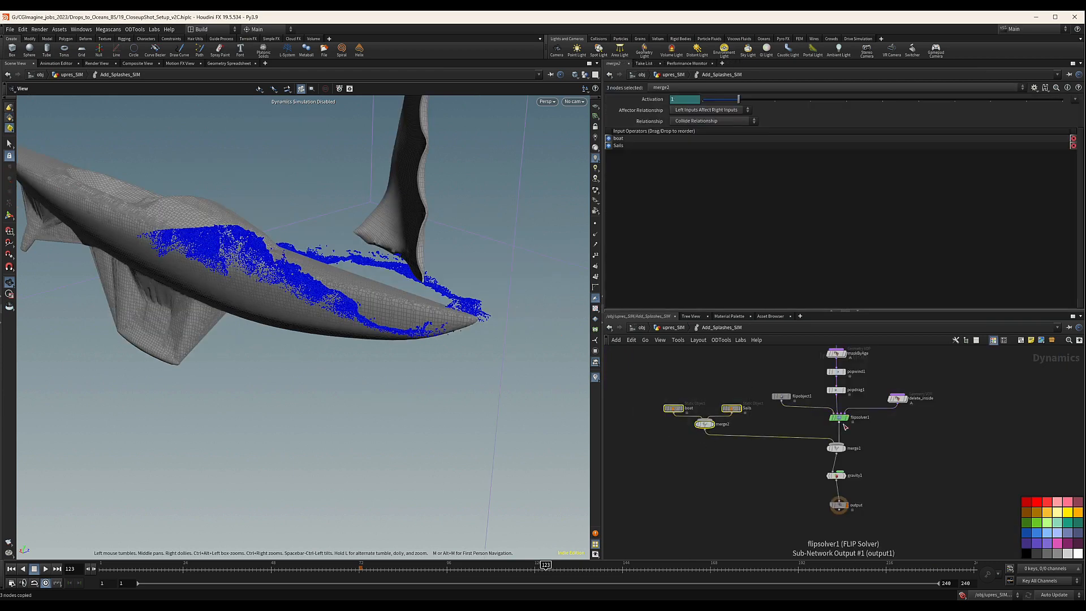
shift+drag(938, 379, 875, 413)
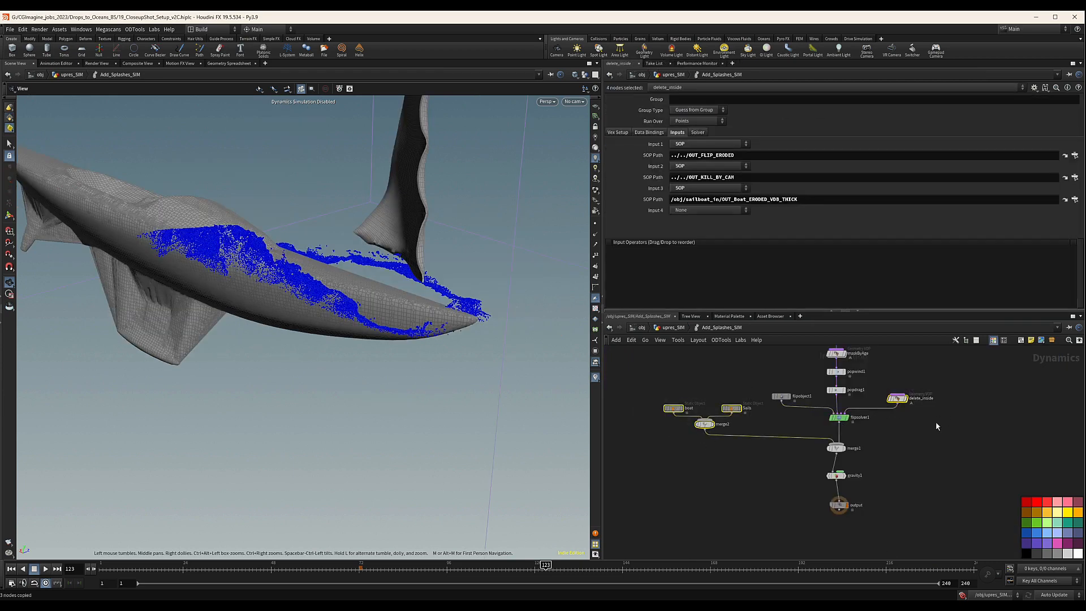
key(ctrl+c)
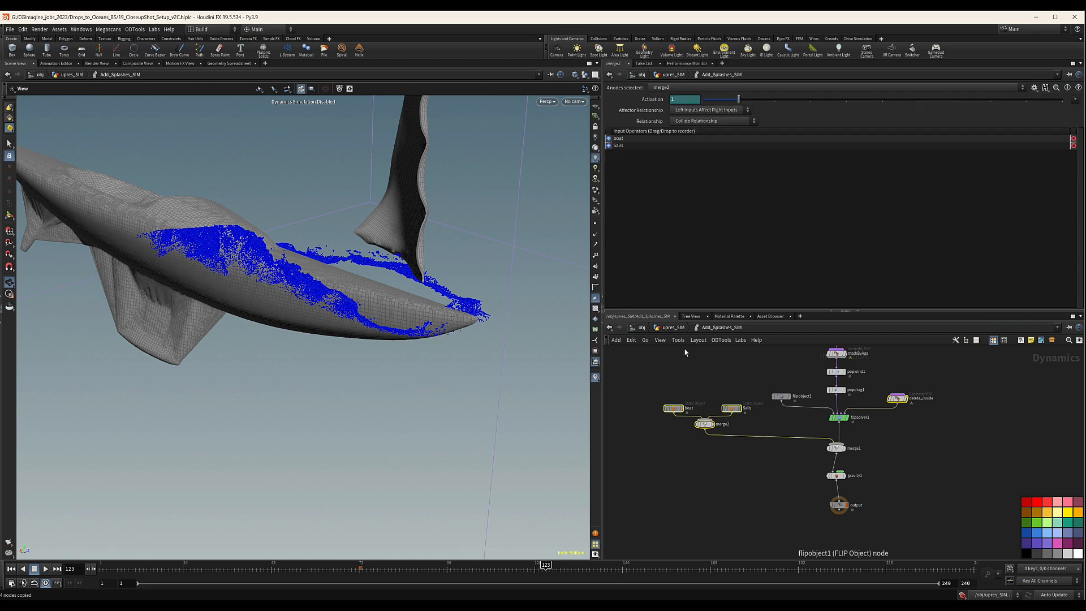
Return to the Splash_WW_SIM network and delete its existing boat static object.
click(667, 328)
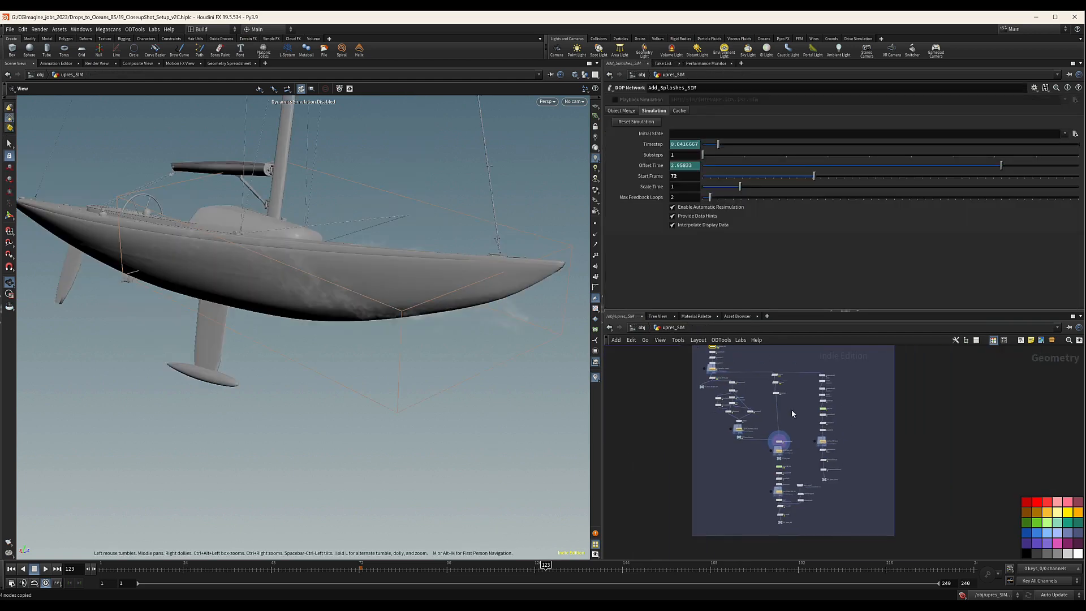
double_click(769, 446)
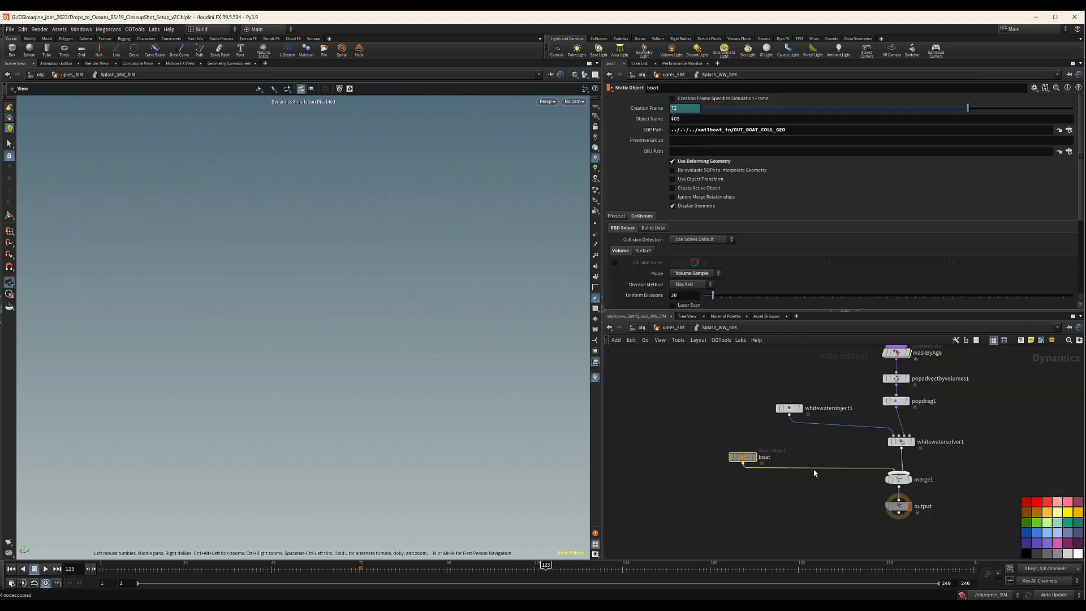
key(Delete)
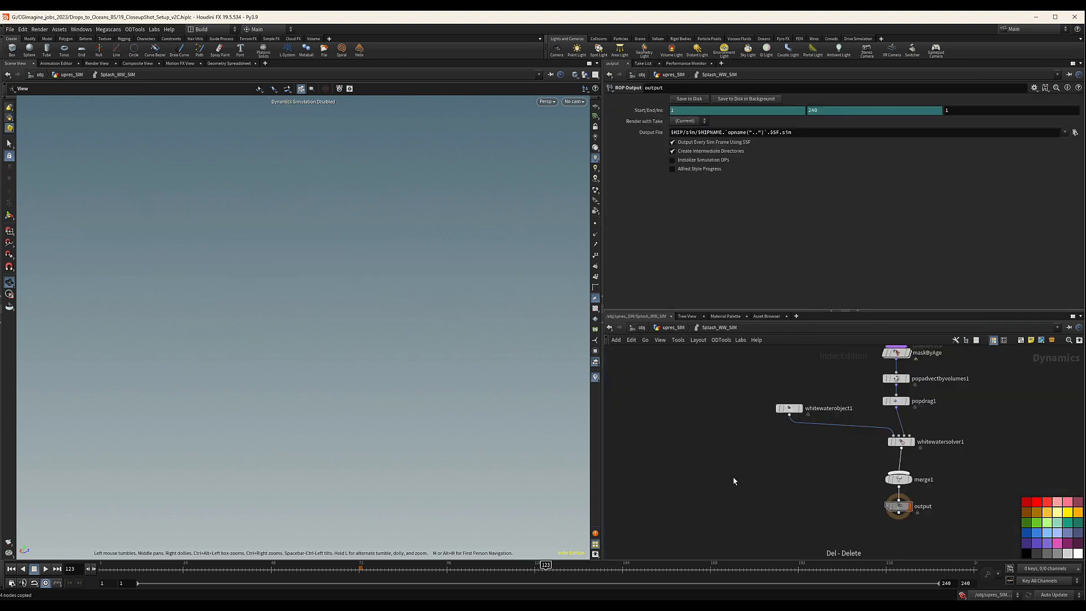
Paste the copied collision nodes into Splash_WW_SIM and wire merge2 into merge1.
key(ctrl+v)
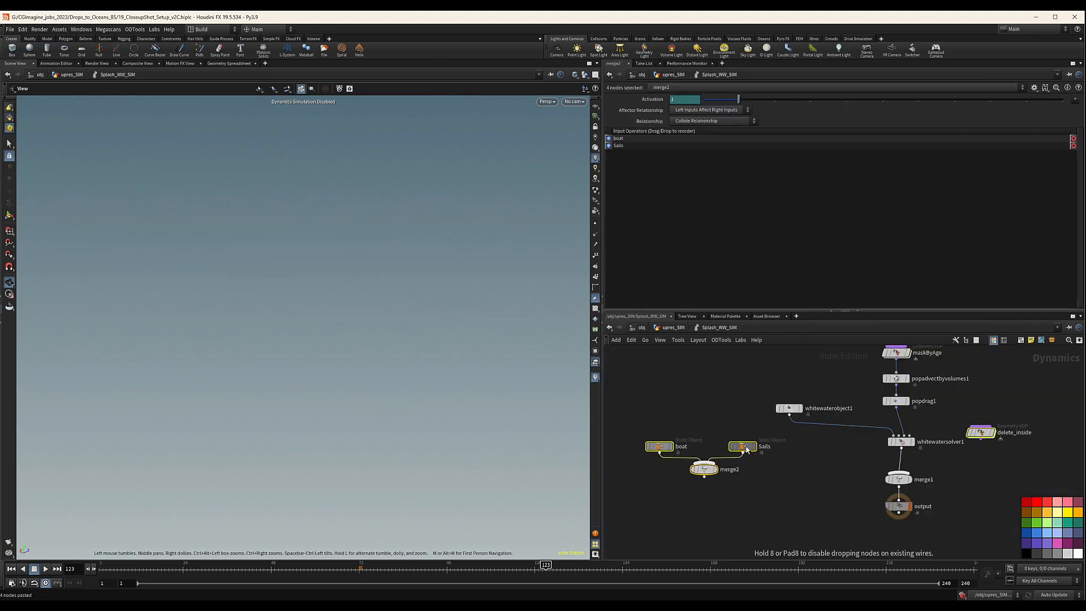
click(786, 438)
click(713, 450)
drag(714, 458, 900, 473)
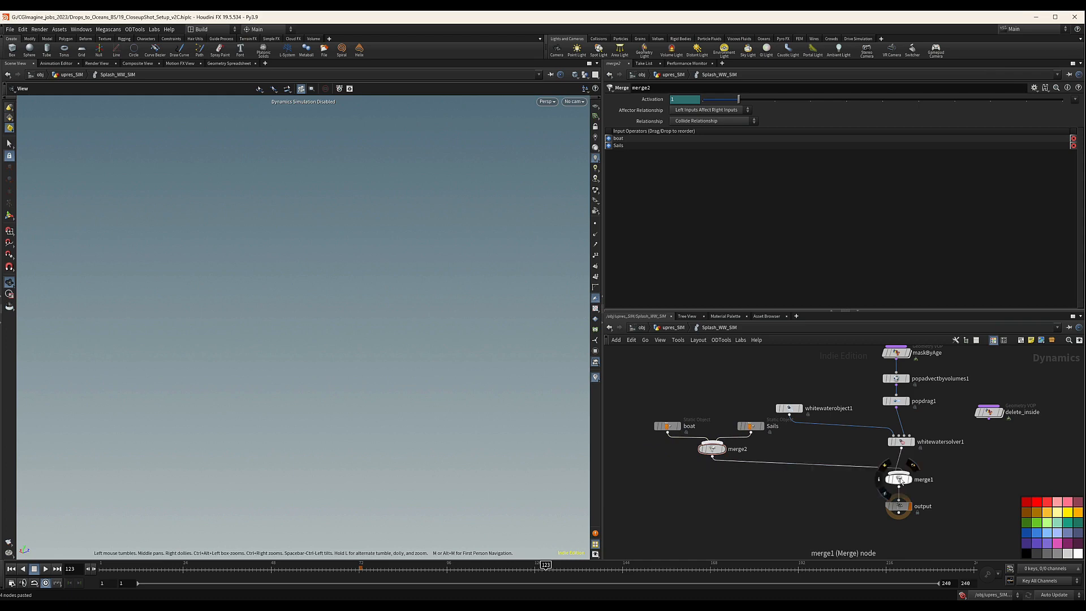
Connect the pasted delete_inside node to the last input of whitewatersolver1.
middle_drag(983, 459, 940, 486)
click(971, 452)
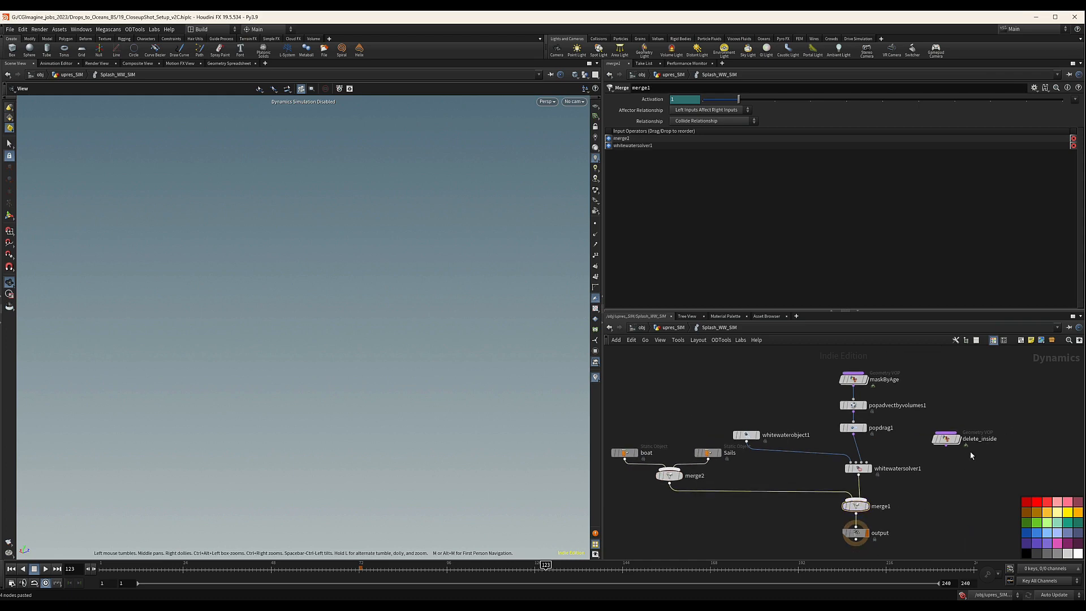
scroll(895, 439, up, 3)
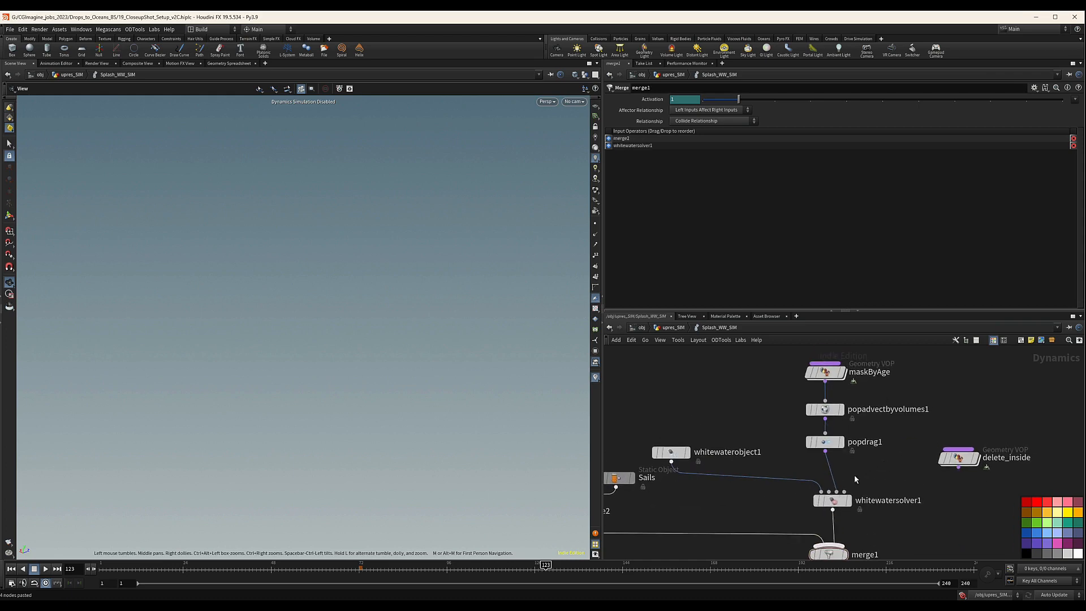
drag(845, 492, 958, 457)
middle_drag(928, 405, 920, 416)
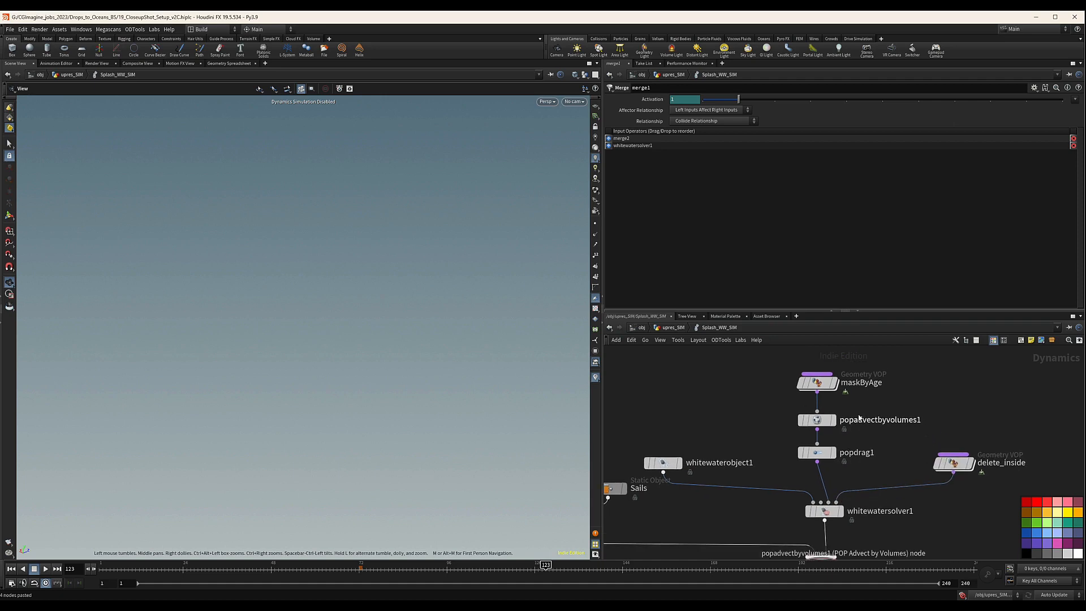
Select popadvectbyvolumes1 to inspect its wind advection settings.
drag(877, 409, 759, 425)
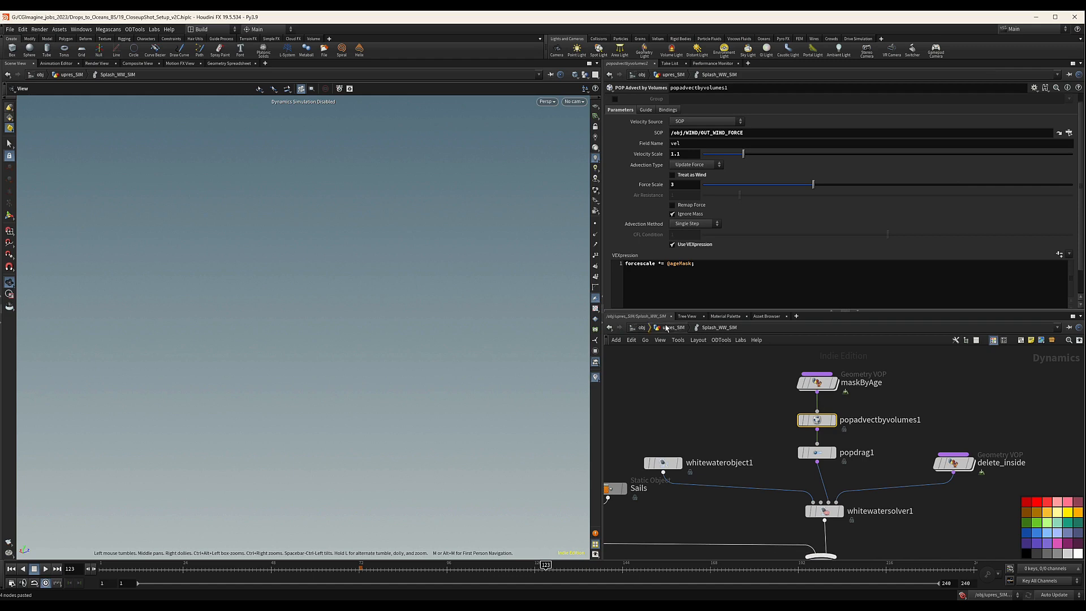
Go into the Add_Splashes_SIM network and copy its popwind1 node.
key(u)
middle_drag(725, 417, 745, 522)
middle_drag(668, 396, 724, 452)
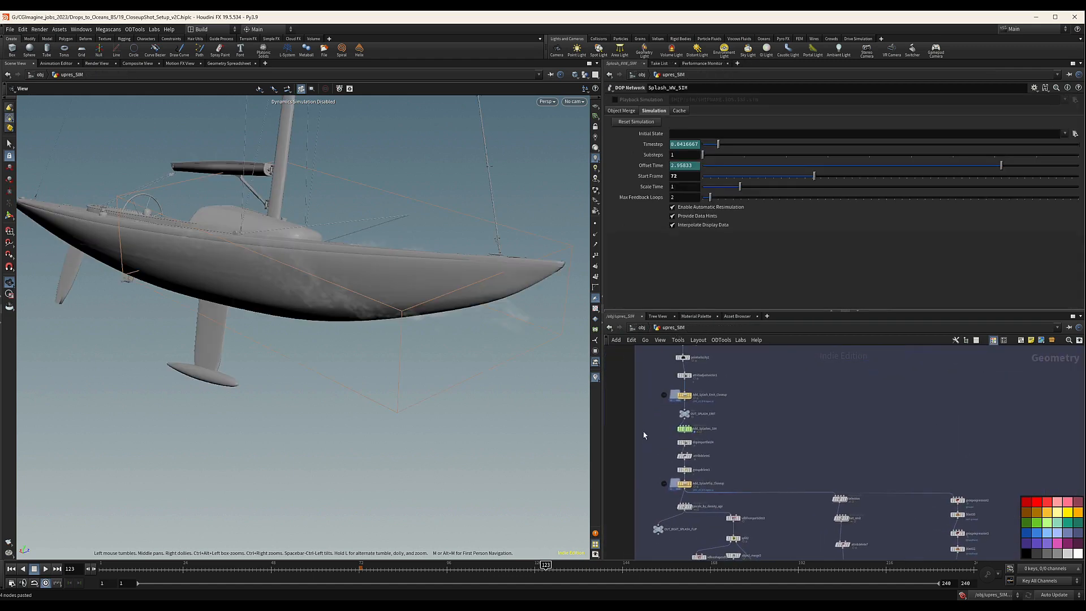
scroll(668, 427, up, 3)
double_click(700, 434)
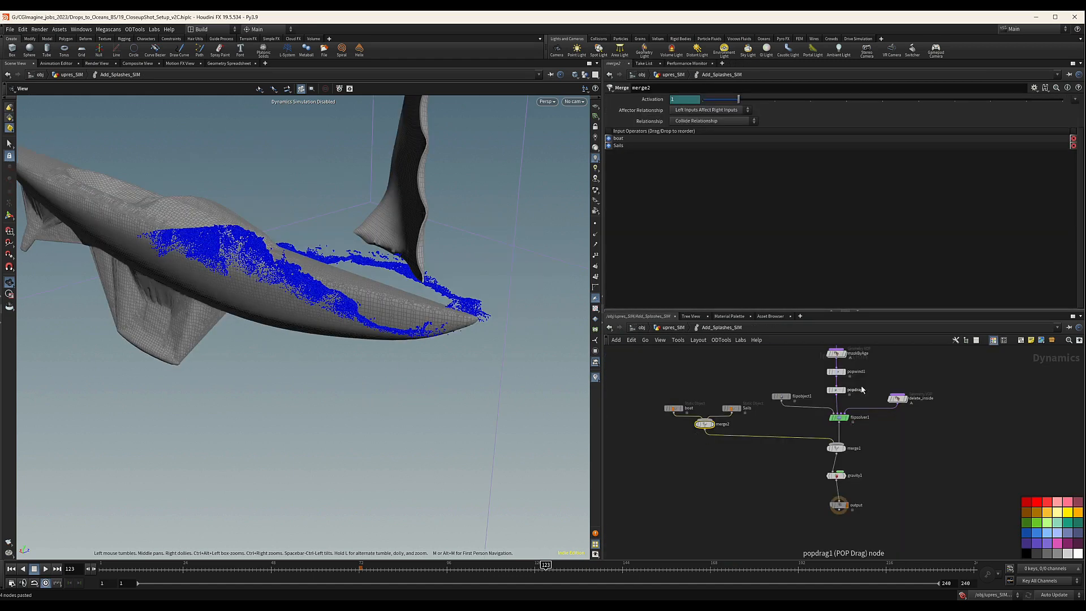
middle_drag(866, 376, 869, 419)
click(839, 415)
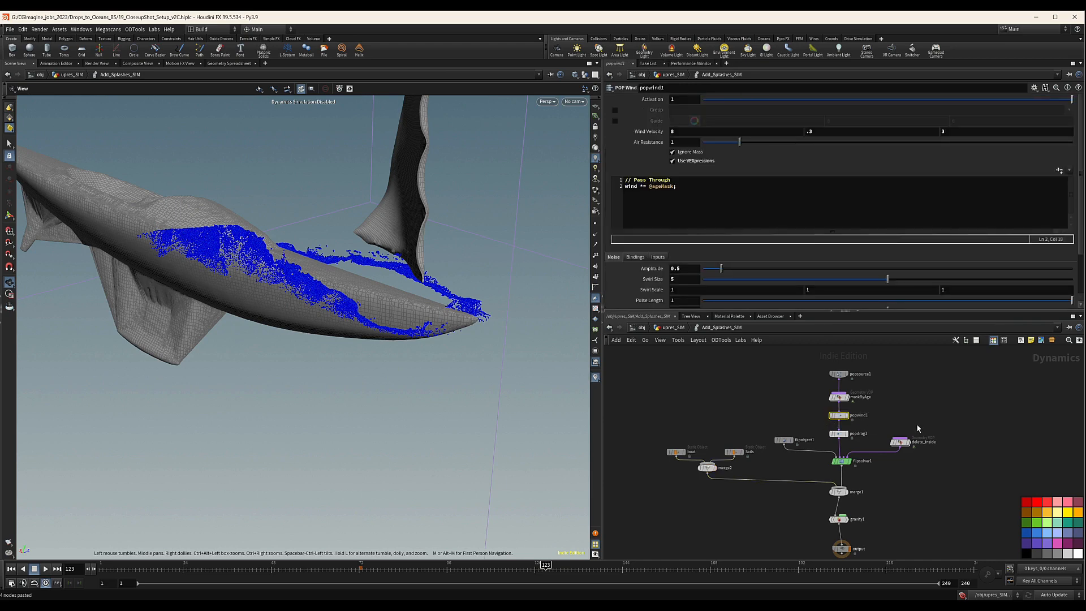
key(ctrl+c)
Return to Splash_WW_SIM and replace popadvectbyvolumes1 with the copied popwind1, wired between maskByAge and popdrag1.
click(673, 328)
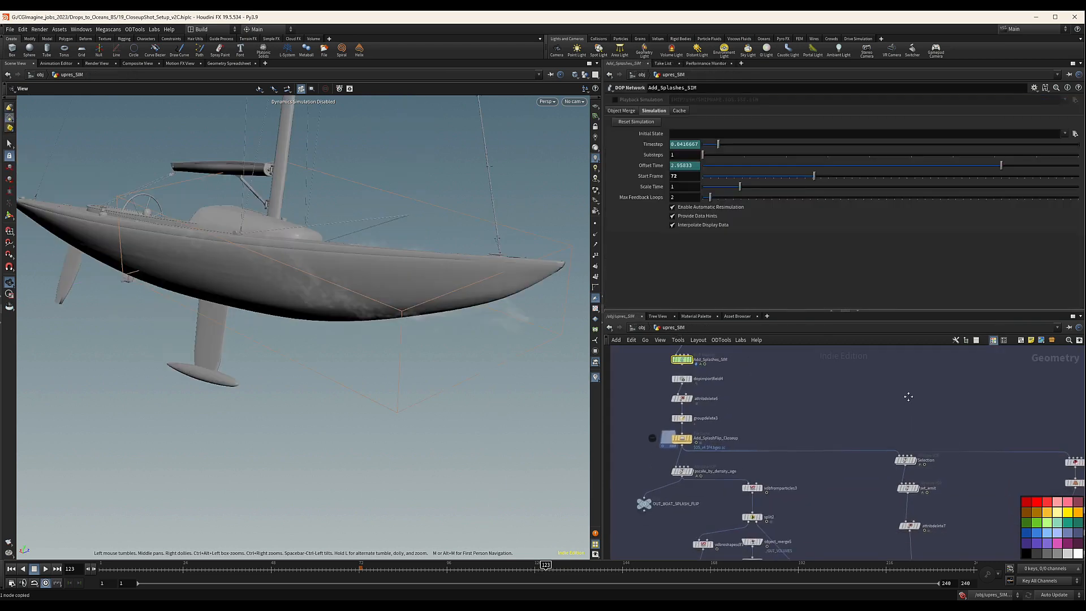
middle_drag(880, 457, 863, 410)
scroll(864, 410, down, 2)
middle_drag(886, 478, 857, 443)
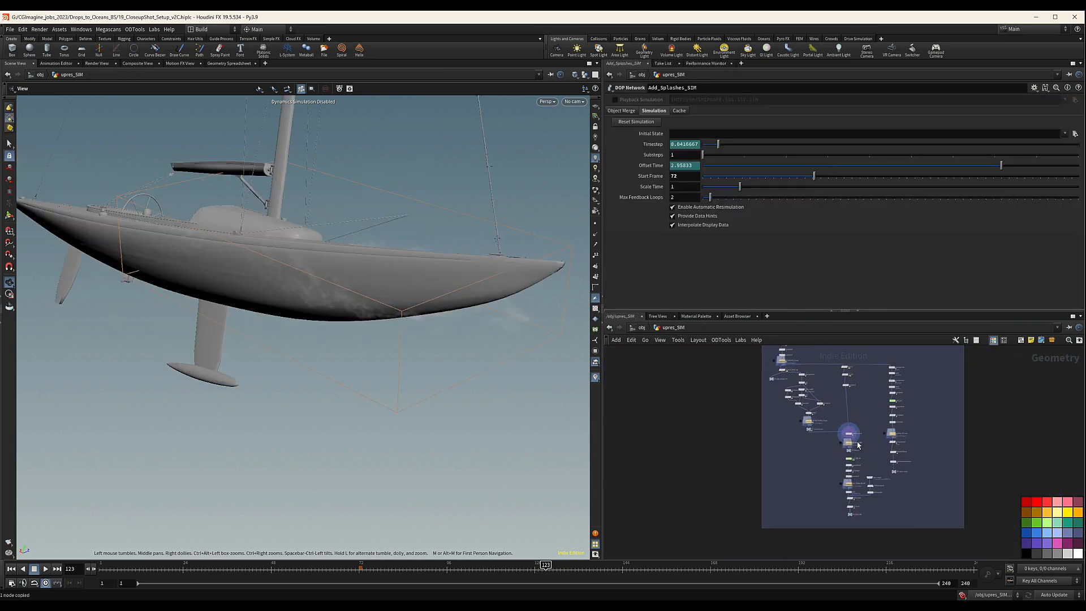
scroll(855, 457, up, 7)
double_click(830, 476)
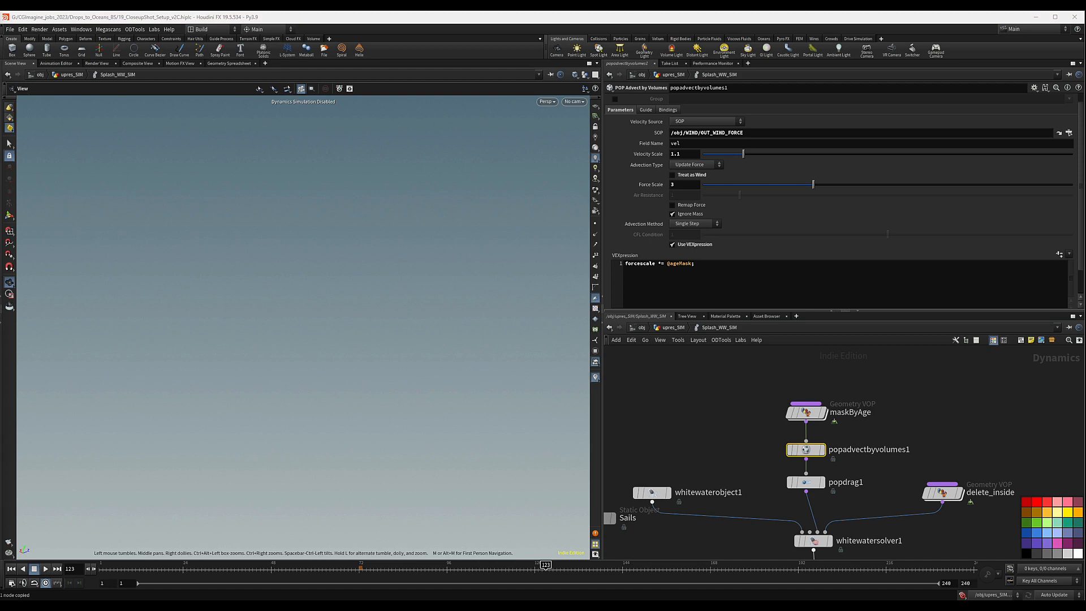
middle_drag(897, 444, 892, 434)
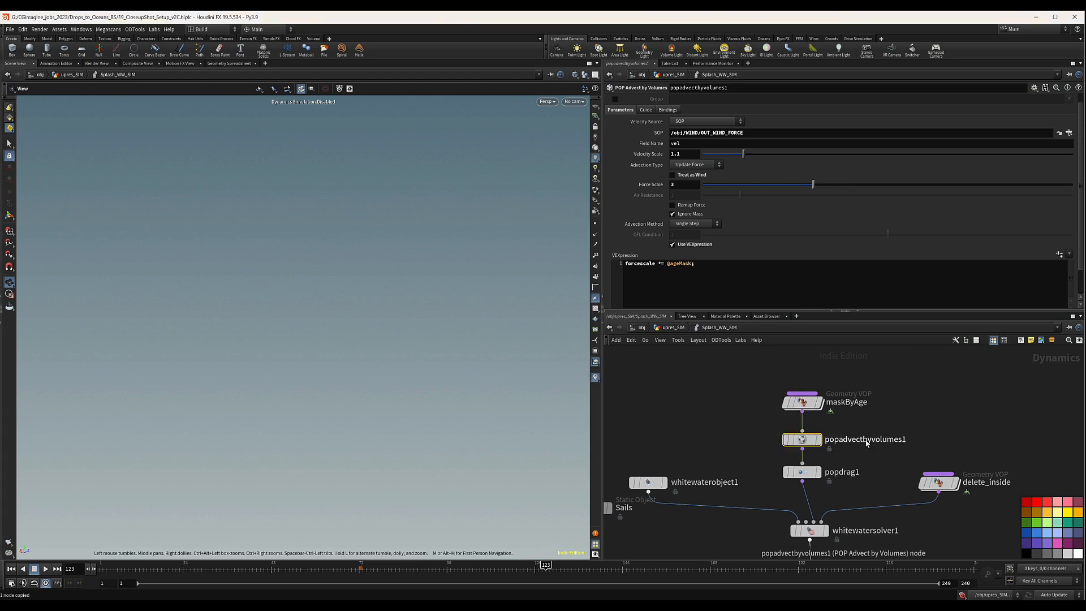
key(Delete)
key(ctrl+v)
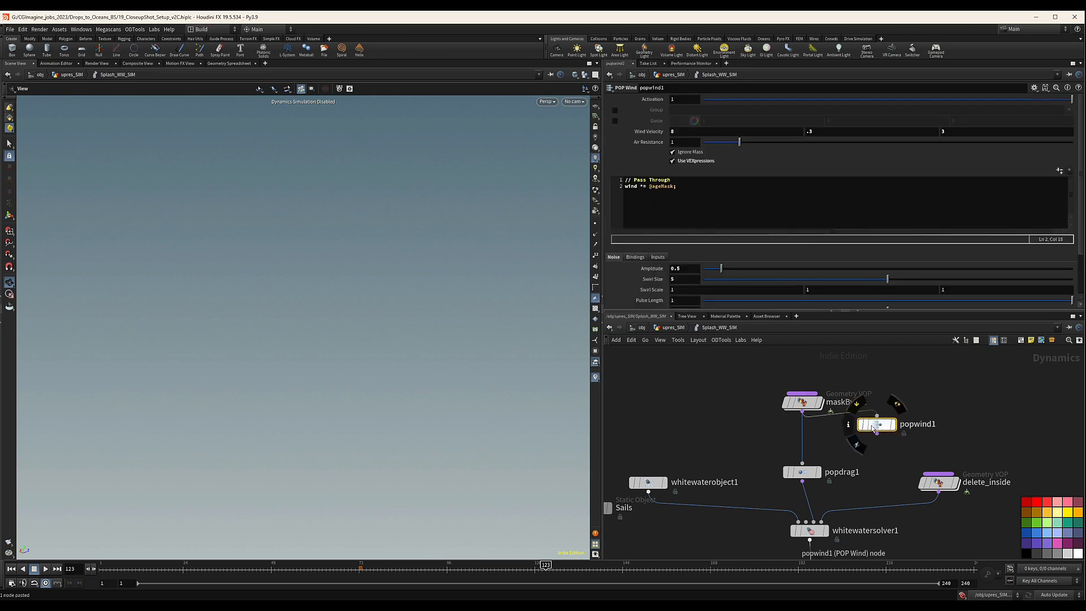
drag(908, 420, 802, 440)
Set the Source Max of fit1 inside maskByAge to 7/24 and go back to Splash_WW_SIM.
double_click(803, 403)
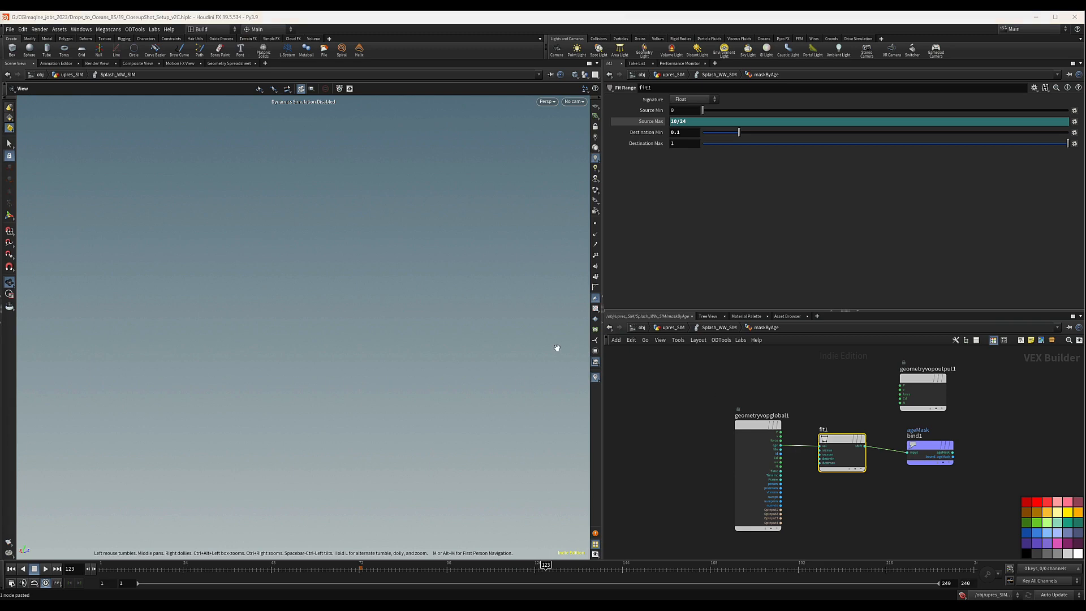
double_click(669, 121)
key(Return)
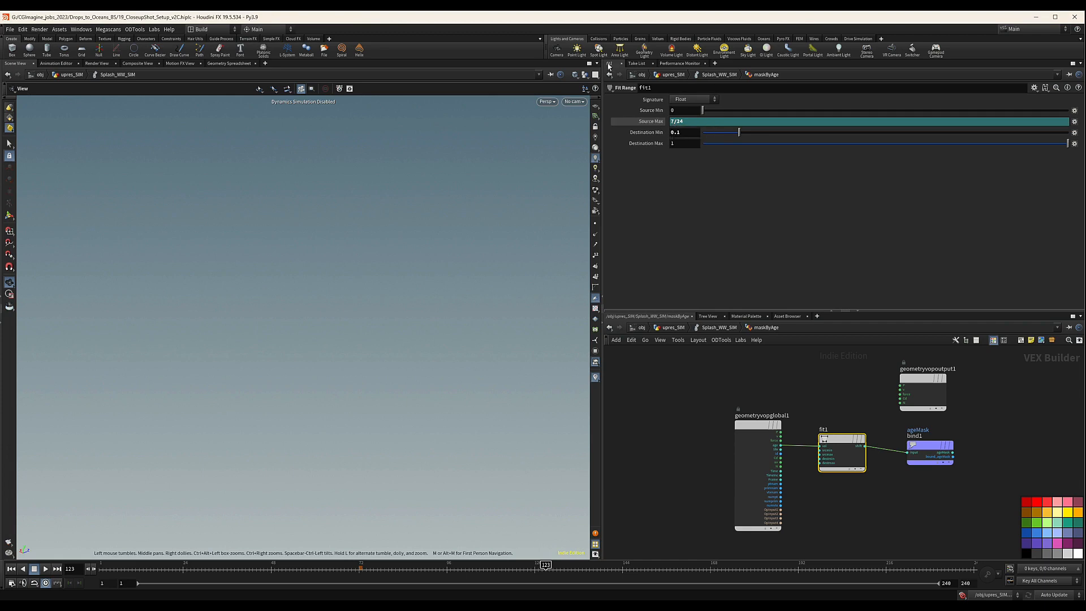
click(720, 327)
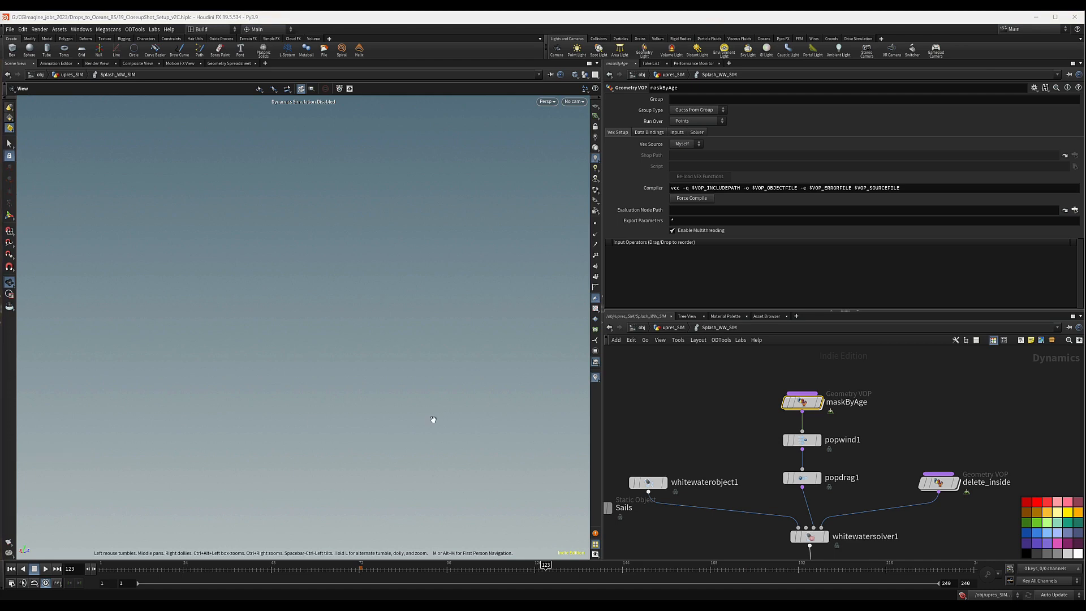
Review the air resistance settings of popdrag1 and the input SOP paths of delete_inside.
click(802, 478)
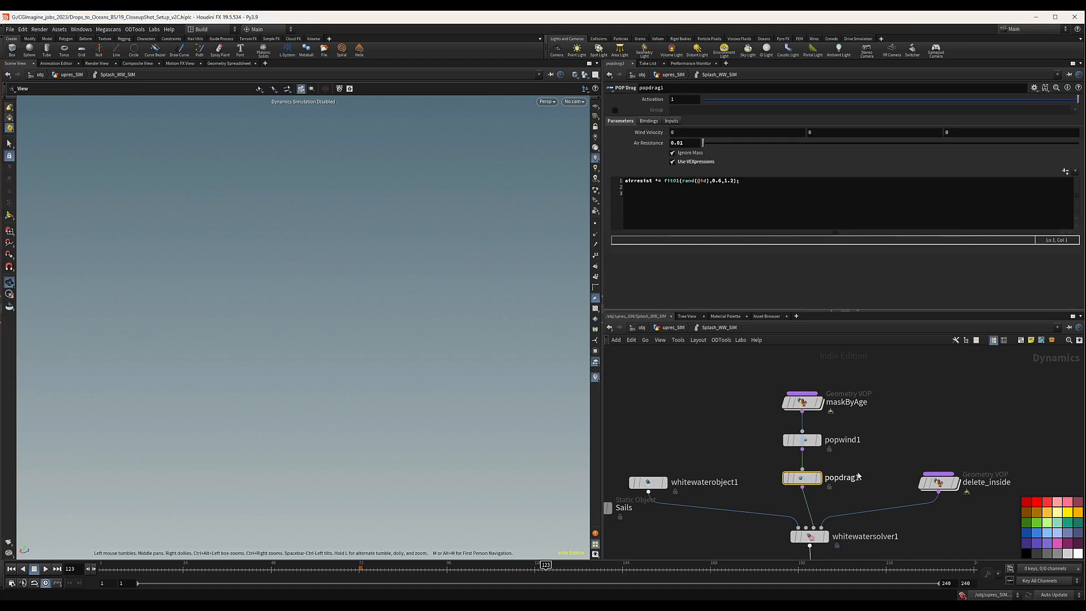
middle_drag(914, 465, 852, 415)
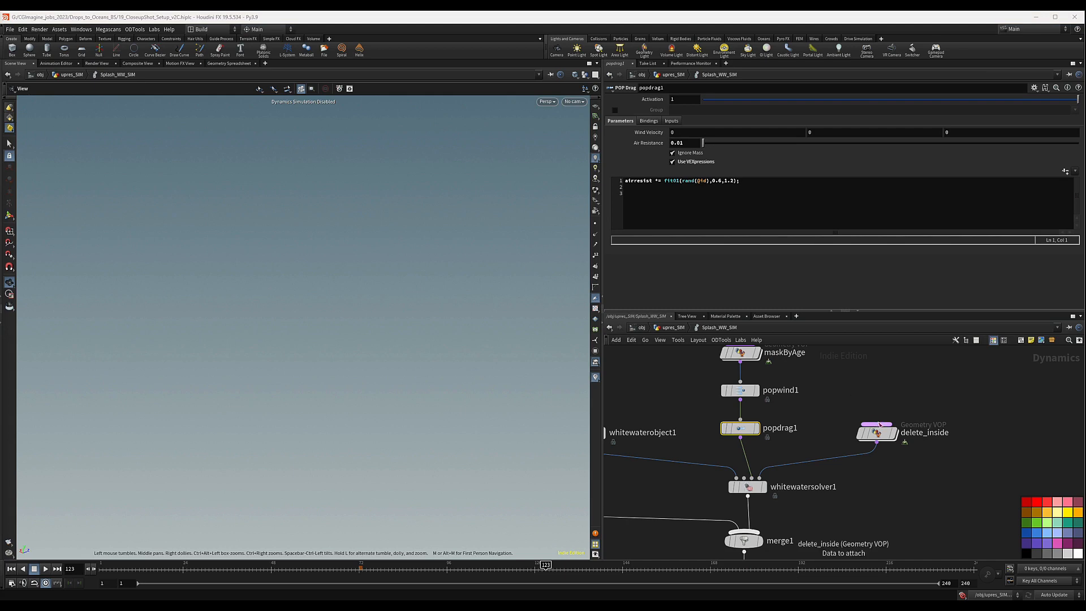
drag(873, 441, 876, 448)
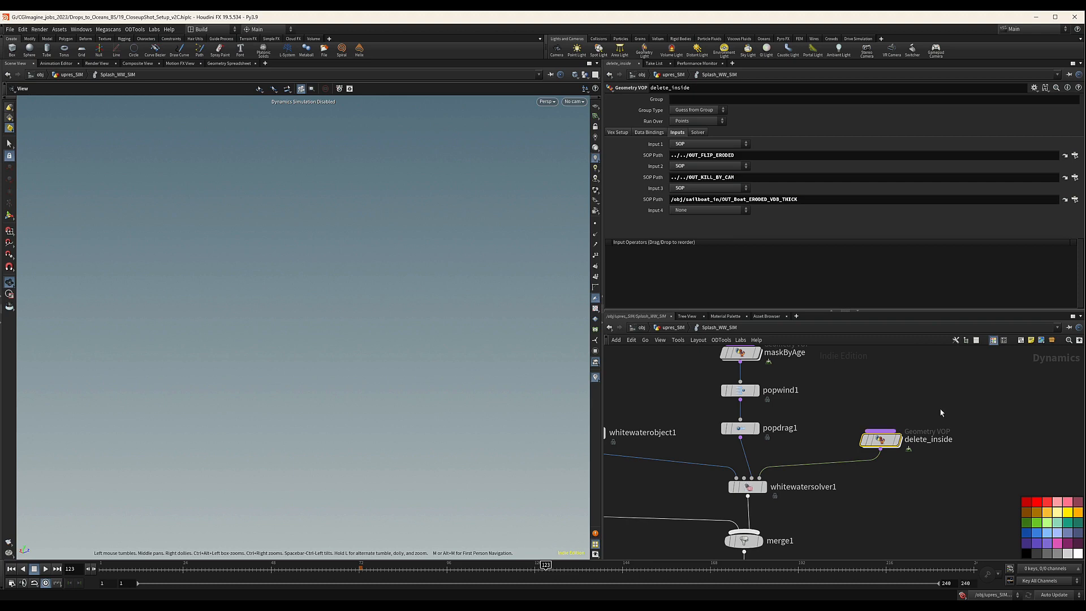
scroll(836, 441, down, 4)
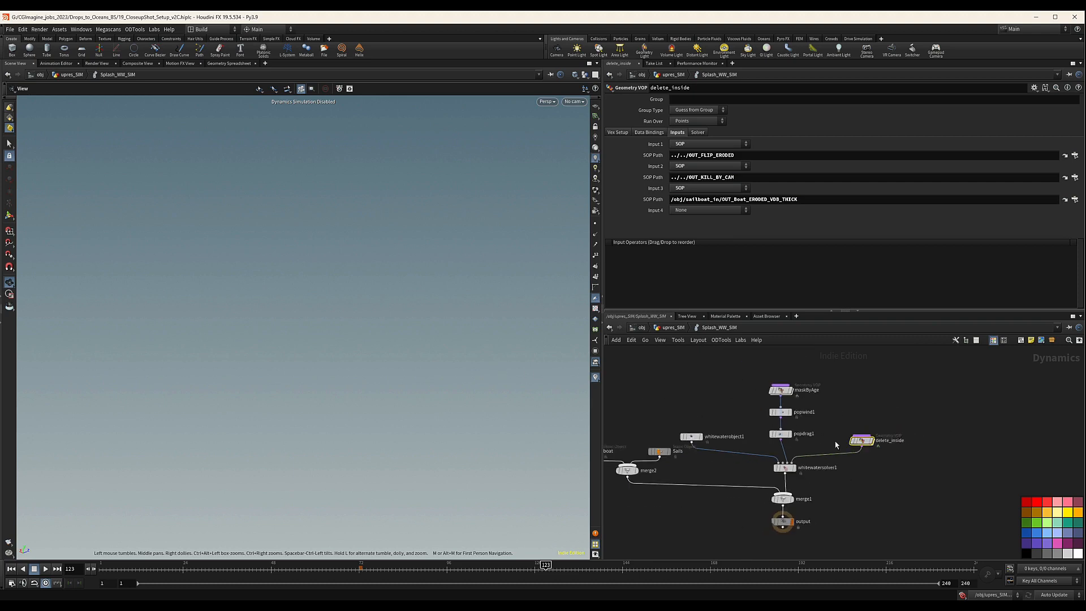
mouse_move(819, 423)
middle_down()
mouse_move(851, 442)
mouse_move(843, 423)
middle_up()
Select whitewatersolver1 and check which node is chosen as its Volume Source.
drag(856, 487, 786, 456)
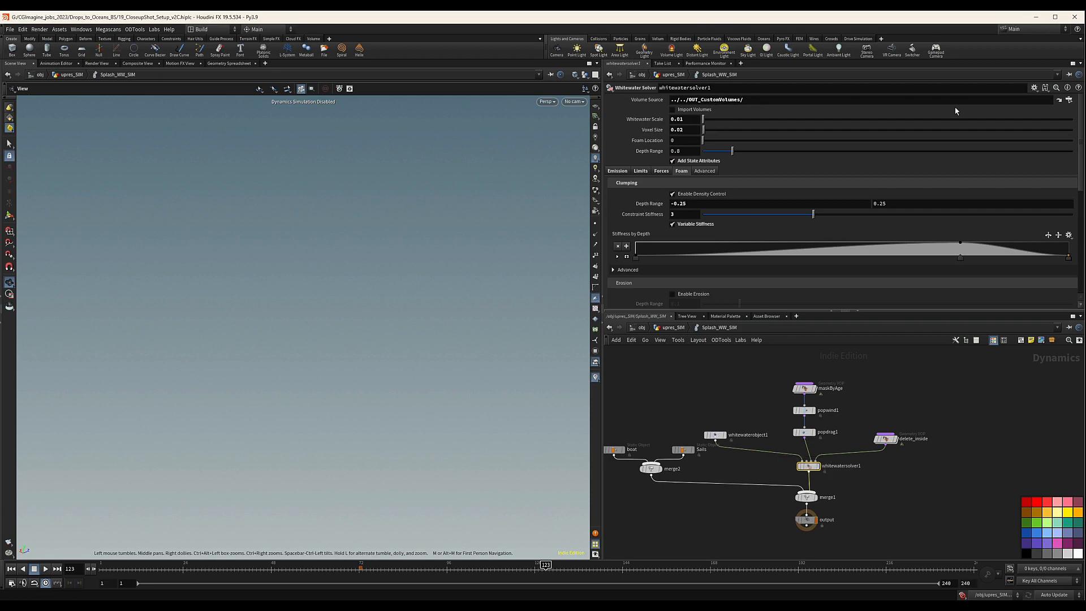
click(1069, 100)
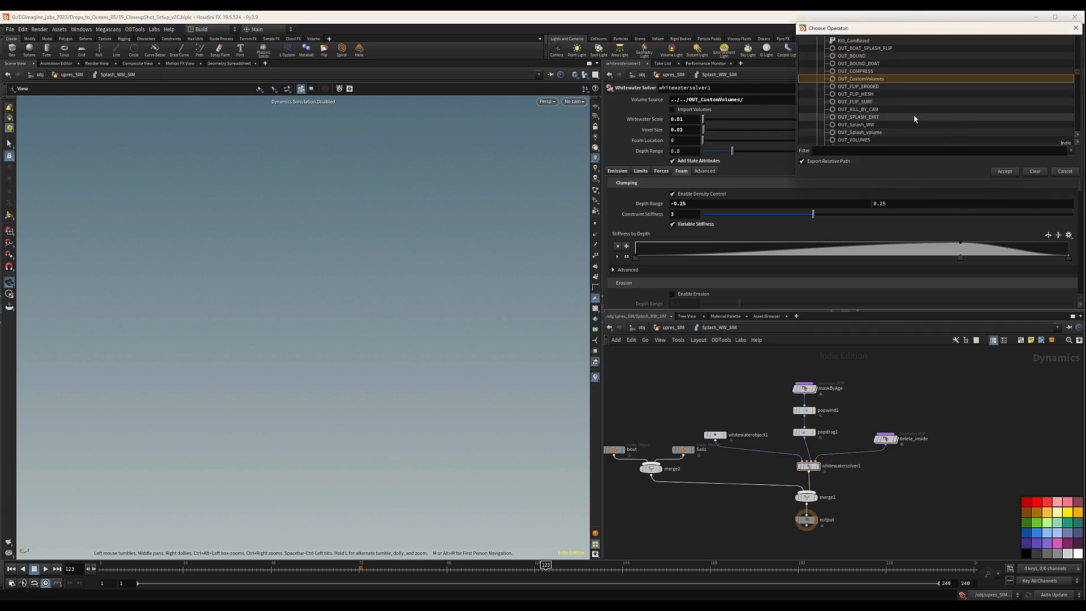
click(1064, 172)
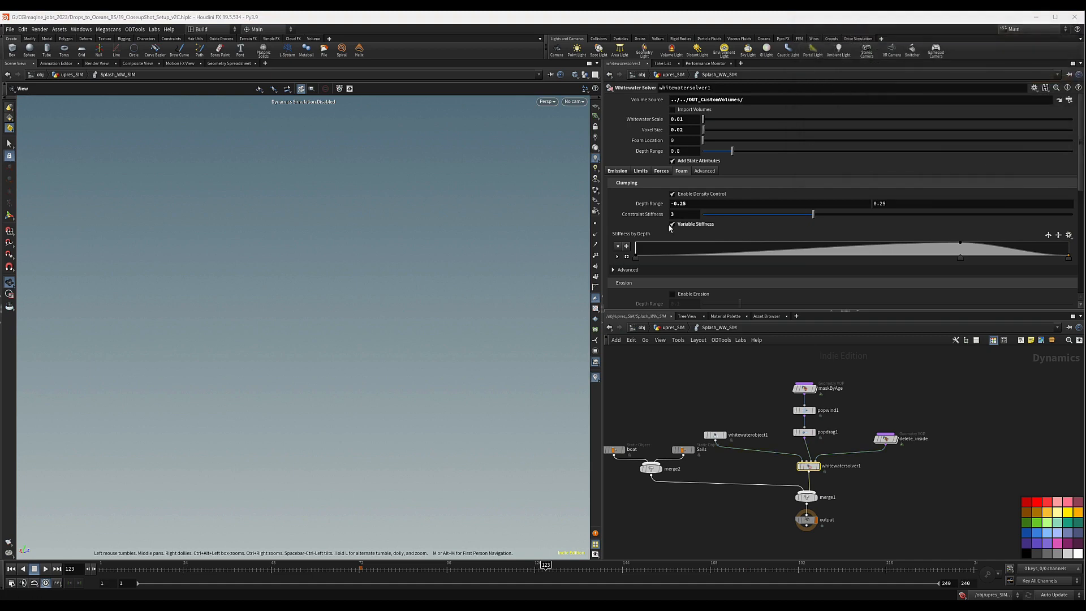
Go up to upres_SIM and copy the OUT_CustomVolumes null below CUSTOM_VOLUMES_CloseUp.
click(673, 327)
scroll(779, 430, up, 3)
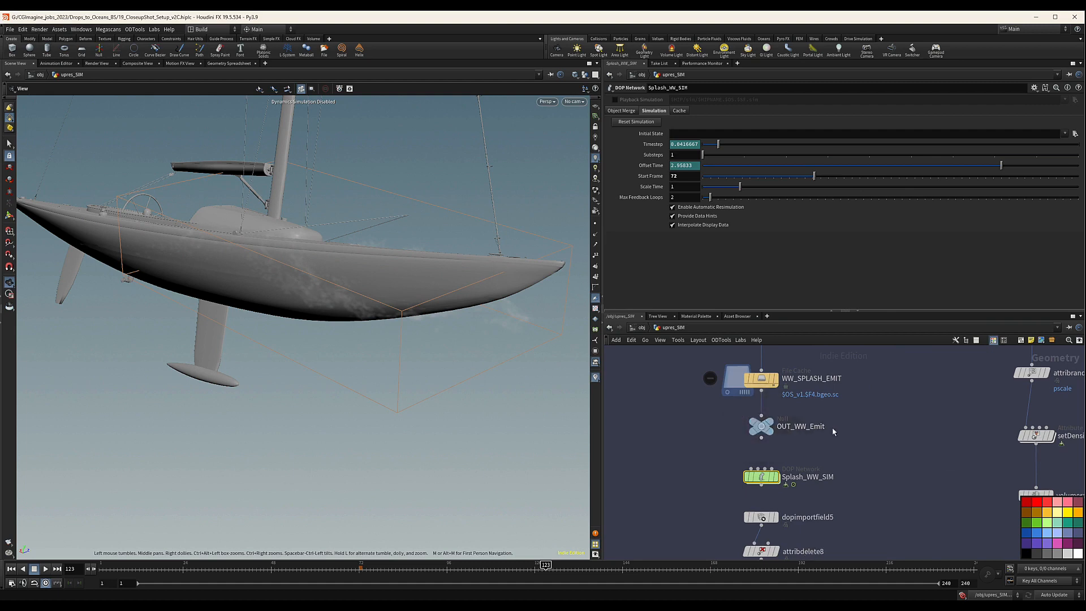
scroll(833, 428, down, 5)
scroll(690, 398, up, 3)
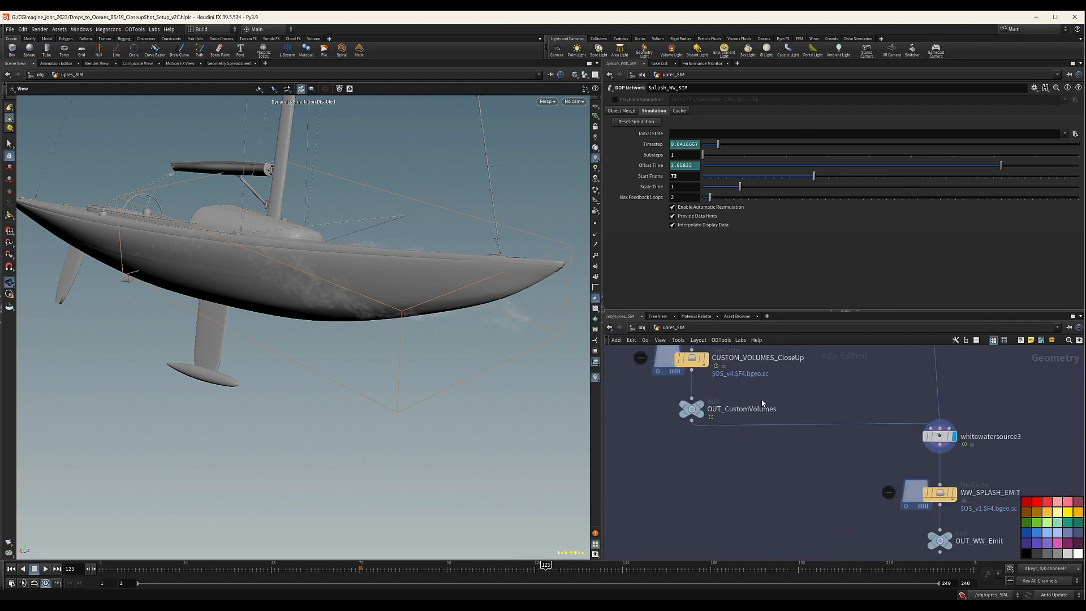
drag(656, 388, 739, 436)
key(ctrl+c)
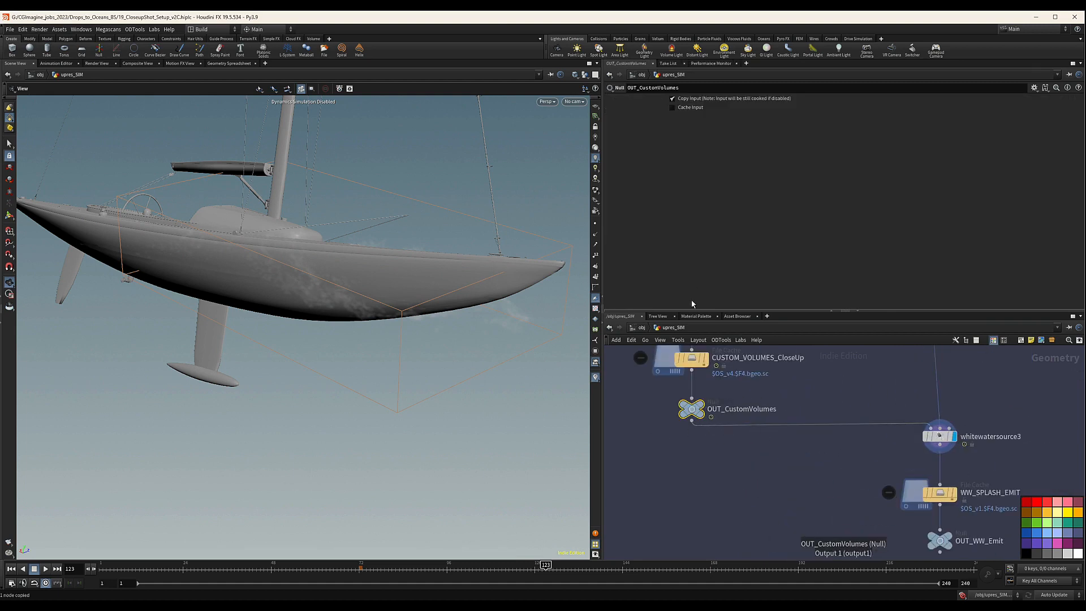
Replace whitewatersolver1's Volume Source with the copied OUT_CustomVolumes reference, accepted as the relative path ../../OUT_CustomVolumes.
scroll(843, 411, down, 4)
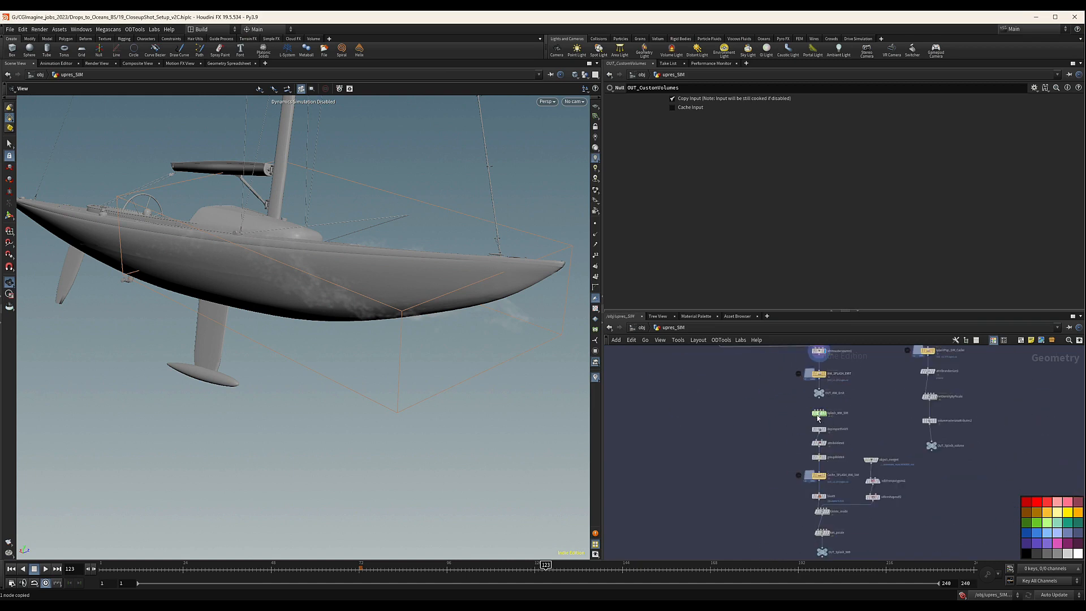
double_click(818, 416)
drag(761, 100, 638, 109)
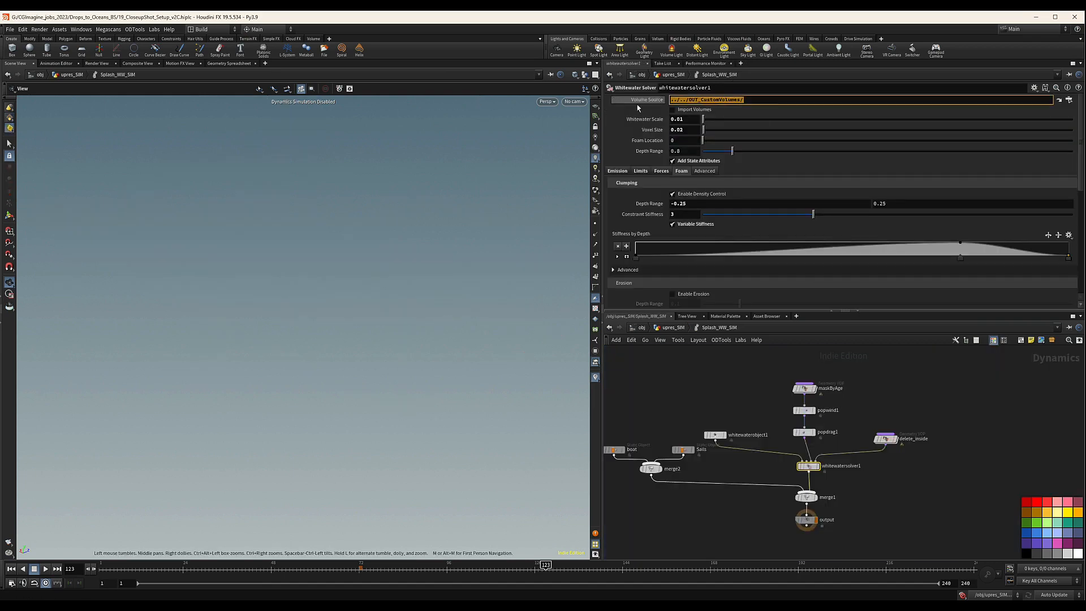
key(ctrl+v)
click(1070, 100)
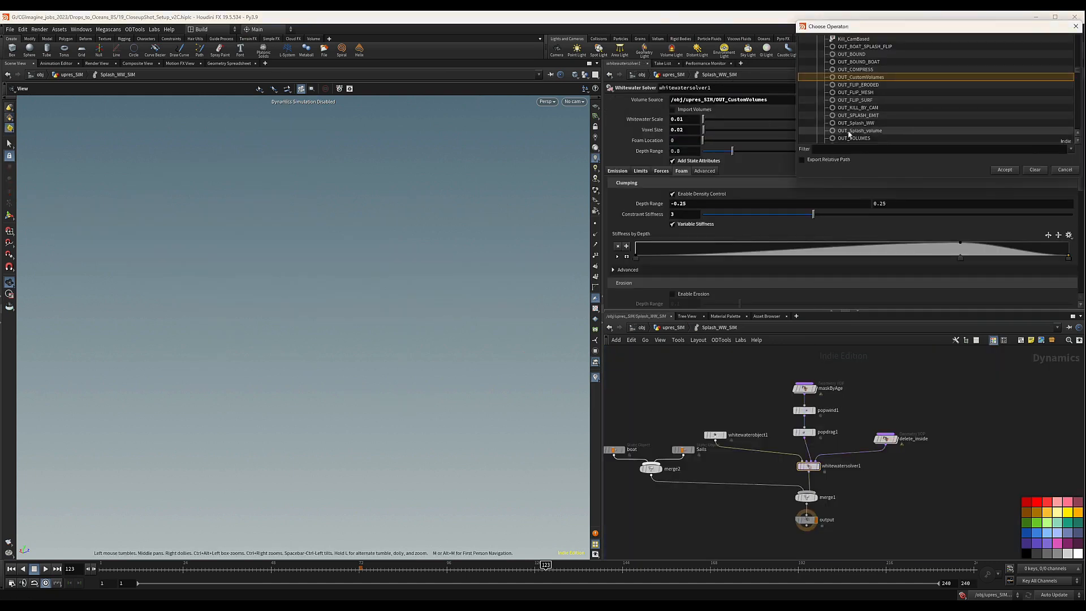
click(1016, 168)
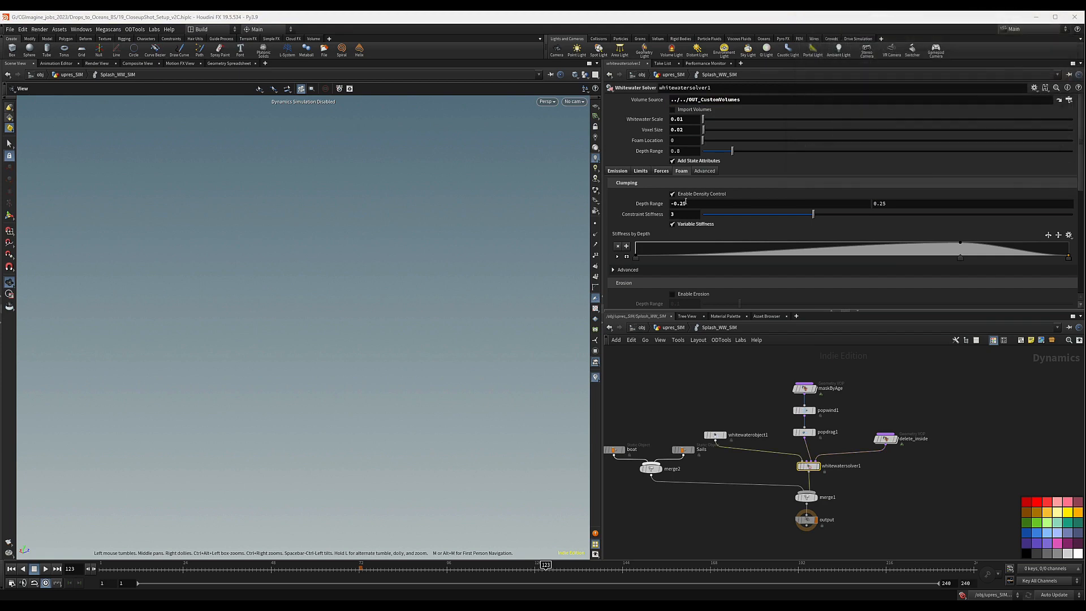
Shorten whitewatersolver1's Emission Source path to ../../OUT_WW_E to list the matching nulls.
click(616, 171)
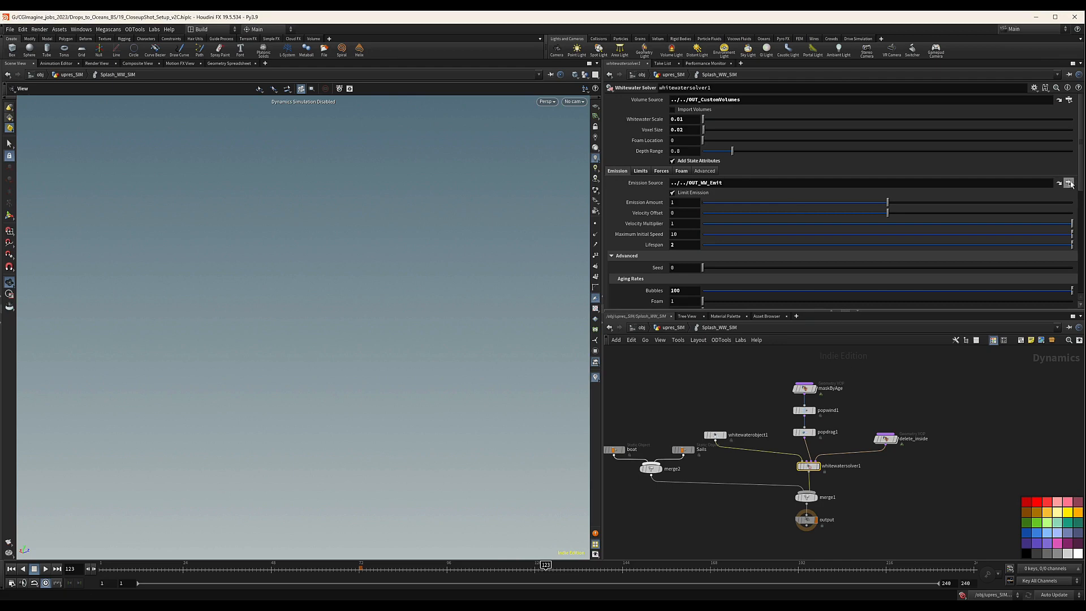
drag(723, 183, 713, 184)
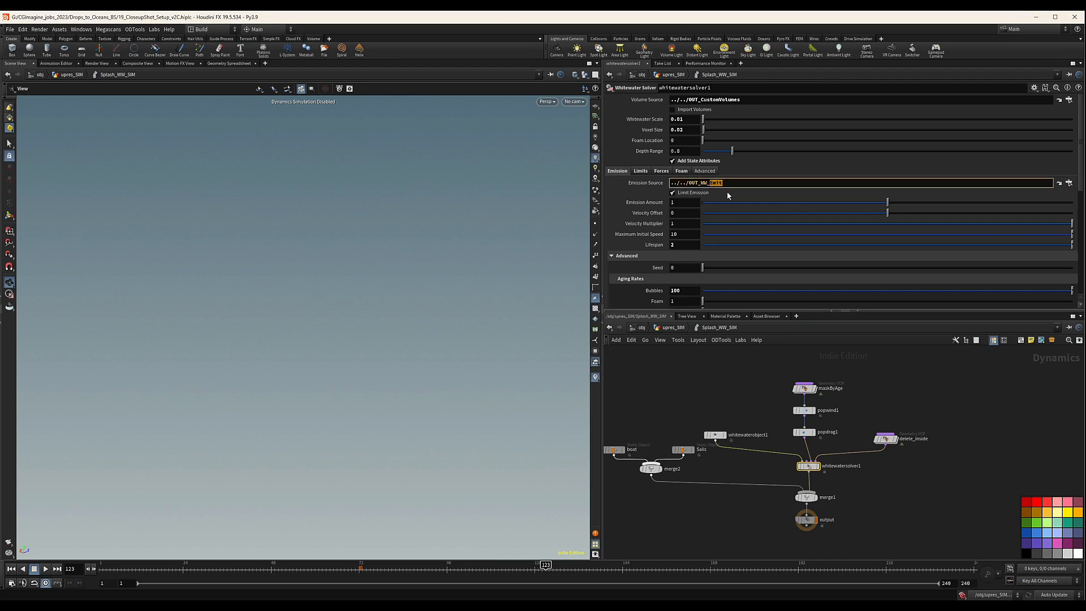
text(E)
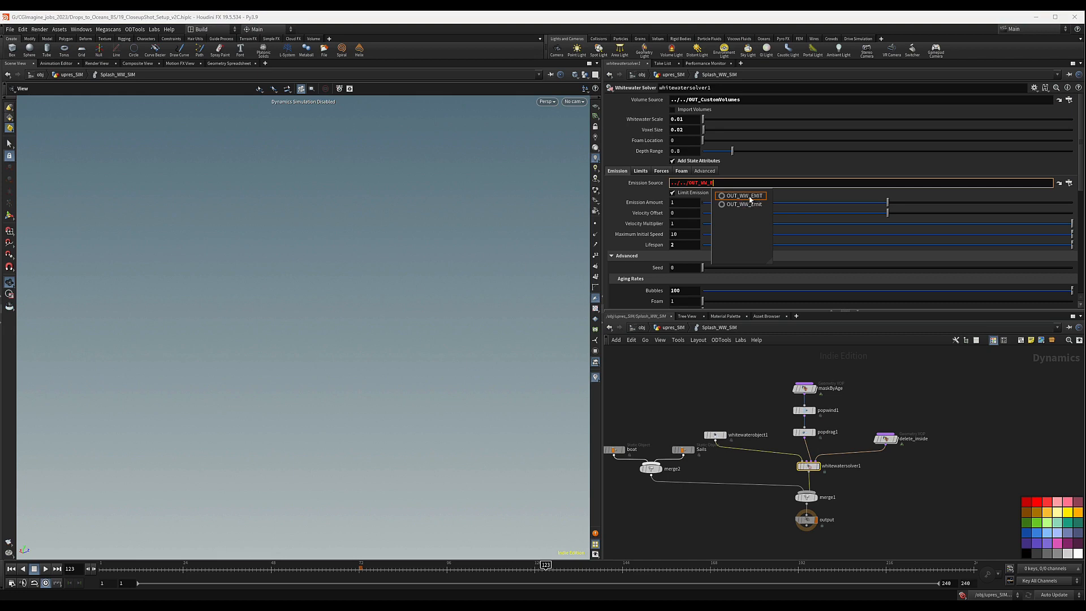
click(788, 400)
Compare the OUT_WW_Emit null of the splash setup with the OUT_WW_EMIT null of the main whitewater setup in upres_SIM.
click(671, 328)
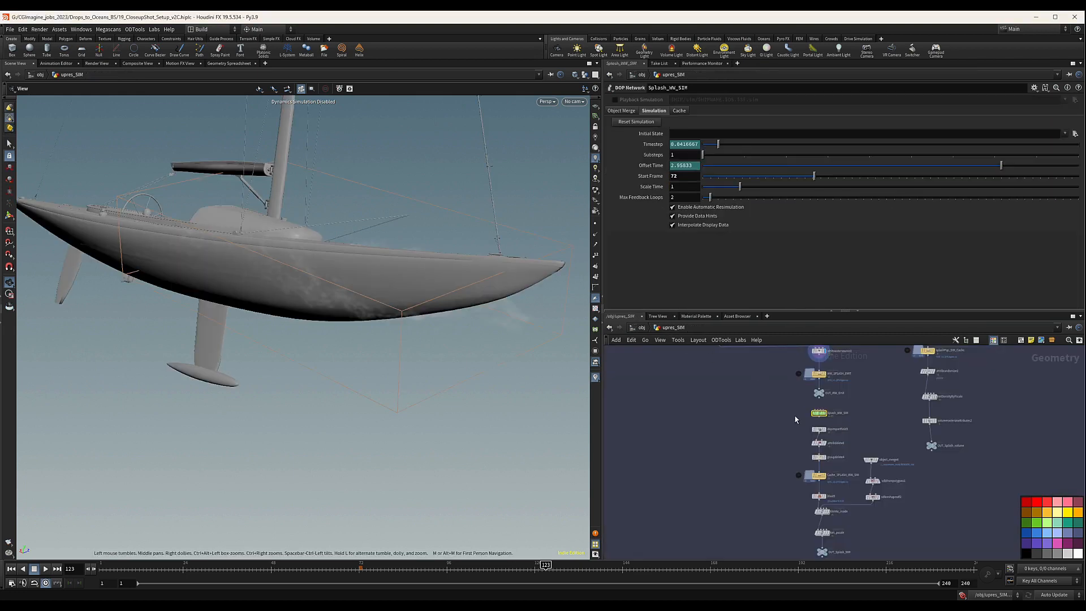
scroll(843, 394, up, 3)
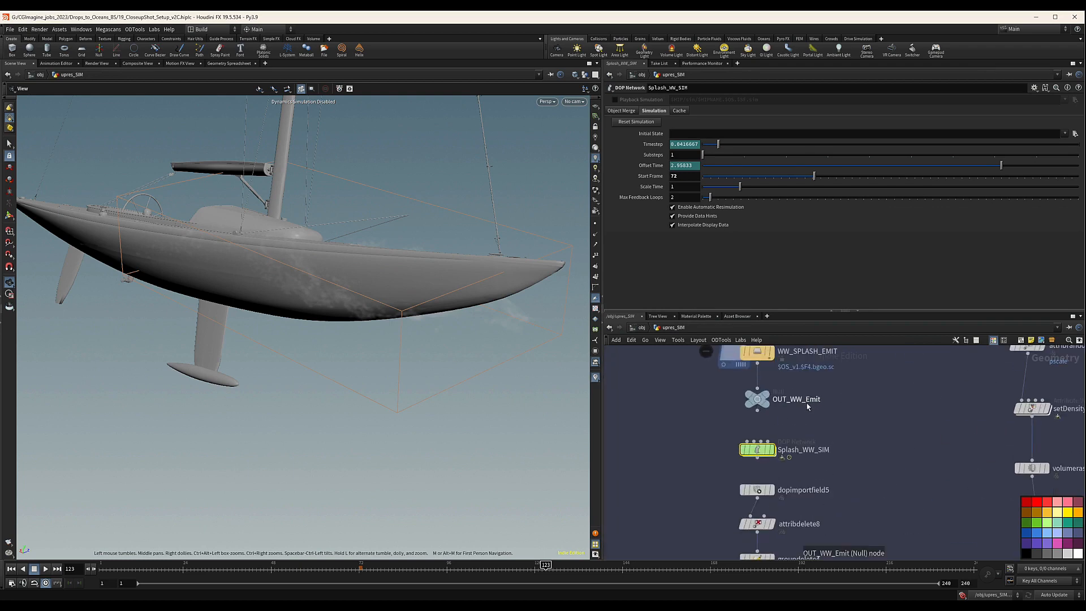
scroll(846, 406, down, 6)
middle_drag(863, 407, 841, 500)
middle_drag(782, 395, 892, 537)
scroll(718, 418, up, 5)
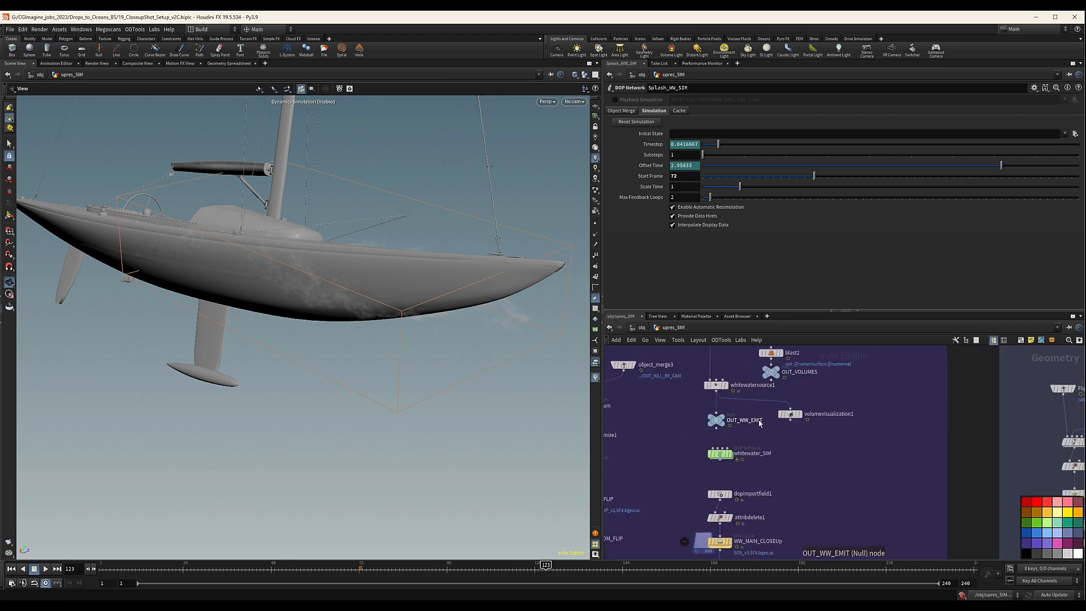
scroll(769, 426, down, 8)
scroll(776, 430, up, 8)
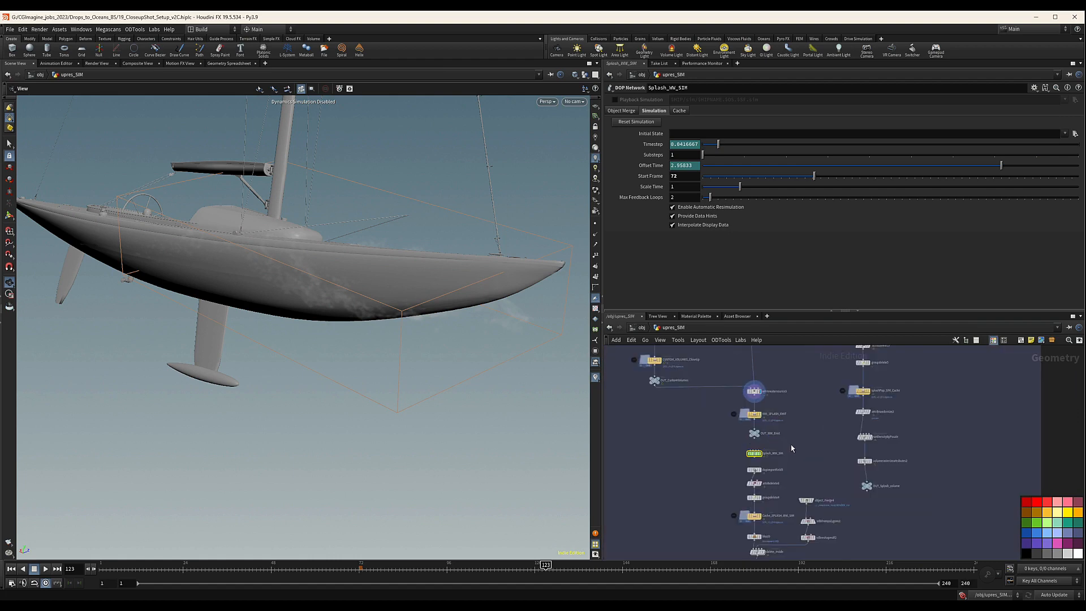
Rename the splash setup's OUT_WW_Emit null to OUT_WW_Emit_Splash and choose it as whitewatersolver1's Emission Source.
double_click(780, 426)
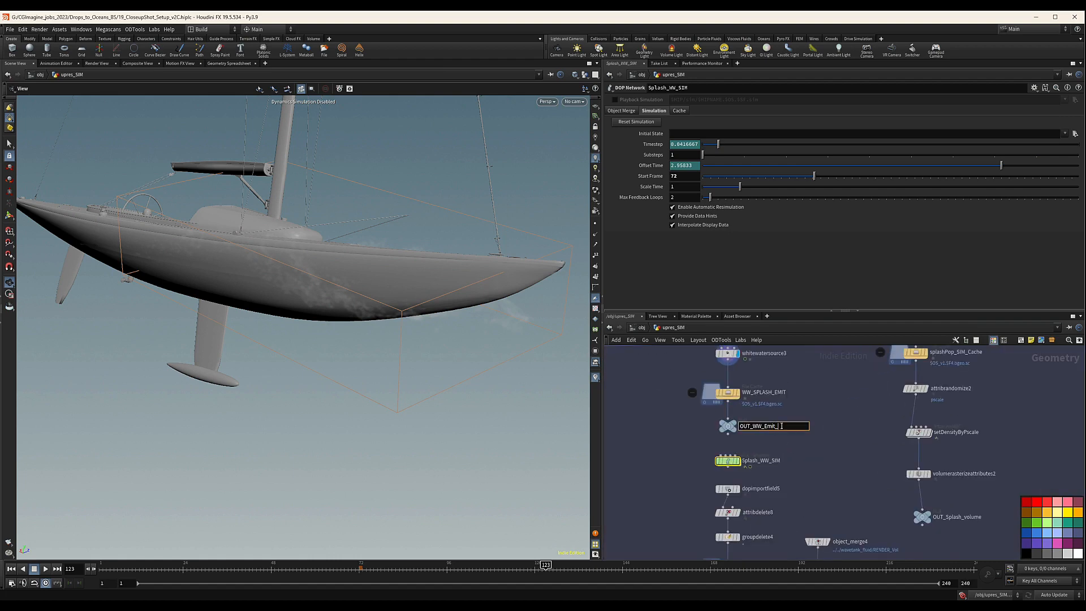
text(_Splash)
key(Return)
double_click(728, 460)
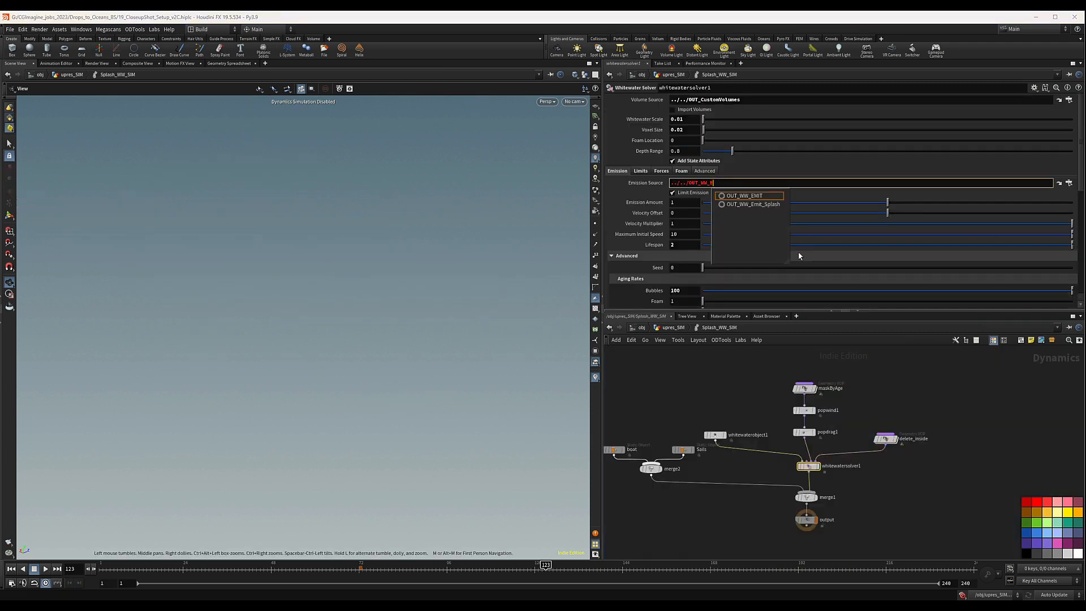
click(758, 205)
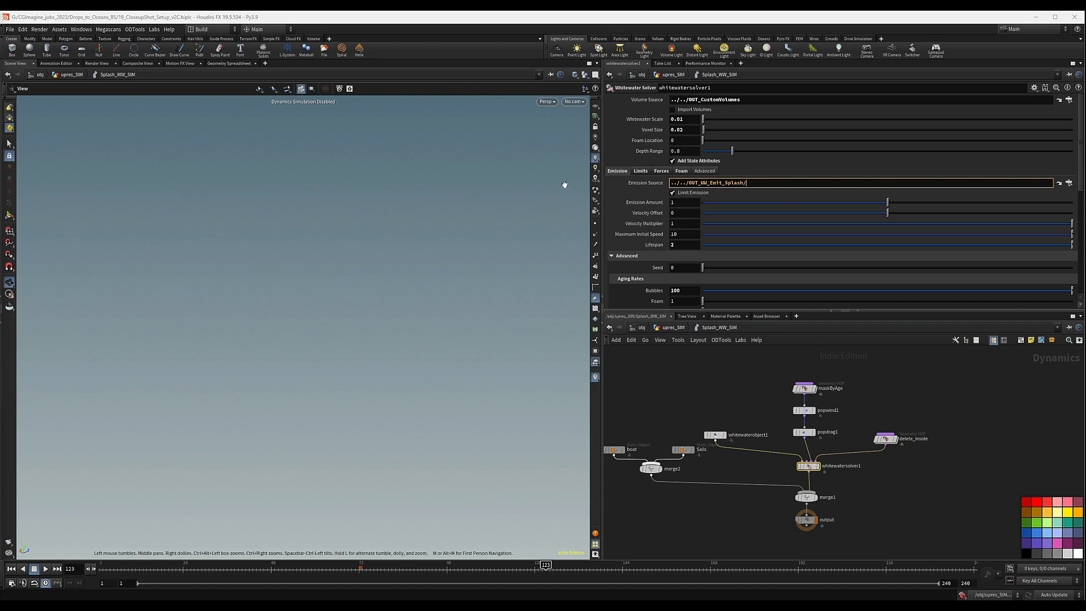
Set whitewatersolver1's Whitewater Scale to 0.008 and Voxel Size to 0.016.
click(679, 118)
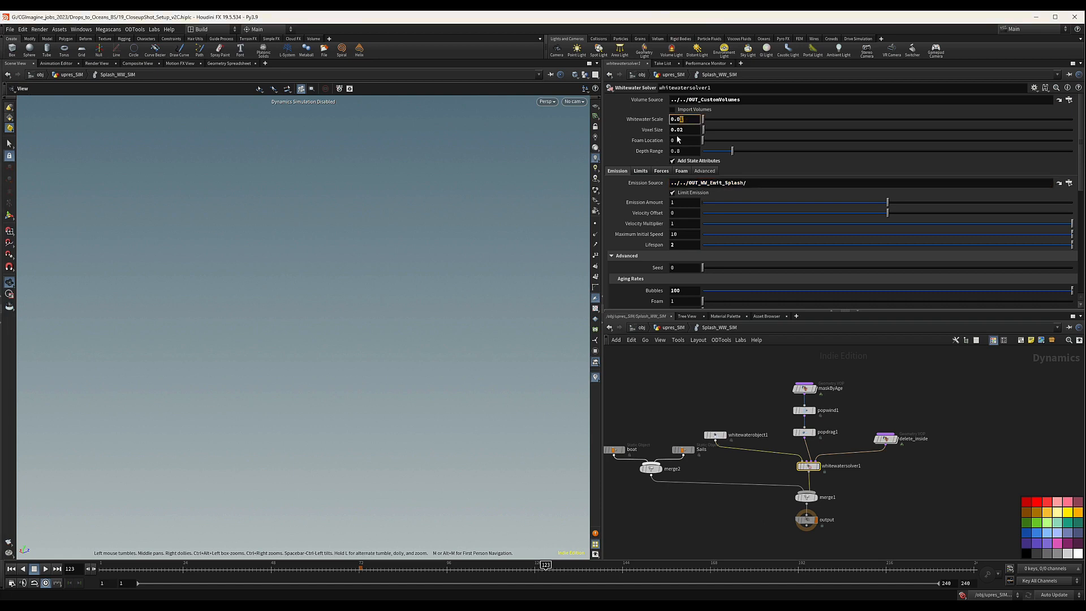
text(8)
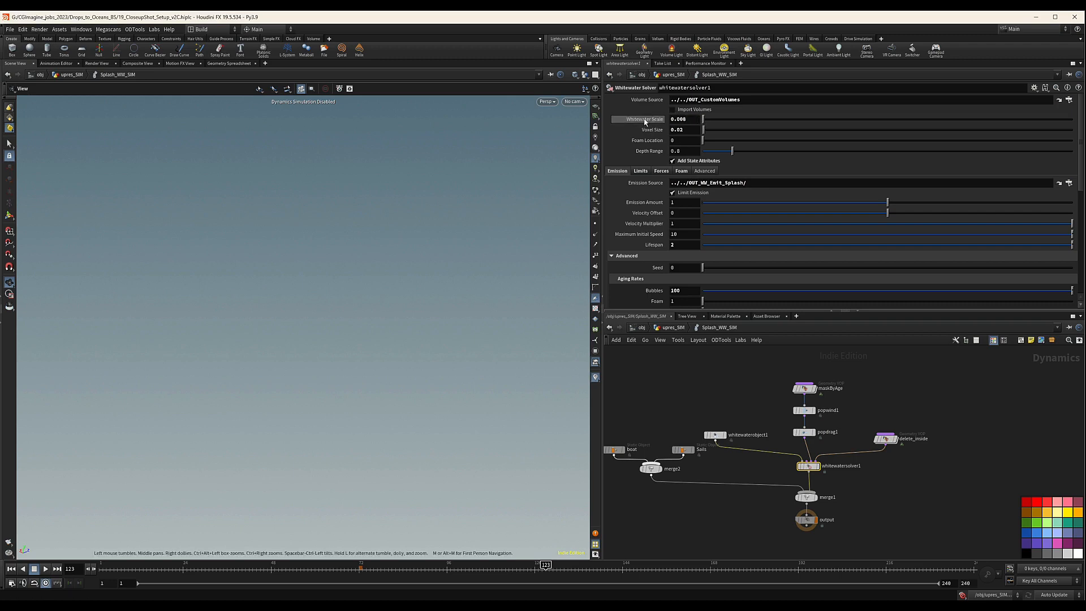
click(681, 129)
key(BackSpace)
text(15)
key(Return)
scroll(658, 277, down, 3)
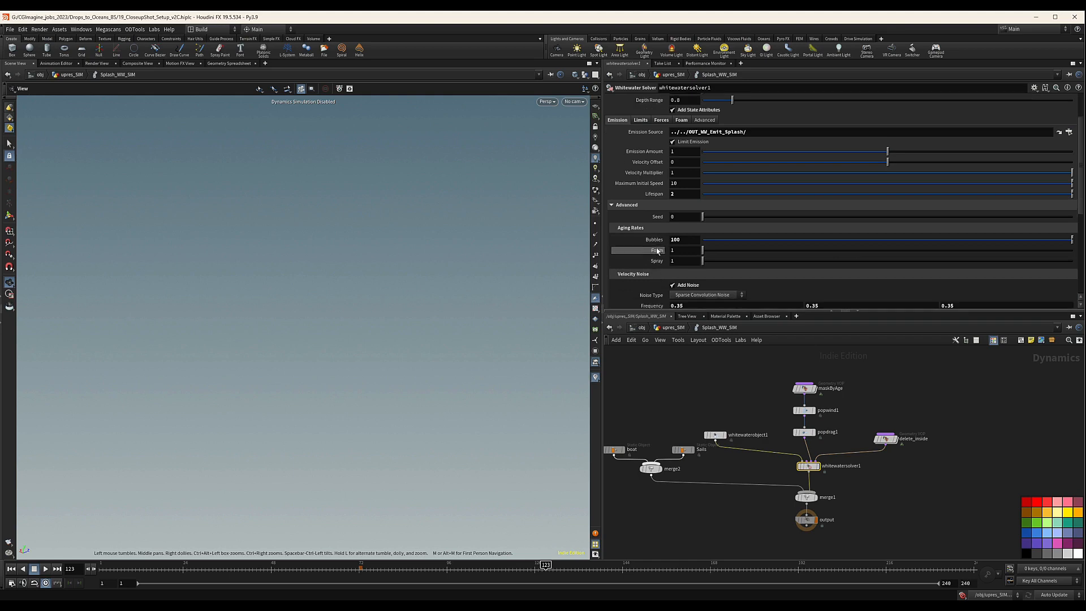
scroll(645, 255, down, 1)
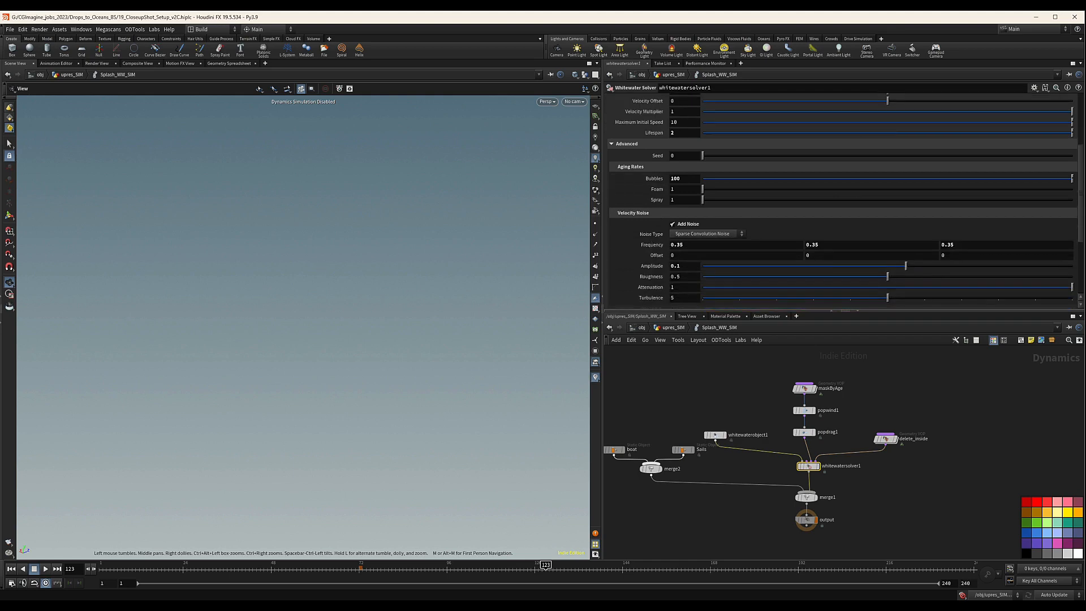
scroll(676, 274, down, 1)
scroll(642, 254, up, 6)
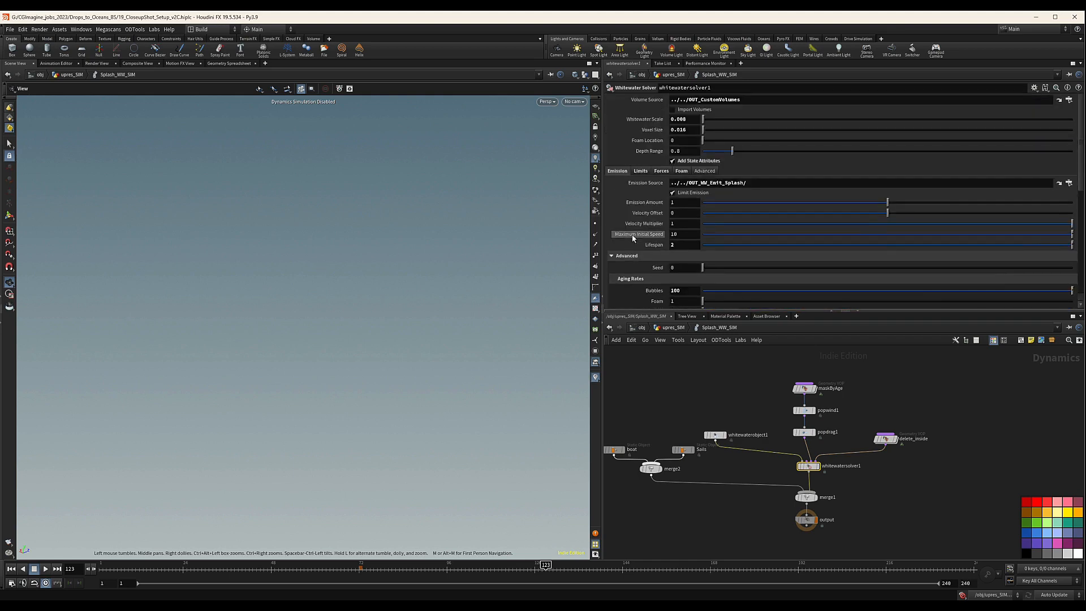
Check whitewatersolver1's limit settings, and compare the OUT_BOUND_BOAT and OUT_BOUND nulls in upres_SIM as candidates for the limits.
click(641, 171)
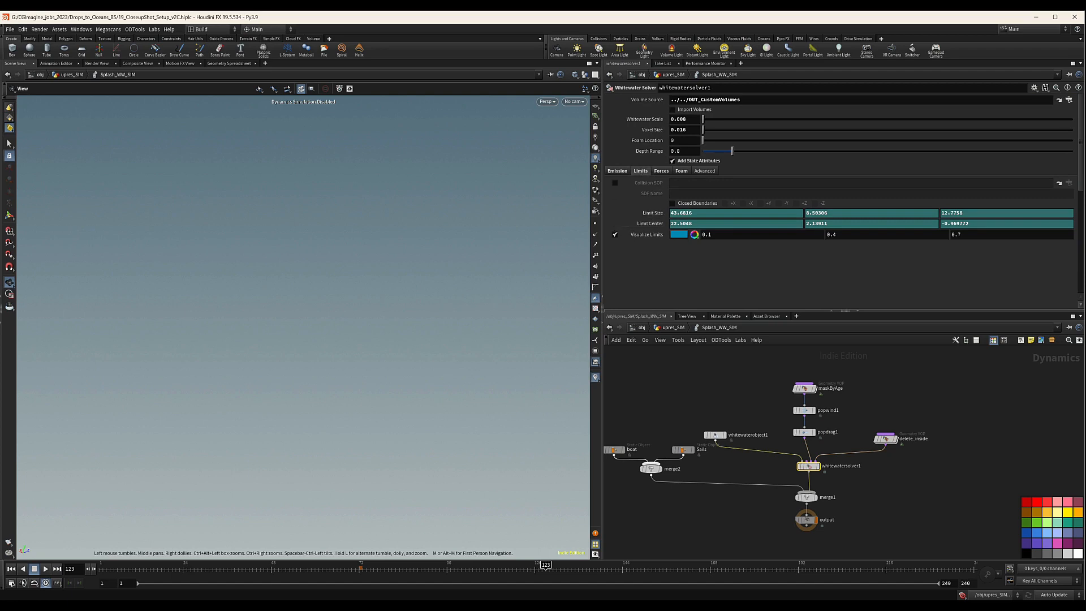
click(681, 329)
scroll(846, 444, down, 3)
scroll(846, 444, up, 10)
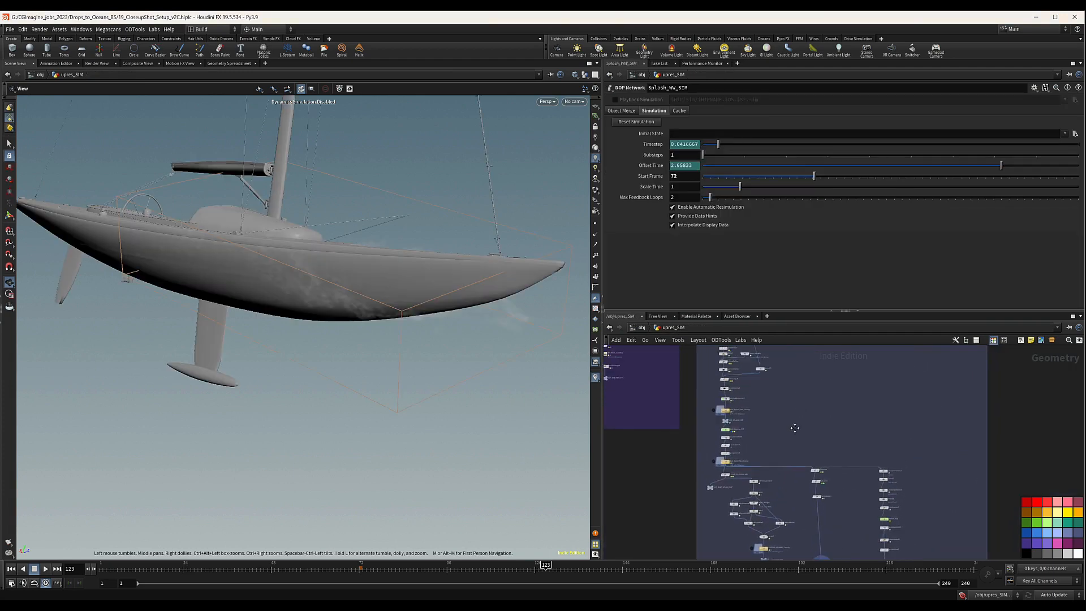
scroll(828, 444, down, 5)
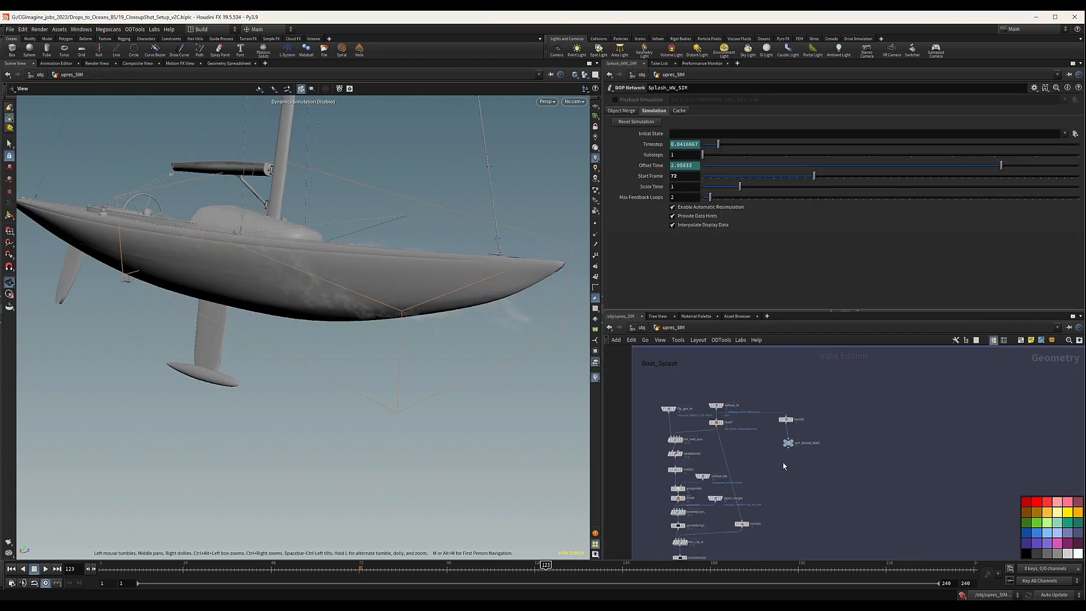
scroll(861, 476, up, 5)
scroll(861, 476, down, 6)
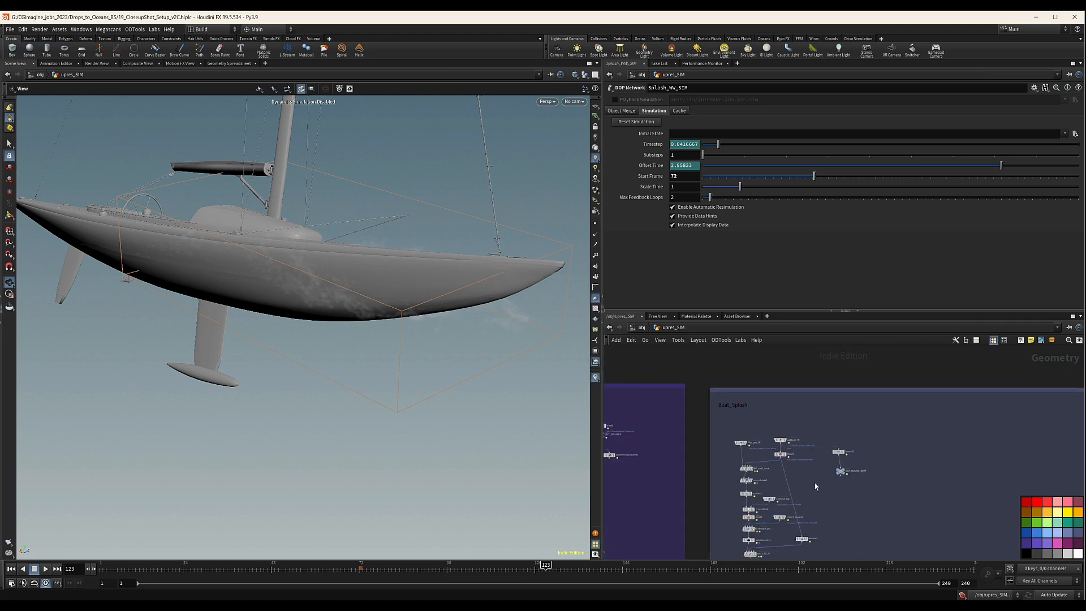
scroll(911, 464, up, 4)
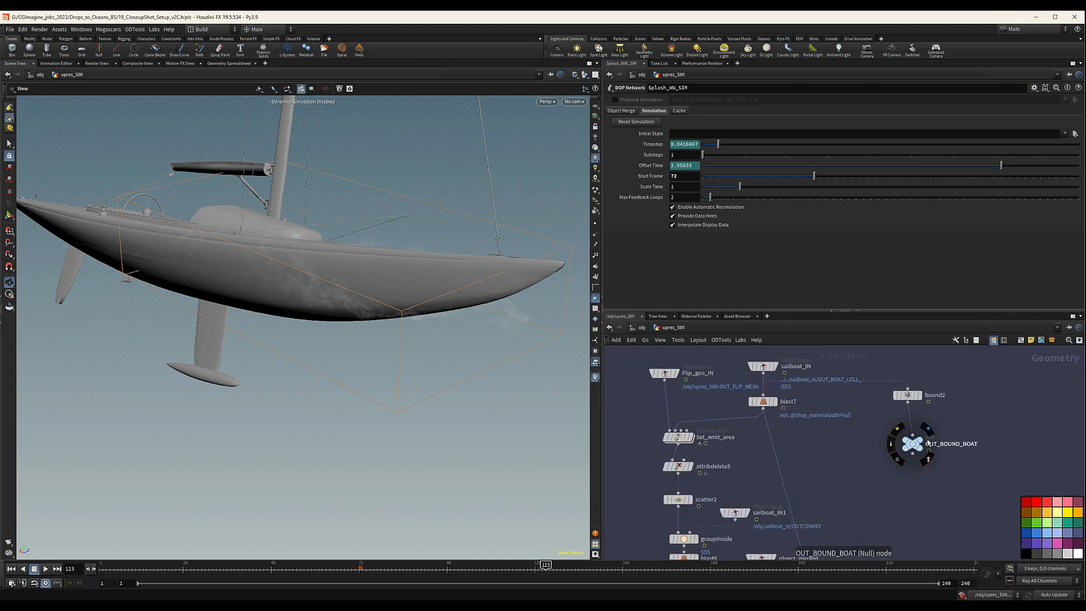
click(918, 447)
click(916, 450)
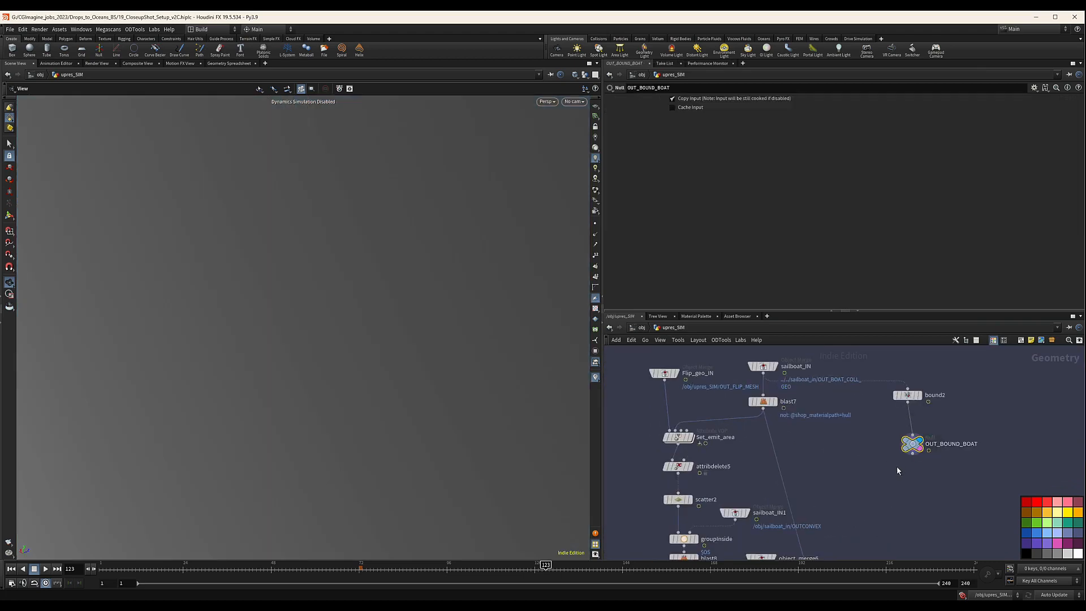
scroll(846, 456, down, 6)
middle_drag(846, 458, 962, 429)
scroll(824, 409, up, 5)
scroll(828, 406, down, 3)
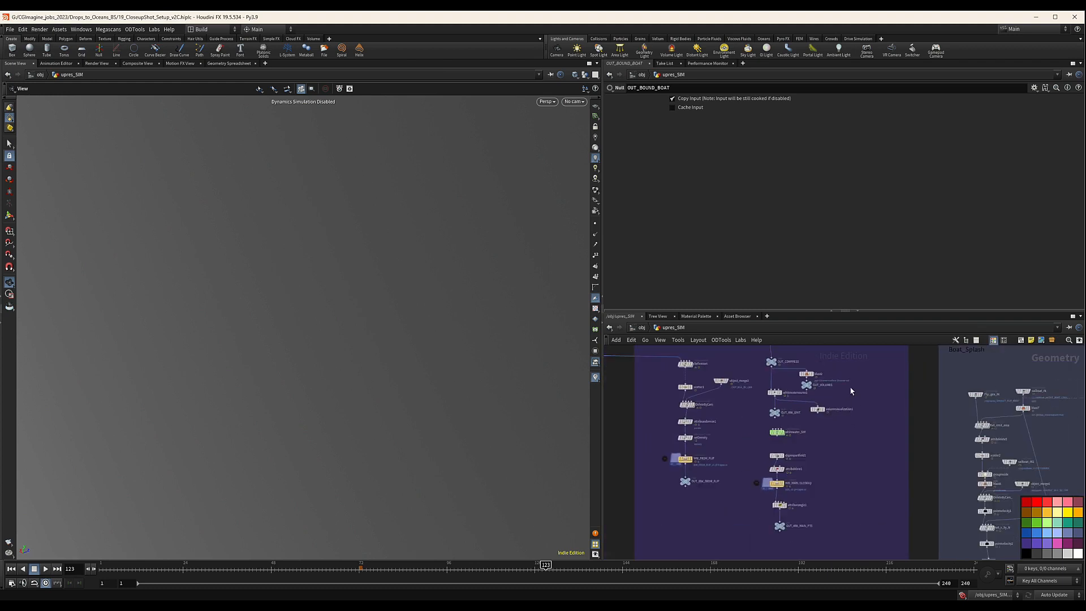
middle_drag(849, 392, 860, 435)
scroll(847, 443, up, 5)
scroll(711, 425, down, 5)
mouse_move(711, 426)
middle_down()
mouse_move(742, 494)
mouse_move(748, 545)
middle_up()
scroll(743, 494, down, 2)
middle_drag(744, 399, 728, 428)
scroll(728, 428, up, 6)
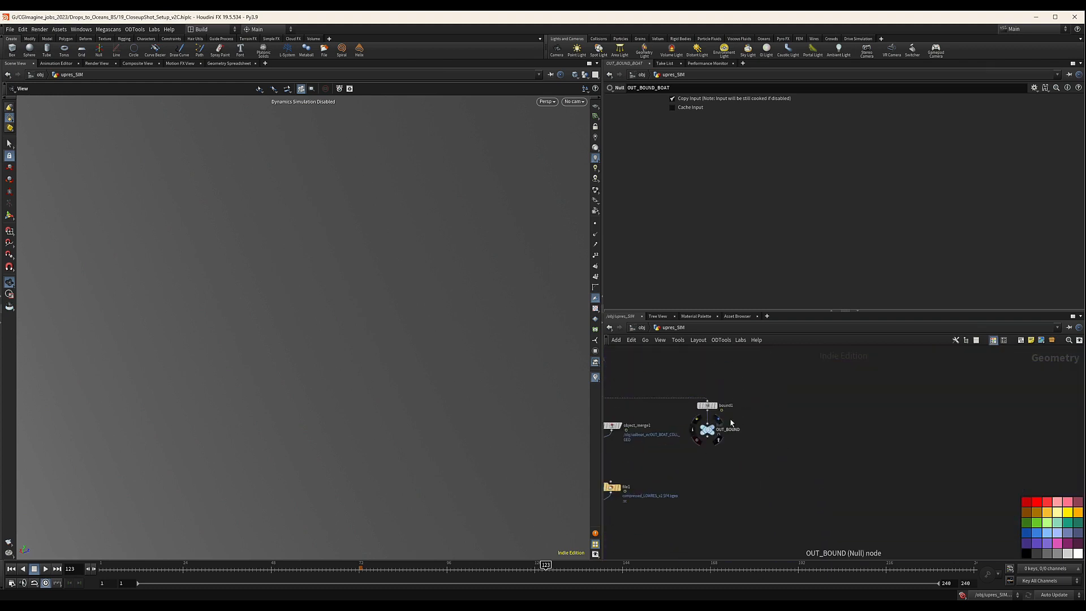
scroll(873, 496, down, 5)
middle_drag(873, 500, 796, 368)
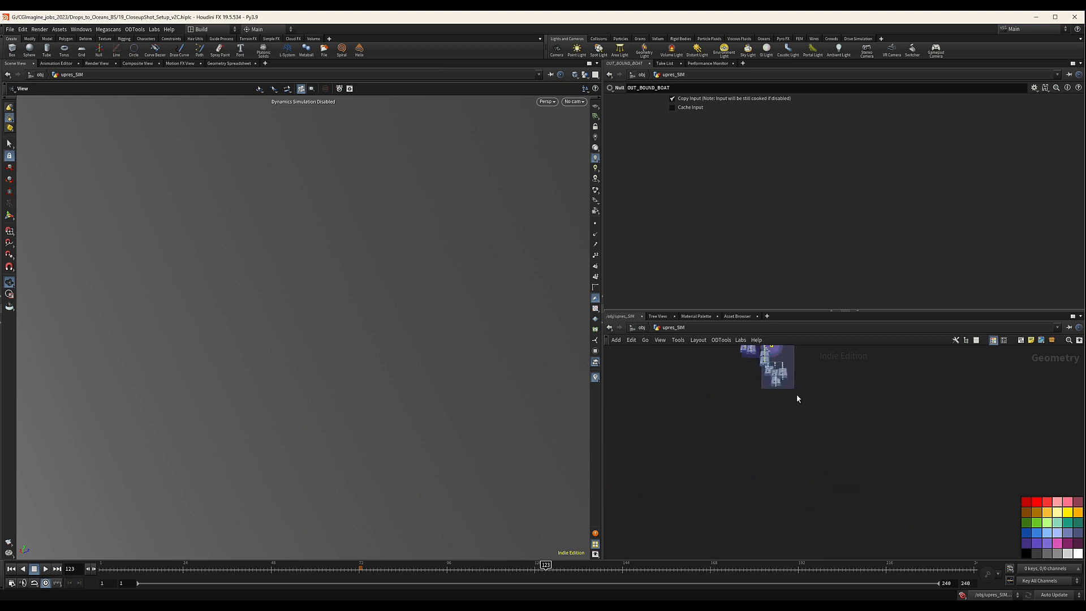
scroll(797, 373, up, 8)
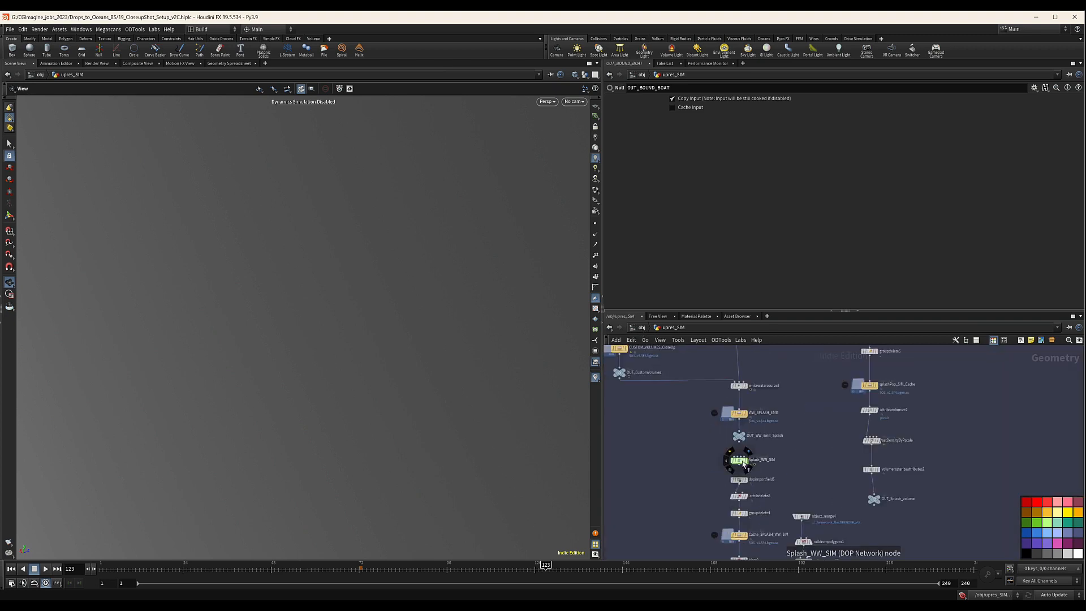
Go back inside the Splash_WW_SIM network and switch the scene's update mode to Manual.
double_click(740, 460)
click(1054, 594)
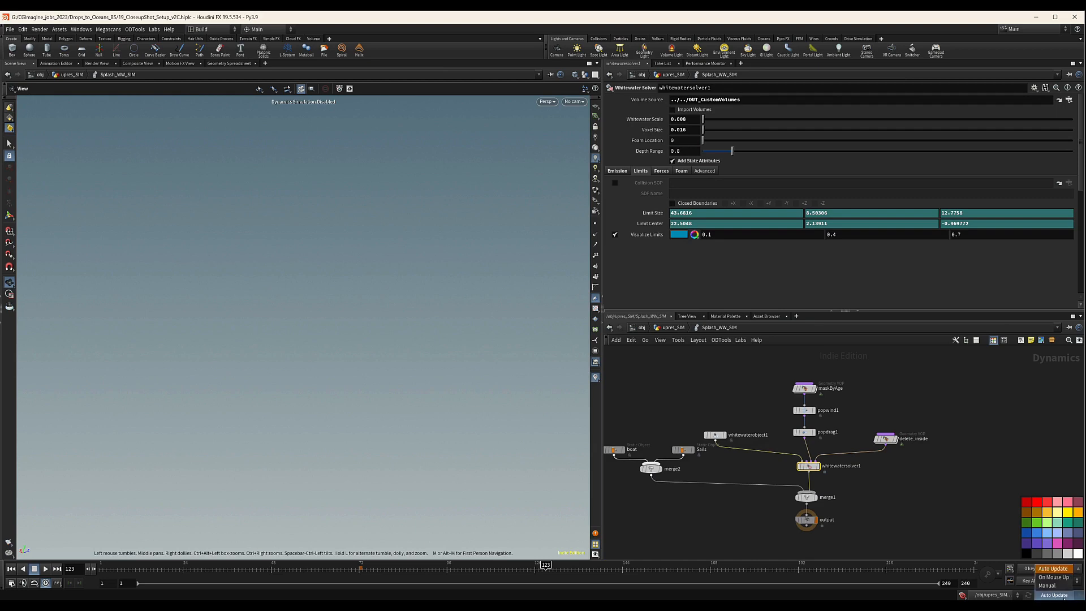
click(1053, 595)
Link whitewatersolver1's Limit Size to the bounding box Size of the OUT_BOUND null in upres_SIM.
right_click(653, 214)
mouse_move(679, 262)
click(783, 263)
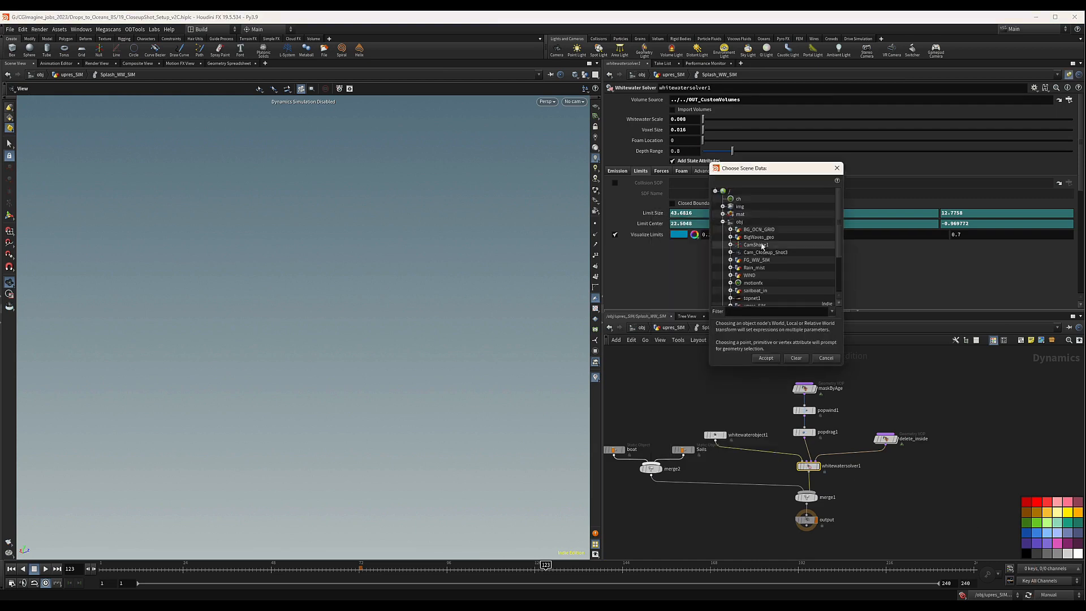
scroll(761, 244, down, 2)
click(731, 281)
scroll(762, 280, down, 5)
click(738, 272)
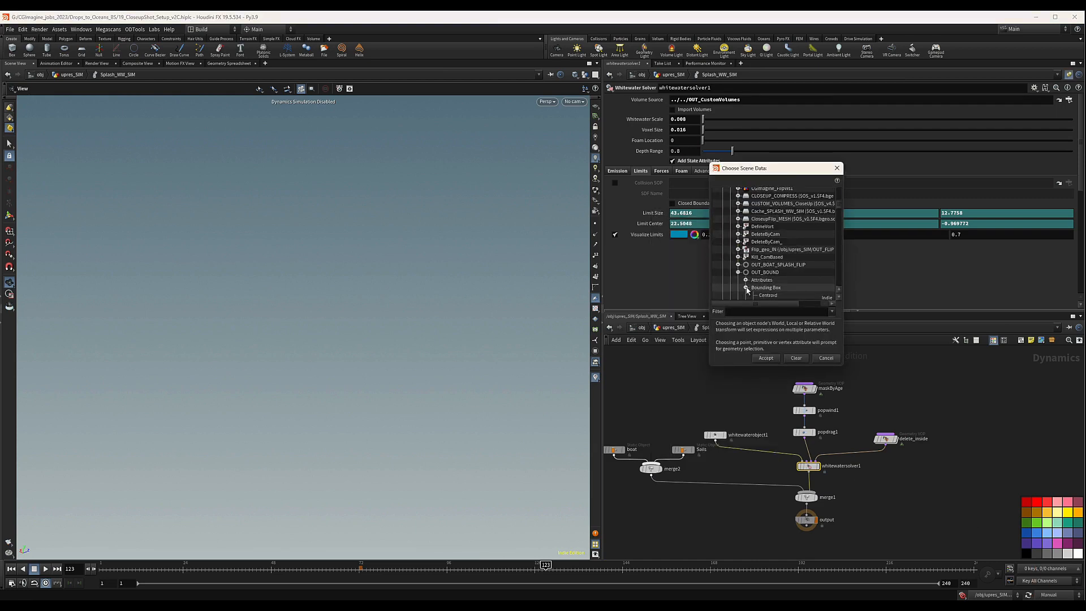
click(745, 287)
scroll(761, 288, down, 2)
double_click(765, 273)
Link whitewatersolver1's Limit Center to the bounding box Centroid of OUT_BOUND in upres_SIM.
right_click(652, 225)
mouse_move(679, 272)
click(795, 274)
click(743, 232)
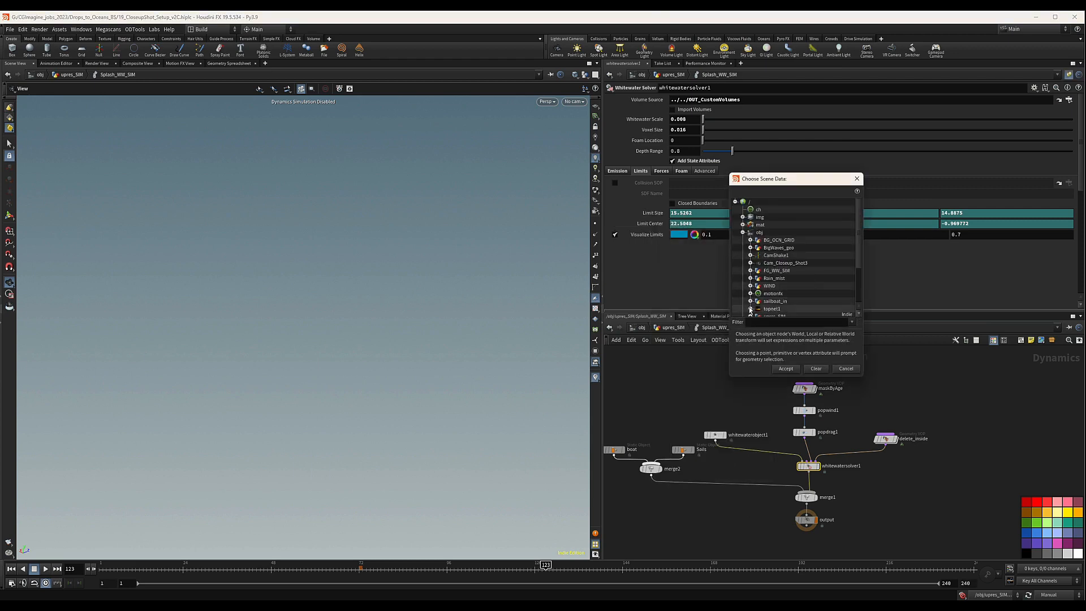
scroll(751, 305, down, 4)
click(750, 291)
scroll(764, 295, down, 6)
click(758, 284)
scroll(769, 277, down, 2)
click(766, 253)
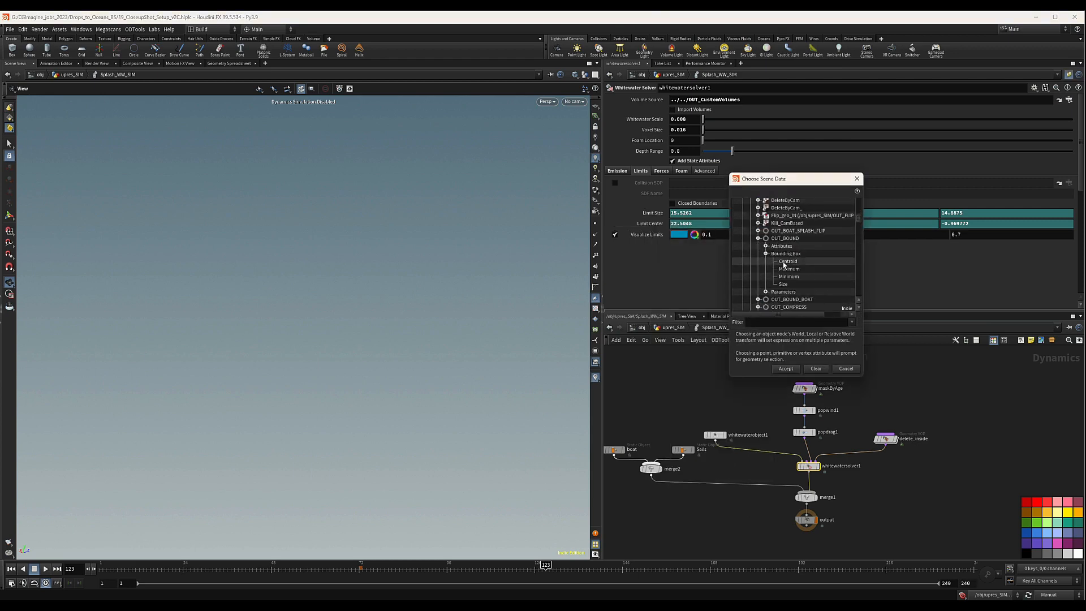
double_click(783, 262)
Review whitewatersolver1's Forces and Foam settings.
click(662, 171)
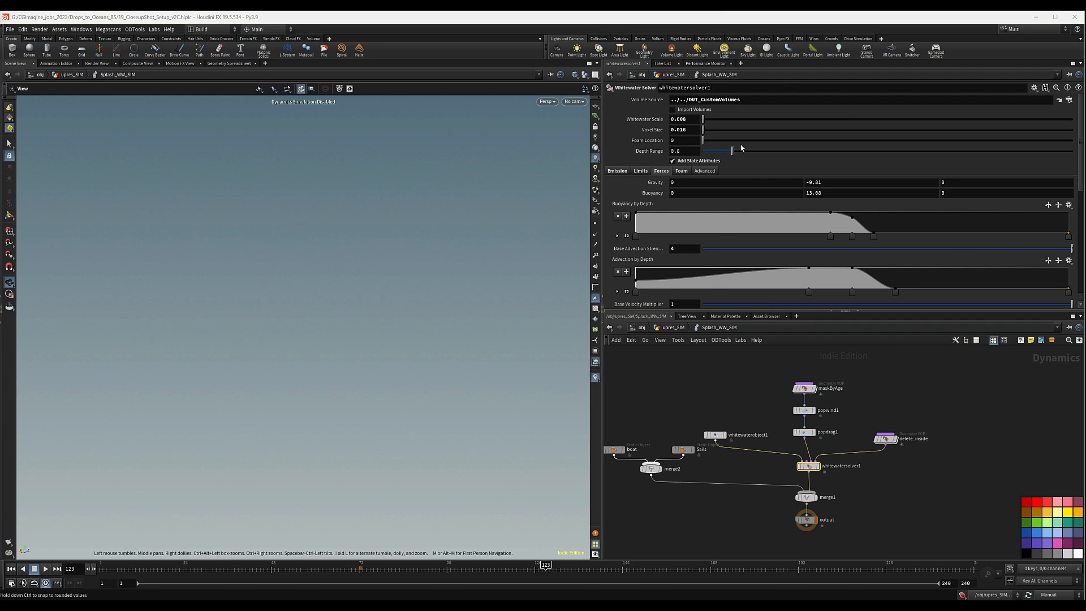
click(681, 170)
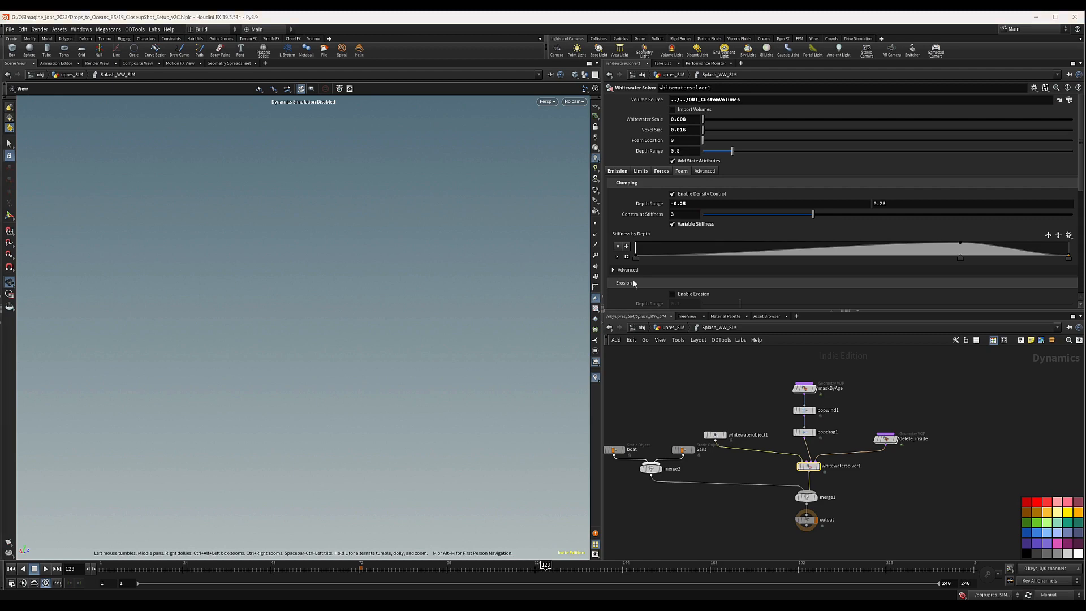
scroll(904, 413, down, 5)
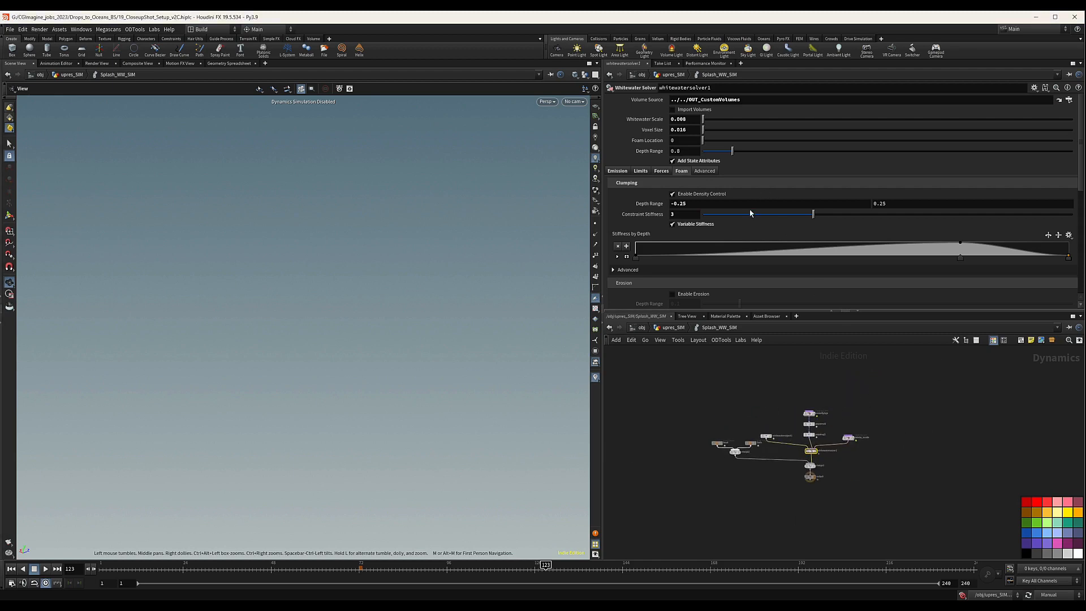
scroll(791, 306, down, 3)
scroll(831, 461, up, 3)
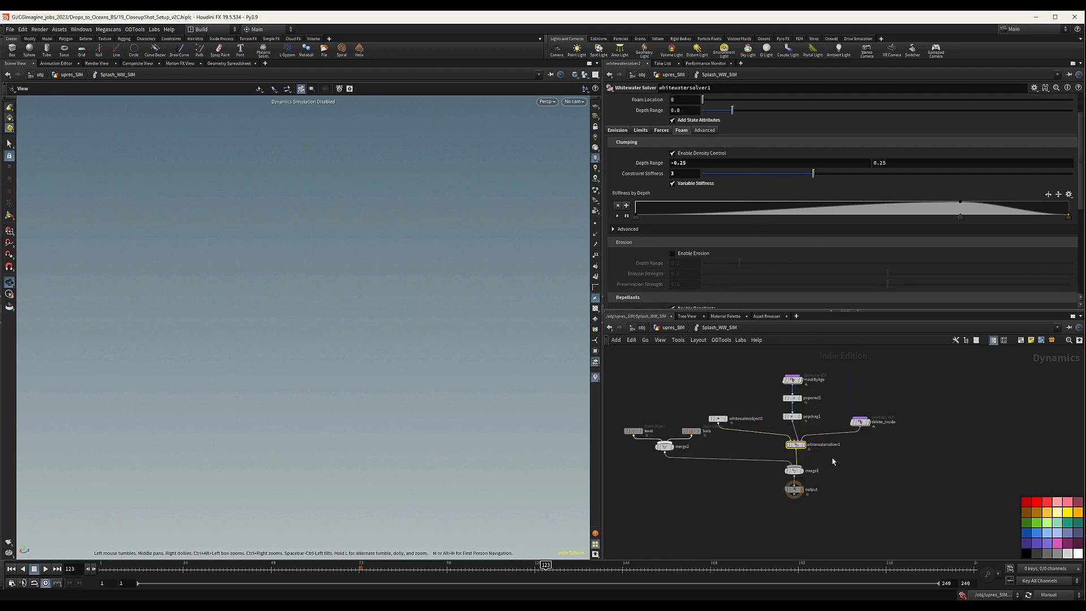
scroll(870, 439, up, 4)
Inspect the delete_inside Geometry VOP and set its Input 1 to None to drop the OUT_FLIP_ERODED source.
click(847, 415)
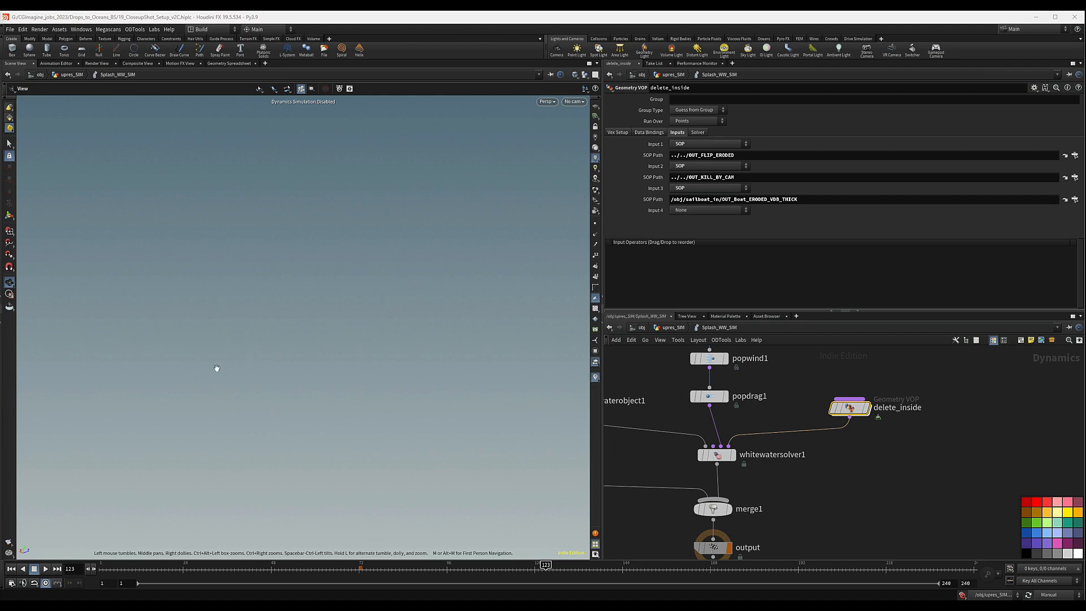
double_click(858, 411)
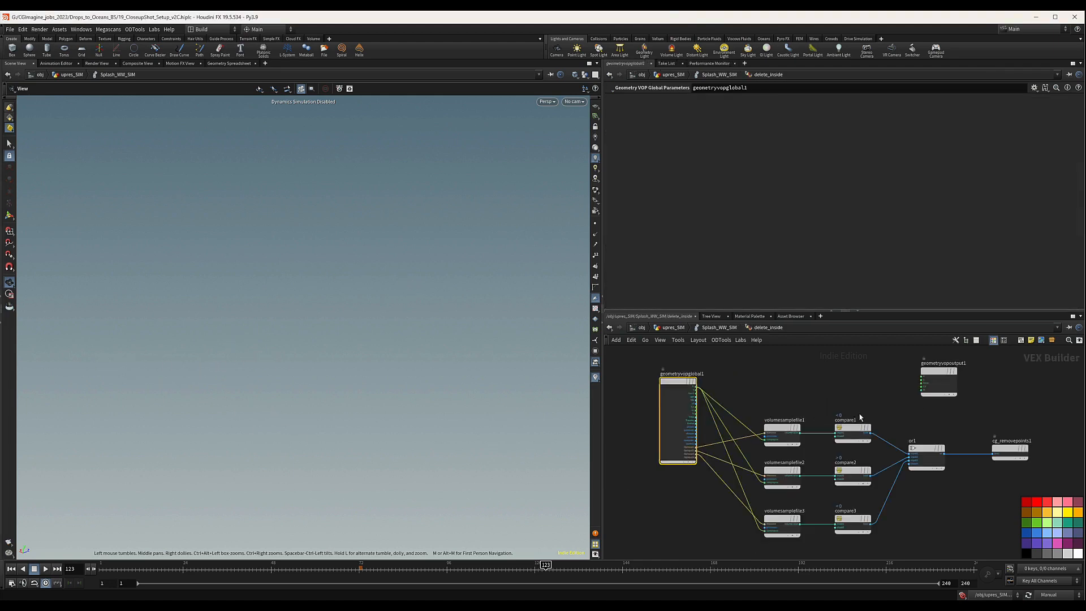
click(707, 327)
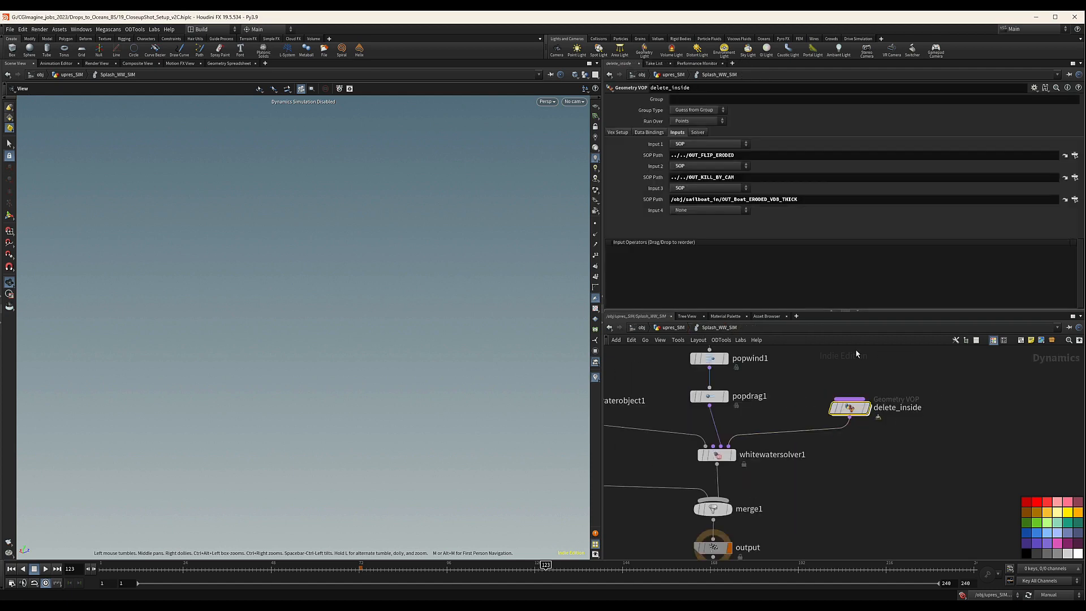
click(703, 155)
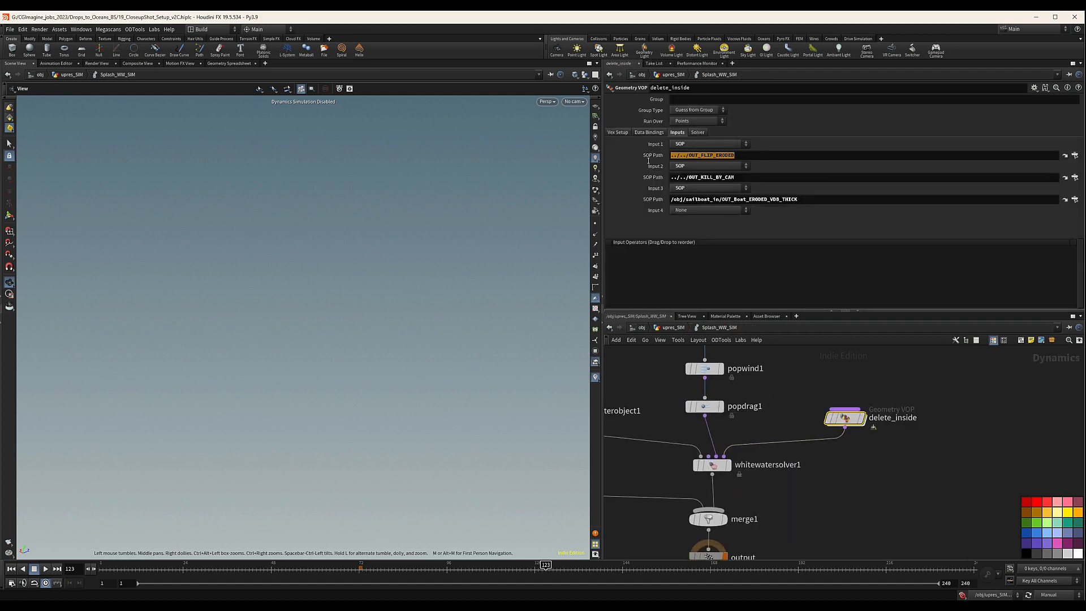
click(729, 147)
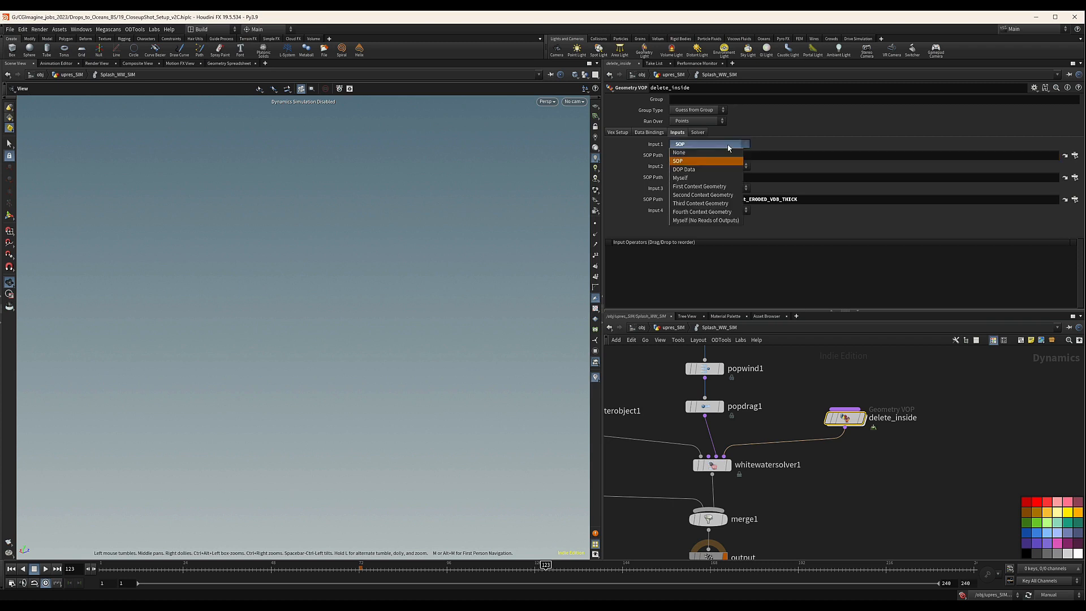
click(706, 152)
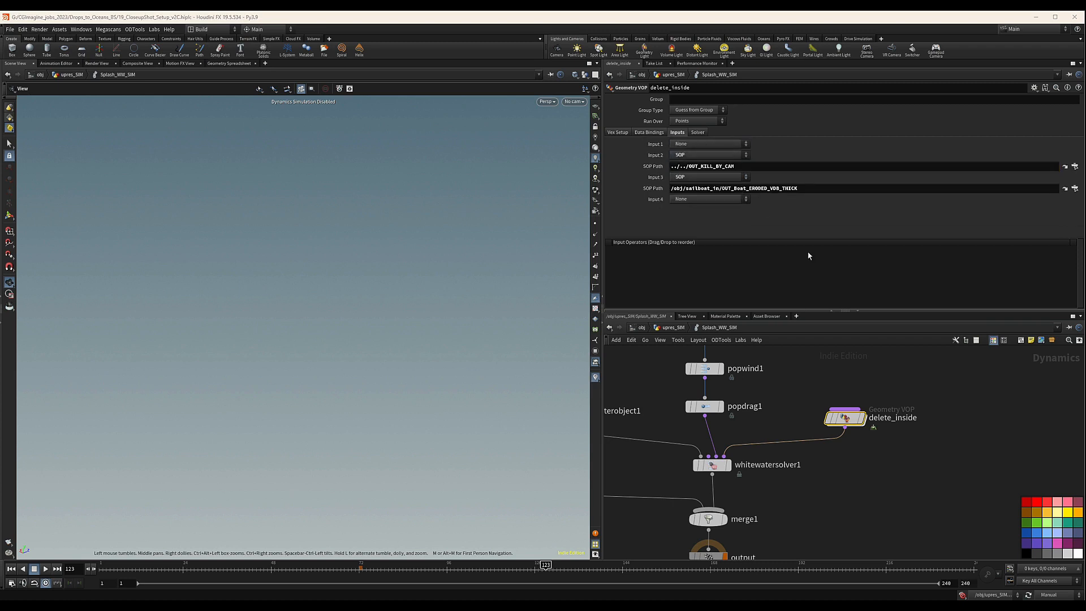
drag(700, 166, 737, 166)
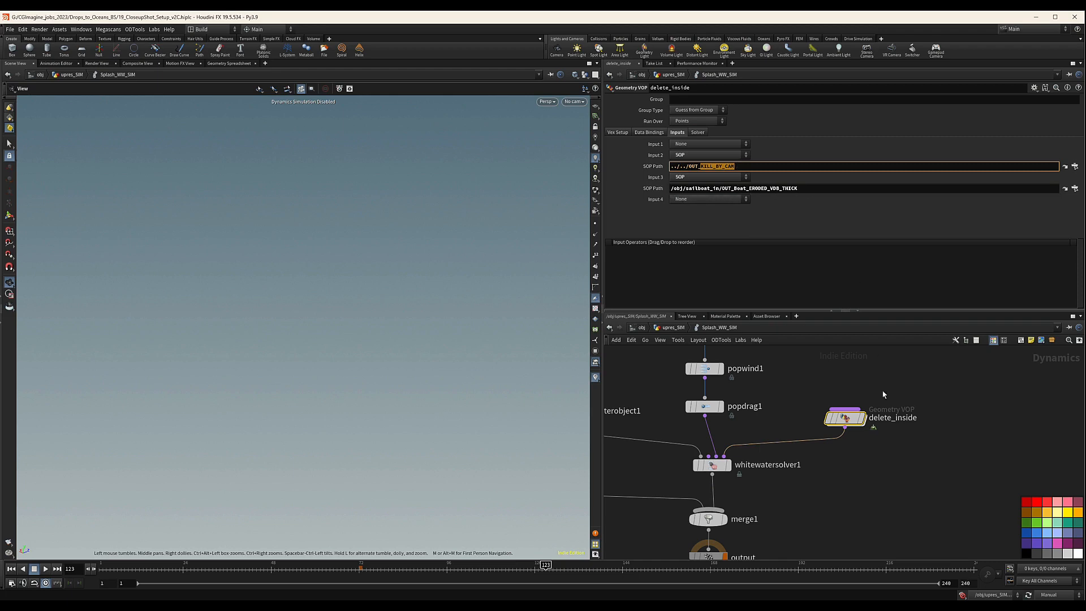
Inside delete_inside, delete the volumesamplefile1 and compare1 nodes that belong to the removed first input.
drag(850, 422, 834, 422)
double_click(834, 422)
middle_drag(905, 411, 906, 410)
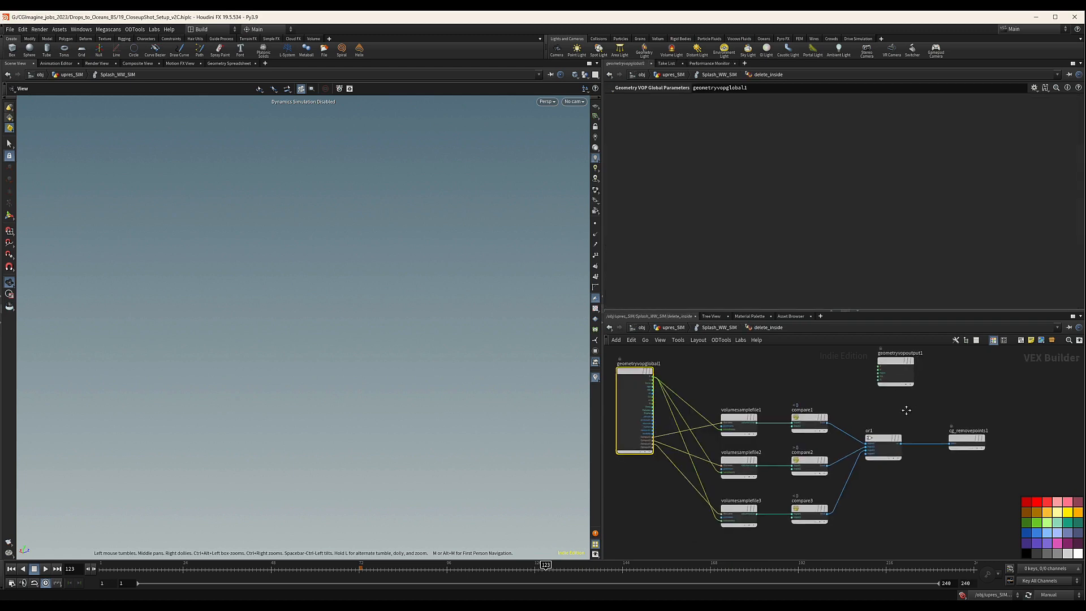
scroll(767, 418, up, 3)
drag(893, 392, 682, 455)
key(Delete)
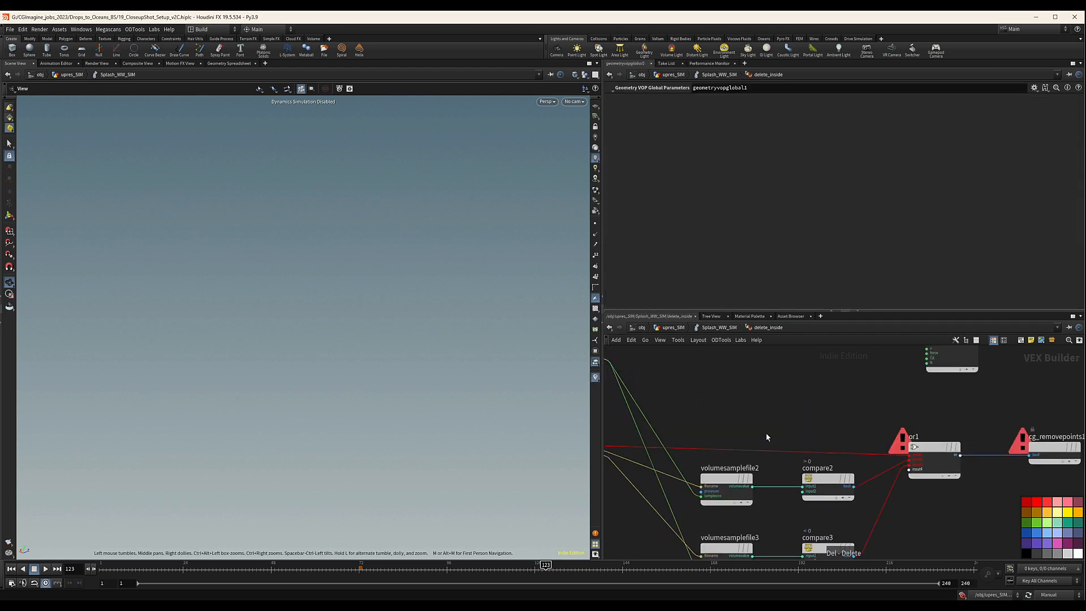
Cut the broken wire feeding or1 in delete_inside and move the two remaining volume sample and compare branches up in line with or1.
scroll(868, 440, down, 3)
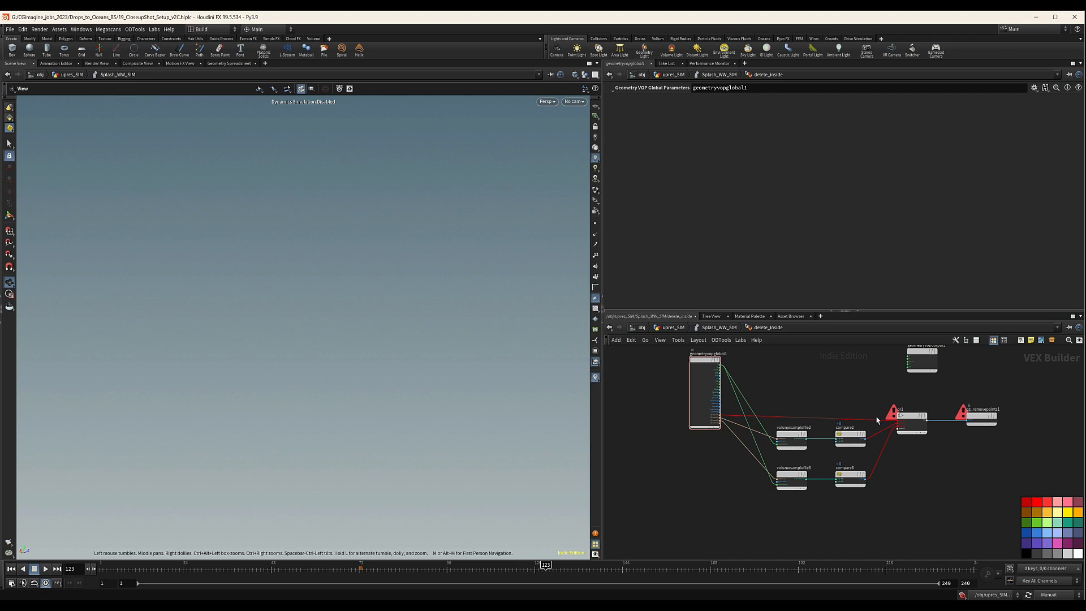
key(y)
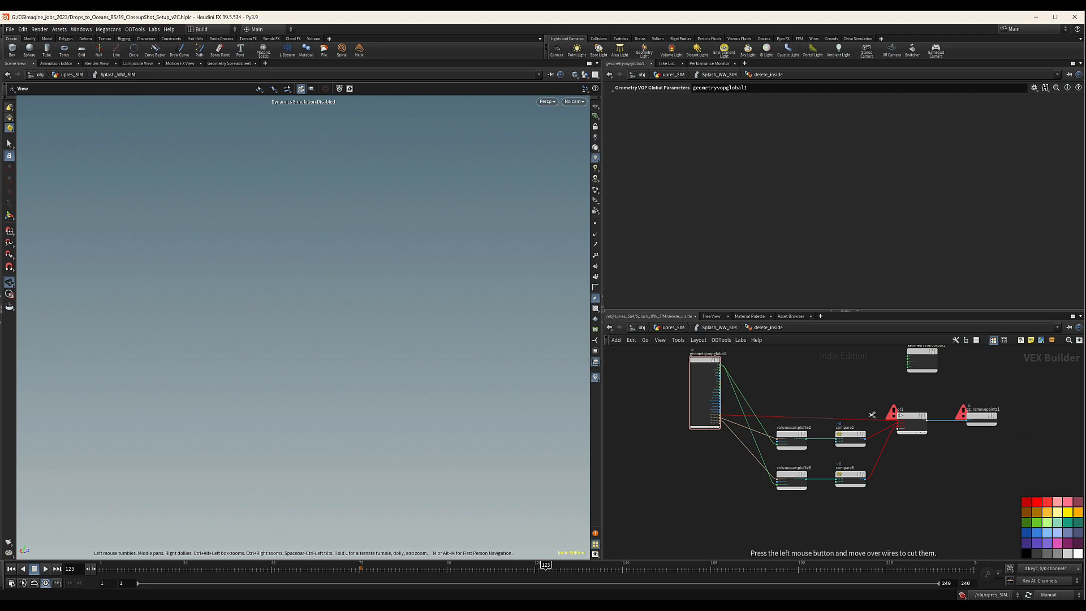
drag(871, 414, 735, 544)
scroll(873, 439, up, 3)
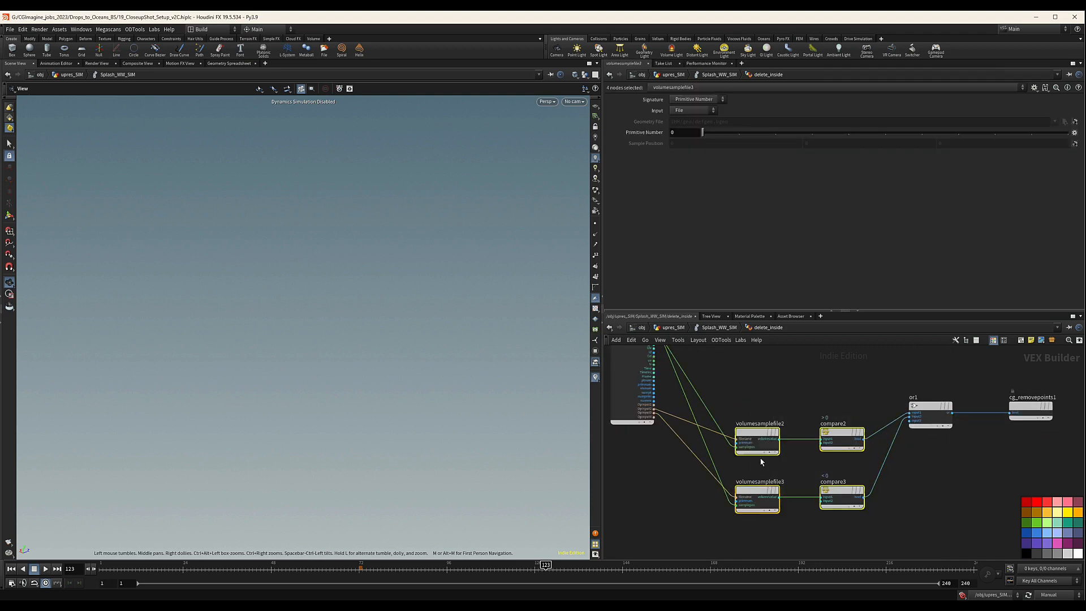
drag(759, 435, 753, 409)
click(852, 380)
Check the two remaining volumesamplefile and compare pairs feeding or1, and return to the Splash_WW_SIM network.
drag(872, 371, 744, 410)
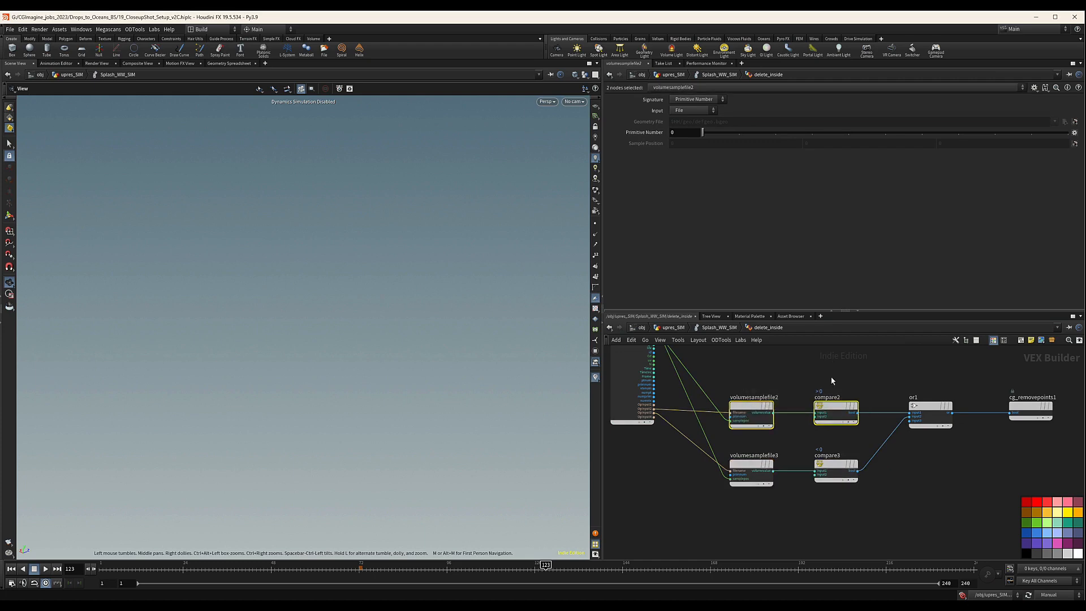
drag(871, 380, 762, 414)
drag(868, 439, 731, 498)
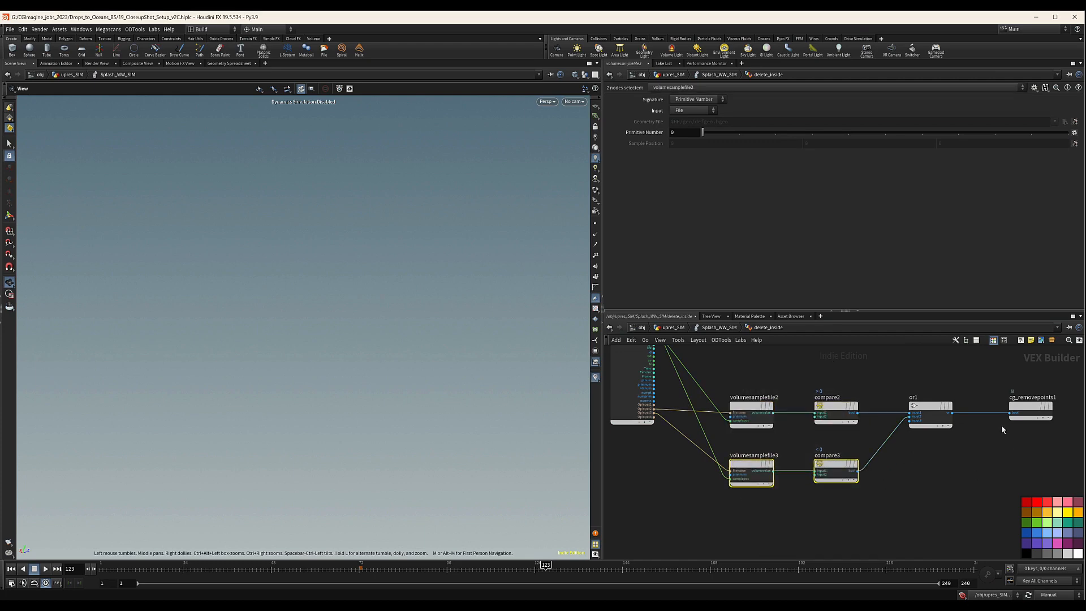
click(721, 327)
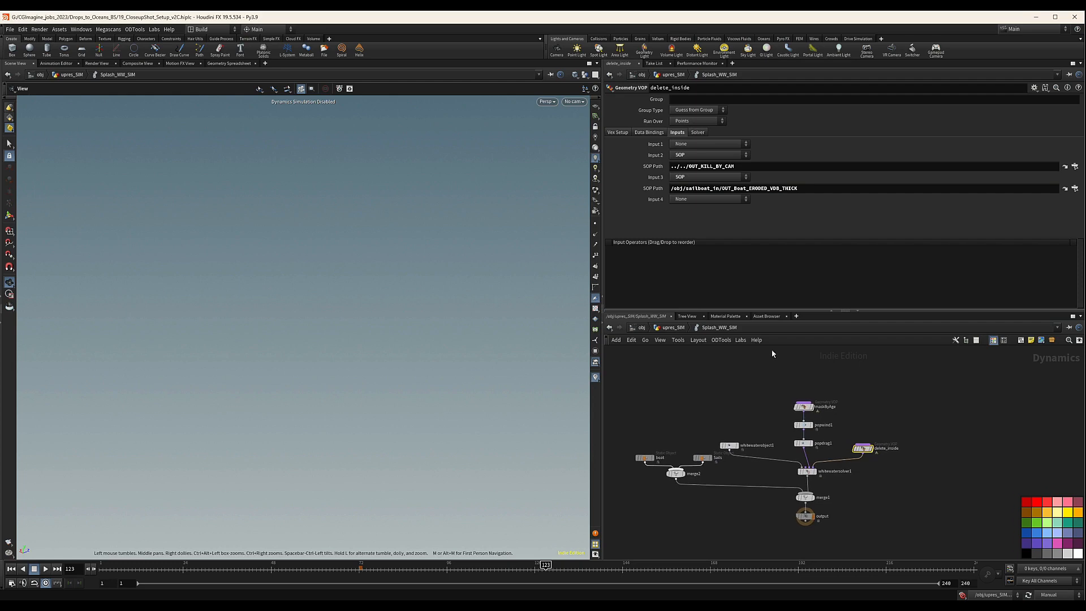
Go up to the upres_SIM network and show the settings of the Cache_SPLASH_WW_SIM file cache.
key(u)
scroll(769, 430, up, 5)
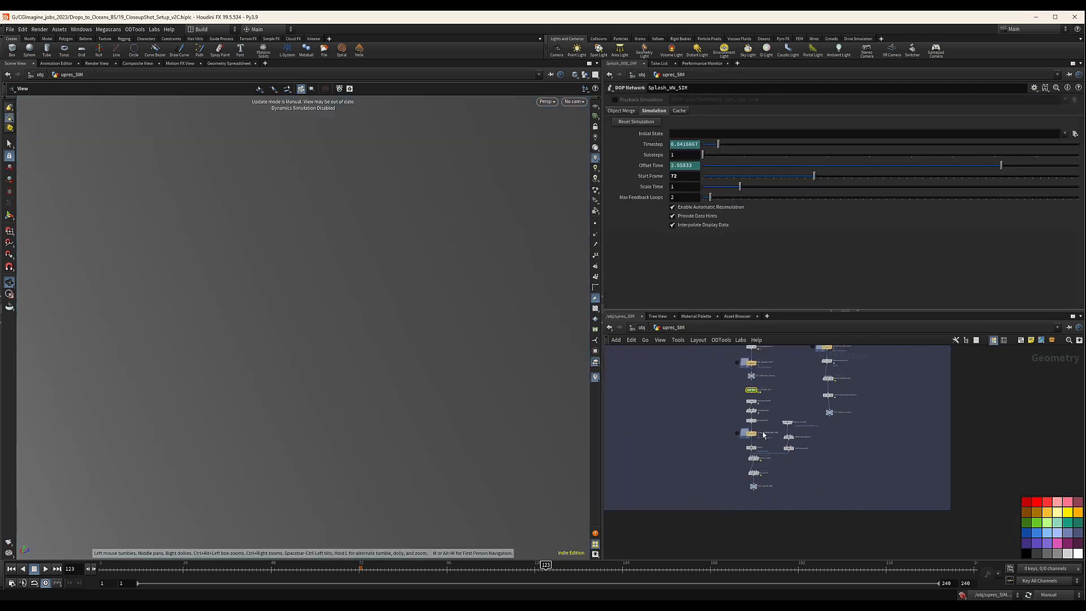
click(725, 445)
scroll(720, 461, down, 5)
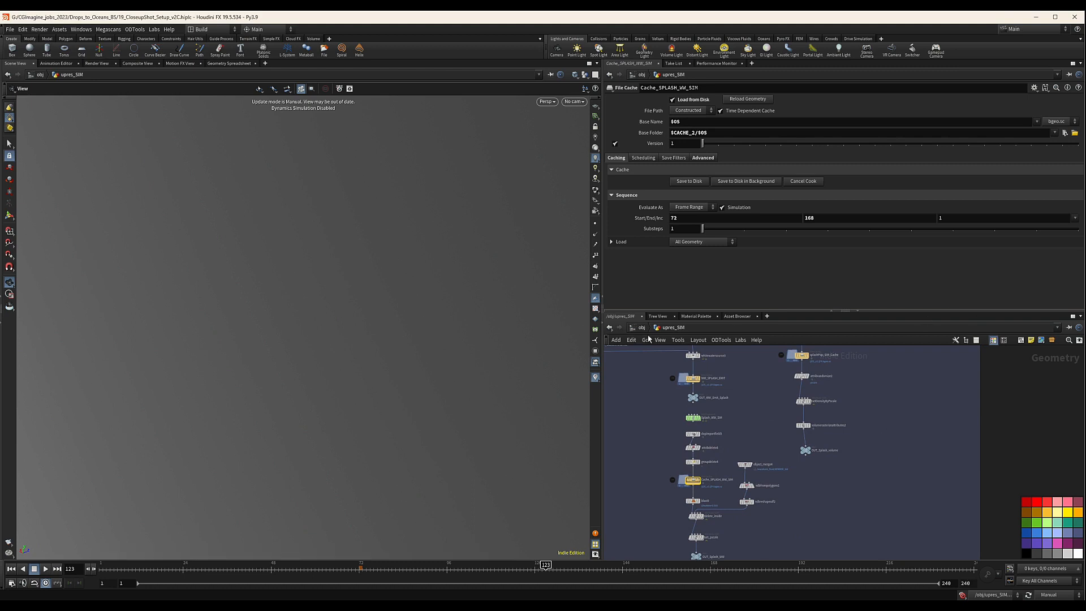
Look over the task chains in topnet1 at the object level and go back into upres_SIM.
key(u)
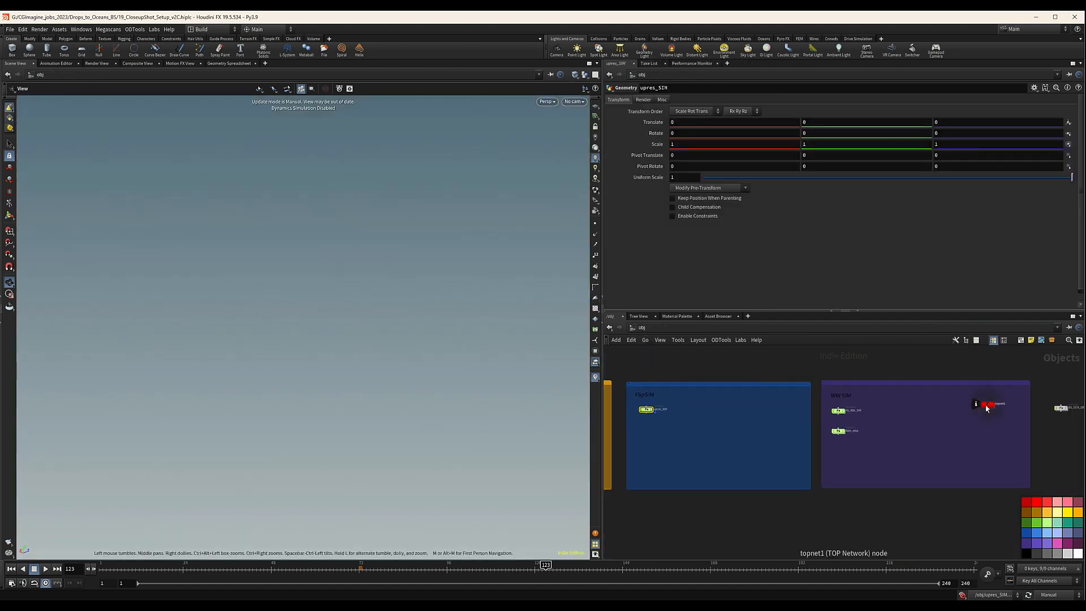
double_click(987, 404)
scroll(983, 371, down, 5)
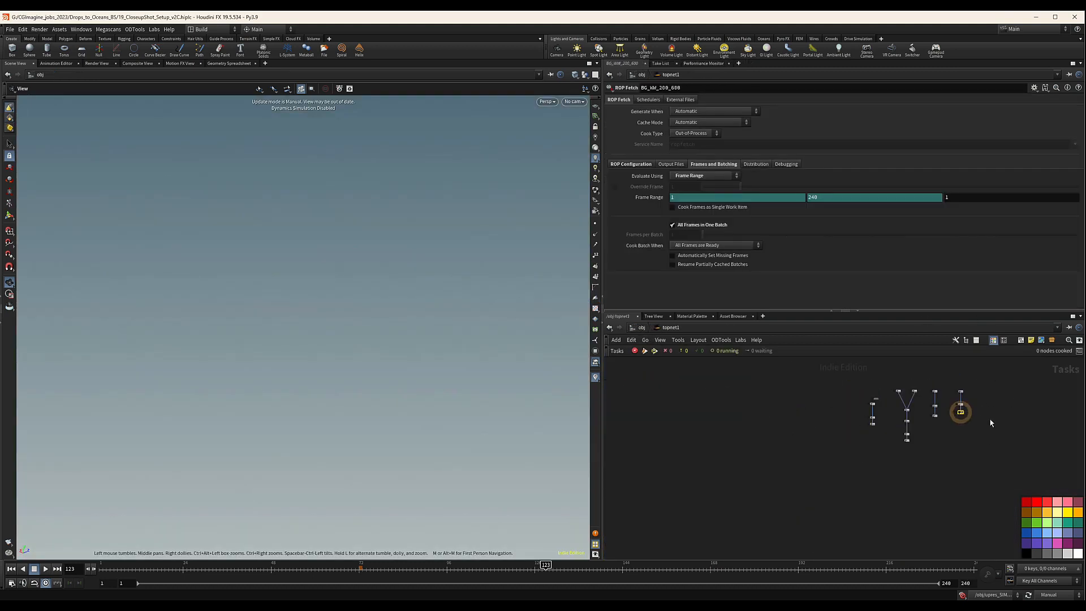
click(641, 329)
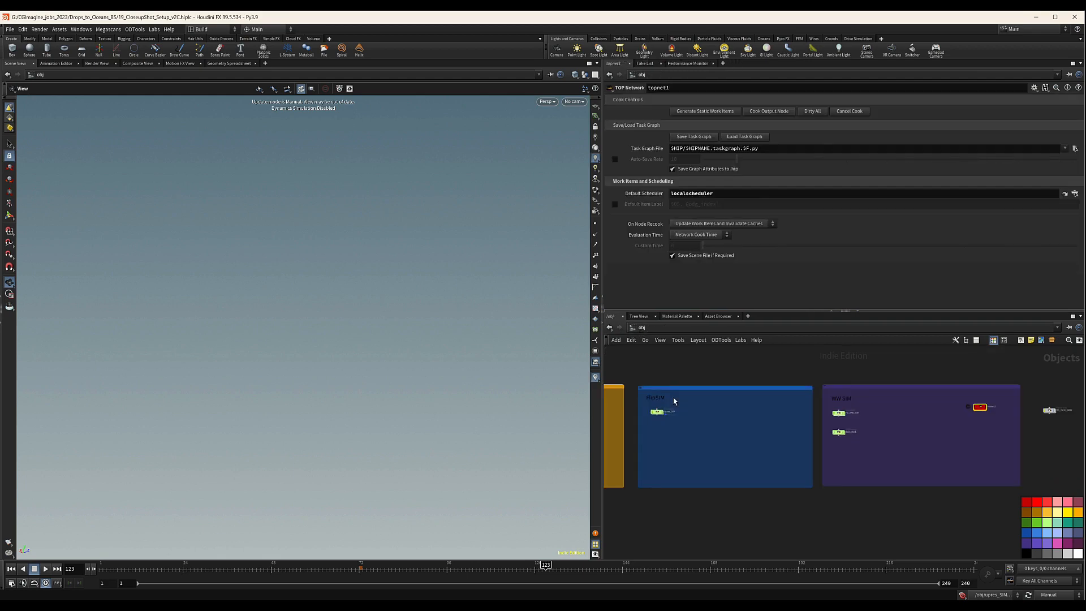
scroll(788, 467, down, 4)
middle_drag(783, 470, 831, 463)
scroll(785, 440, up, 4)
double_click(771, 425)
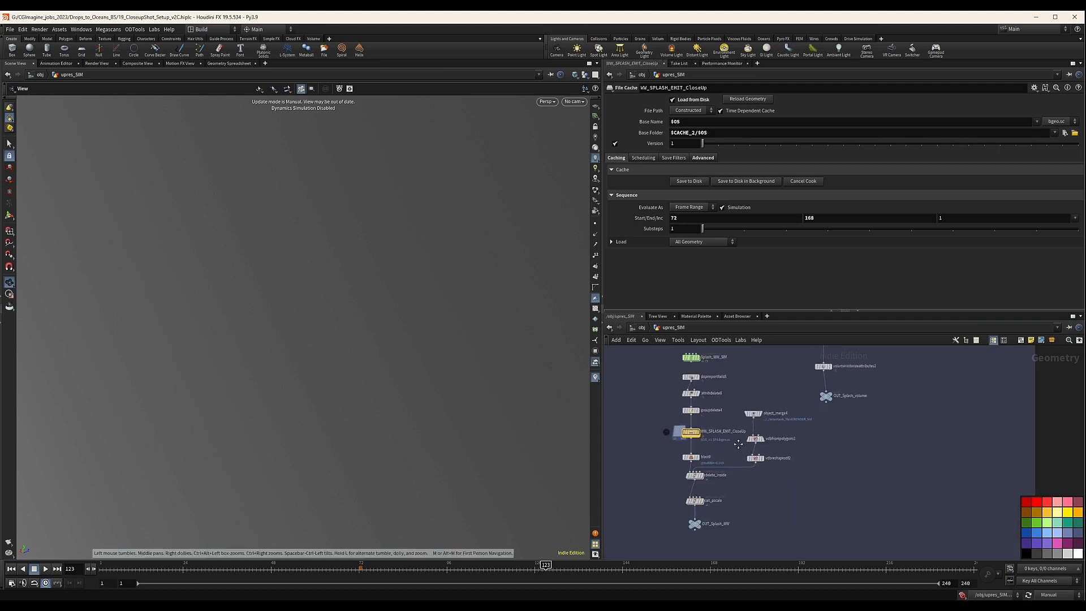
Move the node chain ending in OUT_Splash_volume sideways, farther away from the splash whitewater chain.
middle_drag(737, 444, 740, 467)
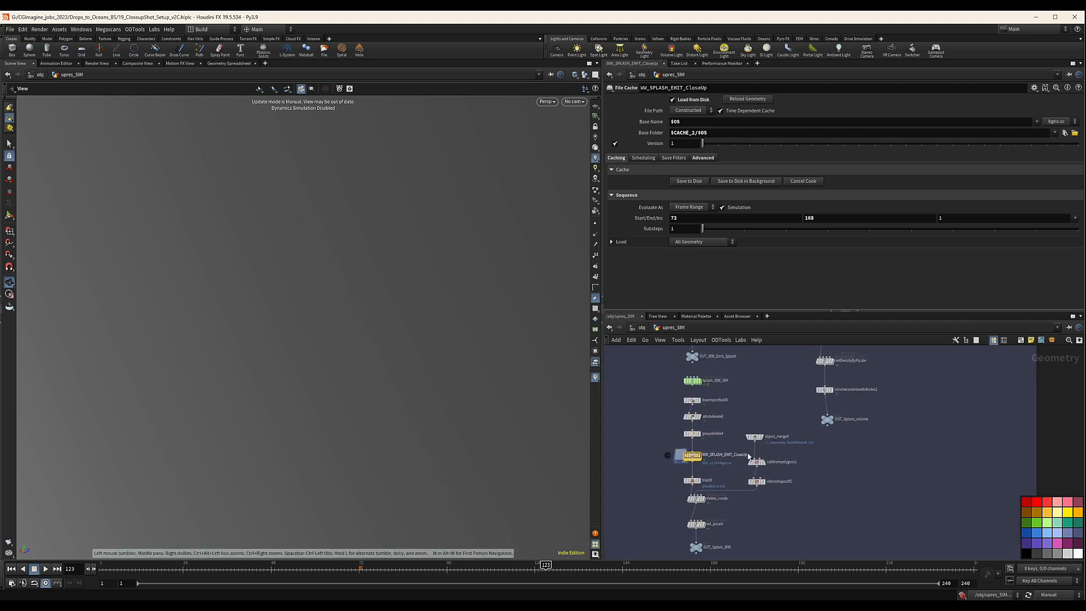
middle_drag(761, 415, 761, 466)
scroll(810, 383, down, 5)
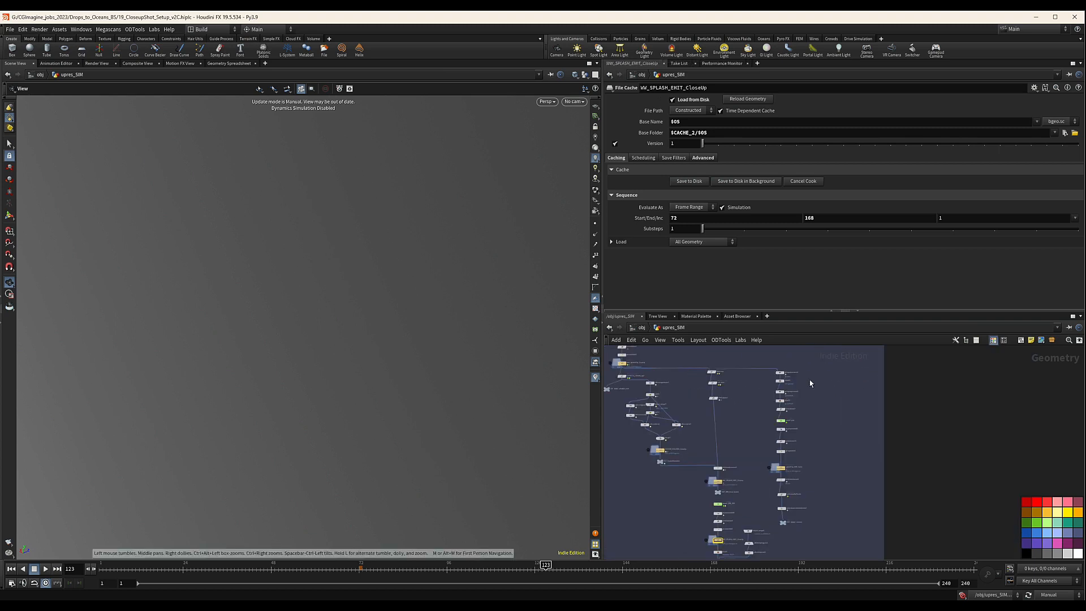
drag(792, 430, 770, 535)
drag(780, 467, 835, 468)
middle_drag(795, 443, 837, 422)
scroll(835, 417, down, 1)
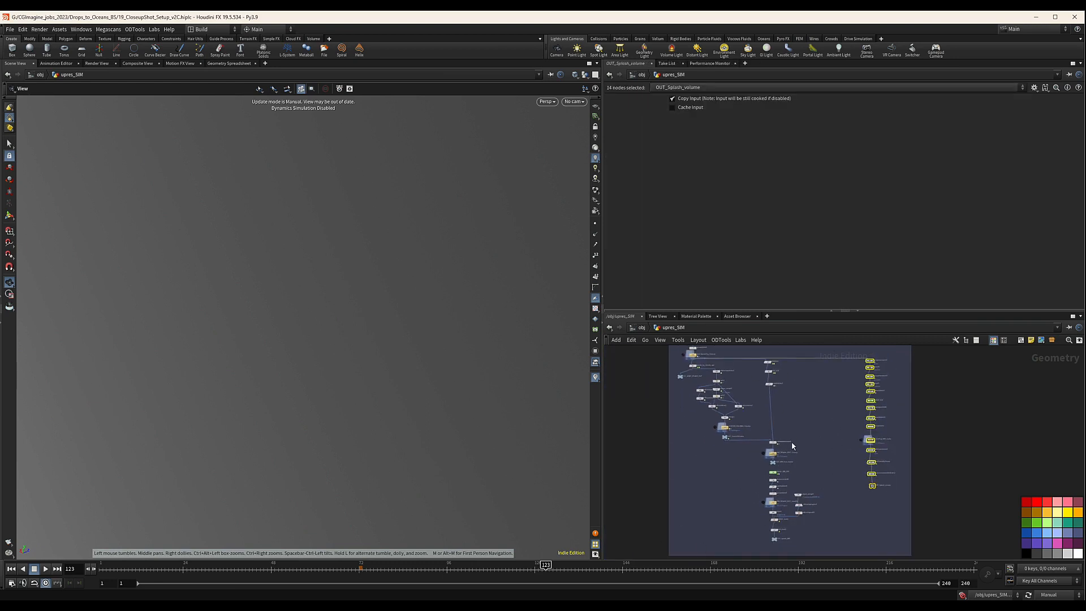
click(823, 429)
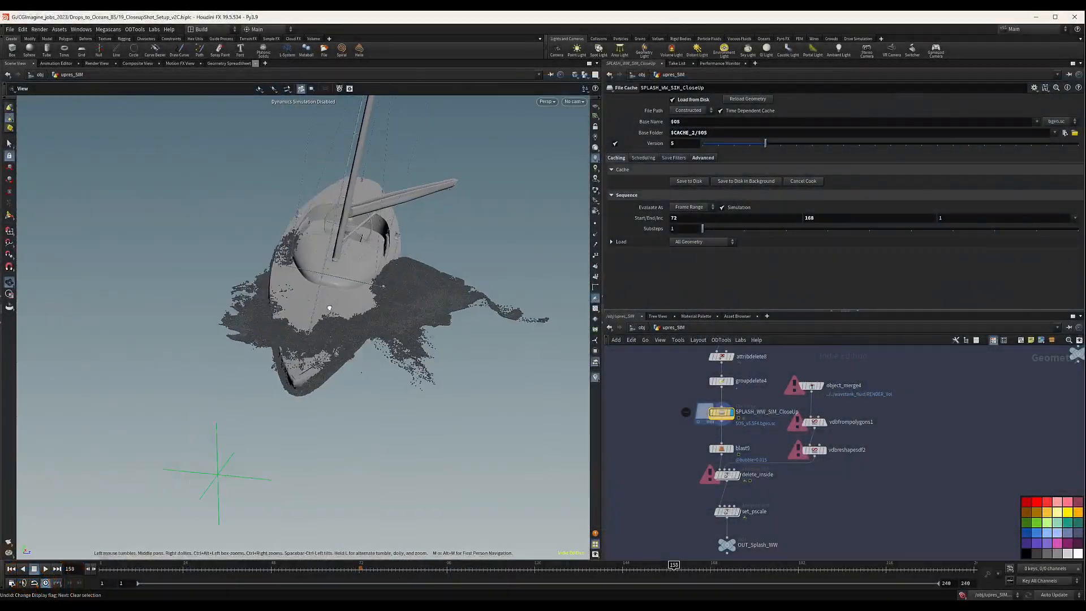
Examine the cached SPLASH_WW_SIM_CloseUp particles around the sailboat from several angles.
drag(412, 318, 402, 363)
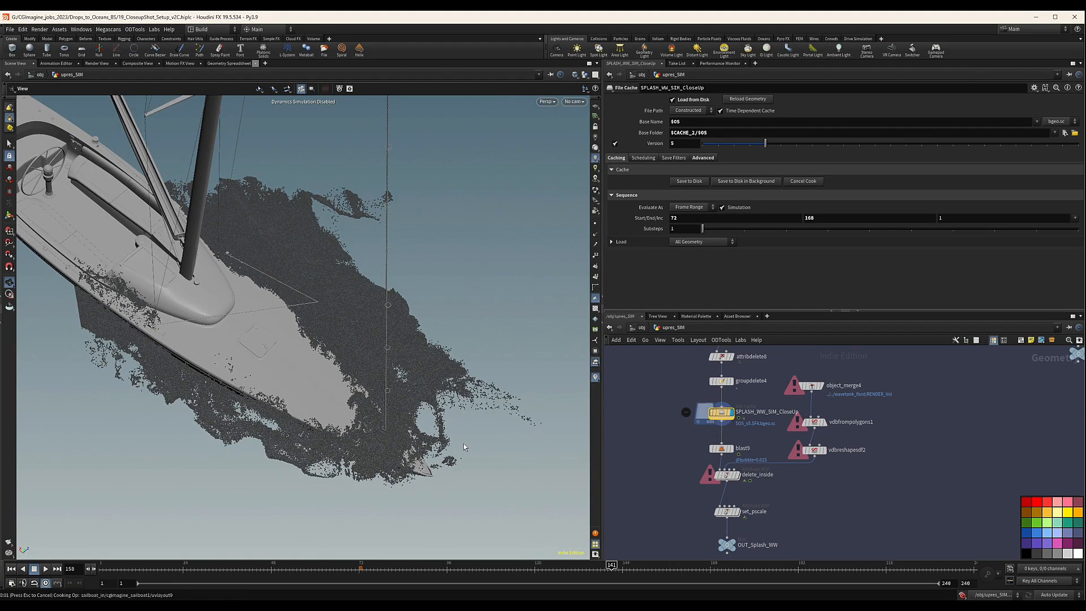
drag(198, 275, 332, 217)
drag(230, 206, 139, 268)
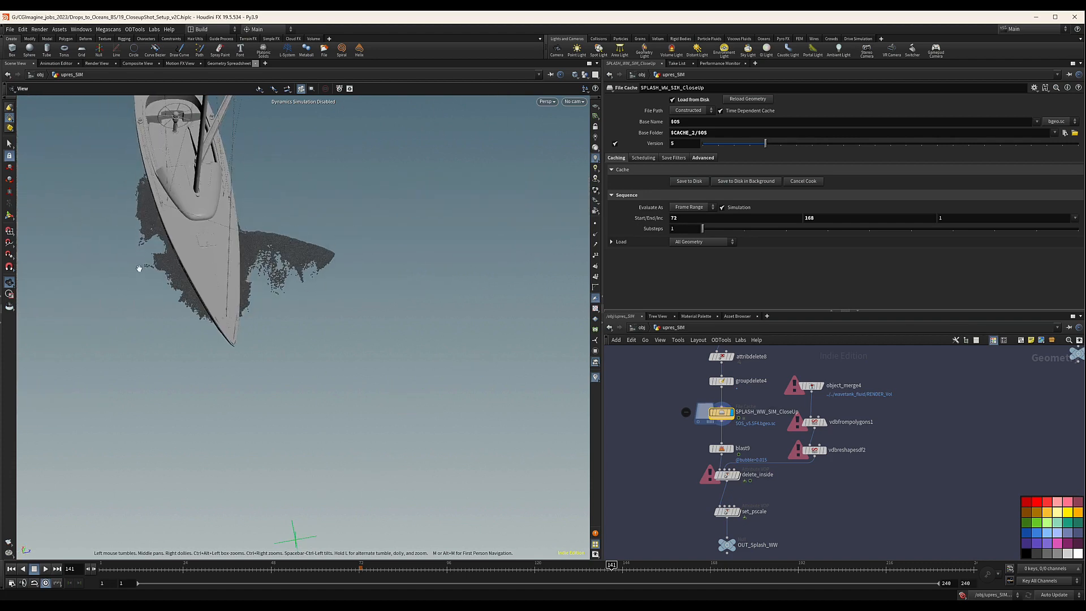
drag(254, 235, 312, 208)
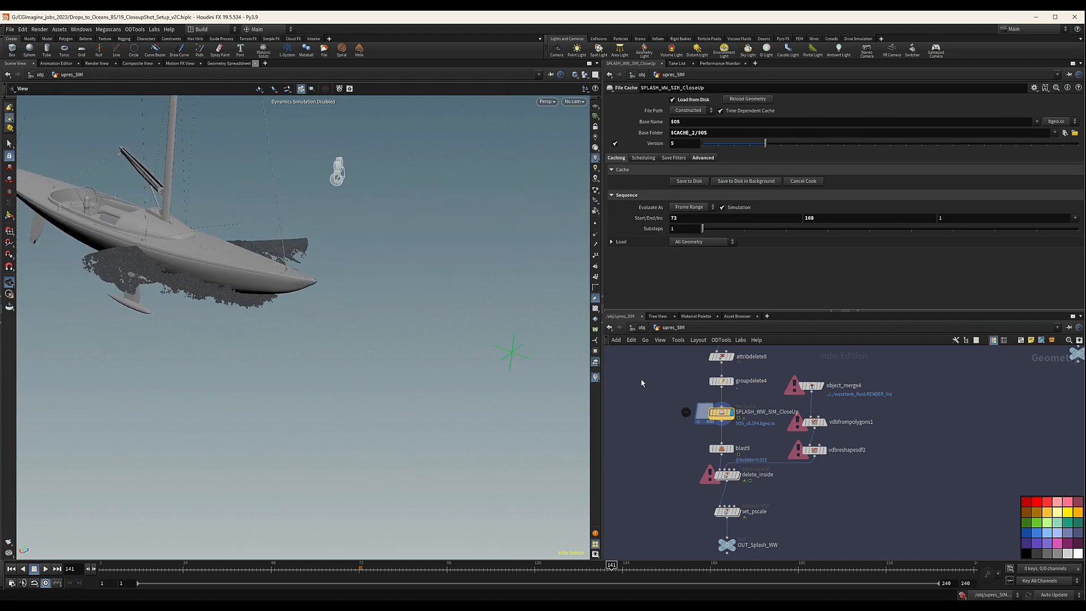
Display the output of blast9 and align the node beneath the SPLASH_WW_SIM_CloseUp cache.
scroll(724, 378, down, 2)
scroll(750, 414, up, 5)
drag(689, 444, 693, 427)
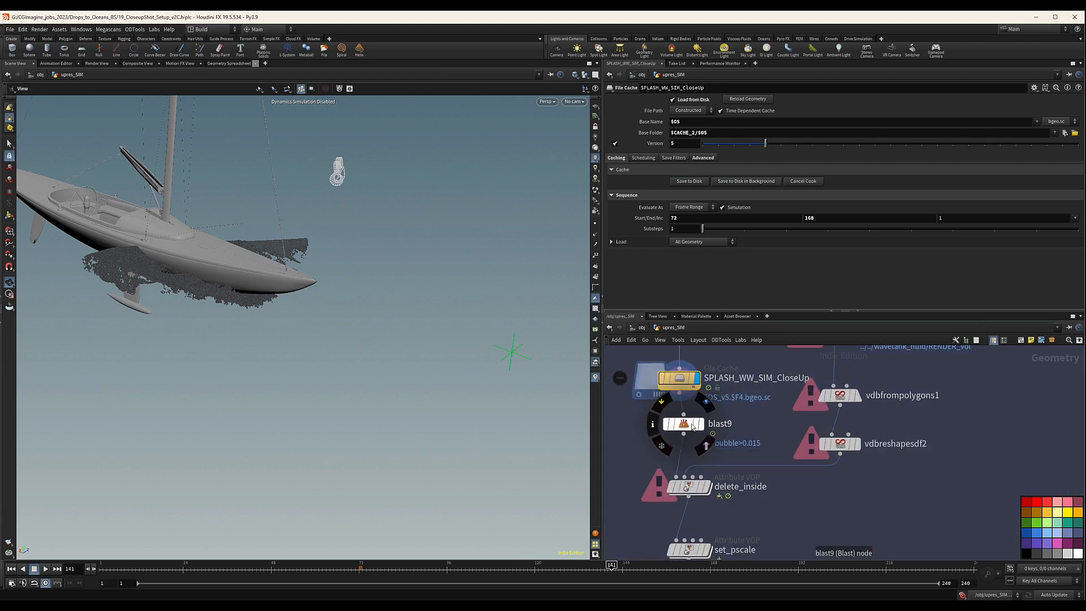
click(706, 425)
click(699, 428)
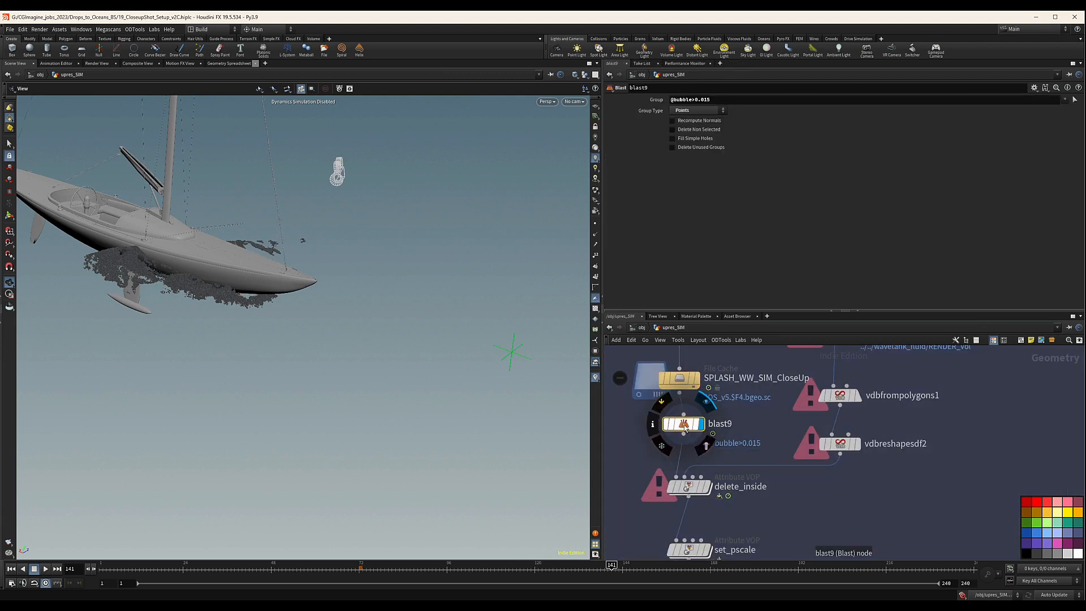
drag(688, 429, 683, 432)
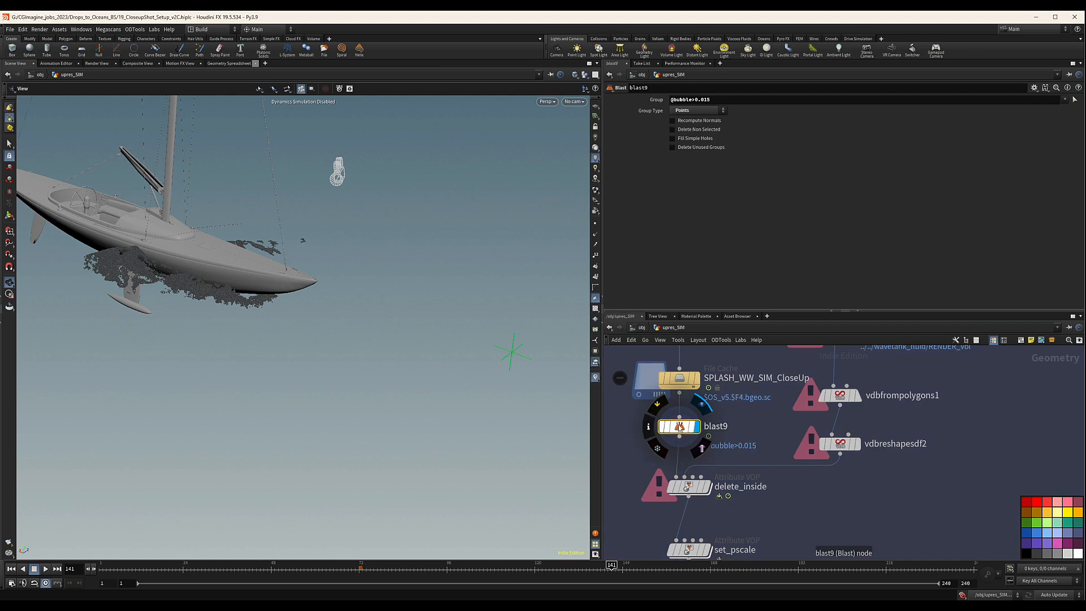
Compare the splash particles with blast9 bypassed and enabled, and delete the blast9 node.
click(662, 409)
click(662, 409)
click(659, 406)
click(659, 406)
middle_click(683, 431)
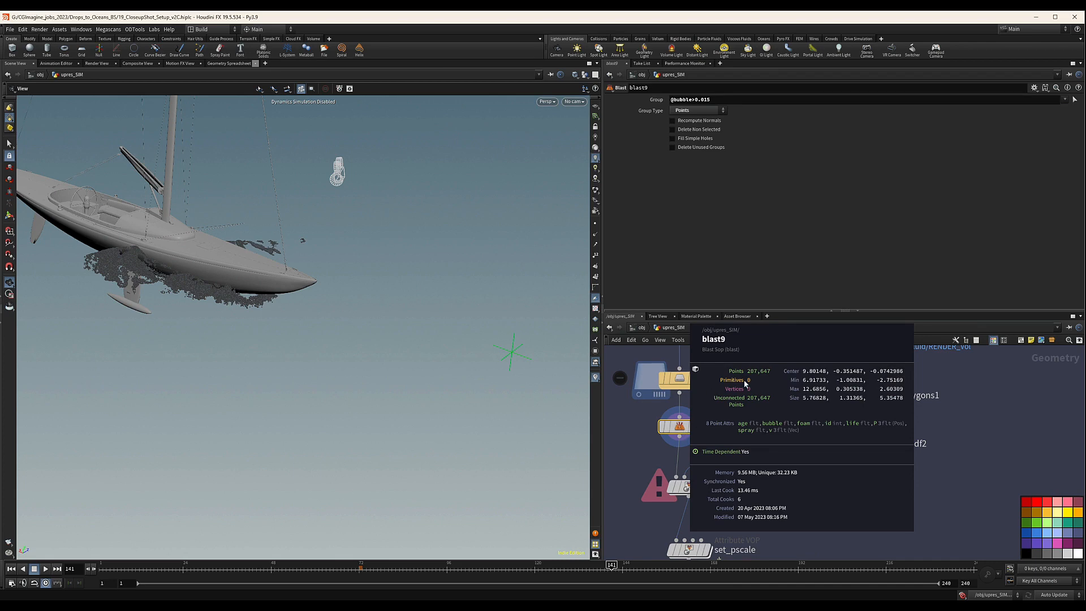
click(659, 406)
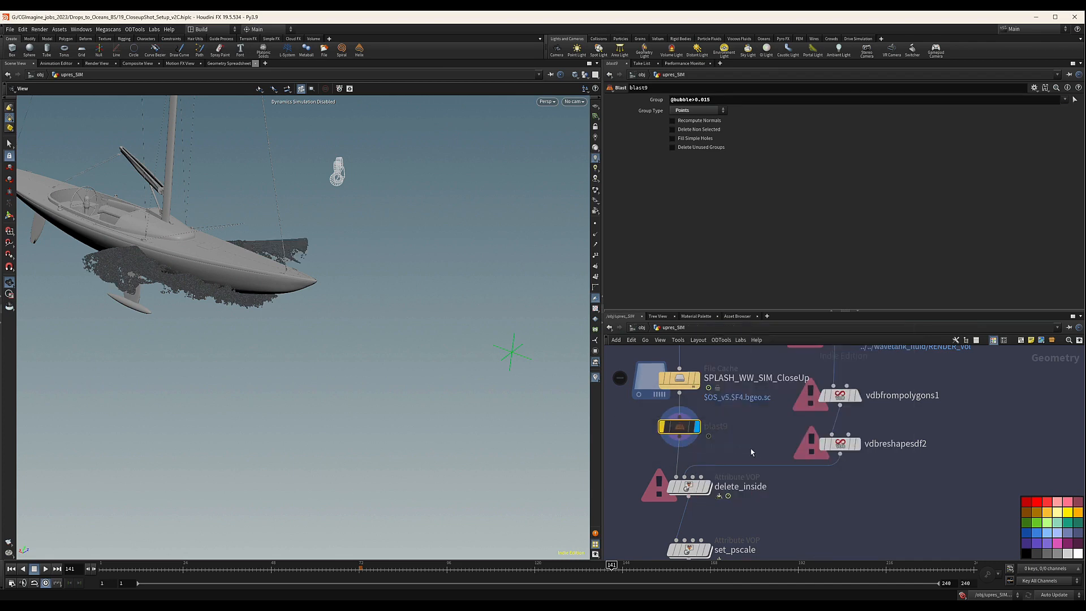
key(Delete)
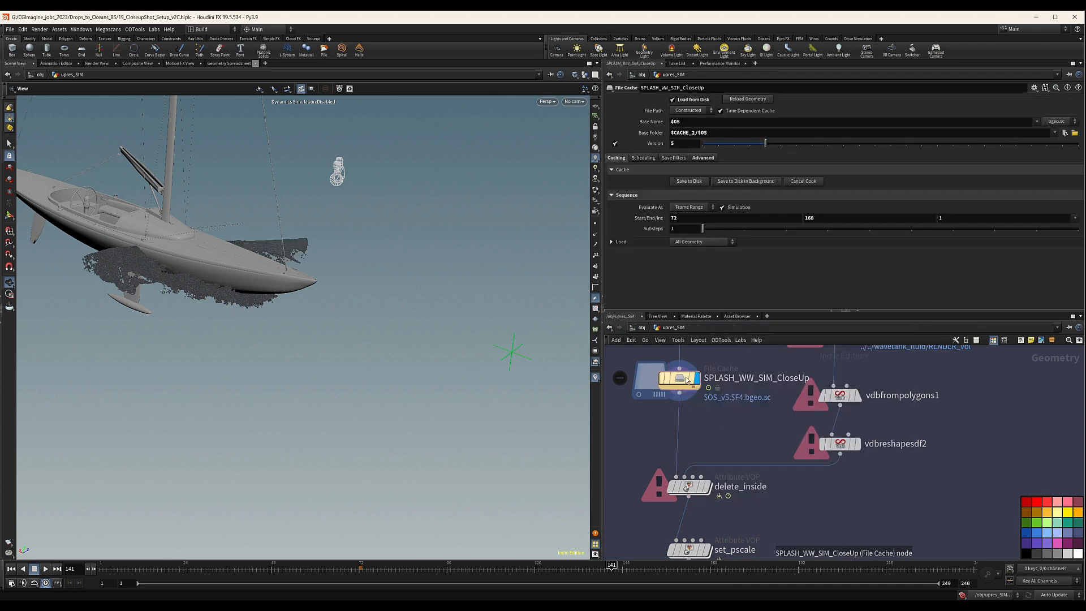
Delete the delete_inside Attribute VOP and its input branch of object_merge4, vdbfrompolygons1 and vdbreshapesdf2.
scroll(713, 433, down, 2)
middle_drag(721, 435, 706, 432)
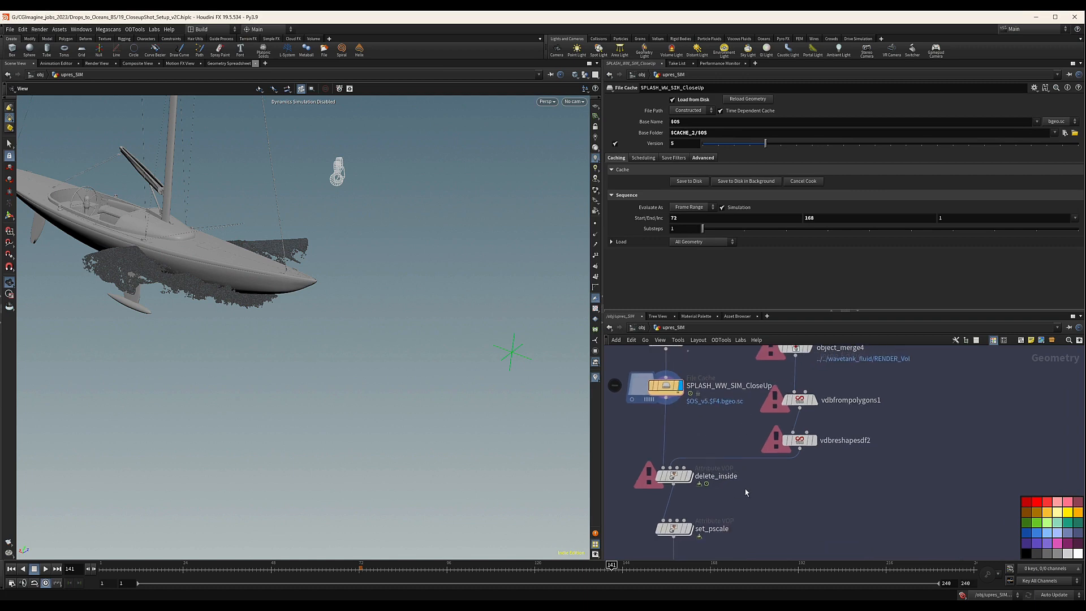
drag(626, 448, 727, 496)
key(Delete)
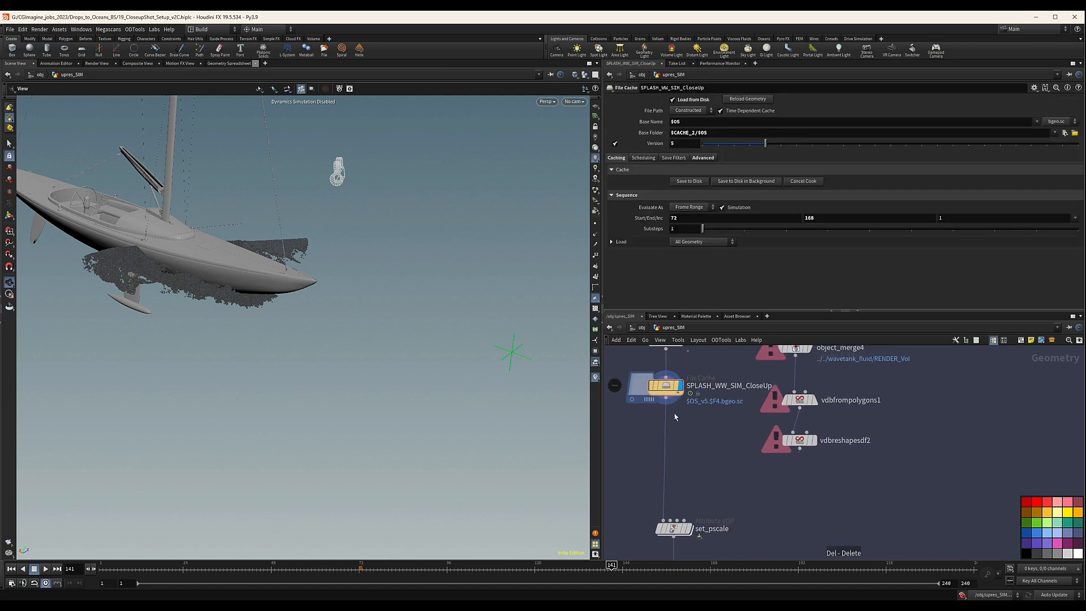
scroll(755, 470, down, 5)
drag(808, 486, 762, 405)
key(Delete)
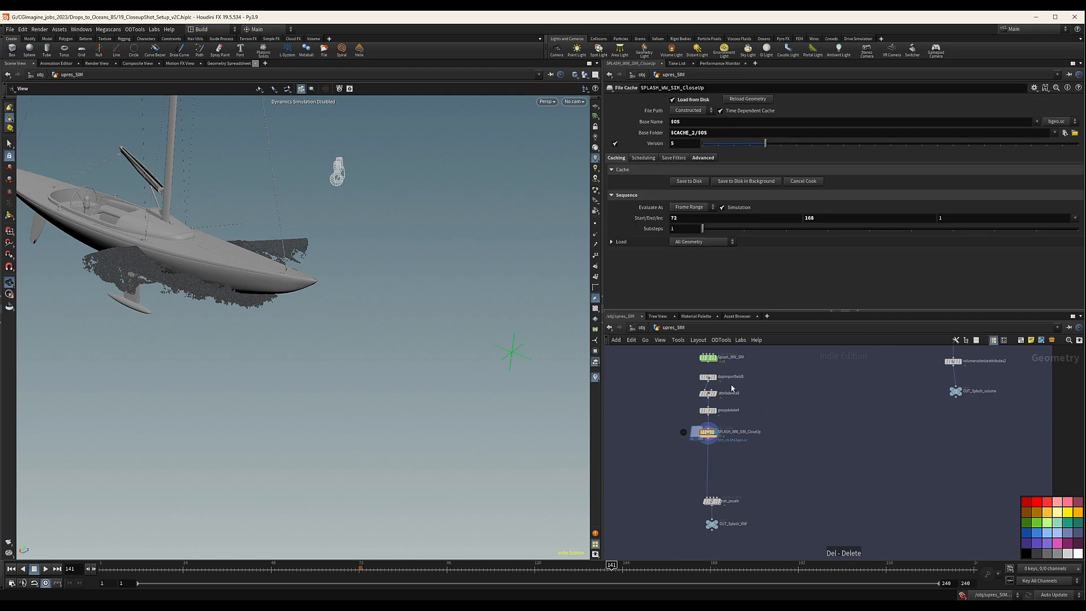
Move set_pscale and OUT_Splash_WW up close beneath the SPLASH_WW_SIM_CloseUp cache.
drag(680, 468, 741, 535)
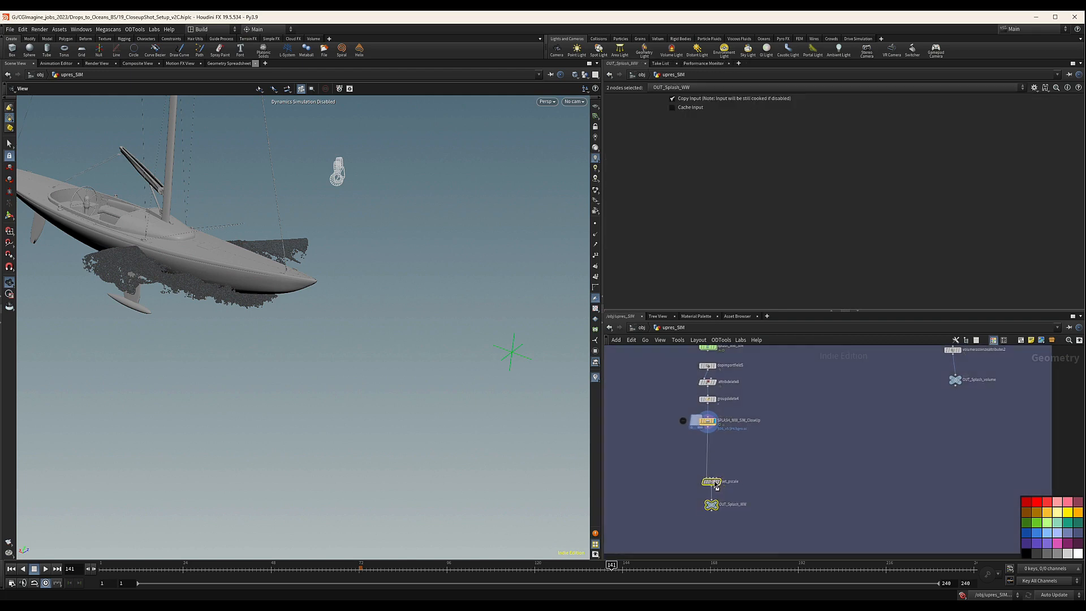
drag(715, 491, 711, 450)
scroll(711, 449, up, 3)
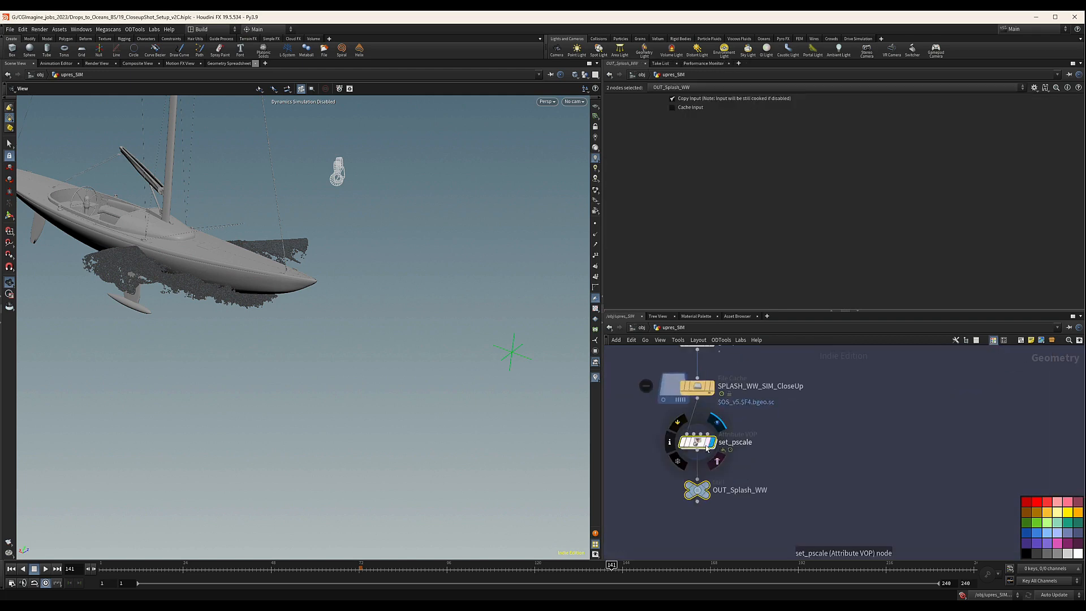
Inside the set_pscale Attribute VOP, delete the compare node and the bypassed cg_removepoints1 node.
click(706, 447)
double_click(706, 447)
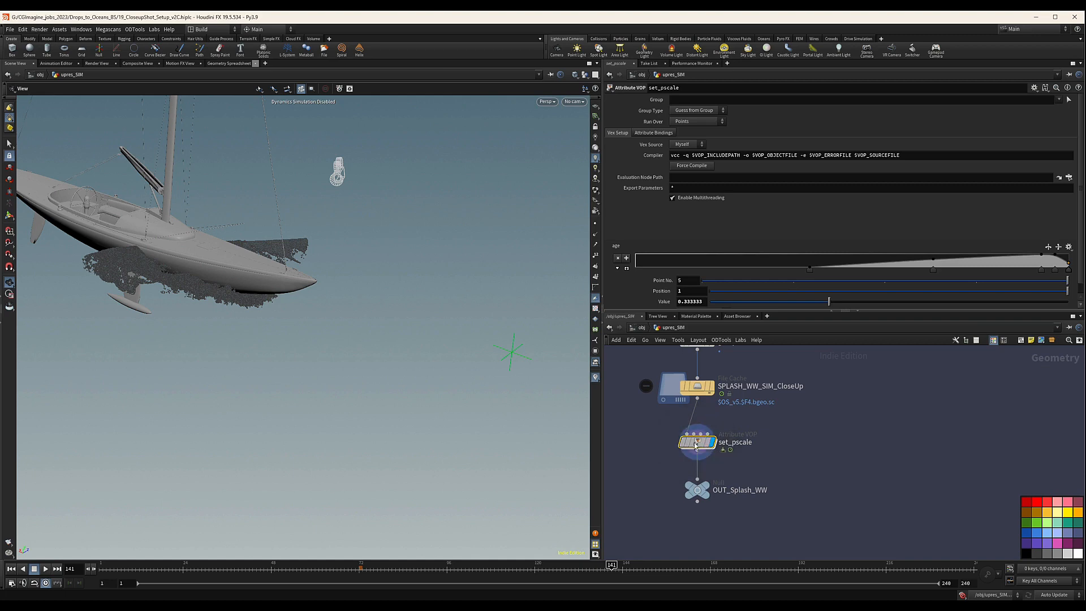
scroll(693, 492, up, 5)
scroll(761, 442, down, 4)
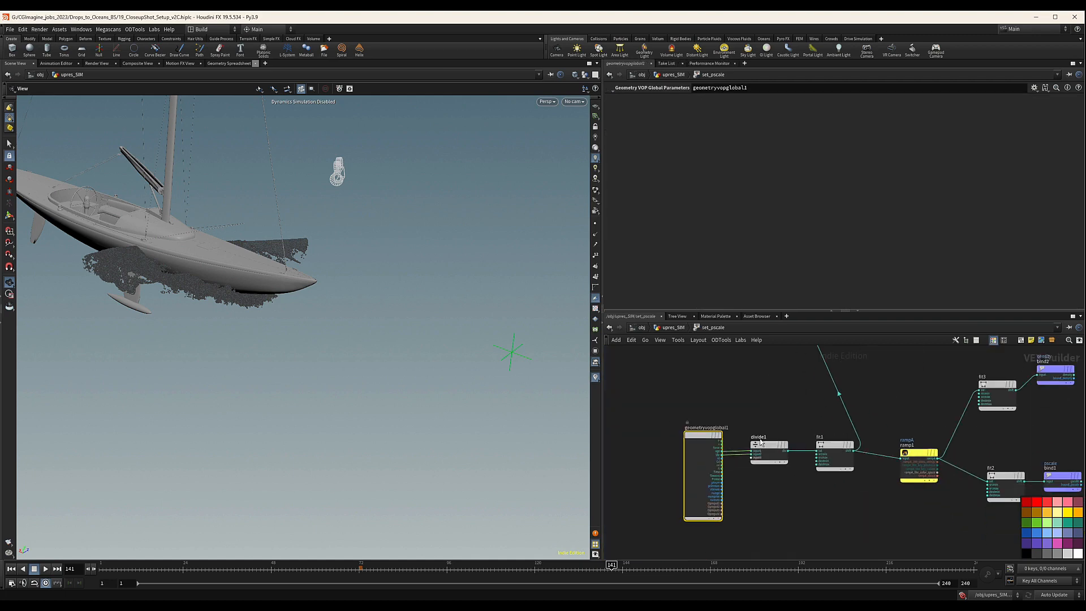
scroll(736, 430, down, 3)
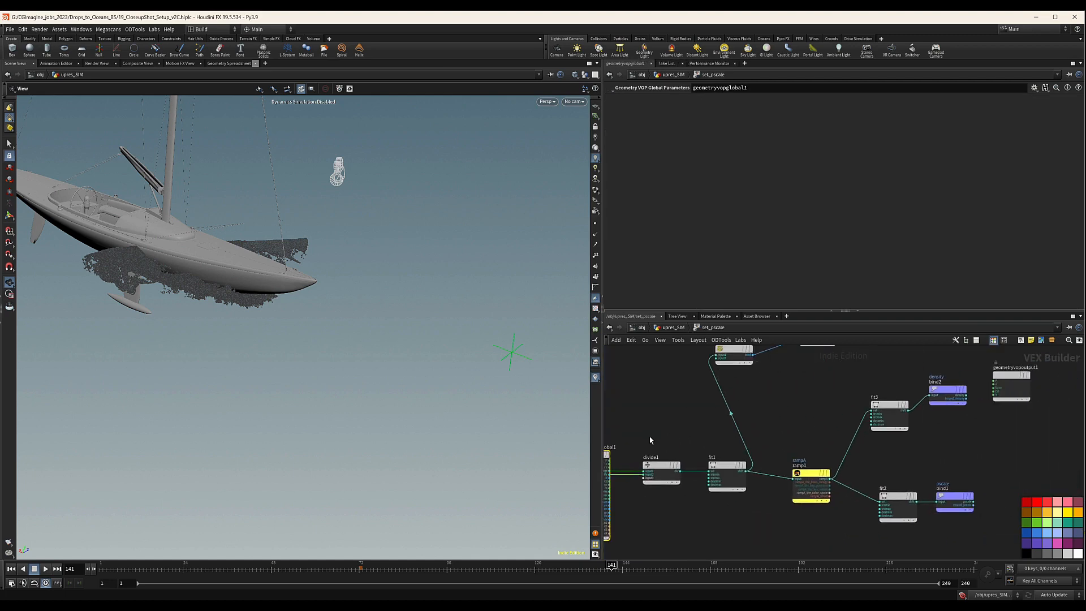
drag(749, 378, 719, 396)
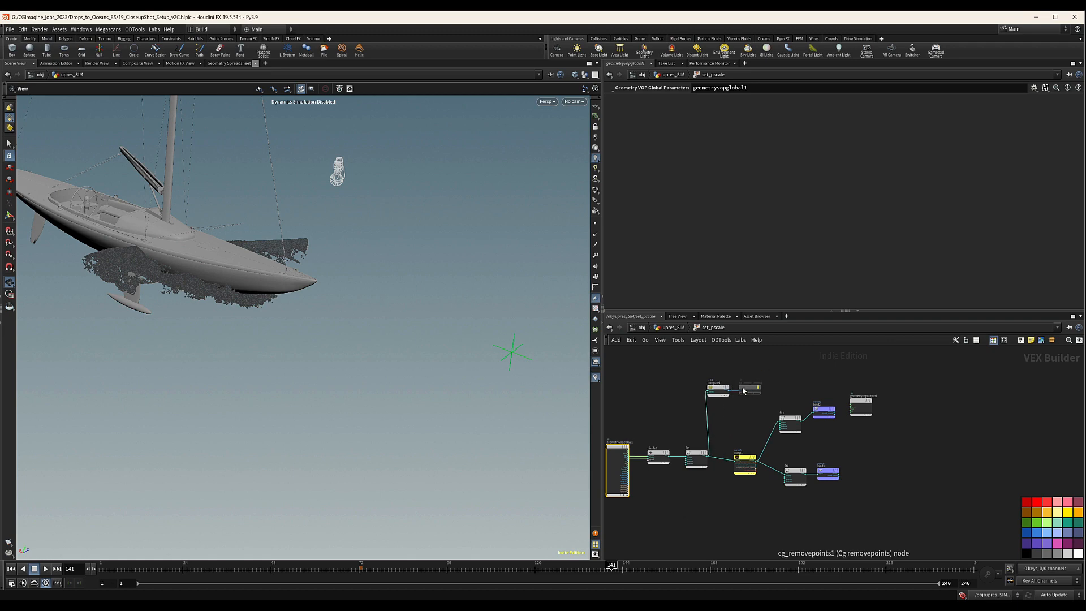
drag(709, 381, 772, 399)
key(Delete)
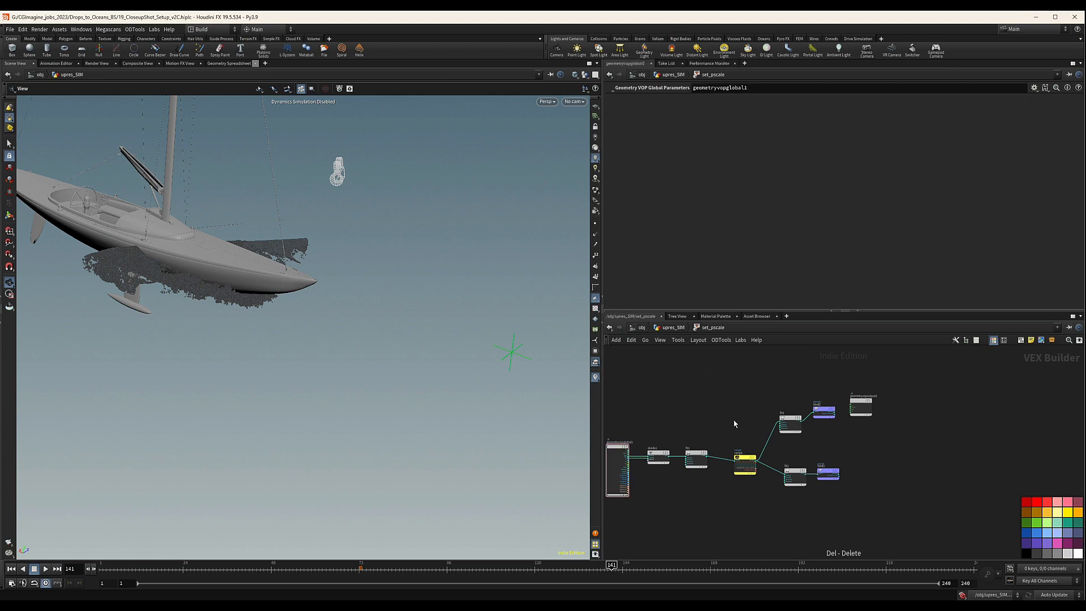
Set the fit2 node's destination range to 0.0015 minimum and 0.0045 maximum in the set_pscale network.
click(693, 451)
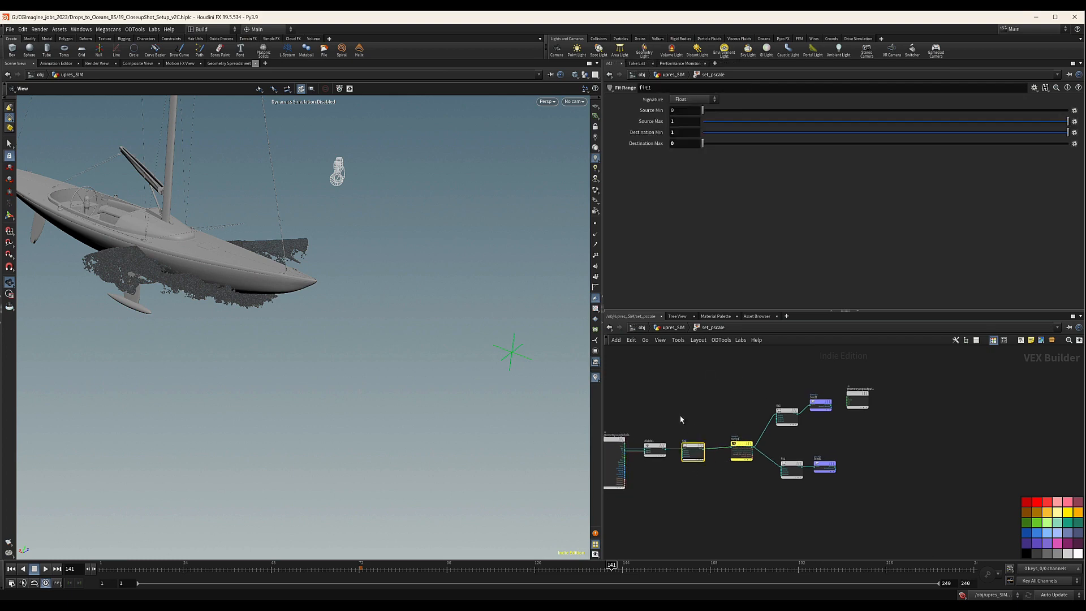
key(h)
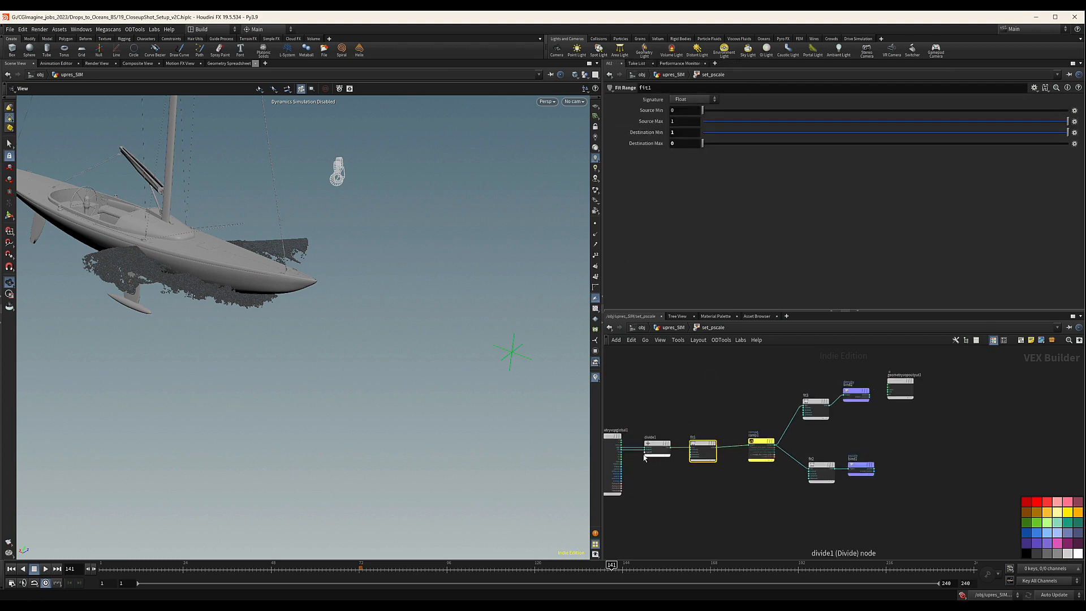
click(738, 461)
middle_drag(823, 412, 753, 409)
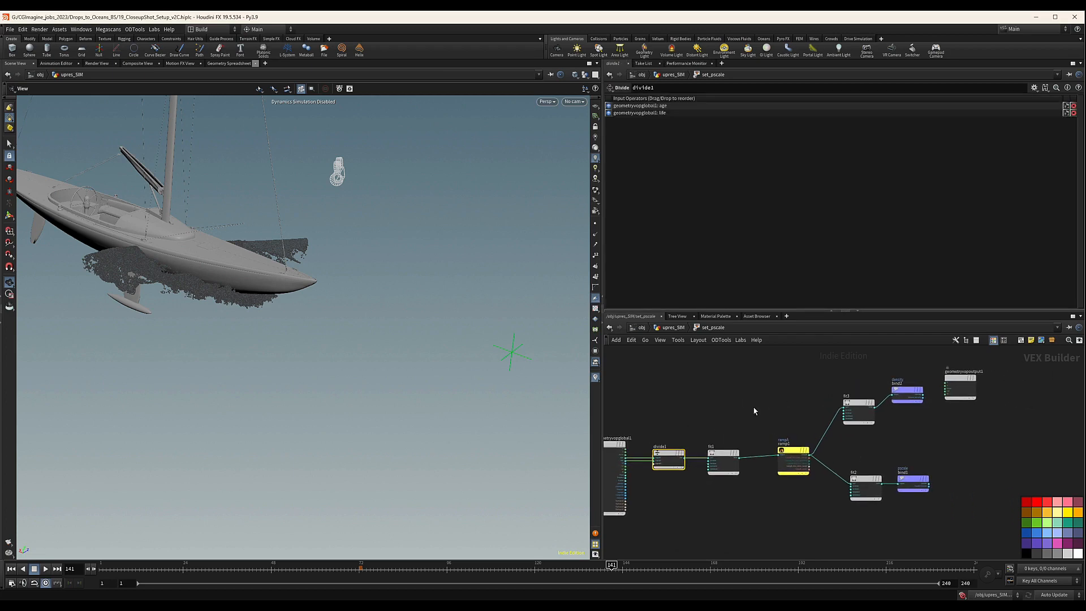
click(865, 486)
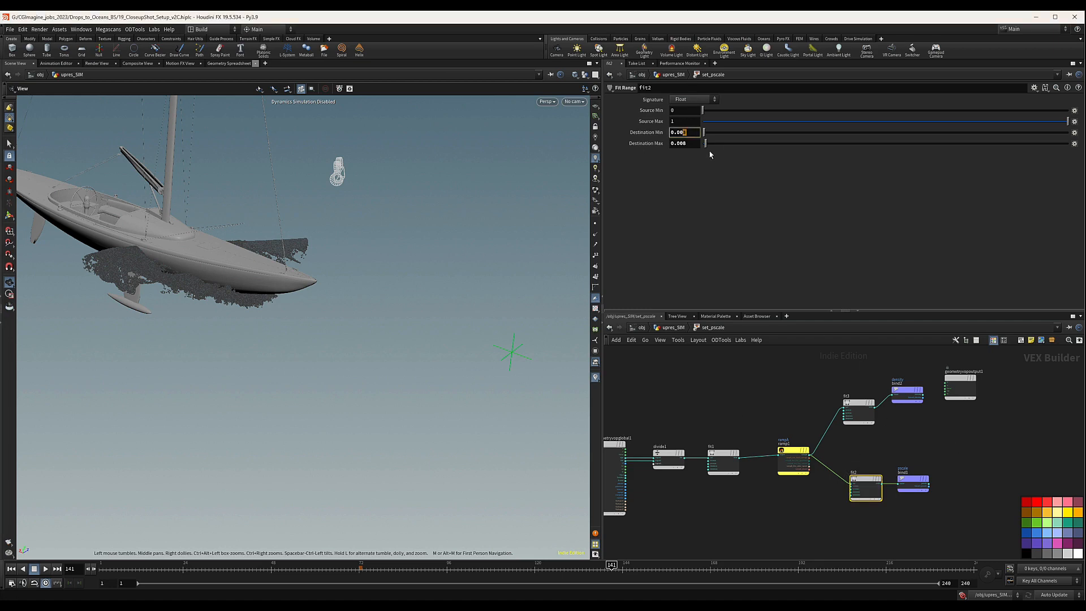
key(Return)
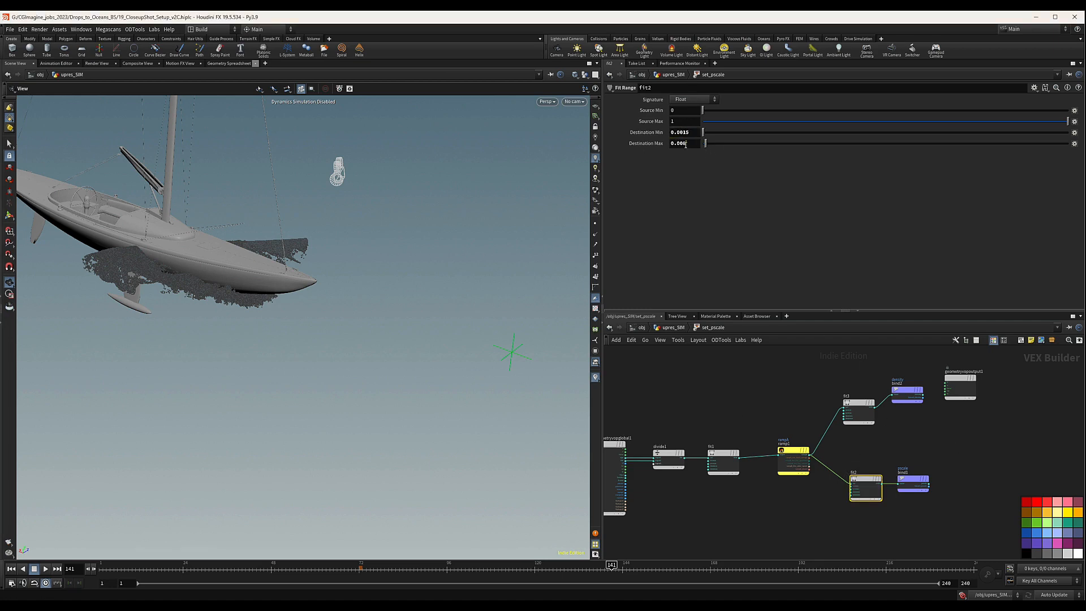
text(0.0045)
key(Return)
Move point 1 of set_pscale's age ramp to position 0.12451, and change how the particles display in the viewport.
click(859, 409)
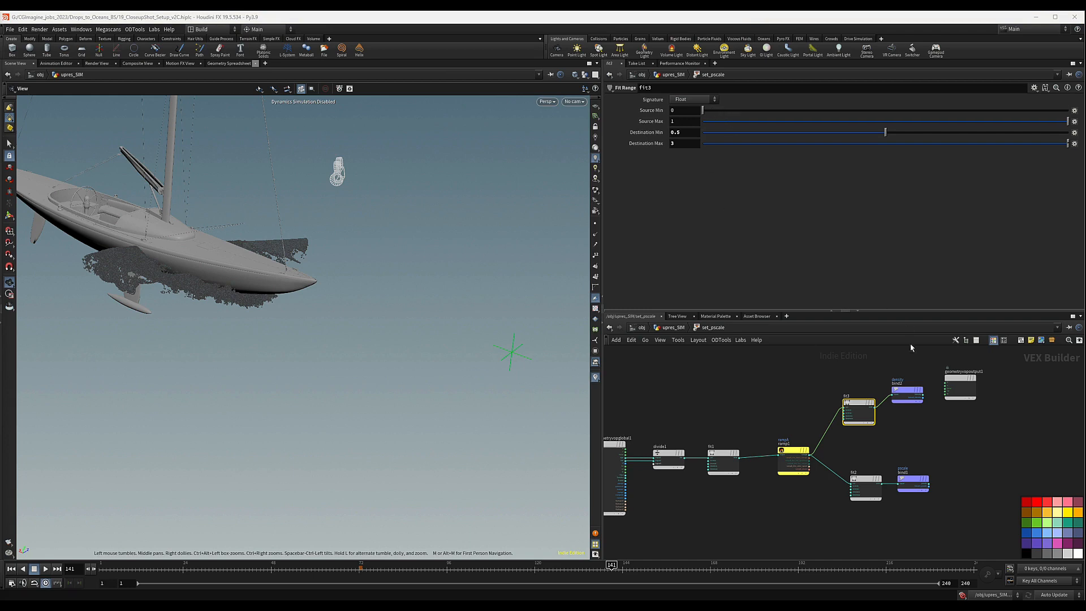
click(680, 328)
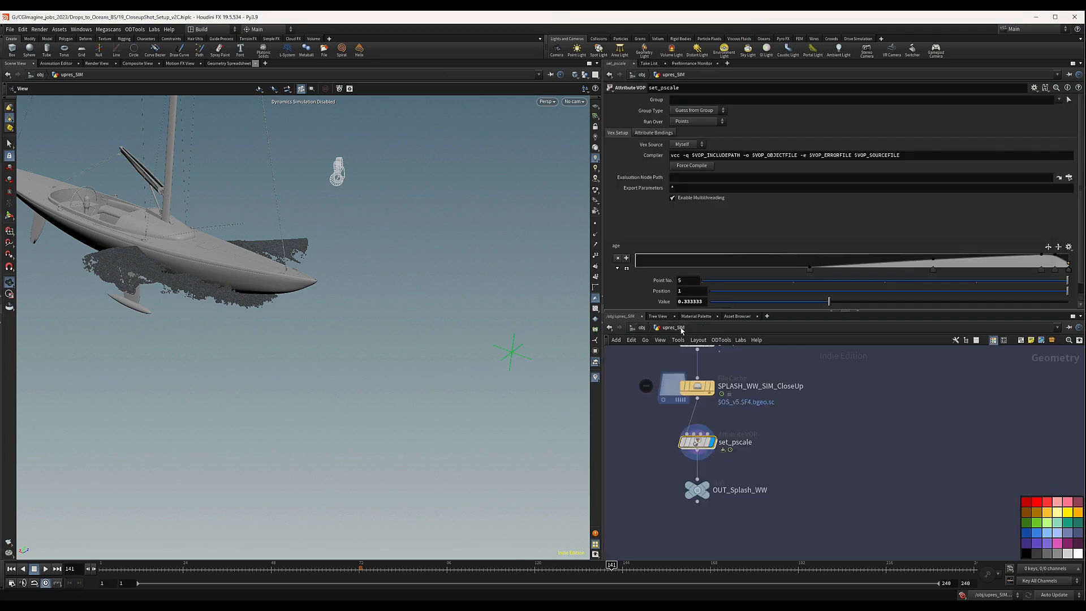
drag(809, 273, 689, 271)
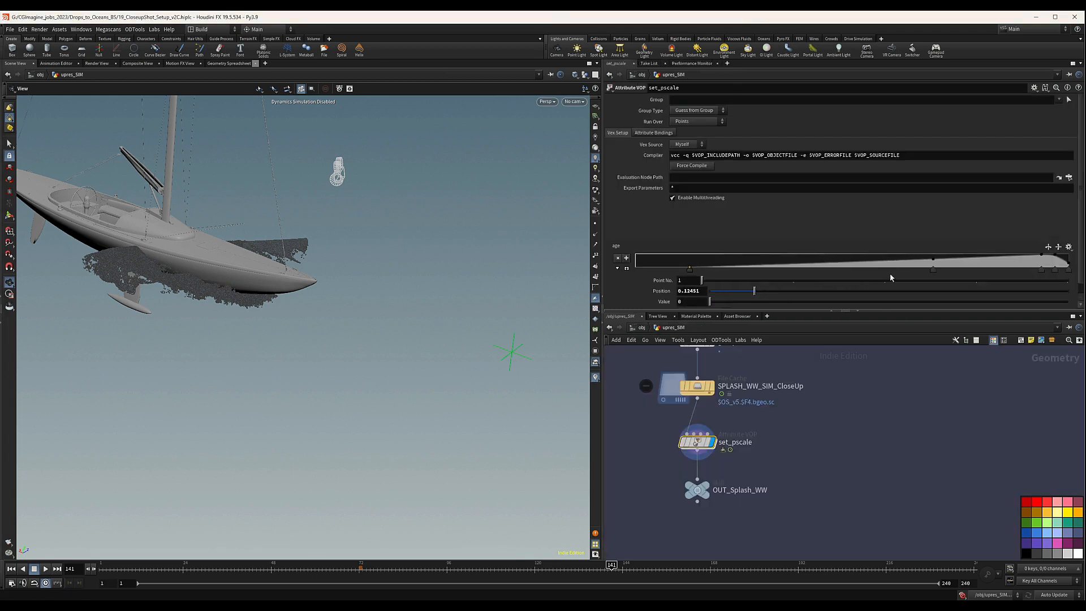
click(595, 190)
click(615, 416)
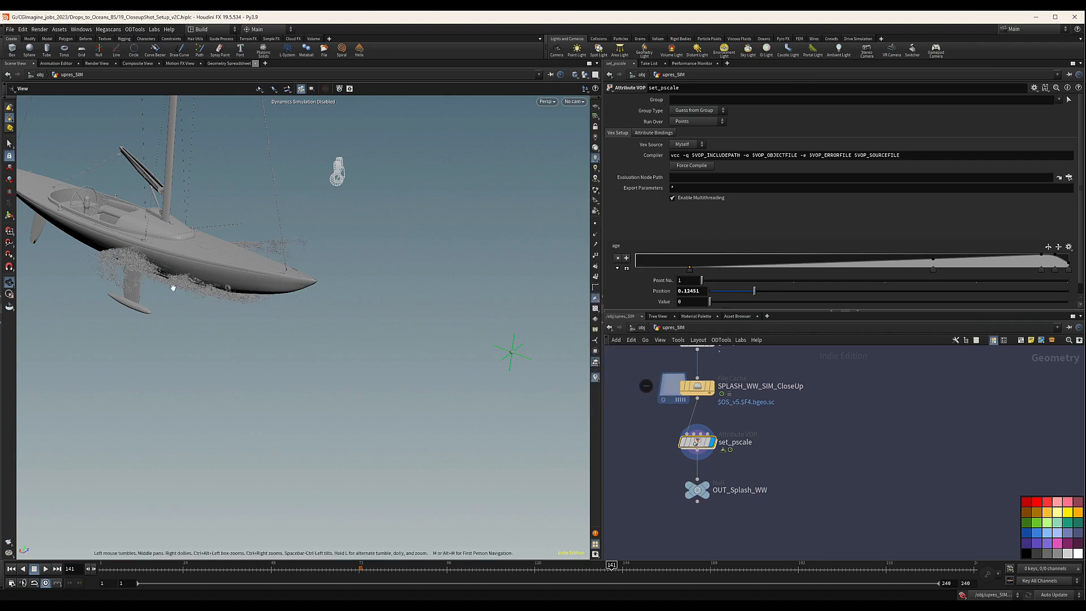
Overlay OUT_BOAT_SPLASH_FLIP as a template to compare it with the whitewater along the hull, and turn the template off.
drag(200, 279, 187, 293)
right_drag(186, 293, 490, 252)
drag(490, 252, 243, 223)
scroll(798, 460, down, 5)
scroll(798, 460, down, 10)
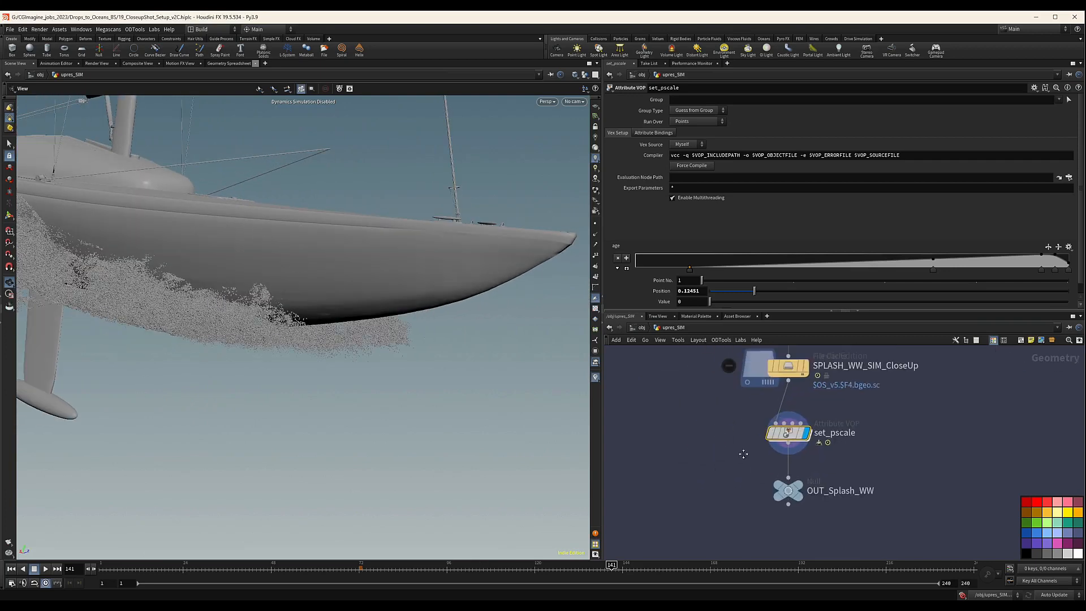
scroll(753, 458, up, 8)
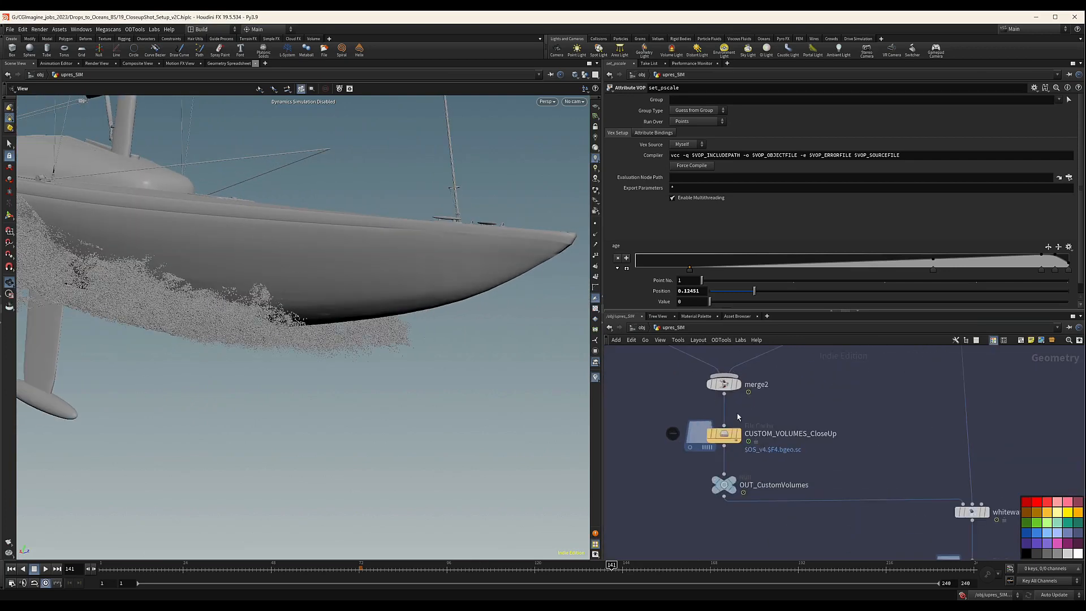
scroll(760, 462, down, 6)
scroll(735, 478, up, 8)
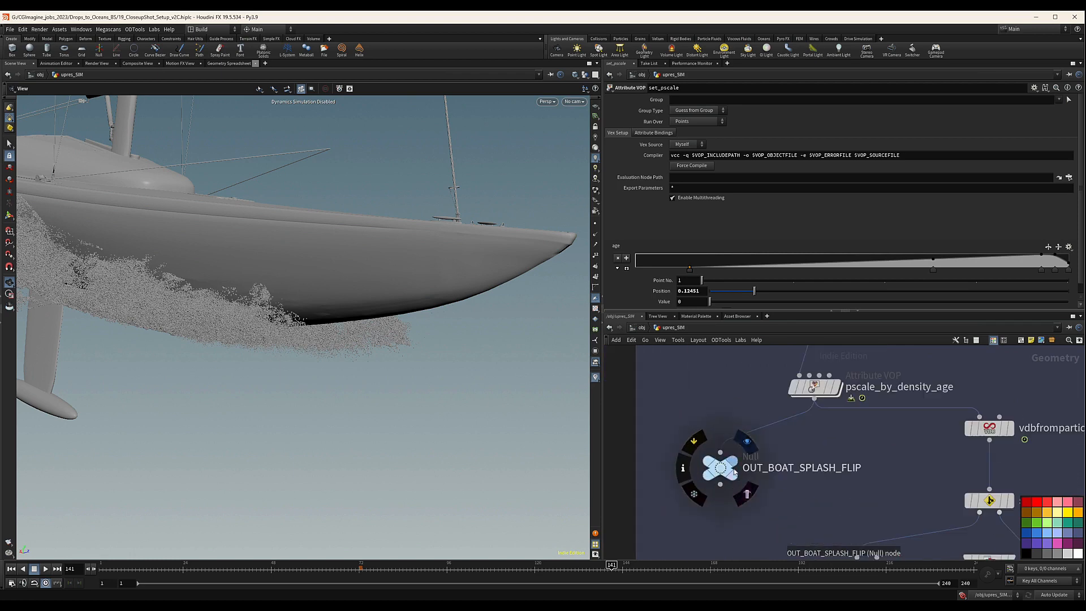
click(735, 480)
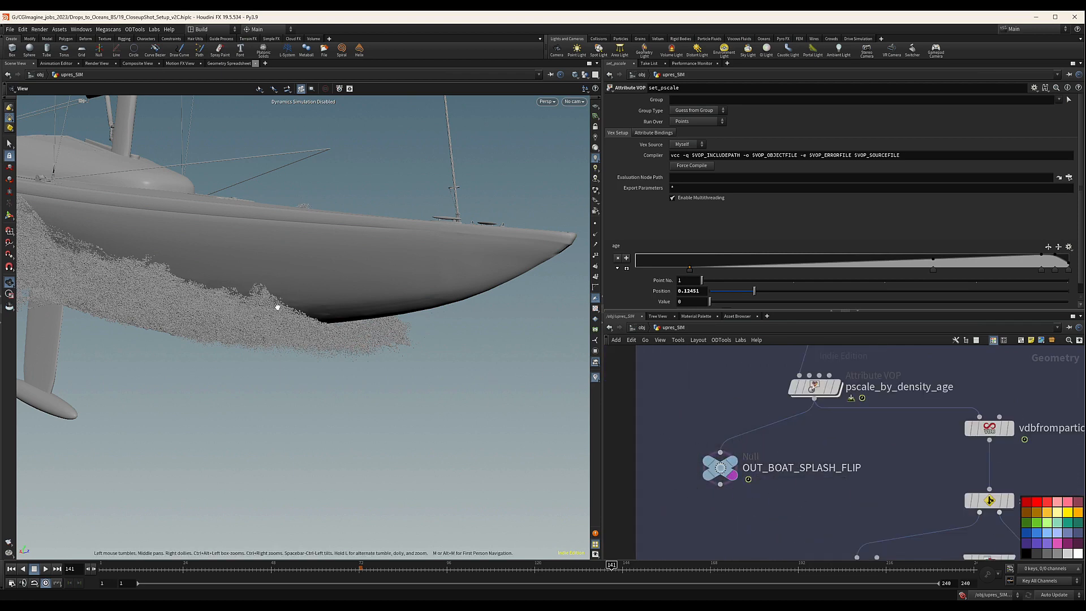
drag(277, 307, 244, 266)
mouse_move(736, 464)
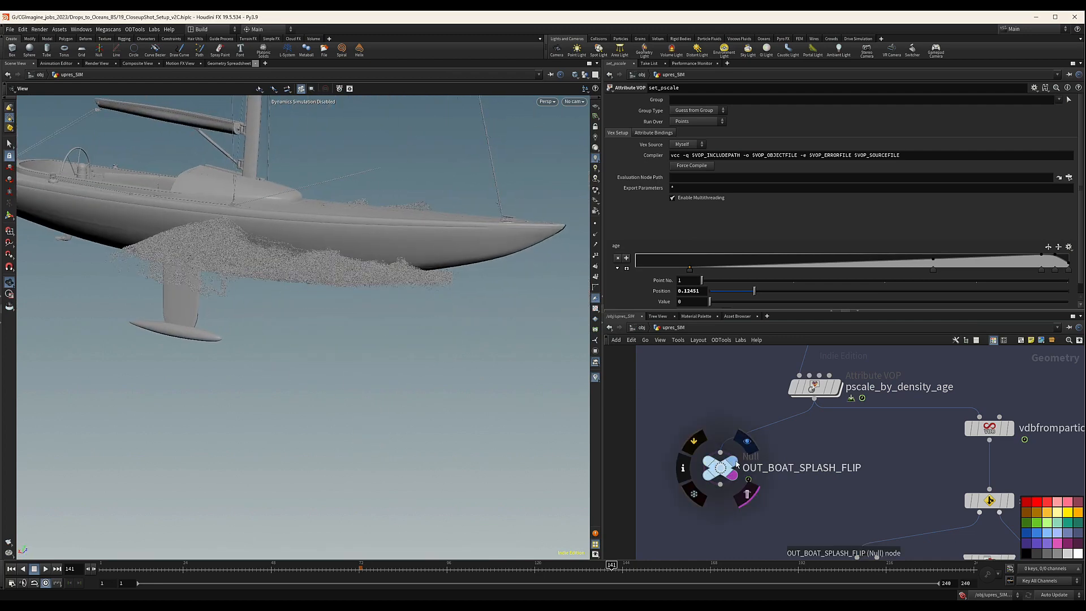
click(736, 478)
Display OUT_BOAT_SPLASH_FLIP and toggle the template overlay of OUT_Splash_WW to compare the two splash outputs.
click(735, 462)
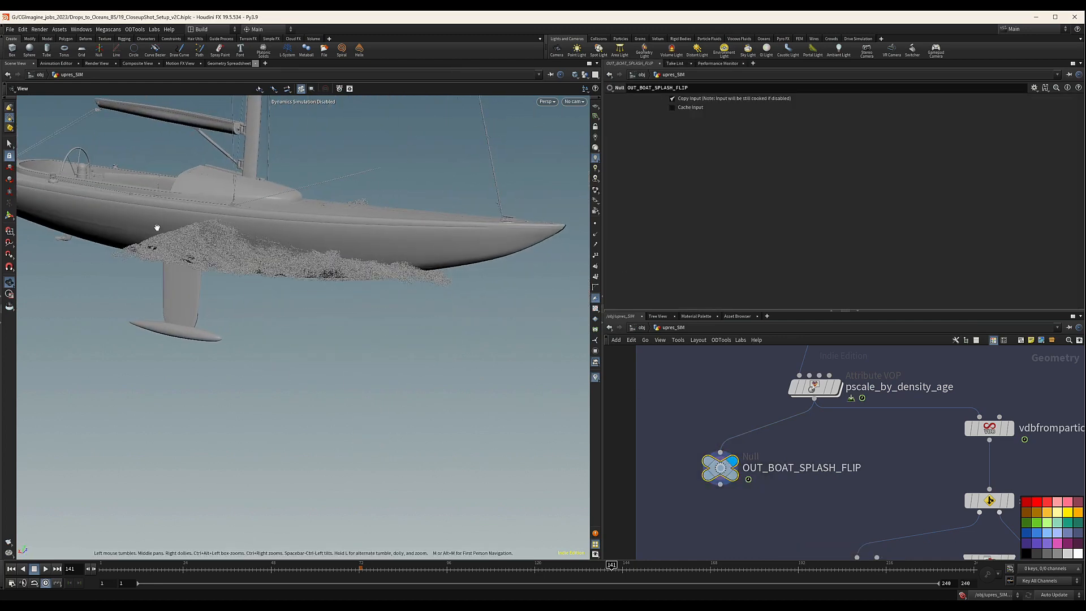
drag(264, 244, 264, 235)
scroll(876, 477, down, 5)
middle_drag(939, 526, 831, 357)
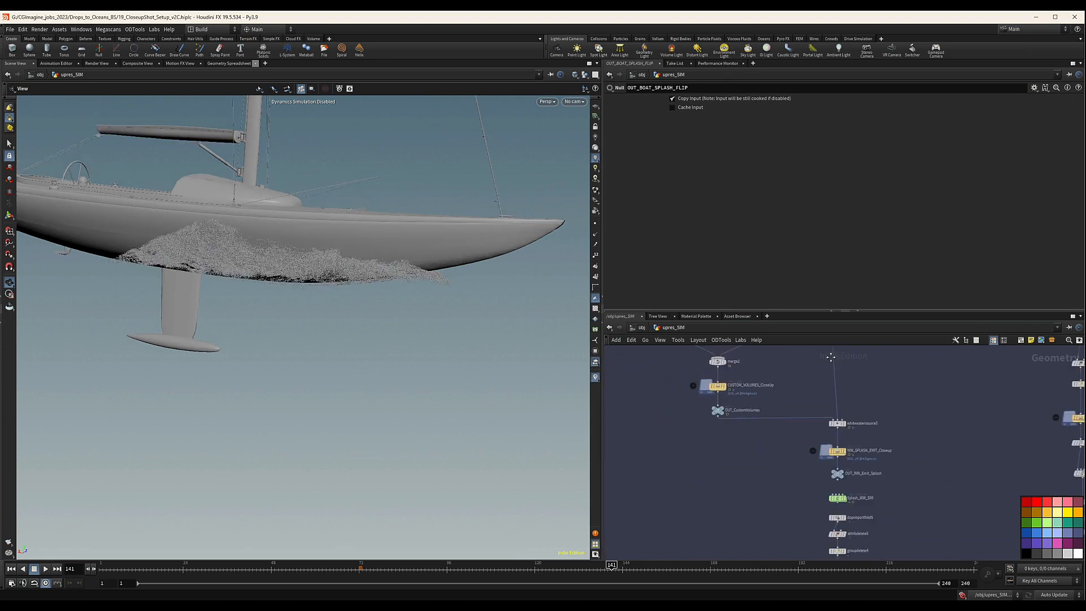
middle_drag(930, 496, 888, 327)
scroll(823, 456, up, 5)
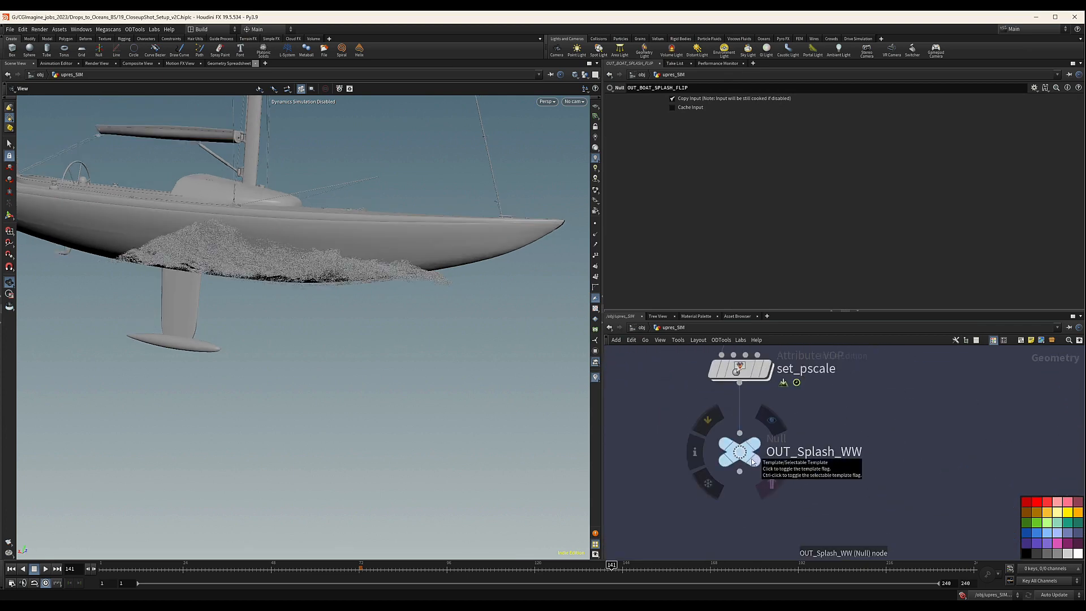
click(752, 462)
drag(330, 279, 255, 257)
Leave upres_SIM and open the Rain_mist geometry network from the object level.
scroll(814, 410, down, 6)
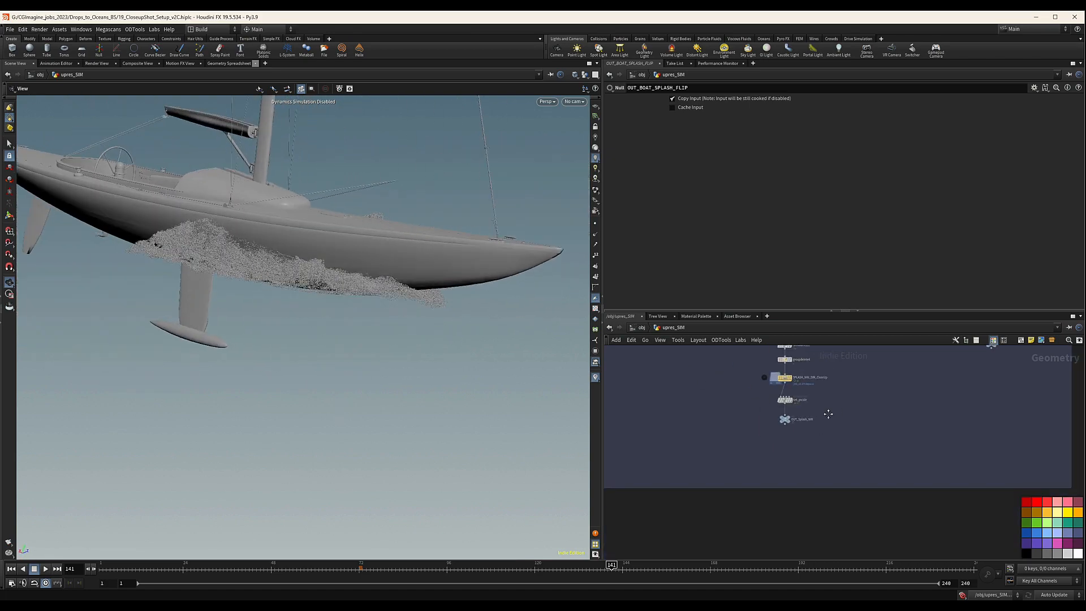
scroll(828, 414, down, 8)
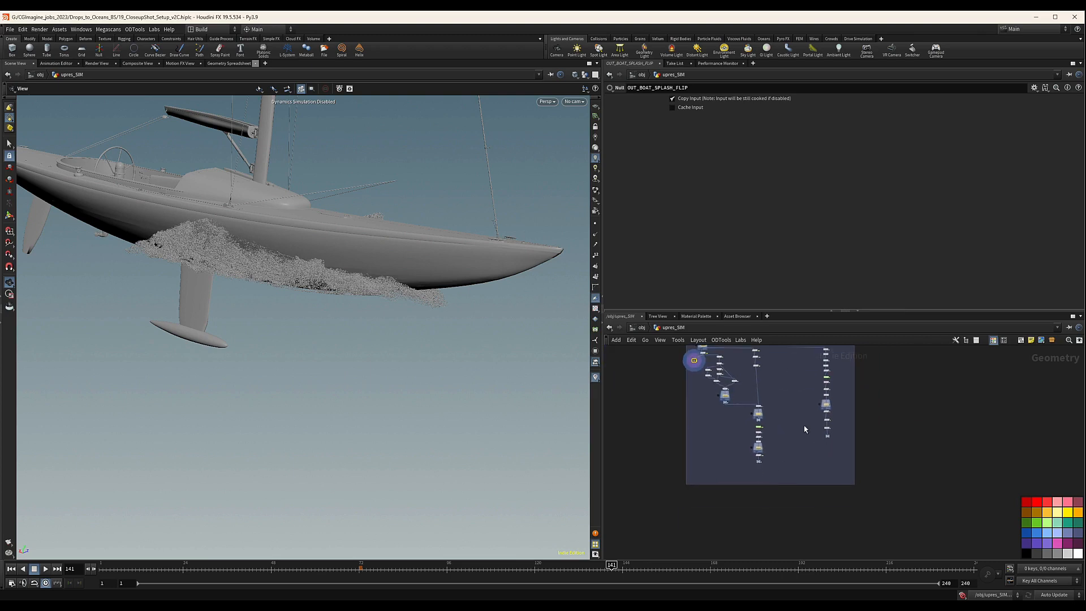
scroll(747, 458, up, 8)
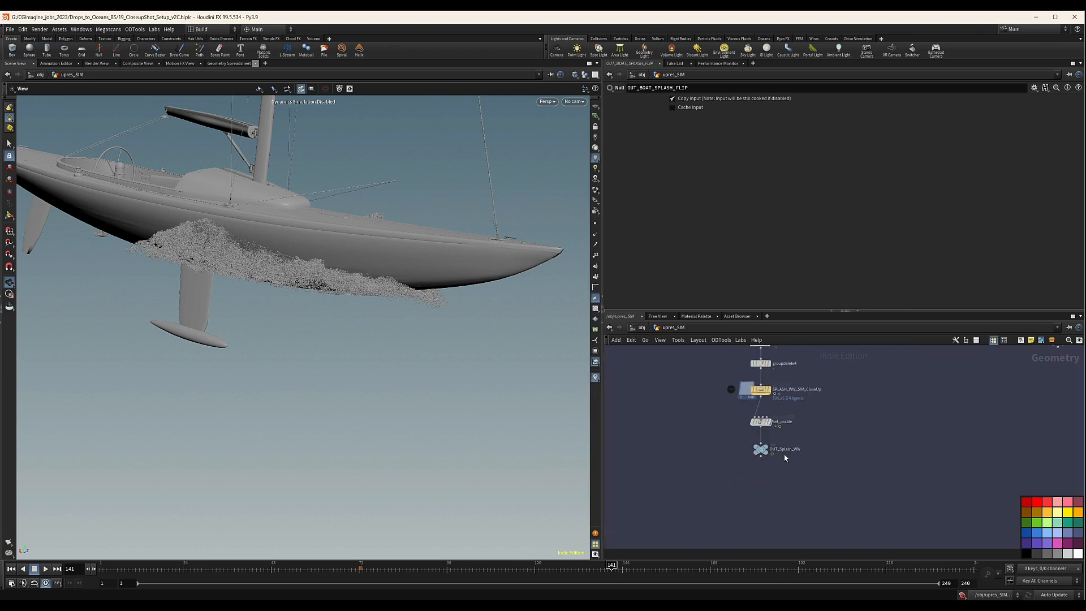
scroll(784, 454, up, 4)
scroll(870, 442, down, 4)
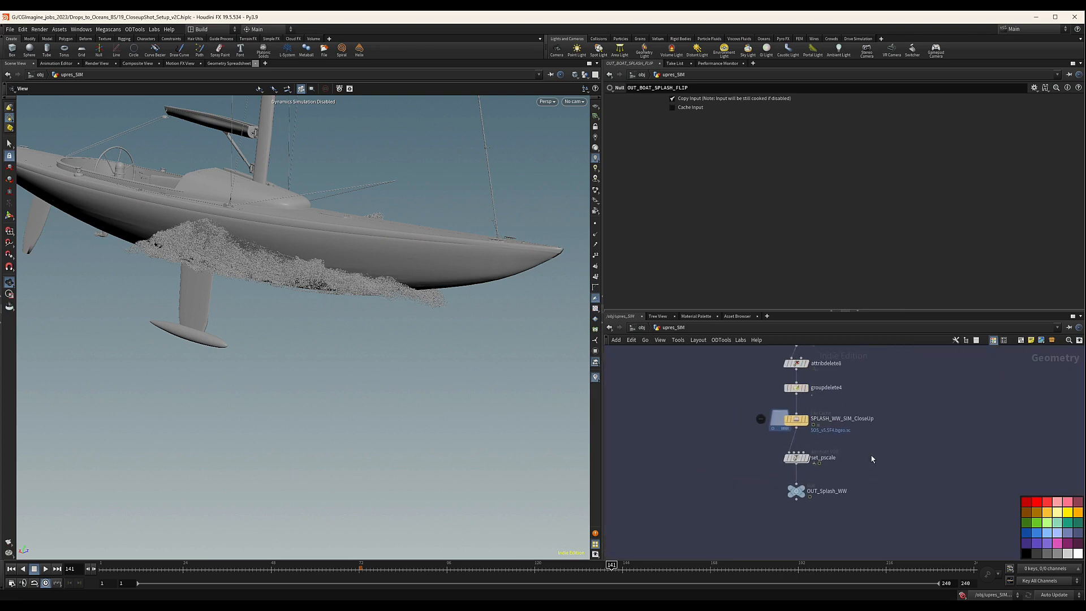
click(642, 329)
scroll(799, 418, down, 4)
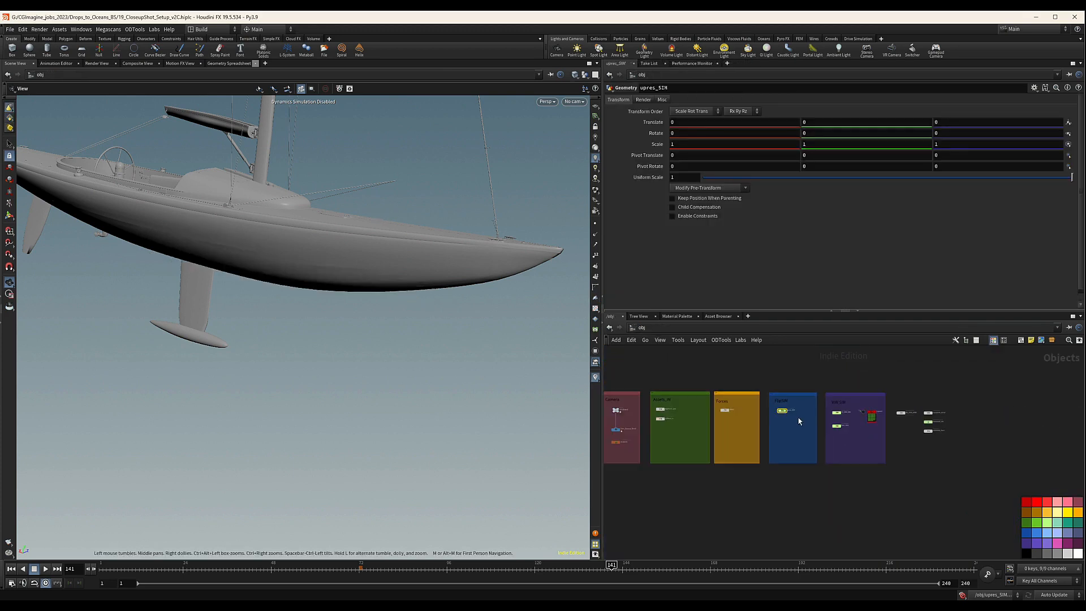
double_click(826, 461)
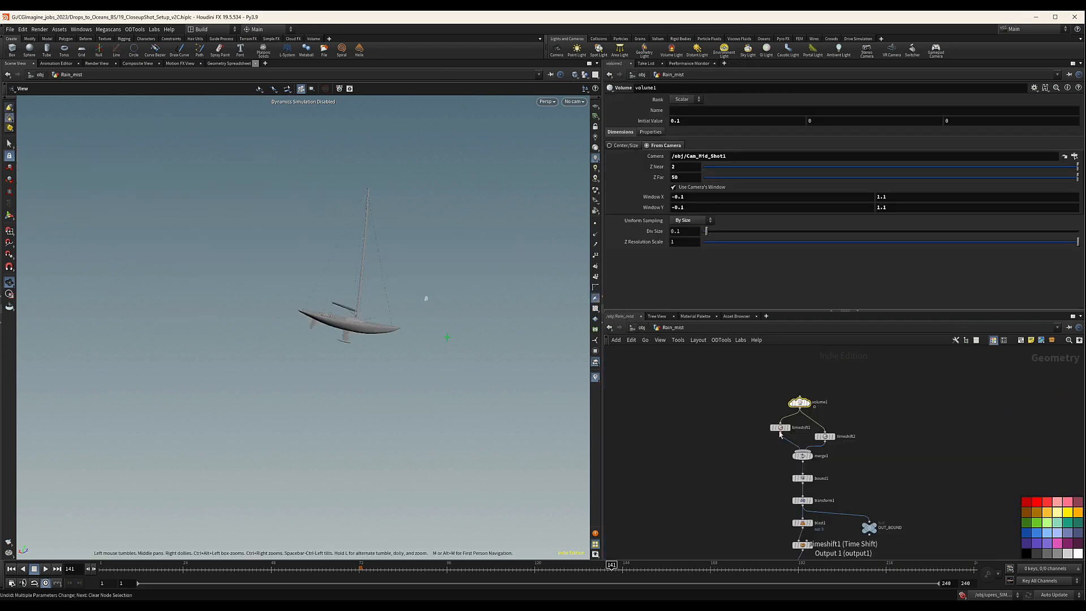
Rearrange the time shift nodes beneath volume1 and set that volume's camera to /obj/Cam_Closeup_Shot3.
drag(781, 429, 827, 429)
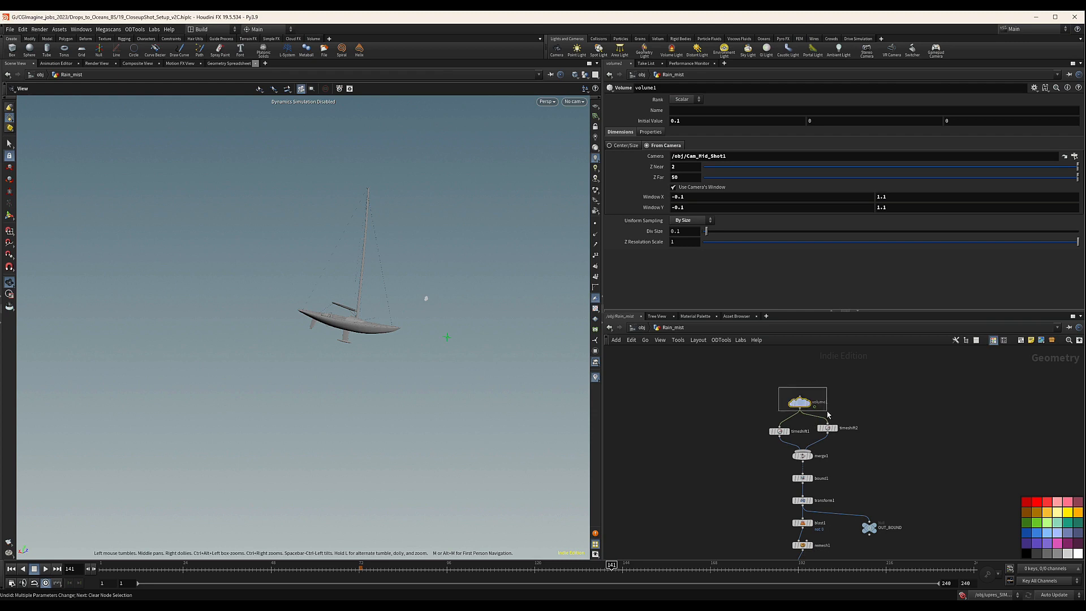
click(1074, 156)
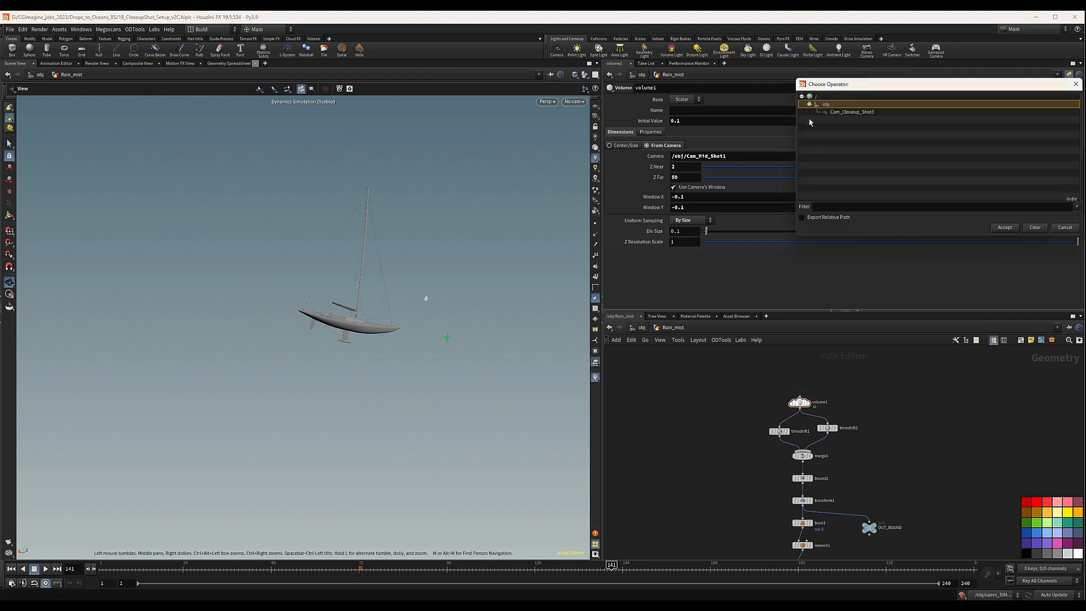
double_click(843, 112)
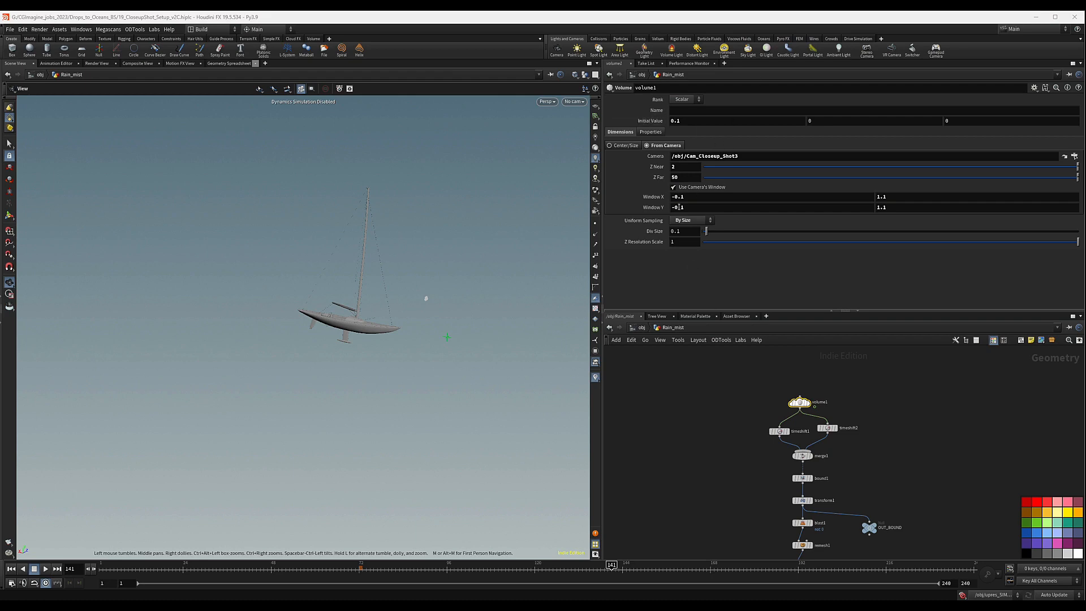
Display bound1 and set its X padding to 2 lower and -25.9 upper.
scroll(790, 431, up, 5)
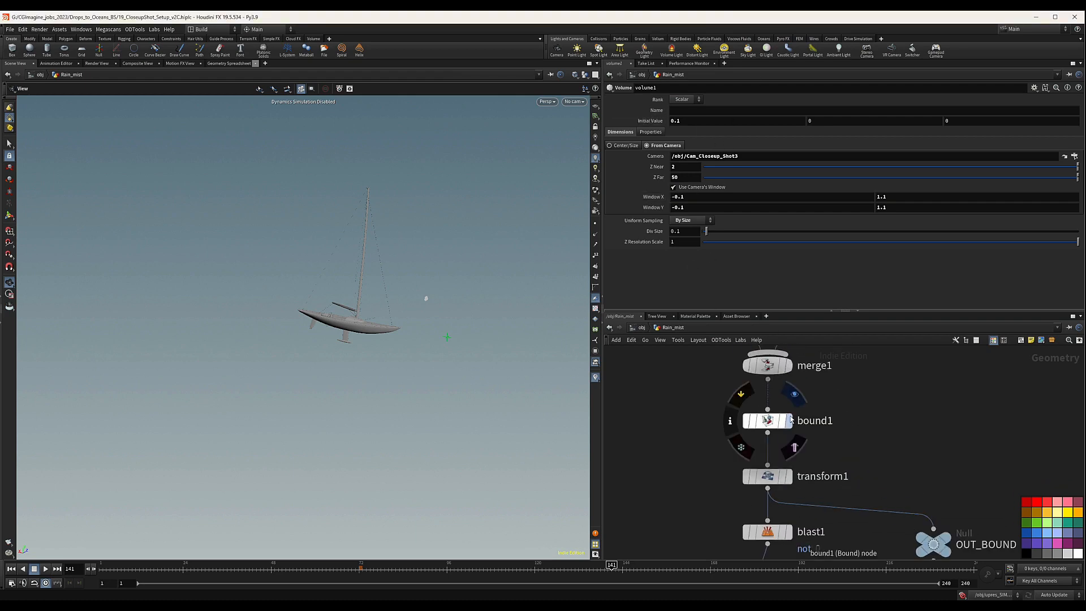
click(790, 420)
click(761, 420)
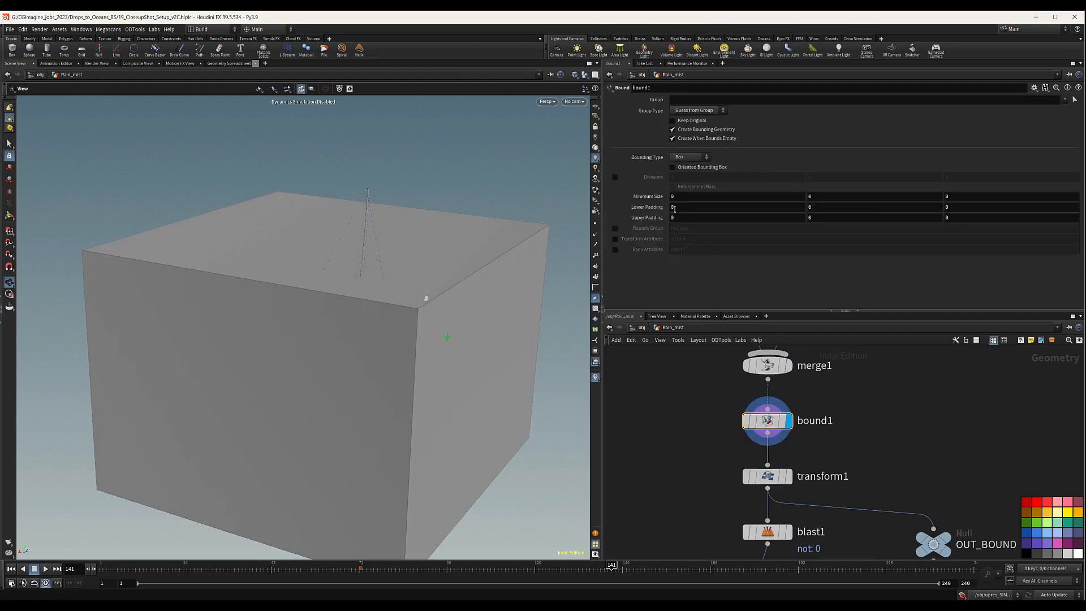
drag(410, 268, 332, 259)
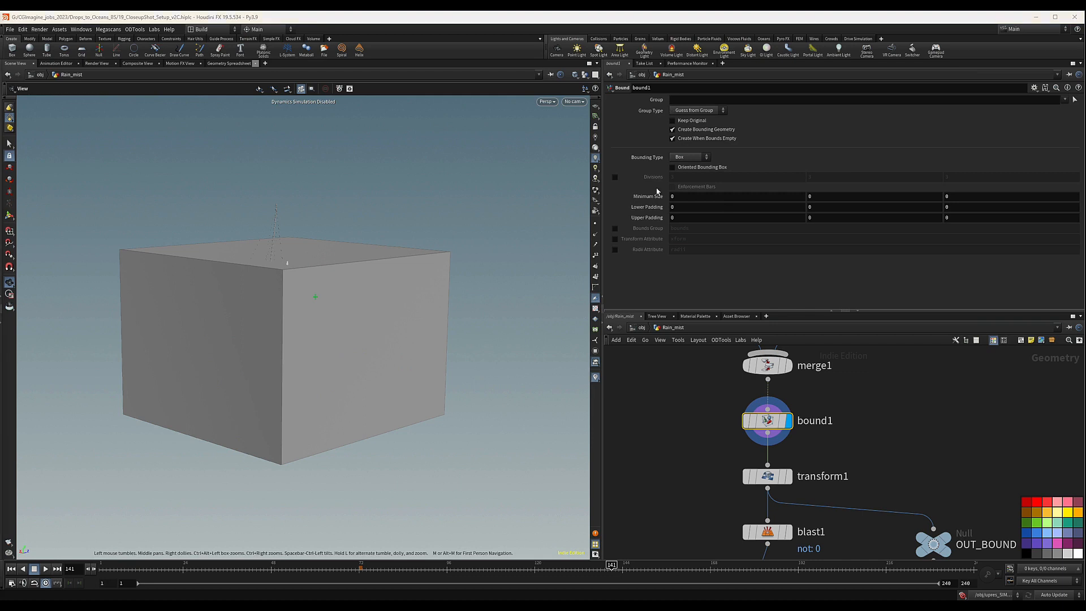
click(679, 207)
text(2)
key(Return)
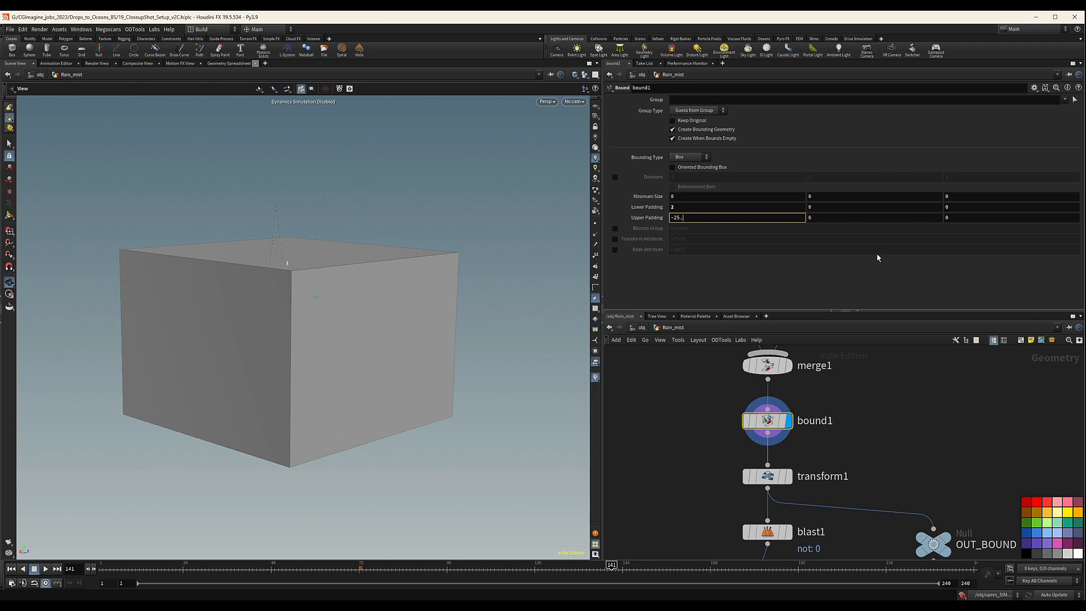
text(-25.9)
key(Return)
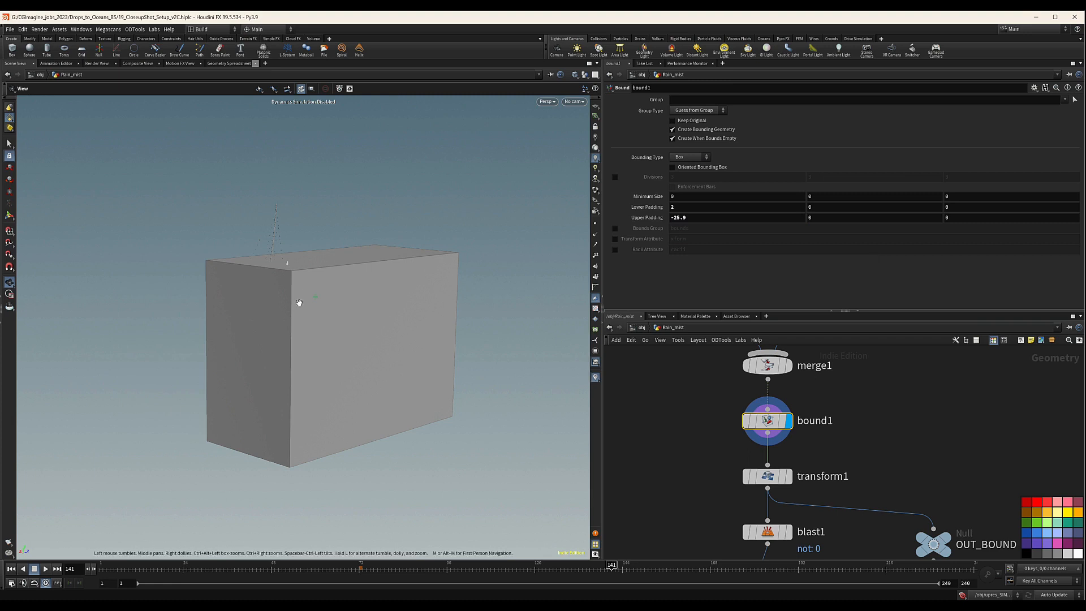
Set bound1's Y padding to -26 lower and 4.7 upper.
drag(298, 300, 319, 291)
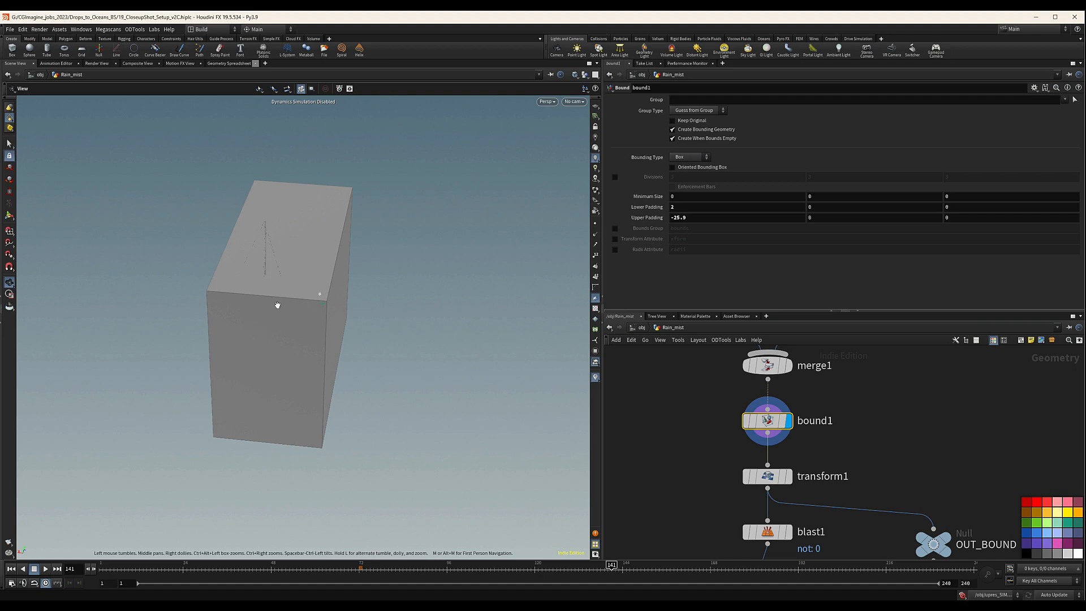
drag(303, 295, 298, 293)
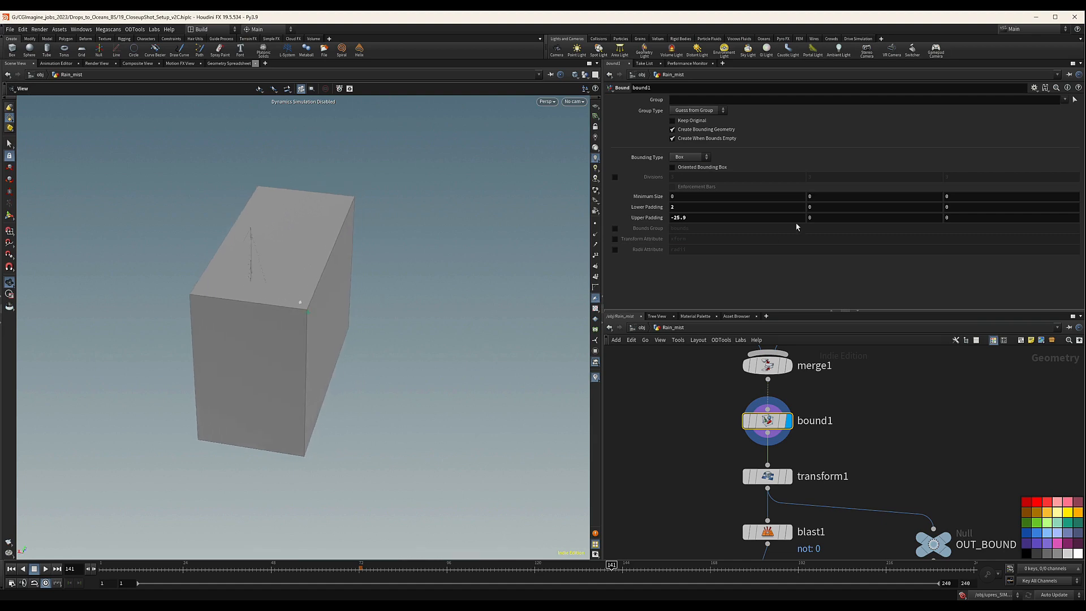
click(815, 207)
key(Return)
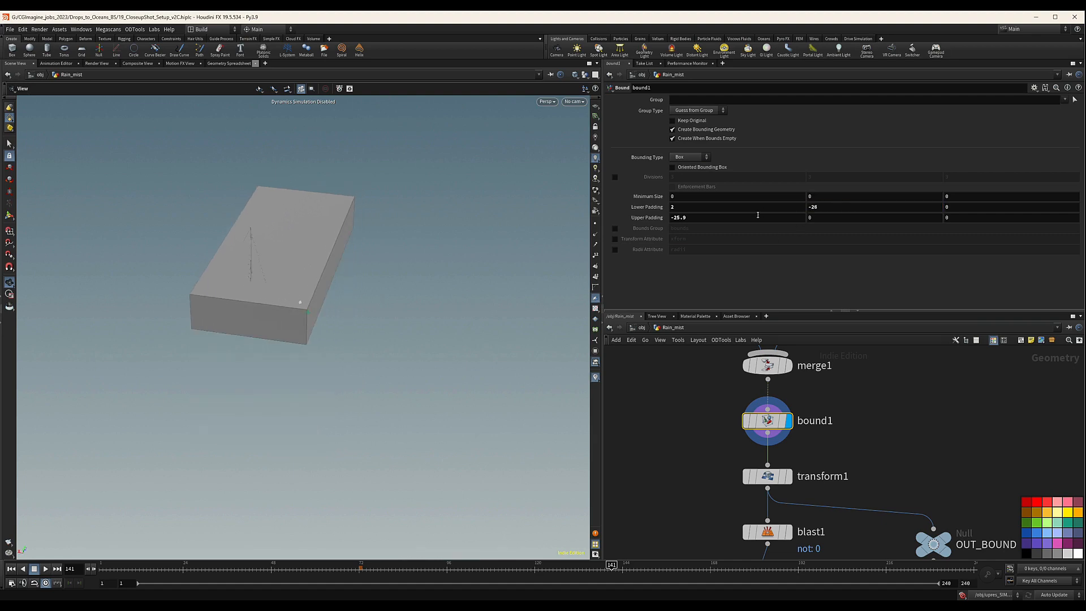
click(839, 218)
text(4.7)
key(Return)
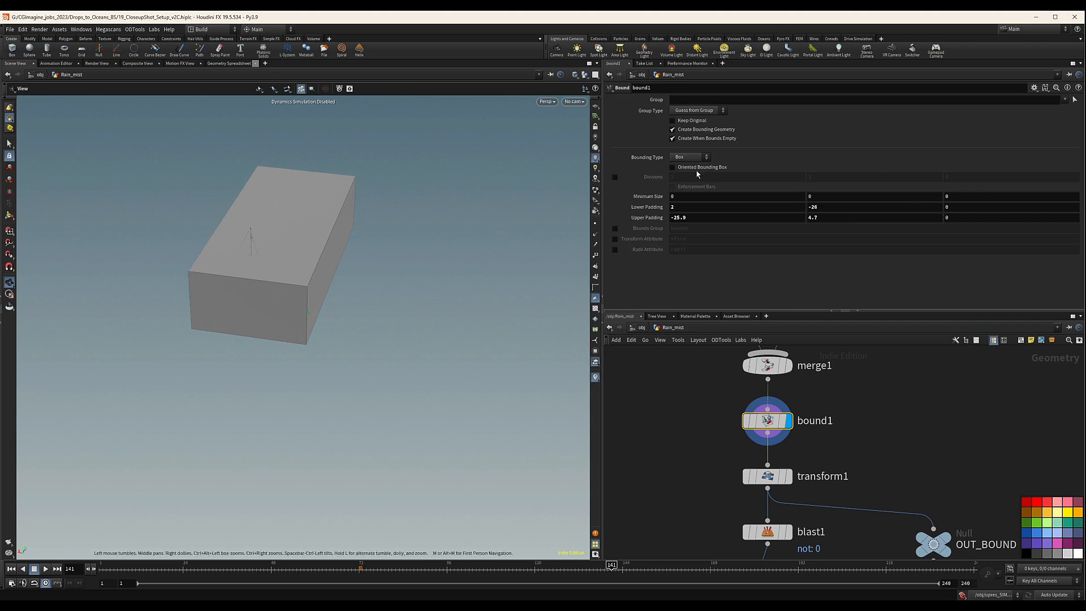
Set bound1's Z padding to -24.6 upper and 9.8 lower.
click(986, 217)
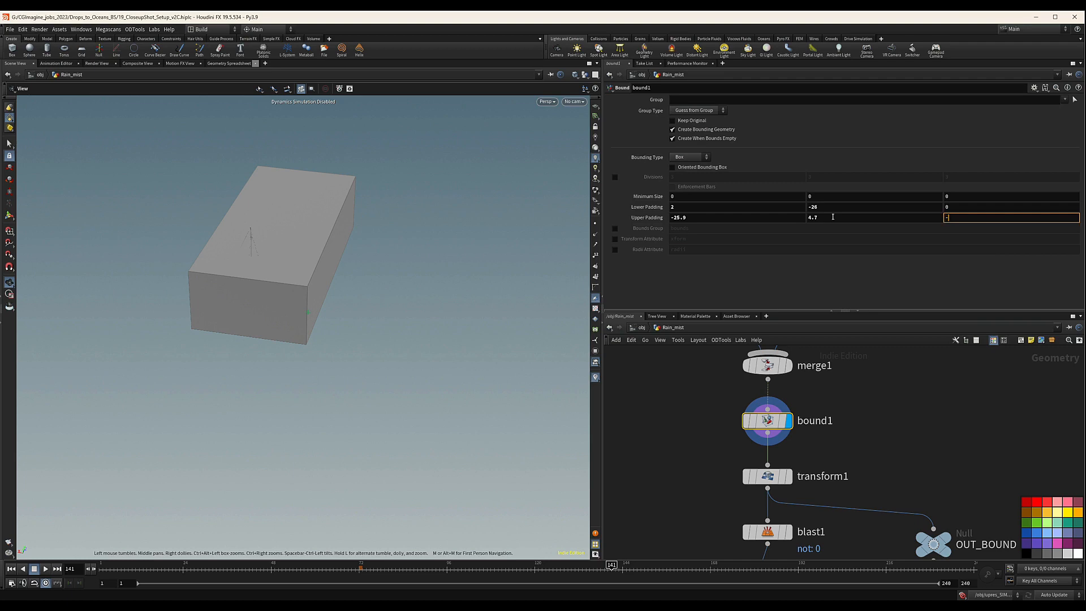
text(-24.6)
key(Return)
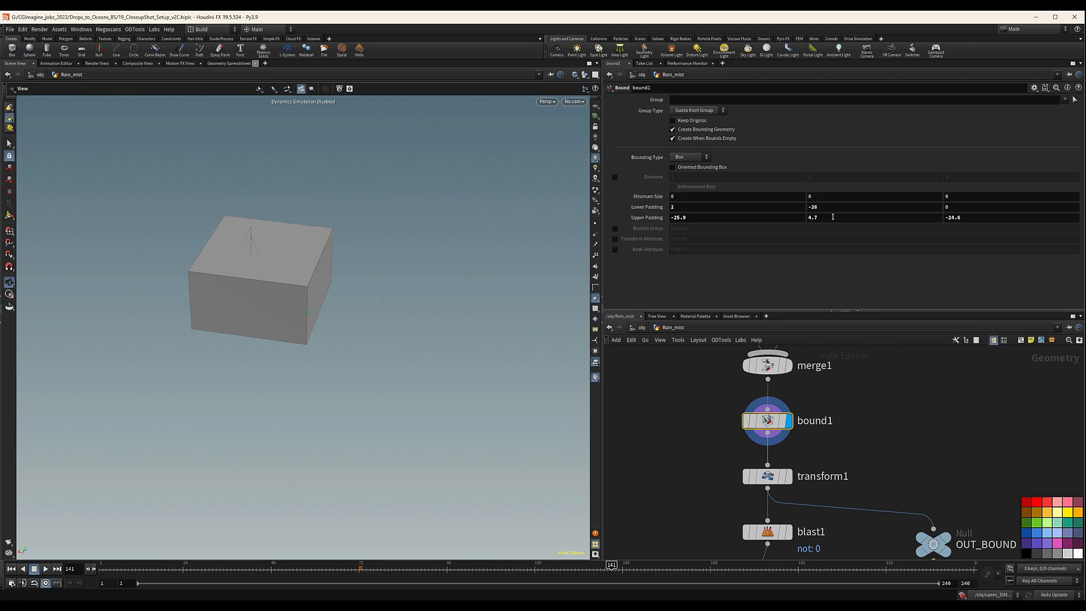
click(965, 208)
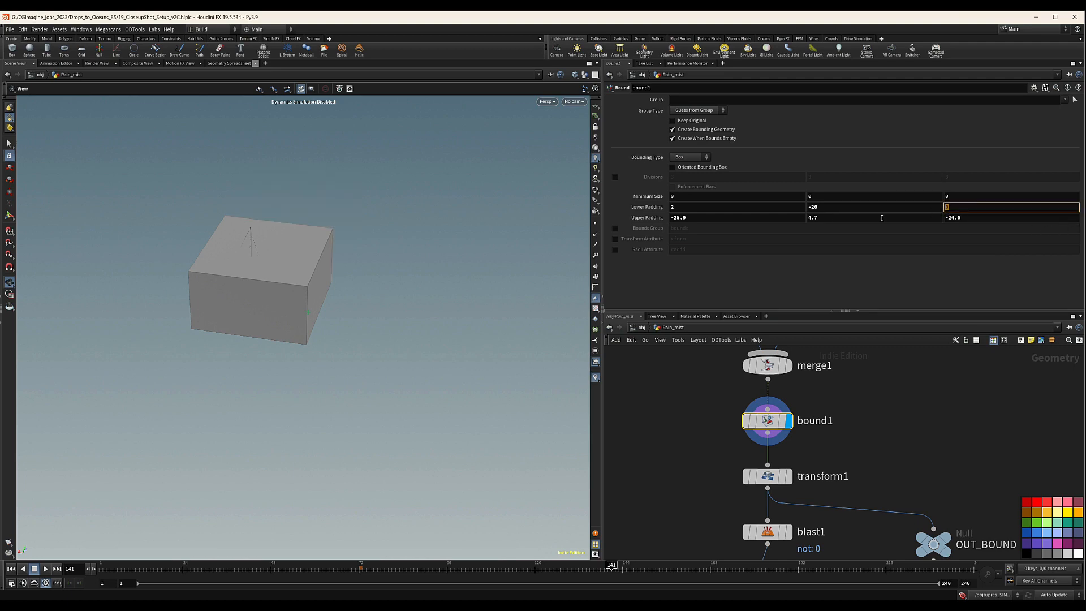
text(9.8)
key(Return)
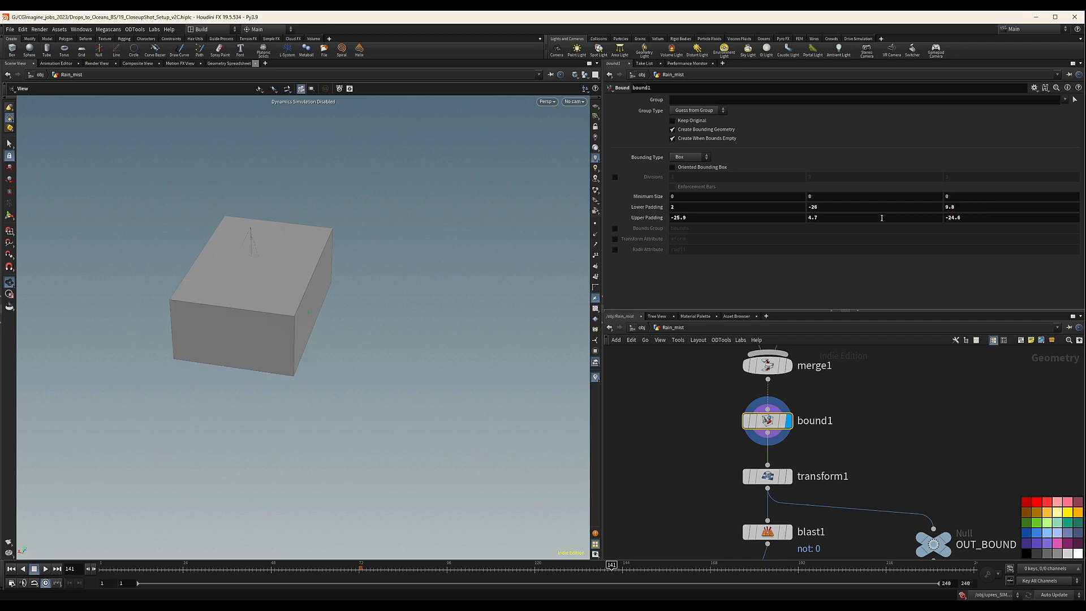
Bypass the transform1 node beneath bound1.
drag(339, 296, 314, 262)
middle_drag(820, 434, 818, 395)
drag(686, 419, 863, 472)
mouse_move(768, 440)
mouse_down()
mouse_move(747, 421)
mouse_move(768, 442)
mouse_up()
click(738, 413)
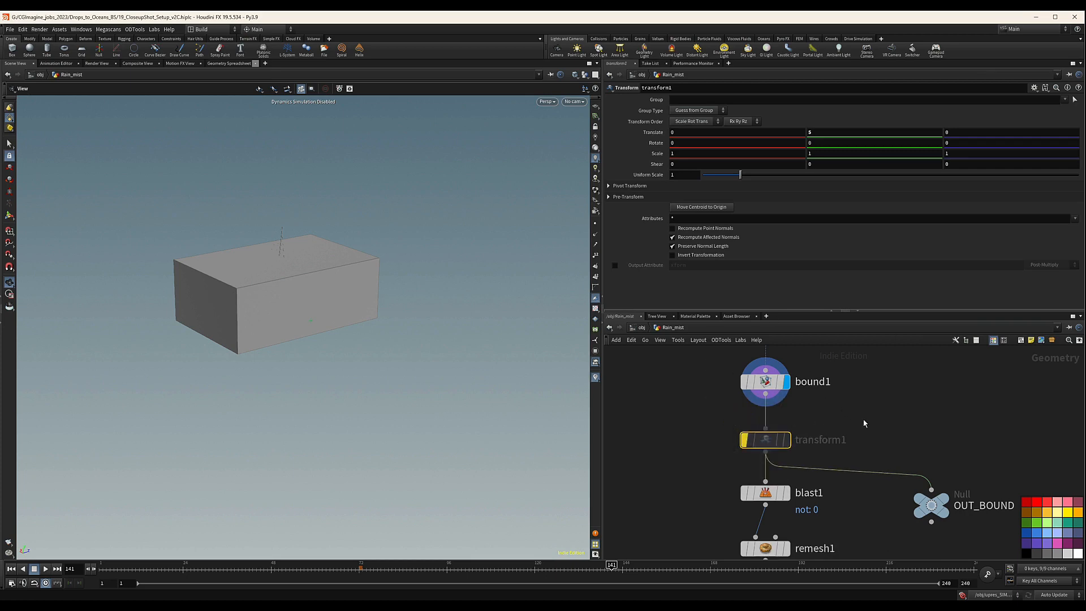
Display blast1 and set its group to 3 so only that side of the bounding box is kept.
scroll(856, 380, down, 2)
middle_drag(864, 447, 830, 426)
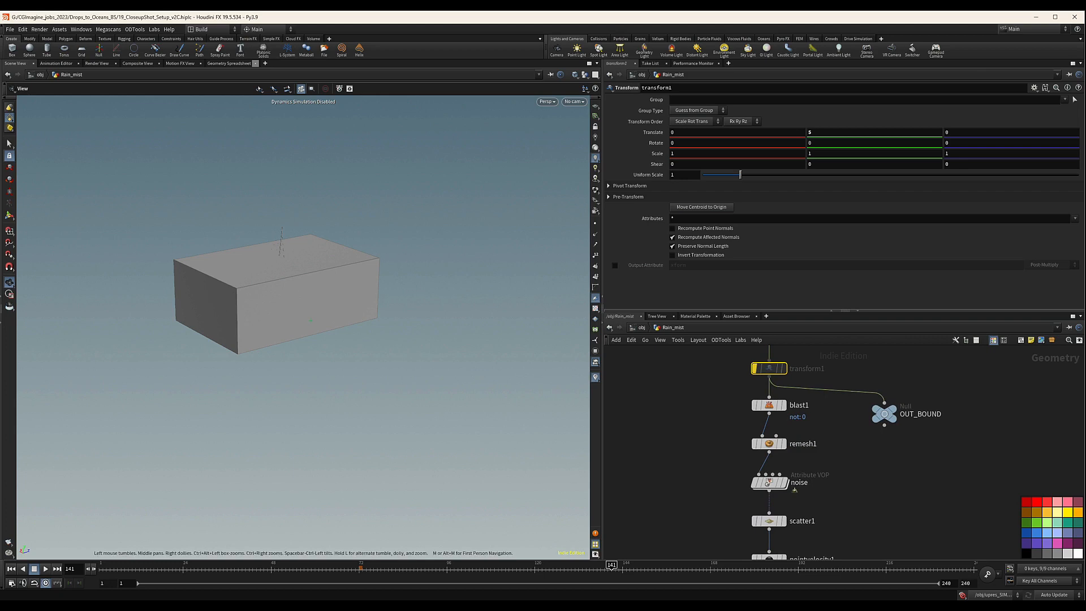
scroll(786, 464, up, 1)
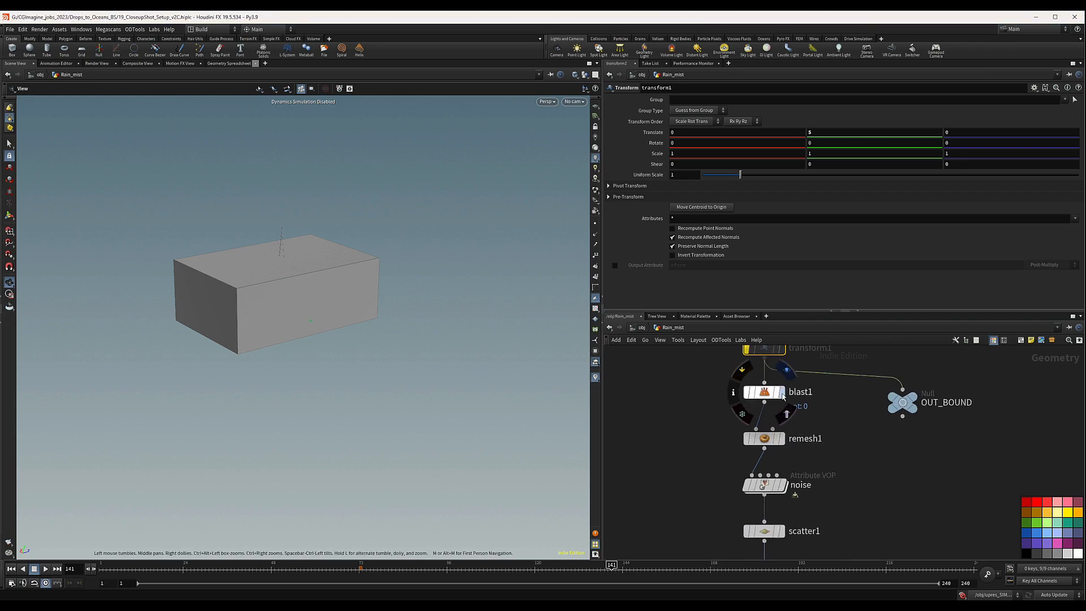
click(781, 392)
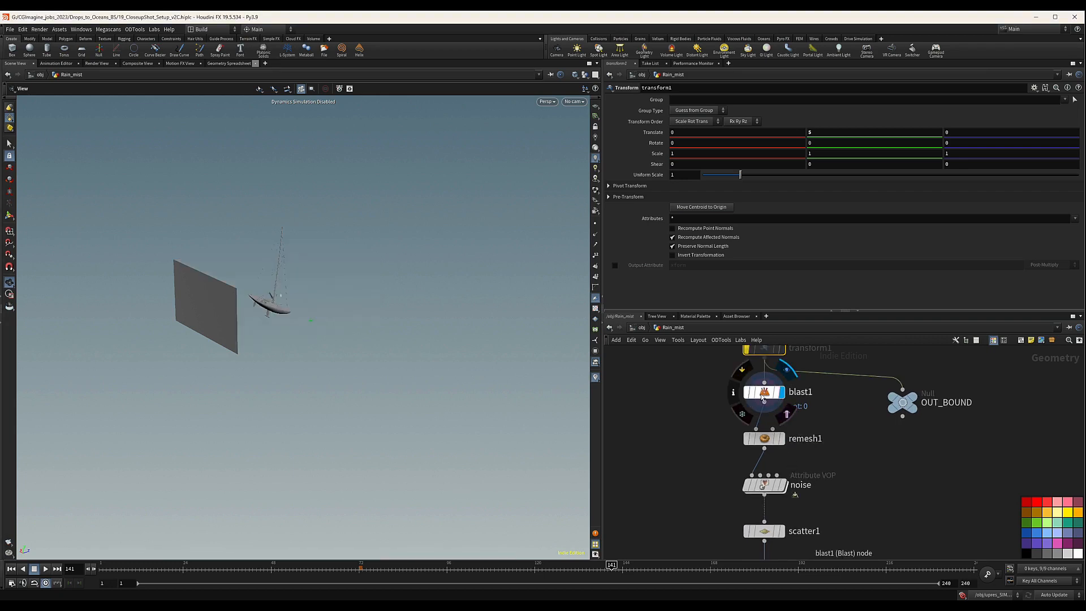
click(760, 393)
key(BackSpace)
text(3)
key(Return)
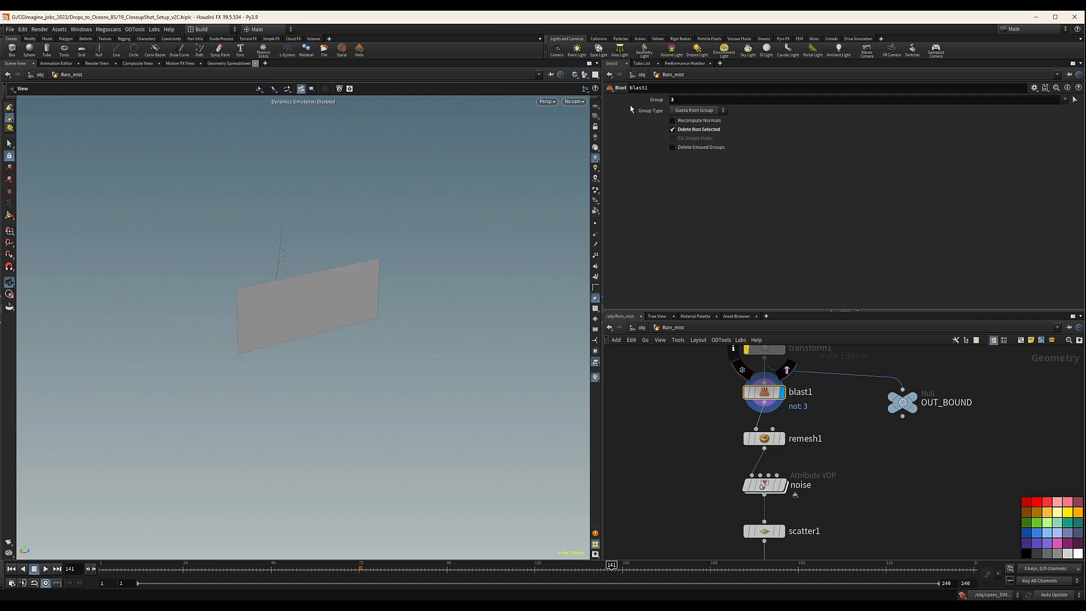
drag(318, 170, 322, 308)
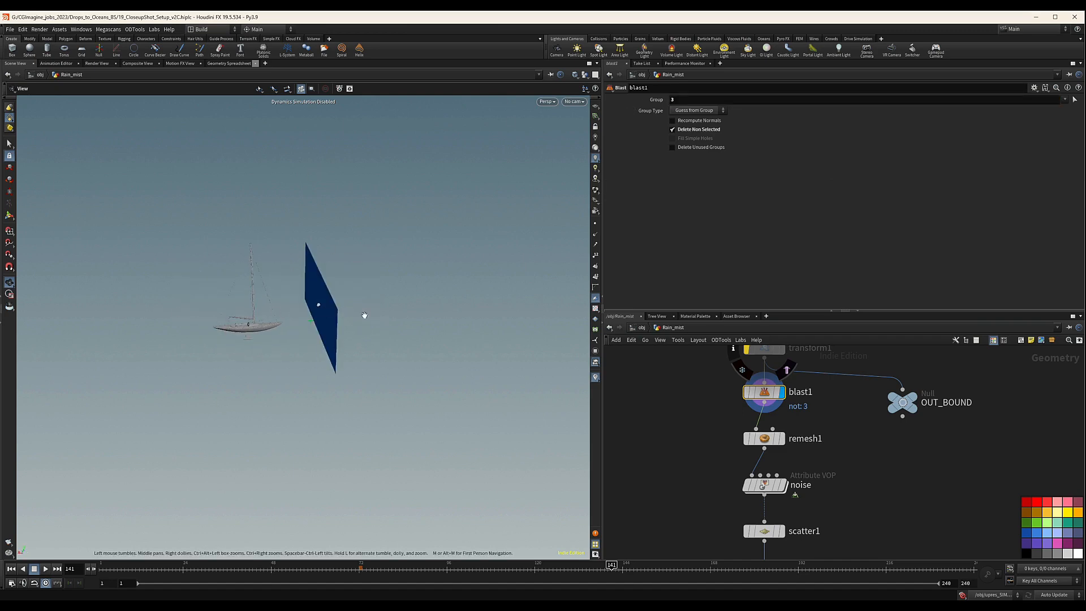
Display remesh1, set its target size to 0.1 and inspect the remeshed plane.
middle_drag(820, 422, 804, 382)
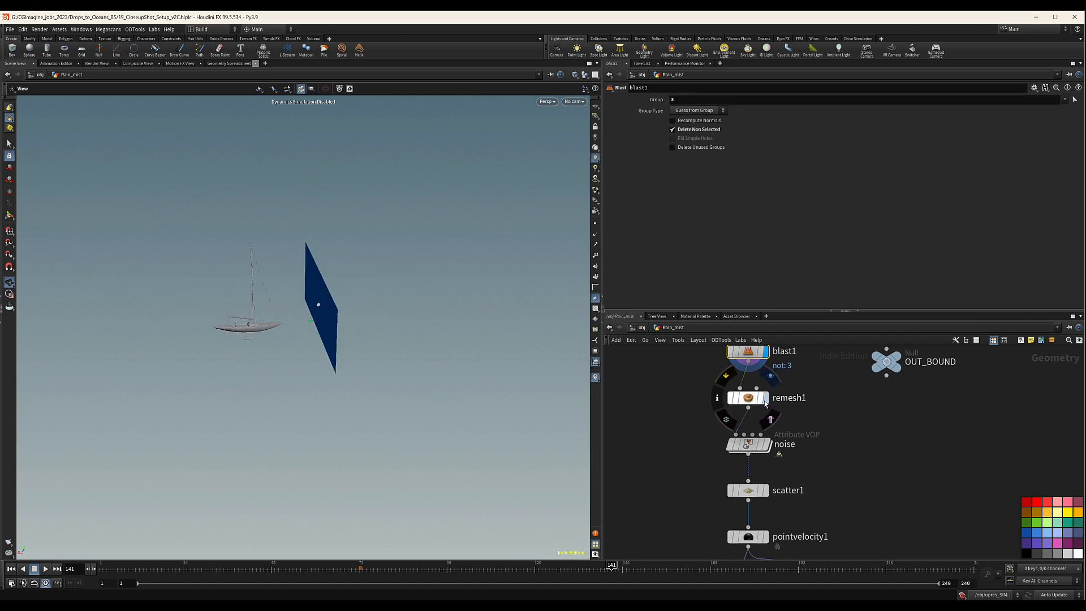
click(748, 398)
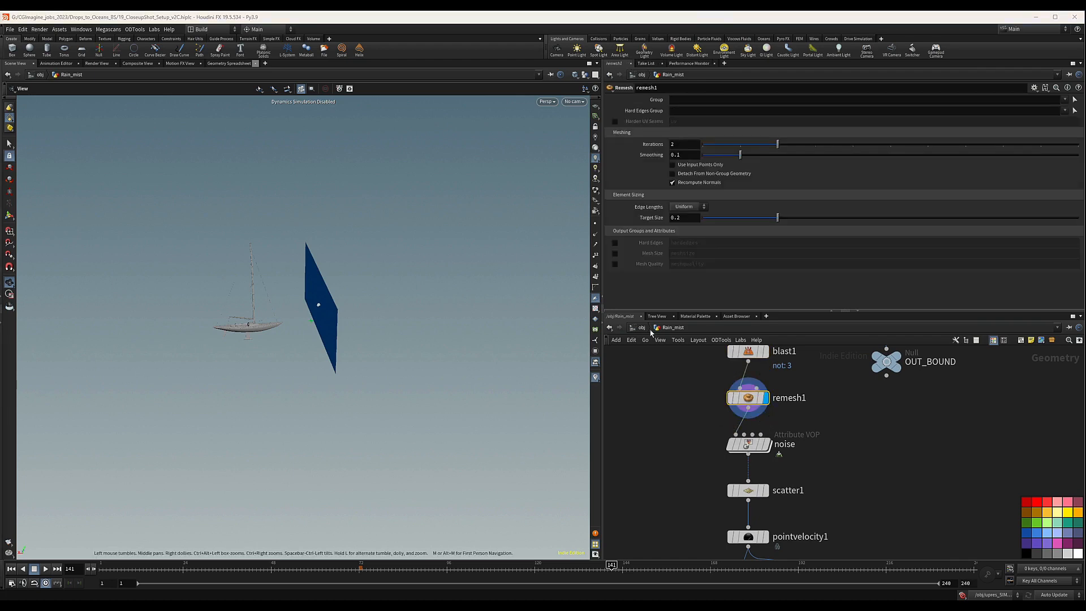
click(679, 218)
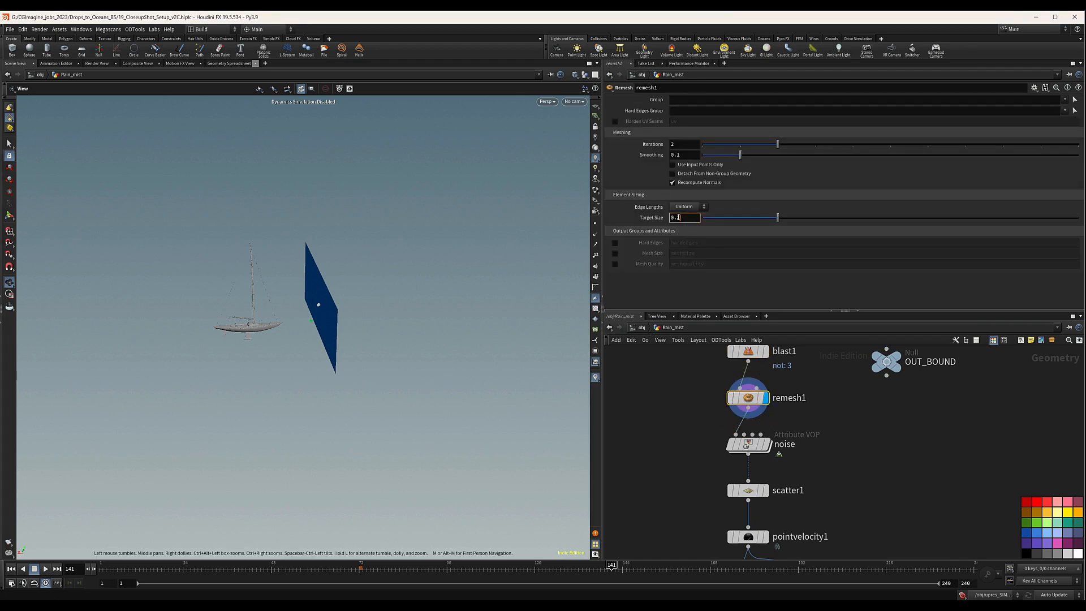
text(1)
key(Return)
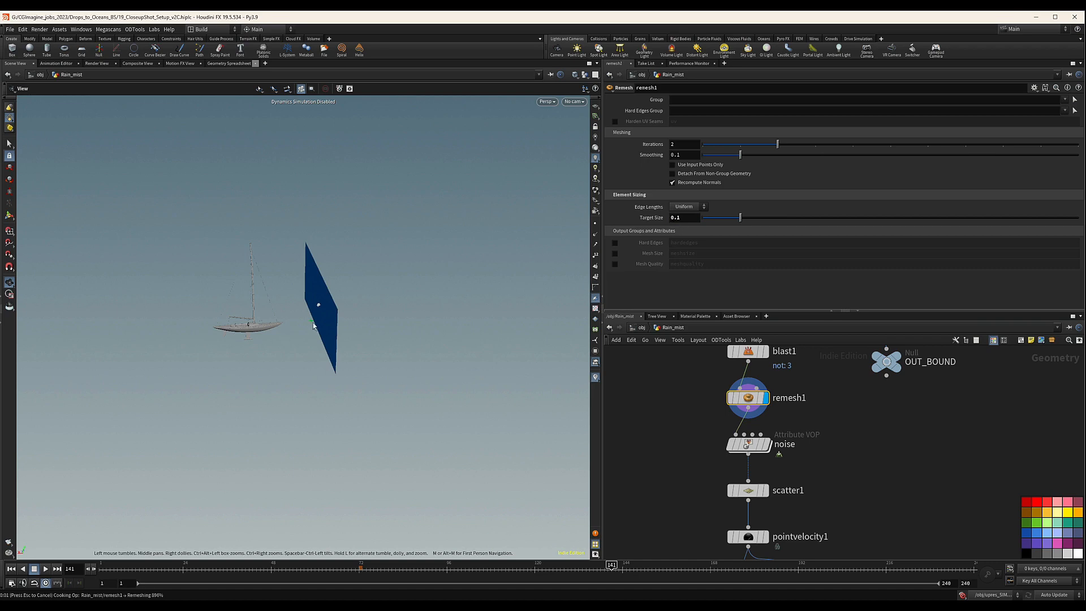
drag(430, 300, 234, 296)
right_drag(453, 323, 634, 297)
middle_drag(409, 250, 551, 286)
drag(551, 286, 390, 295)
Display the noise Attribute VOP and examine the aanoise1 settings inside it, returning to the Rain_mist network.
middle_drag(691, 440, 702, 392)
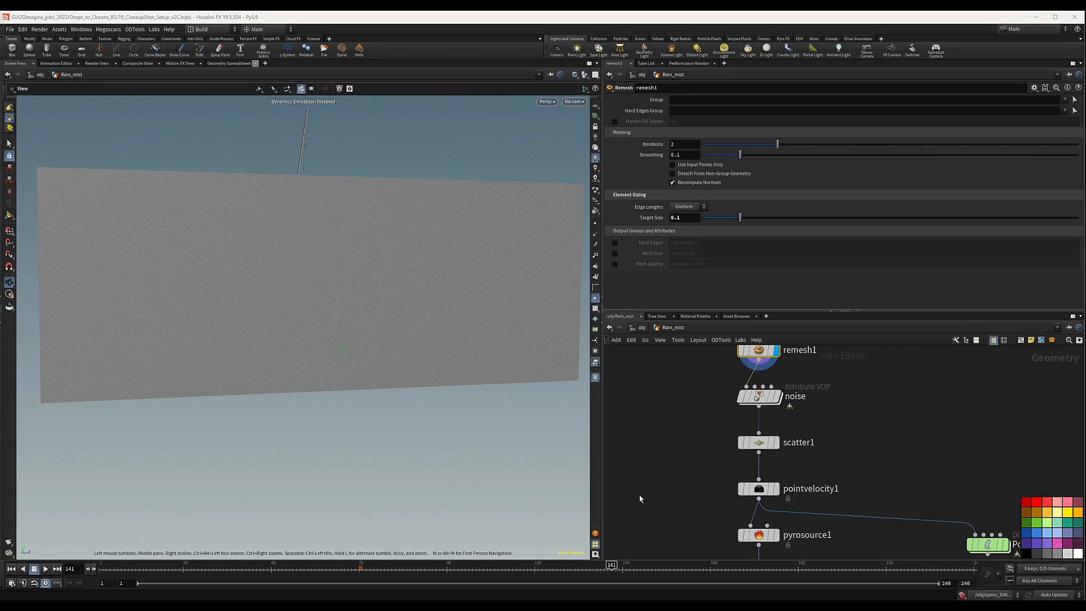
double_click(761, 397)
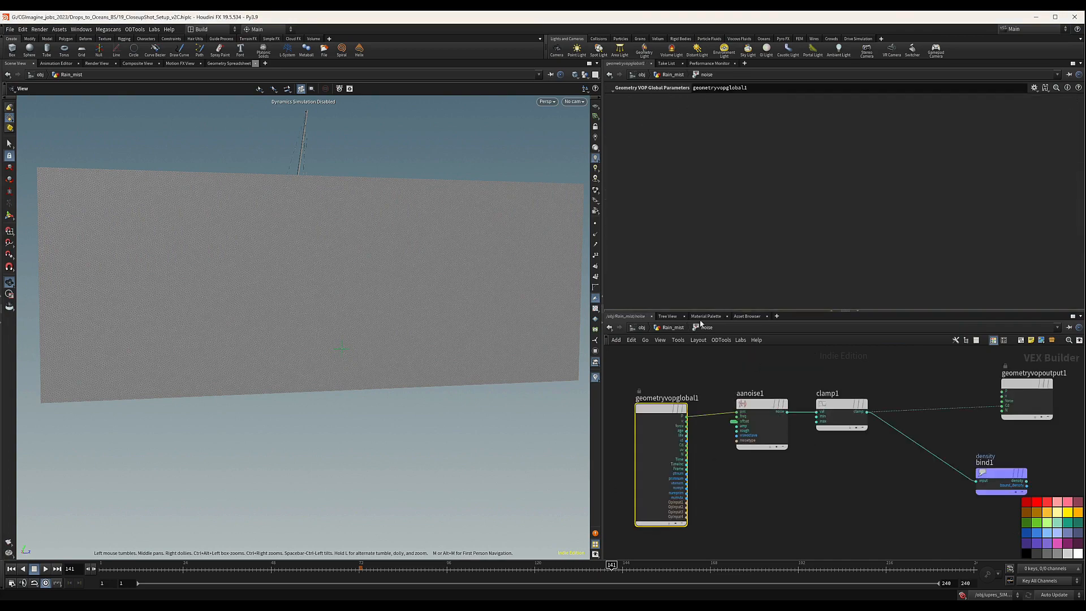
click(675, 328)
click(776, 396)
double_click(759, 398)
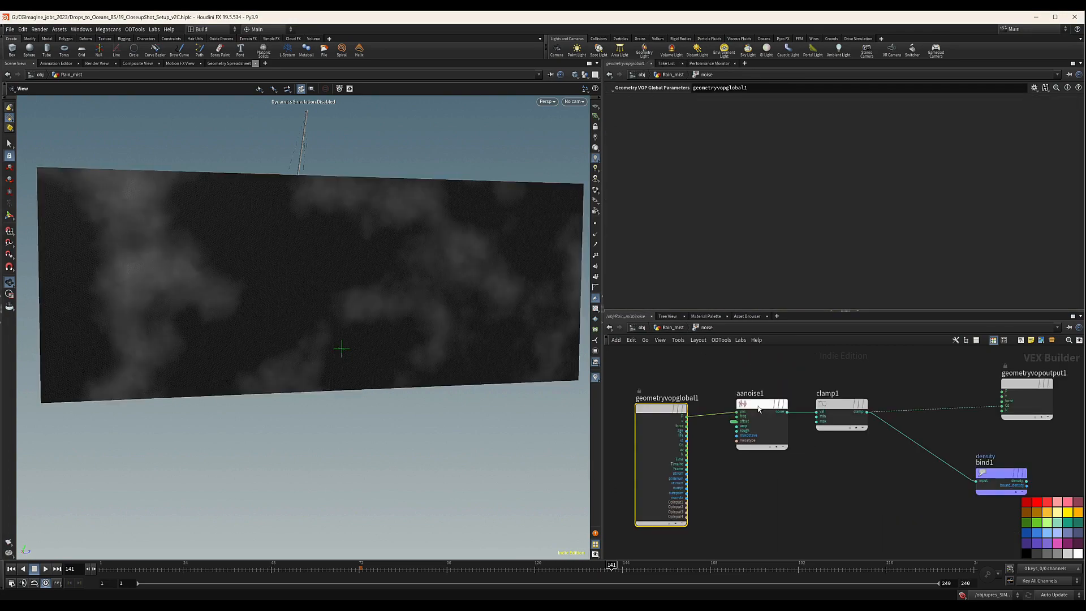
click(760, 403)
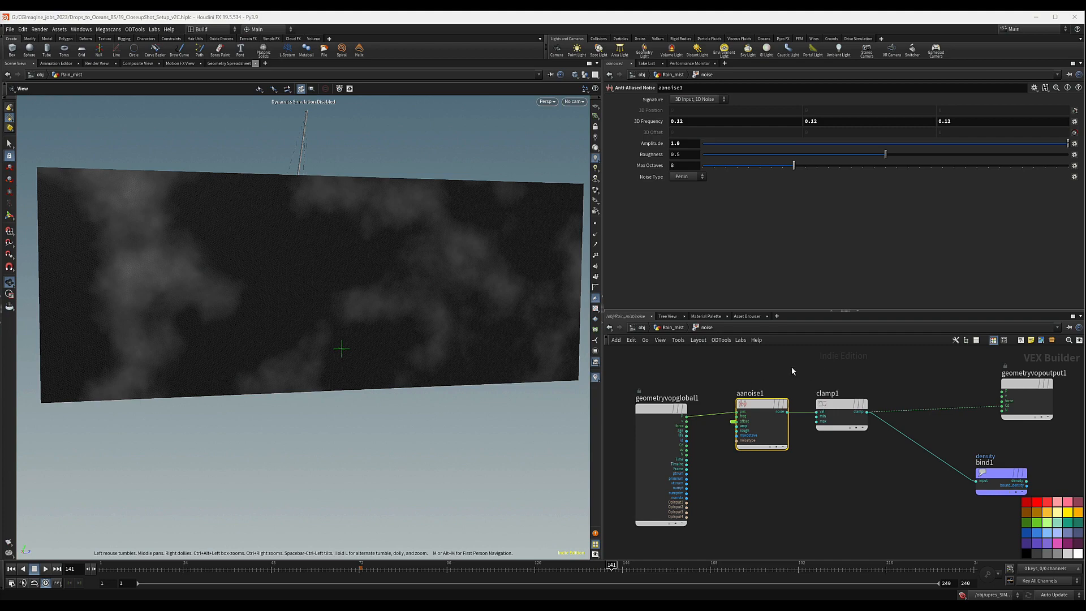
click(680, 330)
Display scatter1 and set its density scale to 400.
click(749, 442)
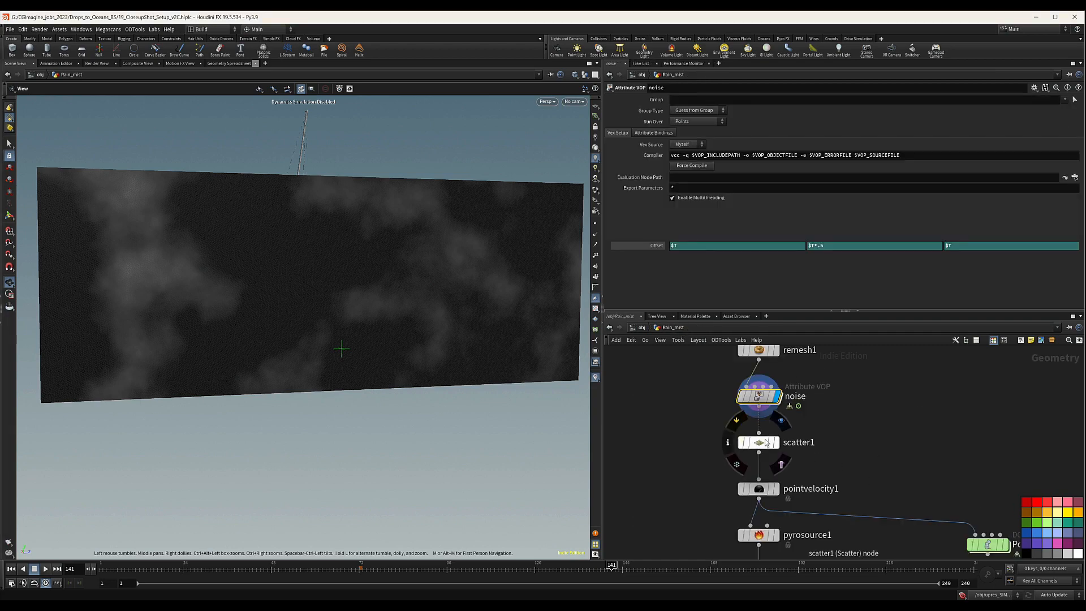
click(770, 443)
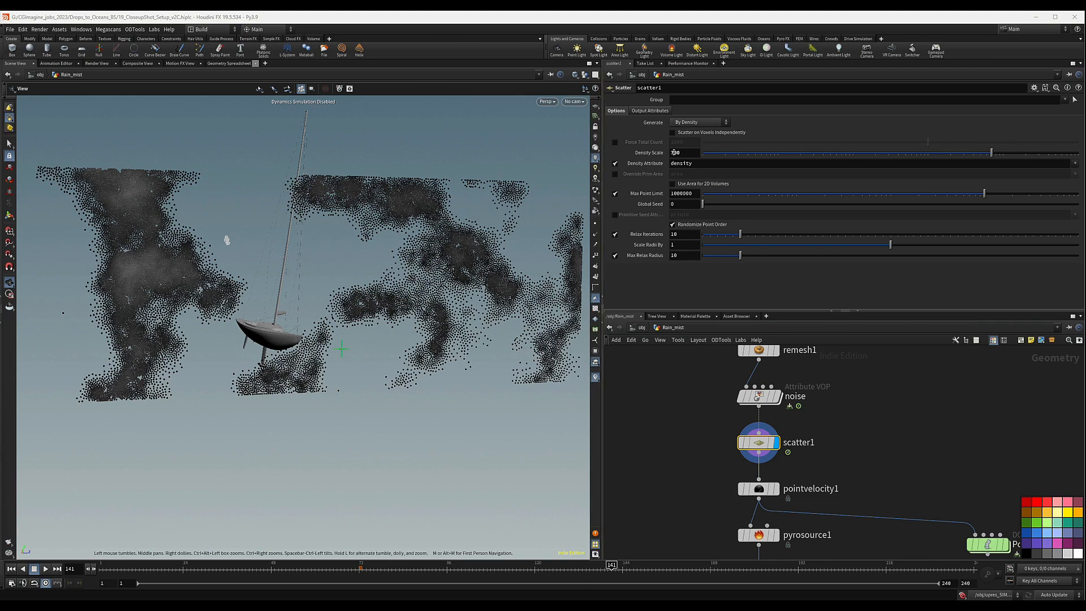
drag(673, 153, 643, 158)
text(4)
key(Return)
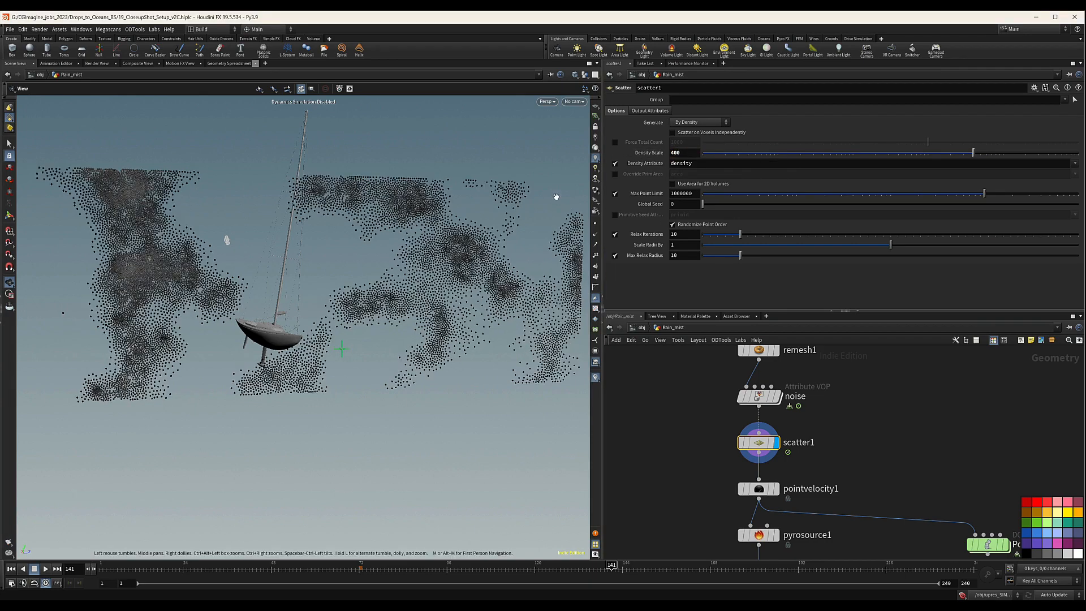
mouse_move(417, 274)
mouse_down()
mouse_move(375, 252)
mouse_move(402, 285)
mouse_move(276, 234)
mouse_move(431, 245)
mouse_move(421, 255)
mouse_up()
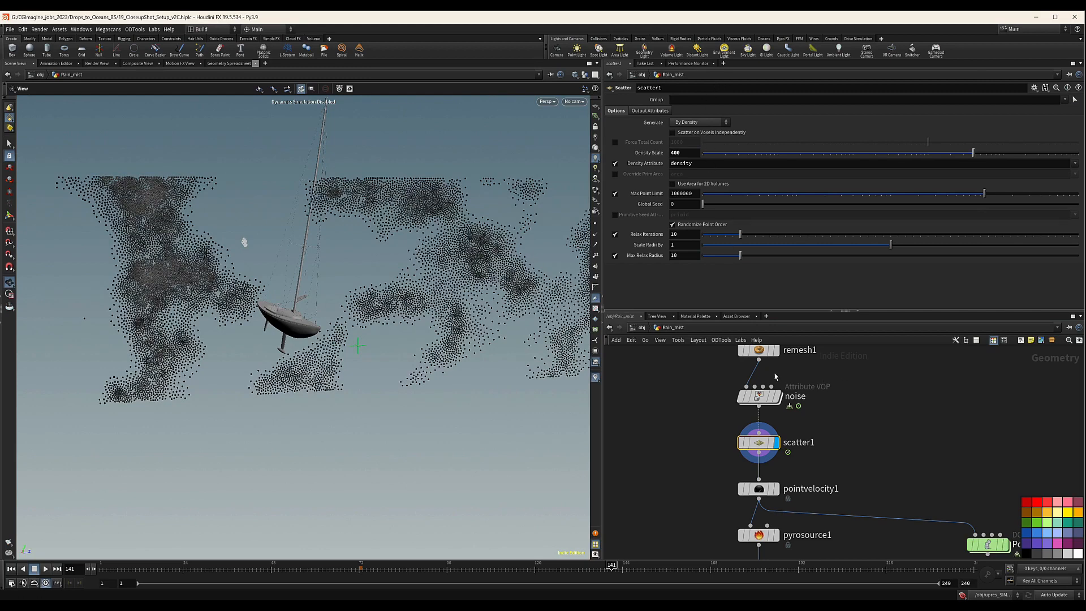
Examine the settings of pointvelocity1 and pyrosource1, plus the simulation settings of Rain_mist_SmokeSim.
middle_drag(696, 502, 683, 424)
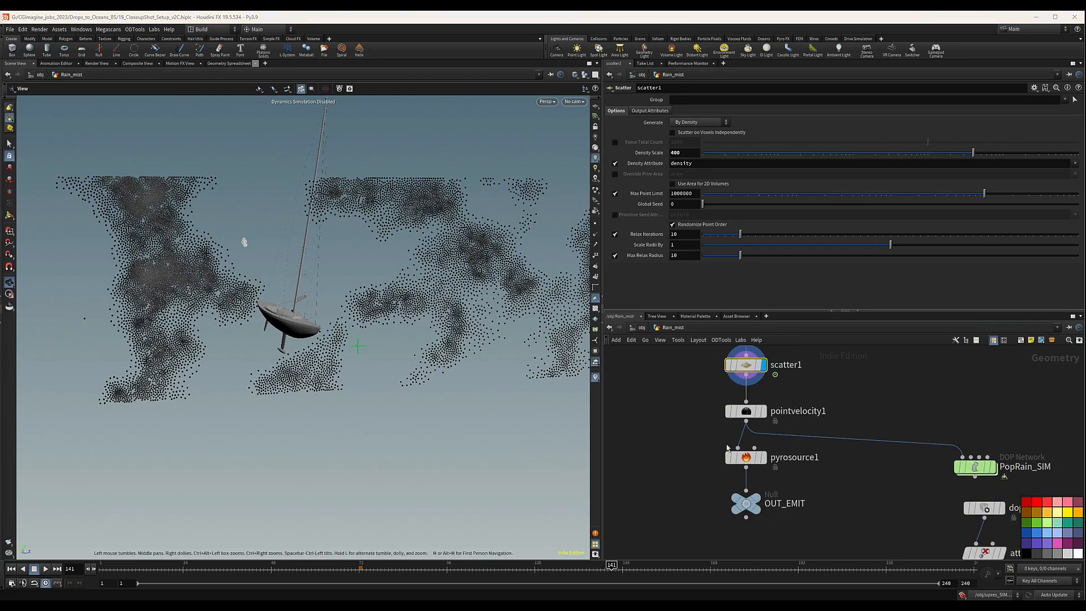
click(746, 411)
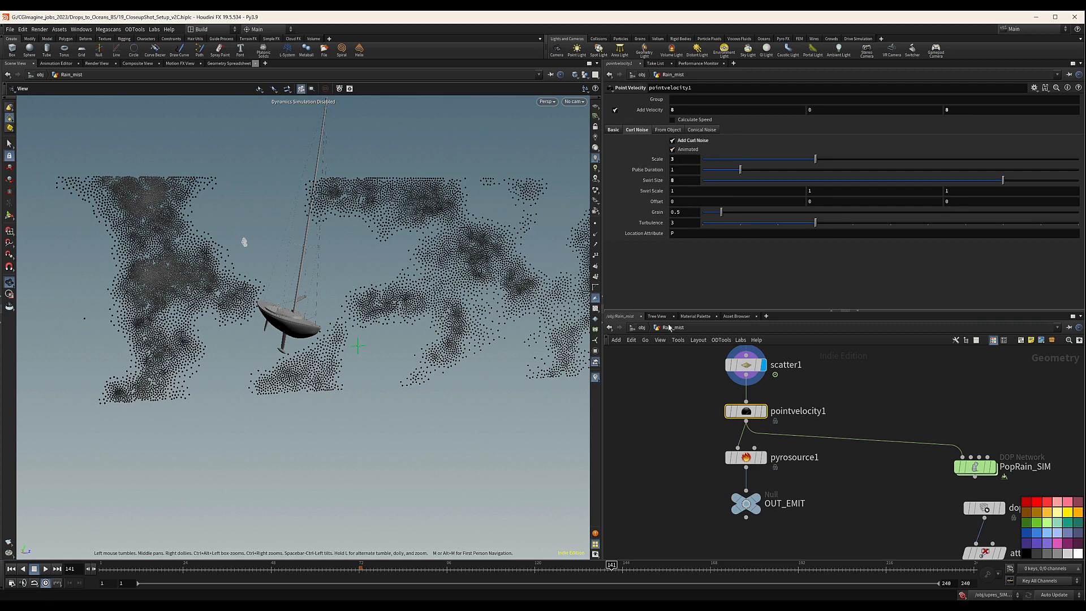
click(753, 457)
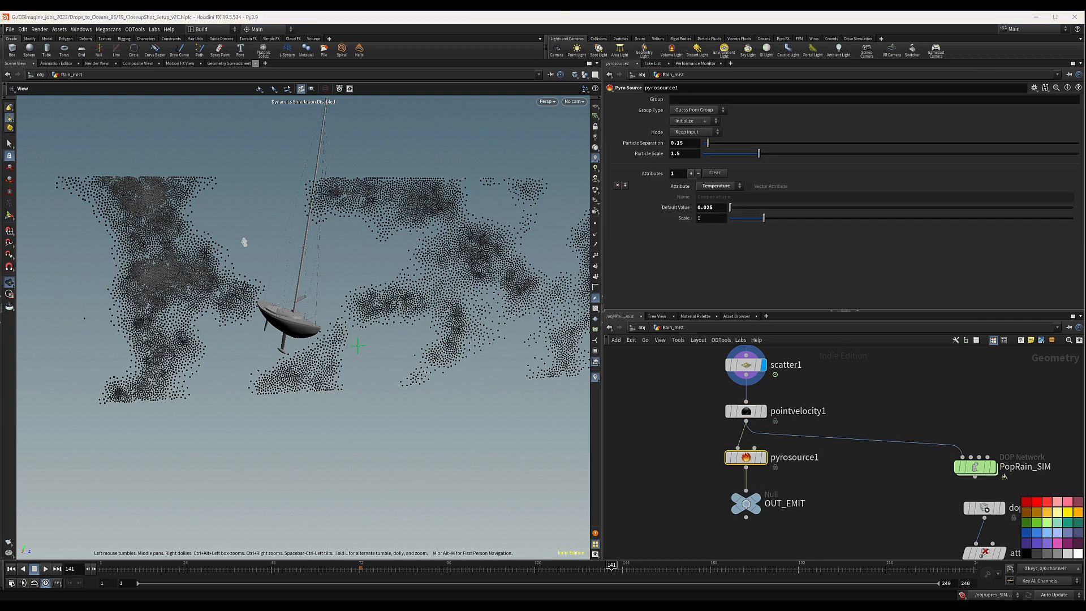
scroll(823, 507, down, 3)
middle_drag(830, 516, 806, 364)
scroll(762, 452, up, 3)
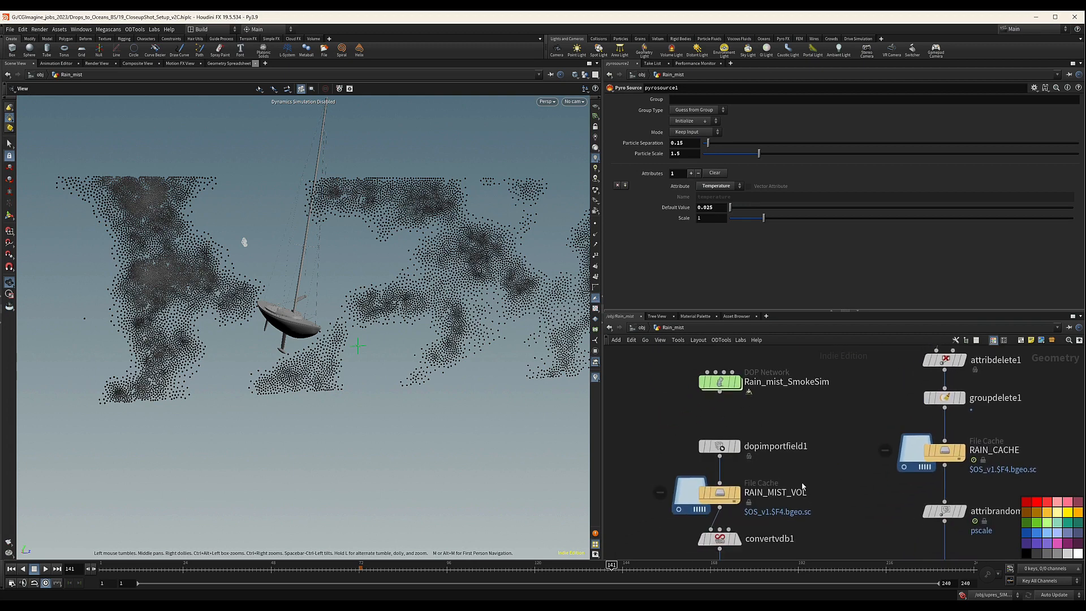
middle_drag(752, 441, 766, 458)
click(733, 398)
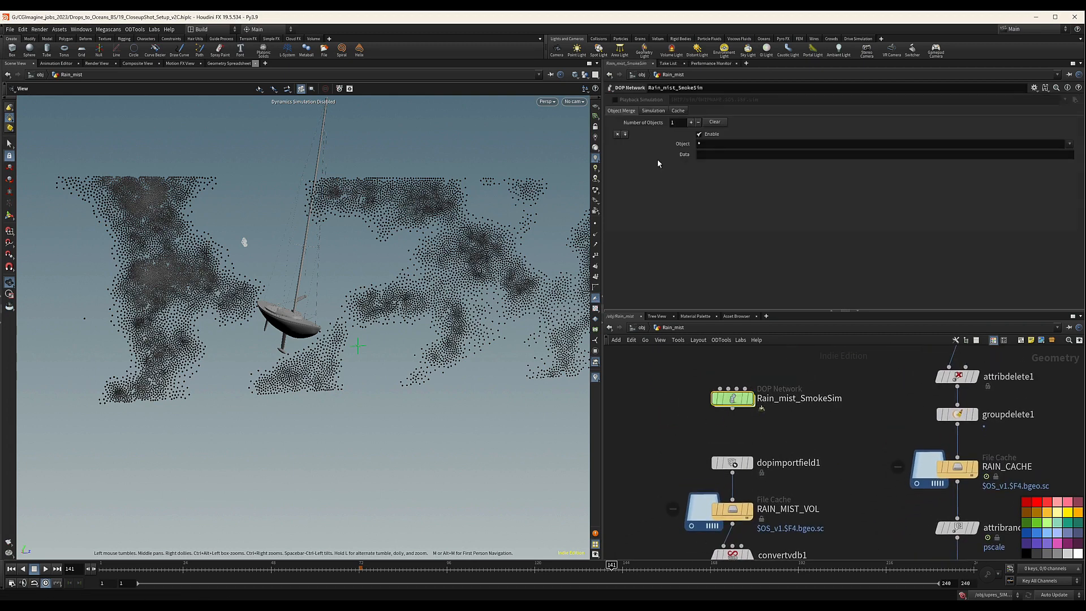
click(643, 111)
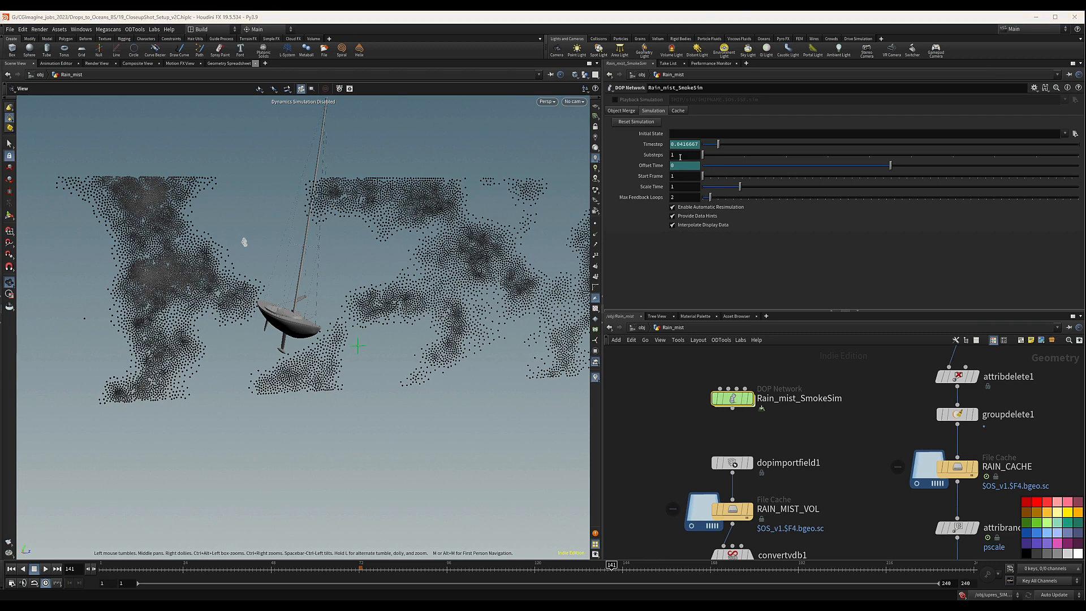
Enter the Rain_mist_SmokeSim DOP network and show the parameters of its sopgeo1 node.
drag(296, 268, 423, 272)
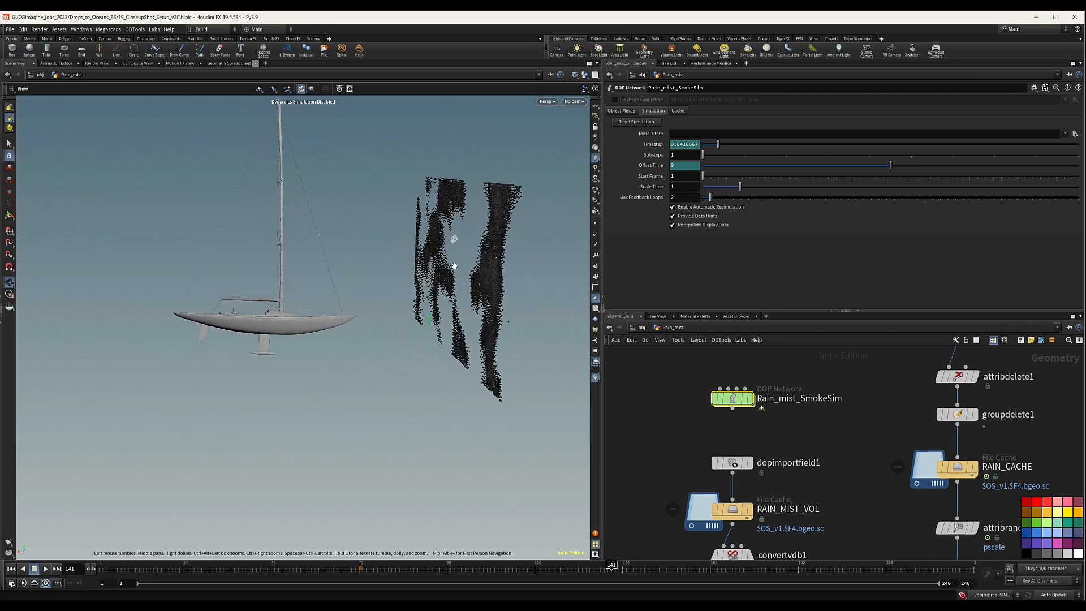
middle_drag(803, 417, 794, 409)
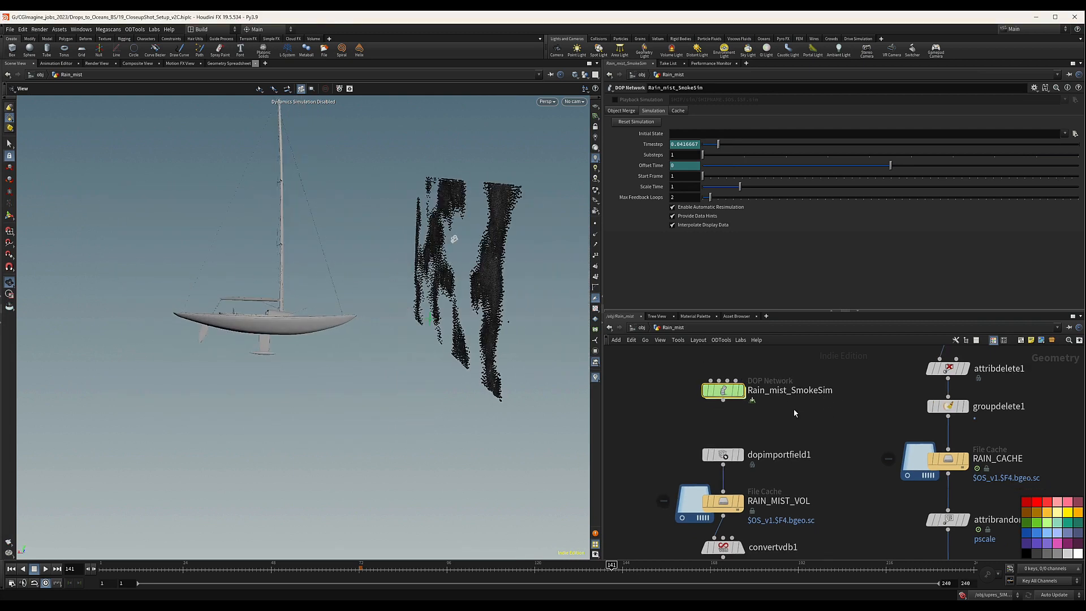
scroll(640, 389, down, 3)
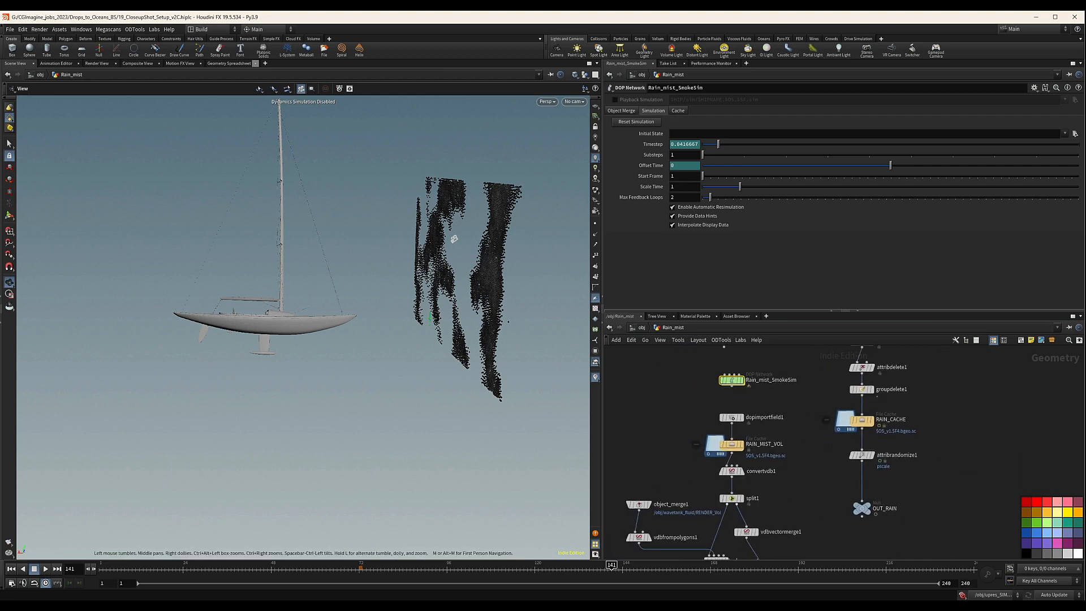
scroll(738, 409, down, 4)
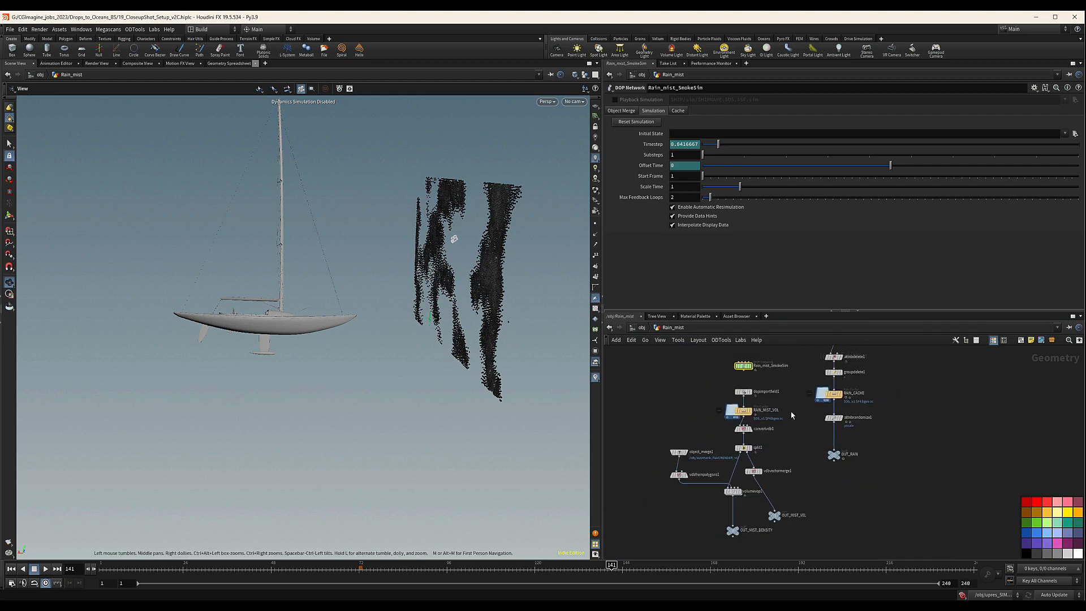
double_click(729, 396)
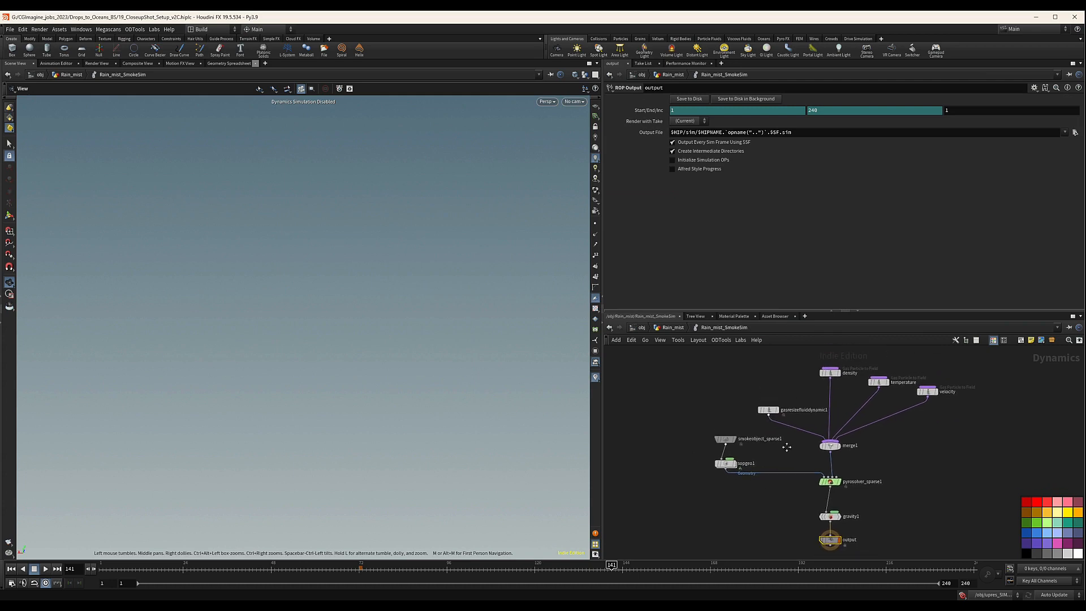
scroll(767, 447, up, 4)
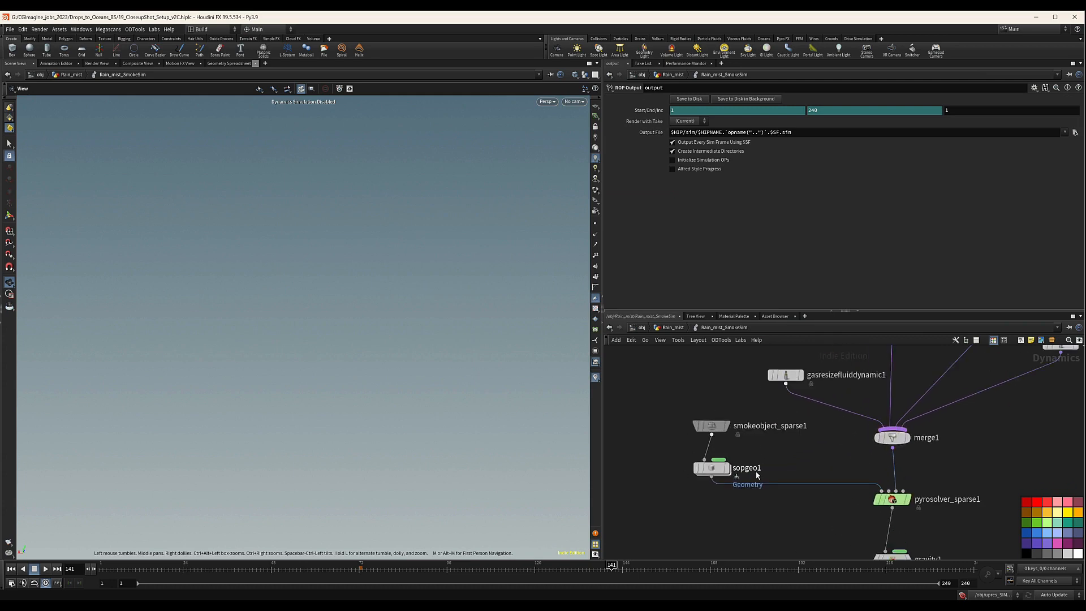
scroll(740, 461, up, 3)
click(699, 469)
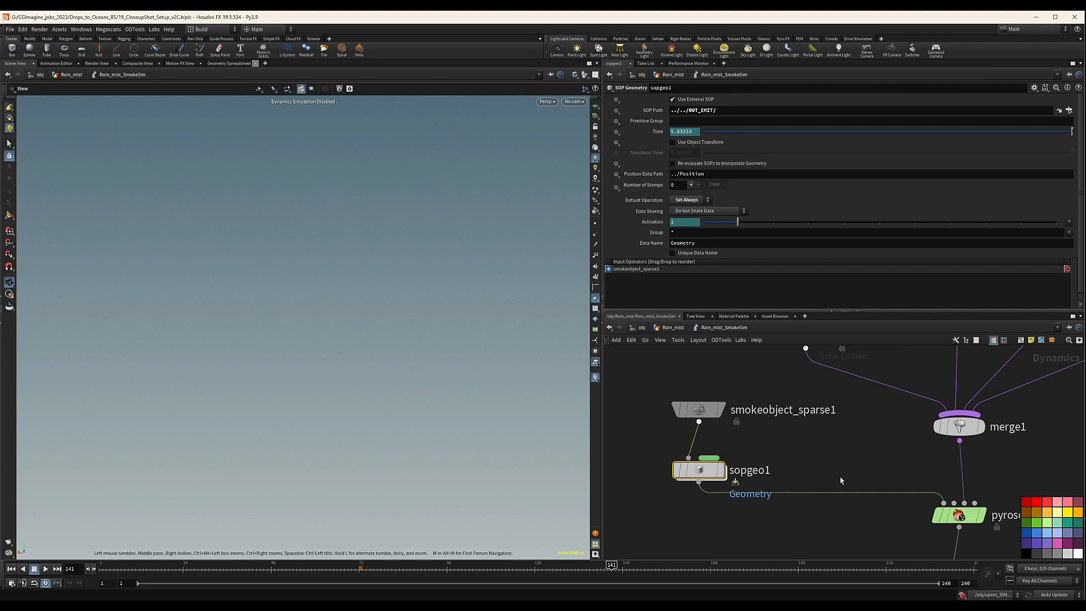
Examine the padding and maximum bounds settings of gasresizefluiddynamic1, returning to the Rain_mist network.
middle_drag(841, 480, 837, 555)
click(806, 411)
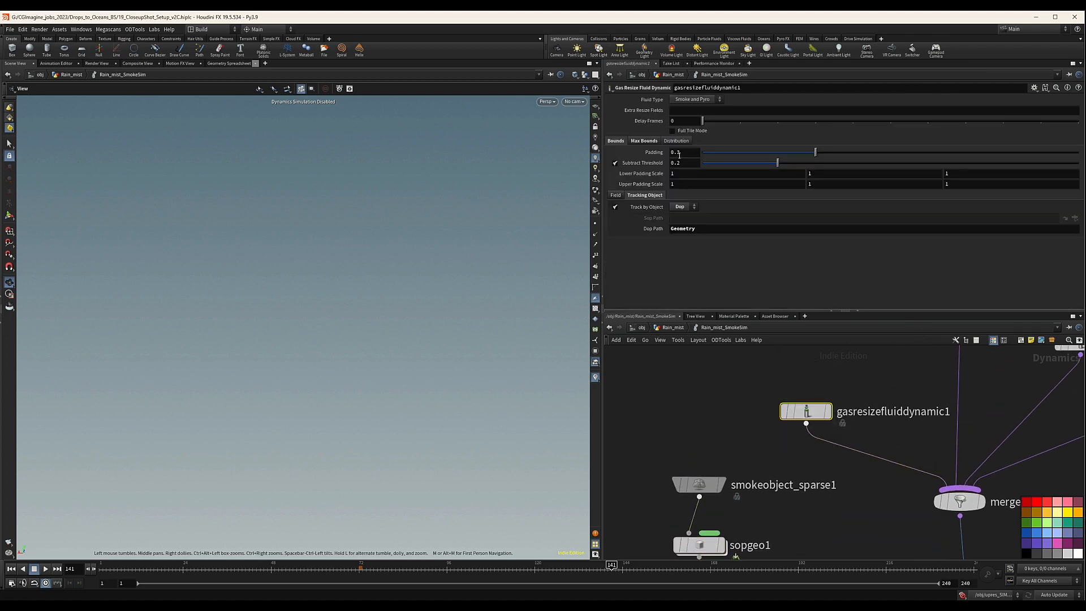
click(643, 142)
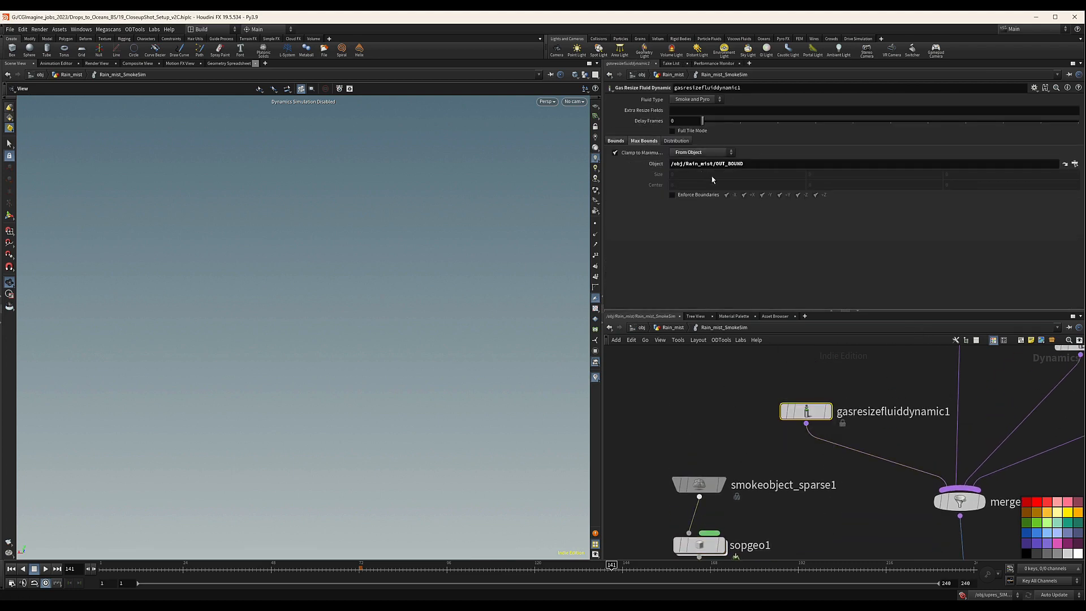
click(673, 328)
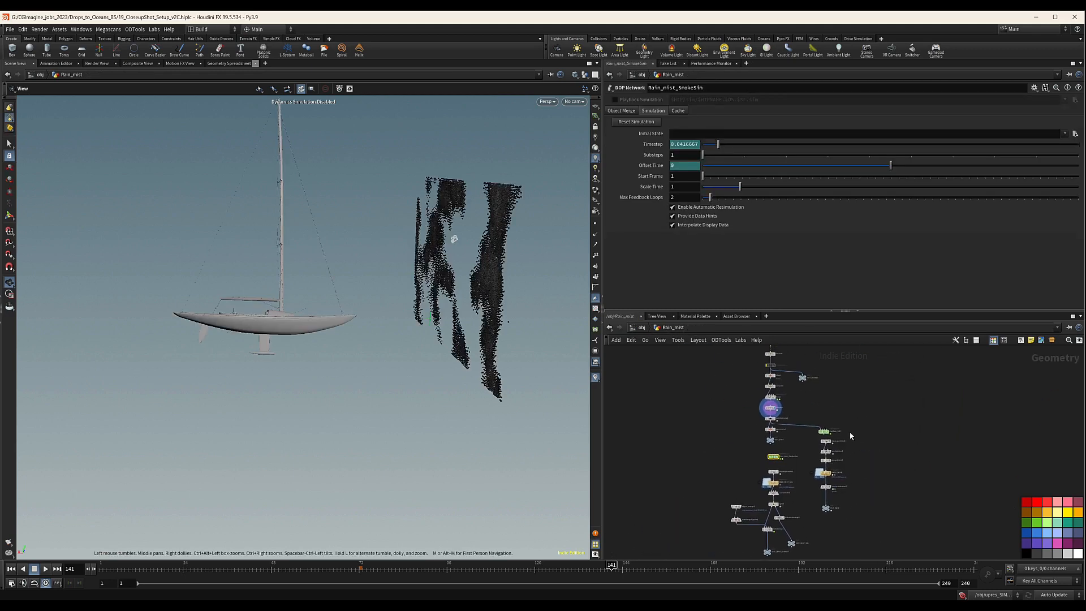
Select the OUT_BOUND null in the Rain_mist network and display its geometry.
middle_drag(806, 365, 836, 454)
scroll(823, 476, up, 5)
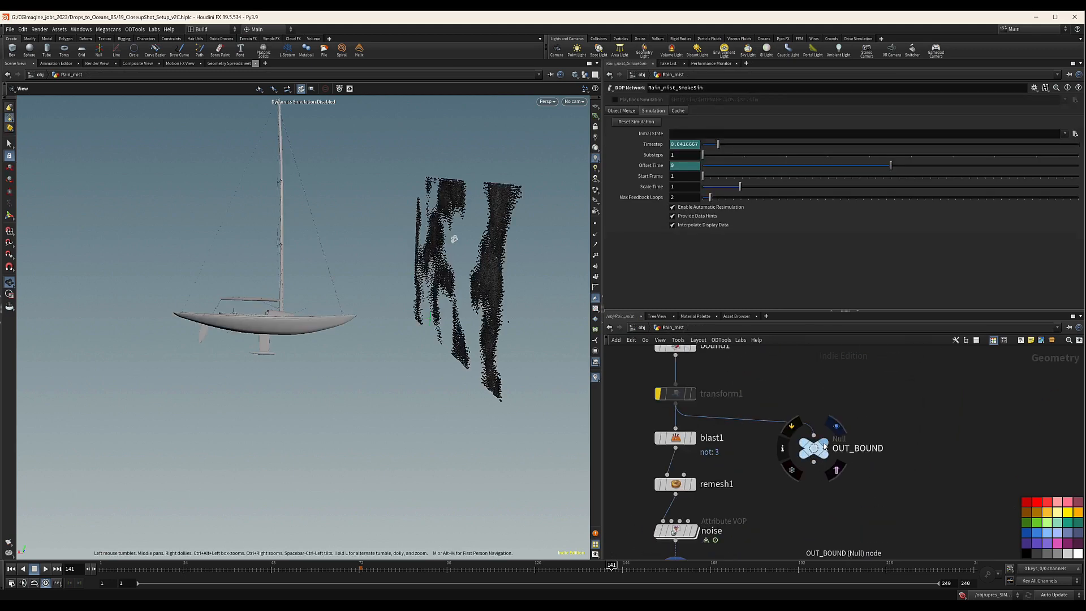
click(825, 442)
click(813, 448)
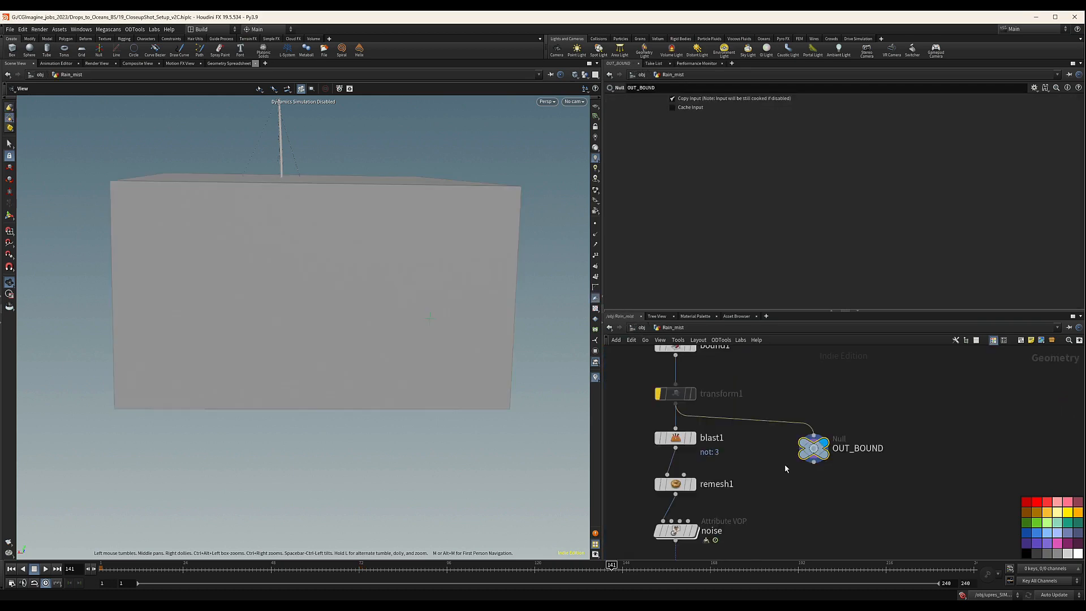
Enter the Rain_mist_SmokeSim network and examine the settings of its temperature and density Gas Particle to Field nodes.
middle_drag(835, 486, 776, 337)
scroll(795, 467, down, 4)
scroll(729, 467, up, 1)
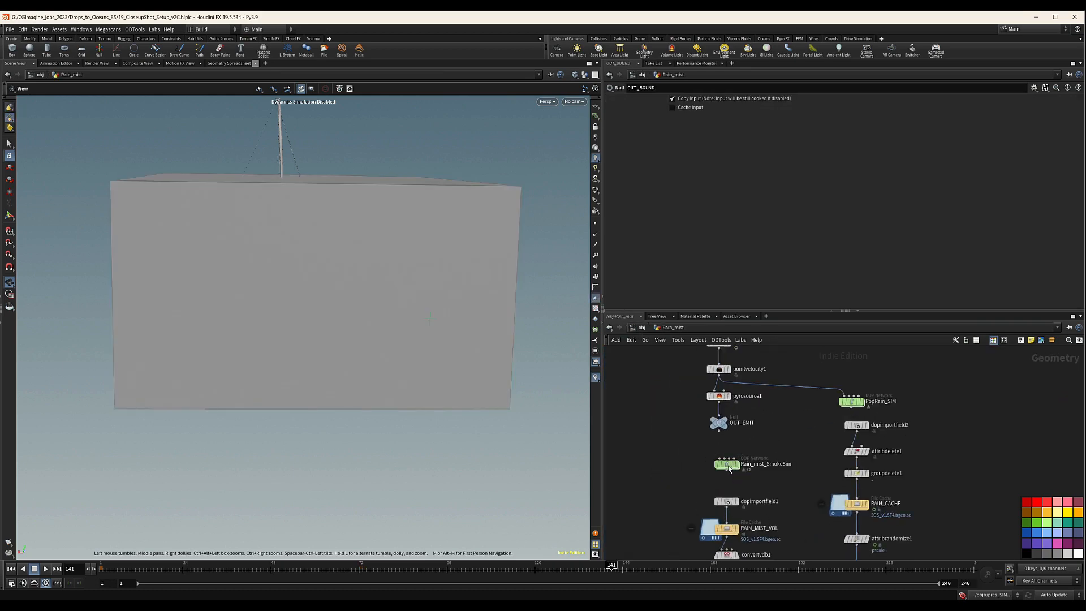
double_click(729, 468)
middle_drag(804, 430, 708, 376)
scroll(792, 424, down, 3)
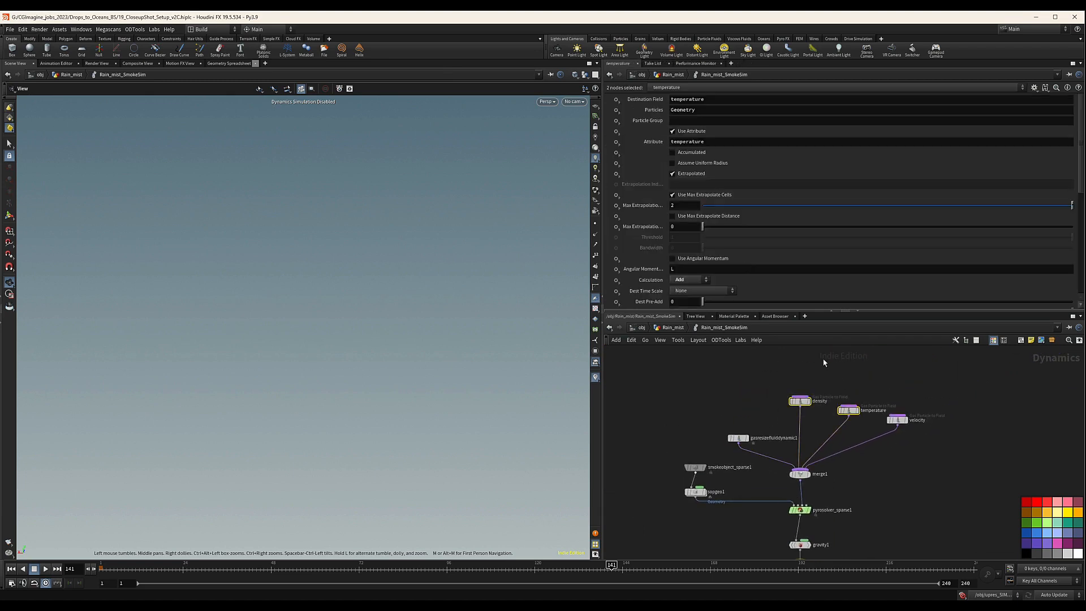
scroll(649, 227, down, 8)
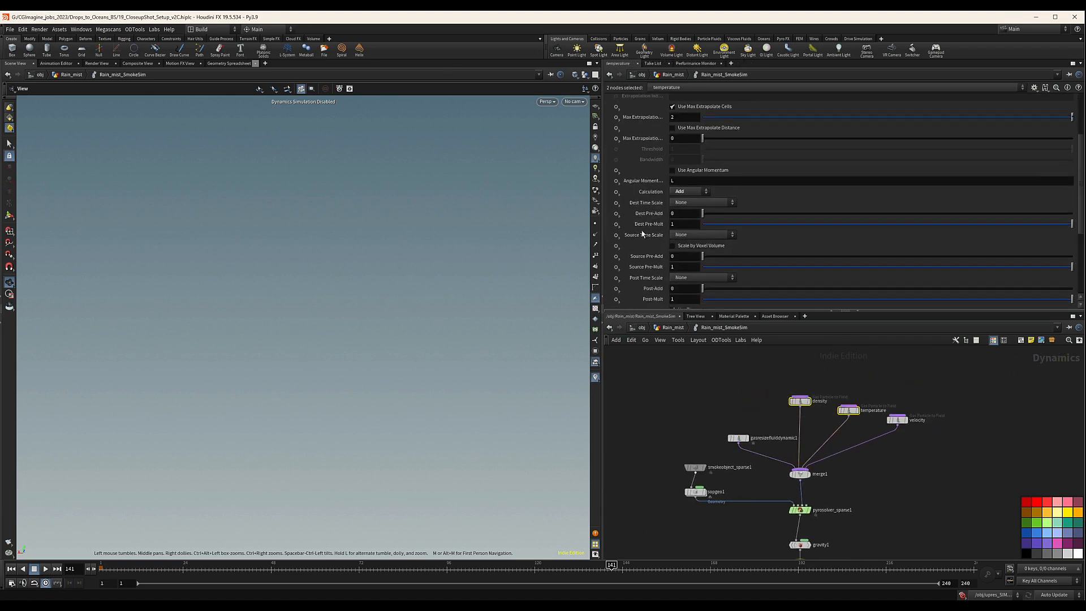
scroll(648, 266, down, 1)
click(799, 401)
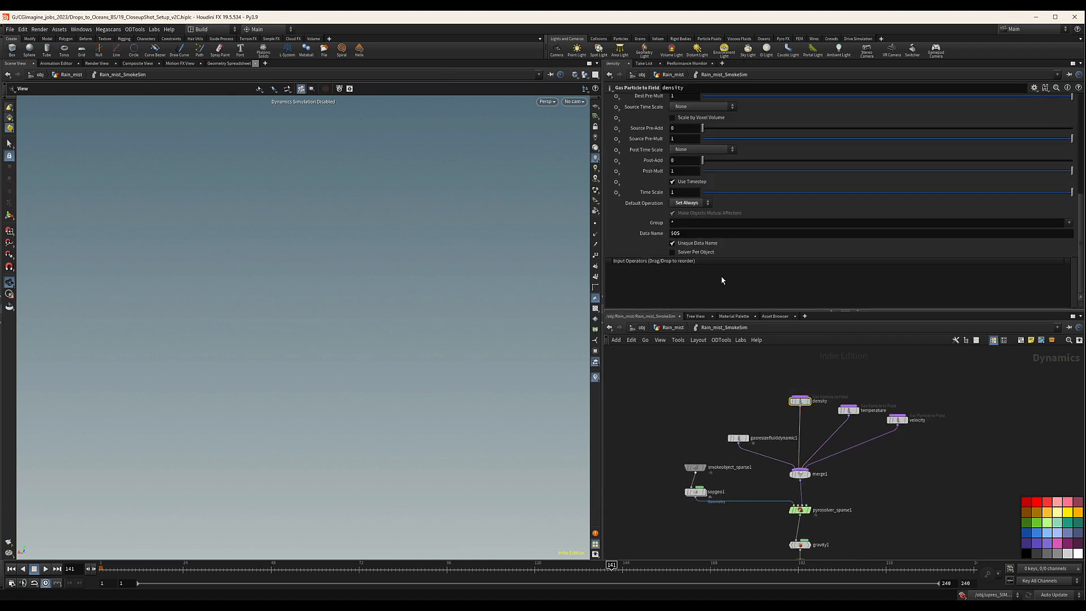
Browse the scene operators available as the maximum bounds object of gasresizefluiddynamic1, closing the chooser without picking one.
click(737, 438)
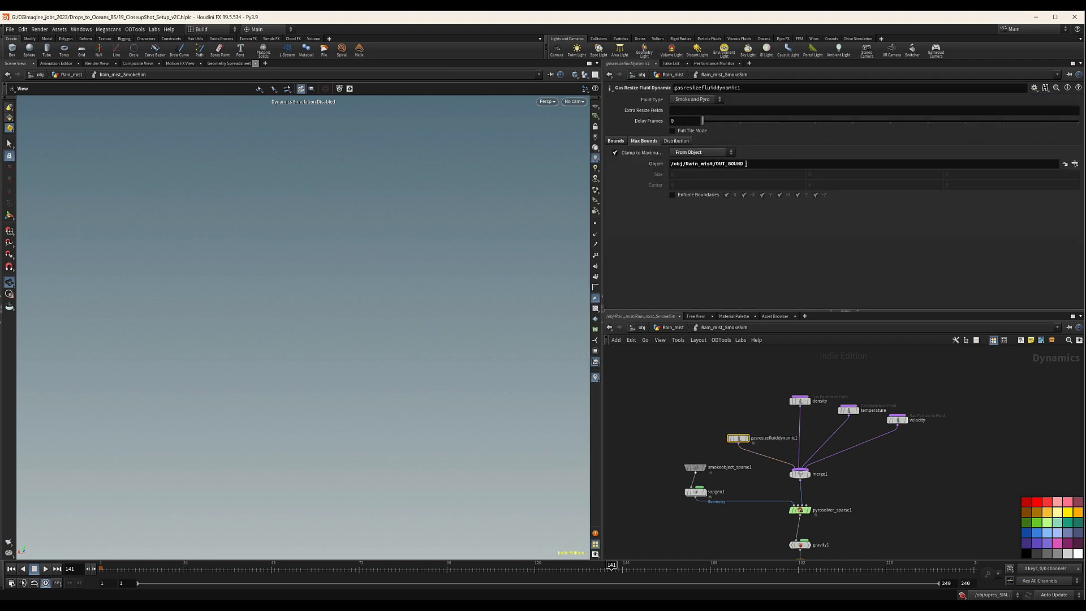
click(1075, 164)
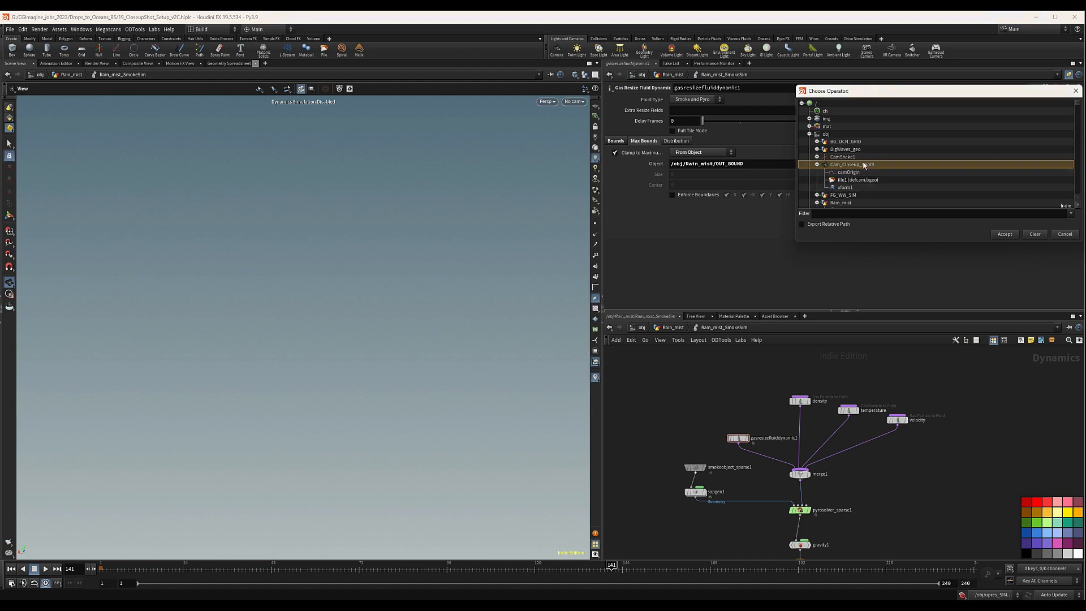
click(810, 134)
click(1064, 234)
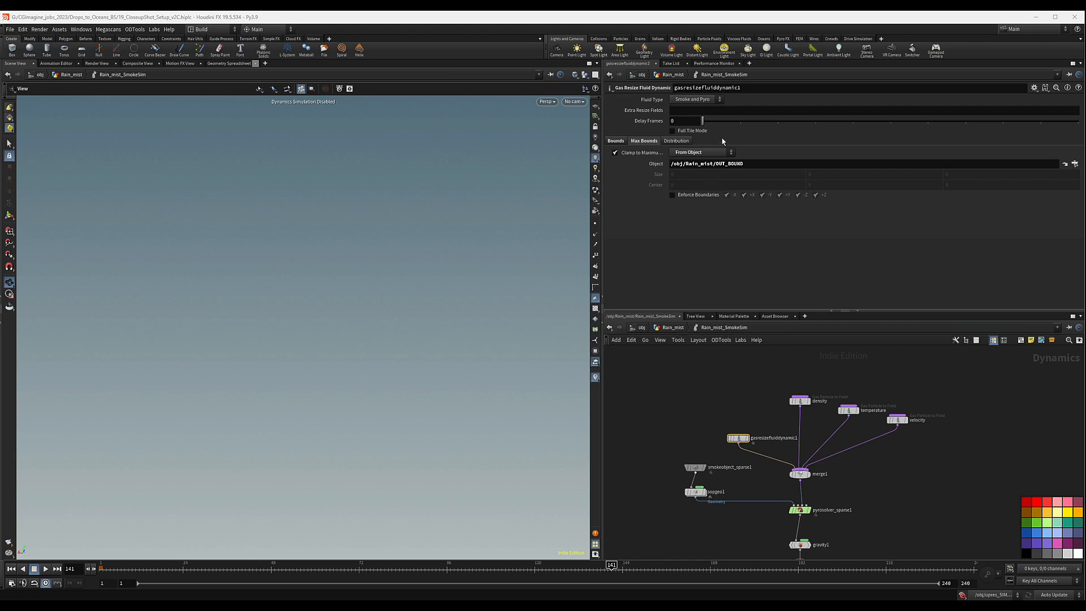
Examine the particle-to-field source nodes, including the velocity node's settings, and return to the Rain_mist network.
middle_drag(875, 449, 833, 435)
drag(715, 374, 823, 418)
drag(844, 381, 866, 422)
middle_drag(865, 498, 822, 439)
scroll(860, 447, down, 2)
middle_drag(851, 400, 839, 459)
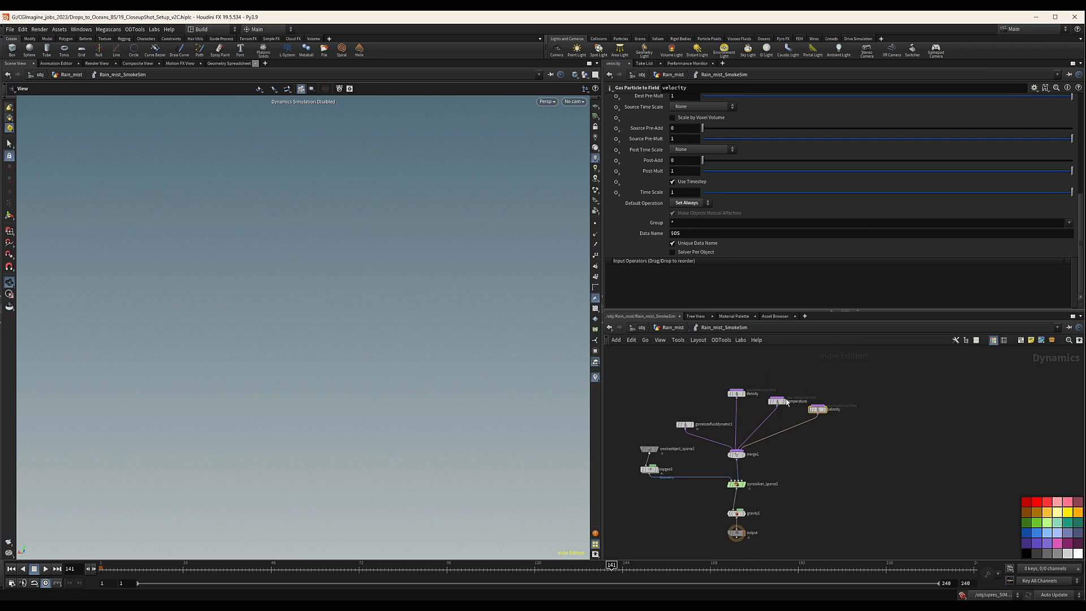
middle_drag(810, 461, 797, 437)
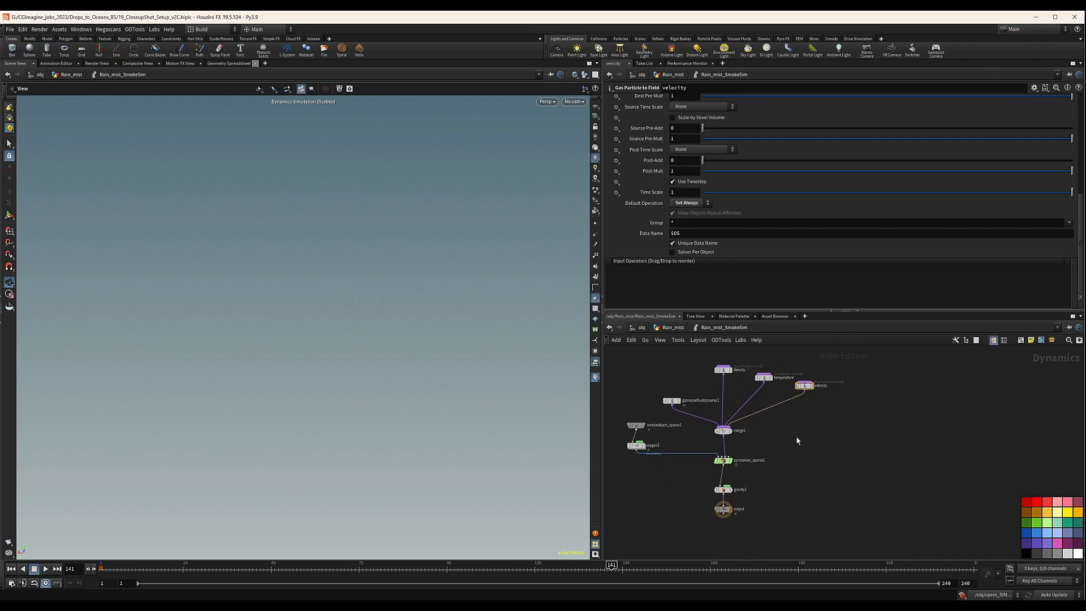
click(672, 328)
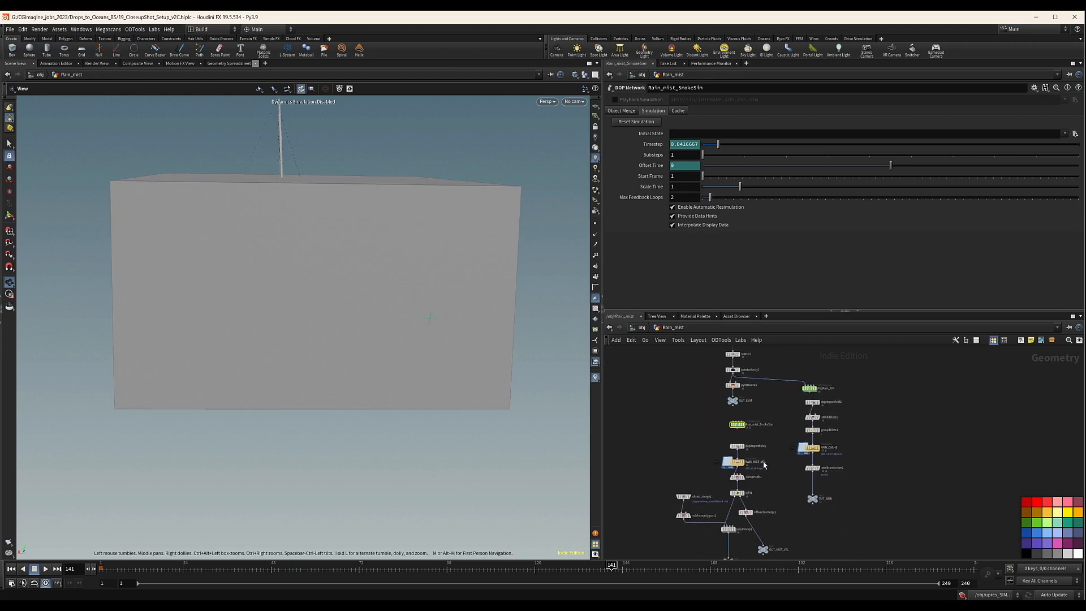
Examine the RAIN_MIST_VOL file cache settings and the nodes leading from it to the mist density and velocity outputs.
click(760, 463)
scroll(736, 424, down, 5)
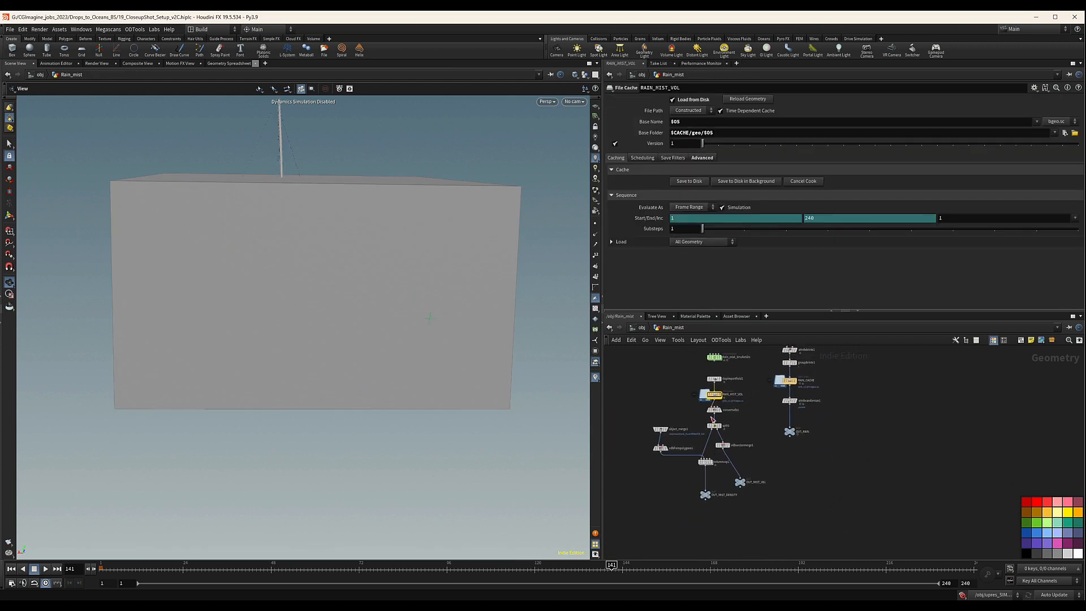
scroll(718, 478, up, 3)
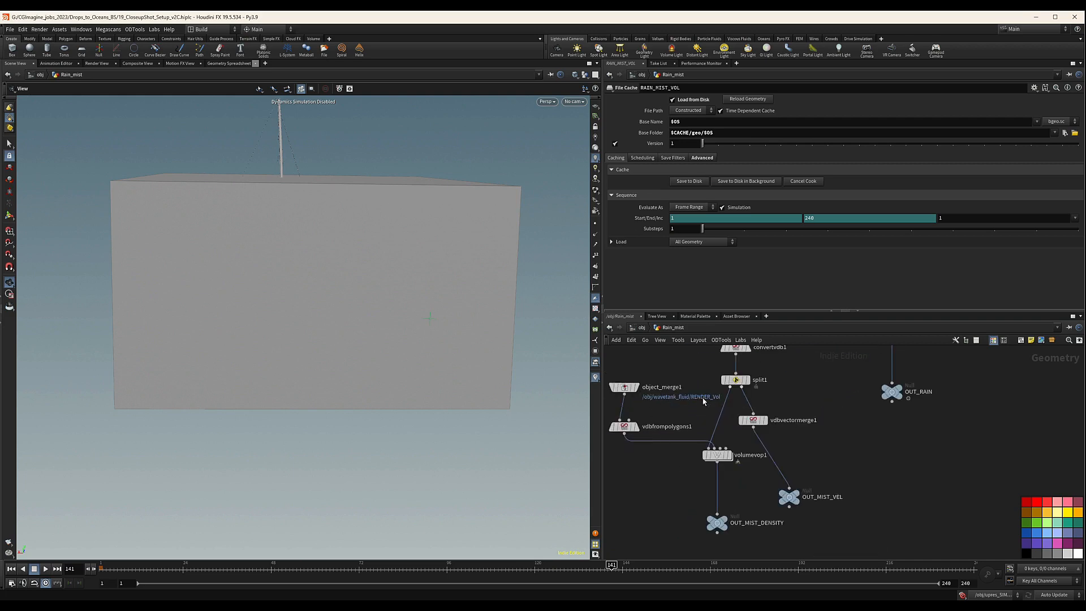
scroll(704, 401, down, 5)
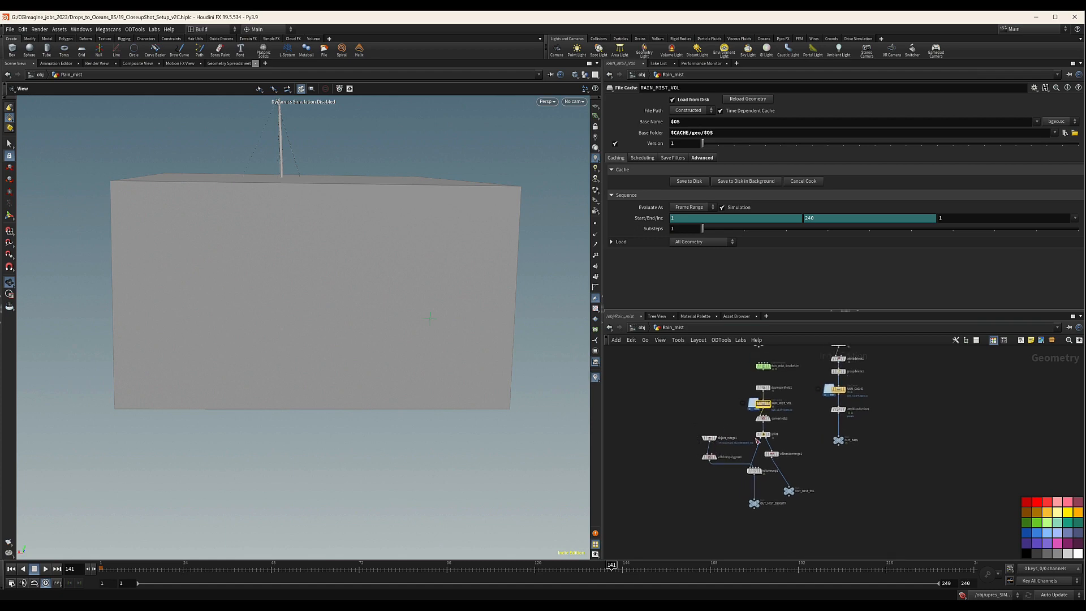
scroll(660, 443, down, 3)
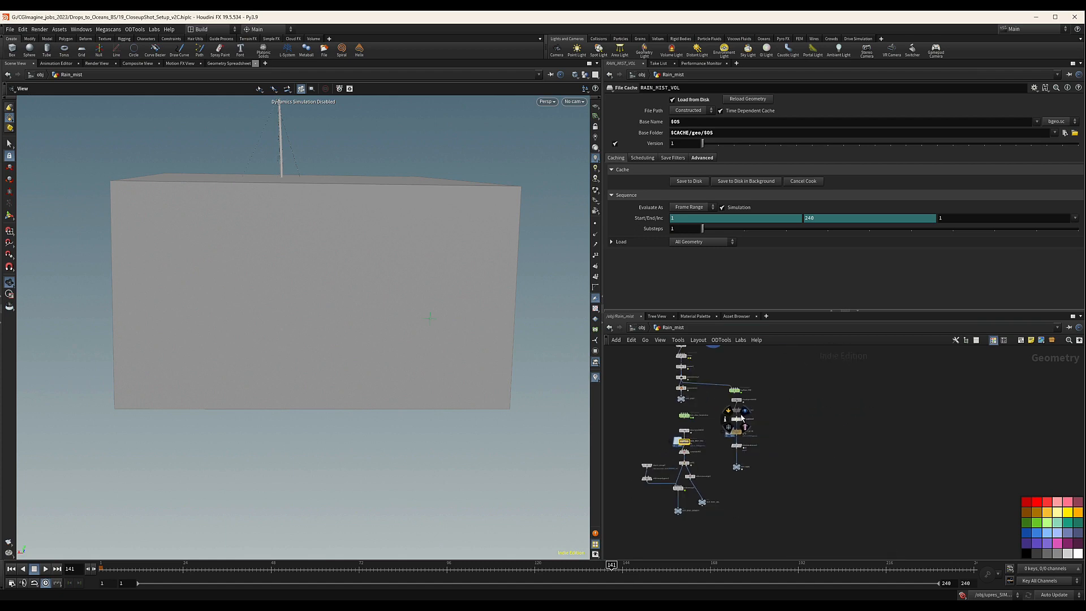
Examine the simulation settings of PopRain_SIM and look inside its DOP network, returning to Rain_mist.
scroll(769, 382, up, 5)
click(718, 399)
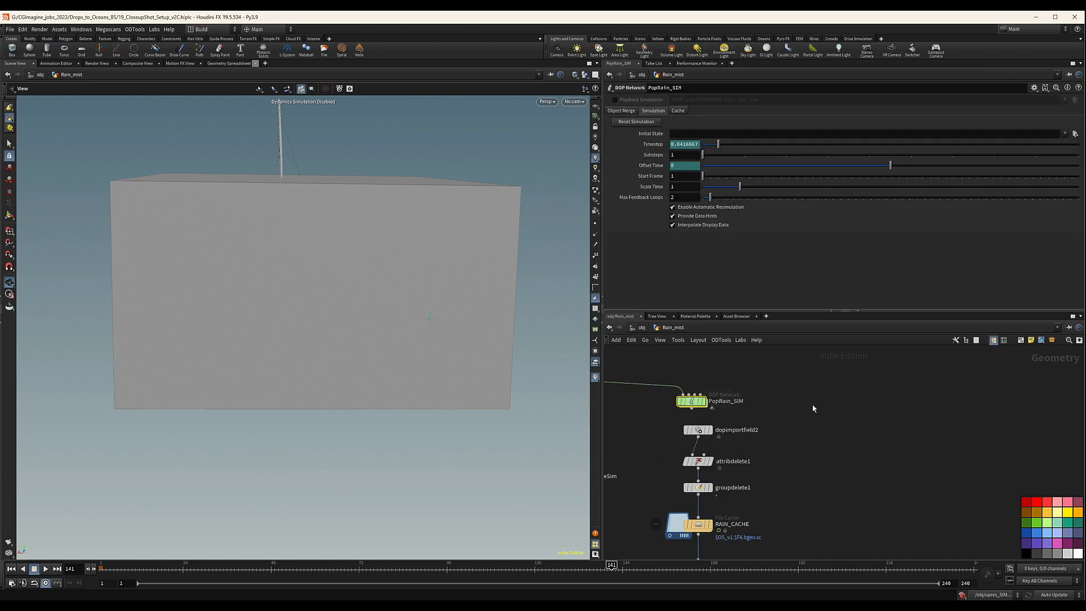
scroll(812, 404, down, 3)
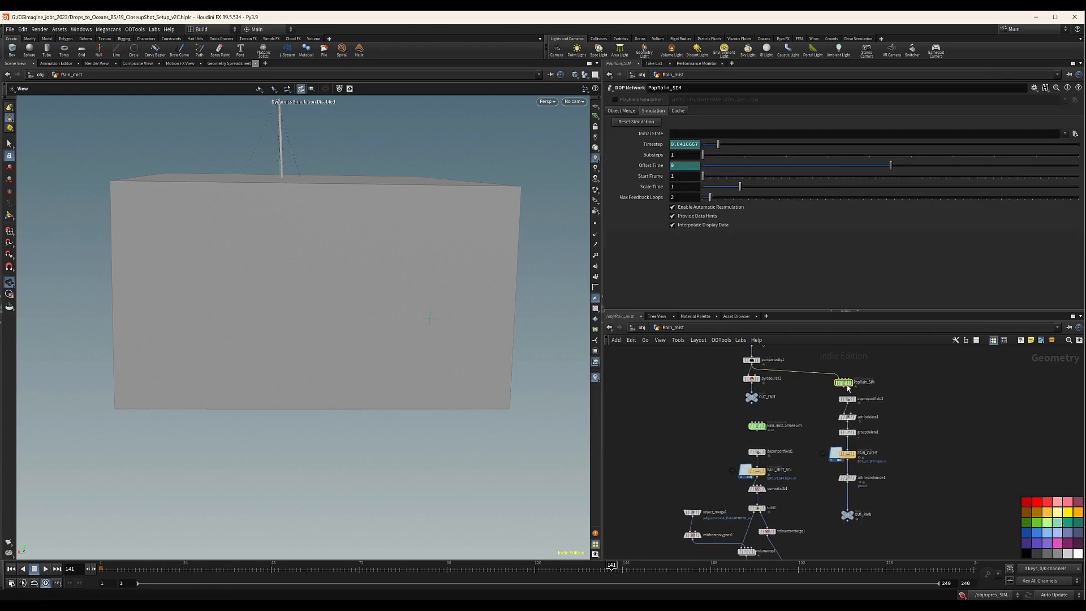
double_click(847, 386)
click(671, 329)
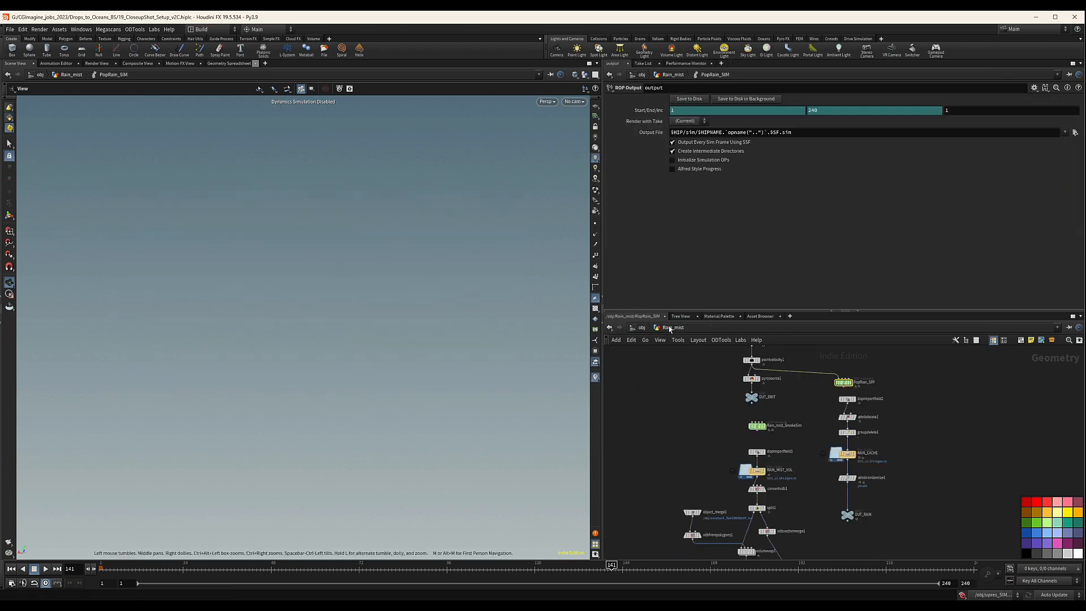
Rename the RAIN_MIST_VOL file cache node as RAIN_MIST_VOL_Closeup.
scroll(789, 475, up, 5)
click(782, 470)
click(800, 470)
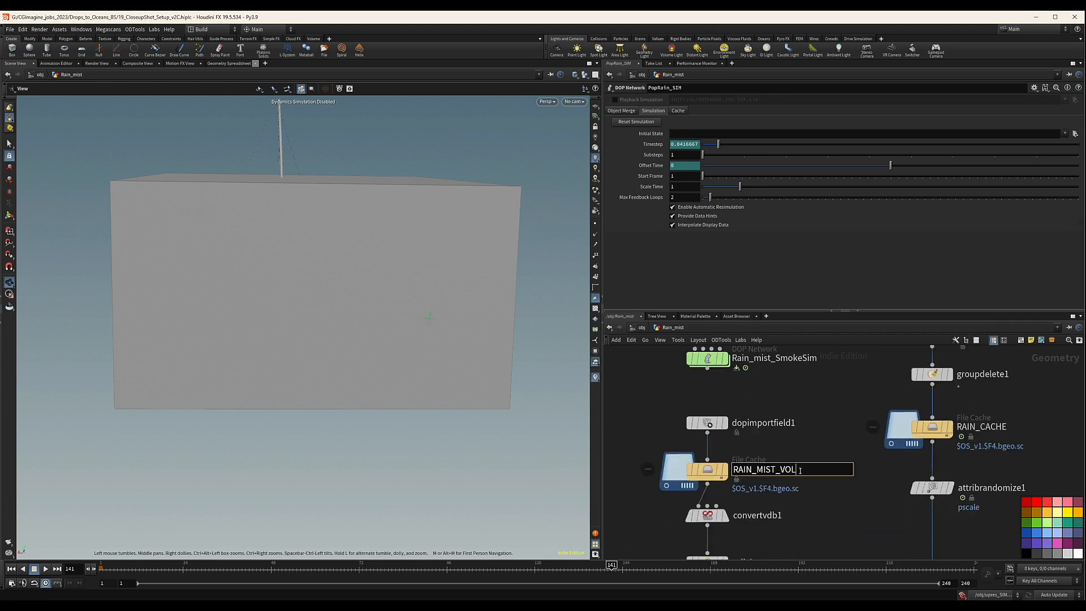
text(_Closeup)
key(Return)
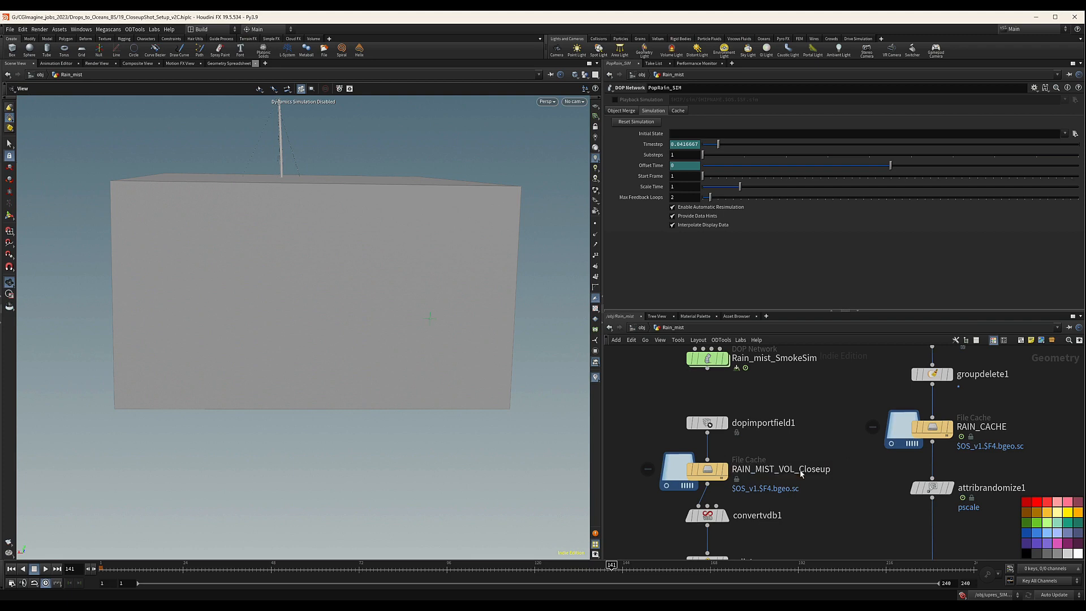
Rename the RAIN_CACHE file cache node as RAIN_CACHE_Closeup.
double_click(1011, 426)
text(_)
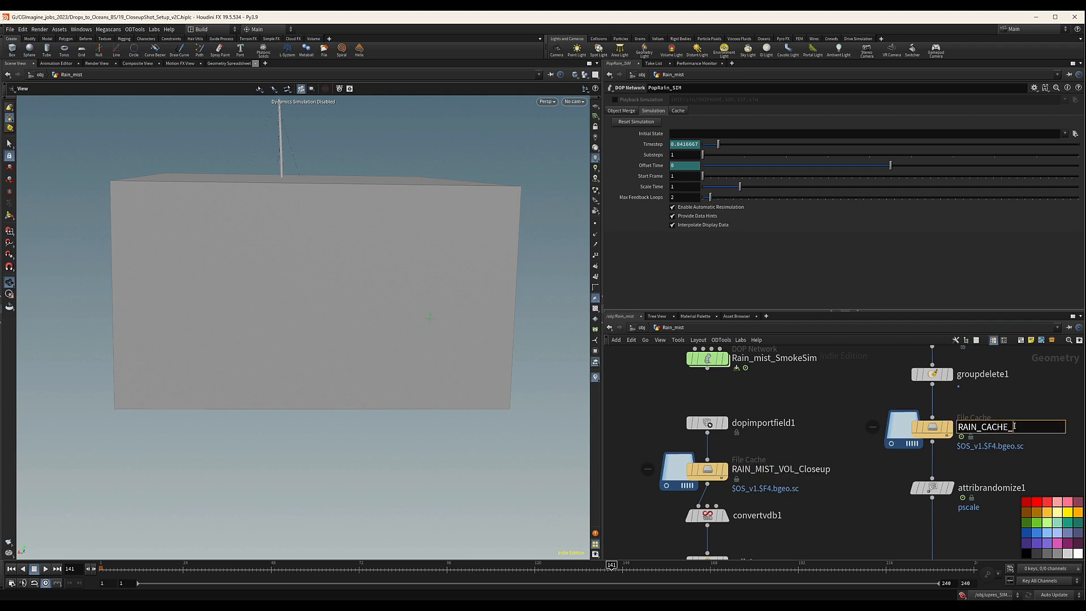
text(Closeup)
key(Return)
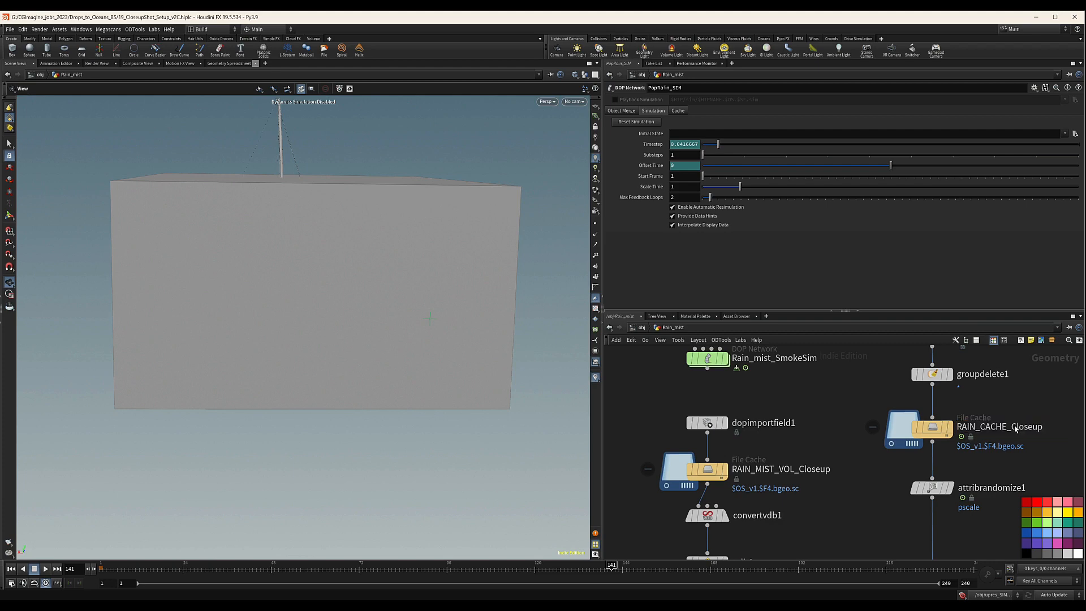
Set the base folder of RAIN_MIST_VOL_Closeup to $CACHE_2/$OS.
click(748, 459)
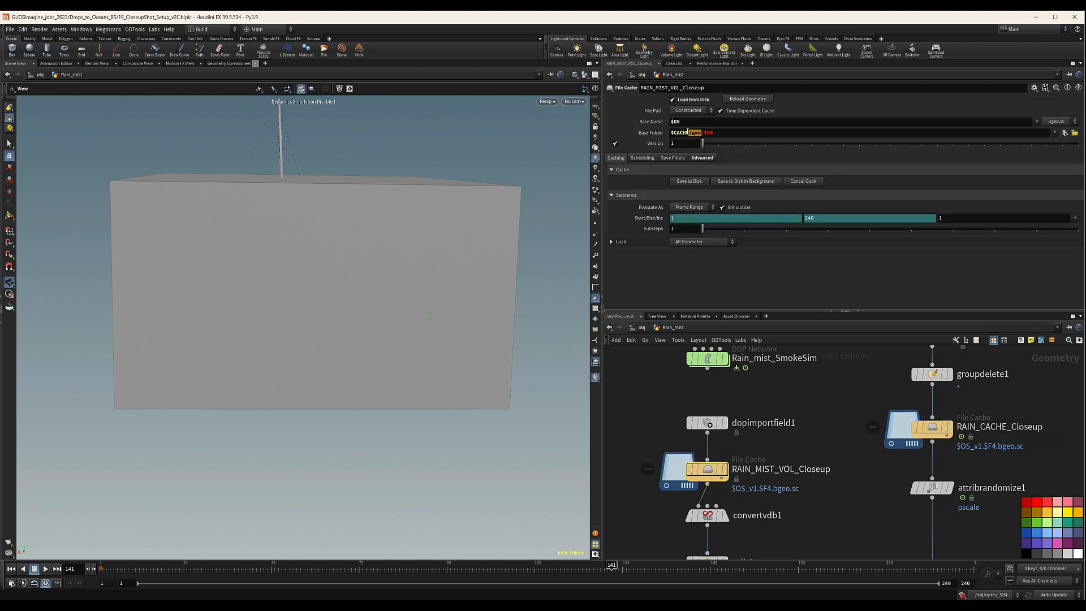
double_click(692, 132)
text($)
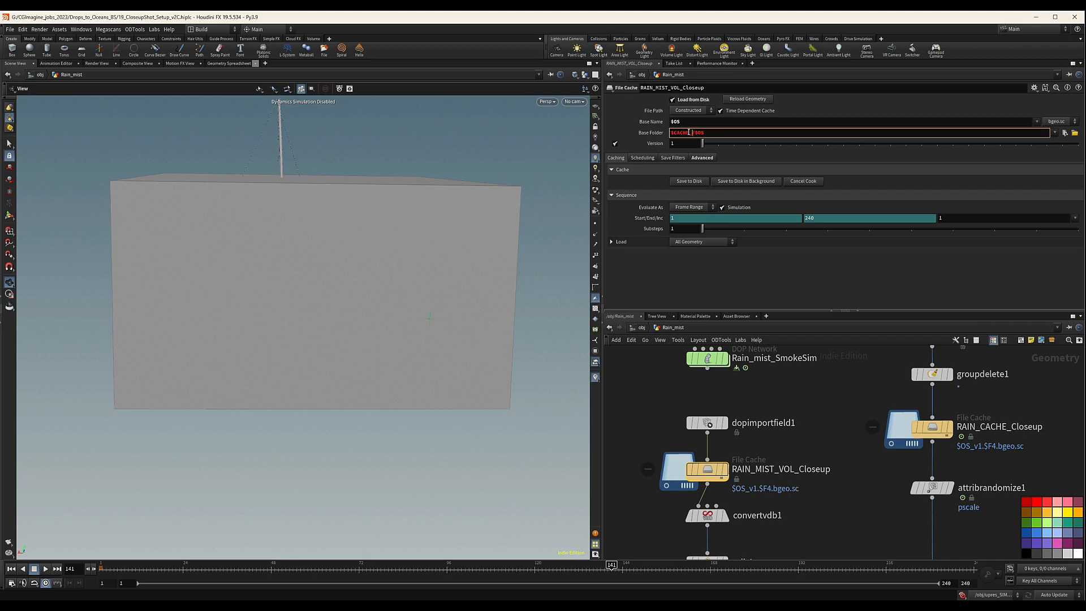
key(Return)
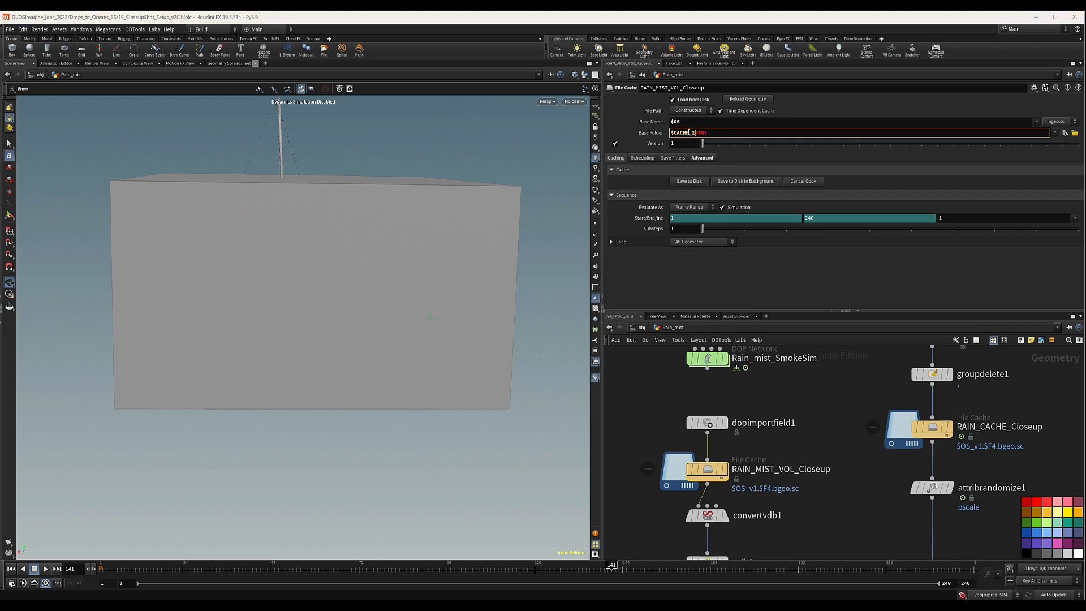
click(734, 274)
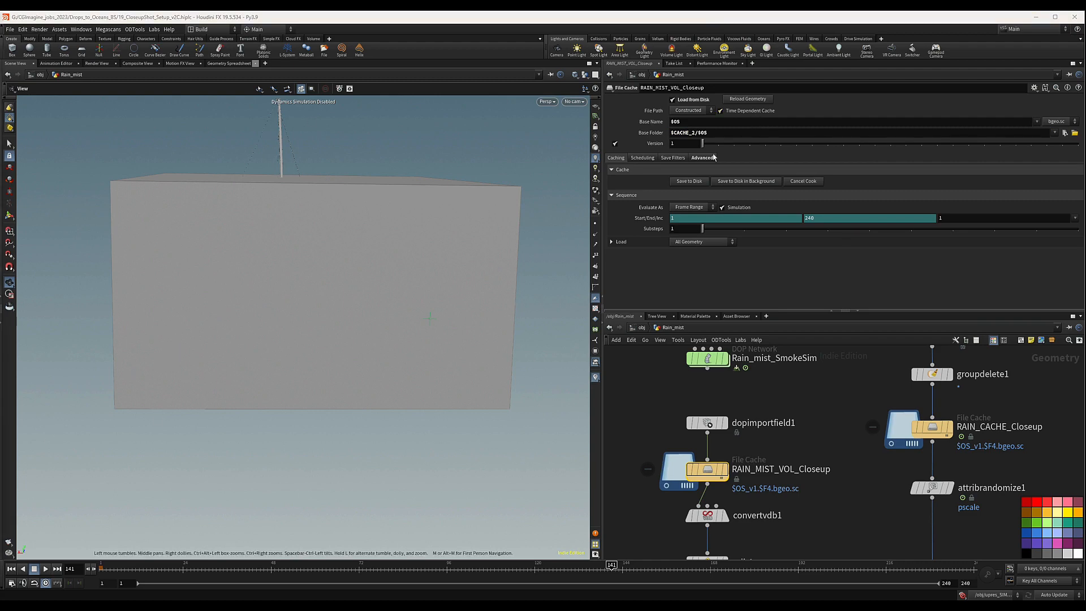
Unlink the end frame of RAIN_MIST_VOL_Closeup from its expression and set it to 168.
ctrl+shift+click(822, 218)
drag(828, 219, 776, 217)
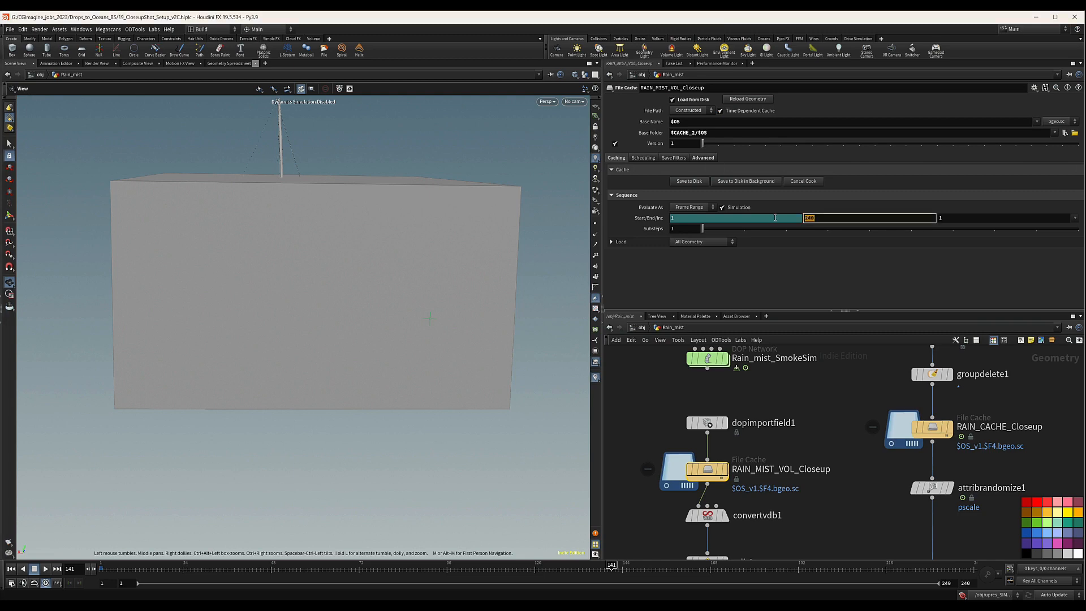
text(168)
key(Return)
Unlink the end frame of RAIN_CACHE_Closeup from its expression and set it to 168.
middle_drag(890, 396, 823, 463)
drag(941, 481, 838, 512)
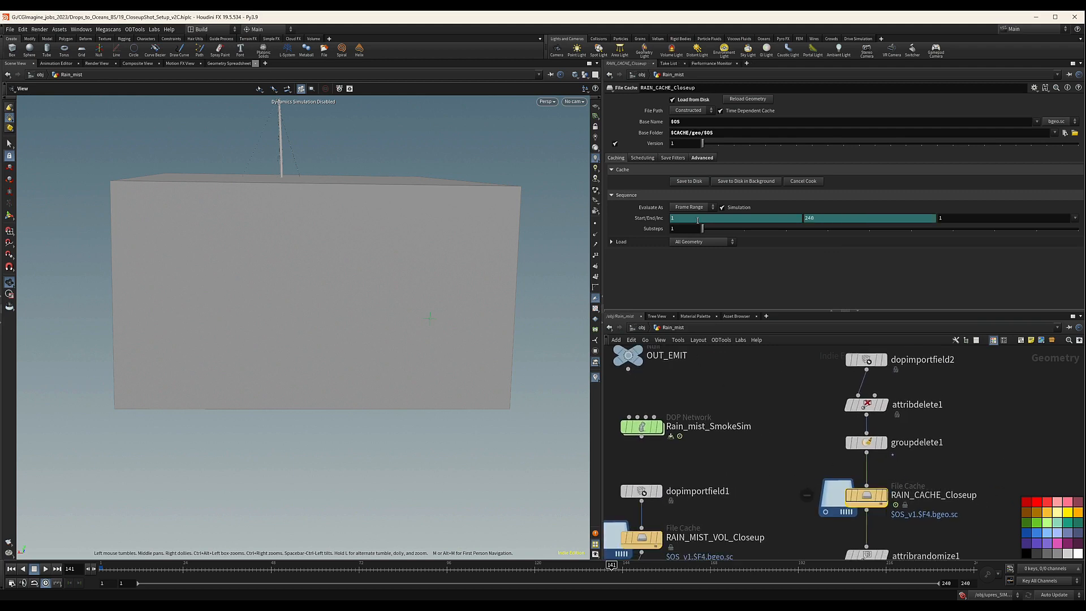
ctrl+shift+click(809, 218)
drag(817, 218, 793, 220)
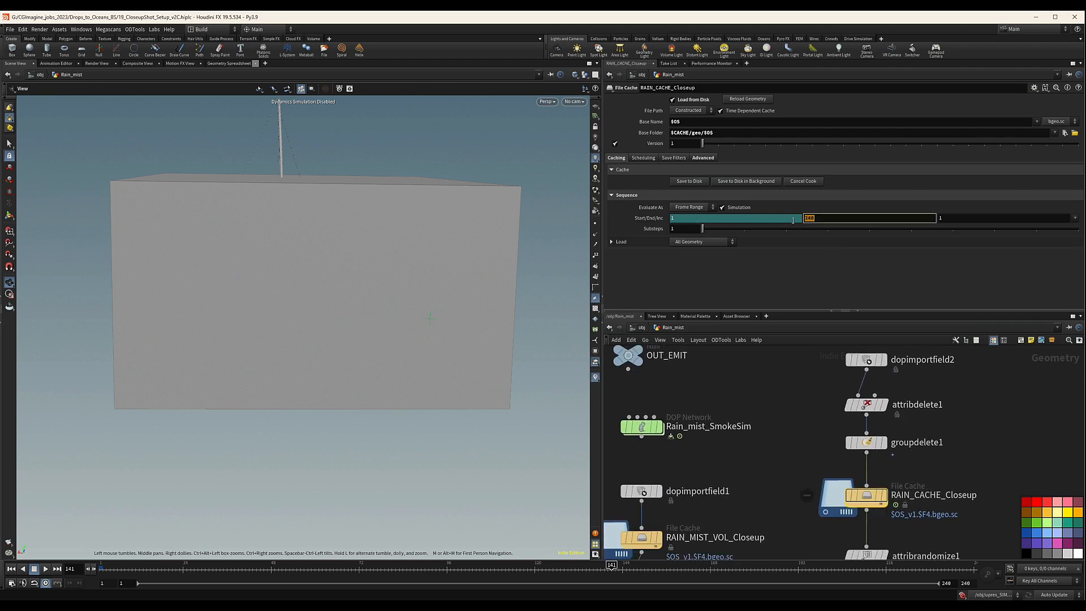
text(168)
key(Return)
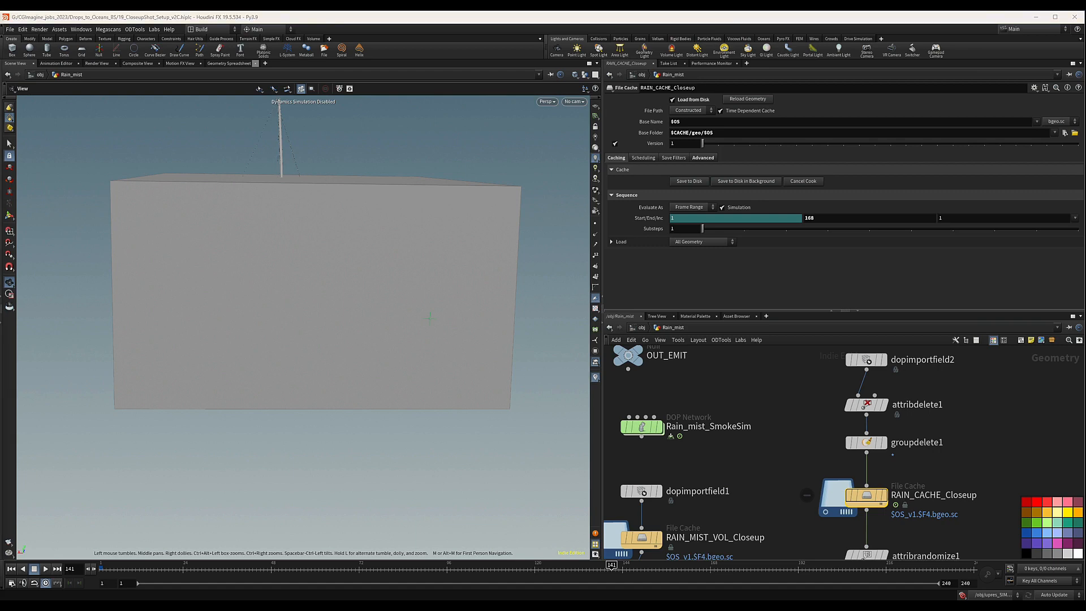
scroll(949, 446, down, 3)
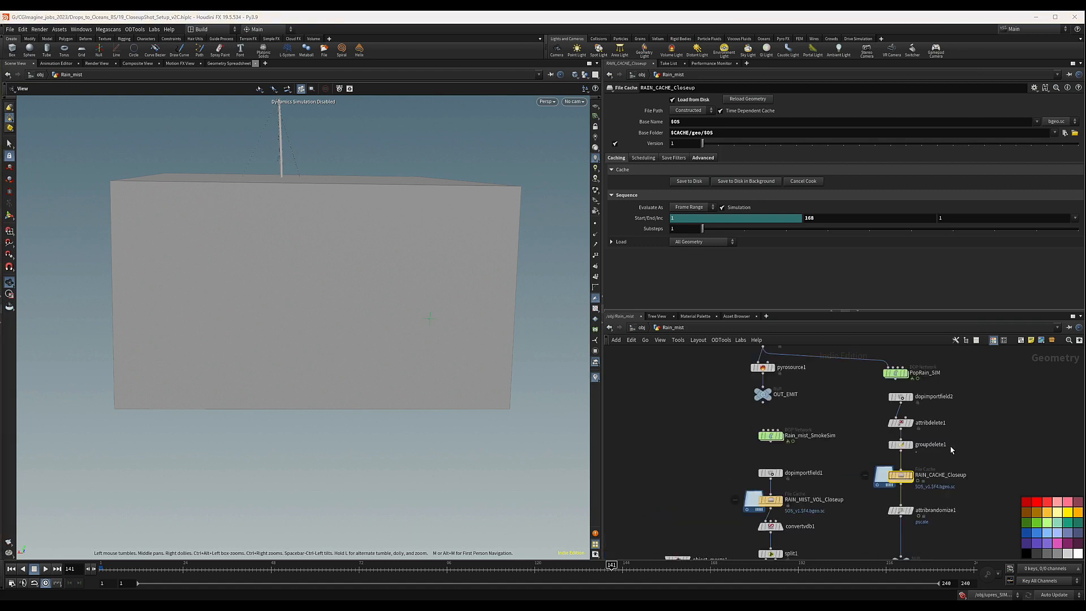
Delete the groupdelete1 node between attribdelete1 and RAIN_CACHE_Closeup in the rain branch.
middle_drag(951, 448, 886, 476)
scroll(860, 461, up, 1)
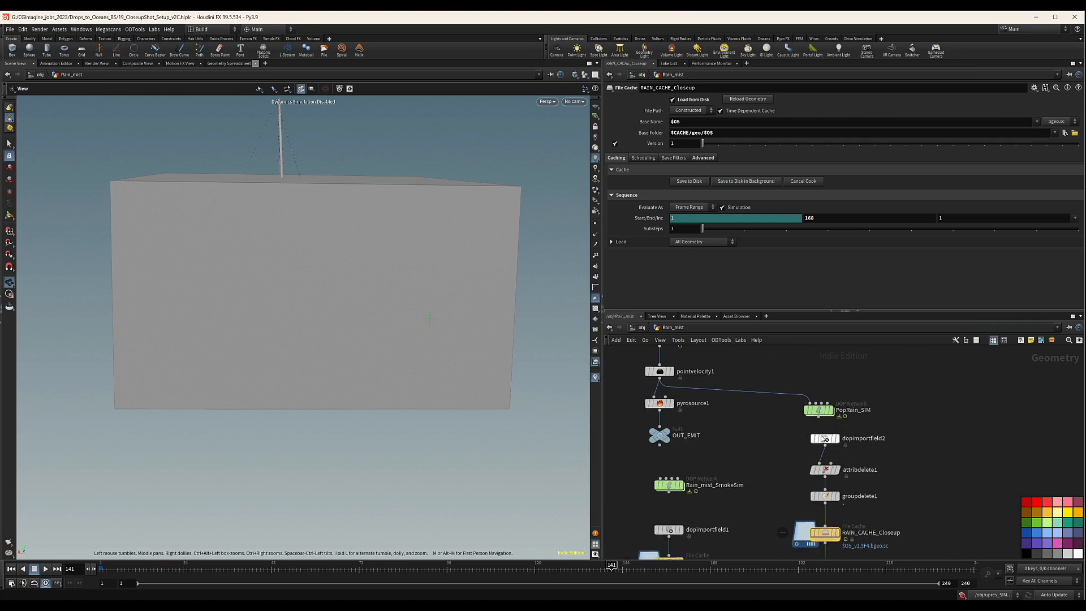
middle_drag(794, 490, 789, 456)
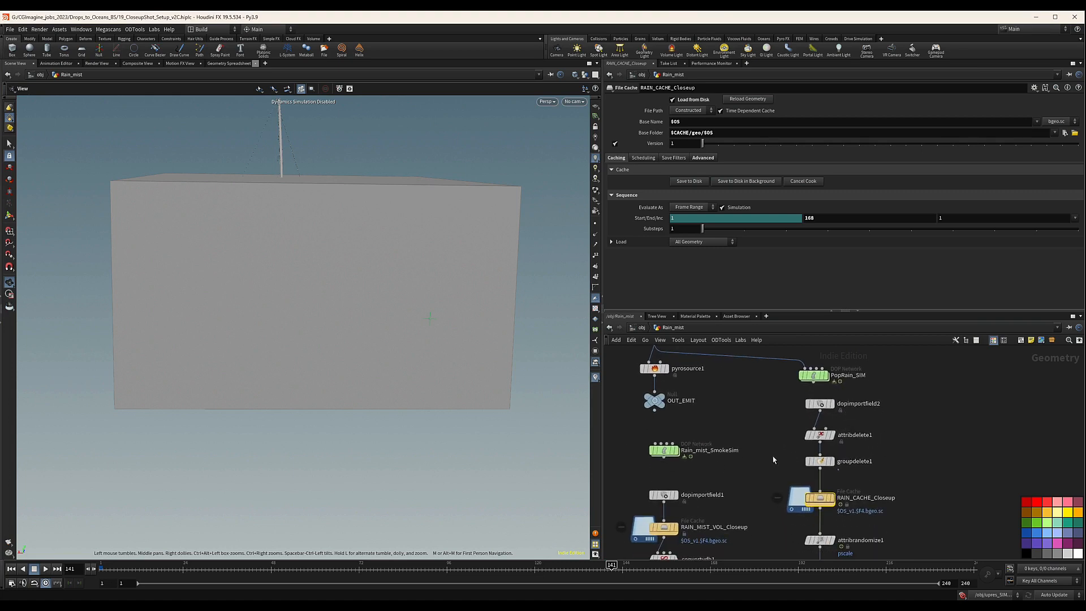
drag(774, 456, 888, 482)
key(Delete)
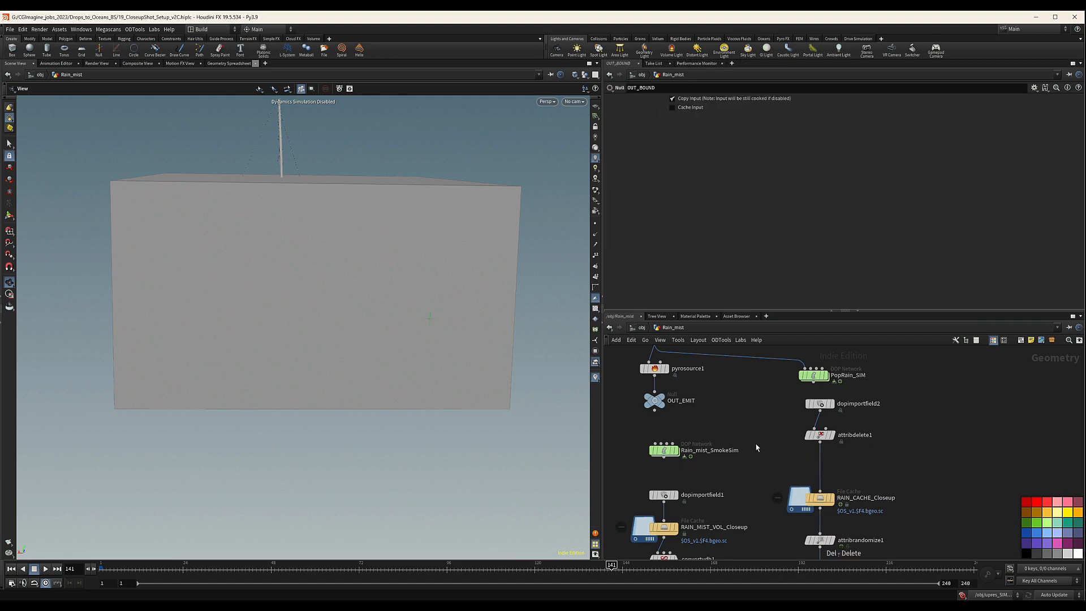
Open the PopRain_SIM network and check the velocity source of popadvectbyvolumes1 and the bounding settings of popkill1.
middle_drag(865, 421, 863, 477)
drag(812, 431, 818, 424)
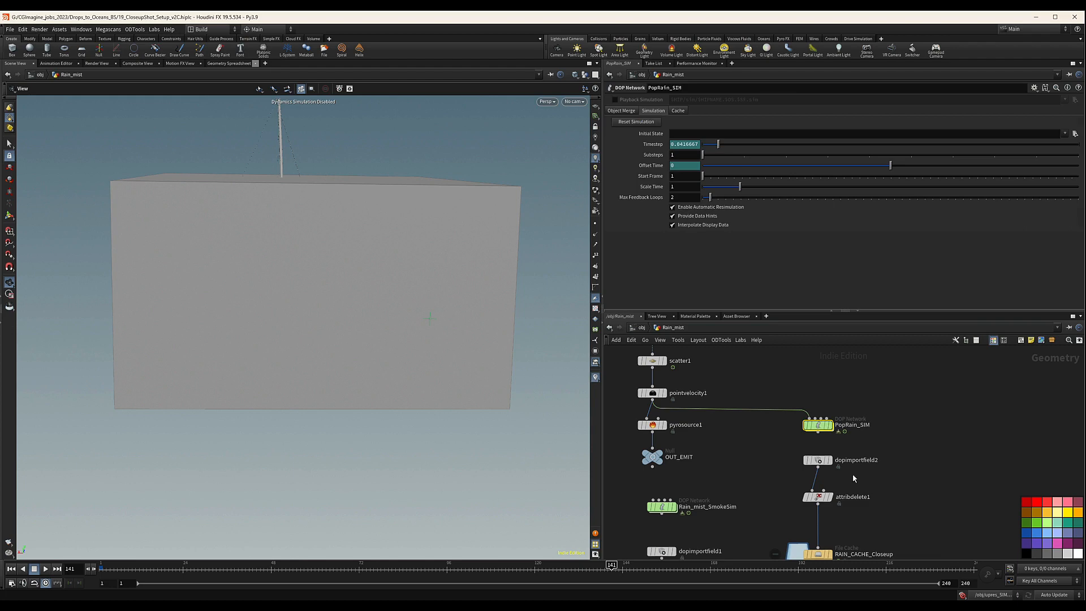
double_click(819, 424)
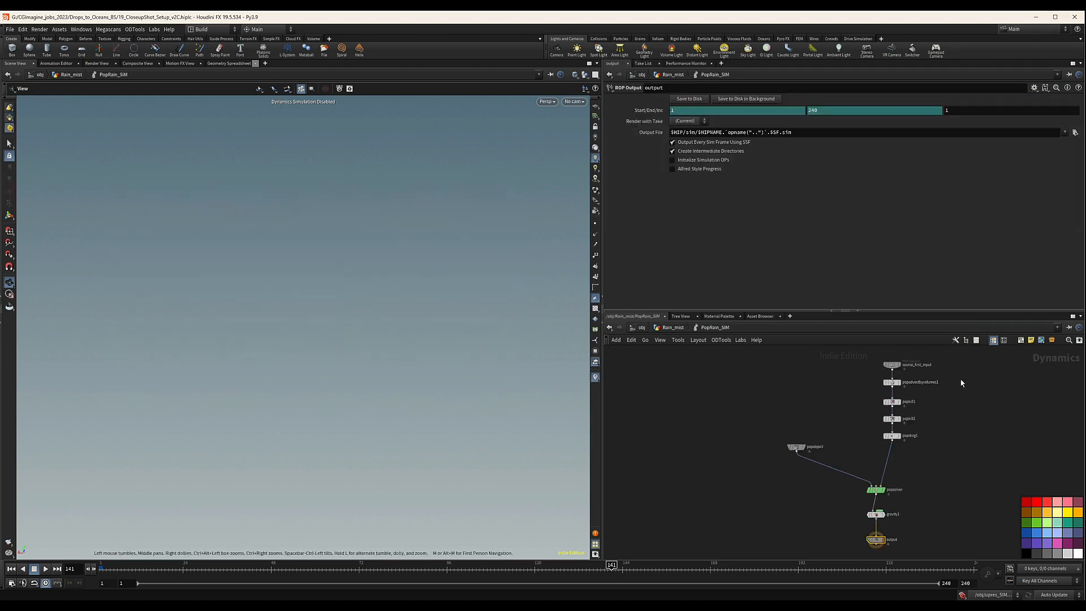
middle_drag(961, 383, 892, 408)
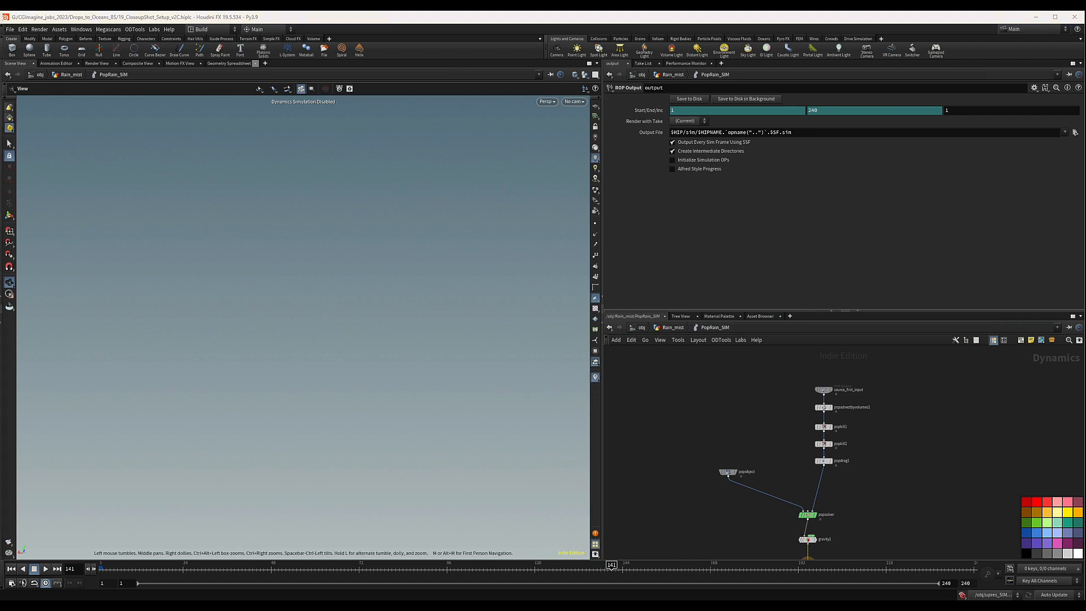
drag(782, 389, 864, 418)
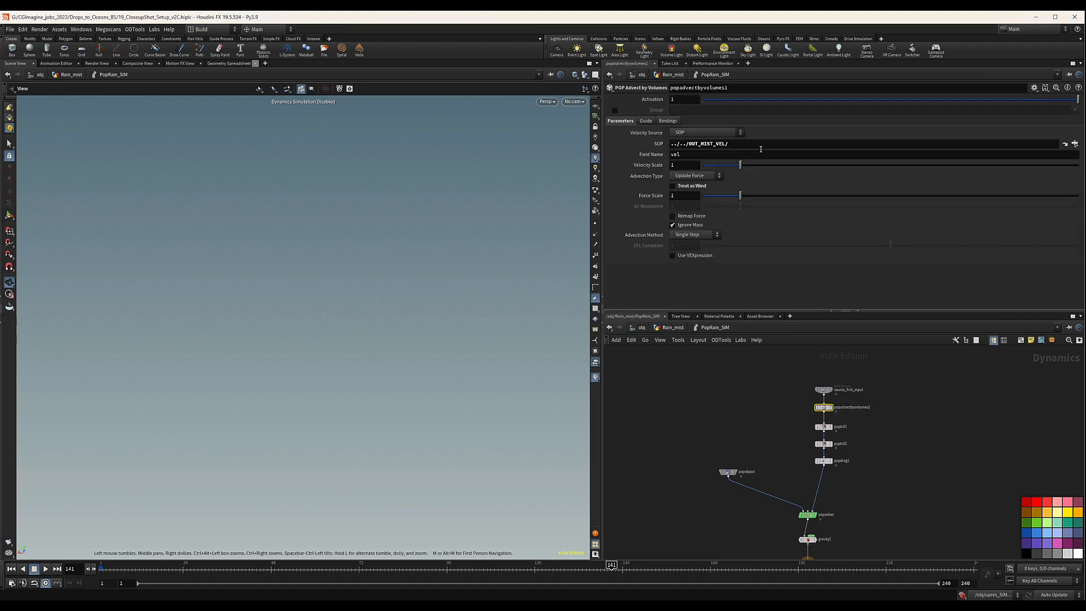
scroll(845, 456, up, 4)
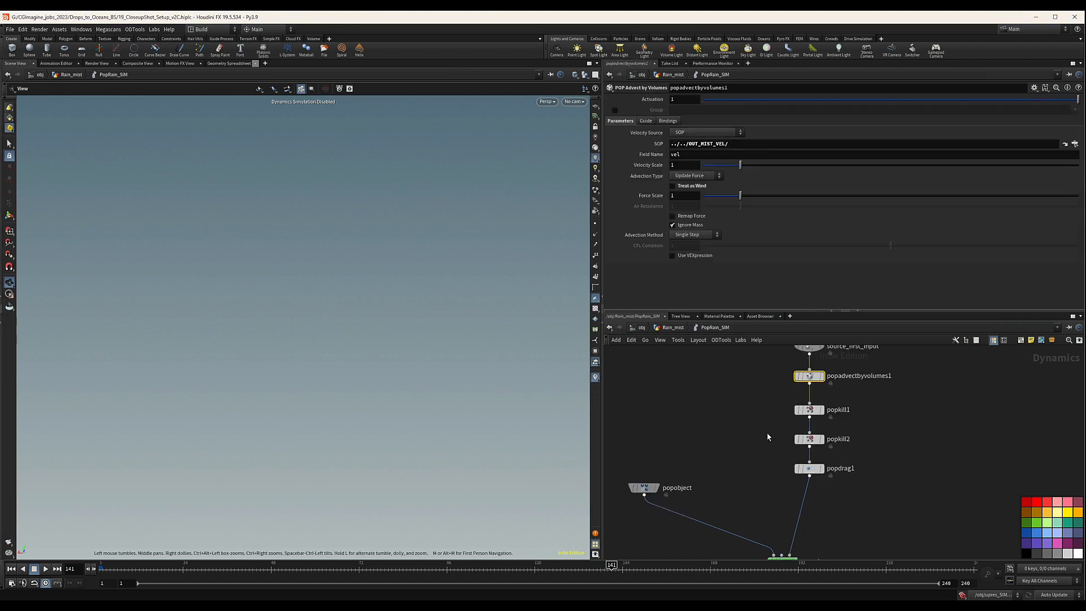
drag(762, 397, 879, 433)
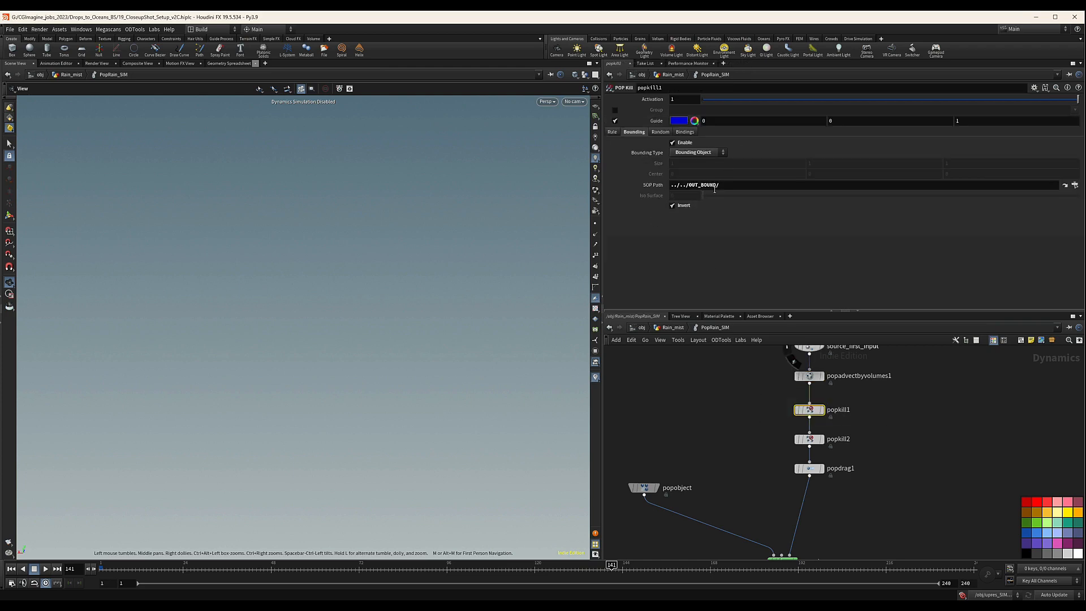
Set the SOP path of popkill2 to /obj/upres_SIM/OUT_FLIP_SURF and its bounding type to Bounding Volume.
drag(774, 433, 876, 457)
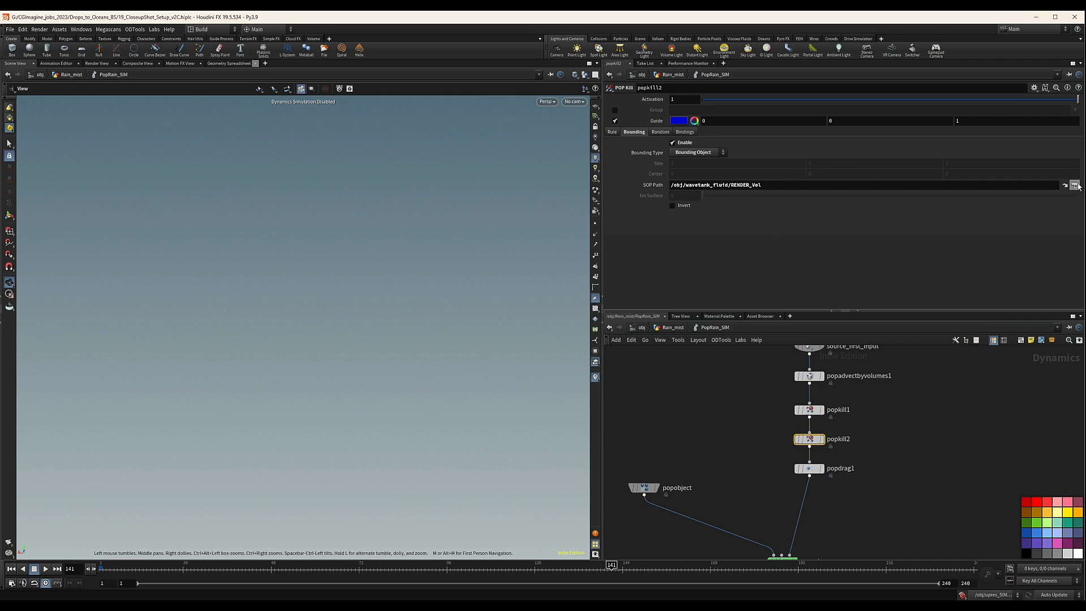
click(1074, 185)
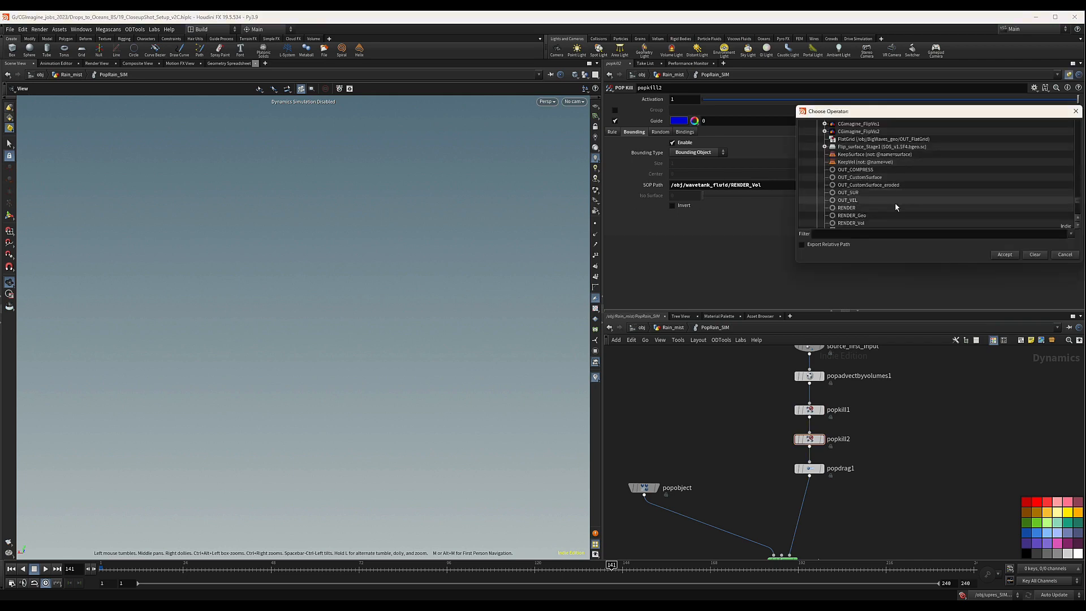
scroll(817, 156, down, 10)
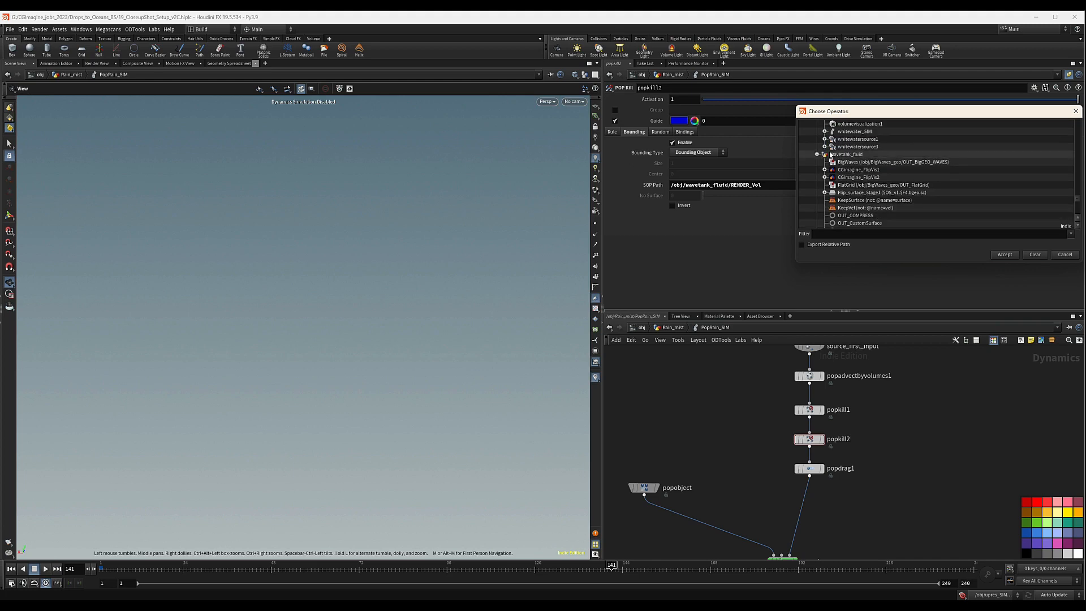
scroll(817, 156, up, 8)
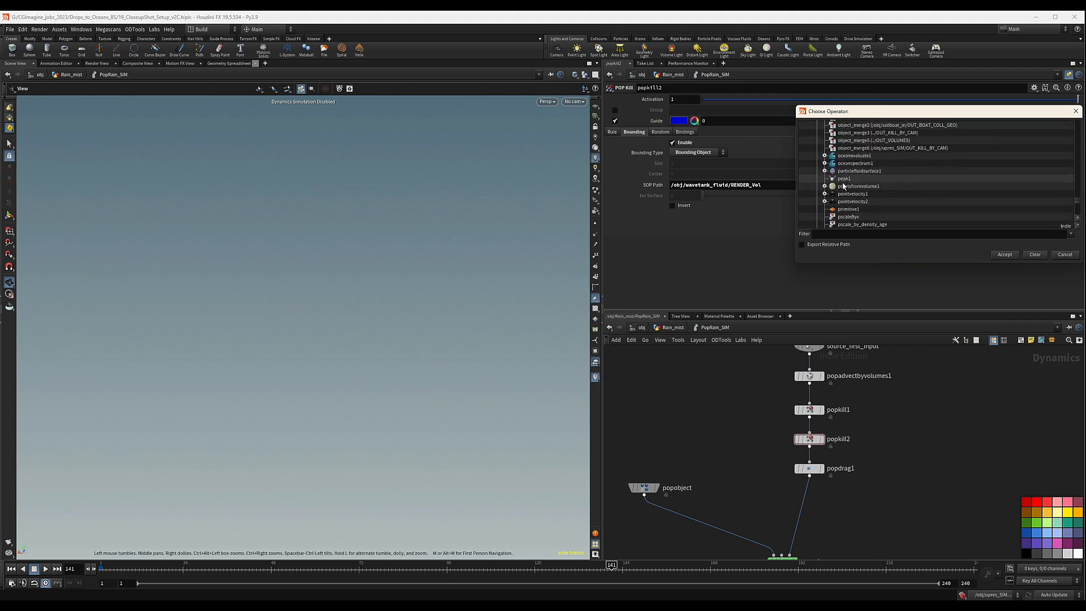
scroll(838, 193, down, 10)
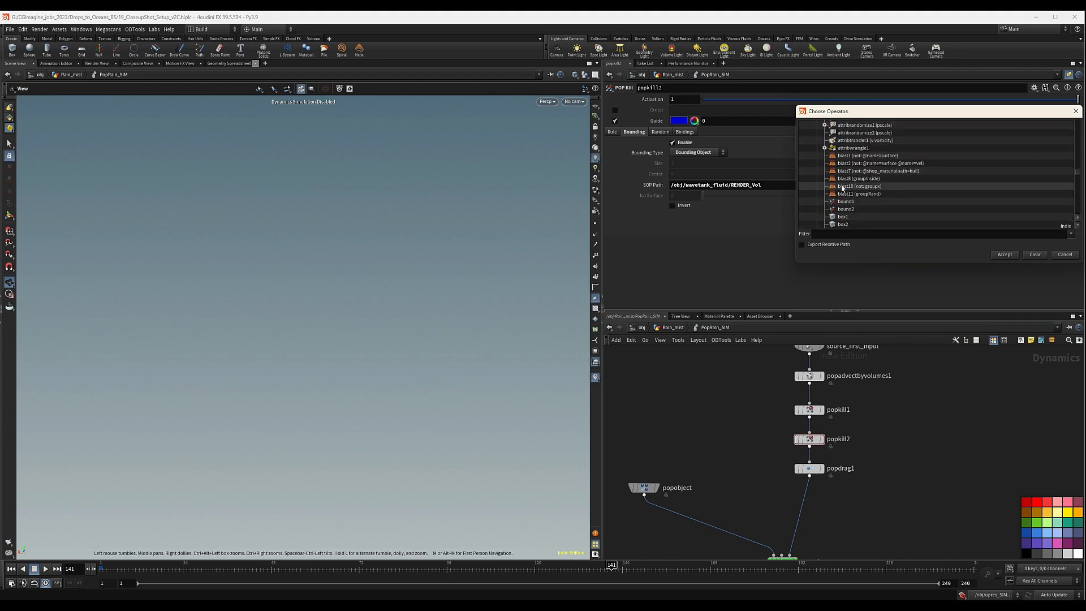
scroll(836, 183, up, 15)
click(817, 163)
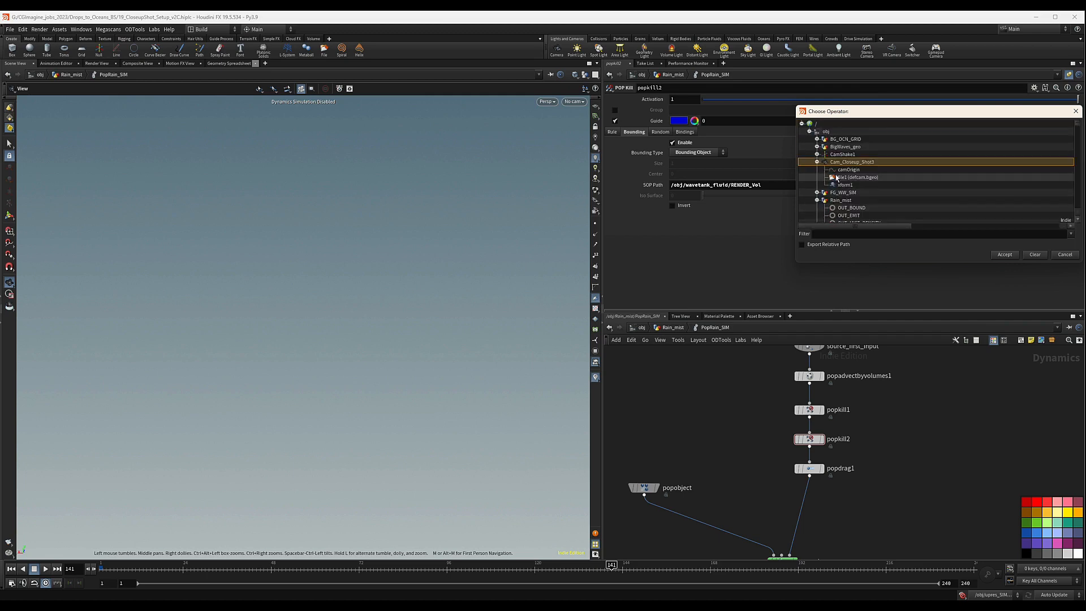
click(817, 162)
click(817, 178)
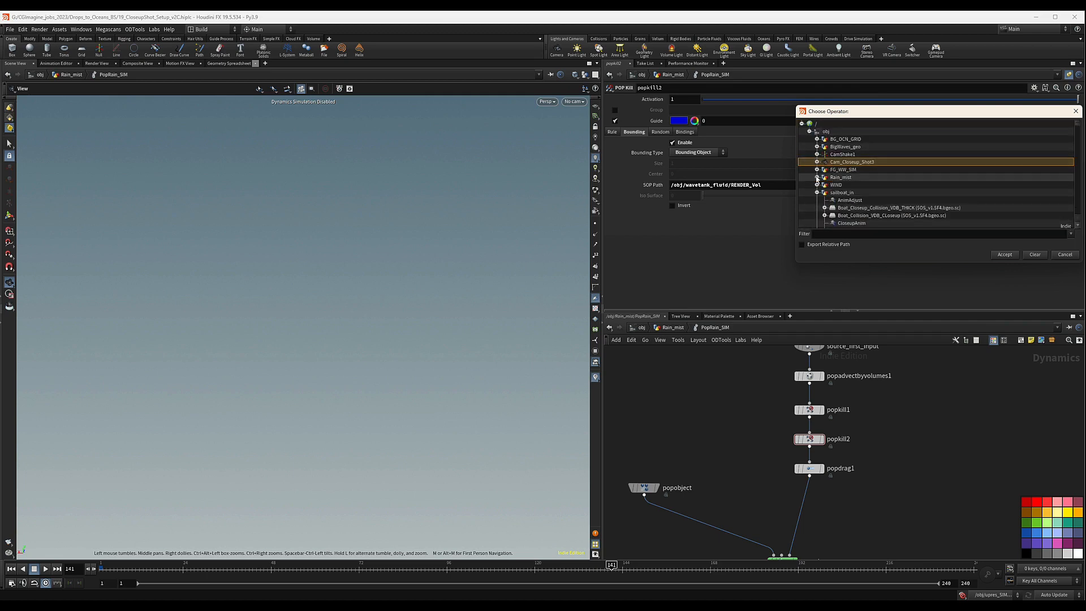
click(817, 193)
scroll(843, 196, down, 3)
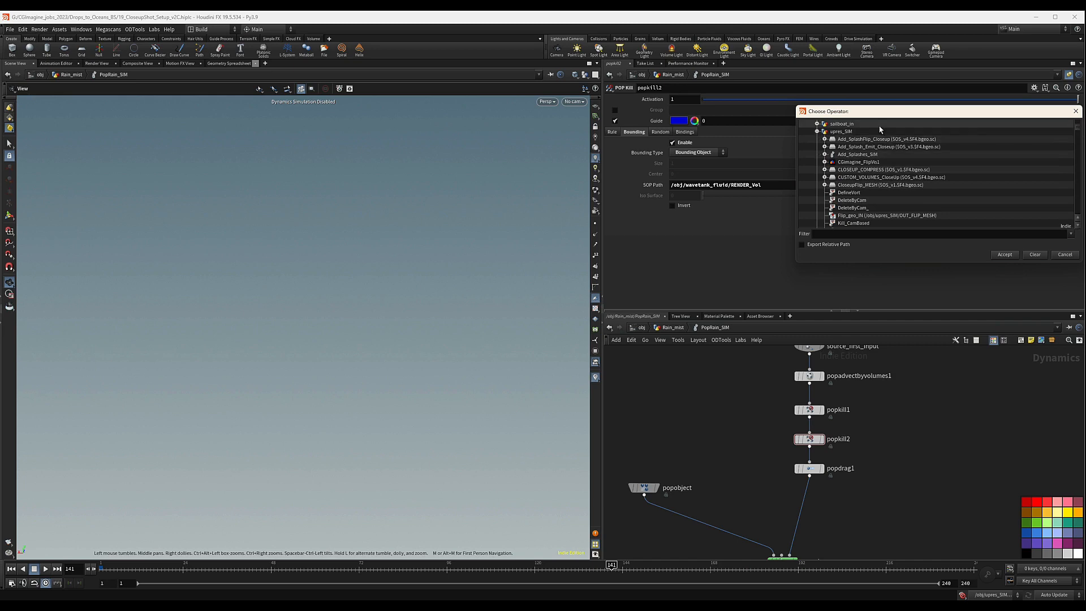
scroll(877, 193, down, 3)
click(879, 193)
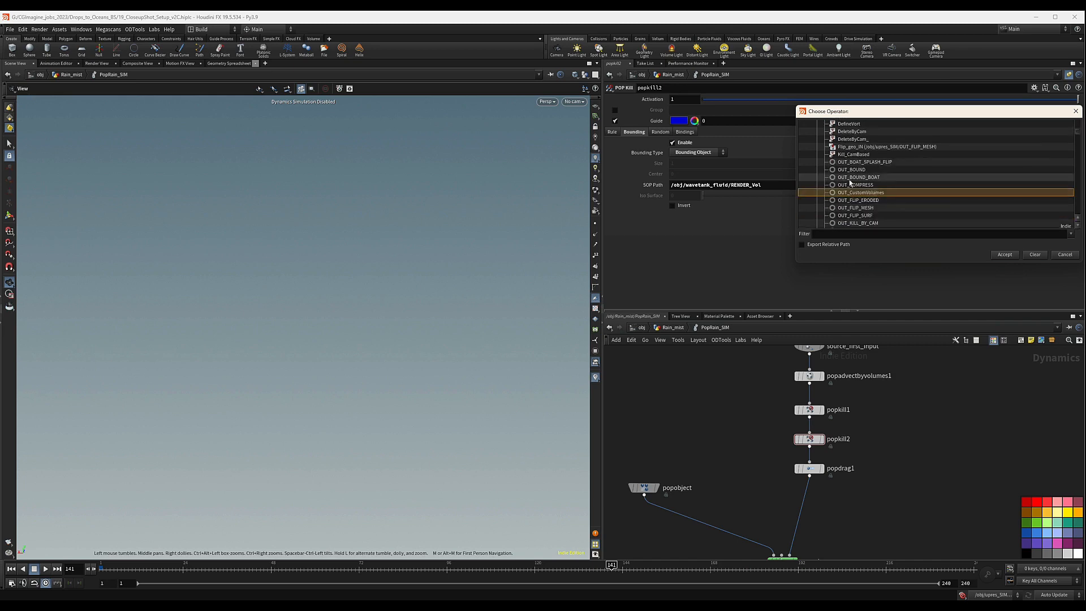
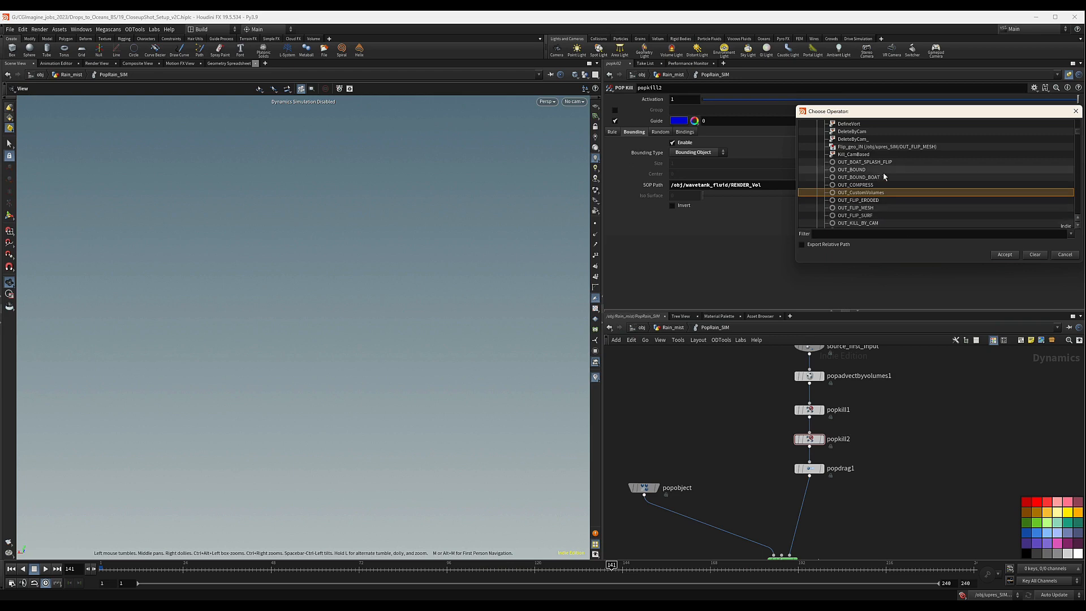
double_click(870, 217)
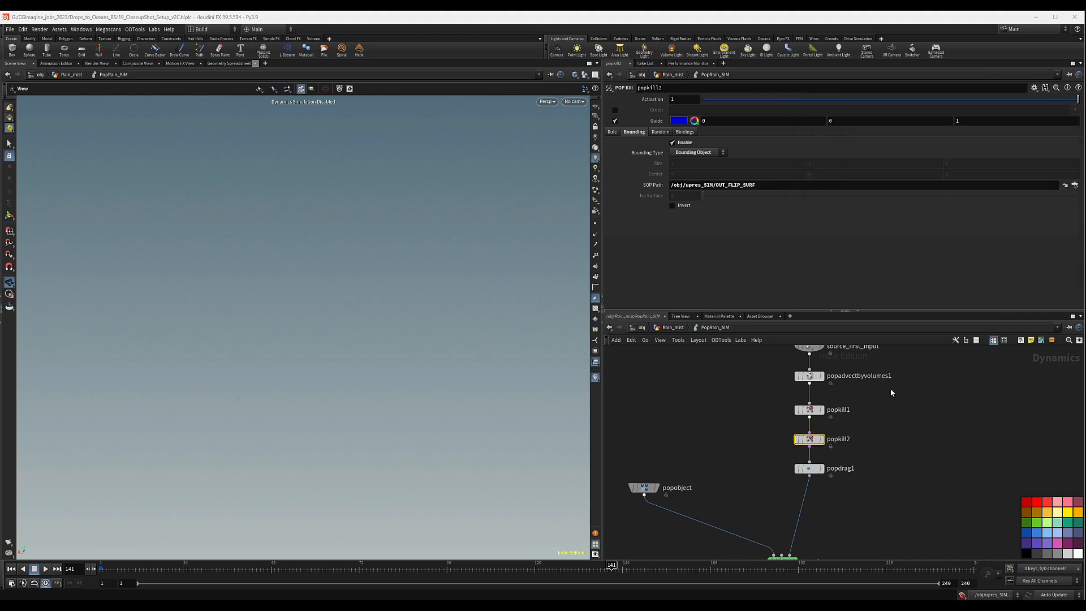
click(721, 152)
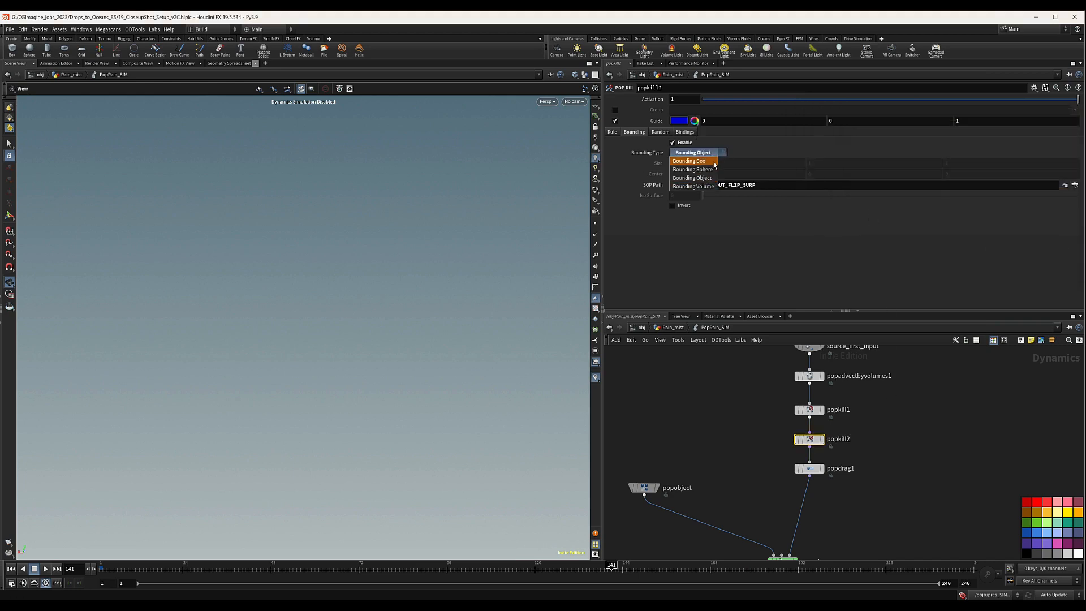
click(689, 177)
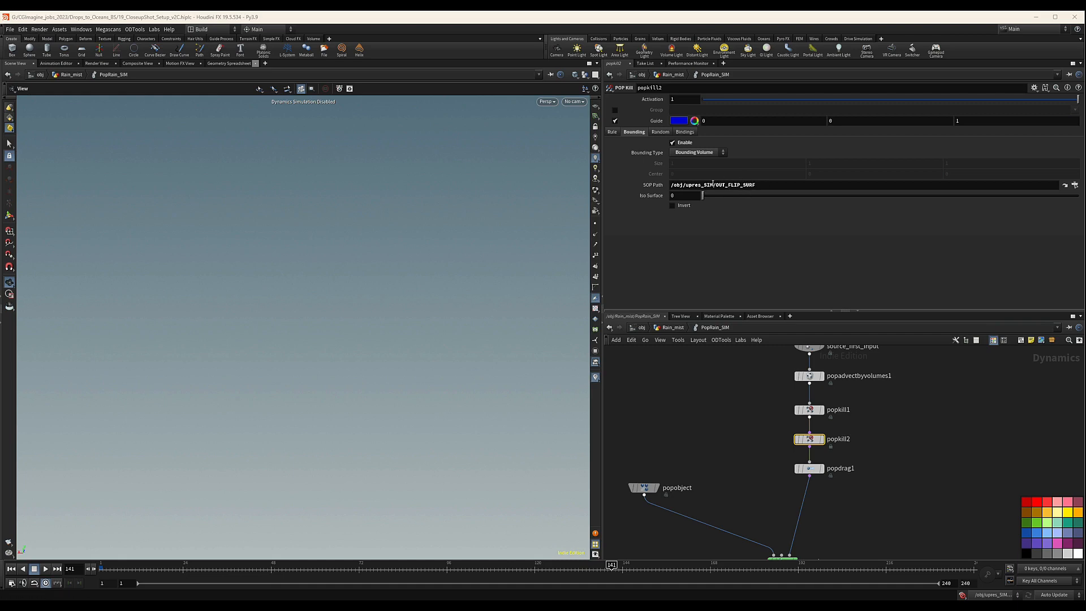
Check the settings of popkill1, popdrag1 and source_first_input, and return to the Rain_mist network.
click(809, 409)
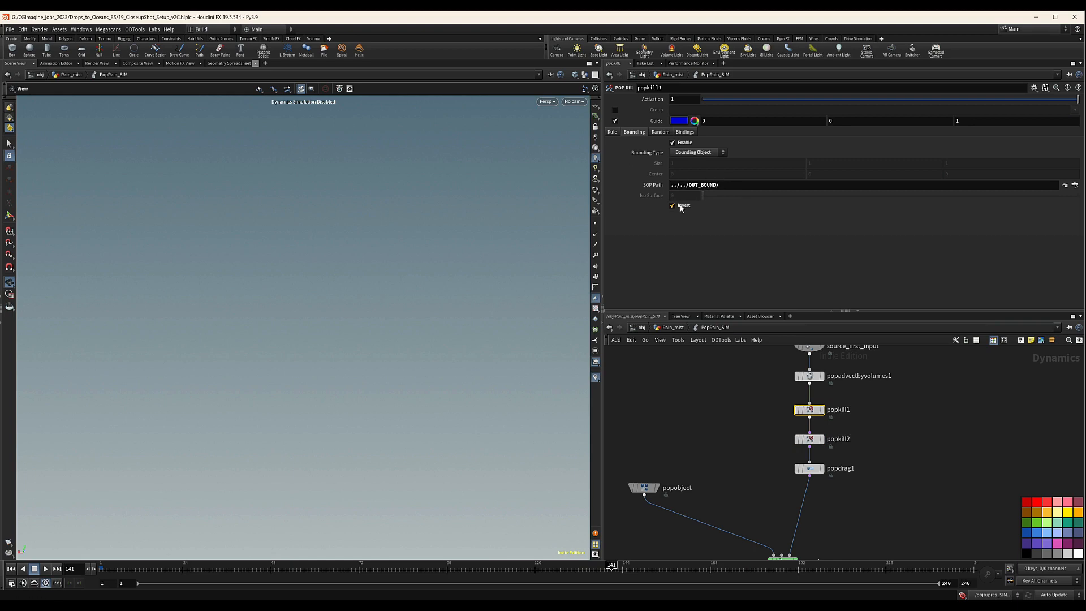
scroll(904, 424, down, 2)
middle_drag(904, 424, 859, 403)
scroll(827, 430, up, 2)
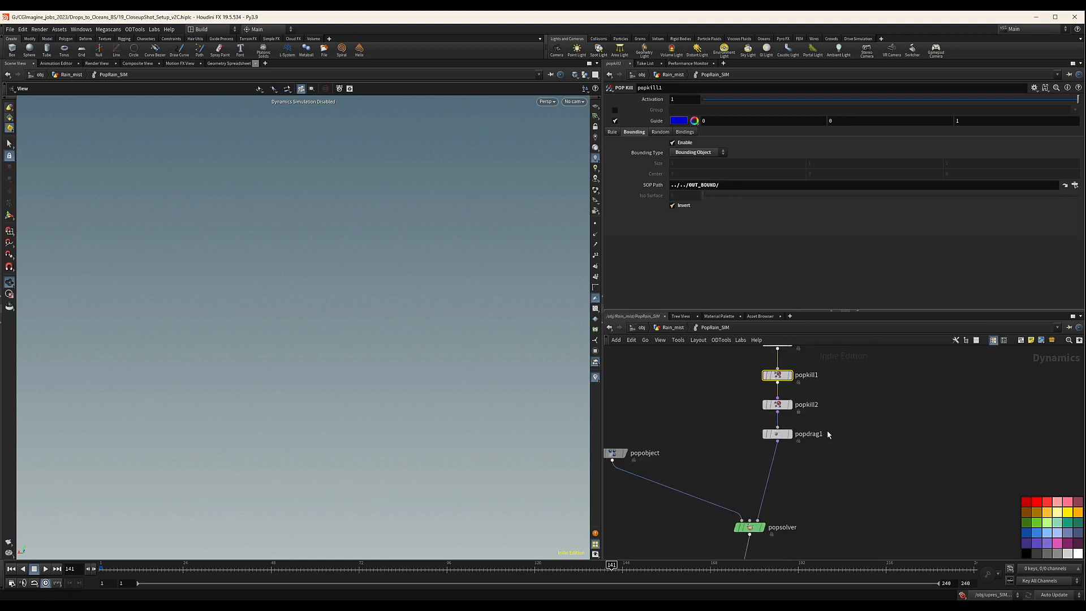
click(778, 434)
scroll(869, 440, down, 3)
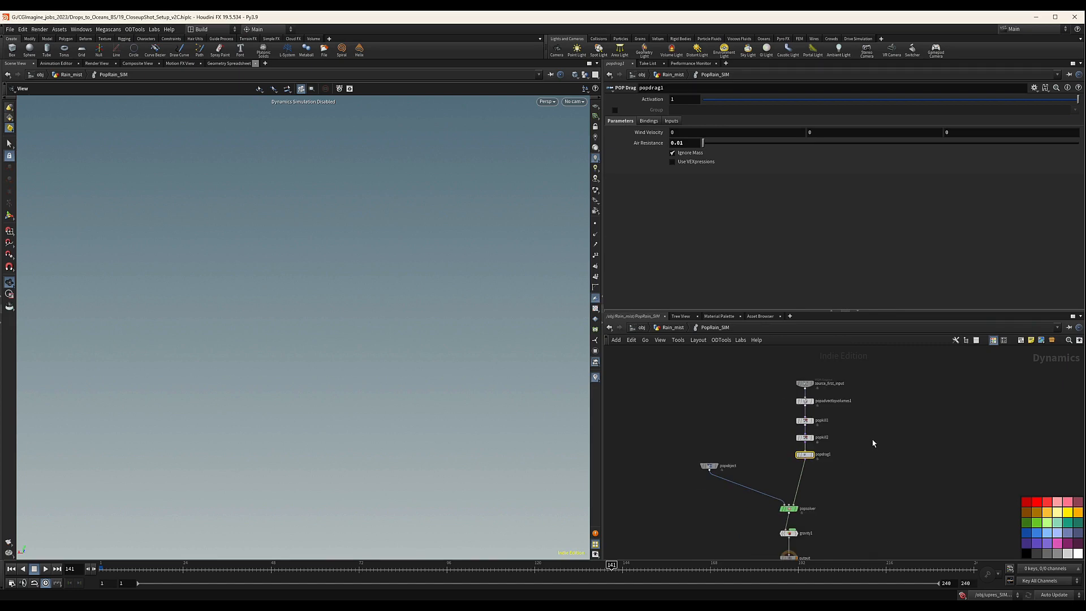
click(805, 396)
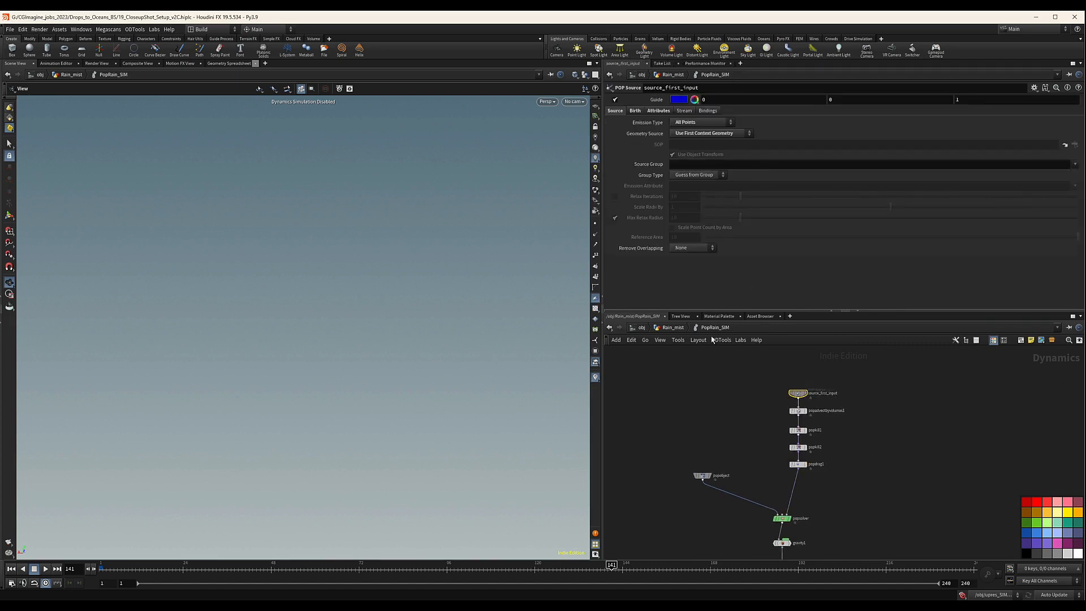
click(669, 327)
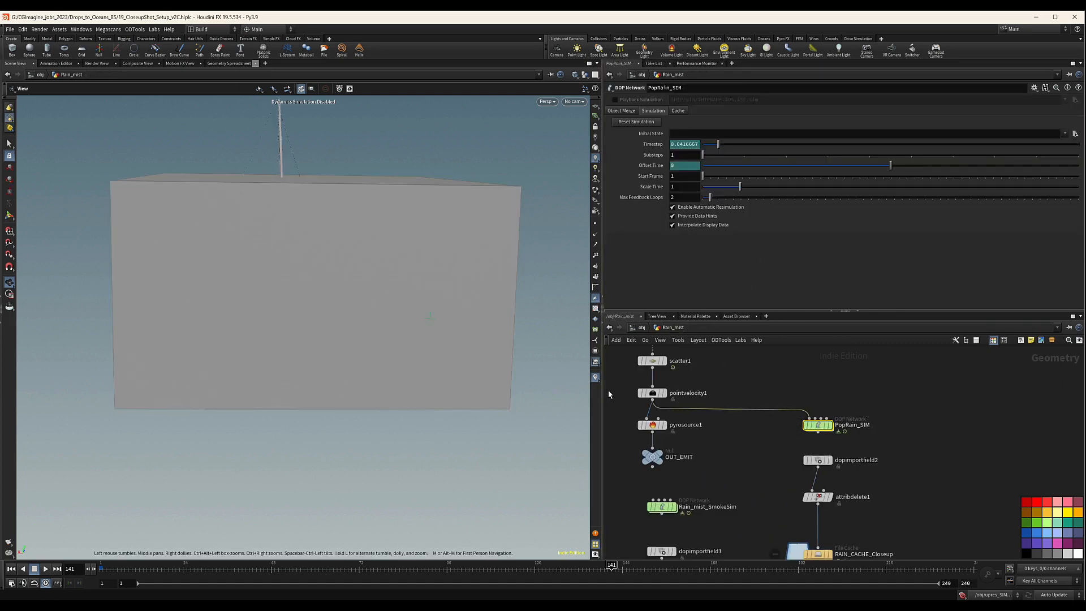
Set the base folder of RAIN_CACHE_Closeup to $CACHE_2/$OS.
scroll(854, 437, down, 5)
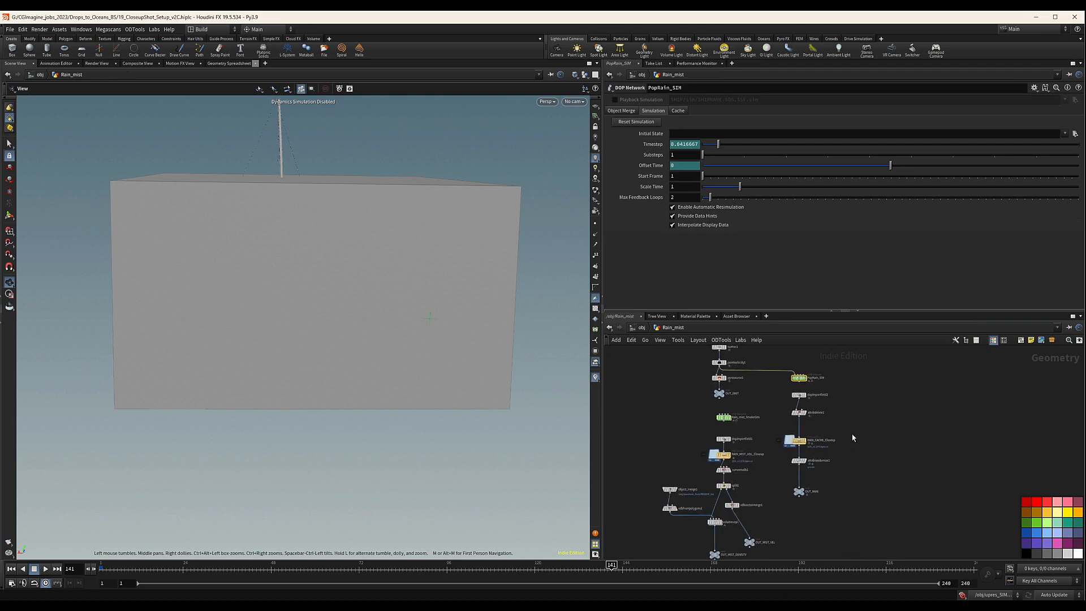
scroll(832, 433, up, 3)
middle_drag(745, 361, 747, 395)
middle_drag(710, 524, 679, 396)
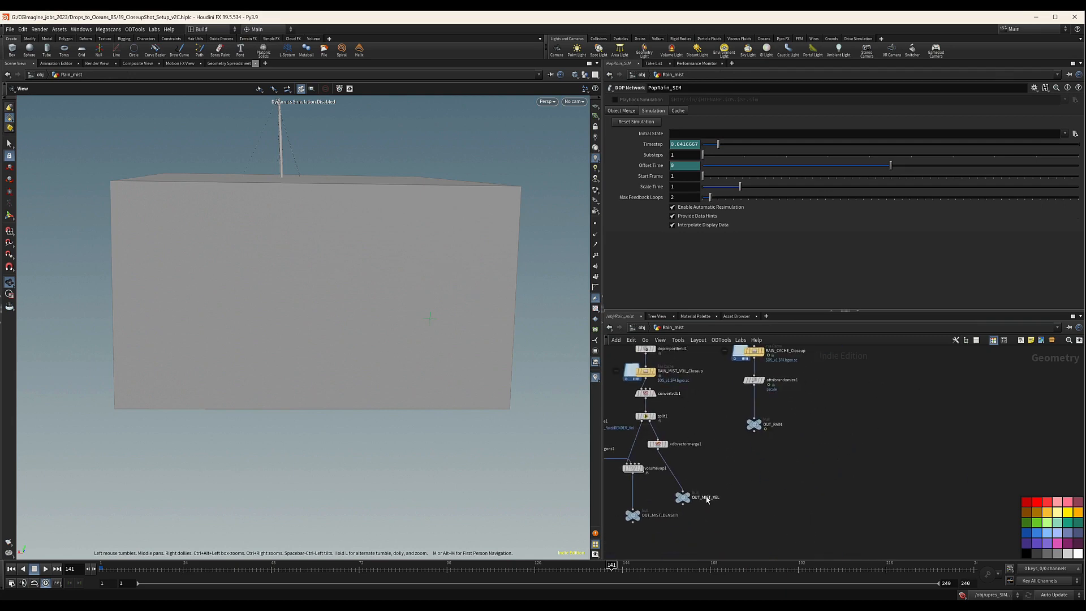
middle_drag(738, 457, 734, 493)
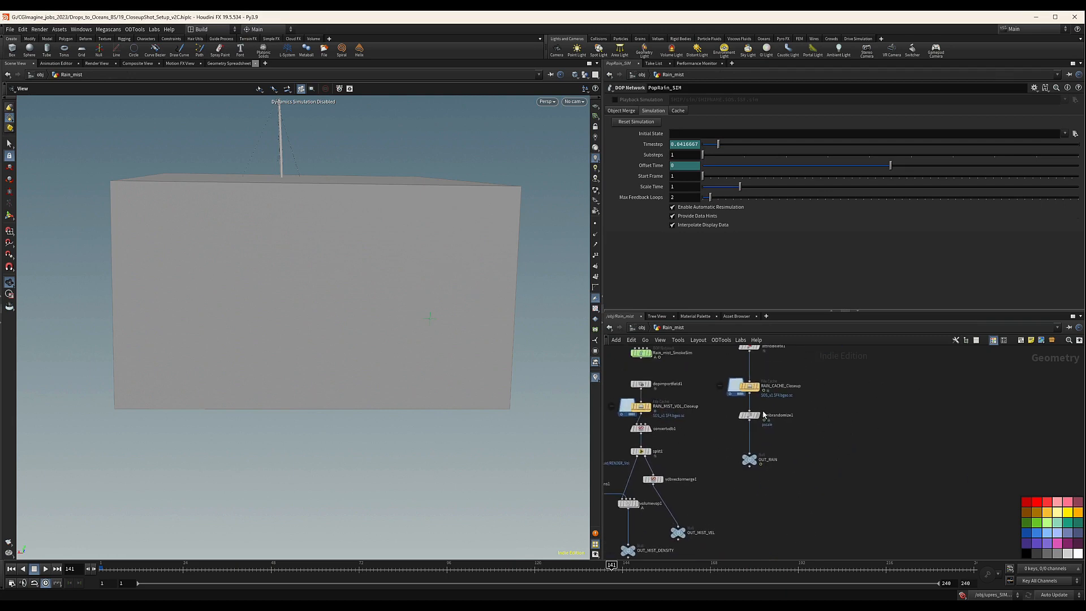
scroll(781, 421, down, 3)
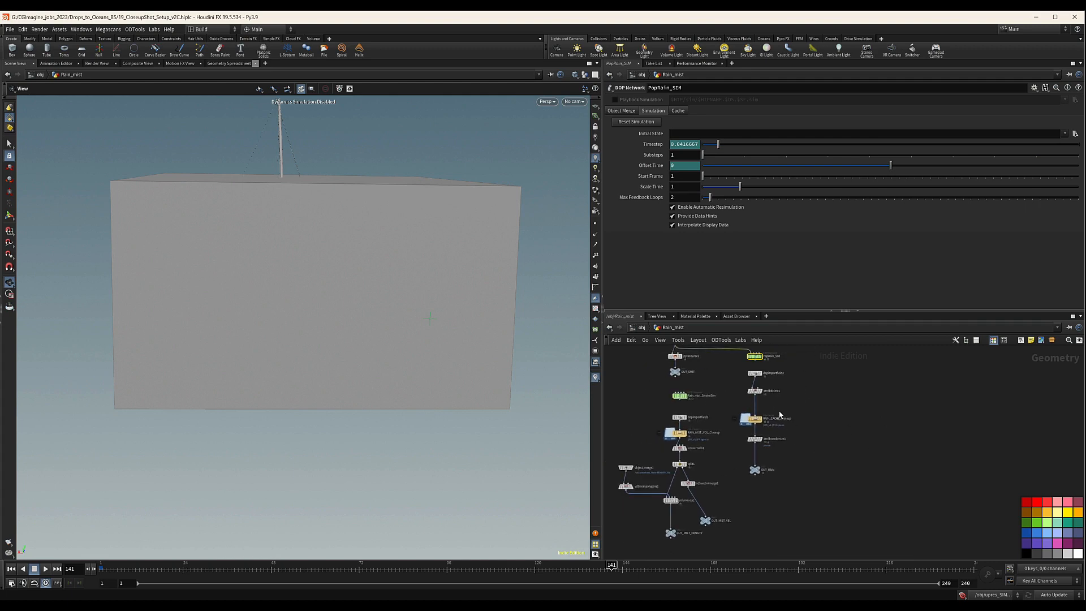
click(756, 419)
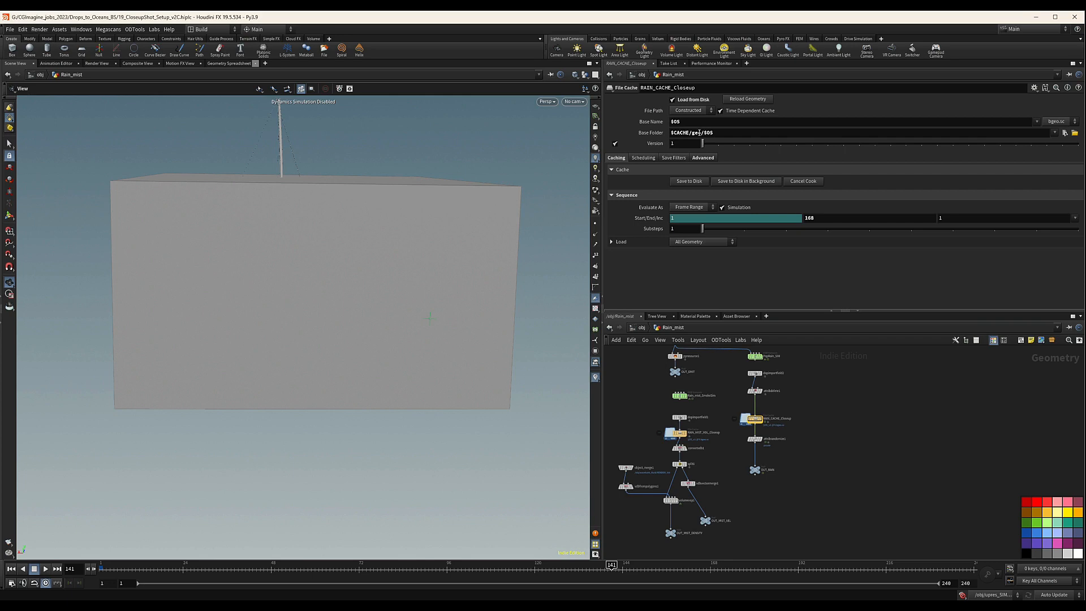
drag(700, 132, 674, 133)
text(CACHE)
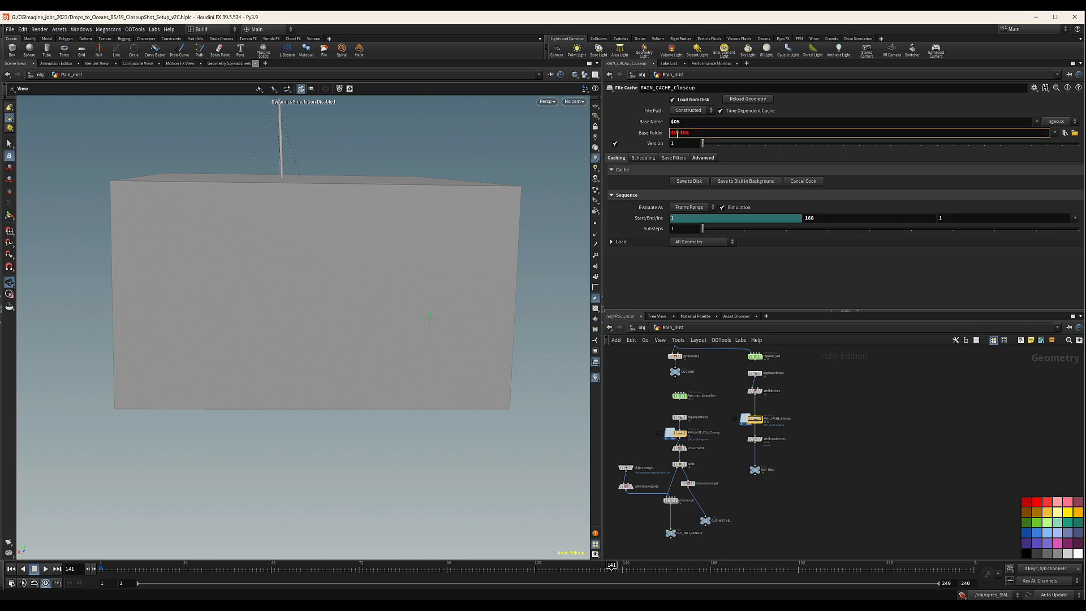
key(Return)
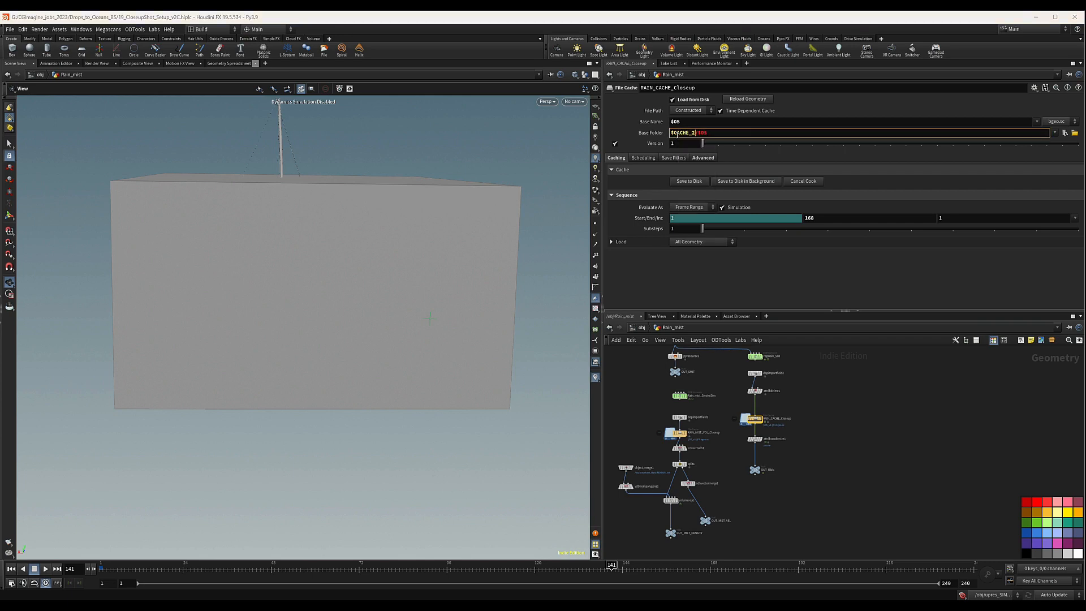
click(883, 424)
middle_drag(840, 441, 848, 437)
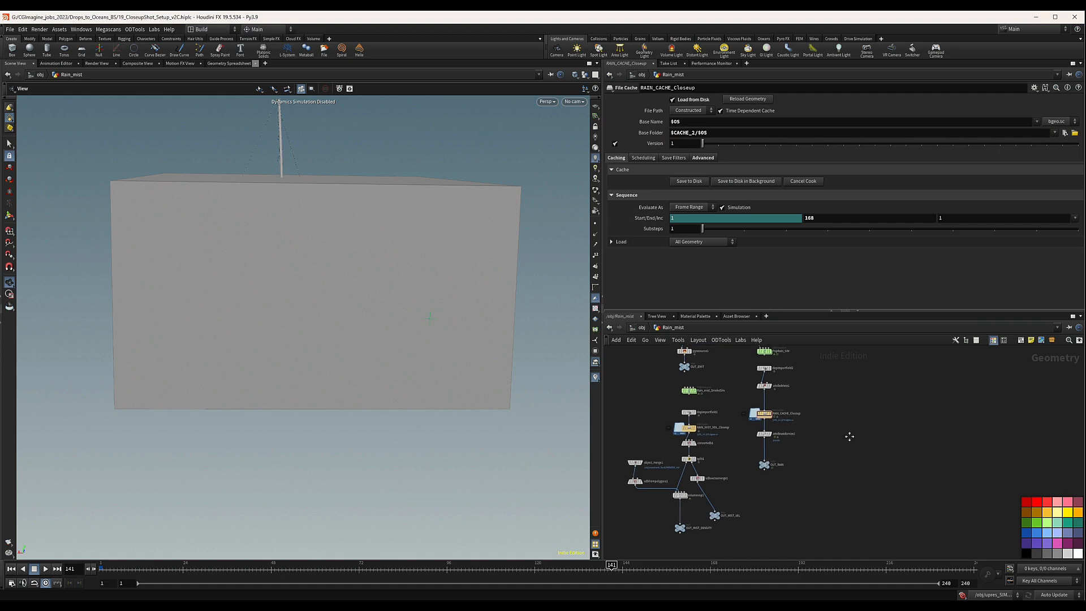
Display the RAIN_MIST_VOL_Closeup cache and inspect the mist volume around the boat near frame 129.
scroll(851, 459, down, 3)
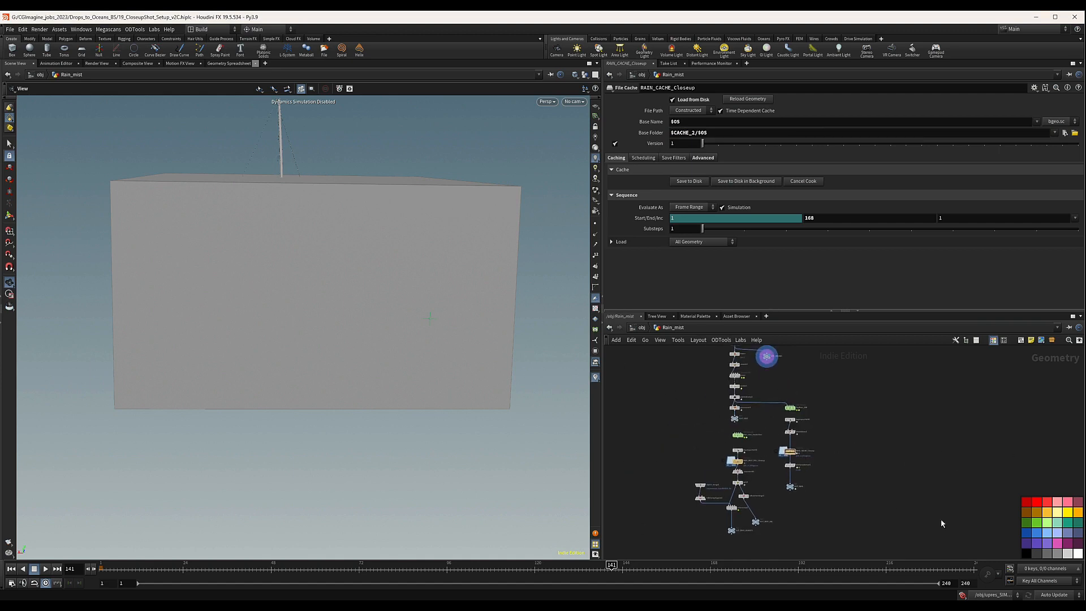
middle_drag(748, 409, 738, 455)
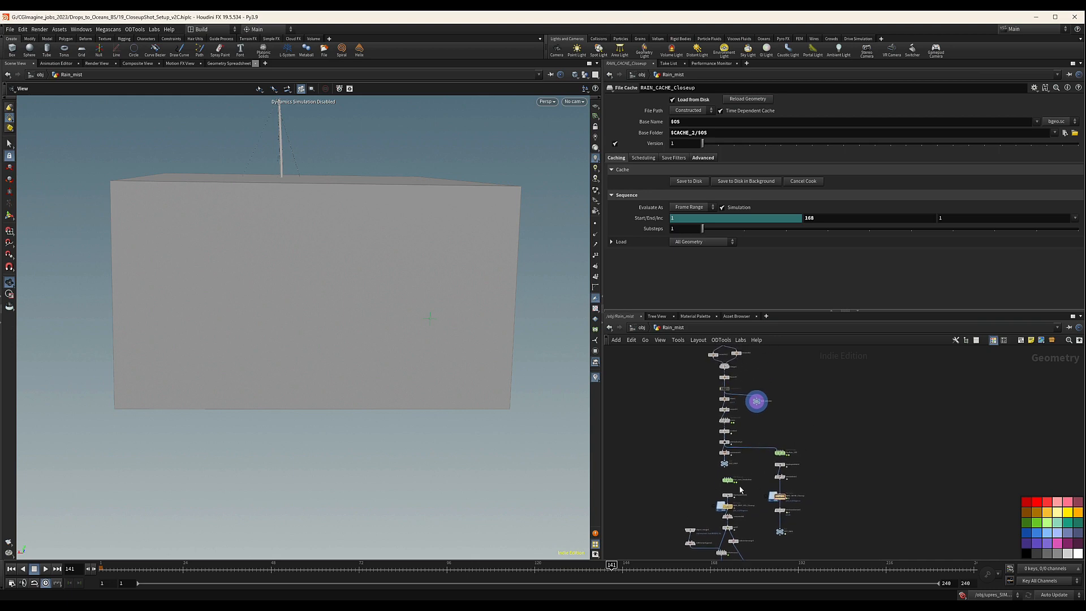
middle_drag(826, 490, 831, 460)
scroll(862, 470, down, 2)
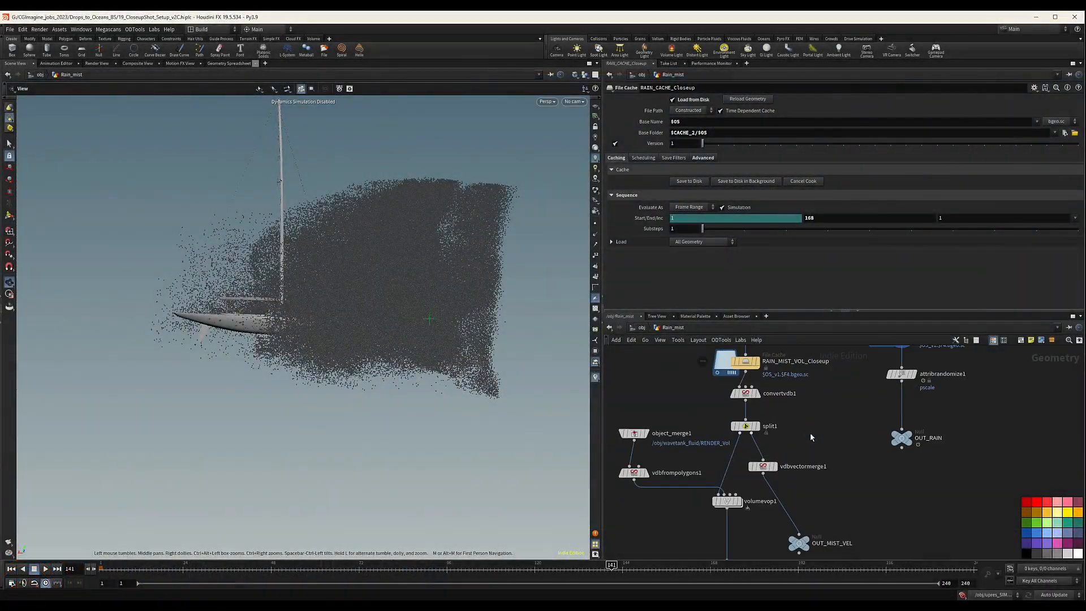
scroll(772, 417, up, 4)
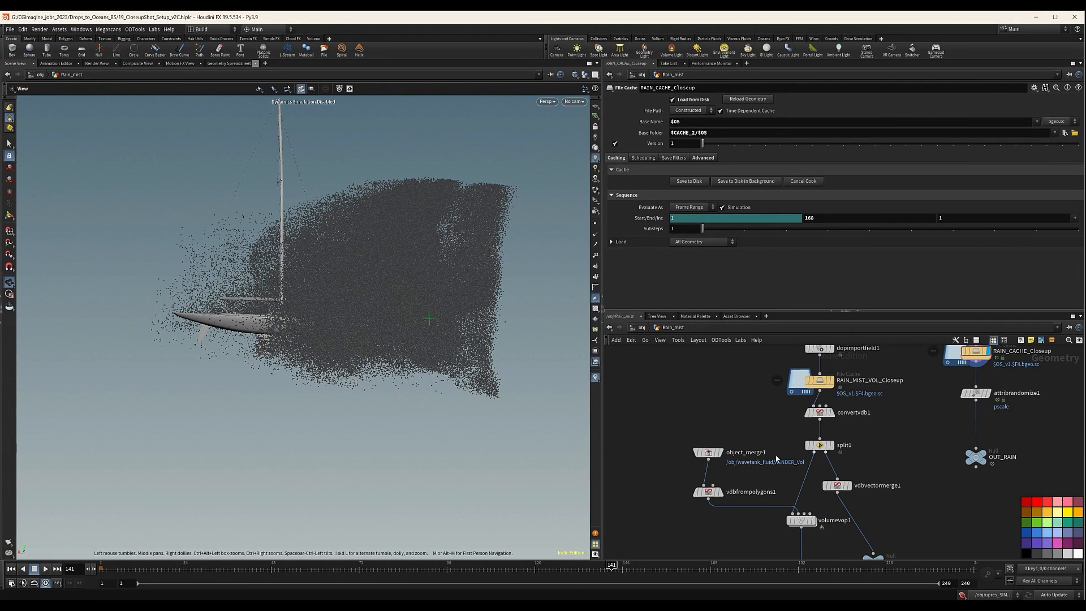
mouse_move(802, 516)
middle_drag(730, 406, 698, 425)
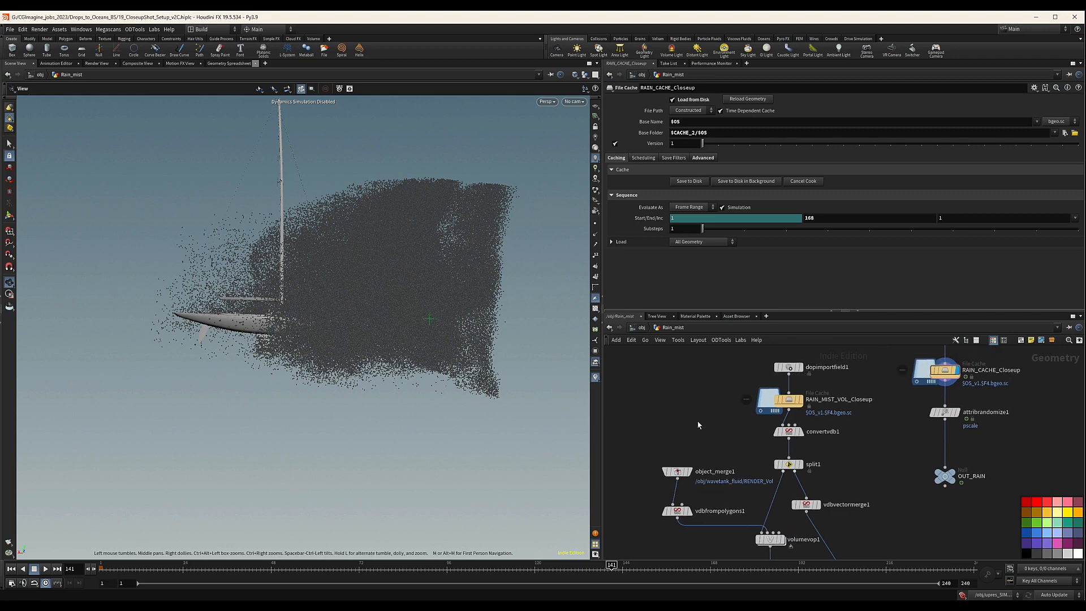
click(801, 400)
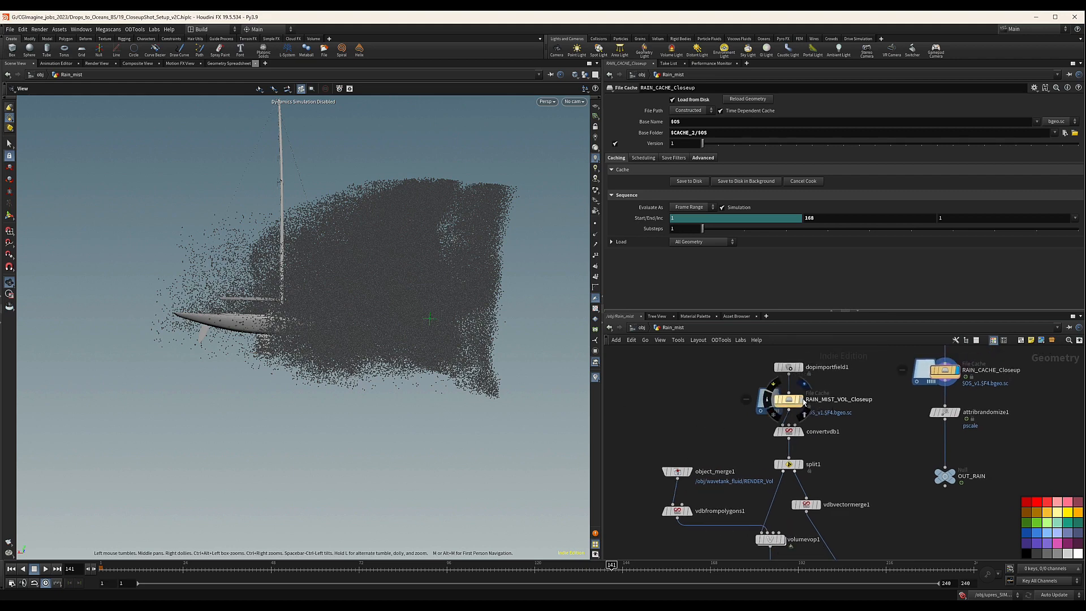
click(788, 405)
drag(396, 308, 405, 365)
click(593, 567)
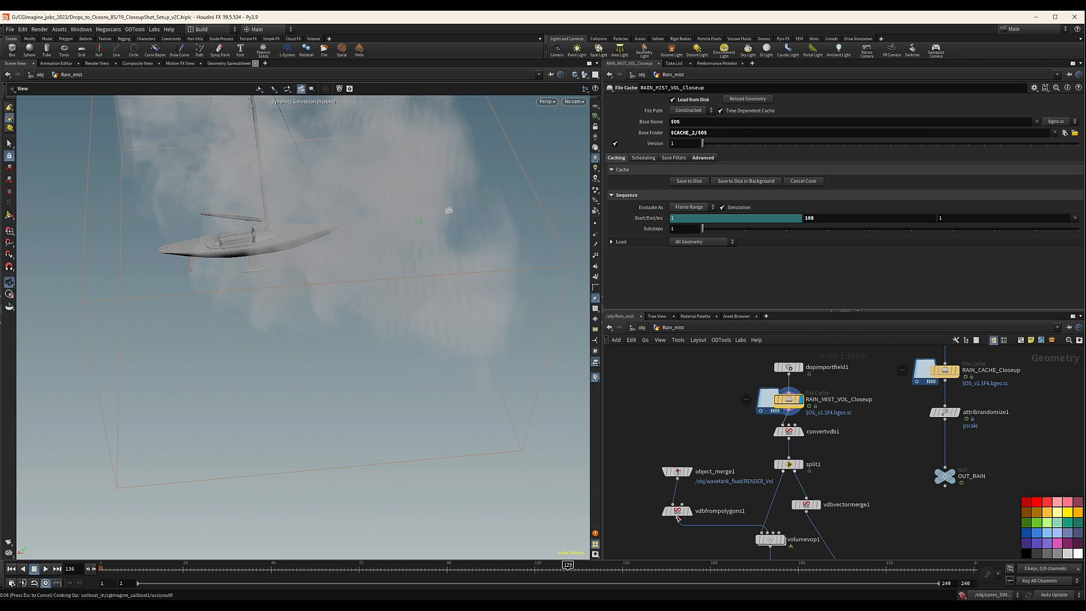
Set Object 1 of object_merge1 to /obj/upres_SIM/OUT_FLIP_SURF.
middle_drag(704, 515, 708, 505)
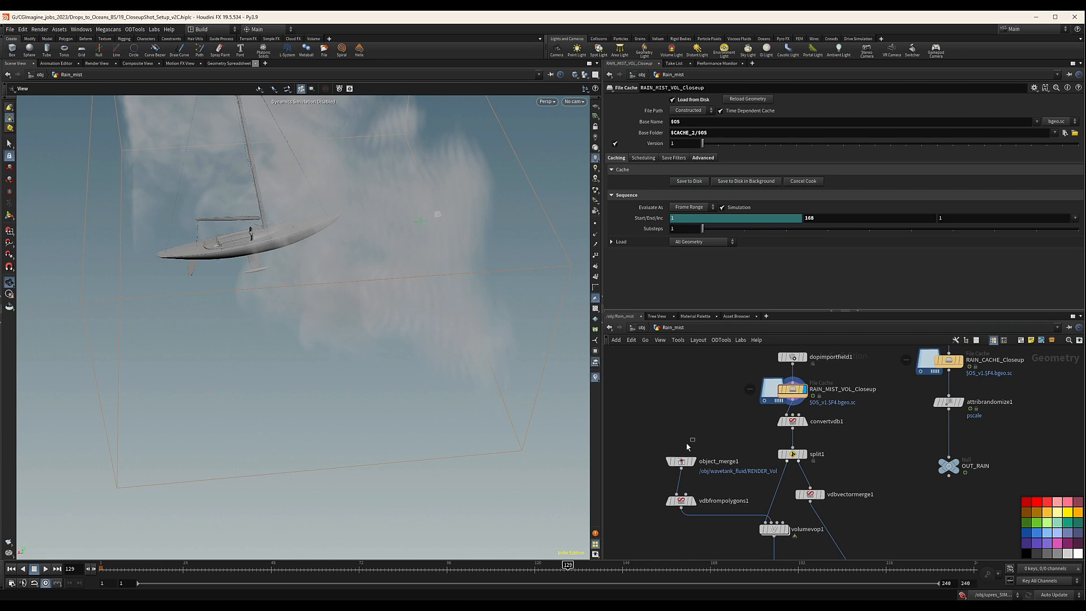
click(681, 461)
scroll(672, 389, down, 3)
scroll(742, 478, down, 5)
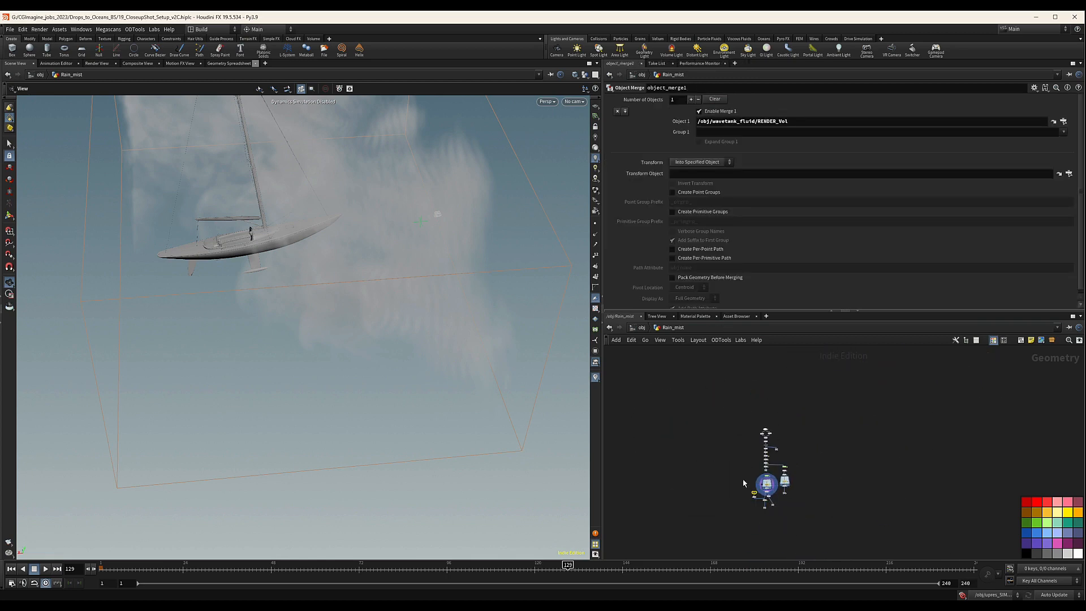
middle_drag(741, 476, 716, 385)
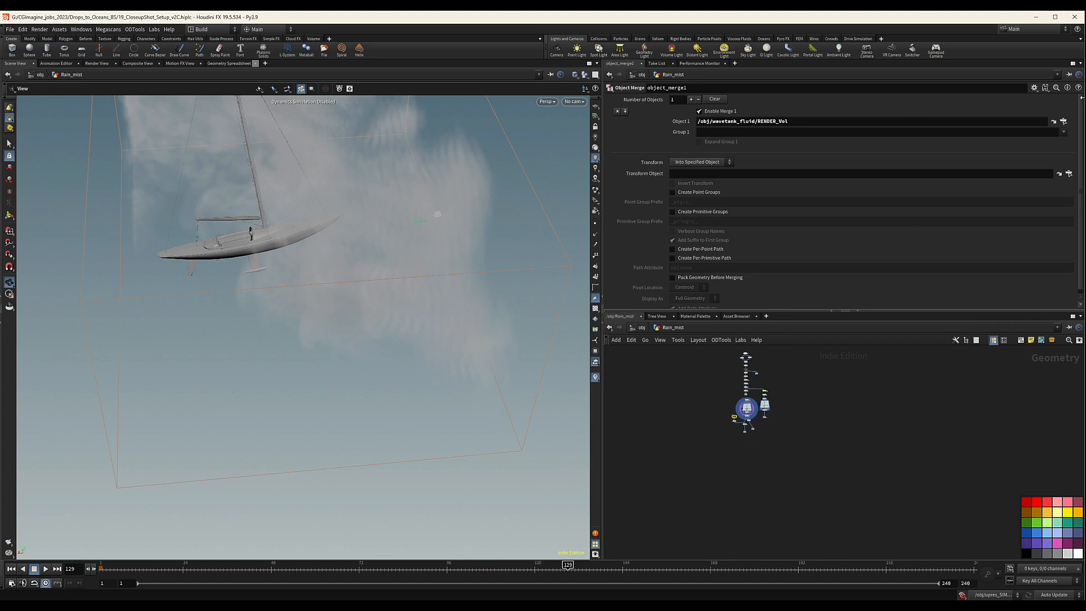
click(1064, 121)
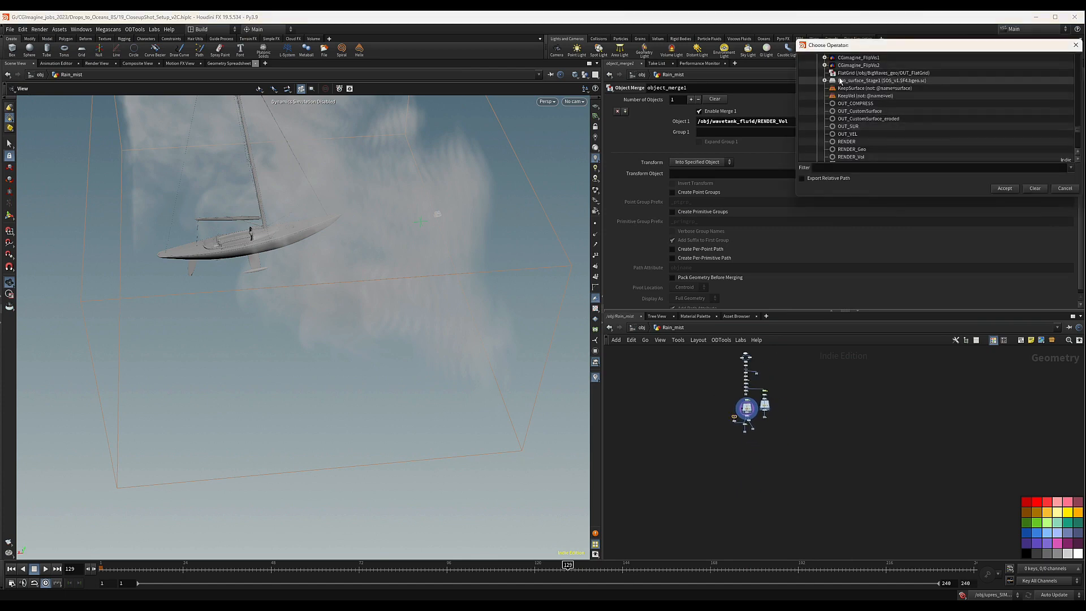
scroll(831, 93, down, 10)
scroll(830, 94, up, 15)
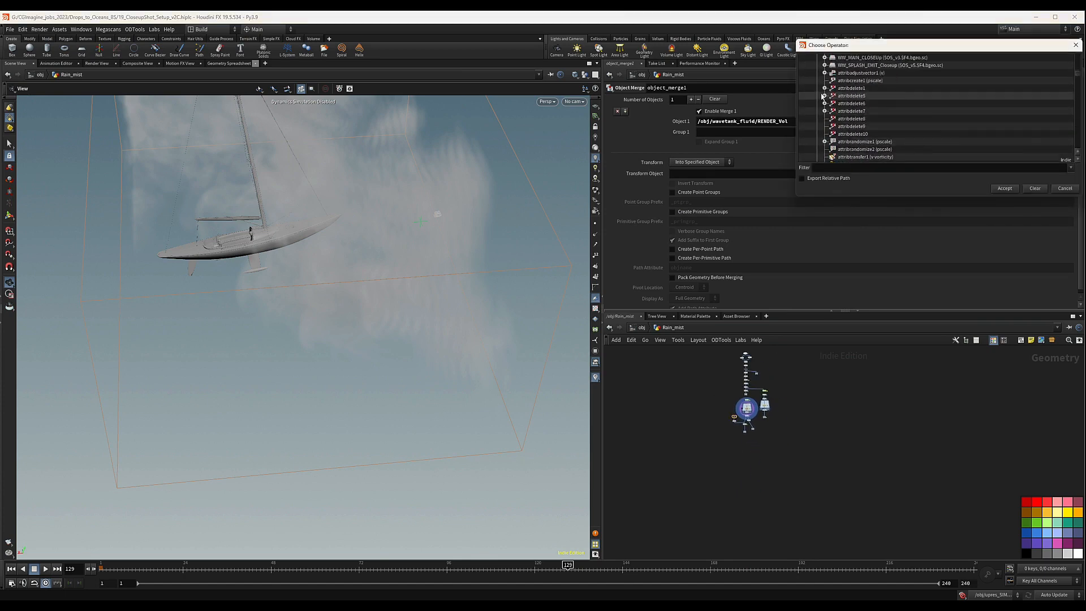
scroll(885, 137, down, 5)
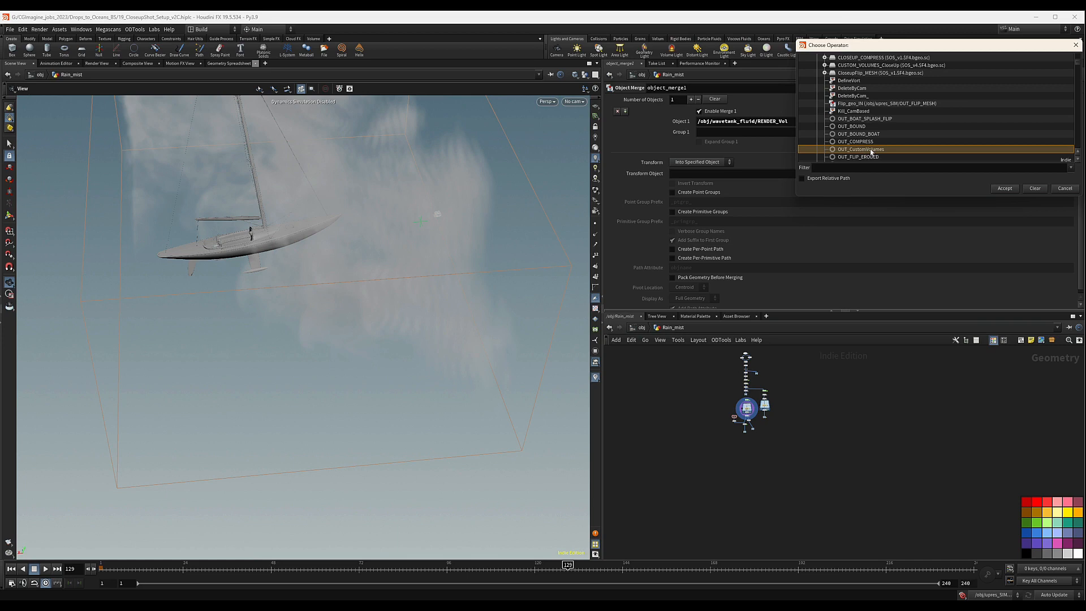
scroll(890, 139, down, 2)
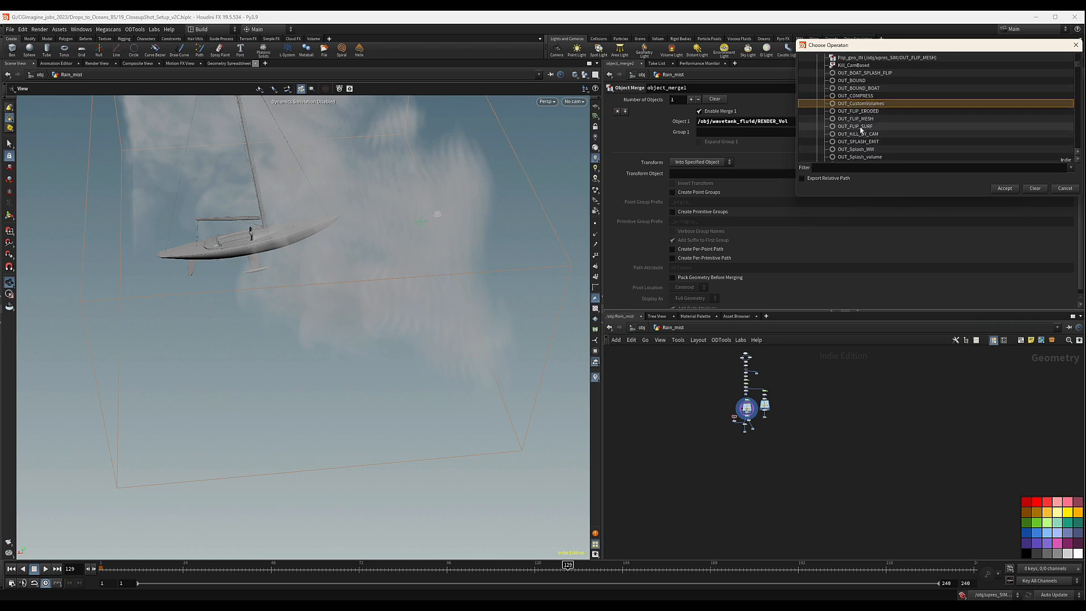
double_click(871, 126)
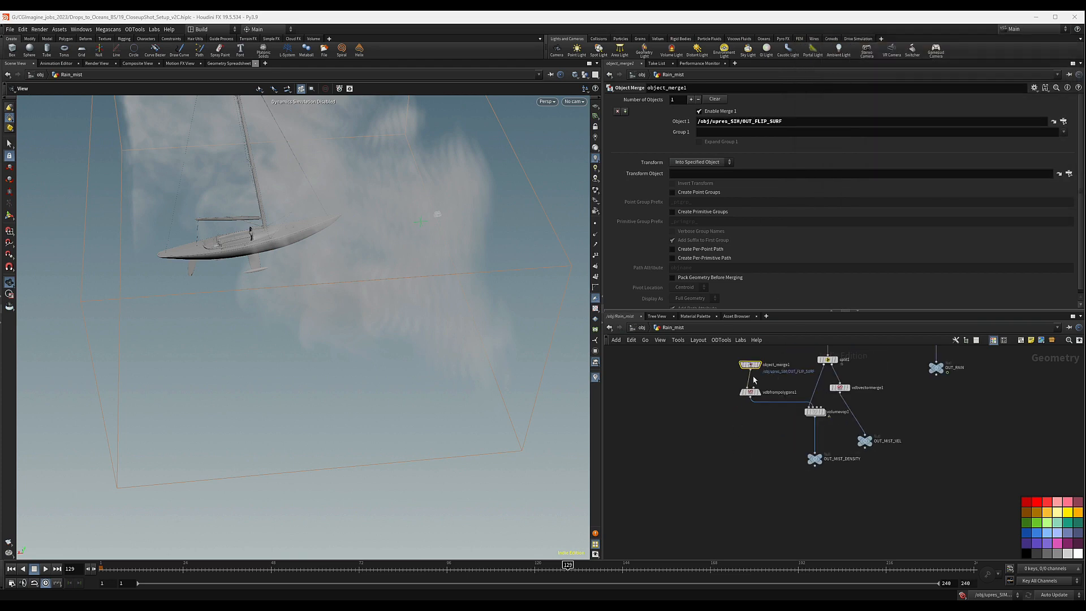
Wire object_merge1 directly into the second input of volumevop1 and delete the vdbfrompolygons1 node.
drag(751, 369, 816, 408)
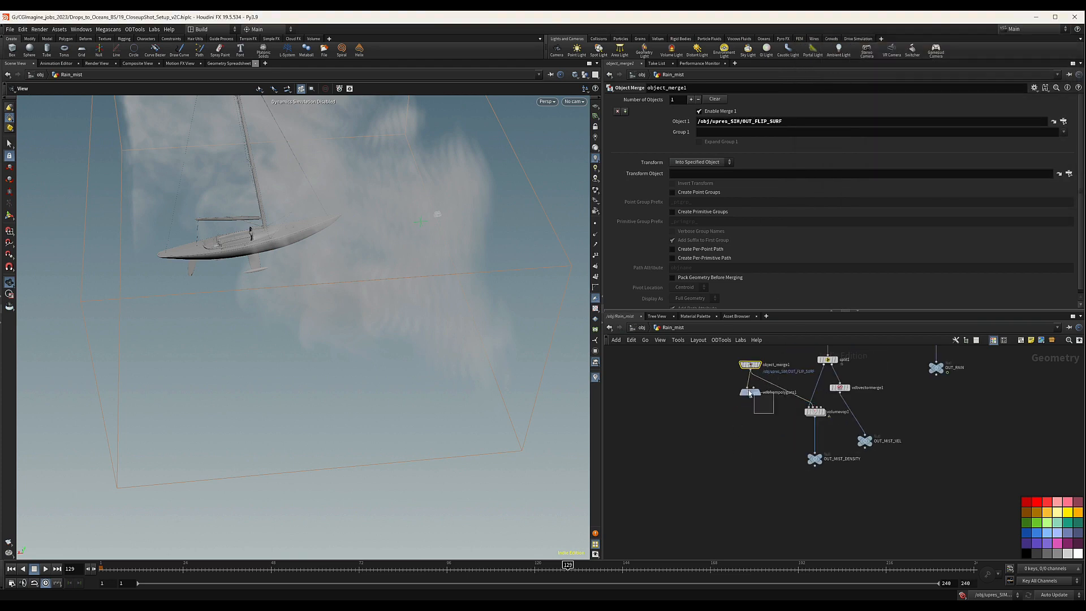
click(749, 392)
key(Delete)
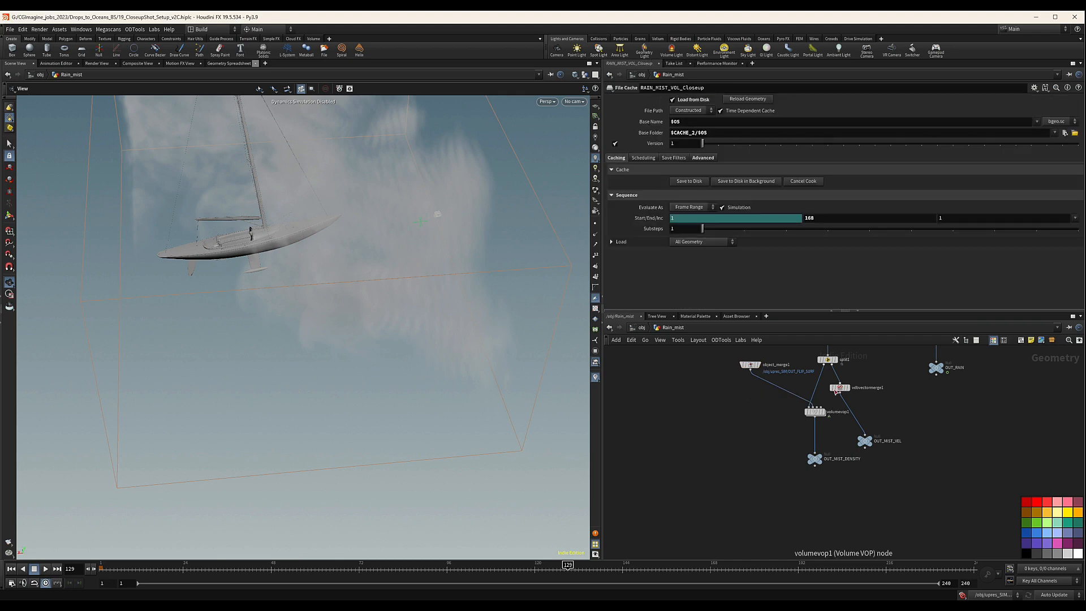
Display volumevop1 and inspect the masked mist volume around the boat from several angles.
middle_drag(836, 390, 817, 421)
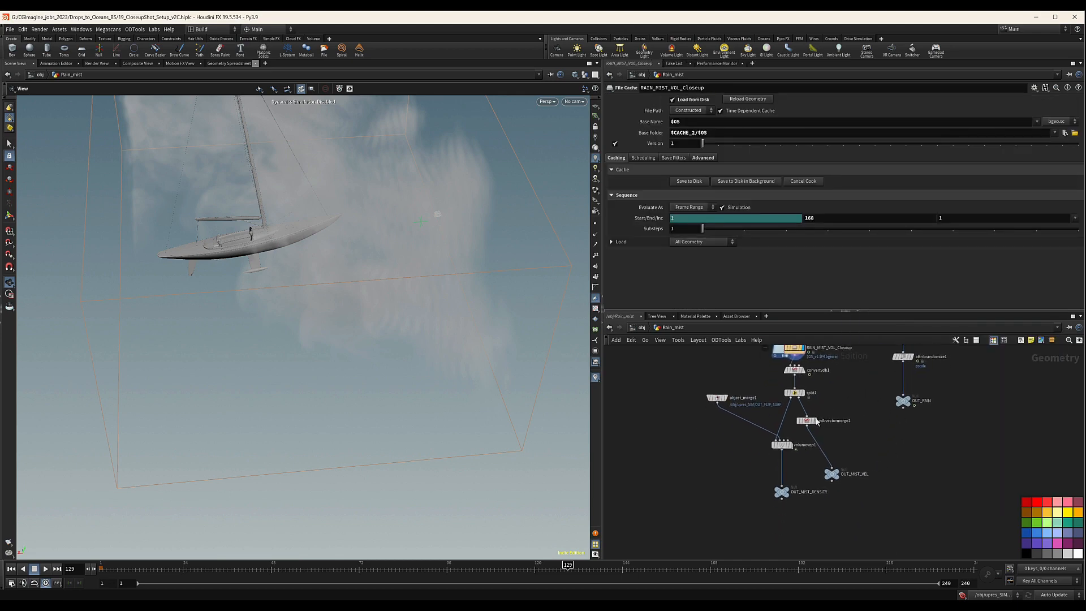
scroll(792, 449, up, 2)
key(r)
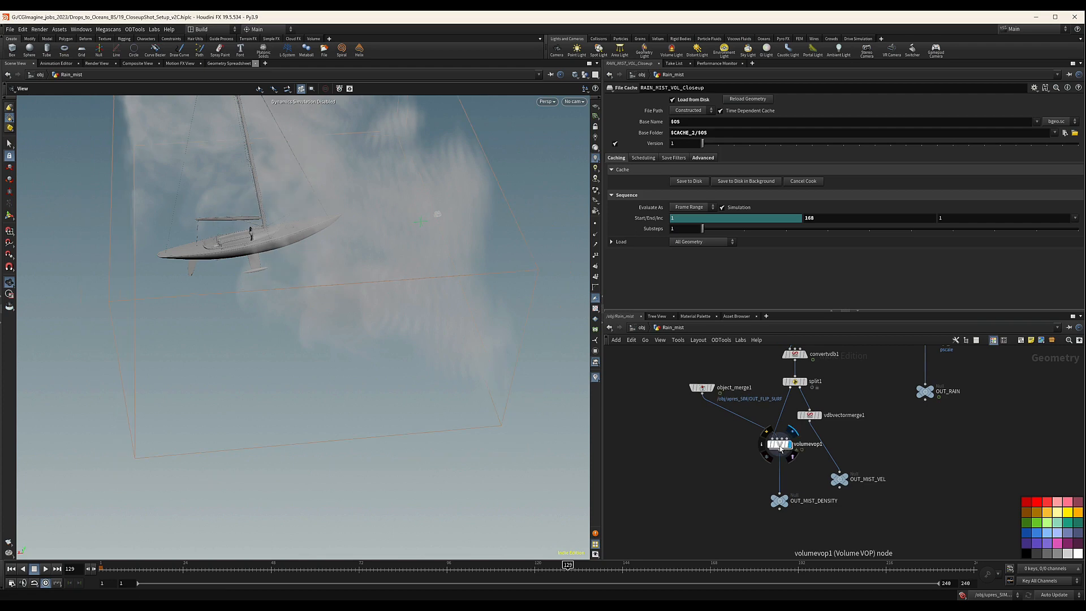
drag(421, 283, 417, 244)
right_drag(417, 244, 422, 326)
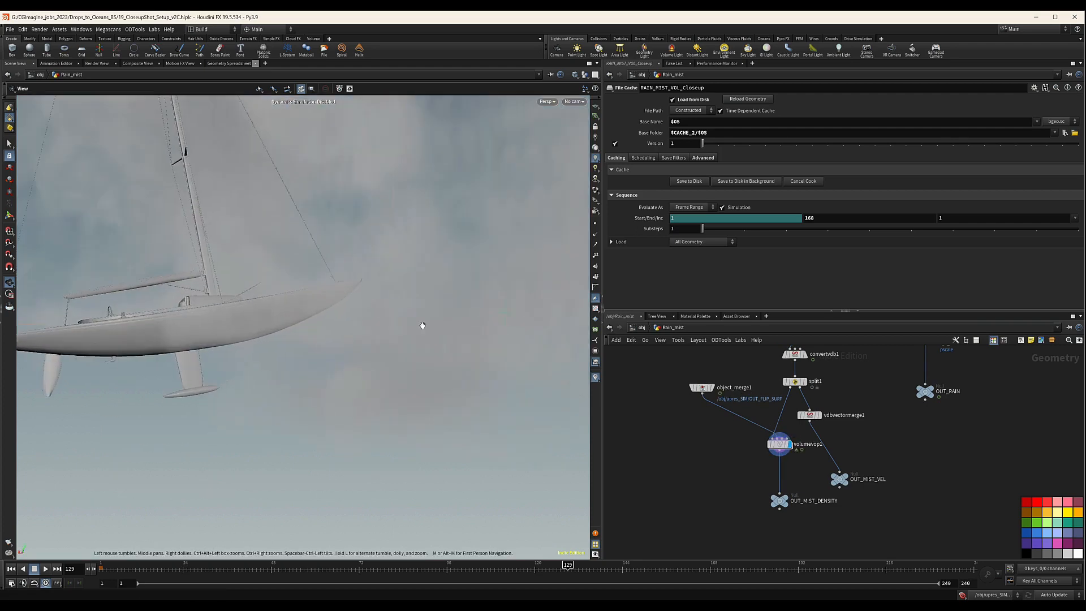
drag(422, 326, 184, 375)
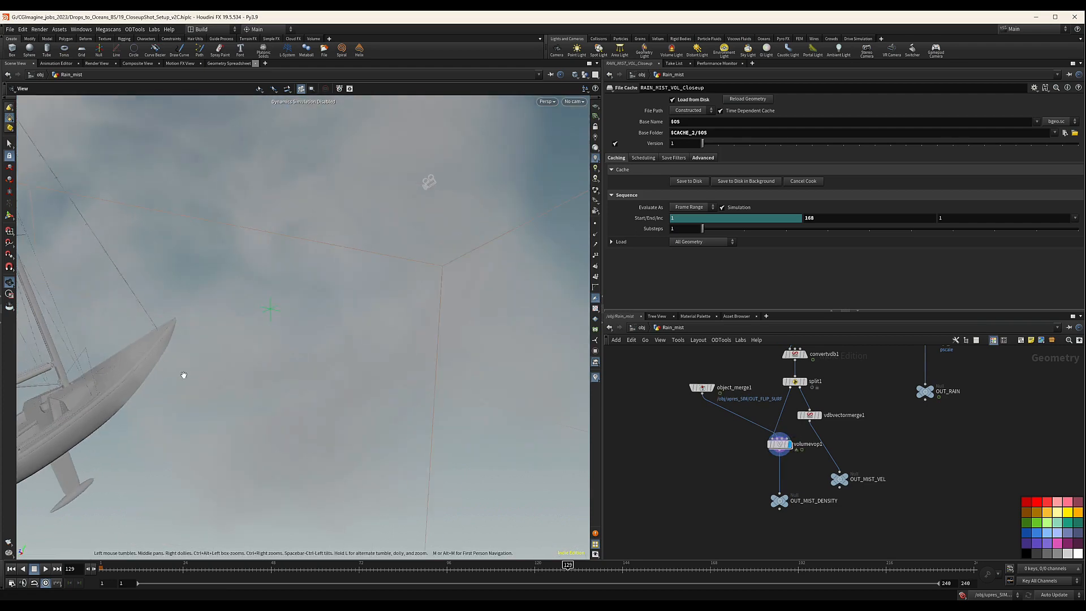
right_drag(184, 376, 128, 419)
drag(128, 419, 182, 359)
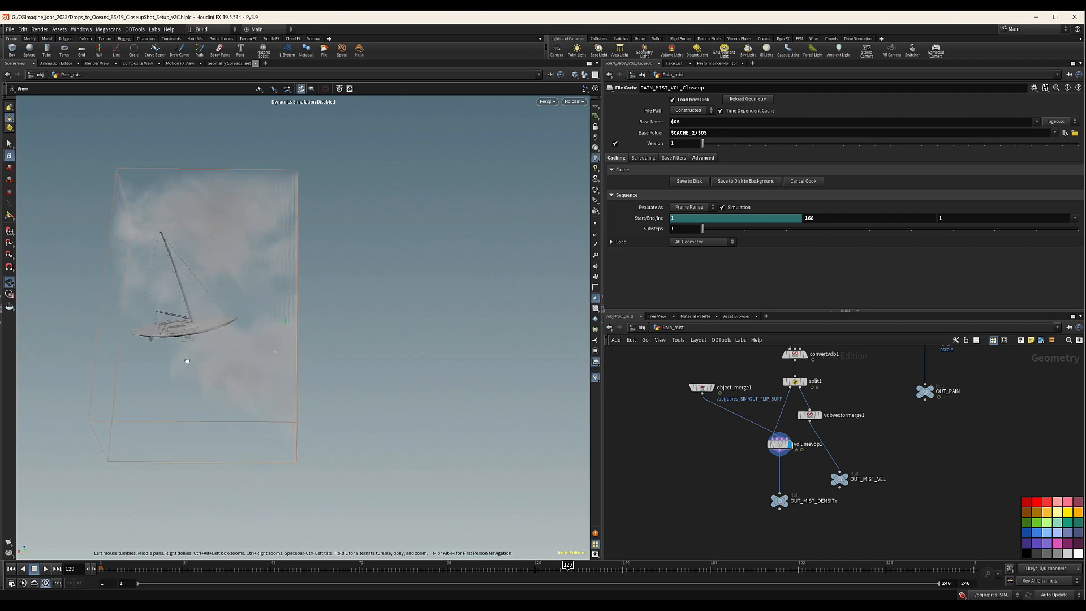
Rearrange volumevop1 and OUT_MIST_DENSITY in the network to sit closer beneath object_merge1.
scroll(721, 410, down, 3)
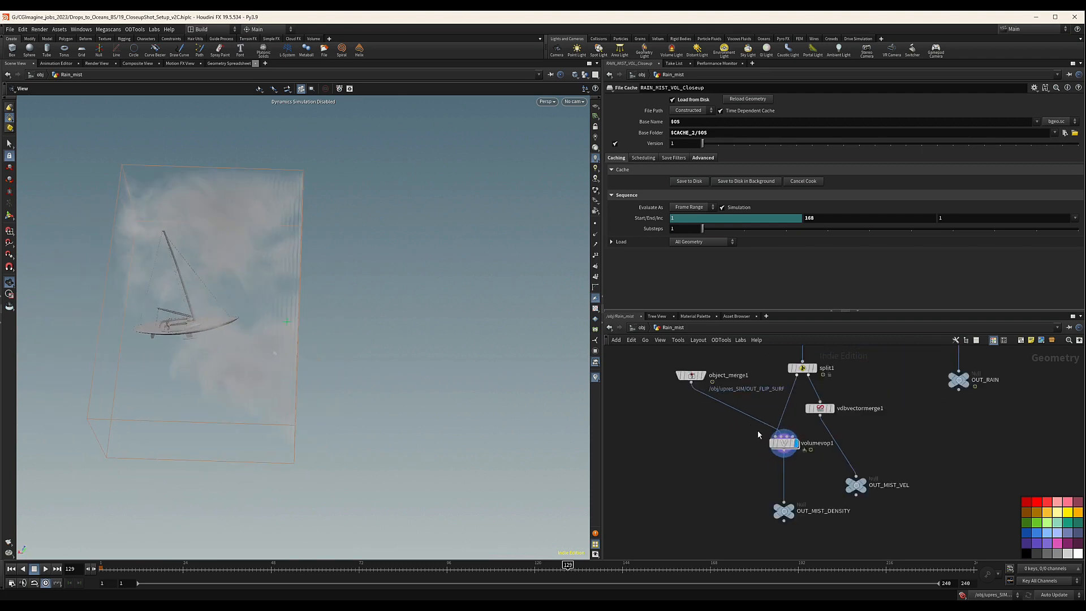
scroll(758, 430, up, 5)
middle_drag(684, 400, 713, 444)
drag(692, 397, 692, 431)
scroll(717, 454, down, 5)
middle_drag(710, 464, 691, 464)
scroll(707, 430, down, 6)
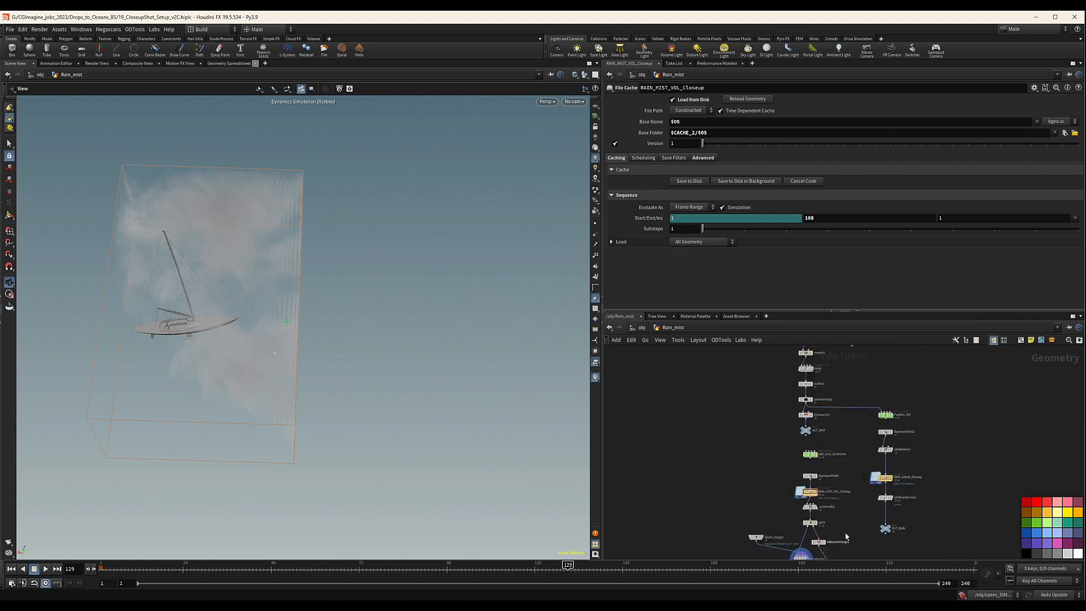
scroll(710, 413, up, 6)
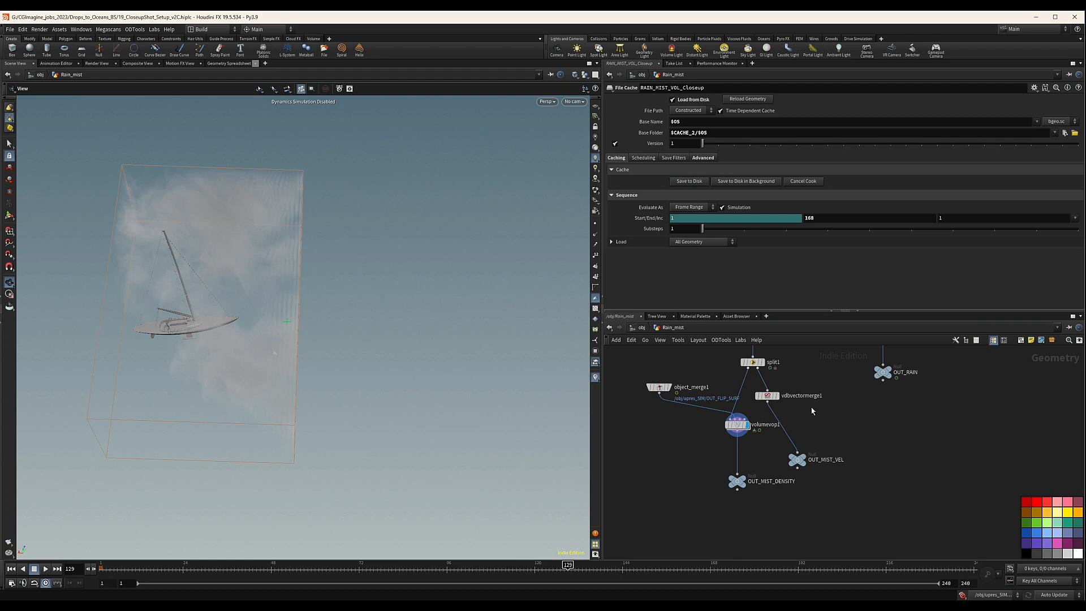
drag(735, 426, 685, 427)
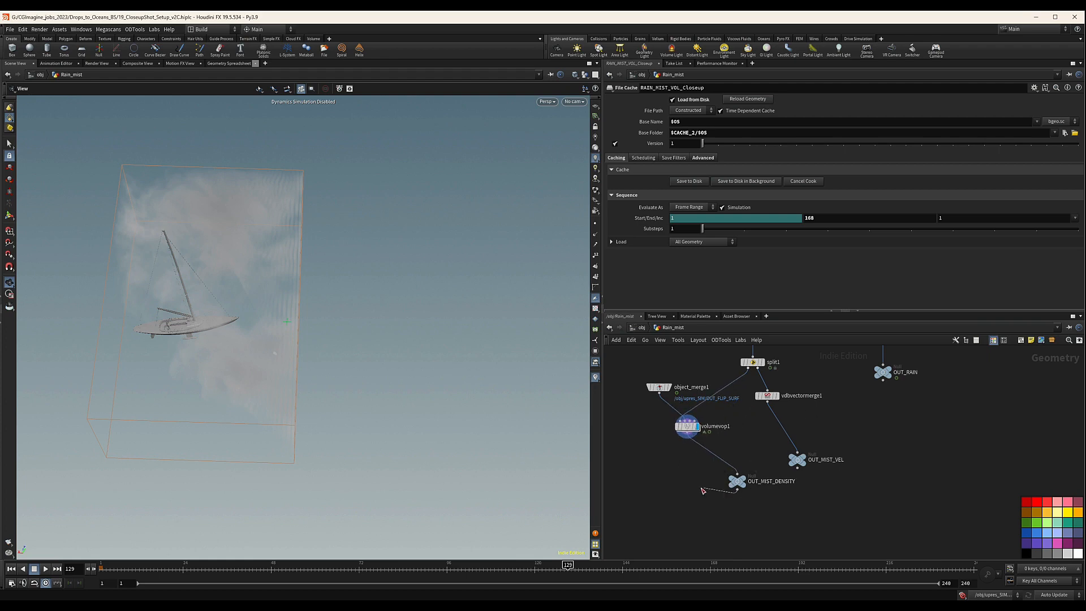
click(737, 491)
key(Escape)
drag(730, 478, 707, 478)
middle_drag(671, 426, 719, 467)
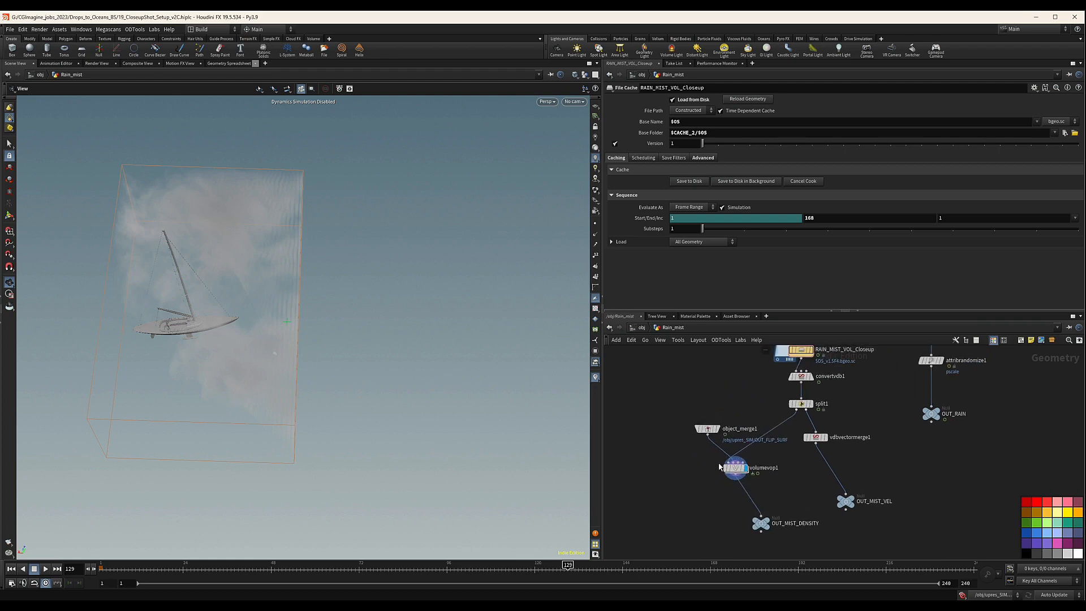
Duplicate object_merge1, point the copy at /obj/upres_SIM/OUT_KILL_BY_CAM, and display it to check its shape.
mouse_move(704, 432)
mouse_down()
mouse_move(649, 425)
mouse_move(719, 425)
mouse_up()
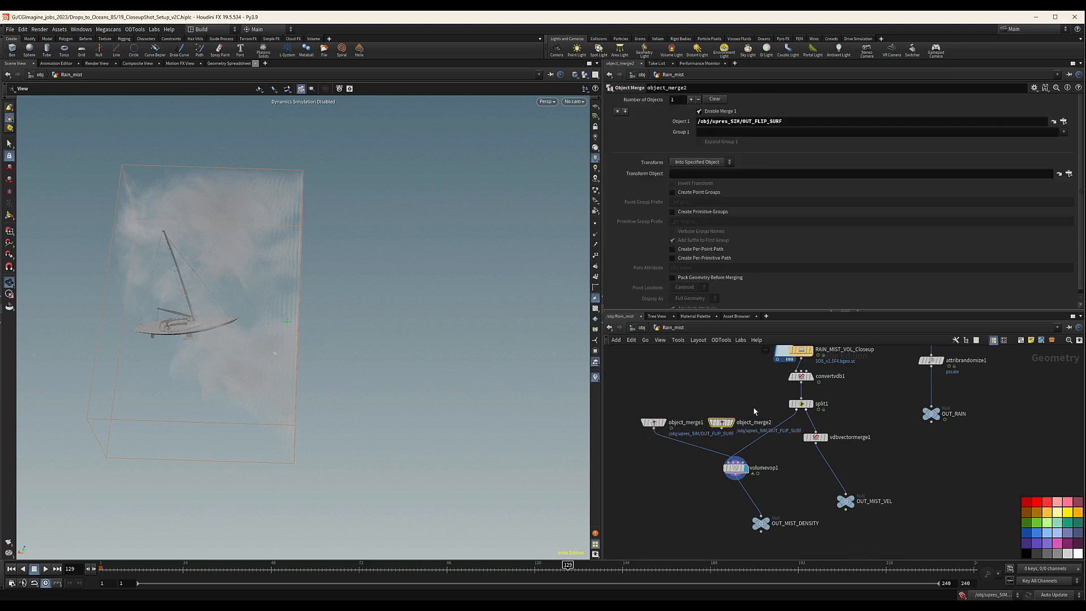
click(1064, 121)
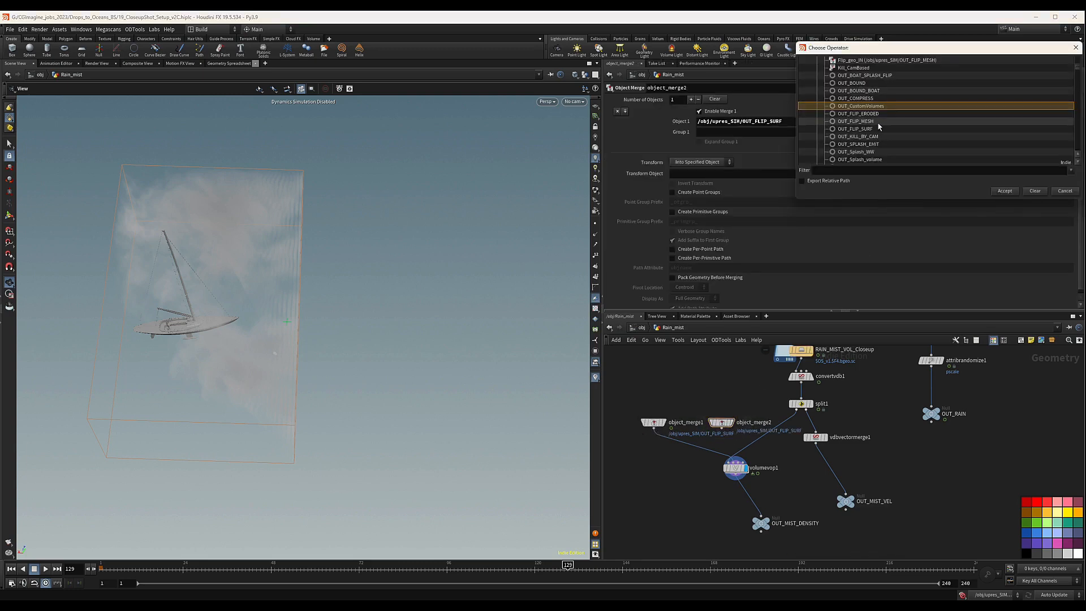
double_click(865, 138)
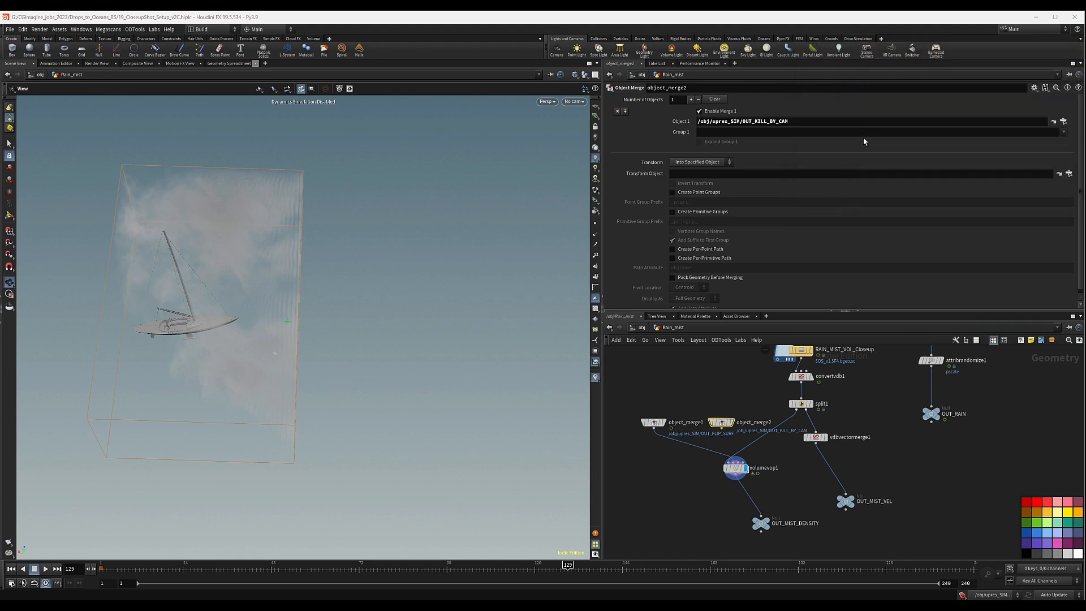
click(731, 424)
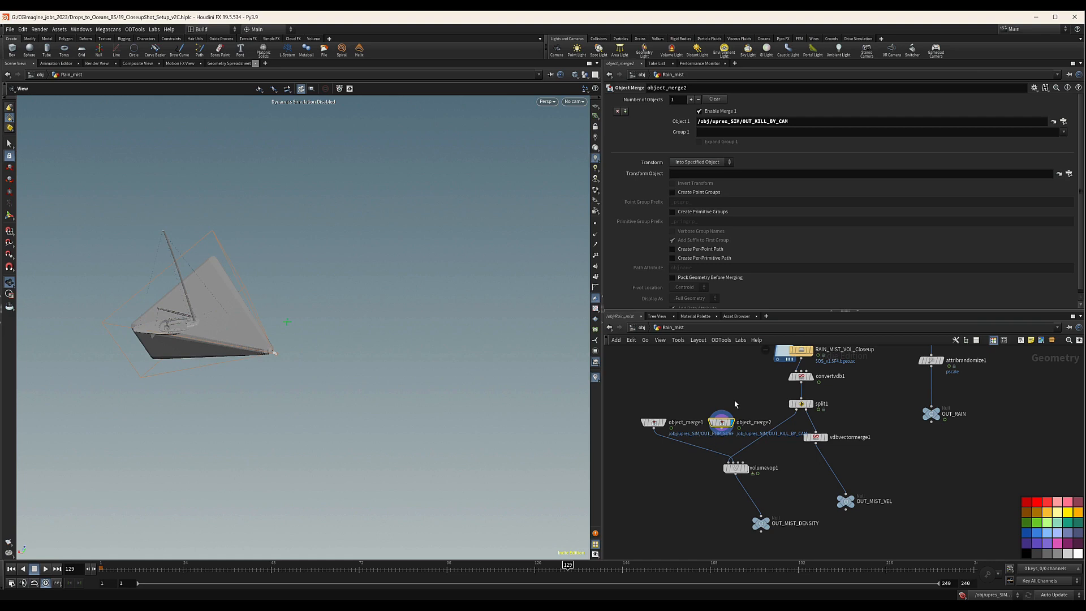
drag(248, 300, 235, 273)
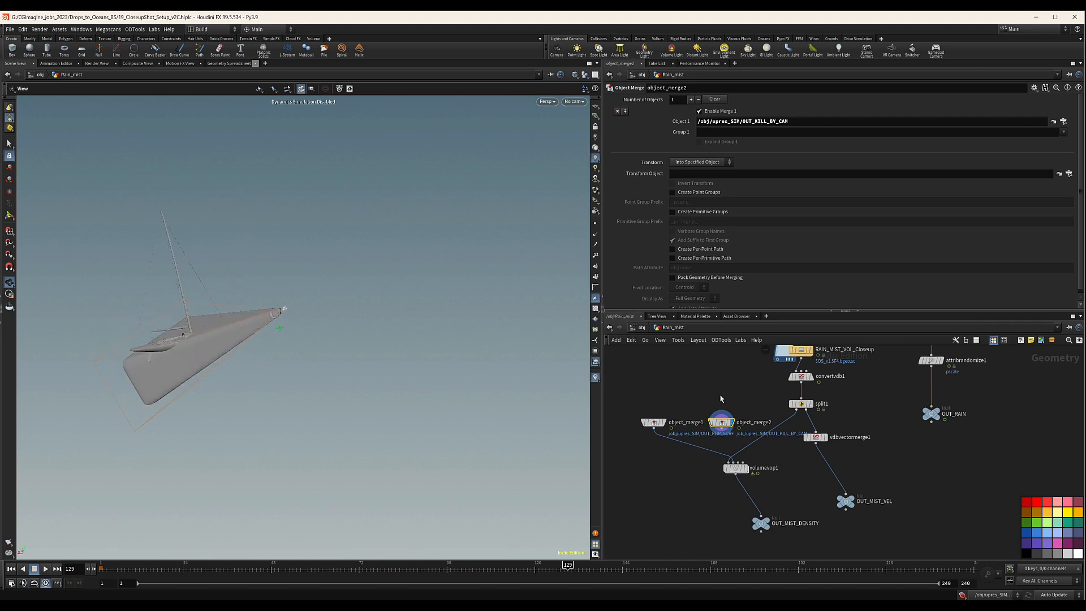
Connect object_merge2 to the next free input of volumevop1 and display volumevop1.
scroll(721, 396, up, 8)
middle_drag(726, 443, 719, 371)
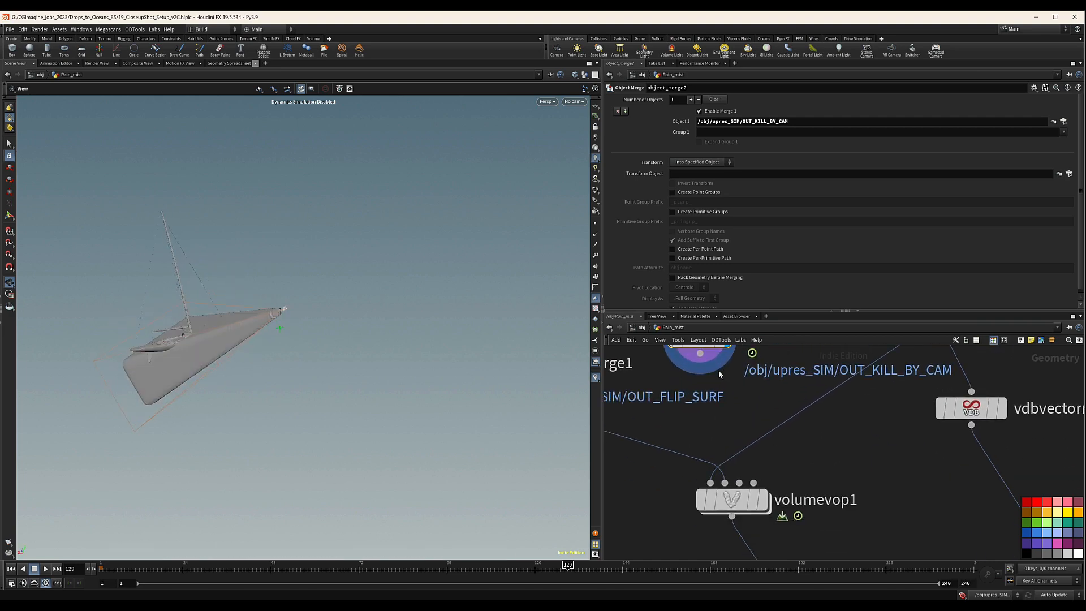
click(760, 500)
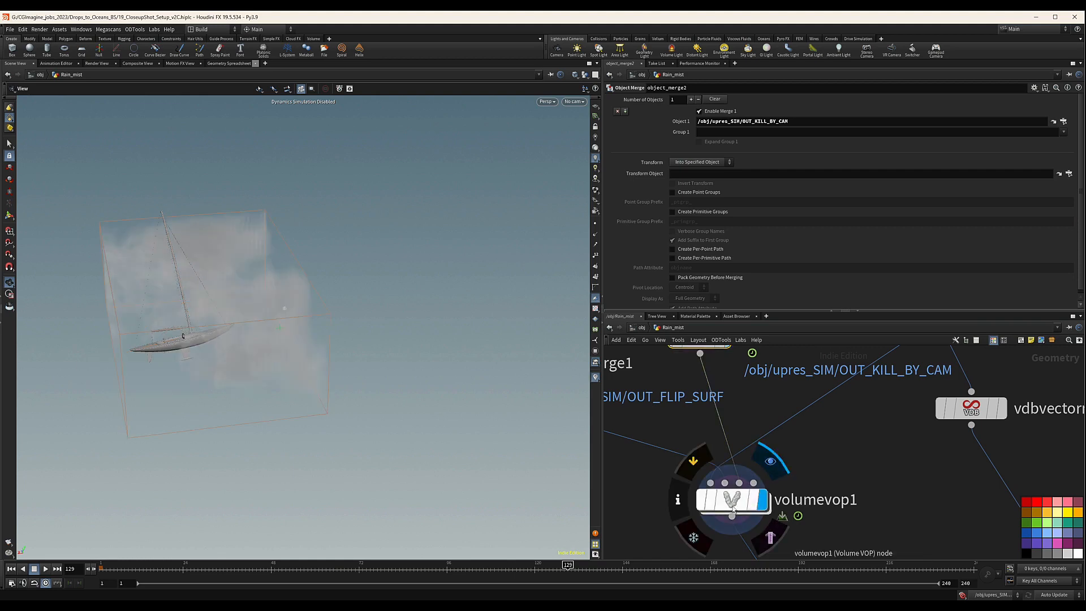
Inside volumevop1, duplicate volumesamplefile1 and compare1 below the originals, with the sample copy fed by the third input.
double_click(738, 509)
middle_drag(839, 519, 834, 512)
scroll(831, 509, down, 1)
drag(771, 528, 857, 483)
middle_drag(889, 515, 860, 446)
alt+drag(823, 425, 818, 455)
click(773, 477)
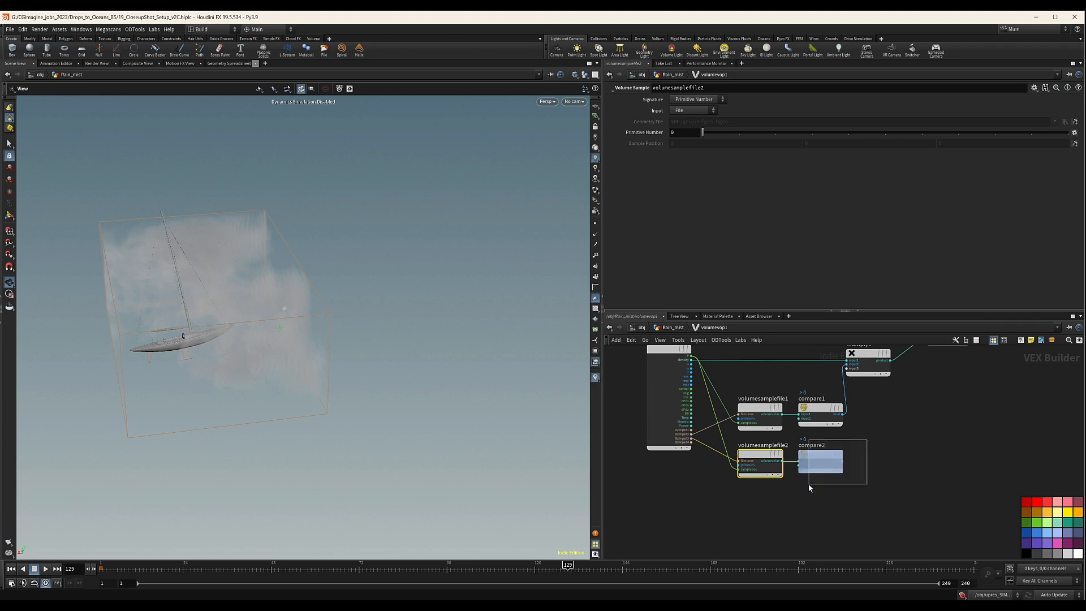
drag(808, 483, 808, 484)
scroll(870, 397, down, 3)
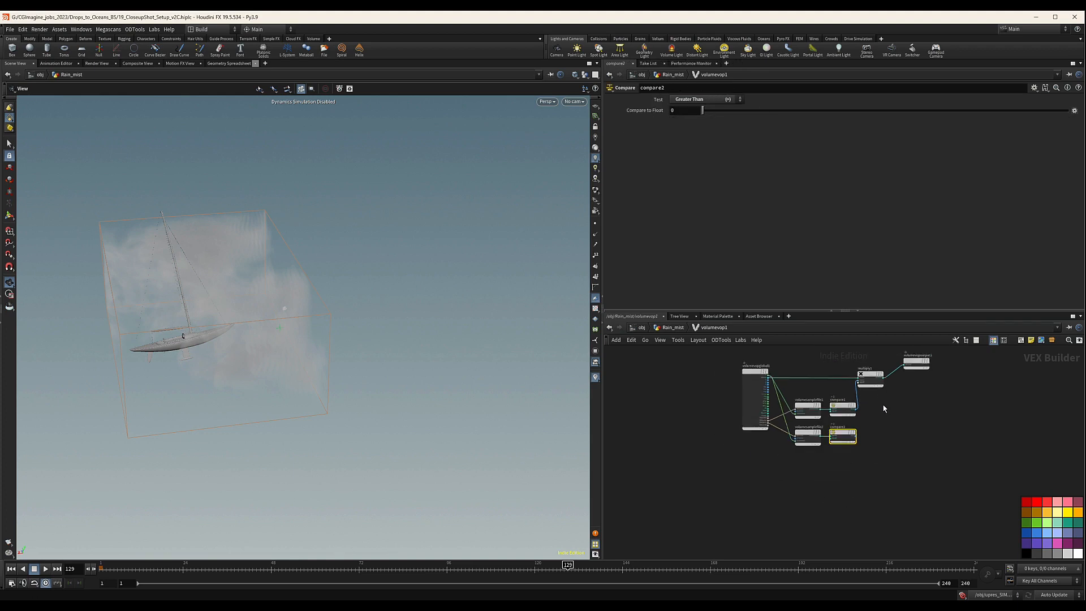
Move multiply1 and the volume output farther from the compare nodes to make room in the network.
middle_drag(870, 396, 683, 441)
drag(747, 385, 731, 405)
key(Escape)
middle_drag(703, 446, 828, 442)
click(766, 435)
drag(736, 444, 730, 433)
scroll(730, 436, up, 5)
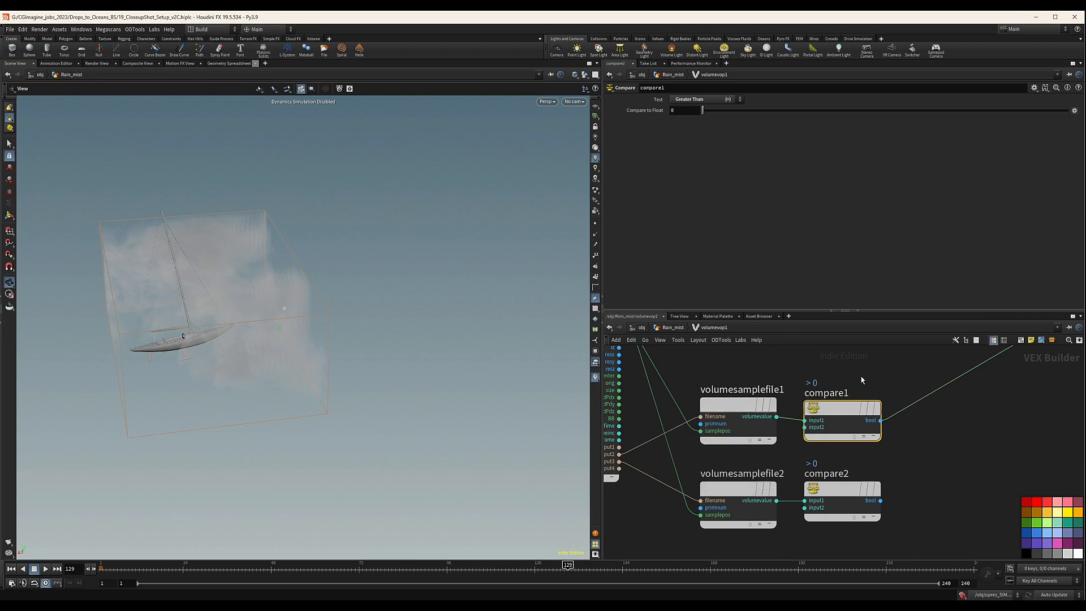
Try the Less Than test on compare1, inspecting the mist around the boat, and restore Greater Than.
scroll(858, 396, down, 2)
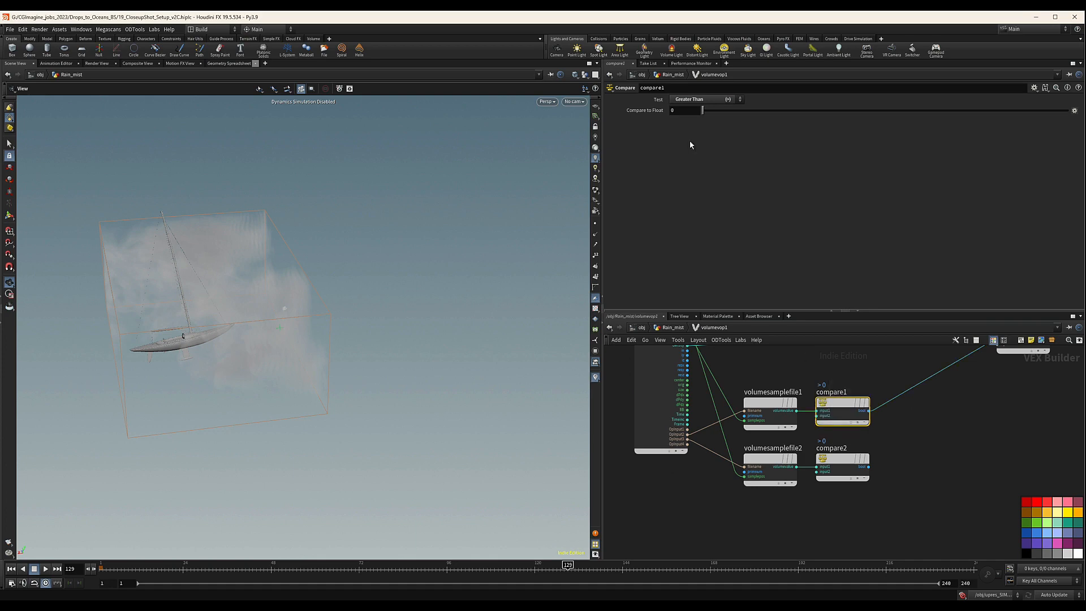
click(695, 102)
click(694, 106)
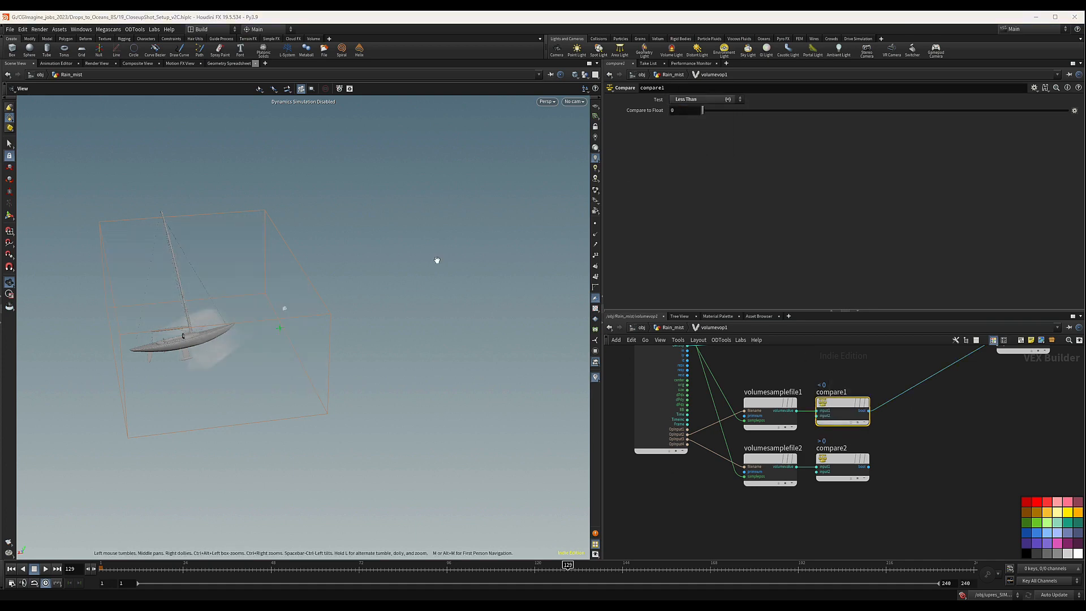
drag(217, 337, 199, 328)
right_drag(198, 327, 262, 325)
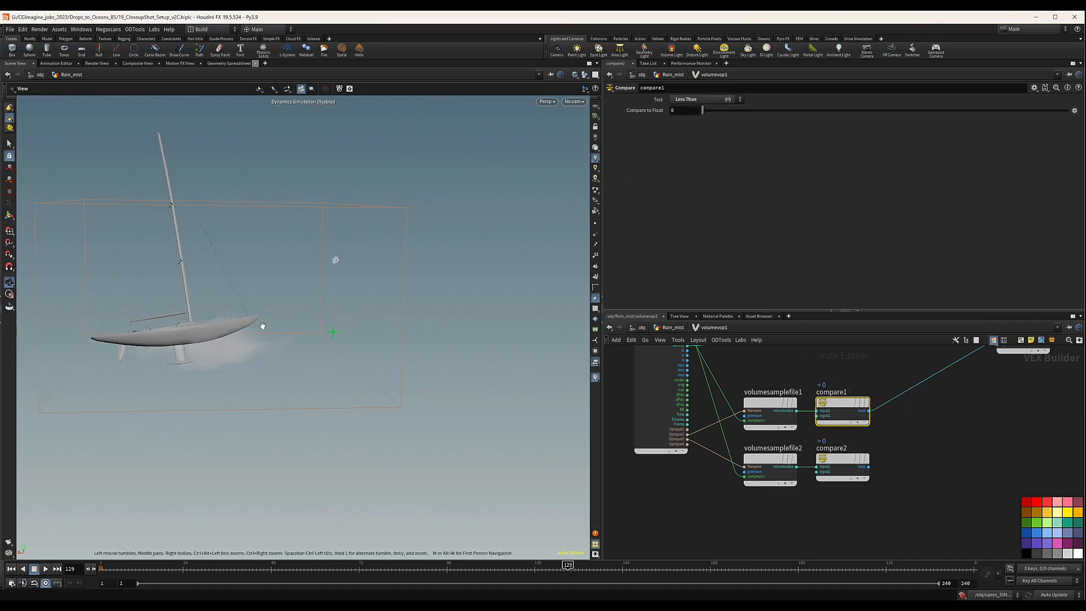
drag(262, 325, 283, 341)
scroll(918, 403, down, 5)
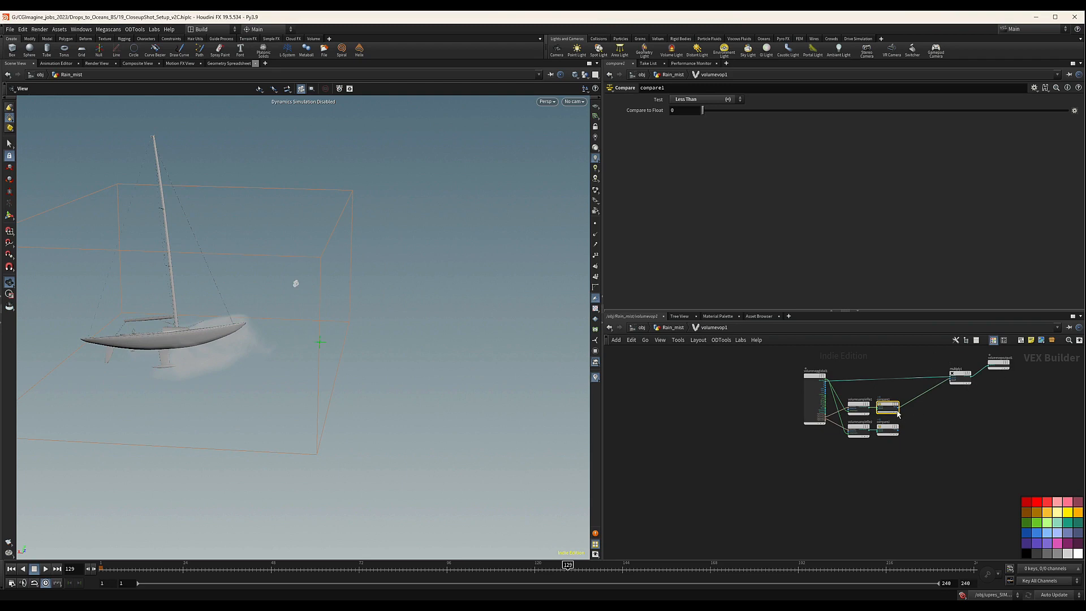
scroll(896, 408, up, 5)
click(694, 99)
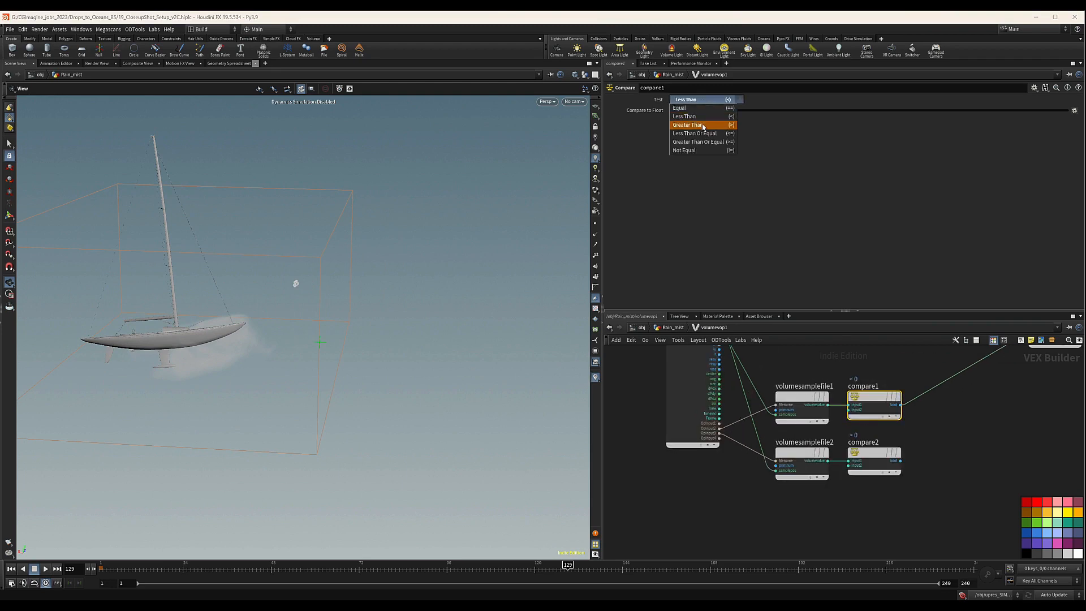
click(703, 120)
Set compare2's test to Less Than and connect its output to the next free input of multiply1.
click(874, 453)
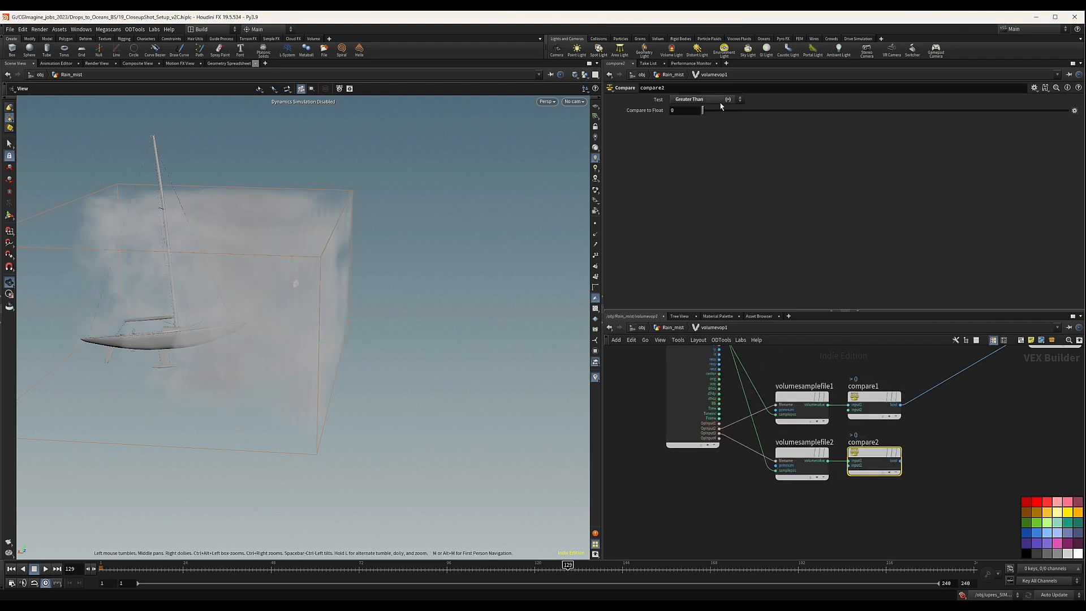
click(694, 99)
click(706, 117)
middle_drag(945, 416, 814, 435)
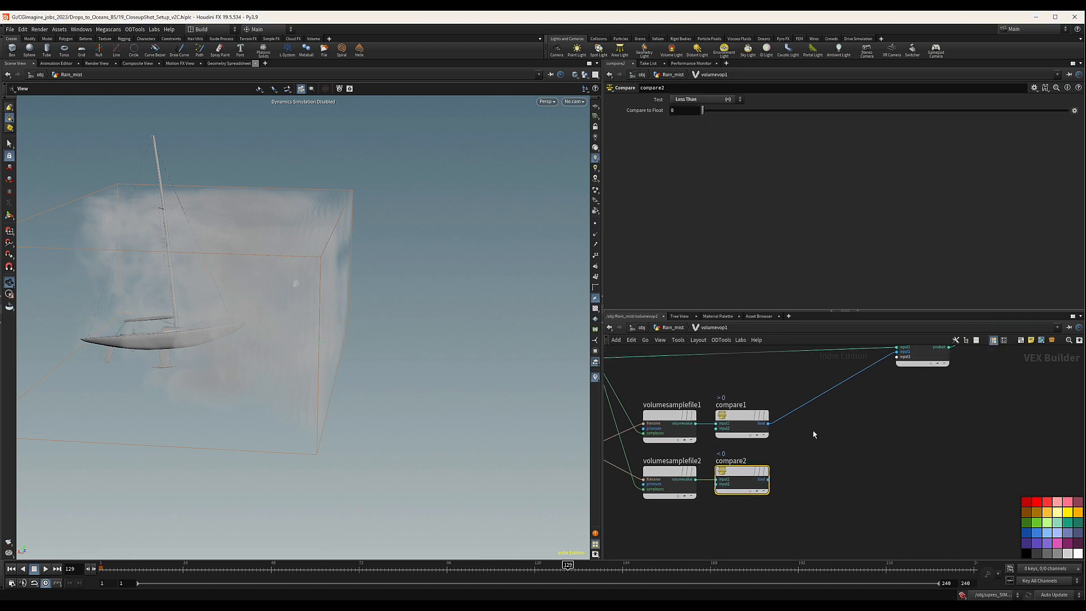
drag(768, 480, 885, 380)
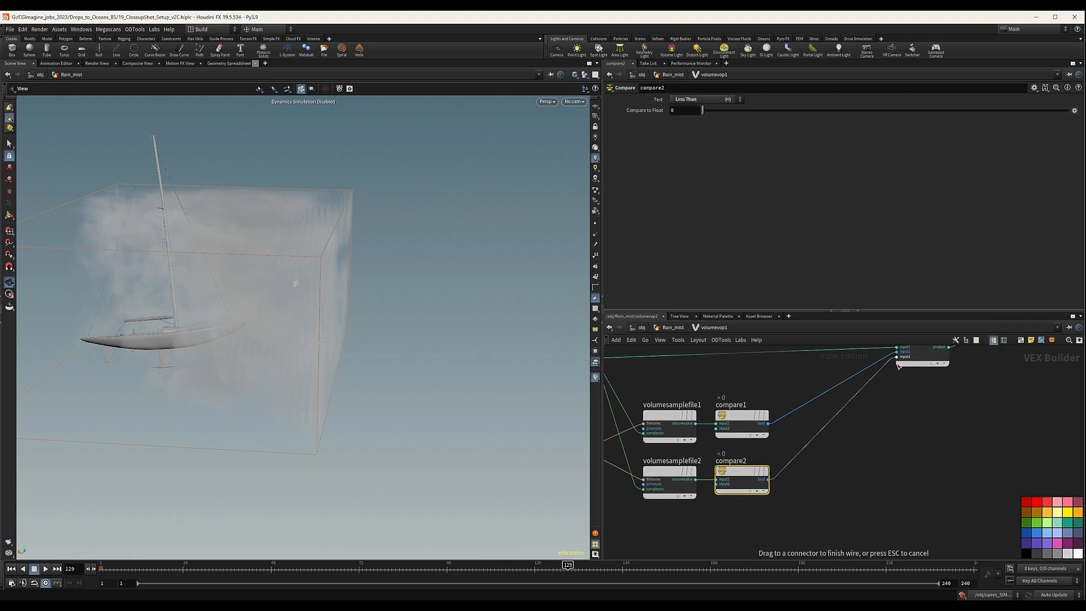
click(898, 357)
Examine the masked mist through the close-up shot camera and around the boat's bow from several angles.
drag(186, 306, 312, 310)
click(574, 102)
click(601, 146)
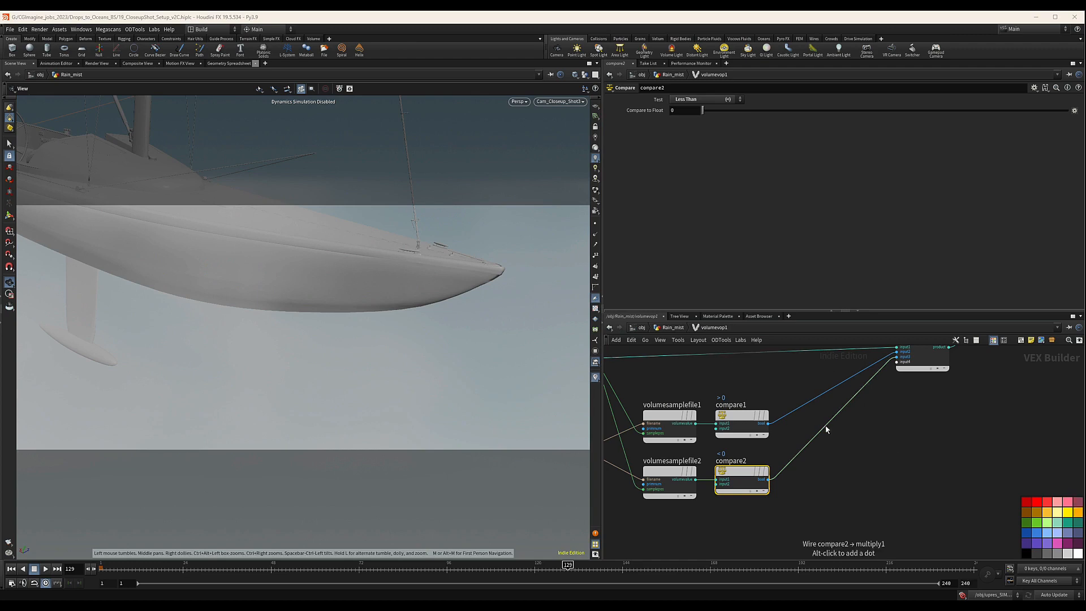
scroll(828, 433, down, 3)
middle_drag(840, 449, 880, 454)
mouse_move(340, 239)
mouse_down()
mouse_move(283, 253)
mouse_move(338, 241)
mouse_up()
middle_drag(183, 220, 226, 293)
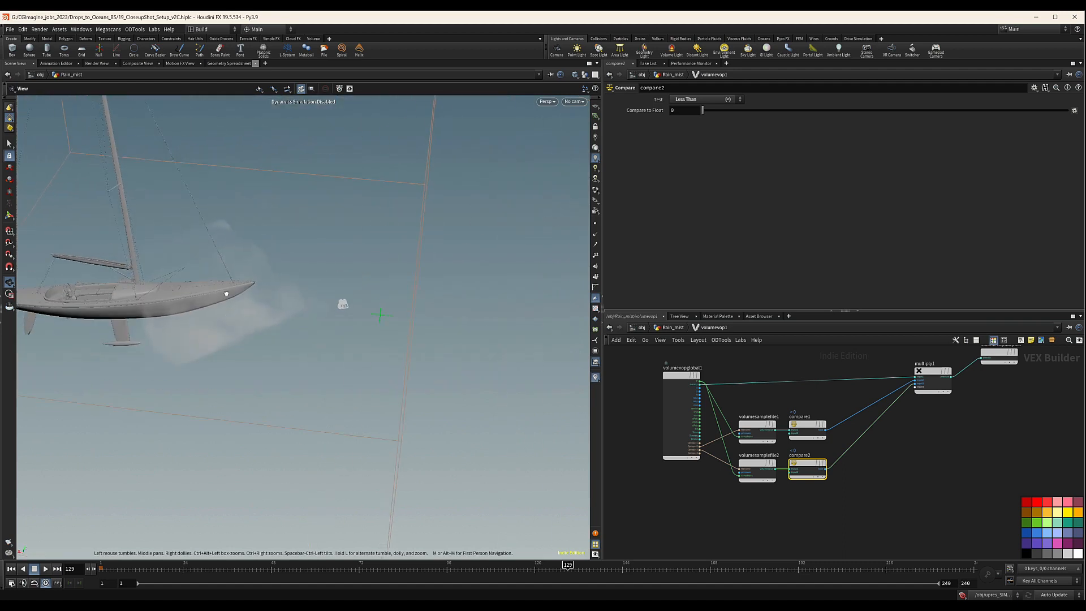
drag(225, 294, 222, 268)
scroll(805, 449, up, 5)
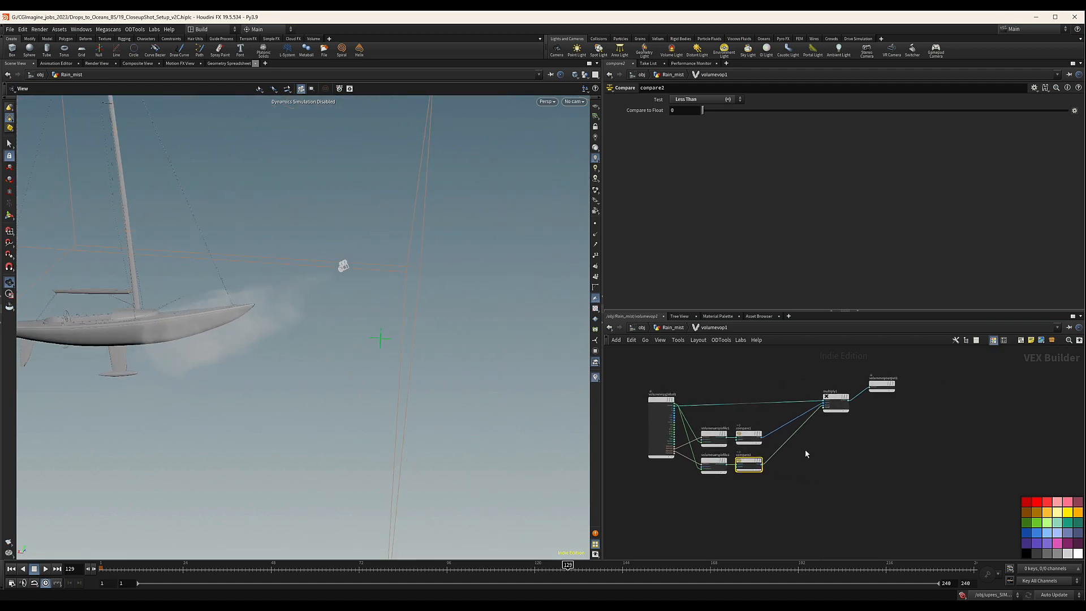
middle_drag(726, 442, 793, 436)
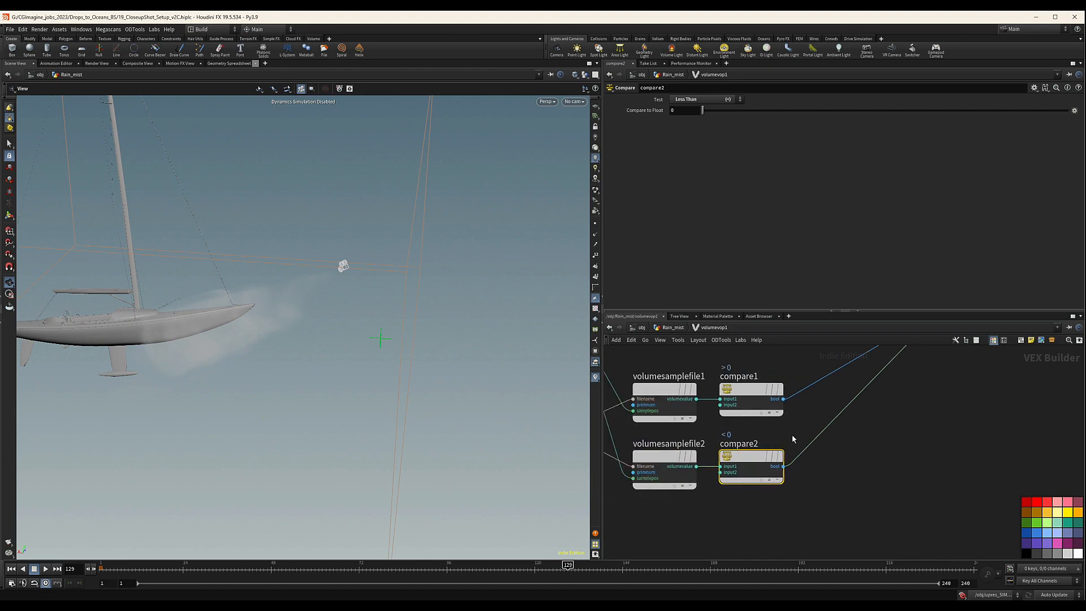
drag(786, 423, 722, 526)
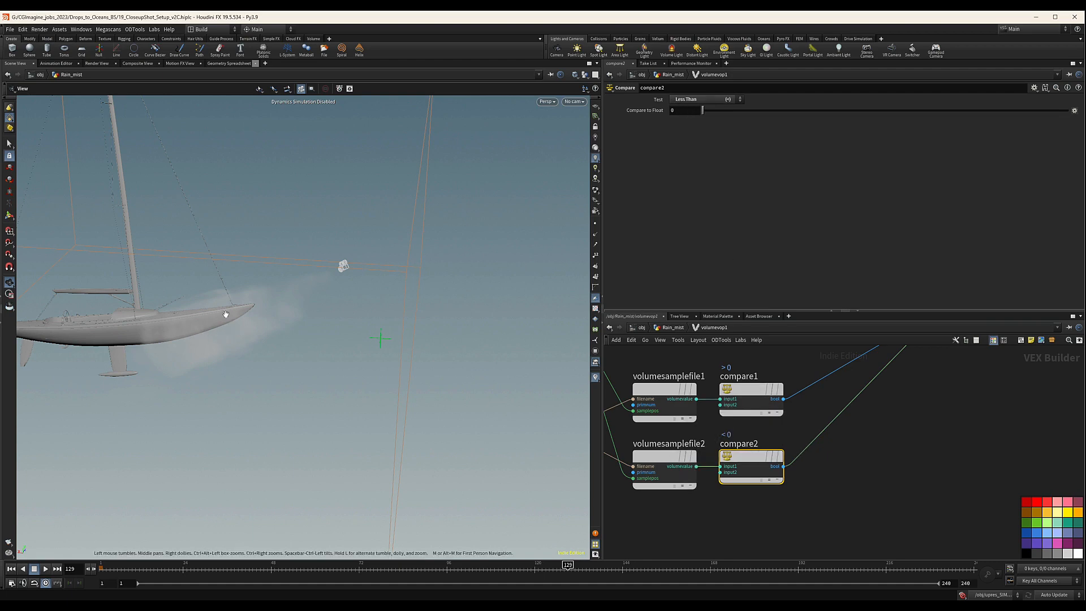
drag(226, 315, 298, 238)
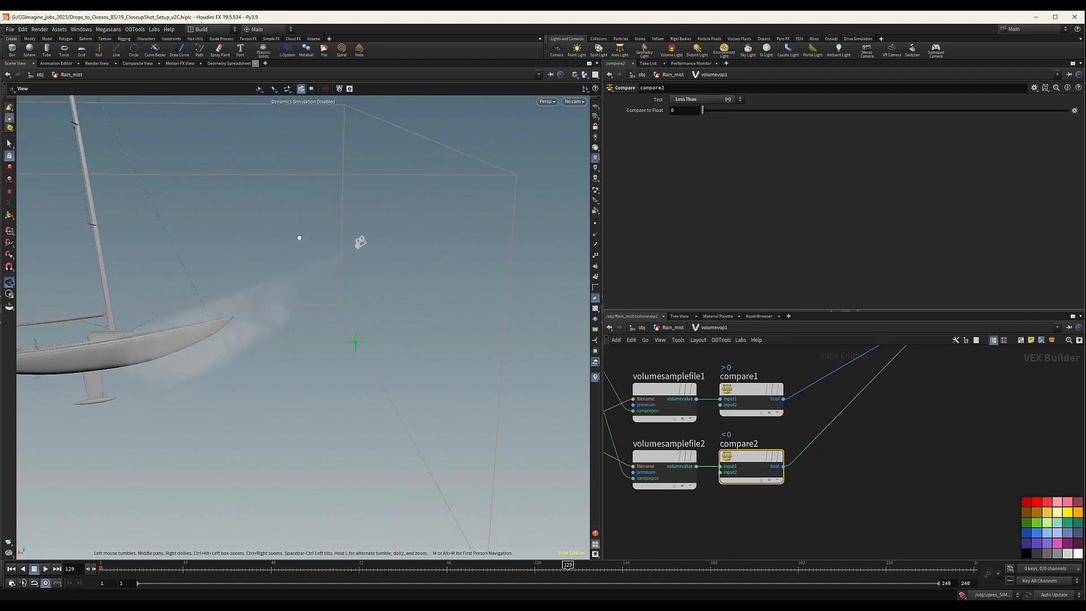
Return to the Rain_mist network and duplicate object_merge2 beside the RAIN_CACHE_Closeup branch.
scroll(888, 434, down, 4)
middle_drag(897, 439, 791, 462)
click(670, 329)
scroll(783, 447, down, 4)
middle_drag(865, 449, 828, 475)
scroll(810, 484, down, 2)
scroll(828, 476, down, 2)
middle_drag(887, 446, 892, 430)
drag(852, 391, 851, 407)
middle_drag(668, 443, 665, 434)
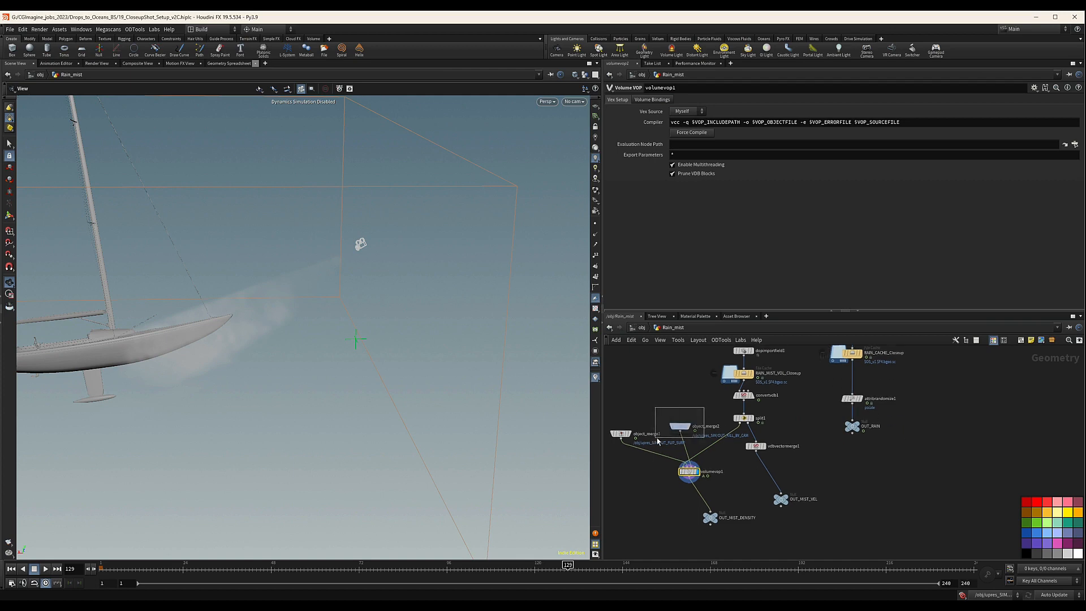
drag(657, 439, 919, 372)
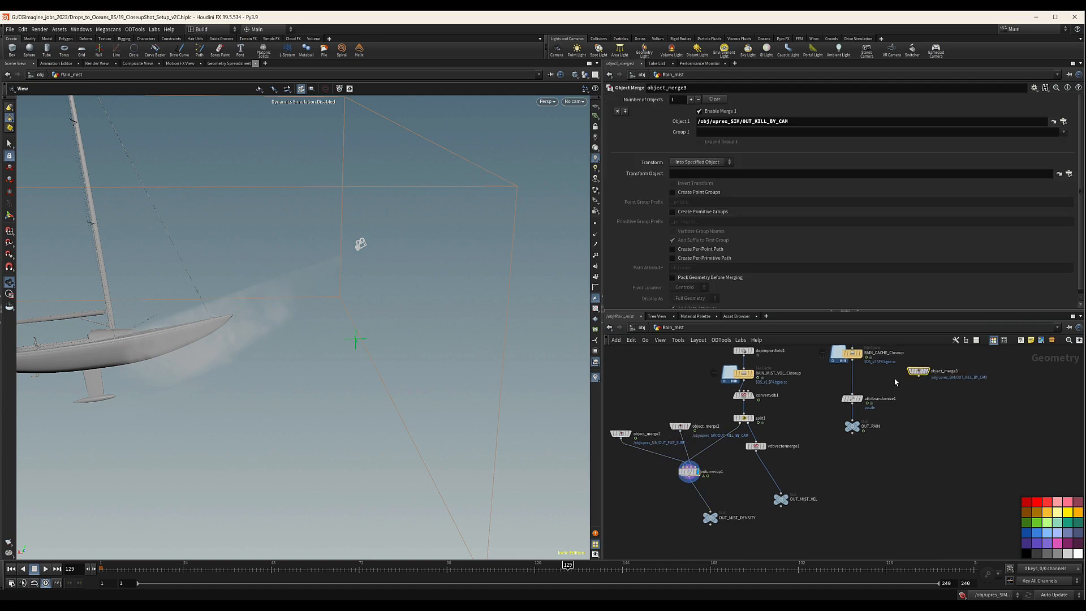
Insert a Point VOP between RAIN_CACHE_Closeup and attribrandomize1, spacing out the nodes of the rain branch.
drag(853, 398, 853, 403)
middle_drag(880, 378, 880, 403)
scroll(881, 405, up, 3)
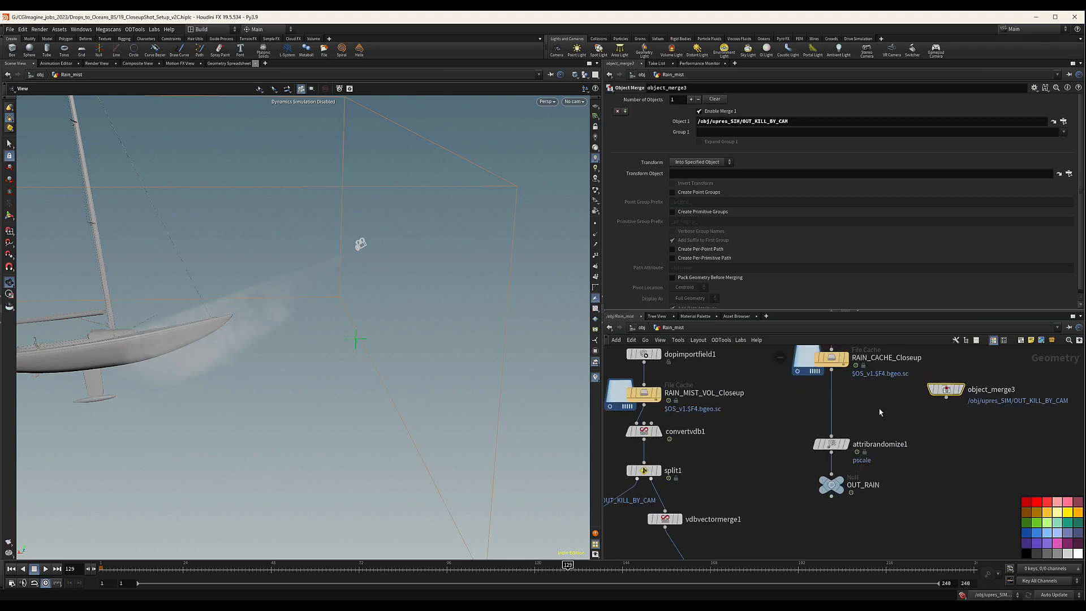
drag(838, 448, 838, 408)
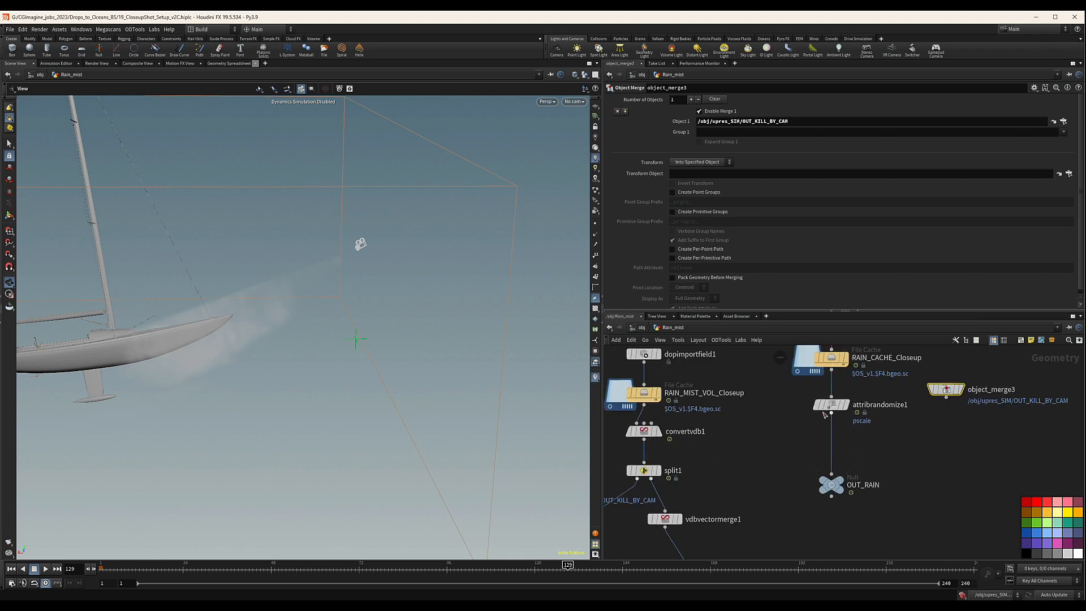
scroll(832, 410, down, 3)
key(Tab)
text(poi)
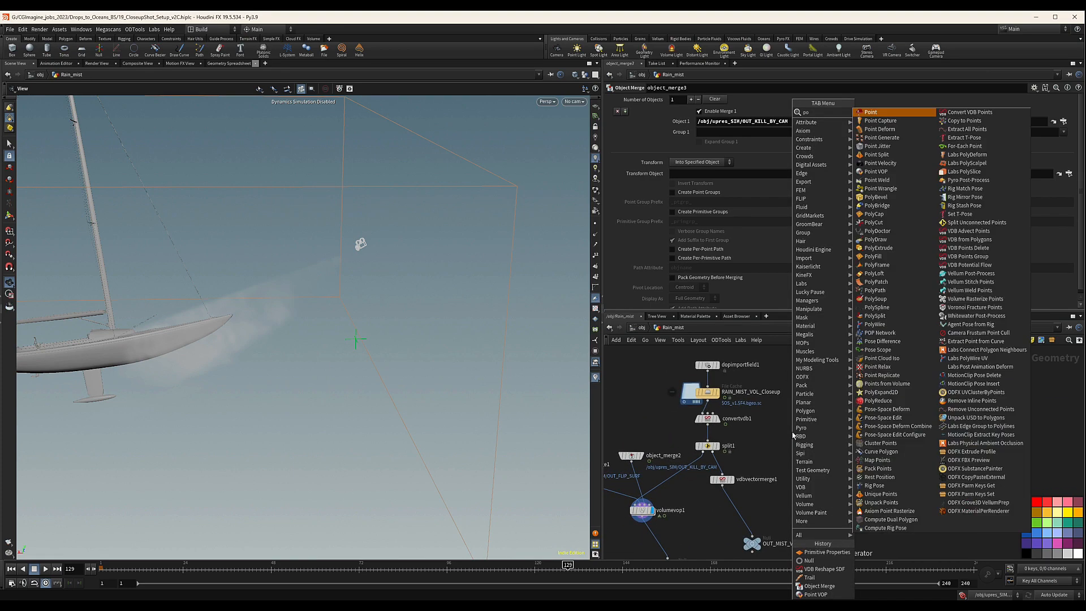
key(Down)
key(Return)
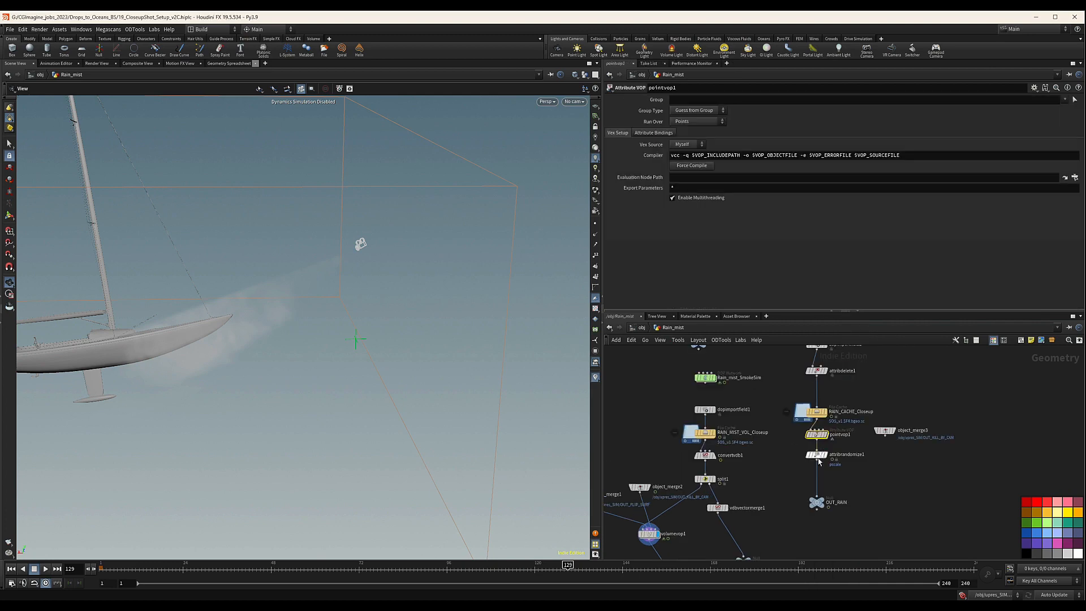
drag(818, 456, 818, 471)
Rename the Point VOP to deleteByCam and connect object_merge3 to its second input.
double_click(839, 449)
text(deleteByCam)
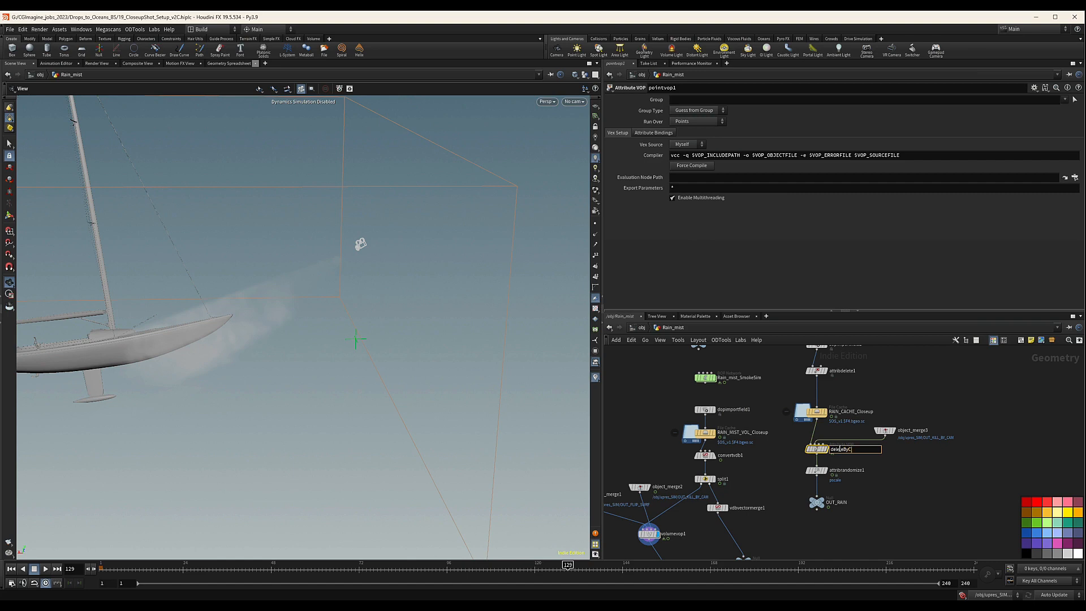
scroll(827, 452, up, 4)
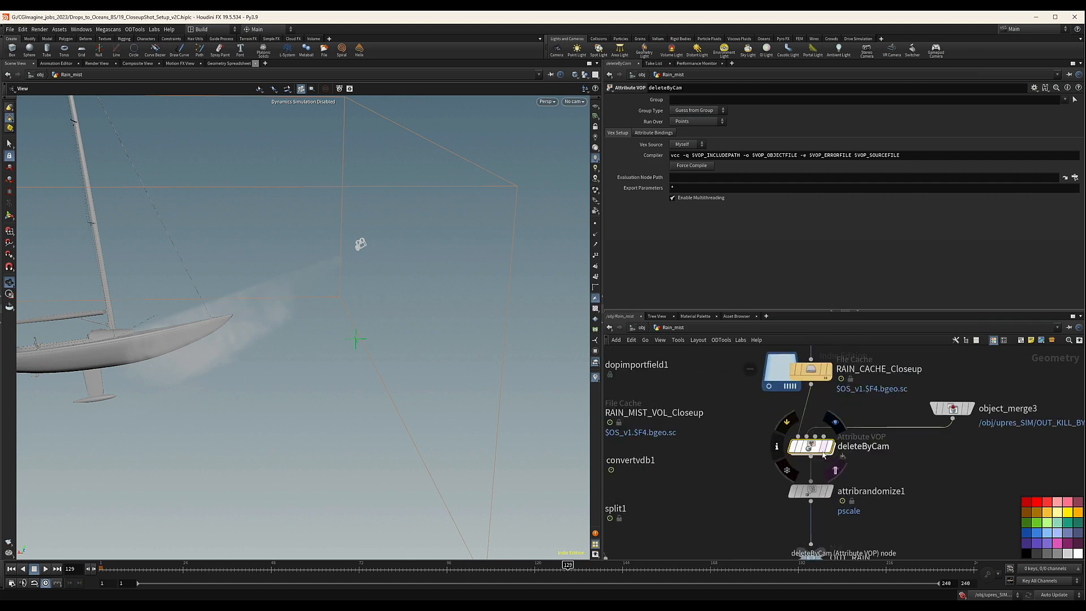
middle_drag(874, 446, 905, 443)
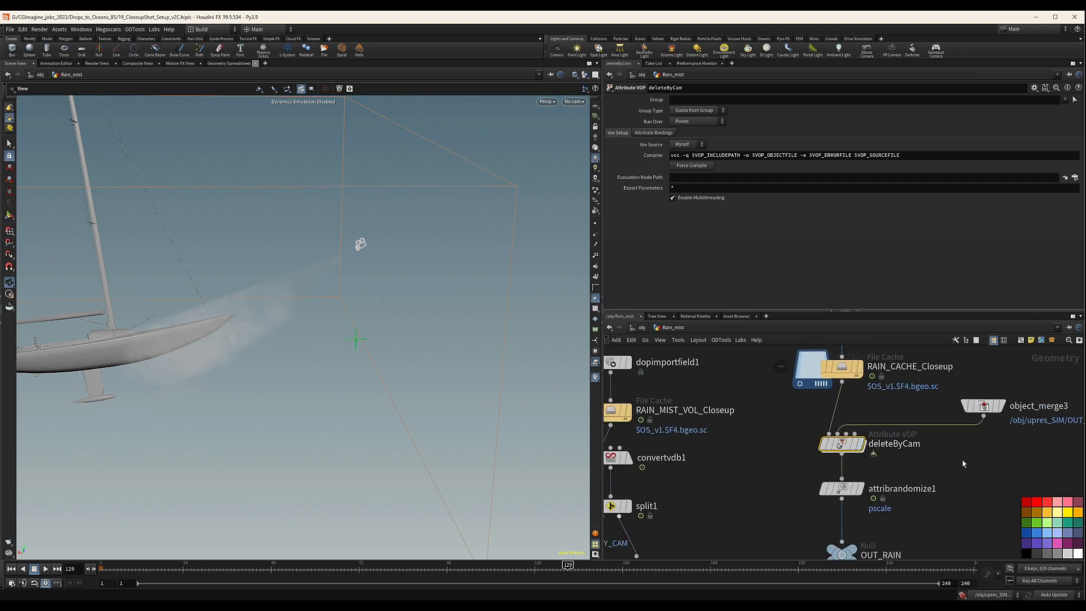
Display deleteByCam and add a Volume Sample node inside it beside geometryvopglobal1.
click(861, 444)
double_click(837, 444)
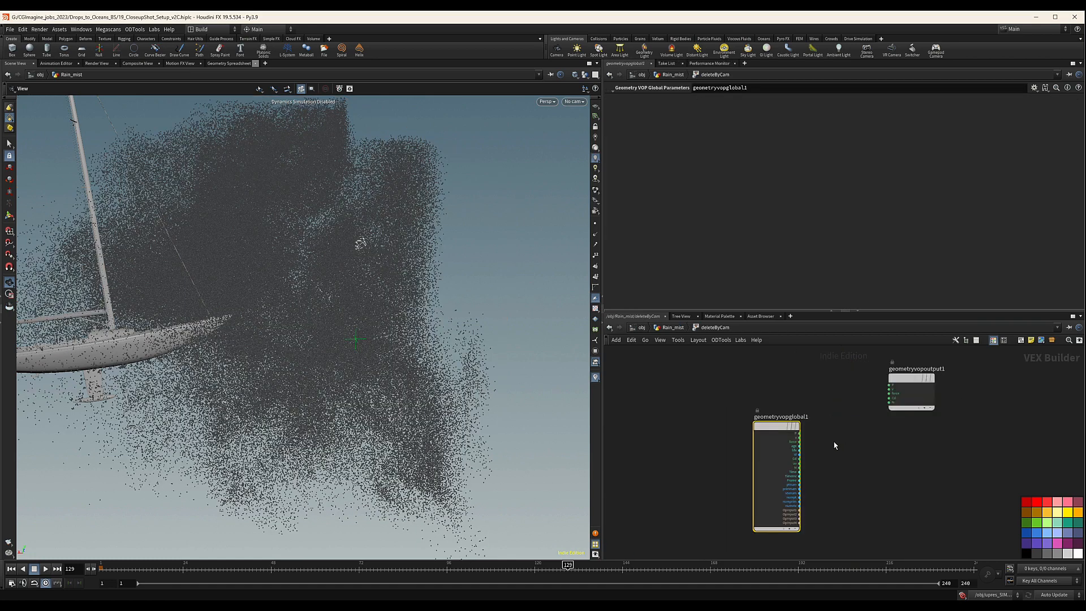
drag(781, 432, 679, 402)
key(Tab)
text(vol)
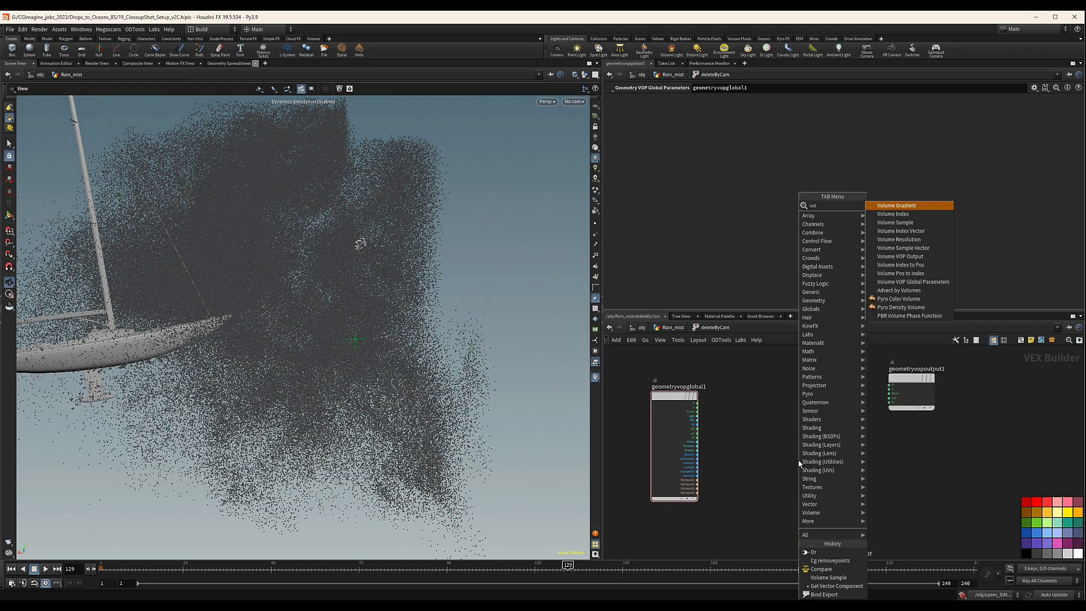
text(umevop)
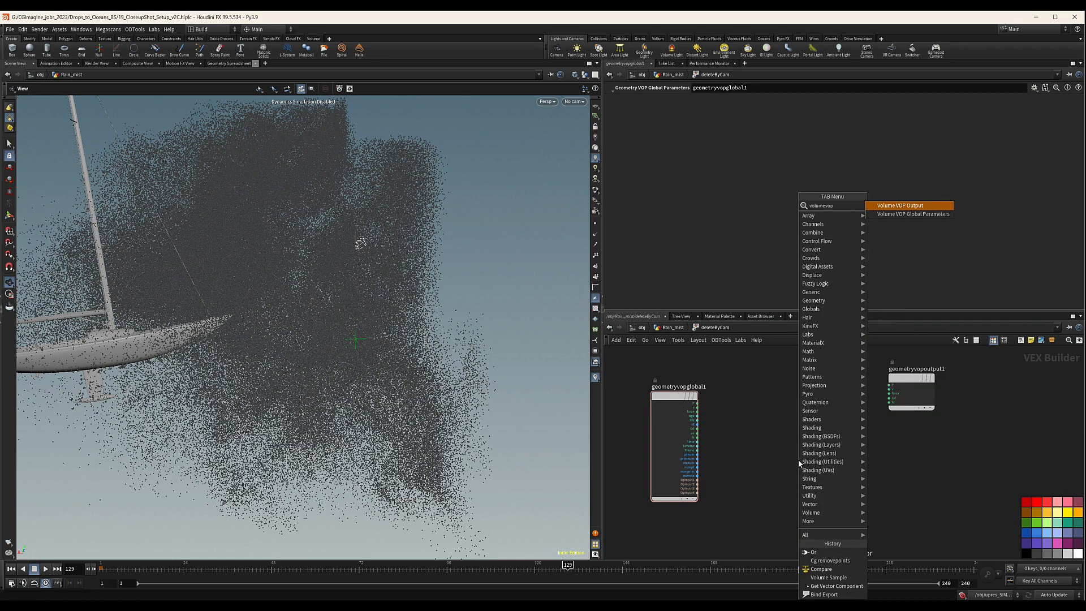
key(BackSpace)
key(BackSpace)
key(BackSpace)
key(BackSpace)
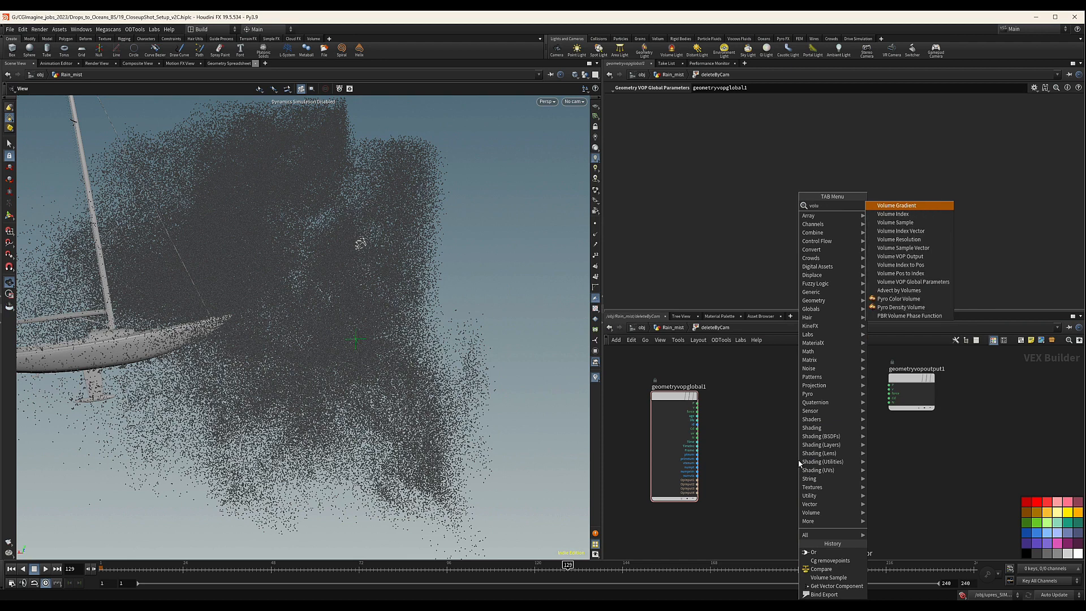
text(mesa)
key(Return)
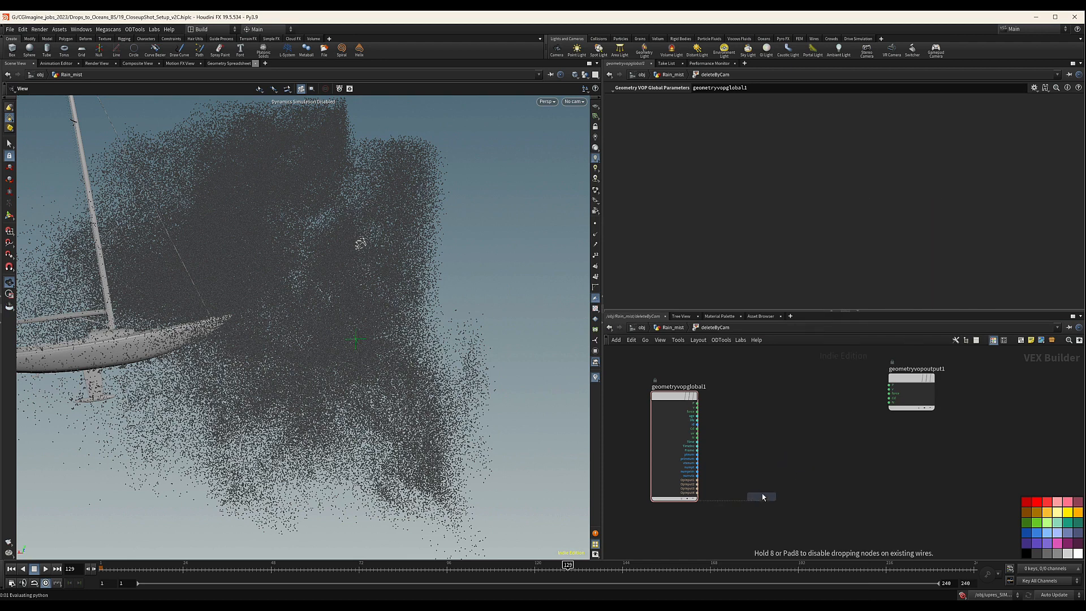
click(762, 497)
Connect the second input and P of geometryvopglobal1 to volumesamplefile1's filename and sample position.
drag(697, 485, 745, 485)
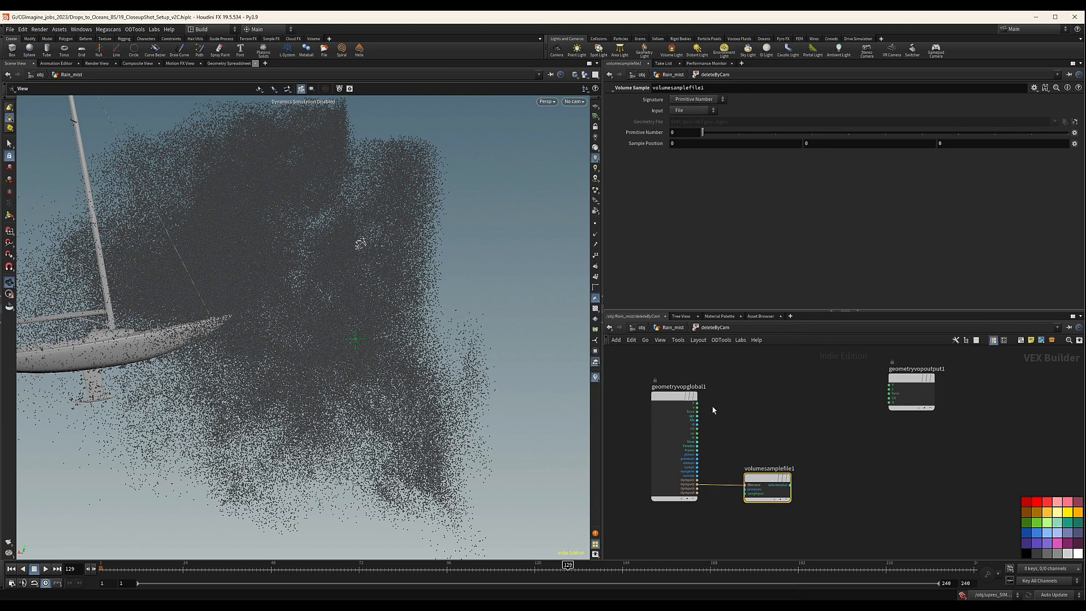
drag(697, 403, 712, 419)
drag(734, 493, 738, 497)
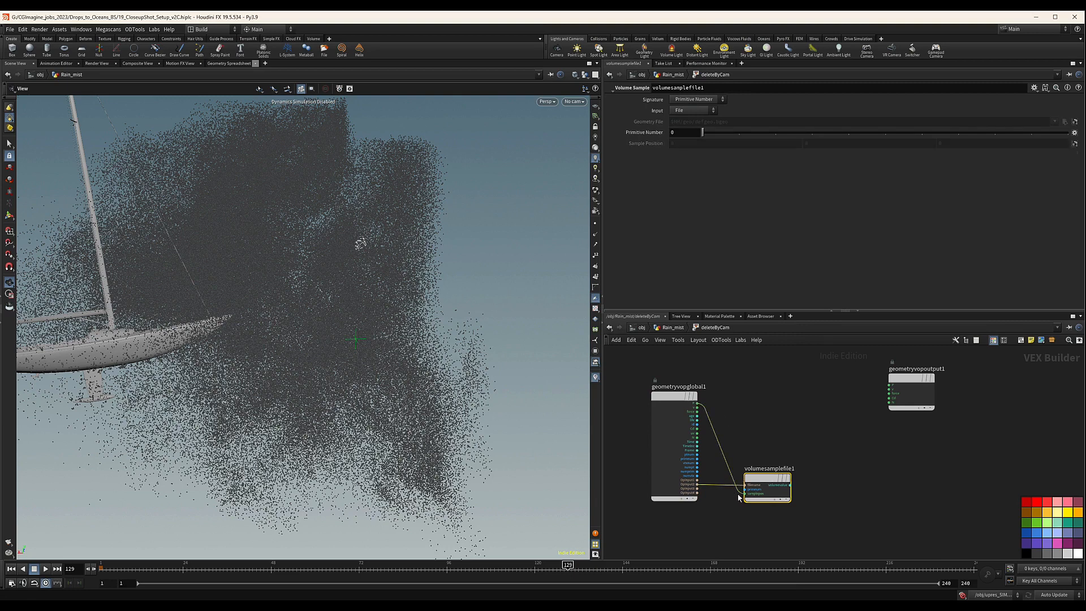
Add a Compare node beside volumesamplefile1.
middle_drag(831, 484, 777, 468)
key(Tab)
text(compa)
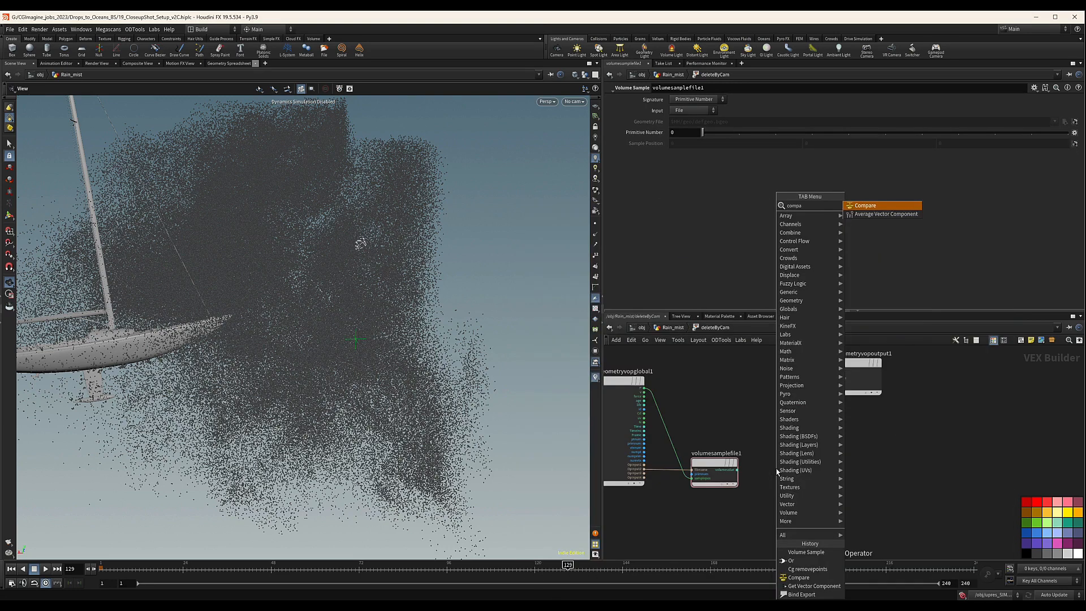
key(Return)
click(777, 472)
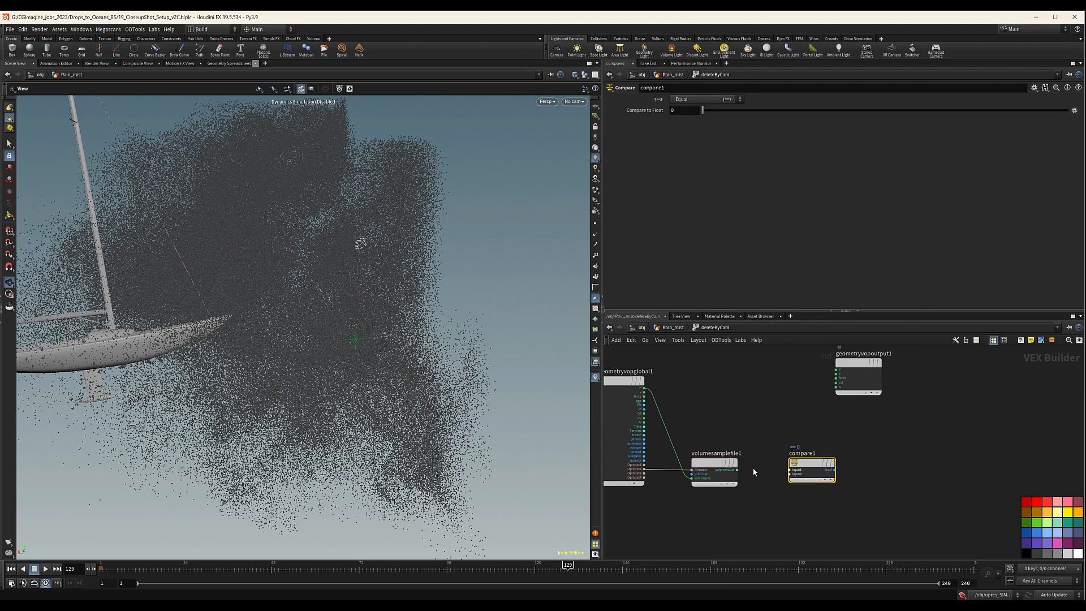
Connect volumesamplefile1's volume value to compare1's first input and set the test to Greater Than.
drag(758, 470, 797, 466)
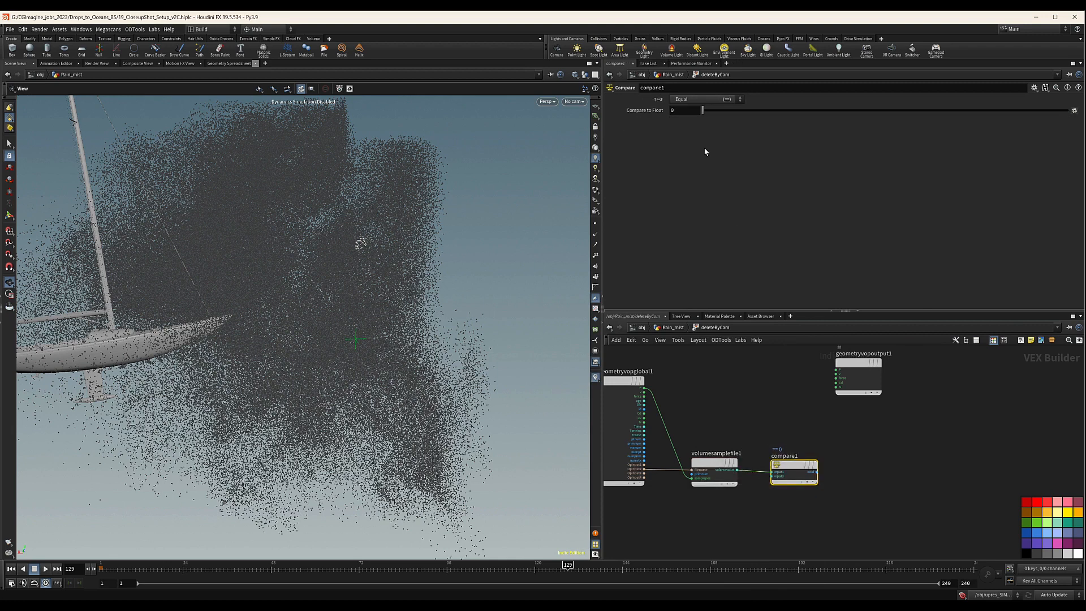
click(715, 104)
click(717, 121)
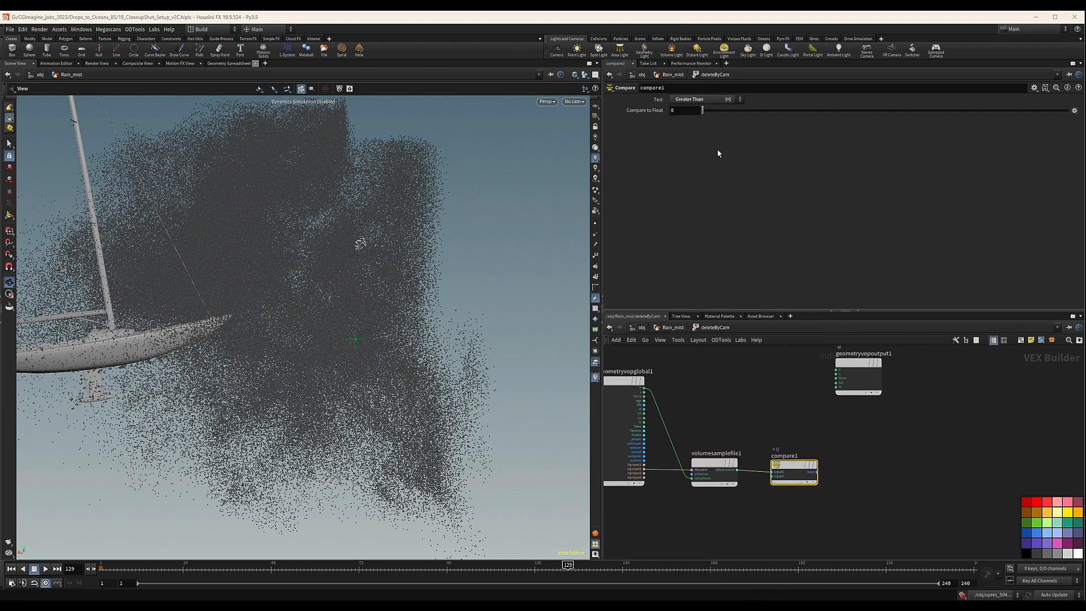
Add a Cg removepoints node driven by compare1's bool output.
key(Tab)
text(remo)
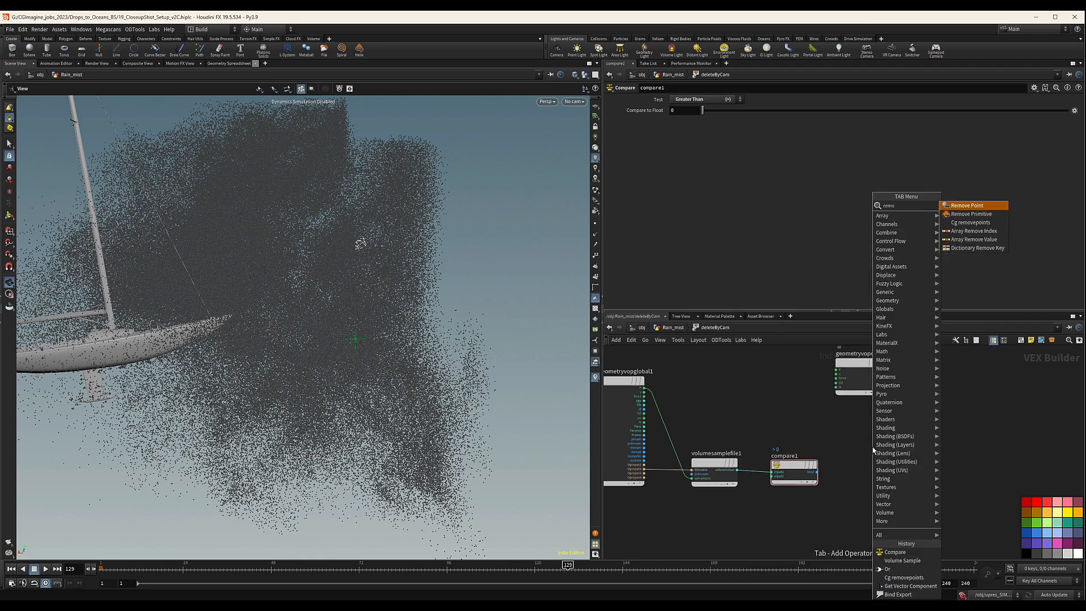
key(Down)
key(Down)
key(Return)
click(877, 474)
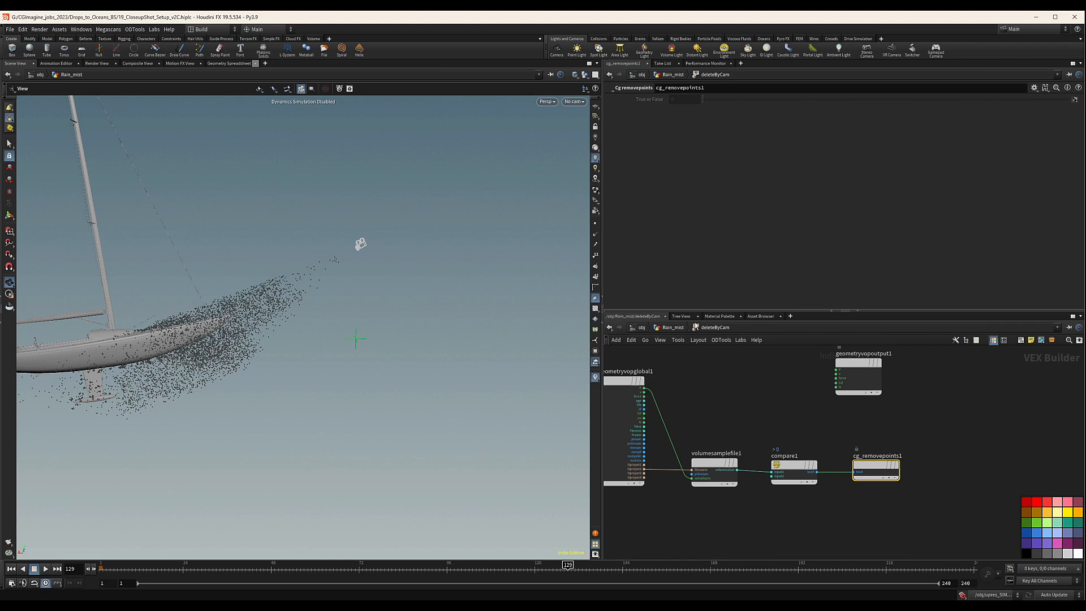
Return to the Rain_mist network and duplicate object_merge1, which references OUT_FLIP_SURF, beside the rain branch.
click(672, 328)
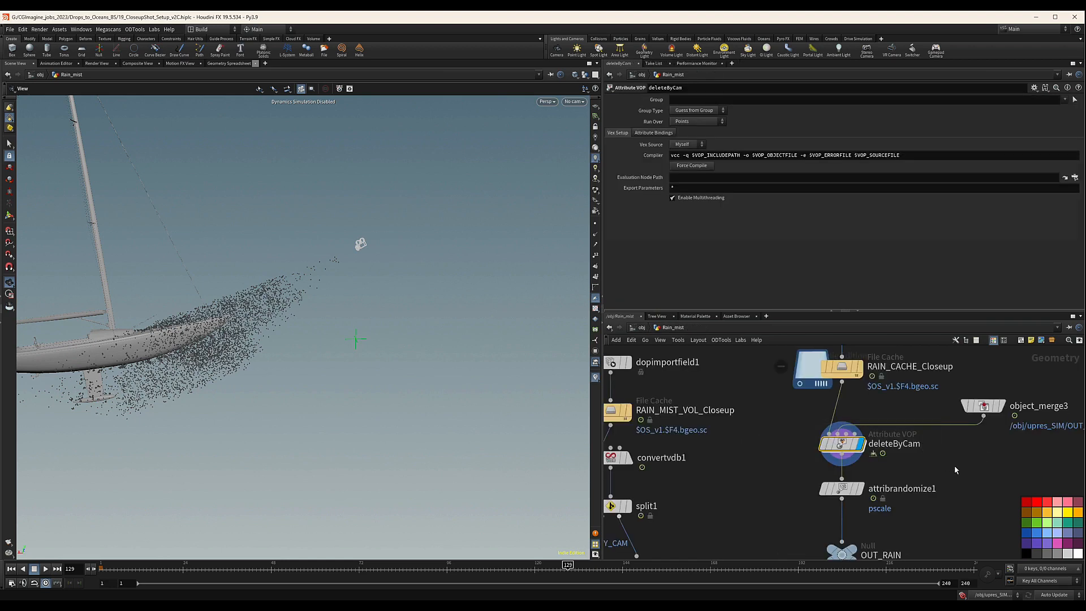
scroll(996, 447, down, 3)
middle_drag(975, 461, 926, 428)
scroll(921, 433, up, 3)
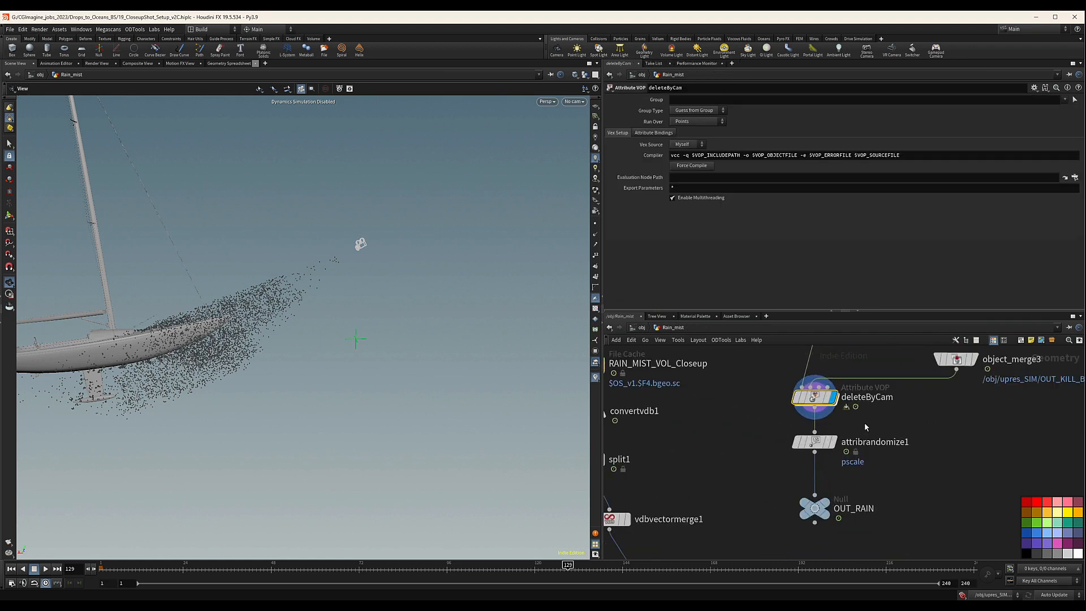
middle_drag(860, 423, 887, 403)
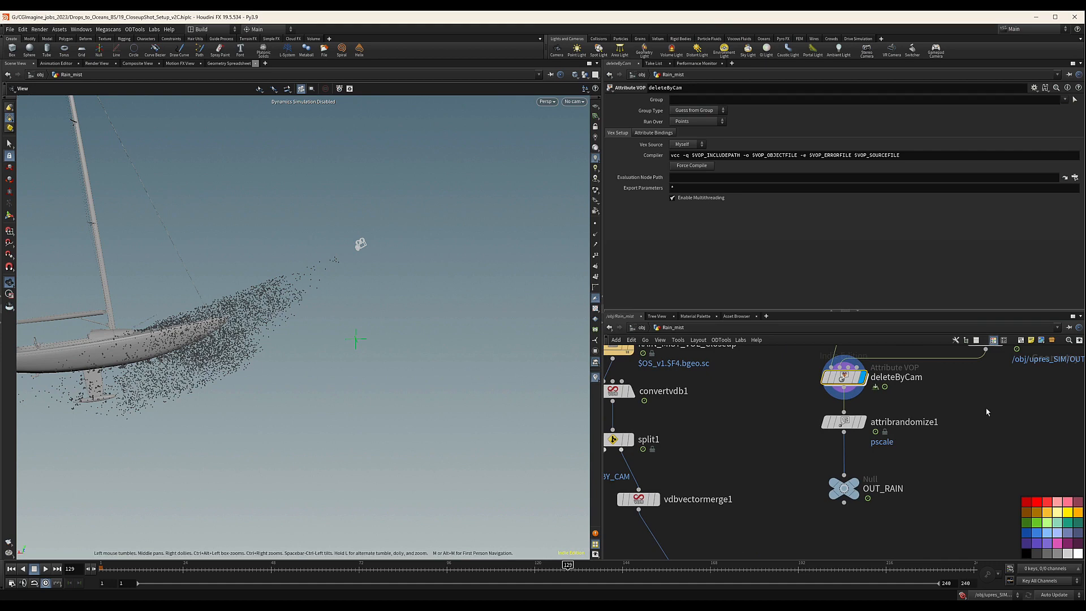
scroll(987, 412, down, 3)
middle_drag(984, 412, 994, 382)
middle_drag(667, 423, 794, 416)
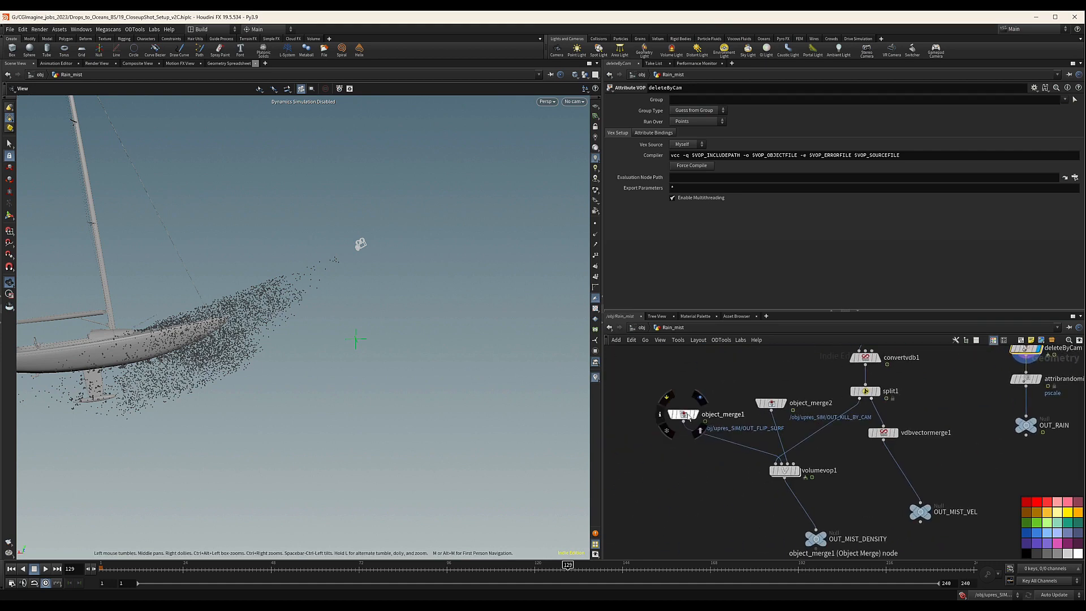
key(ctrl+v)
middle_drag(1078, 363, 940, 491)
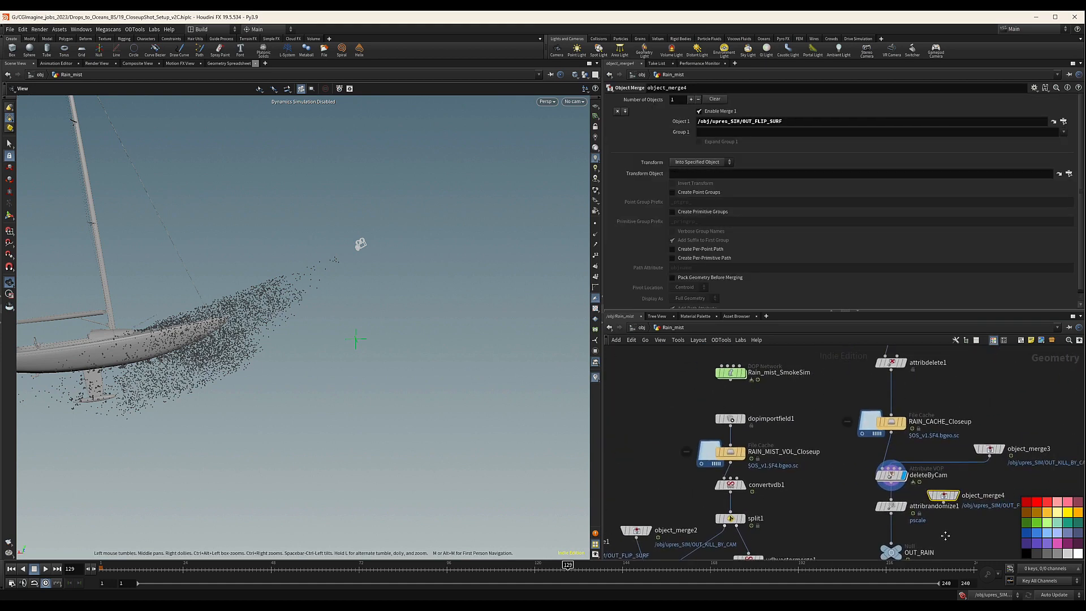
Place object_merge4 beside object_merge3 and connect it to deleteByCam's third input.
drag(946, 492, 1049, 439)
middle_drag(1042, 467, 1023, 465)
drag(1025, 452, 888, 463)
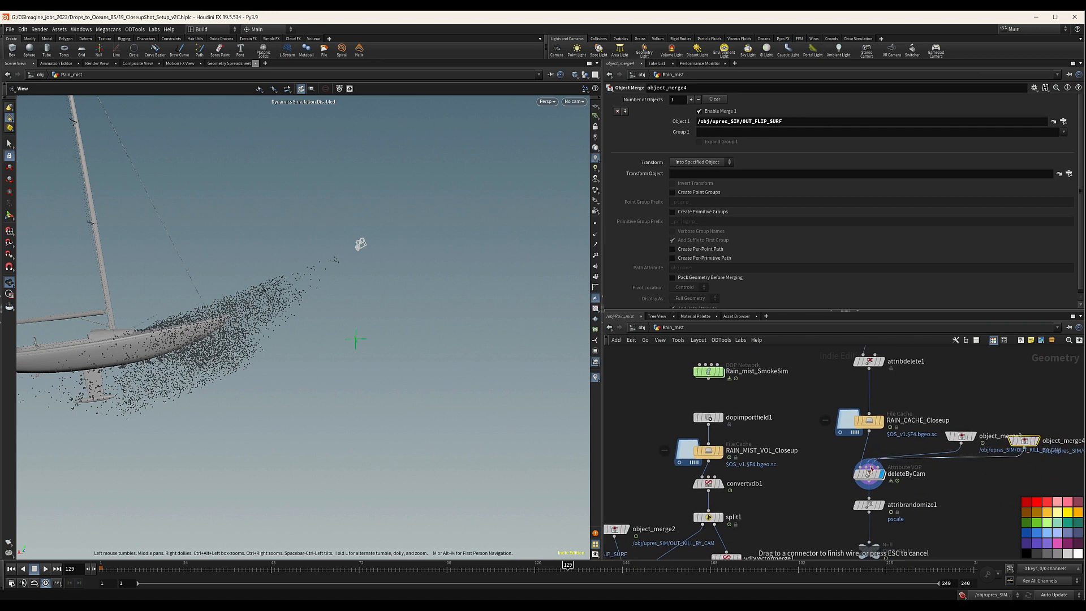
click(870, 466)
Inside deleteByCam, duplicate volumesamplefile1 and feed the copy's filename from OpInput3 of geometryvopglobal1.
double_click(869, 474)
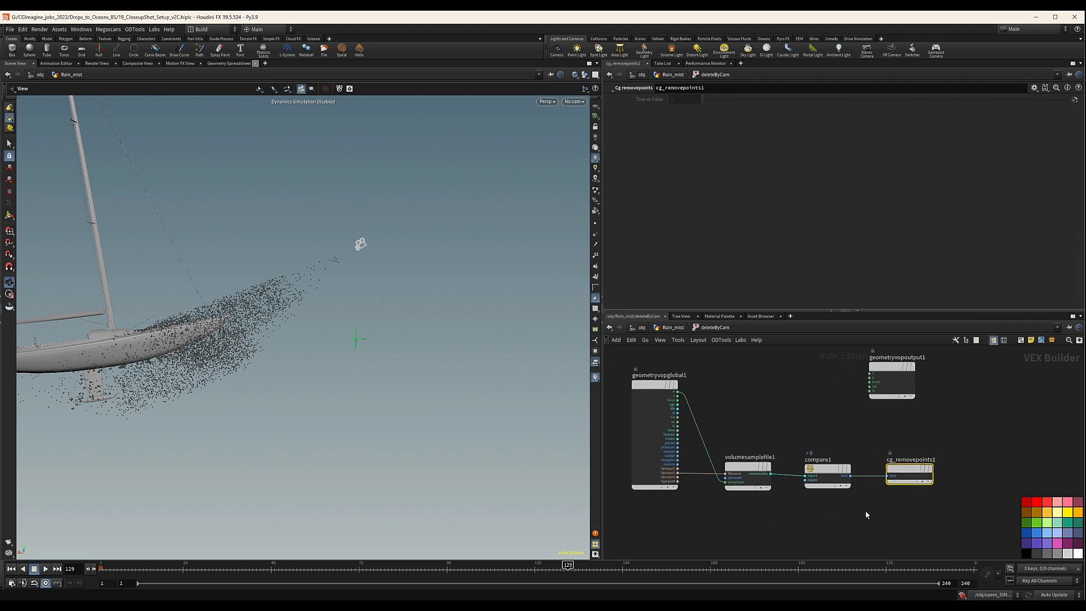
scroll(867, 515, down, 1)
alt+drag(765, 478, 762, 517)
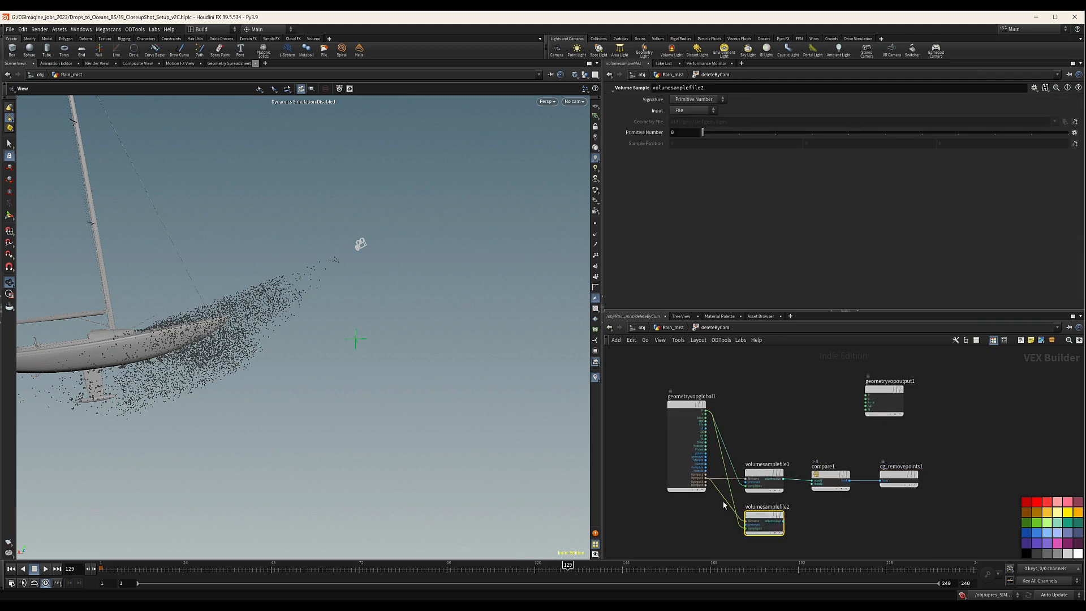
scroll(712, 488, up, 2)
click(707, 475)
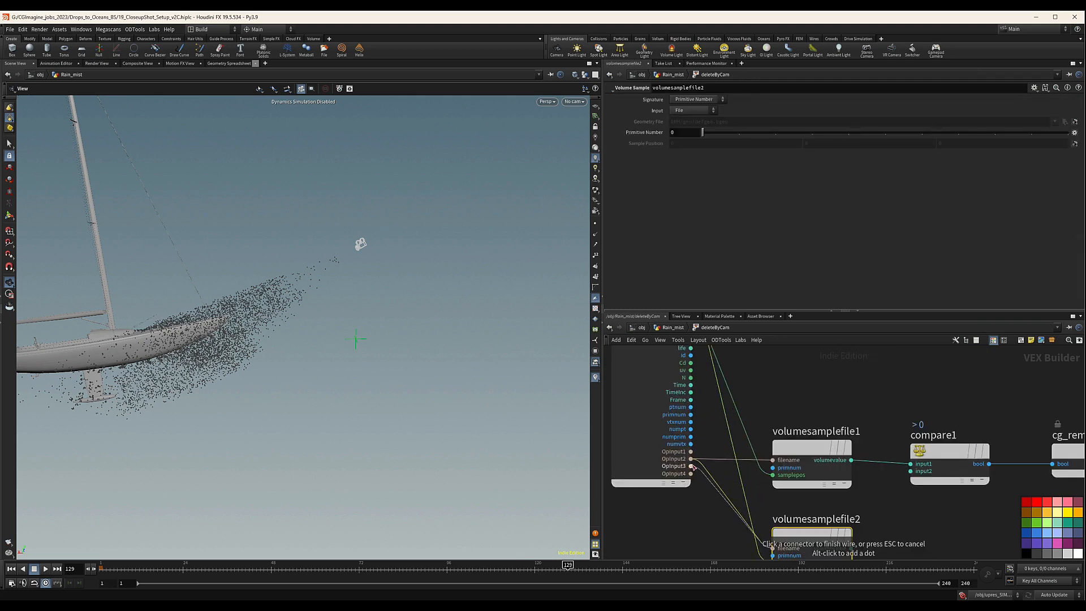
click(691, 467)
middle_drag(935, 517, 880, 446)
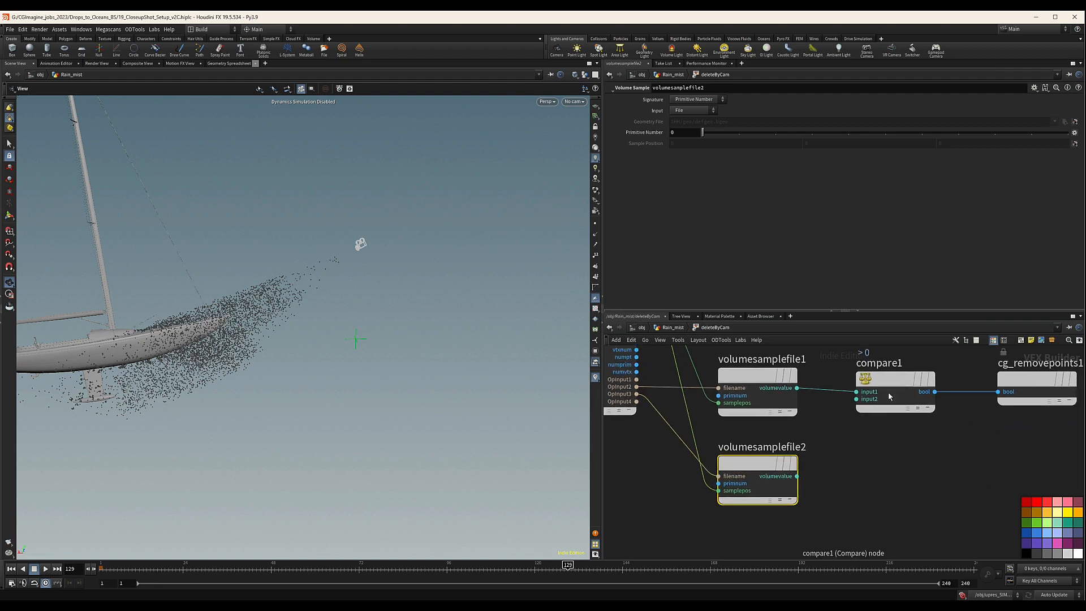
Duplicate compare1, feed the copy from volumesamplefile2's volume value, and set its test to Less Than.
alt+drag(890, 392, 895, 469)
scroll(847, 488, up, 2)
click(797, 476)
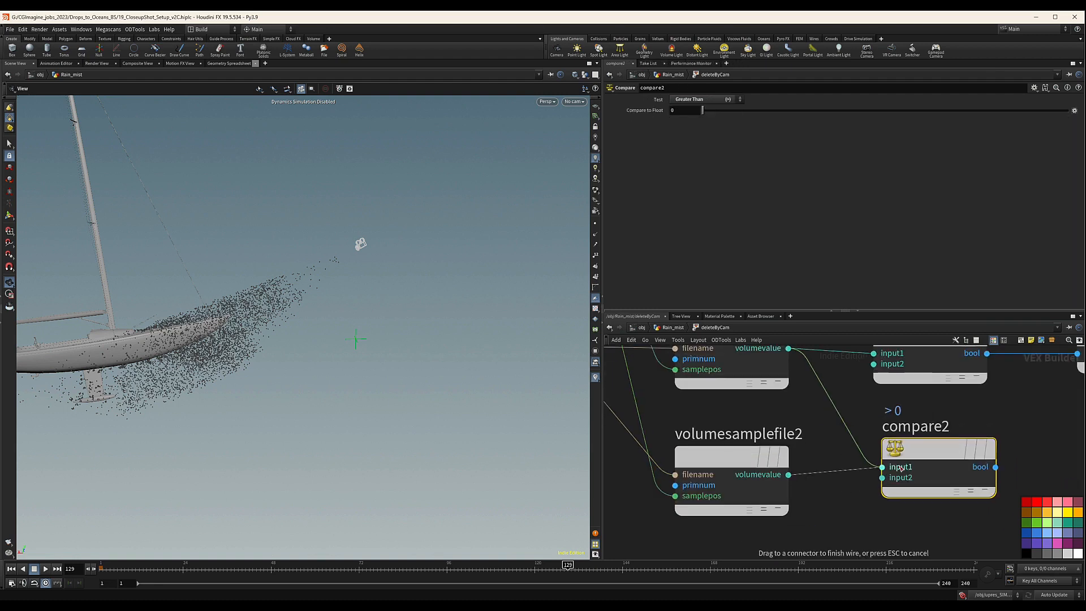
click(862, 470)
click(701, 99)
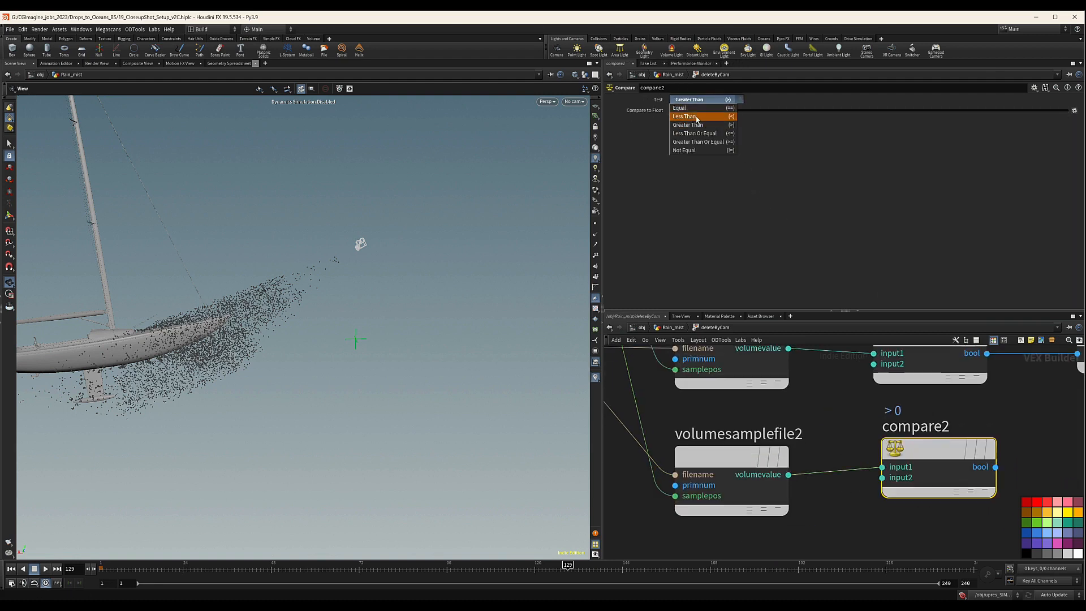
click(697, 110)
Add an Or node that combines compare1 and compare2 and feeds its result into cg_removepoints1.
scroll(906, 430, down, 3)
middle_drag(950, 430, 859, 448)
drag(920, 403, 1036, 405)
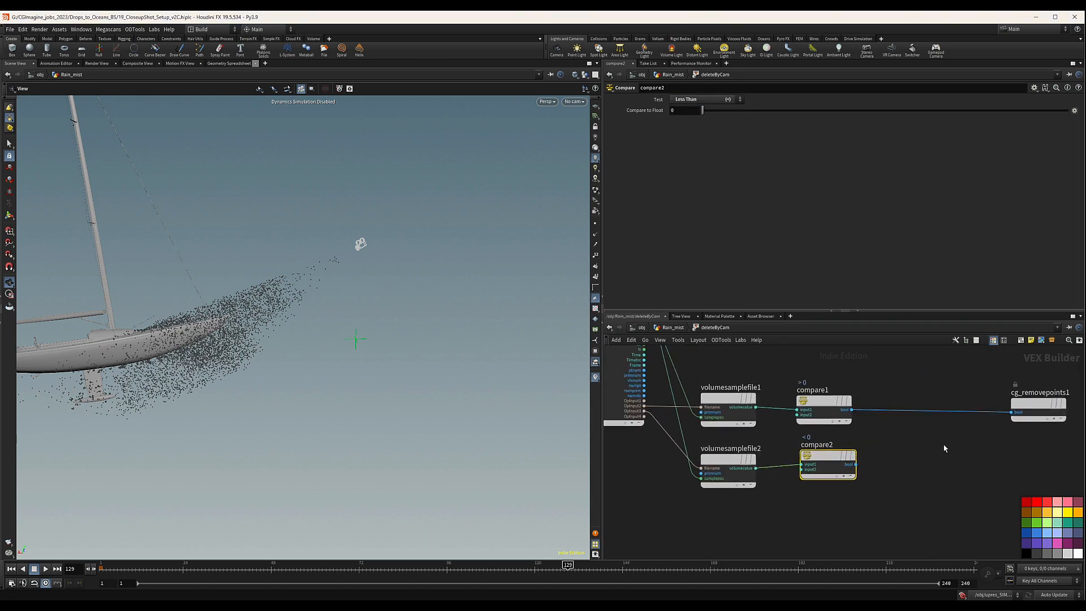
key(Tab)
text(or)
key(Return)
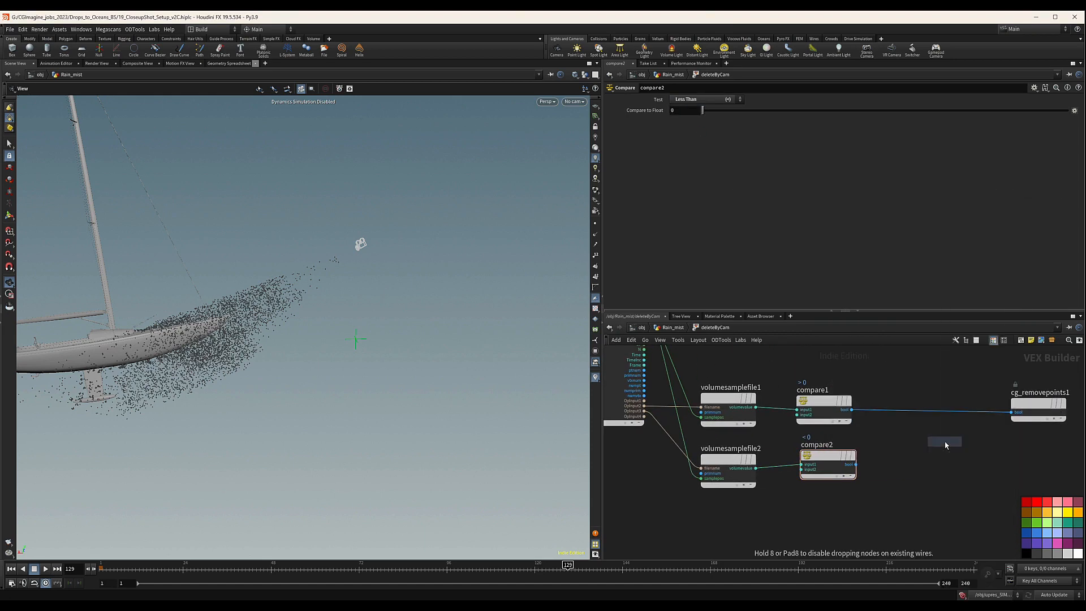
scroll(947, 448, down, 2)
click(947, 449)
drag(883, 422, 888, 487)
middle_drag(888, 477, 781, 470)
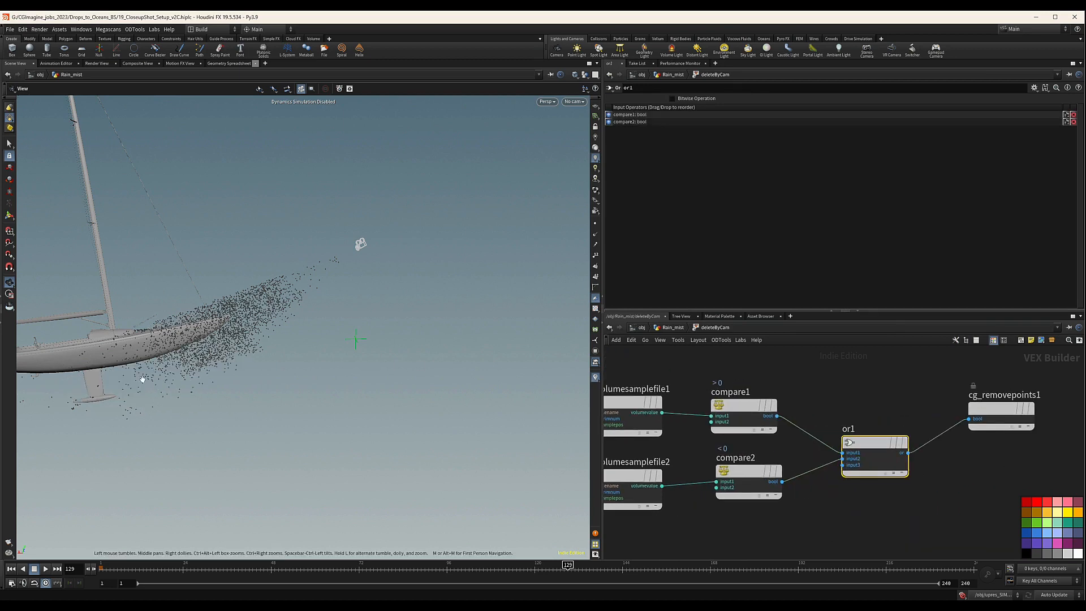
Return to the Rain_mist network and display the OUT_RAIN null.
drag(143, 379, 322, 373)
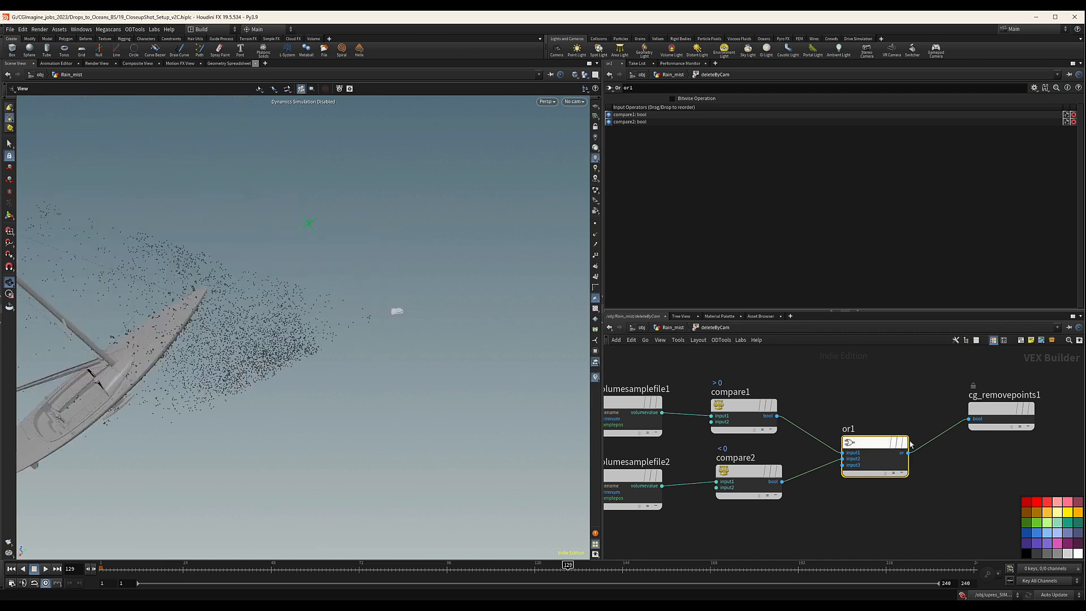
key(u)
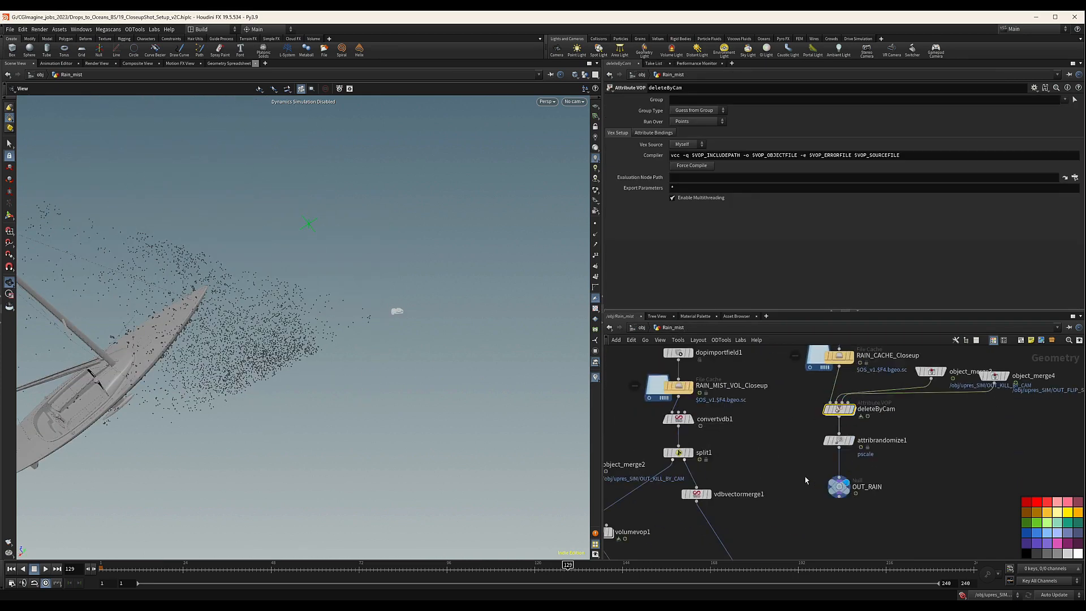
click(839, 487)
scroll(802, 475, down, 6)
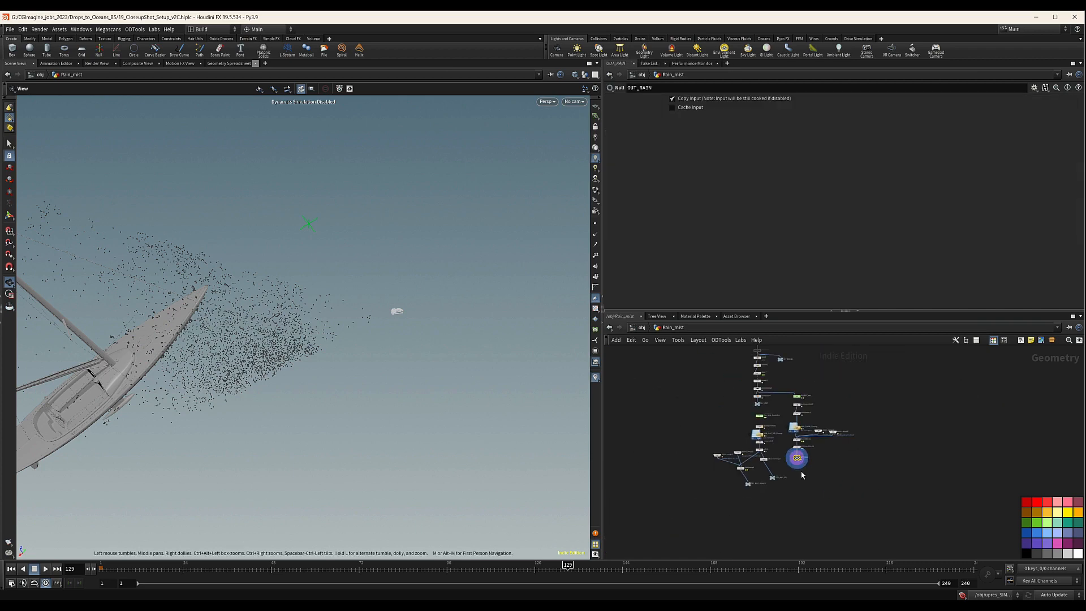
middle_drag(874, 478, 871, 483)
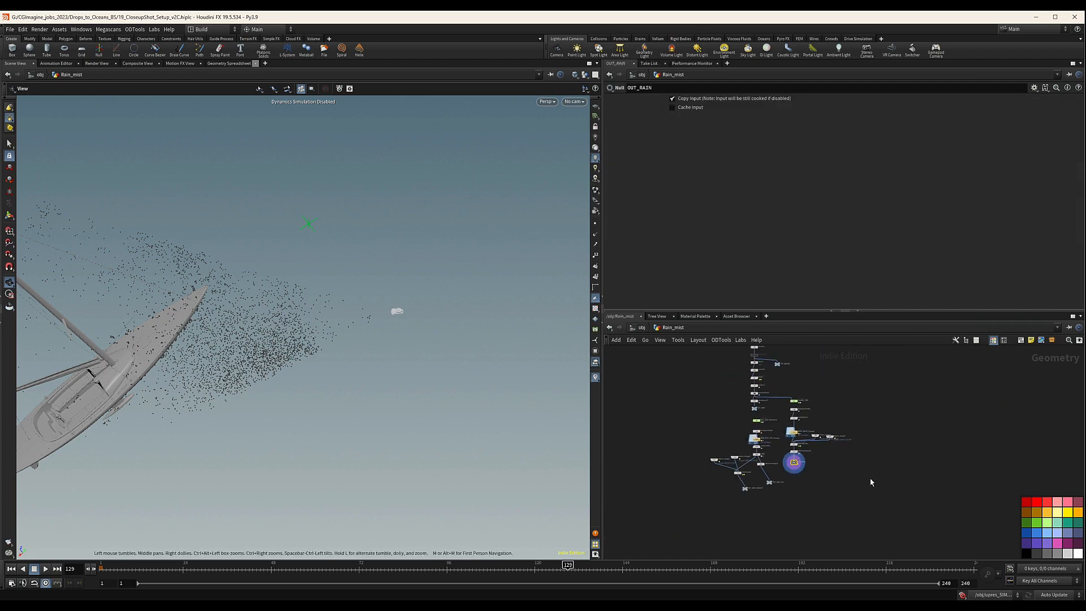
Change the viewport display mode for the rain points and look through the close-up shot camera.
click(595, 191)
click(620, 408)
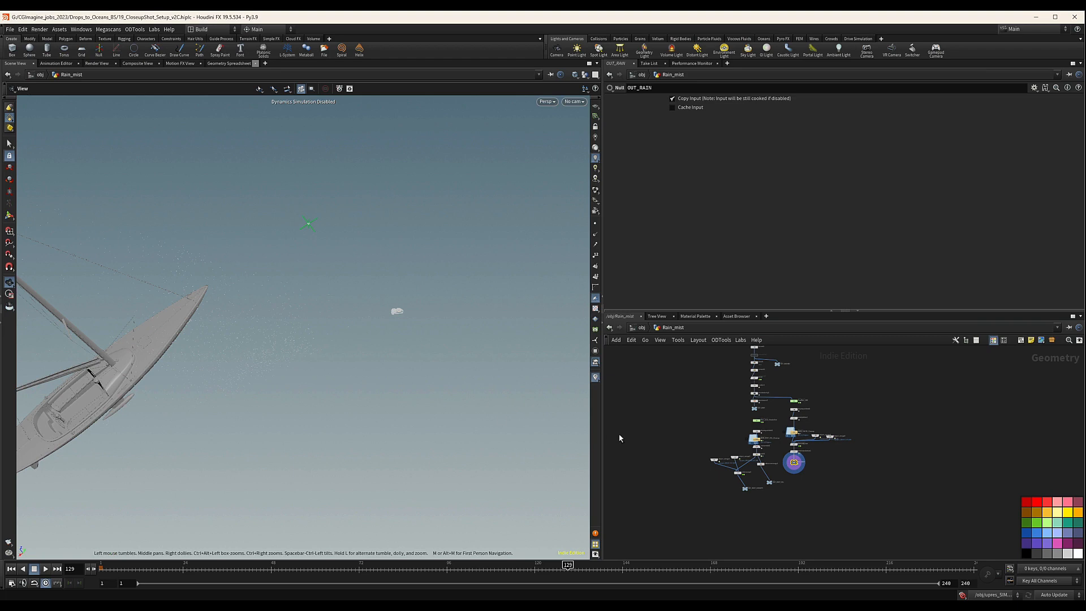
click(574, 101)
click(601, 144)
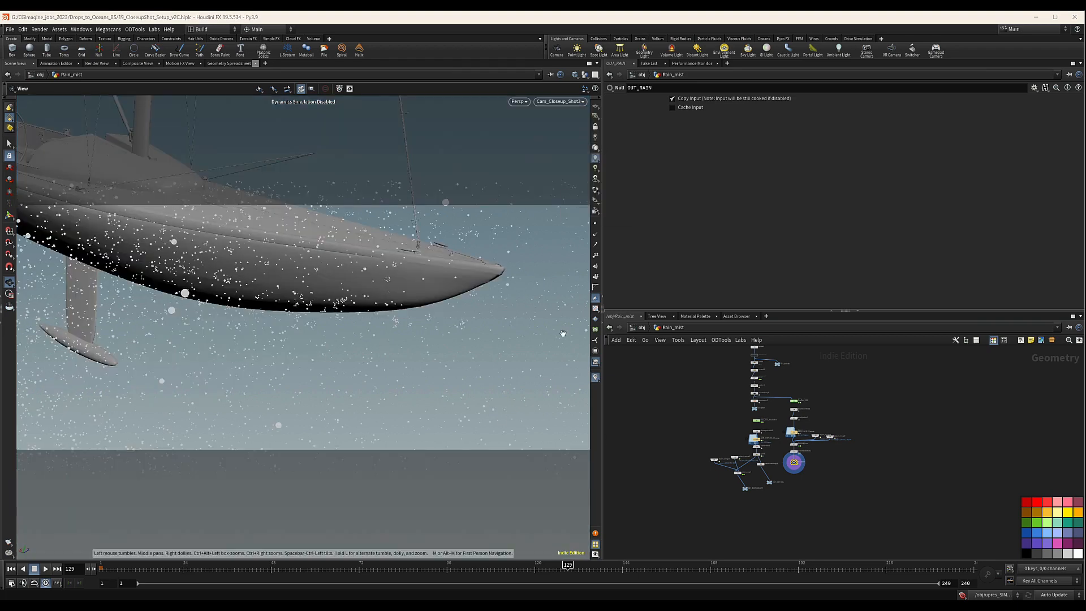
Inspect the rain points' velocity trails through the close-up camera and hide the trails again.
click(596, 244)
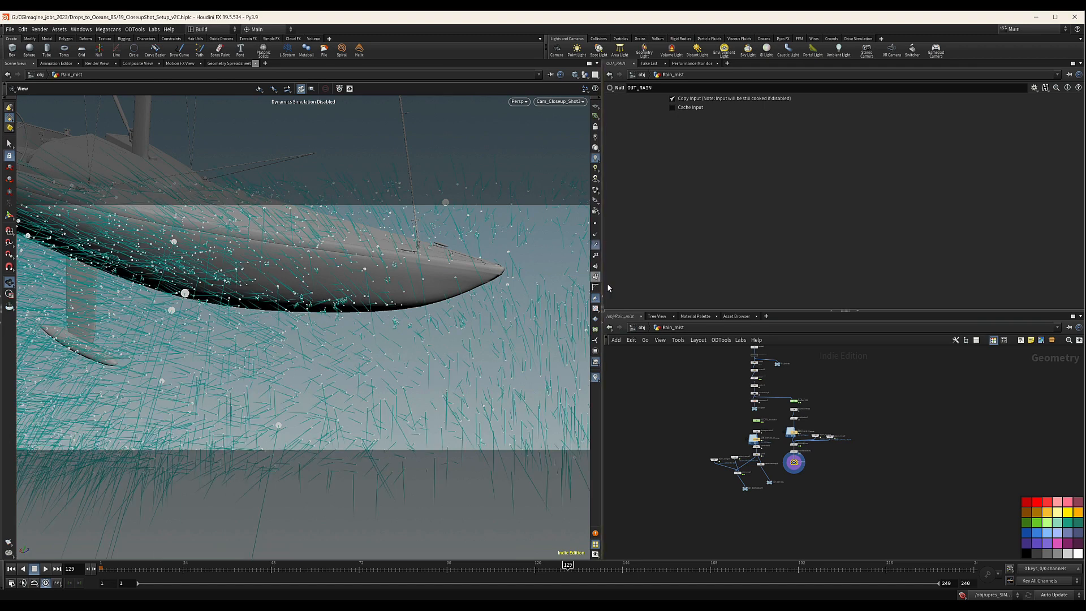
click(597, 247)
scroll(781, 458, down, 3)
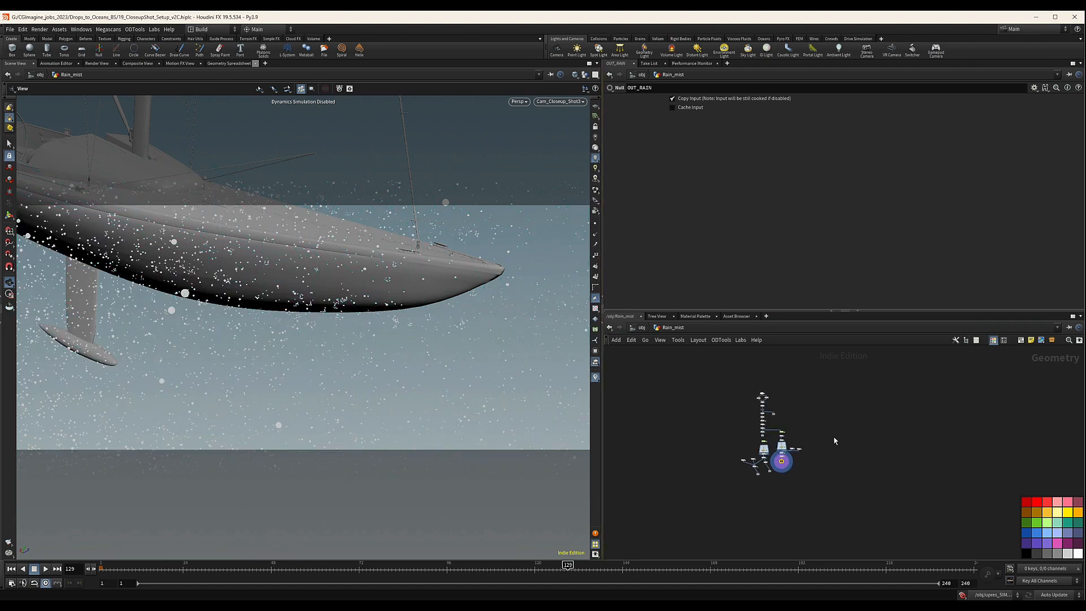
scroll(808, 450, up, 3)
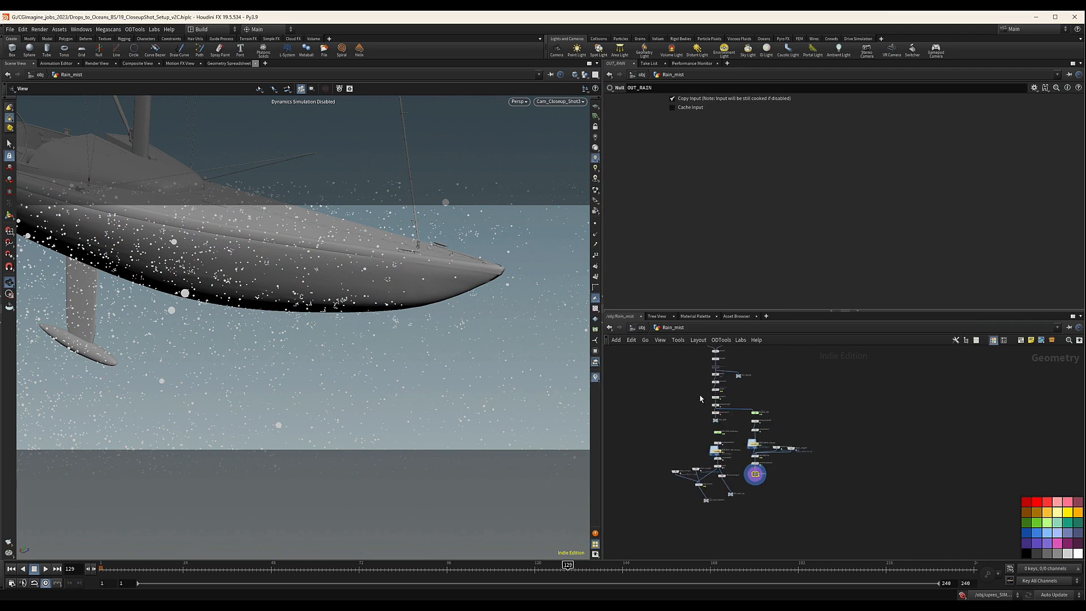